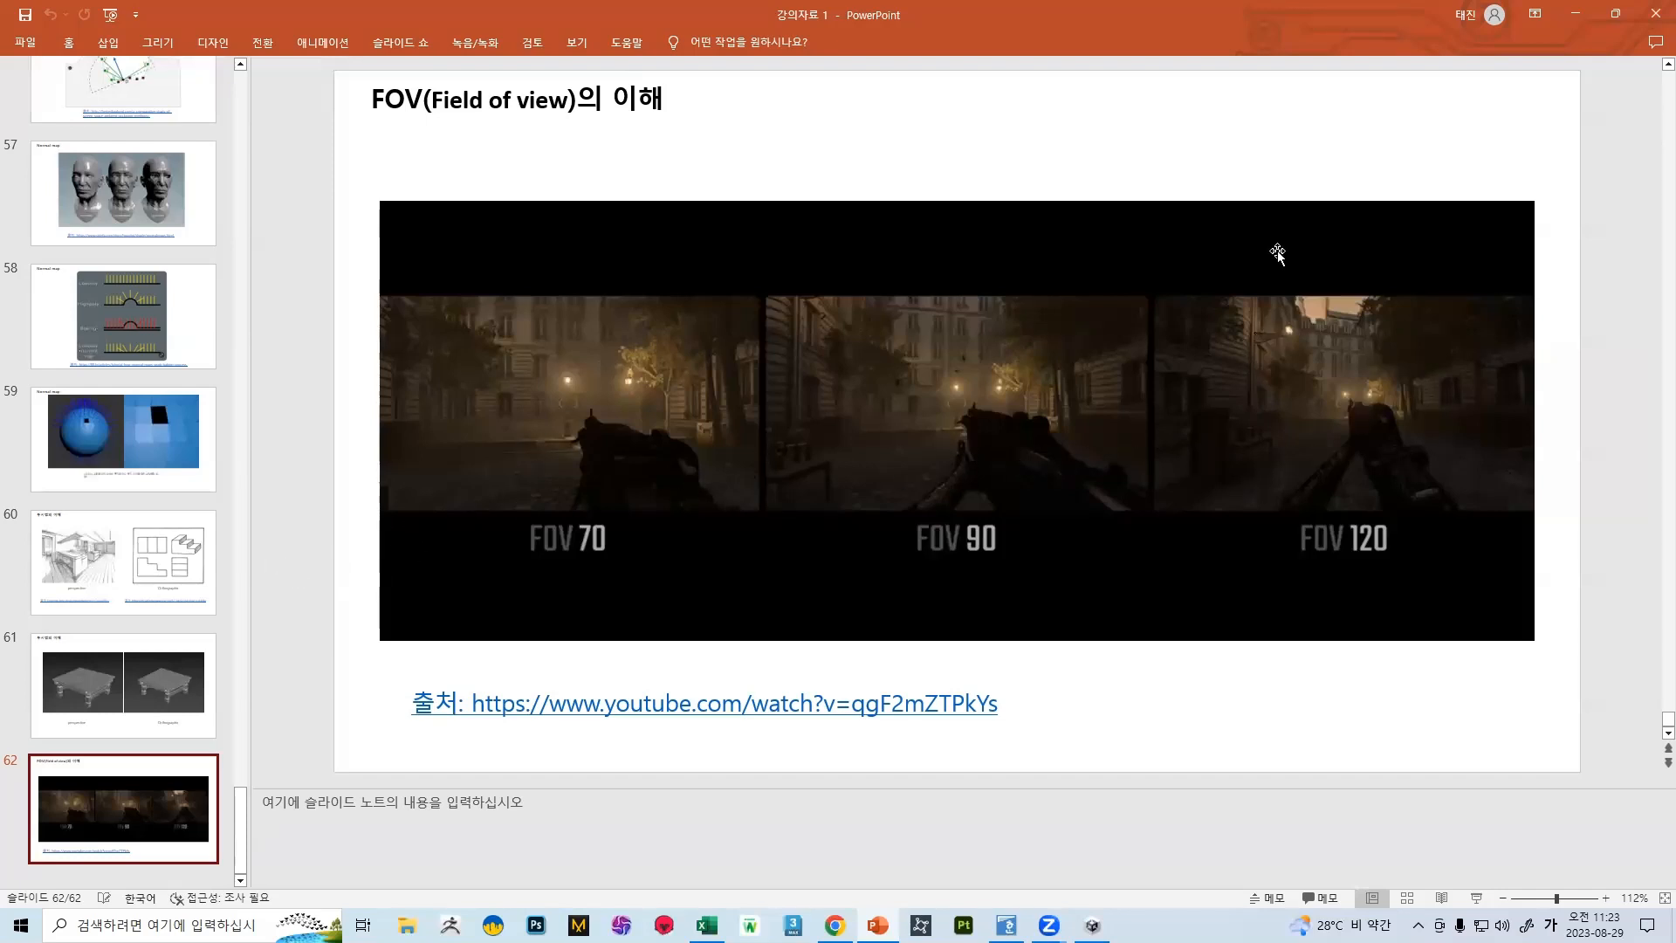
{"action": "scroll", "coordinate": [150, 620], "scroll_direction": "up", "scroll_amount": 6}
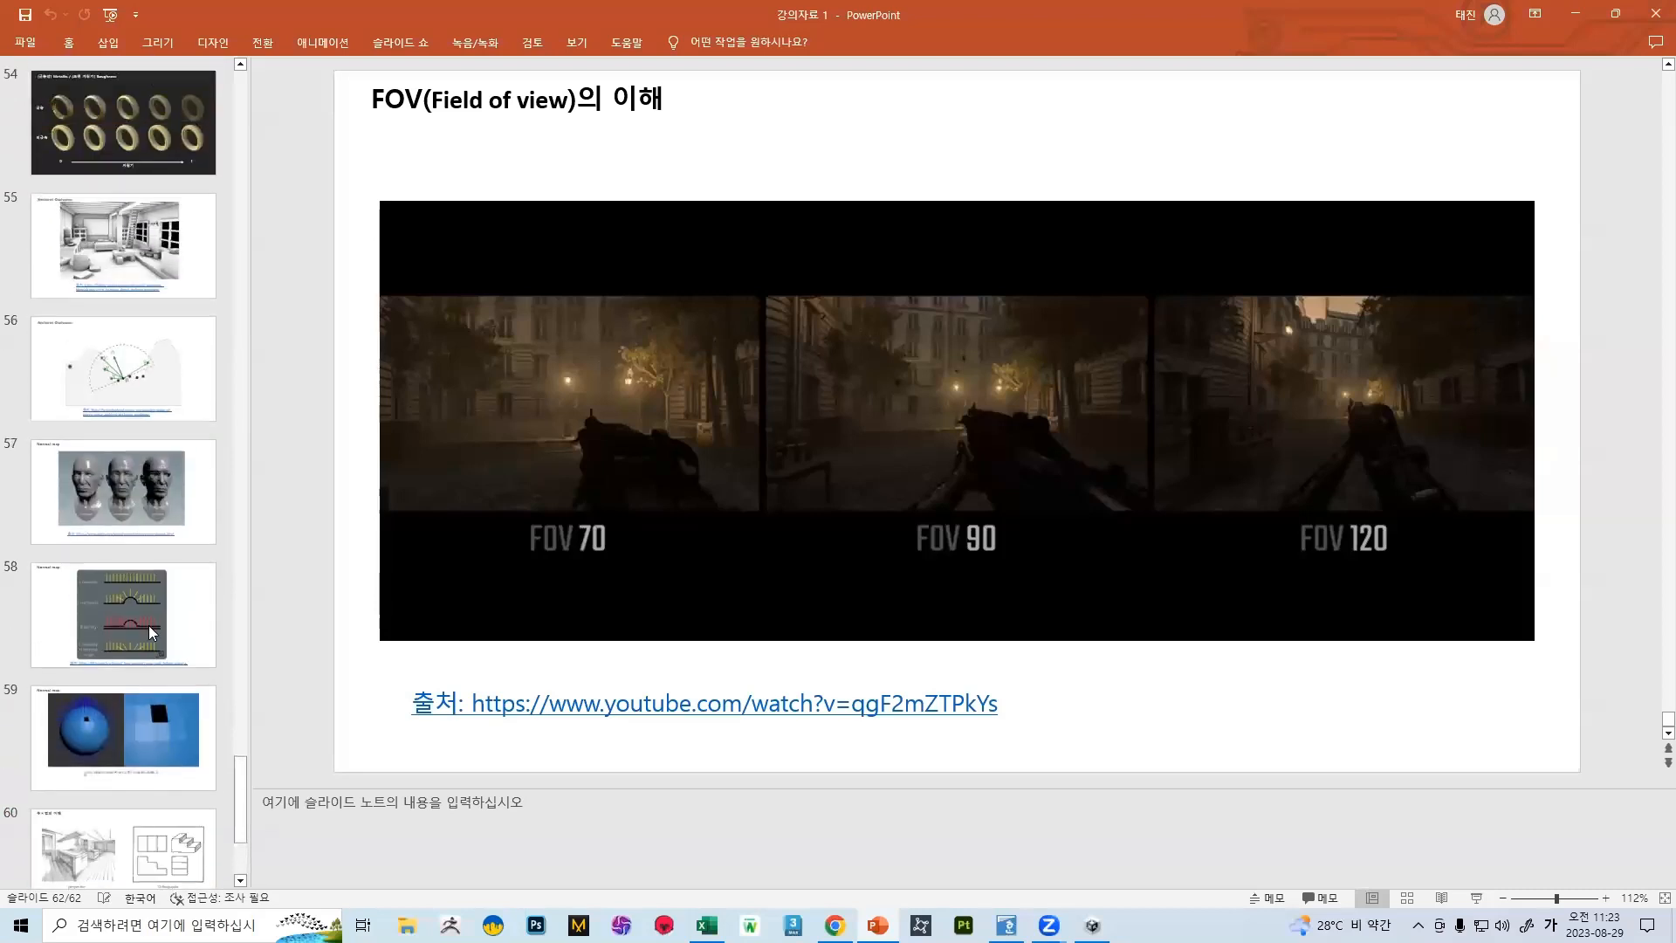
{"action": "scroll", "coordinate": [135, 651], "scroll_direction": "up", "scroll_amount": 2}
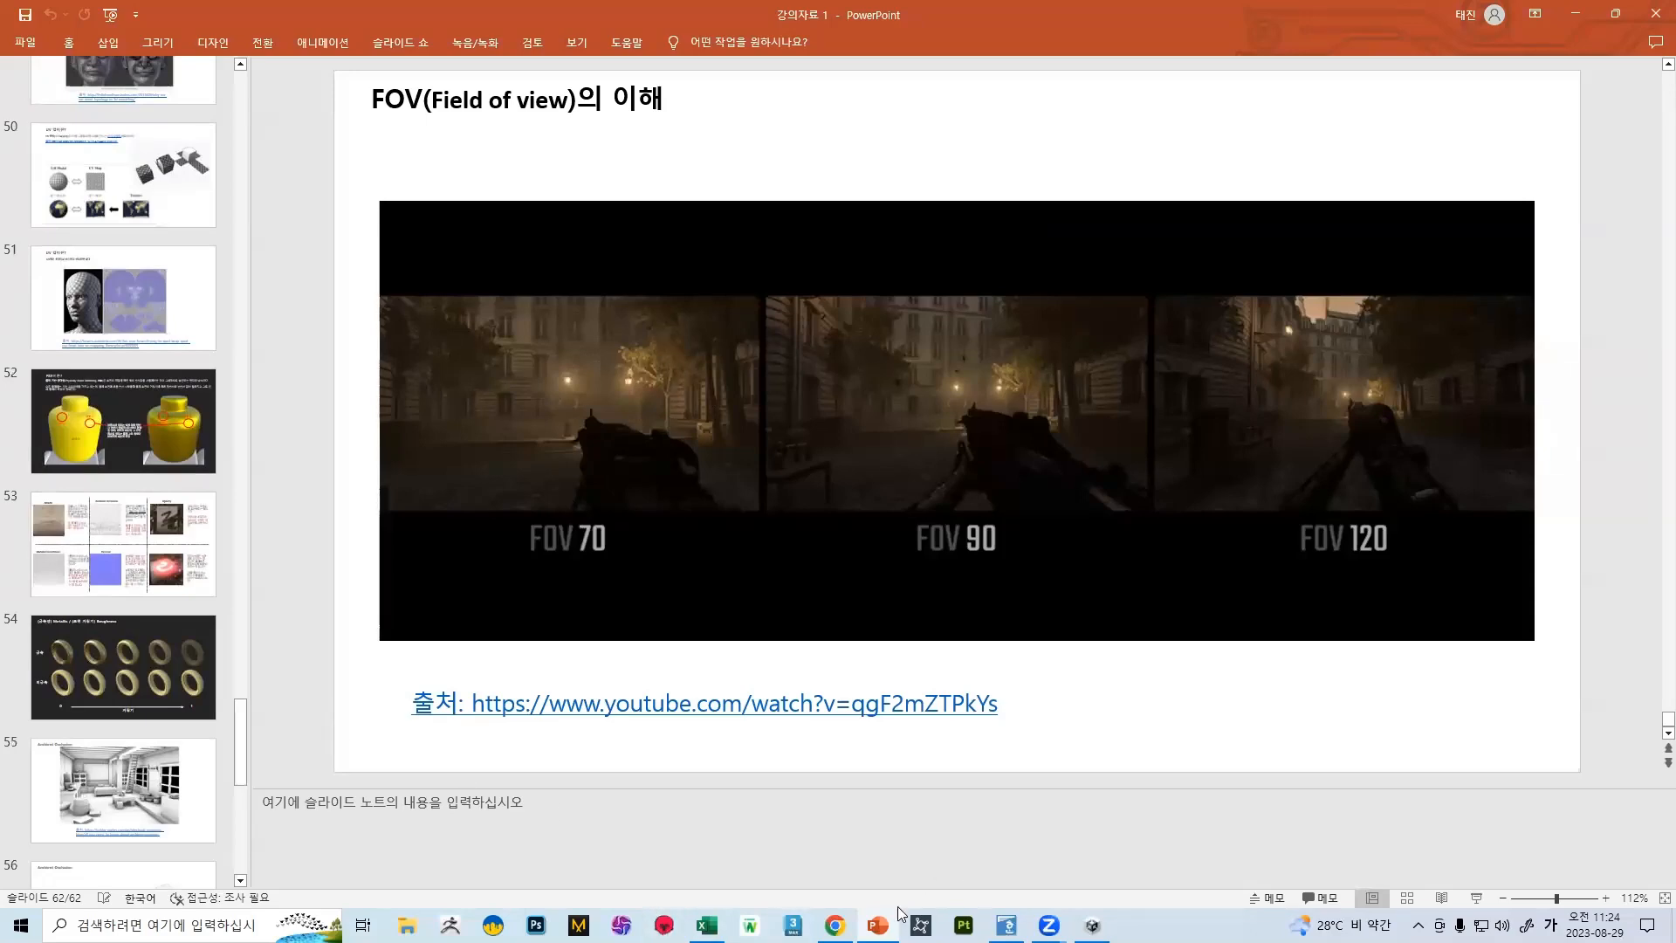
Switch to Chrome and search Google Images for "3d멀미"
{"action": "left_click", "coordinate": [835, 924]}
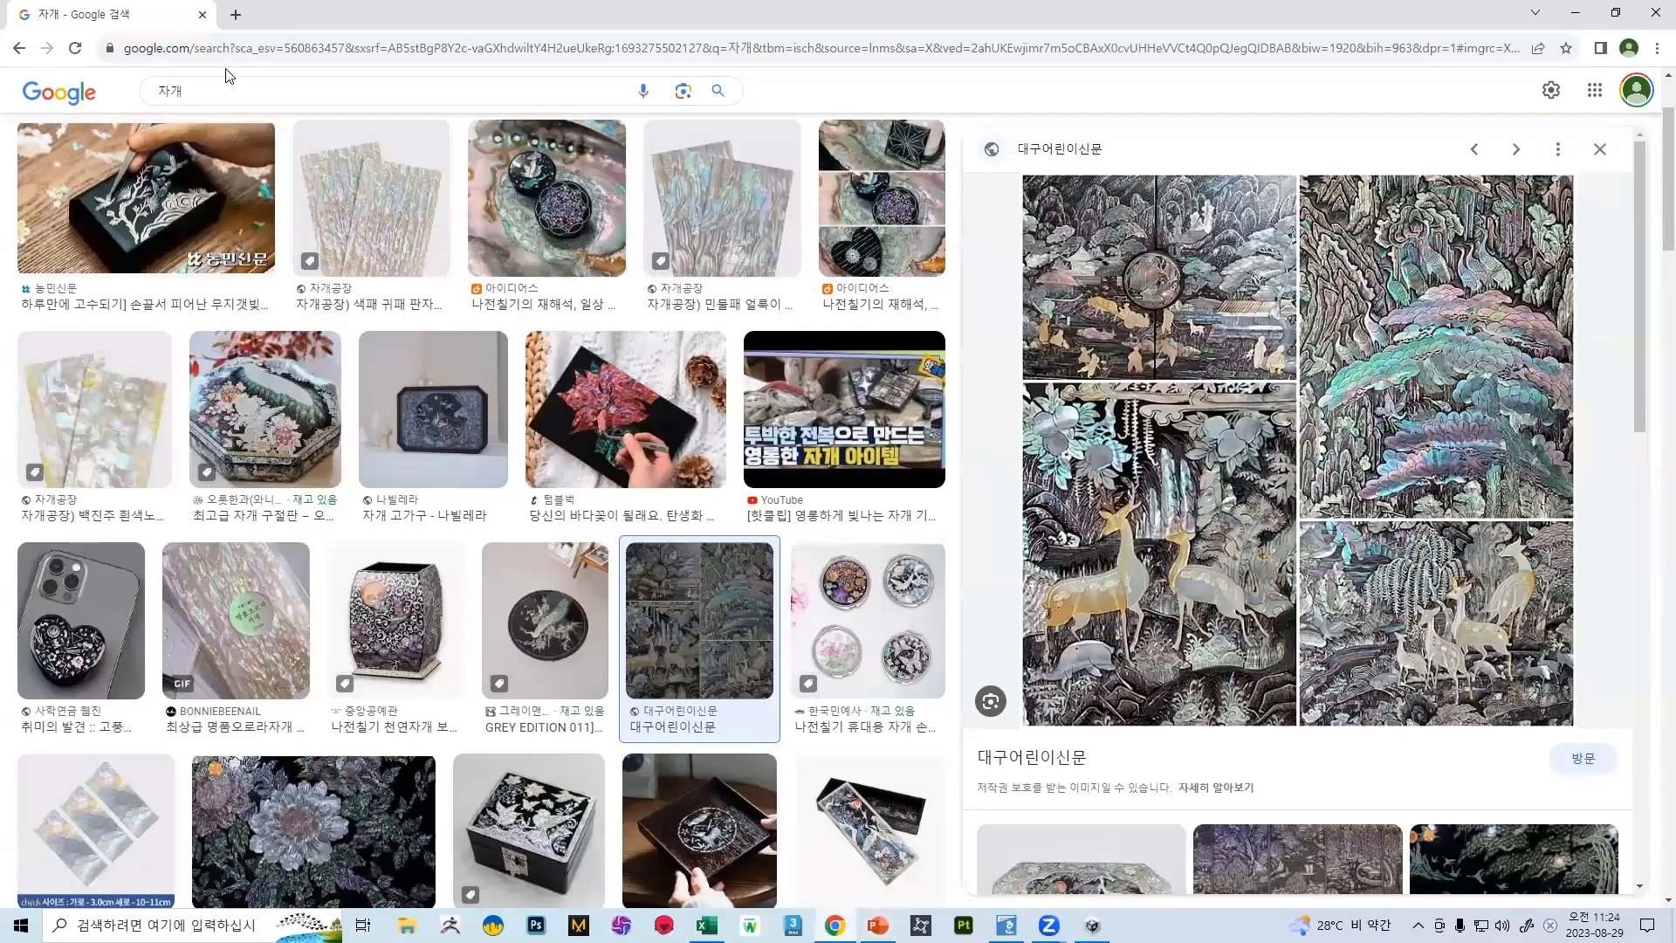
{"action": "left_click_drag", "start_coordinate": [220, 91], "coordinate": [7, 105]}
{"action": "type", "text": "3ㅇ"}
{"action": "key", "text": "BackSpace"}
{"action": "type", "text": "d멀"}
{"action": "key", "text": "BackSpace"}
{"action": "type", "text": "멀미"}
{"action": "key", "text": "Return"}
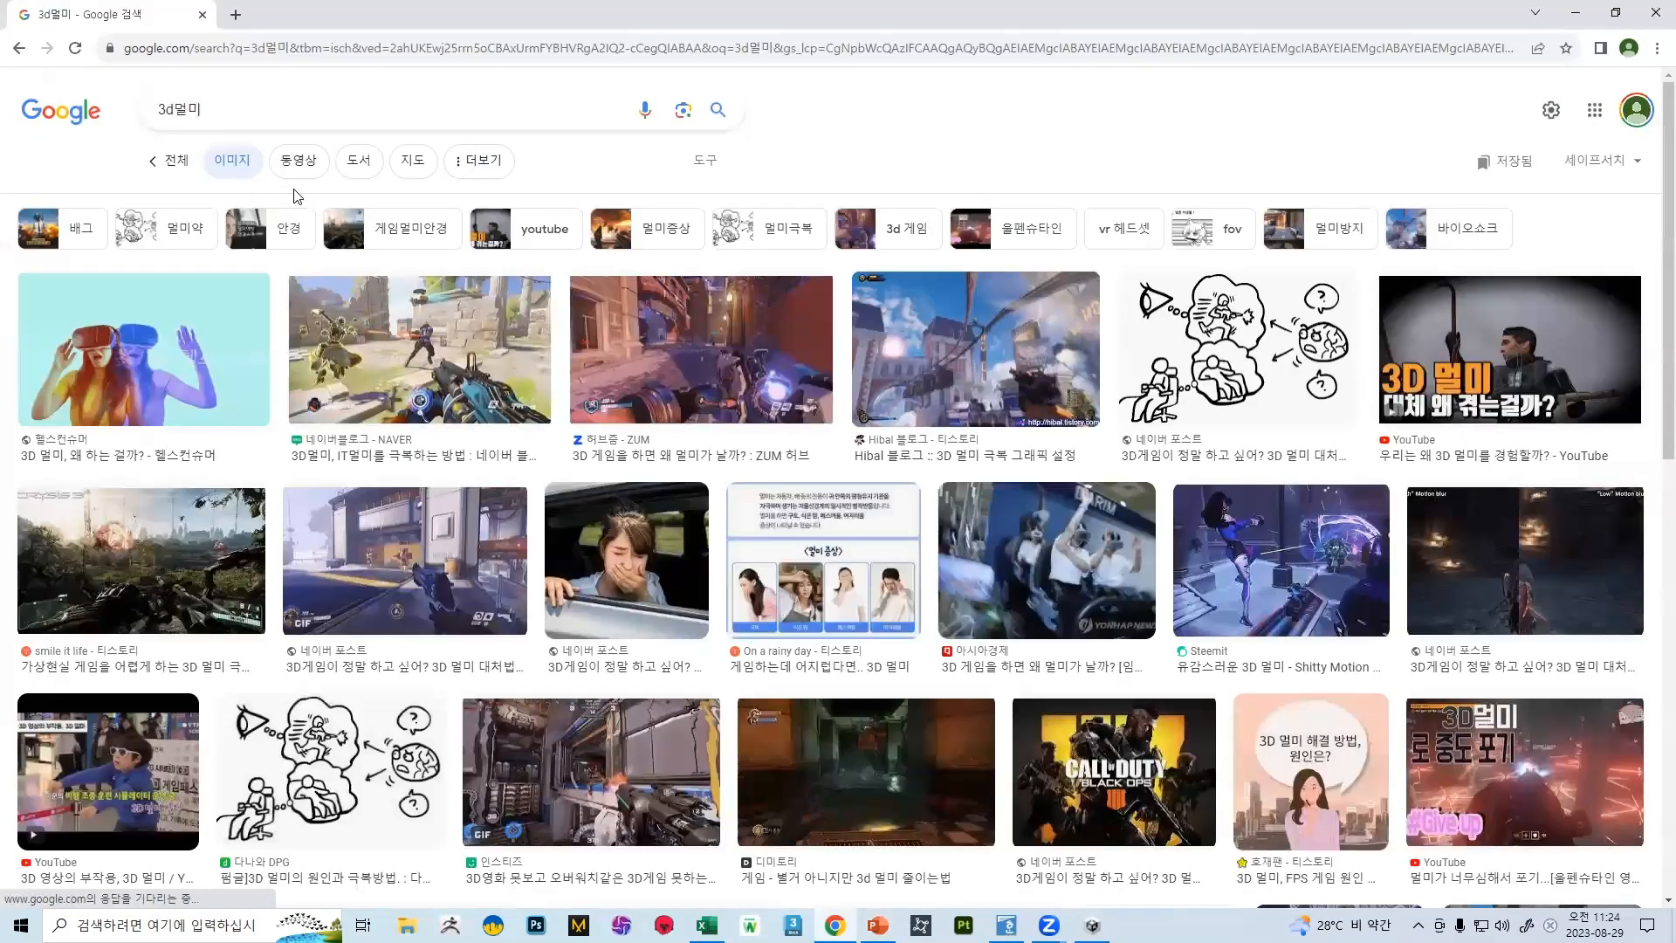
Show all web results for the search and open the Danawa DPG article on the causes and remedies of 3D motion sickness
{"action": "left_click", "coordinate": [174, 169]}
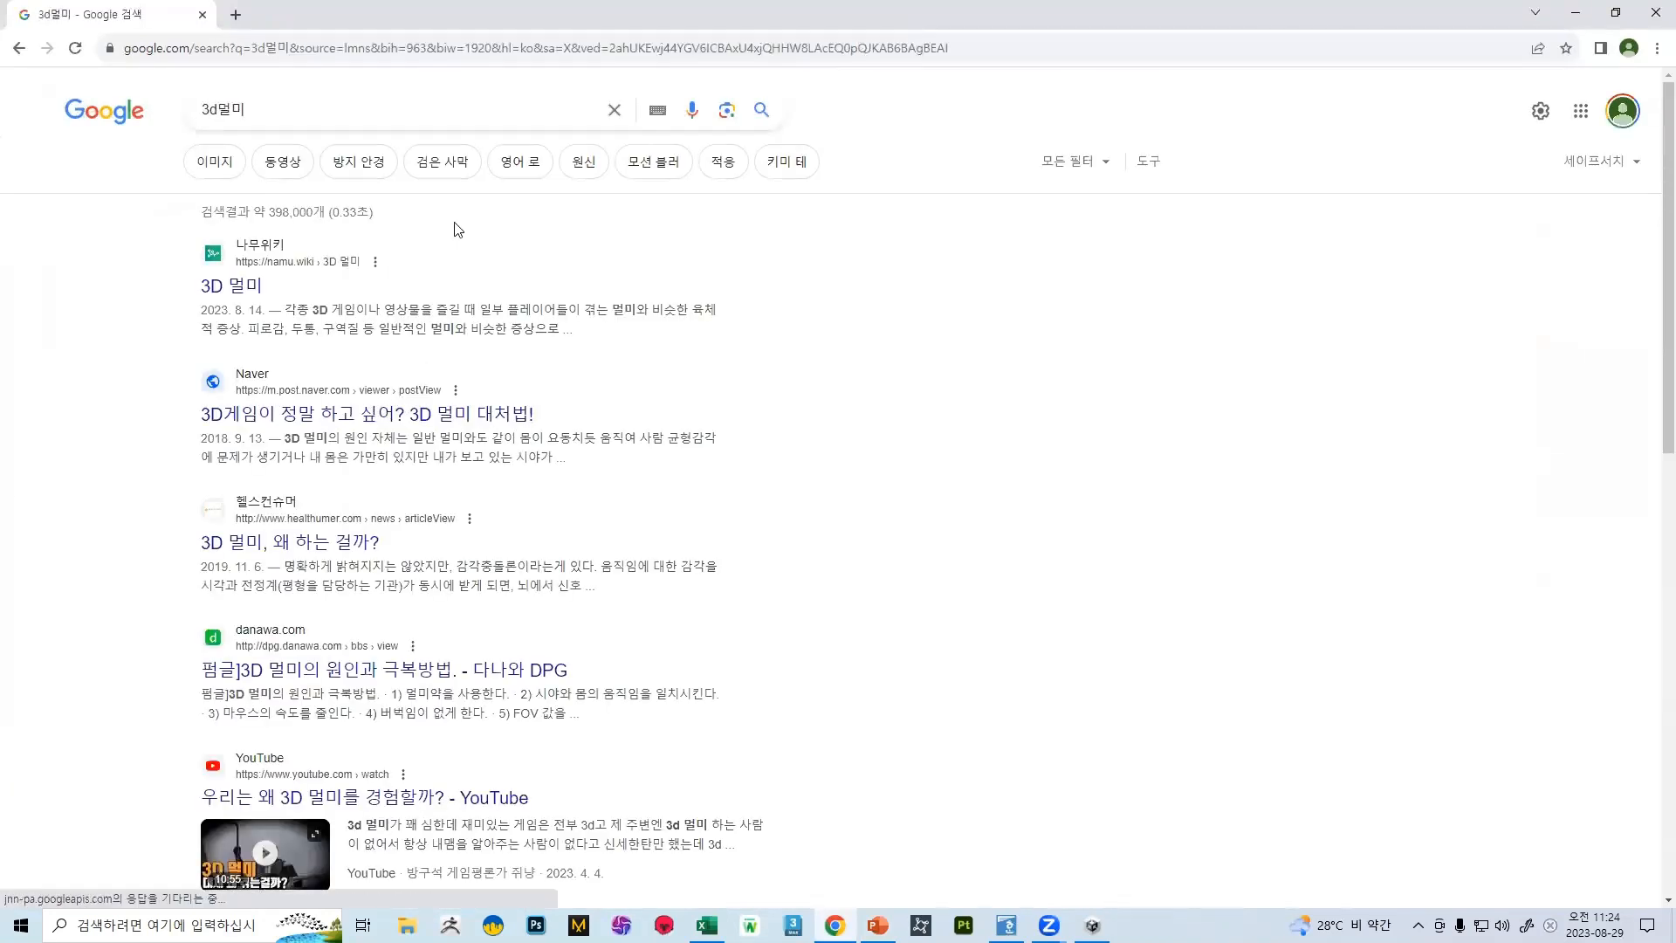
{"action": "scroll", "coordinate": [436, 232], "scroll_direction": "down", "scroll_amount": 4}
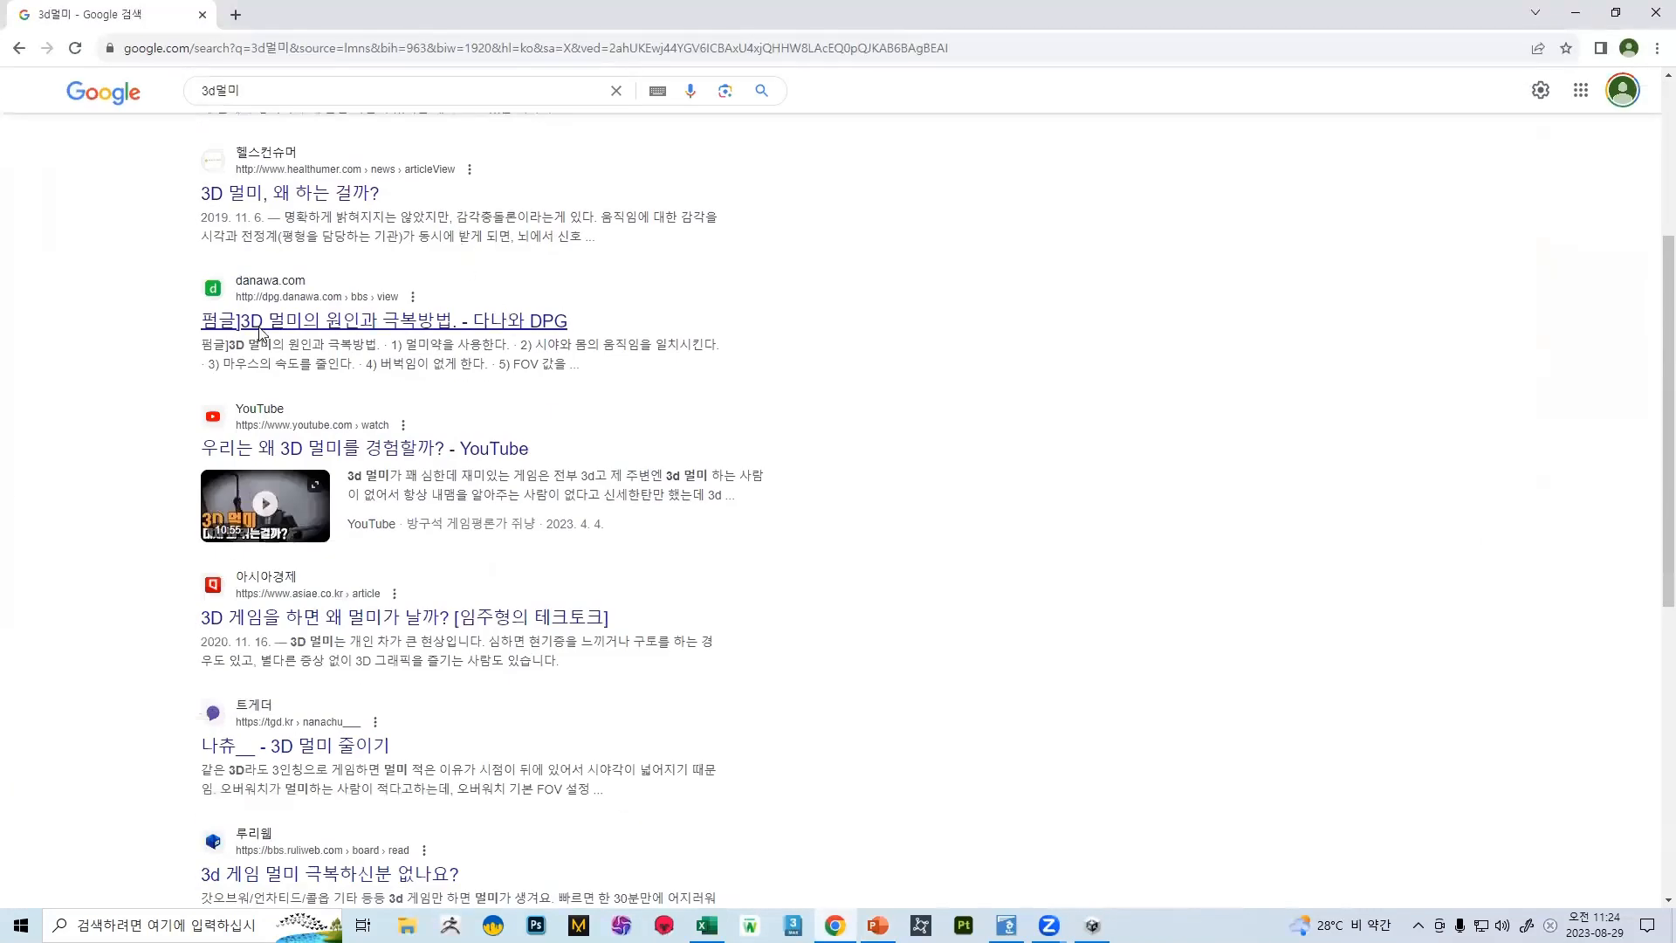
{"action": "left_click", "coordinate": [563, 320]}
Read through the article's causes and remedies of 3D motion sickness, including the FOV advice and the section on blur effects
{"action": "scroll", "coordinate": [563, 321], "scroll_direction": "down", "scroll_amount": 12}
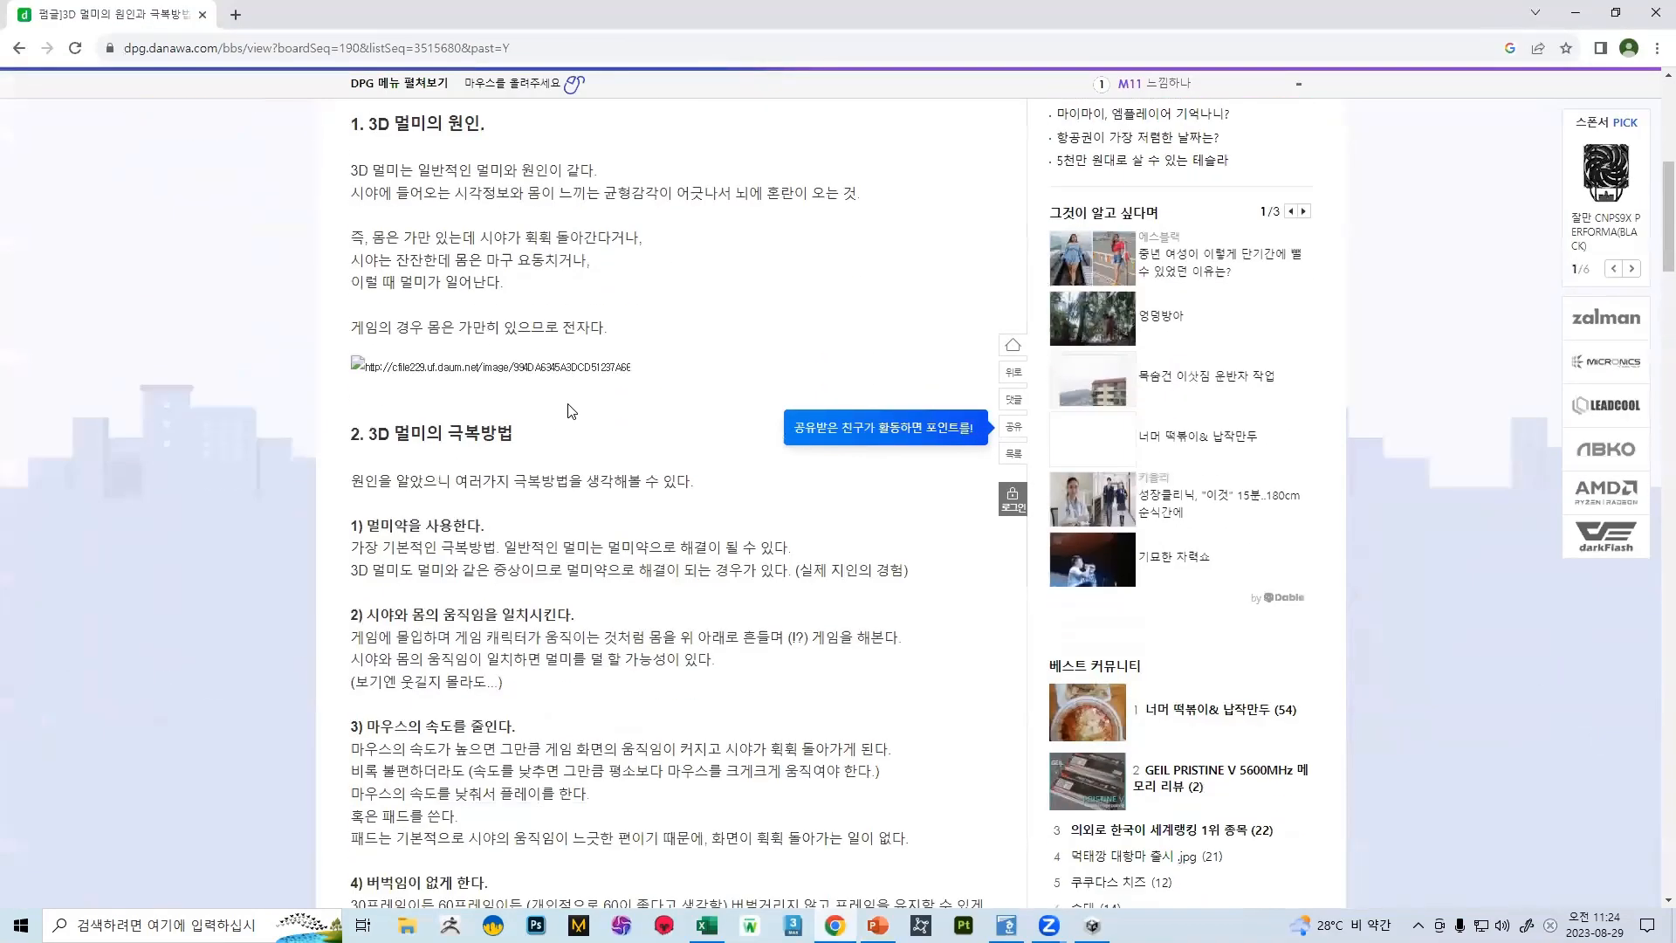
{"action": "scroll", "coordinate": [526, 393], "scroll_direction": "down", "scroll_amount": 3}
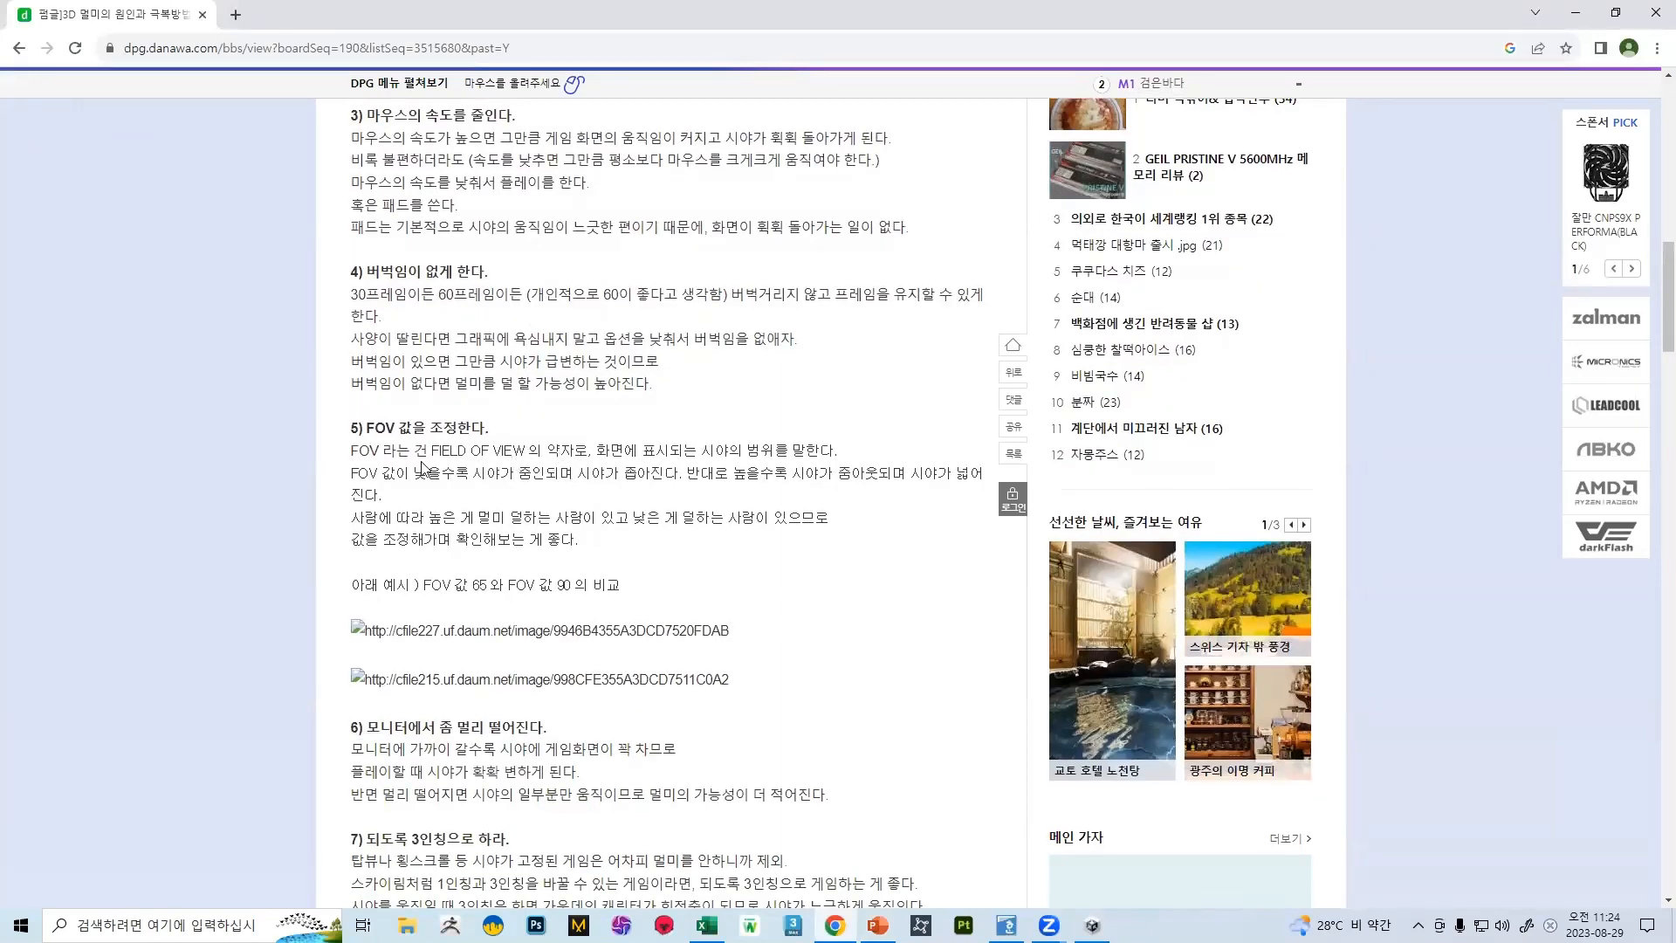
{"action": "scroll", "coordinate": [486, 457], "scroll_direction": "down", "scroll_amount": 3}
{"action": "scroll", "coordinate": [541, 422], "scroll_direction": "down", "scroll_amount": 2}
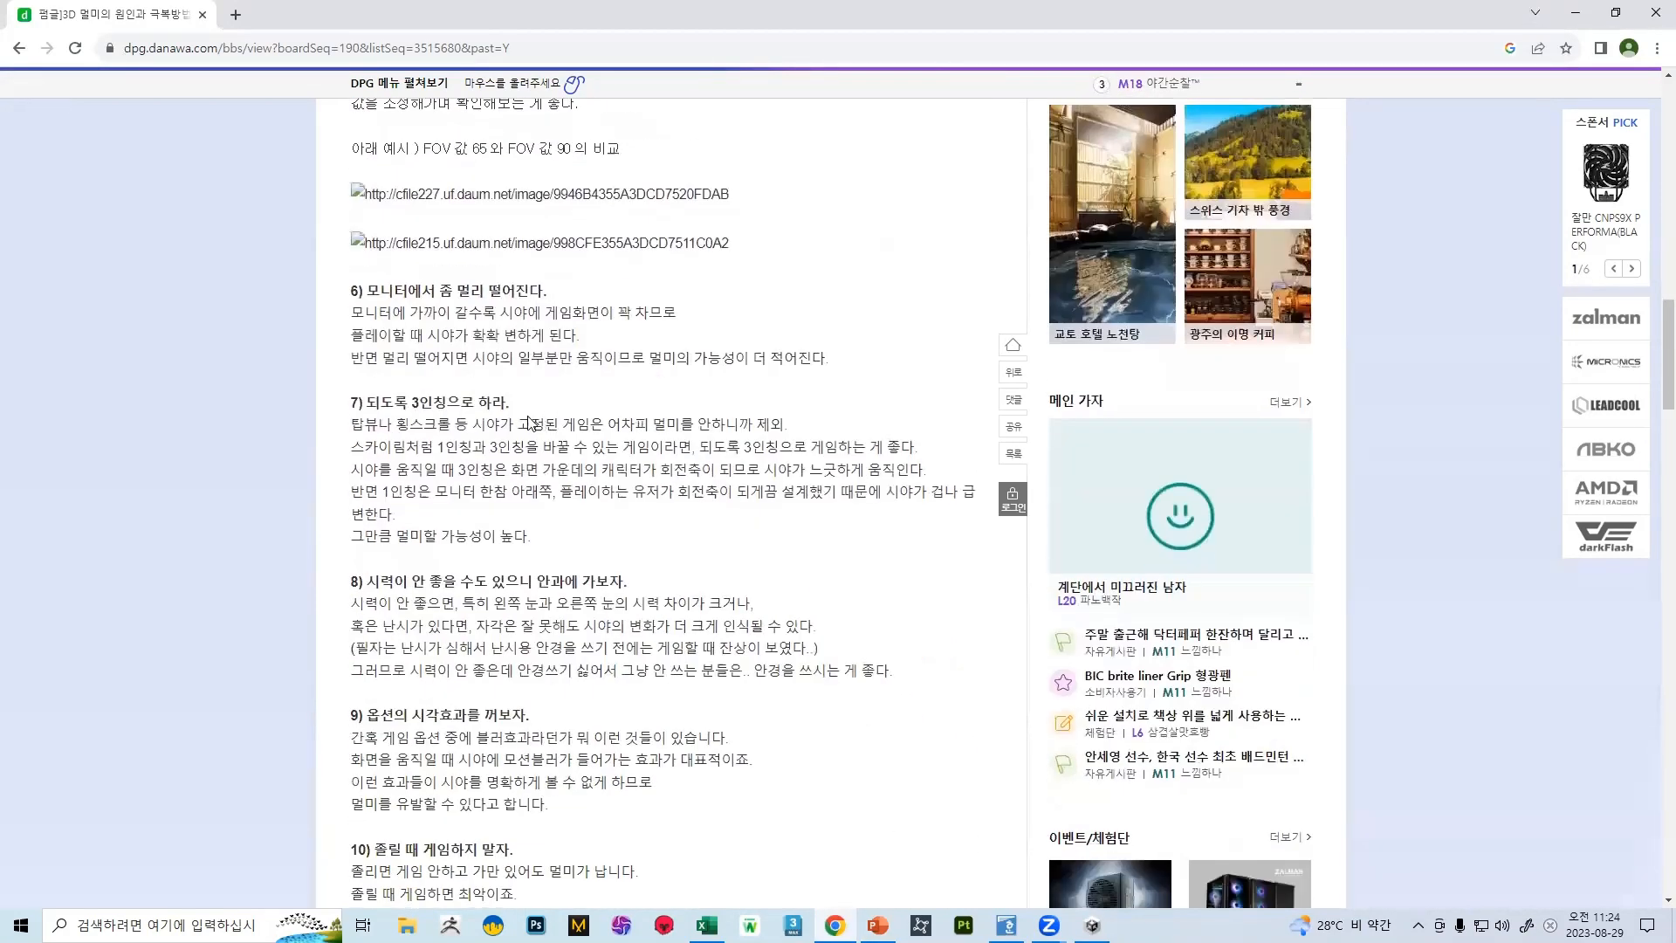
{"action": "scroll", "coordinate": [524, 415], "scroll_direction": "down", "scroll_amount": 5}
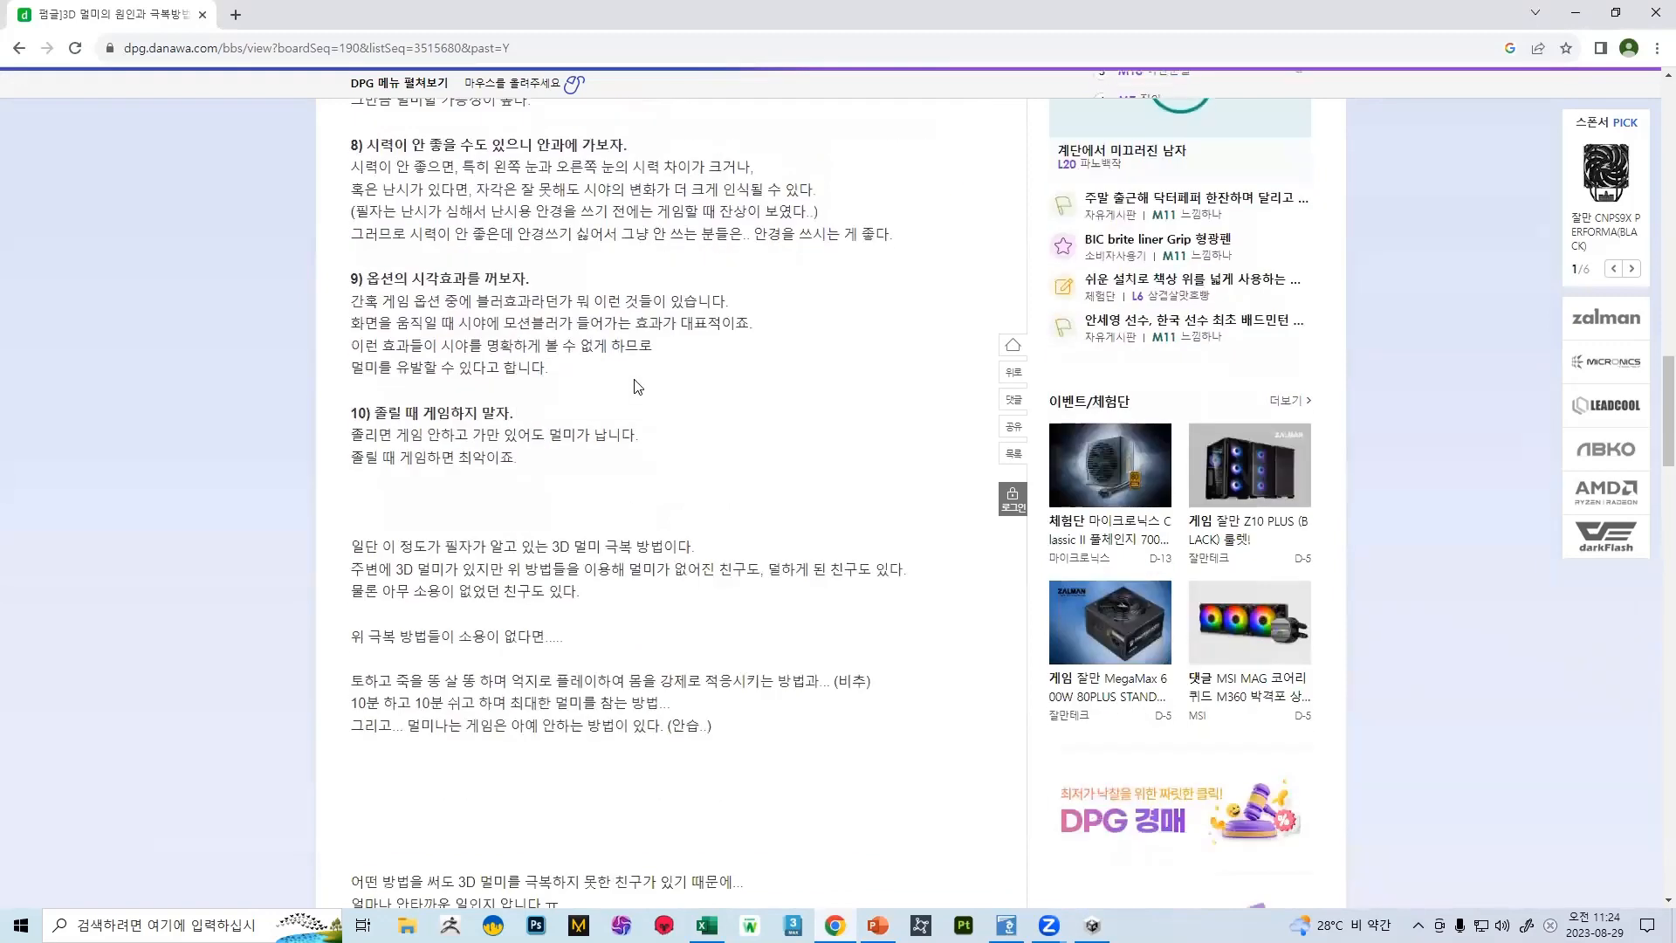
{"action": "left_click_drag", "start_coordinate": [479, 301], "coordinate": [516, 302]}
{"action": "left_click", "coordinate": [512, 302]}
{"action": "double_click", "coordinate": [504, 302]}
{"action": "left_click", "coordinate": [499, 302]}
Return to the search results and search Google for "3d 블러효과"
{"action": "left_click", "coordinate": [19, 48]}
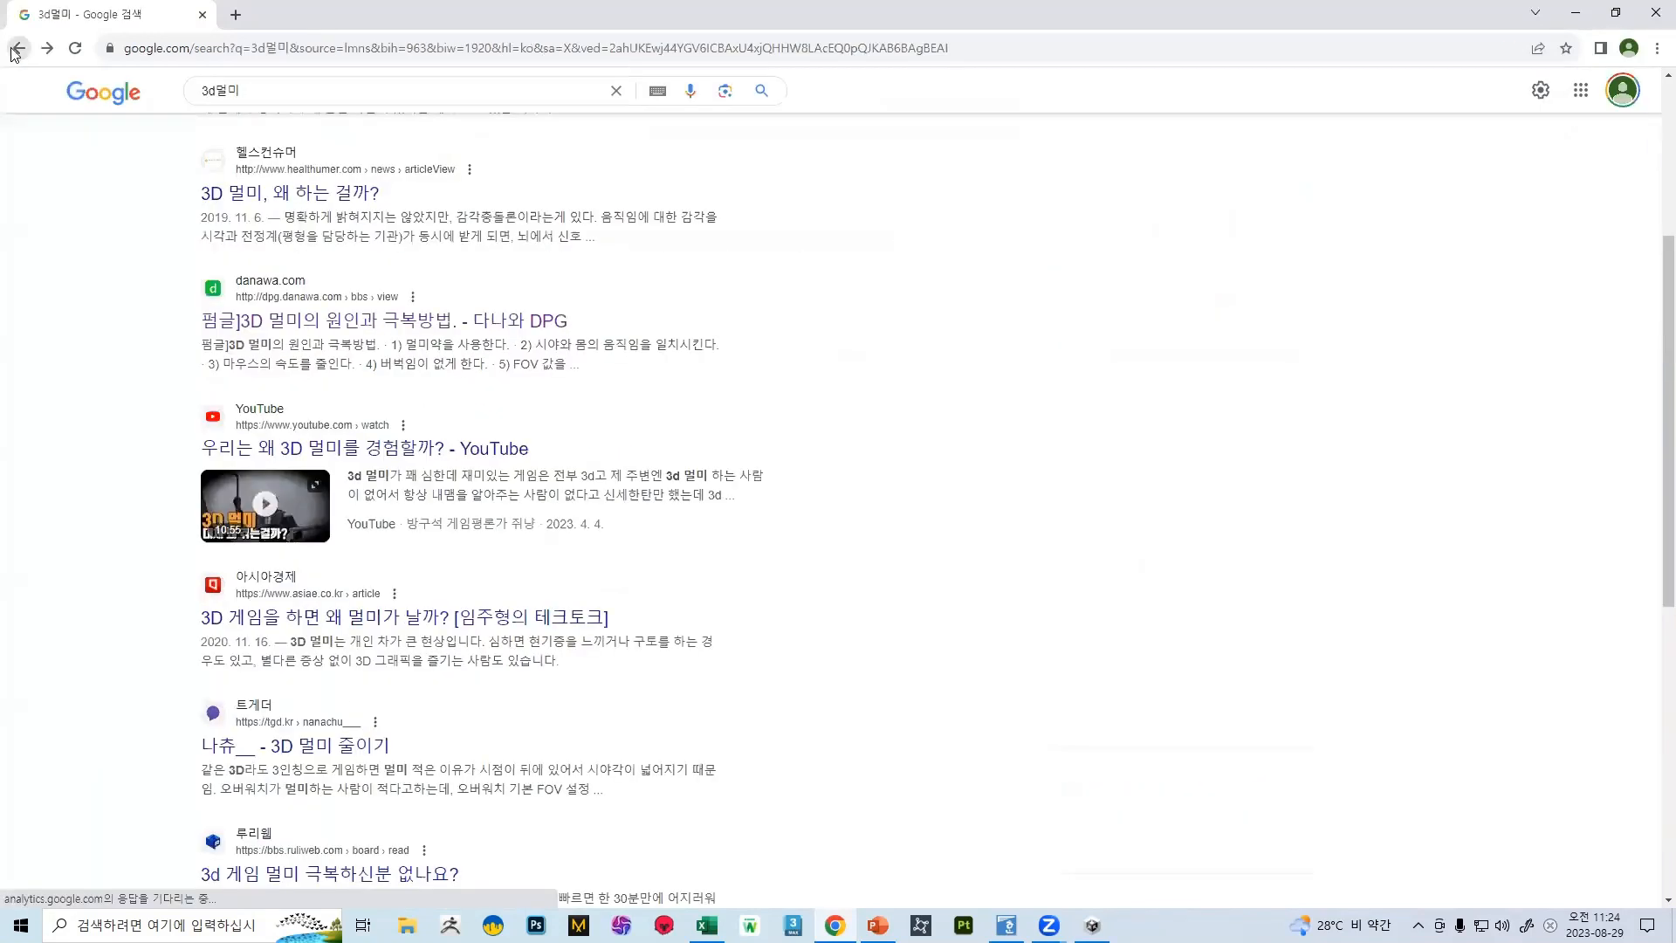
{"action": "left_click", "coordinate": [307, 83]}
{"action": "key", "text": "BackSpace"}
{"action": "key", "text": "BackSpace"}
{"action": "type", "text": "블러"}
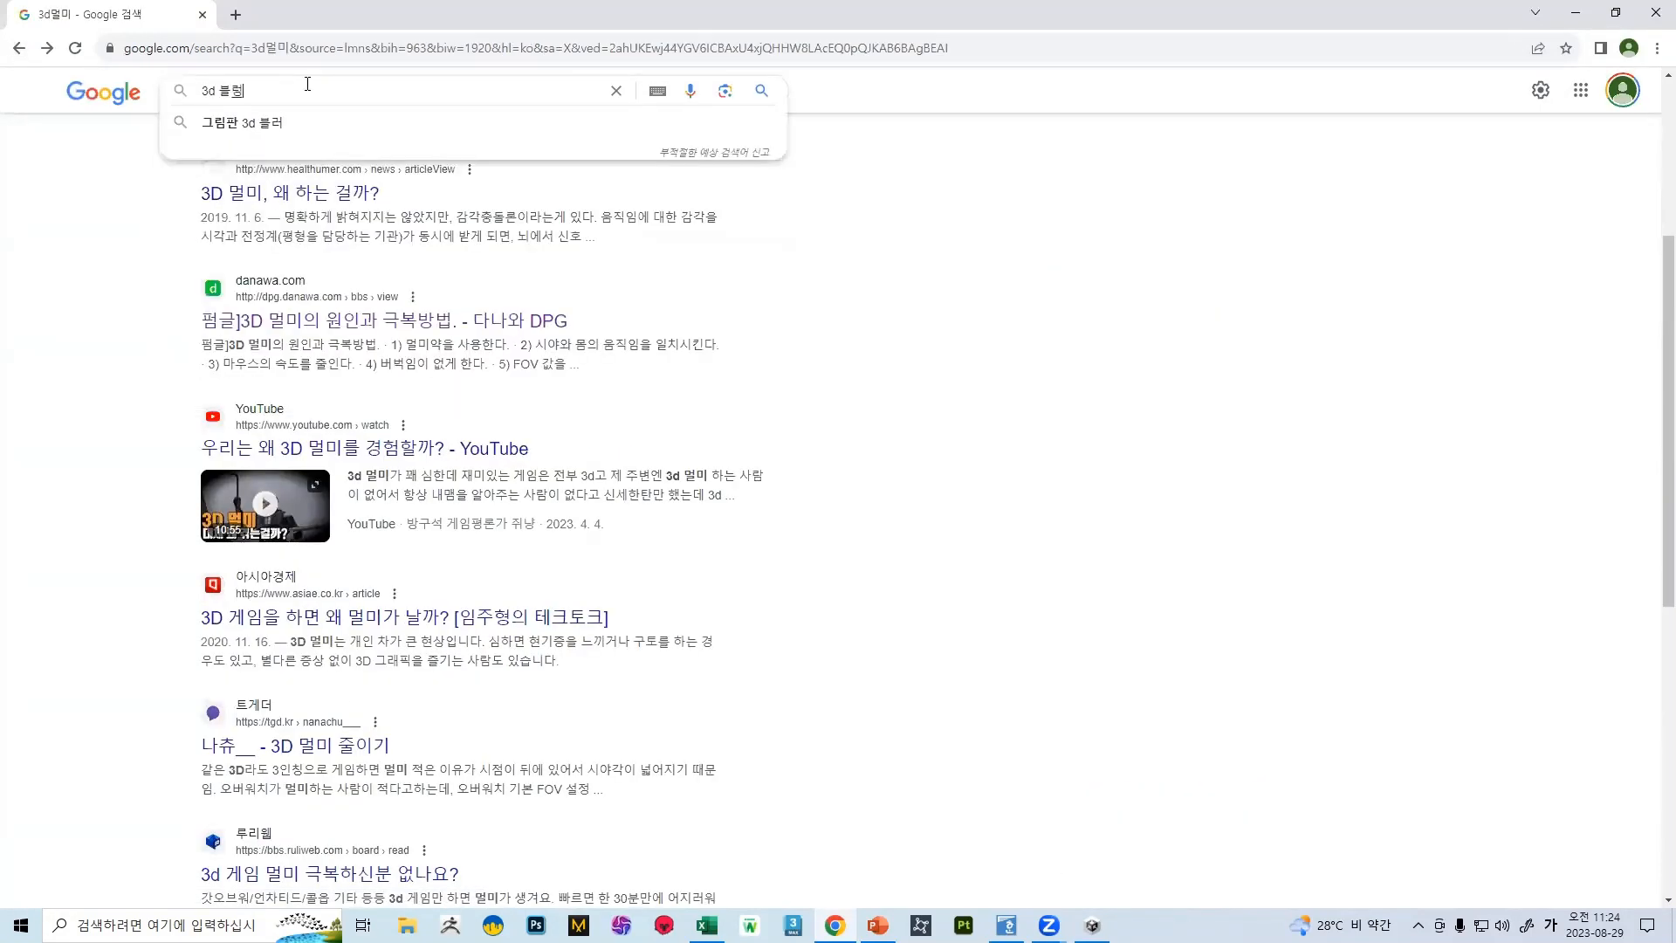
{"action": "type", "text": "효과"}
{"action": "key", "text": "Return"}
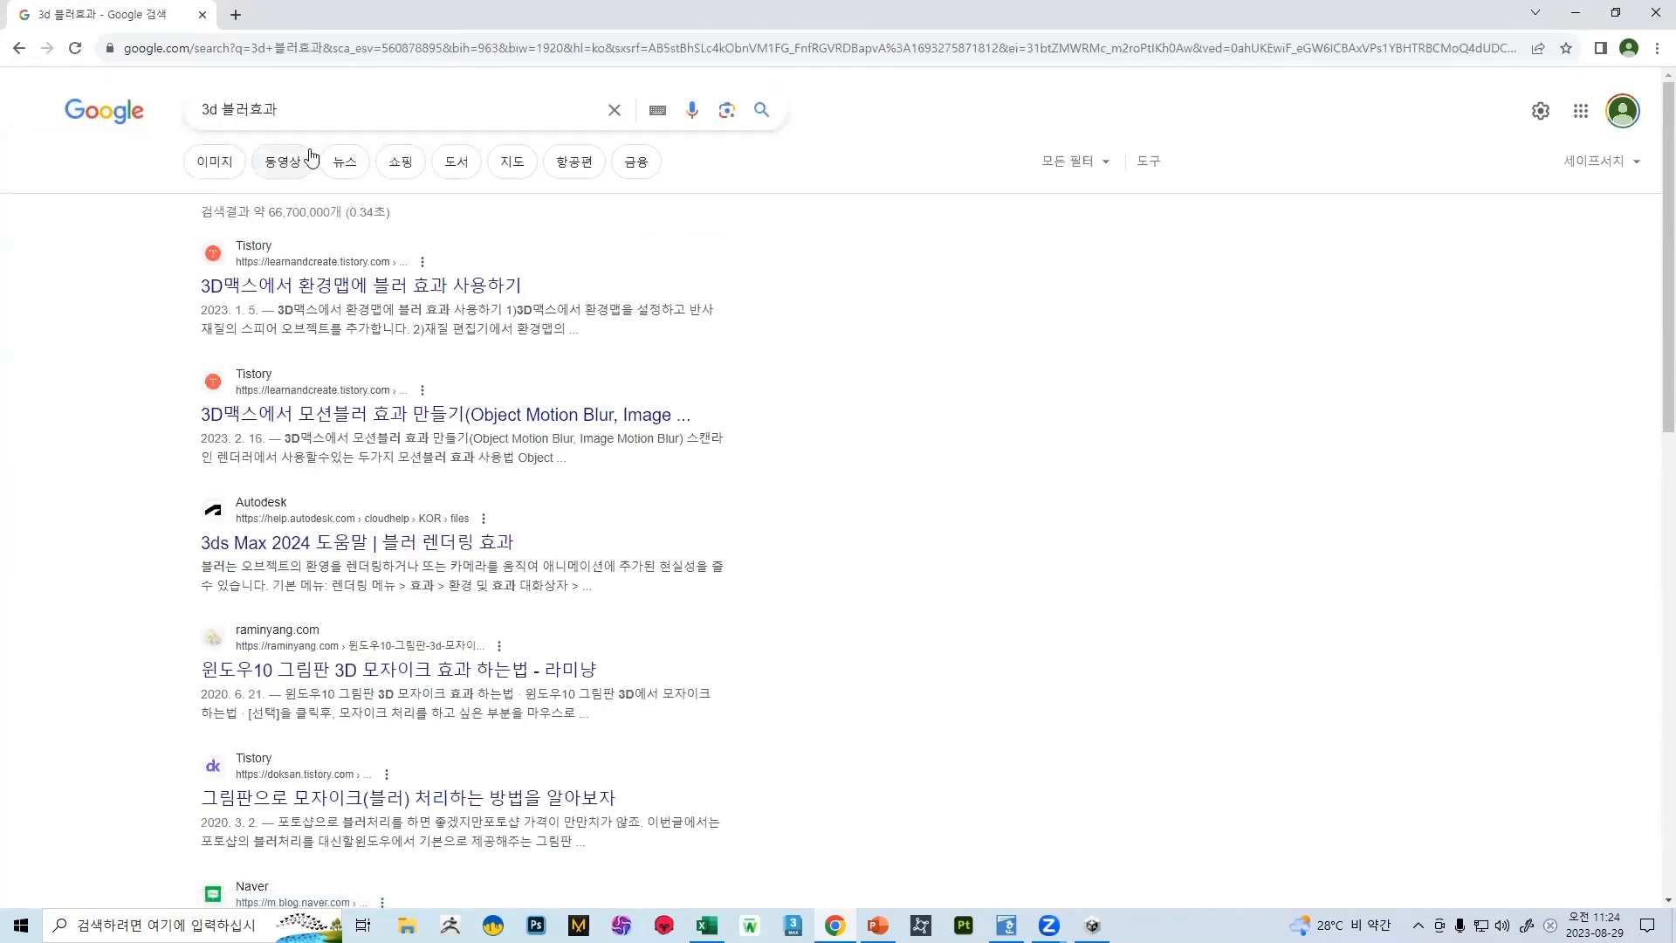
Limit the results to videos and change the search to "fps 블러효과"
{"action": "left_click", "coordinate": [281, 163]}
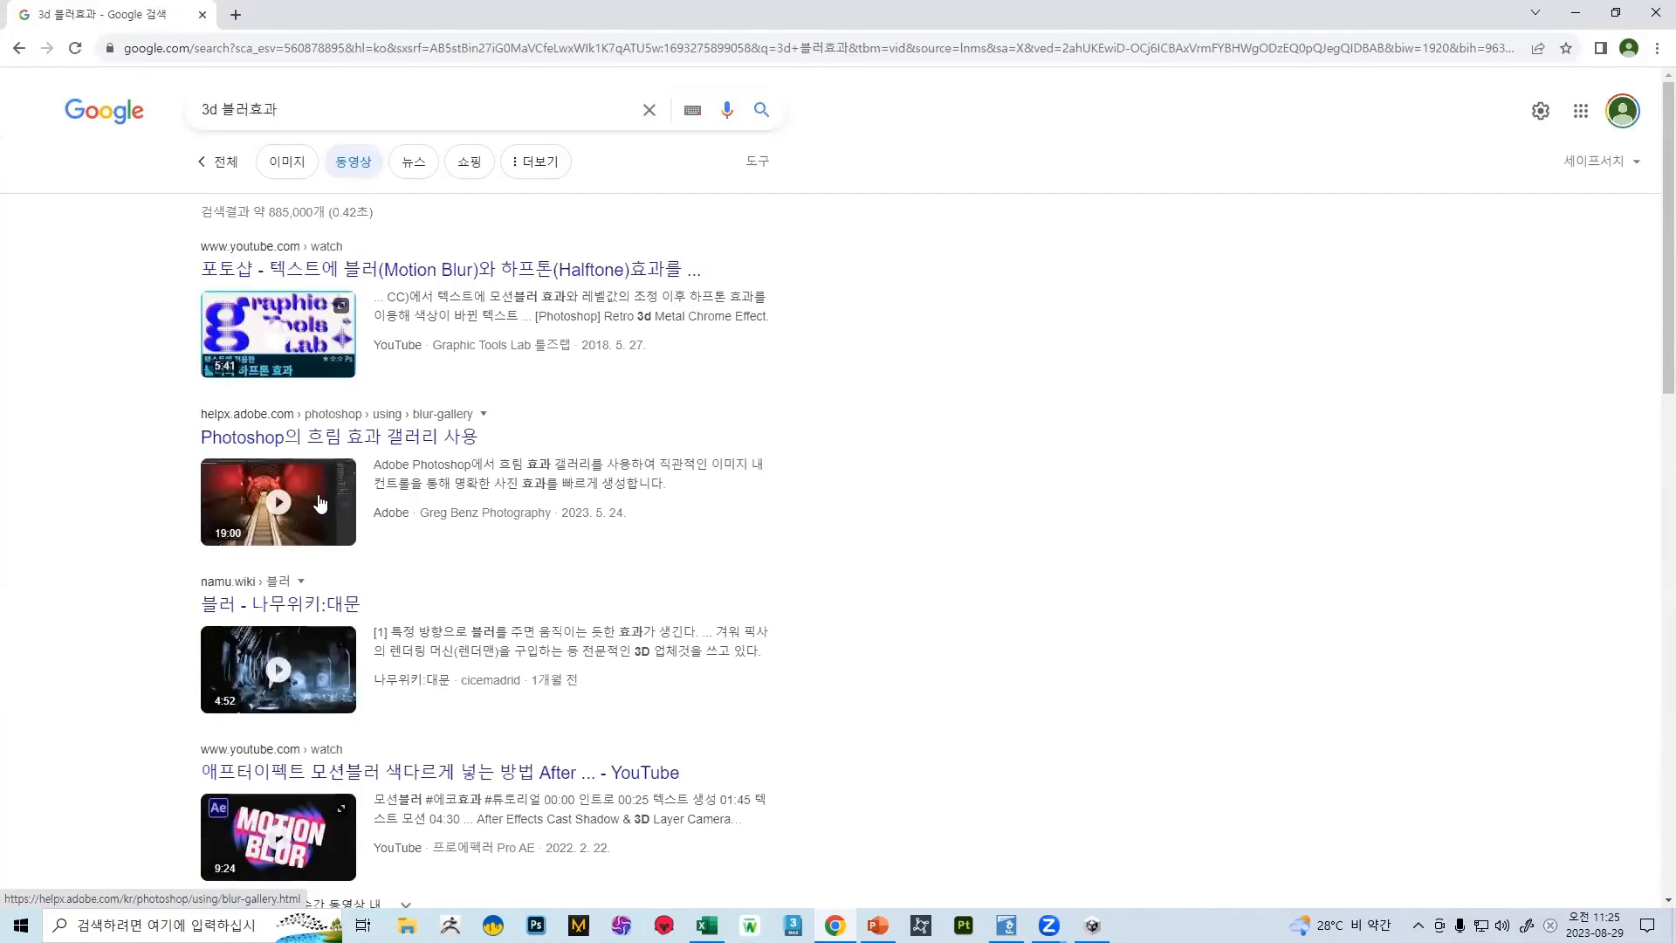
{"action": "double_click", "coordinate": [197, 115]}
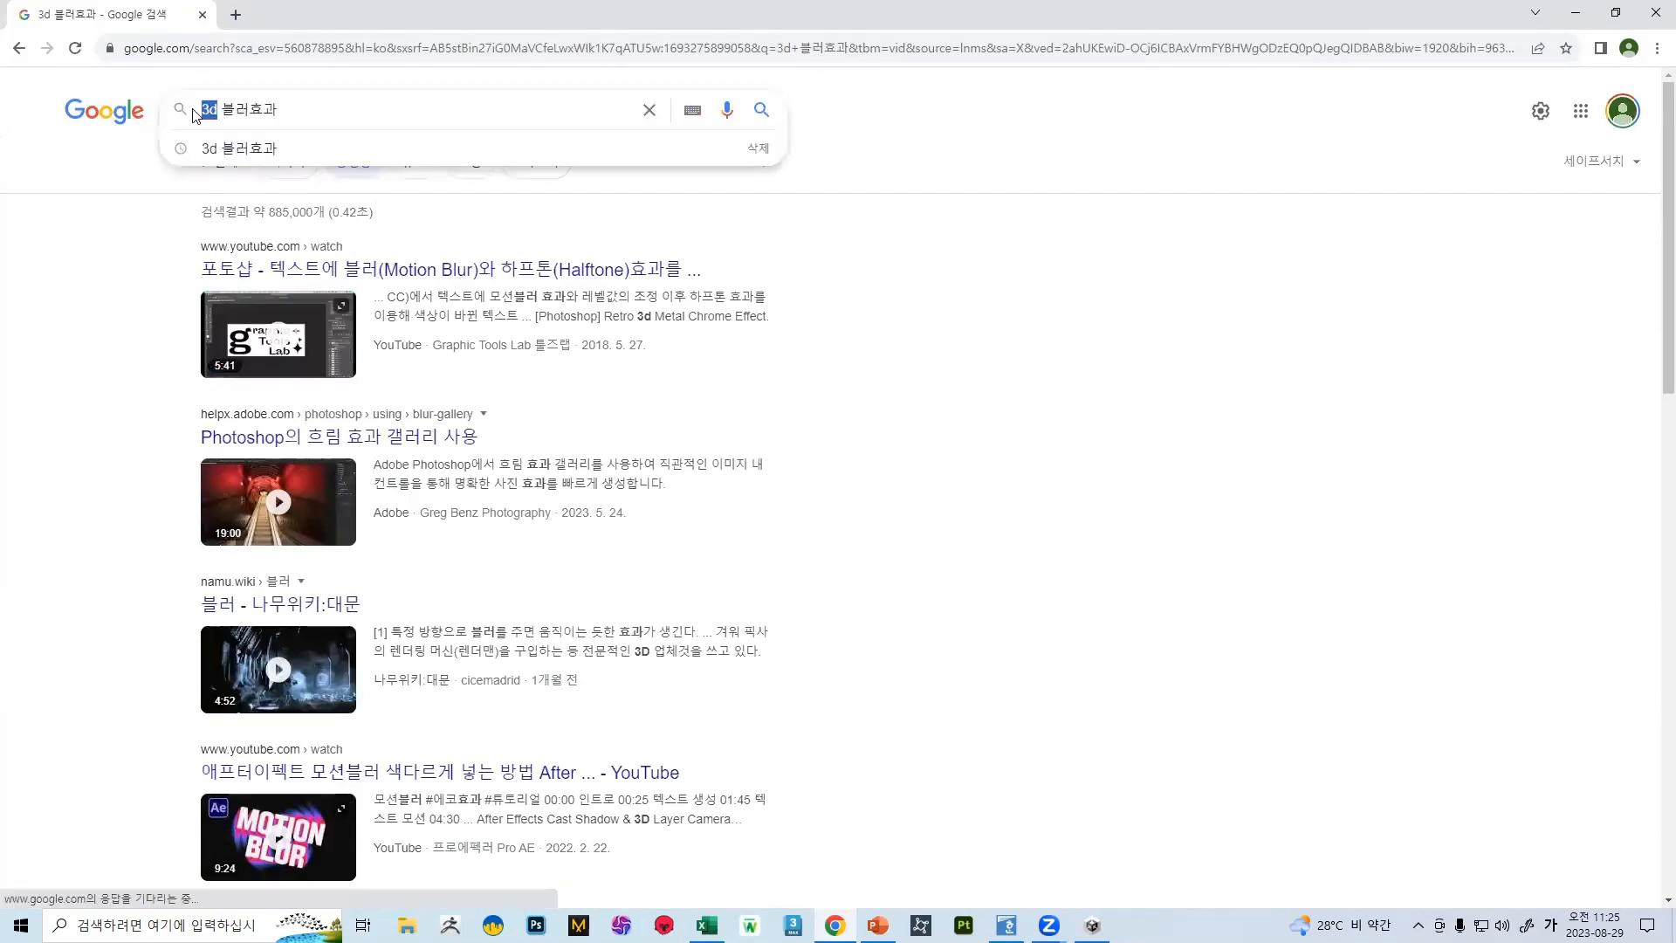
{"action": "type", "text": "fps"}
{"action": "key", "text": "Return"}
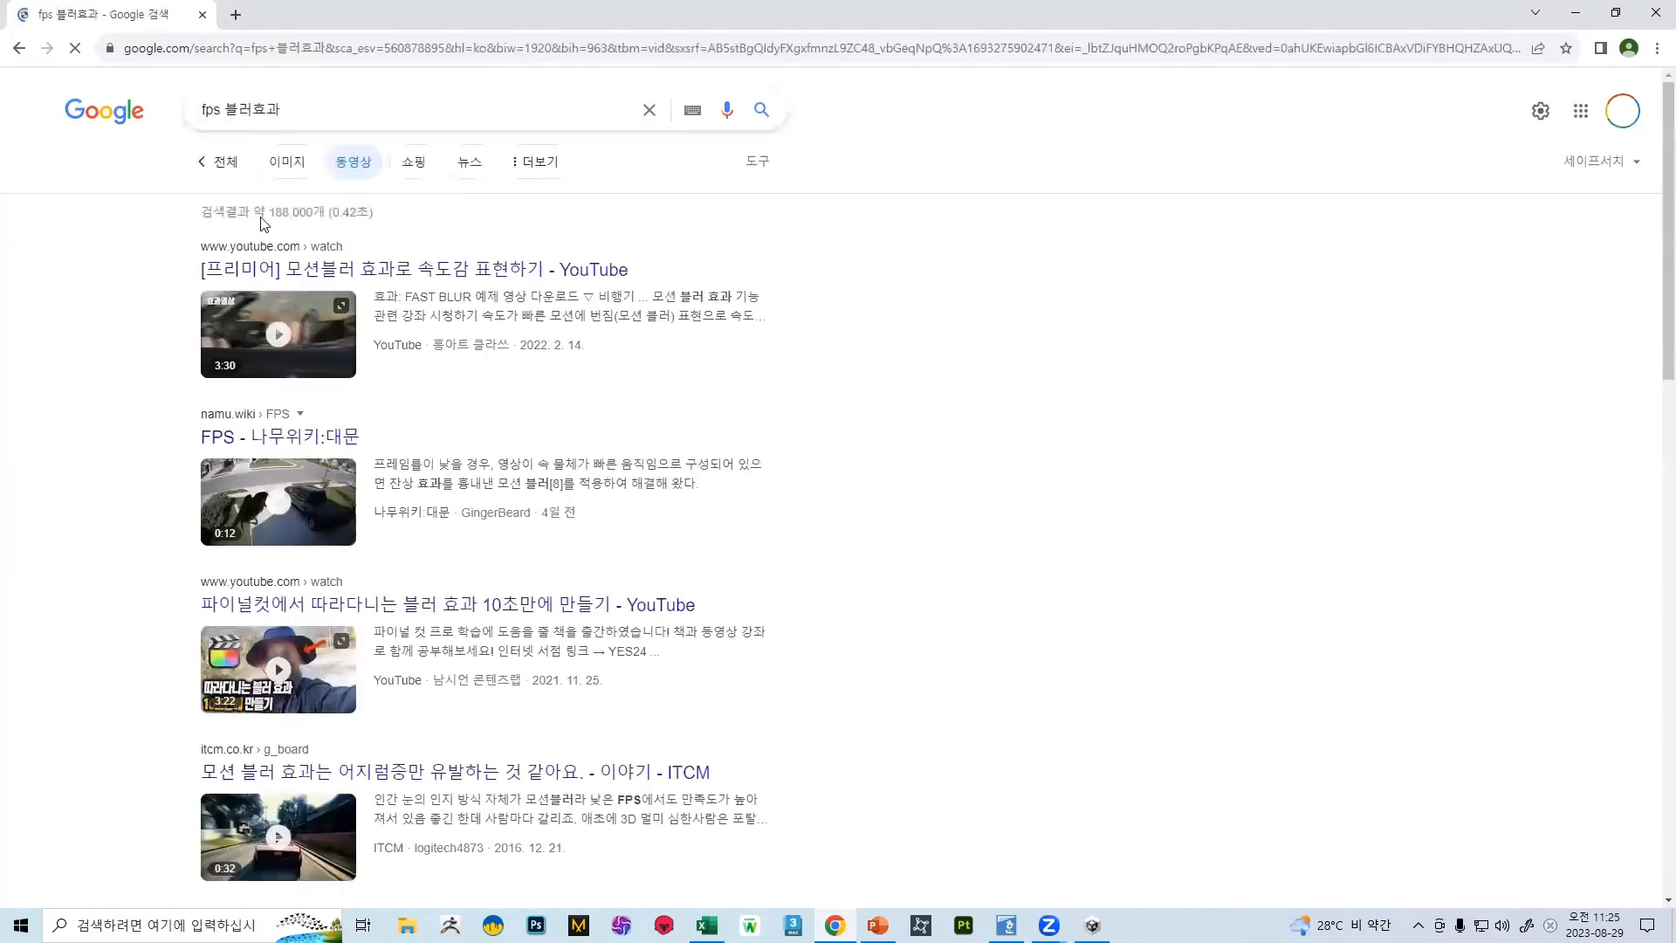
Open the Premiere motion blur video from the results and skim through its footage for blur examples
{"action": "left_click", "coordinate": [322, 332]}
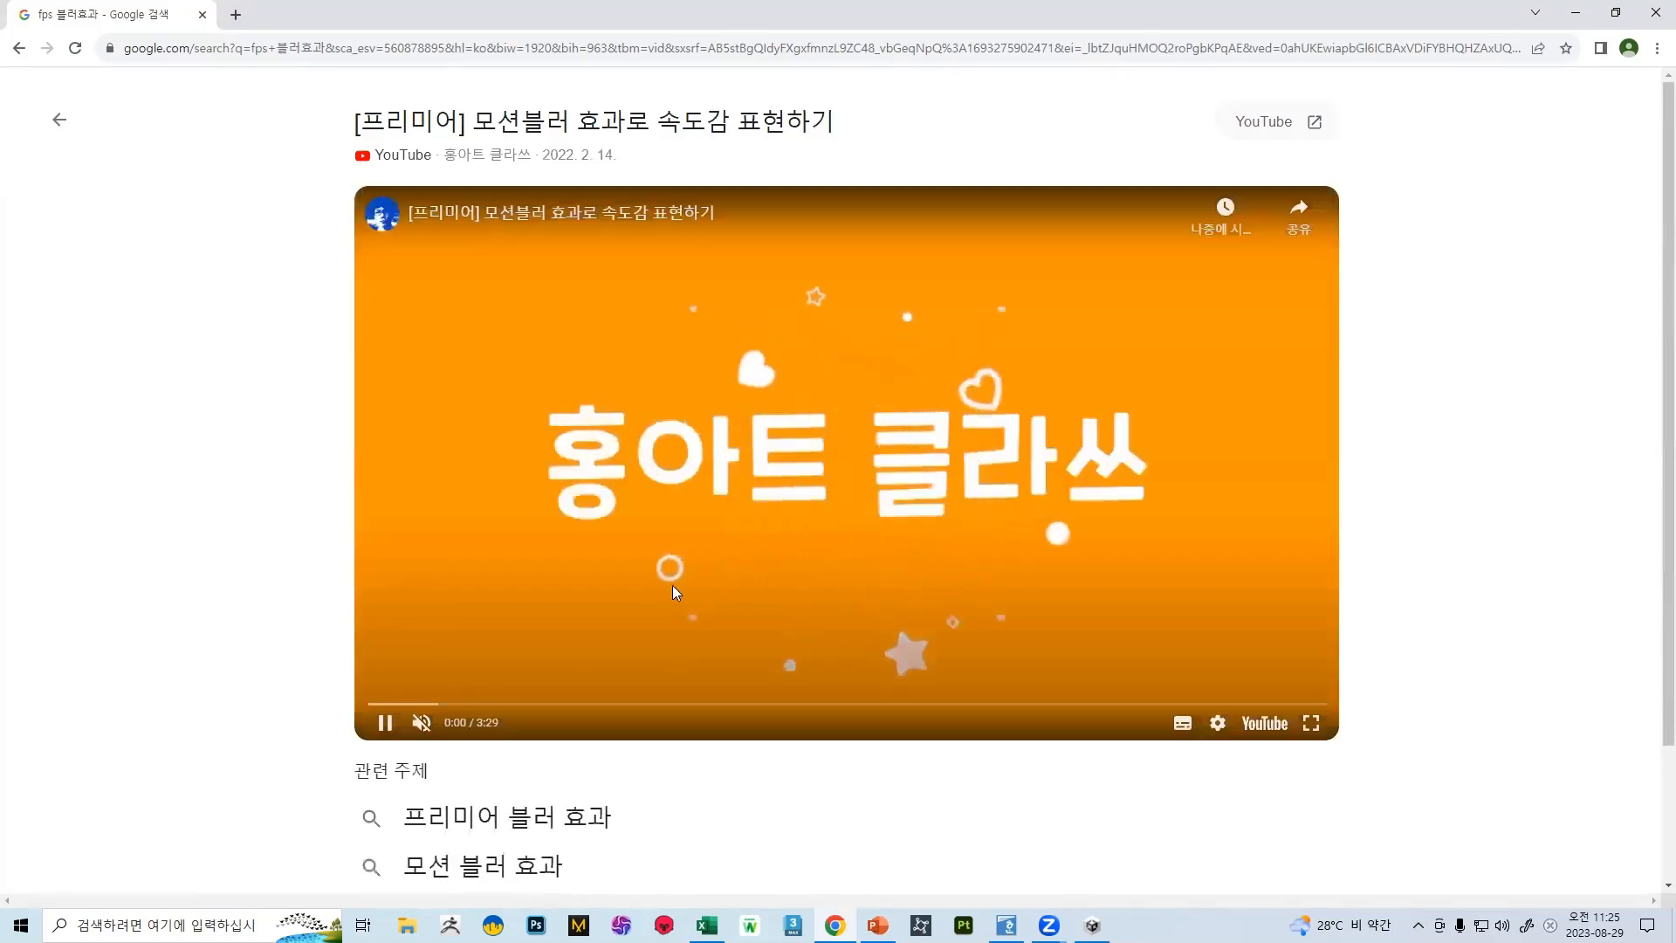
{"action": "left_click", "coordinate": [415, 704]}
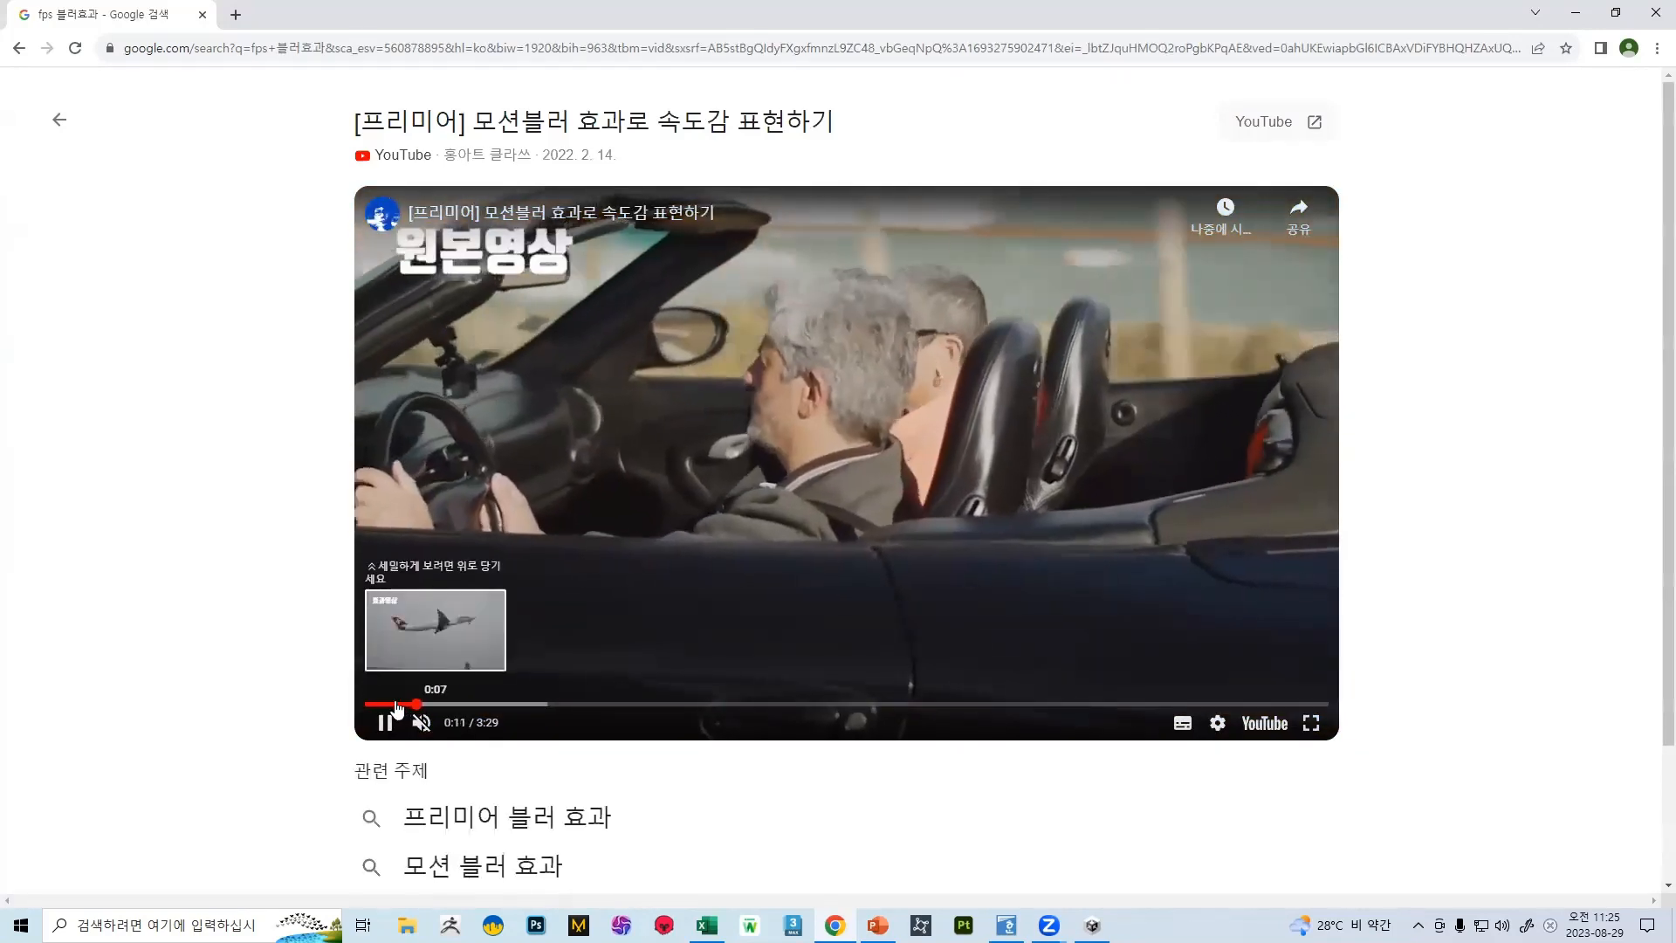
{"action": "left_click", "coordinate": [385, 704]}
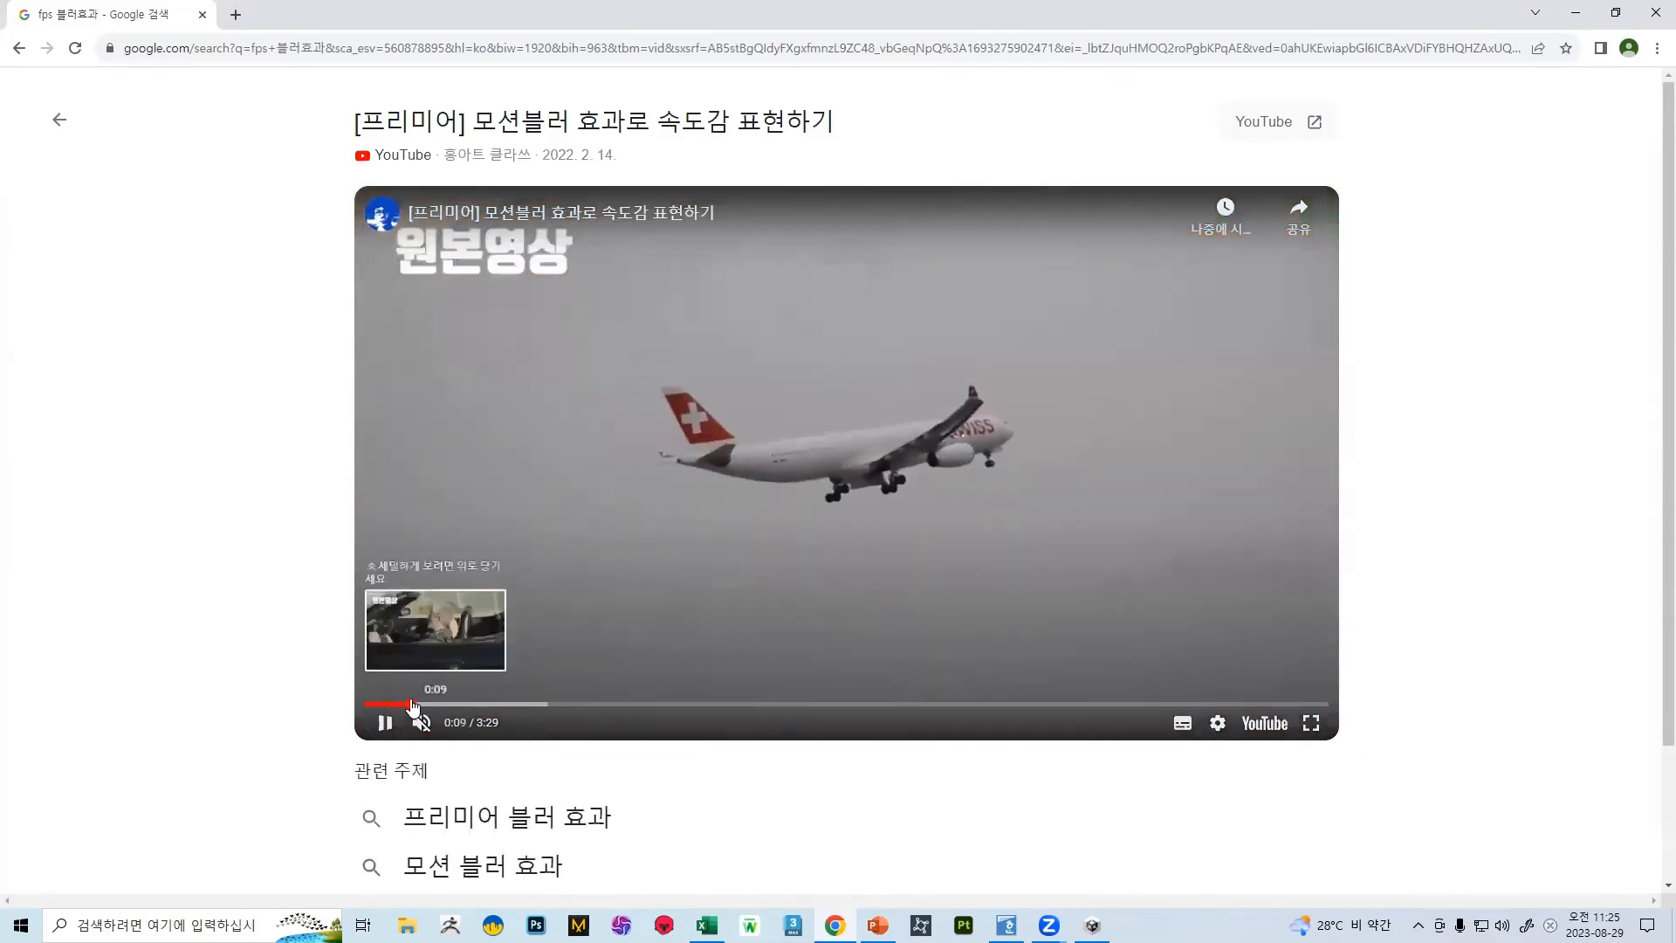
{"action": "left_click", "coordinate": [416, 705]}
{"action": "left_click", "coordinate": [450, 704]}
{"action": "left_click", "coordinate": [495, 703]}
{"action": "left_click", "coordinate": [555, 704]}
{"action": "left_click", "coordinate": [609, 704]}
{"action": "left_click", "coordinate": [676, 703]}
Return to the video results and open the ITCM post about motion blur causing dizziness, down to its embedded video
{"action": "left_click", "coordinate": [20, 48]}
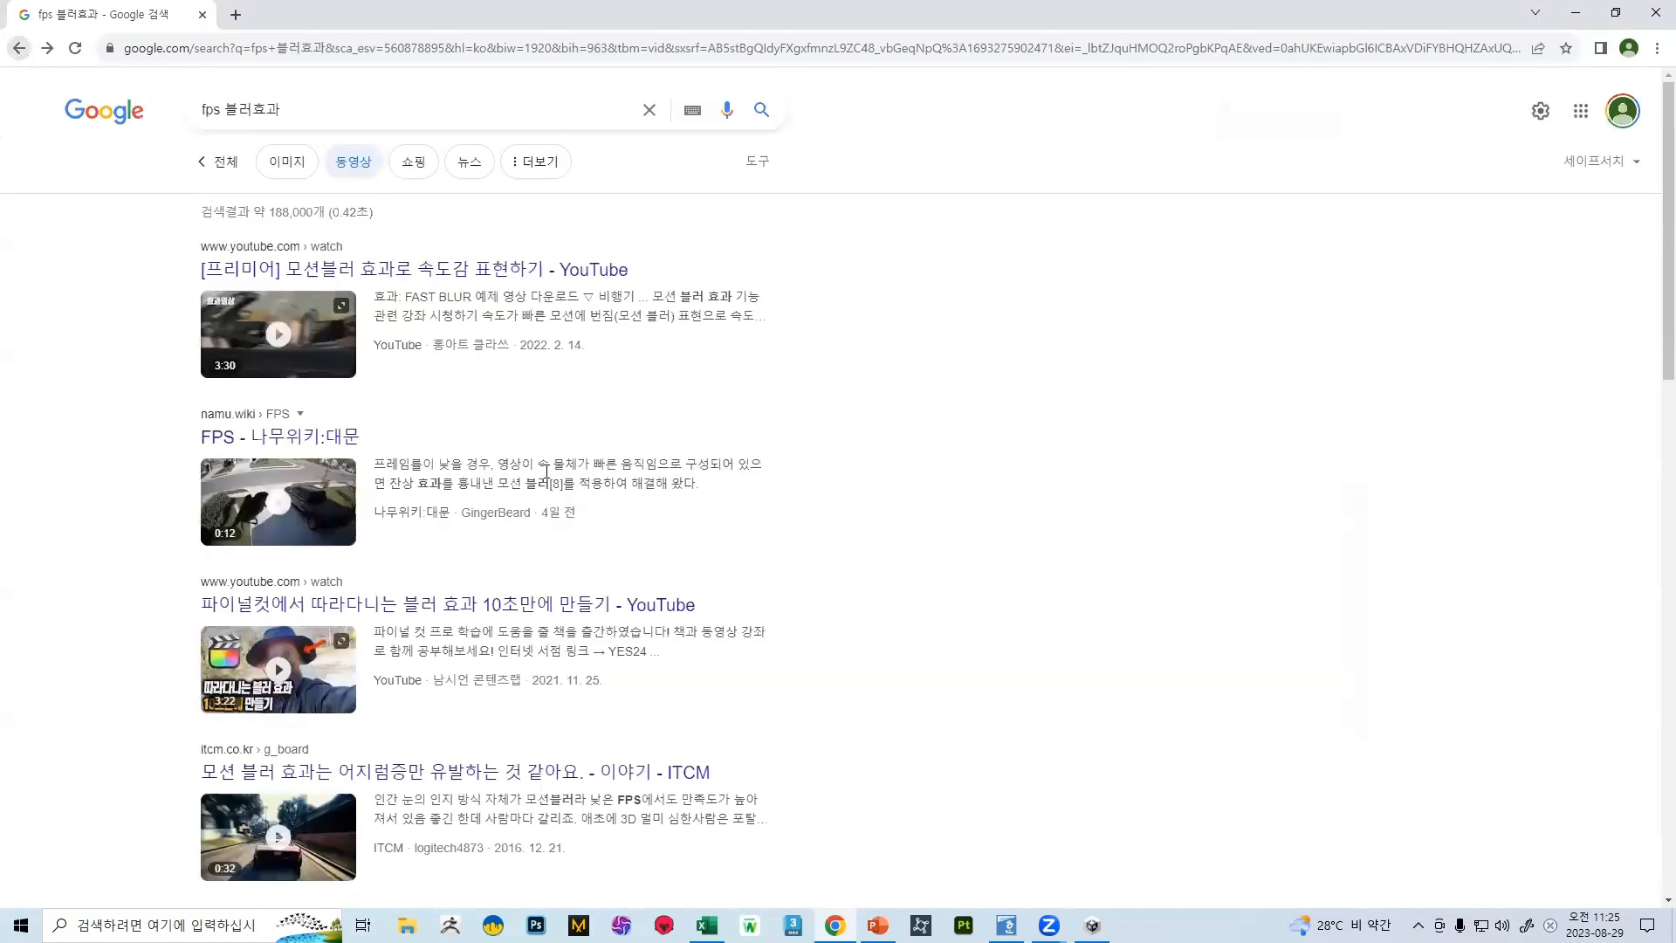
{"action": "scroll", "coordinate": [339, 486], "scroll_direction": "down", "scroll_amount": 5}
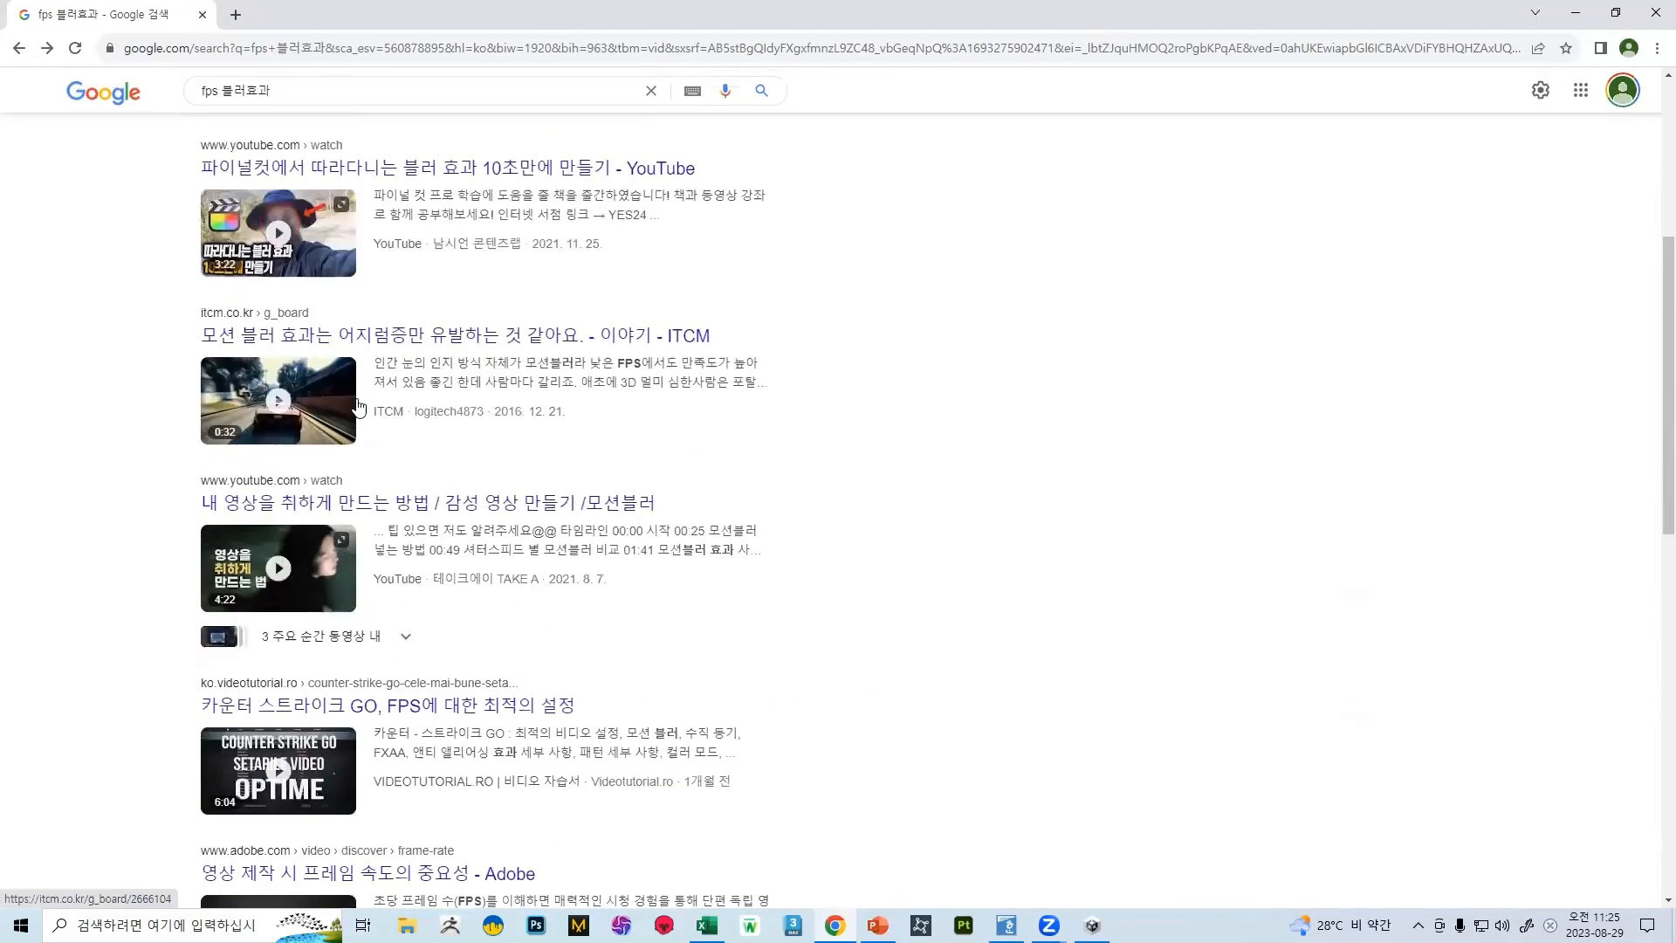
{"action": "left_click", "coordinate": [283, 390]}
{"action": "scroll", "coordinate": [684, 408], "scroll_direction": "down", "scroll_amount": 5}
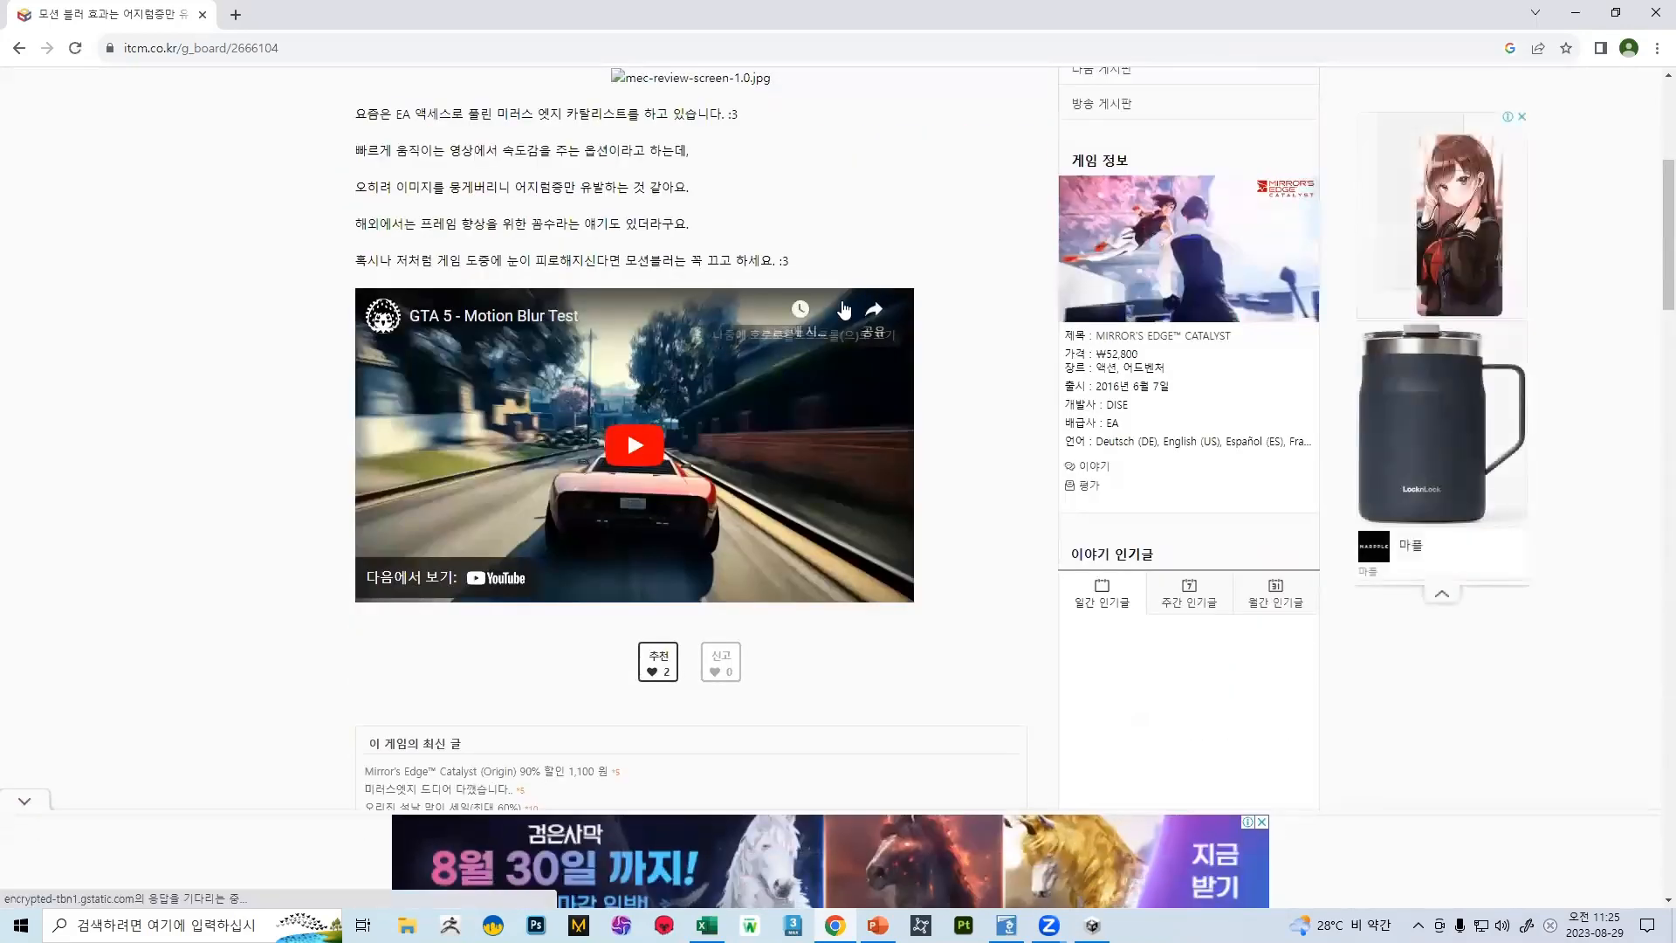
Play the "GTA 5 - Motion Blur Test" video, skip ahead through it, pause it and close the browser tab
{"action": "left_click", "coordinate": [627, 434]}
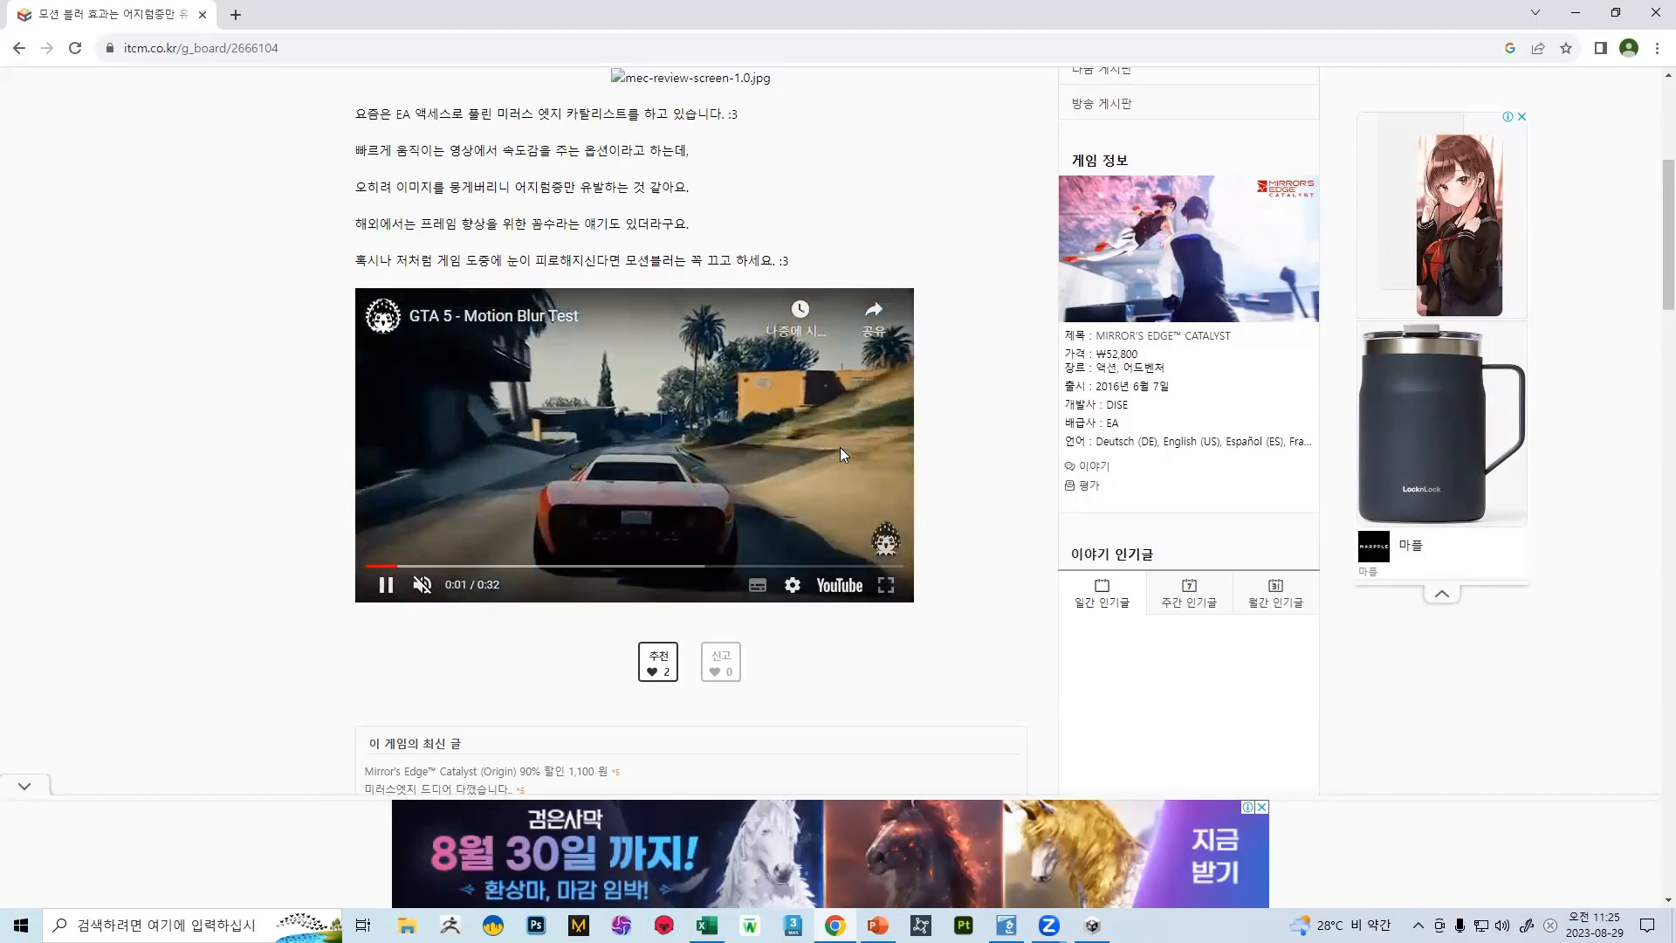
{"action": "left_click", "coordinate": [521, 567]}
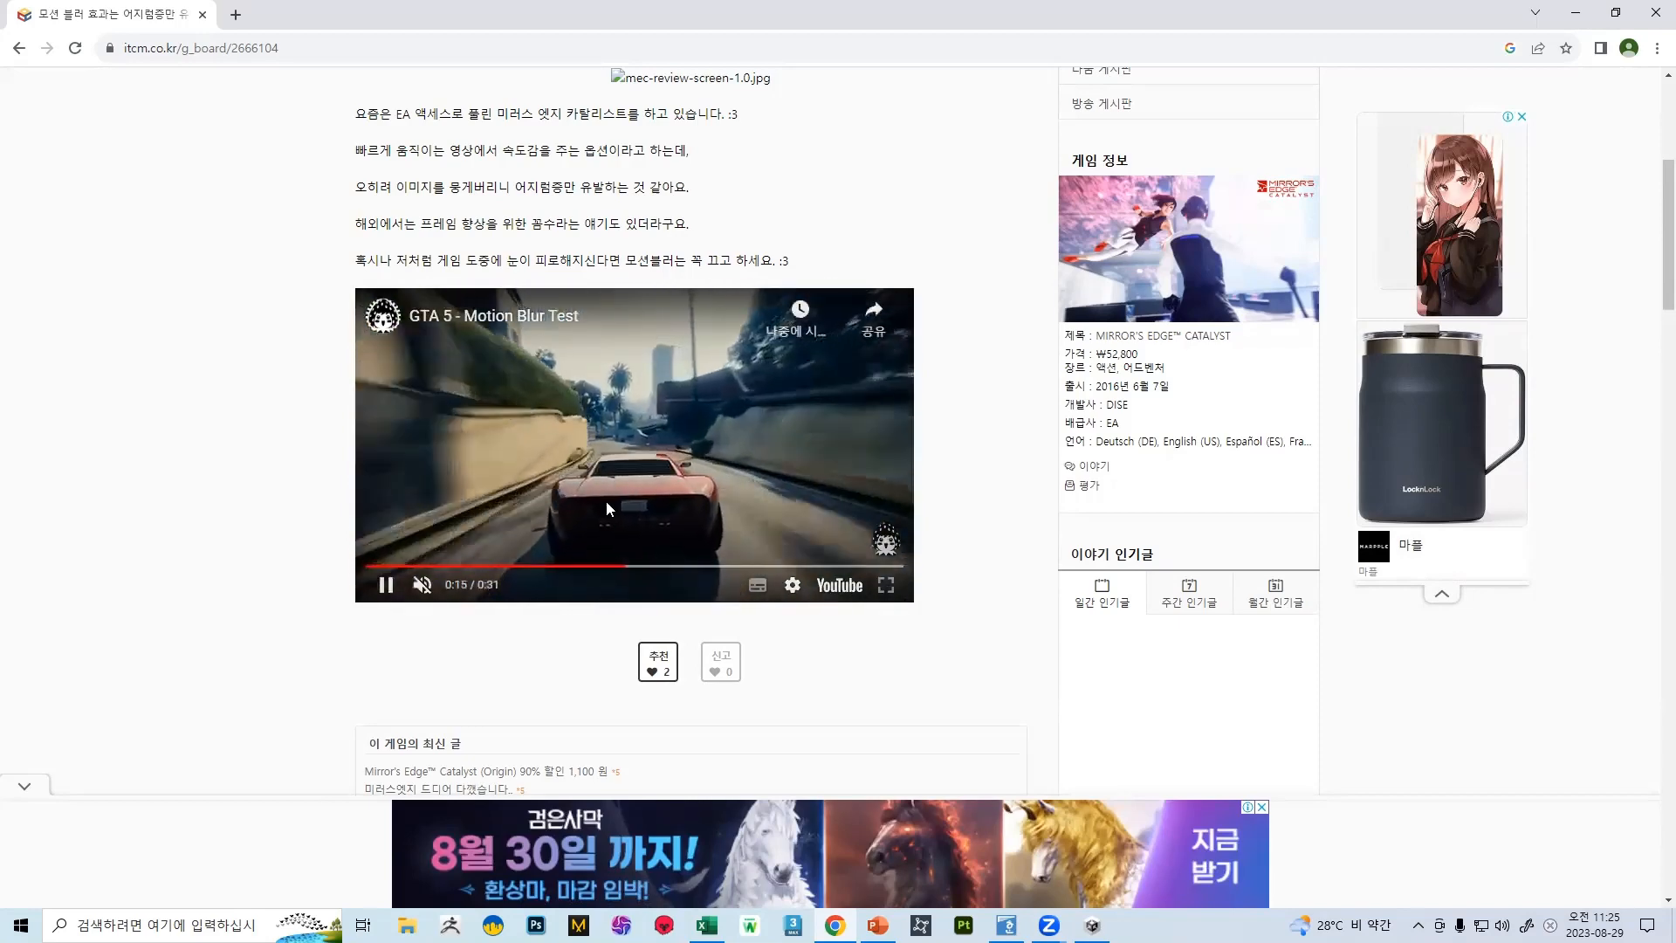
{"action": "left_click", "coordinate": [700, 568]}
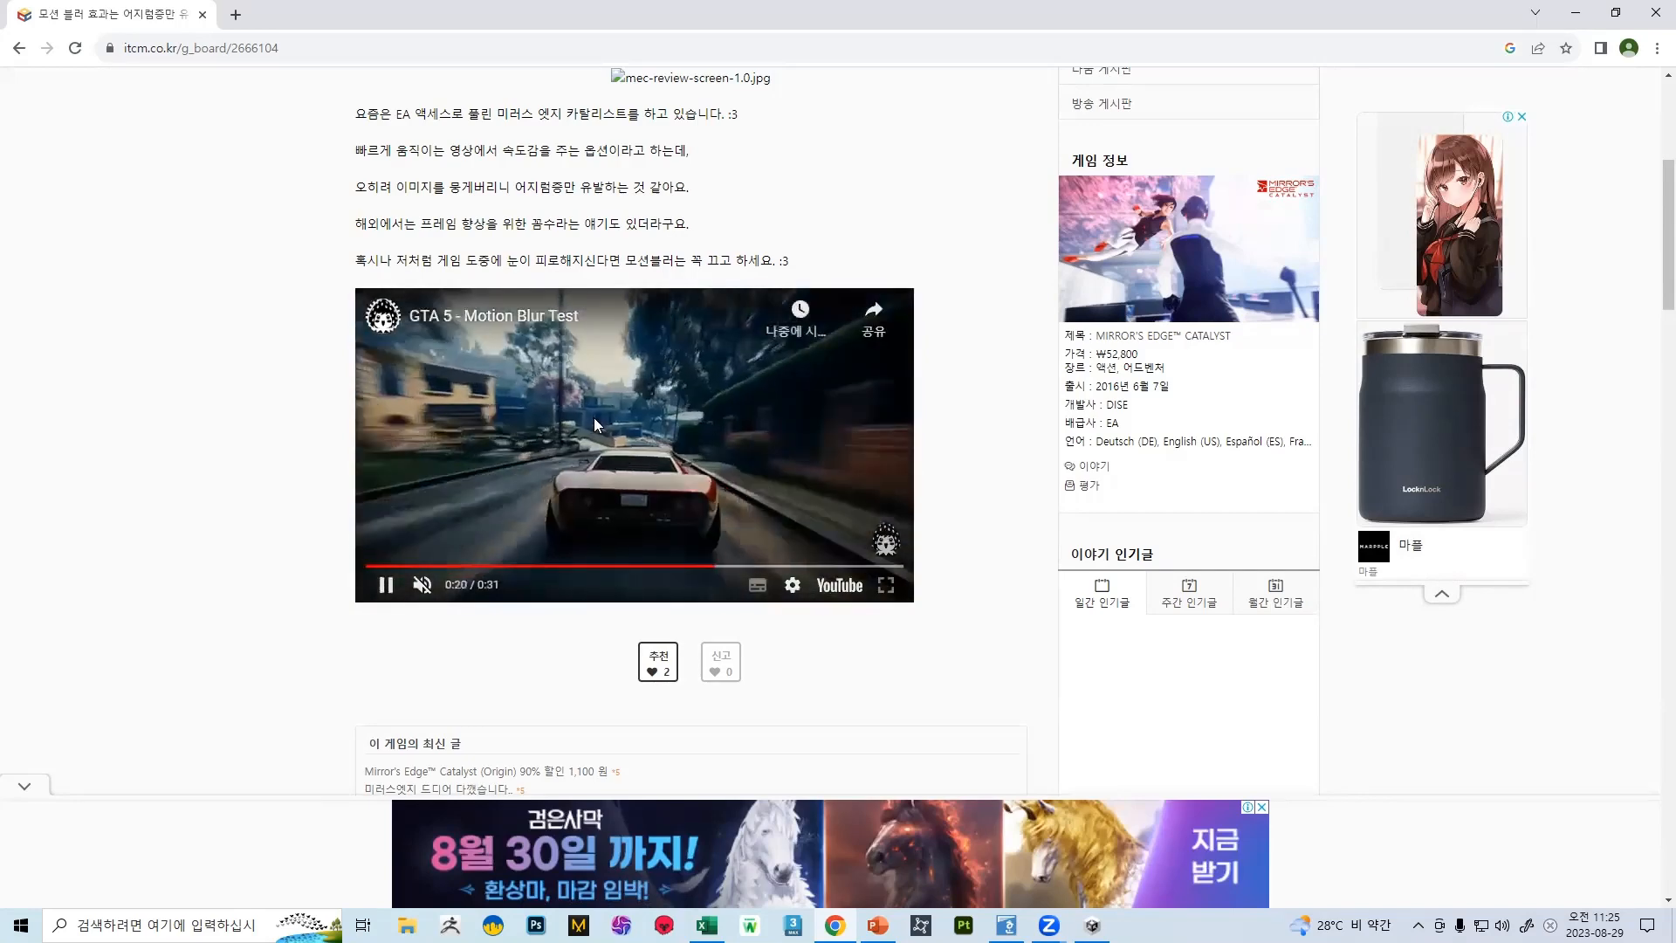
{"action": "left_click", "coordinate": [599, 424]}
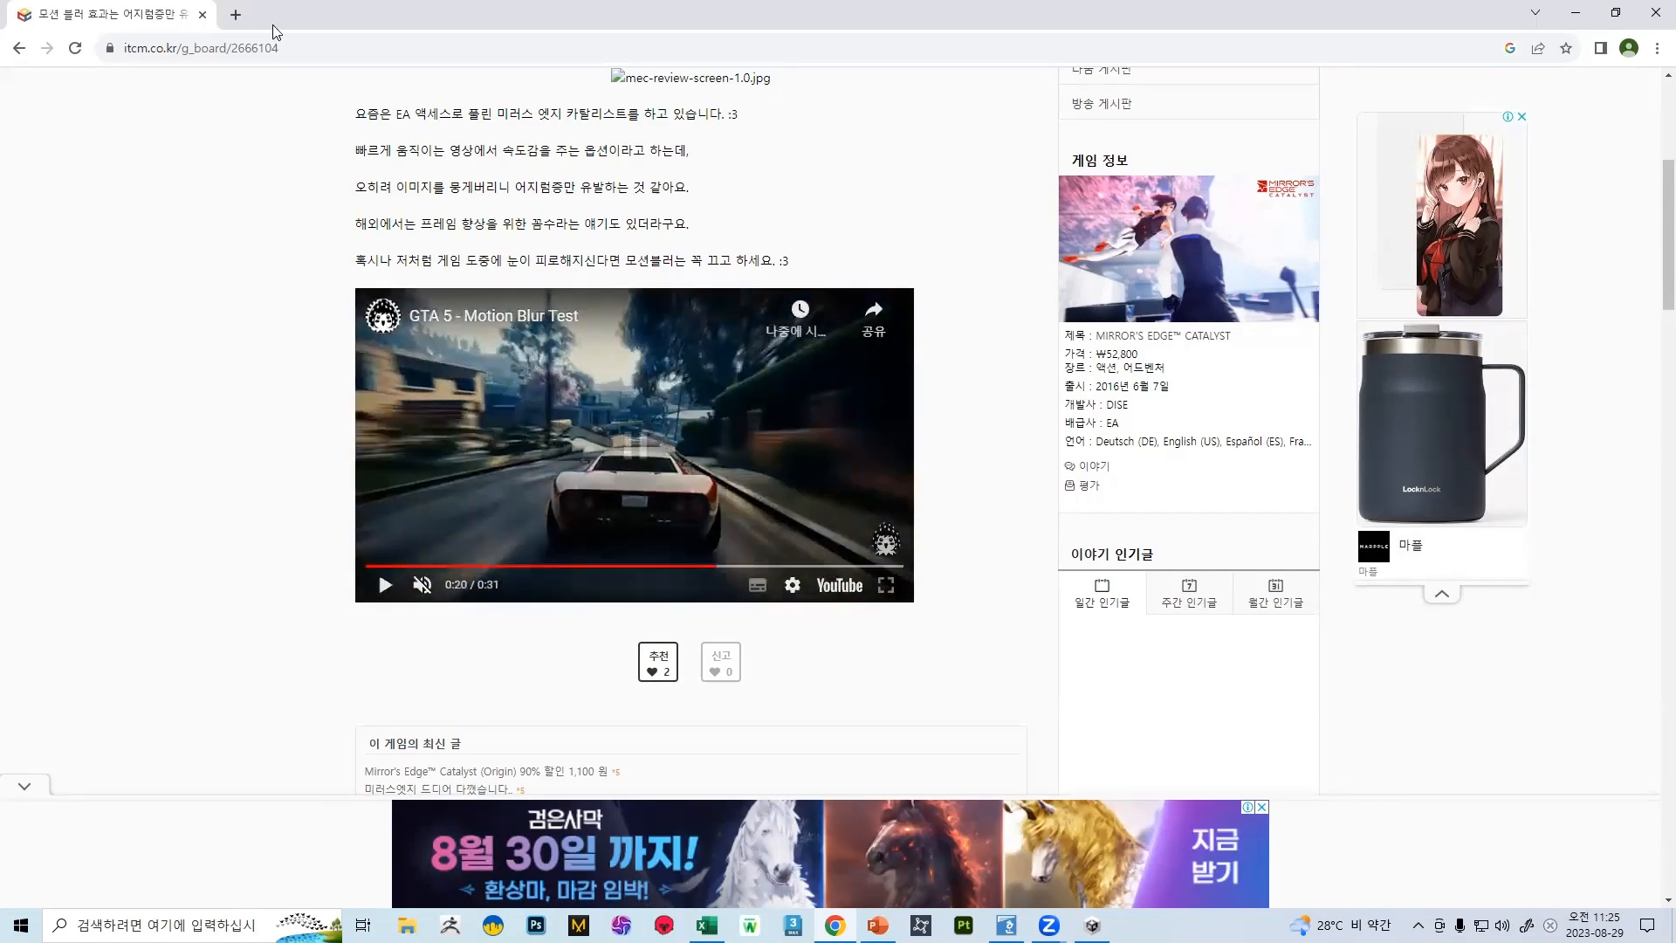
{"action": "left_click", "coordinate": [203, 15]}
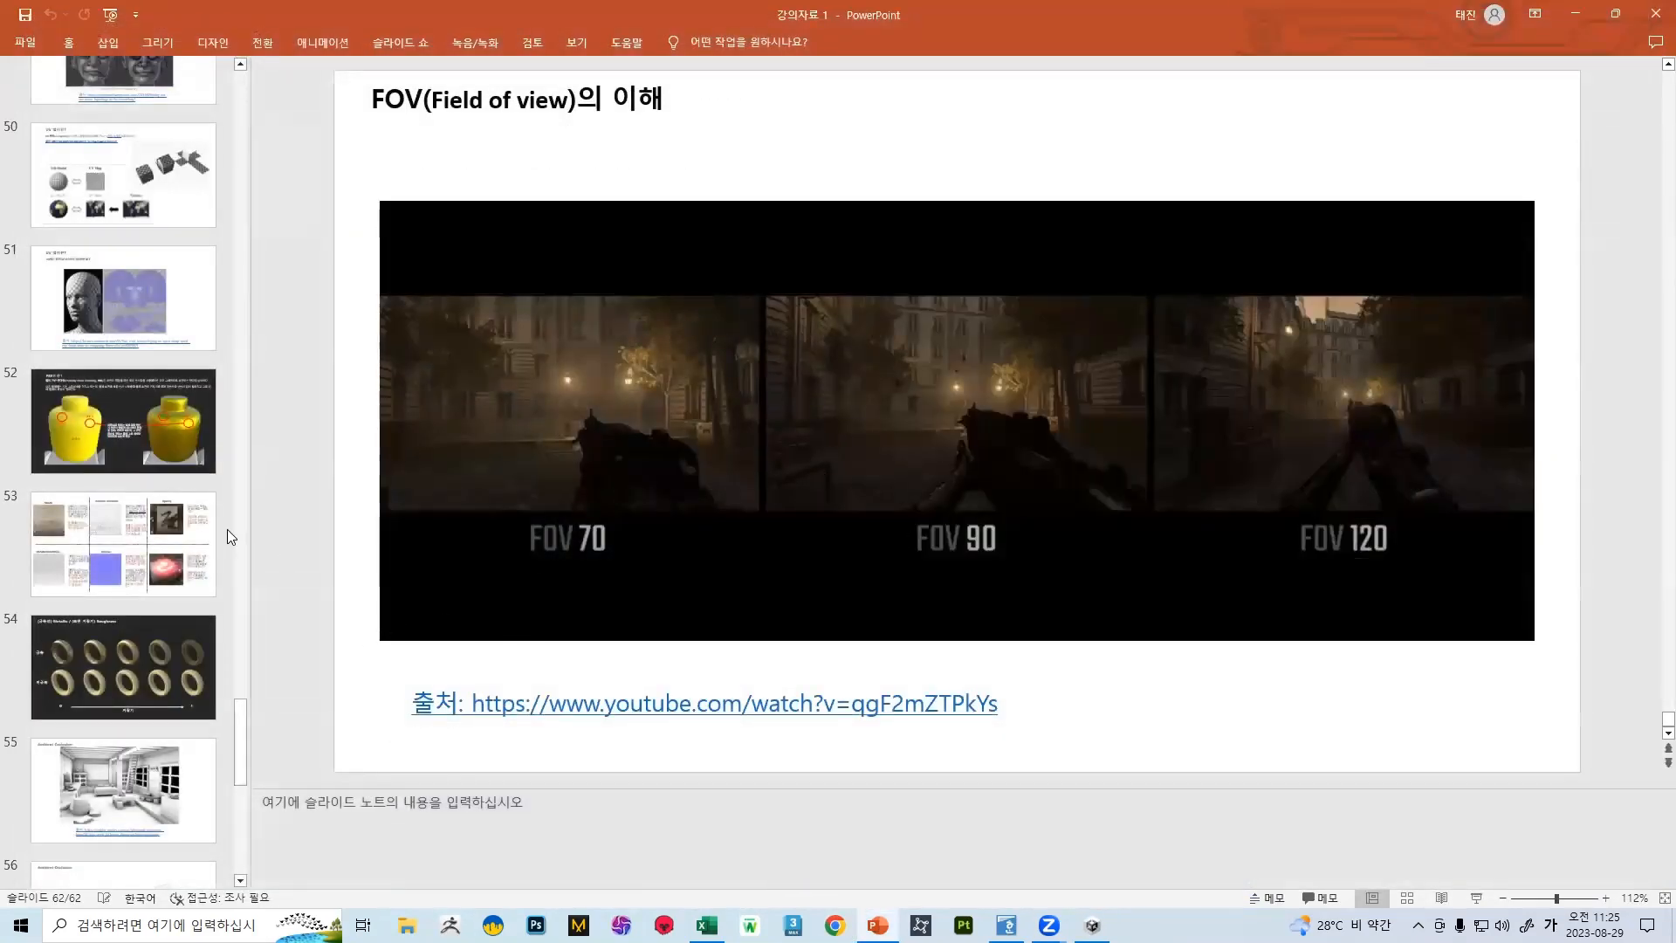
Look through the lecture's slide thumbnails, from the FOV slide back to the earlier modelling exercise and program slides
{"action": "scroll", "coordinate": [152, 540], "scroll_direction": "down", "scroll_amount": 8}
{"action": "scroll", "coordinate": [201, 530], "scroll_direction": "down", "scroll_amount": 1}
{"action": "scroll", "coordinate": [174, 550], "scroll_direction": "up", "scroll_amount": 20}
{"action": "scroll", "coordinate": [164, 572], "scroll_direction": "up", "scroll_amount": 20}
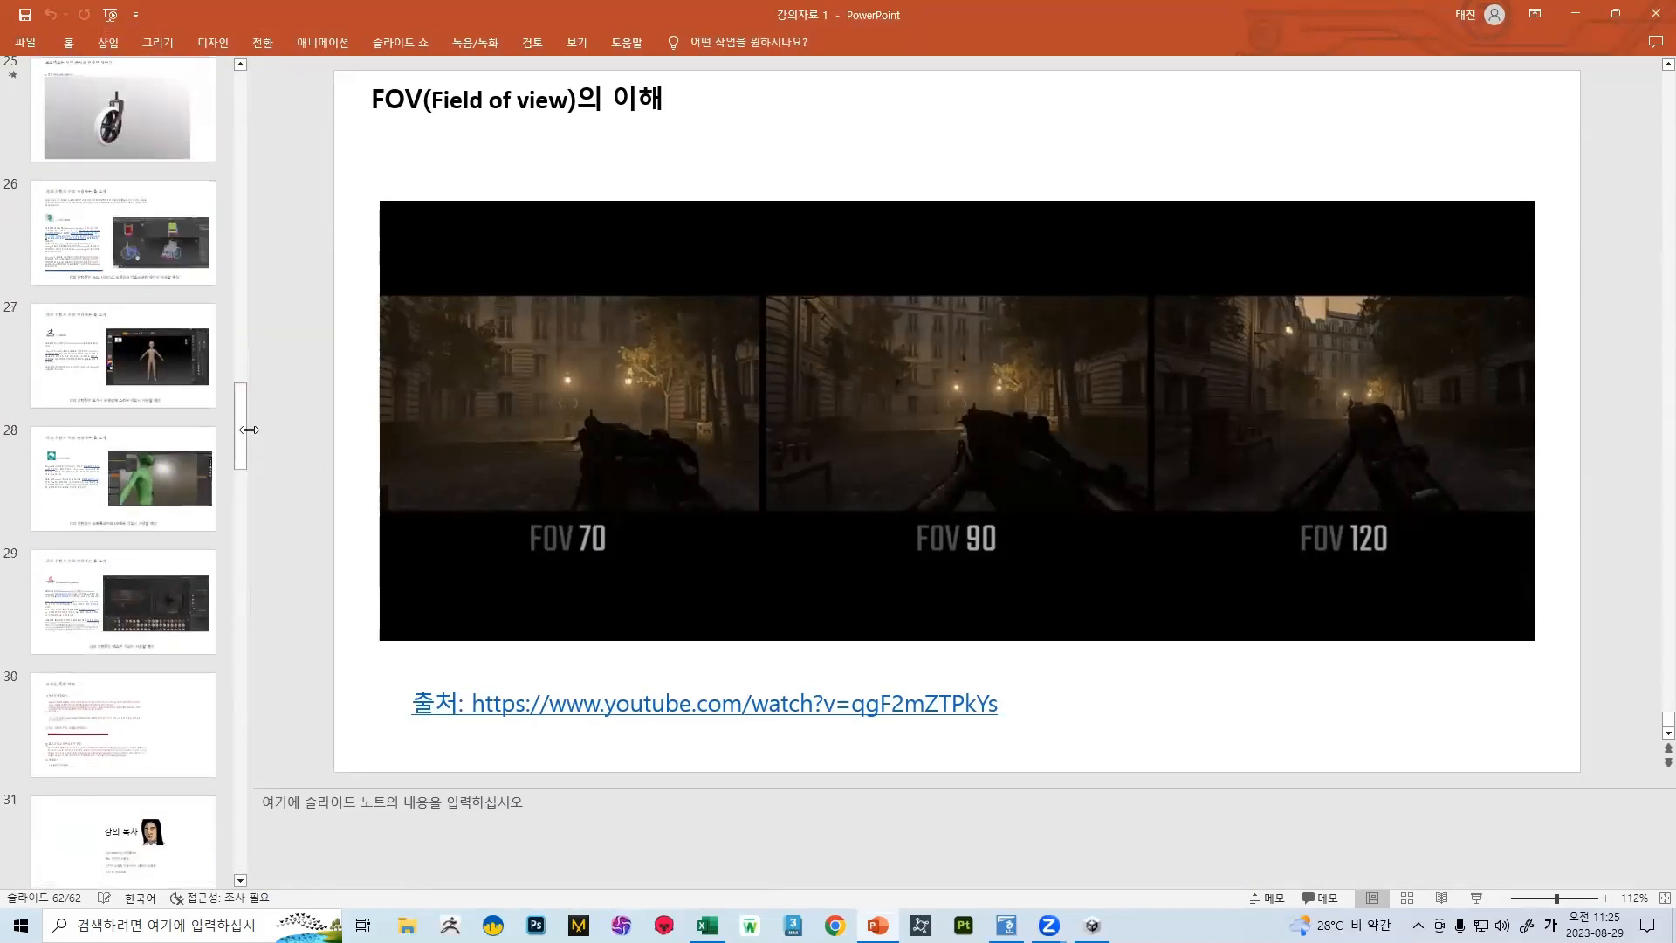
{"action": "left_click_drag", "start_coordinate": [238, 425], "coordinate": [217, 474]}
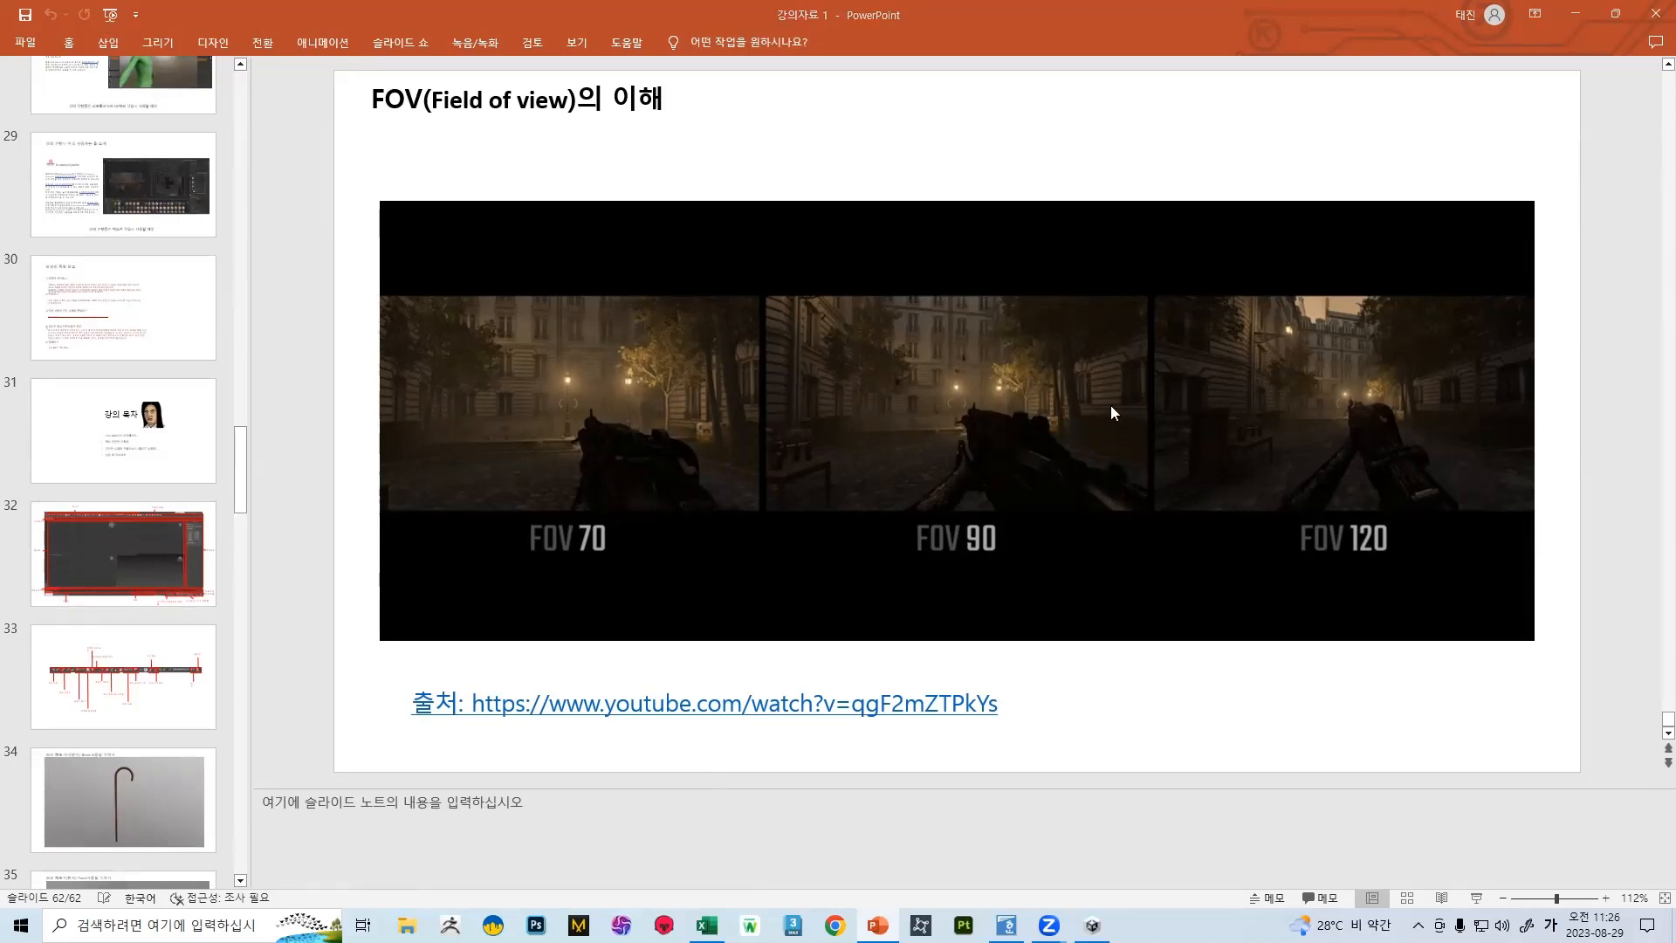
{"action": "scroll", "coordinate": [936, 368], "scroll_direction": "down", "scroll_amount": 2}
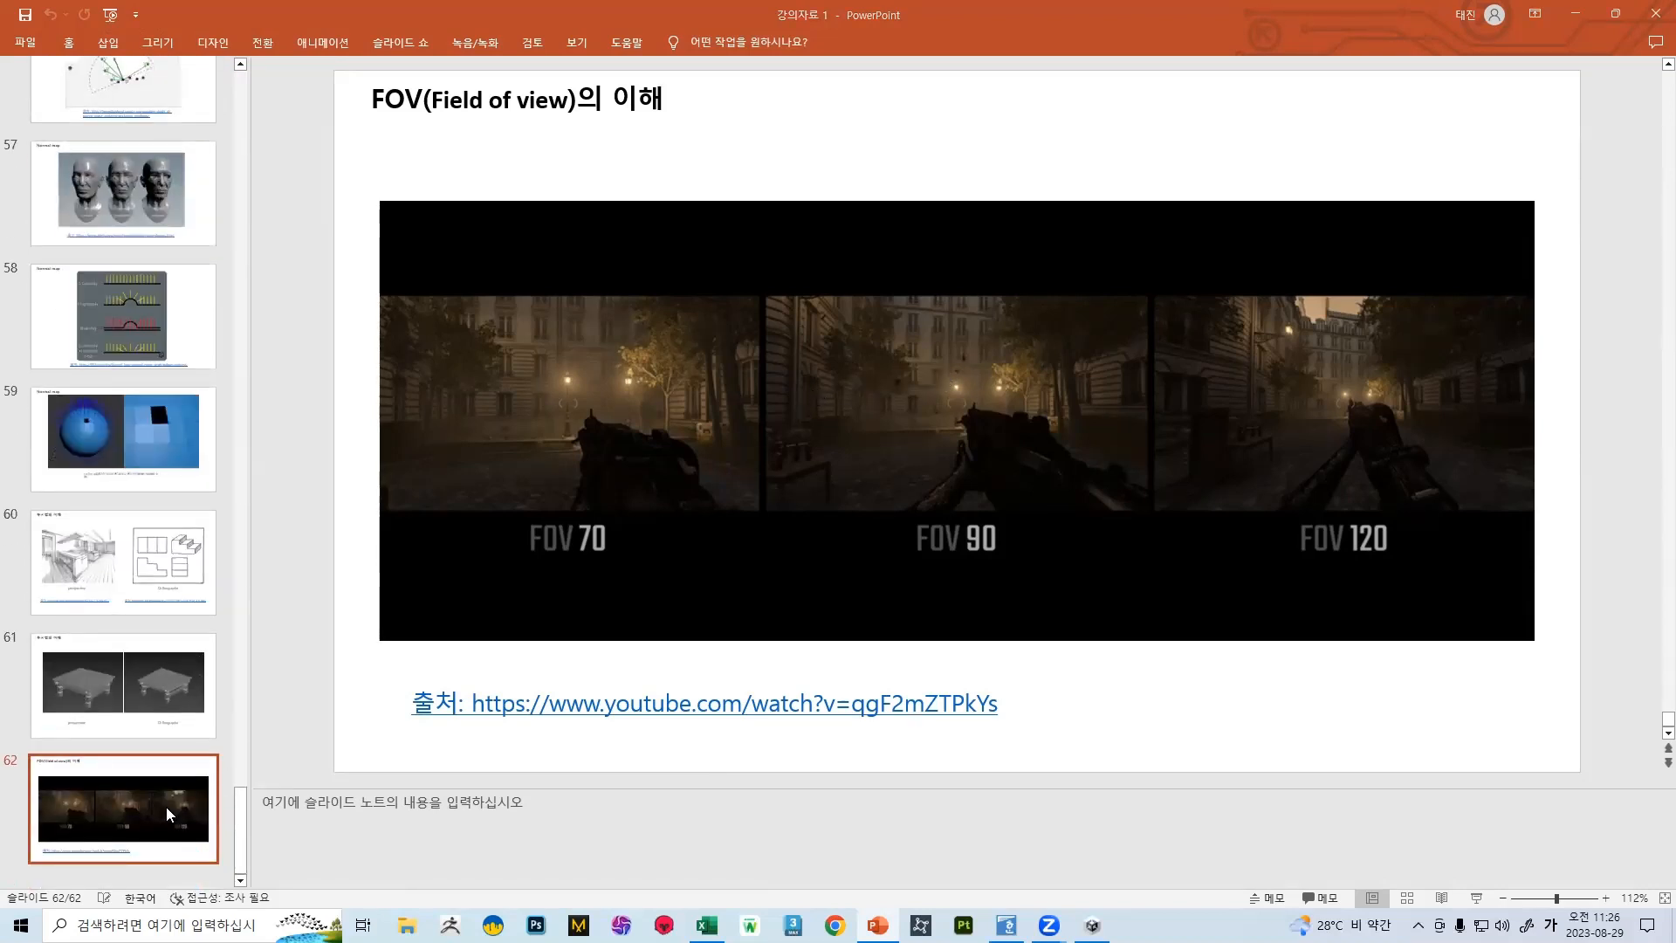
{"action": "scroll", "coordinate": [231, 820], "scroll_direction": "up", "scroll_amount": 2}
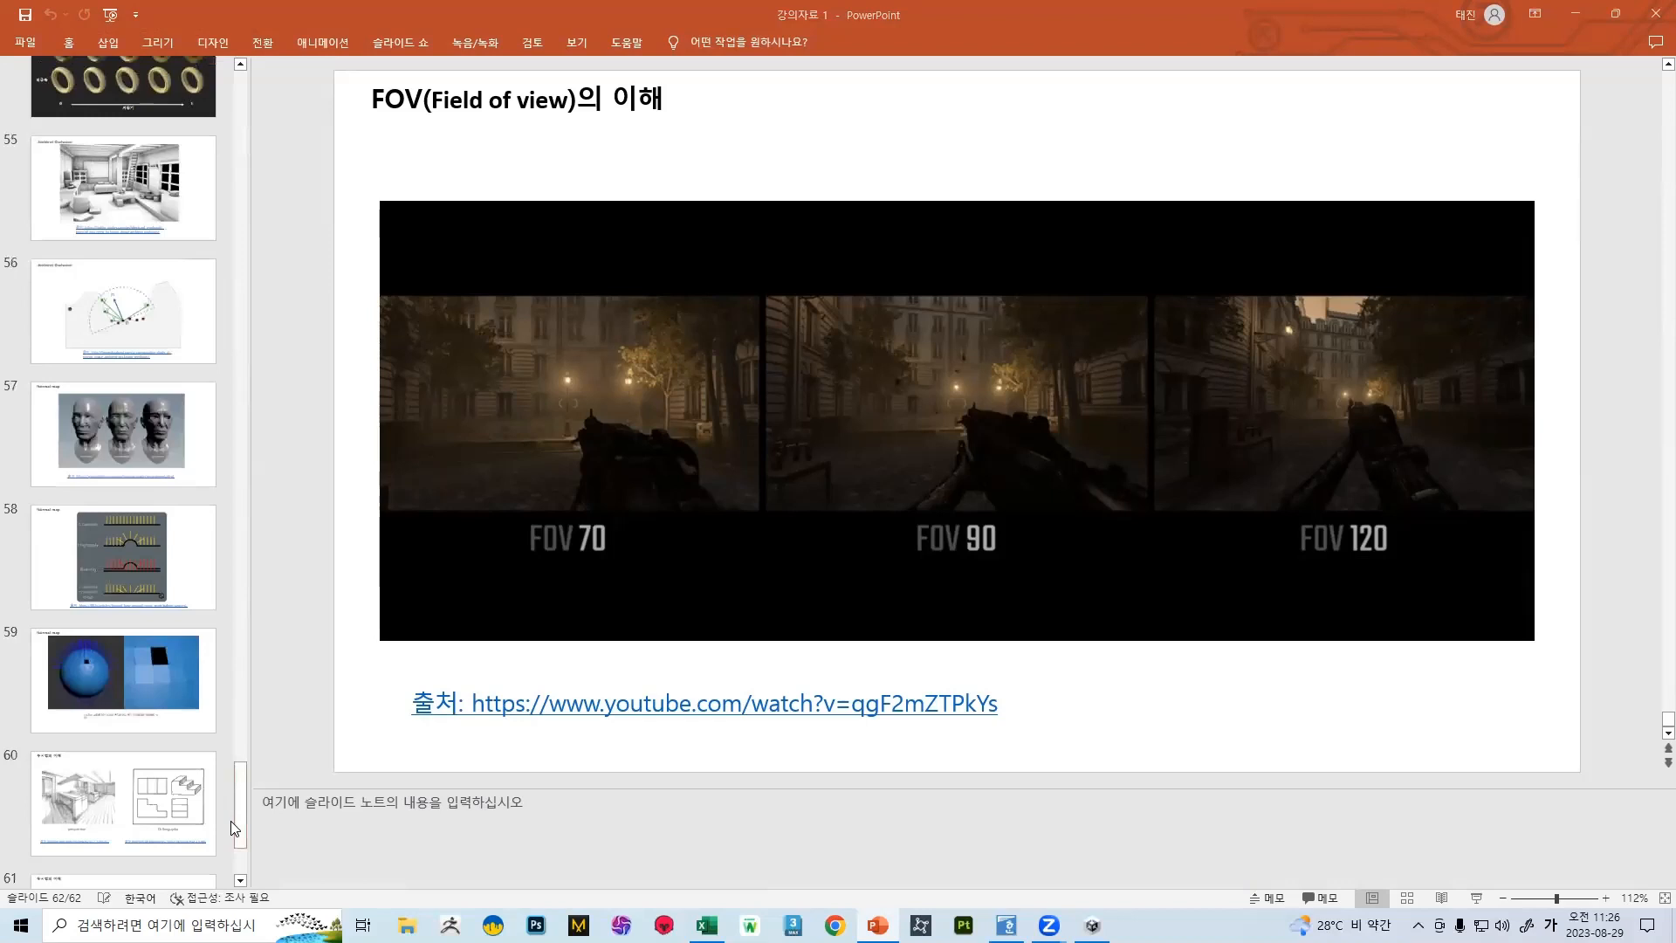
{"action": "scroll", "coordinate": [119, 648], "scroll_direction": "down", "scroll_amount": 2}
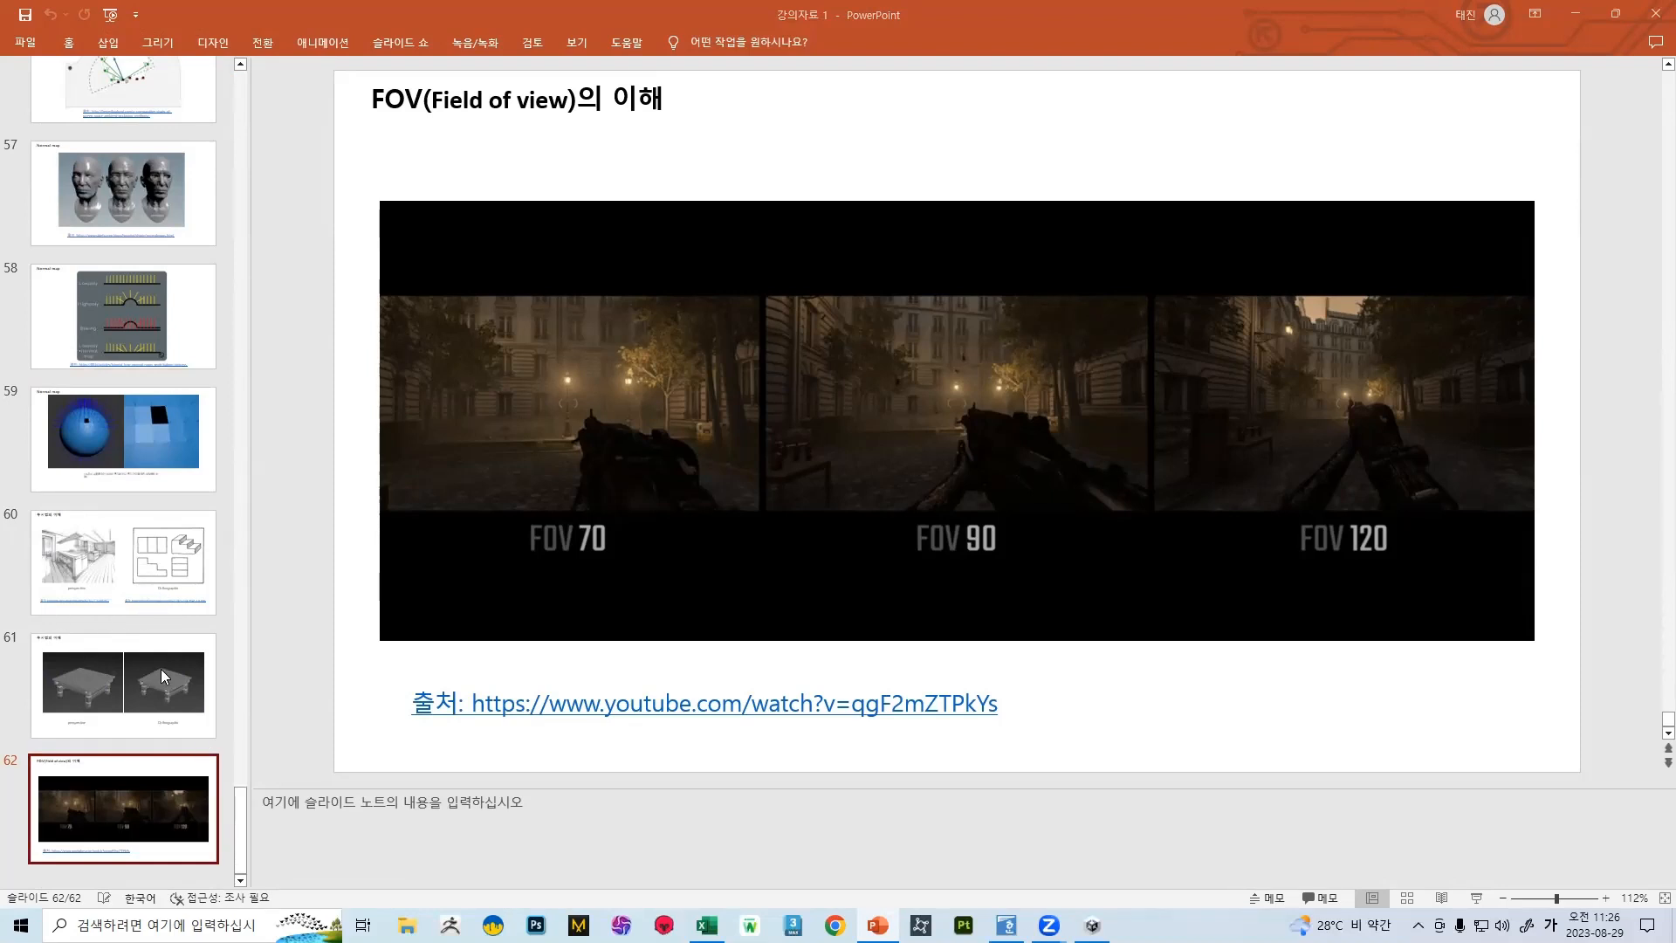
{"action": "scroll", "coordinate": [160, 669], "scroll_direction": "up", "scroll_amount": 14}
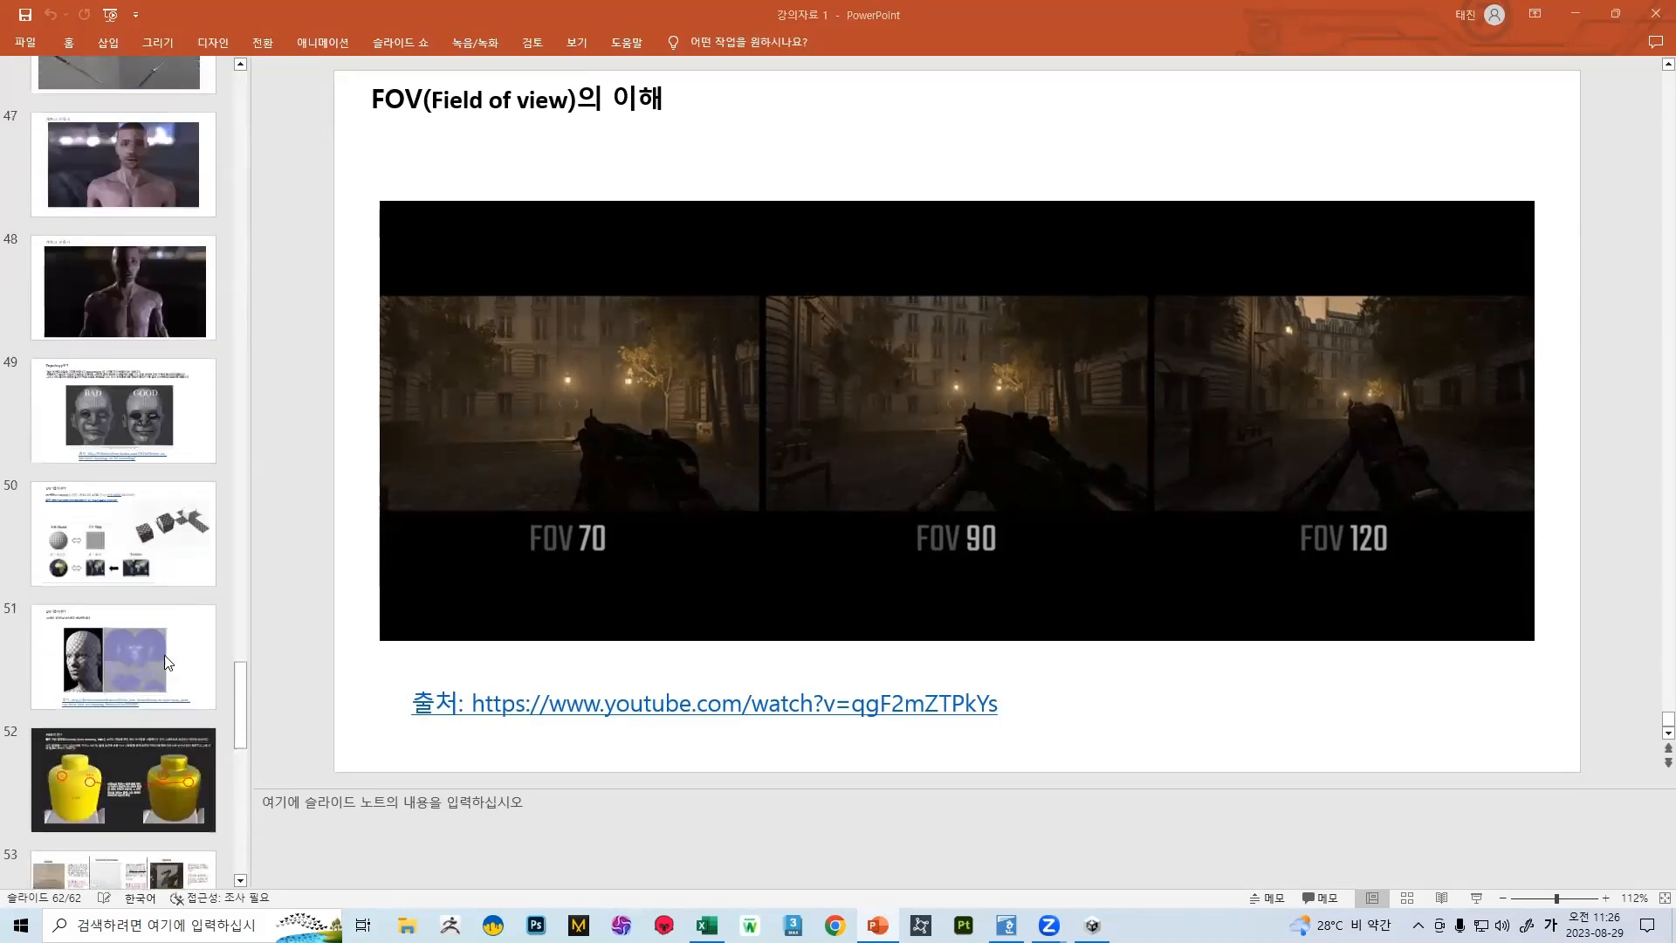
{"action": "scroll", "coordinate": [150, 643], "scroll_direction": "up", "scroll_amount": 13}
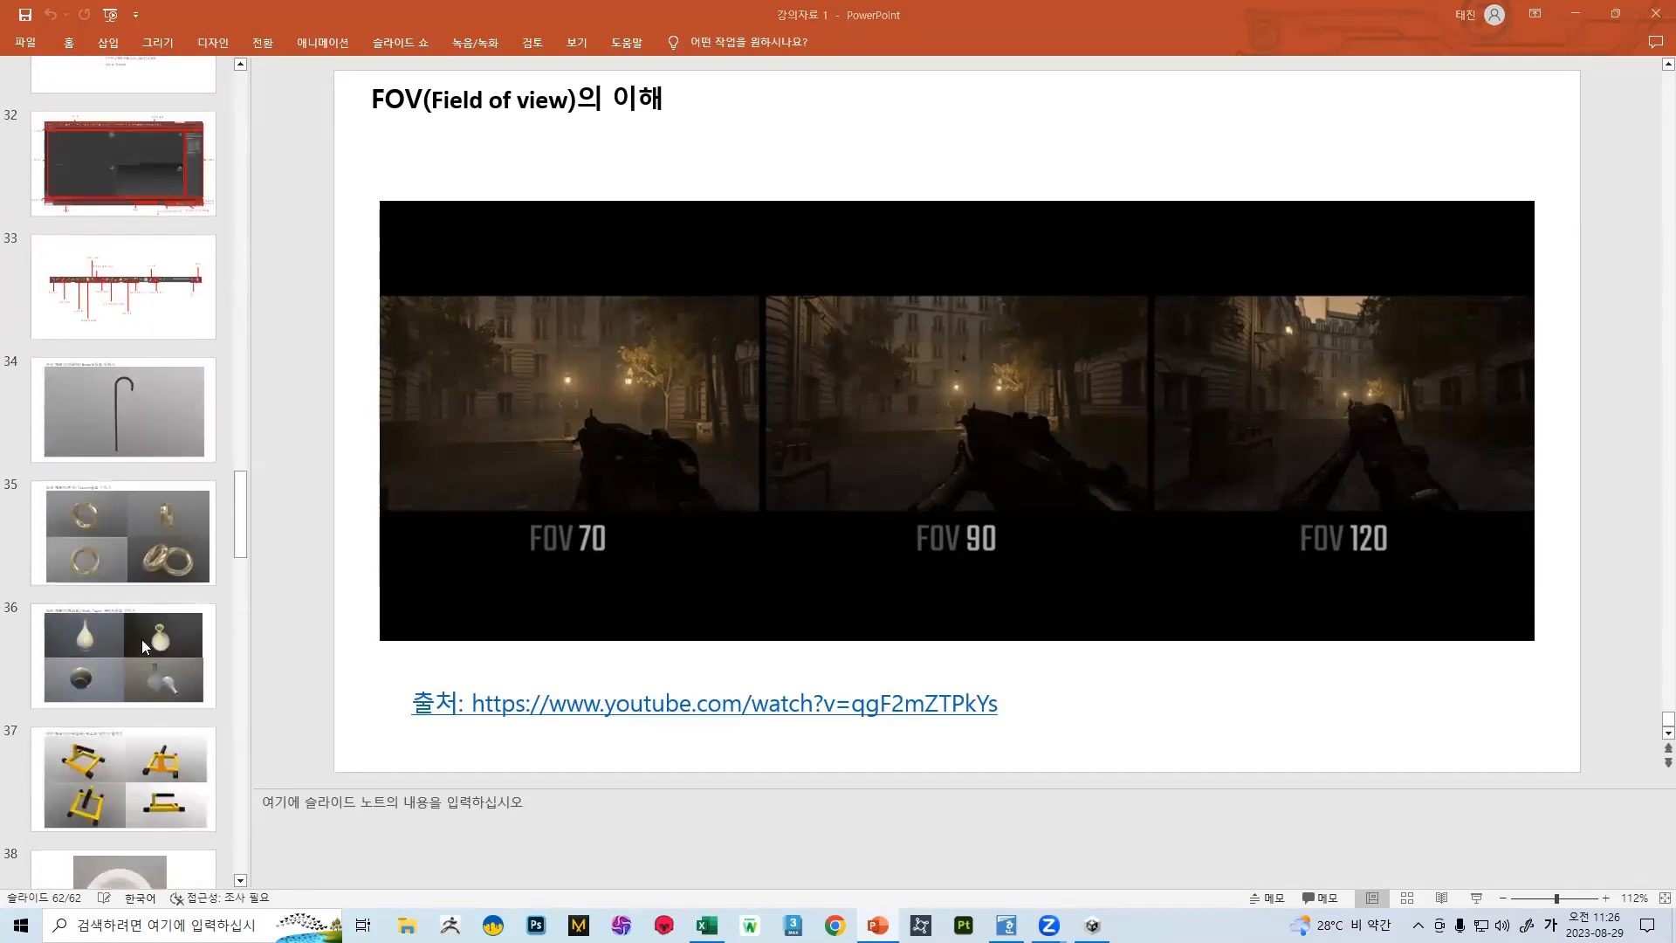
{"action": "scroll", "coordinate": [136, 642], "scroll_direction": "up", "scroll_amount": 6}
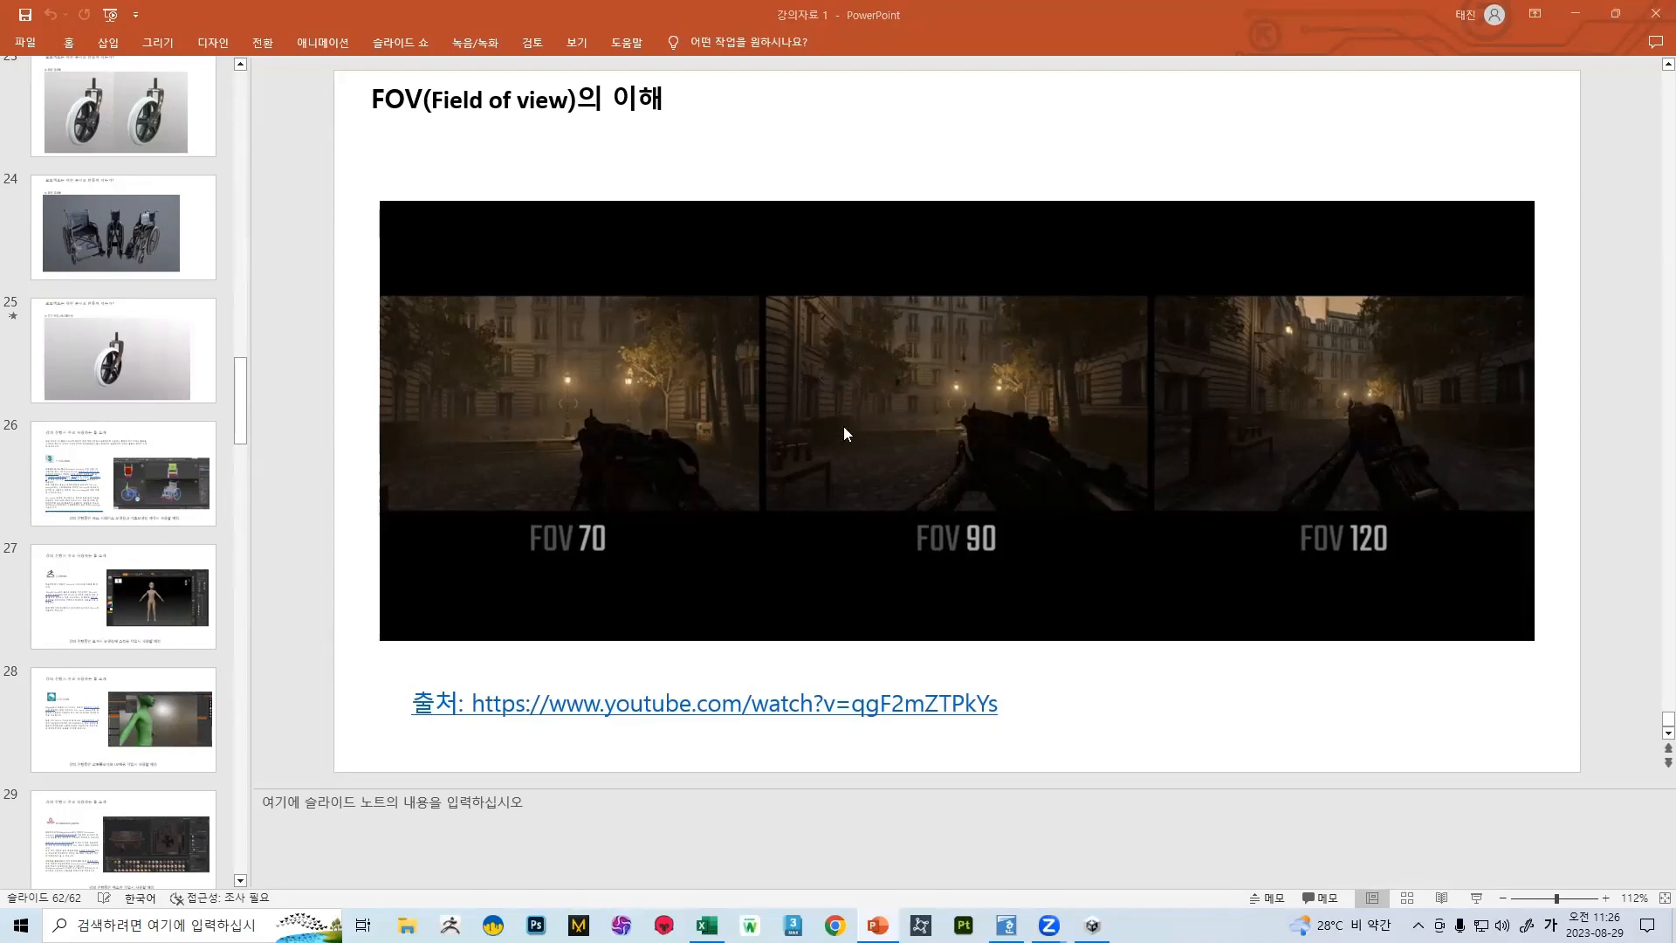
Go back through the slides to slide 34, the walking cane exercise on using Bend
{"action": "scroll", "coordinate": [829, 408], "scroll_direction": "up", "scroll_amount": 13}
{"action": "scroll", "coordinate": [767, 311], "scroll_direction": "up", "scroll_amount": 6}
{"action": "scroll", "coordinate": [990, 306], "scroll_direction": "down", "scroll_amount": 2}
{"action": "scroll", "coordinate": [990, 306], "scroll_direction": "up", "scroll_amount": 6}
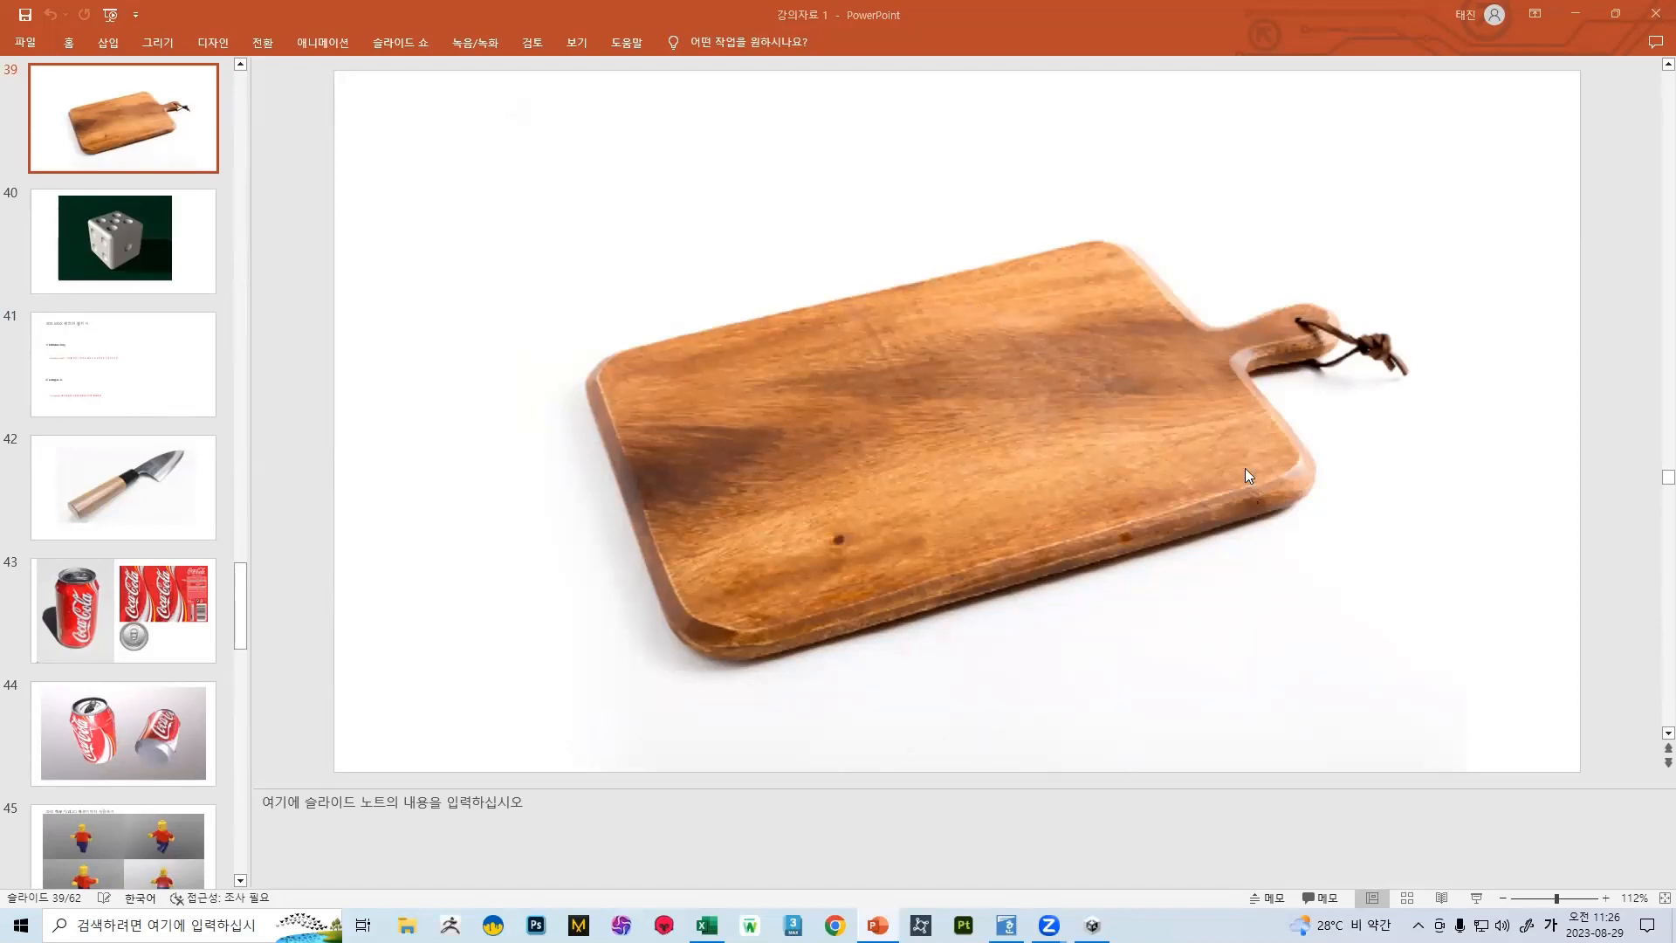
{"action": "scroll", "coordinate": [241, 412], "scroll_direction": "up", "scroll_amount": 9}
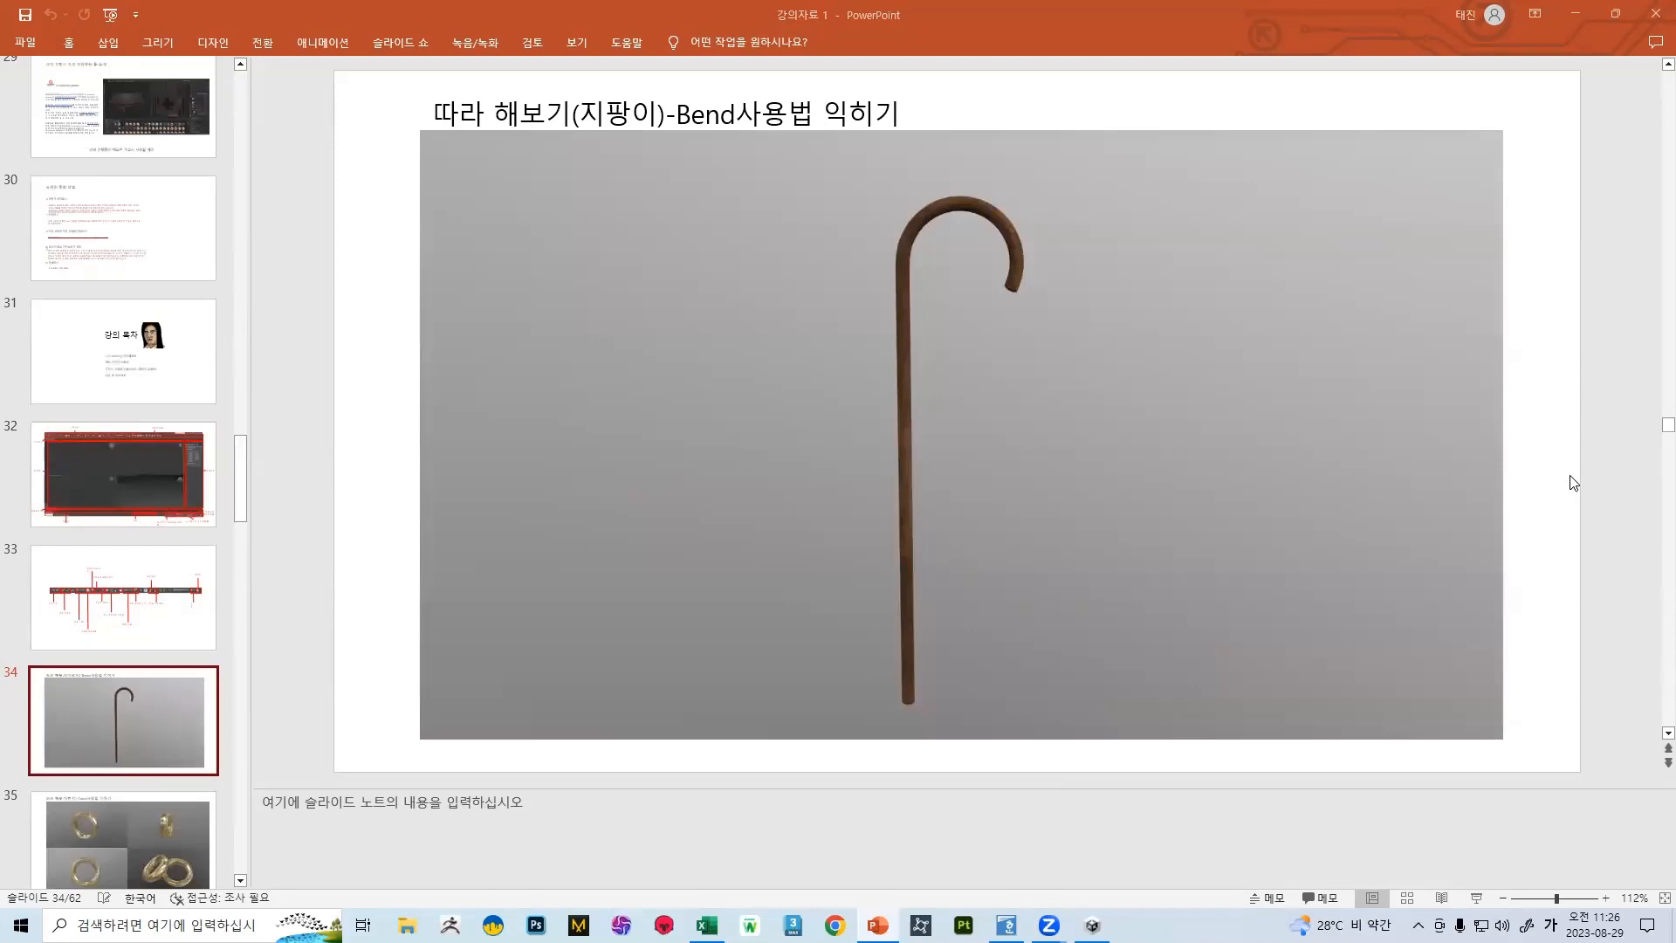
Look back through the slide thumbnails to the first slide and open slide 30 with the modelling self-study tips
{"action": "scroll", "coordinate": [121, 449], "scroll_direction": "up", "scroll_amount": 7}
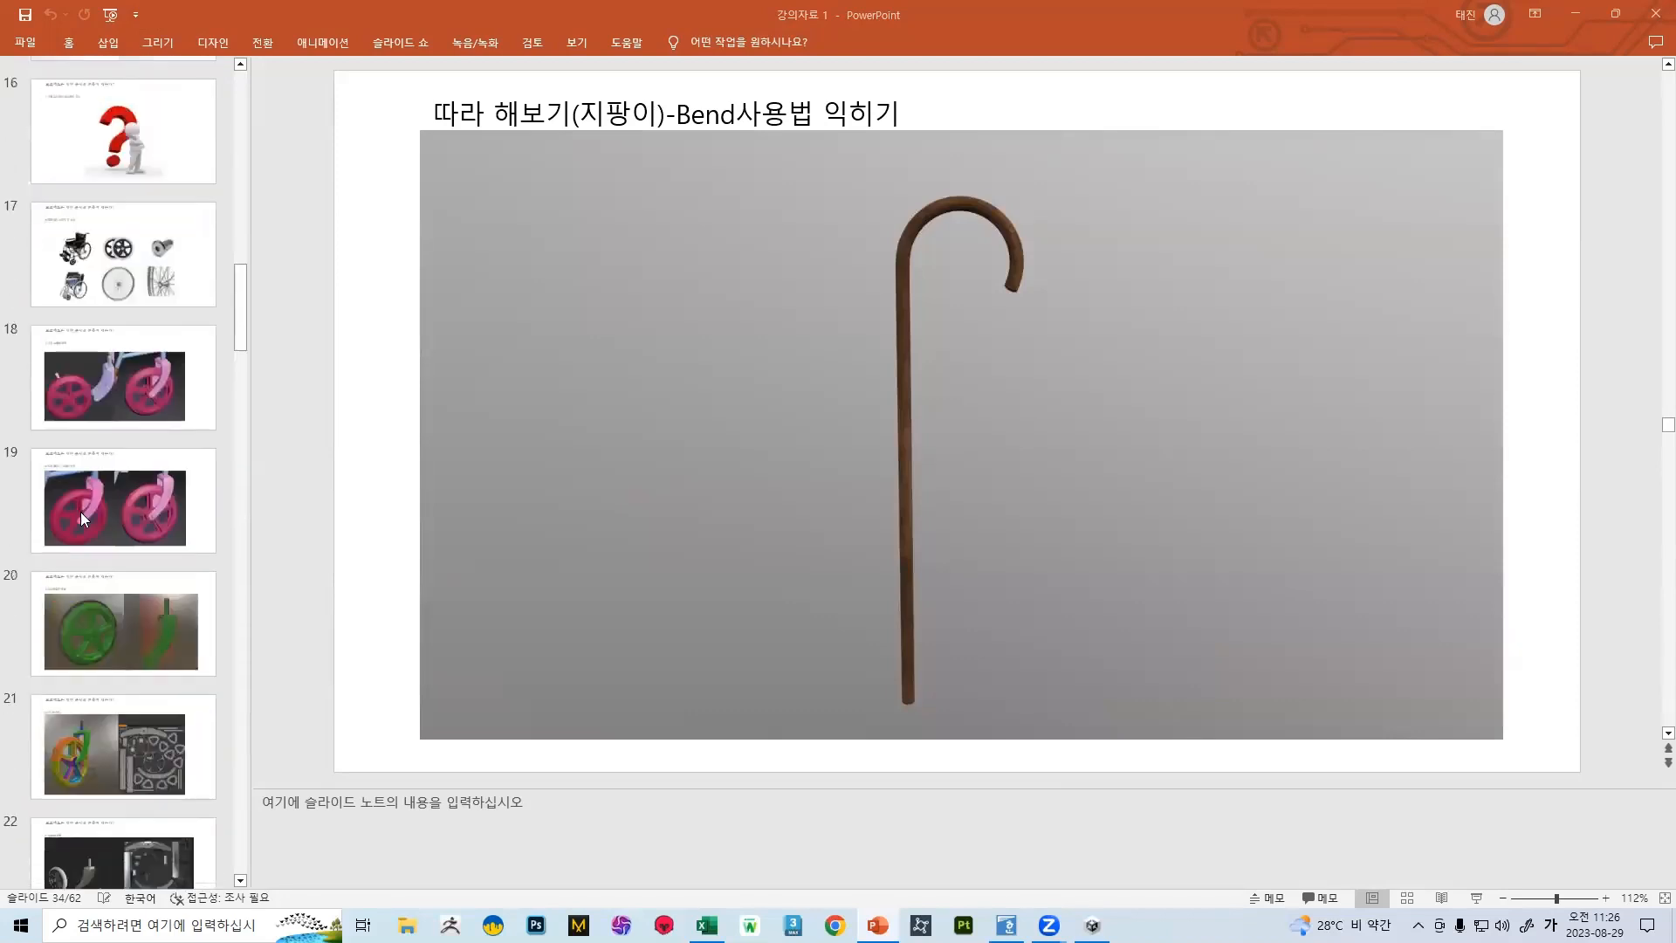
{"action": "scroll", "coordinate": [78, 508], "scroll_direction": "up", "scroll_amount": 8}
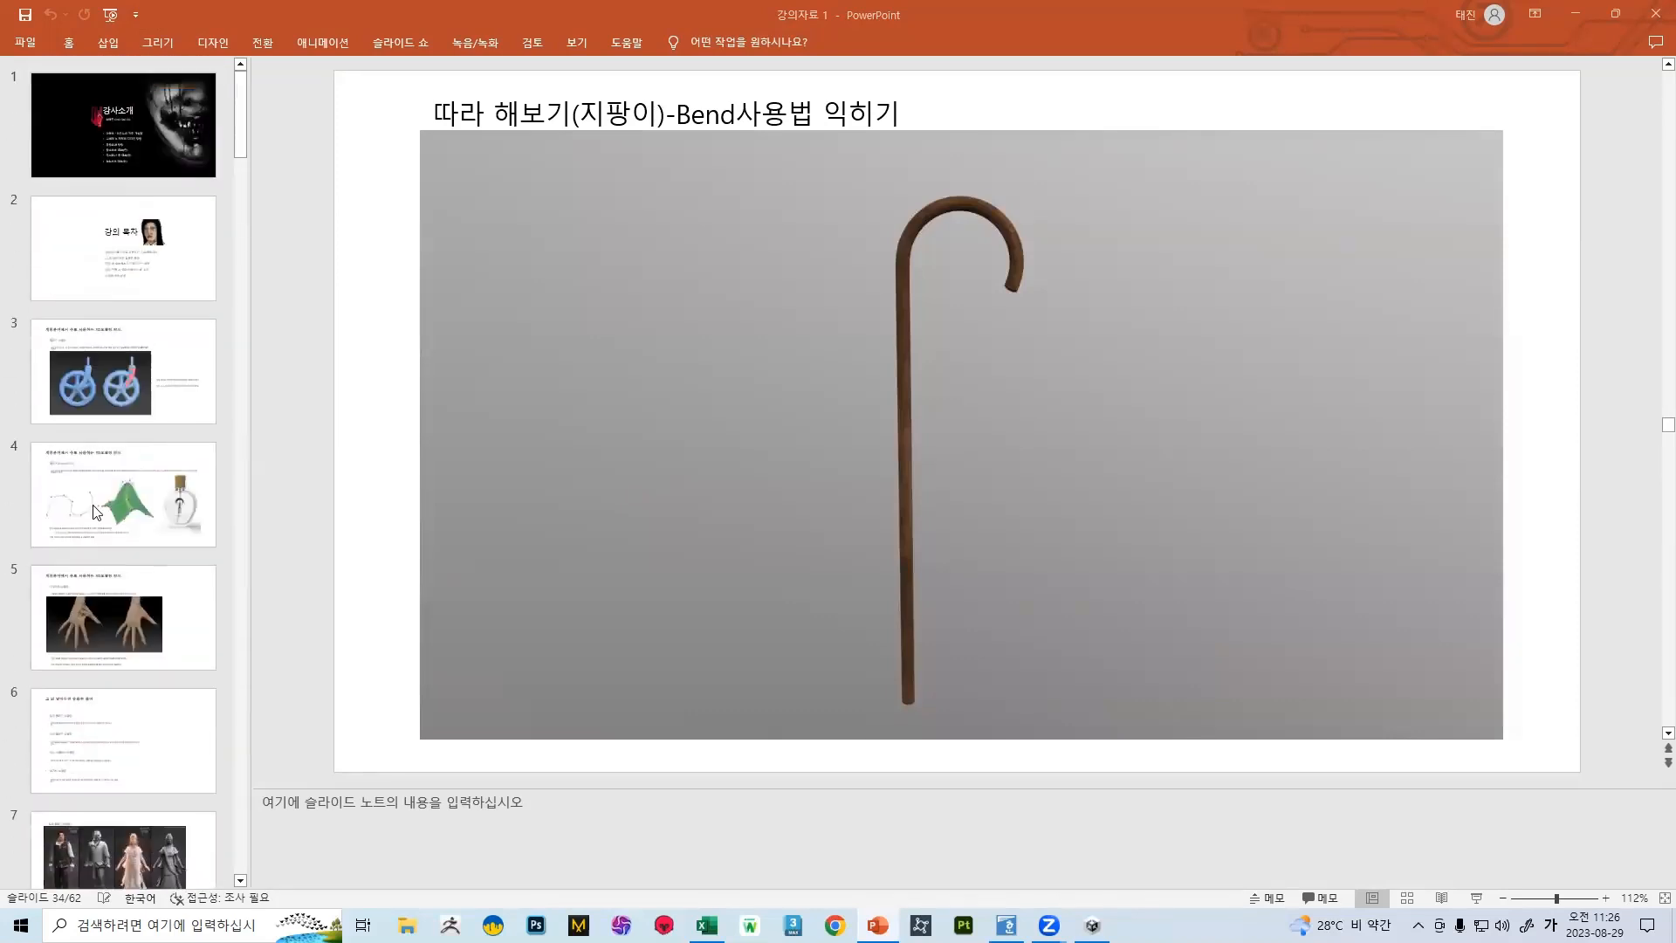
{"action": "scroll", "coordinate": [144, 449], "scroll_direction": "down", "scroll_amount": 6}
{"action": "scroll", "coordinate": [153, 472], "scroll_direction": "down", "scroll_amount": 9}
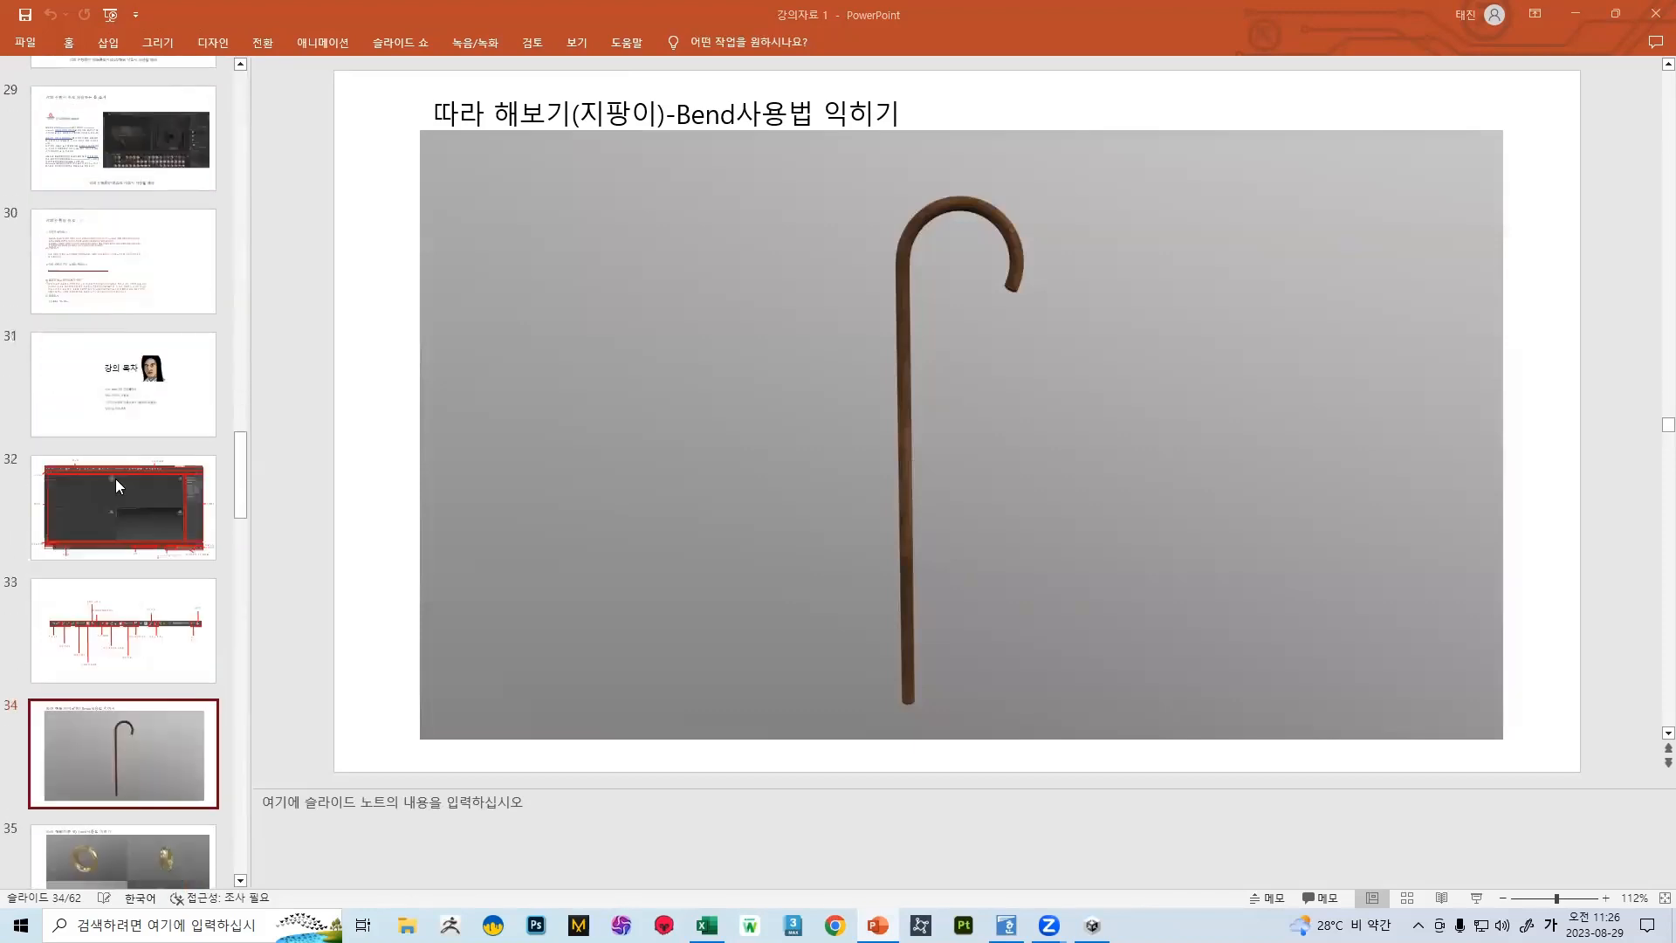
{"action": "left_click", "coordinate": [115, 245]}
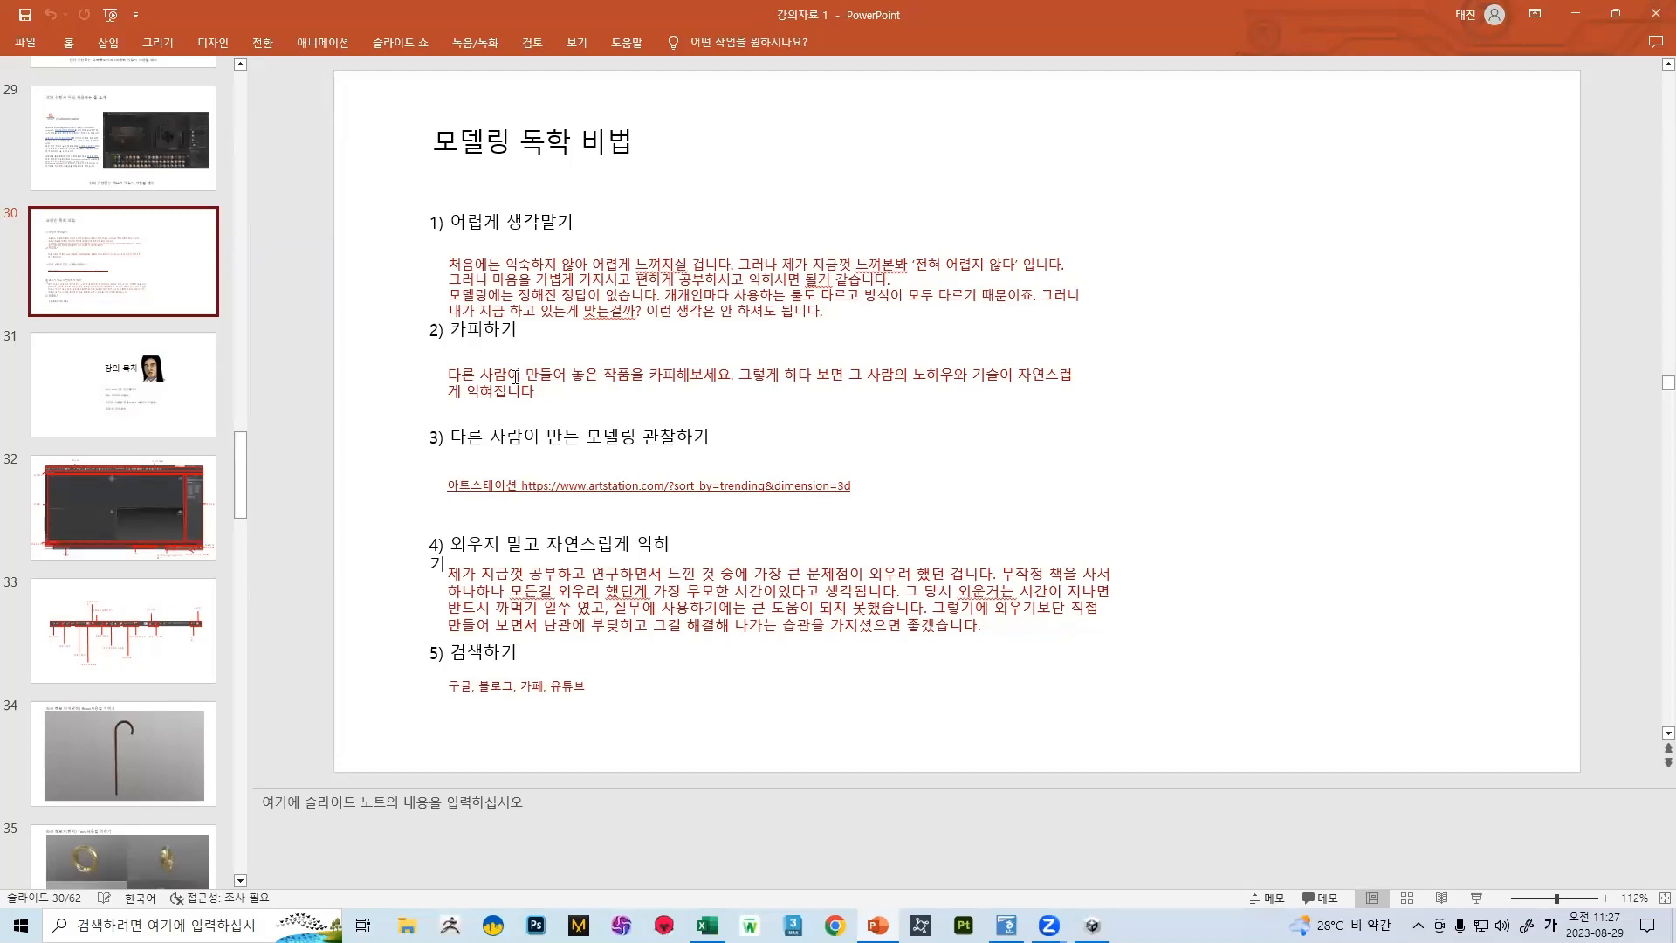
Show the follow-along exercise slides in order, from the walking cane on slide 34 through the kitchen knife to the sword on slide 46
{"action": "left_click", "coordinate": [110, 727]}
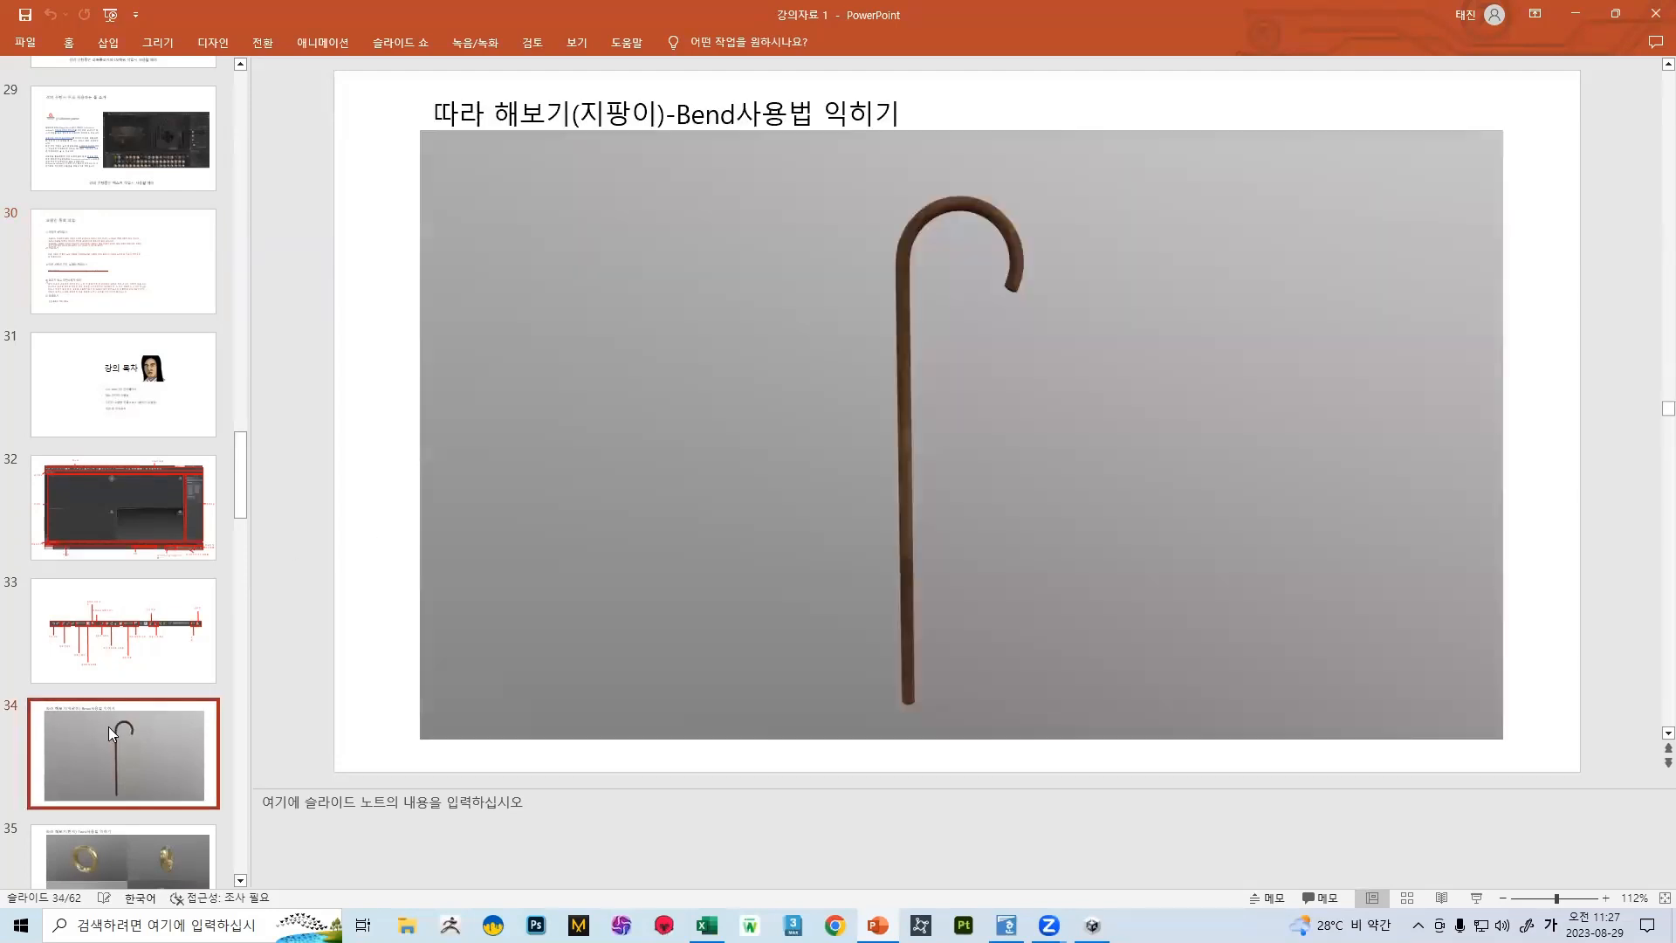
{"action": "scroll", "coordinate": [147, 665], "scroll_direction": "down", "scroll_amount": 3}
{"action": "left_click", "coordinate": [187, 629]}
{"action": "left_click", "coordinate": [105, 749]}
{"action": "scroll", "coordinate": [132, 664], "scroll_direction": "down", "scroll_amount": 3}
{"action": "left_click", "coordinate": [132, 568]}
{"action": "scroll", "coordinate": [138, 612], "scroll_direction": "down", "scroll_amount": 3}
{"action": "scroll", "coordinate": [142, 626], "scroll_direction": "down", "scroll_amount": 3}
{"action": "left_click", "coordinate": [140, 532]}
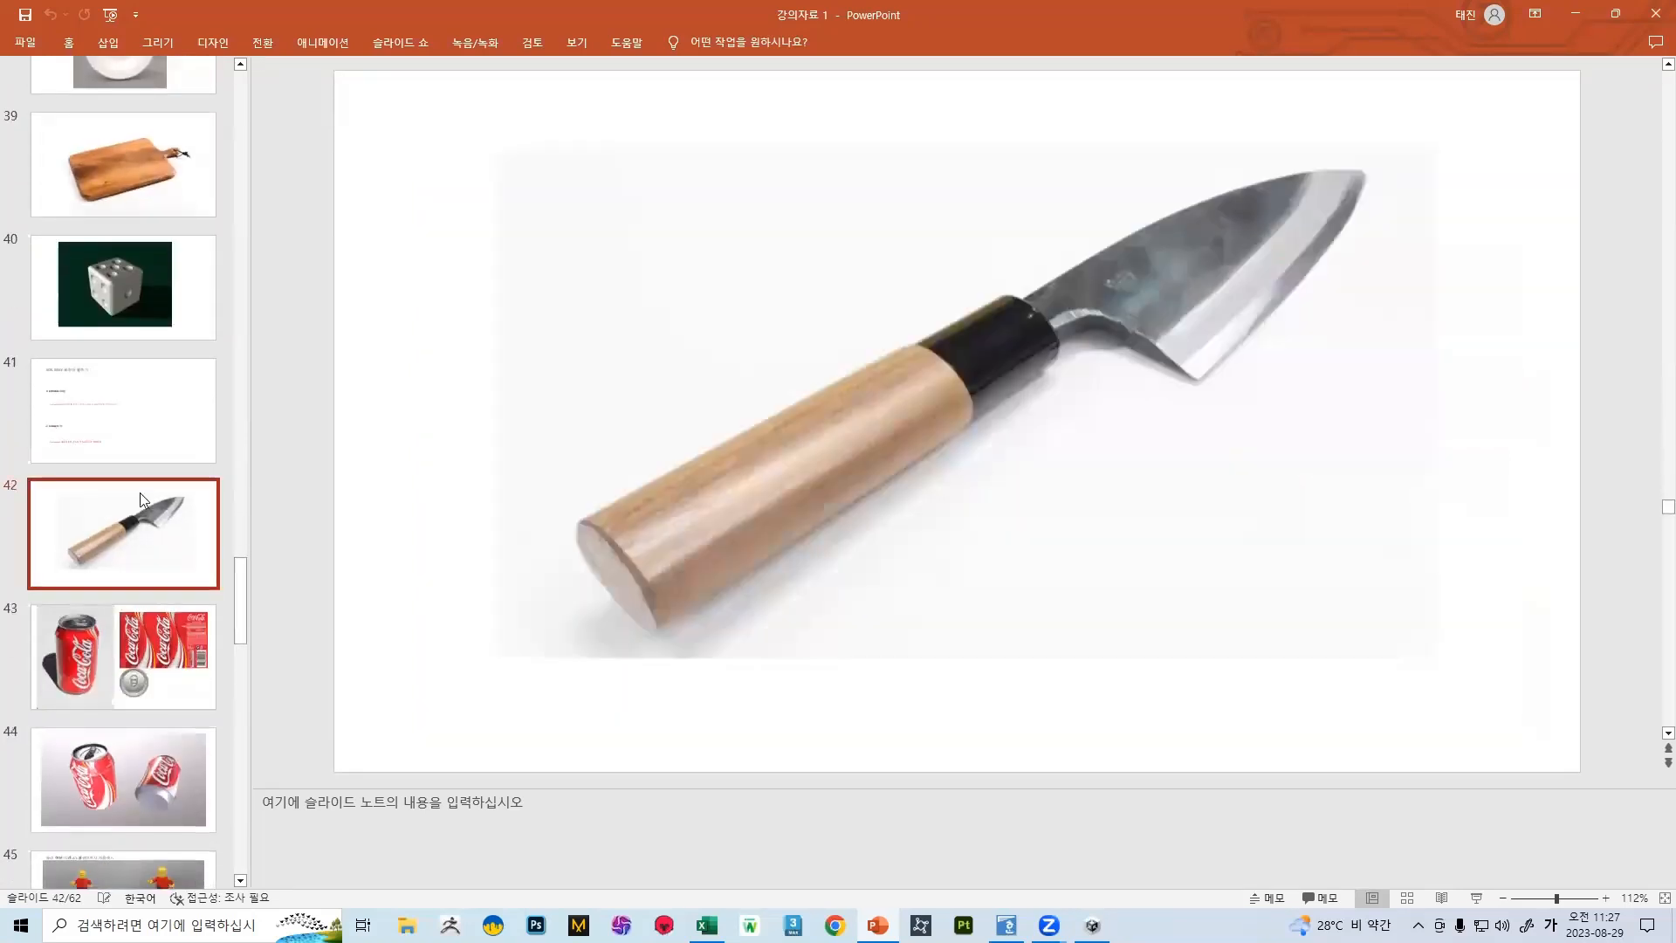
{"action": "scroll", "coordinate": [157, 515], "scroll_direction": "down", "scroll_amount": 6}
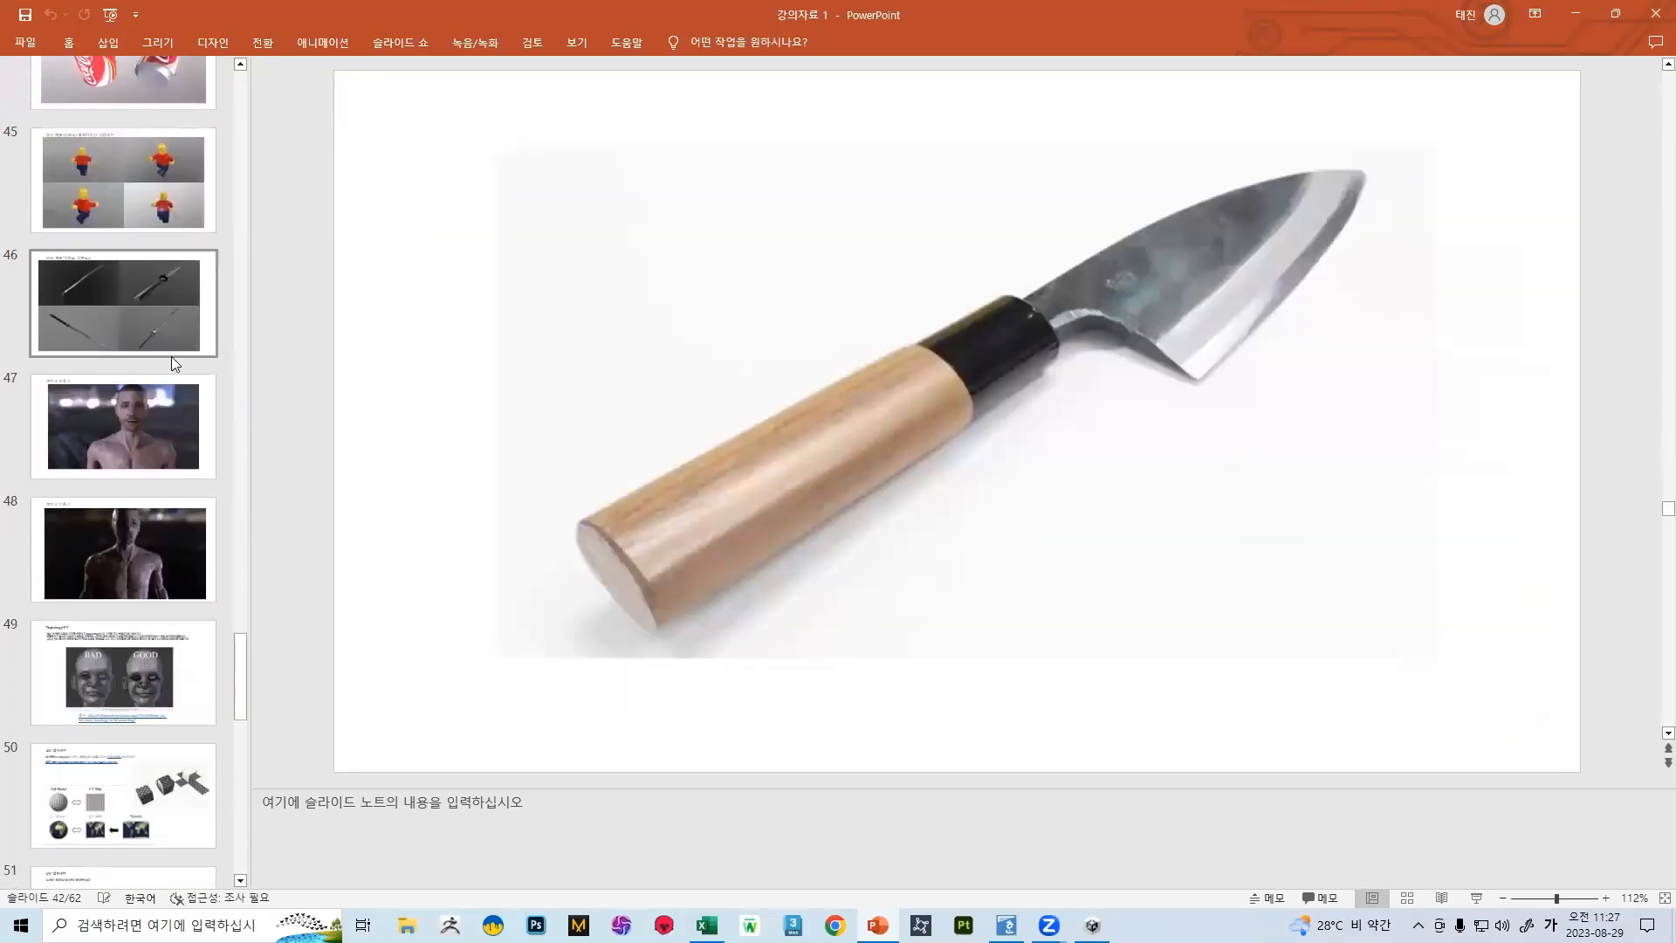
{"action": "left_click", "coordinate": [169, 347]}
Go back to slide 30 on self-study tips and select the ArtStation link under the tip on observing others' models
{"action": "scroll", "coordinate": [166, 486], "scroll_direction": "up", "scroll_amount": 10}
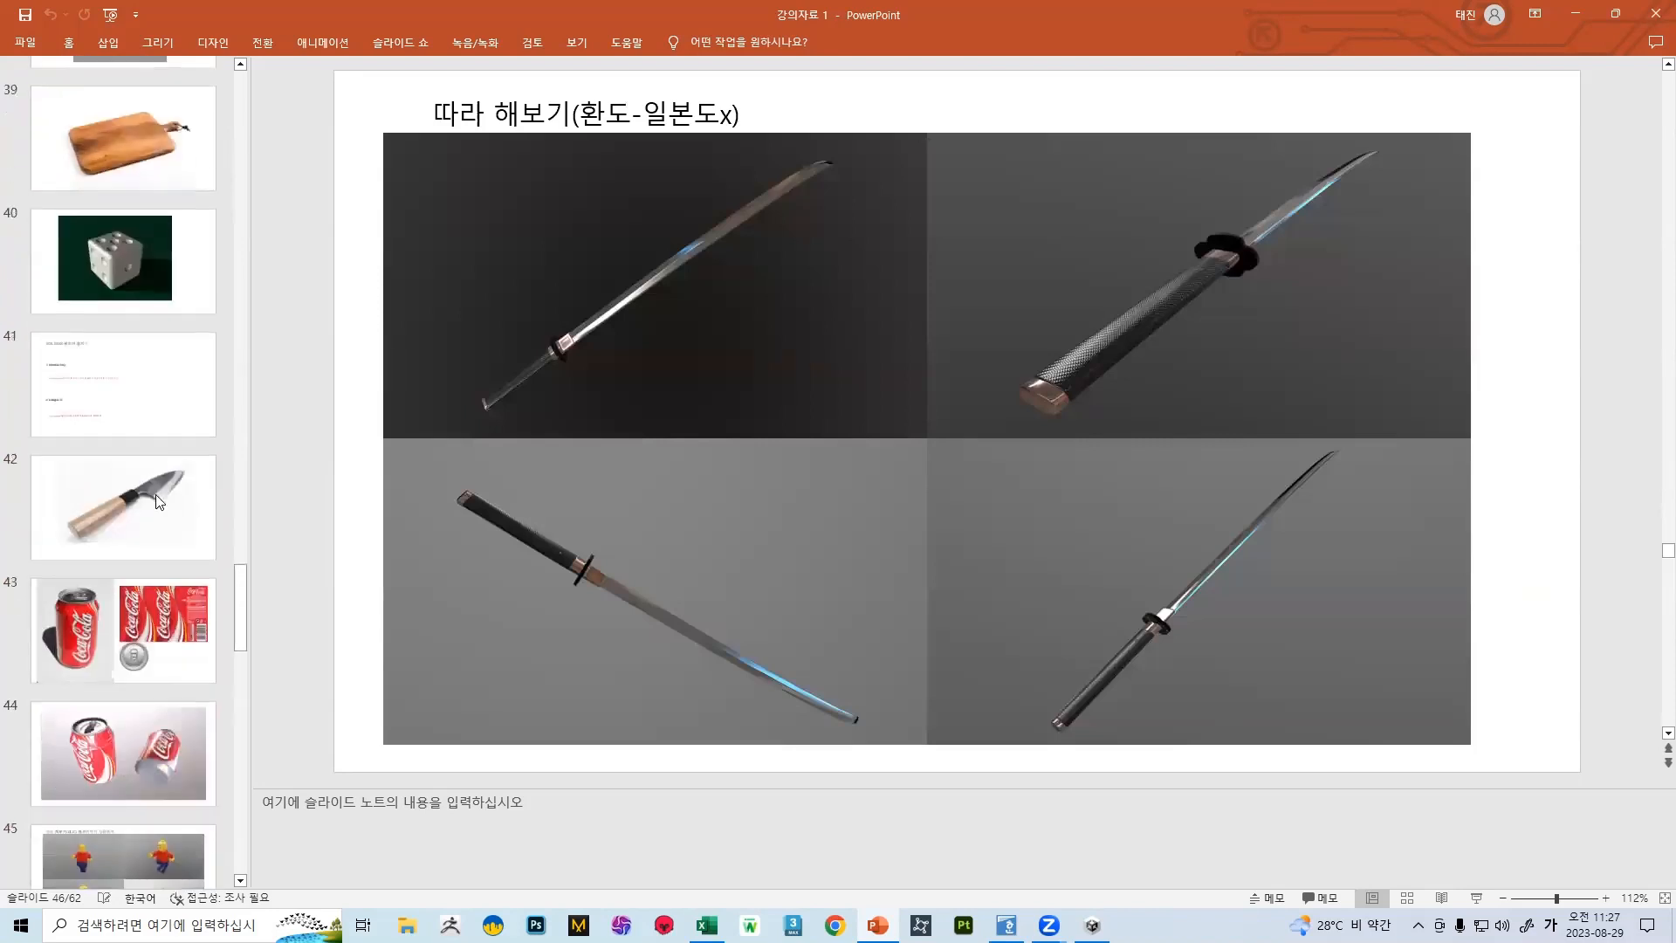
{"action": "scroll", "coordinate": [141, 488], "scroll_direction": "up", "scroll_amount": 8}
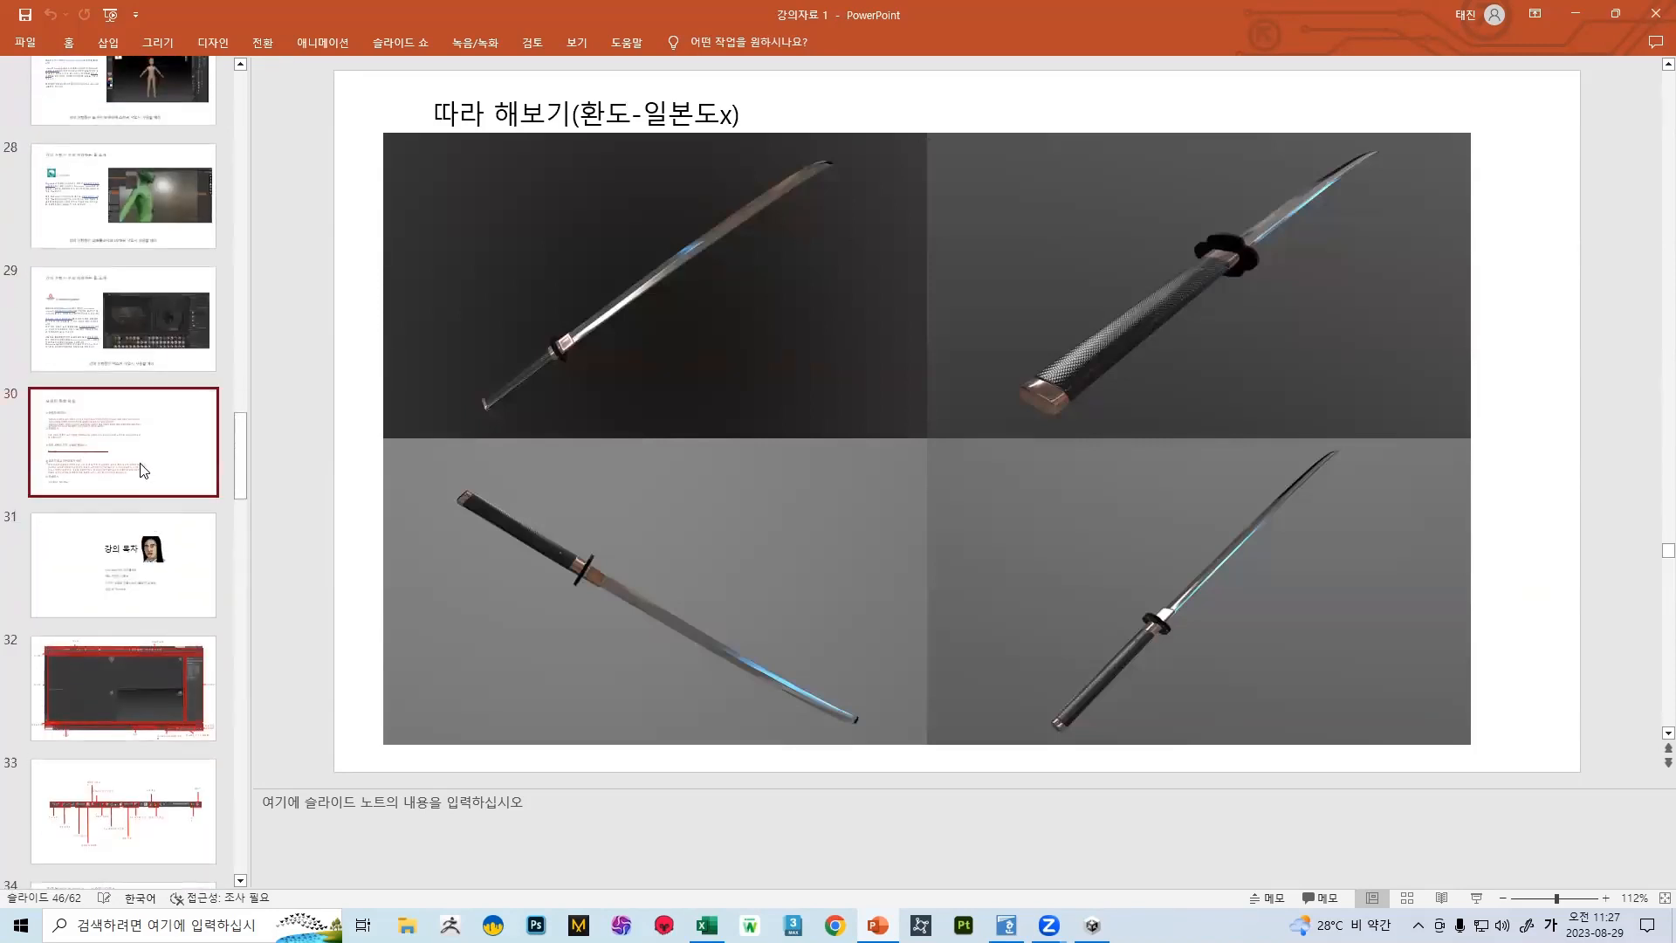
{"action": "left_click", "coordinate": [143, 469]}
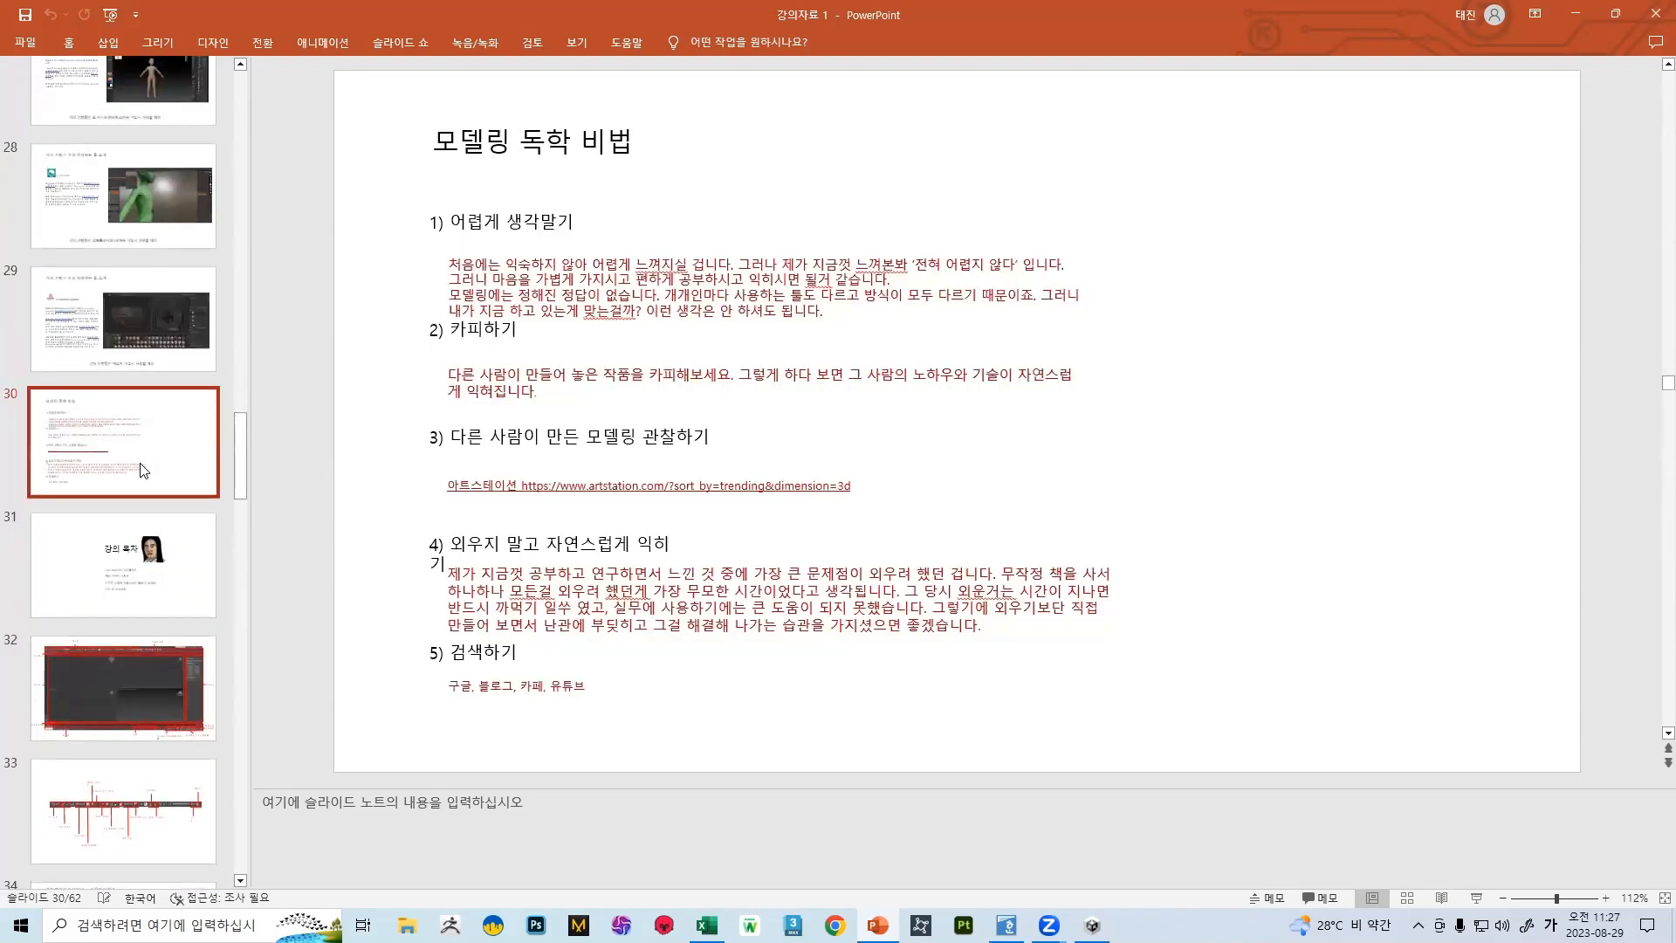
{"action": "left_click", "coordinate": [563, 489]}
{"action": "left_click", "coordinate": [663, 487]}
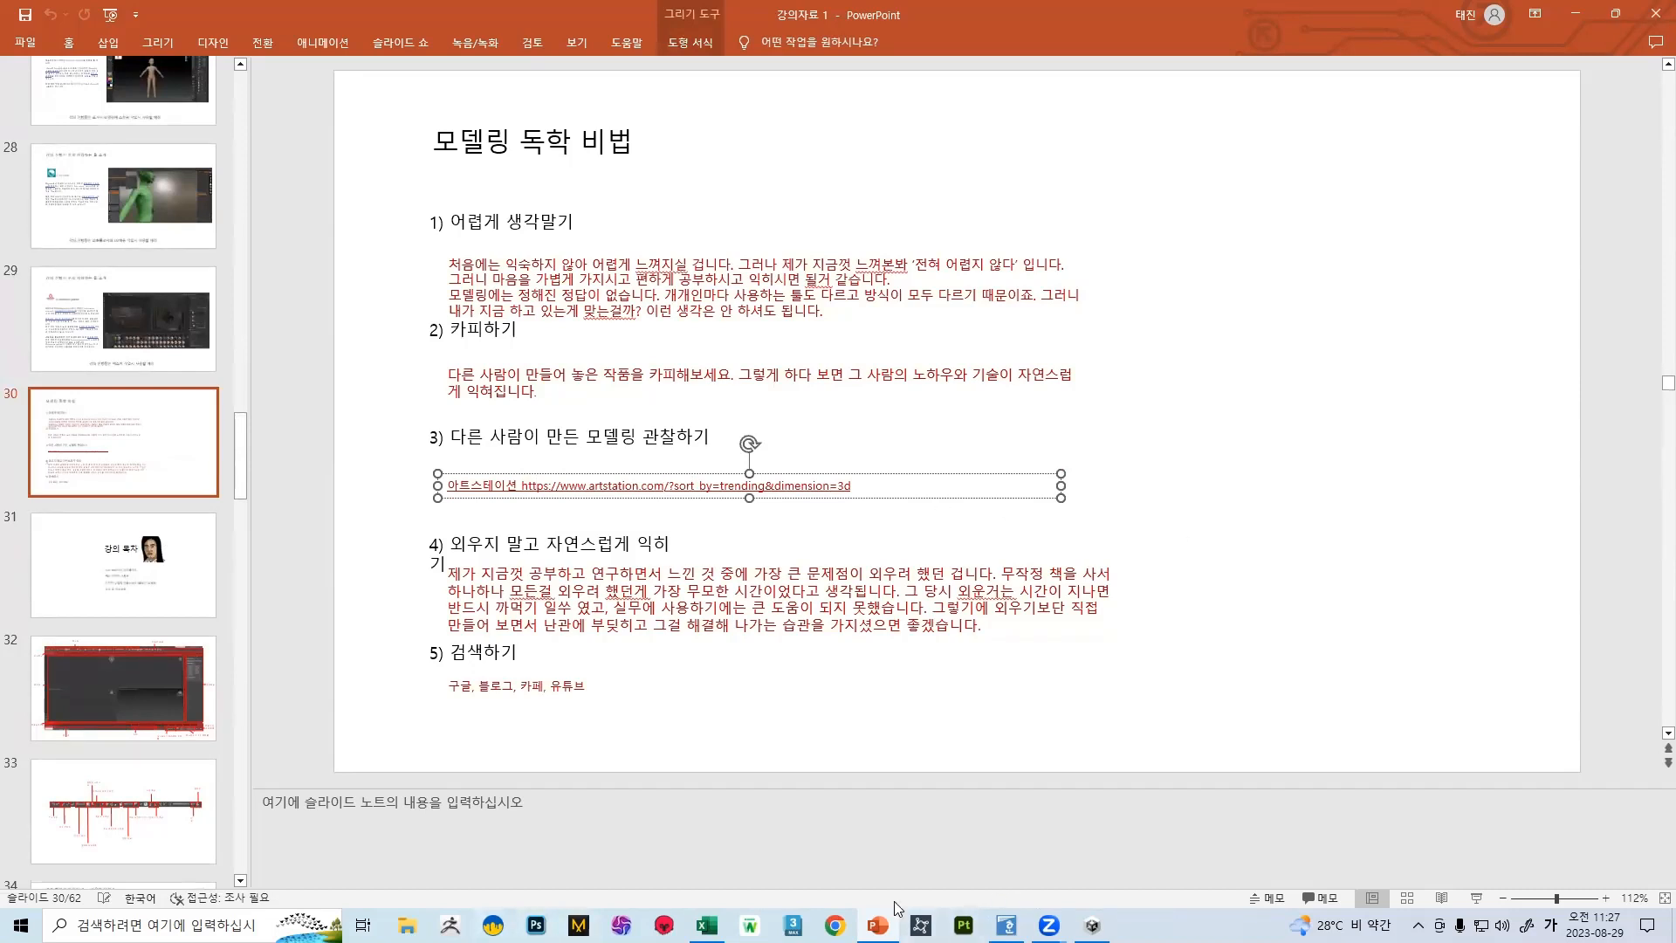
Switch to Chrome, close the What's New tab and search Google for 아트스테이션
{"action": "left_click", "coordinate": [836, 925]}
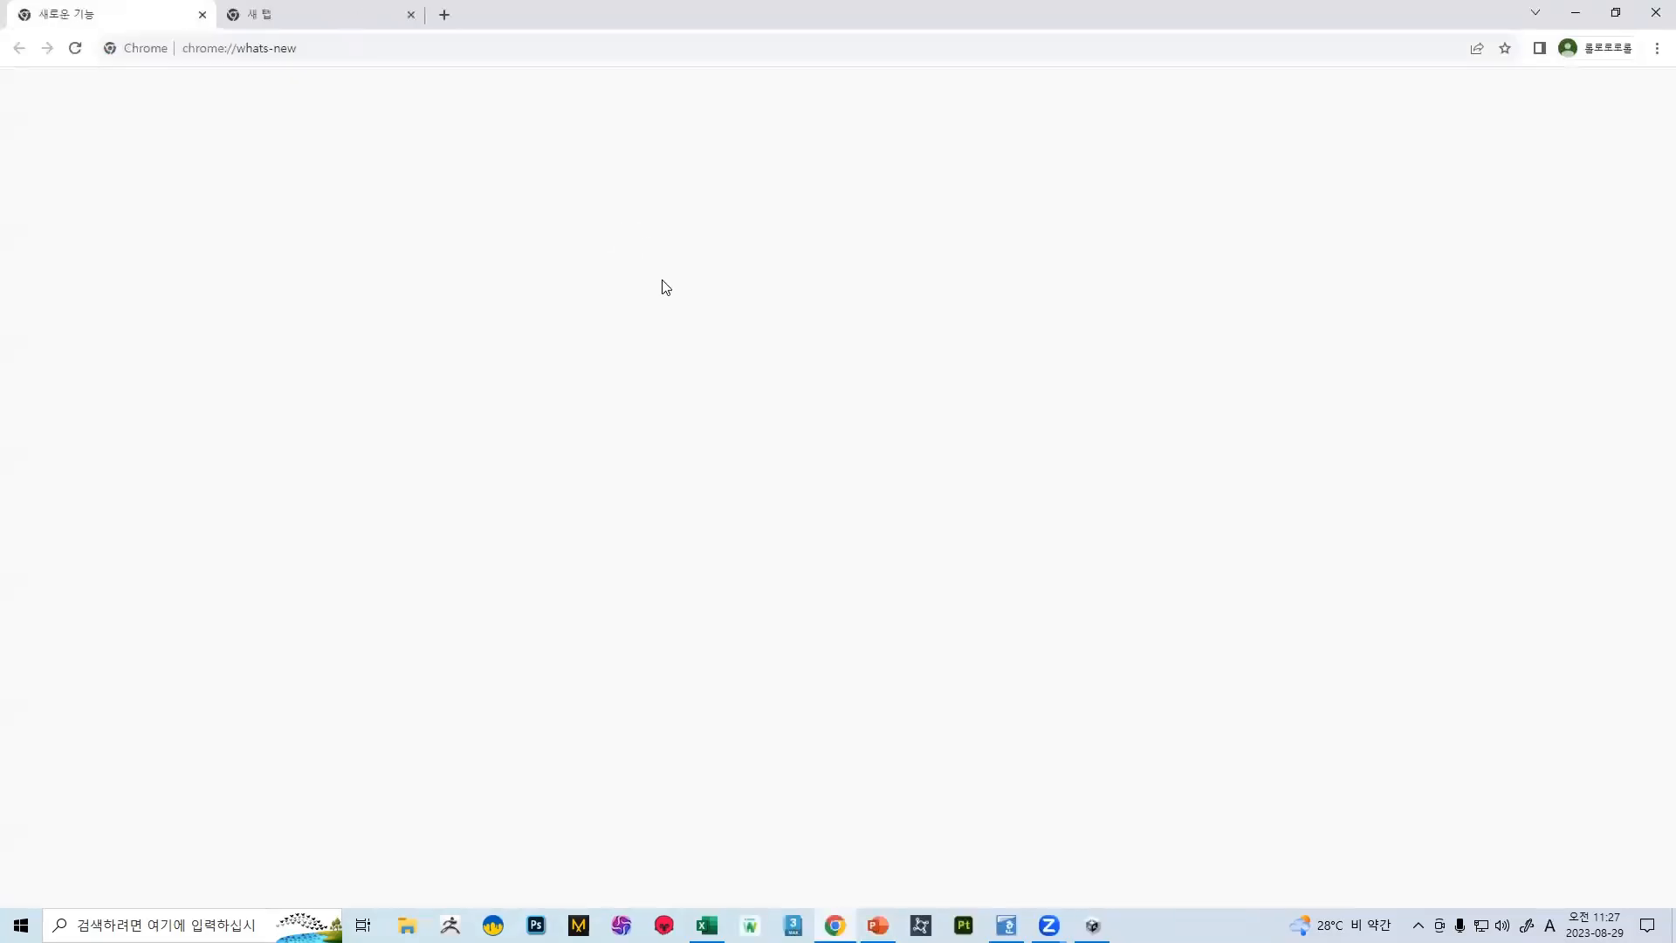
{"action": "left_click", "coordinate": [202, 14]}
{"action": "left_click", "coordinate": [168, 37]}
{"action": "type", "text": "d"}
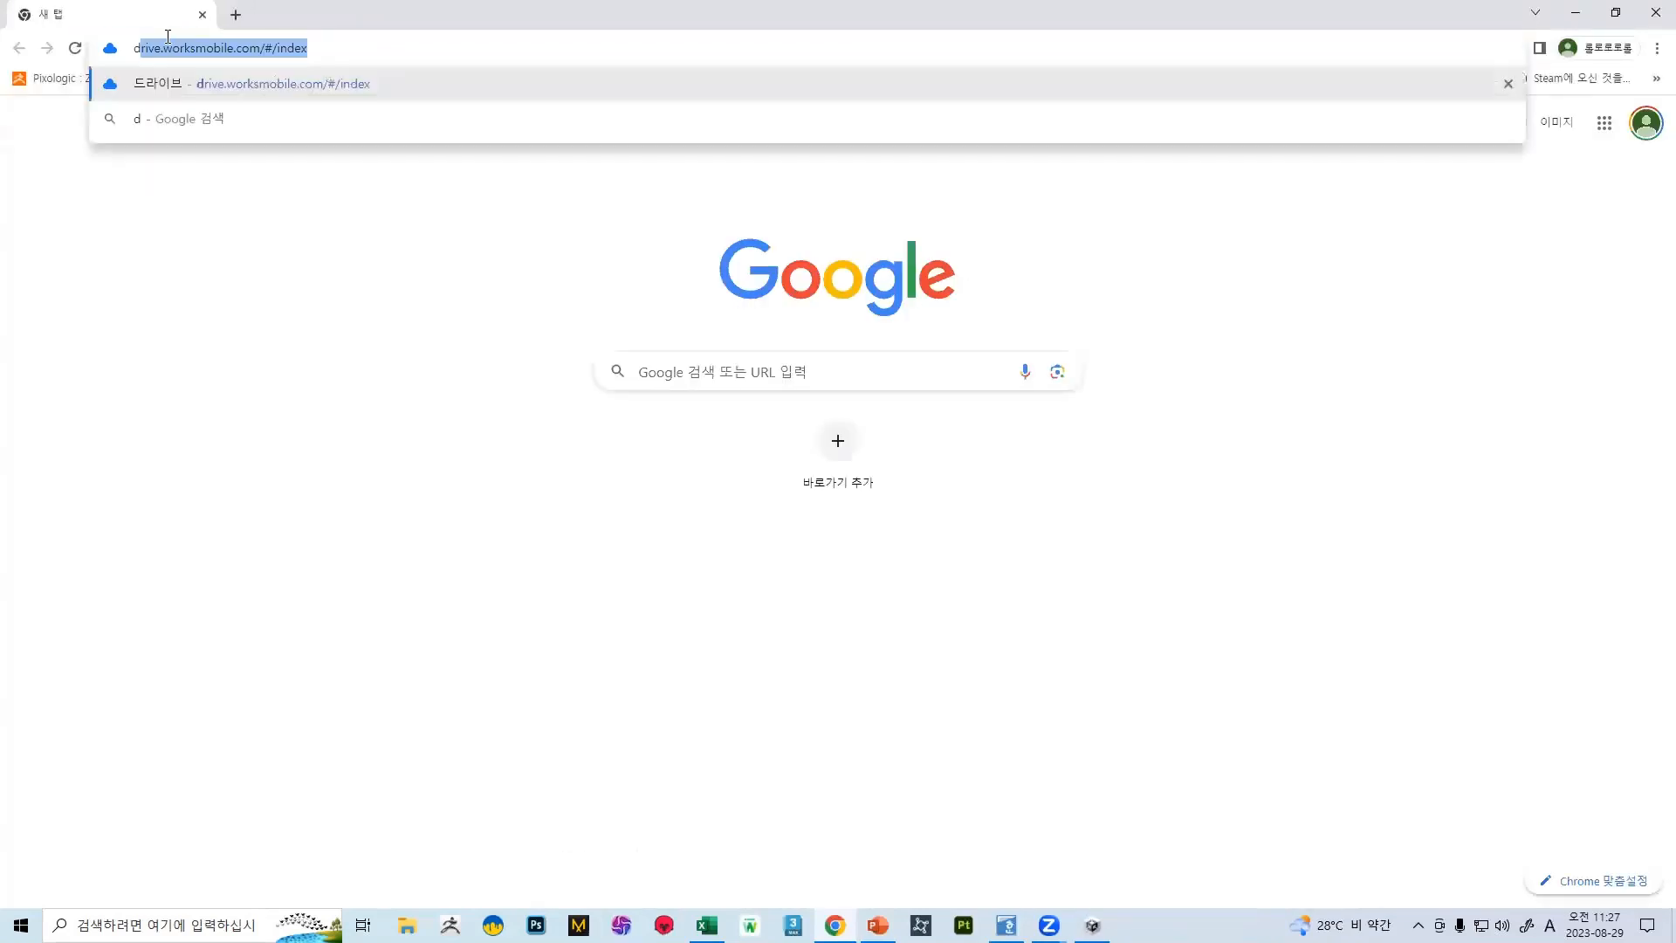
{"action": "key", "text": "BackSpace"}
{"action": "key", "text": "Hangul"}
{"action": "key", "text": "BackSpace"}
{"action": "type", "text": "아트스테이션"}
{"action": "key", "text": "Return"}
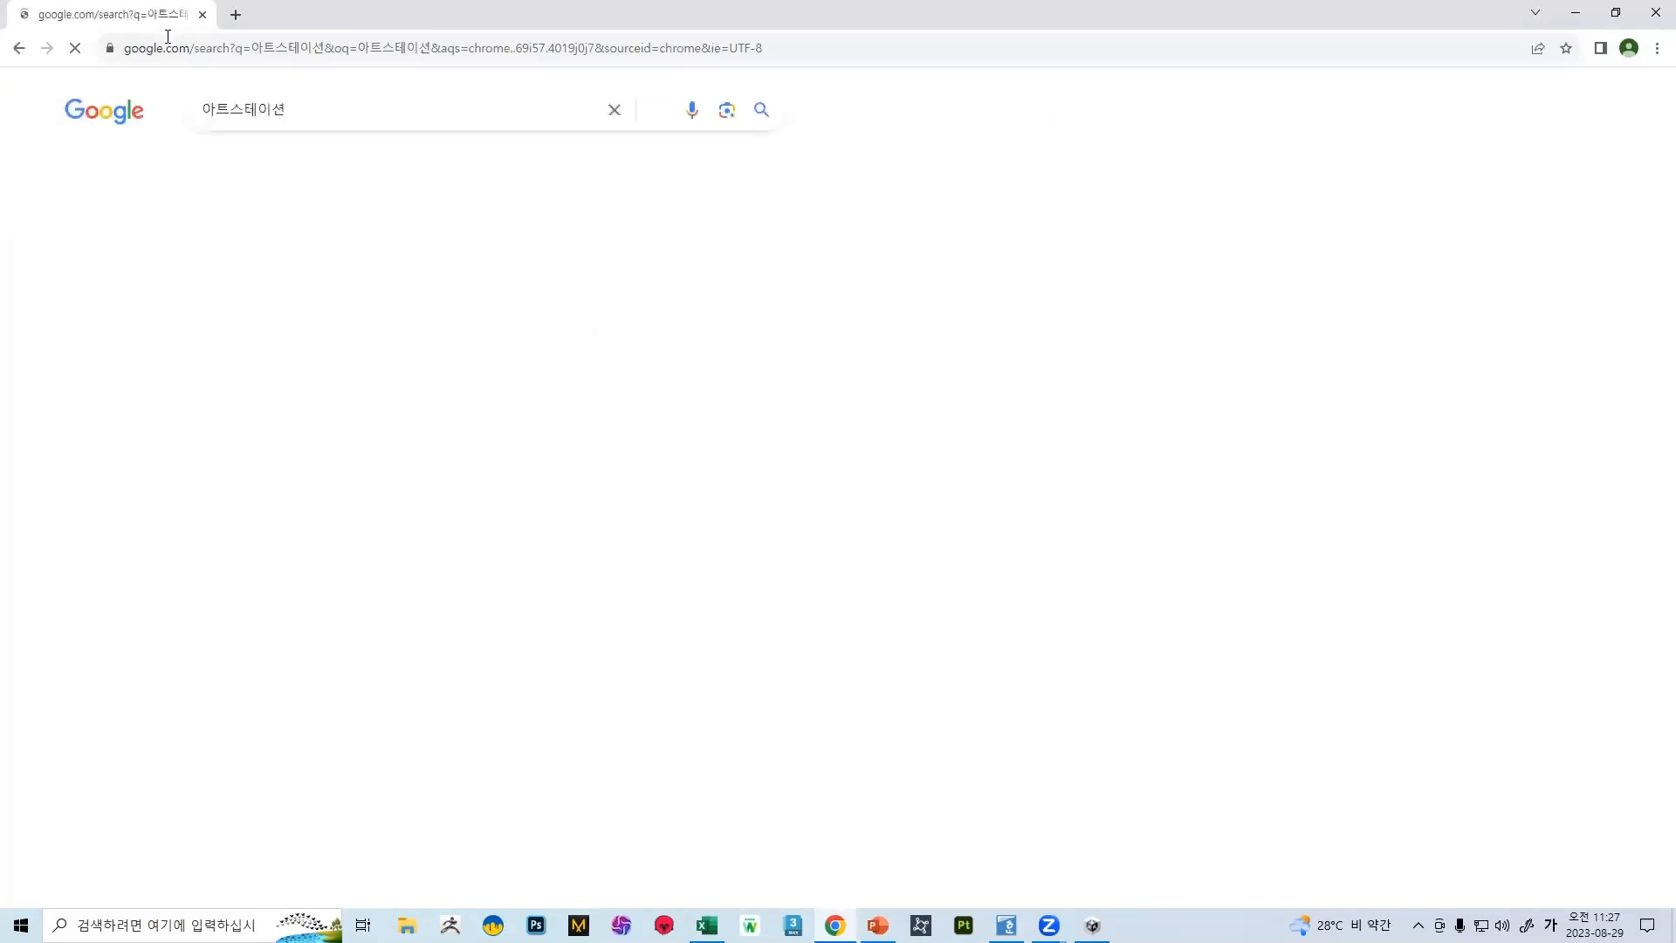
Open the ArtStation site from the search results, view the "Planks in Mud" material artwork and return to the gallery
{"action": "left_click", "coordinate": [302, 283]}
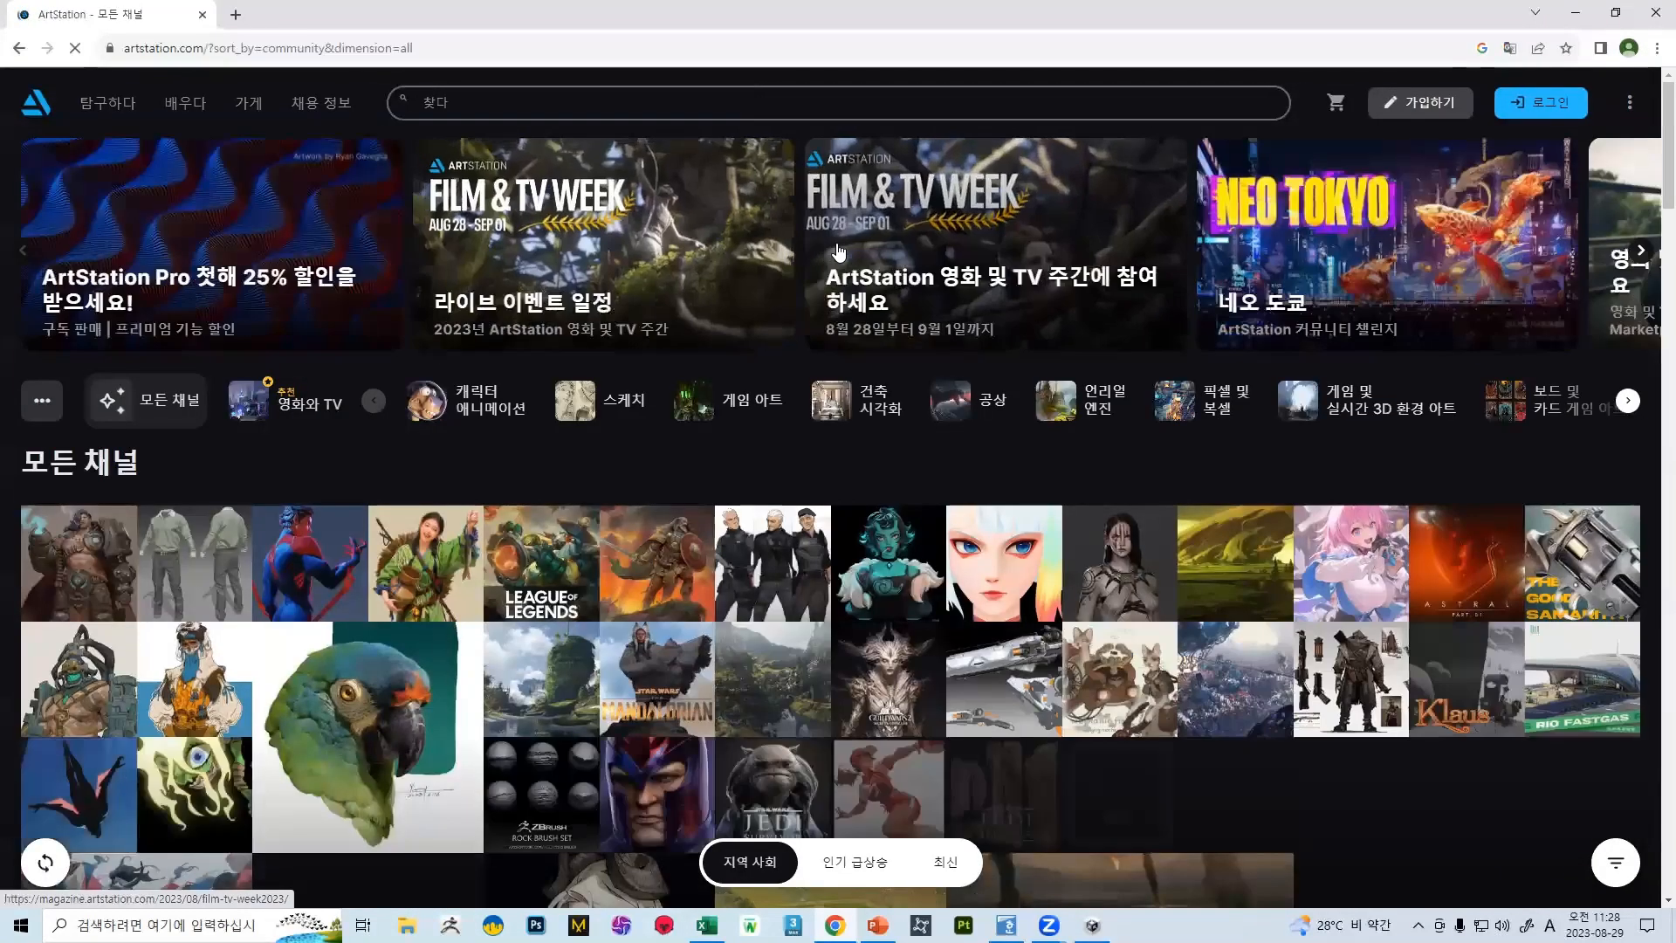
{"action": "scroll", "coordinate": [383, 554], "scroll_direction": "down", "scroll_amount": 4}
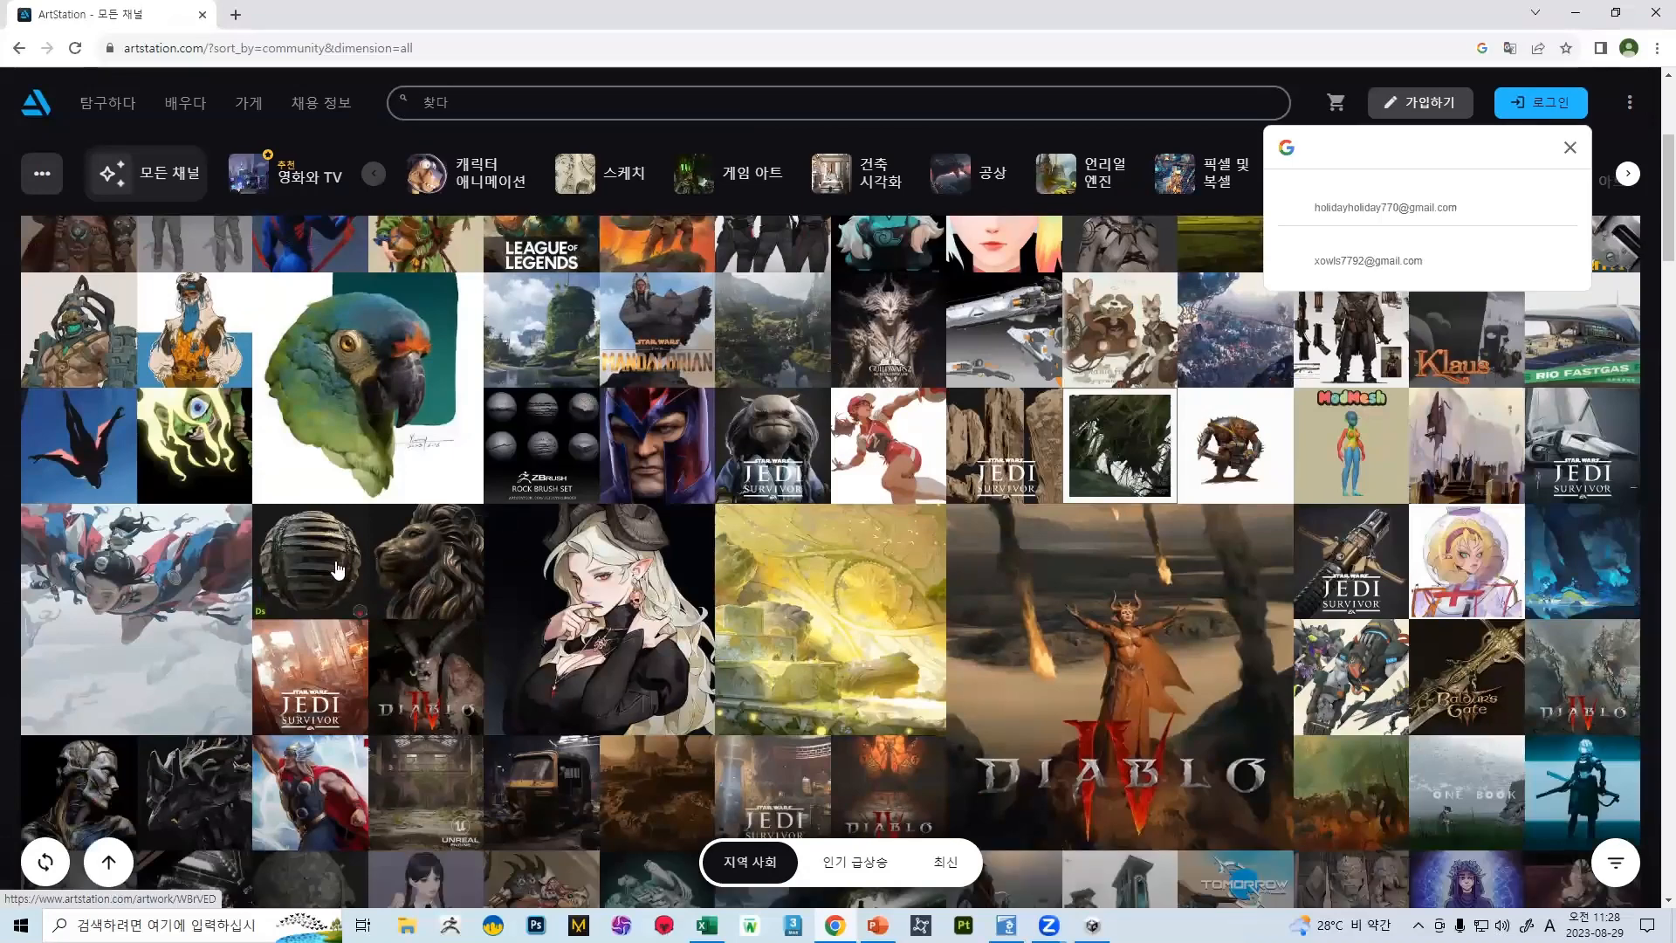
{"action": "left_click", "coordinate": [337, 558]}
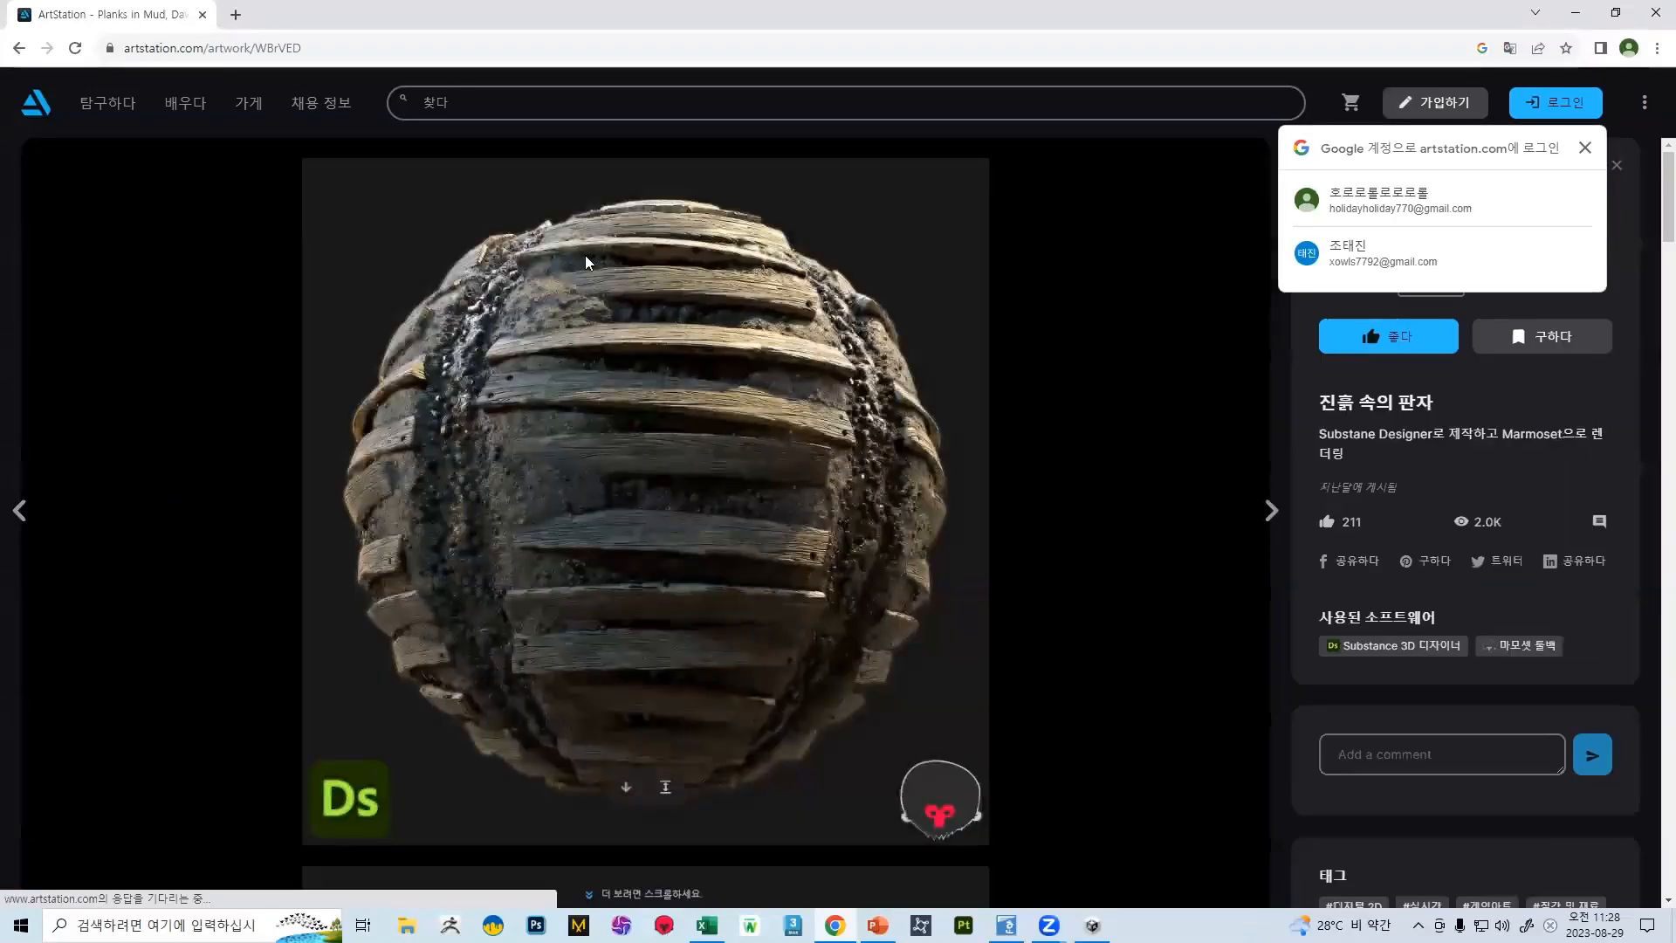
{"action": "left_click", "coordinate": [14, 52]}
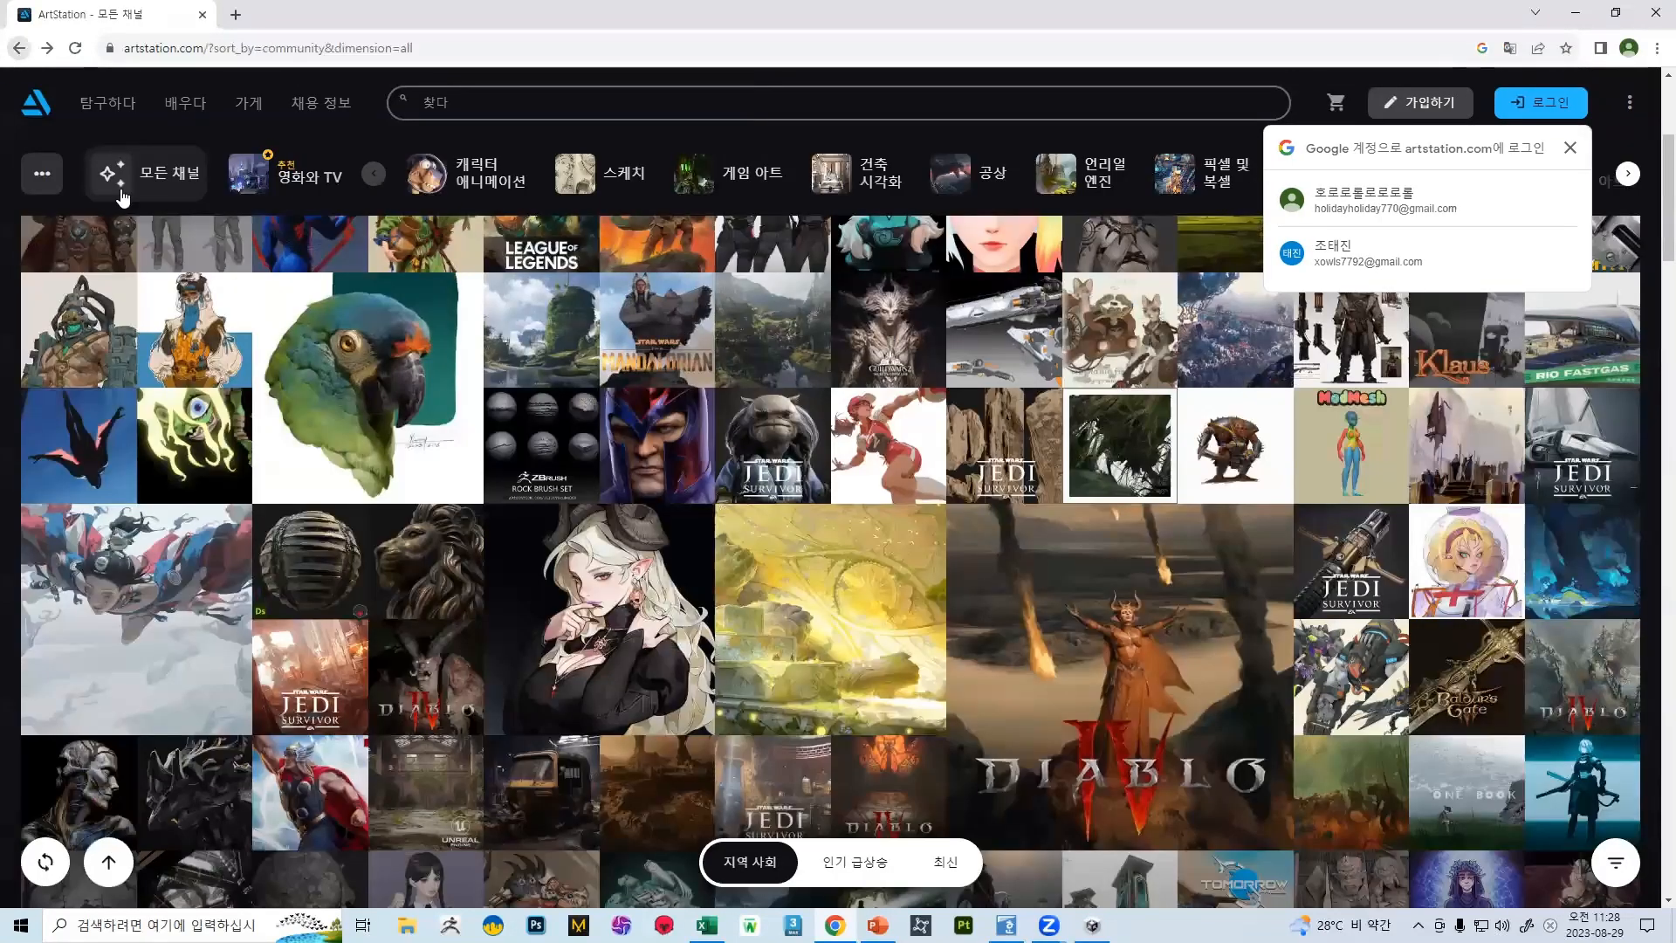
Open the Bronze Lion Statue artwork, examine its bronze renders and untextured sculpt views, and return to the gallery
{"action": "left_click", "coordinate": [465, 534]}
{"action": "scroll", "coordinate": [746, 292], "scroll_direction": "down", "scroll_amount": 8}
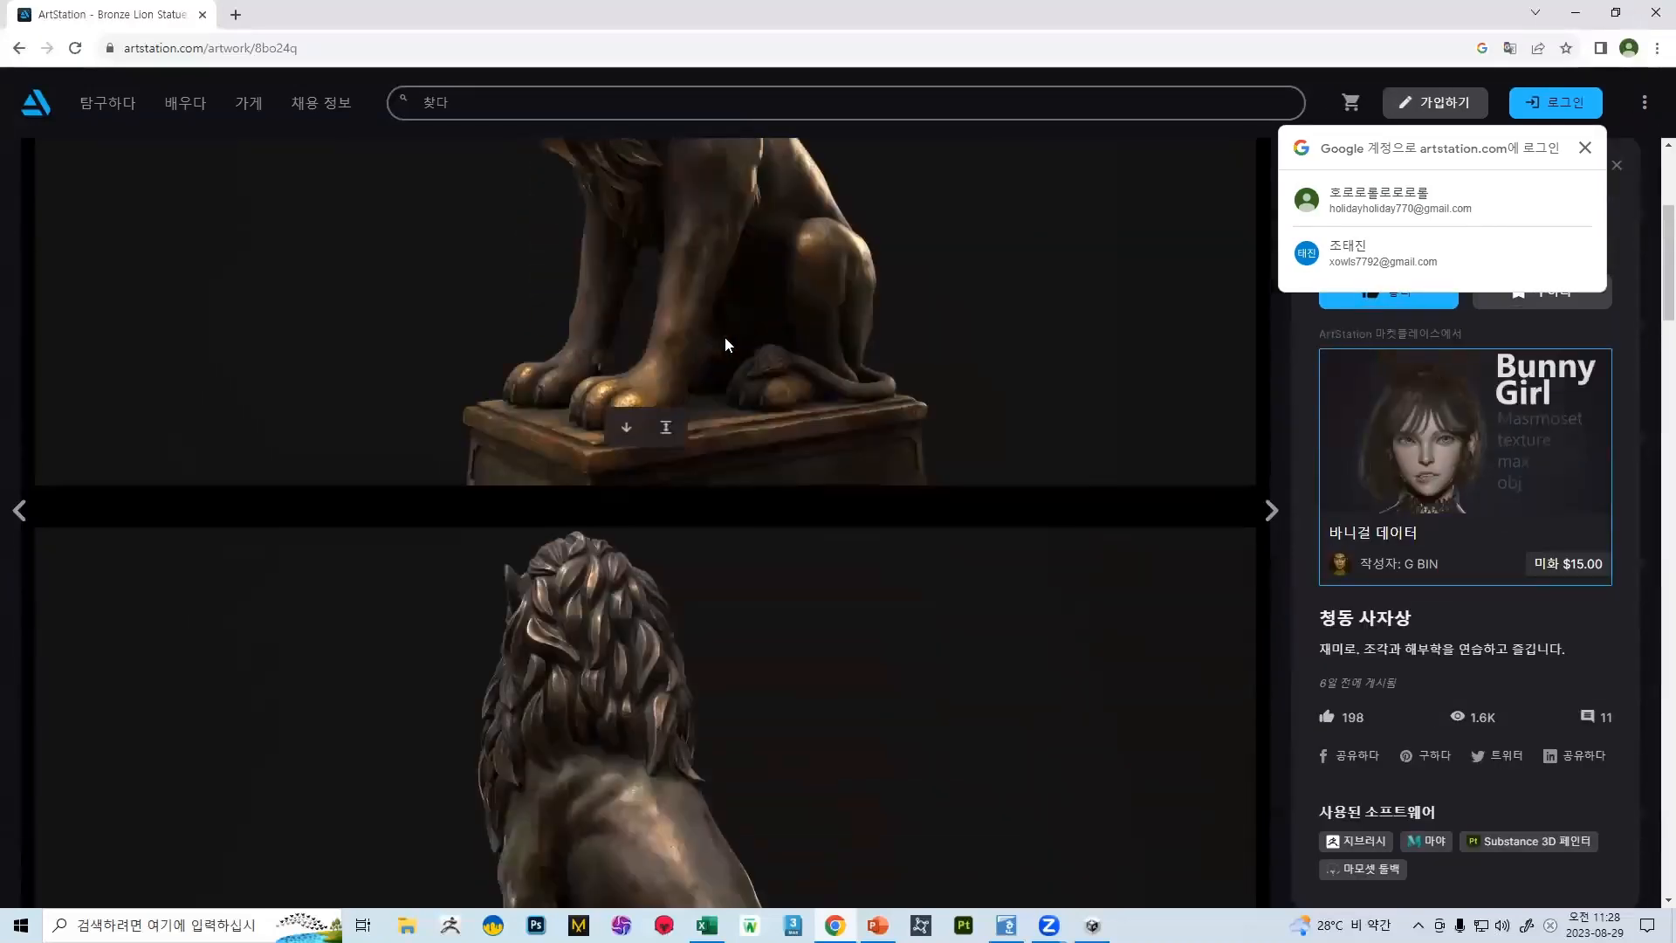
{"action": "scroll", "coordinate": [714, 334], "scroll_direction": "down", "scroll_amount": 9}
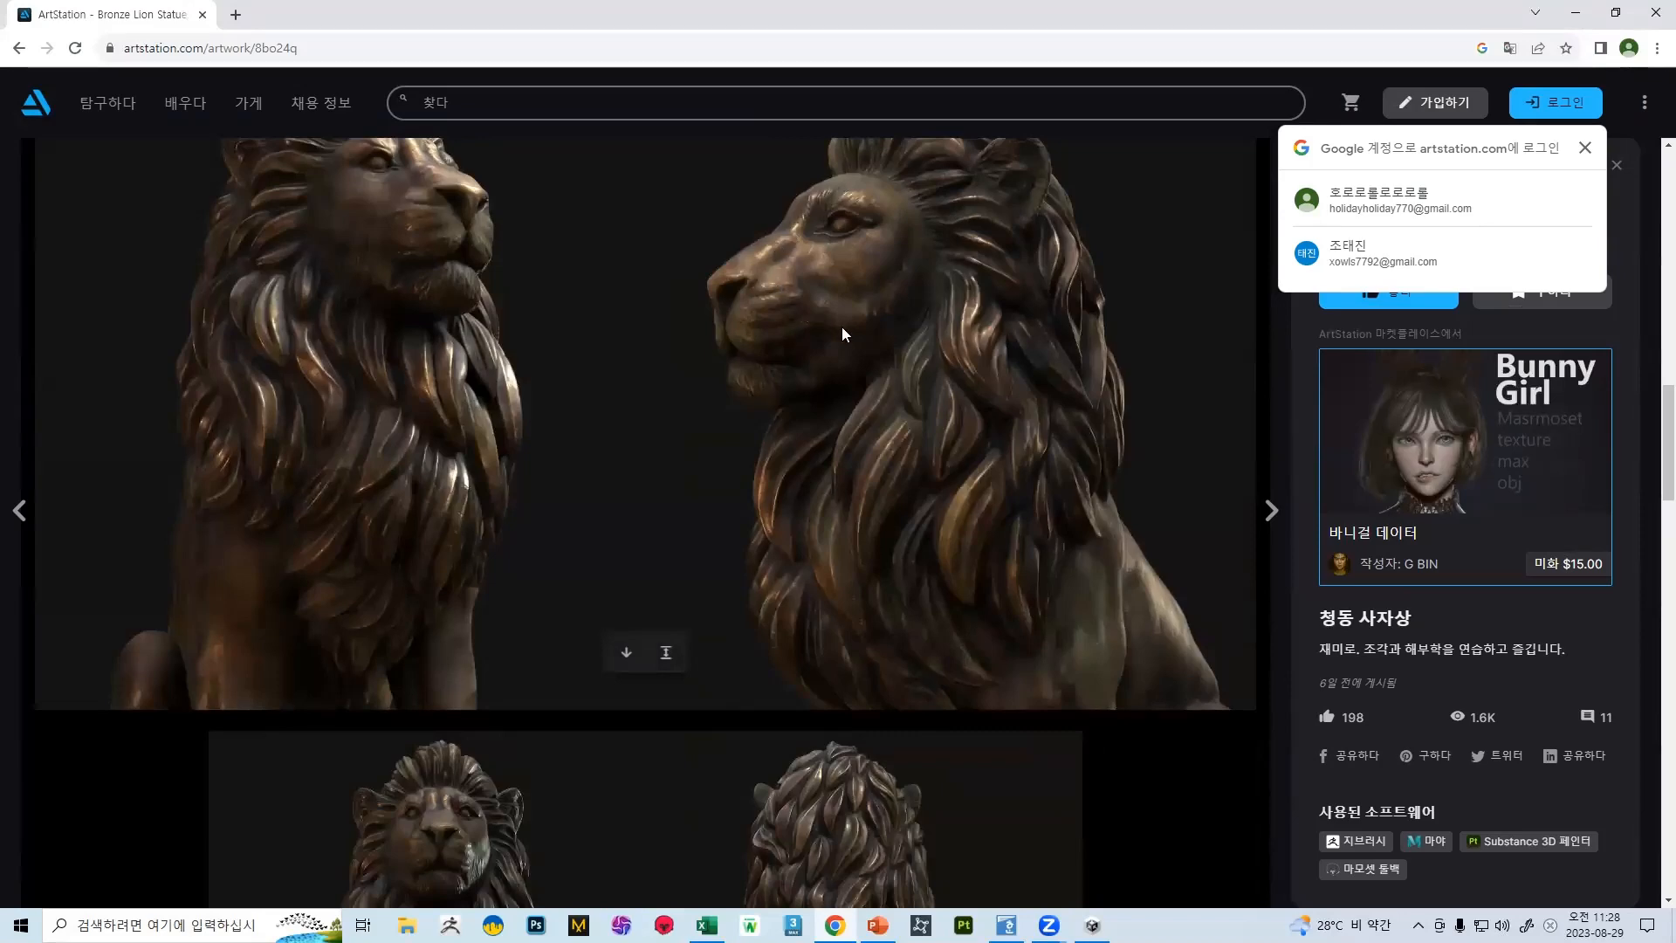
{"action": "scroll", "coordinate": [927, 426], "scroll_direction": "down", "scroll_amount": 5}
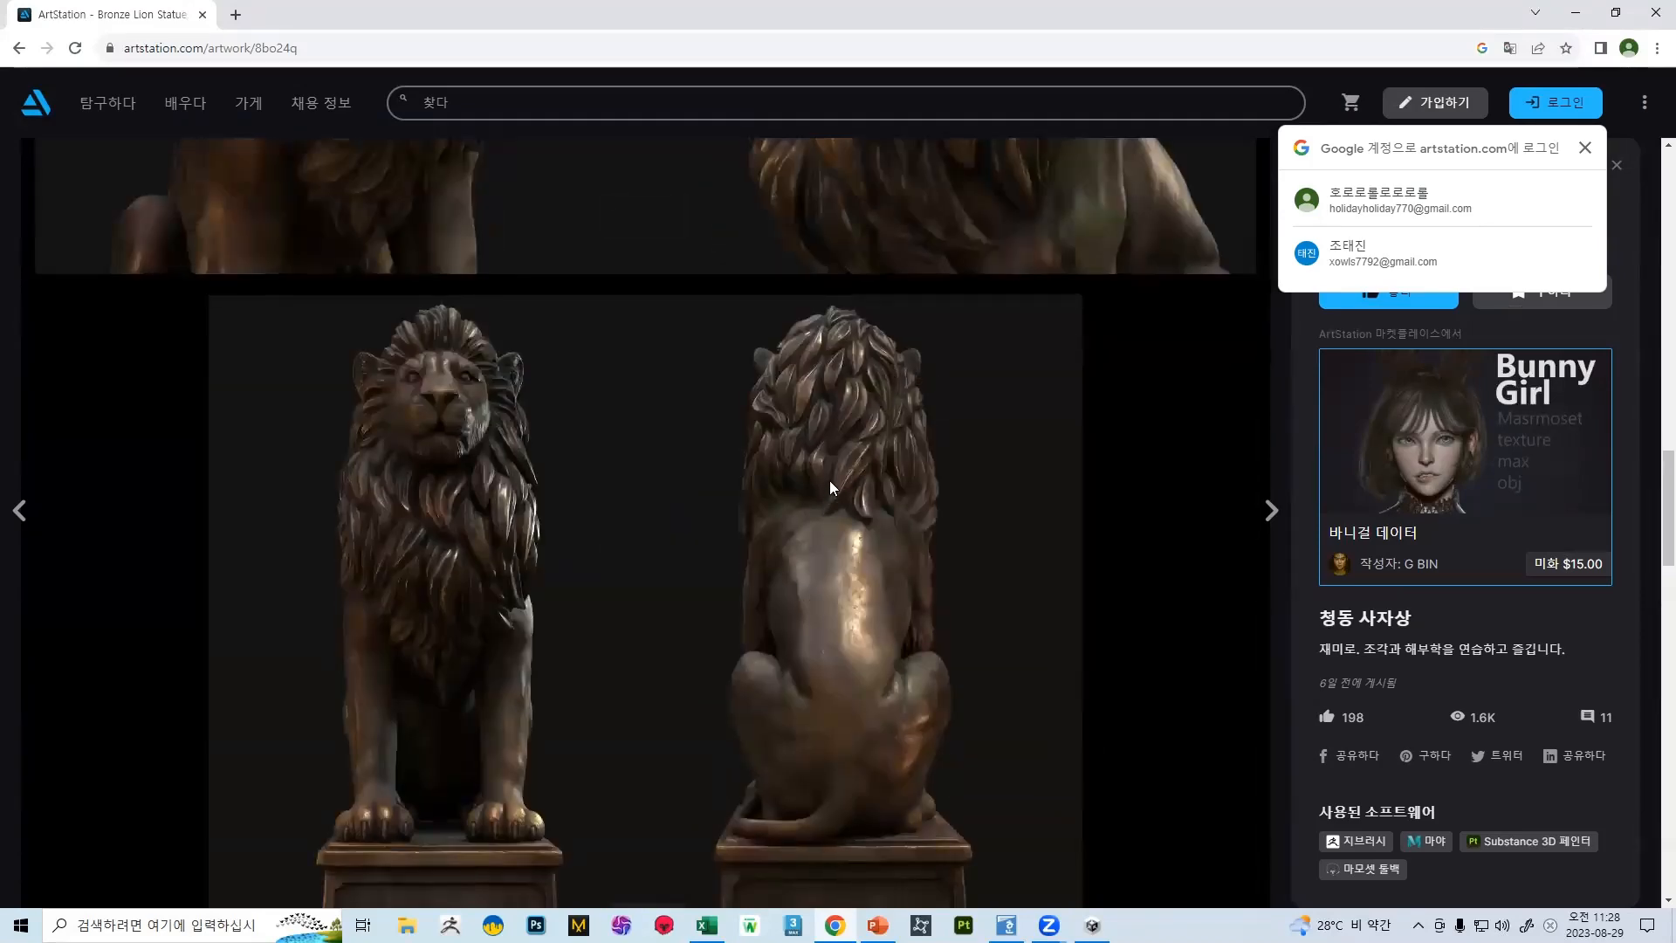
{"action": "scroll", "coordinate": [824, 473], "scroll_direction": "up", "scroll_amount": 5}
{"action": "scroll", "coordinate": [686, 386], "scroll_direction": "up", "scroll_amount": 3}
{"action": "scroll", "coordinate": [659, 401], "scroll_direction": "down", "scroll_amount": 6}
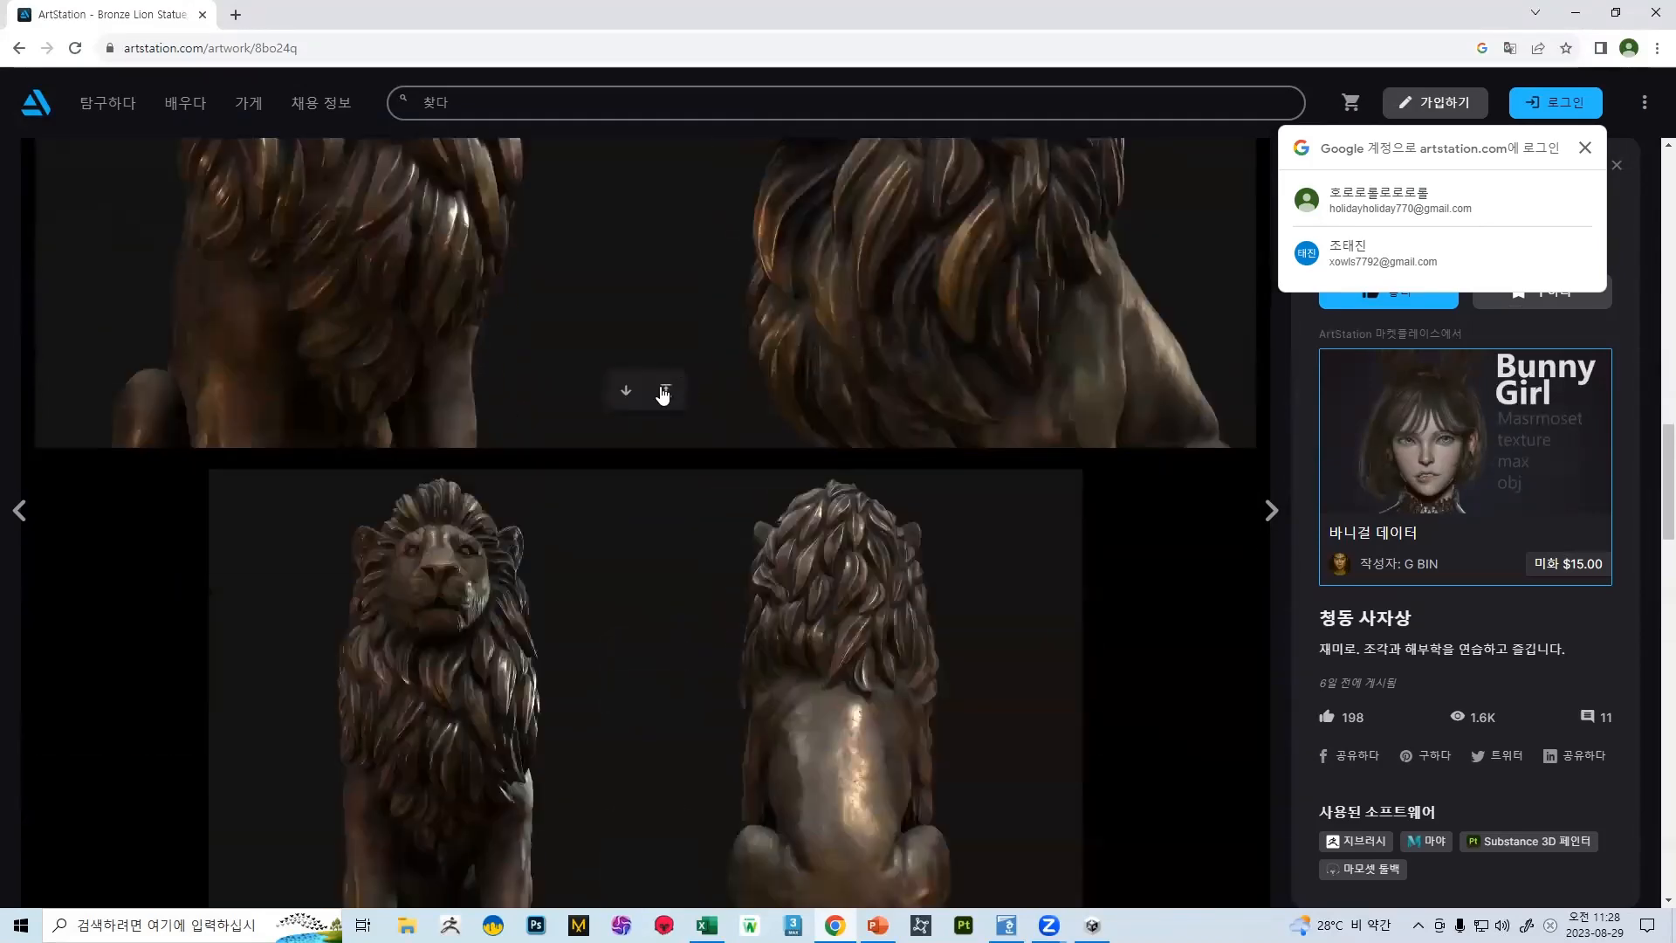
{"action": "scroll", "coordinate": [659, 401], "scroll_direction": "up", "scroll_amount": 2}
{"action": "scroll", "coordinate": [848, 318], "scroll_direction": "up", "scroll_amount": 3}
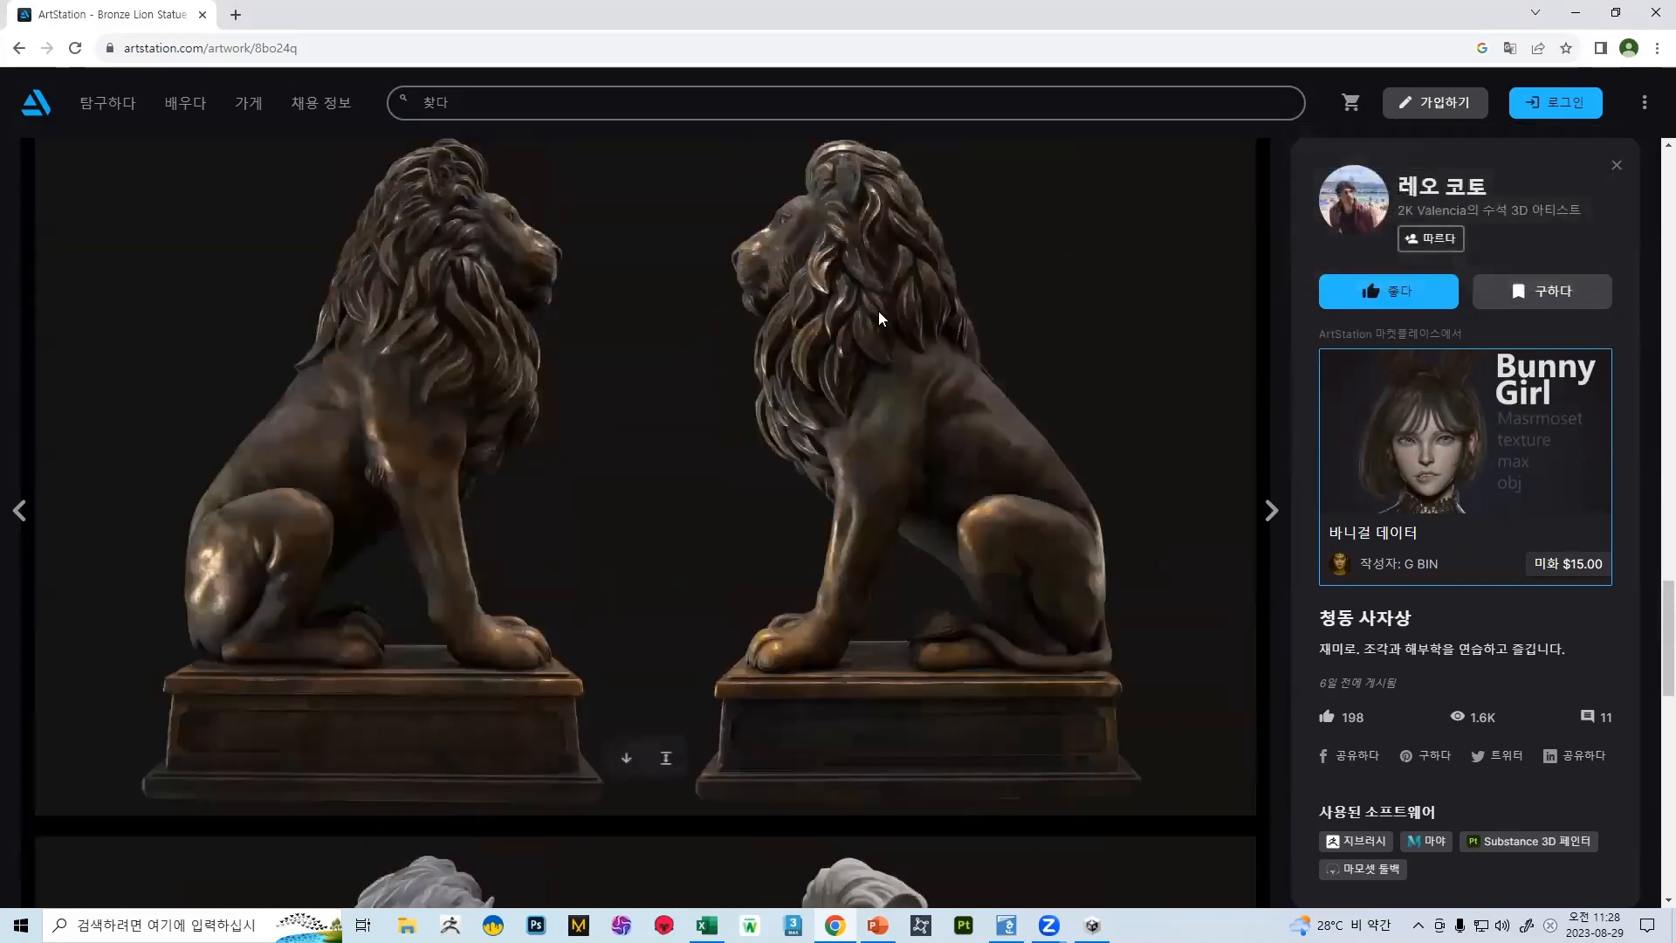
{"action": "scroll", "coordinate": [848, 318], "scroll_direction": "down", "scroll_amount": 12}
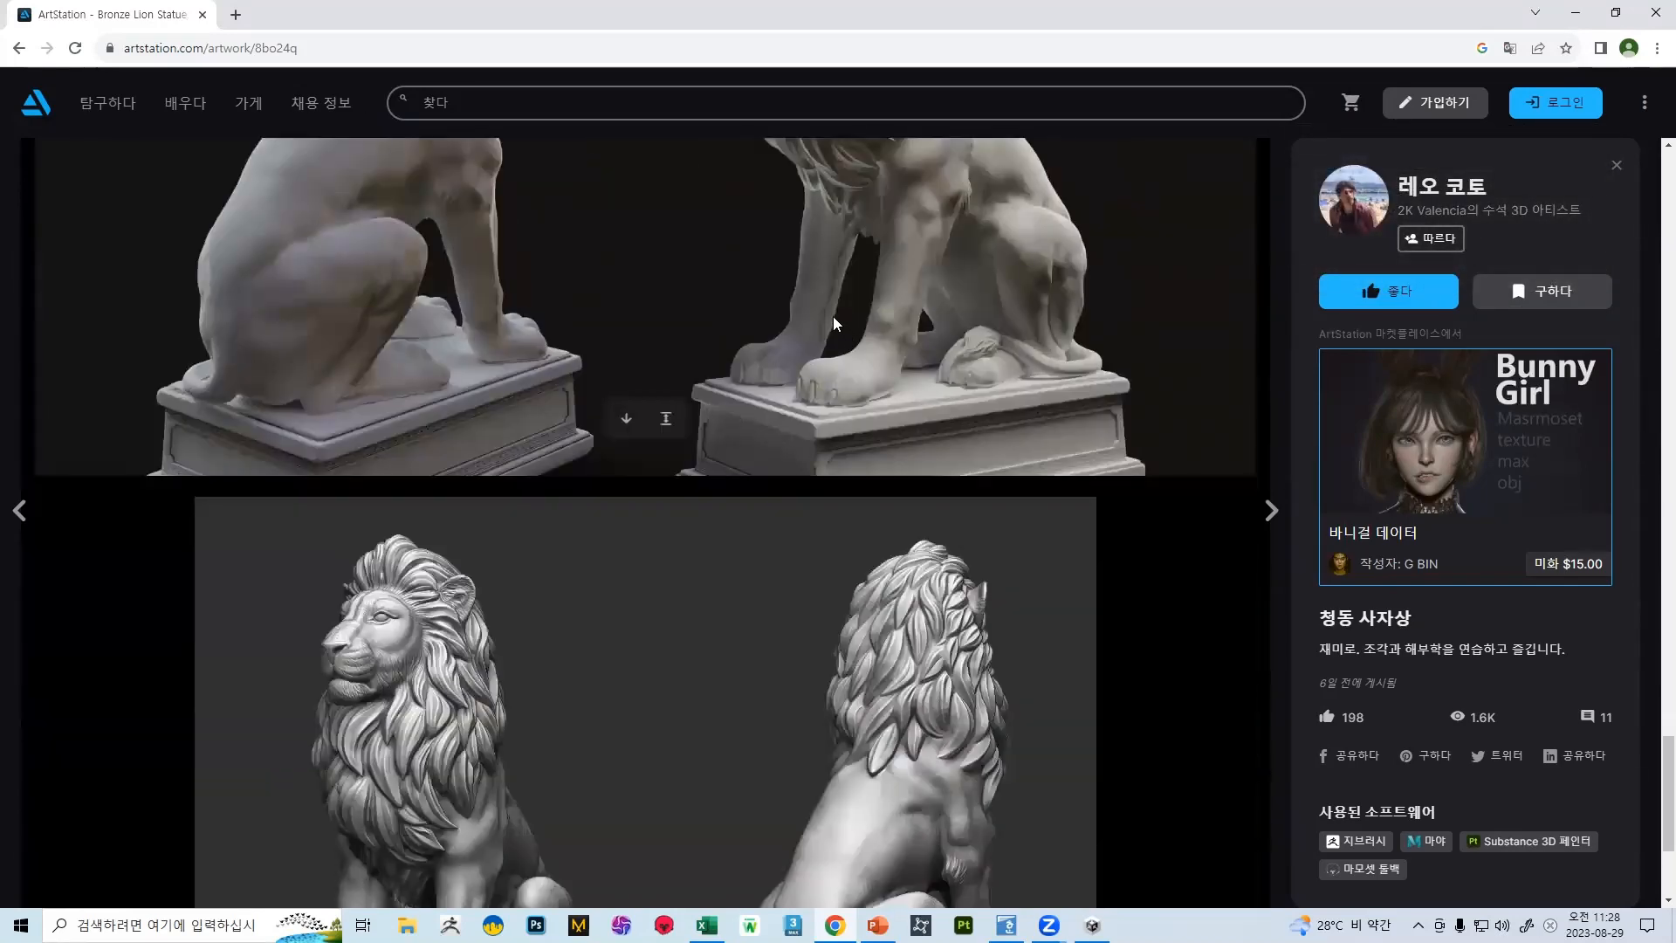
{"action": "scroll", "coordinate": [833, 316], "scroll_direction": "down", "scroll_amount": 3}
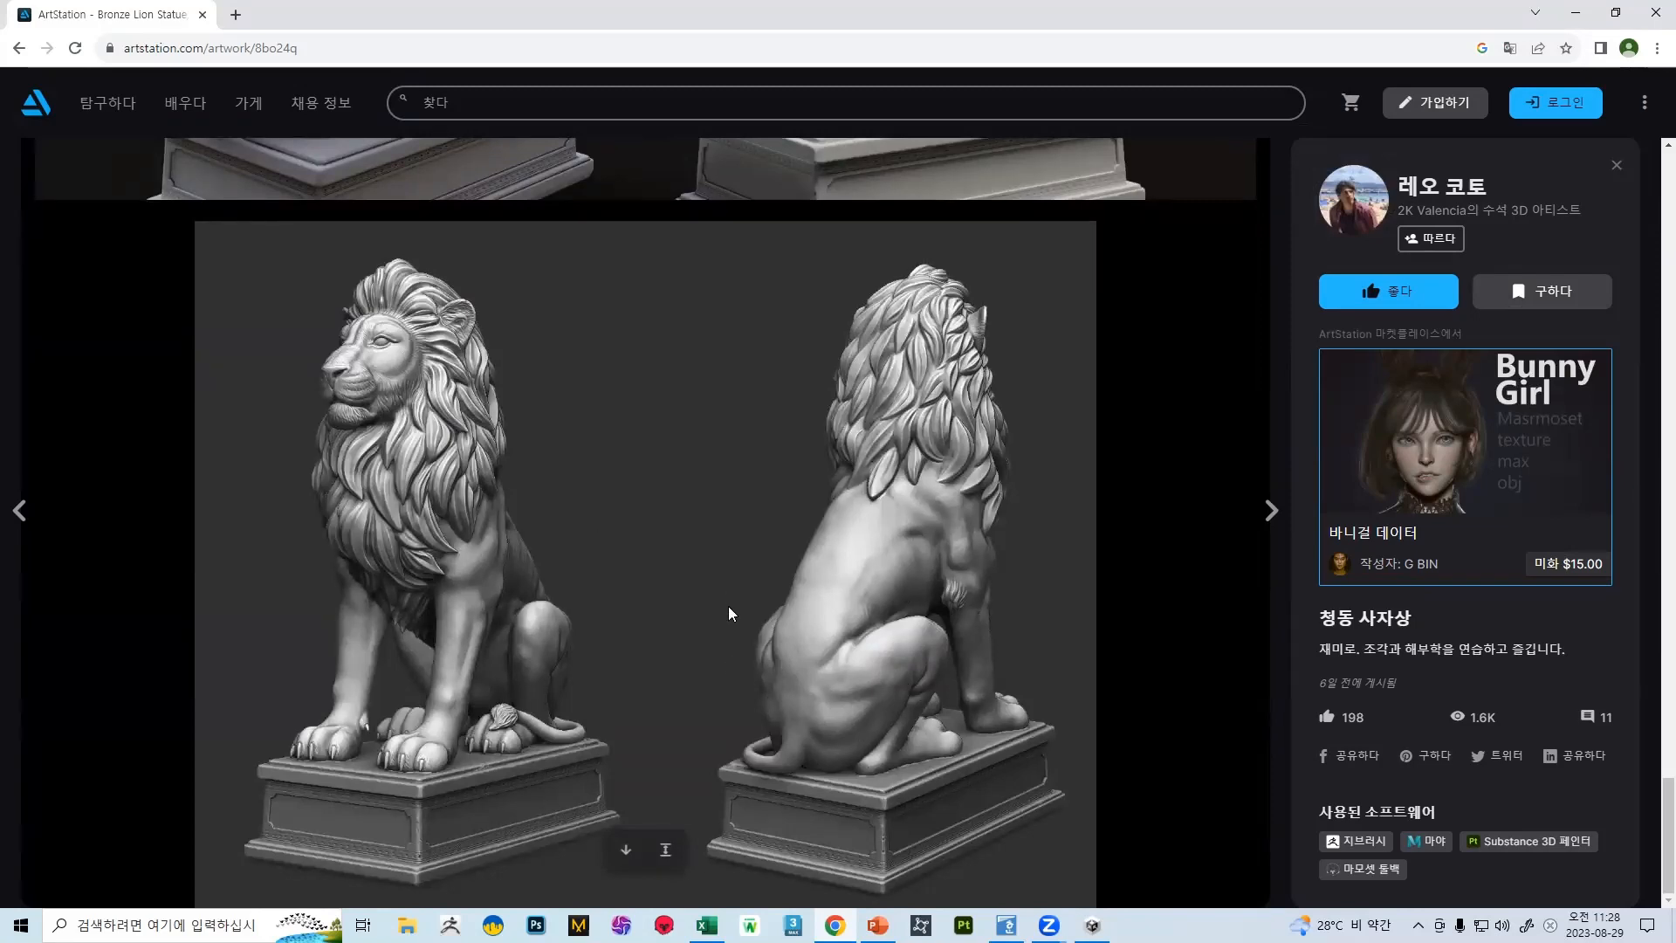
{"action": "scroll", "coordinate": [606, 474], "scroll_direction": "up", "scroll_amount": 10}
{"action": "scroll", "coordinate": [389, 314], "scroll_direction": "down", "scroll_amount": 7}
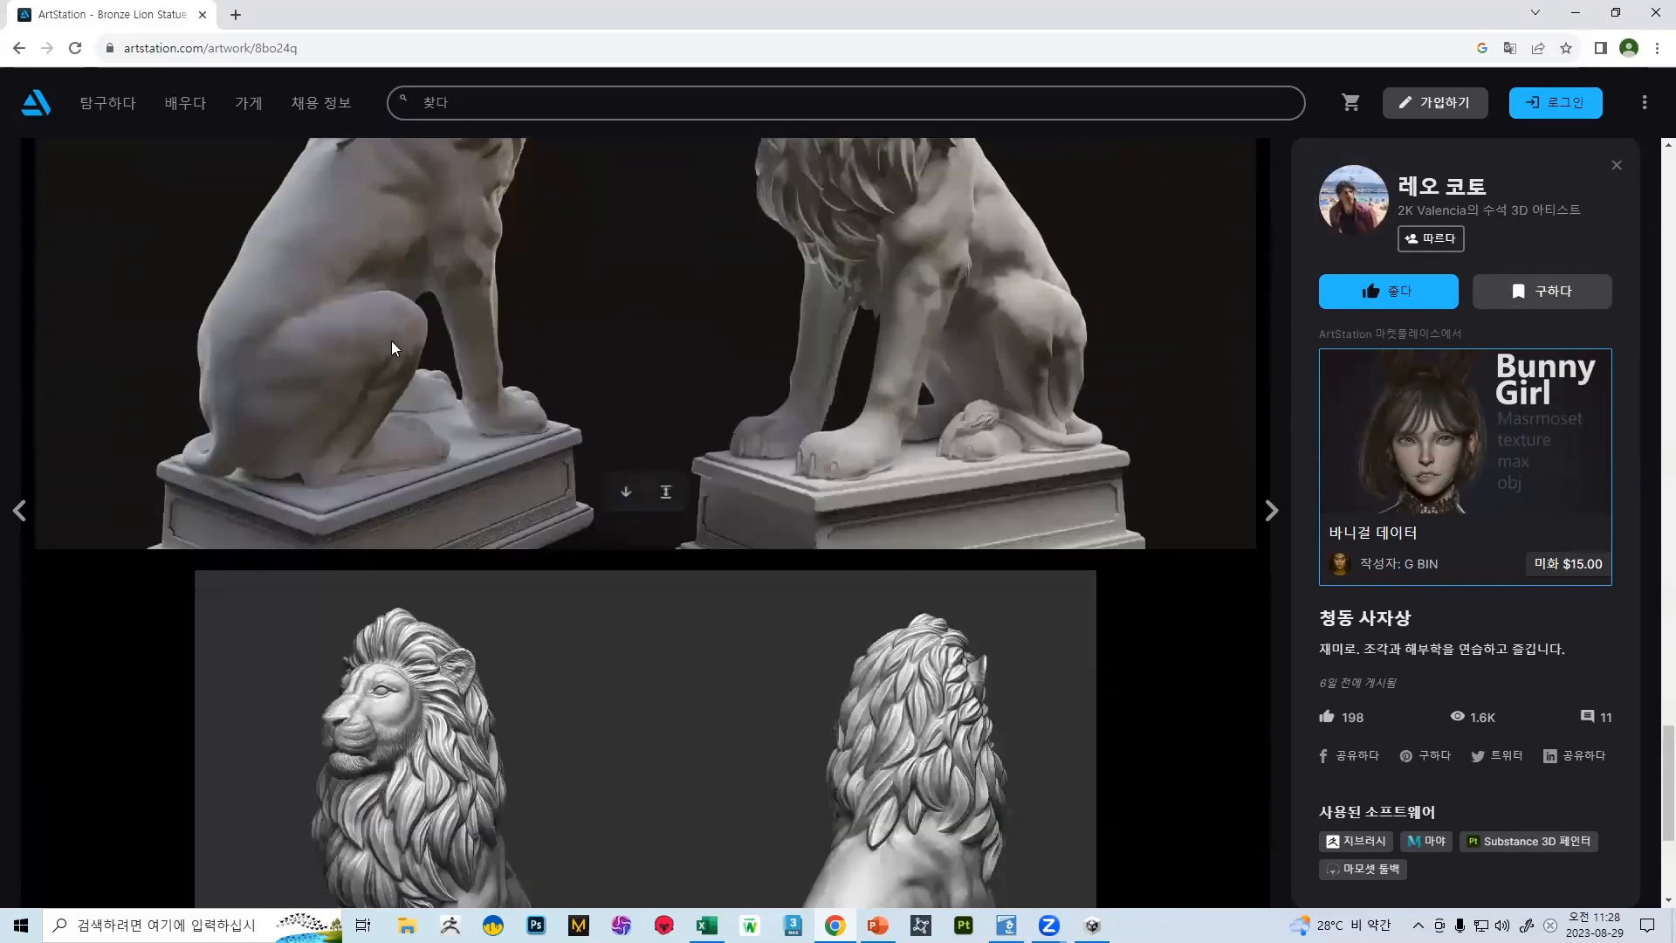
{"action": "left_click", "coordinate": [17, 50]}
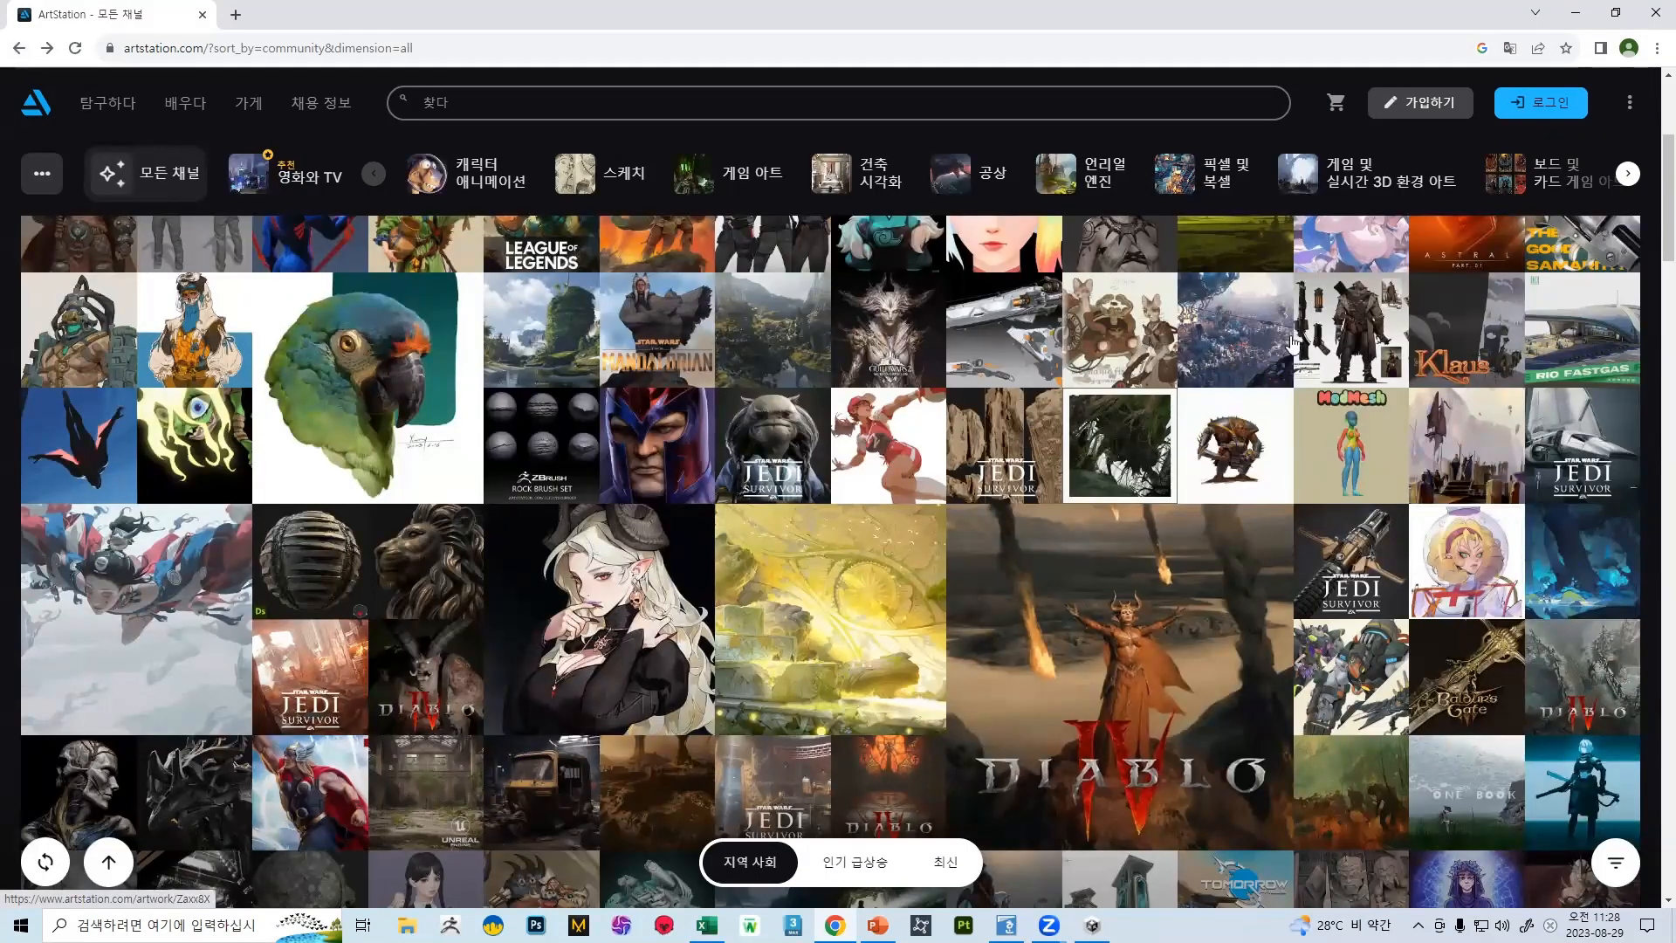
Open the Hemispheres Project anatomical bust from further down the gallery, look through its images and return to the gallery
{"action": "scroll", "coordinate": [697, 496], "scroll_direction": "down", "scroll_amount": 6}
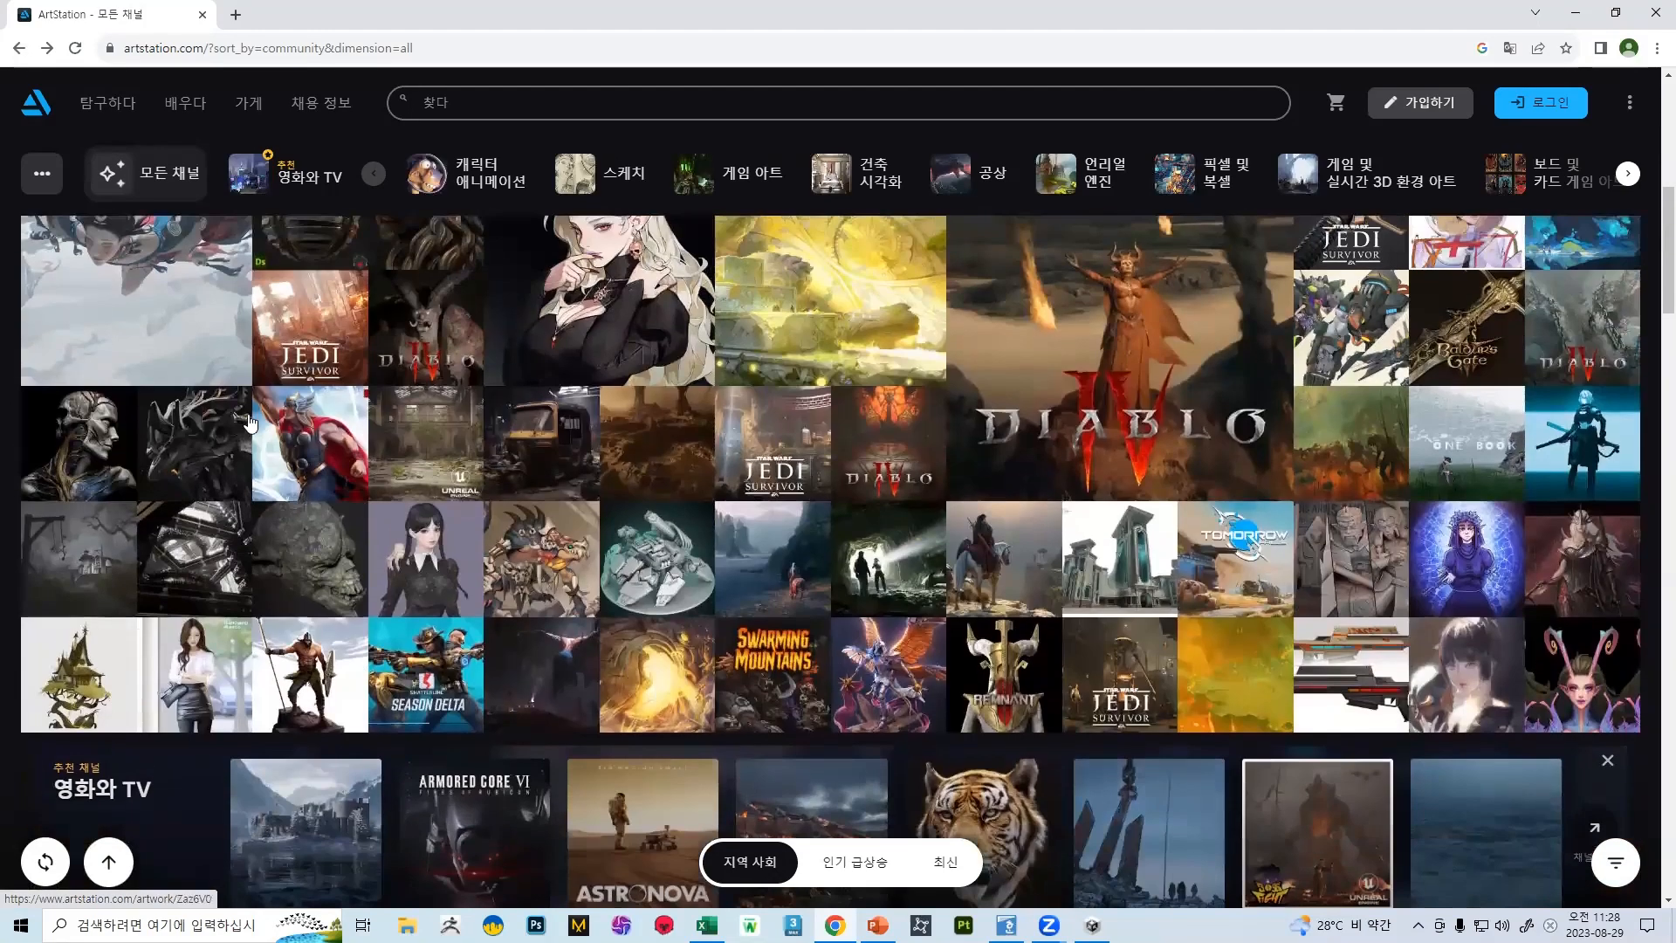
{"action": "left_click", "coordinate": [68, 439]}
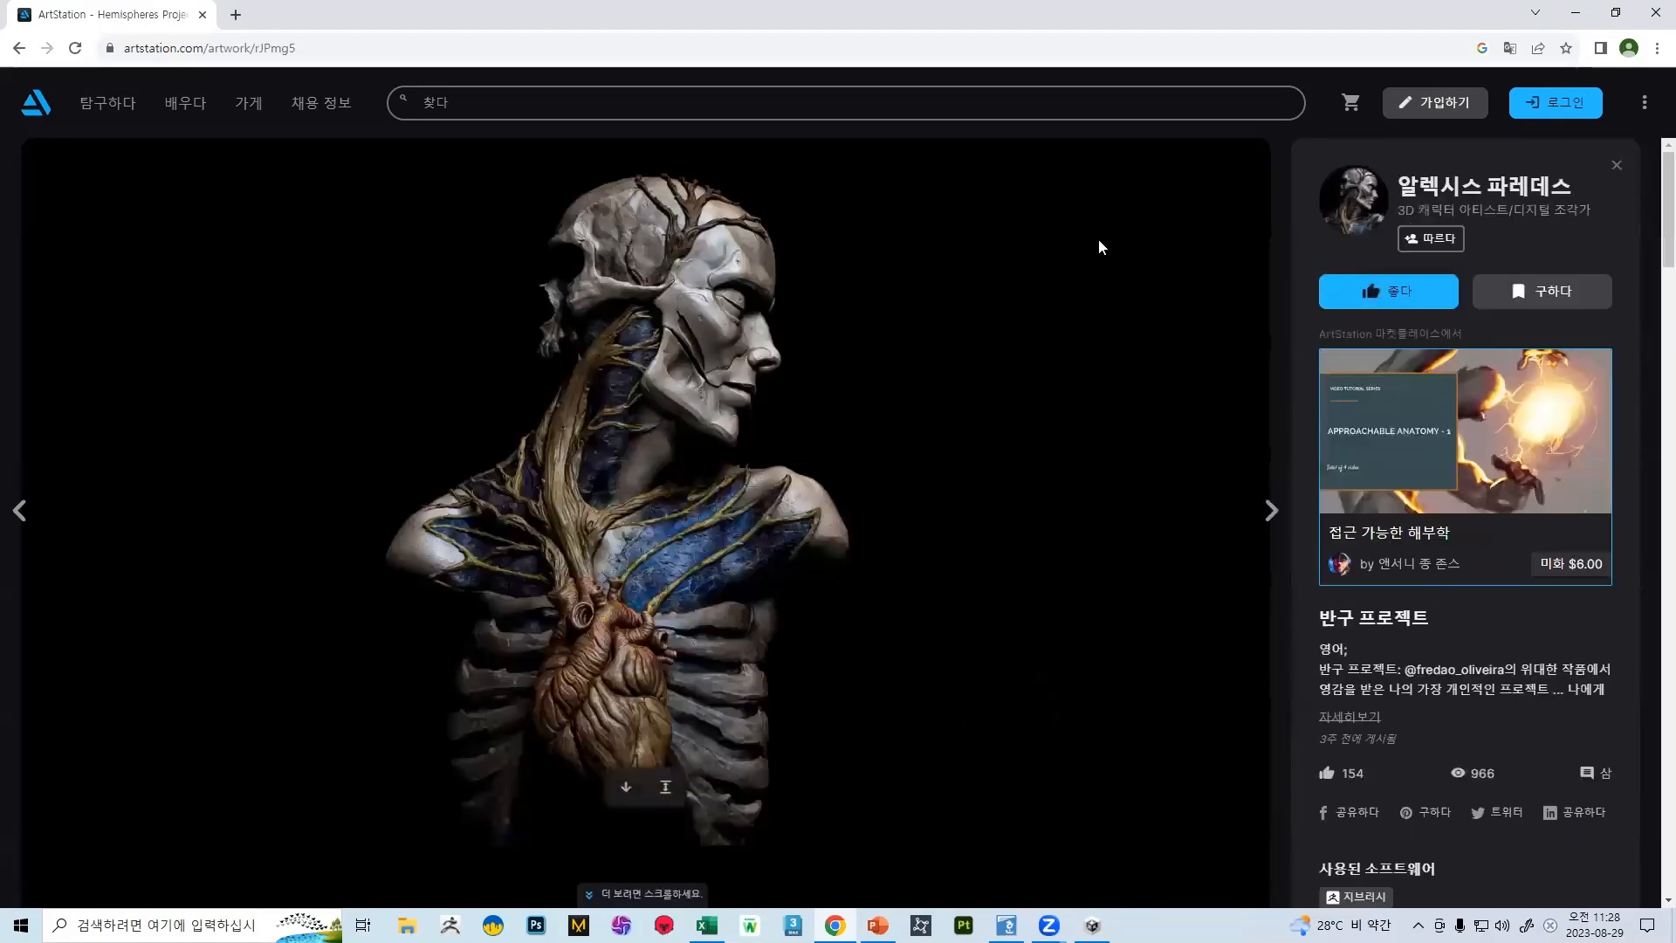
{"action": "scroll", "coordinate": [864, 384], "scroll_direction": "down", "scroll_amount": 4}
{"action": "scroll", "coordinate": [834, 399], "scroll_direction": "down", "scroll_amount": 20}
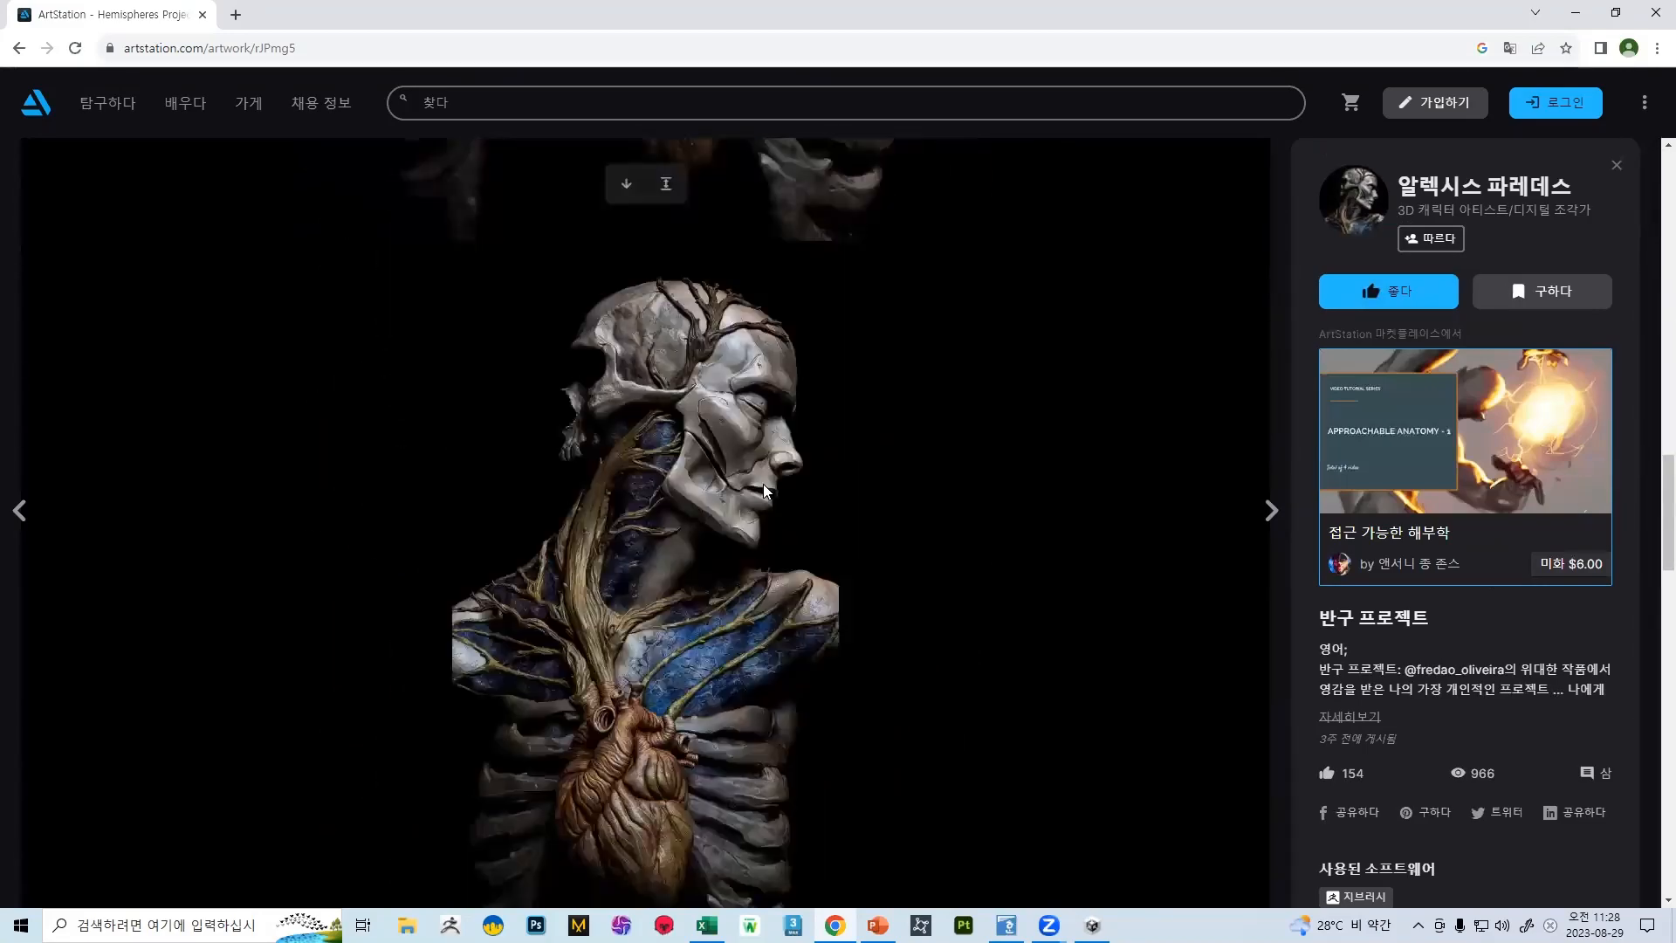
{"action": "scroll", "coordinate": [683, 419], "scroll_direction": "down", "scroll_amount": 2}
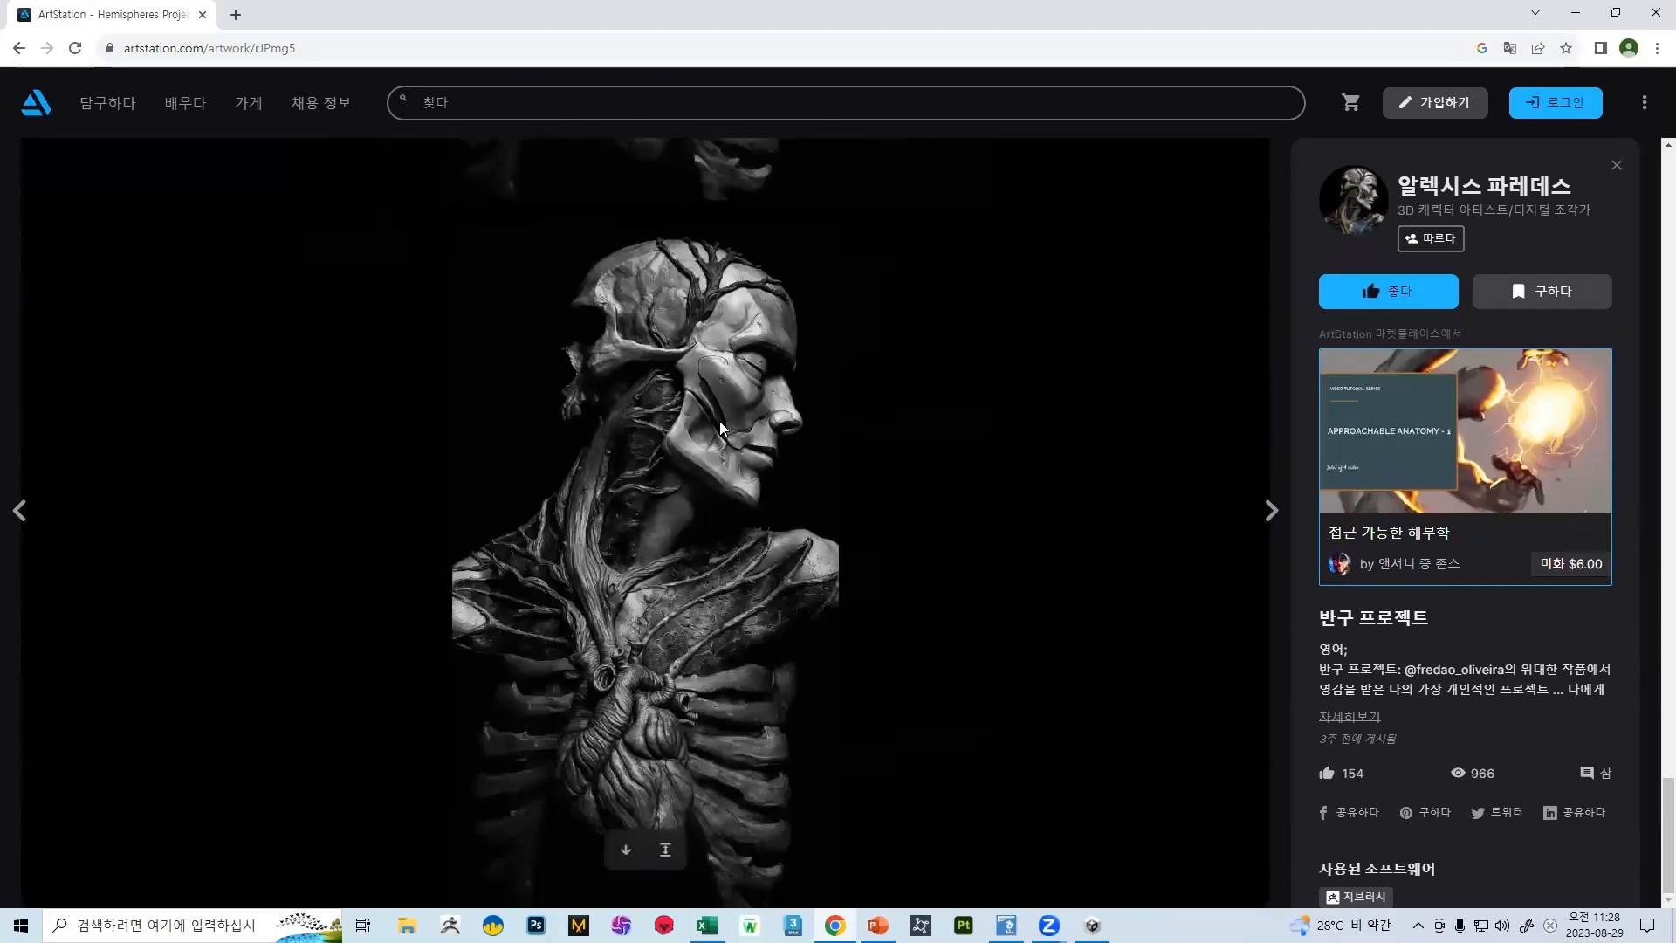
{"action": "left_click", "coordinate": [13, 49]}
Browse the gallery, view the WitchBlade_f character artwork near the top and return to the gallery
{"action": "scroll", "coordinate": [1263, 422], "scroll_direction": "down", "scroll_amount": 6}
{"action": "scroll", "coordinate": [1026, 452], "scroll_direction": "down", "scroll_amount": 5}
{"action": "scroll", "coordinate": [849, 473], "scroll_direction": "up", "scroll_amount": 15}
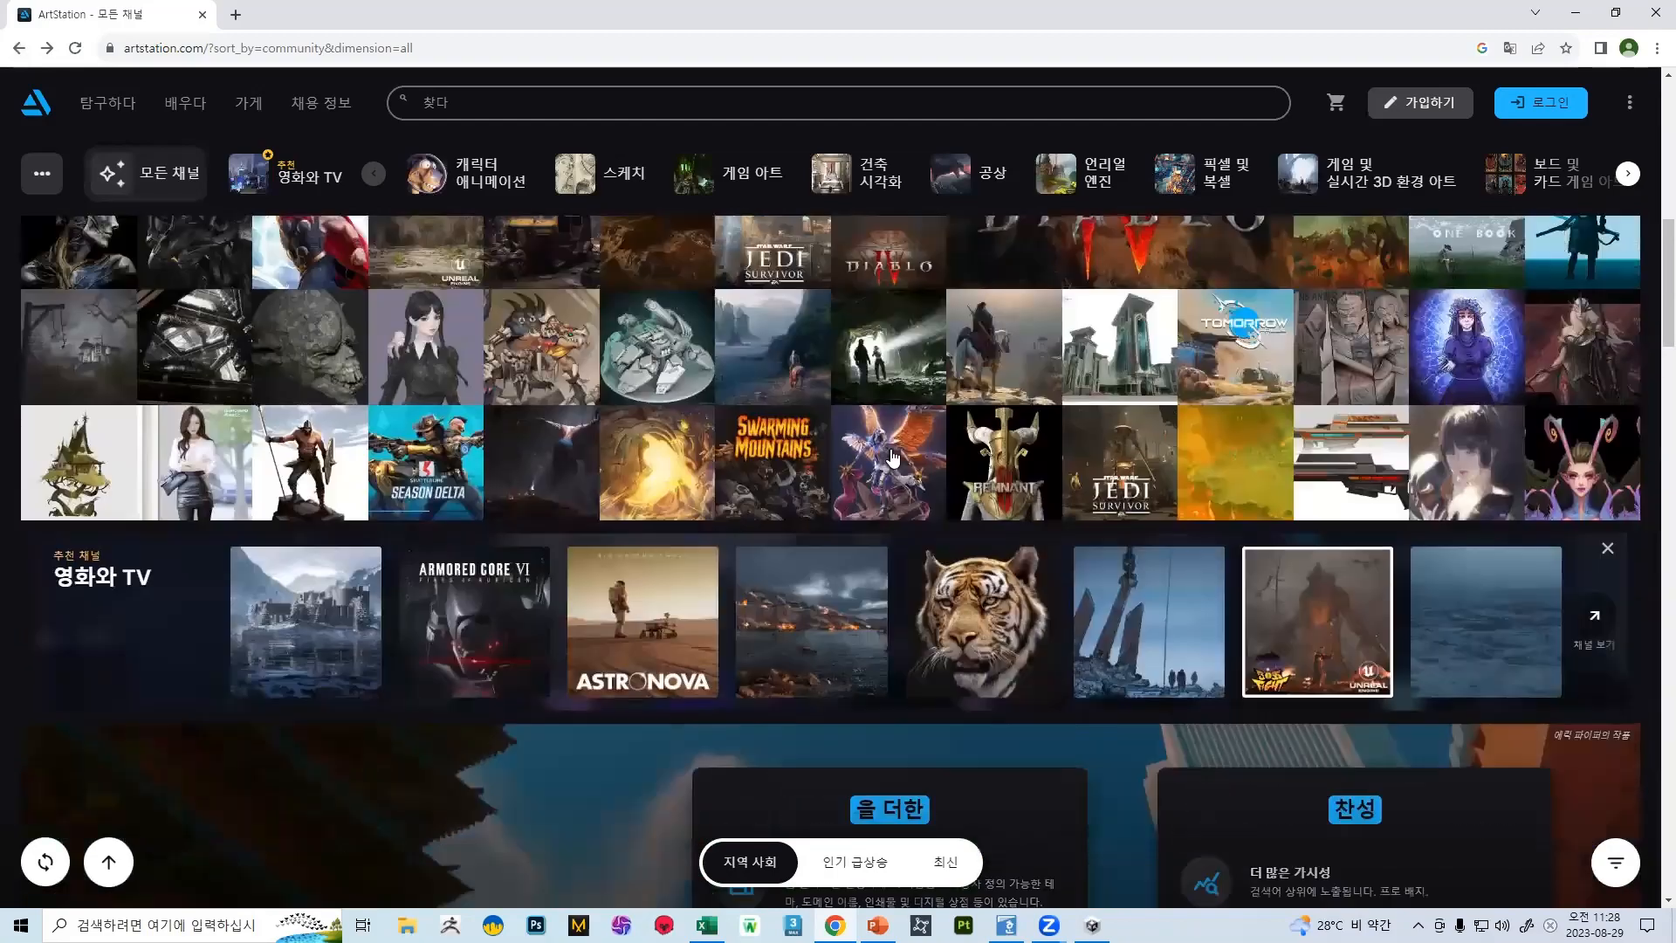
{"action": "scroll", "coordinate": [846, 473], "scroll_direction": "down", "scroll_amount": 3}
{"action": "scroll", "coordinate": [783, 508], "scroll_direction": "up", "scroll_amount": 1}
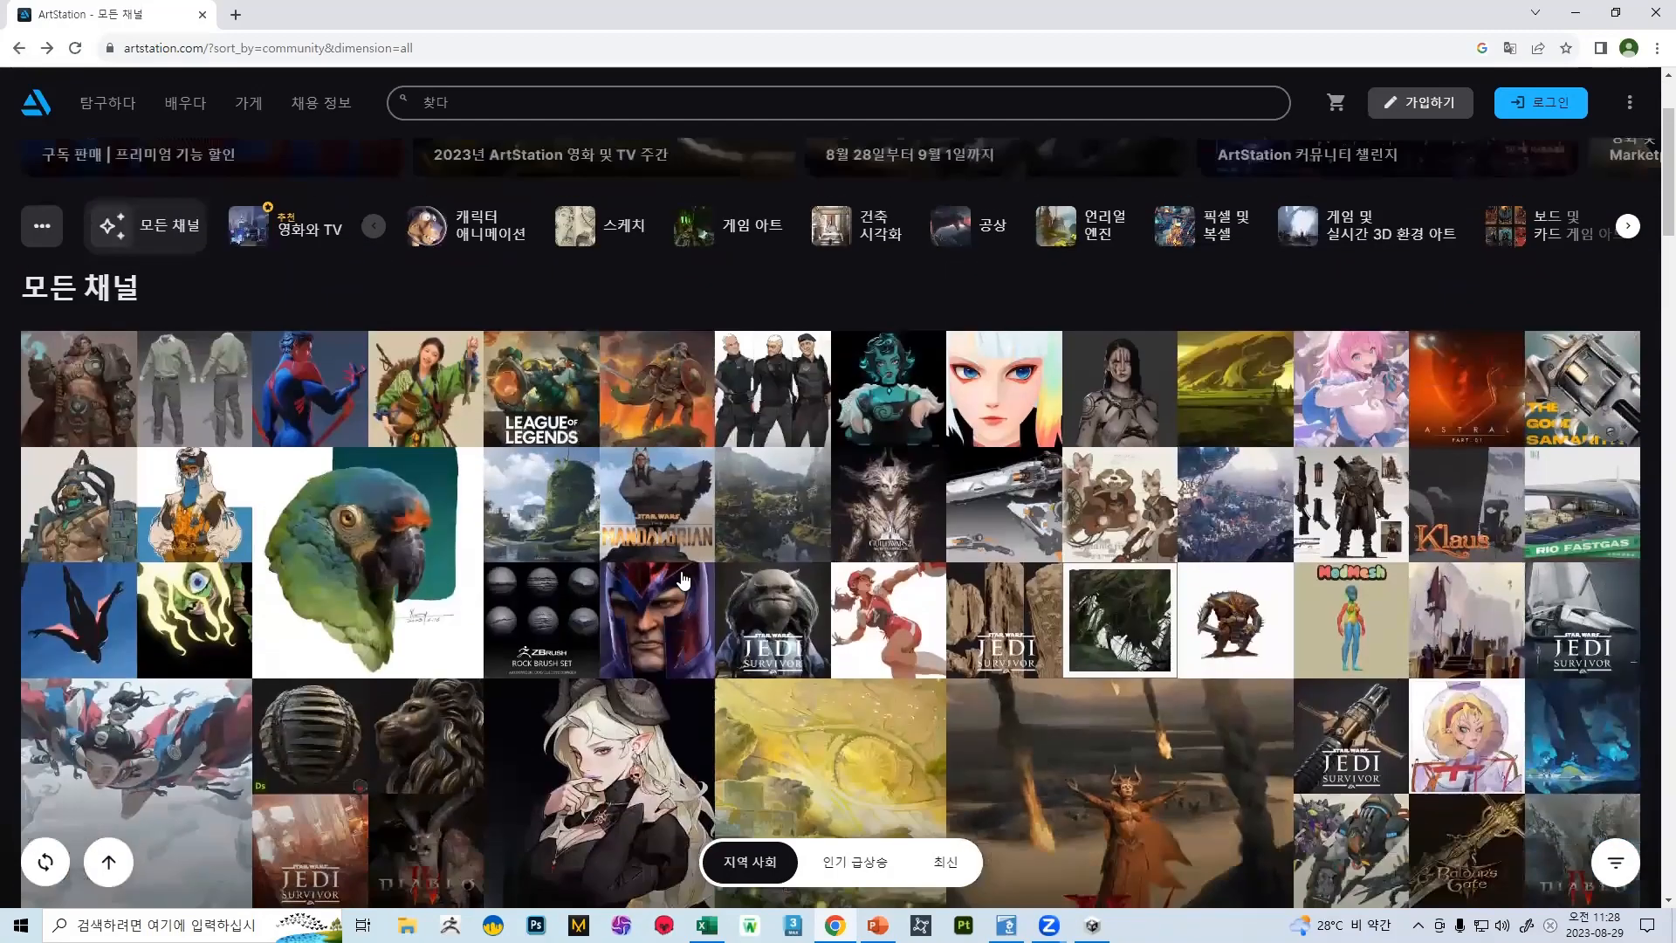
{"action": "left_click", "coordinate": [1127, 389]}
{"action": "scroll", "coordinate": [850, 380], "scroll_direction": "down", "scroll_amount": 8}
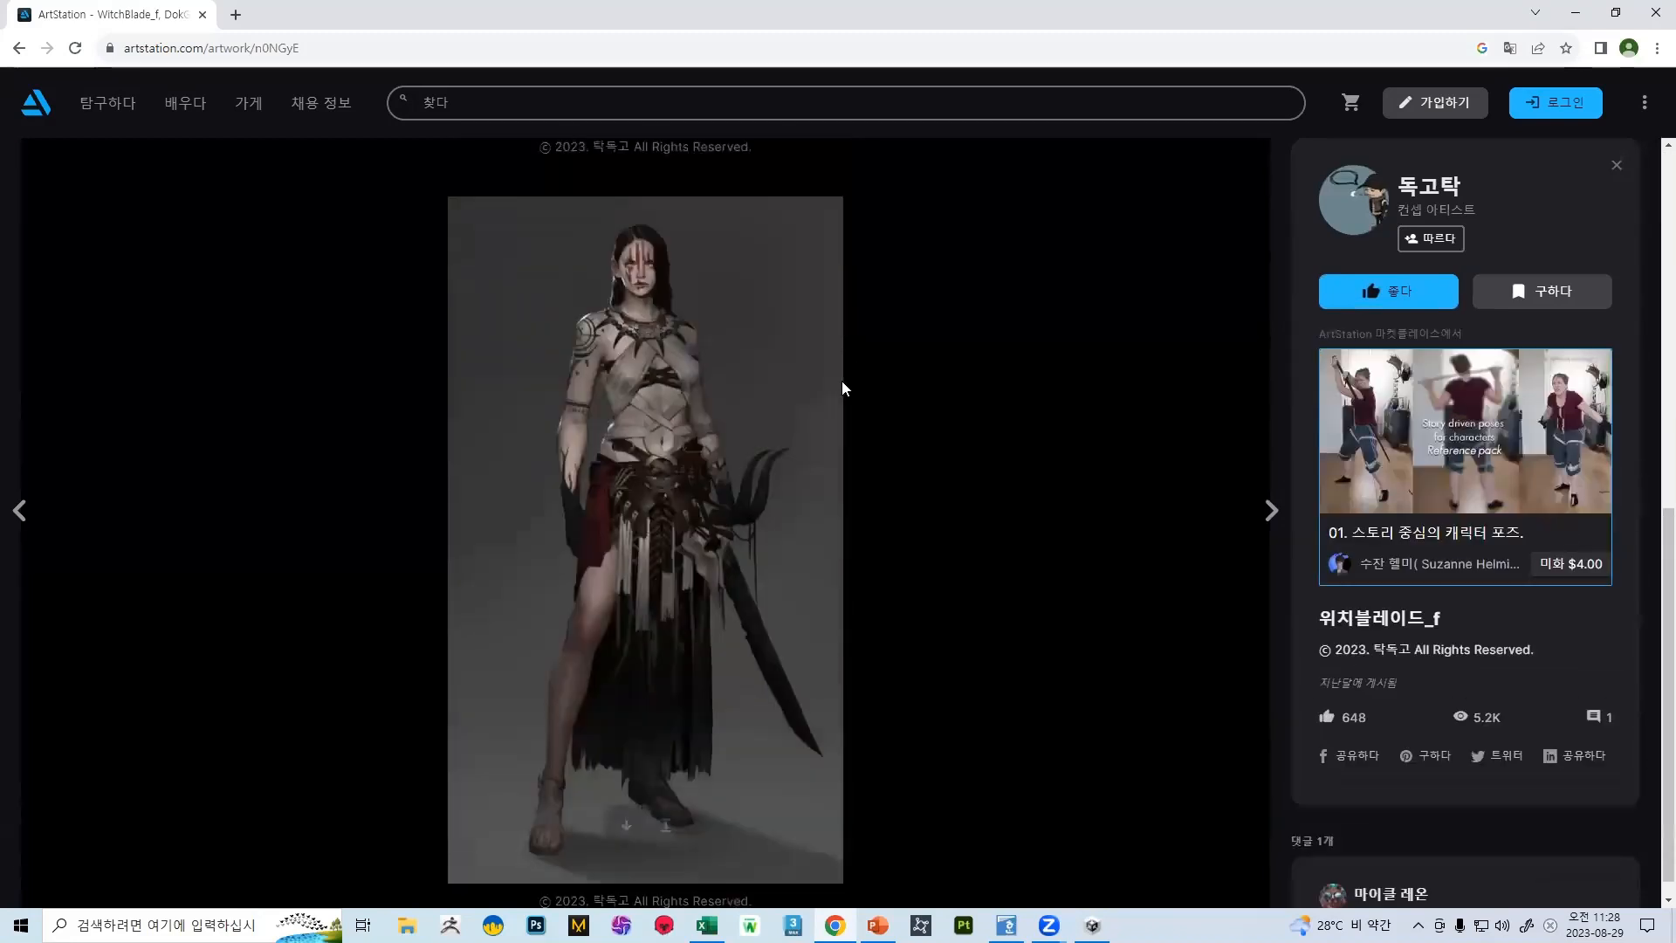
{"action": "left_click", "coordinate": [20, 48]}
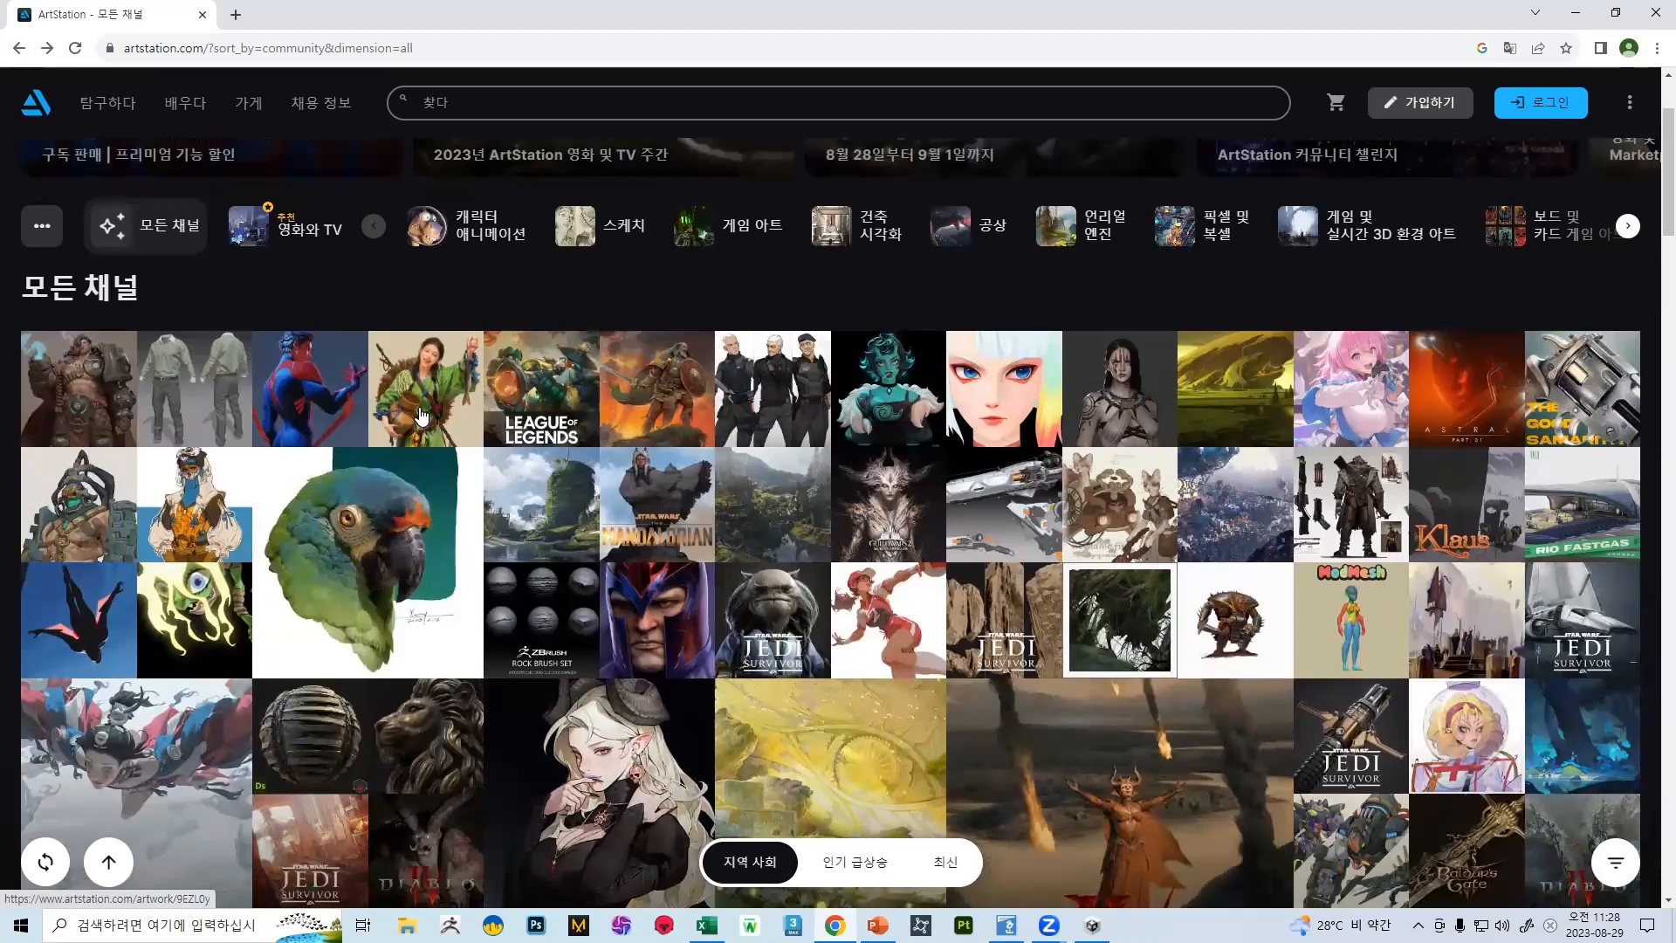
Open the "Artstation Challenge - Medieval: Back and Forth" character artwork near the gallery's start and view its presentation shots
{"action": "left_click", "coordinate": [108, 389]}
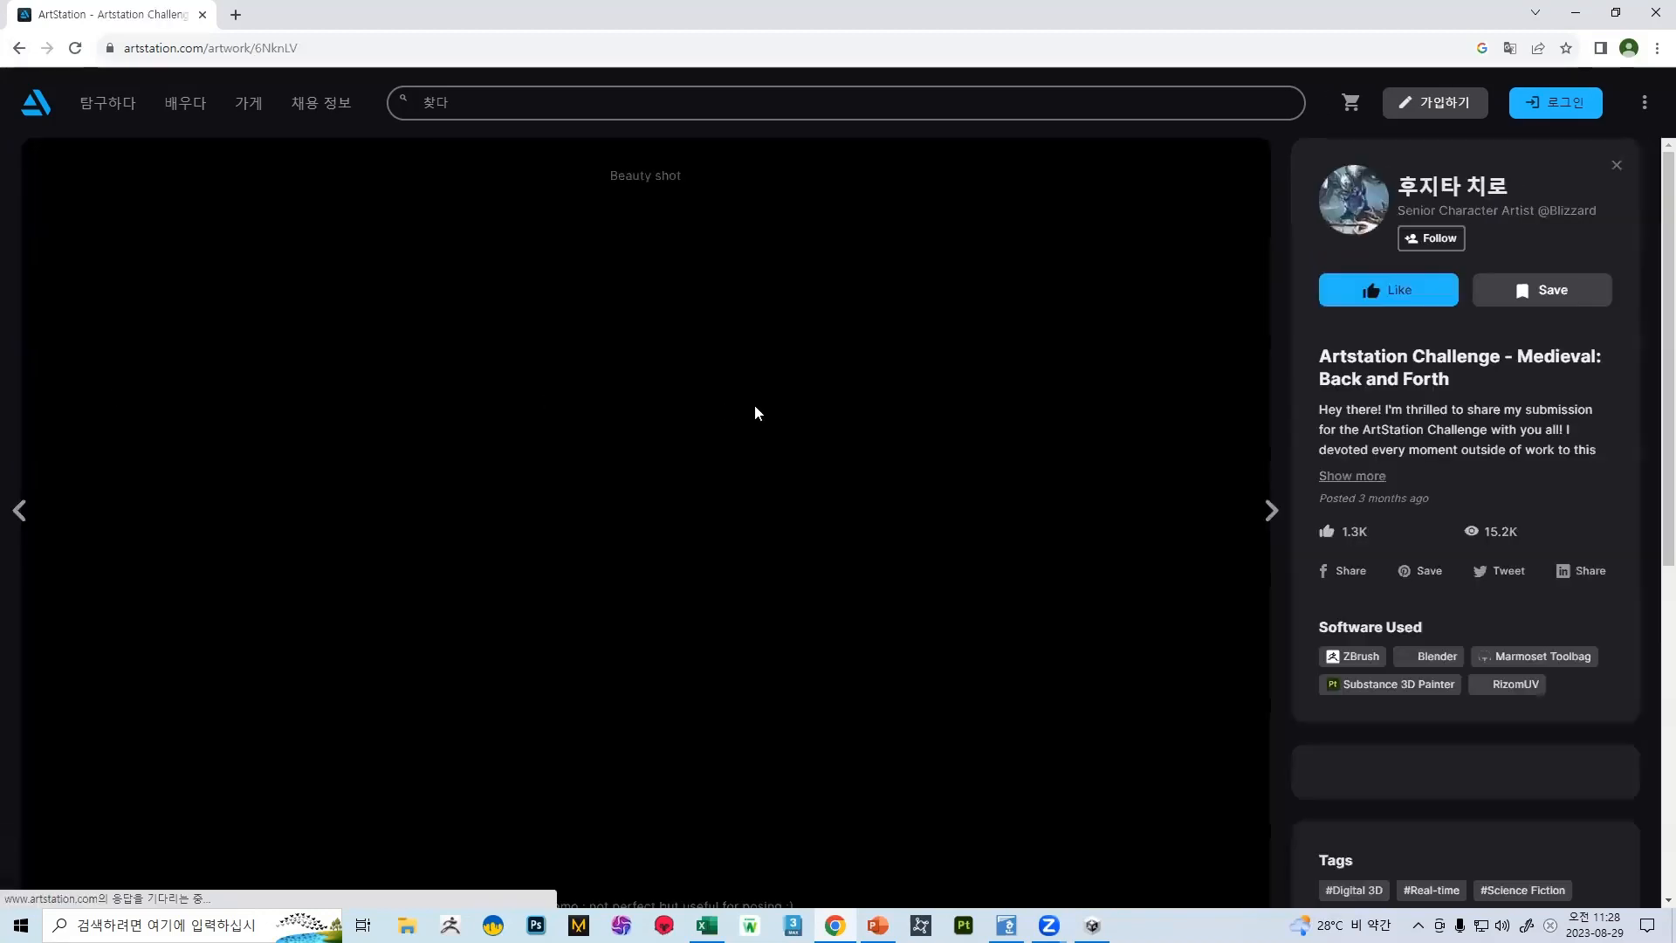
{"action": "scroll", "coordinate": [712, 352], "scroll_direction": "down", "scroll_amount": 10}
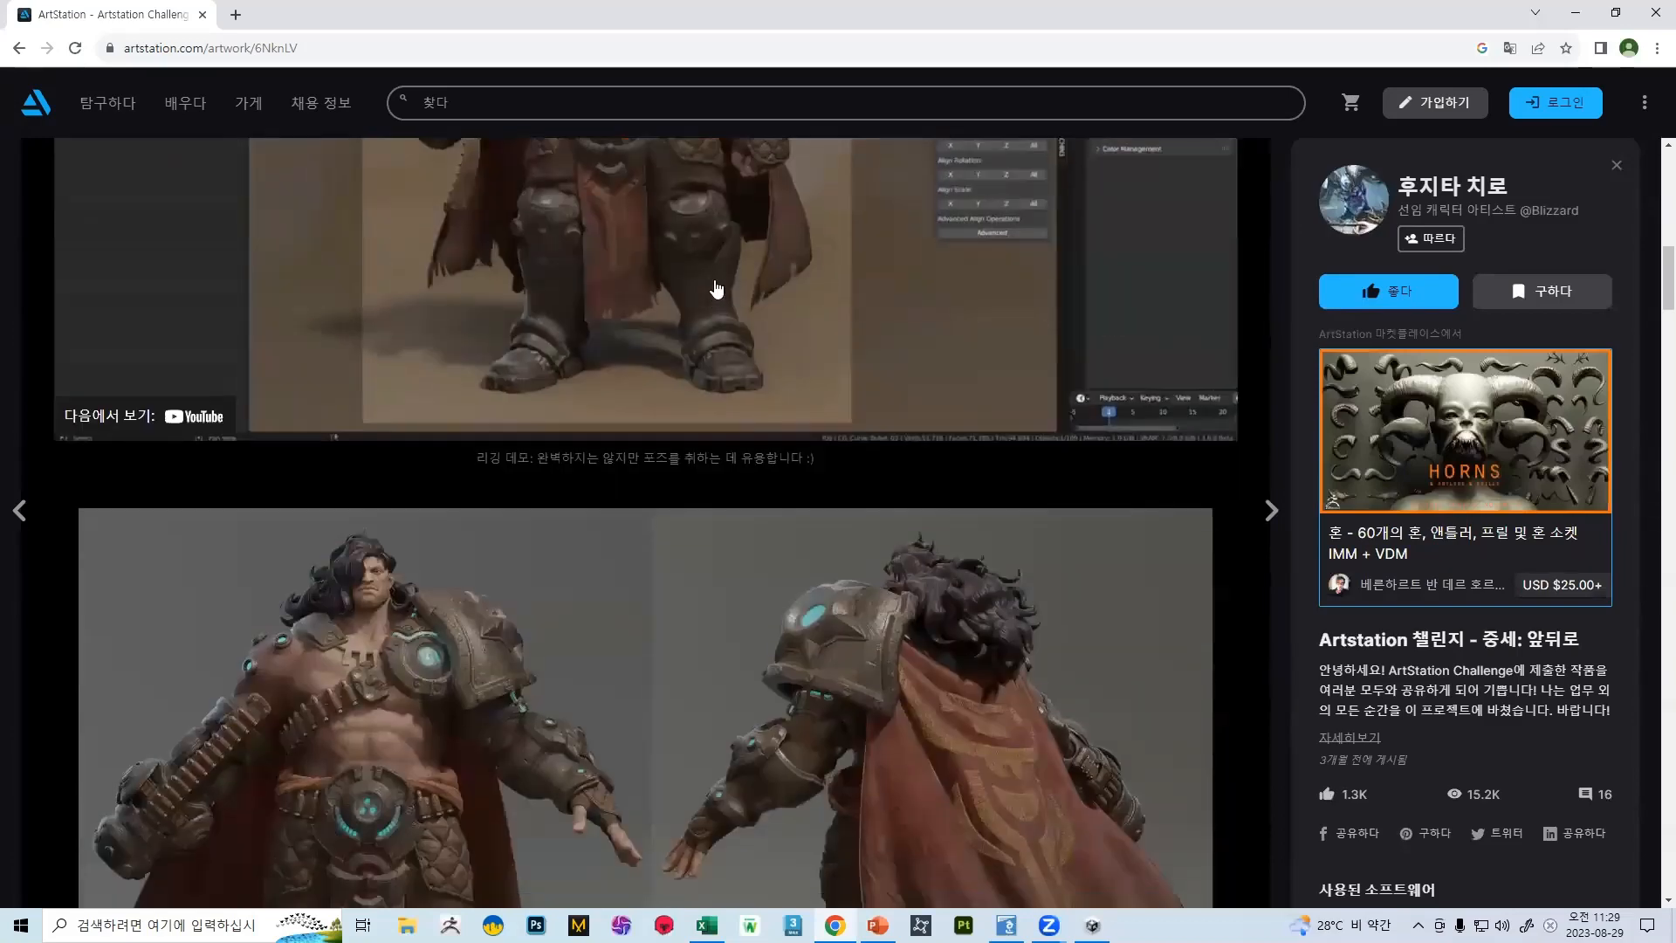
{"action": "scroll", "coordinate": [725, 265], "scroll_direction": "down", "scroll_amount": 6}
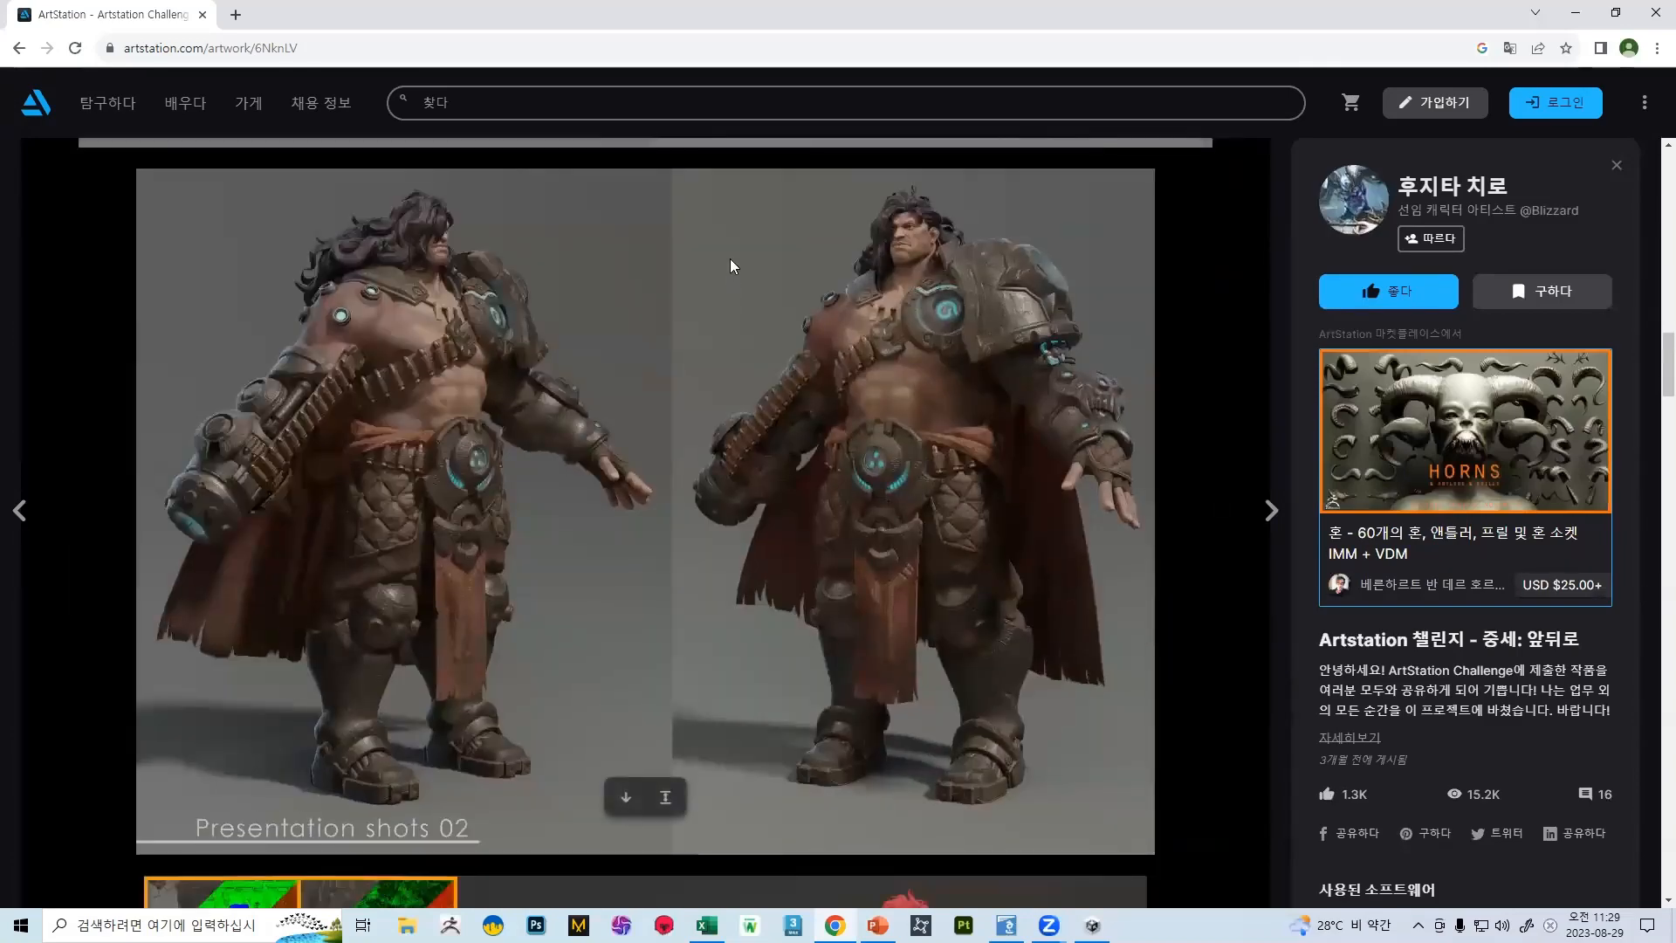
Examine the character's texture set breakdown, comparing the colour-coded model with the texture maps and resolution groups
{"action": "scroll", "coordinate": [733, 262], "scroll_direction": "down", "scroll_amount": 6}
{"action": "scroll", "coordinate": [726, 269], "scroll_direction": "down", "scroll_amount": 6}
{"action": "scroll", "coordinate": [725, 271], "scroll_direction": "up", "scroll_amount": 5}
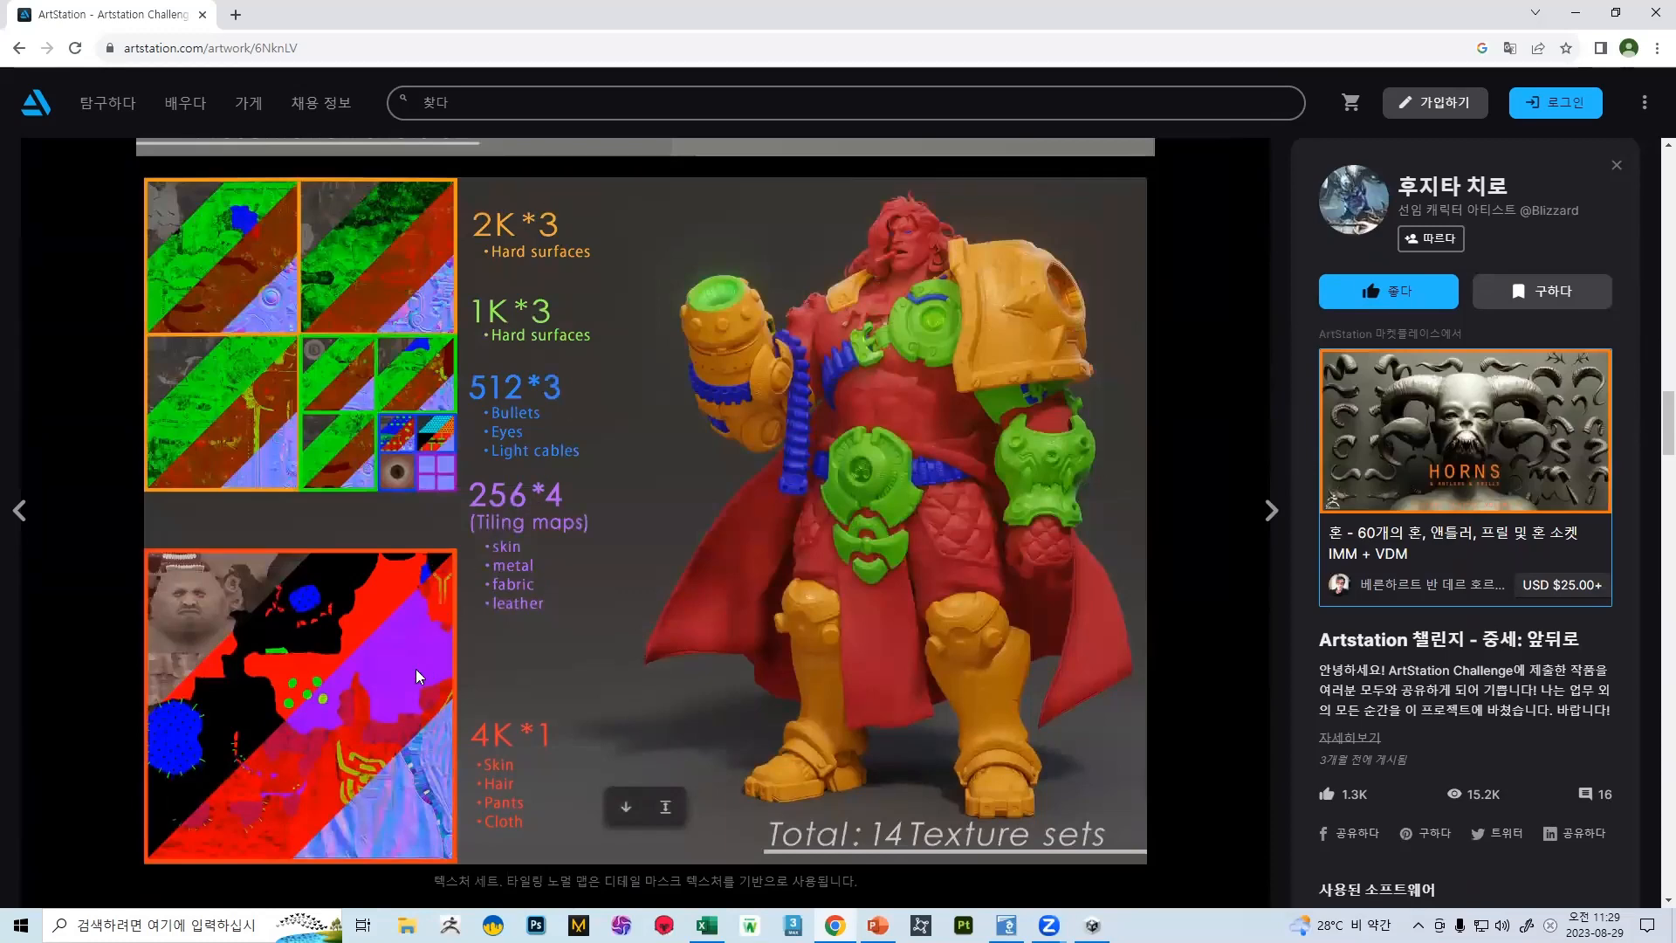
{"action": "scroll", "coordinate": [466, 496], "scroll_direction": "down", "scroll_amount": 3}
{"action": "scroll", "coordinate": [505, 494], "scroll_direction": "up", "scroll_amount": 4}
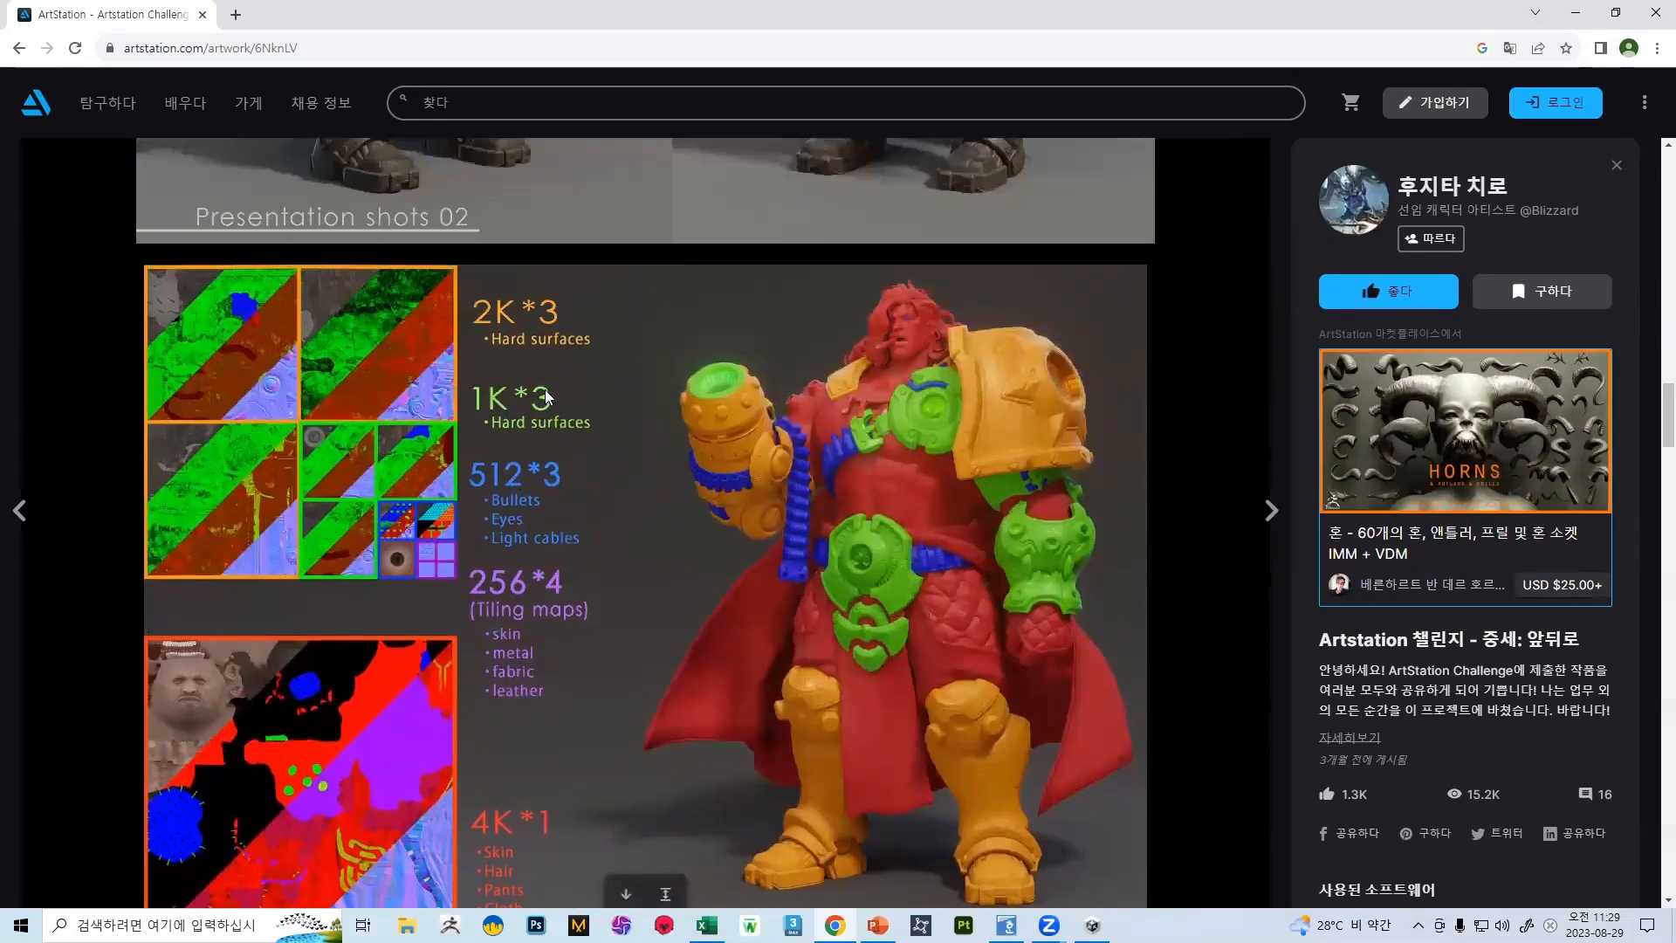
{"action": "scroll", "coordinate": [541, 325], "scroll_direction": "down", "scroll_amount": 2}
{"action": "scroll", "coordinate": [550, 344], "scroll_direction": "up", "scroll_amount": 2}
{"action": "scroll", "coordinate": [558, 349], "scroll_direction": "down", "scroll_amount": 2}
{"action": "scroll", "coordinate": [564, 344], "scroll_direction": "down", "scroll_amount": 3}
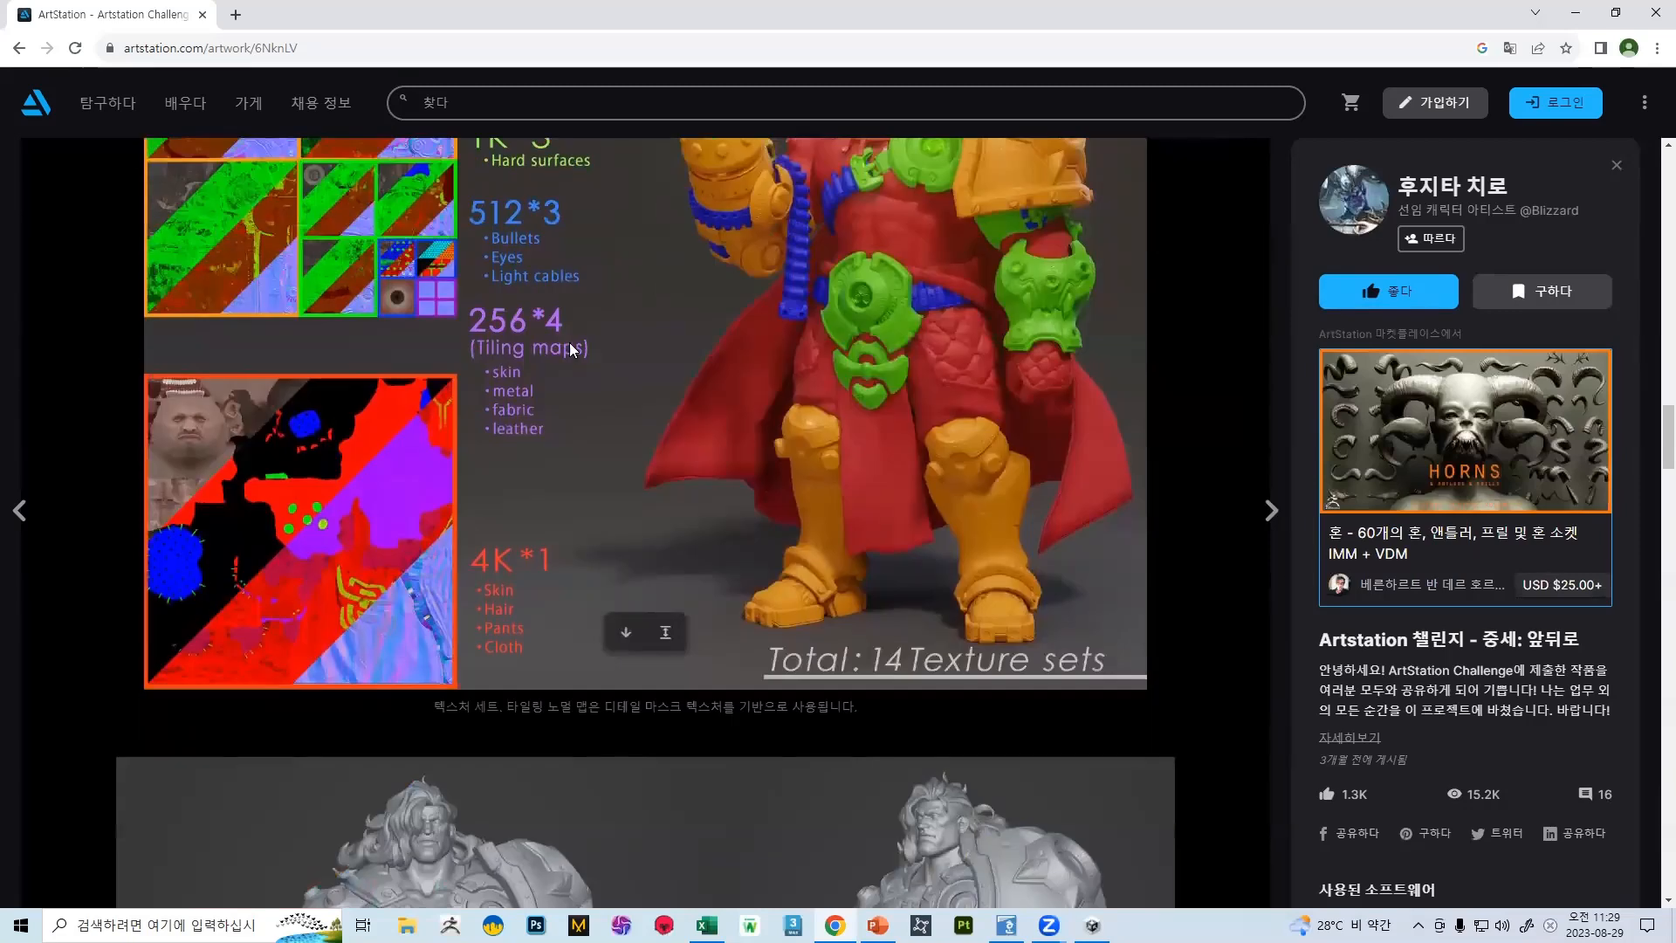
Examine the character's final sculpt renders and compare its wireframe images with the normal mode images
{"action": "scroll", "coordinate": [599, 333], "scroll_direction": "down", "scroll_amount": 5}
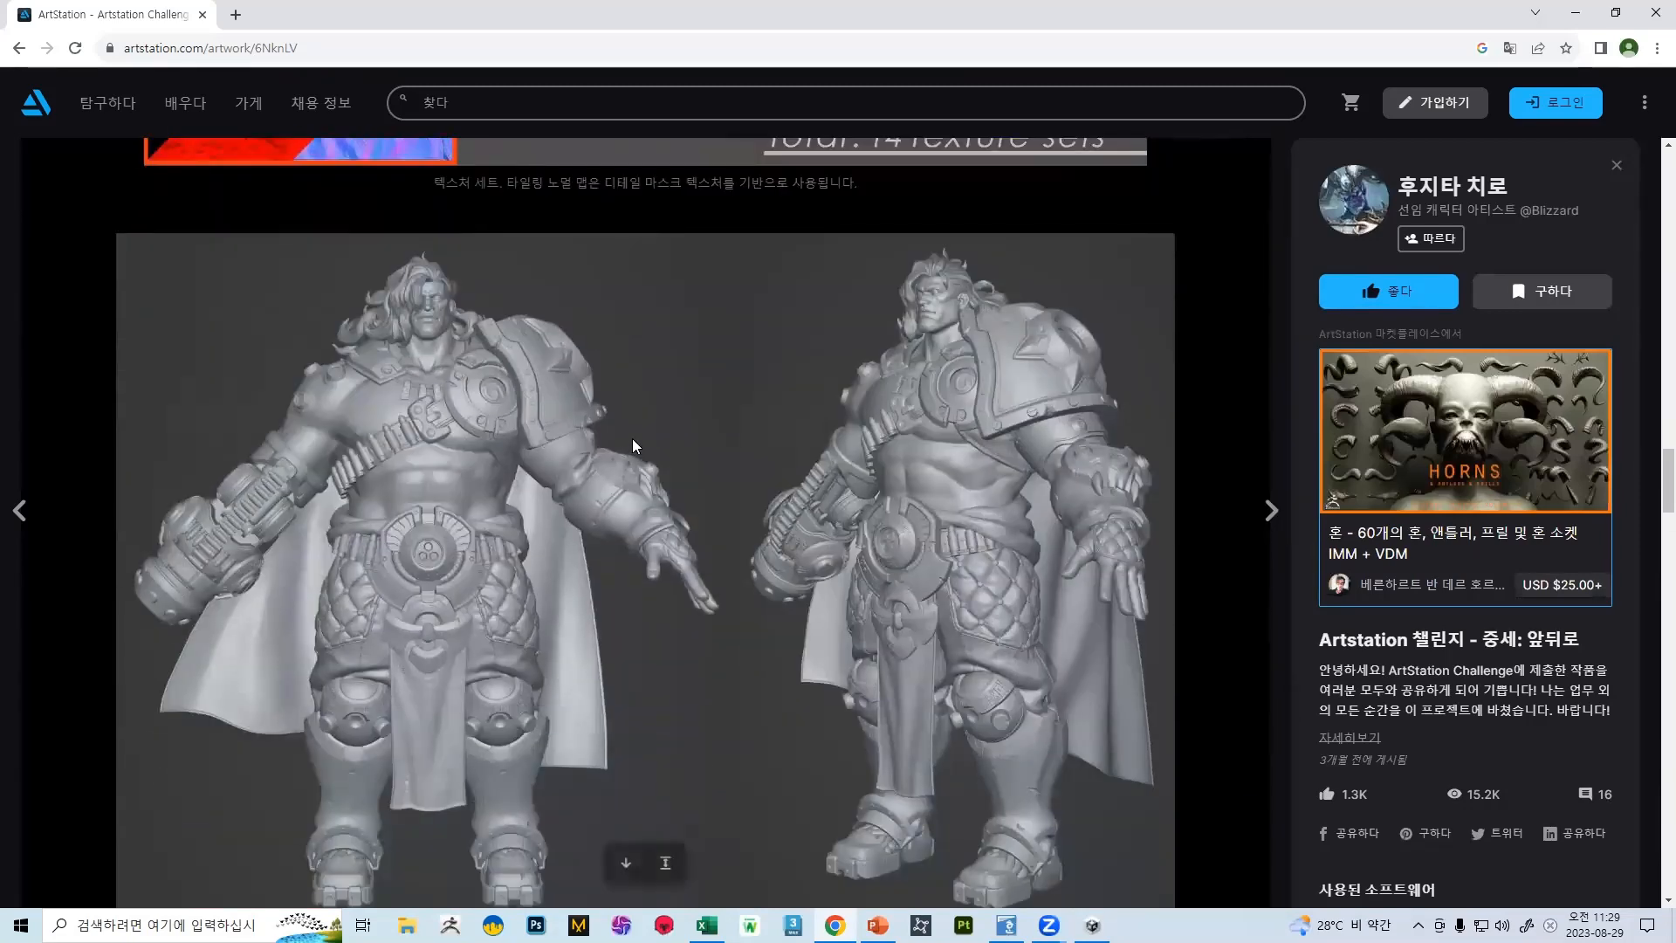
{"action": "scroll", "coordinate": [916, 388], "scroll_direction": "down", "scroll_amount": 10}
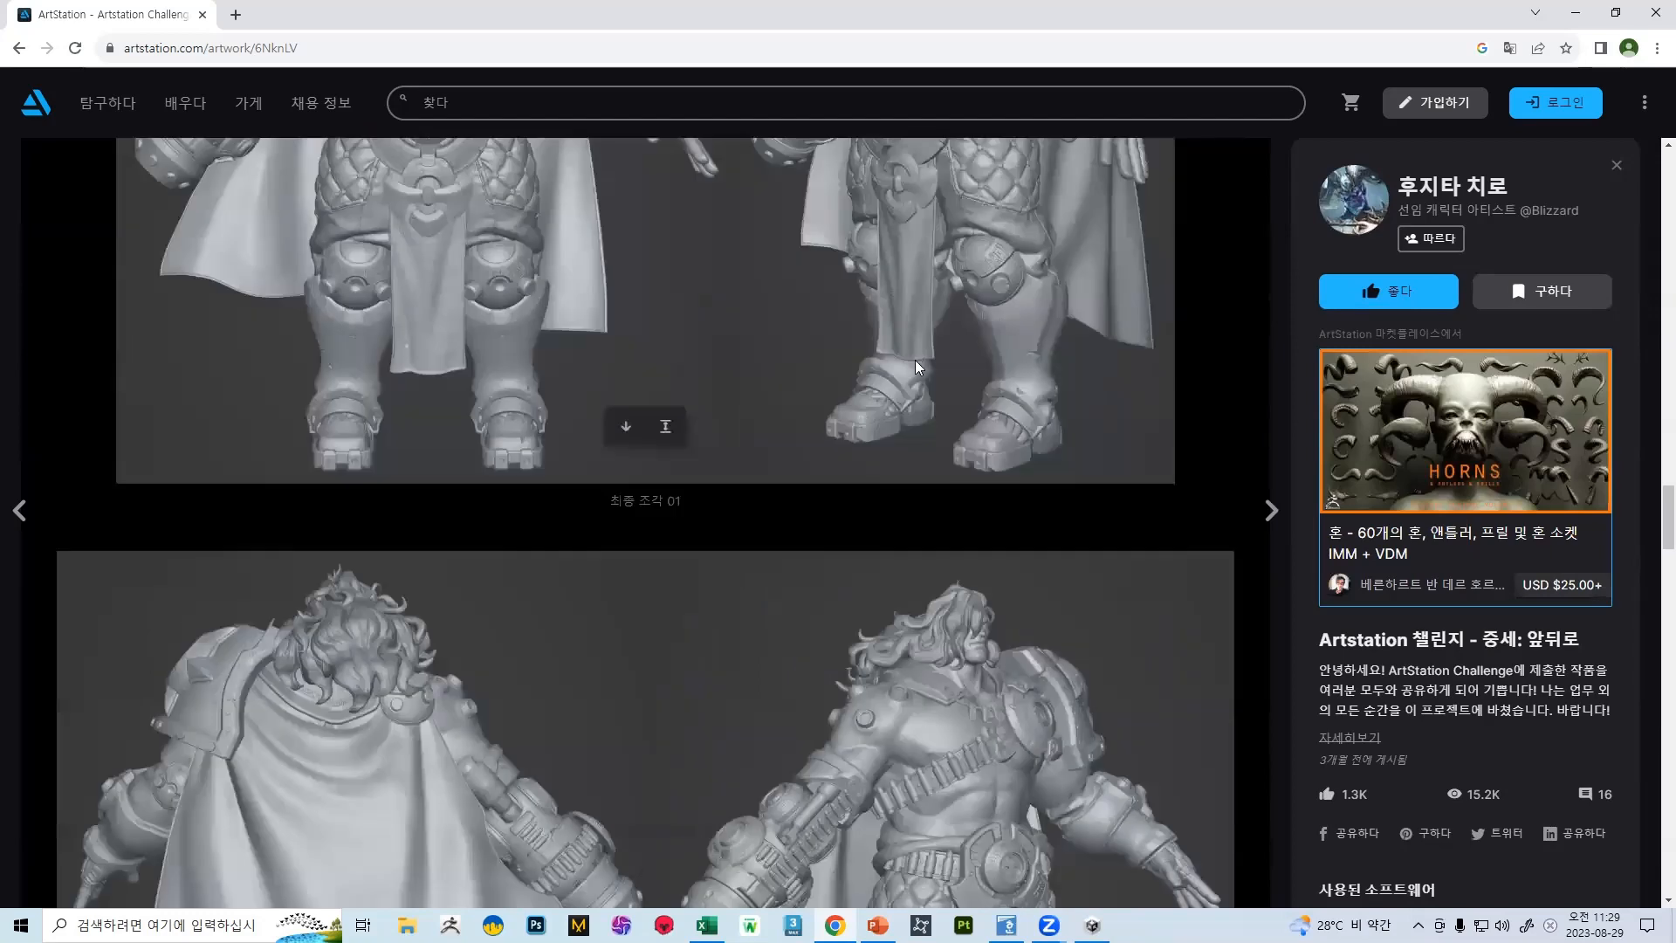
{"action": "scroll", "coordinate": [951, 291], "scroll_direction": "down", "scroll_amount": 15}
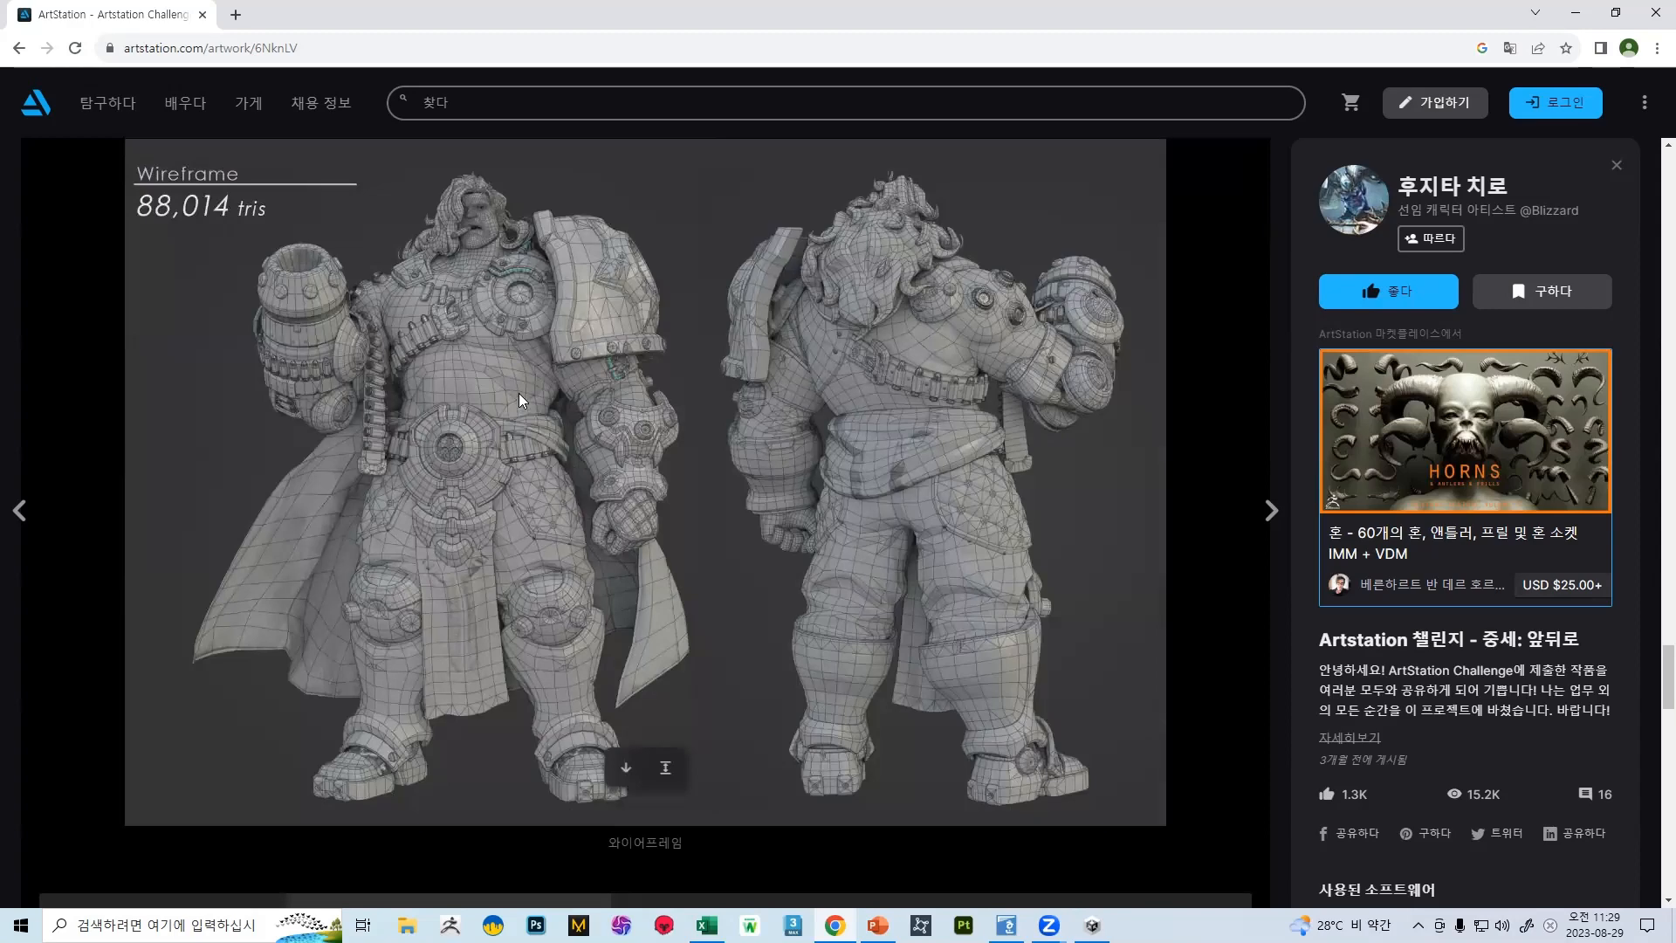
{"action": "scroll", "coordinate": [536, 394], "scroll_direction": "up", "scroll_amount": 1}
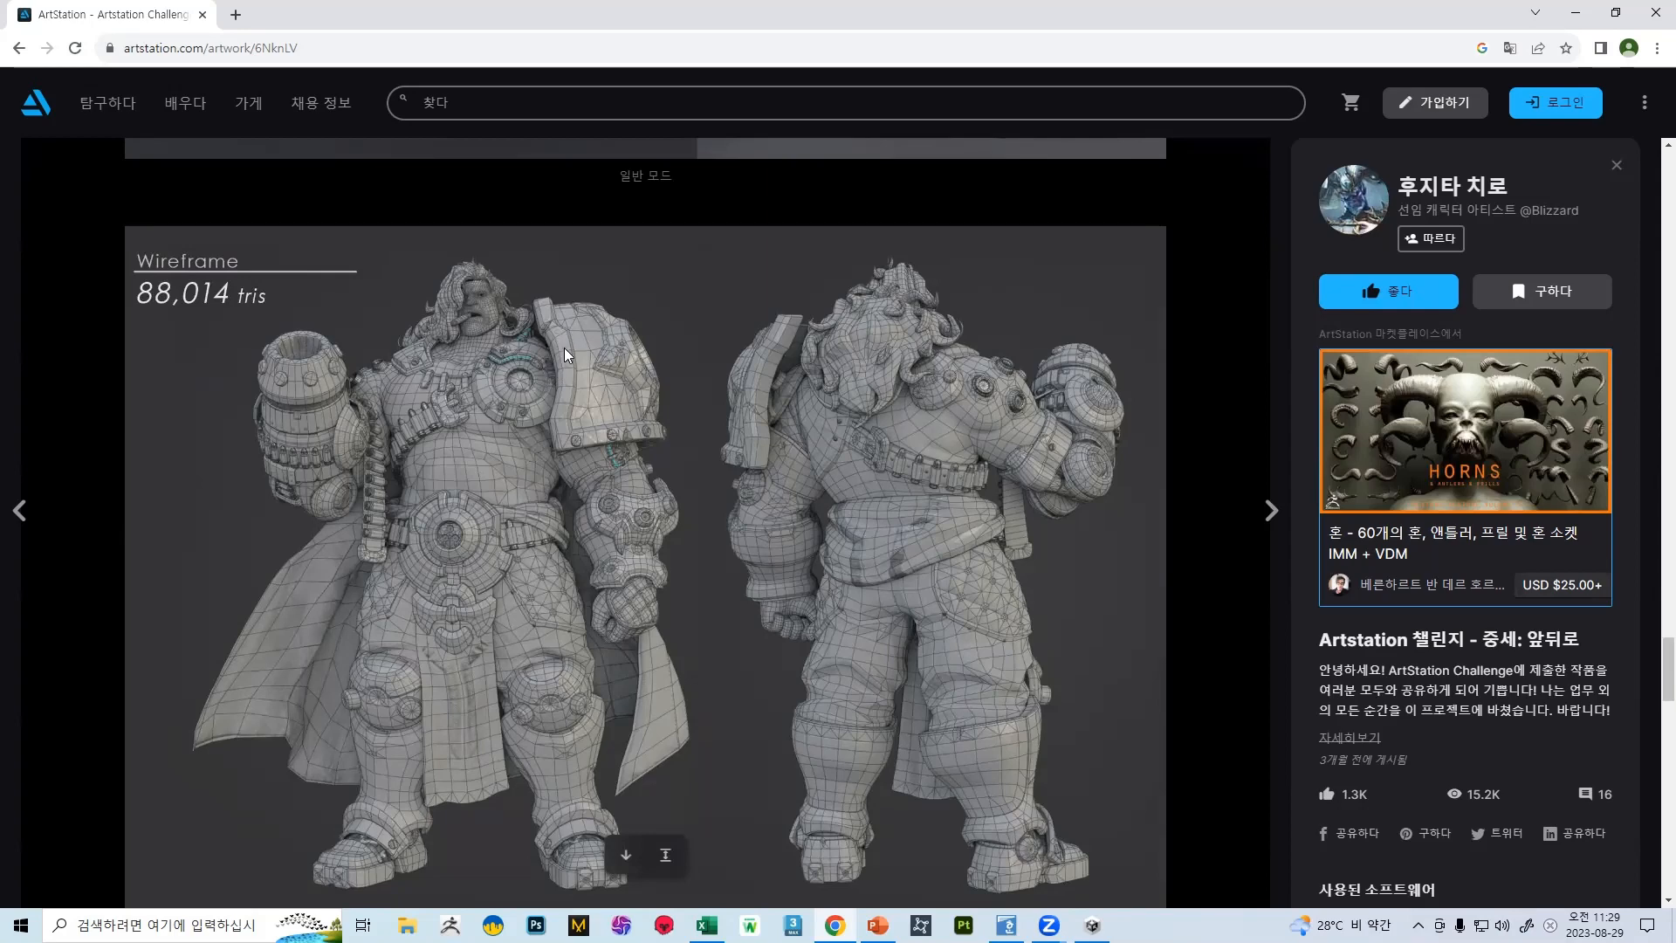
{"action": "scroll", "coordinate": [565, 341], "scroll_direction": "up", "scroll_amount": 8}
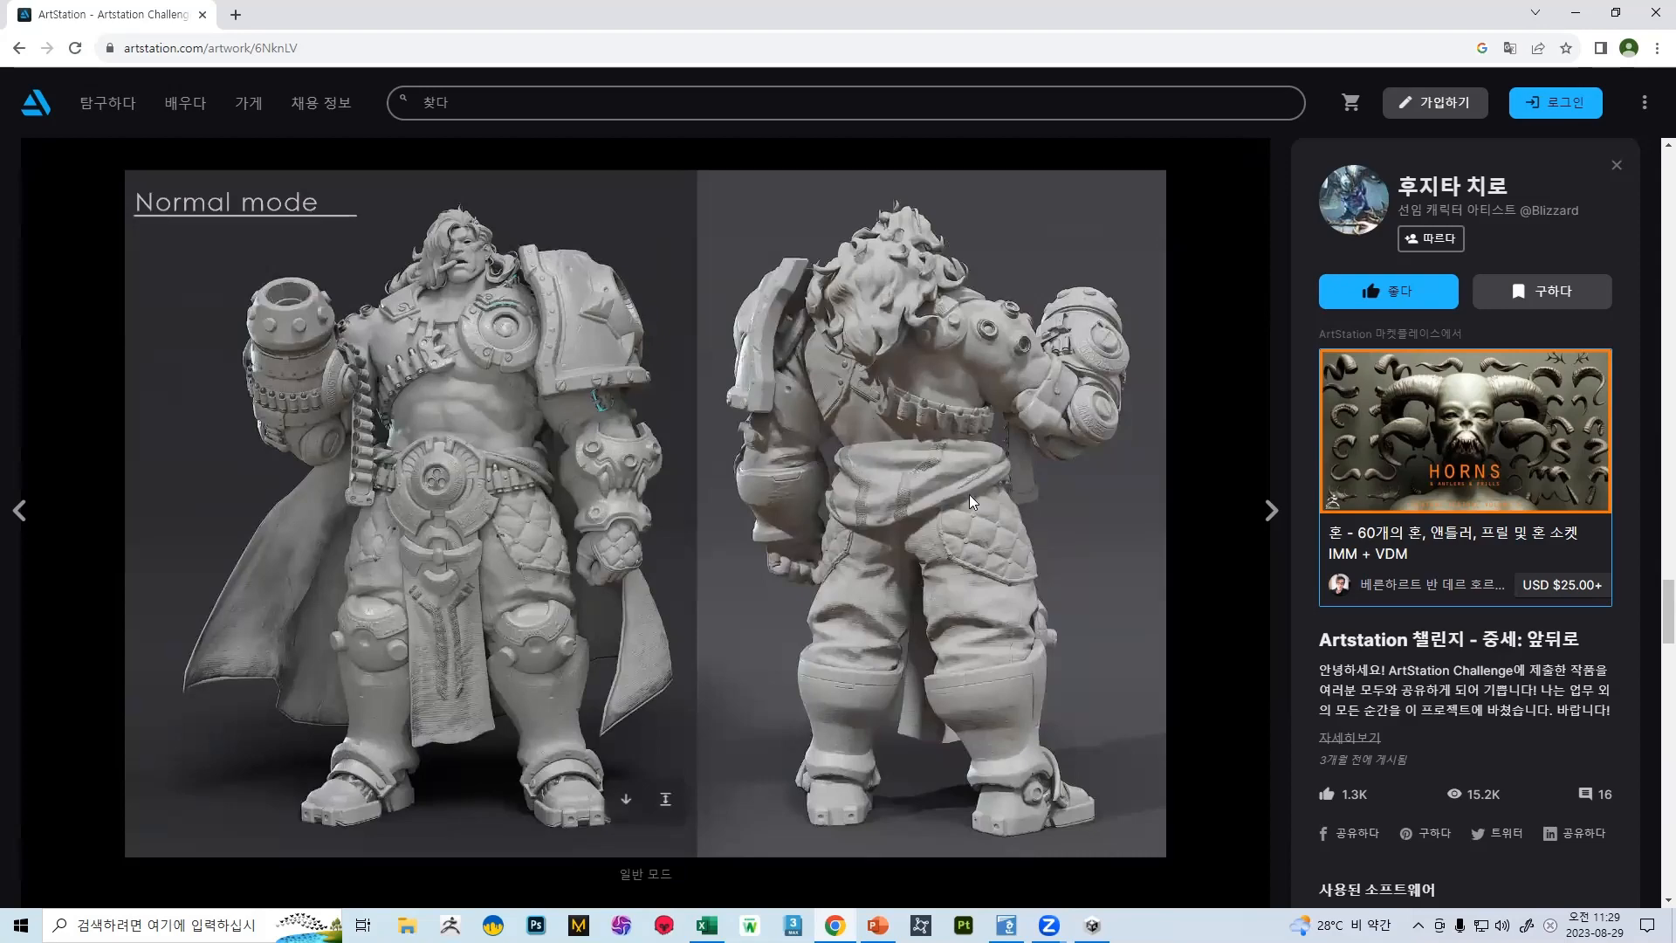
{"action": "scroll", "coordinate": [711, 439], "scroll_direction": "down", "scroll_amount": 3}
{"action": "scroll", "coordinate": [687, 440], "scroll_direction": "up", "scroll_amount": 10}
{"action": "scroll", "coordinate": [691, 429], "scroll_direction": "down", "scroll_amount": 12}
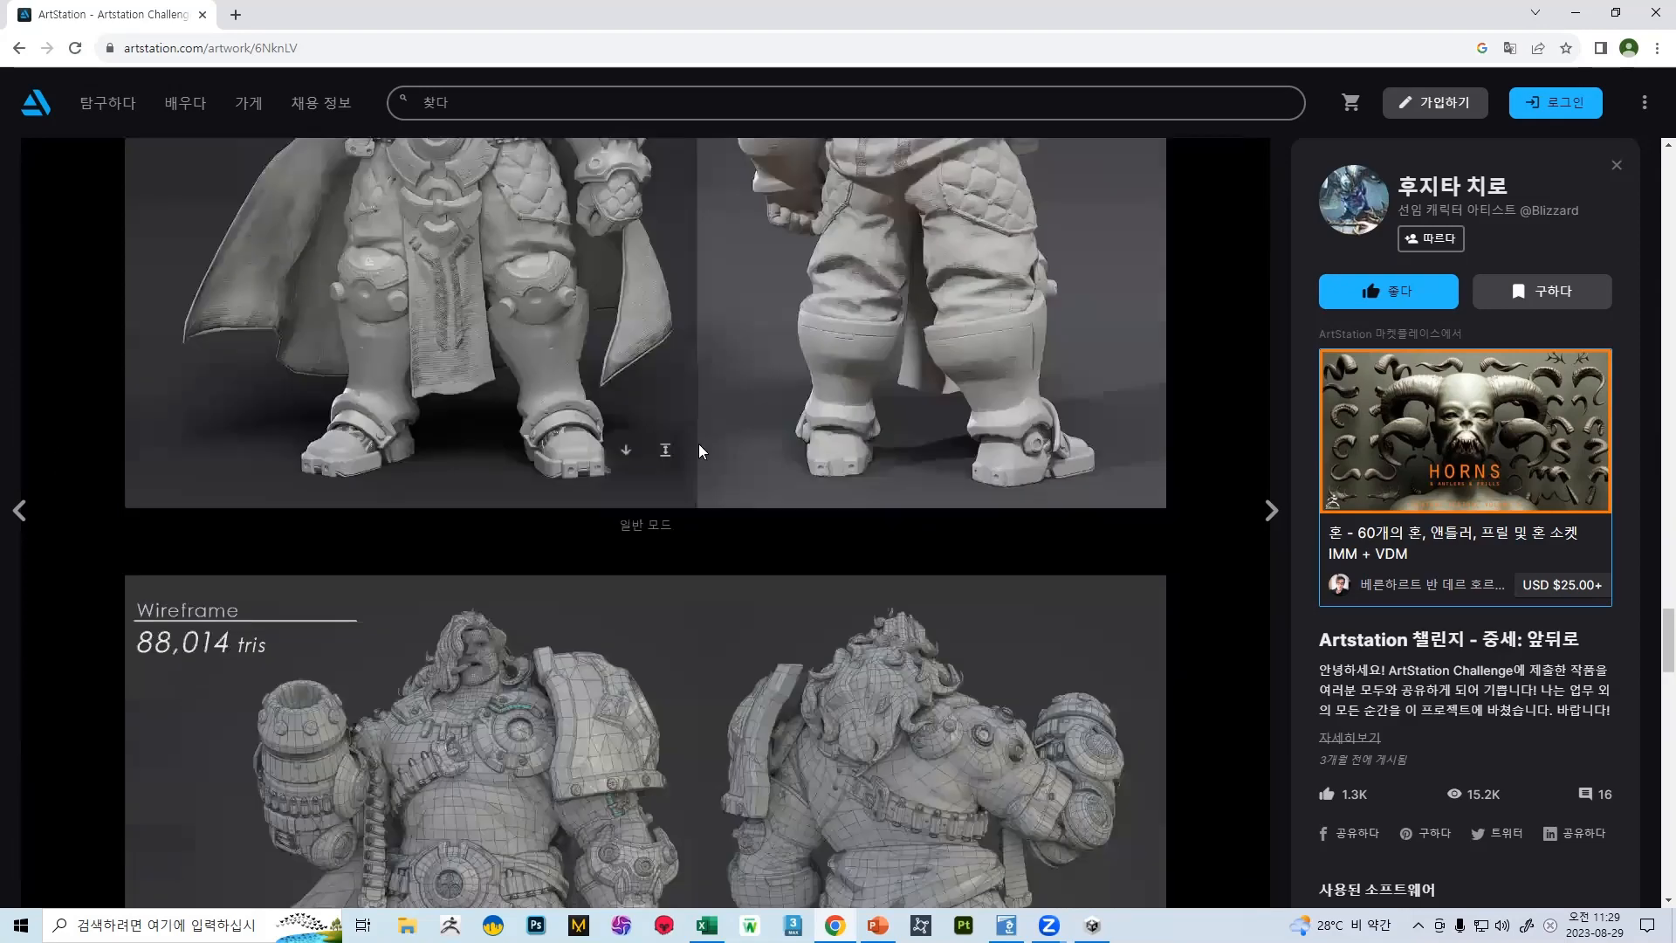
Examine the Normal, Roughness, Metalness, Emissive, Detail Mask and Color map comparison and the Blender scene image below it
{"action": "scroll", "coordinate": [689, 431], "scroll_direction": "down", "scroll_amount": 13}
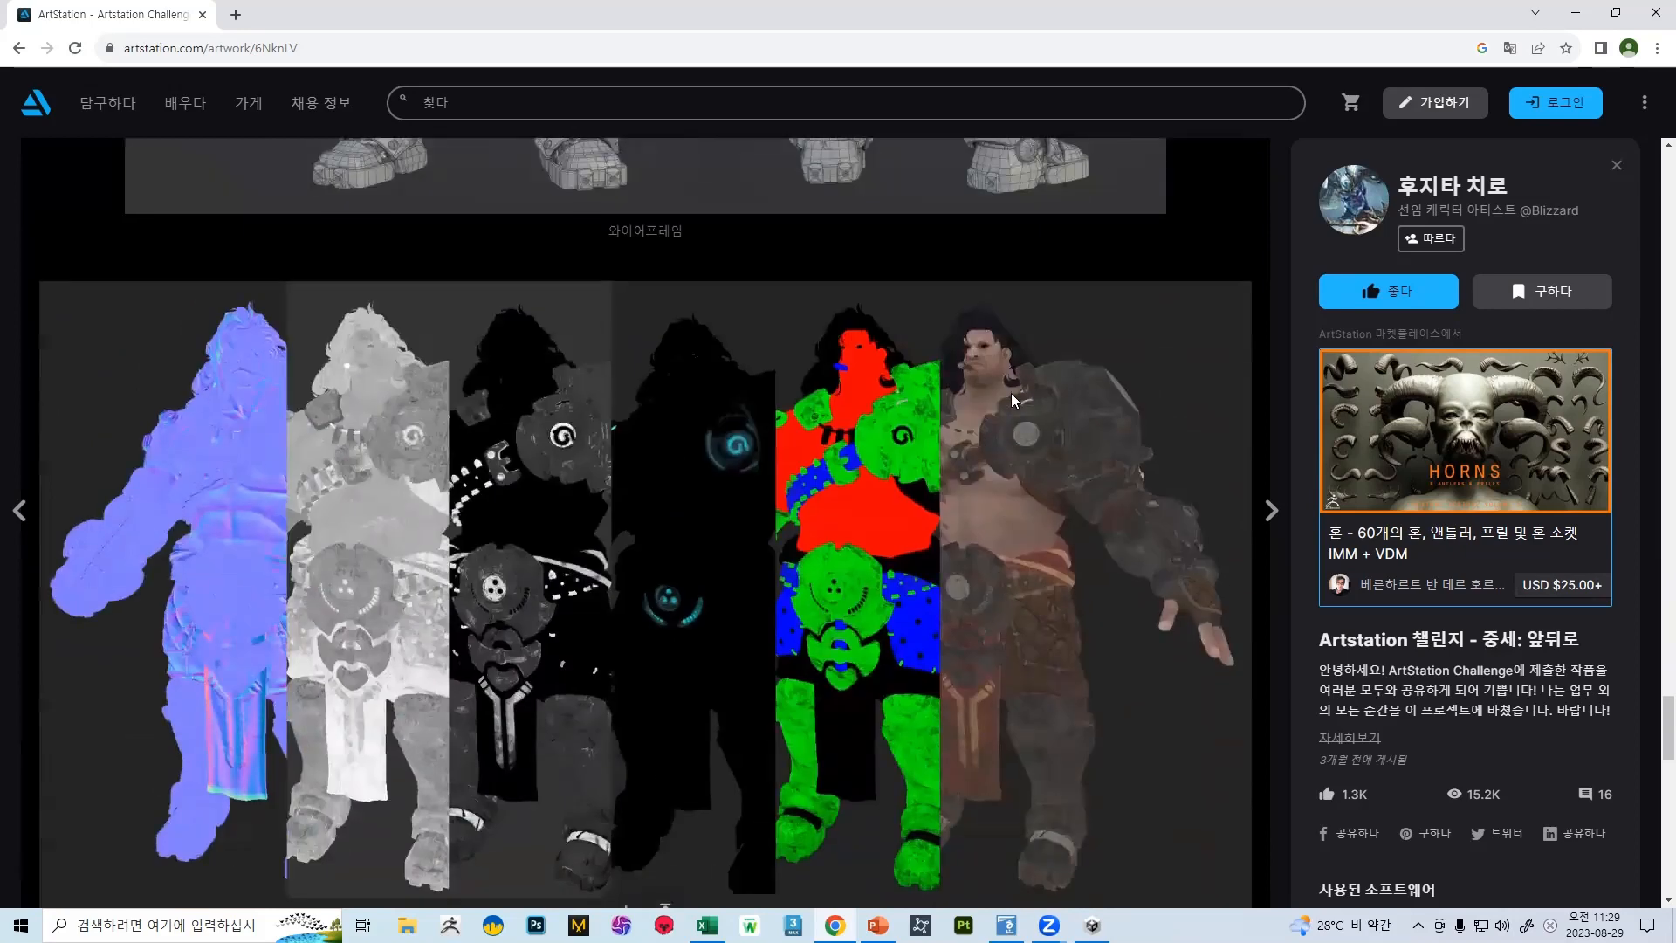
{"action": "scroll", "coordinate": [332, 625], "scroll_direction": "down", "scroll_amount": 3}
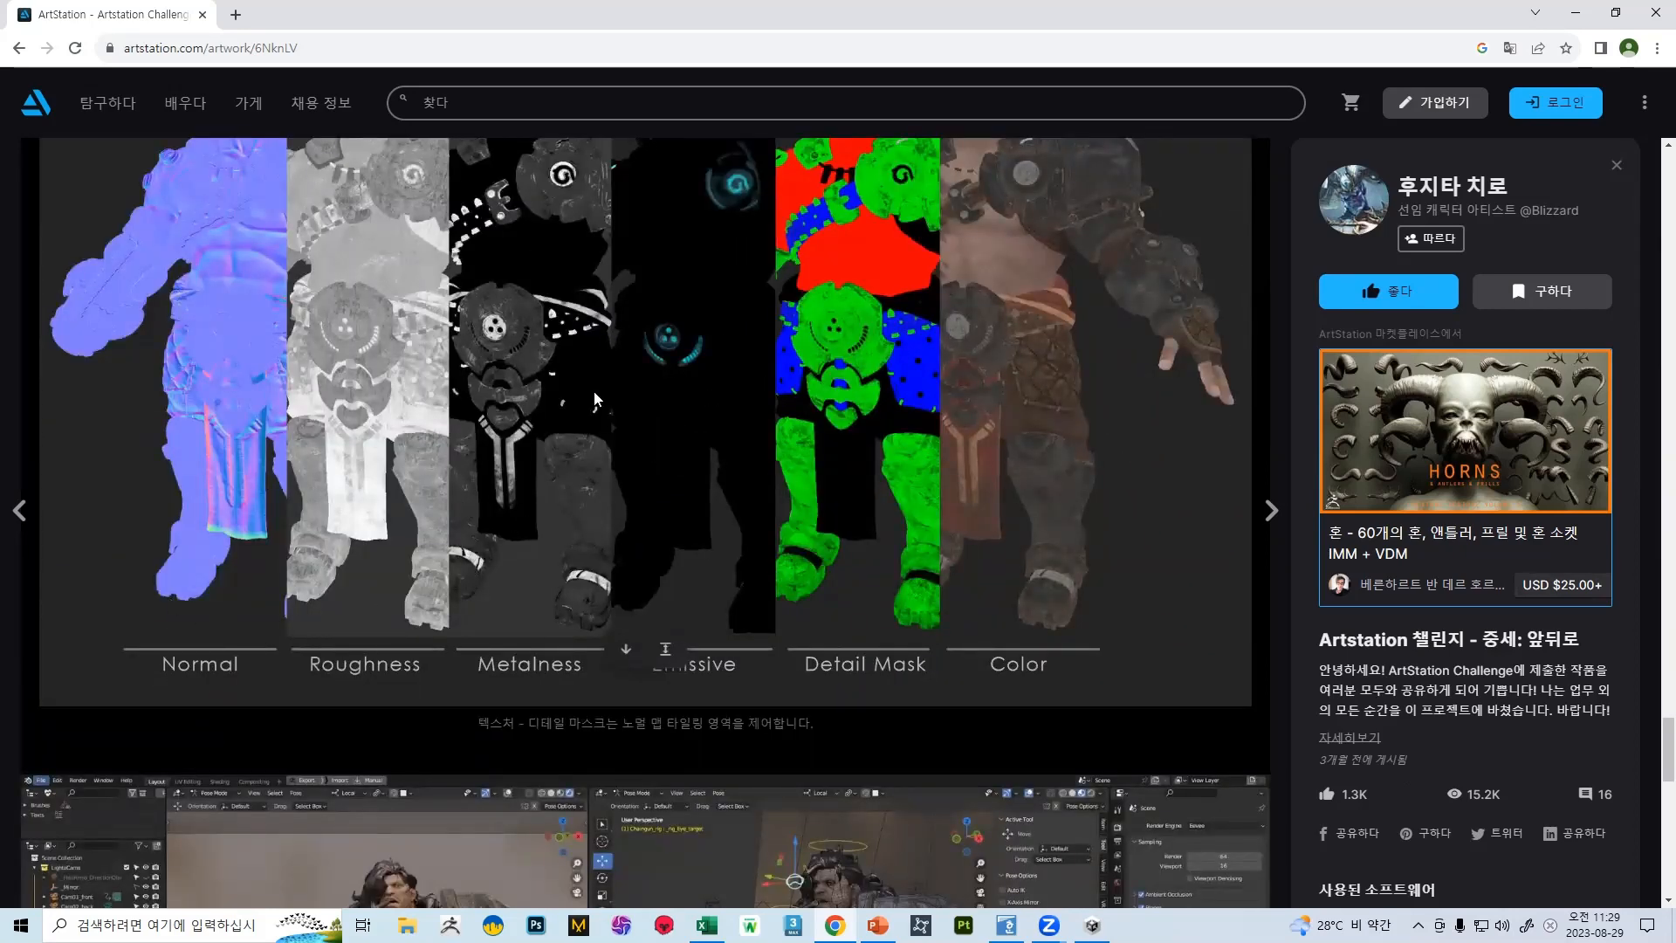
{"action": "scroll", "coordinate": [664, 448], "scroll_direction": "up", "scroll_amount": 3}
{"action": "scroll", "coordinate": [700, 359], "scroll_direction": "down", "scroll_amount": 2}
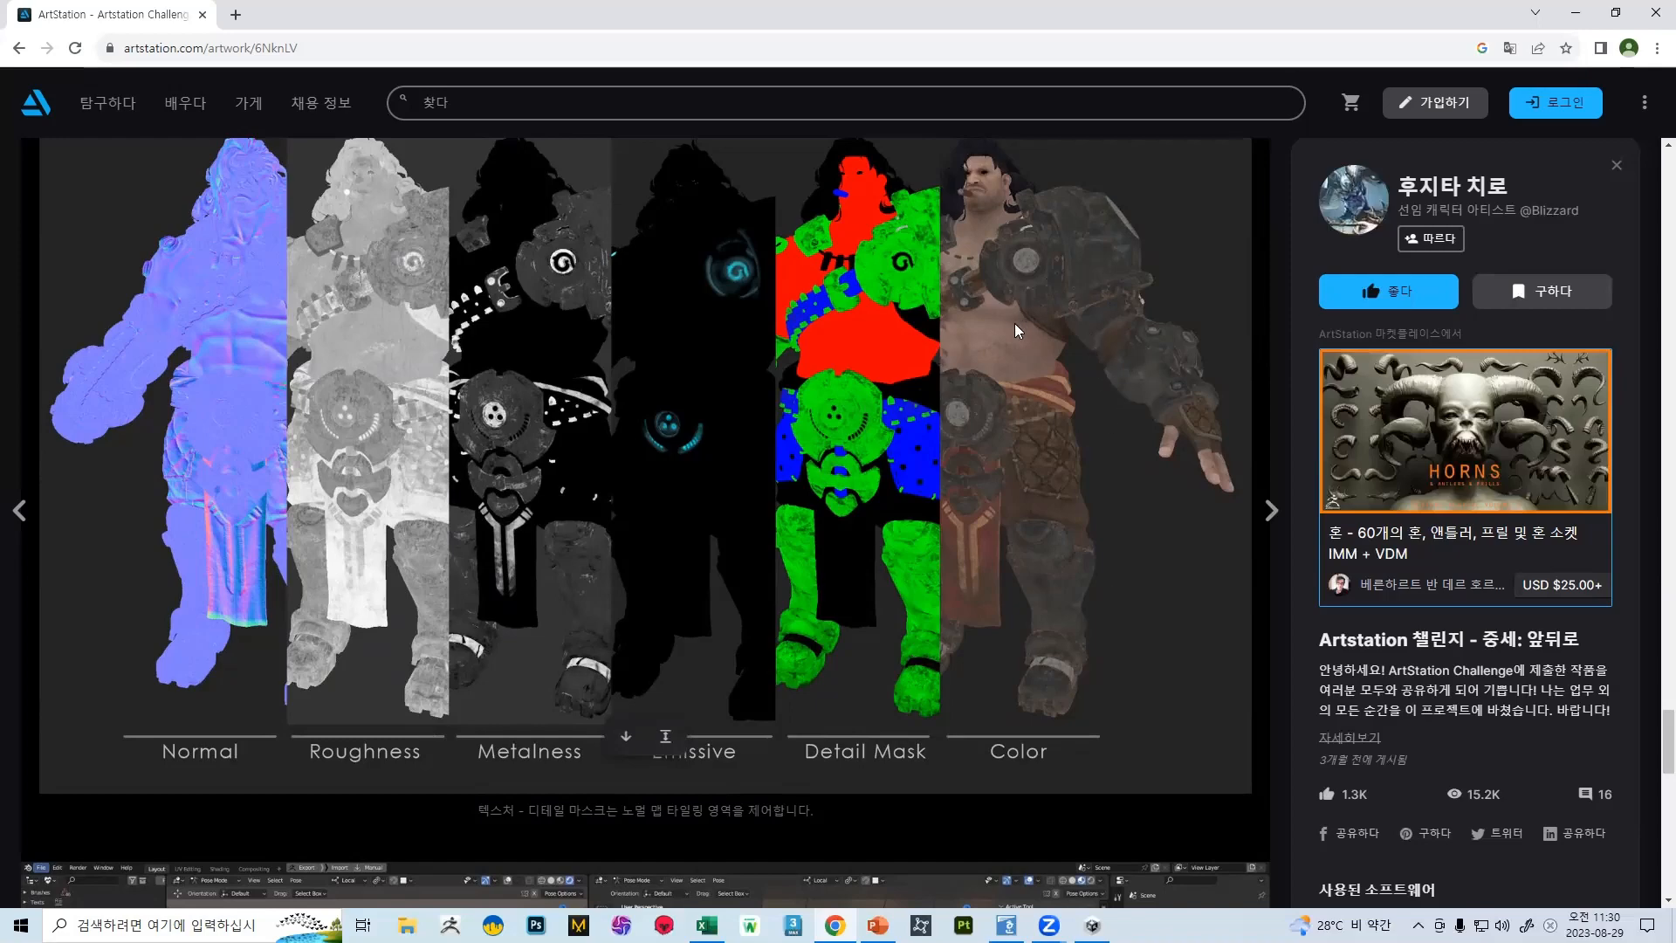
{"action": "scroll", "coordinate": [1016, 309], "scroll_direction": "down", "scroll_amount": 7}
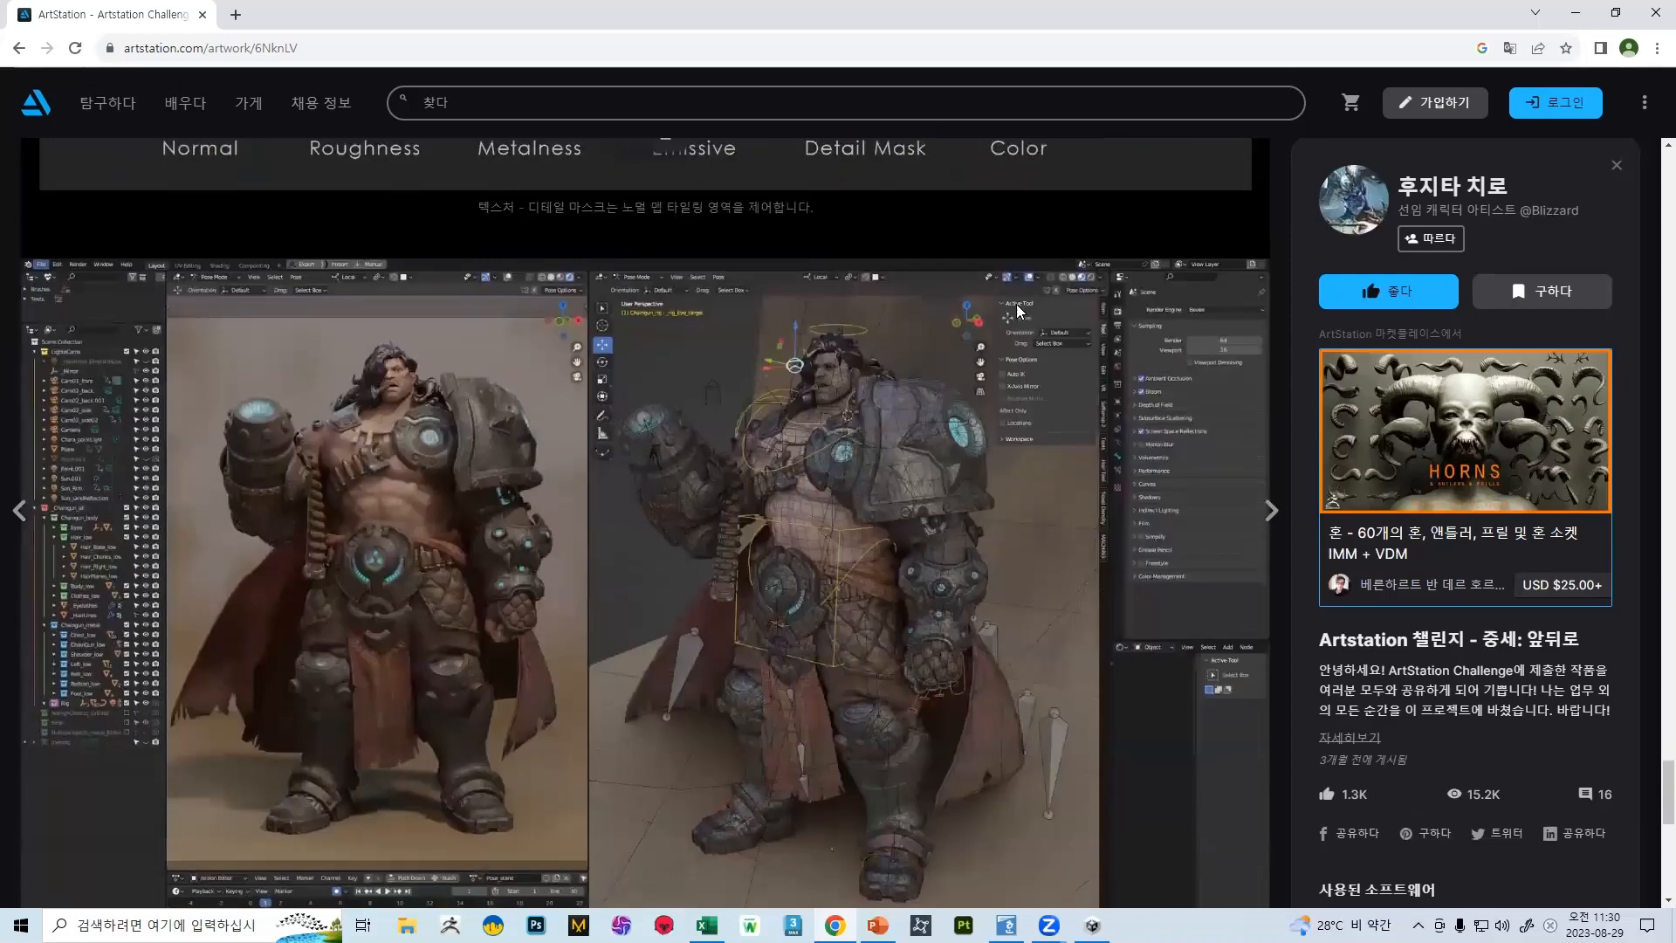
{"action": "scroll", "coordinate": [995, 324], "scroll_direction": "up", "scroll_amount": 6}
{"action": "scroll", "coordinate": [989, 328], "scroll_direction": "down", "scroll_amount": 7}
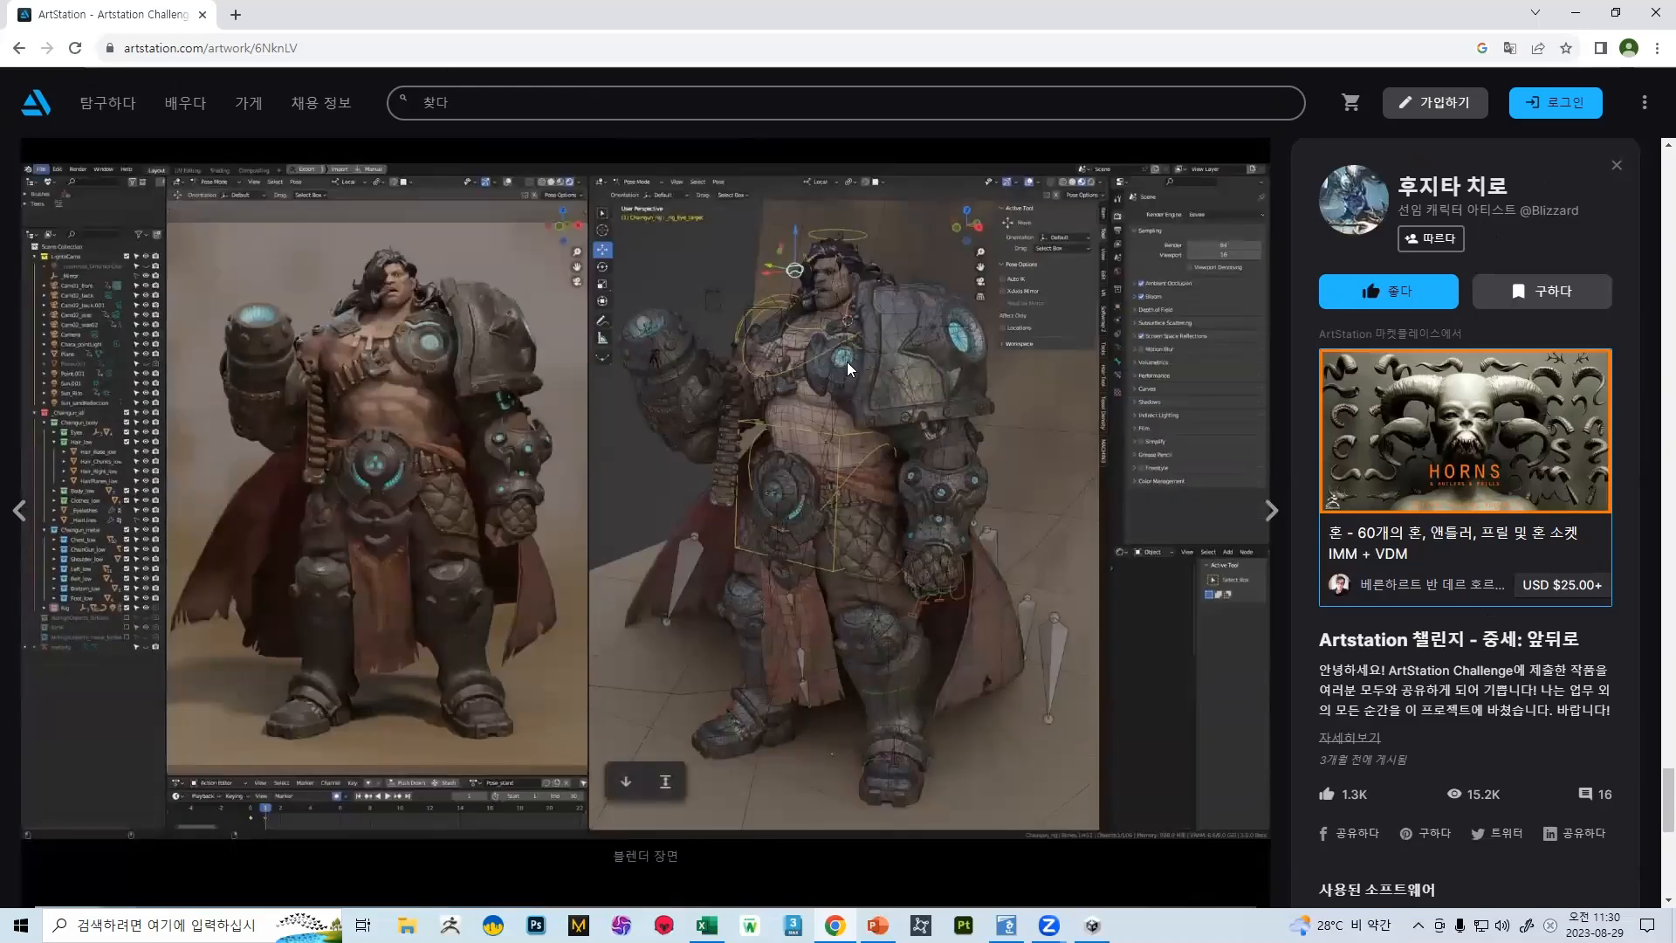
Compare the closing render with the glowing arm cannon against the Blender scene image, and return to the gallery
{"action": "scroll", "coordinate": [849, 360], "scroll_direction": "down", "scroll_amount": 8}
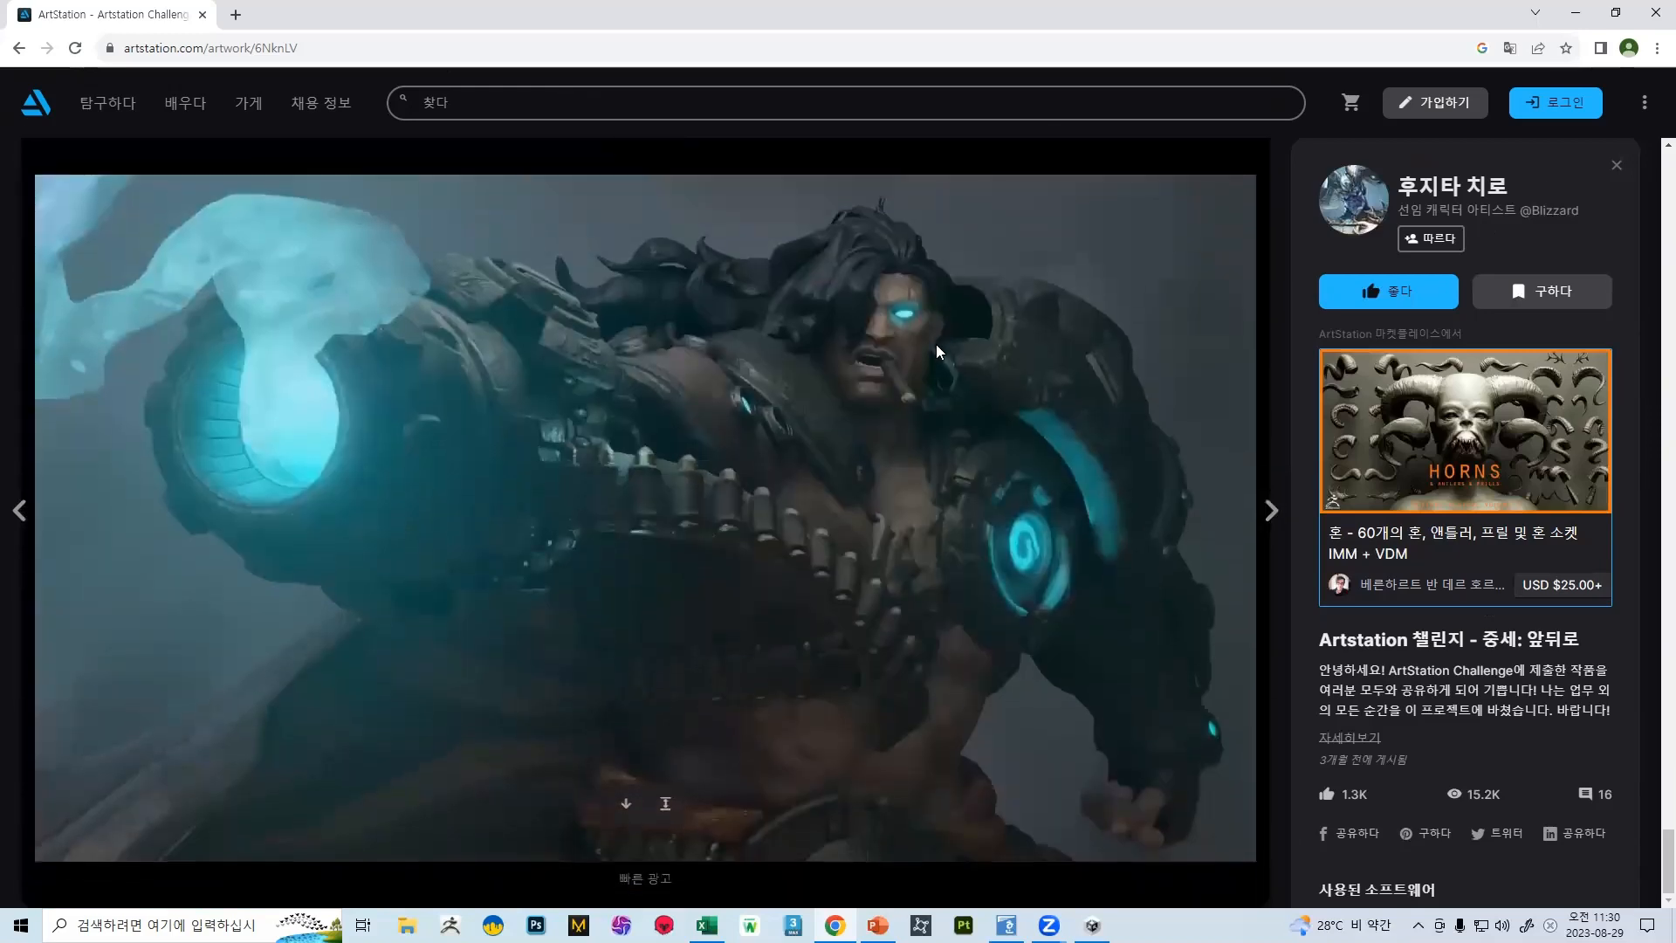
{"action": "scroll", "coordinate": [928, 412], "scroll_direction": "up", "scroll_amount": 12}
{"action": "scroll", "coordinate": [713, 400], "scroll_direction": "down", "scroll_amount": 5}
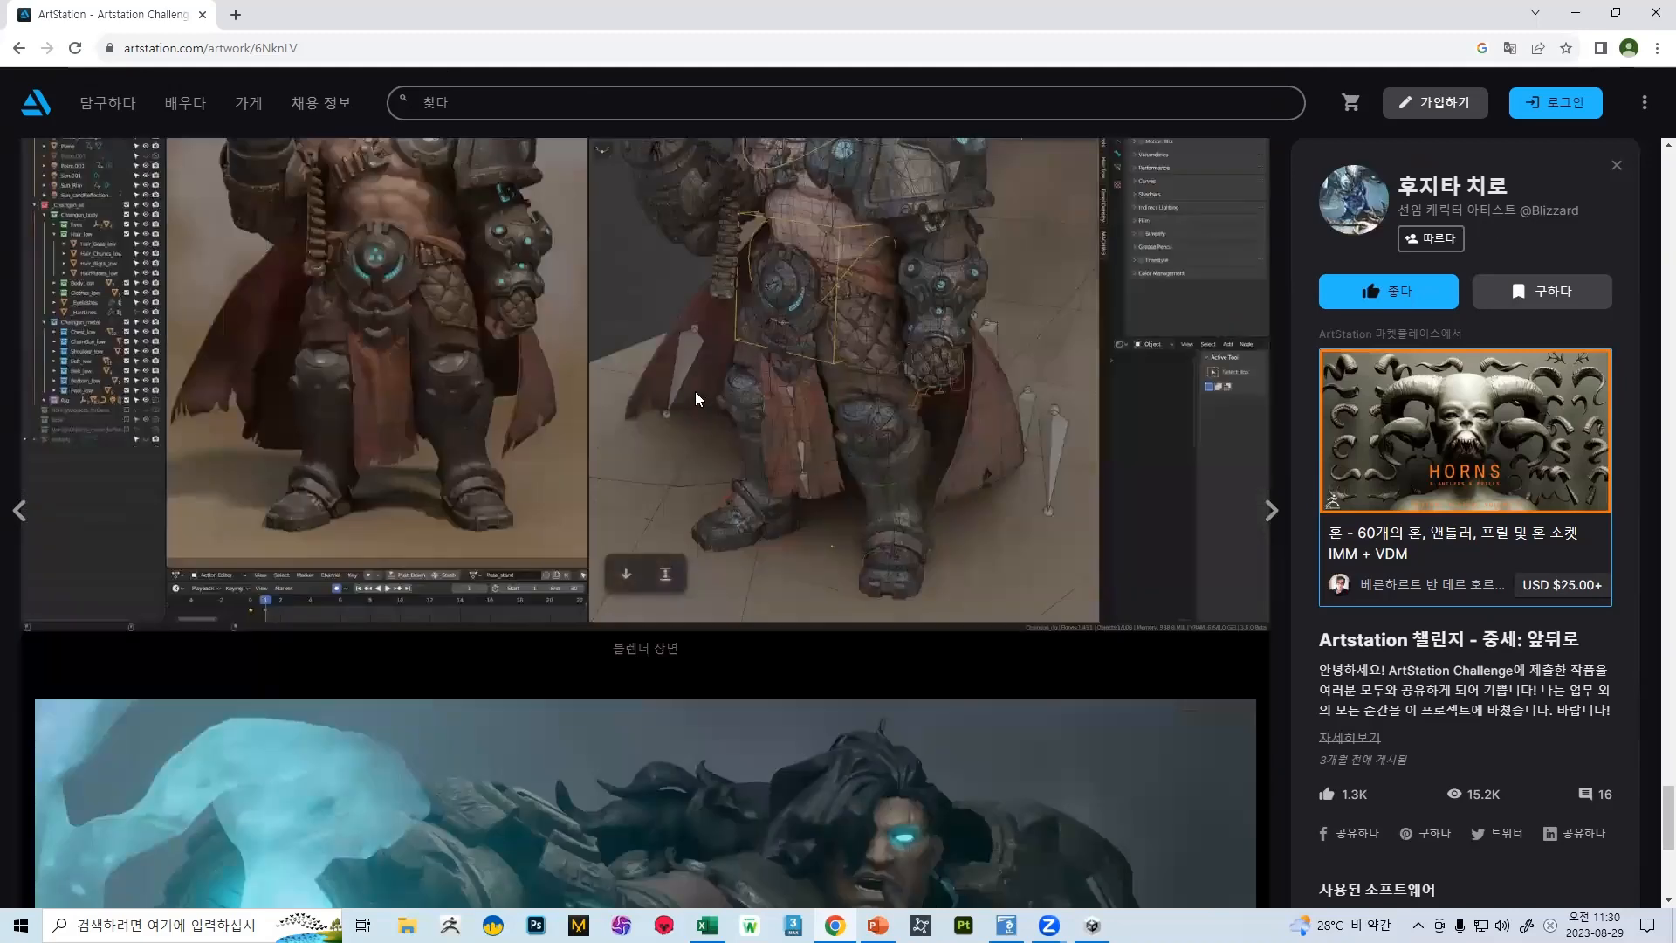
{"action": "scroll", "coordinate": [702, 384], "scroll_direction": "up", "scroll_amount": 5}
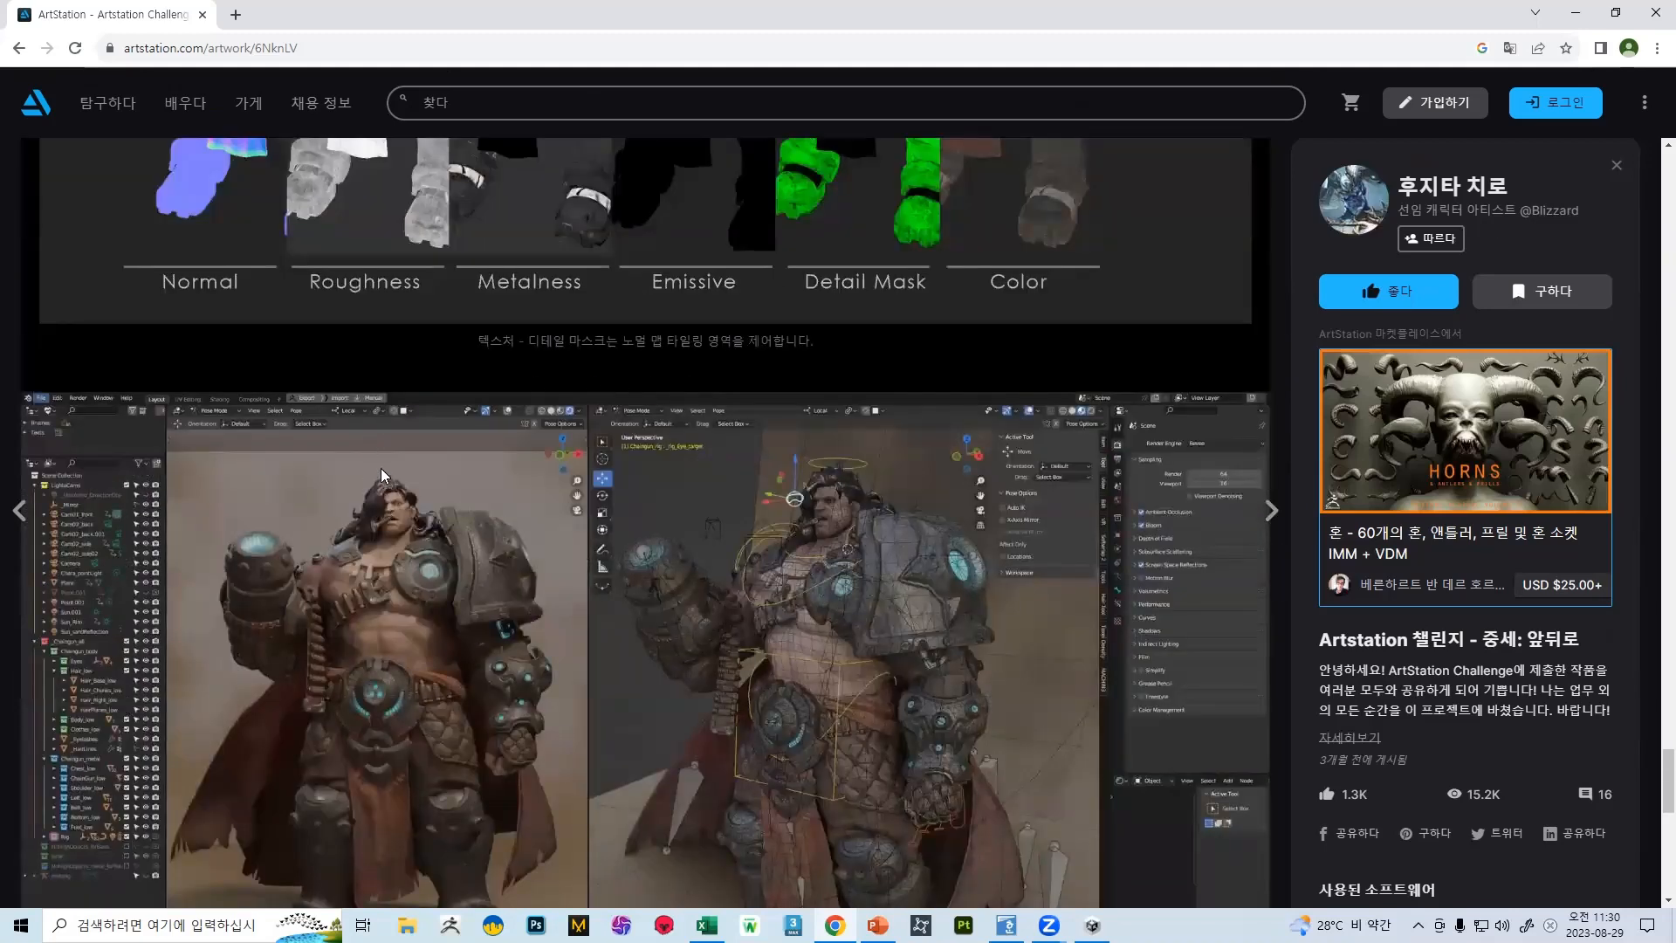
{"action": "scroll", "coordinate": [364, 509], "scroll_direction": "down", "scroll_amount": 8}
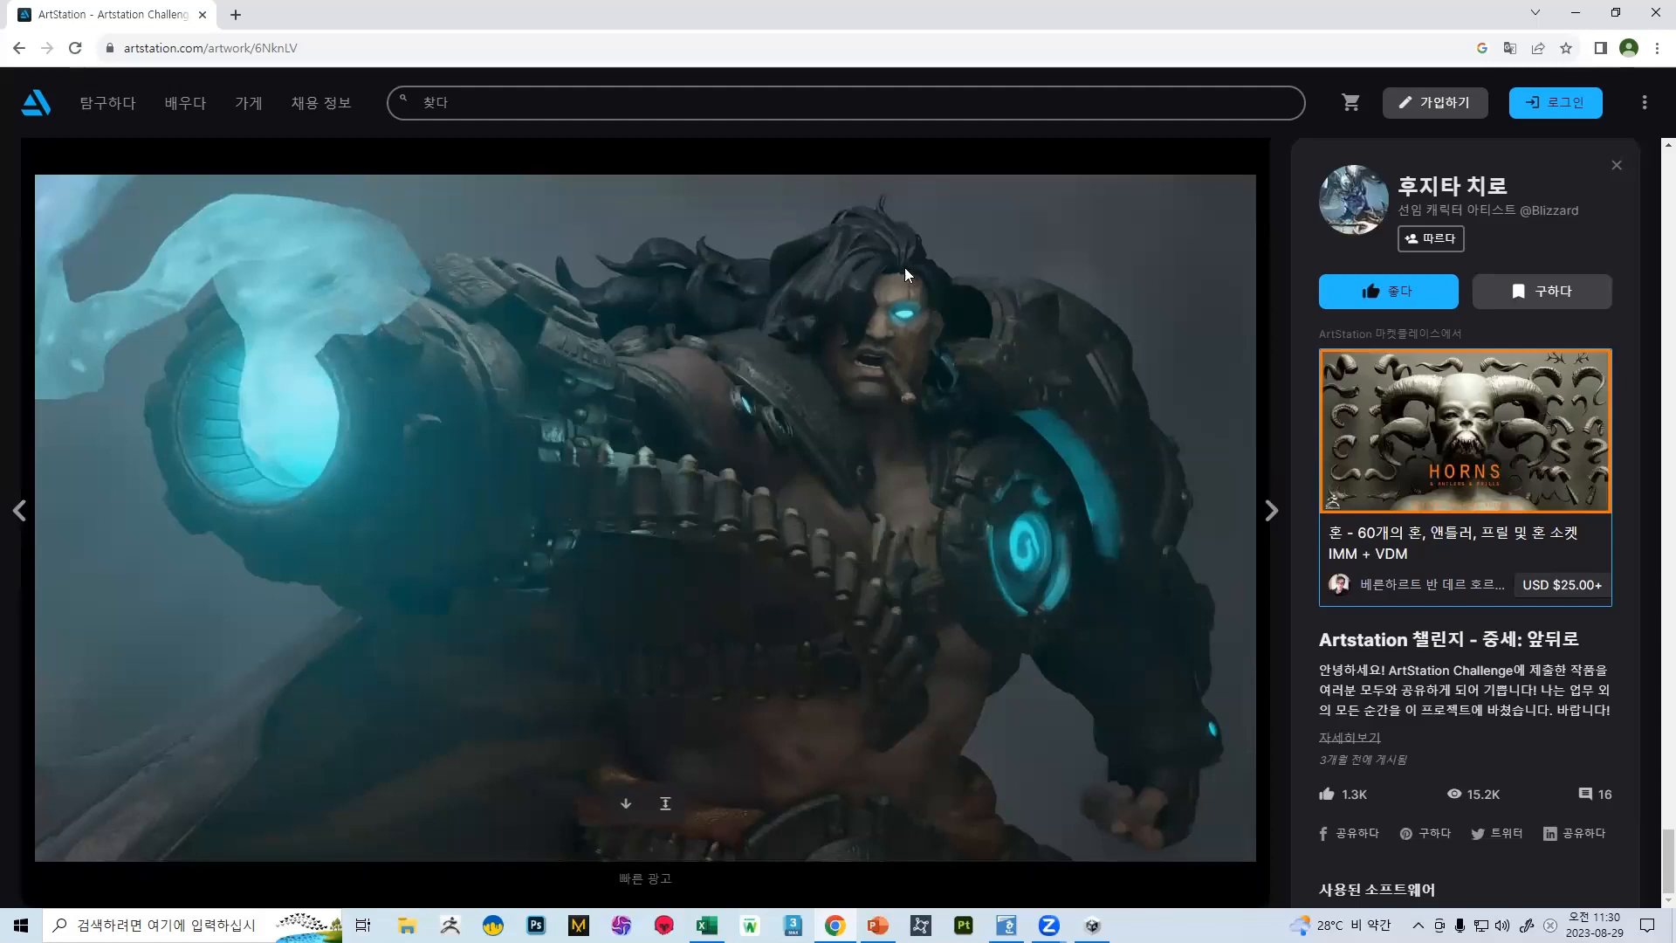
{"action": "scroll", "coordinate": [922, 277], "scroll_direction": "up", "scroll_amount": 2}
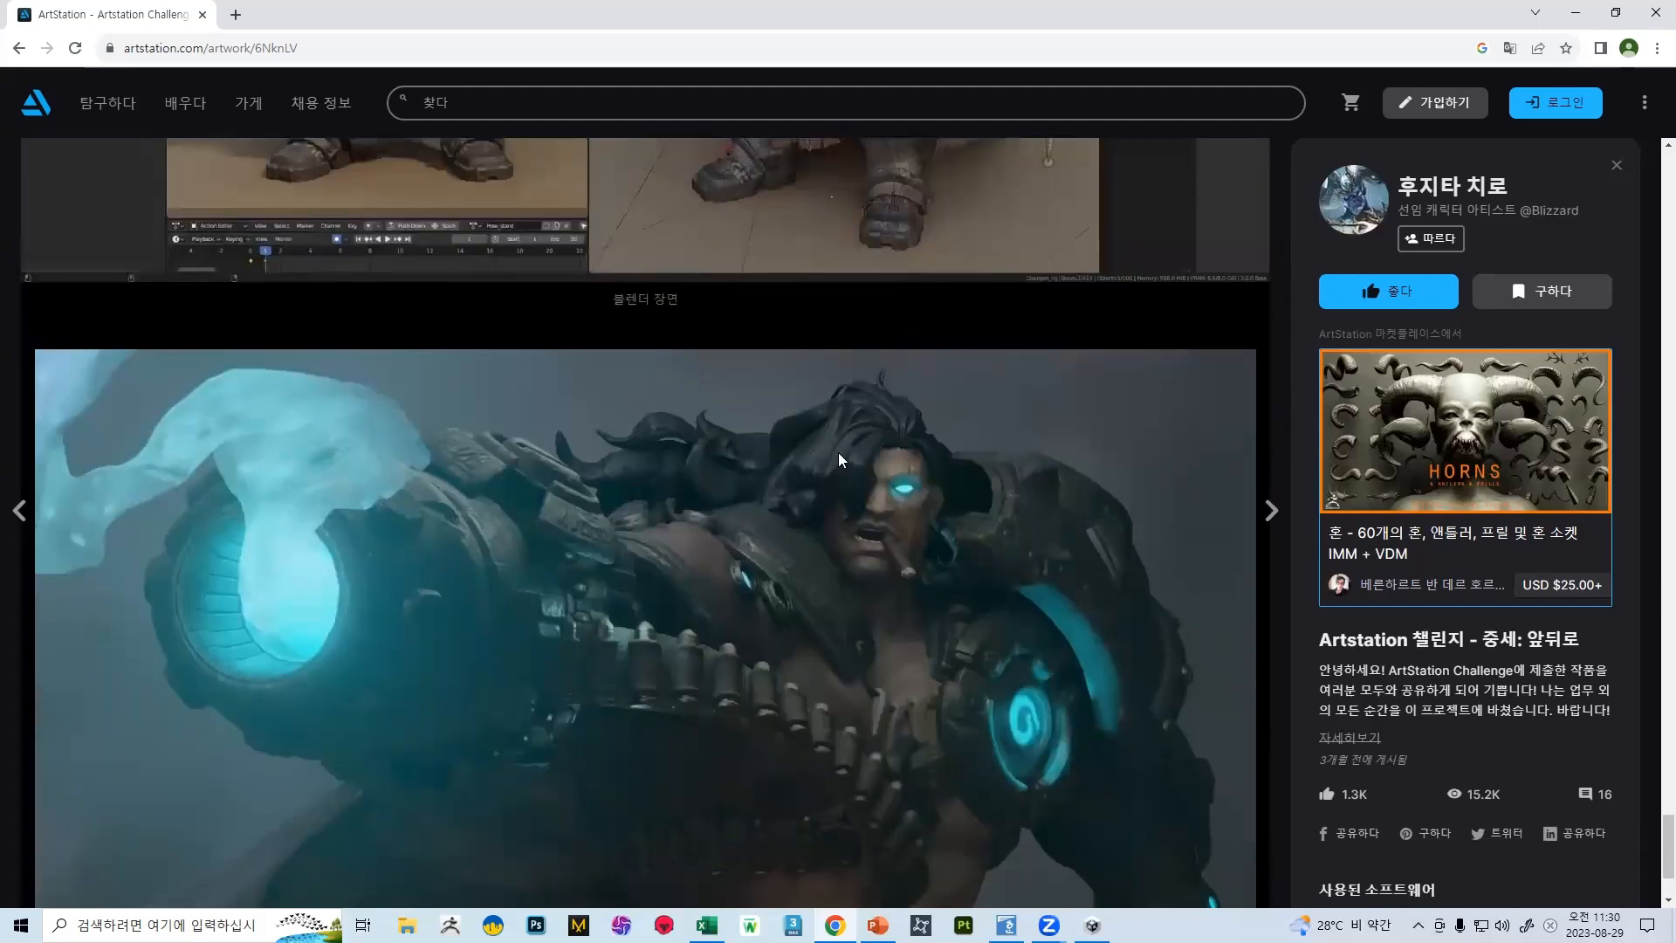
{"action": "scroll", "coordinate": [867, 511], "scroll_direction": "up", "scroll_amount": 9}
{"action": "scroll", "coordinate": [891, 606], "scroll_direction": "down", "scroll_amount": 7}
{"action": "scroll", "coordinate": [838, 506], "scroll_direction": "down", "scroll_amount": 3}
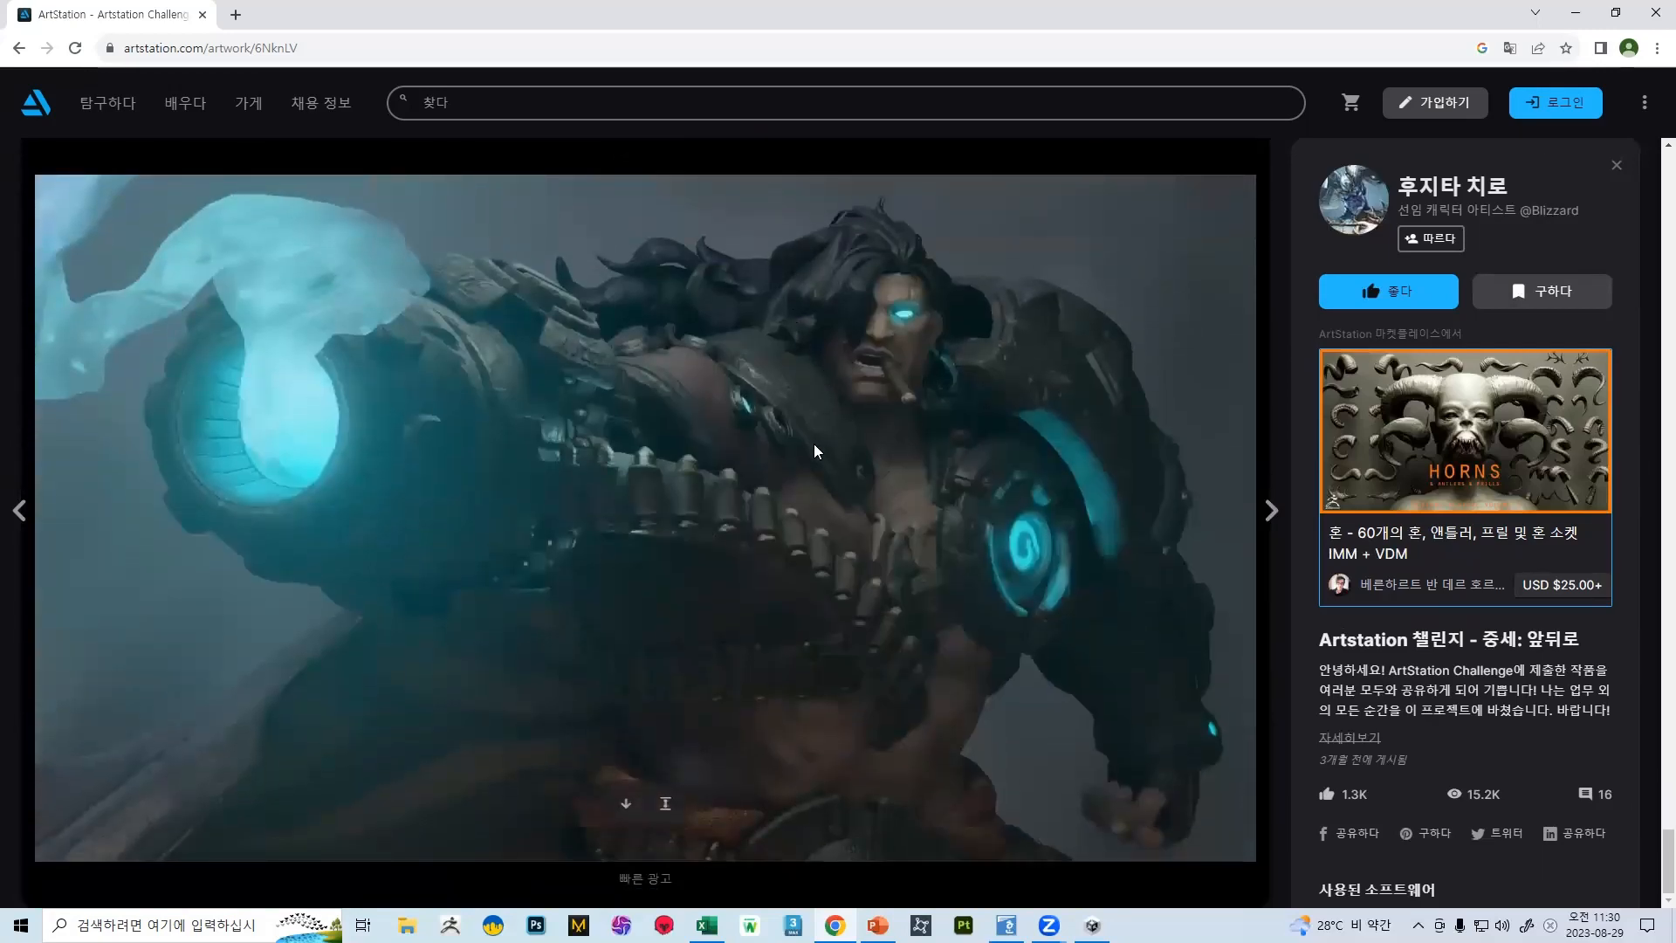
{"action": "scroll", "coordinate": [873, 534], "scroll_direction": "up", "scroll_amount": 8}
{"action": "scroll", "coordinate": [844, 526], "scroll_direction": "down", "scroll_amount": 8}
{"action": "scroll", "coordinate": [760, 391], "scroll_direction": "up", "scroll_amount": 8}
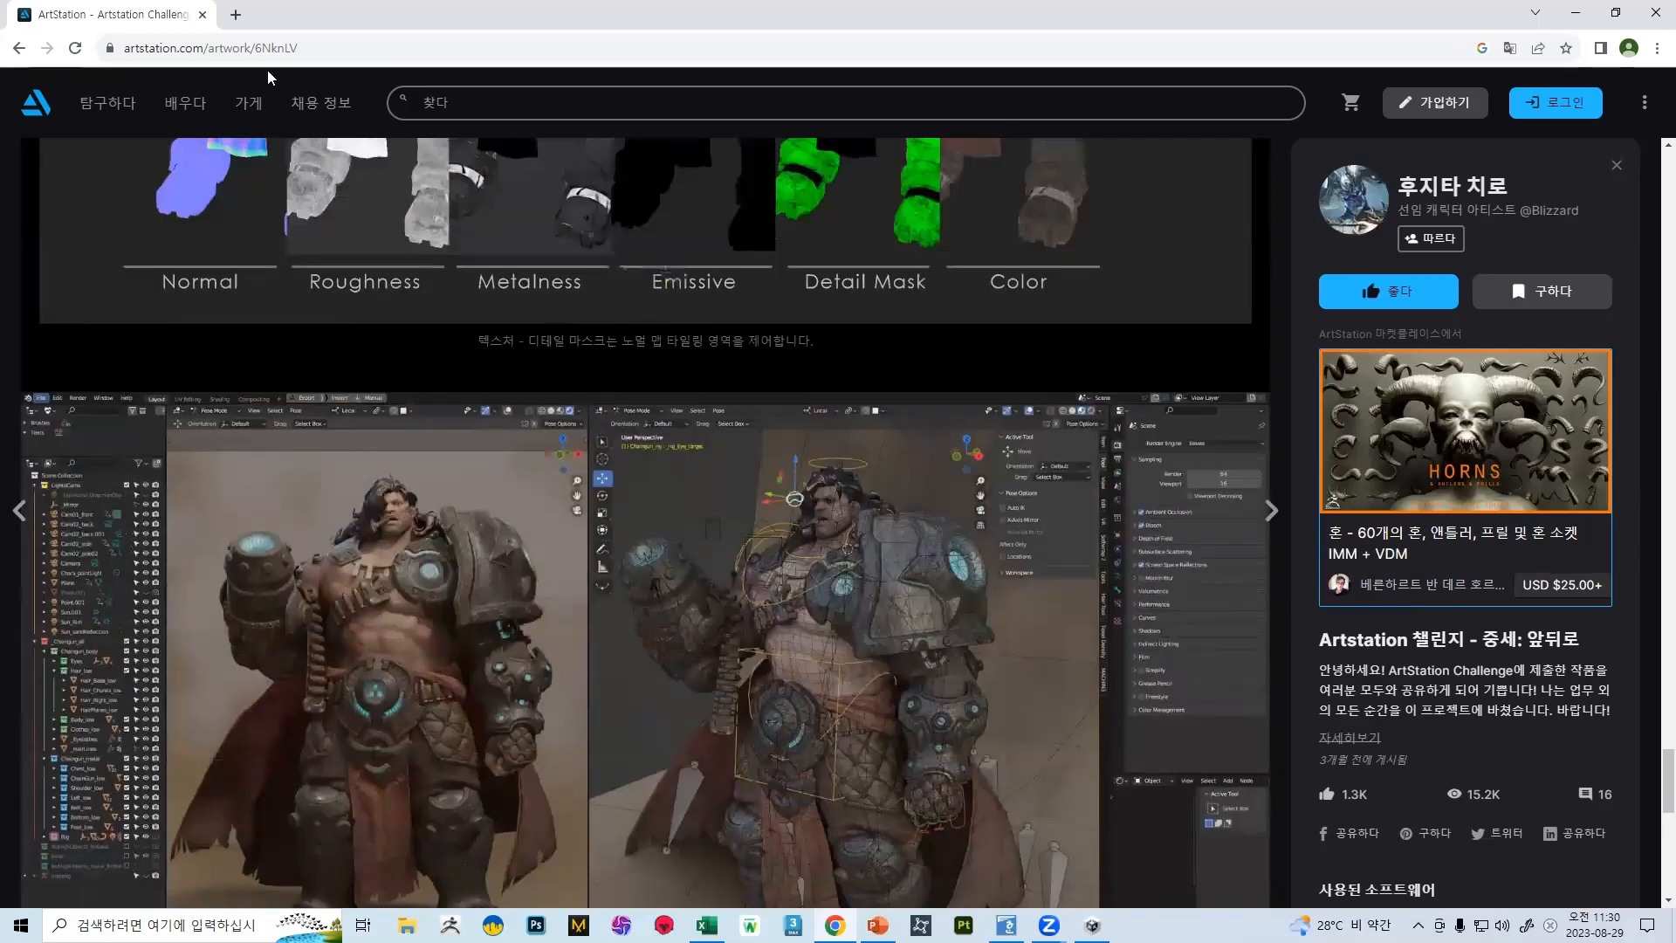
{"action": "left_click", "coordinate": [19, 47]}
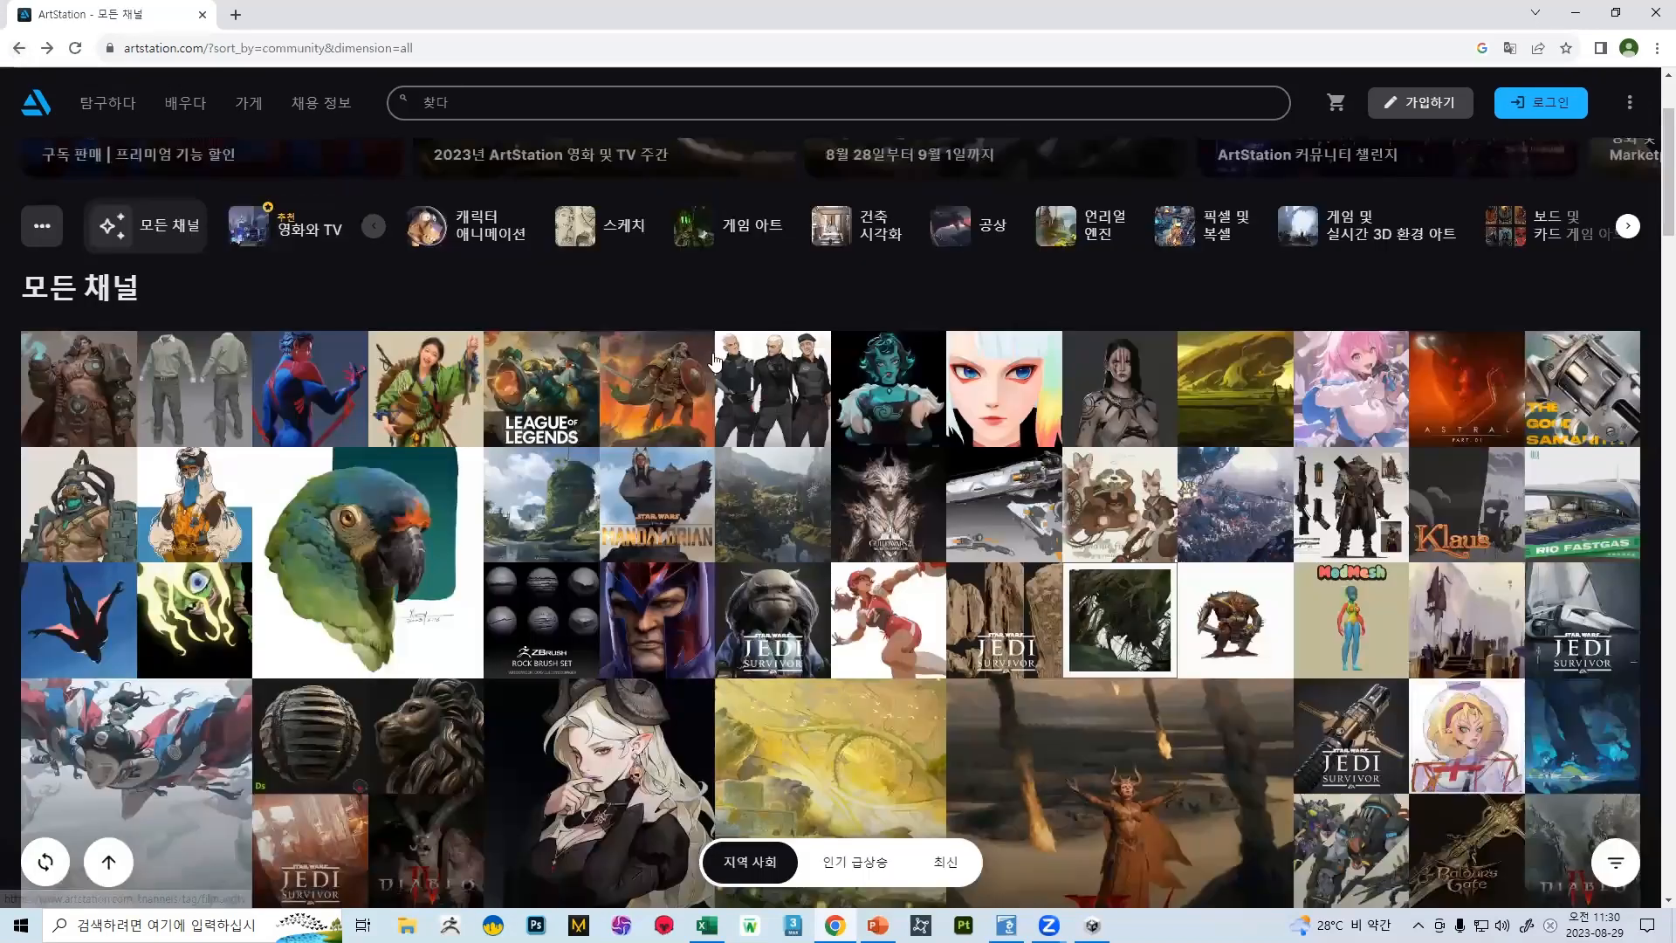
View the Daily 0252 castle landscape artwork, return to the gallery and browse the rest of the page
{"action": "left_click", "coordinate": [773, 493]}
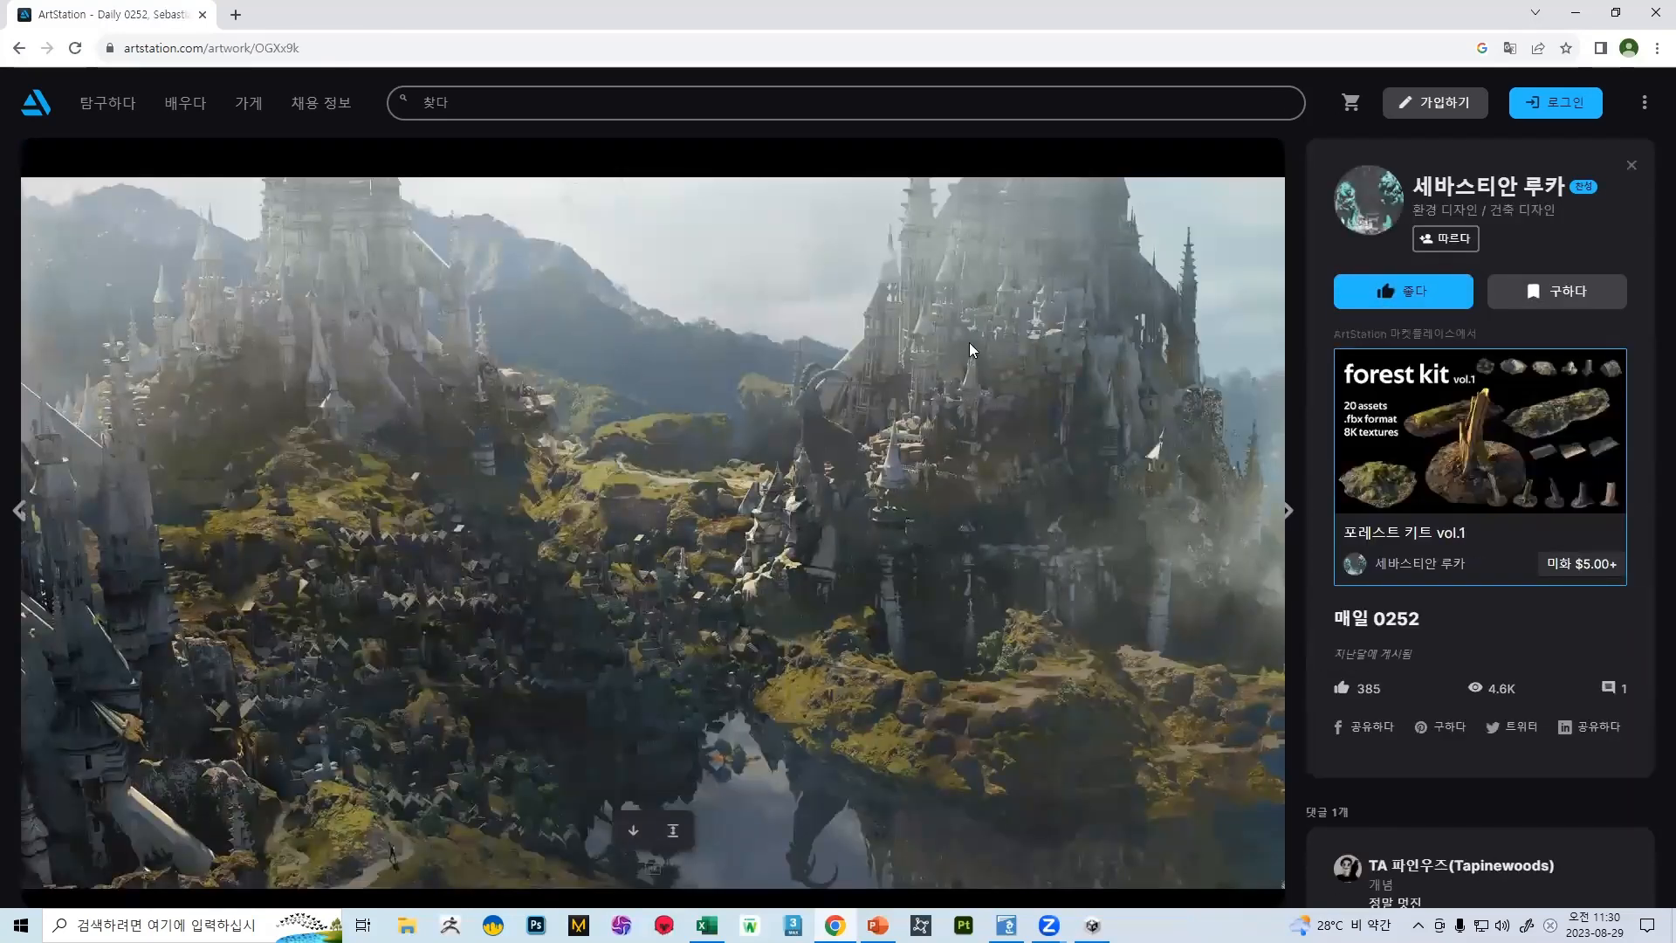
{"action": "left_click", "coordinate": [19, 47]}
{"action": "scroll", "coordinate": [1029, 408], "scroll_direction": "down", "scroll_amount": 20}
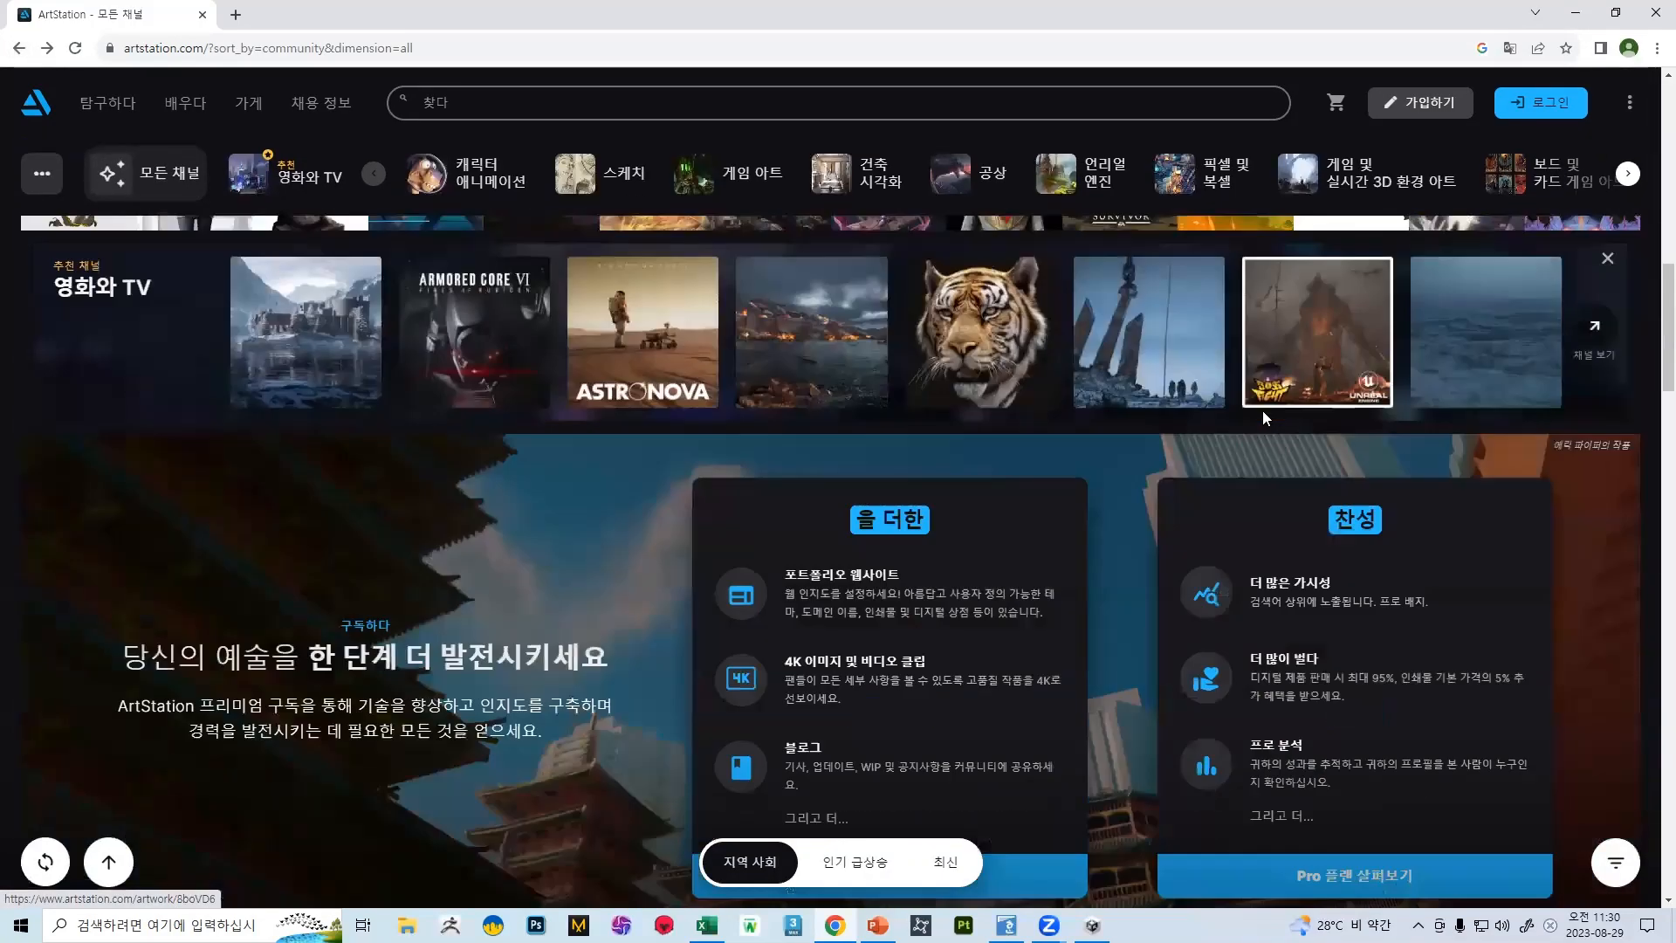
{"action": "scroll", "coordinate": [1004, 441], "scroll_direction": "down", "scroll_amount": 15}
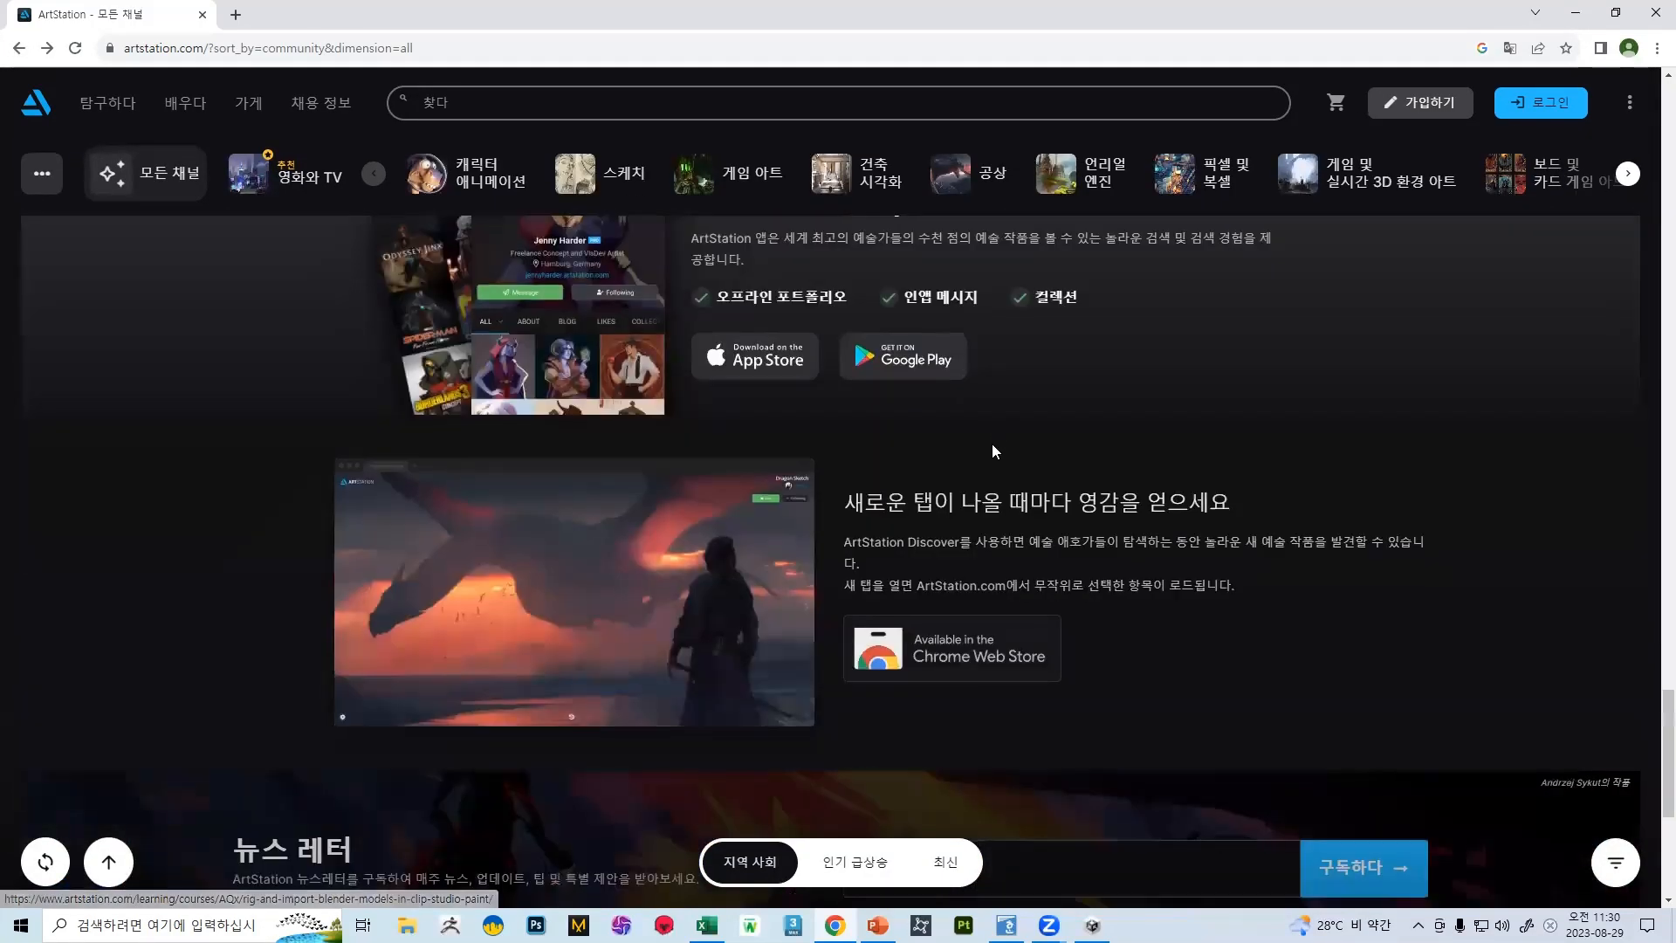
{"action": "scroll", "coordinate": [1175, 322], "scroll_direction": "up", "scroll_amount": 20}
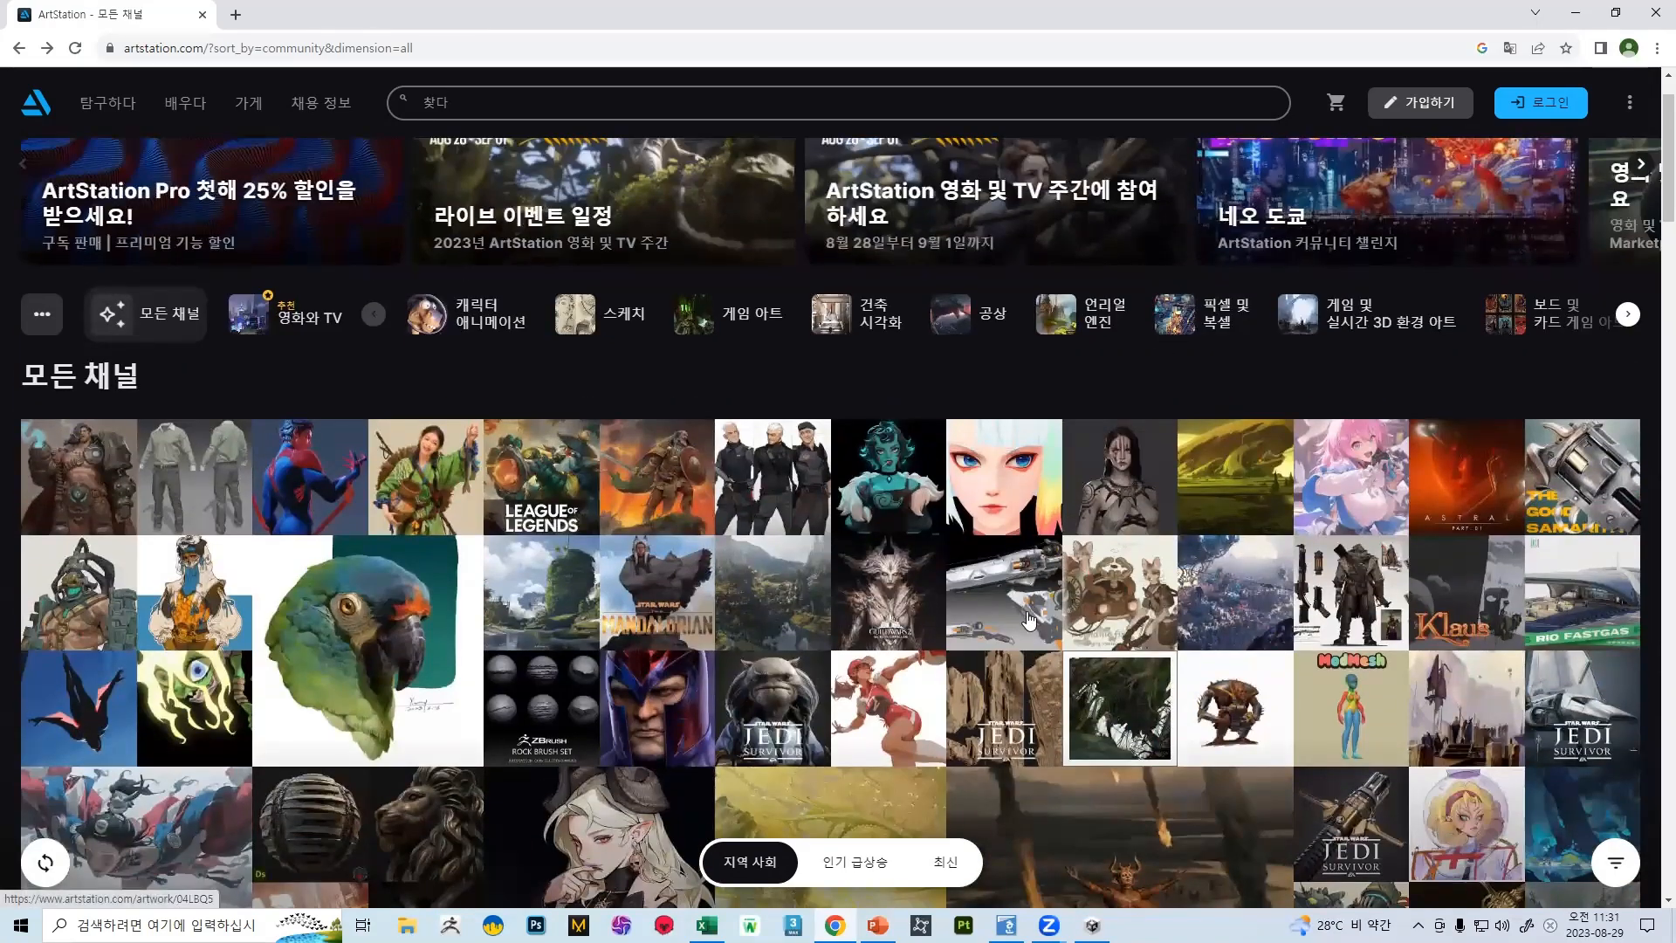
Open the "Guild Wars 2: Secrets of the Obscure" character concept, view its front and back designs, and return to the gallery
{"action": "left_click", "coordinate": [908, 594]}
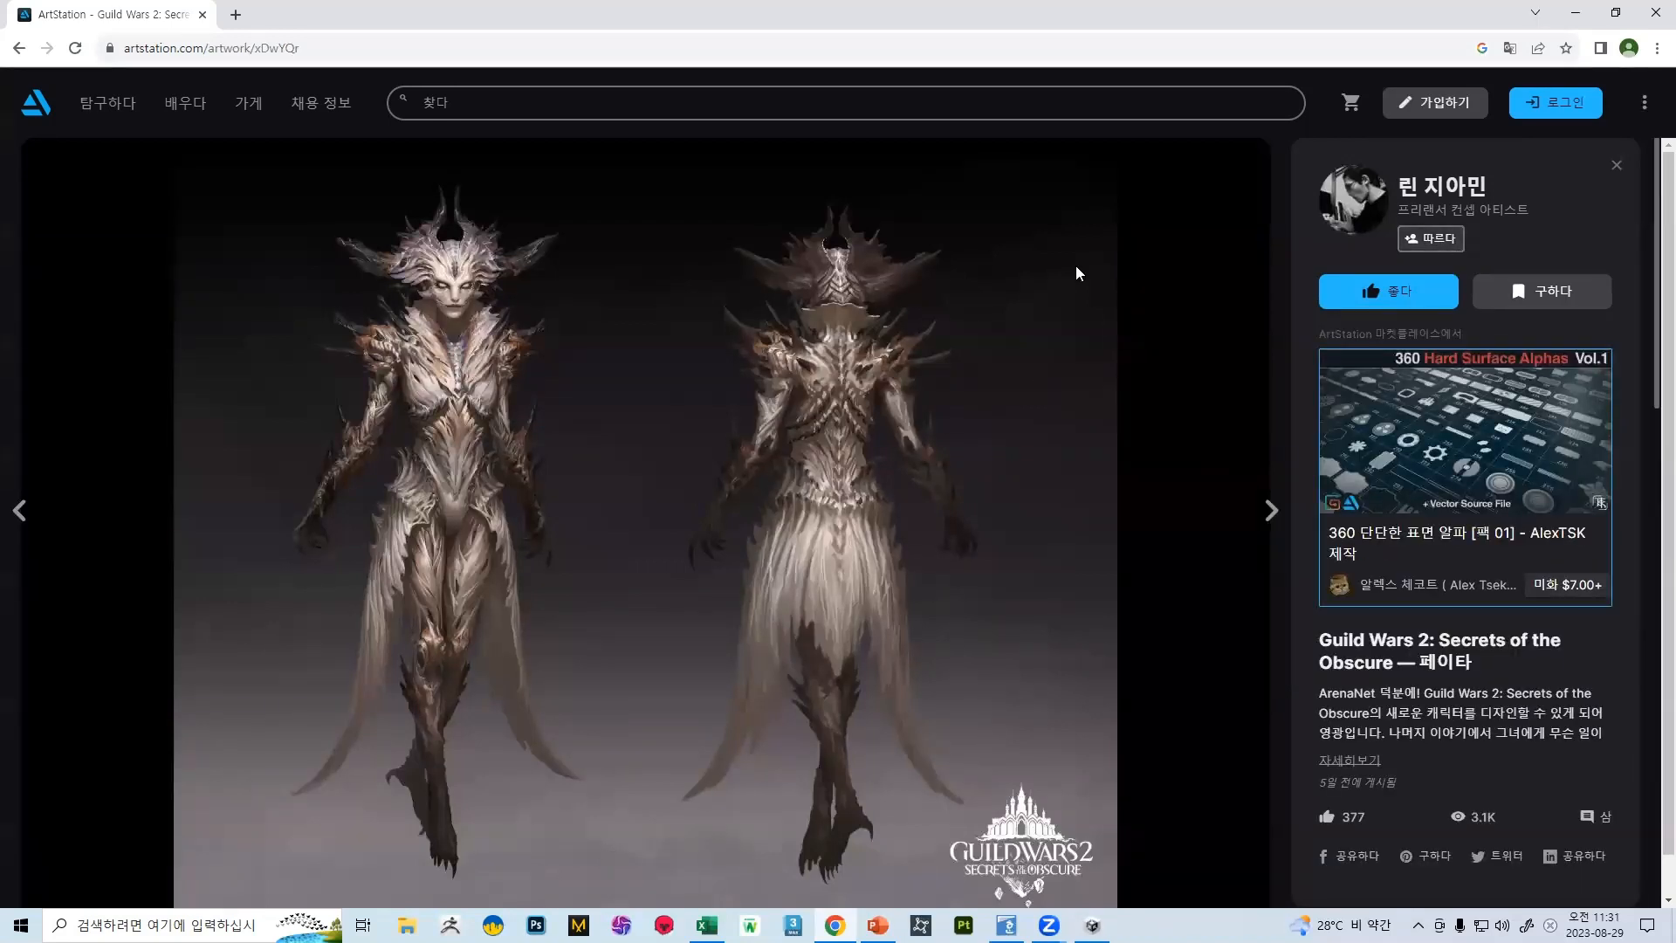
{"action": "scroll", "coordinate": [969, 277], "scroll_direction": "down", "scroll_amount": 1}
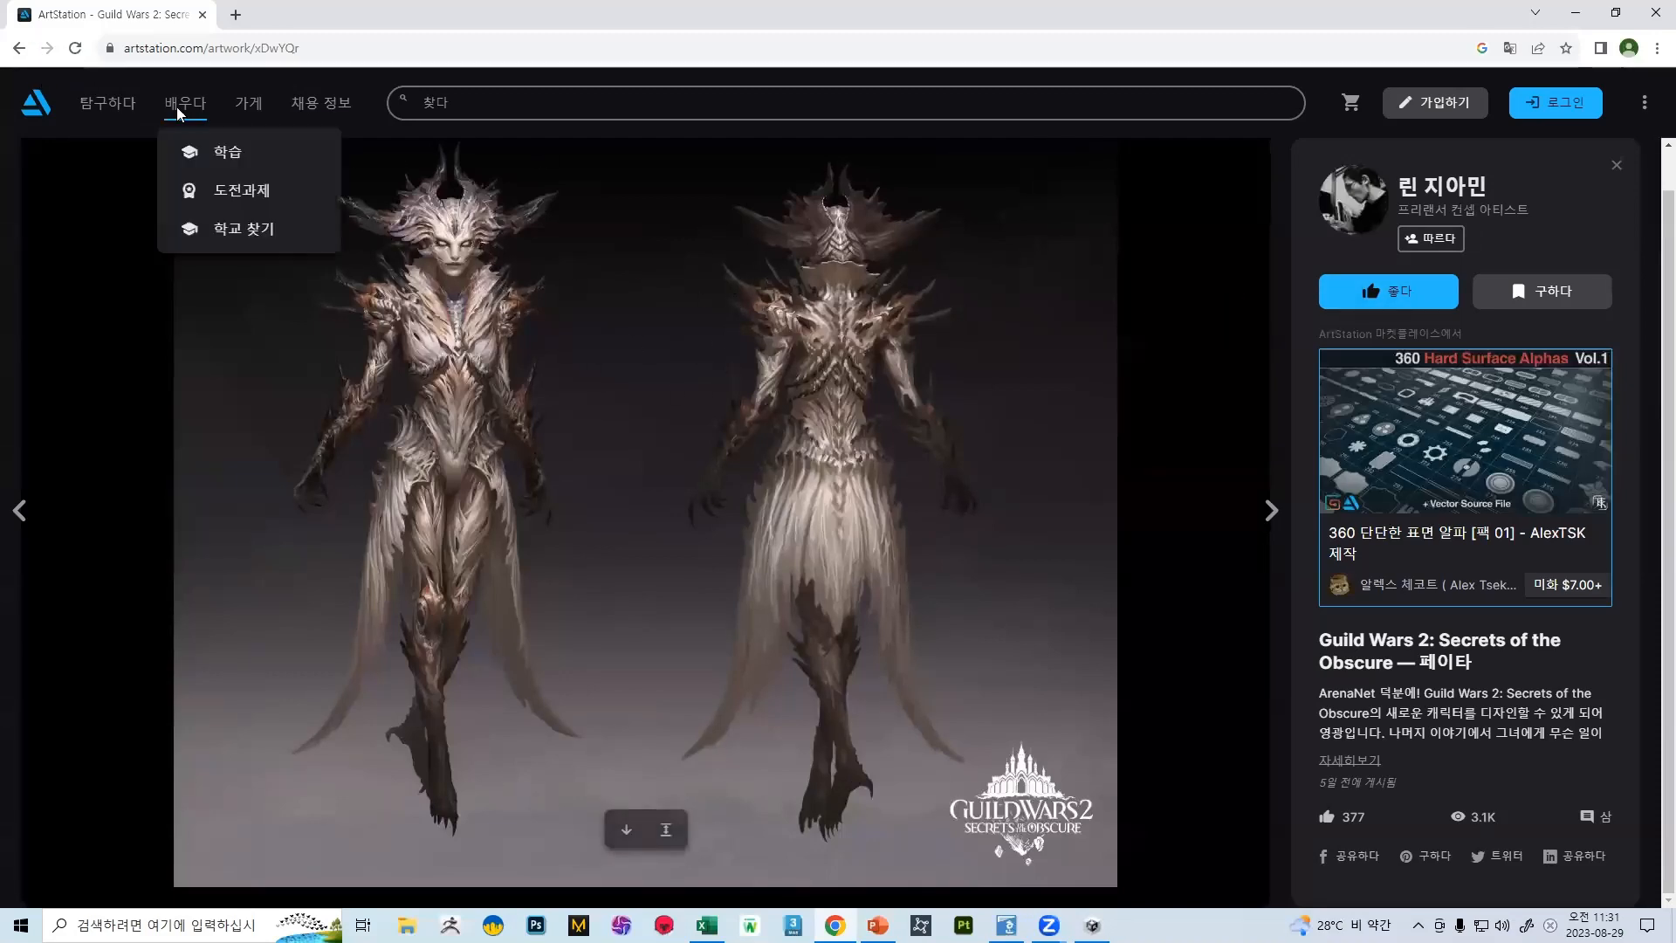
{"action": "left_click", "coordinate": [18, 48]}
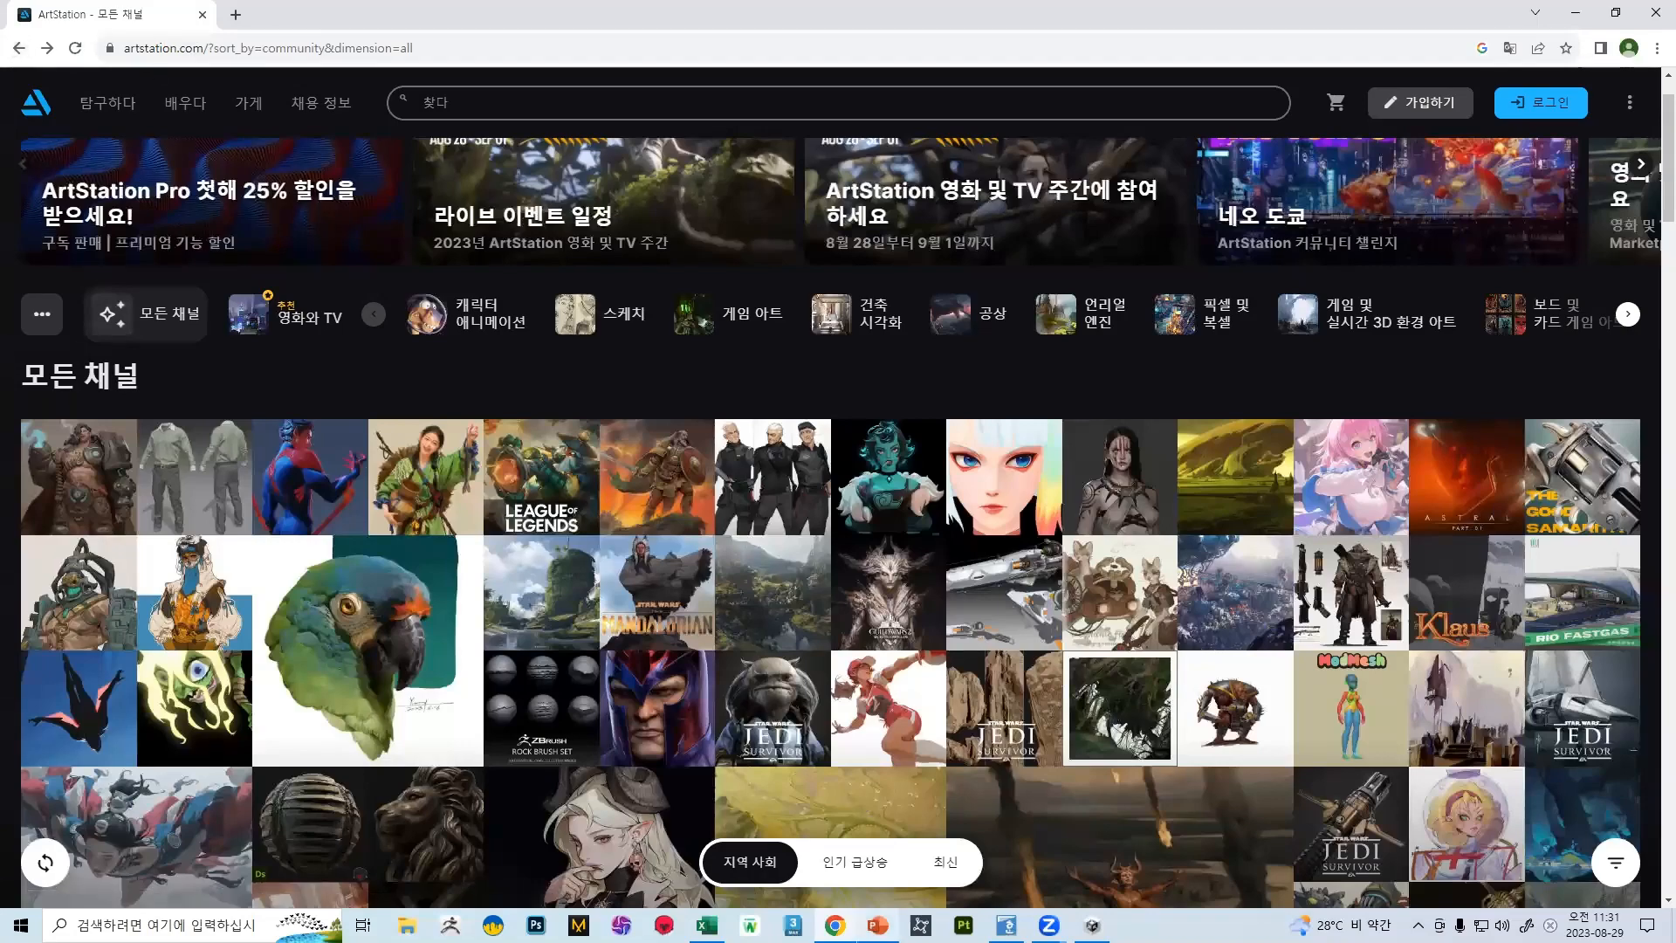
Switch to PowerPoint, deselect the ArtStation link on the self-study tips slide, and switch back to the ArtStation gallery in Chrome
{"action": "left_click", "coordinate": [878, 925]}
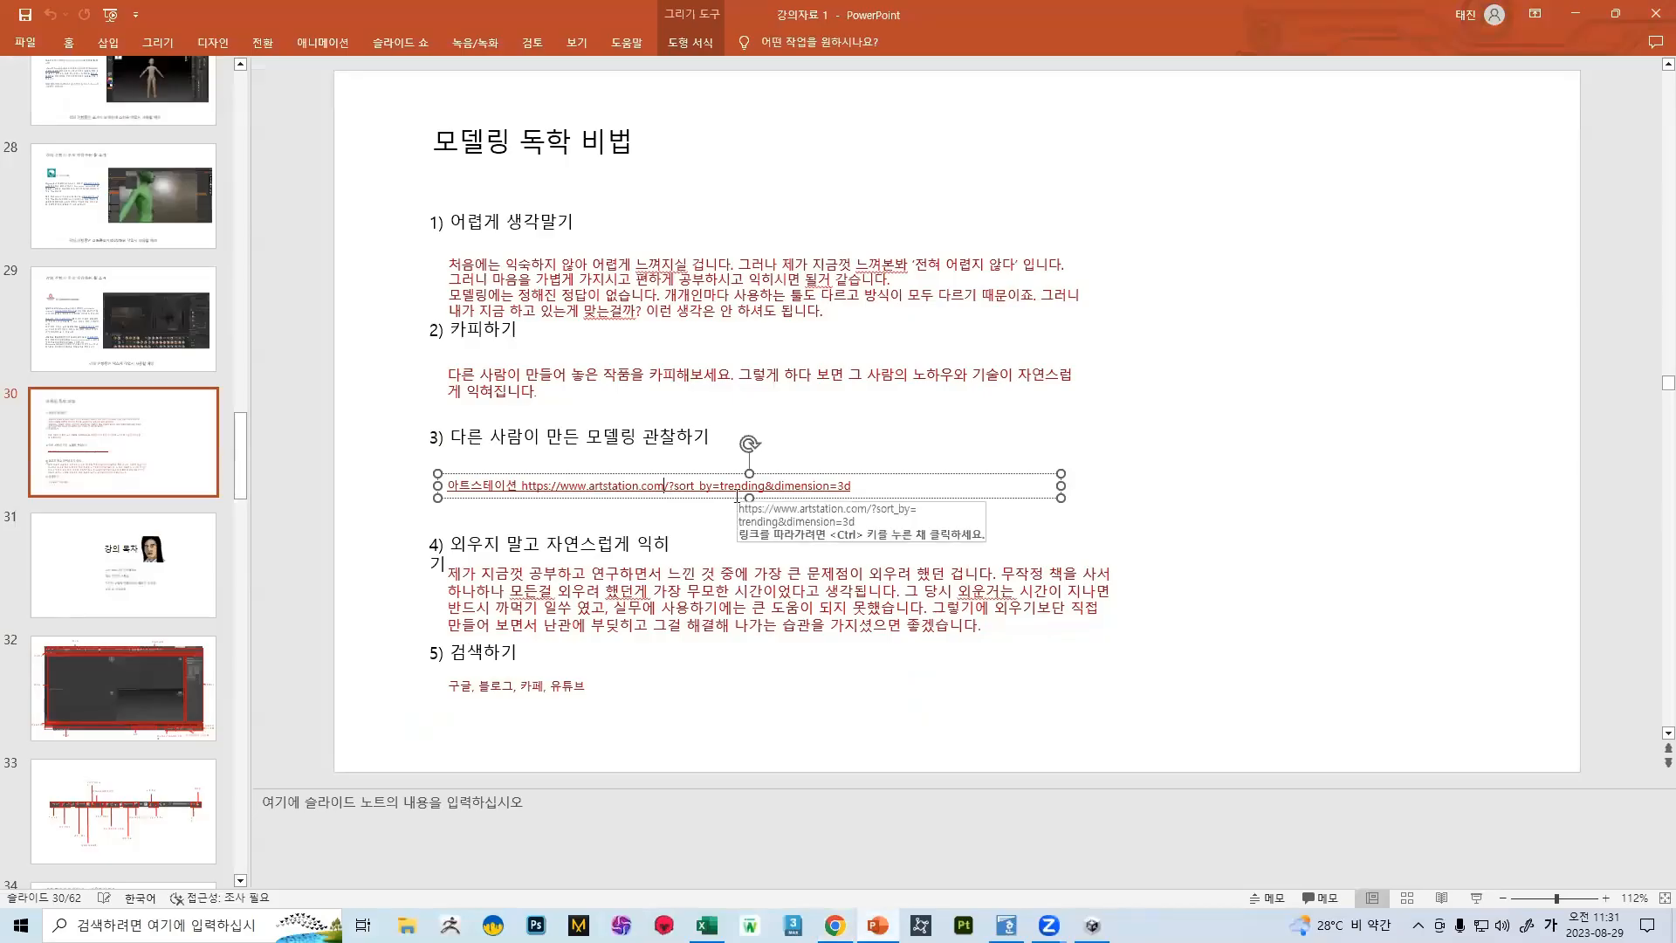
{"action": "left_click", "coordinate": [1248, 458]}
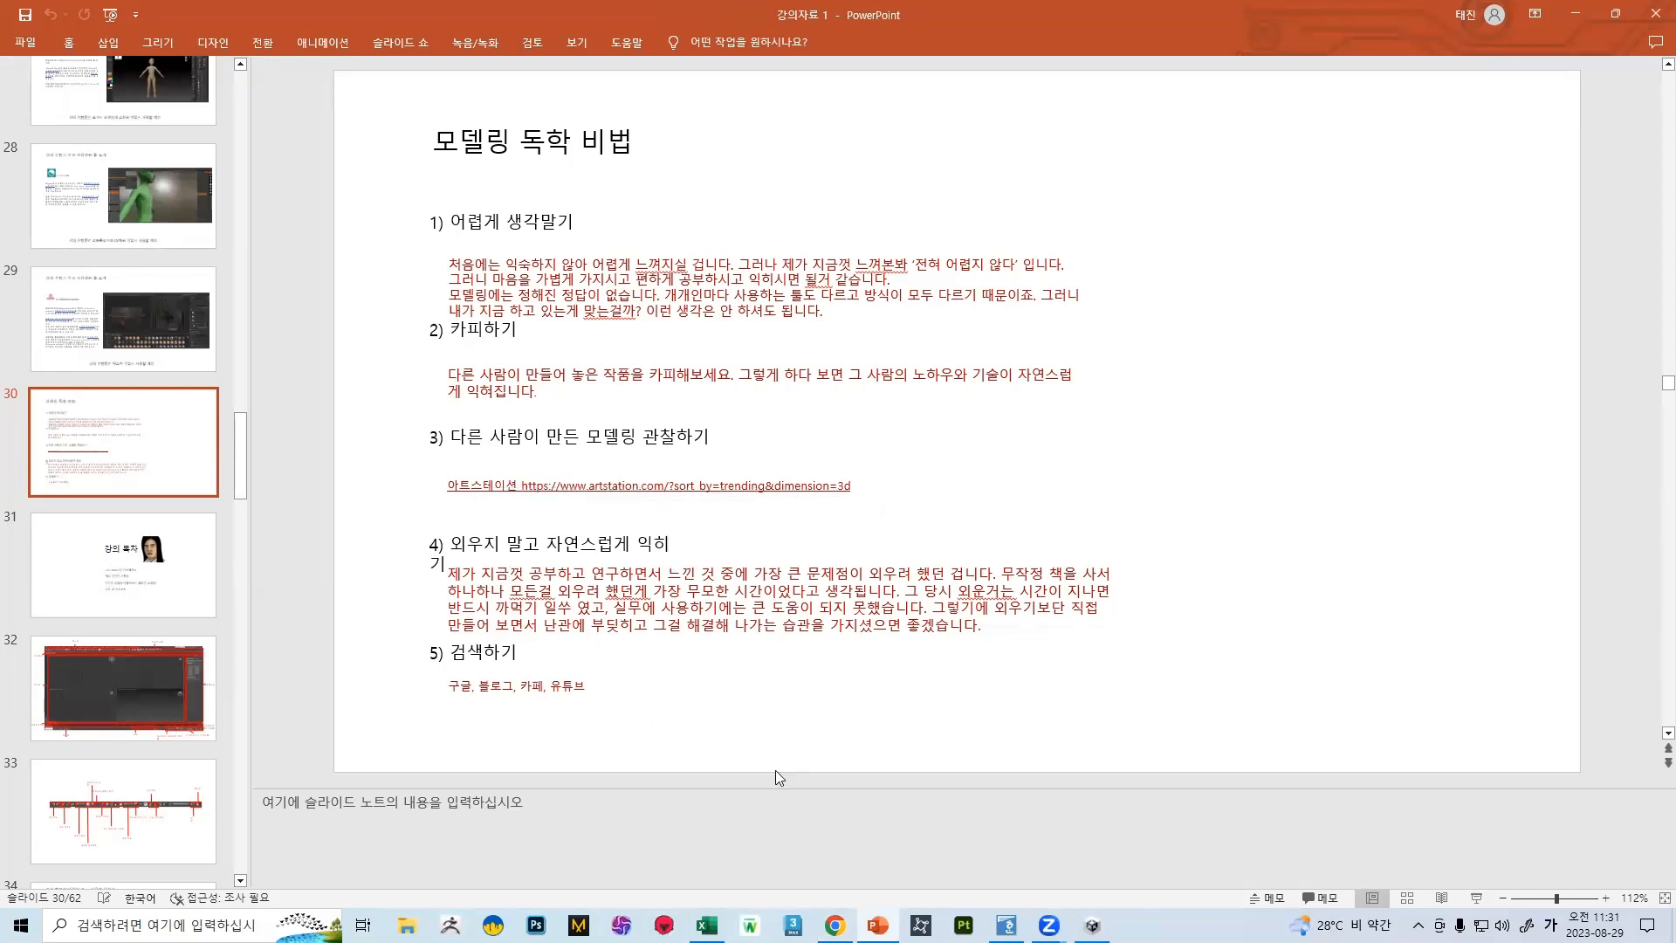
{"action": "left_click", "coordinate": [834, 926]}
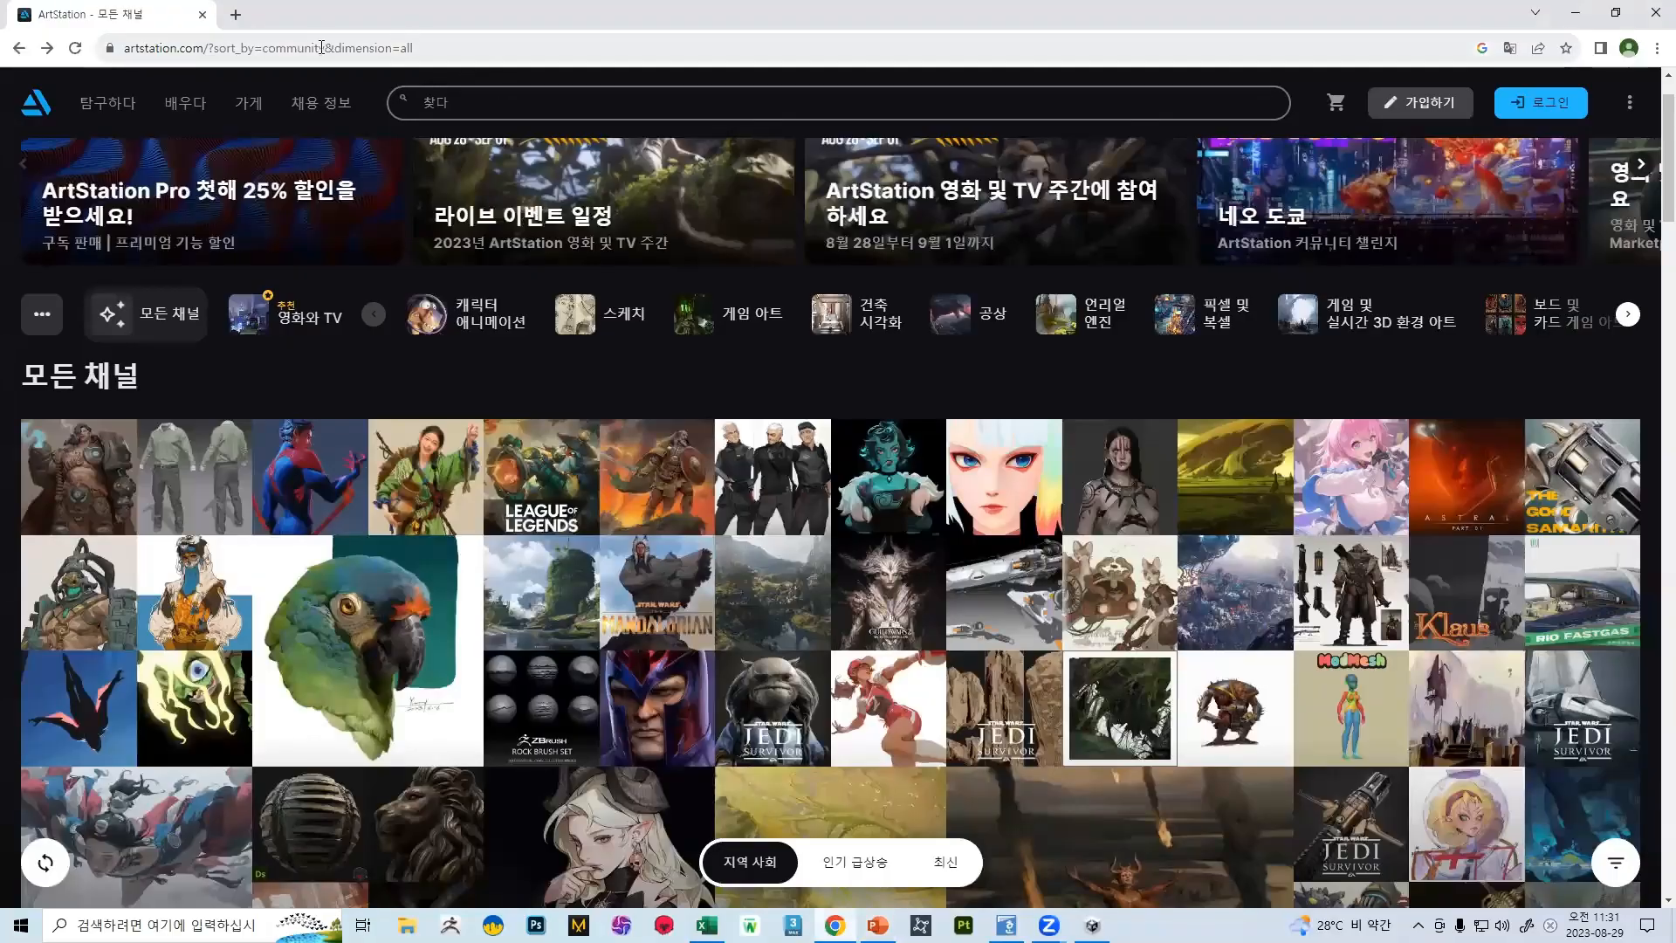
Browse the all-channels gallery, view the TOART-STUDIO "Guardian" character concept sheet, and return to the gallery
{"action": "scroll", "coordinate": [672, 311], "scroll_direction": "up", "scroll_amount": 1}
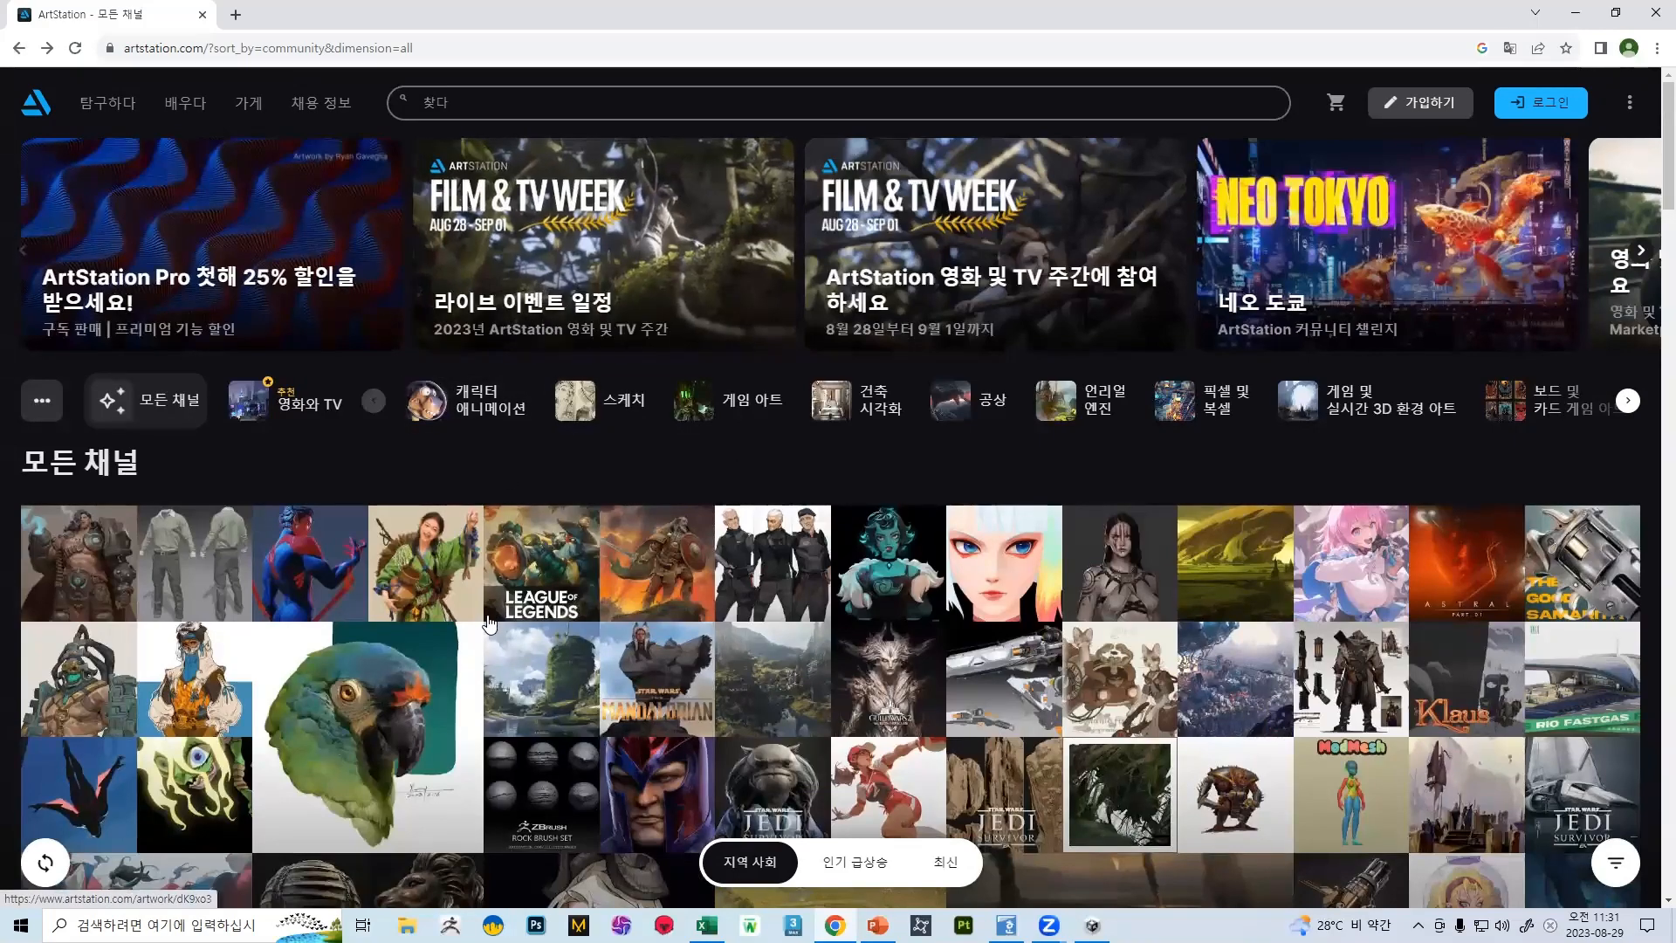
{"action": "scroll", "coordinate": [821, 611], "scroll_direction": "down", "scroll_amount": 4}
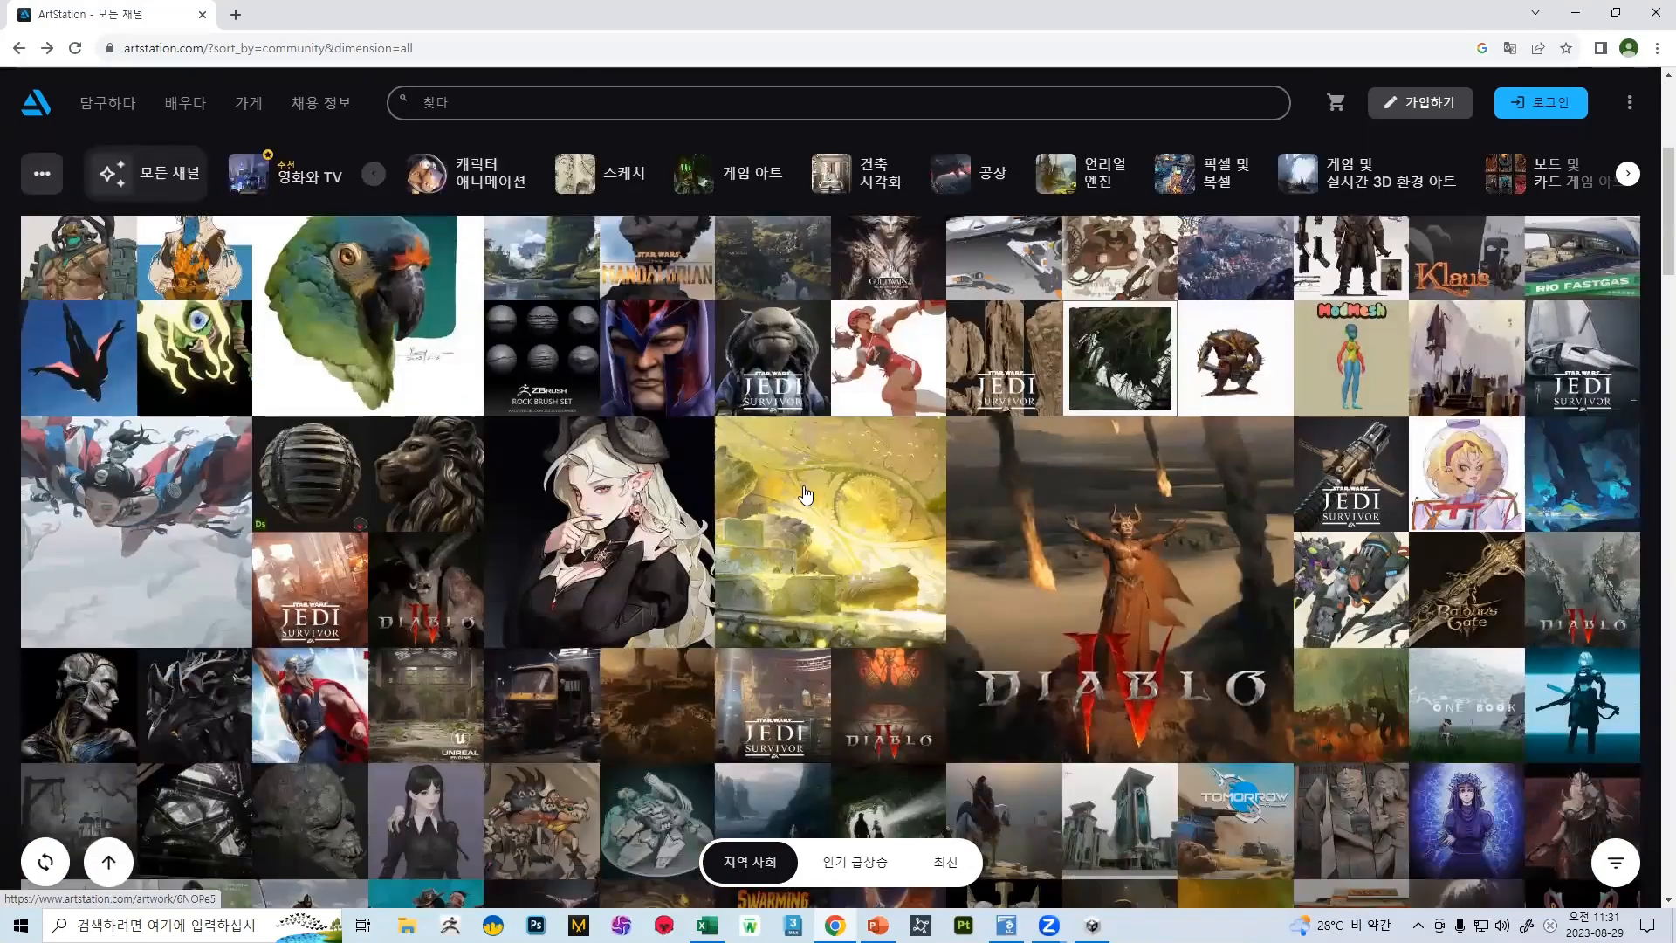
{"action": "scroll", "coordinate": [751, 352], "scroll_direction": "up", "scroll_amount": 4}
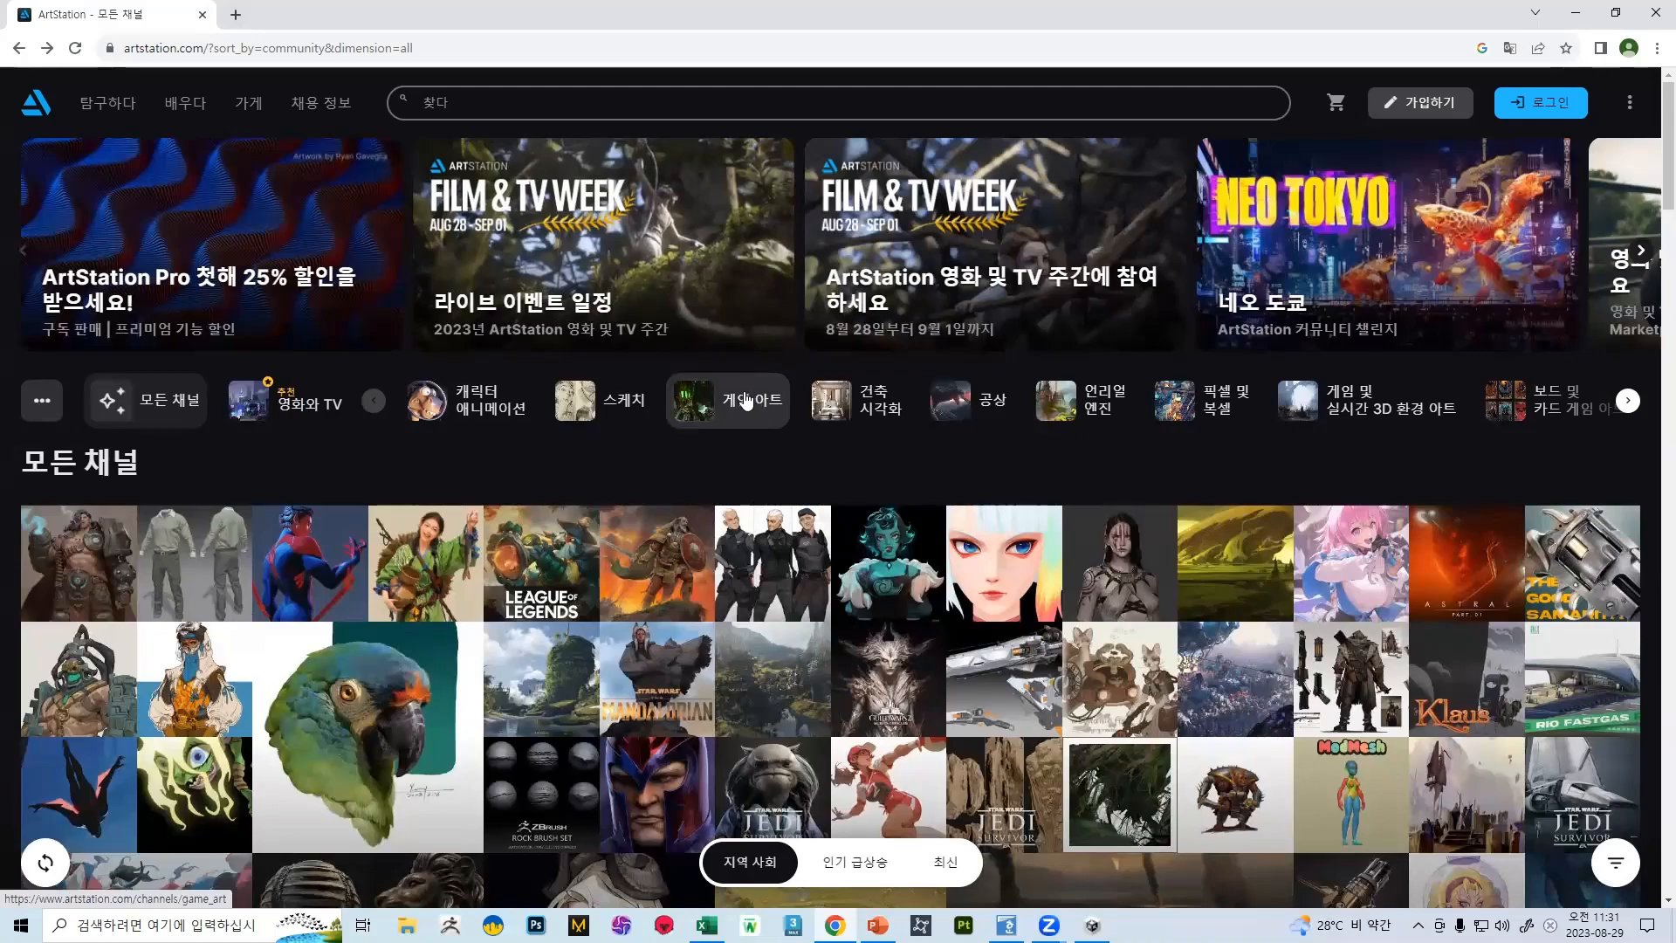
{"action": "scroll", "coordinate": [750, 406], "scroll_direction": "down", "scroll_amount": 7}
{"action": "scroll", "coordinate": [752, 425], "scroll_direction": "up", "scroll_amount": 8}
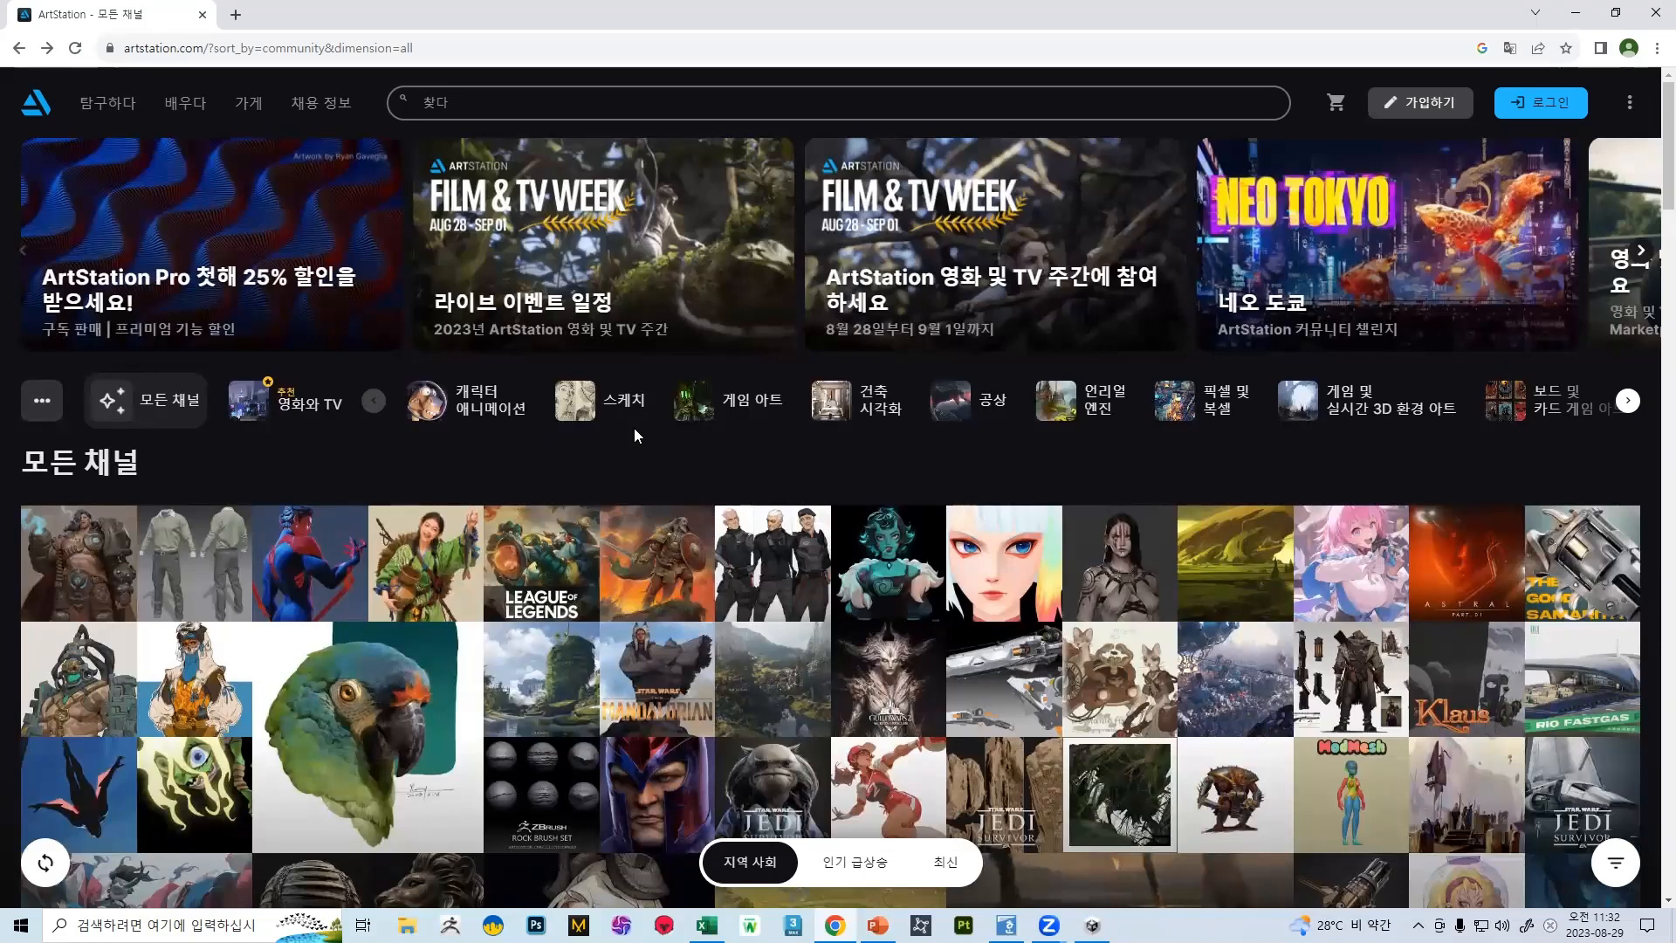
{"action": "scroll", "coordinate": [633, 428], "scroll_direction": "down", "scroll_amount": 3}
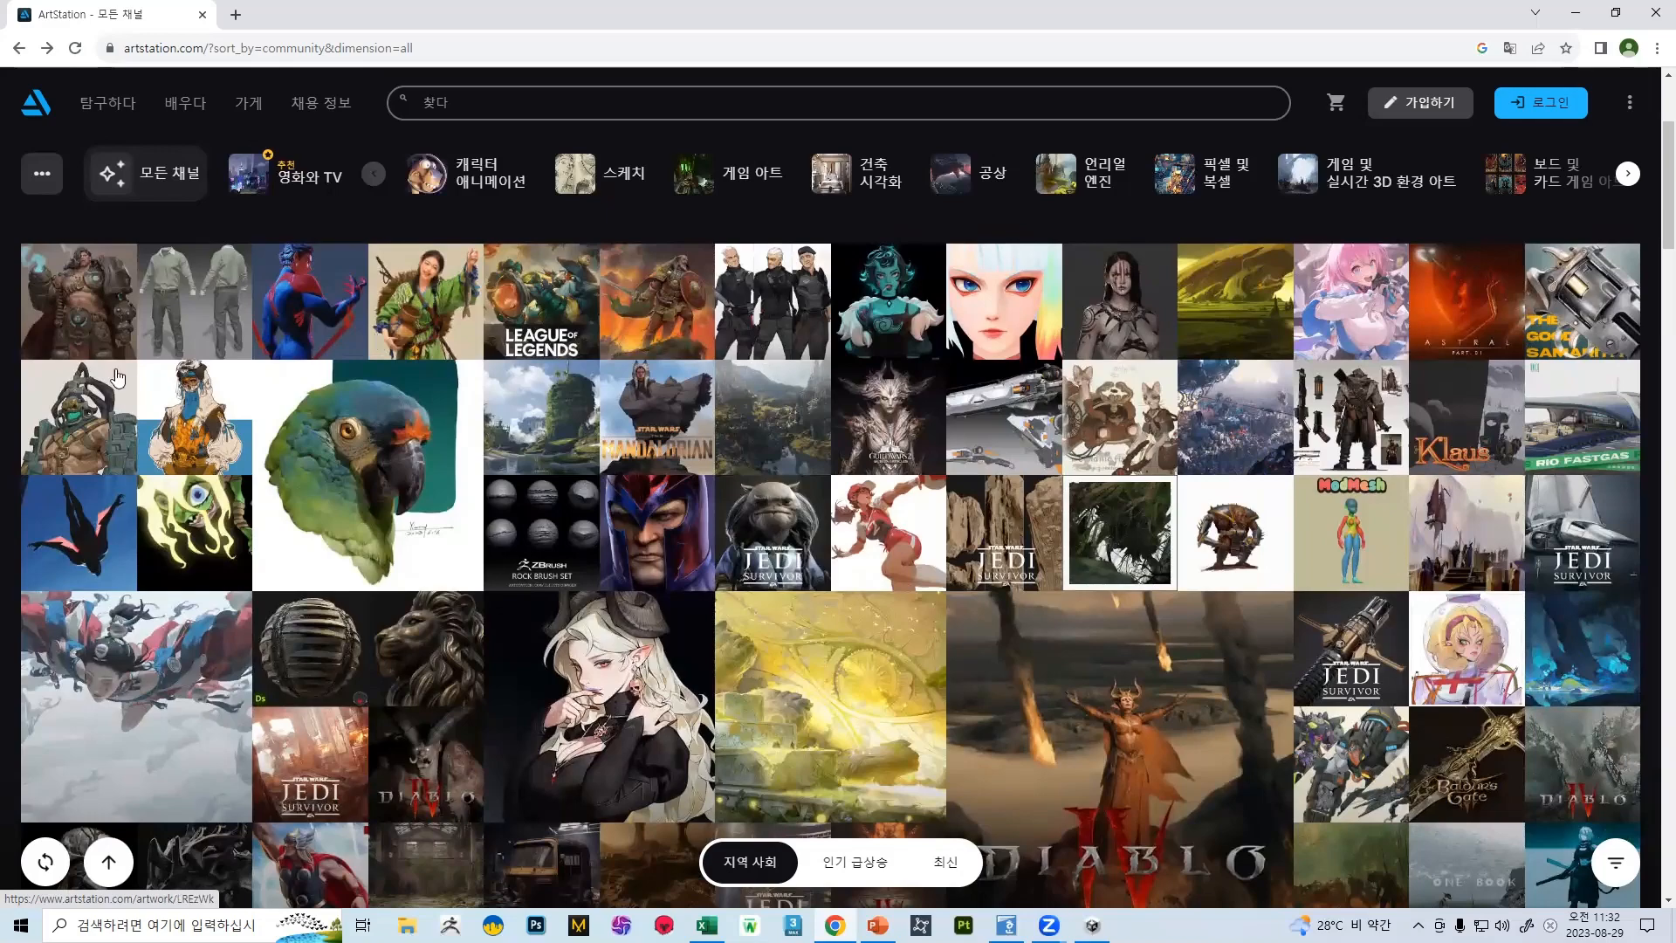
{"action": "left_click", "coordinate": [52, 438]}
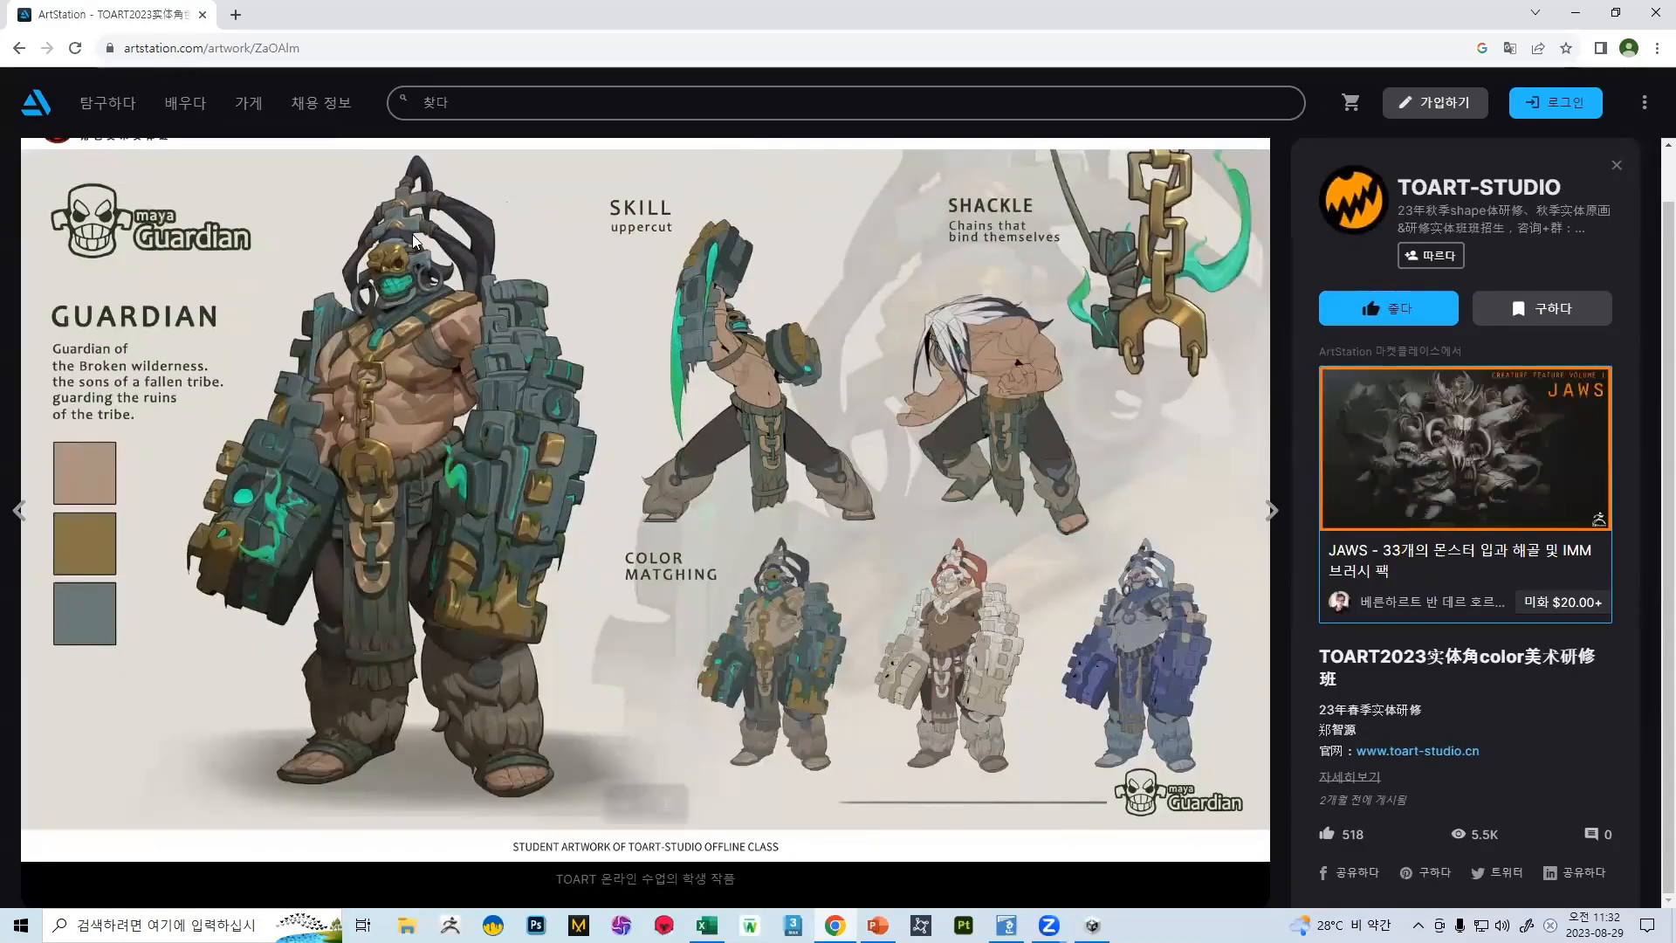
{"action": "left_click", "coordinate": [20, 48]}
{"action": "left_click", "coordinate": [19, 48]}
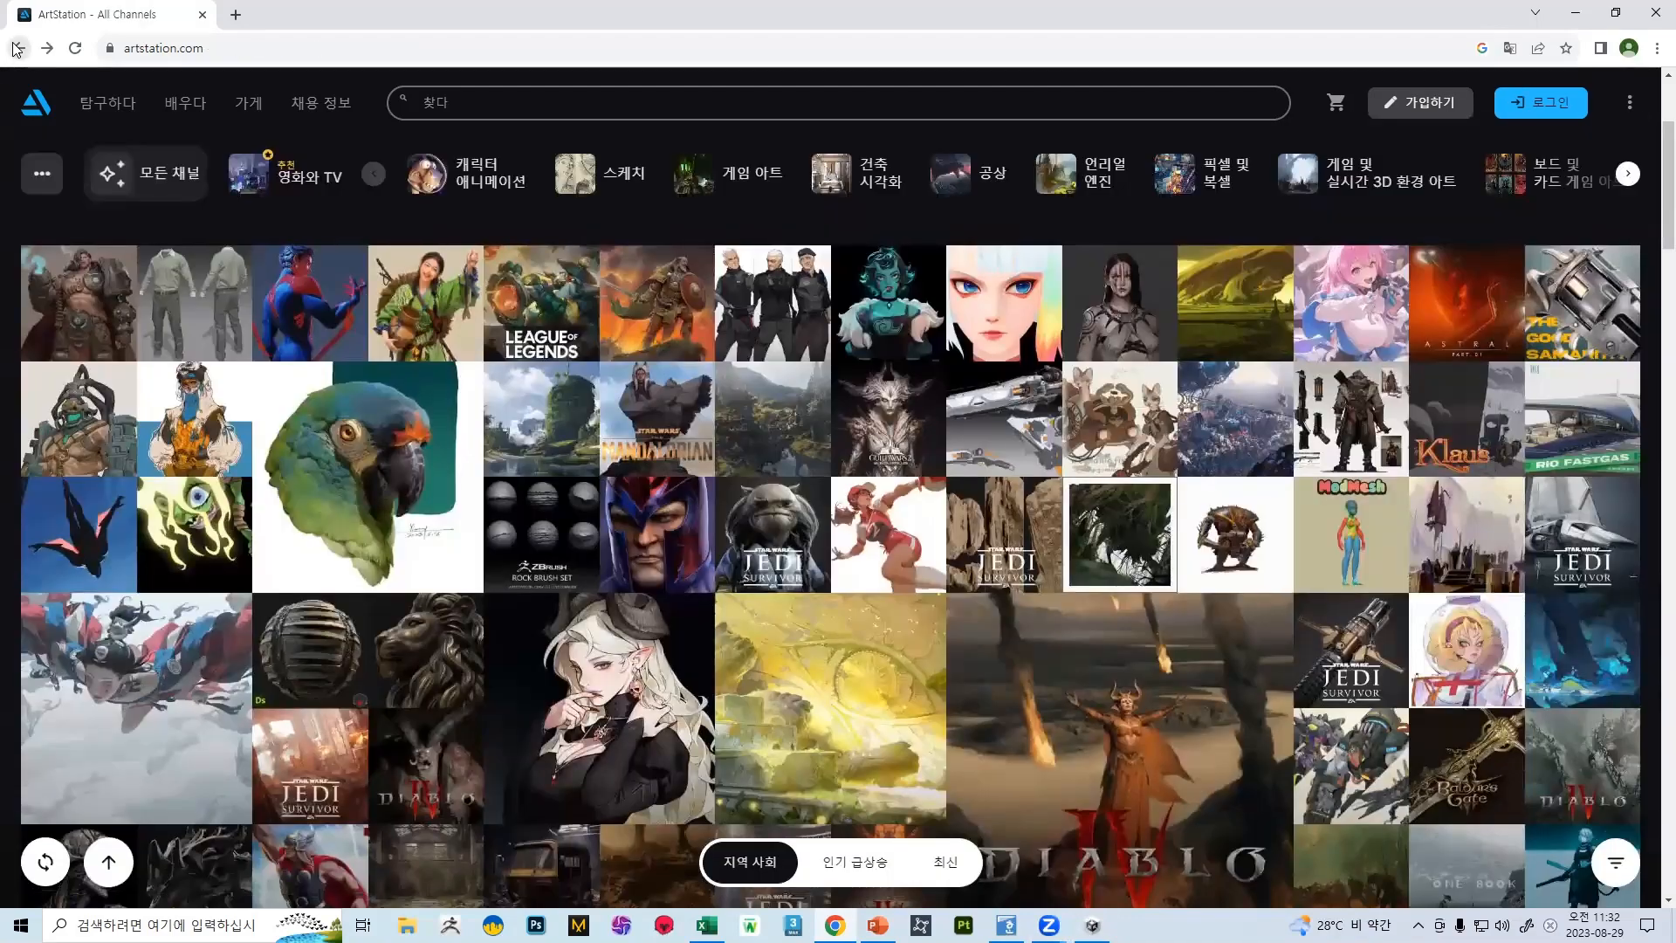
Open the bookmarked Poly Haven textures library in a new tab and open the grey stone path texture
{"action": "left_click", "coordinate": [236, 15]}
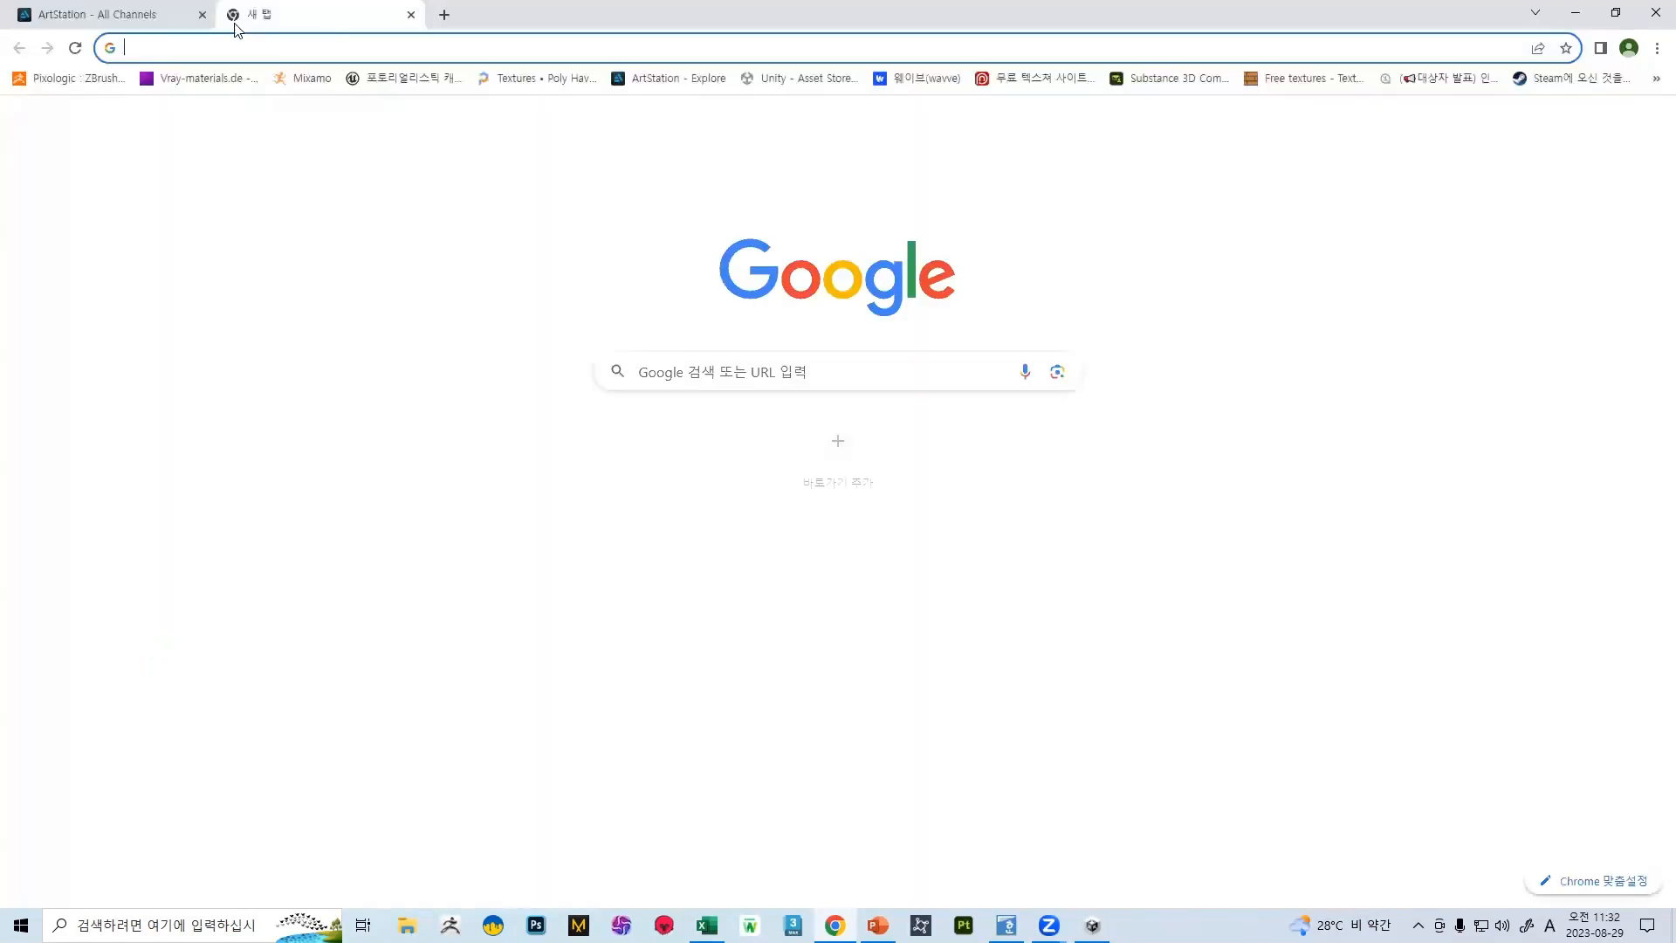
{"action": "left_click", "coordinate": [576, 84]}
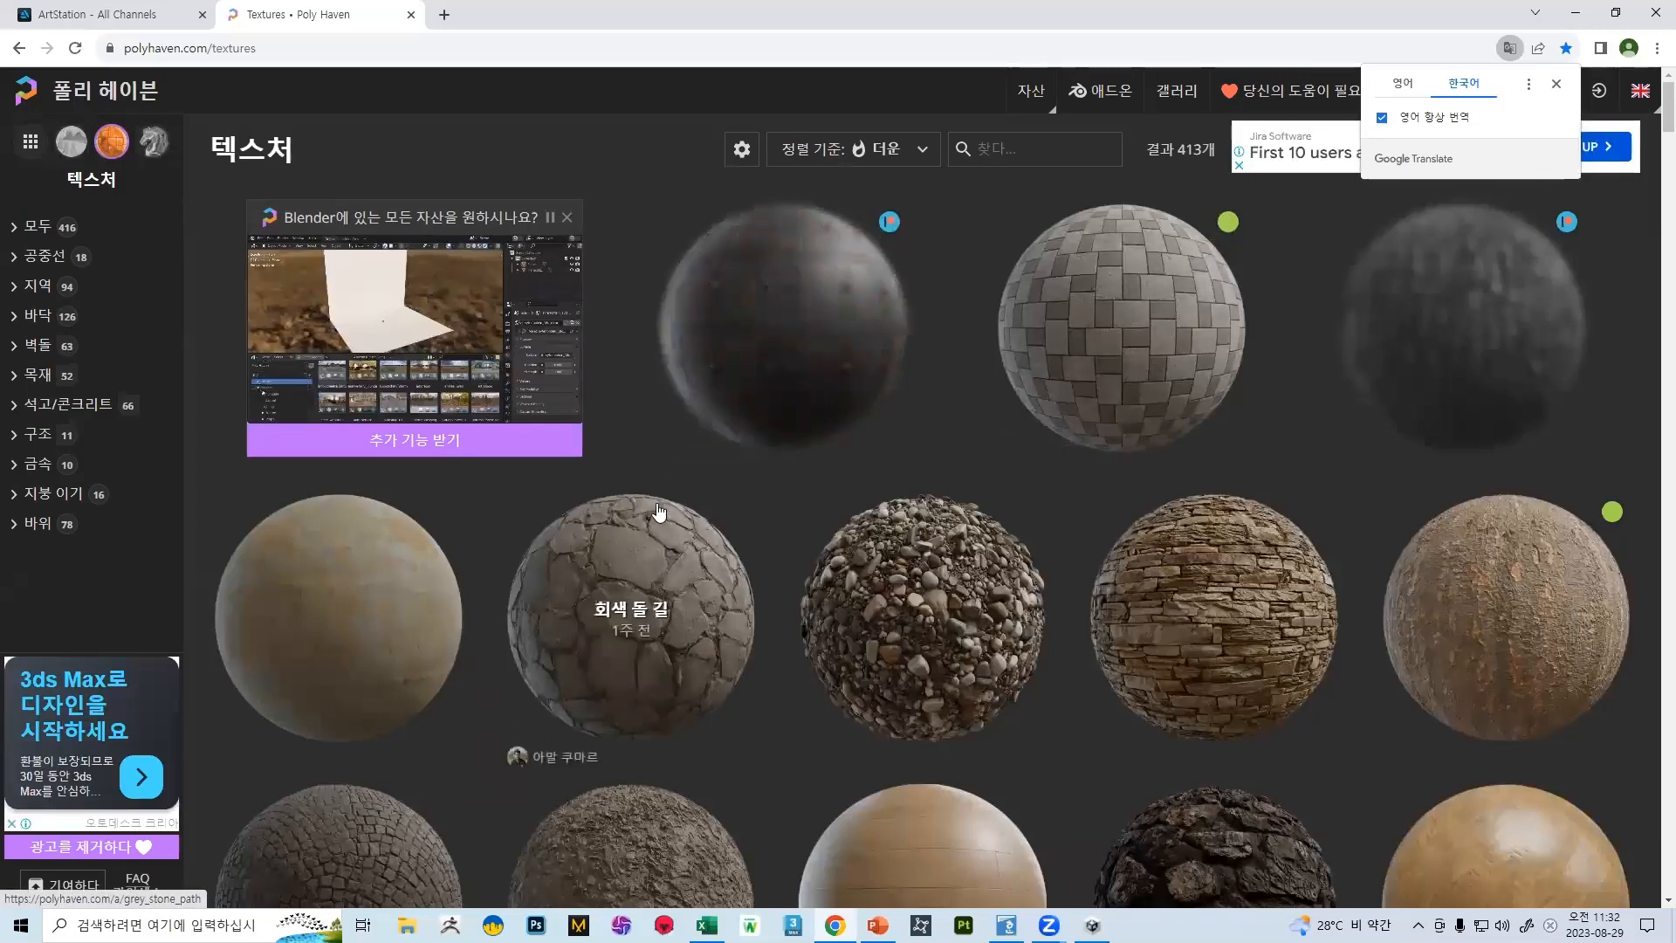
{"action": "scroll", "coordinate": [778, 370], "scroll_direction": "down", "scroll_amount": 4}
{"action": "scroll", "coordinate": [660, 511], "scroll_direction": "up", "scroll_amount": 3}
{"action": "left_click", "coordinate": [659, 511]}
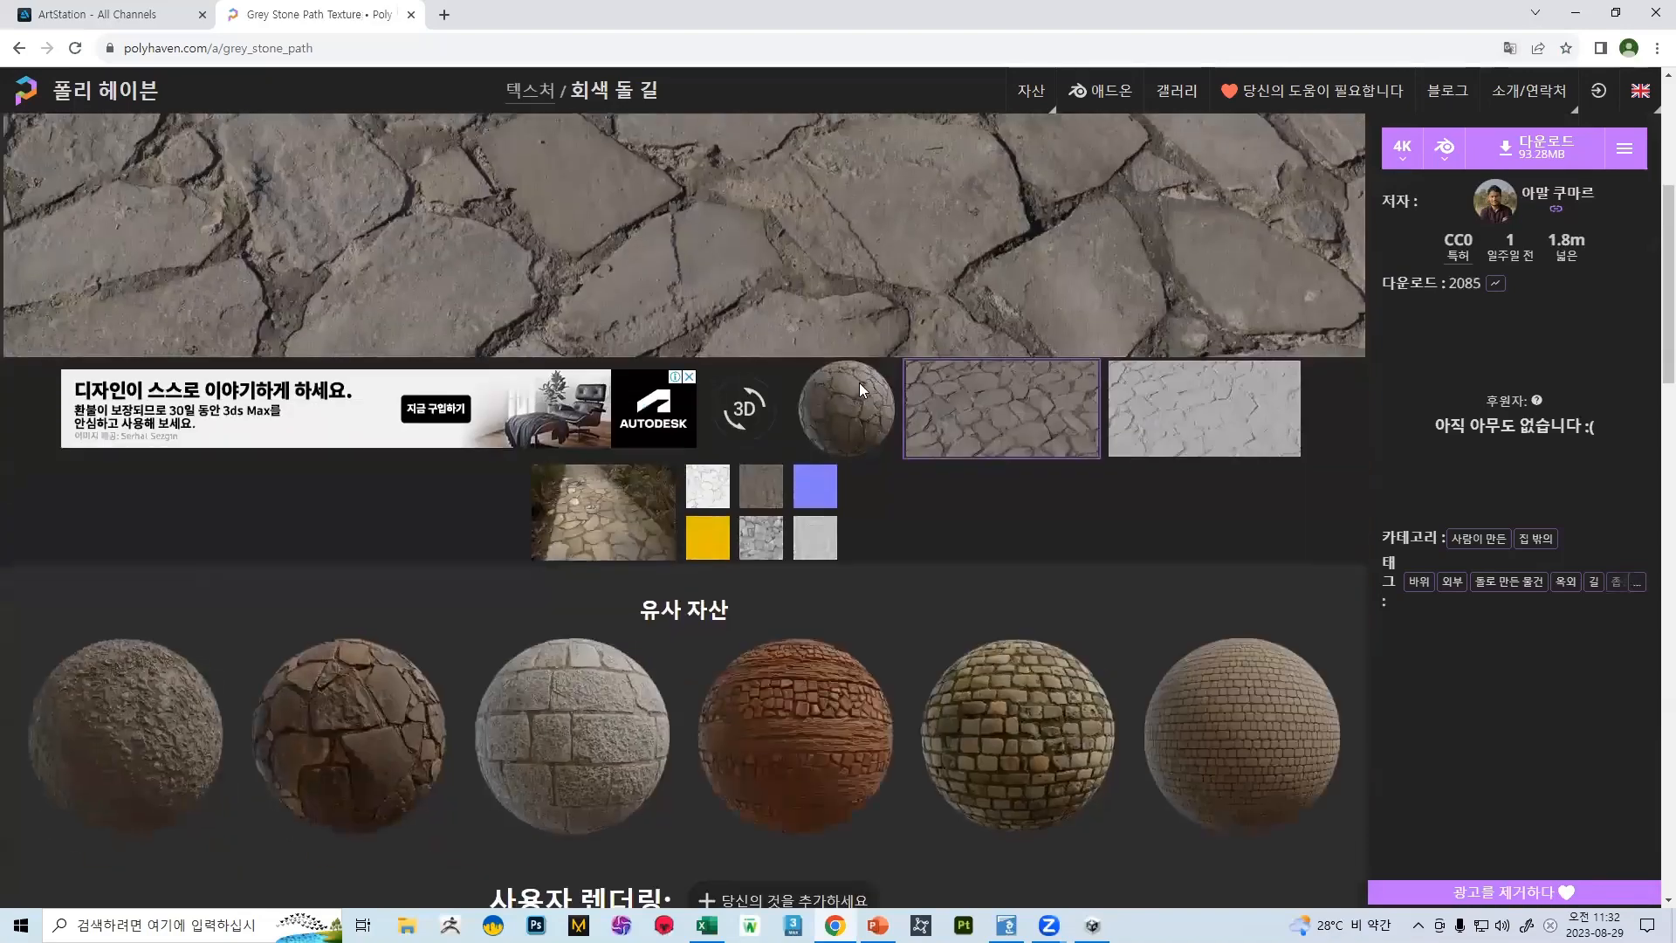
Show the reference photo of the real stone path and look through the preview images below it
{"action": "scroll", "coordinate": [860, 392], "scroll_direction": "down", "scroll_amount": 5}
{"action": "scroll", "coordinate": [797, 374], "scroll_direction": "up", "scroll_amount": 5}
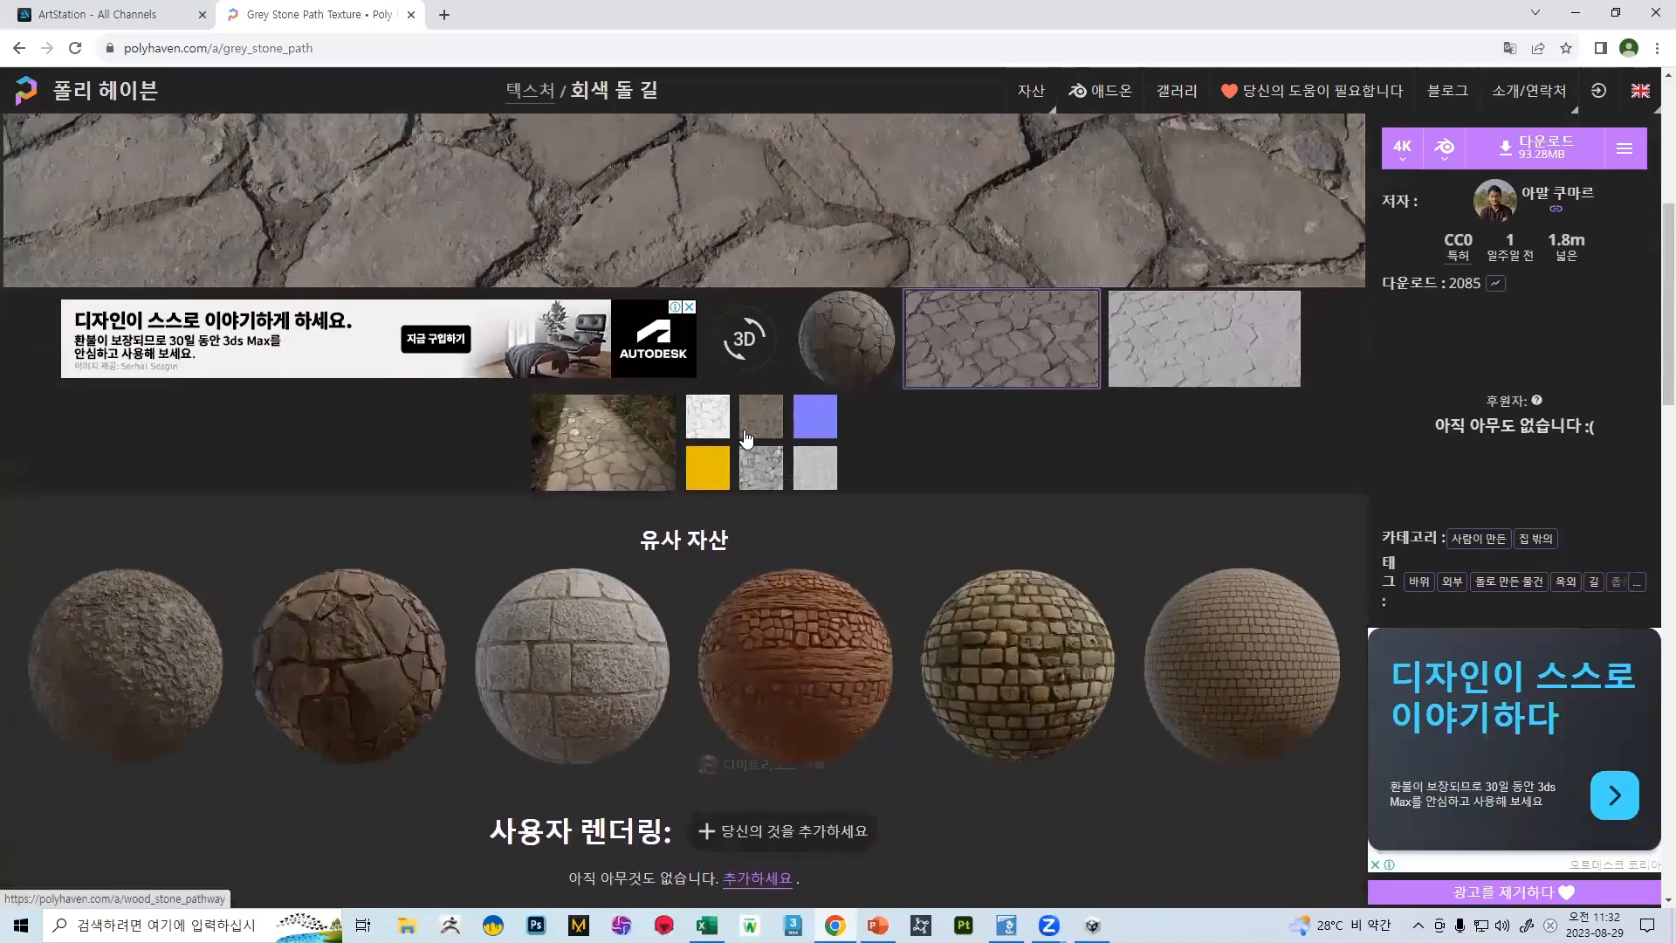
{"action": "left_click", "coordinate": [615, 469]}
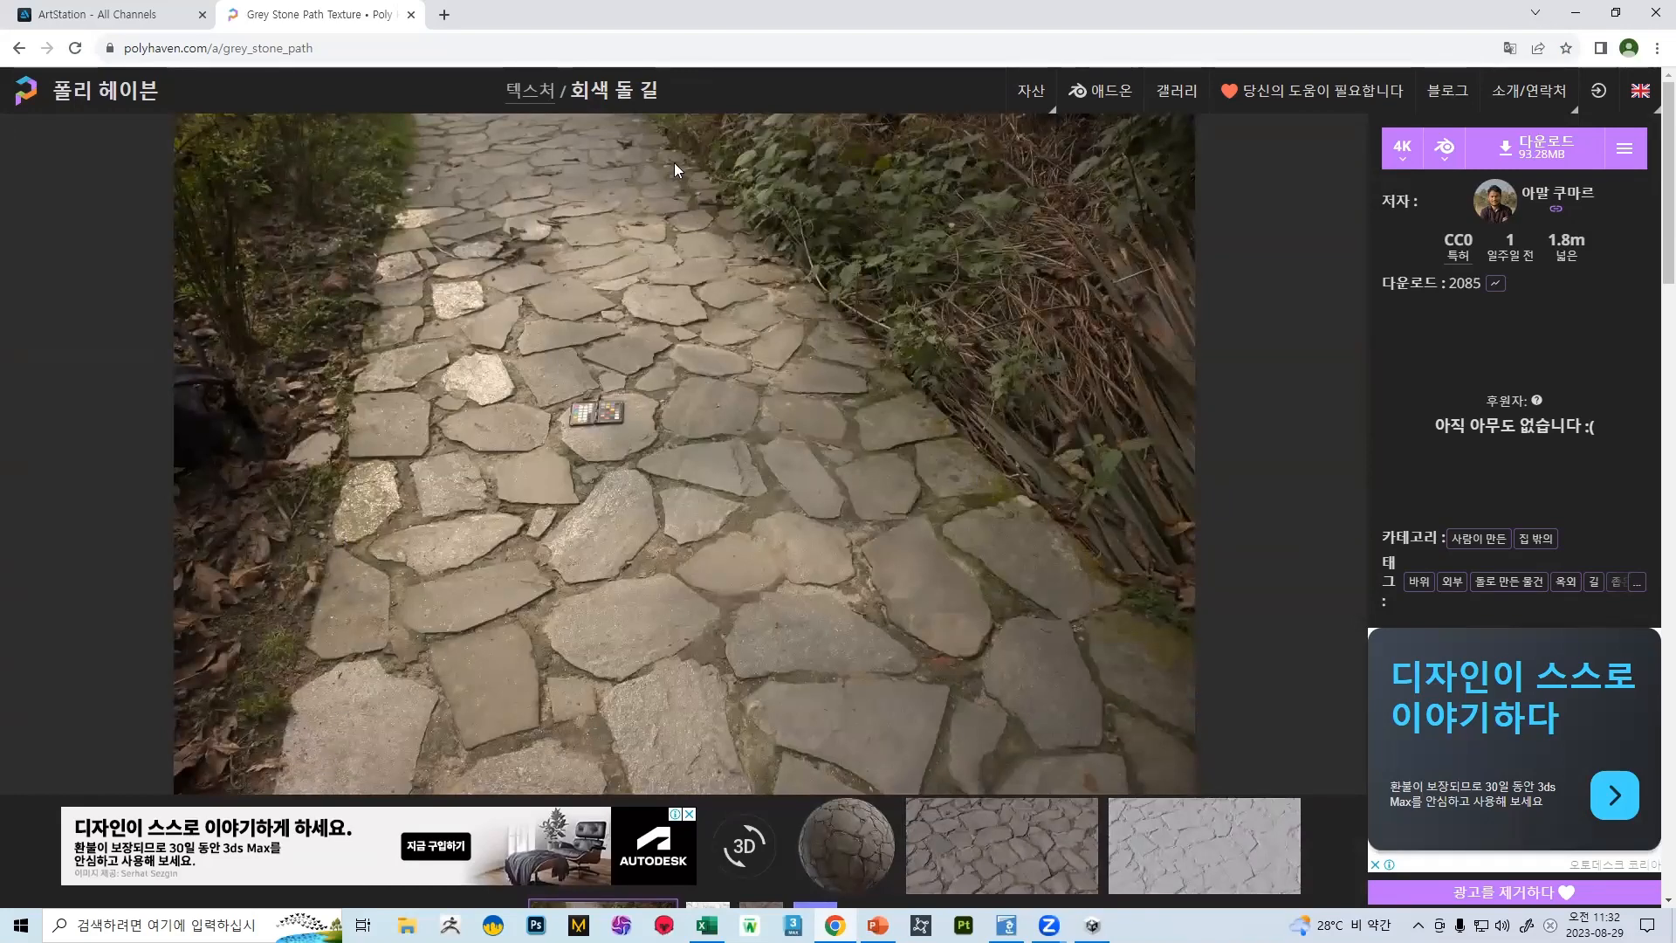
{"action": "scroll", "coordinate": [652, 588], "scroll_direction": "down", "scroll_amount": 3}
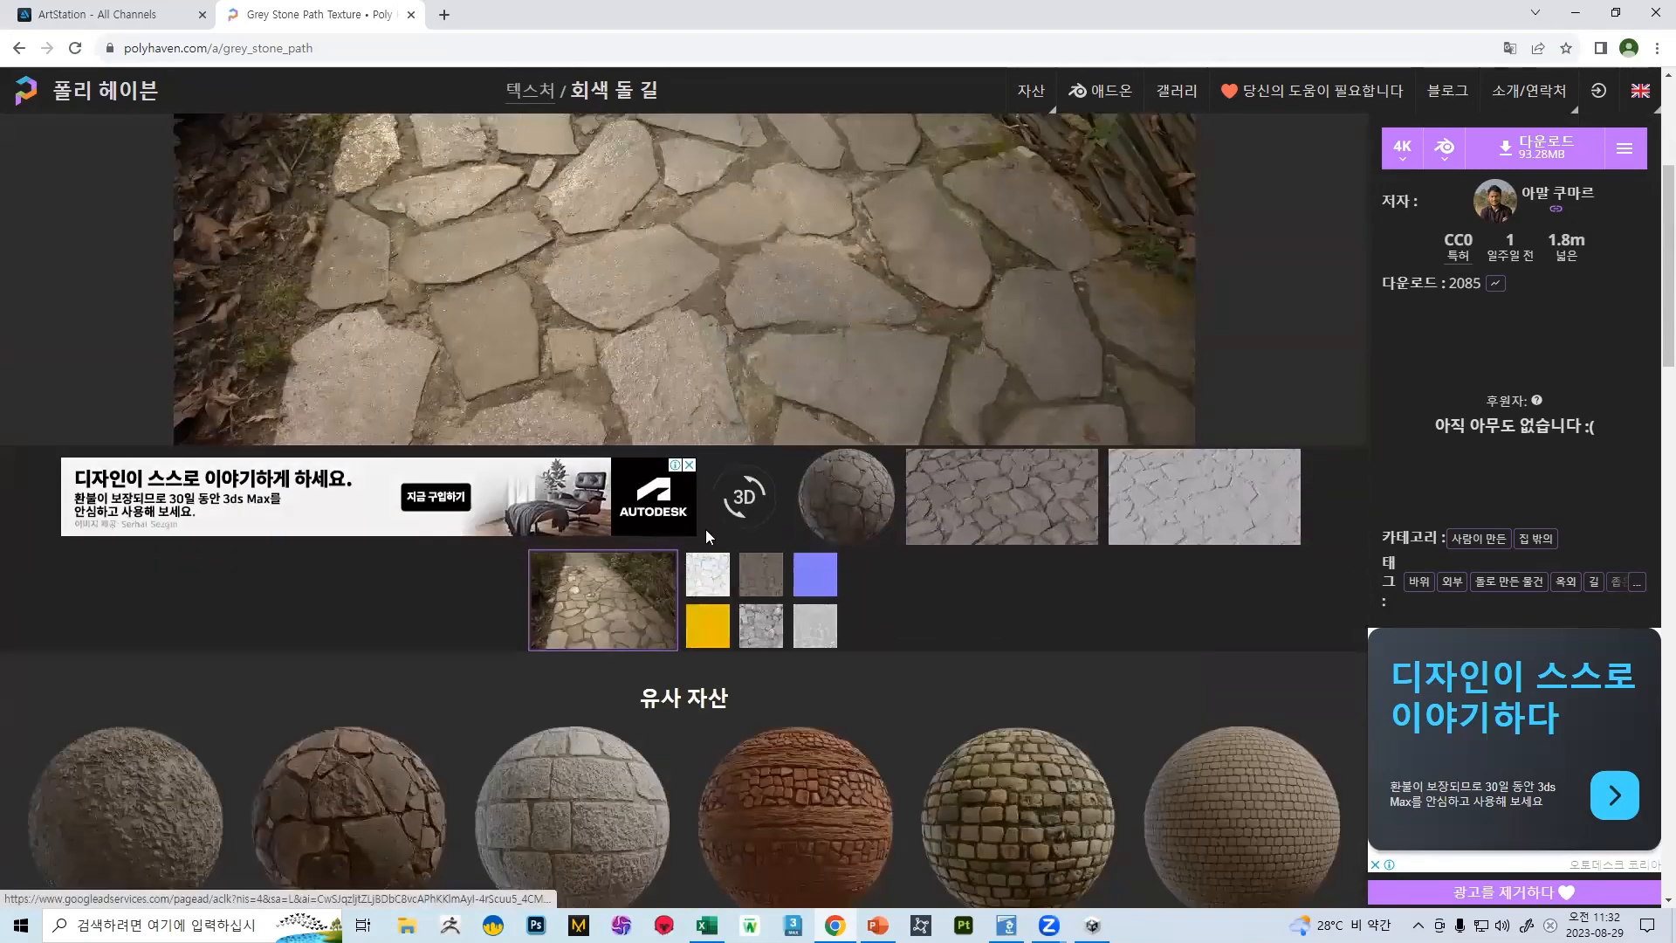
{"action": "scroll", "coordinate": [925, 527], "scroll_direction": "up", "scroll_amount": 2}
Compare the textured render of the grey stone path with its untextured grey render, ending on the textured one
{"action": "left_click", "coordinate": [1001, 714]}
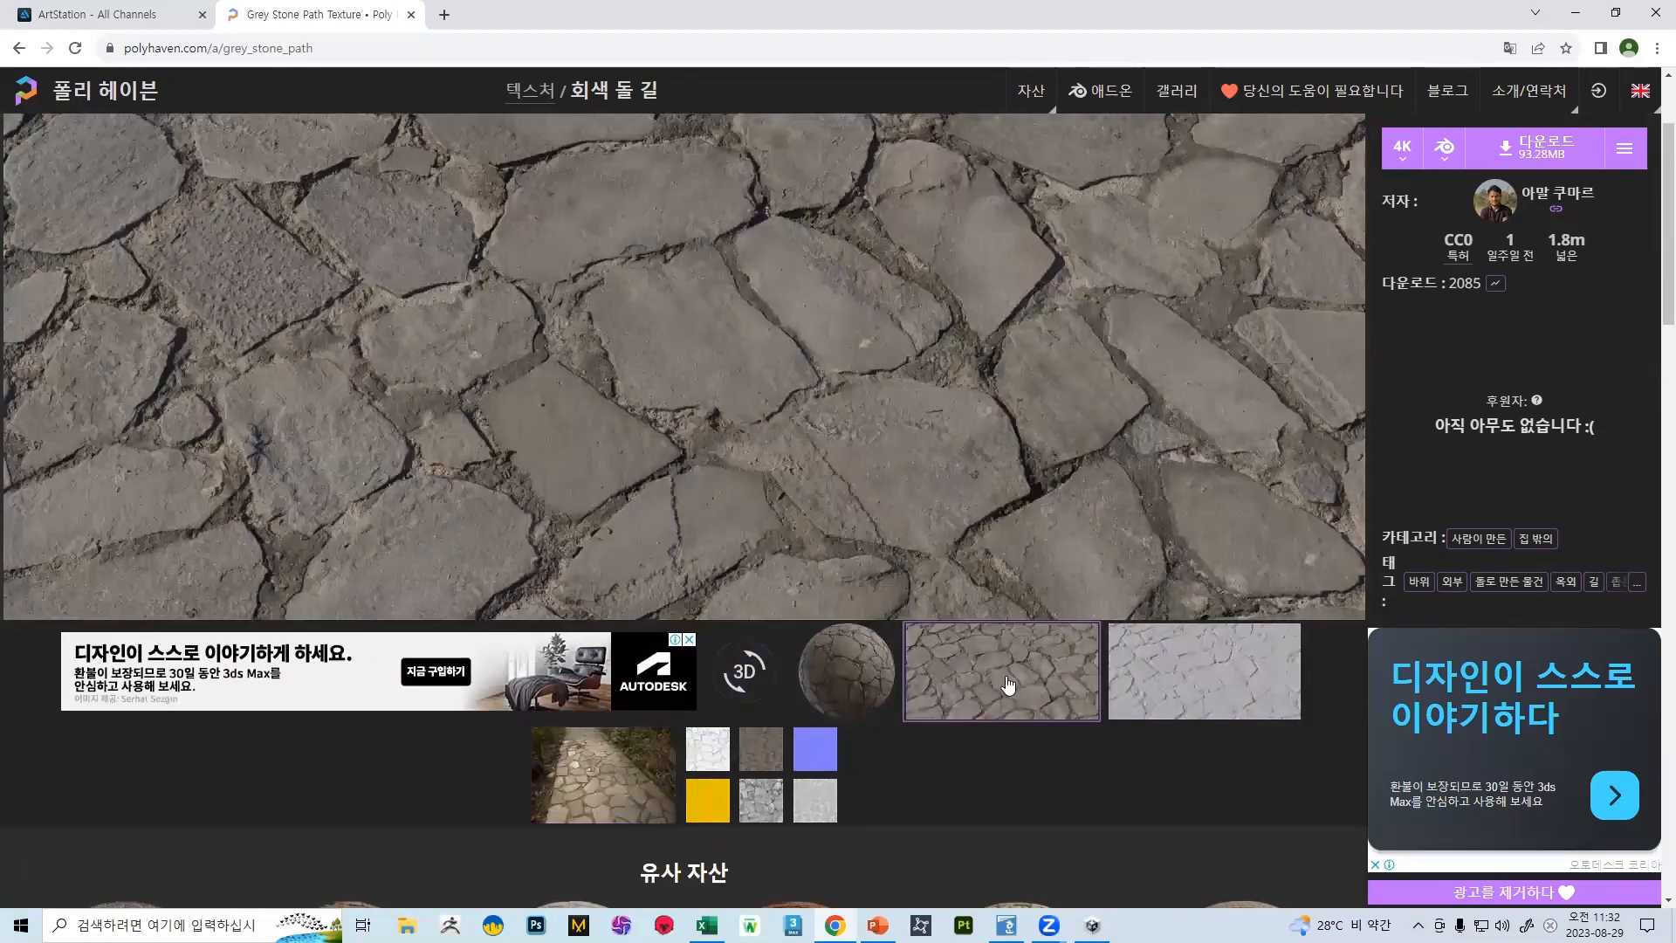
{"action": "left_click", "coordinate": [1209, 672]}
{"action": "left_click", "coordinate": [1004, 681]}
{"action": "left_click", "coordinate": [1209, 670]}
{"action": "left_click", "coordinate": [1012, 651]}
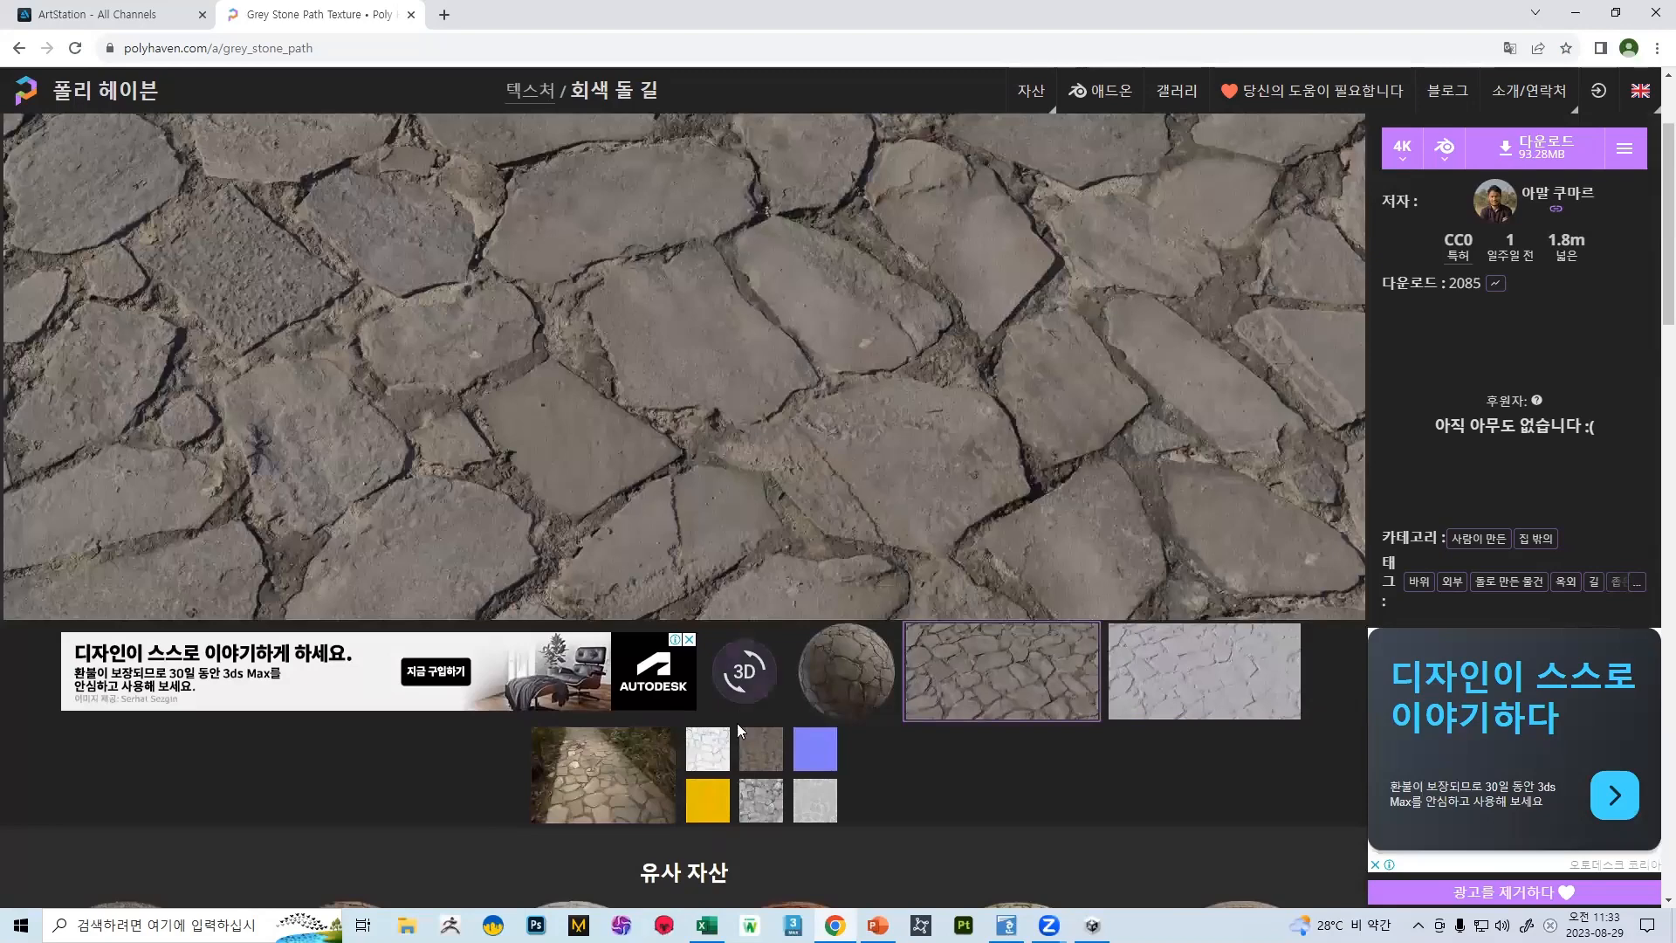
Bring back the reference photo of the stone path and browse down to the similar assets
{"action": "left_click", "coordinate": [602, 774]}
{"action": "scroll", "coordinate": [789, 481], "scroll_direction": "down", "scroll_amount": 5}
{"action": "scroll", "coordinate": [823, 461], "scroll_direction": "up", "scroll_amount": 7}
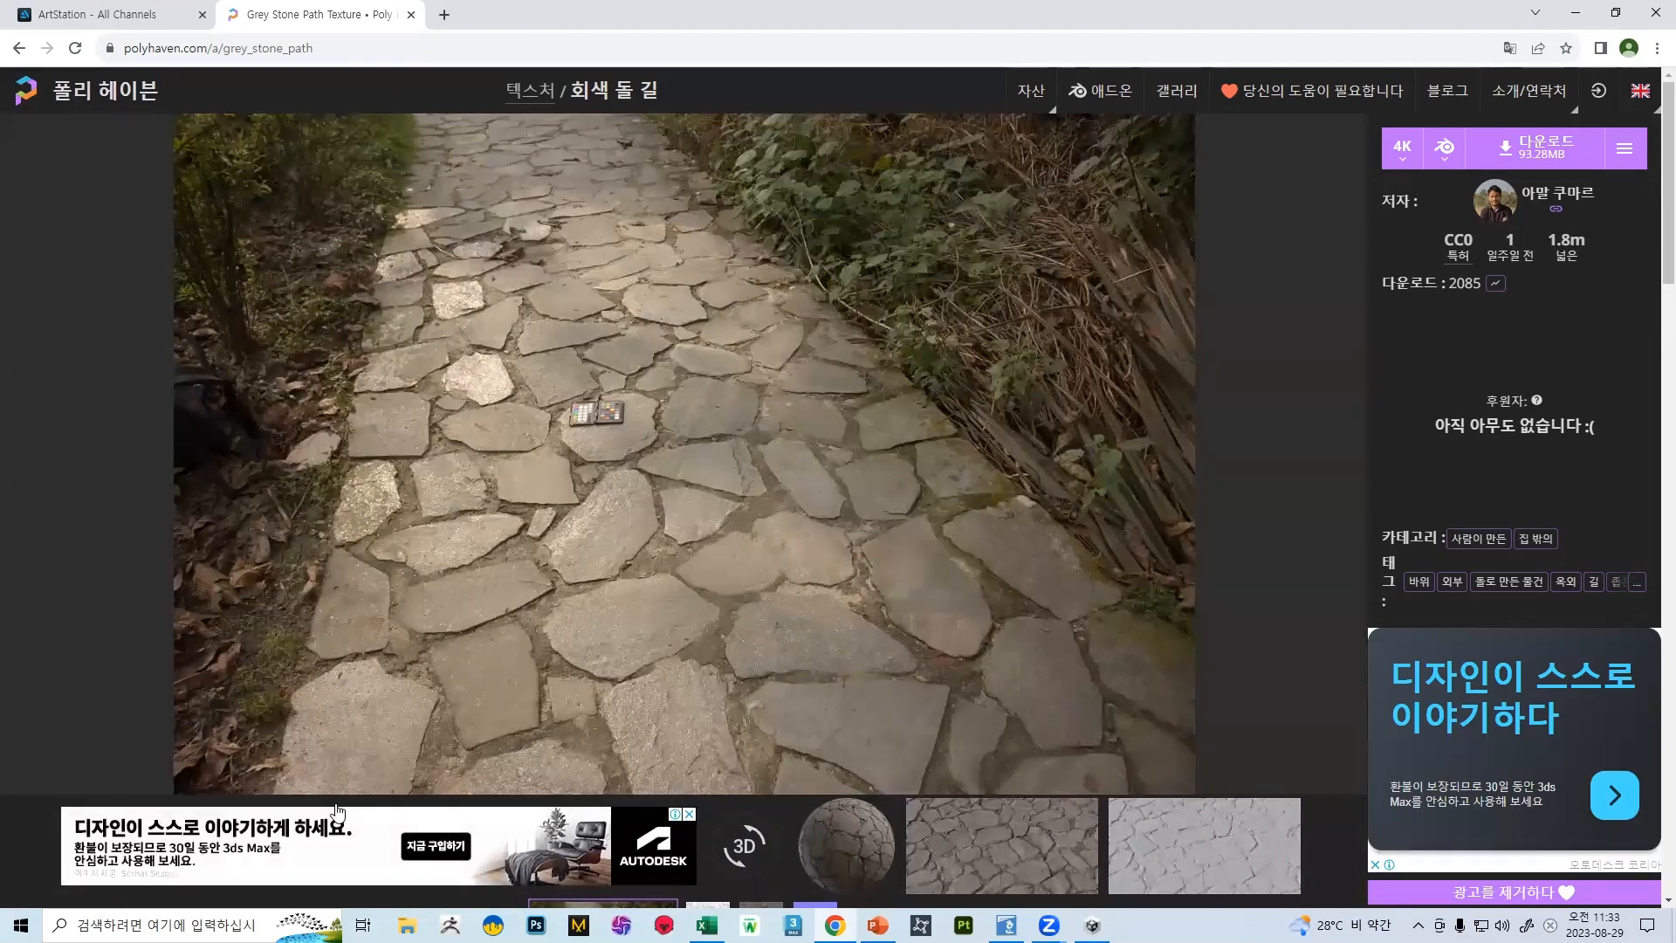
{"action": "scroll", "coordinate": [957, 436], "scroll_direction": "down", "scroll_amount": 4}
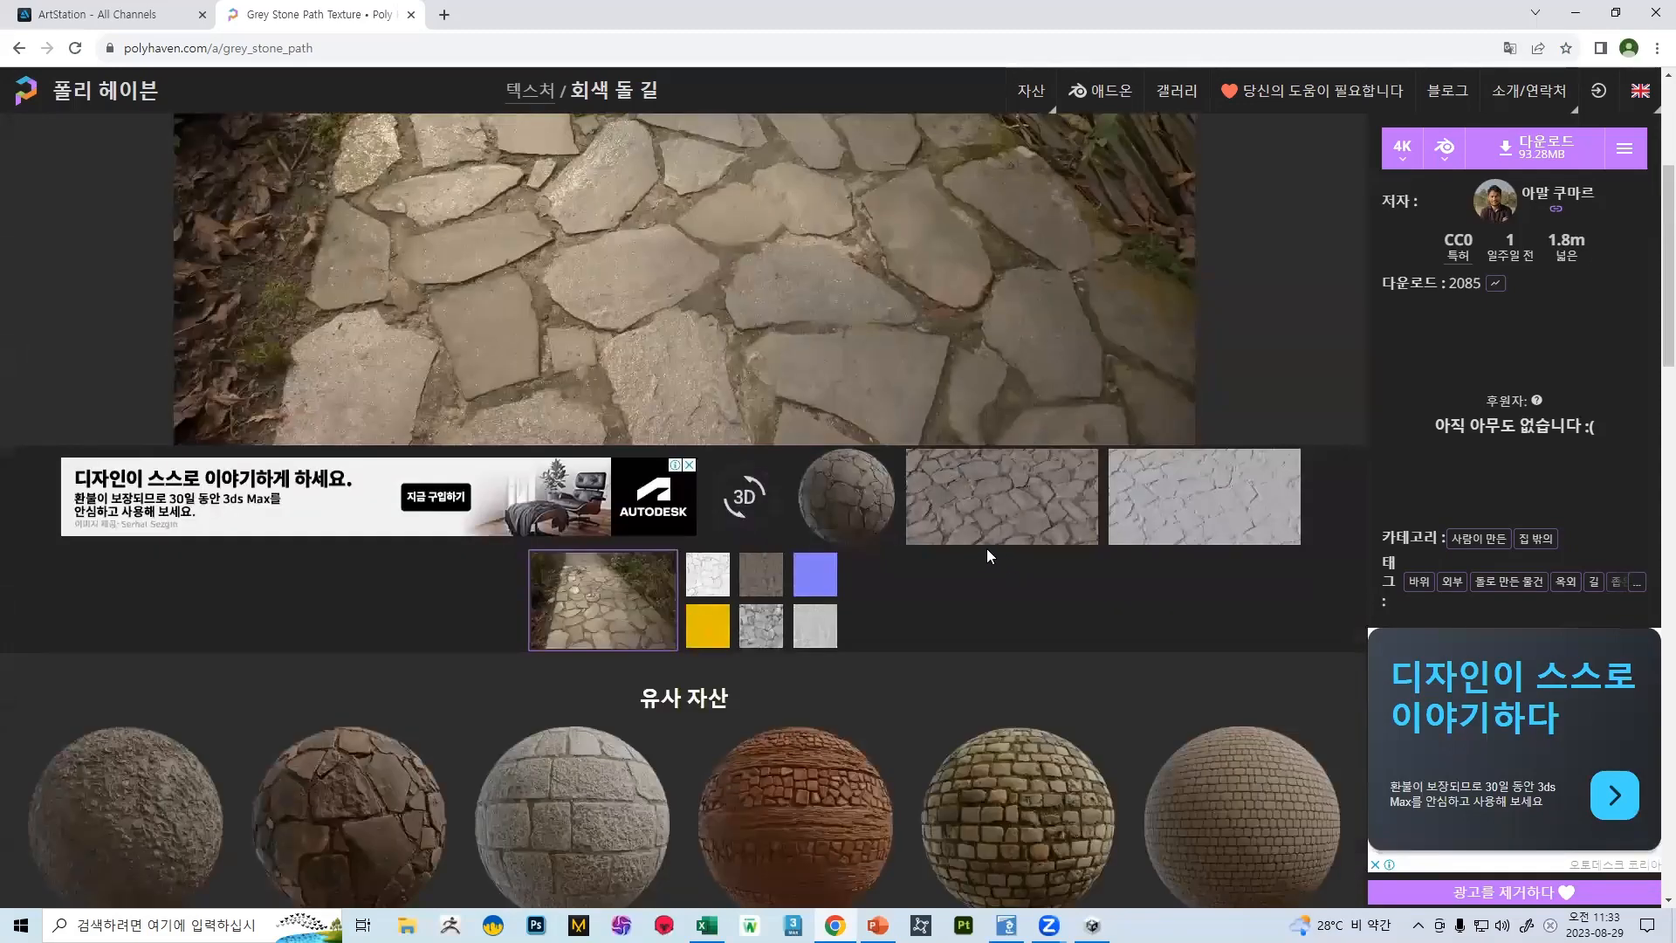
{"action": "scroll", "coordinate": [877, 533], "scroll_direction": "down", "scroll_amount": 6}
Open the Rock Tile Floor texture from the similar assets and look over its page
{"action": "left_click", "coordinate": [584, 372]}
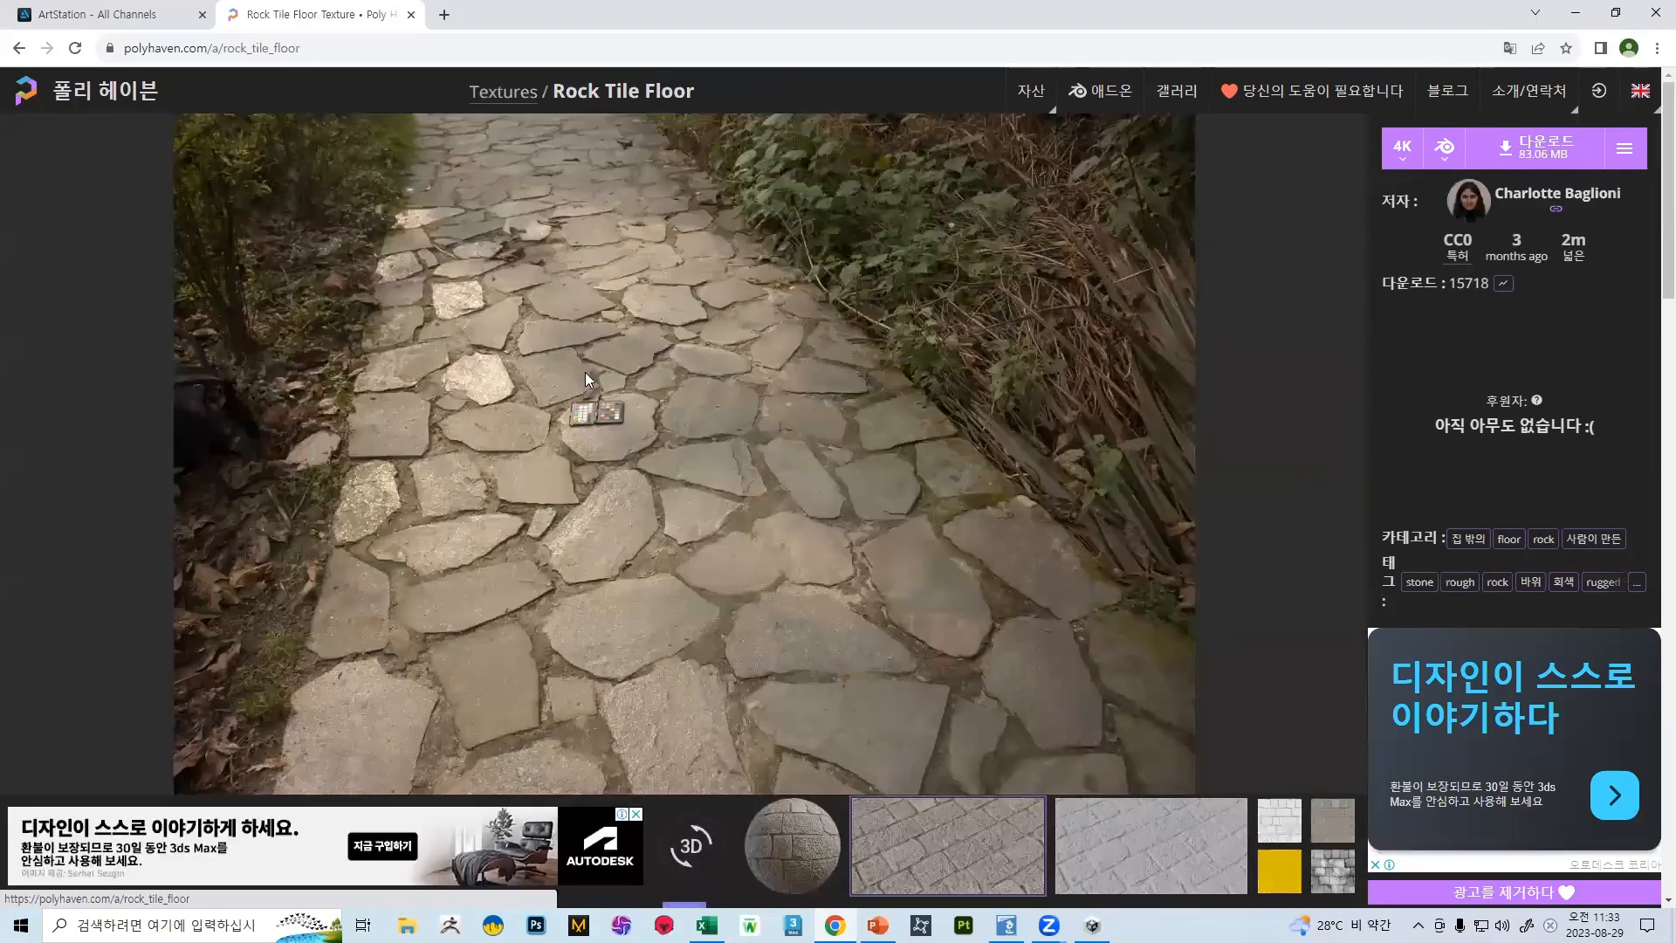
{"action": "scroll", "coordinate": [795, 471], "scroll_direction": "down", "scroll_amount": 5}
{"action": "scroll", "coordinate": [840, 542], "scroll_direction": "up", "scroll_amount": 4}
{"action": "scroll", "coordinate": [1047, 664], "scroll_direction": "down", "scroll_amount": 4}
Open the Stone Embedded Concrete texture and look over its render, texture maps and similar assets
{"action": "left_click", "coordinate": [1187, 740]}
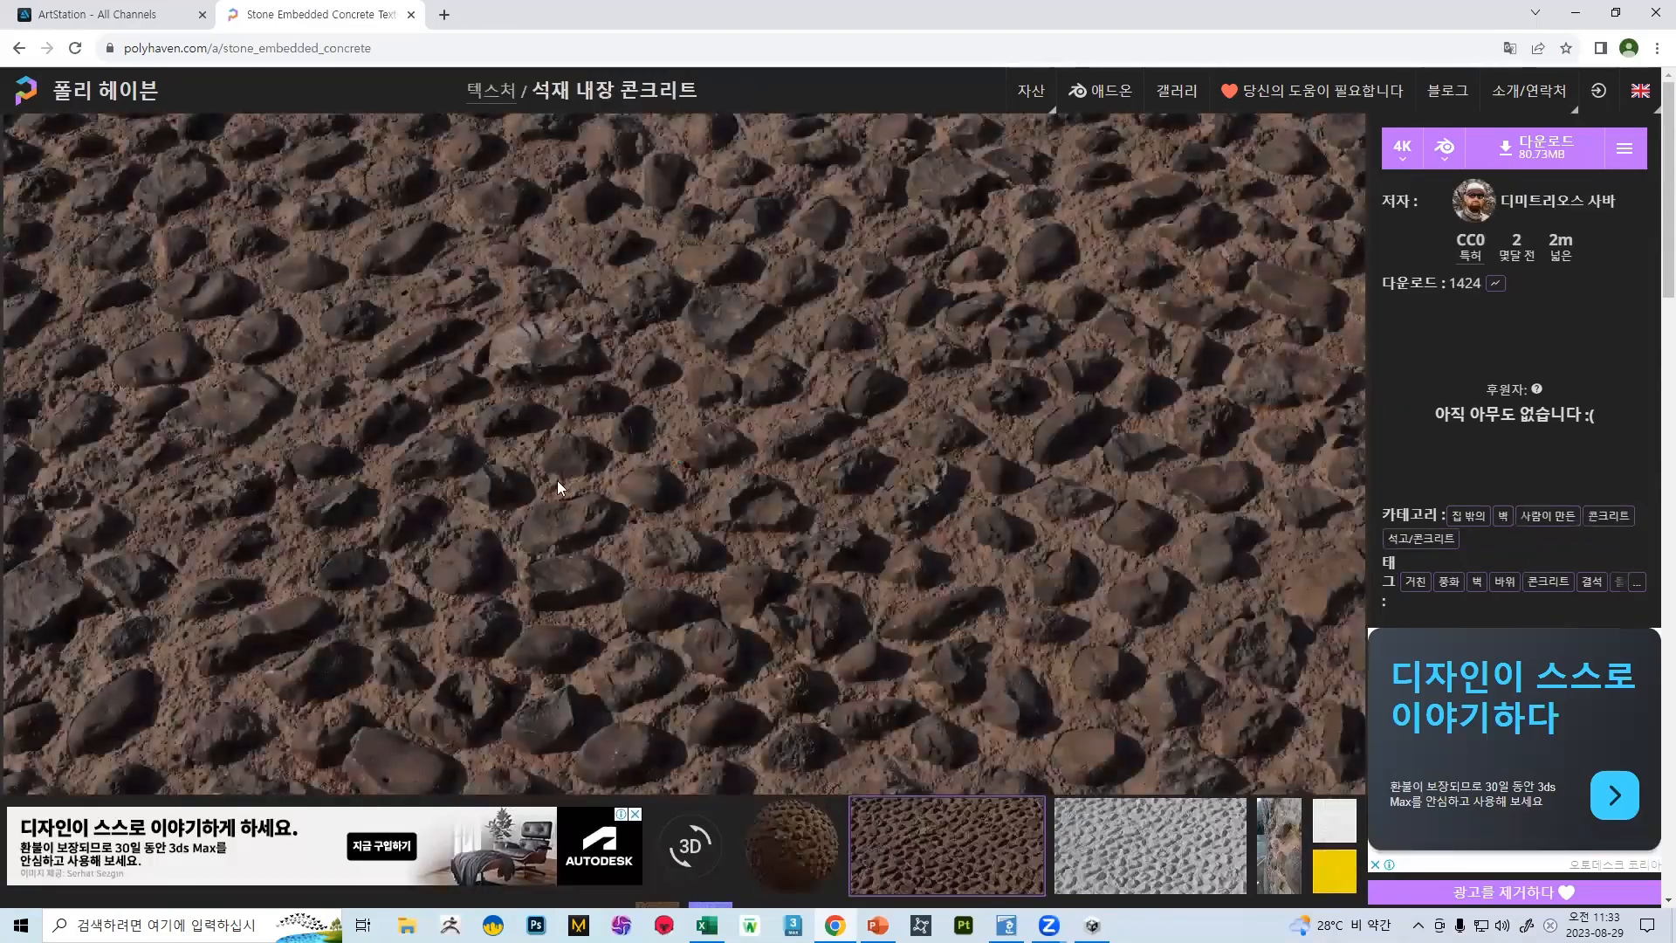
{"action": "scroll", "coordinate": [895, 576], "scroll_direction": "down", "scroll_amount": 4}
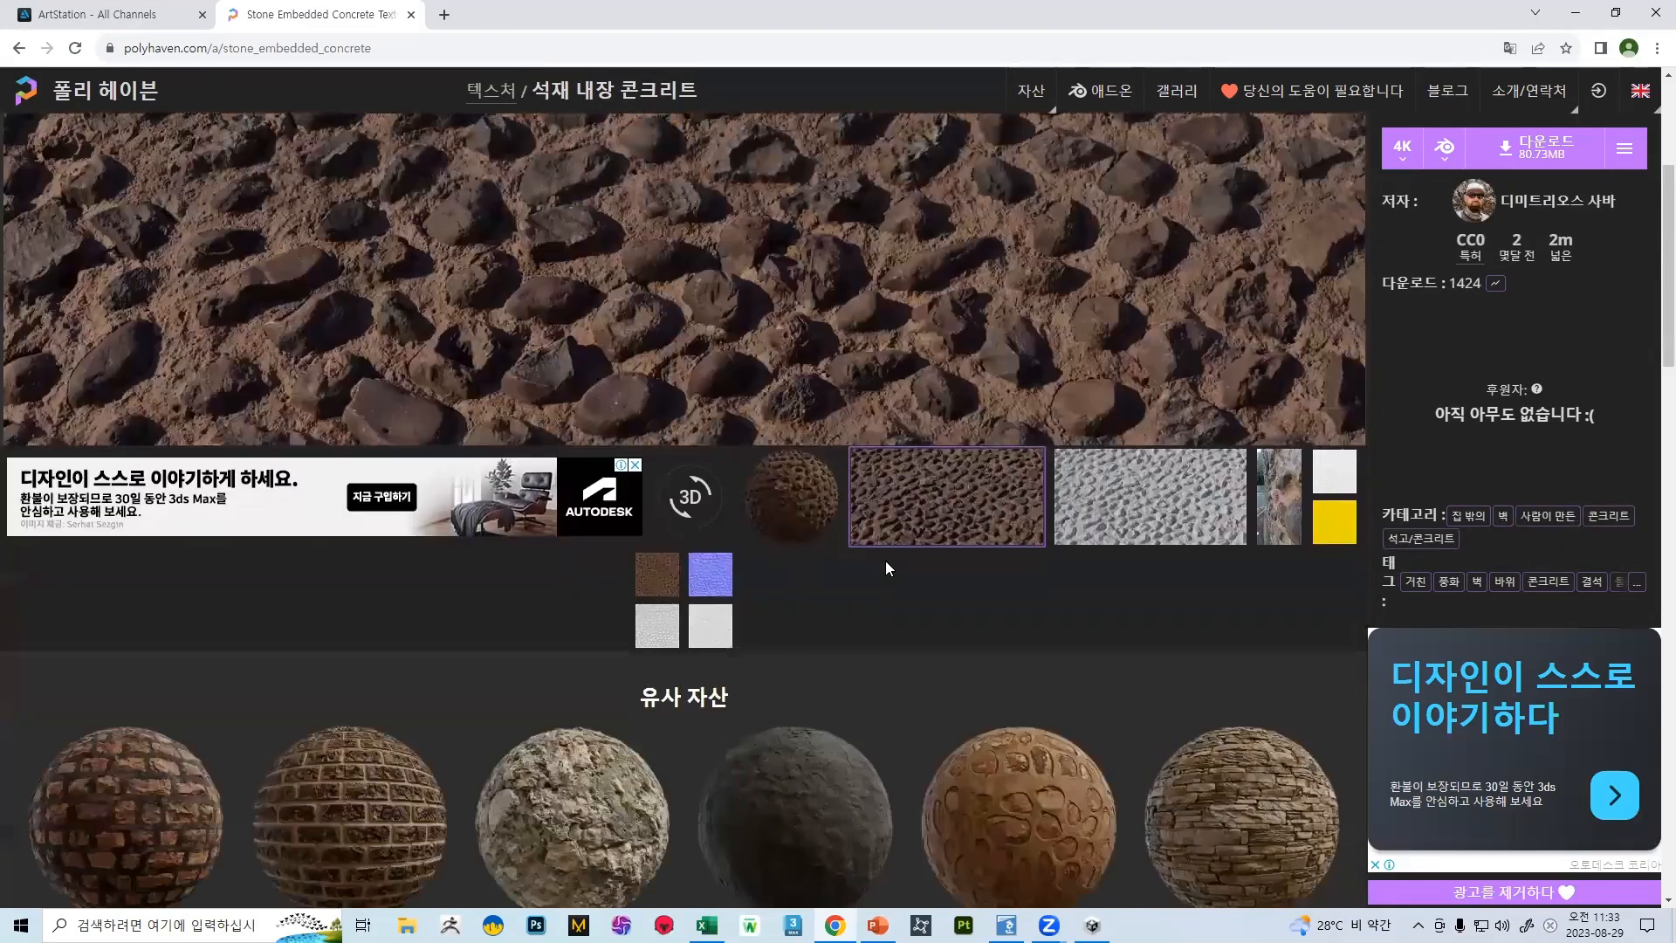
{"action": "scroll", "coordinate": [881, 537], "scroll_direction": "up", "scroll_amount": 4}
{"action": "scroll", "coordinate": [847, 550], "scroll_direction": "down", "scroll_amount": 5}
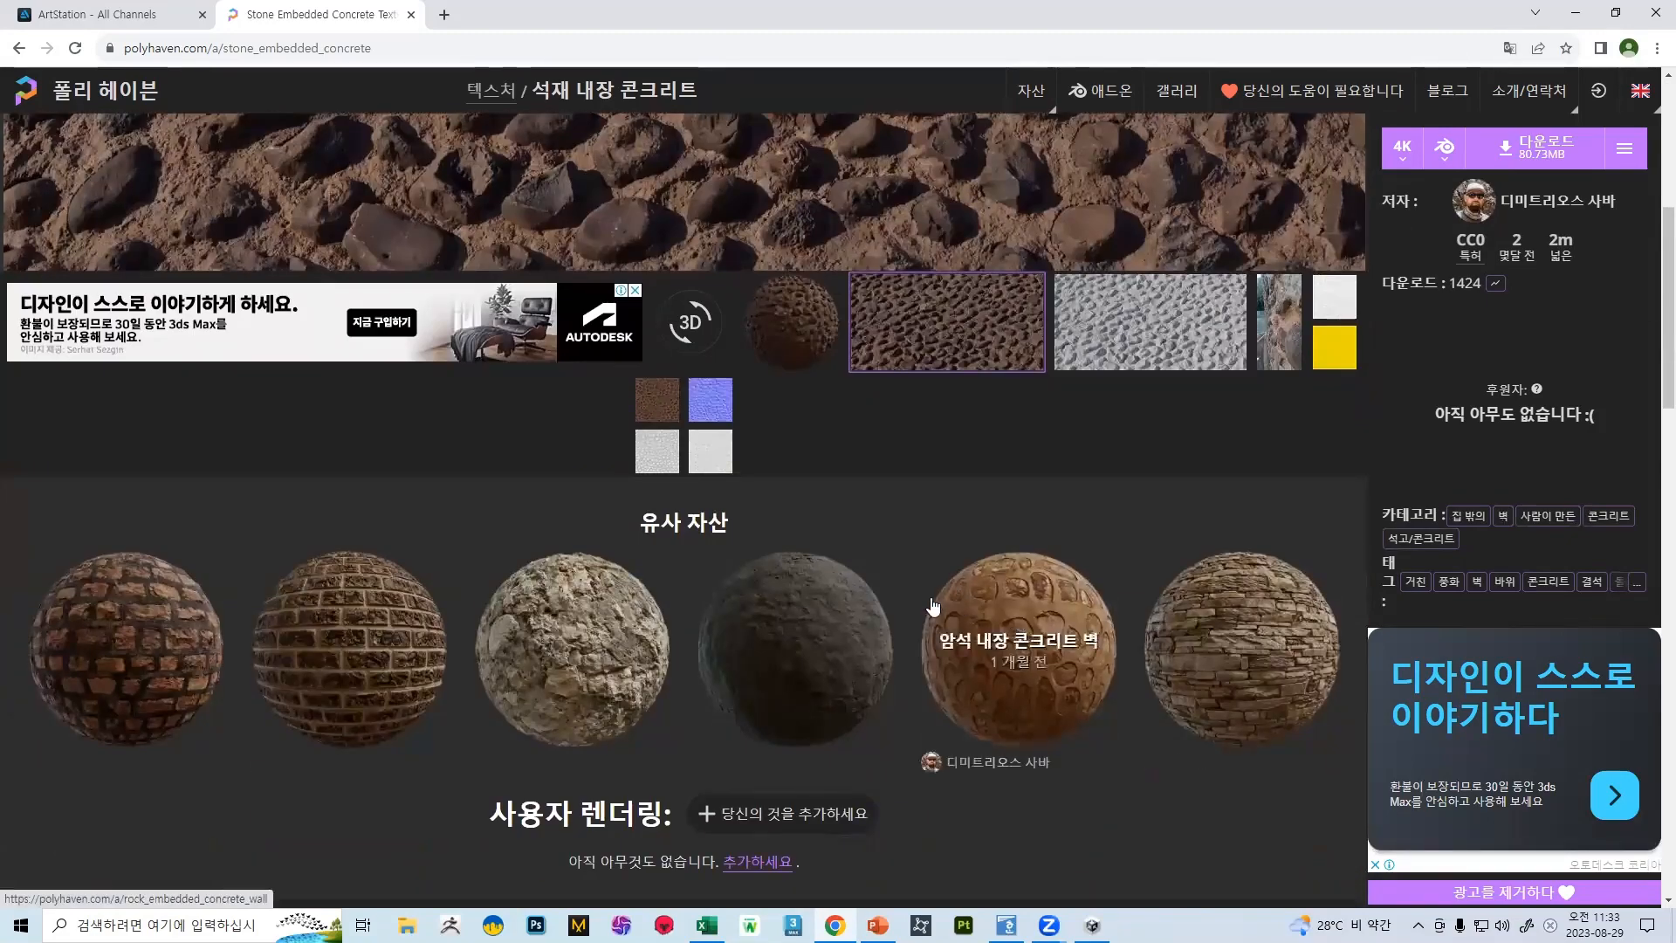
Open the Rustic Stone Wall 02 texture and show its untextured grey render
{"action": "left_click", "coordinate": [1222, 646]}
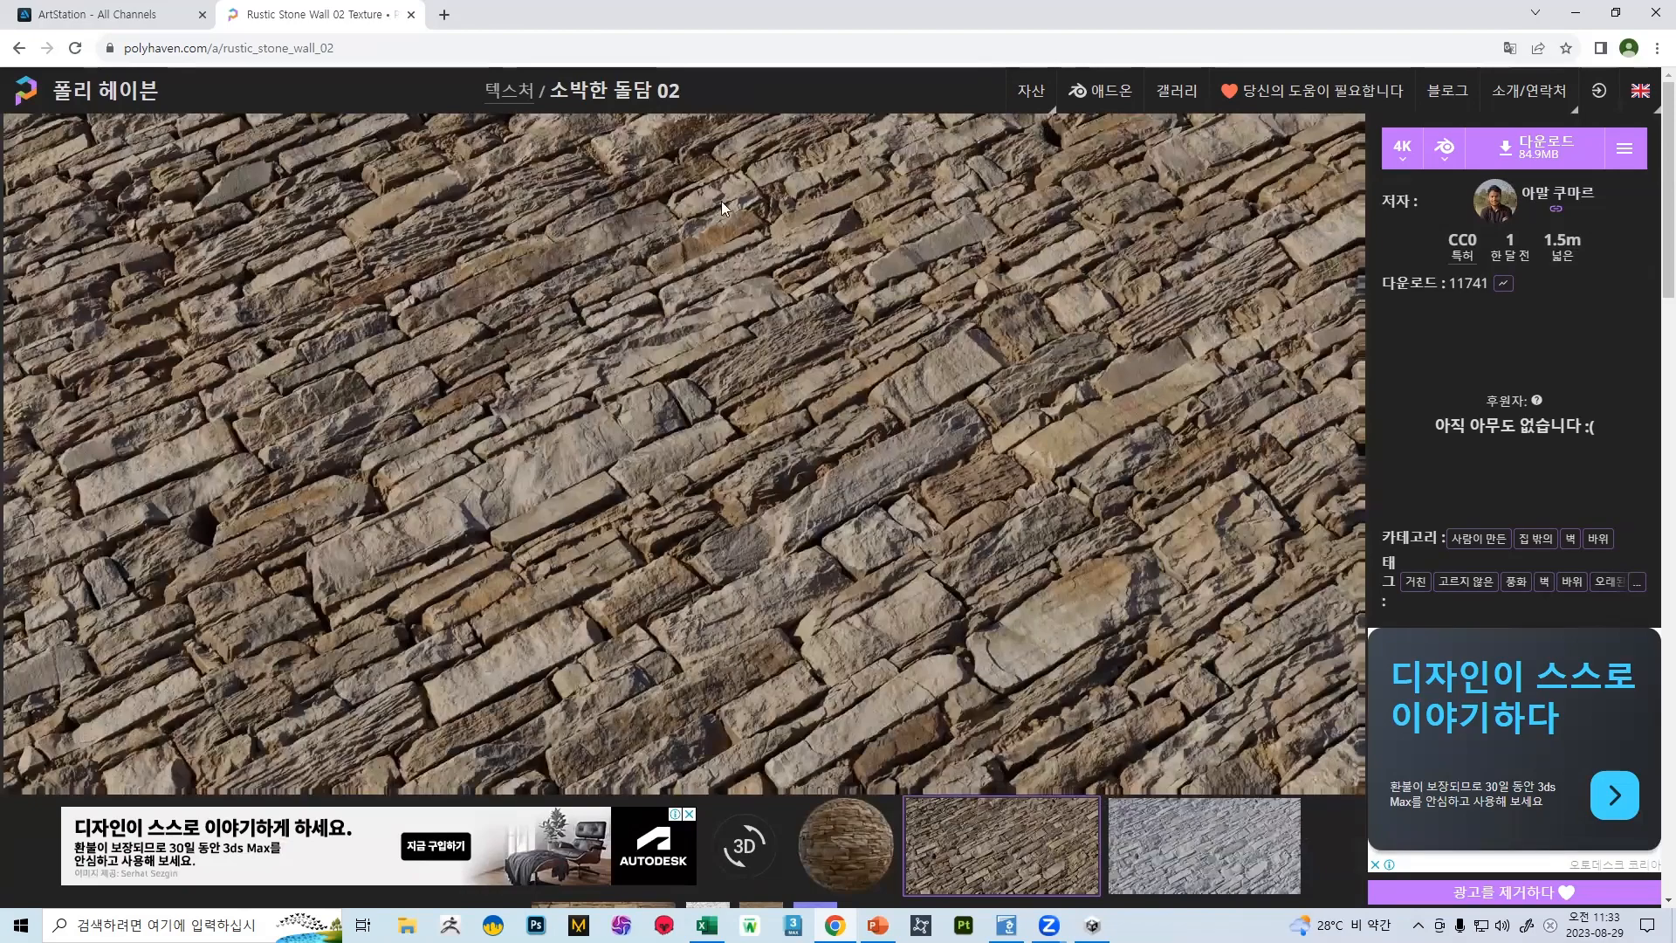
{"action": "left_click", "coordinate": [1161, 834]}
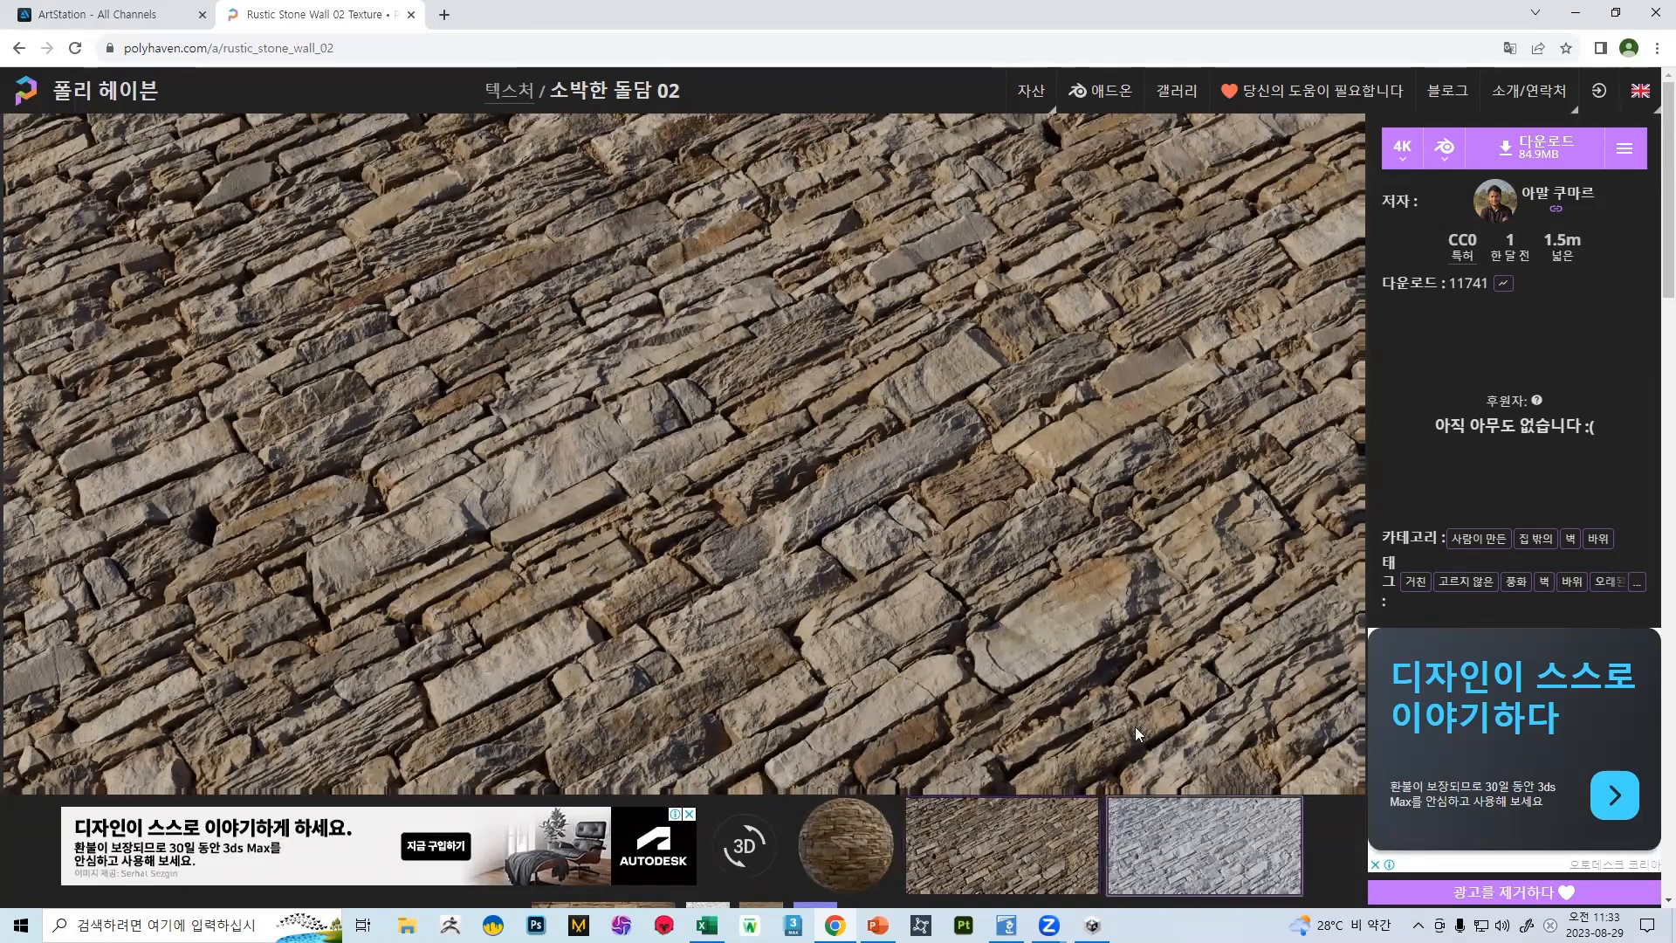
{"action": "scroll", "coordinate": [1047, 576], "scroll_direction": "down", "scroll_amount": 5}
Open the Red Sandstone Wall texture and show the reference photo of the wall beside the garden path
{"action": "left_click", "coordinate": [1047, 576]}
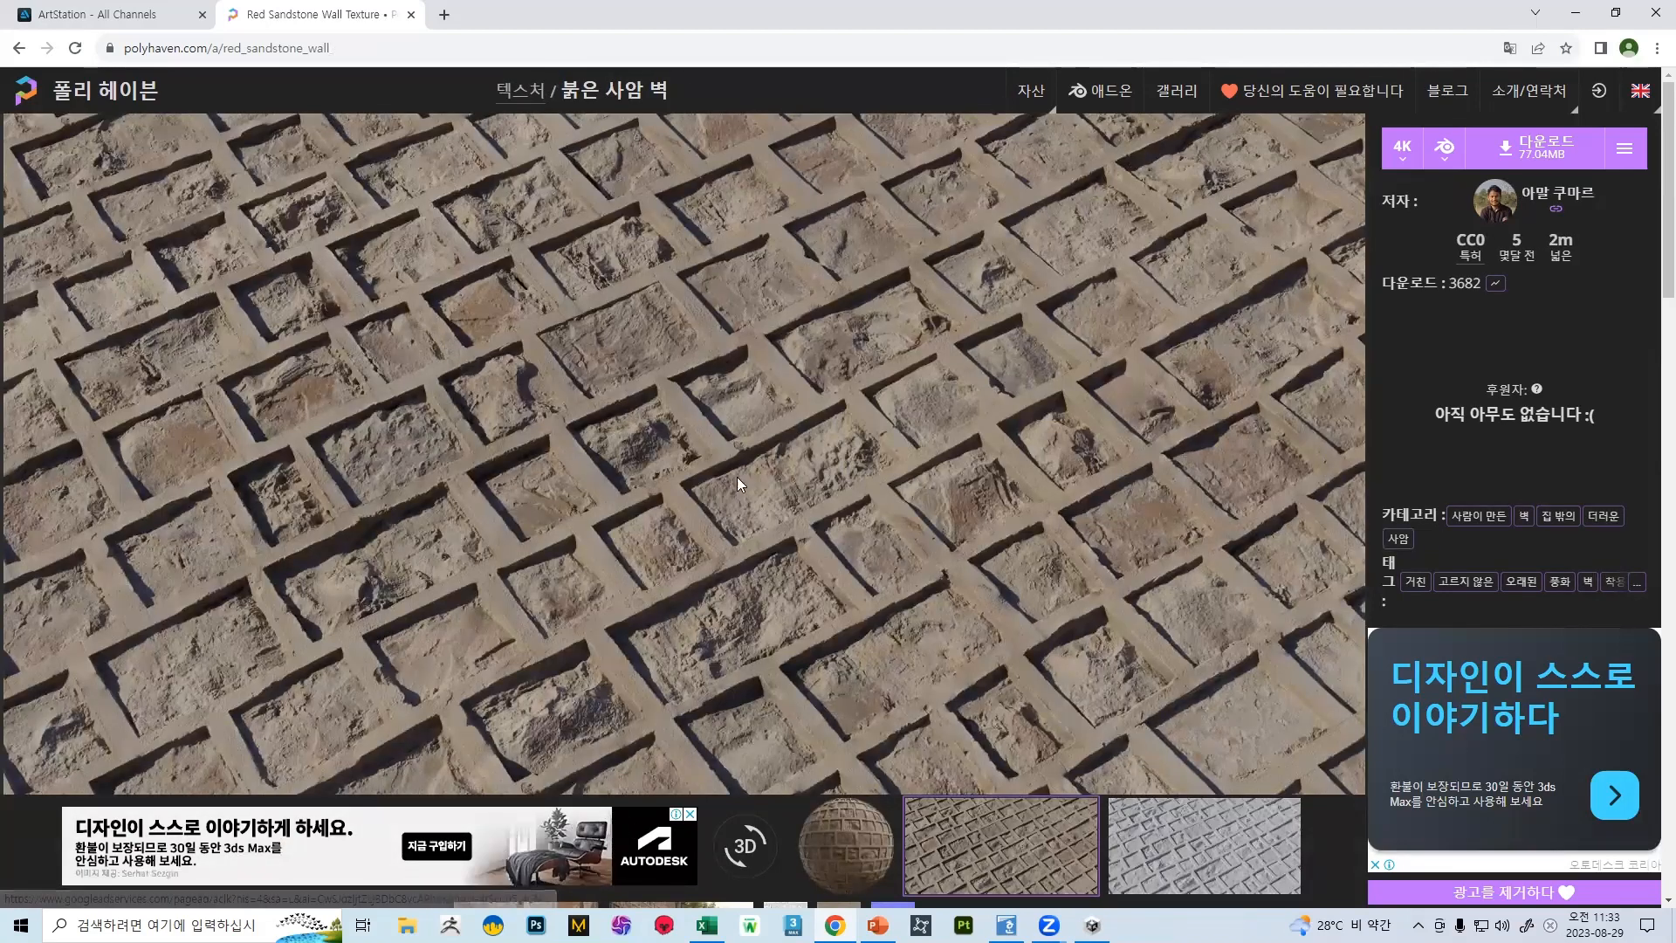
{"action": "scroll", "coordinate": [693, 433], "scroll_direction": "down", "scroll_amount": 7}
{"action": "scroll", "coordinate": [681, 463], "scroll_direction": "up", "scroll_amount": 7}
{"action": "scroll", "coordinate": [674, 491], "scroll_direction": "down", "scroll_amount": 6}
{"action": "left_click", "coordinate": [663, 424]}
{"action": "scroll", "coordinate": [724, 209], "scroll_direction": "up", "scroll_amount": 6}
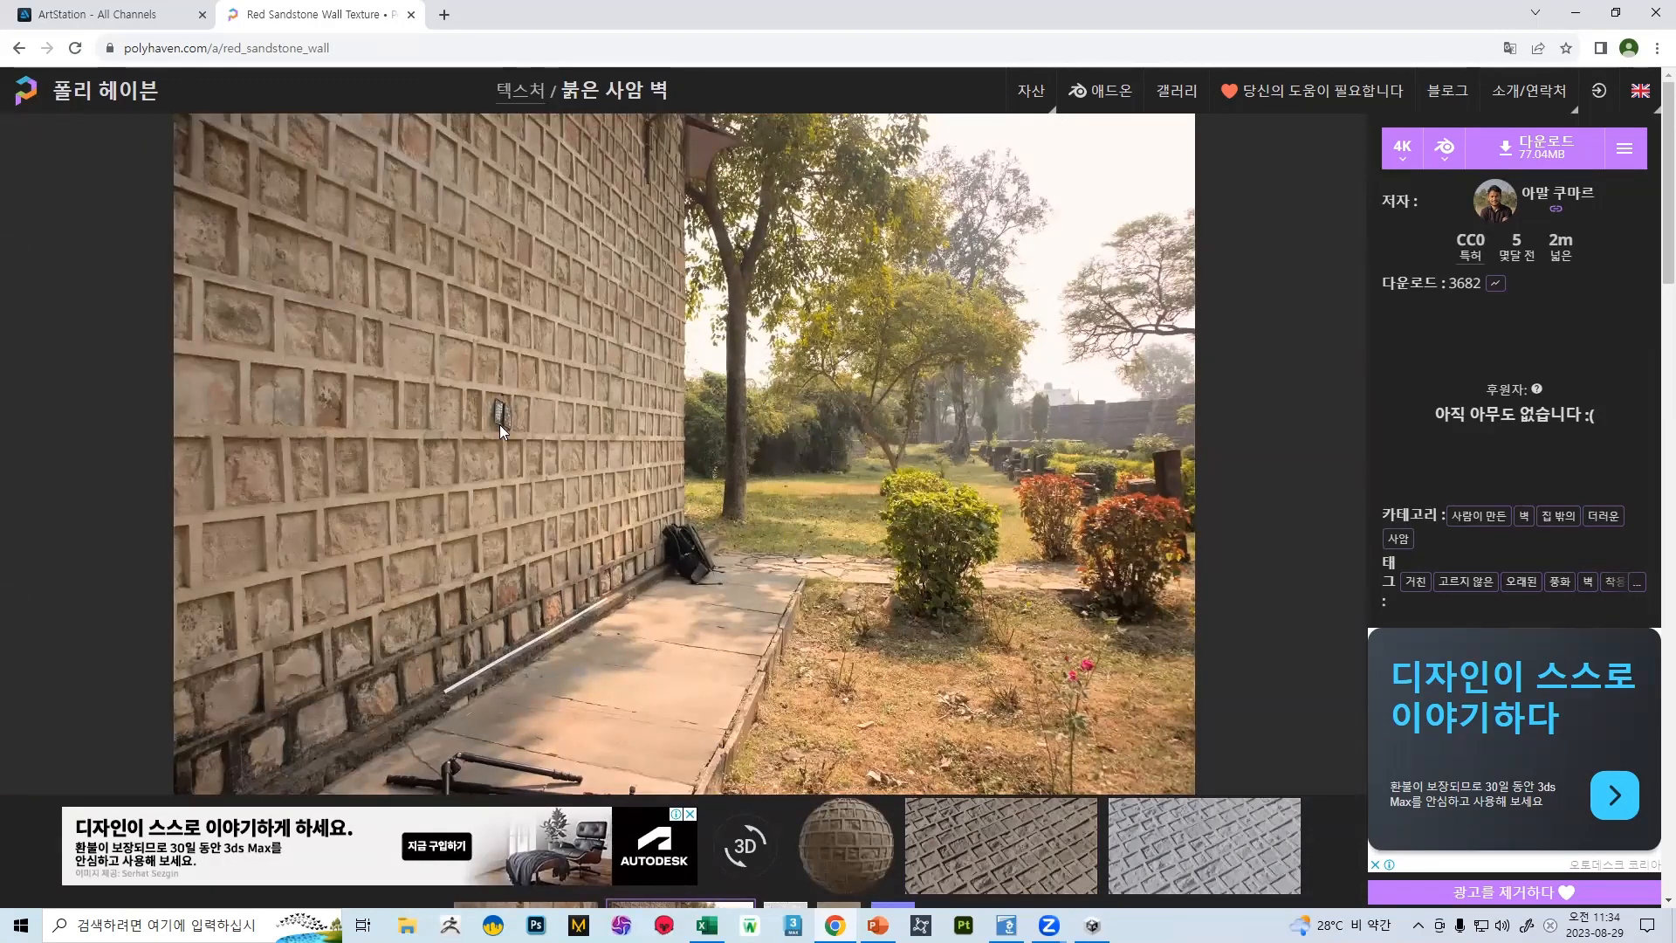
Examine the sandstone wall photo and the rest of the texture page, and close the Poly Haven tab
{"action": "scroll", "coordinate": [643, 475], "scroll_direction": "down", "scroll_amount": 1}
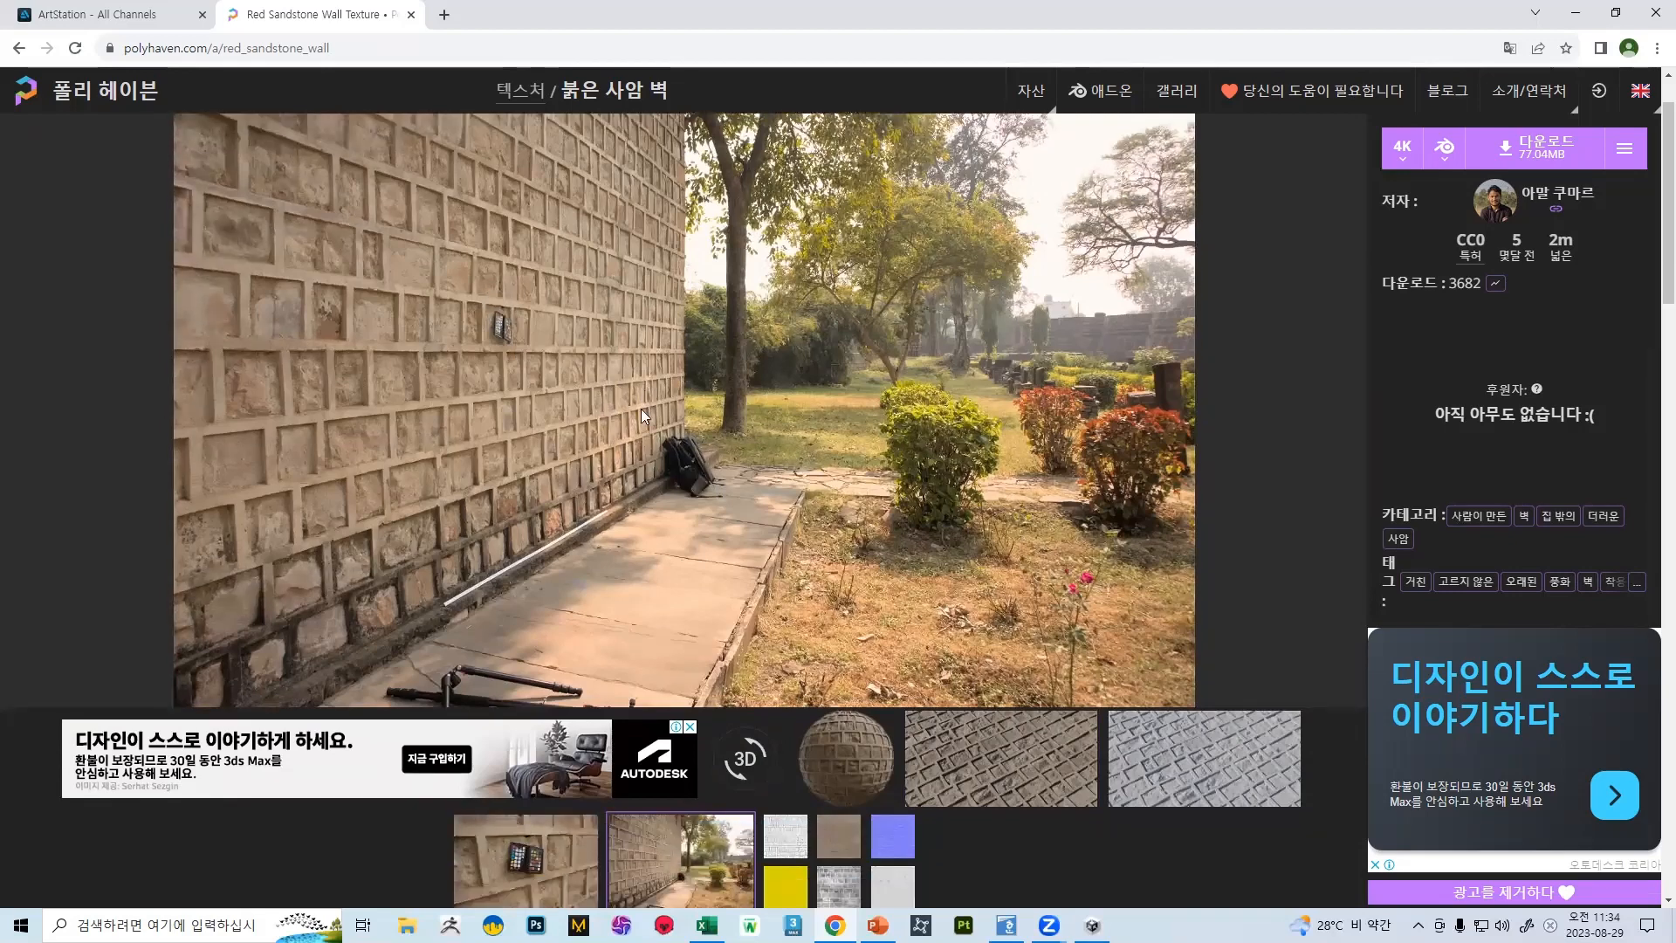
{"action": "left_click", "coordinate": [1176, 90]}
{"action": "scroll", "coordinate": [672, 212], "scroll_direction": "up", "scroll_amount": 1}
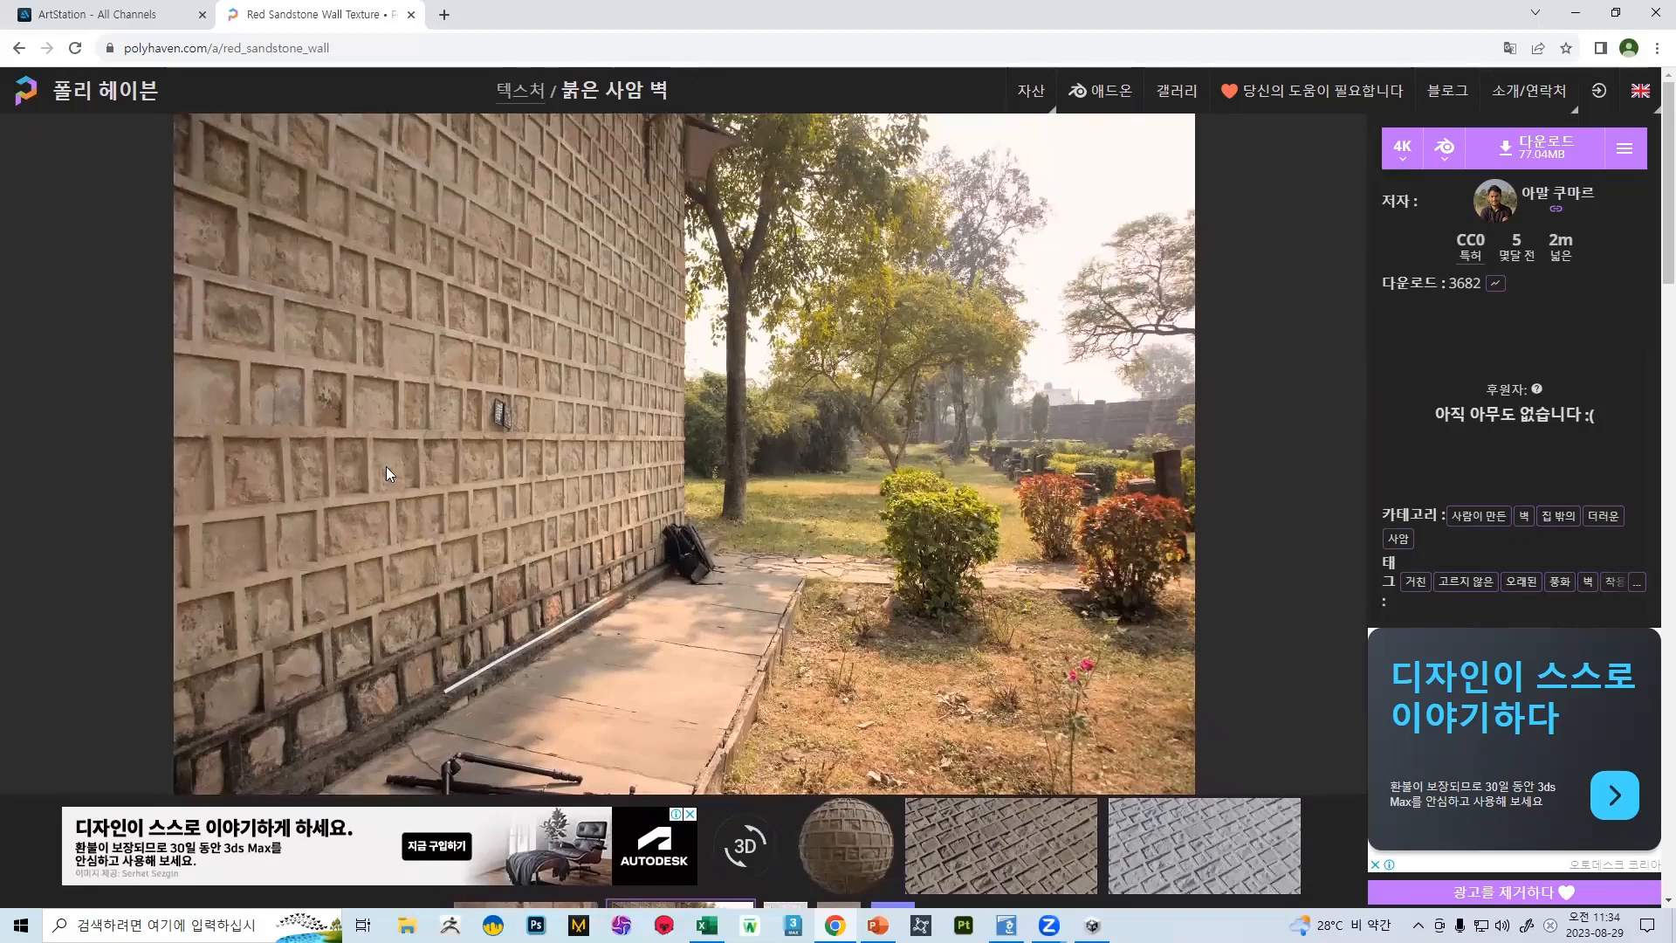
{"action": "scroll", "coordinate": [925, 514], "scroll_direction": "down", "scroll_amount": 5}
{"action": "scroll", "coordinate": [975, 317], "scroll_direction": "down", "scroll_amount": 6}
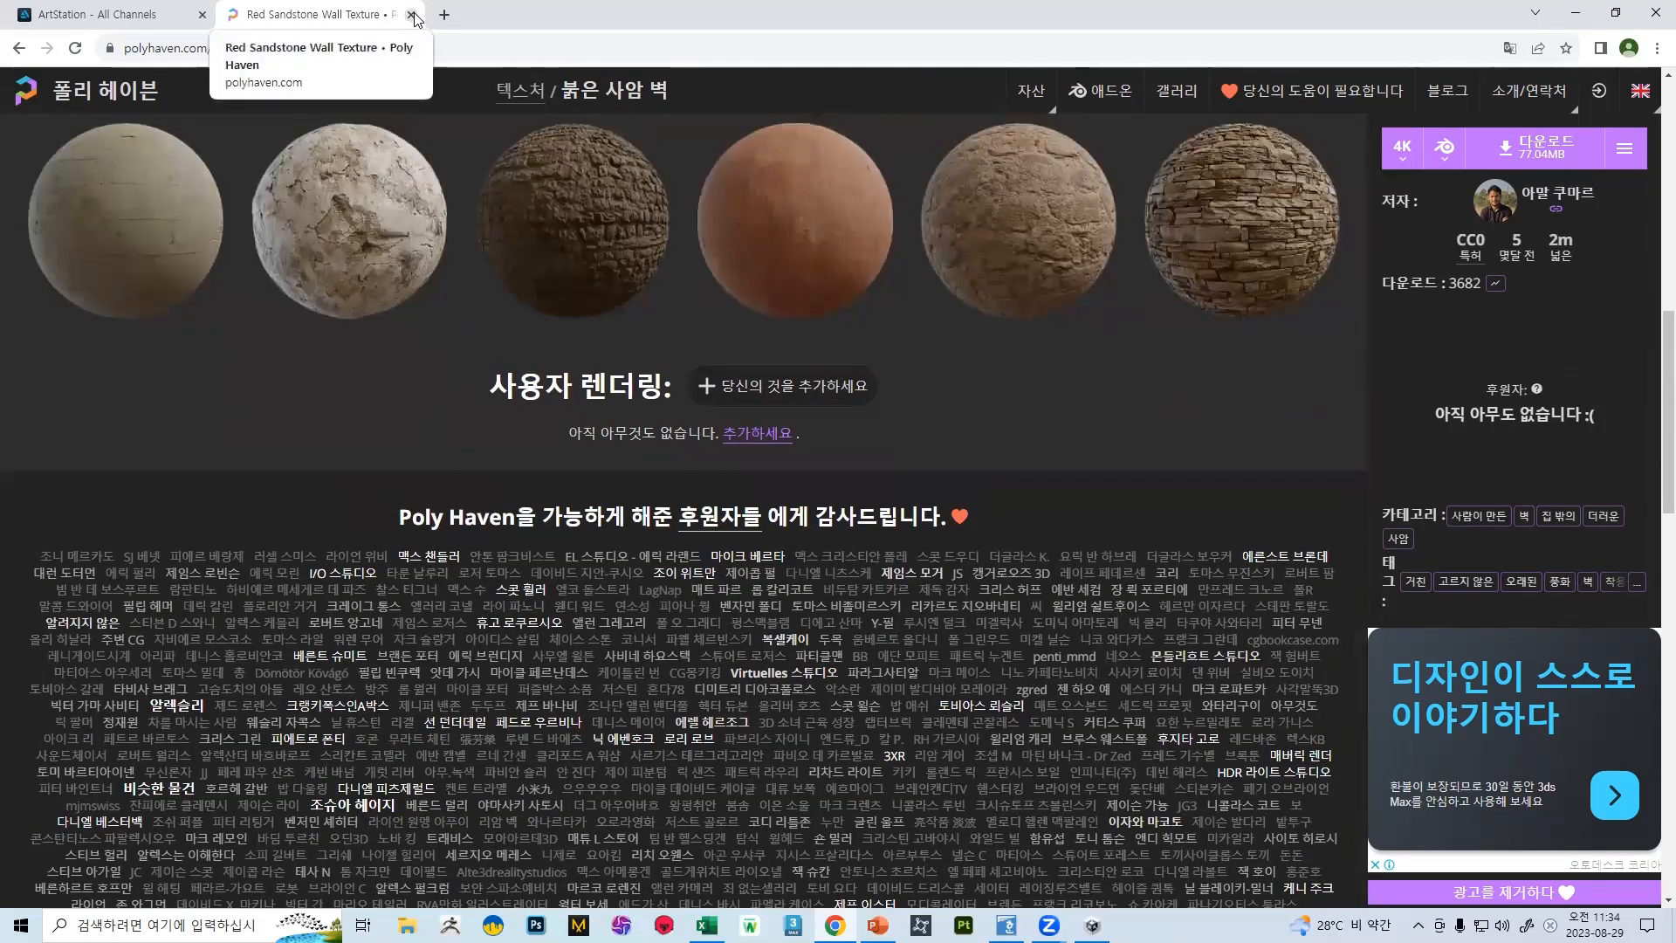
{"action": "left_click", "coordinate": [412, 15]}
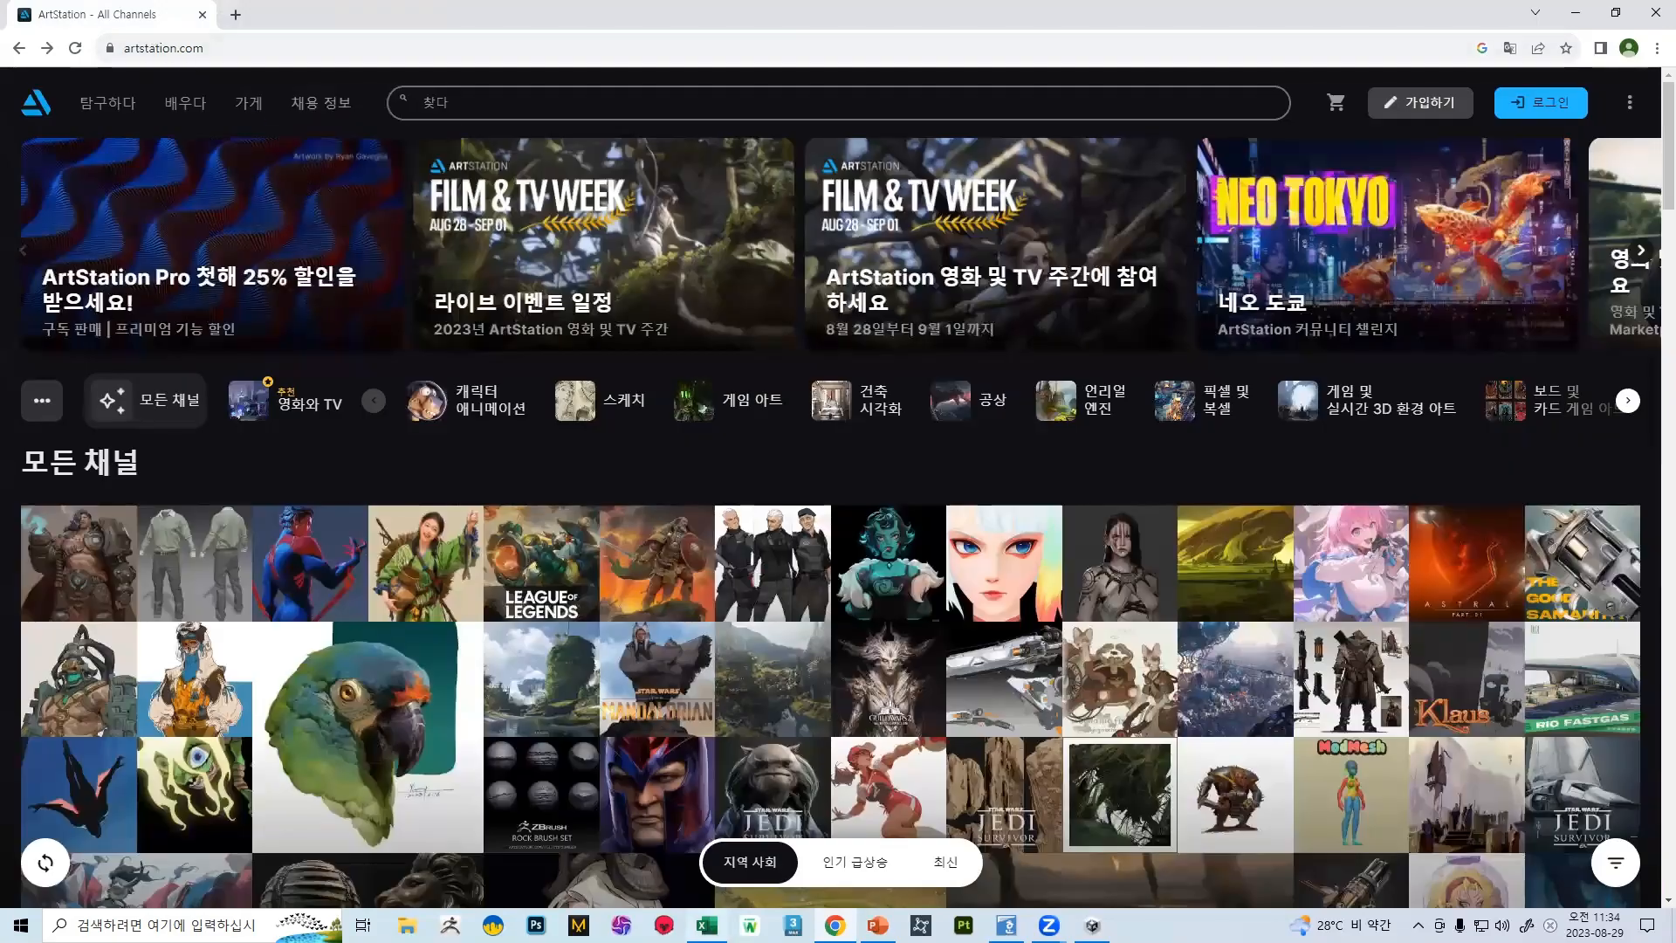
Switch to PowerPoint and look through the remaining slide thumbnails up to slide 62
{"action": "left_click", "coordinate": [878, 925]}
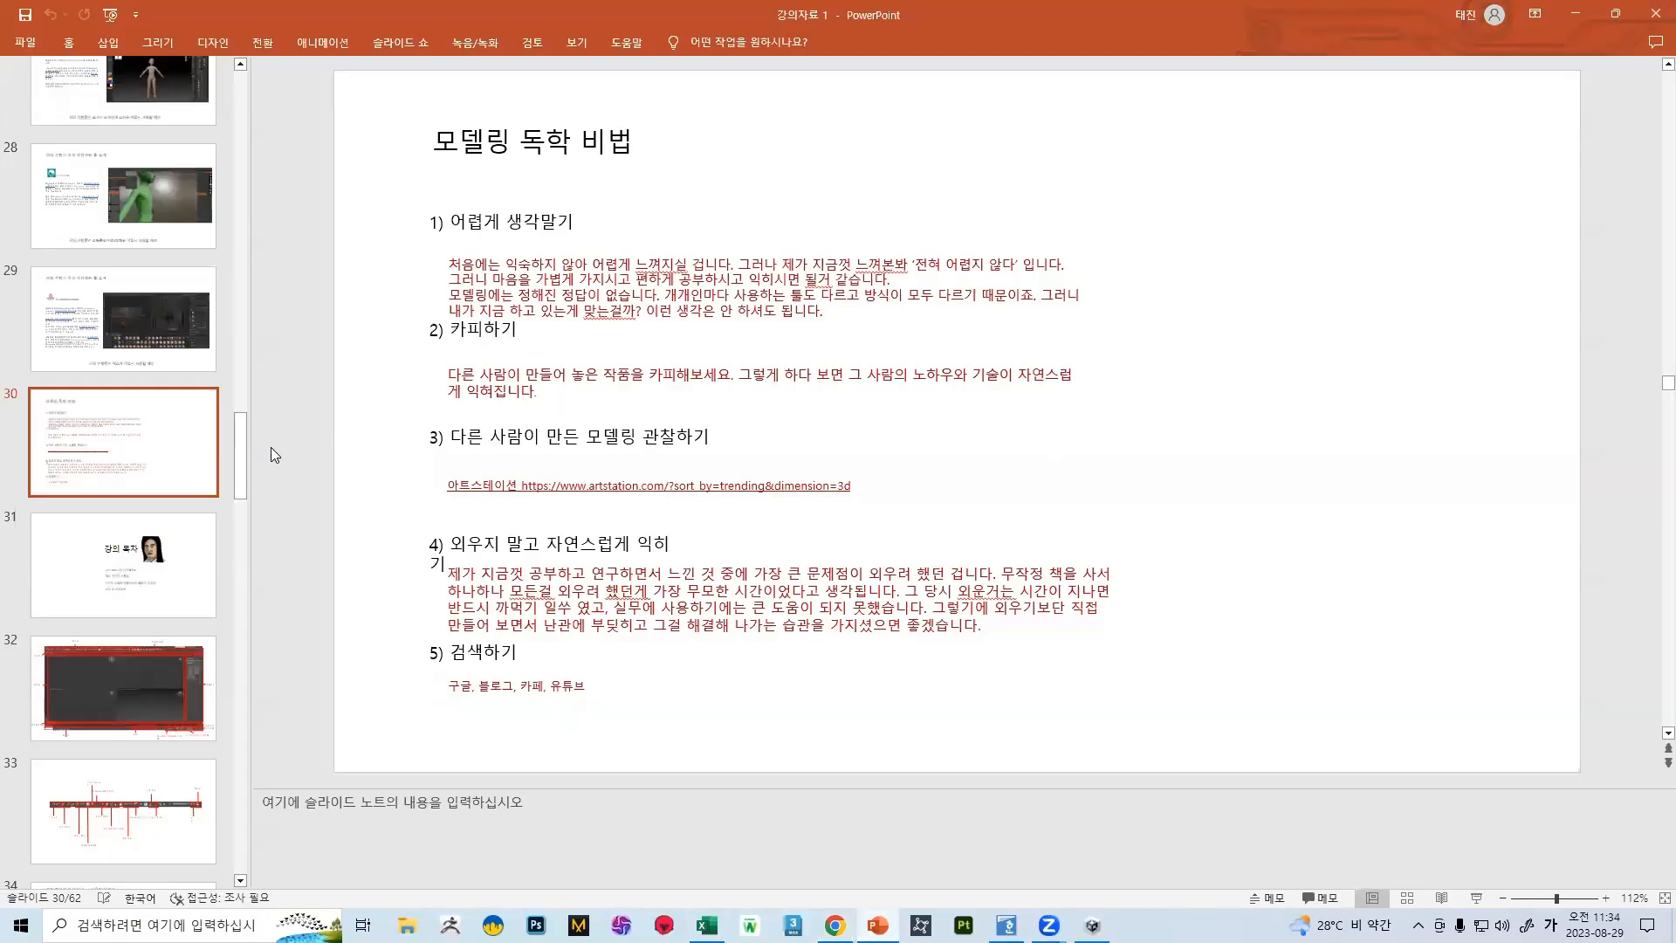
{"action": "scroll", "coordinate": [216, 471], "scroll_direction": "down", "scroll_amount": 12}
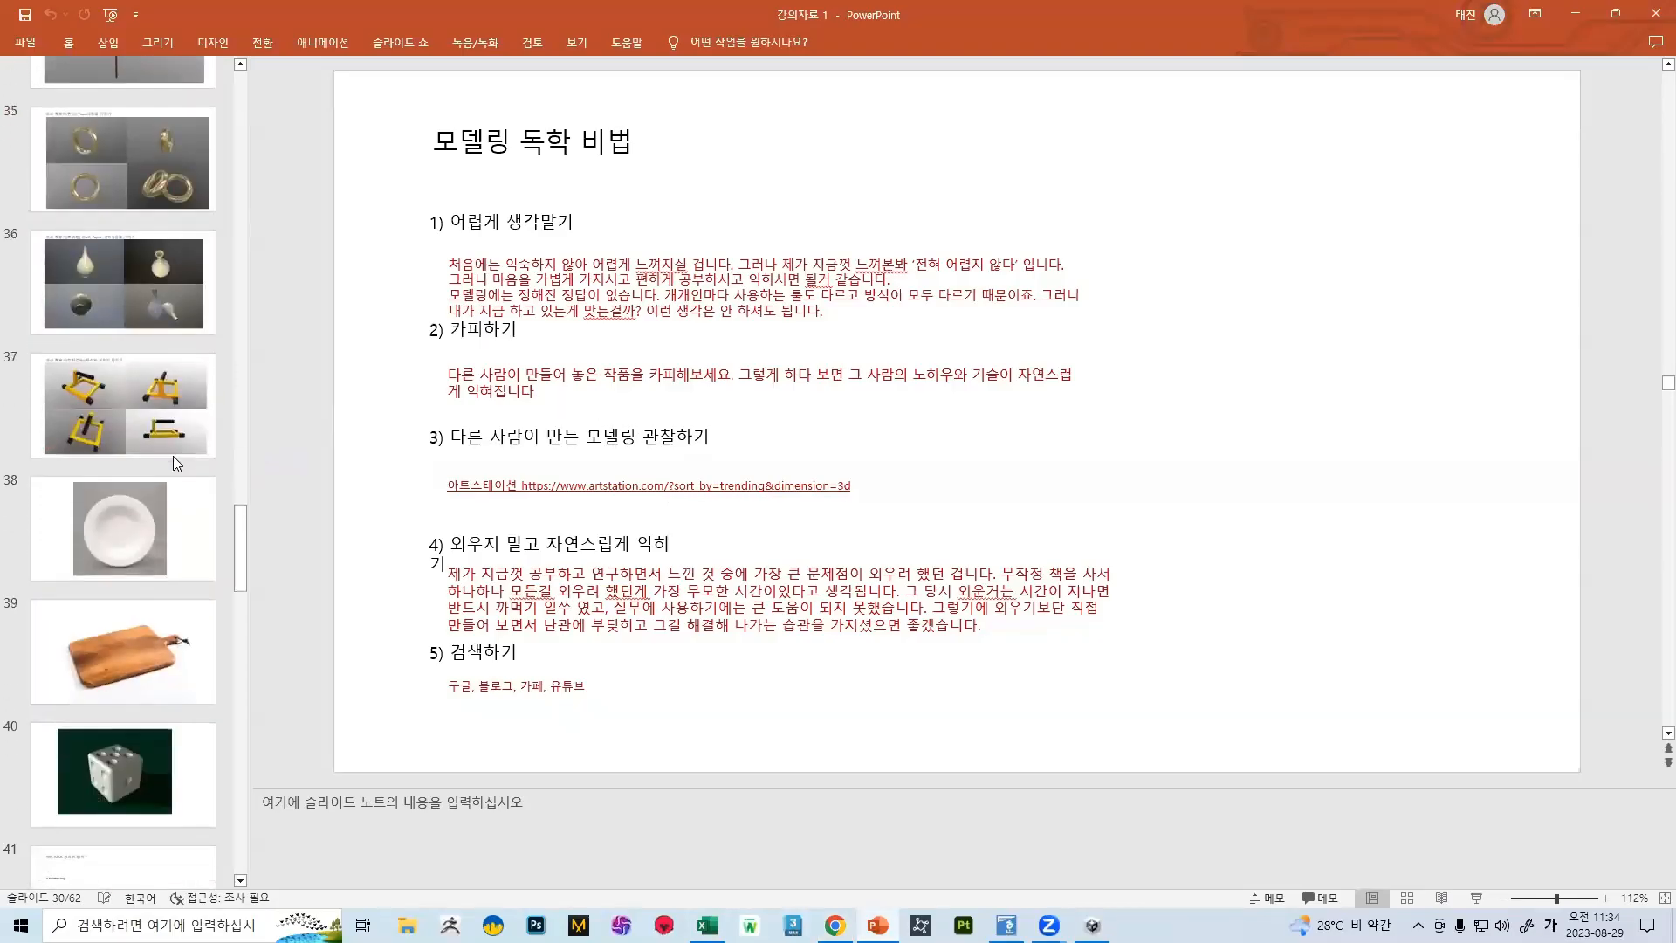
{"action": "scroll", "coordinate": [210, 521], "scroll_direction": "down", "scroll_amount": 13}
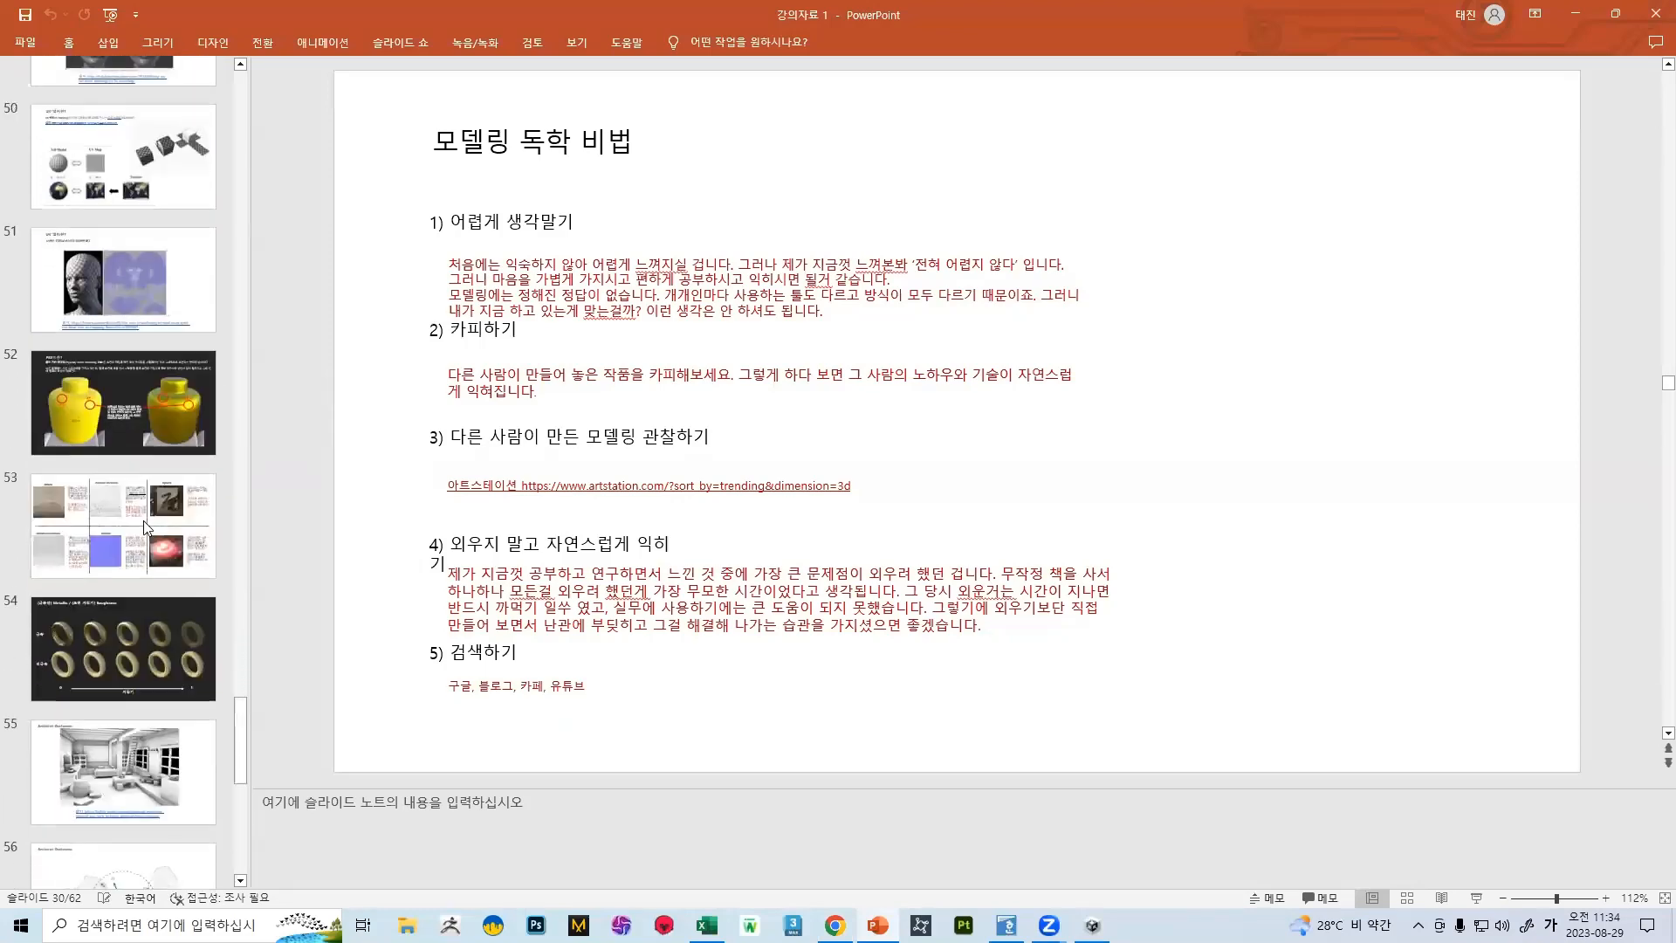
{"action": "scroll", "coordinate": [144, 555], "scroll_direction": "down", "scroll_amount": 4}
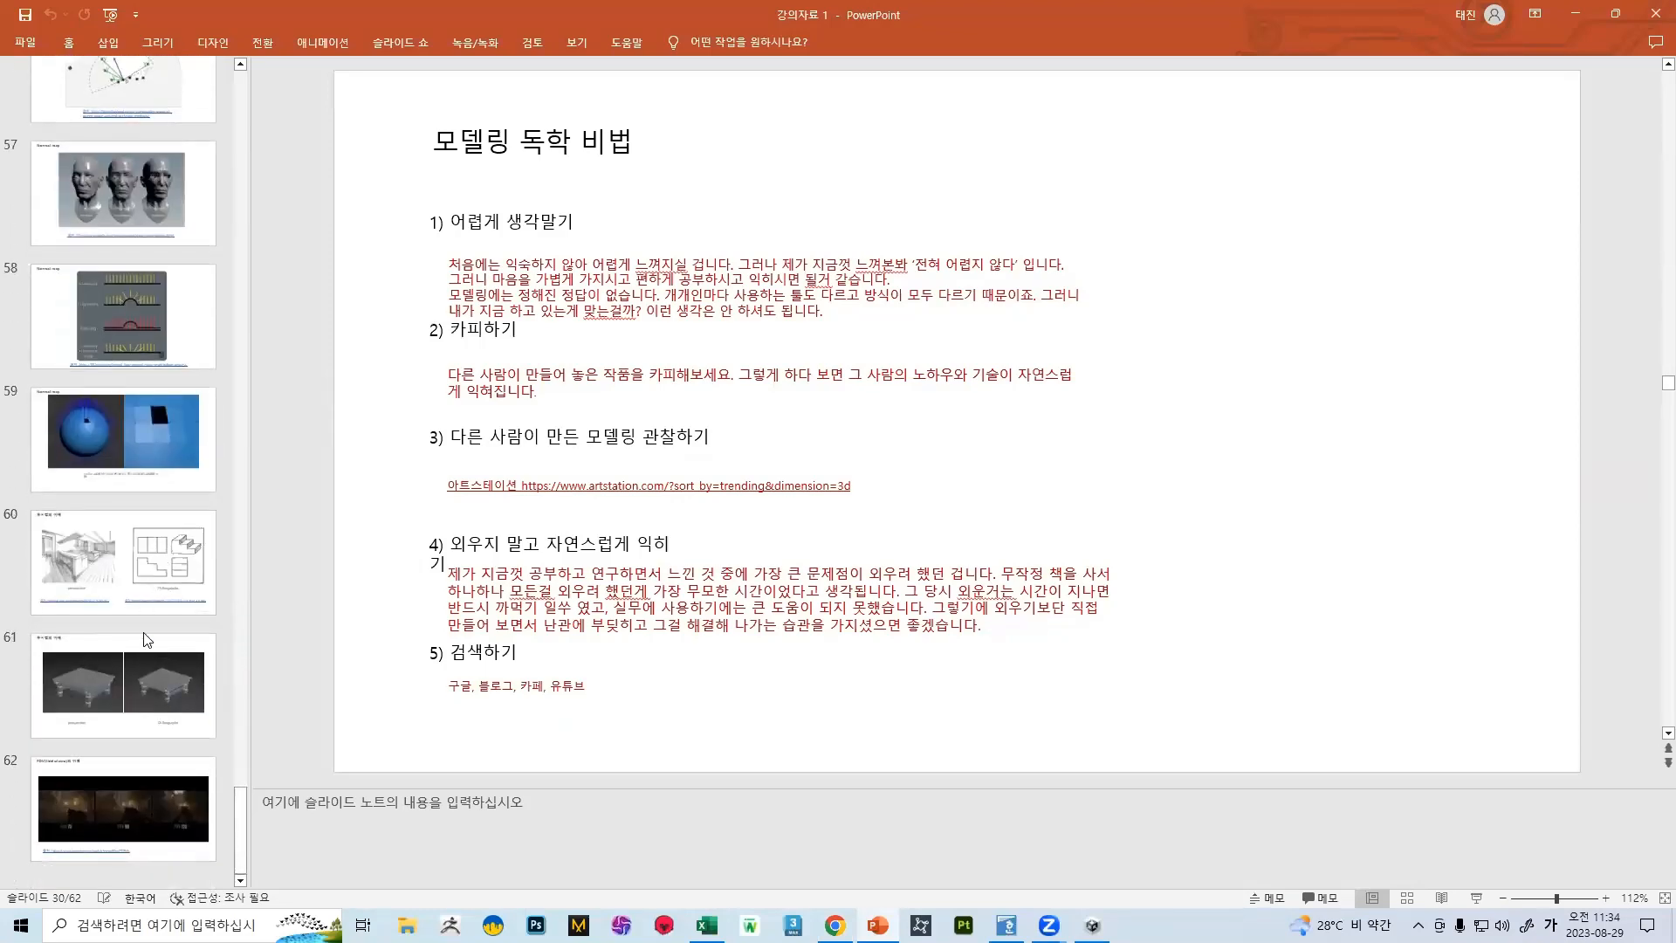
{"action": "scroll", "coordinate": [149, 594], "scroll_direction": "up", "scroll_amount": 16}
{"action": "scroll", "coordinate": [153, 524], "scroll_direction": "up", "scroll_amount": 1}
Switch to Chrome, search Google for 유튜브 in a new tab, and open the YouTube home page from the results
{"action": "left_click", "coordinate": [830, 917]}
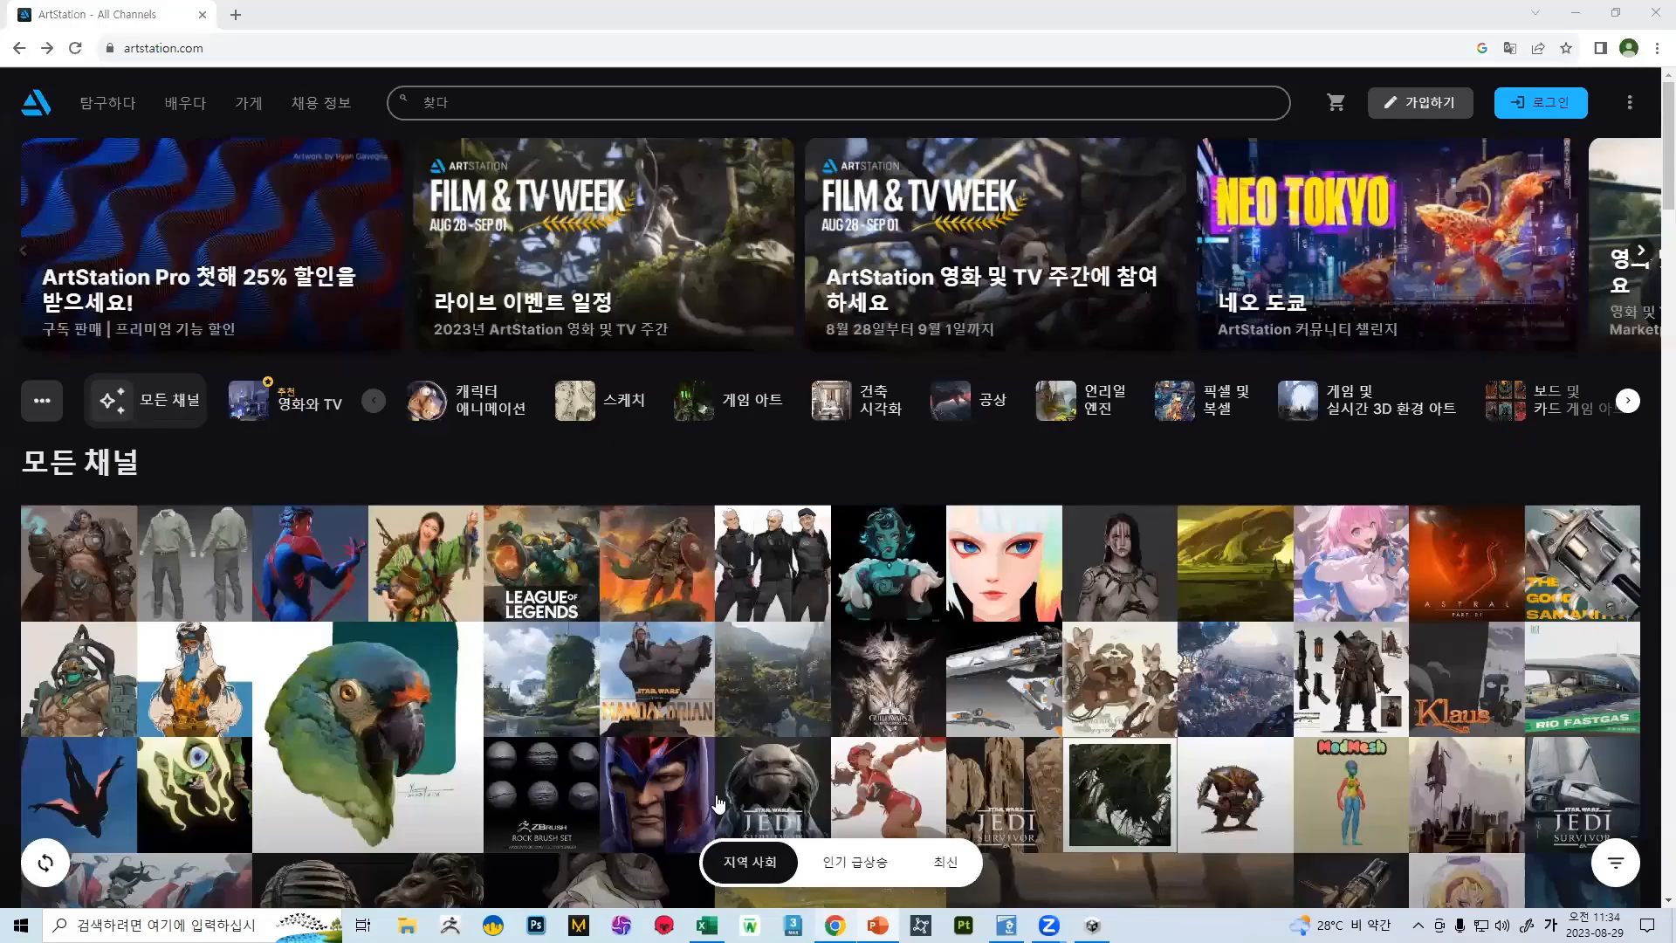
{"action": "key", "text": "ctrl+t"}
{"action": "left_click", "coordinate": [662, 370]}
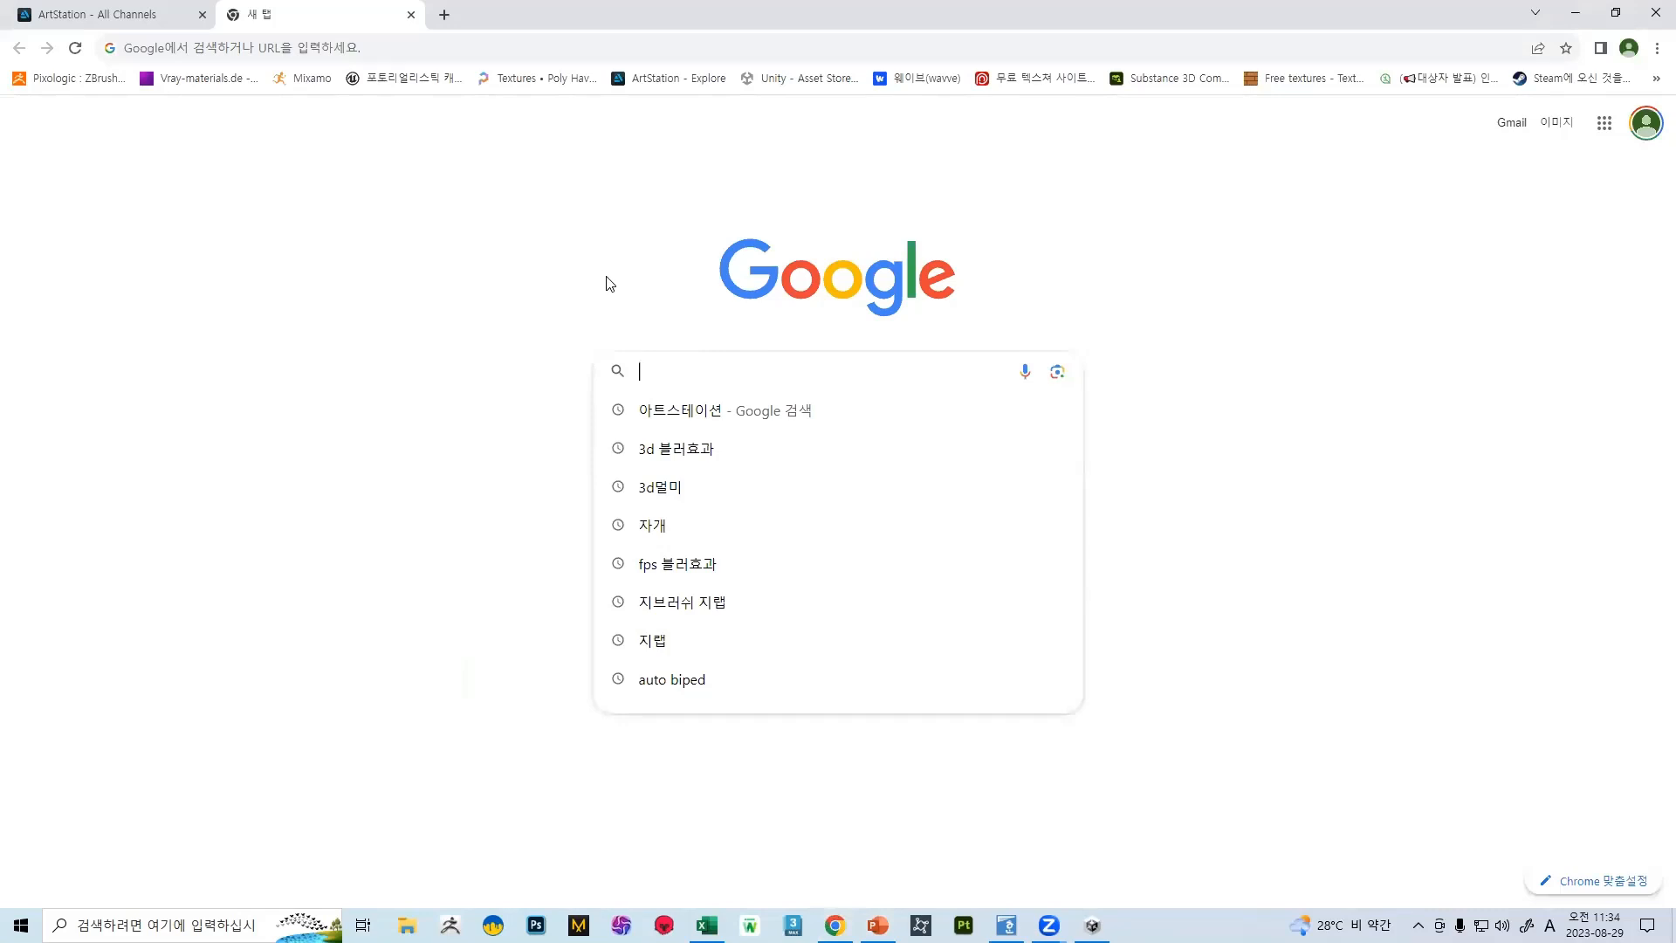
{"action": "type", "text": "d"}
{"action": "key", "text": "BackSpace"}
{"action": "key", "text": "Hangul"}
{"action": "type", "text": "유튜브"}
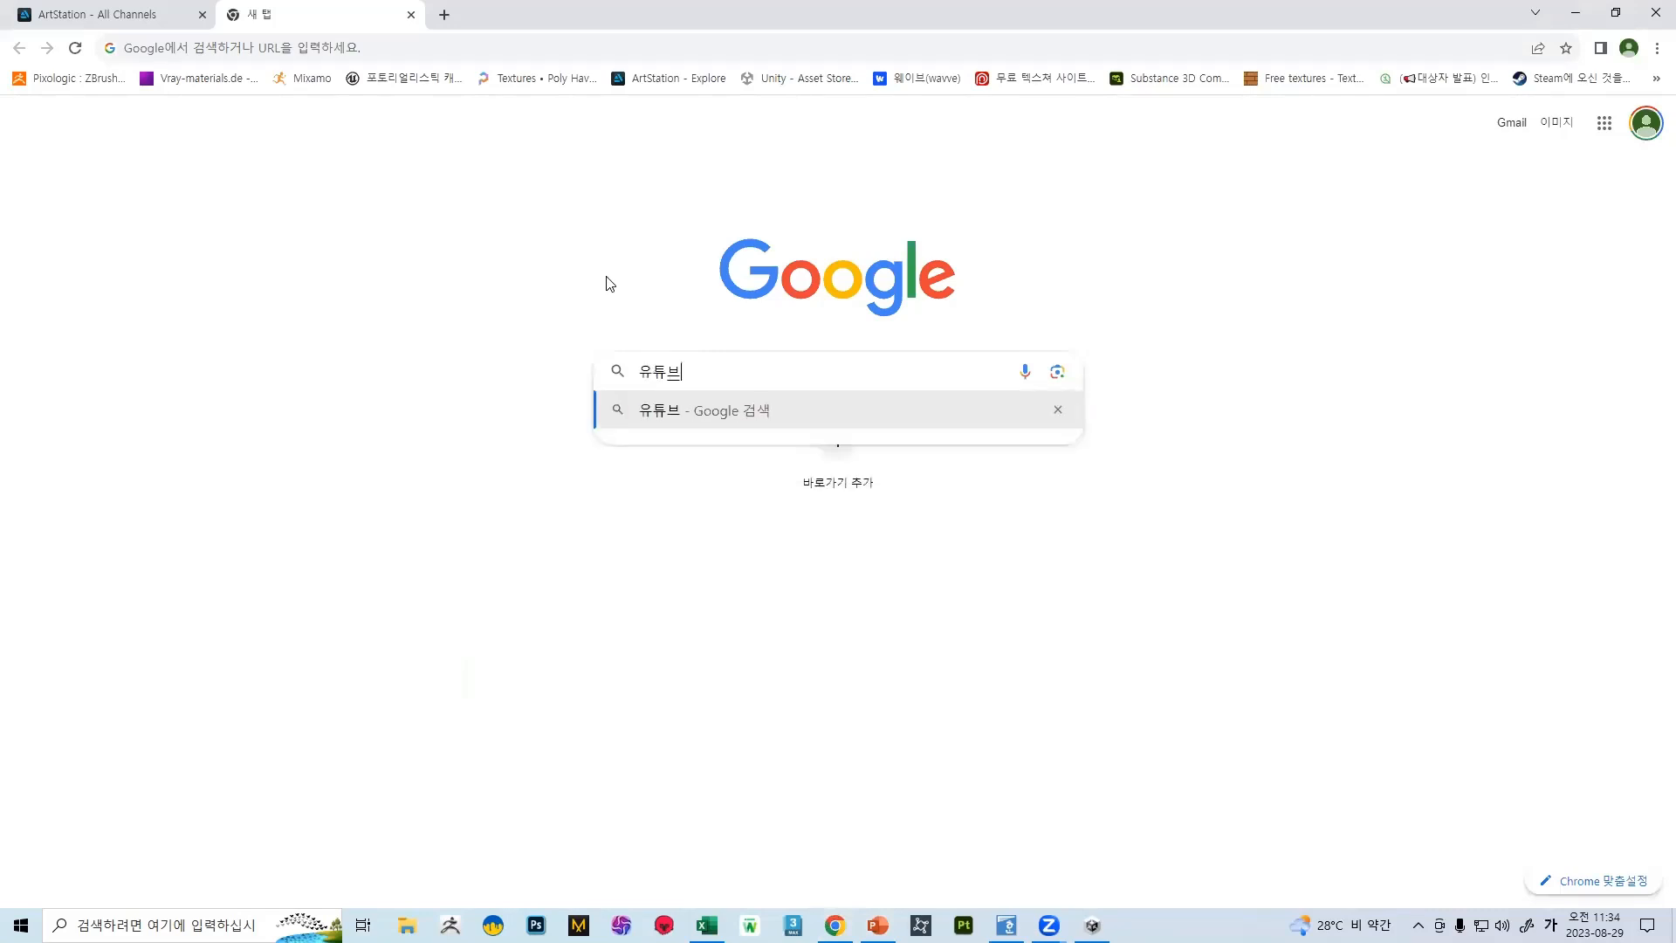
{"action": "key", "text": "Return"}
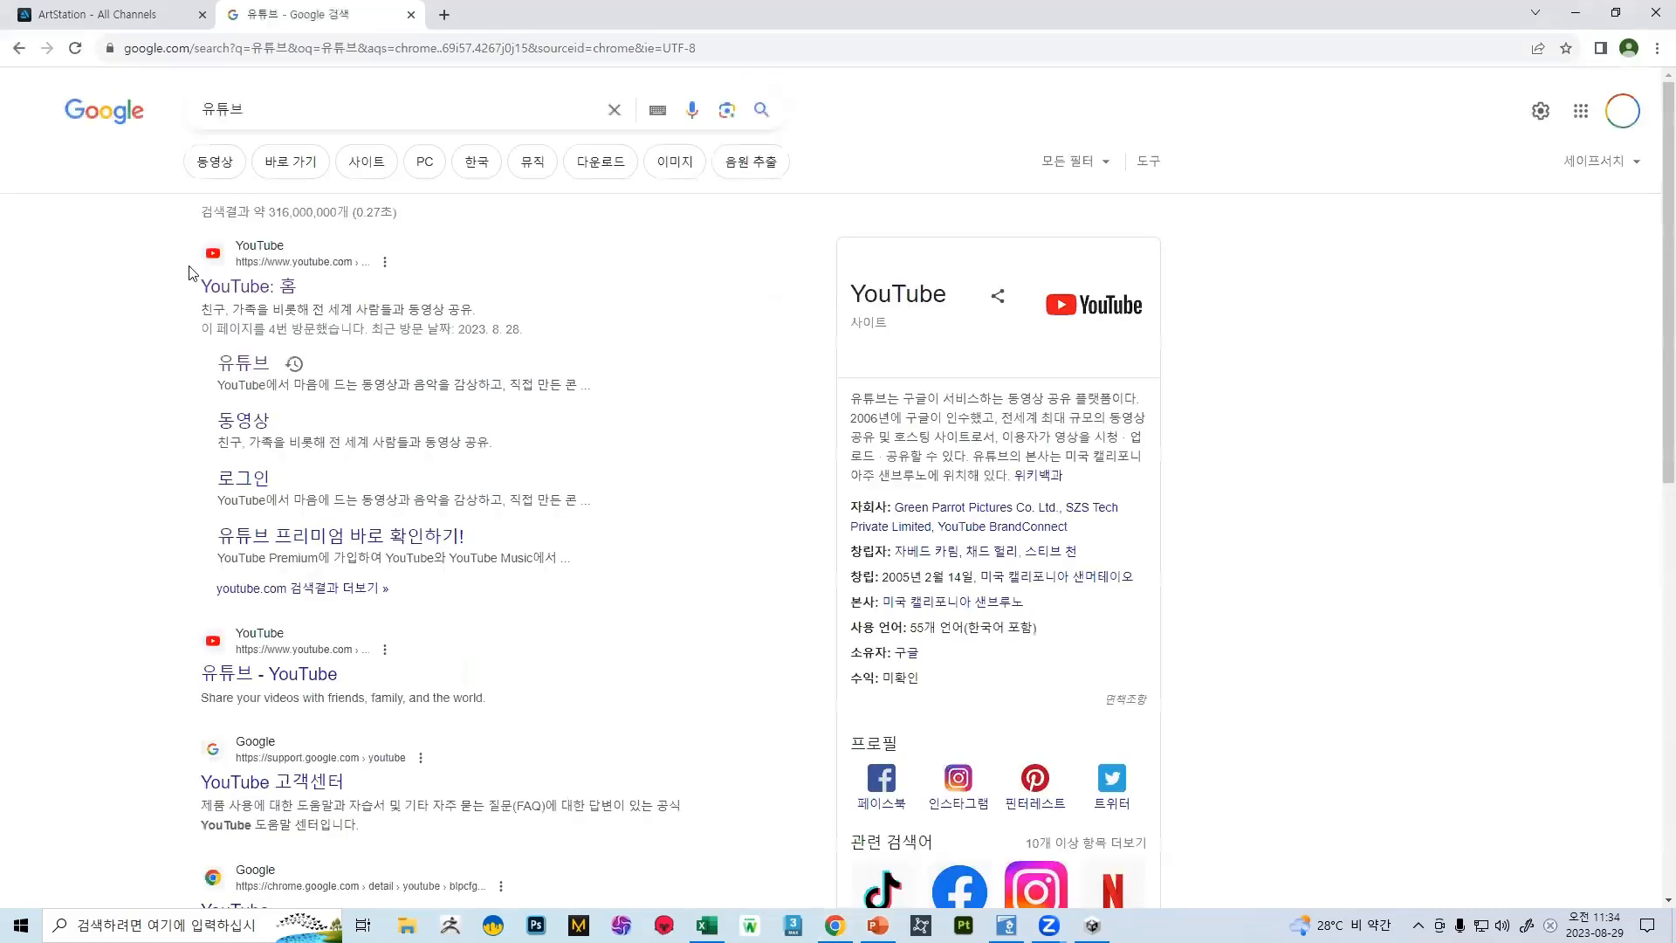
{"action": "left_click", "coordinate": [191, 274]}
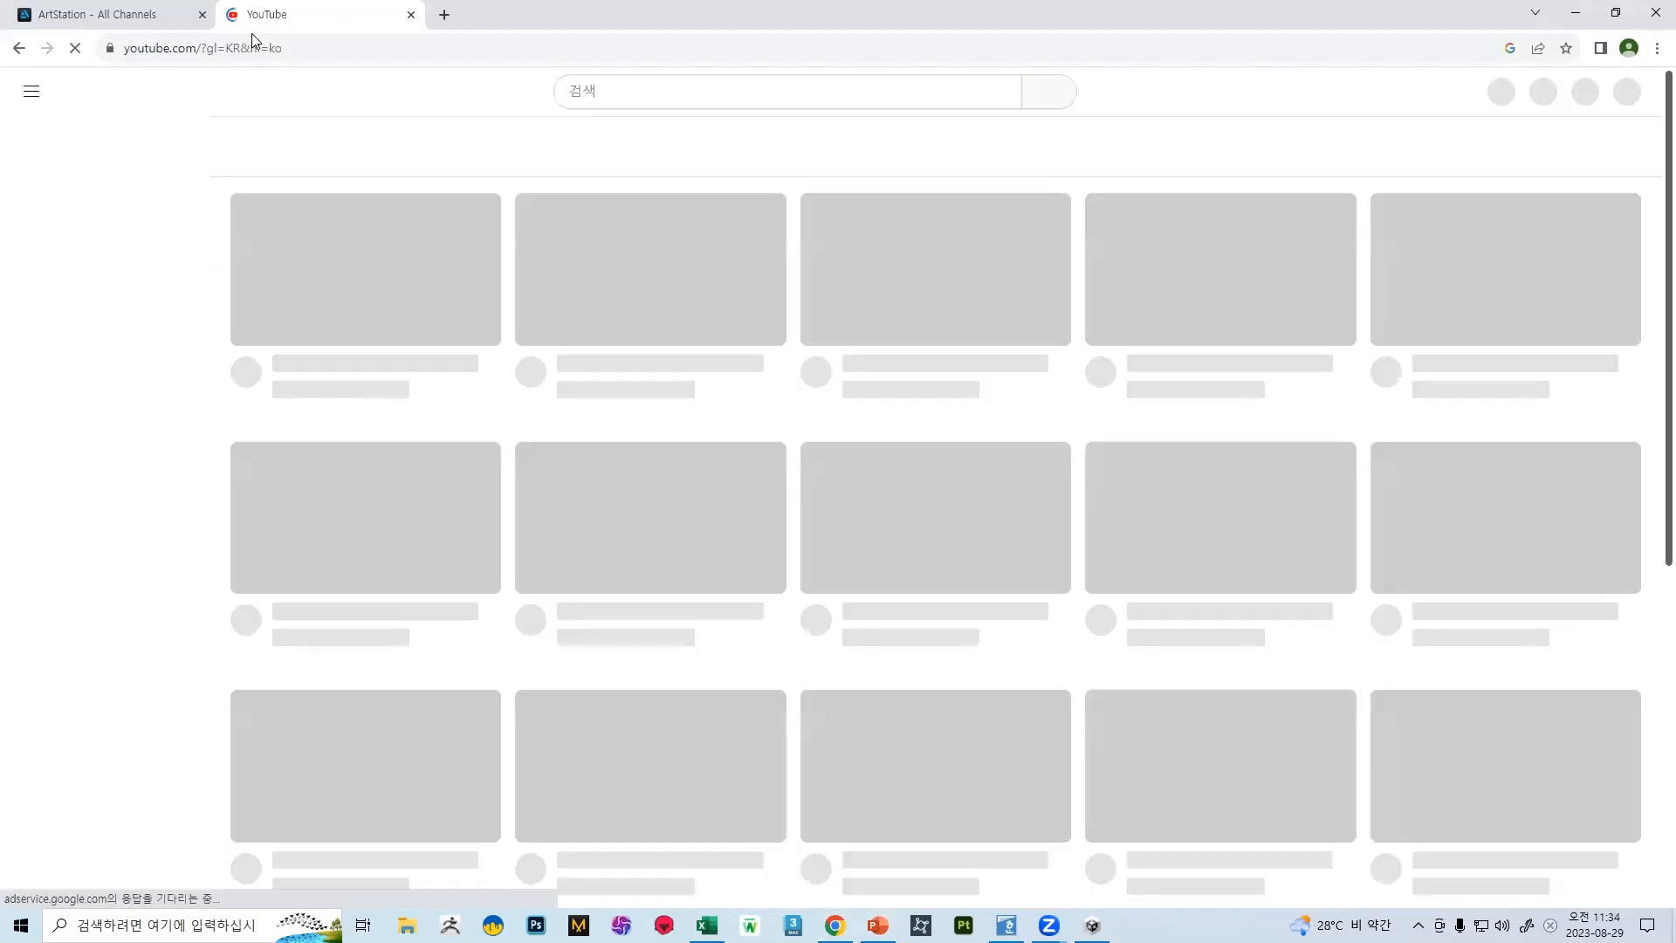
Search YouTube for 반짝쌤 이온
{"action": "left_click", "coordinate": [590, 99]}
{"action": "type", "text": "지"}
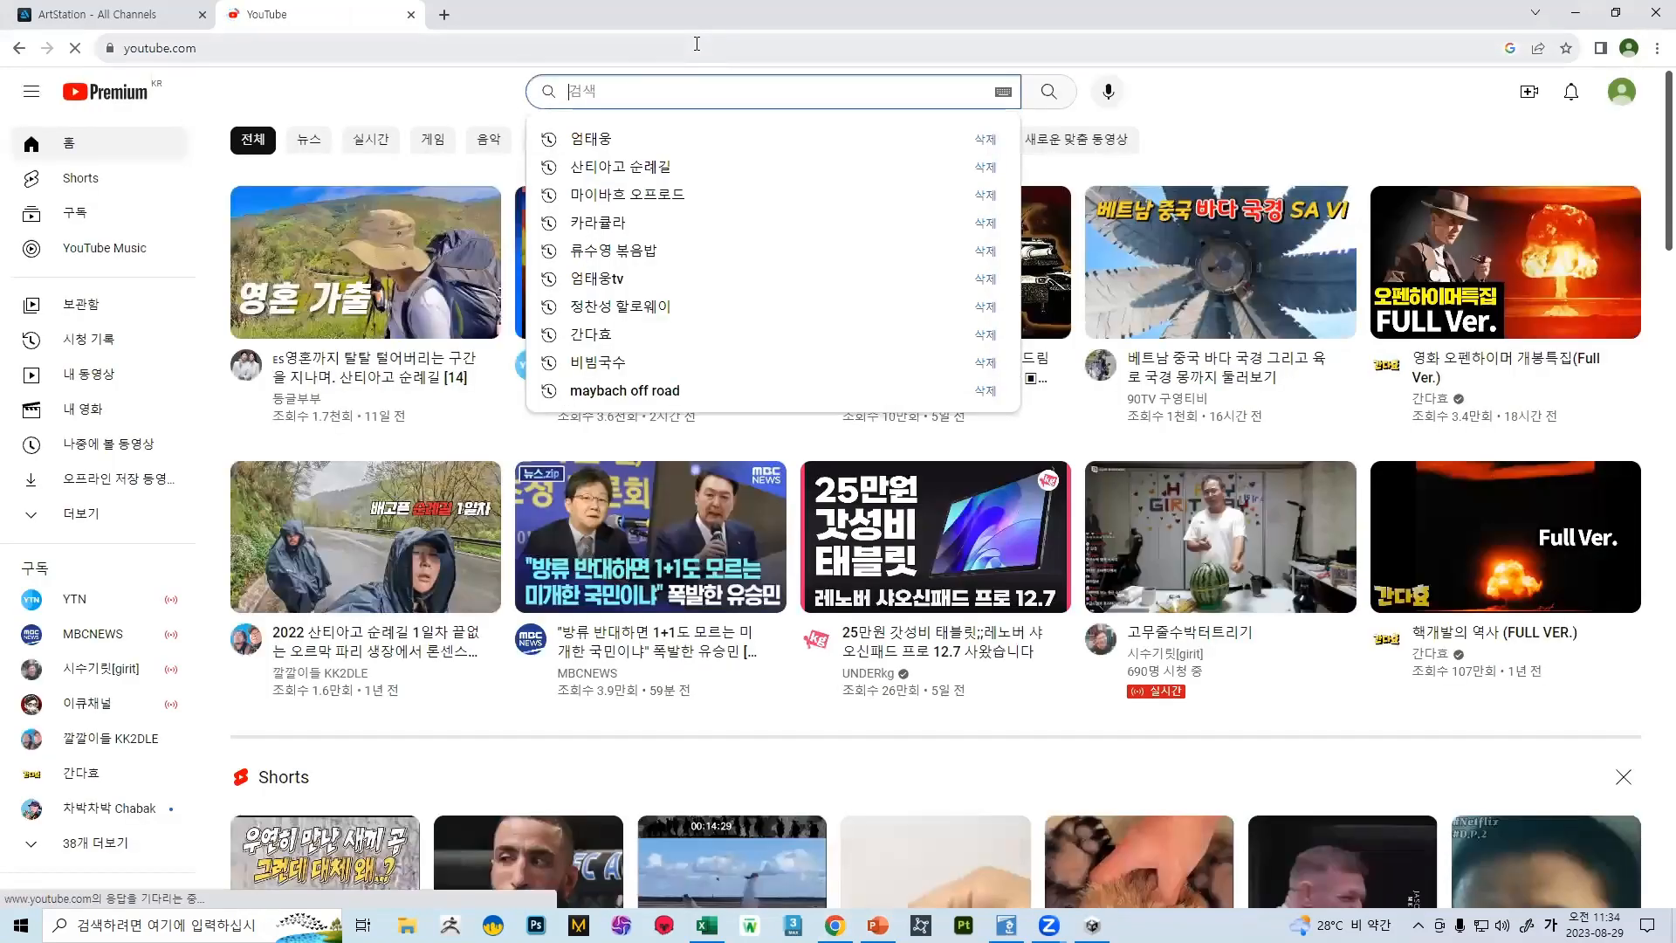
{"action": "key", "text": "BackSpace"}
{"action": "type", "text": "반짝"}
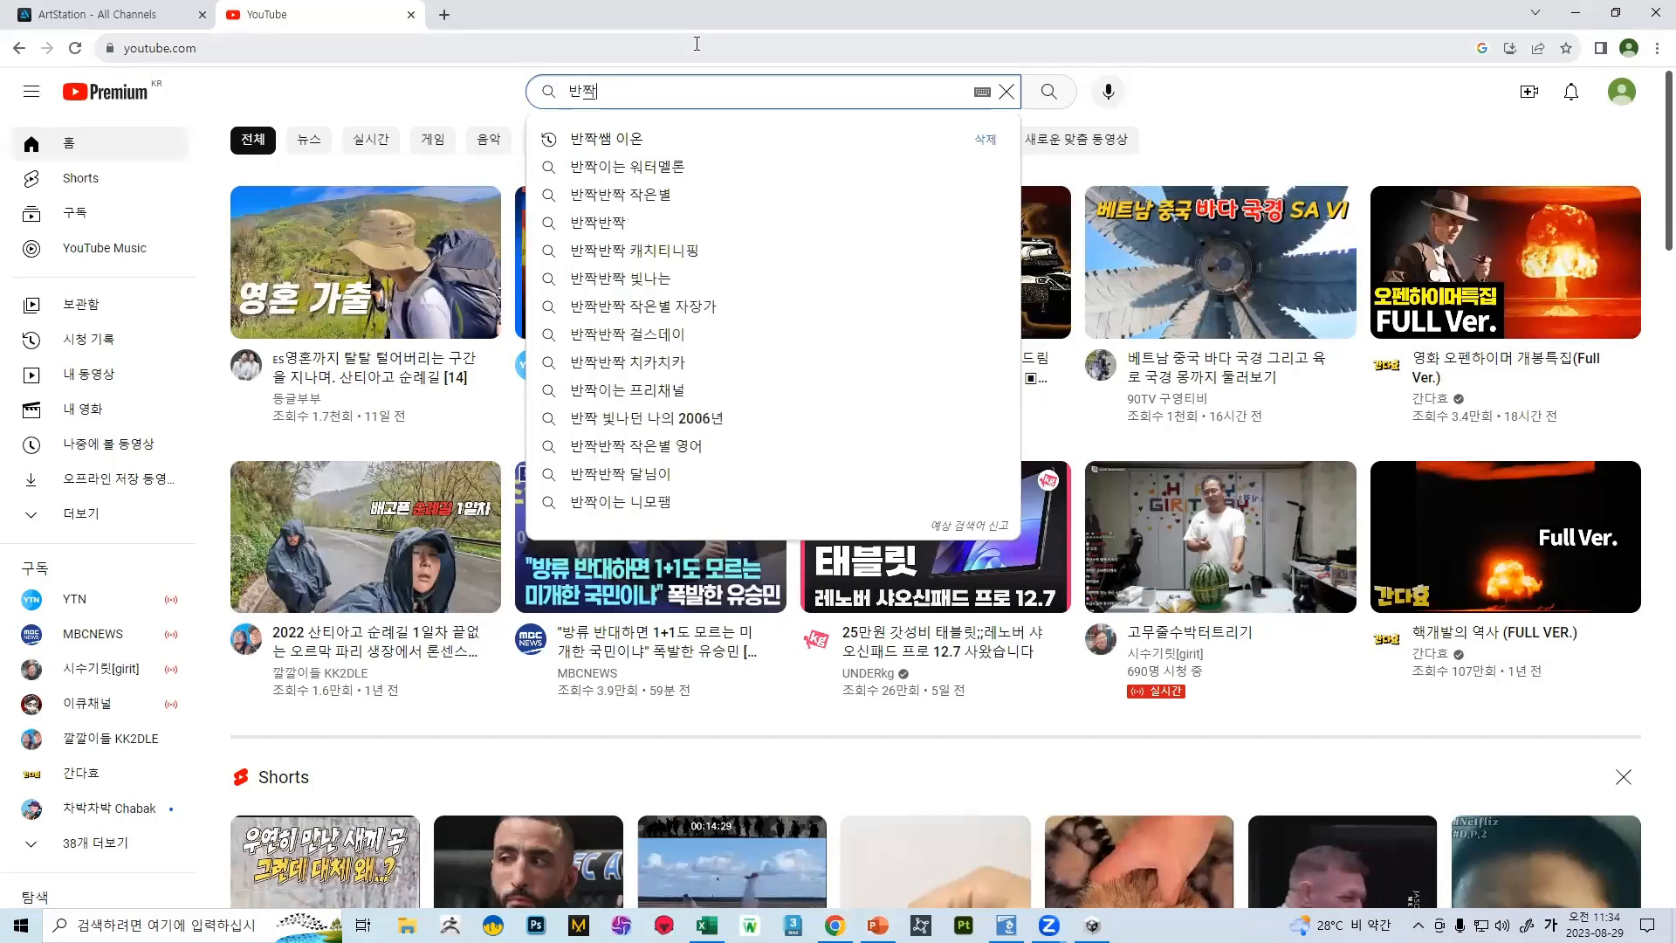
{"action": "left_click", "coordinate": [611, 139]}
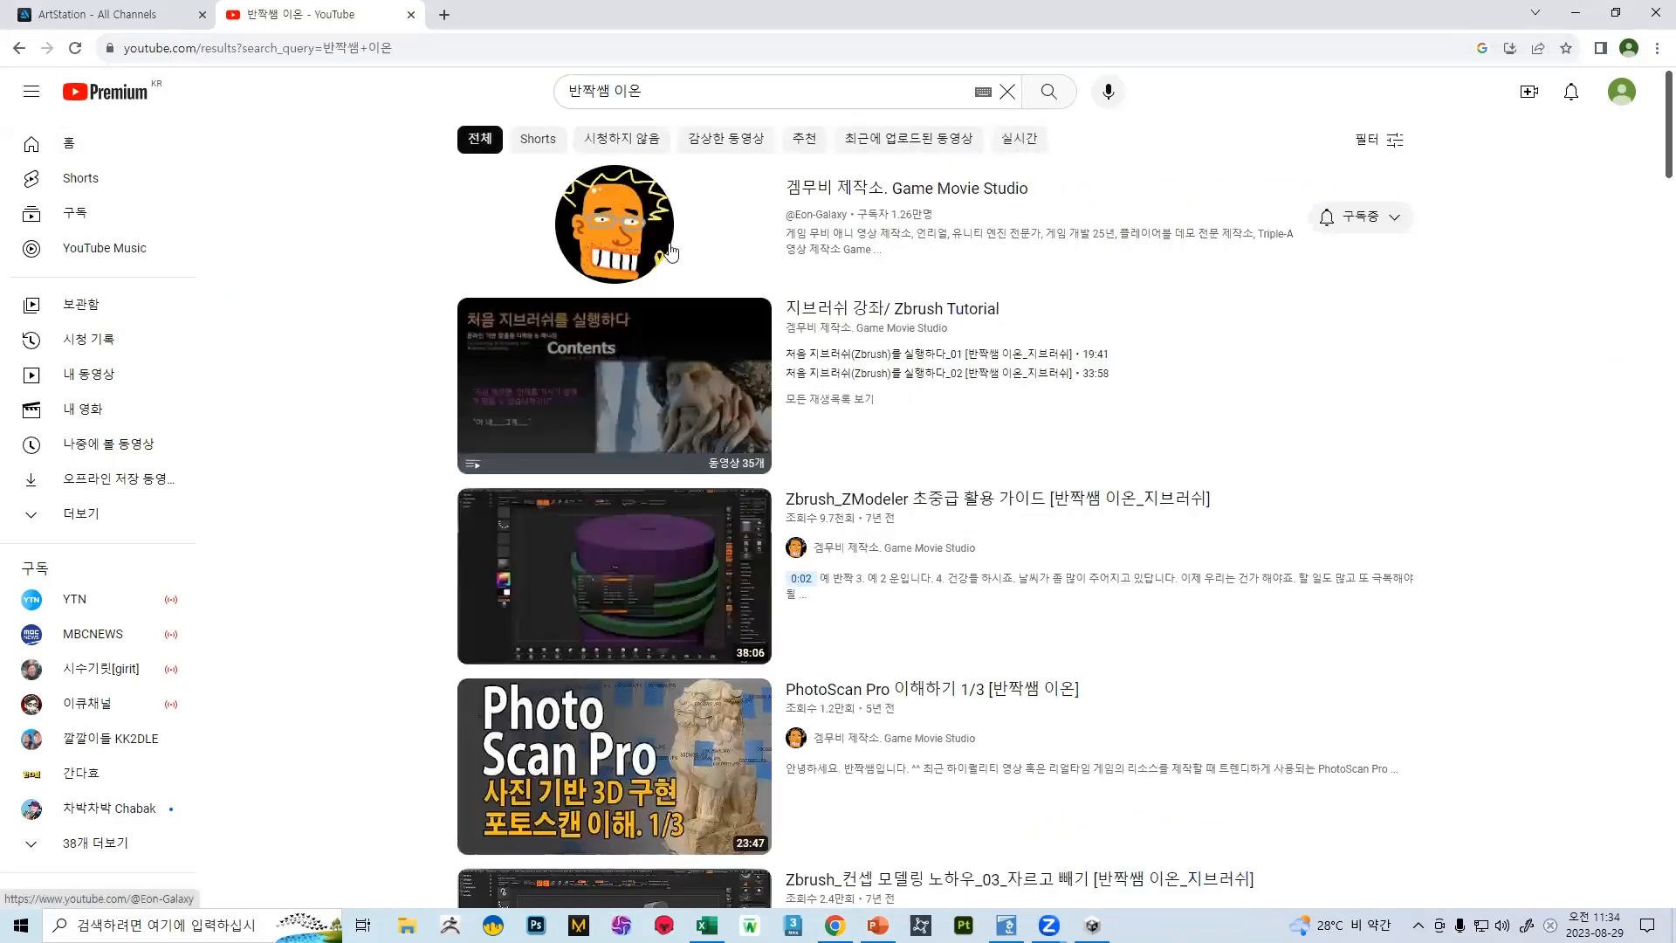
Look through the video search results and open the 겜무비 제작소. Game Movie Studio channel
{"action": "scroll", "coordinate": [729, 262], "scroll_direction": "down", "scroll_amount": 15}
{"action": "scroll", "coordinate": [727, 322], "scroll_direction": "down", "scroll_amount": 6}
{"action": "scroll", "coordinate": [735, 327], "scroll_direction": "up", "scroll_amount": 20}
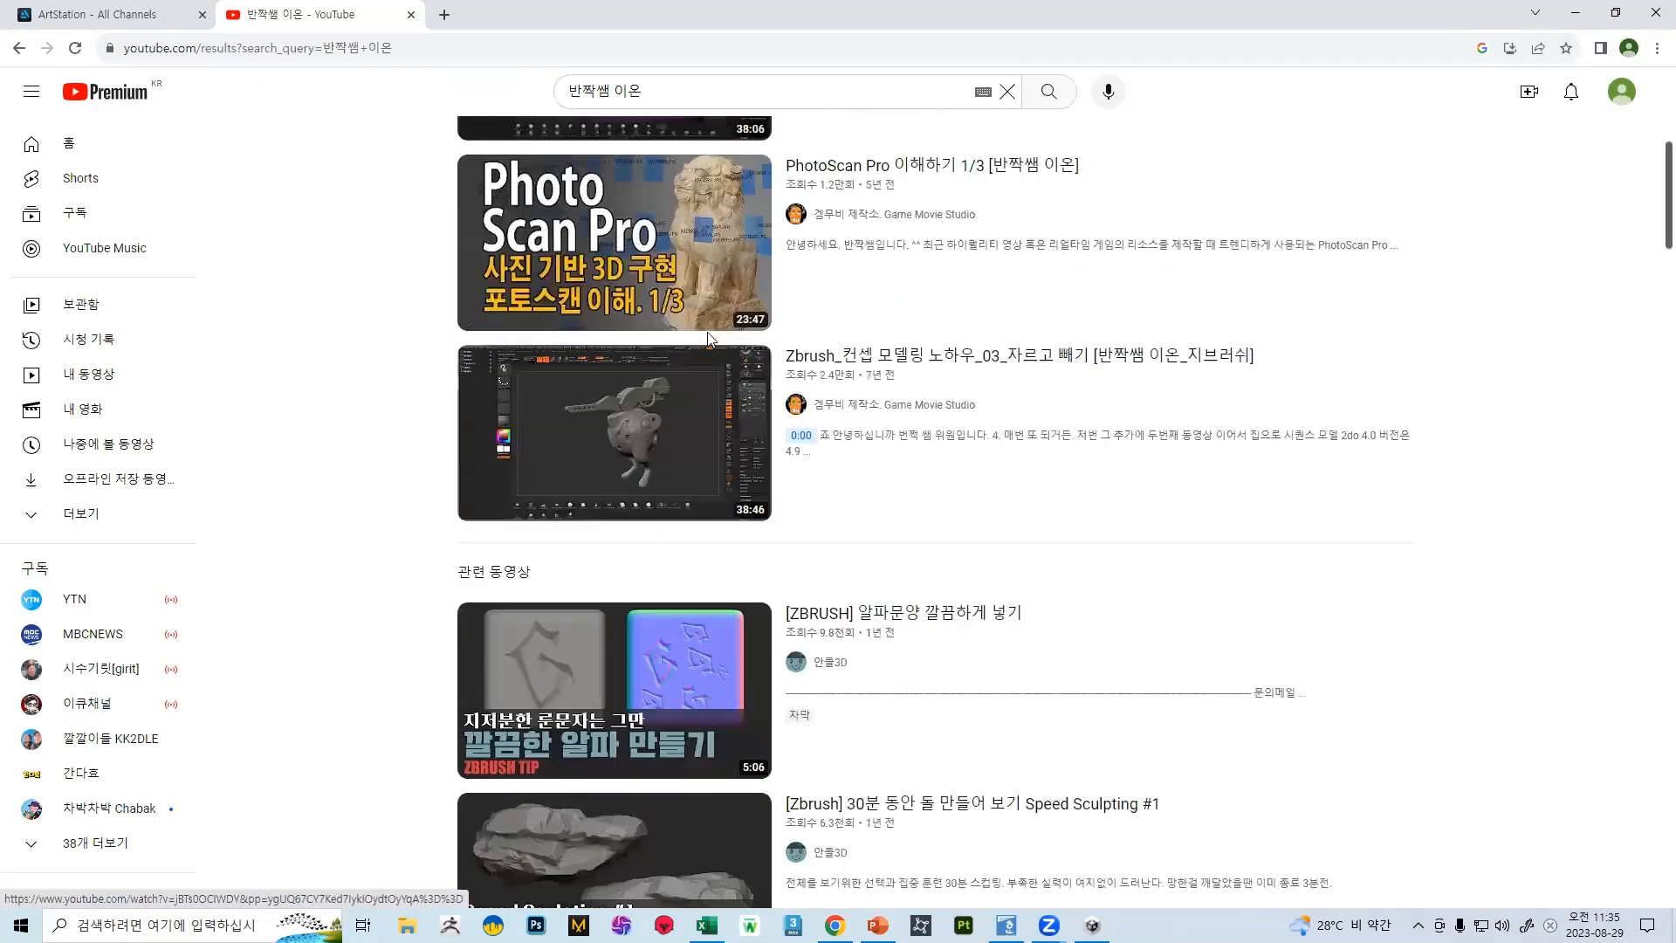
{"action": "scroll", "coordinate": [698, 337], "scroll_direction": "up", "scroll_amount": 6}
{"action": "scroll", "coordinate": [668, 288], "scroll_direction": "down", "scroll_amount": 11}
{"action": "scroll", "coordinate": [651, 231], "scroll_direction": "down", "scroll_amount": 16}
{"action": "scroll", "coordinate": [760, 312], "scroll_direction": "up", "scroll_amount": 12}
{"action": "scroll", "coordinate": [759, 312], "scroll_direction": "up", "scroll_amount": 20}
{"action": "left_click", "coordinate": [641, 242]}
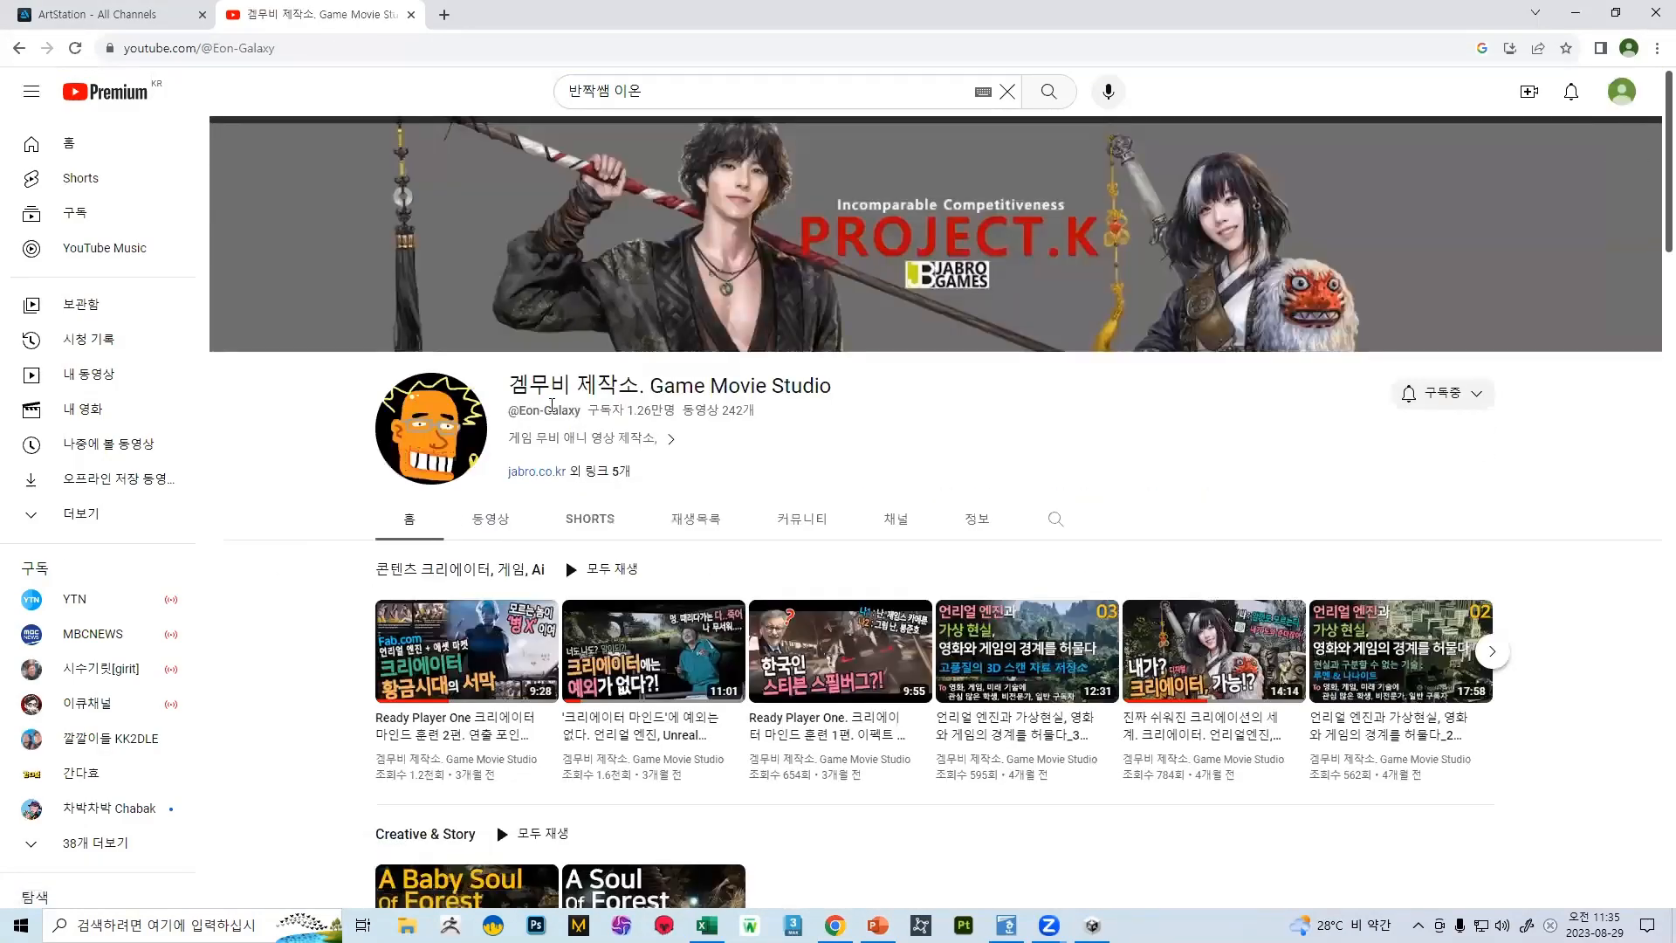
Open the channel's video list and look through its uploads, from the newest Unreal Engine videos down to the Previz series
{"action": "scroll", "coordinate": [542, 253], "scroll_direction": "down", "scroll_amount": 3}
{"action": "left_click", "coordinate": [507, 256]}
{"action": "scroll", "coordinate": [677, 289], "scroll_direction": "down", "scroll_amount": 3}
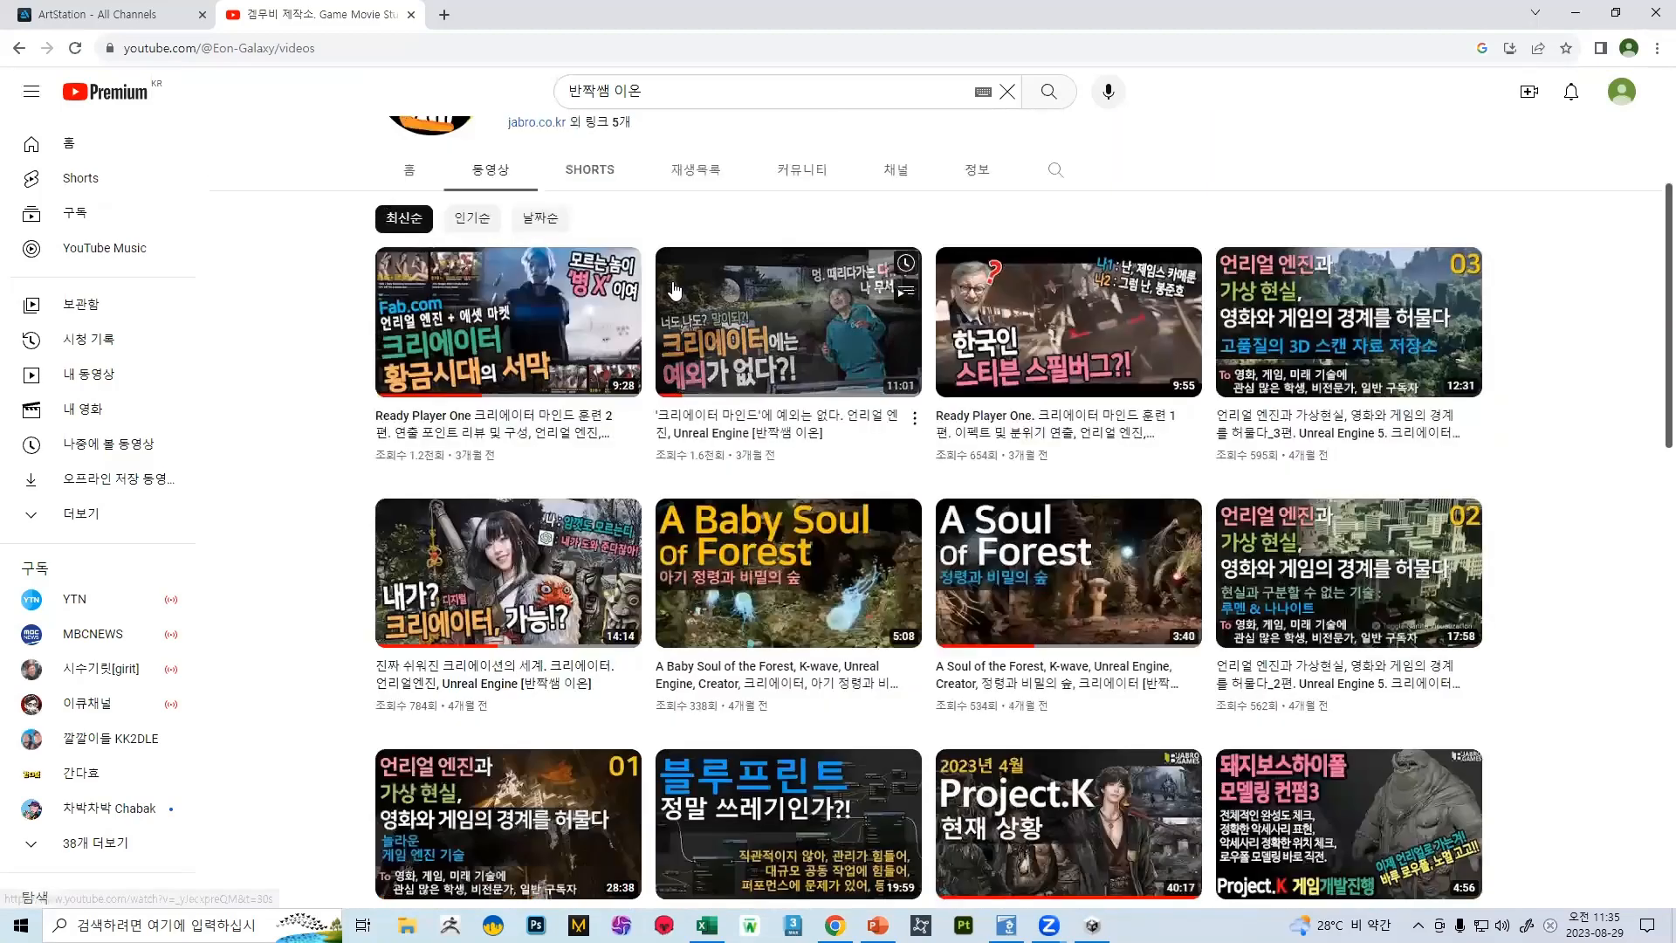
{"action": "scroll", "coordinate": [677, 290], "scroll_direction": "down", "scroll_amount": 6}
{"action": "scroll", "coordinate": [635, 299], "scroll_direction": "down", "scroll_amount": 6}
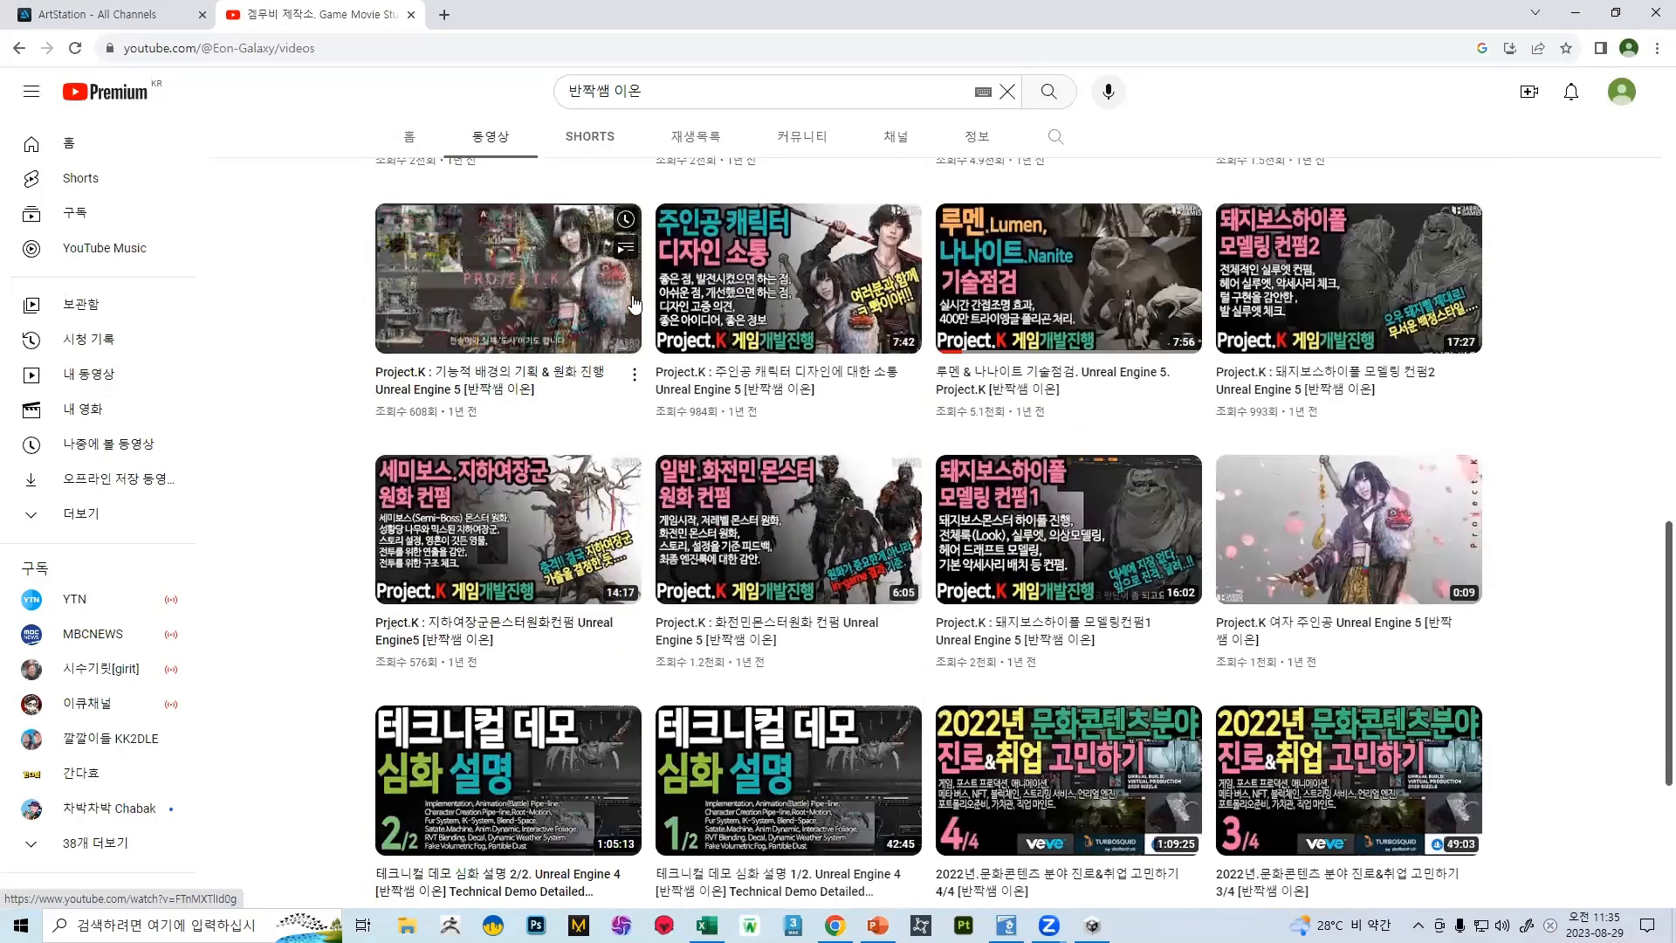
{"action": "scroll", "coordinate": [635, 300], "scroll_direction": "down", "scroll_amount": 4}
{"action": "scroll", "coordinate": [576, 586], "scroll_direction": "up", "scroll_amount": 6}
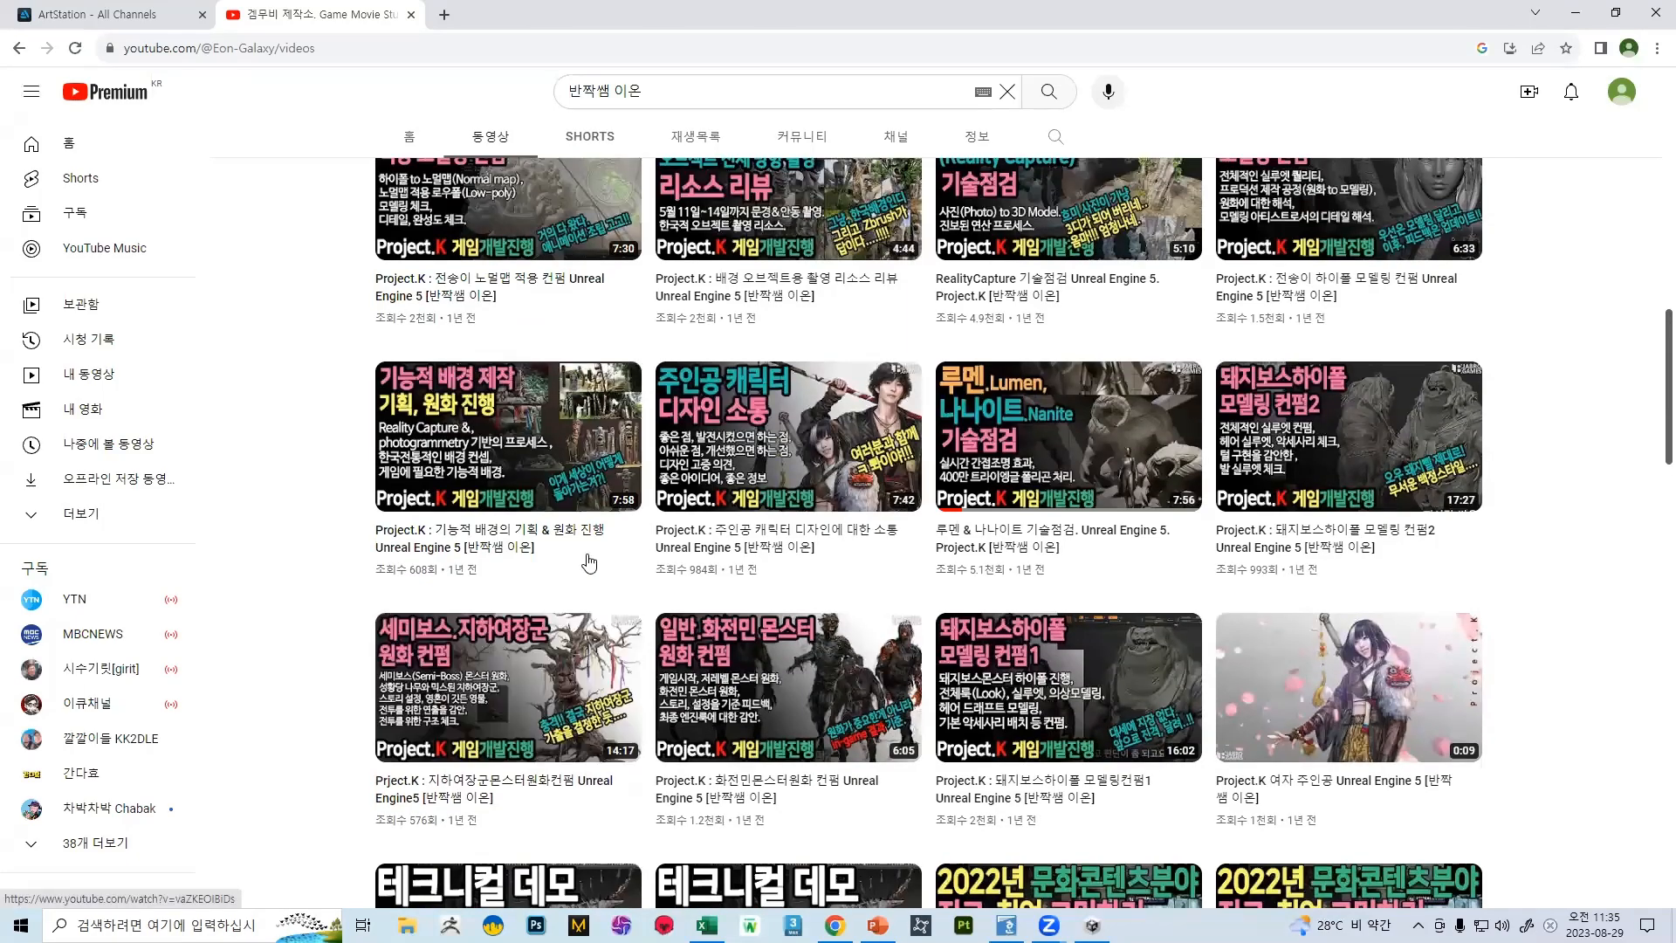
{"action": "scroll", "coordinate": [642, 371], "scroll_direction": "up", "scroll_amount": 4}
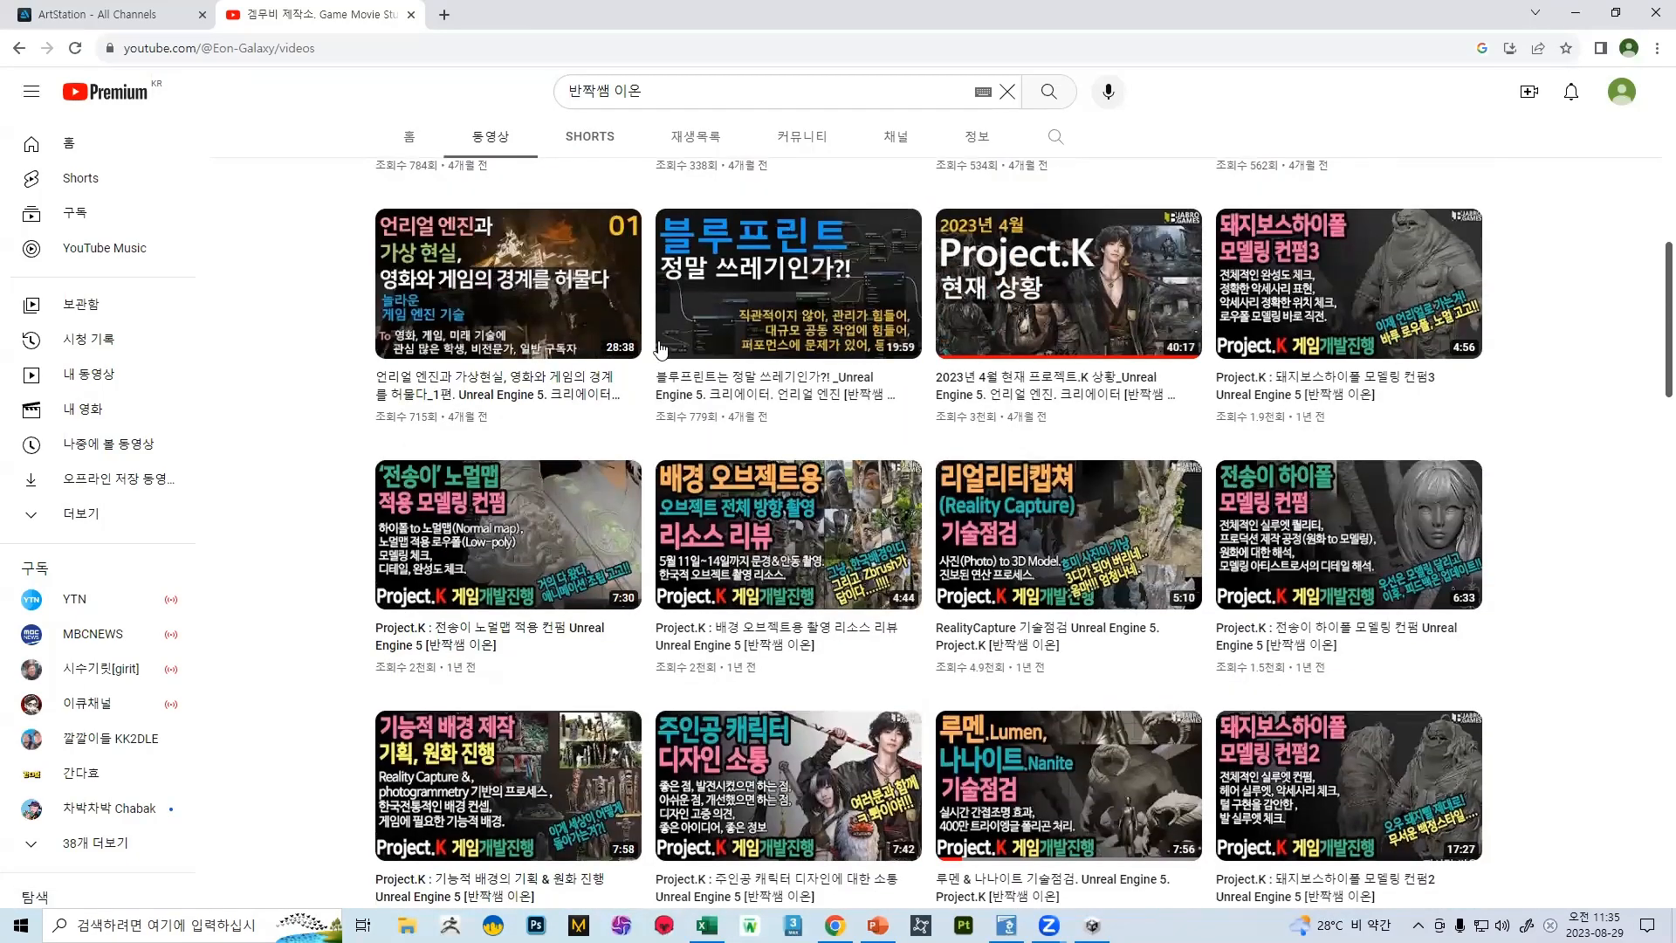
{"action": "scroll", "coordinate": [703, 312], "scroll_direction": "down", "scroll_amount": 6}
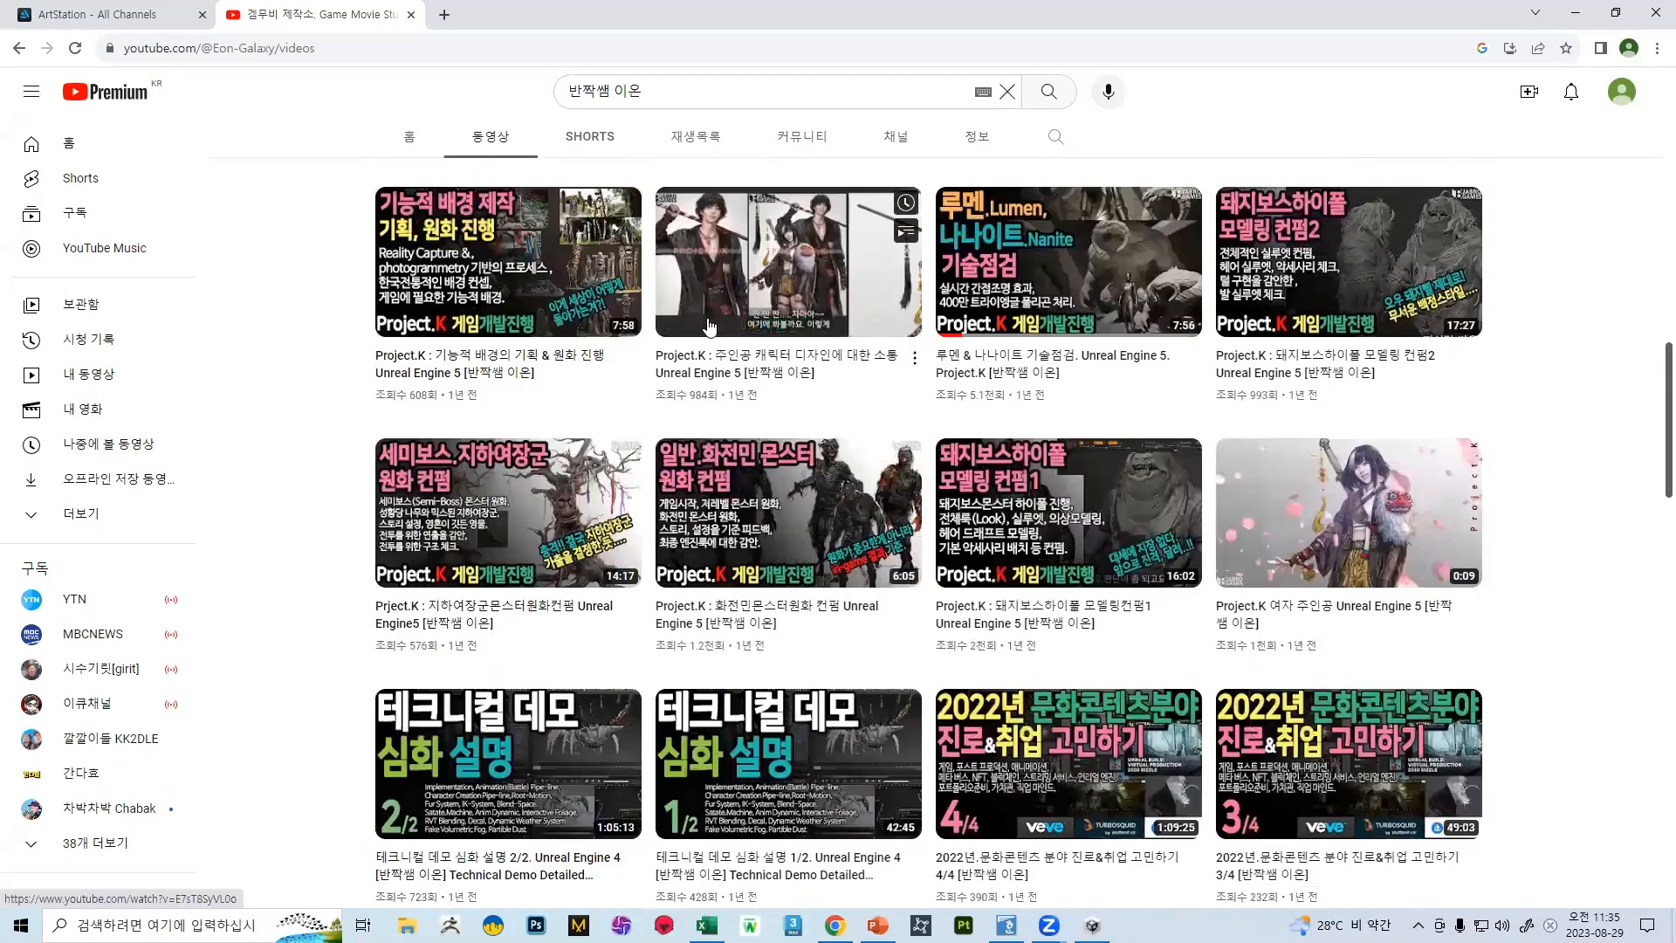
{"action": "scroll", "coordinate": [709, 320], "scroll_direction": "down", "scroll_amount": 4}
{"action": "scroll", "coordinate": [613, 421], "scroll_direction": "up", "scroll_amount": 7}
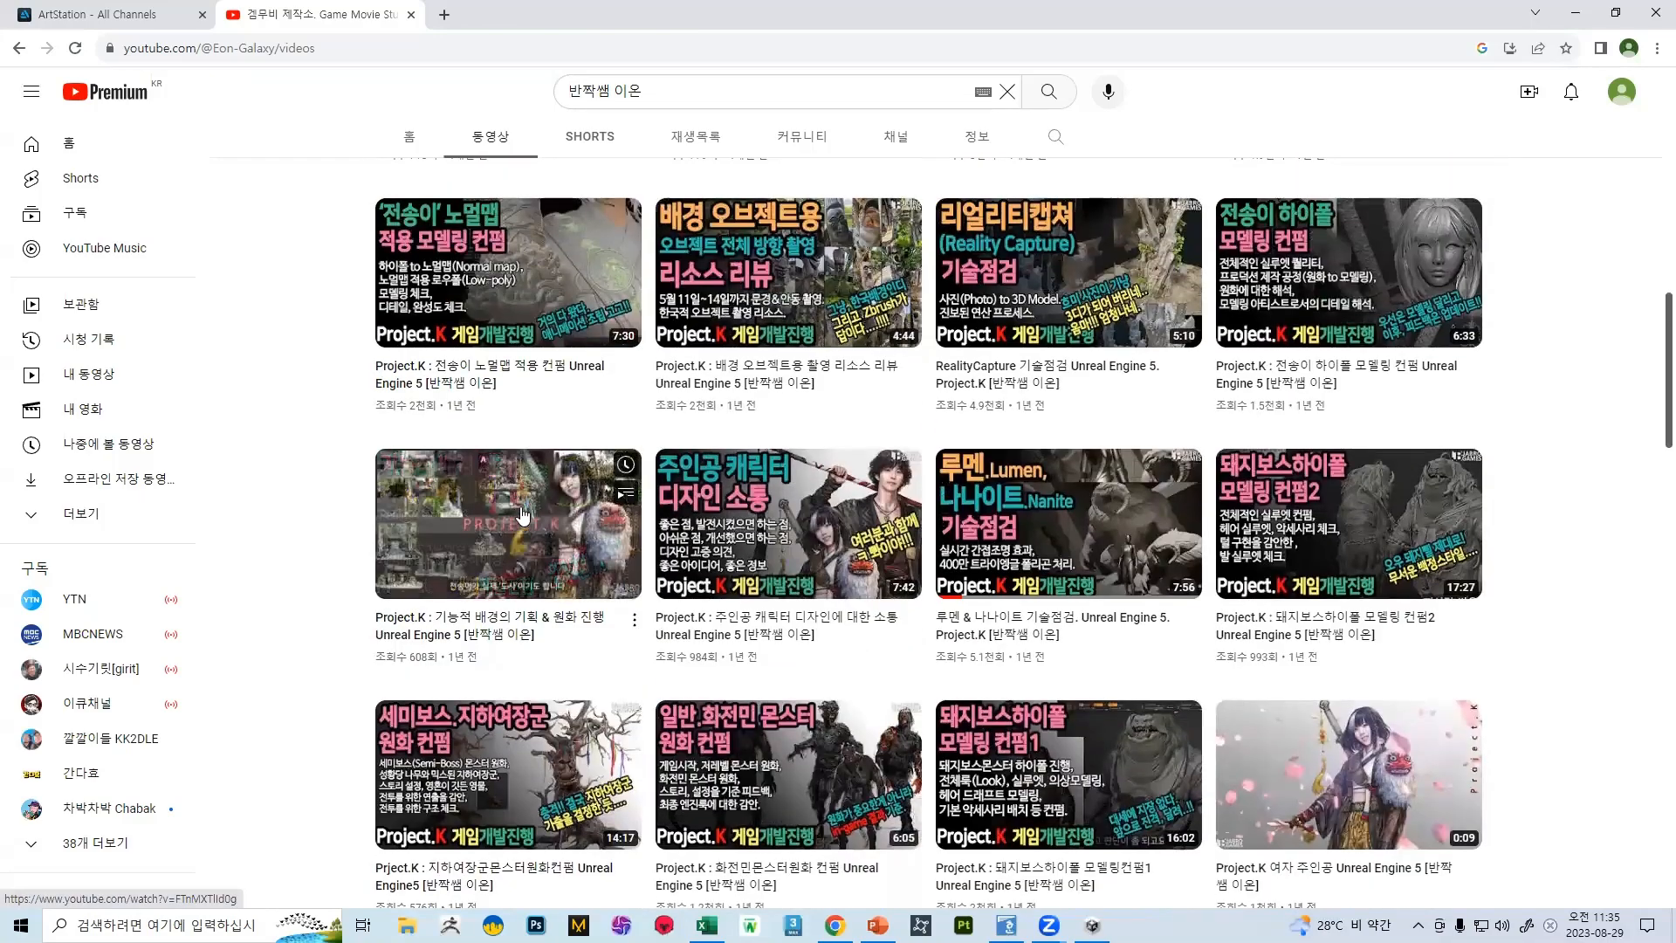
{"action": "scroll", "coordinate": [727, 491], "scroll_direction": "up", "scroll_amount": 8}
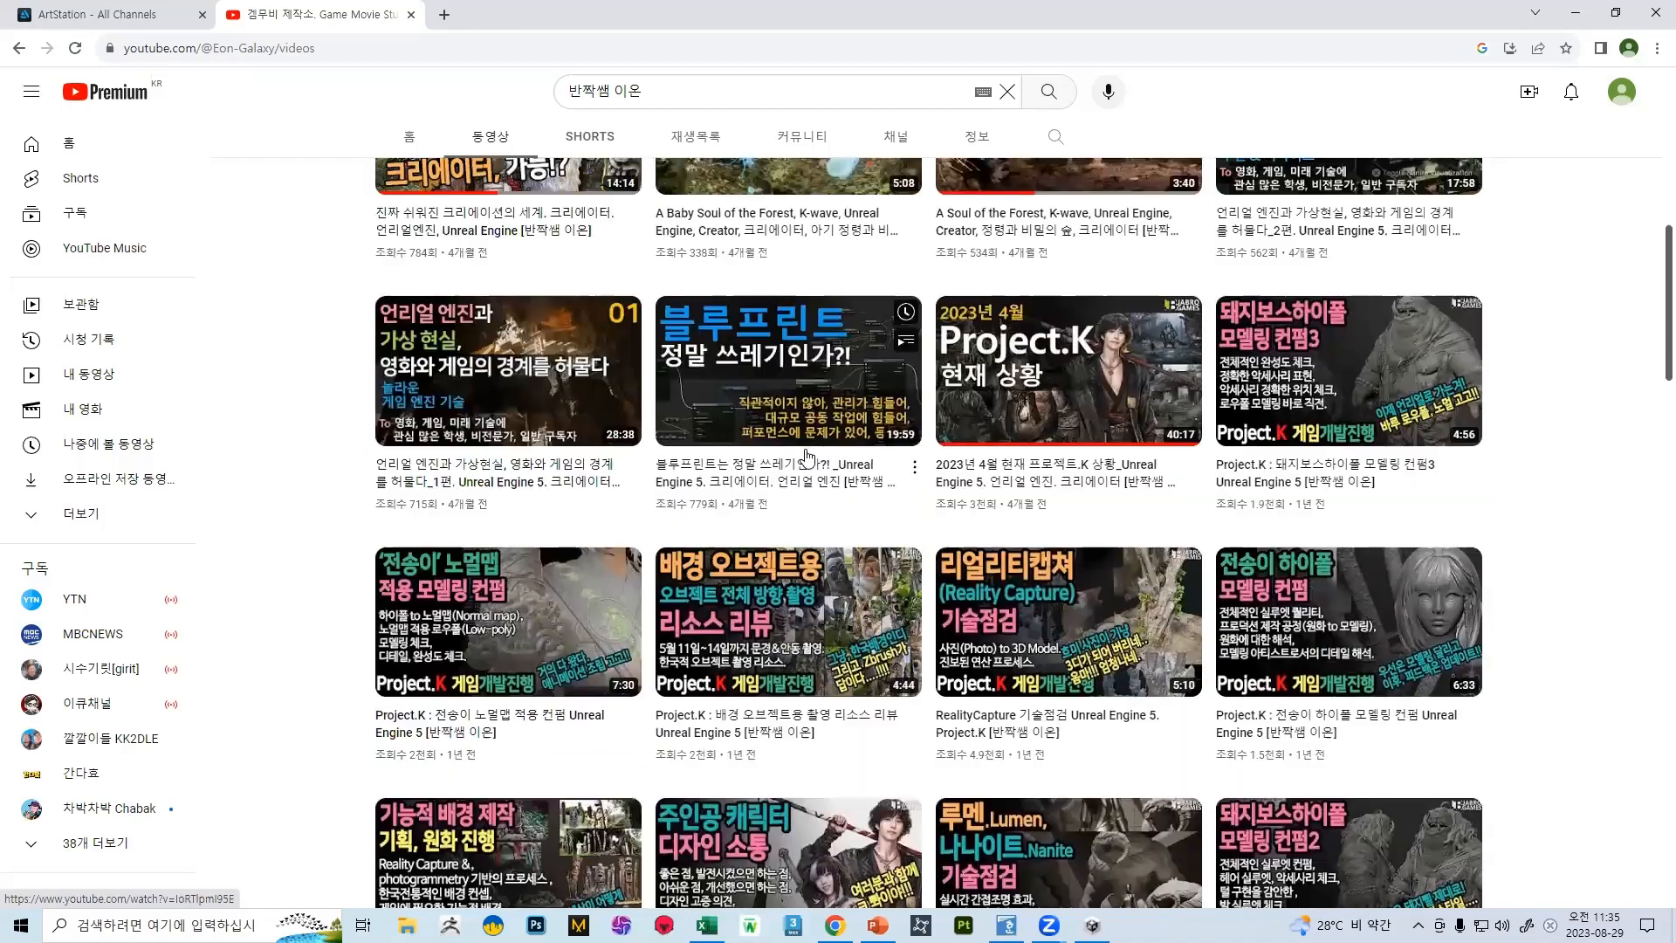
{"action": "scroll", "coordinate": [776, 451], "scroll_direction": "up", "scroll_amount": 3}
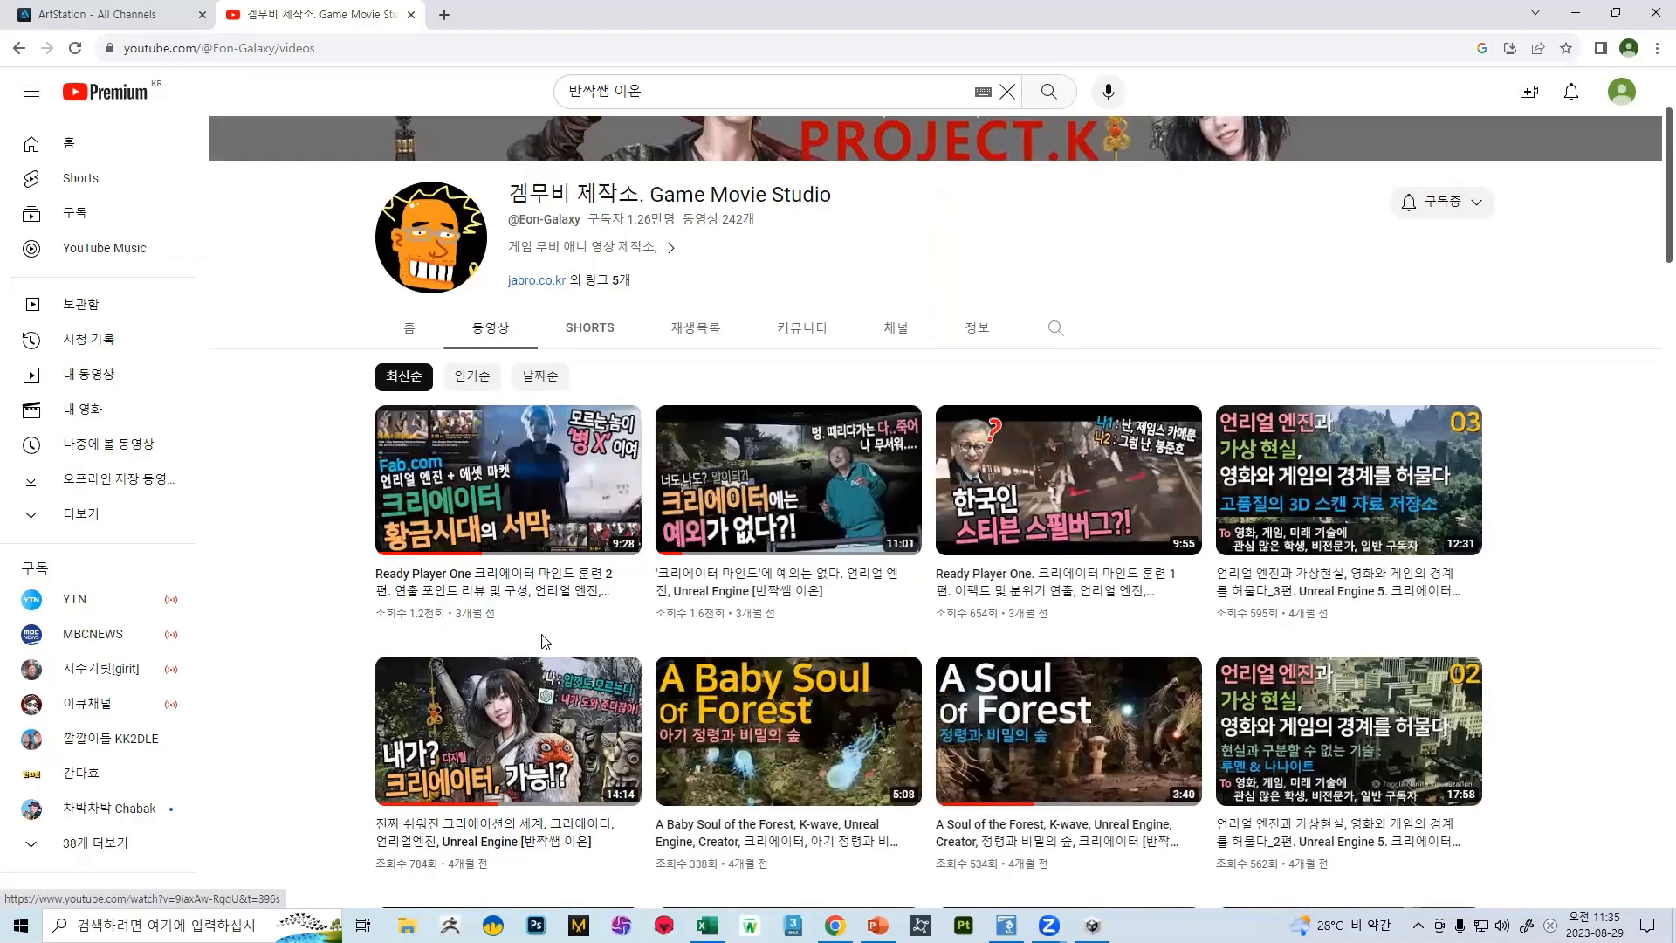
{"action": "scroll", "coordinate": [551, 636], "scroll_direction": "down", "scroll_amount": 3}
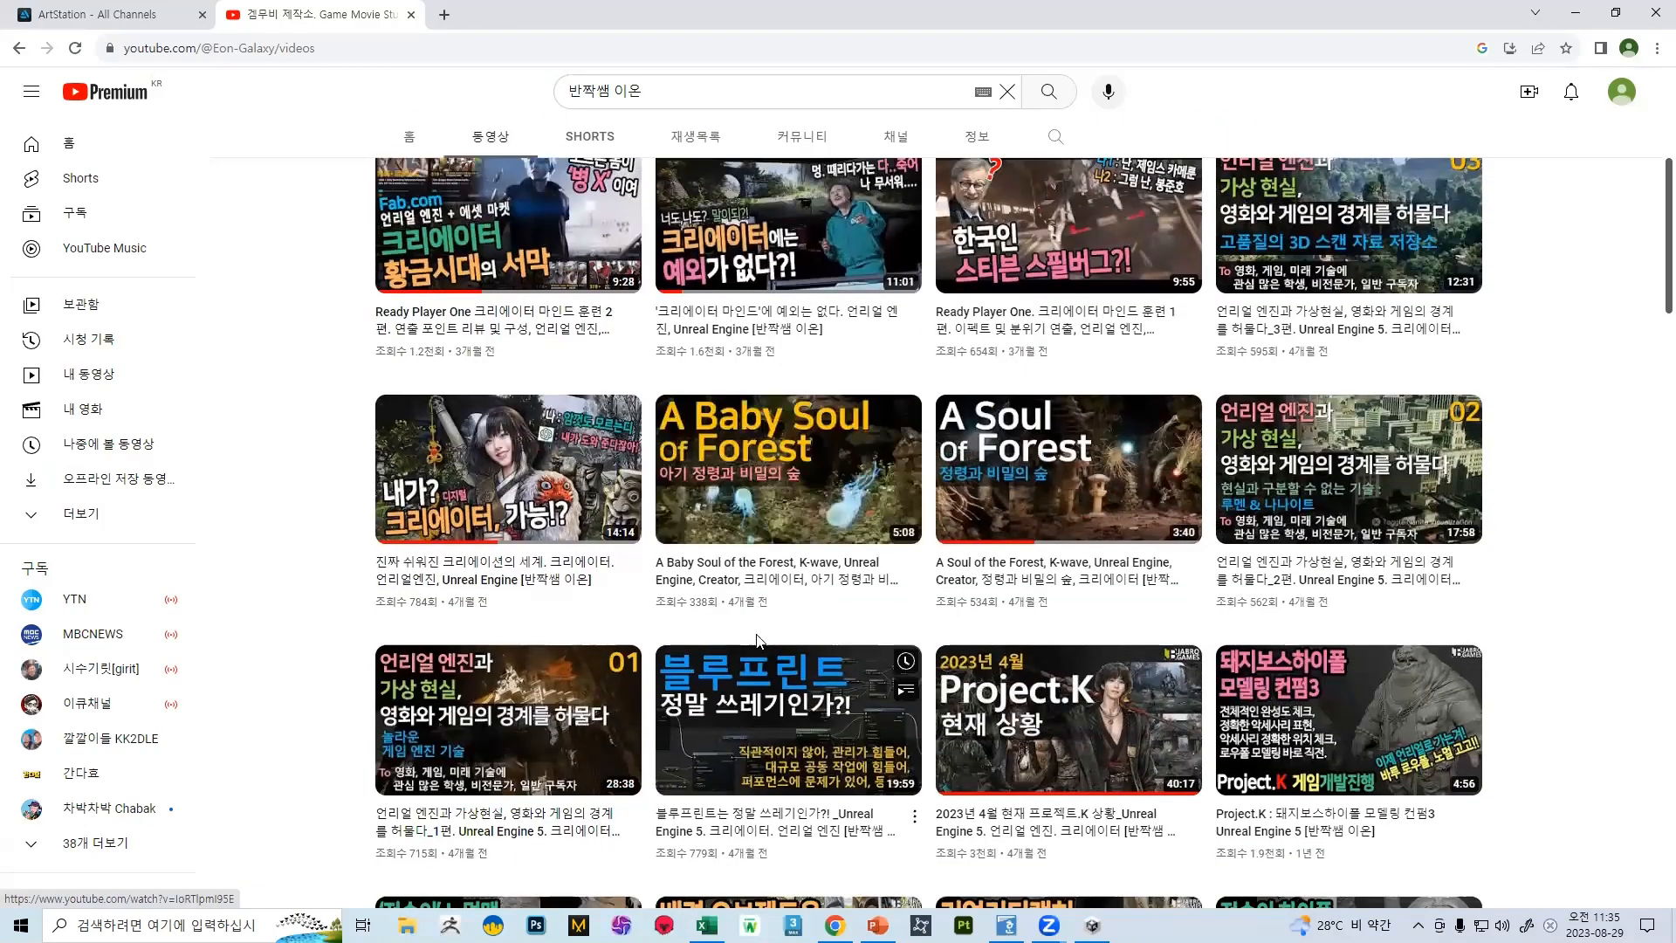
{"action": "scroll", "coordinate": [759, 642], "scroll_direction": "down", "scroll_amount": 20}
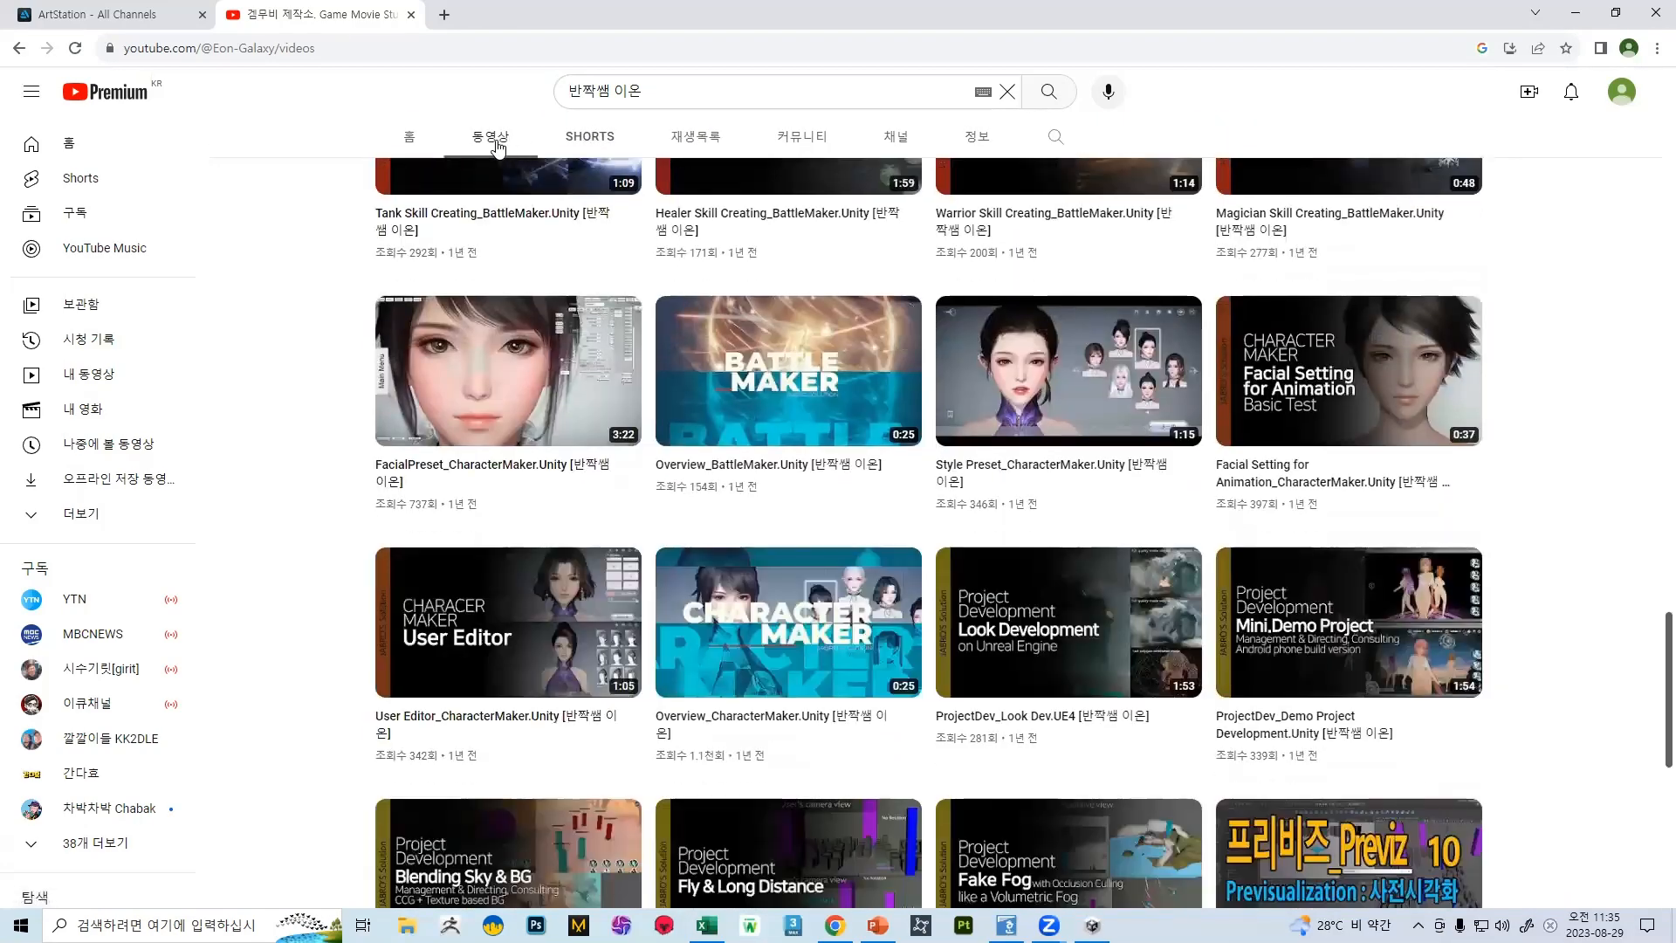
{"action": "scroll", "coordinate": [500, 150], "scroll_direction": "down", "scroll_amount": 10}
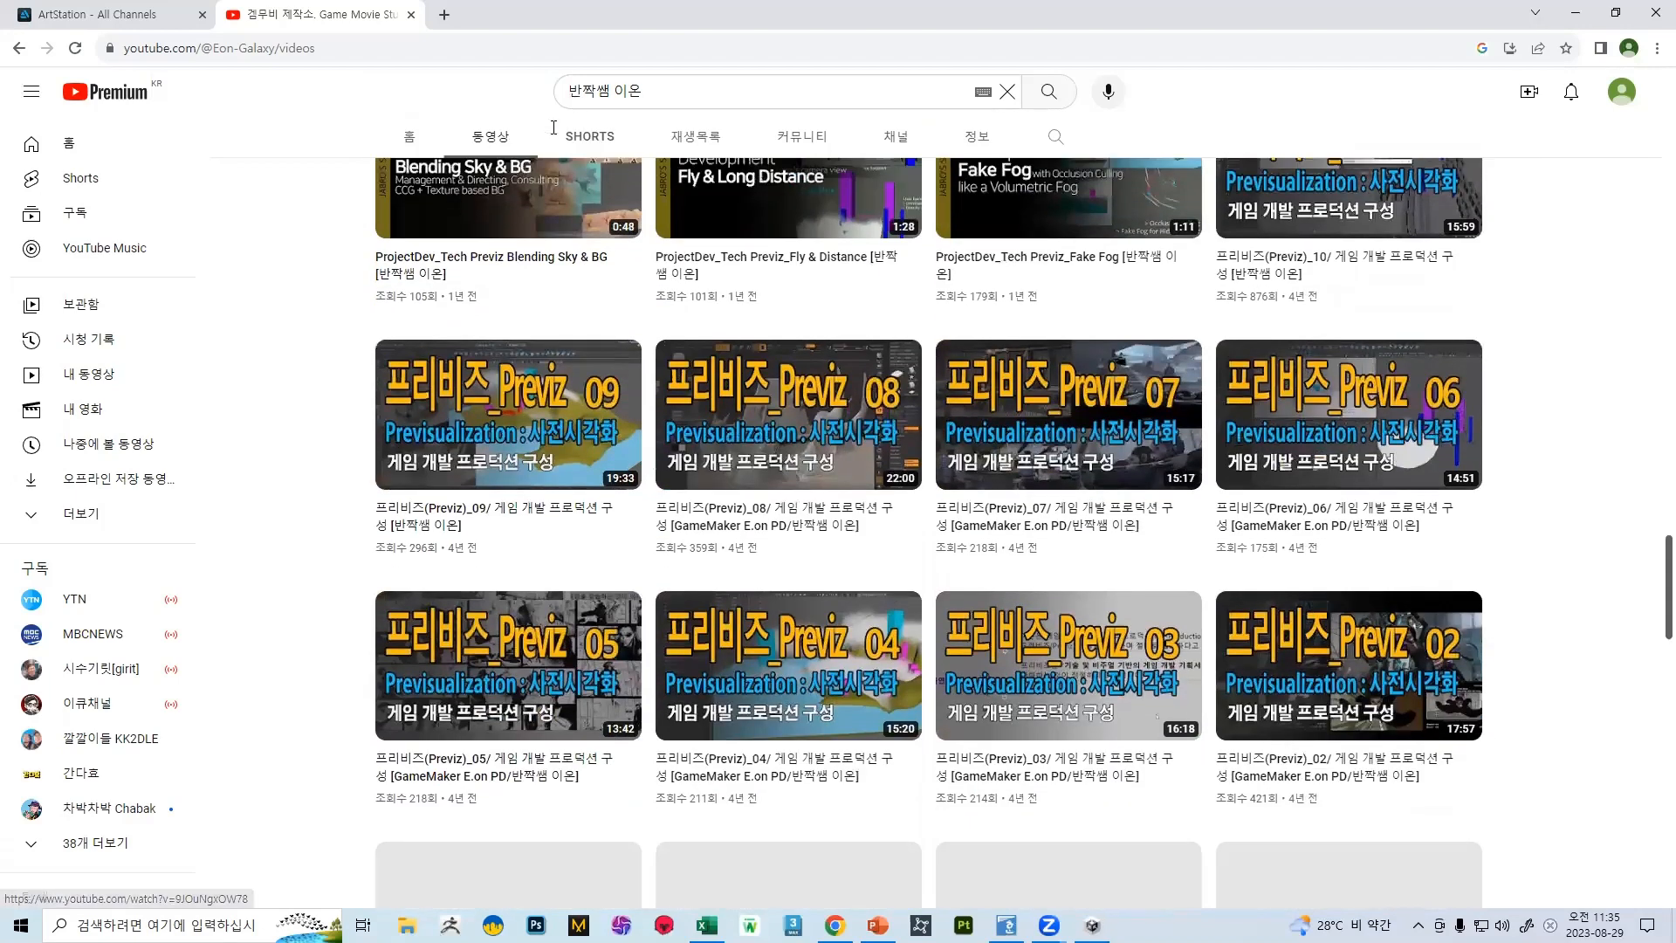
Show the channel's playlists and open the 소프트웨어 둘러보기/ Software Overview playlist
{"action": "left_click", "coordinate": [498, 138]}
{"action": "left_click", "coordinate": [696, 520]}
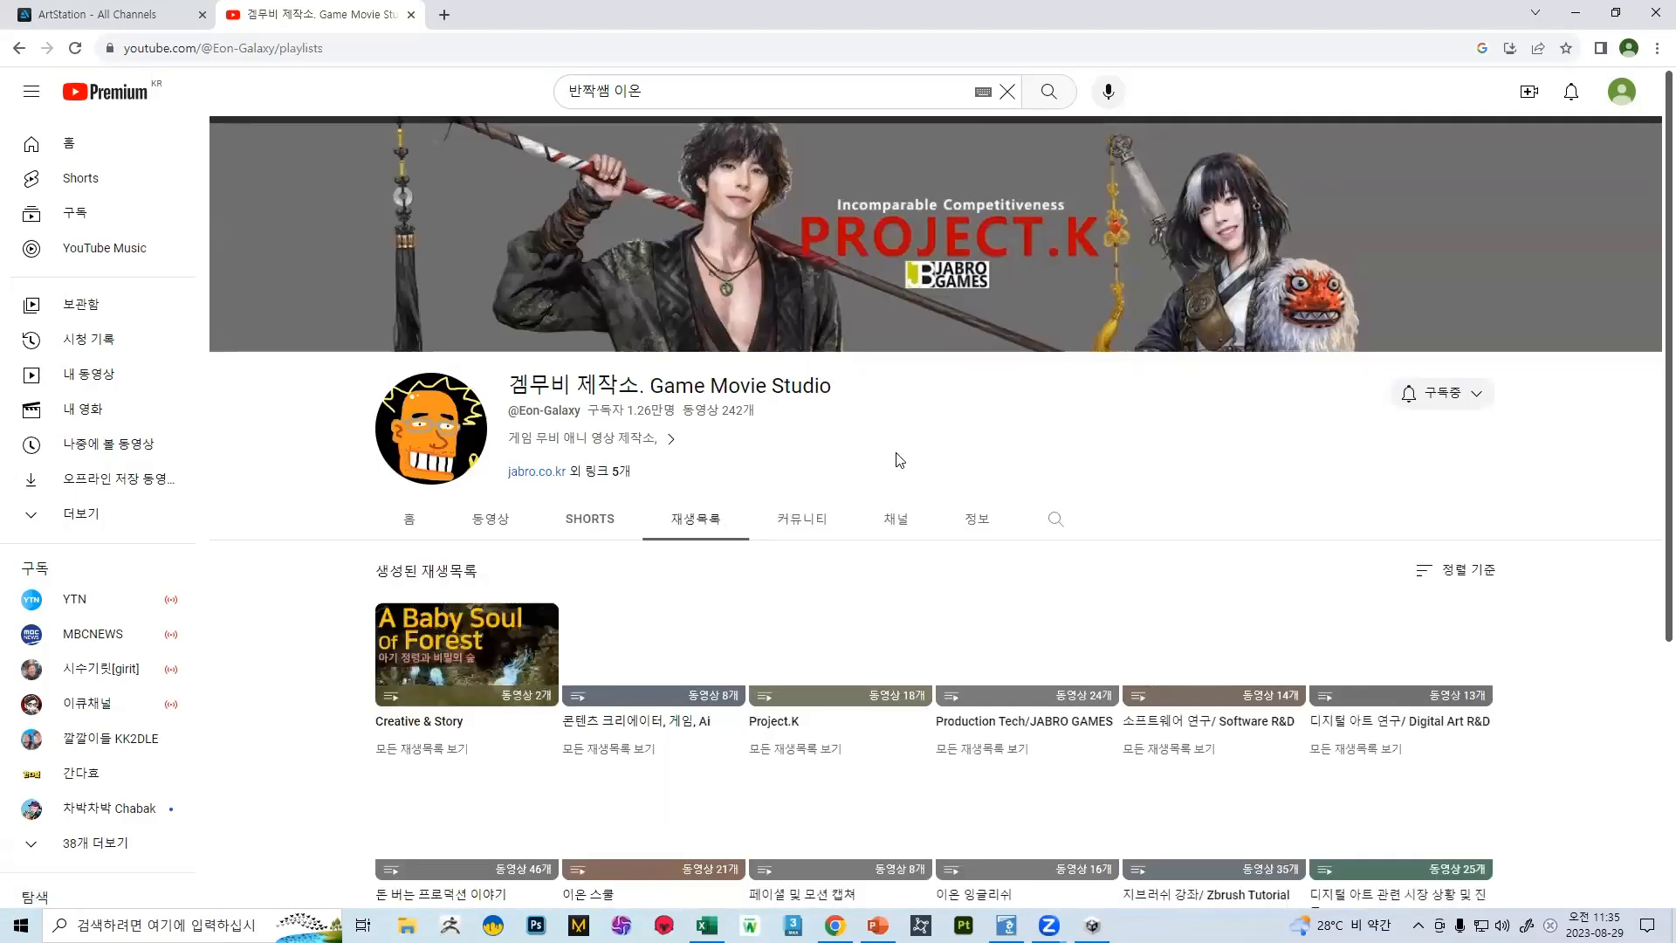
{"action": "scroll", "coordinate": [903, 412], "scroll_direction": "down", "scroll_amount": 4}
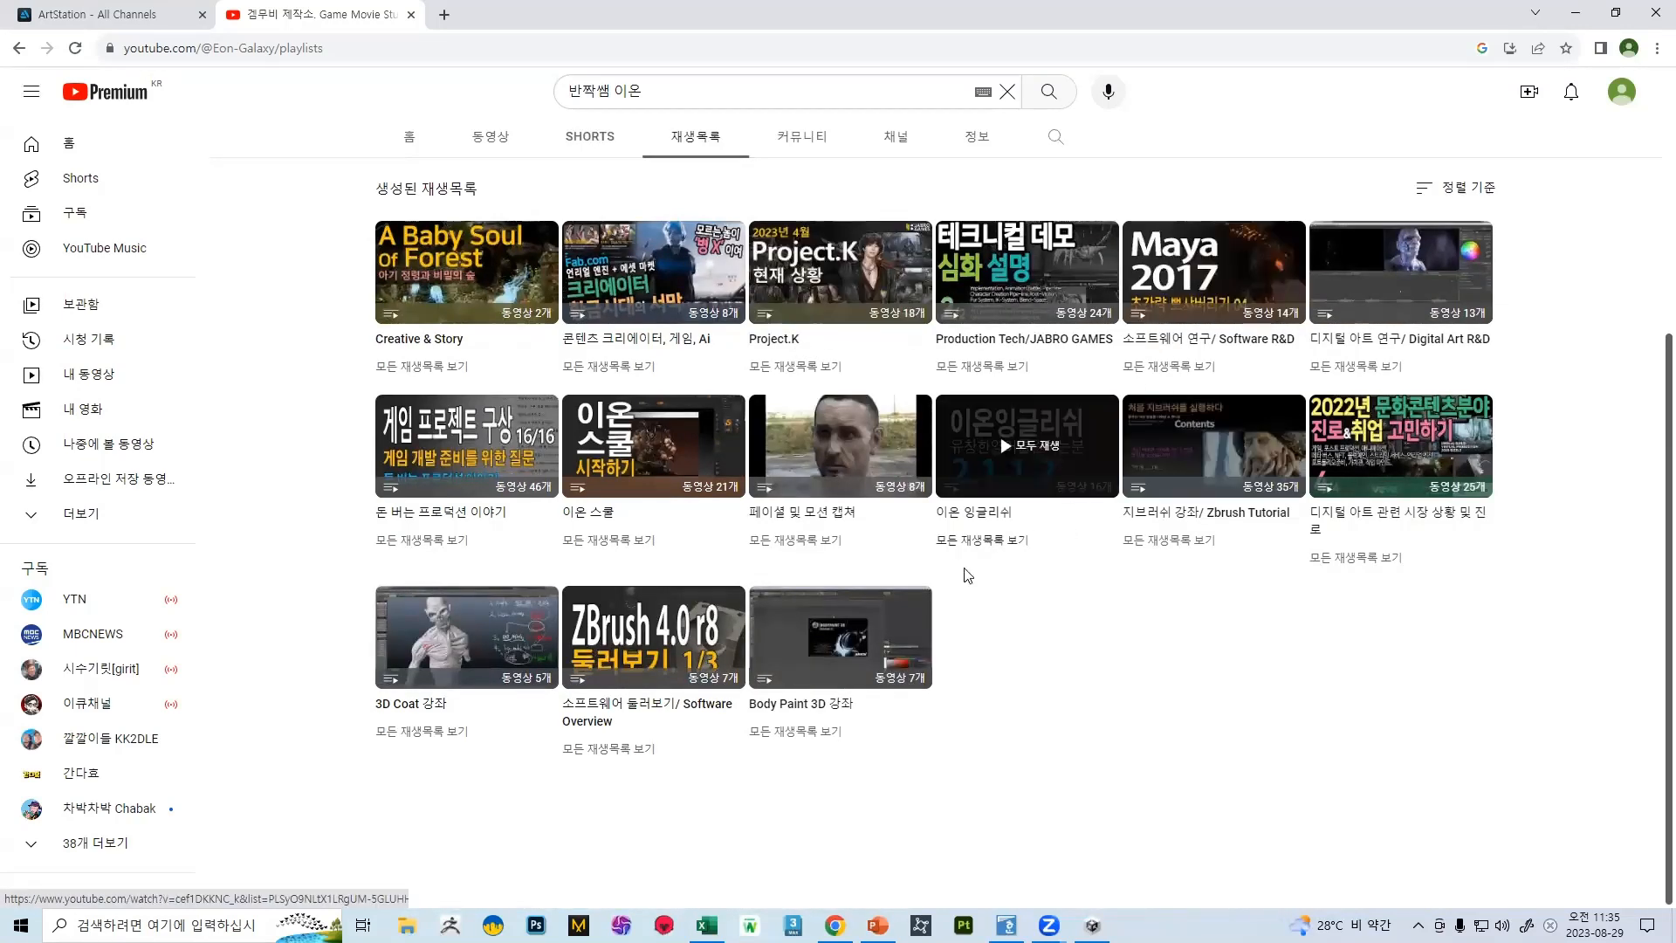
{"action": "left_click", "coordinate": [707, 640]}
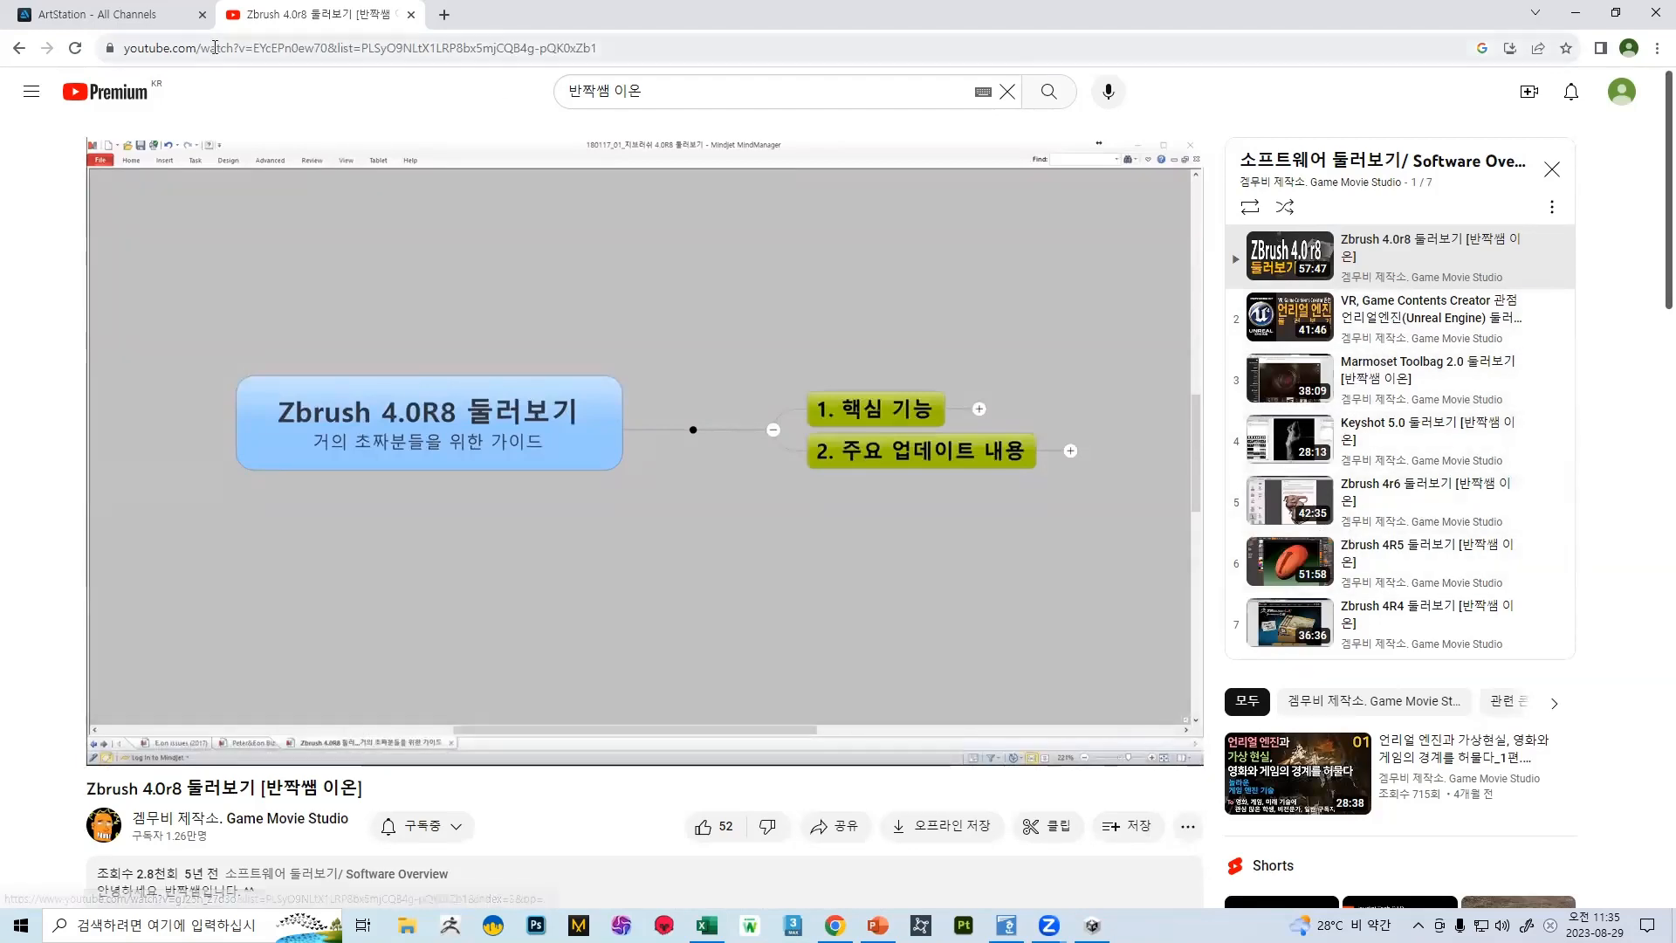
Return to the playlists, open 지브러쉬 강좌/ Zbrush Tutorial, and play video 34 near the end of the list
{"action": "left_click", "coordinate": [18, 50]}
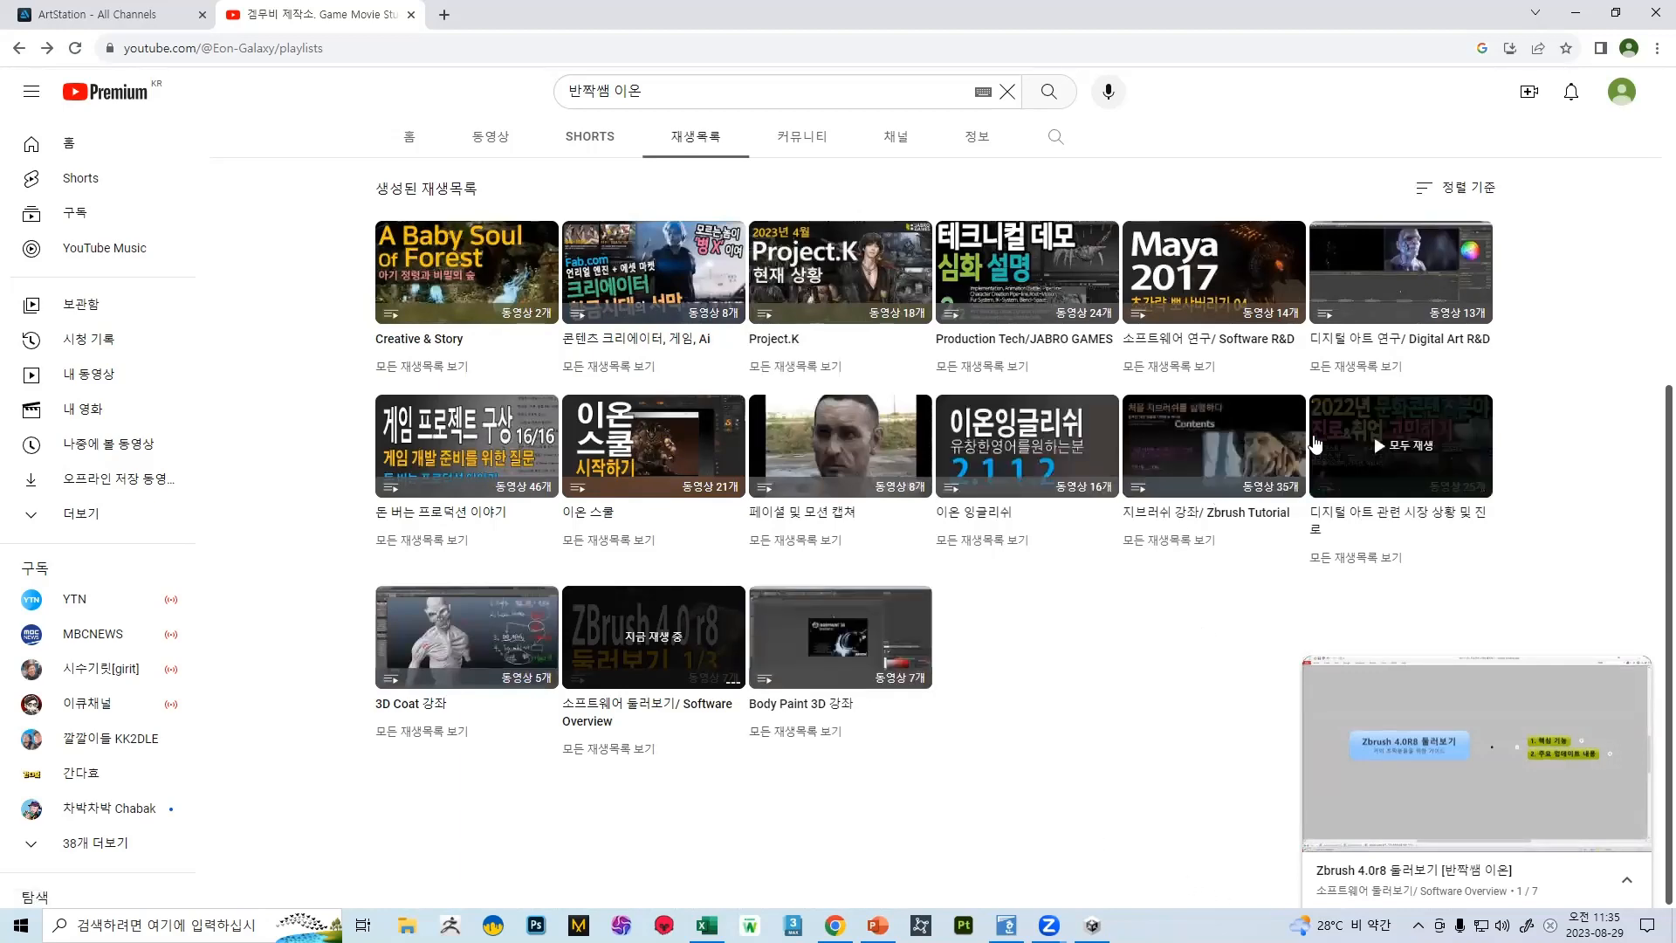
{"action": "left_click", "coordinate": [1223, 445]}
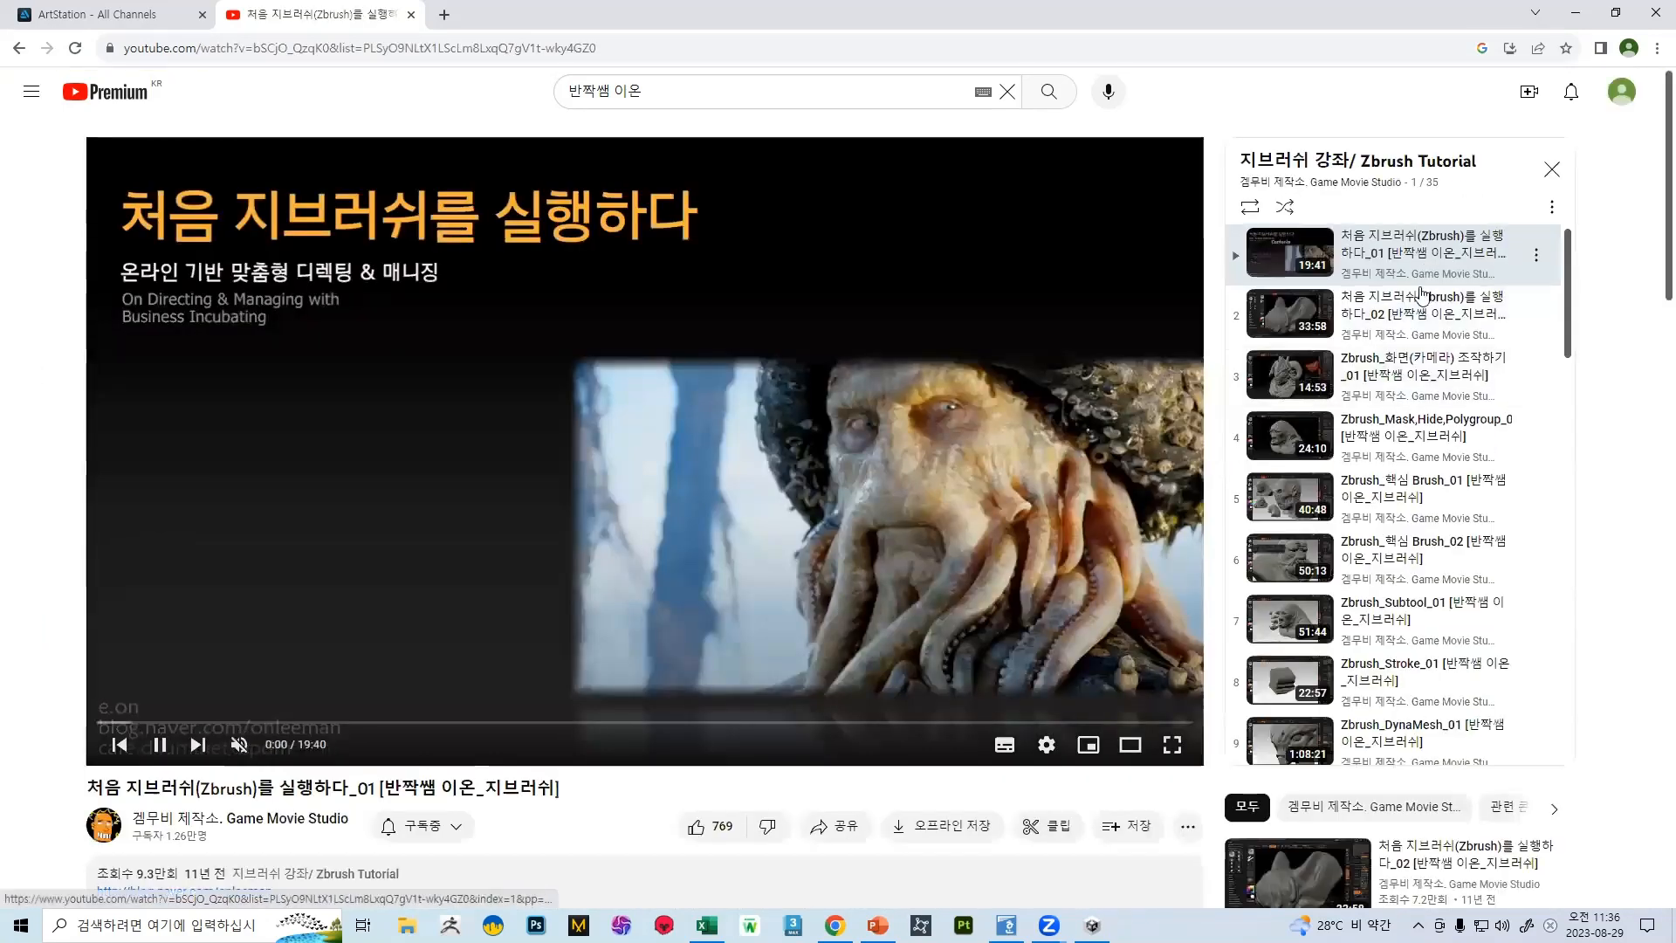
{"action": "scroll", "coordinate": [1353, 403], "scroll_direction": "down", "scroll_amount": 18}
{"action": "scroll", "coordinate": [1401, 402], "scroll_direction": "down", "scroll_amount": 1}
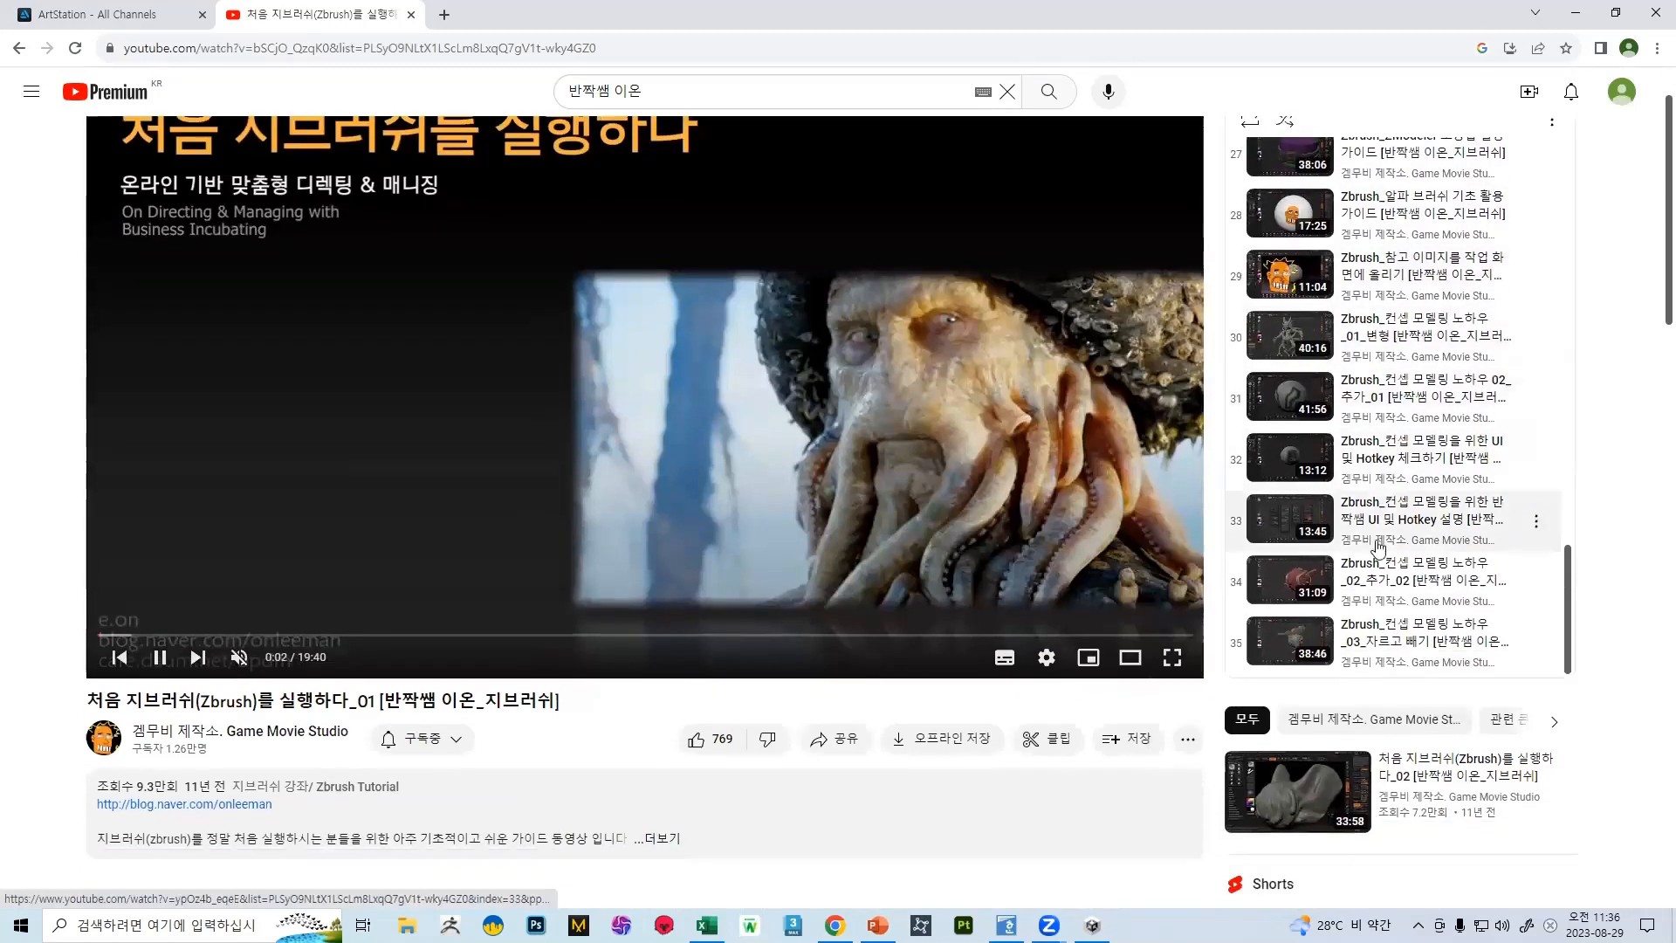
{"action": "left_click", "coordinate": [1368, 594]}
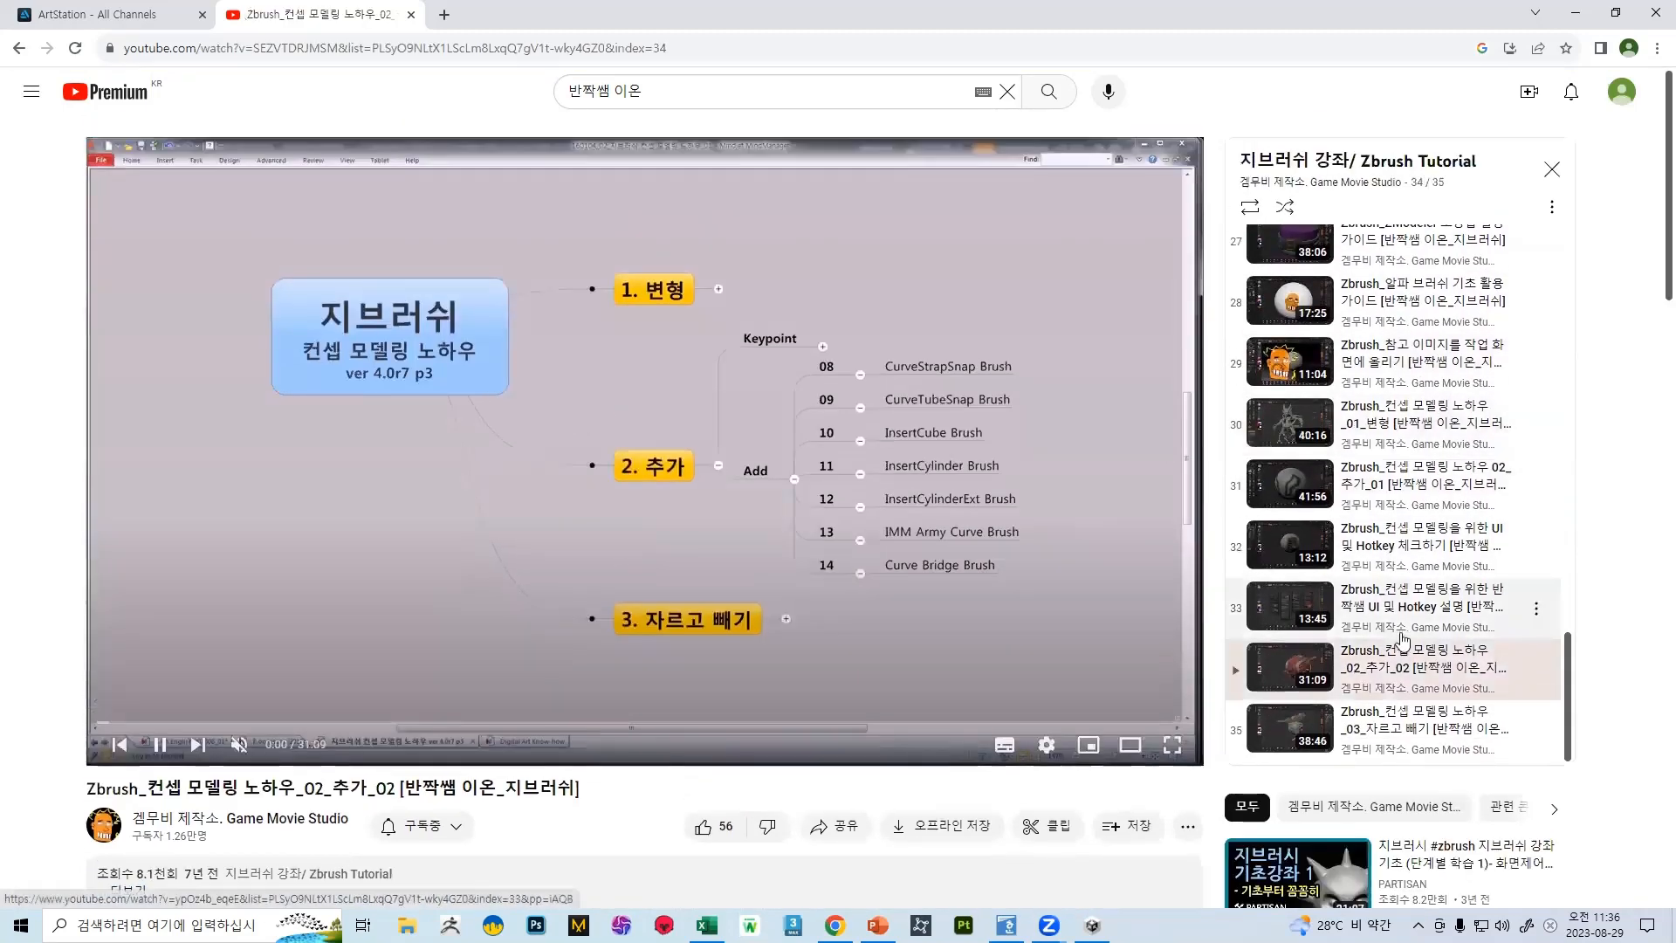
Sample the concept modelling UI and Hotkey videos in the Zbrush playlist, ending on the 03_자르고 빼기 video
{"action": "left_click", "coordinate": [1388, 506]}
{"action": "left_click", "coordinate": [1385, 558]}
{"action": "left_click", "coordinate": [1391, 592]}
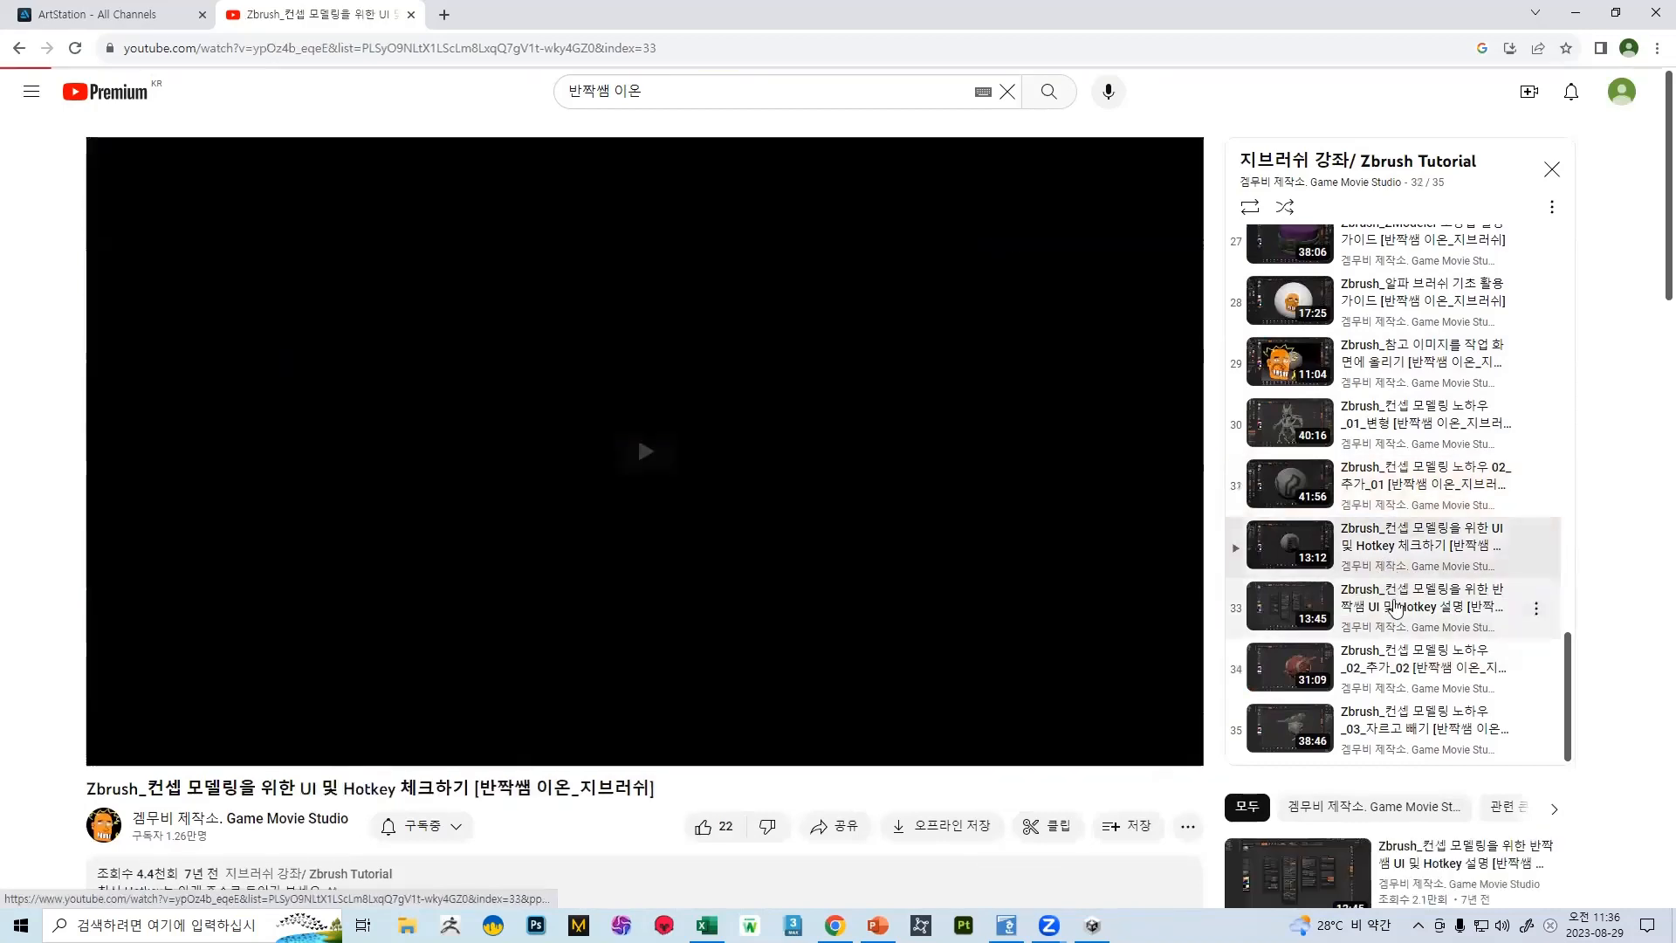
{"action": "scroll", "coordinate": [1375, 456], "scroll_direction": "down", "scroll_amount": 6}
{"action": "scroll", "coordinate": [1415, 267], "scroll_direction": "up", "scroll_amount": 5}
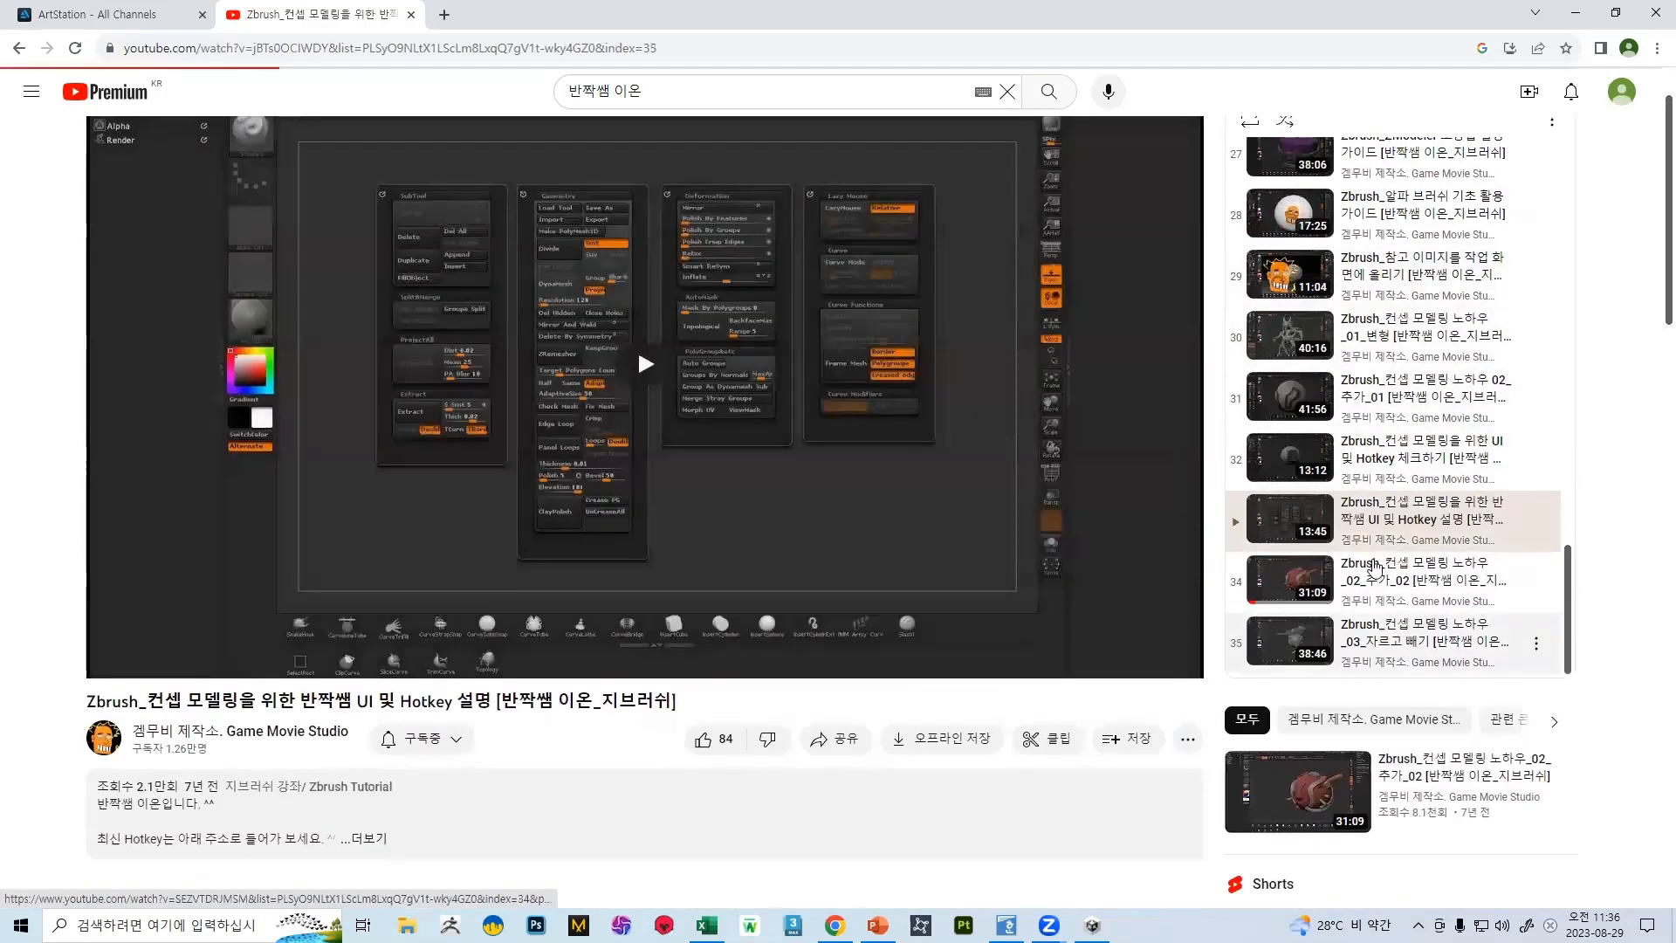
{"action": "left_click", "coordinate": [1401, 629]}
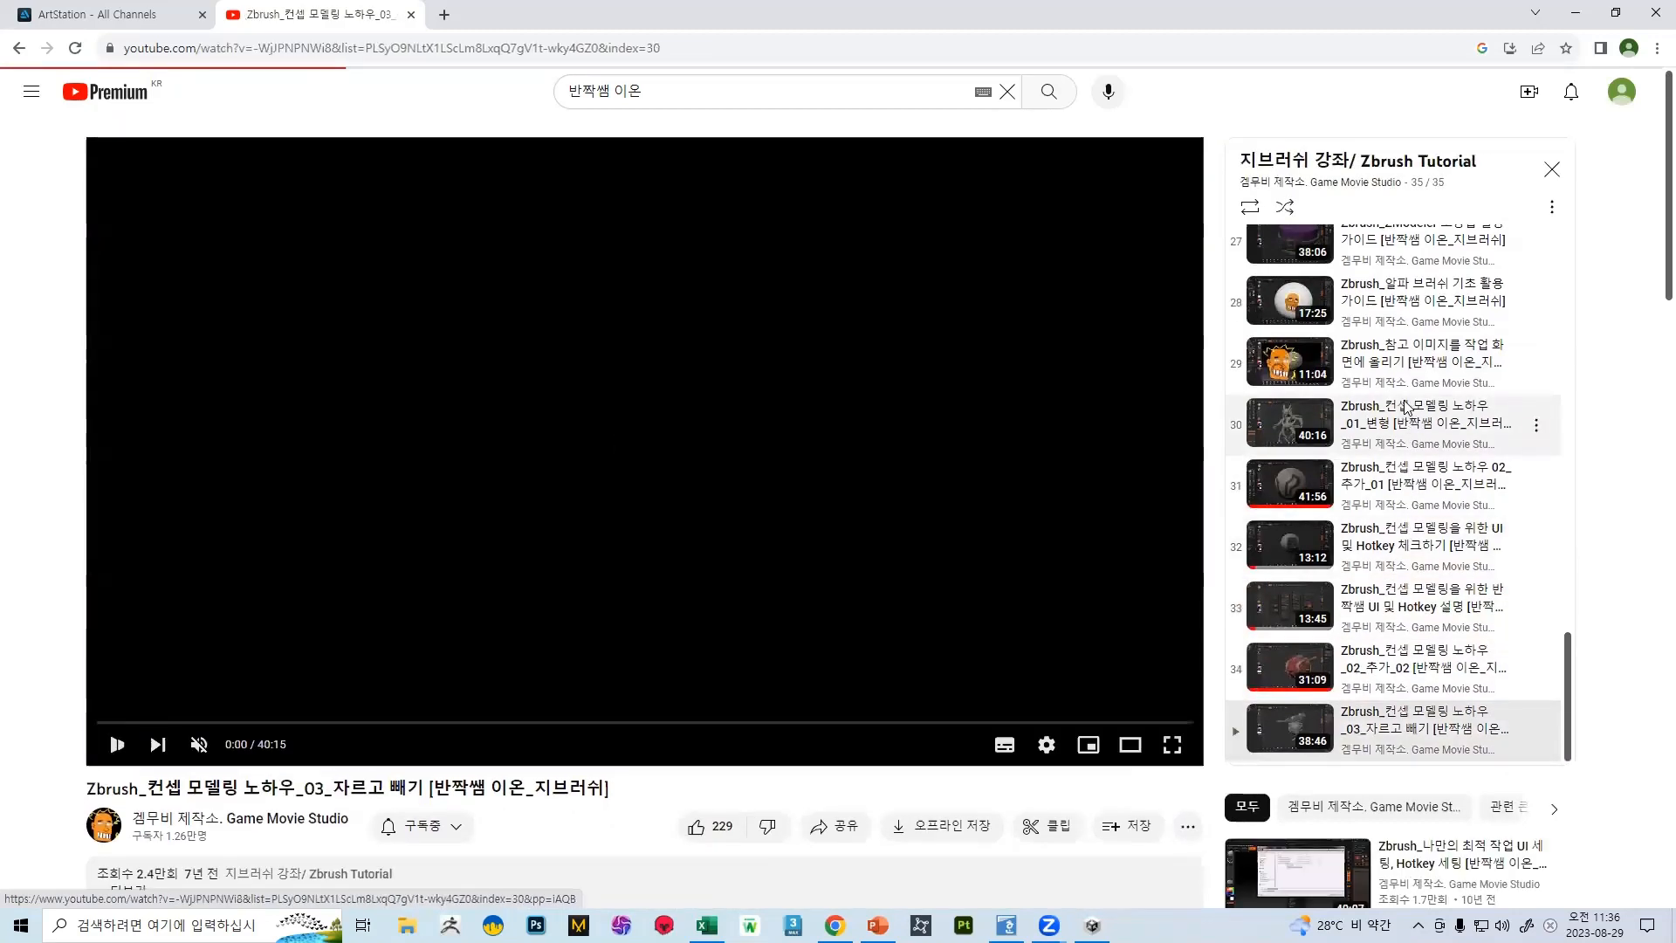
Show the concept modelling videos from 01_변형 and 02_추가_01 through the Hotkey check and 02_추가_02 to 03_자르고 빼기
{"action": "left_click", "coordinate": [1406, 408]}
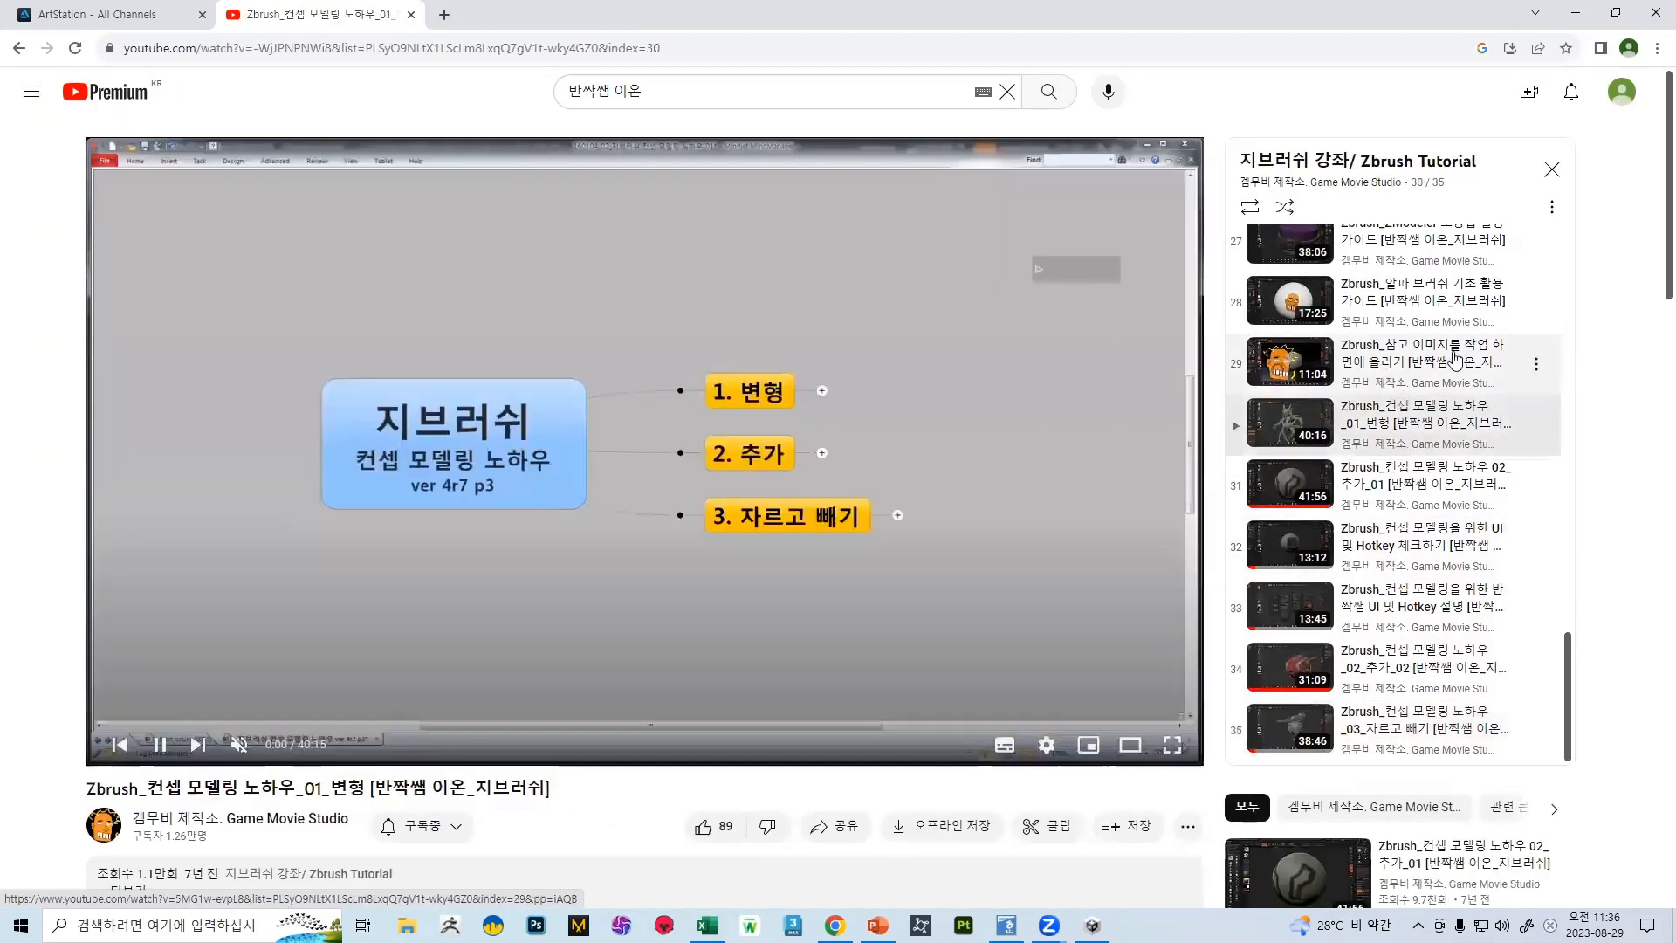
{"action": "left_click", "coordinate": [1416, 515]}
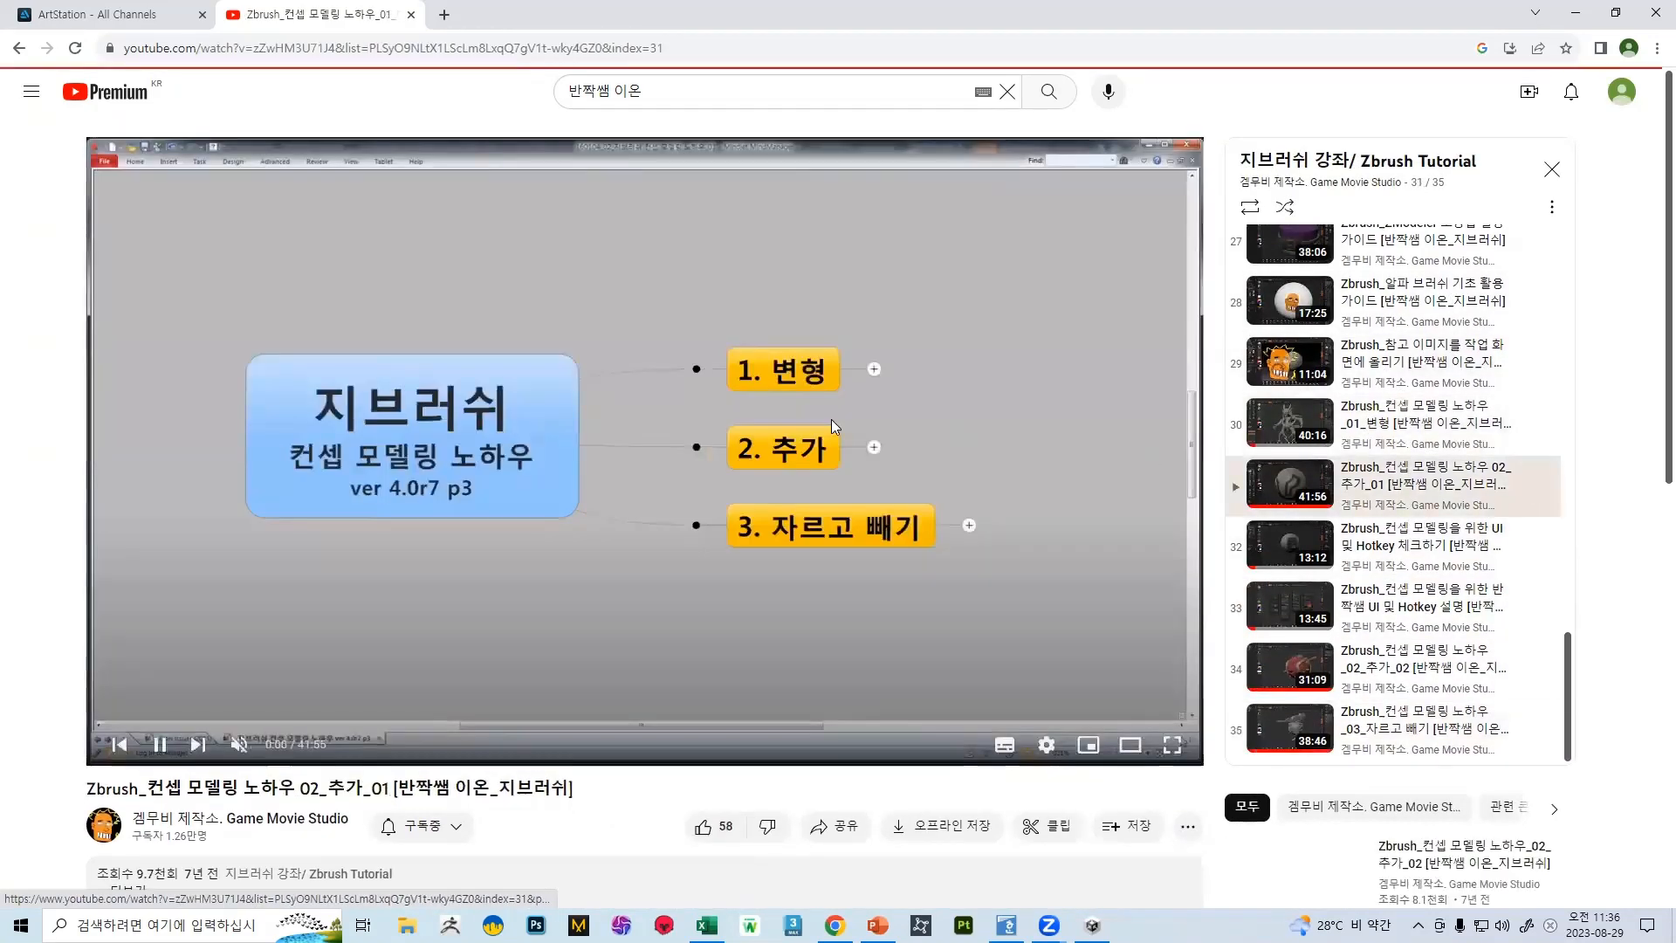
{"action": "left_click", "coordinate": [1407, 541]}
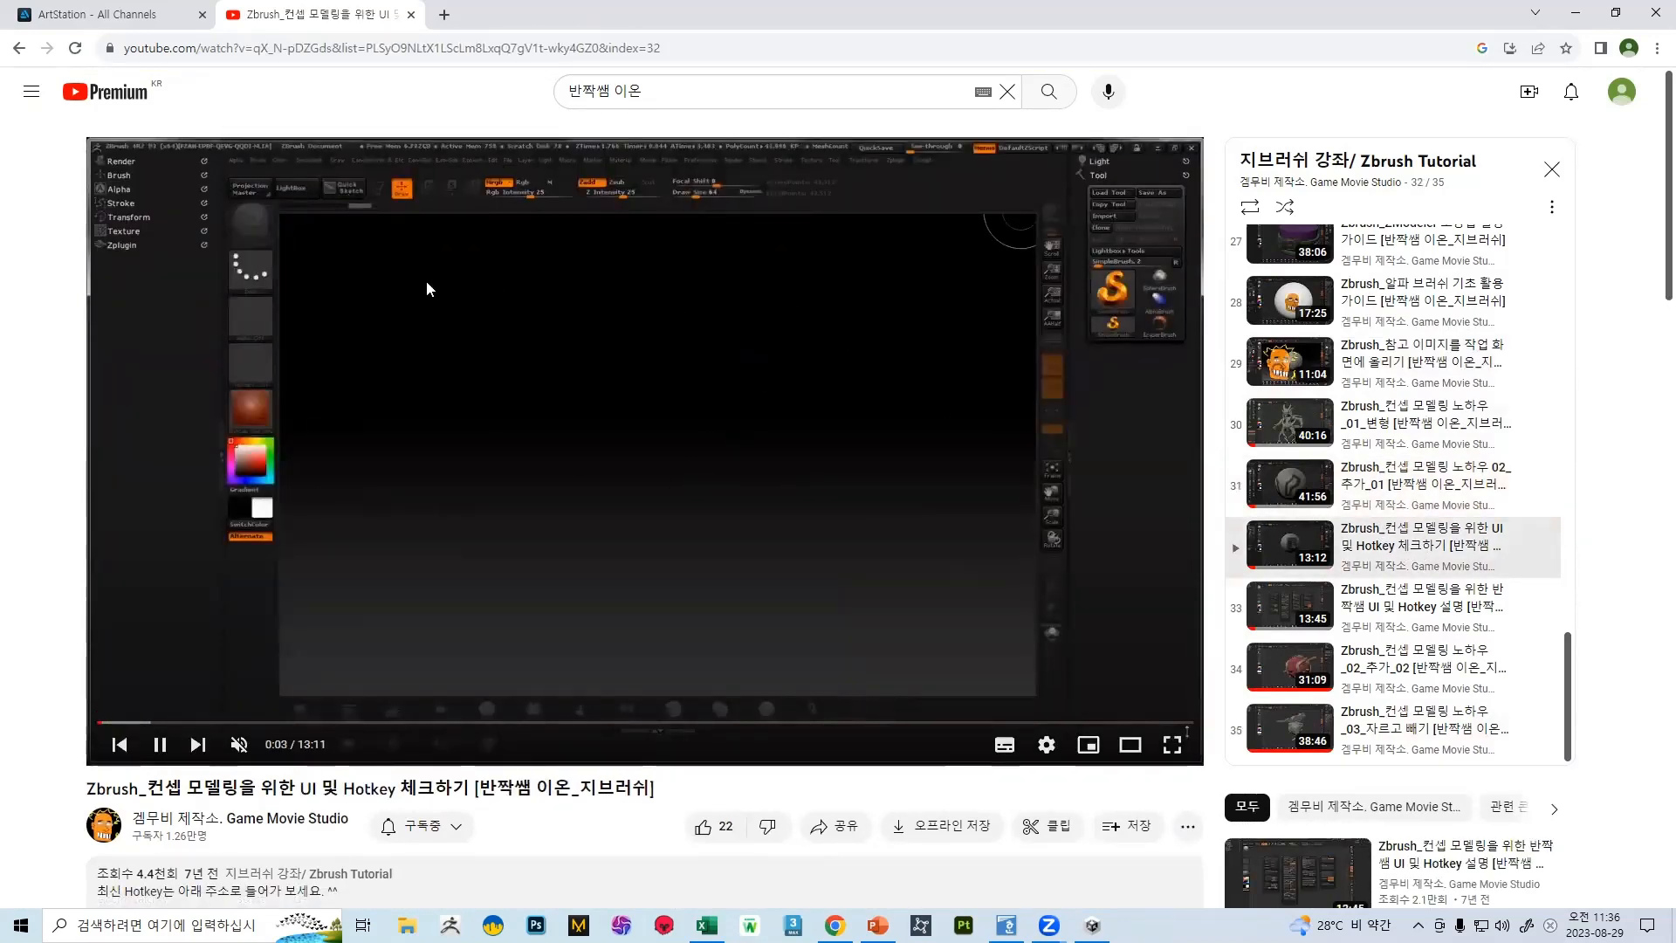
{"action": "left_click", "coordinate": [1375, 650]}
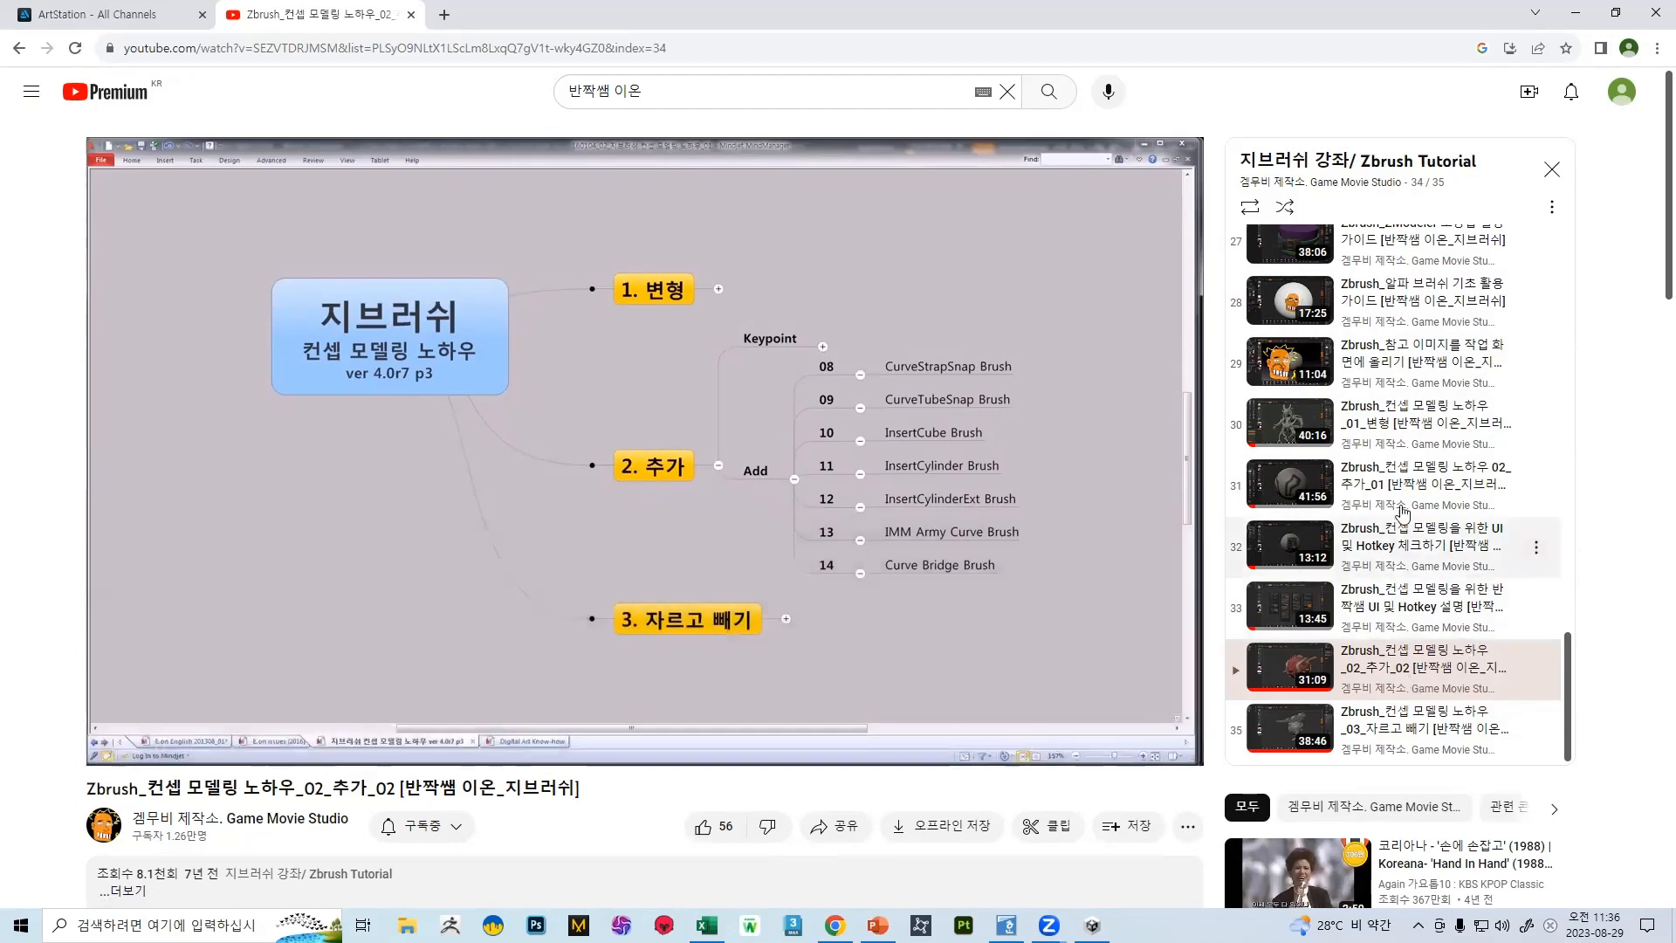
{"action": "scroll", "coordinate": [1429, 594], "scroll_direction": "down", "scroll_amount": 5}
{"action": "left_click", "coordinate": [1385, 293]}
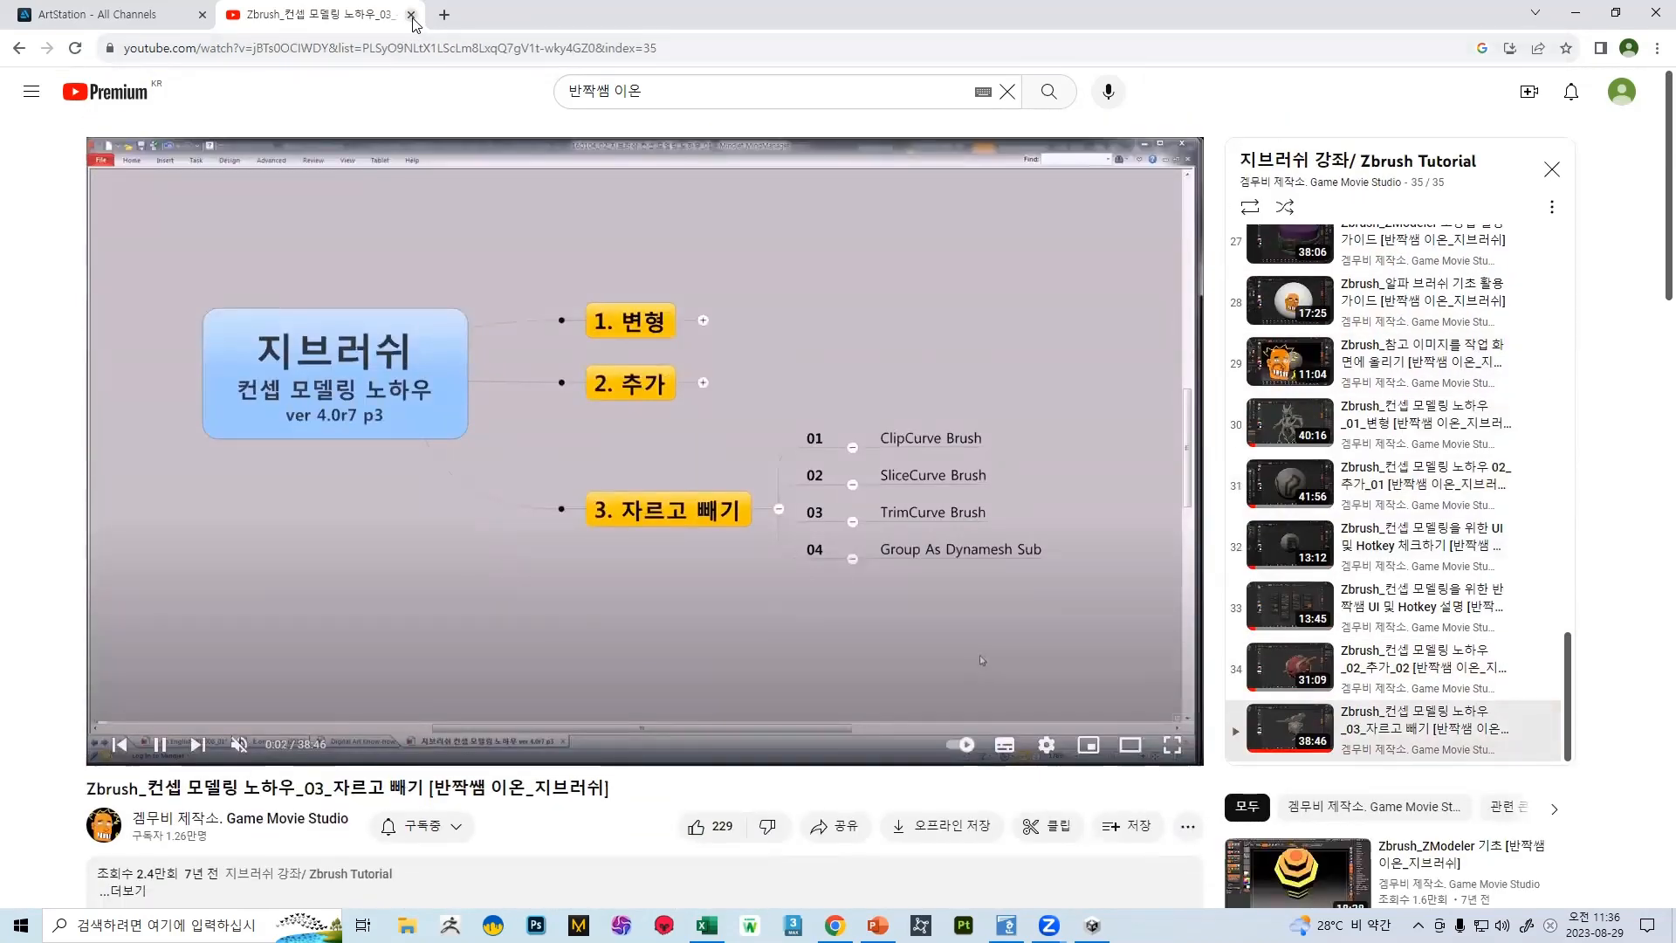
Close the YouTube tab, look through the Tiger's head artwork on ArtStation, and return to the Film and TV channel
{"action": "left_click", "coordinate": [411, 16]}
{"action": "scroll", "coordinate": [845, 517], "scroll_direction": "down", "scroll_amount": 8}
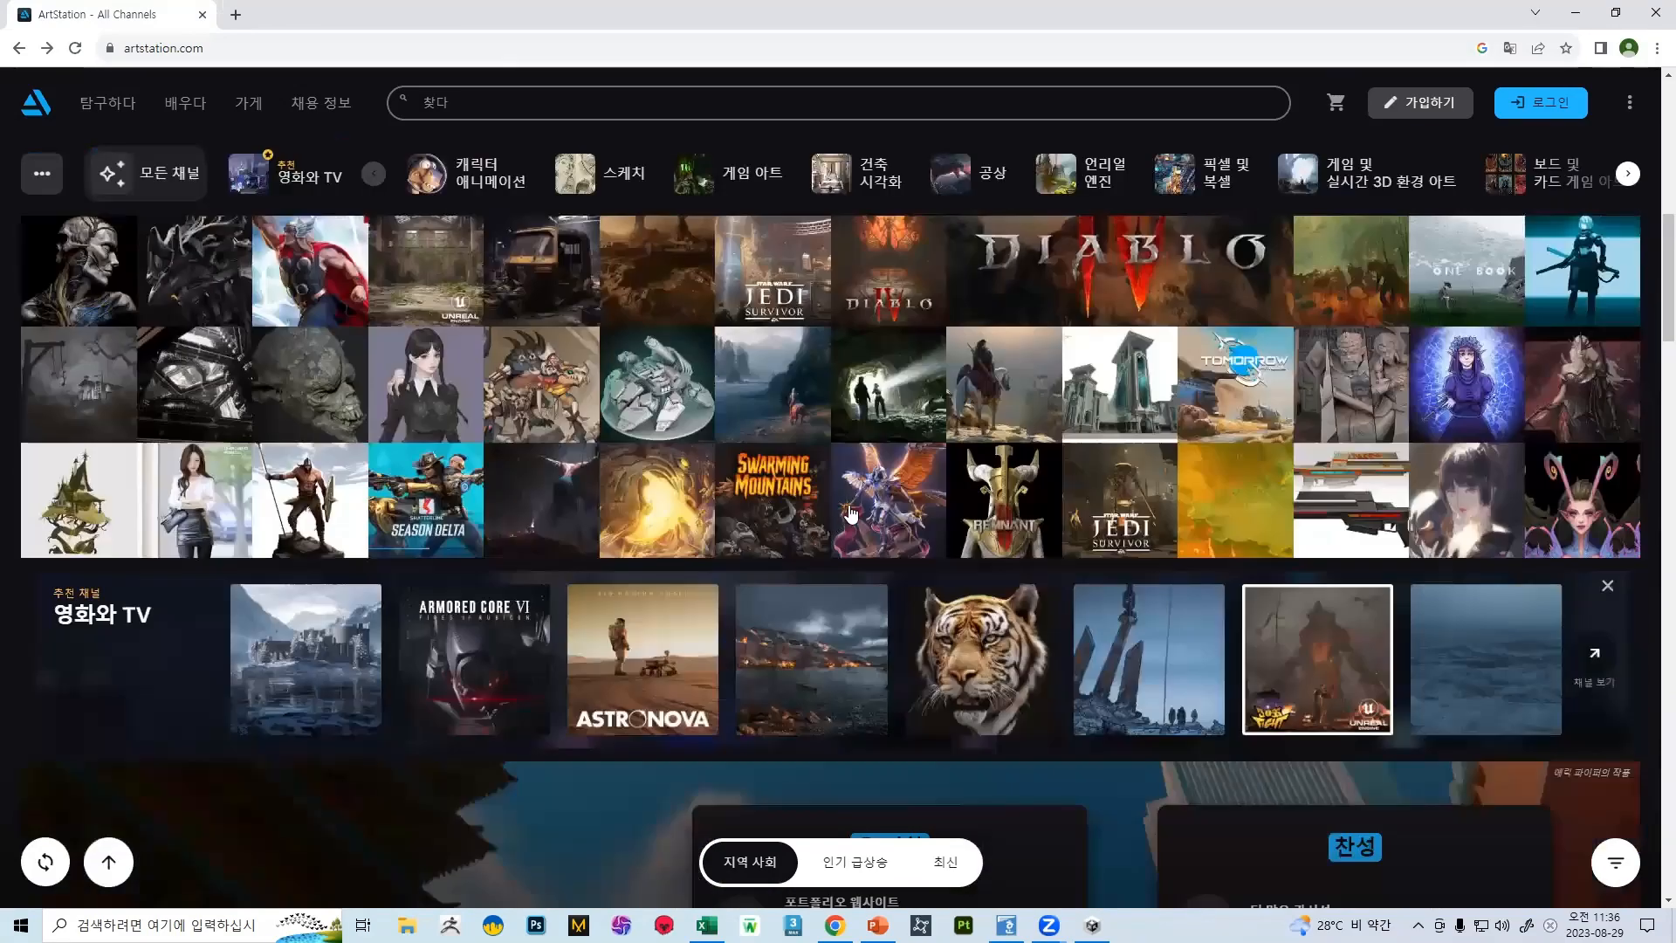
{"action": "left_click", "coordinate": [1002, 659]}
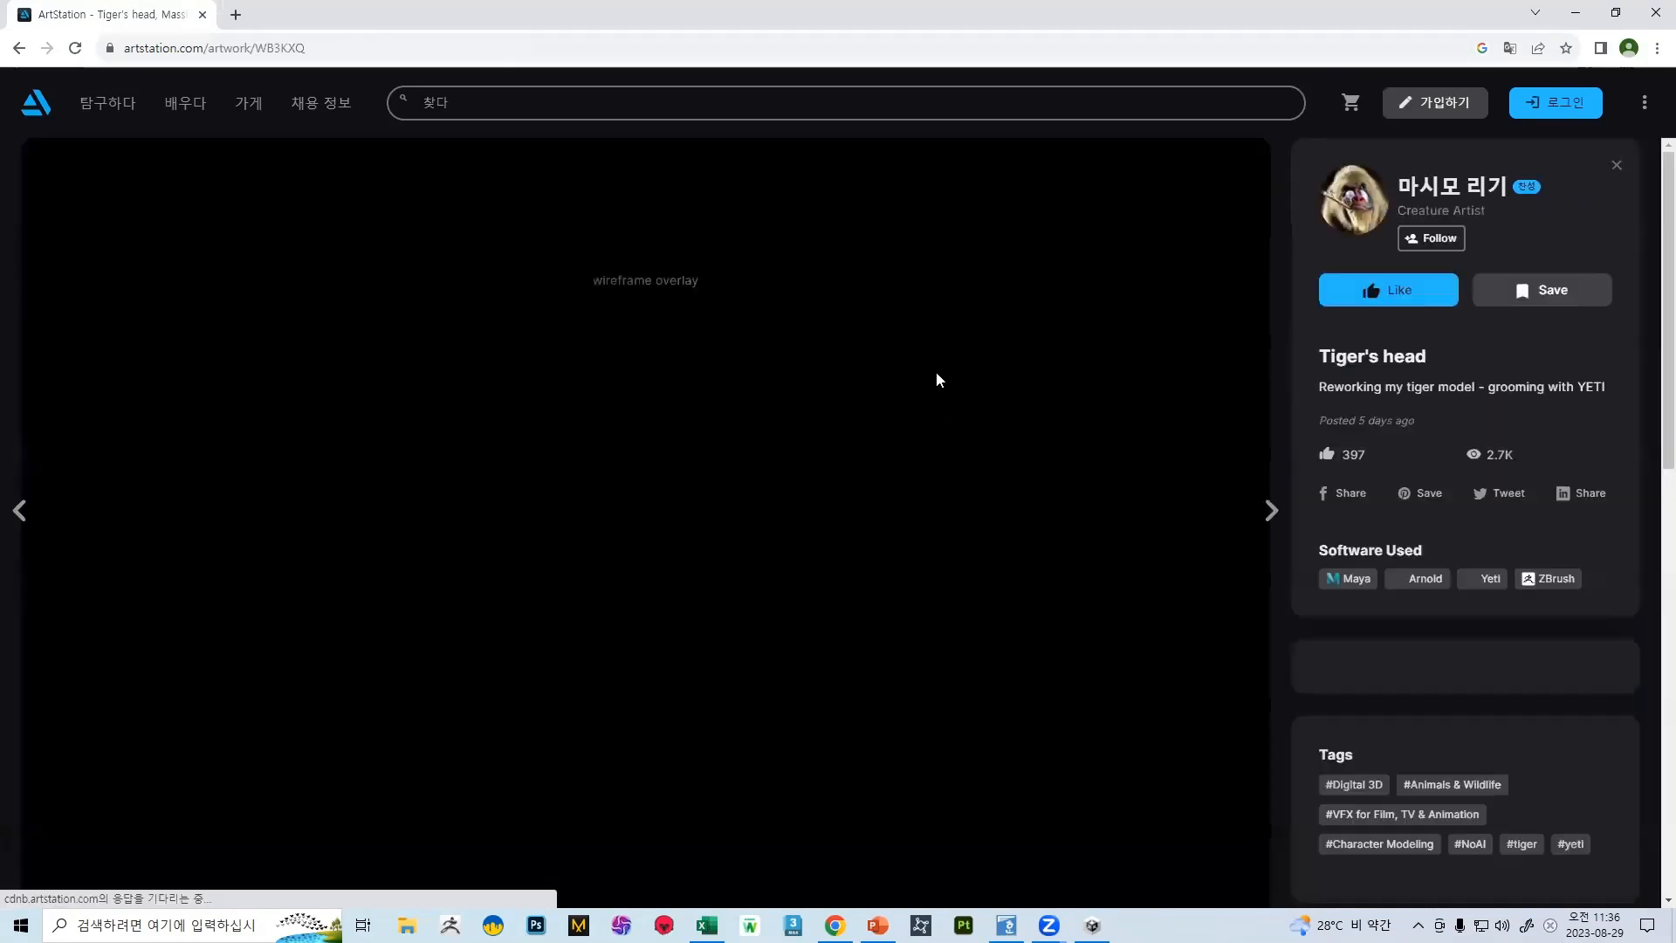
{"action": "scroll", "coordinate": [908, 302], "scroll_direction": "down", "scroll_amount": 20}
{"action": "scroll", "coordinate": [794, 308], "scroll_direction": "down", "scroll_amount": 15}
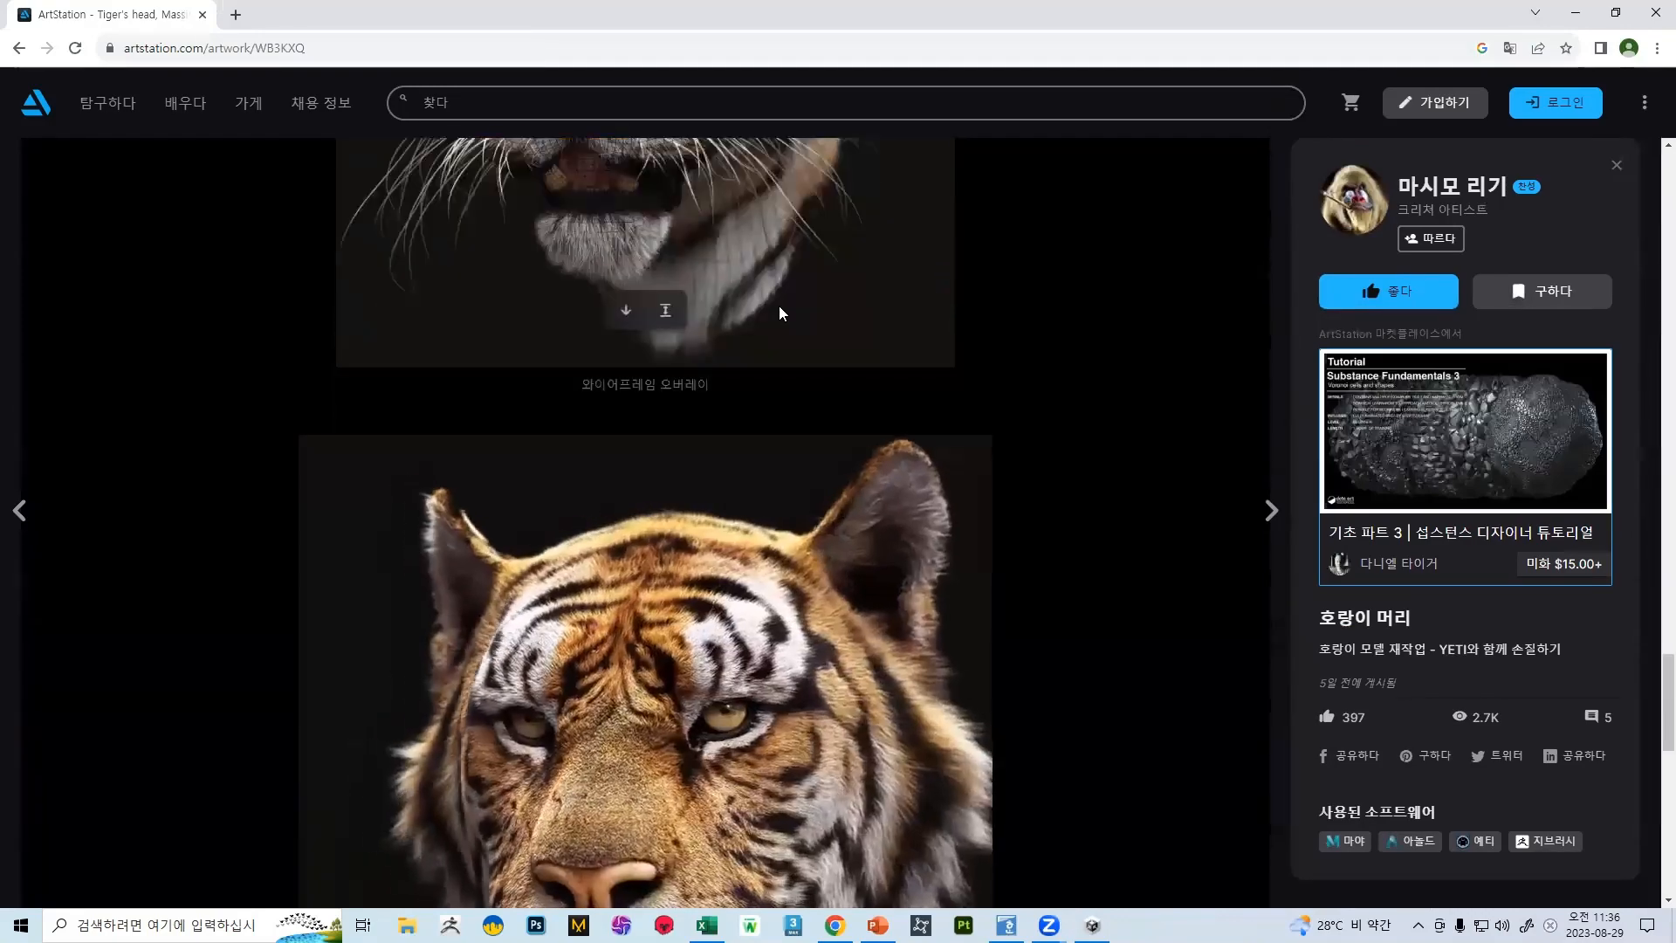
{"action": "scroll", "coordinate": [778, 307], "scroll_direction": "down", "scroll_amount": 10}
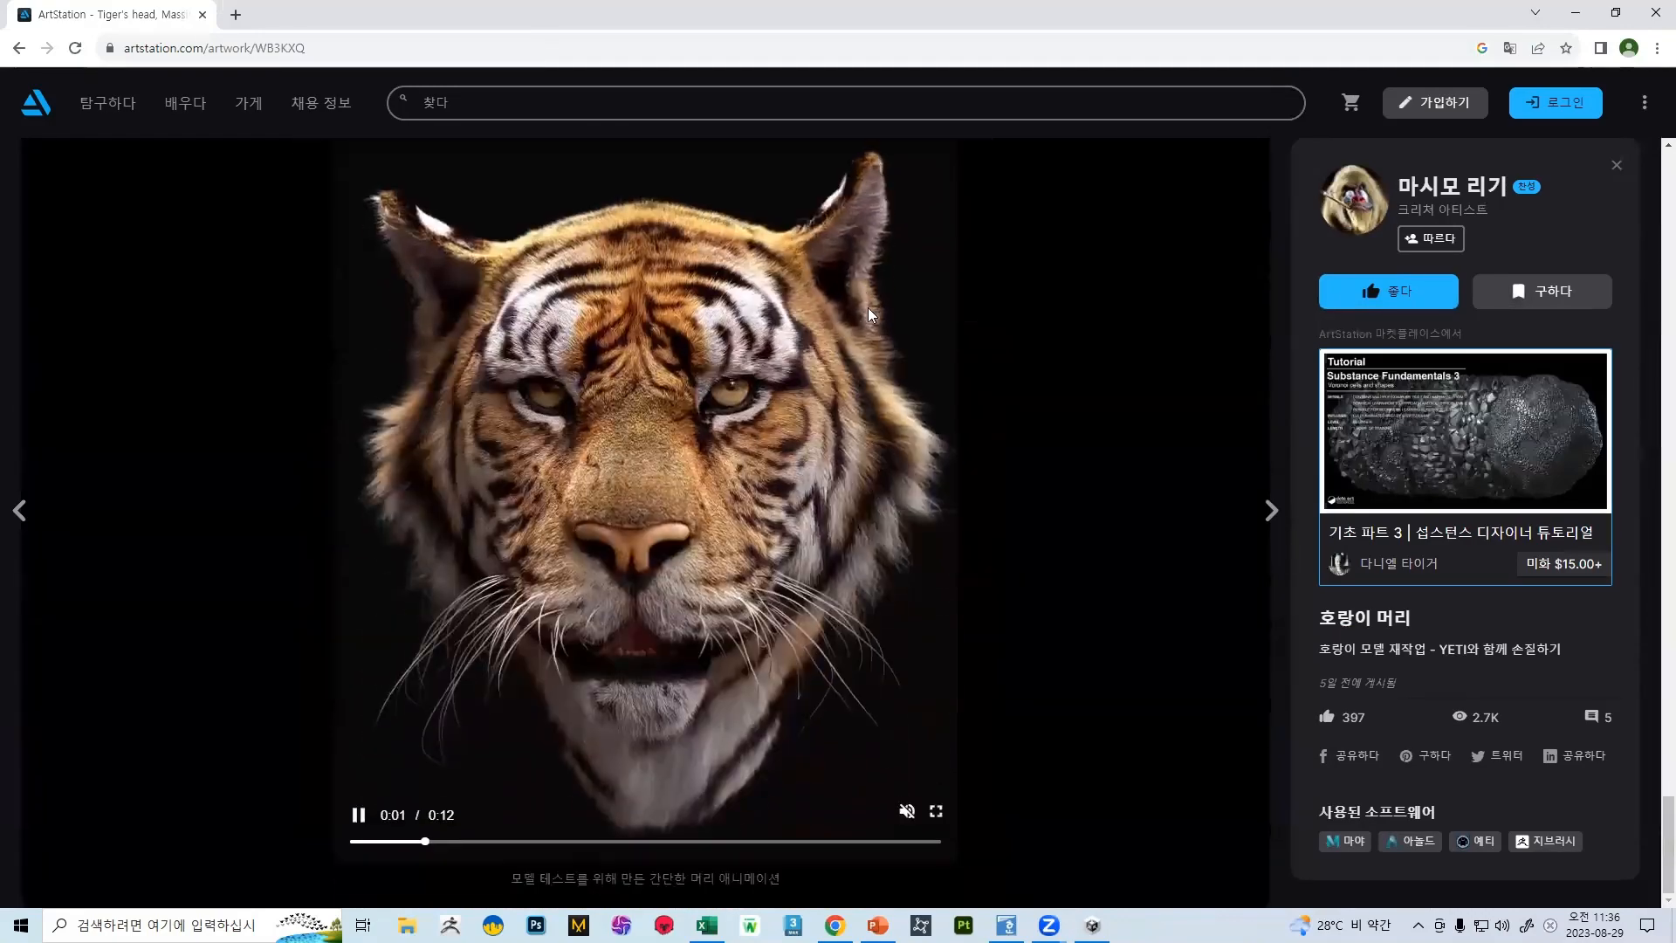
{"action": "scroll", "coordinate": [866, 323], "scroll_direction": "down", "scroll_amount": 8}
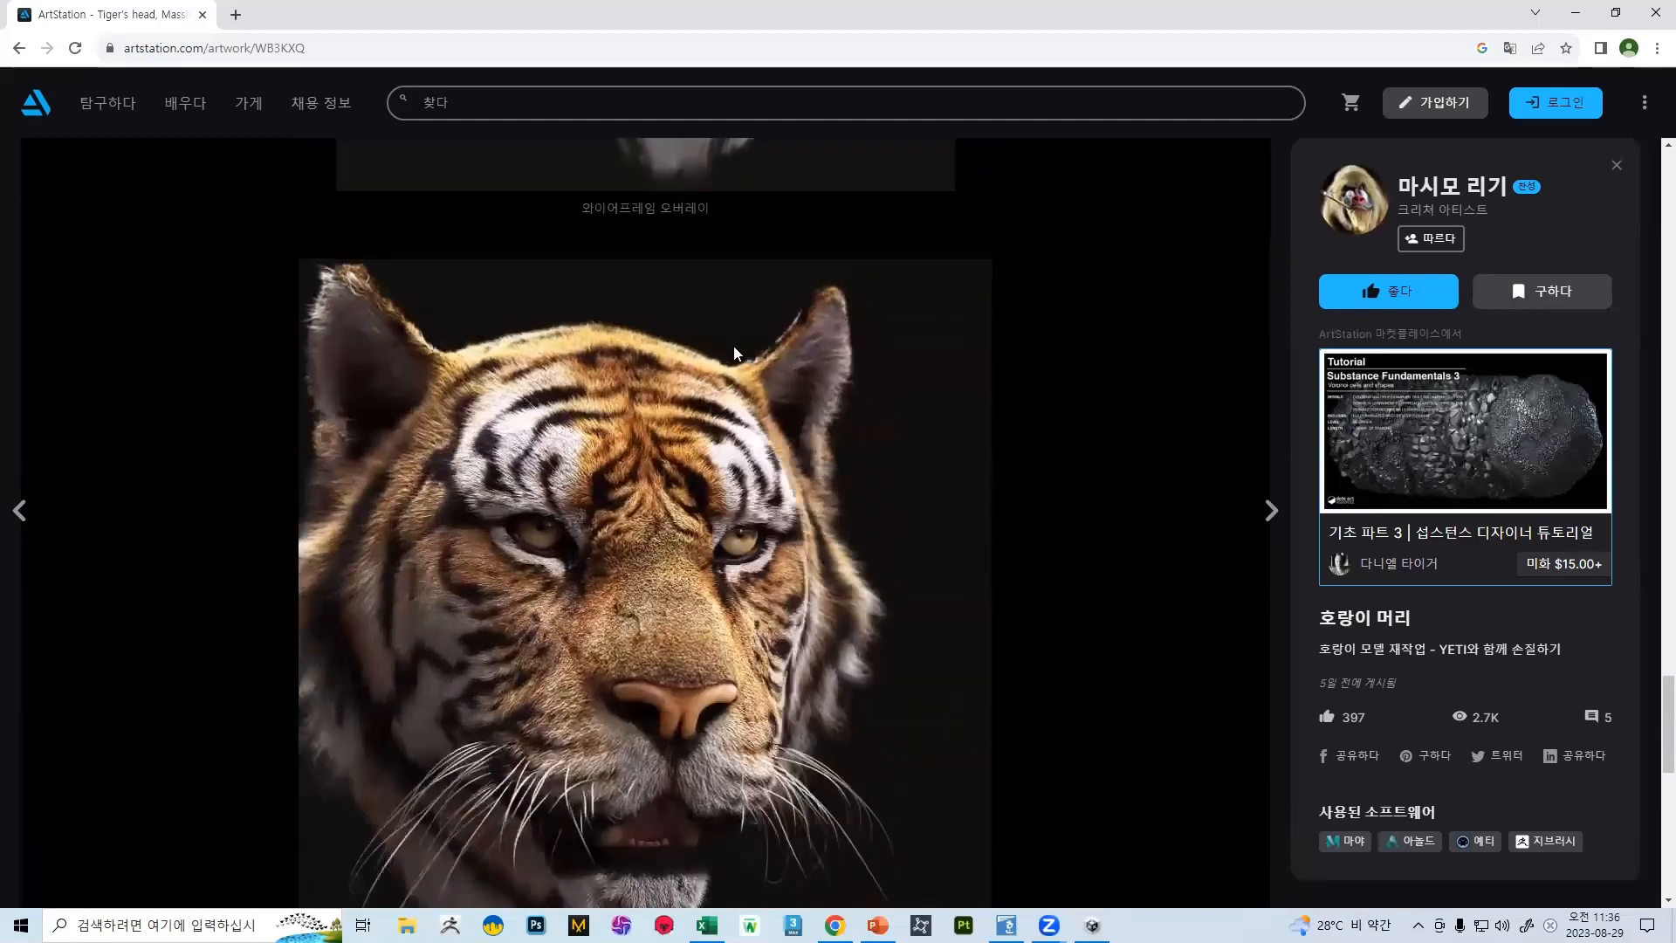
{"action": "left_click", "coordinate": [19, 48]}
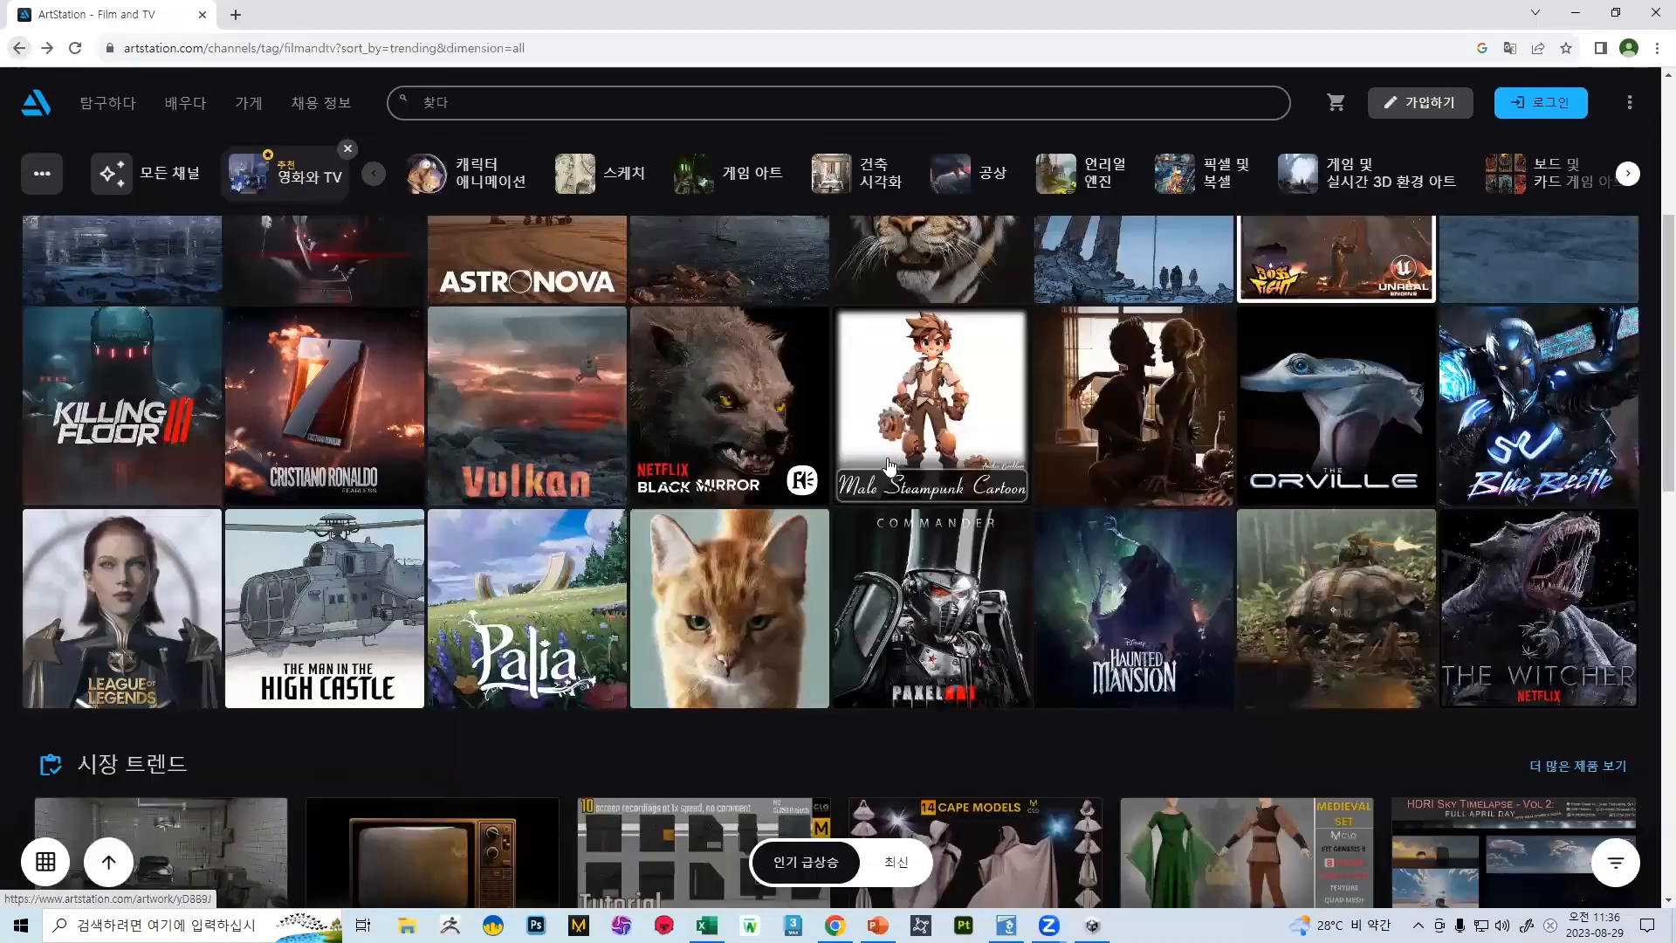
{"action": "scroll", "coordinate": [893, 460], "scroll_direction": "down", "scroll_amount": 3}
Switch to the PowerPoint lecture and look through the slide thumbnails from slide 1 to slide 62
{"action": "left_click", "coordinate": [878, 924]}
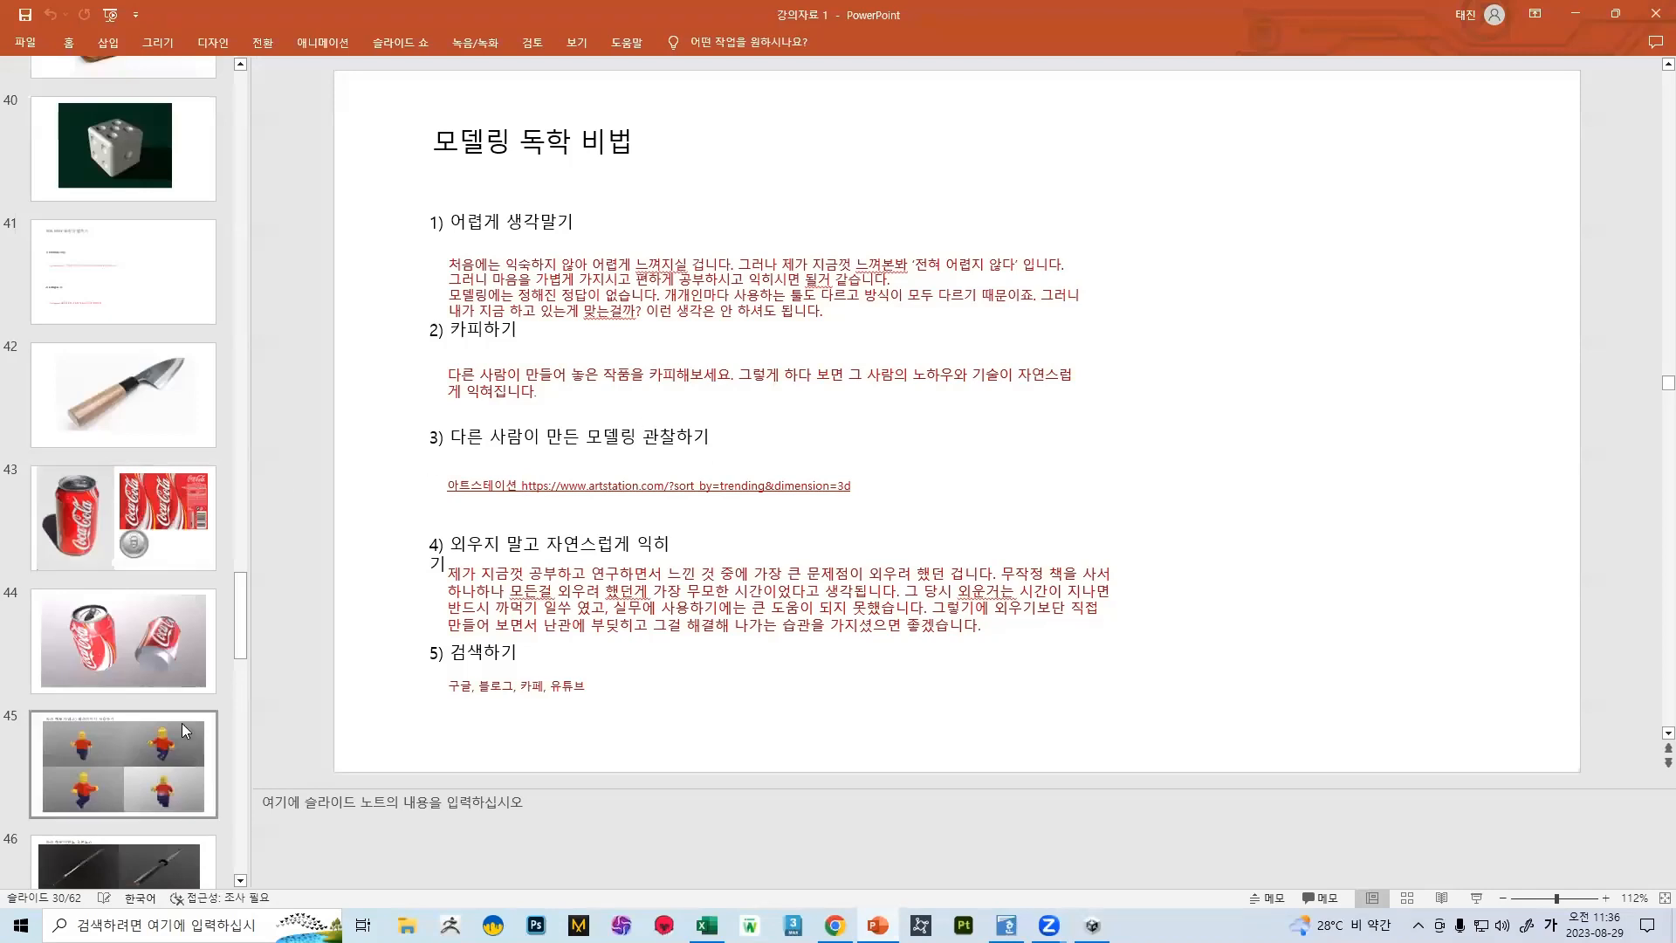
{"action": "left_click_drag", "start_coordinate": [237, 568], "coordinate": [222, 66]}
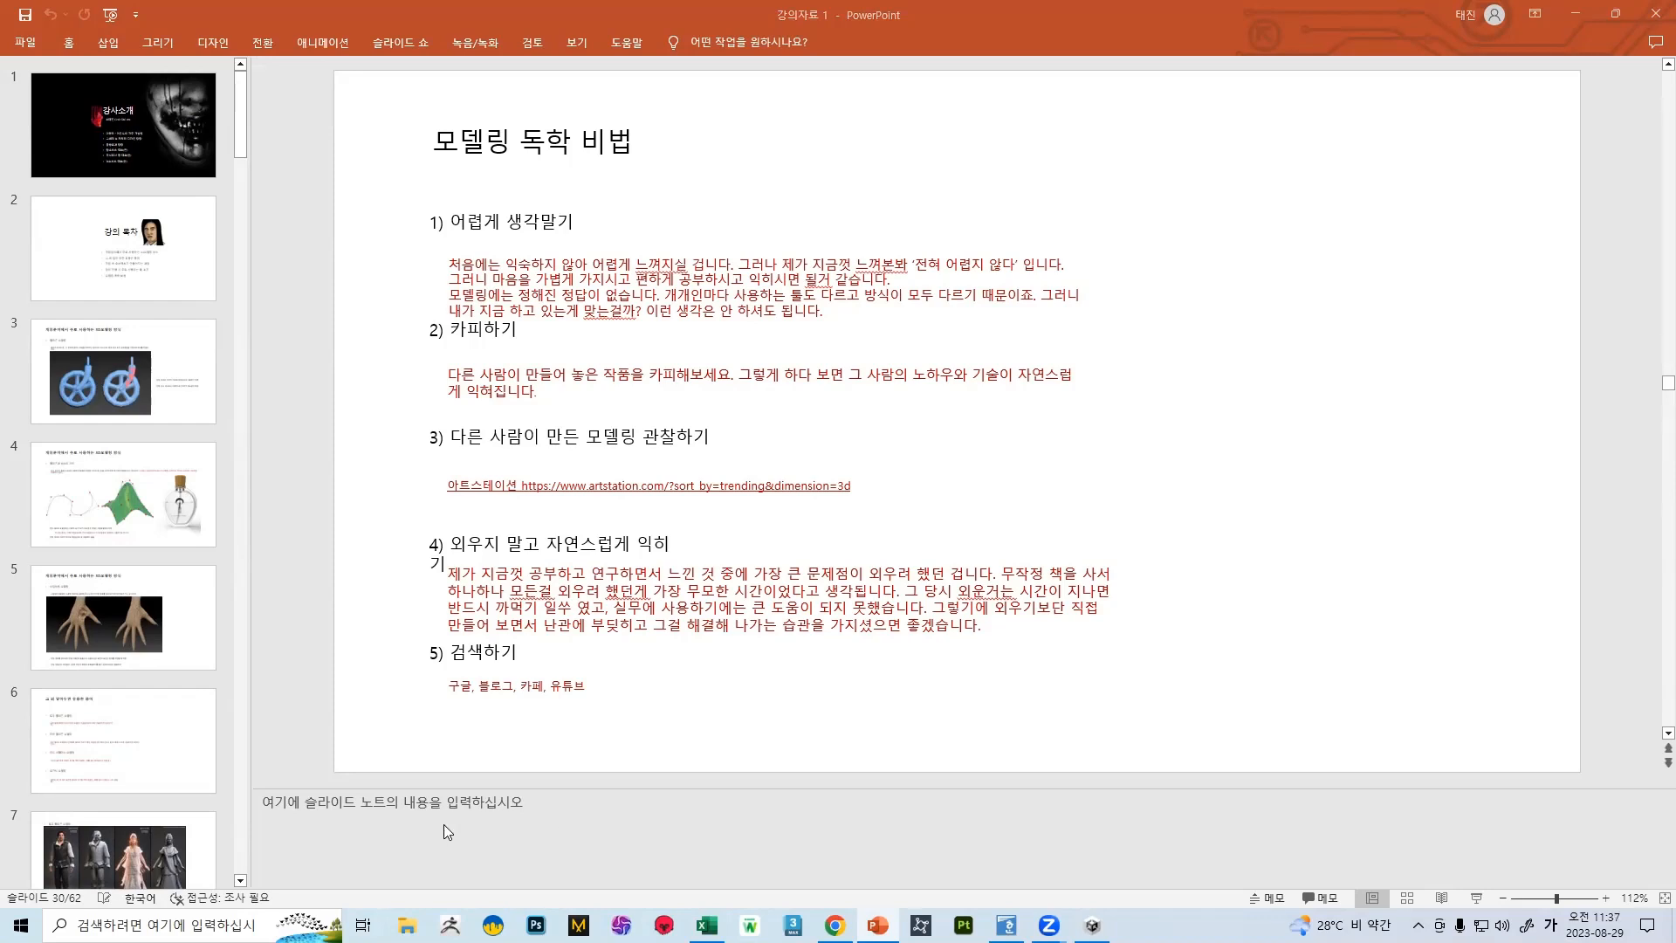
{"action": "scroll", "coordinate": [147, 789], "scroll_direction": "down", "scroll_amount": 15}
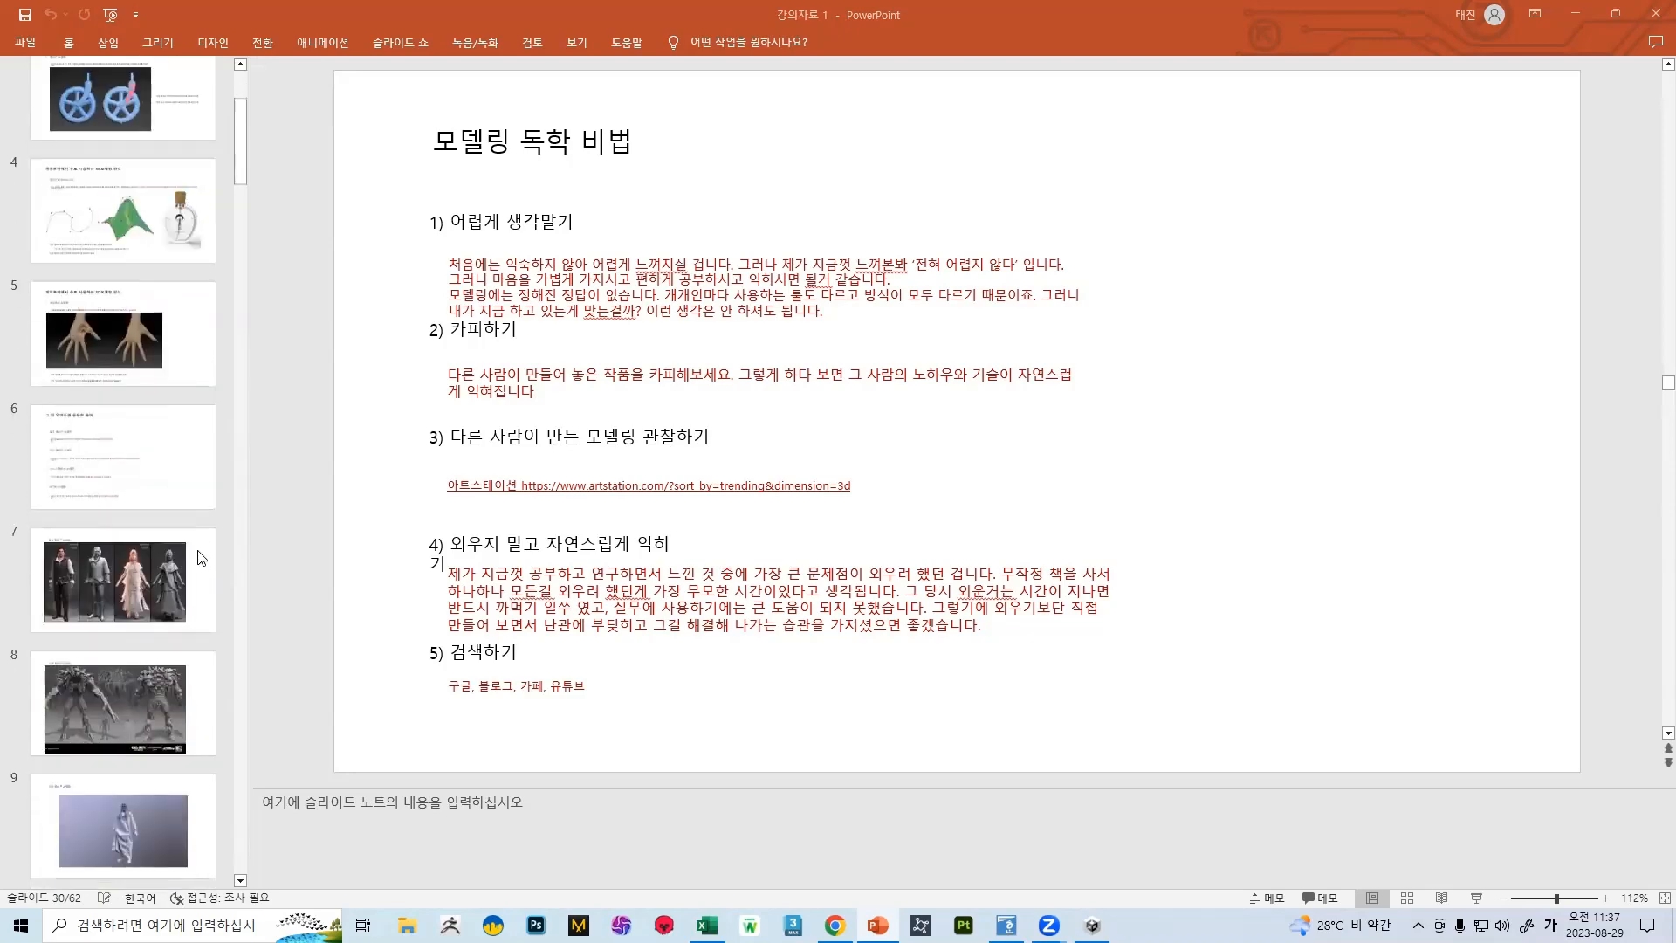
{"action": "scroll", "coordinate": [76, 676], "scroll_direction": "down", "scroll_amount": 20}
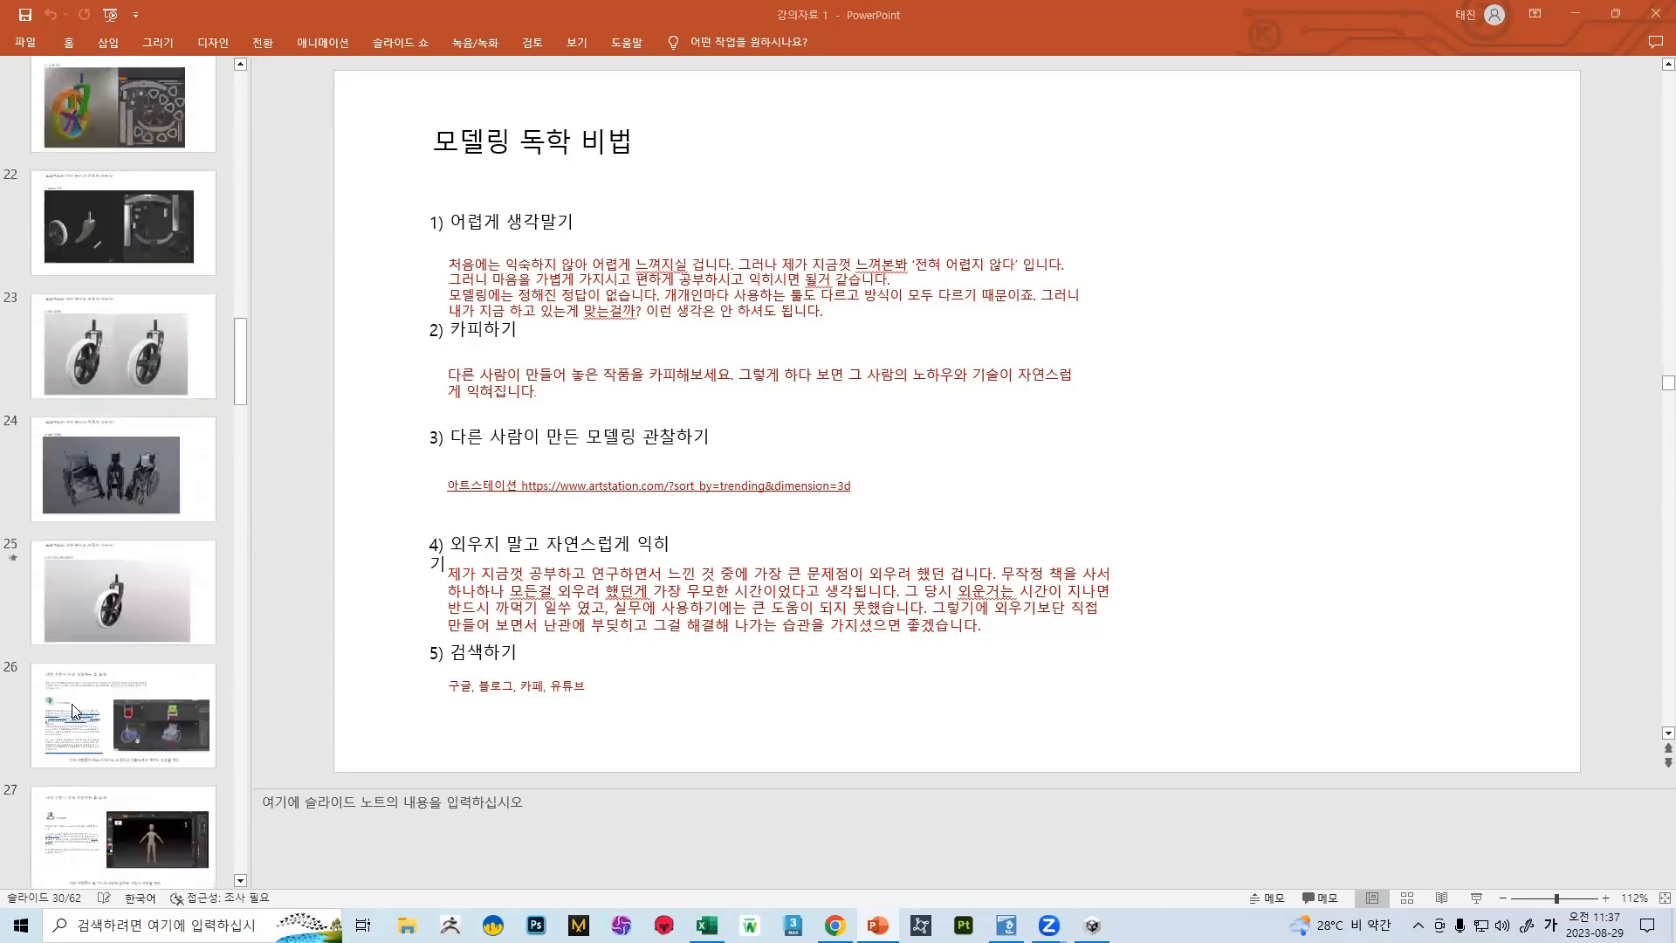
{"action": "scroll", "coordinate": [136, 762], "scroll_direction": "down", "scroll_amount": 9}
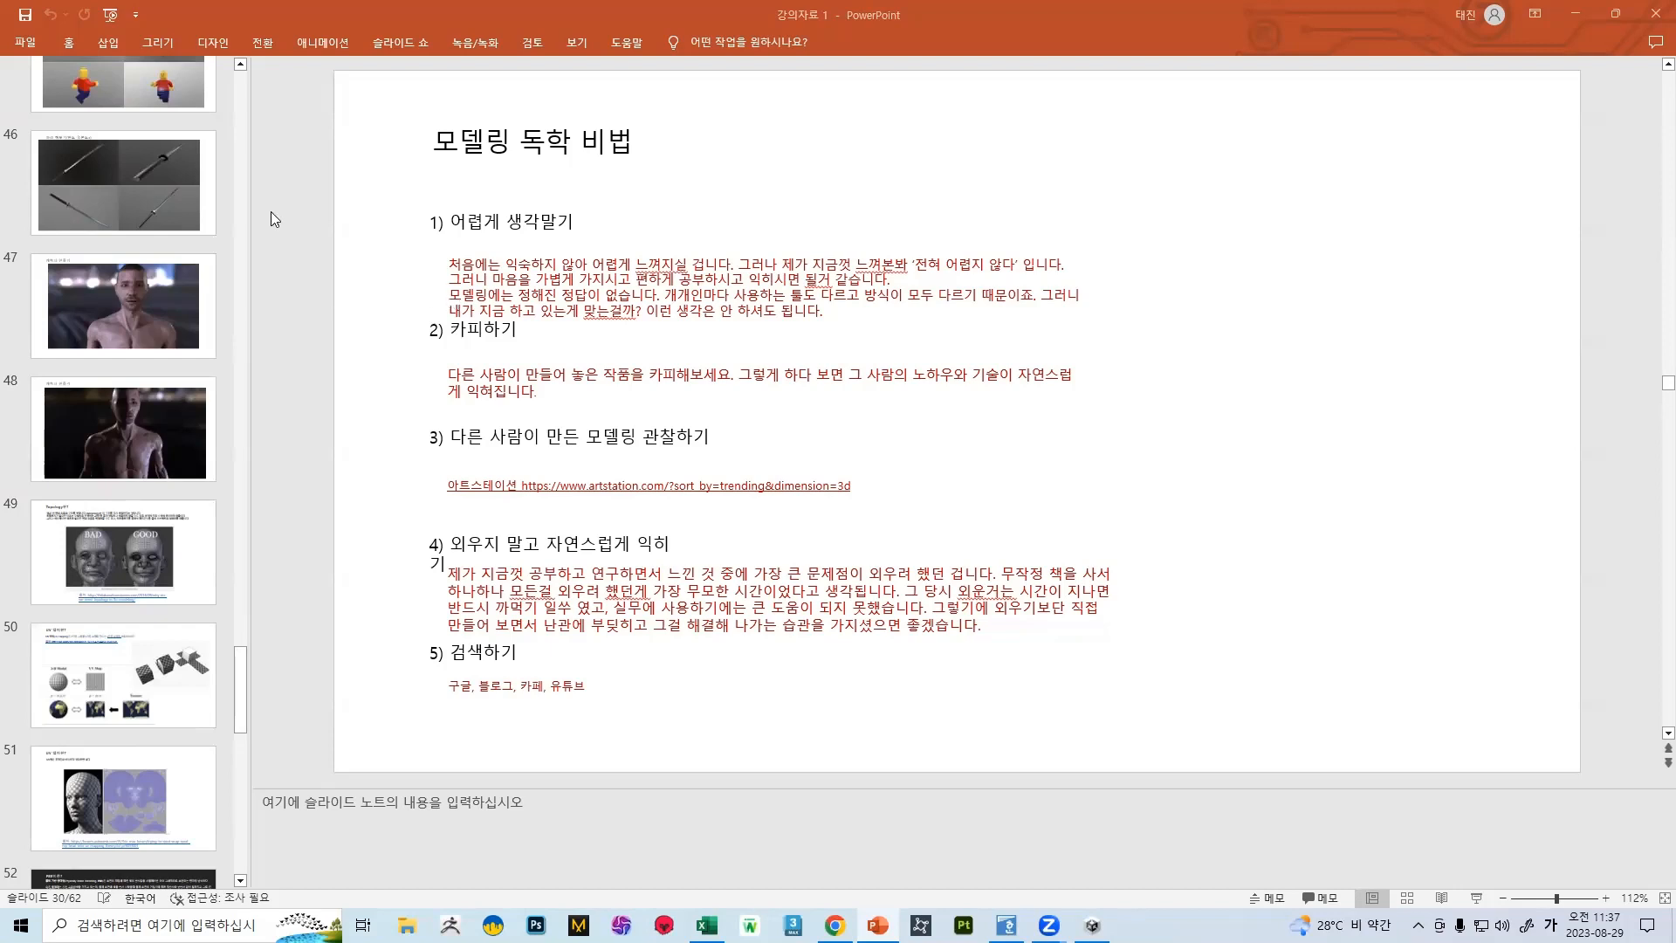
{"action": "scroll", "coordinate": [117, 328], "scroll_direction": "down", "scroll_amount": 10}
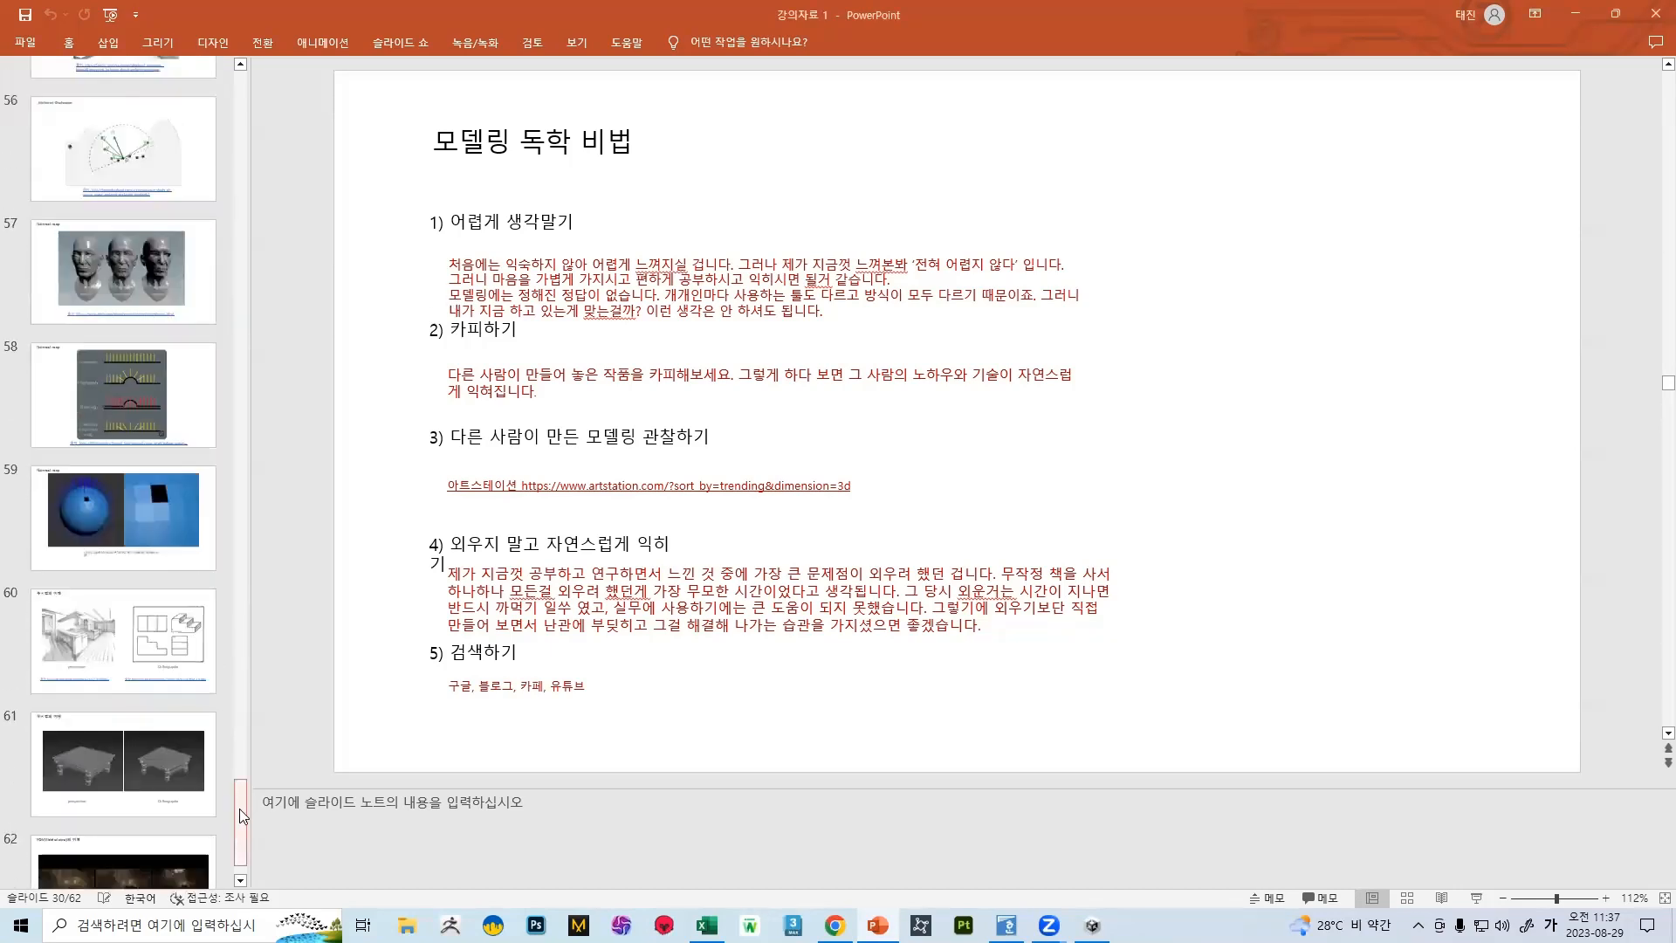
{"action": "left_click_drag", "start_coordinate": [243, 805], "coordinate": [206, 576]}
{"action": "scroll", "coordinate": [206, 576], "scroll_direction": "down", "scroll_amount": 10}
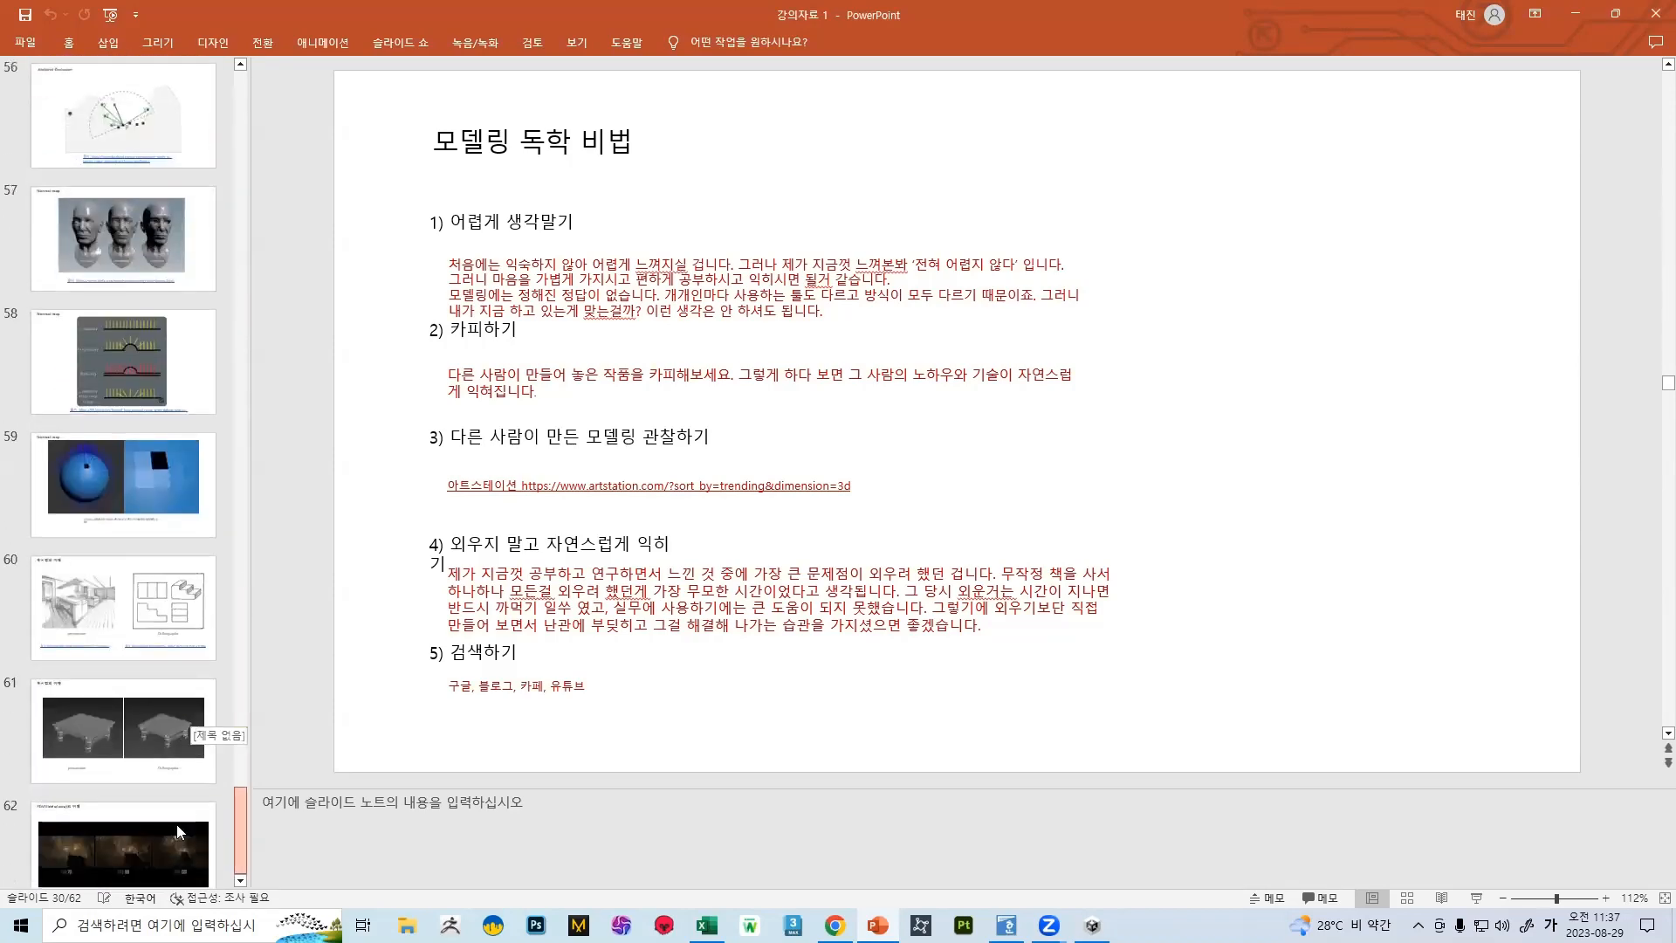
Look back through the slide thumbnails to the opening slides and return to slide 30
{"action": "scroll", "coordinate": [93, 601], "scroll_direction": "up", "scroll_amount": 5}
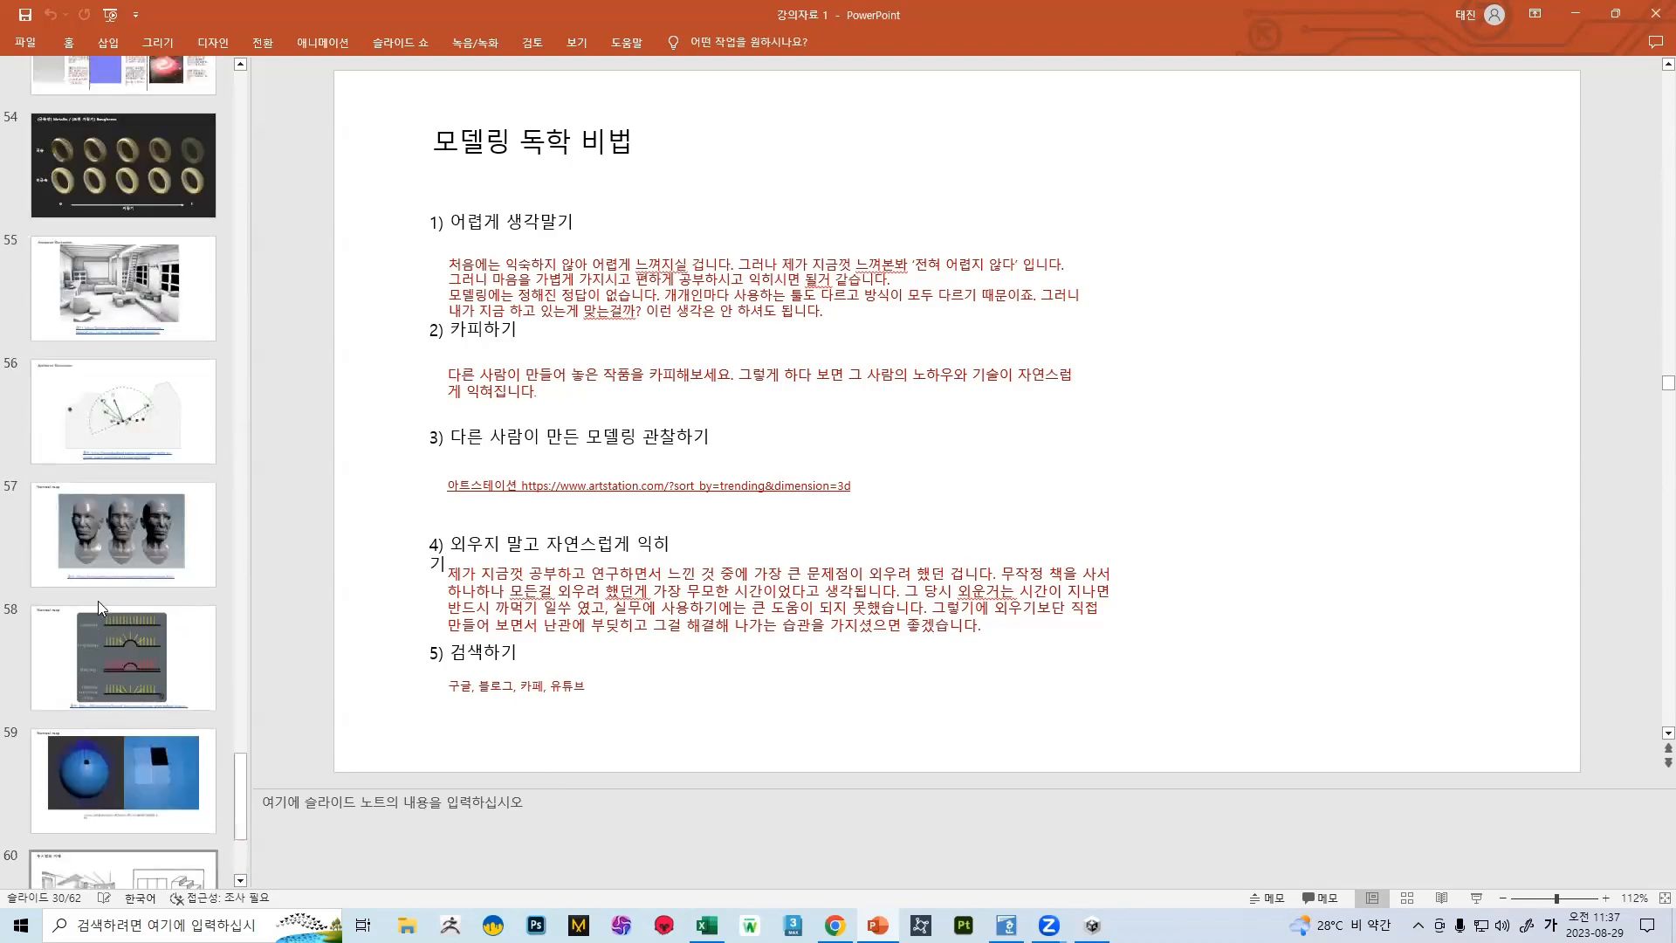
{"action": "scroll", "coordinate": [92, 600], "scroll_direction": "up", "scroll_amount": 12}
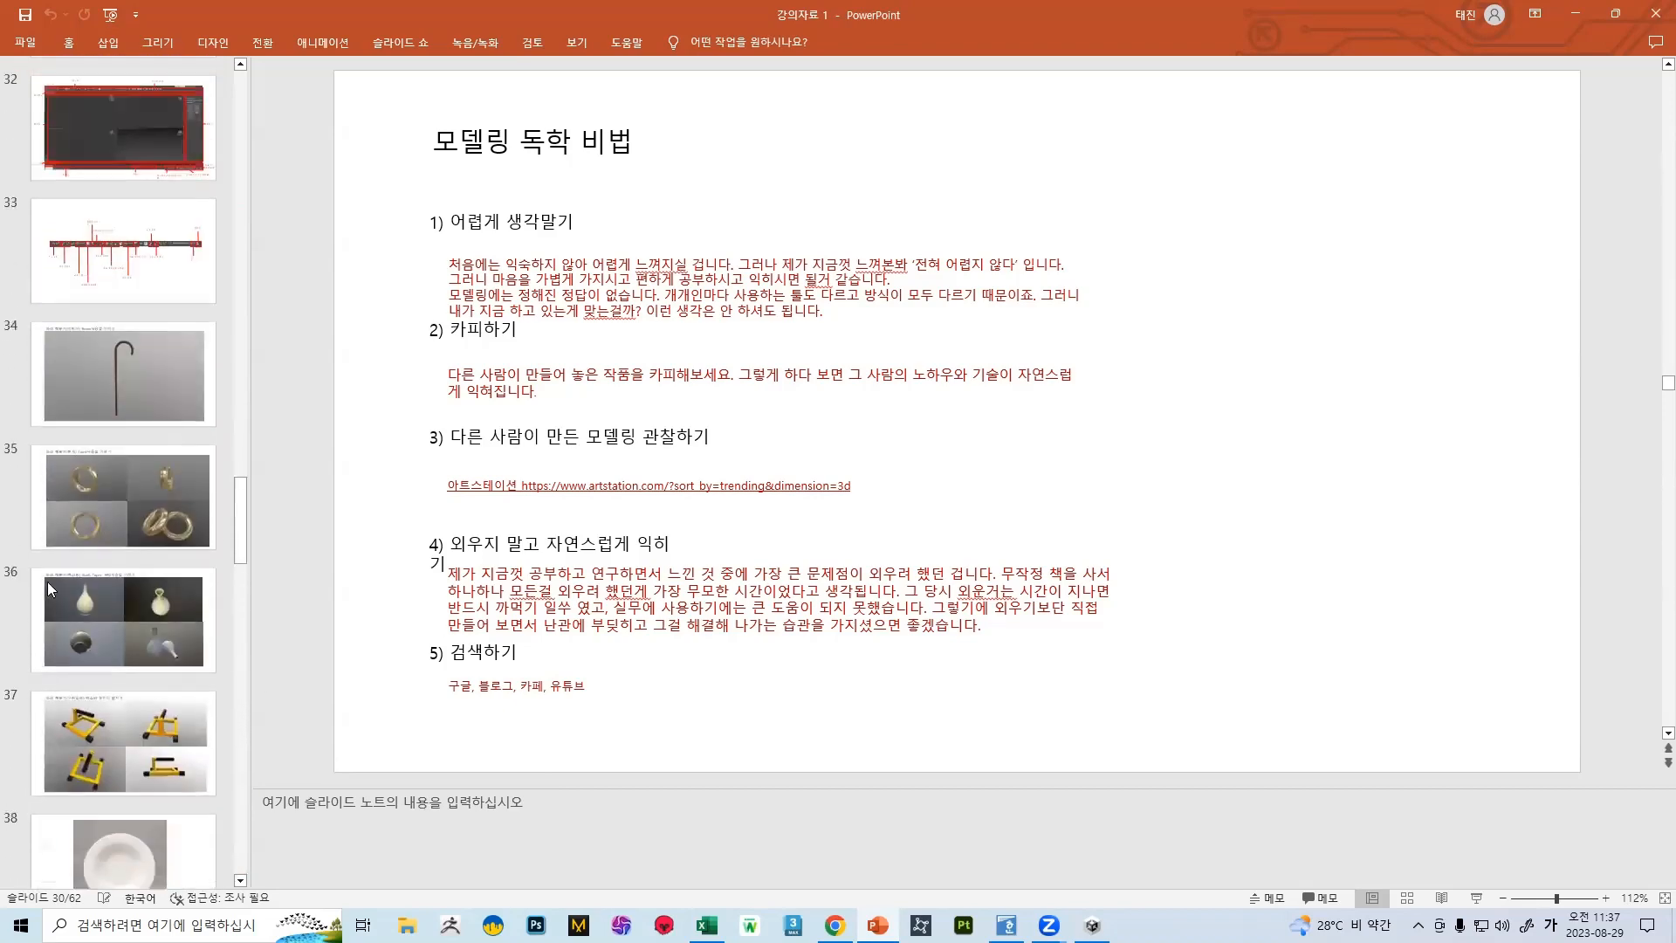
{"action": "scroll", "coordinate": [63, 617], "scroll_direction": "up", "scroll_amount": 10}
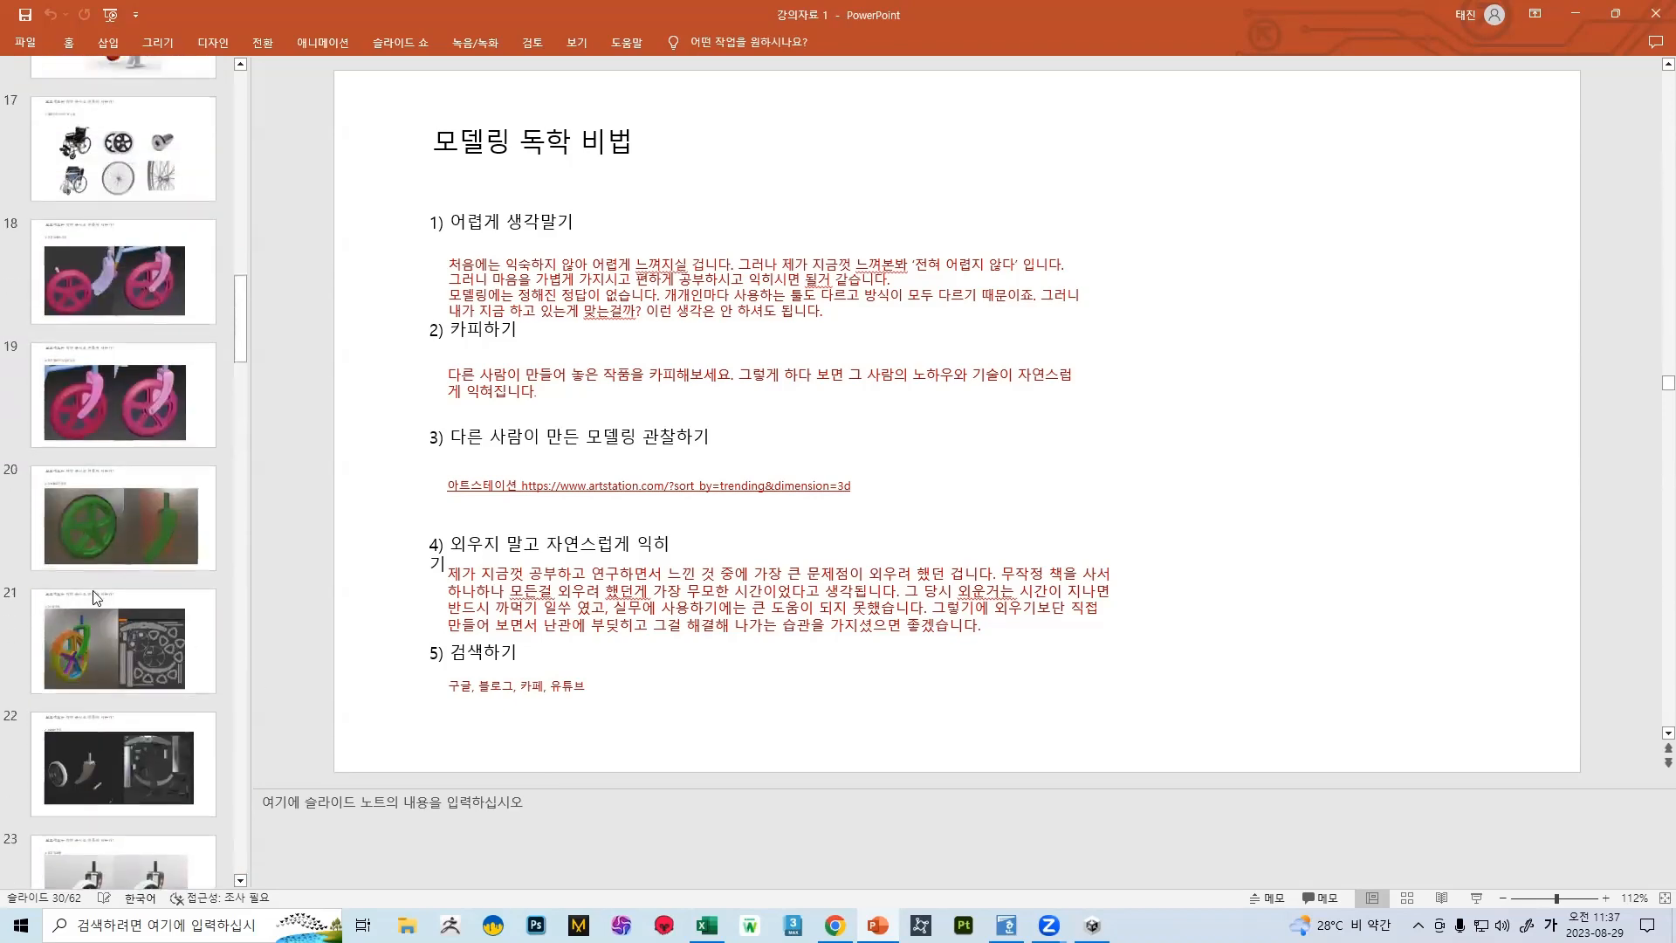
{"action": "scroll", "coordinate": [124, 576], "scroll_direction": "up", "scroll_amount": 8}
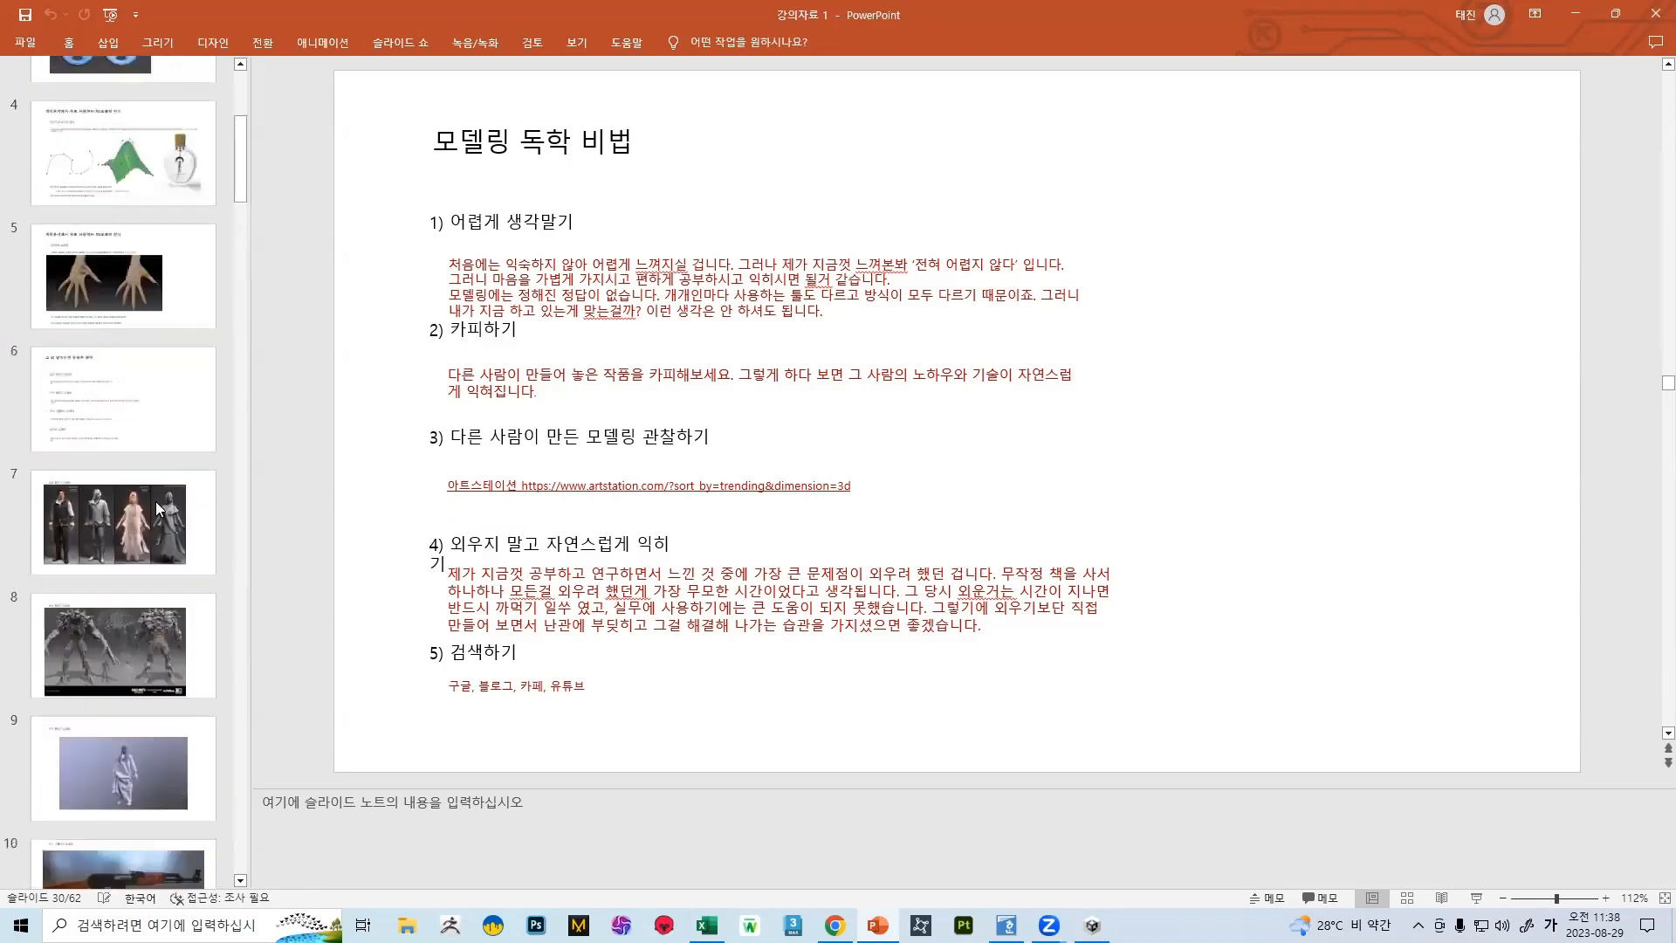
{"action": "scroll", "coordinate": [4, 397], "scroll_direction": "up", "scroll_amount": 2}
{"action": "scroll", "coordinate": [110, 366], "scroll_direction": "down", "scroll_amount": 6}
{"action": "scroll", "coordinate": [119, 332], "scroll_direction": "down", "scroll_amount": 2}
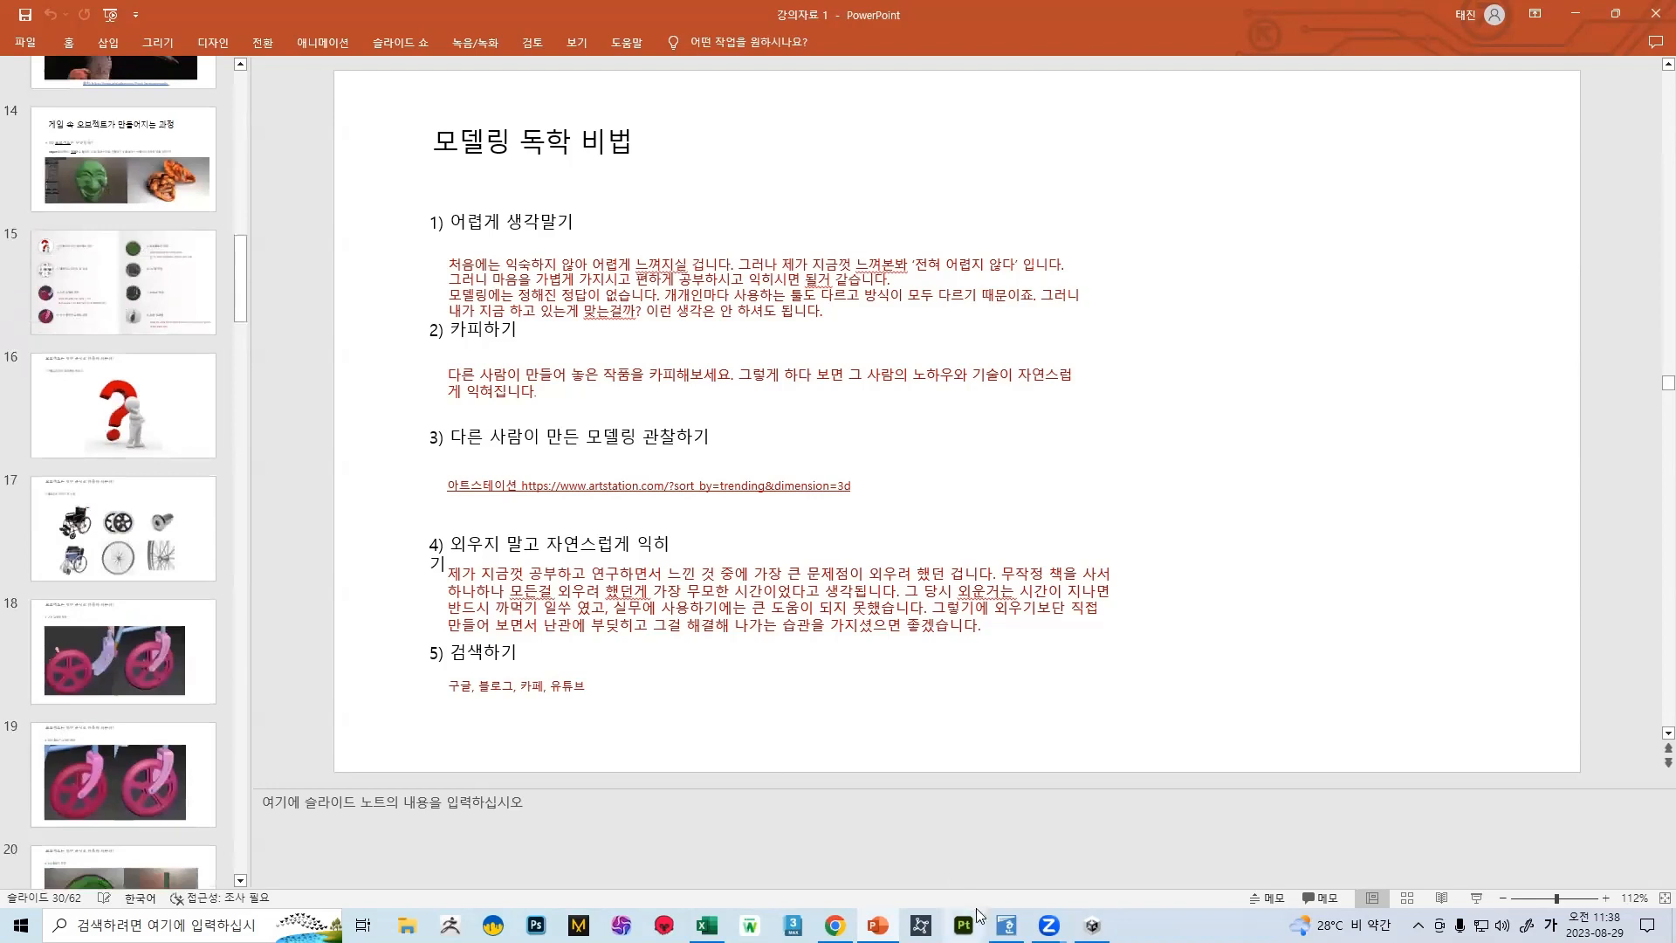
{"action": "scroll", "coordinate": [175, 332], "scroll_direction": "down", "scroll_amount": 4}
{"action": "left_click_drag", "start_coordinate": [245, 298], "coordinate": [244, 403]}
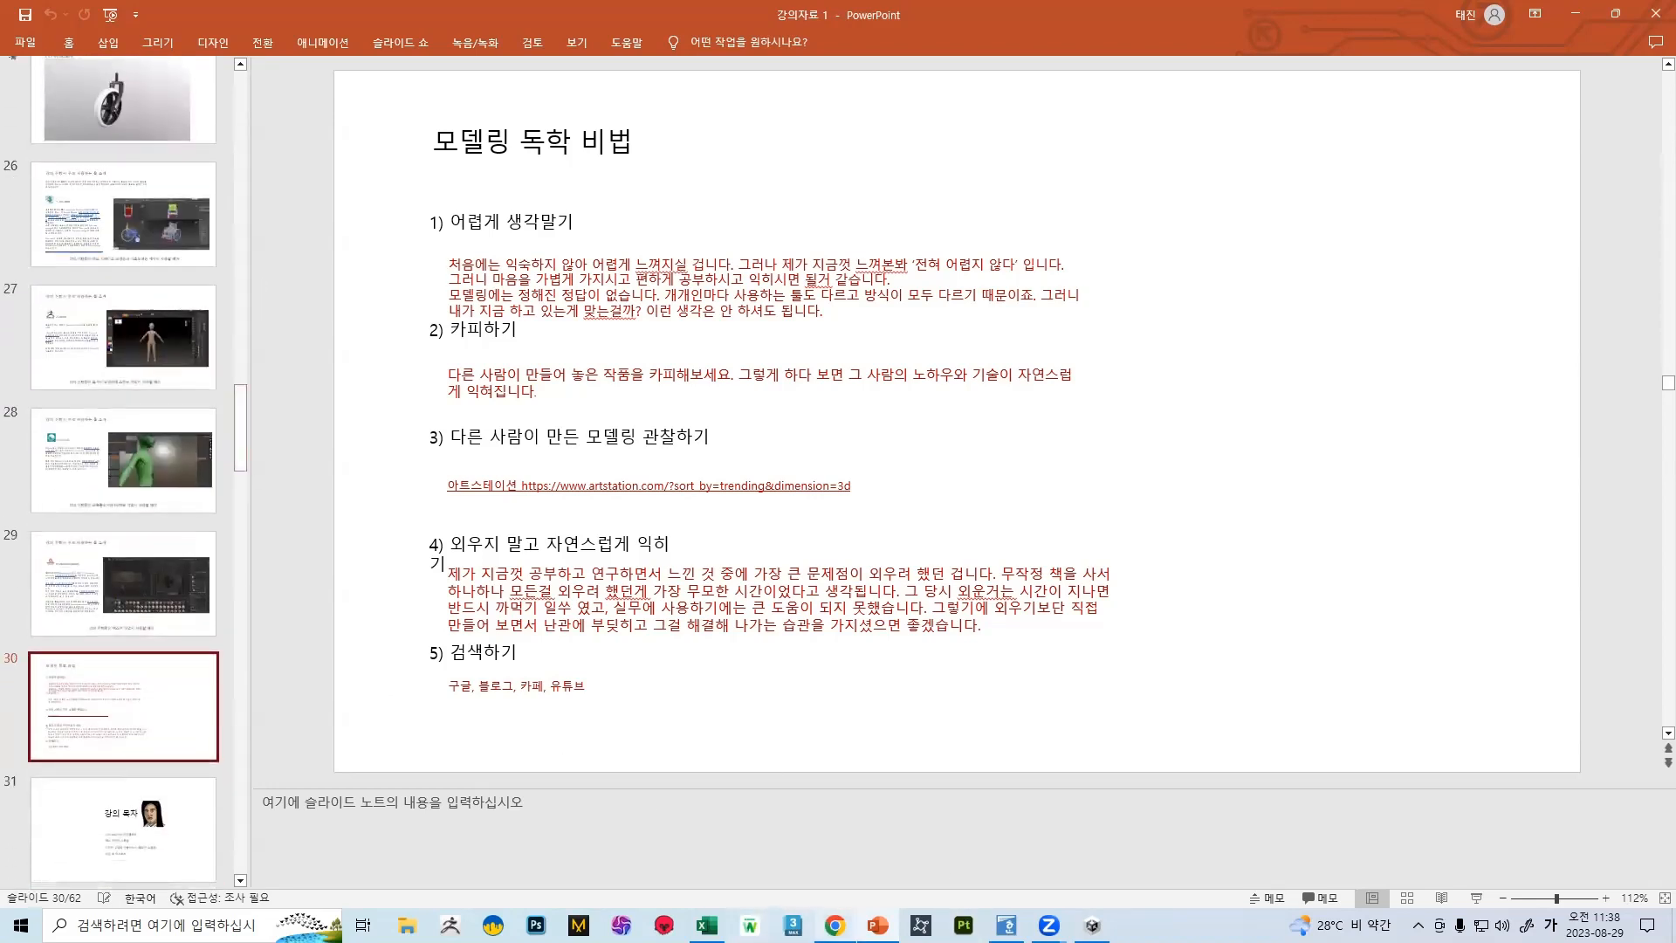
Switch to Chrome, open Poly Haven's textures page in a new tab, and browse the materials with the translation popup dismissed
{"action": "left_click", "coordinate": [811, 834]}
{"action": "left_click", "coordinate": [228, 16]}
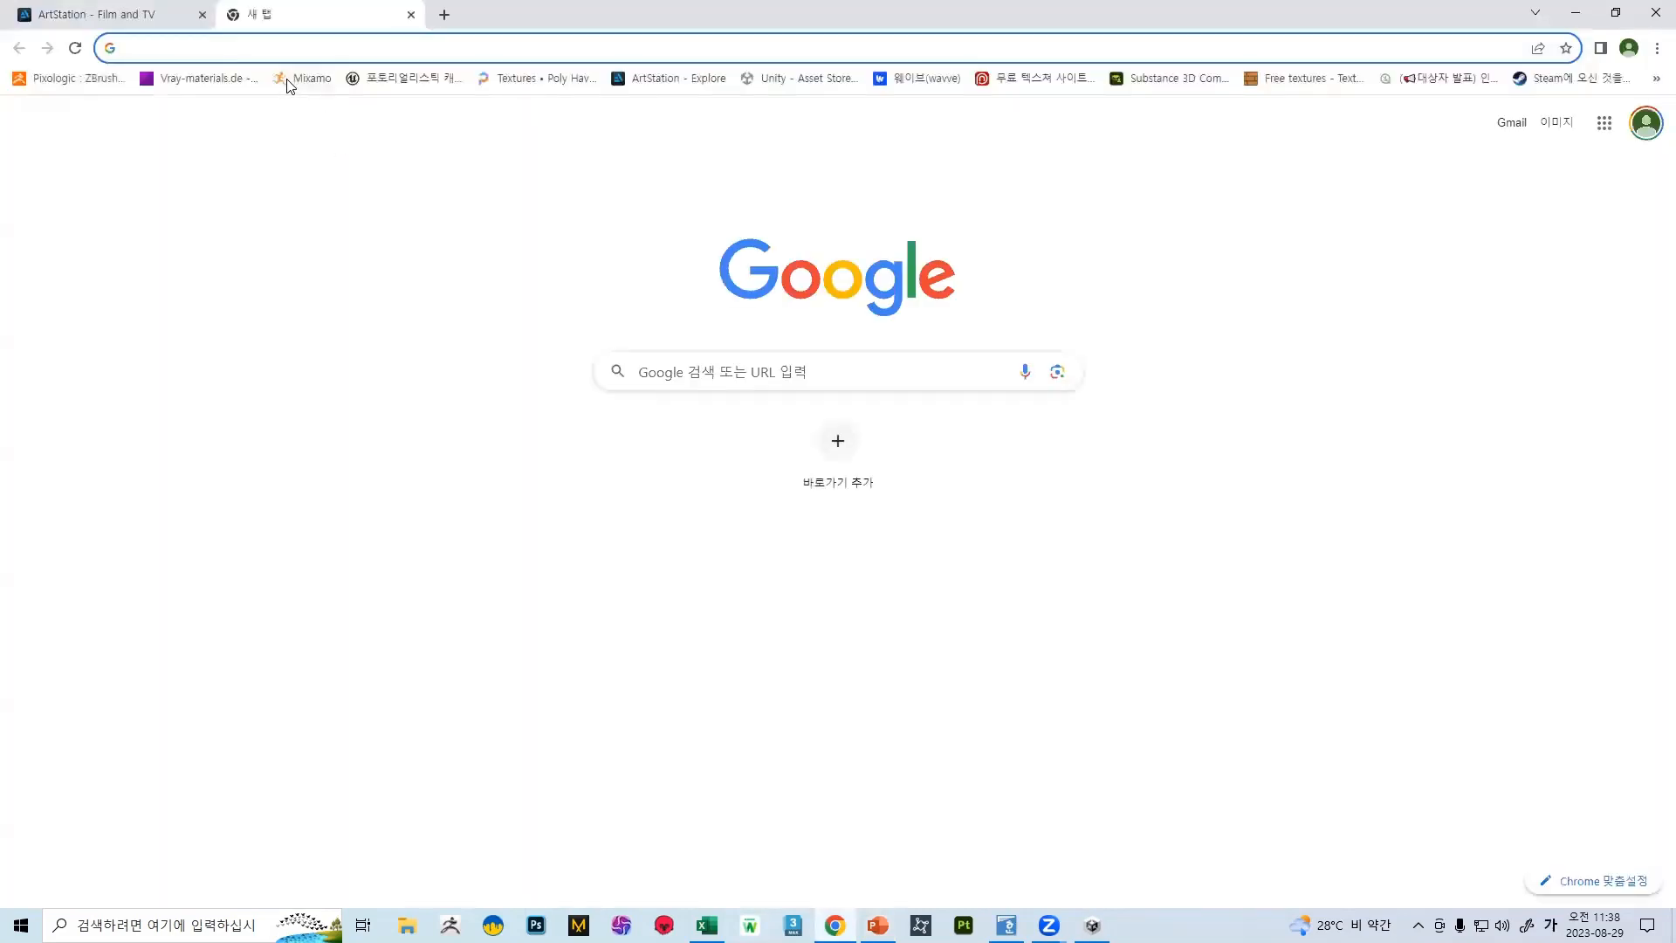
{"action": "left_click", "coordinate": [537, 79]}
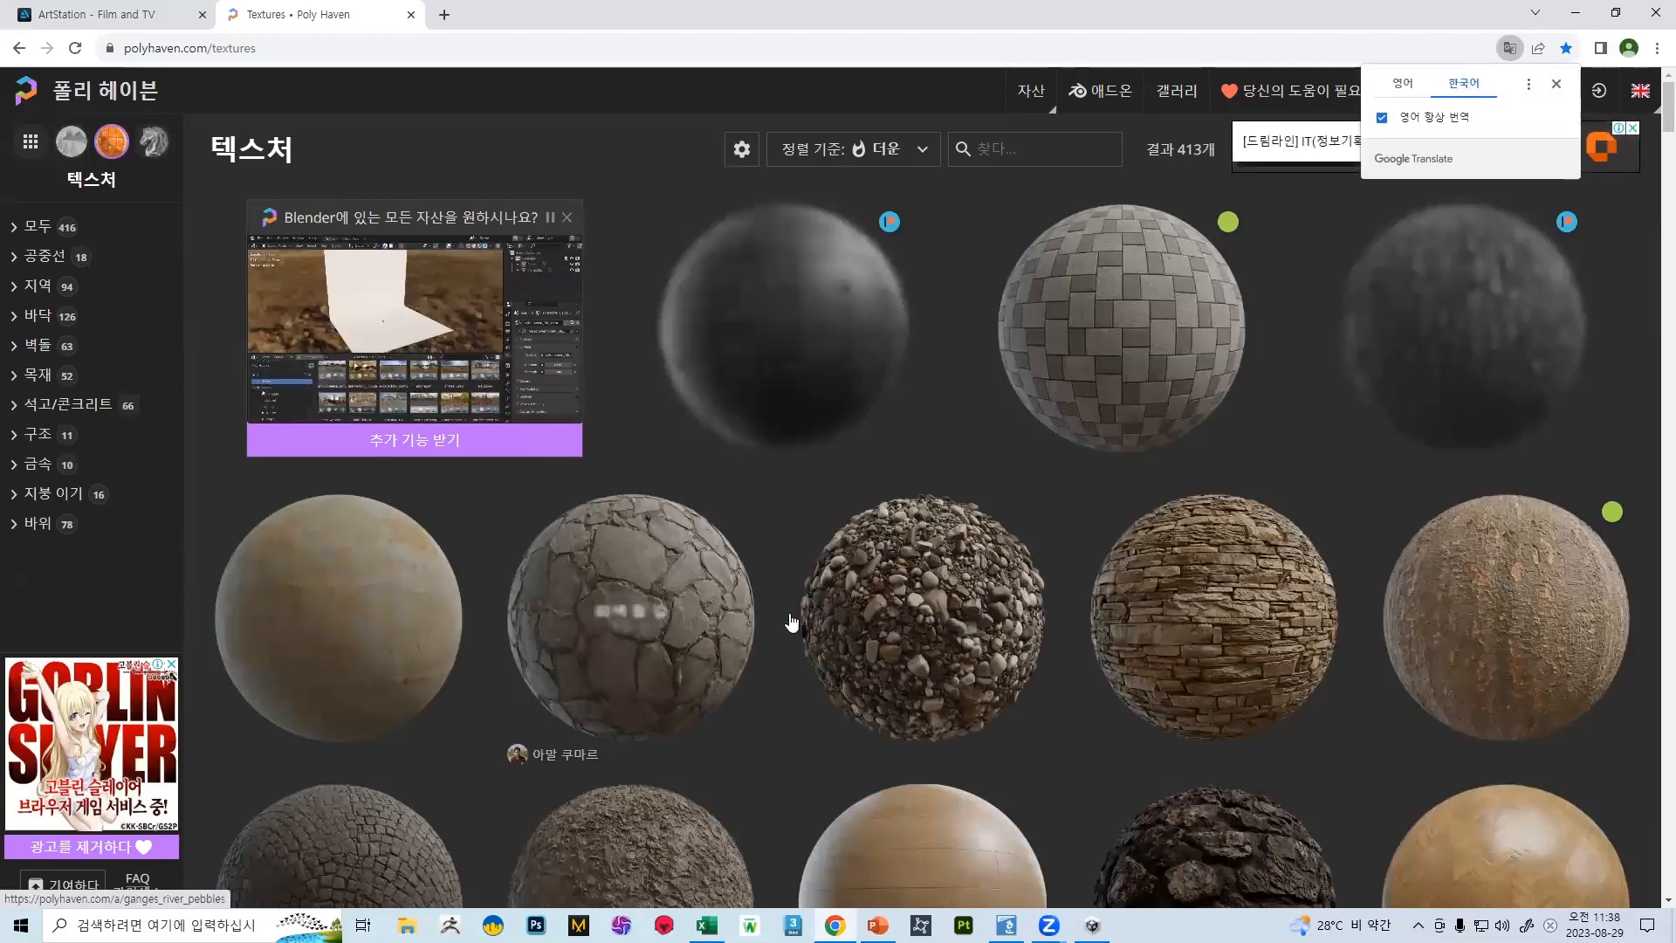
{"action": "scroll", "coordinate": [803, 607], "scroll_direction": "down", "scroll_amount": 5}
{"action": "scroll", "coordinate": [719, 270], "scroll_direction": "up", "scroll_amount": 3}
{"action": "left_click", "coordinate": [1552, 85]}
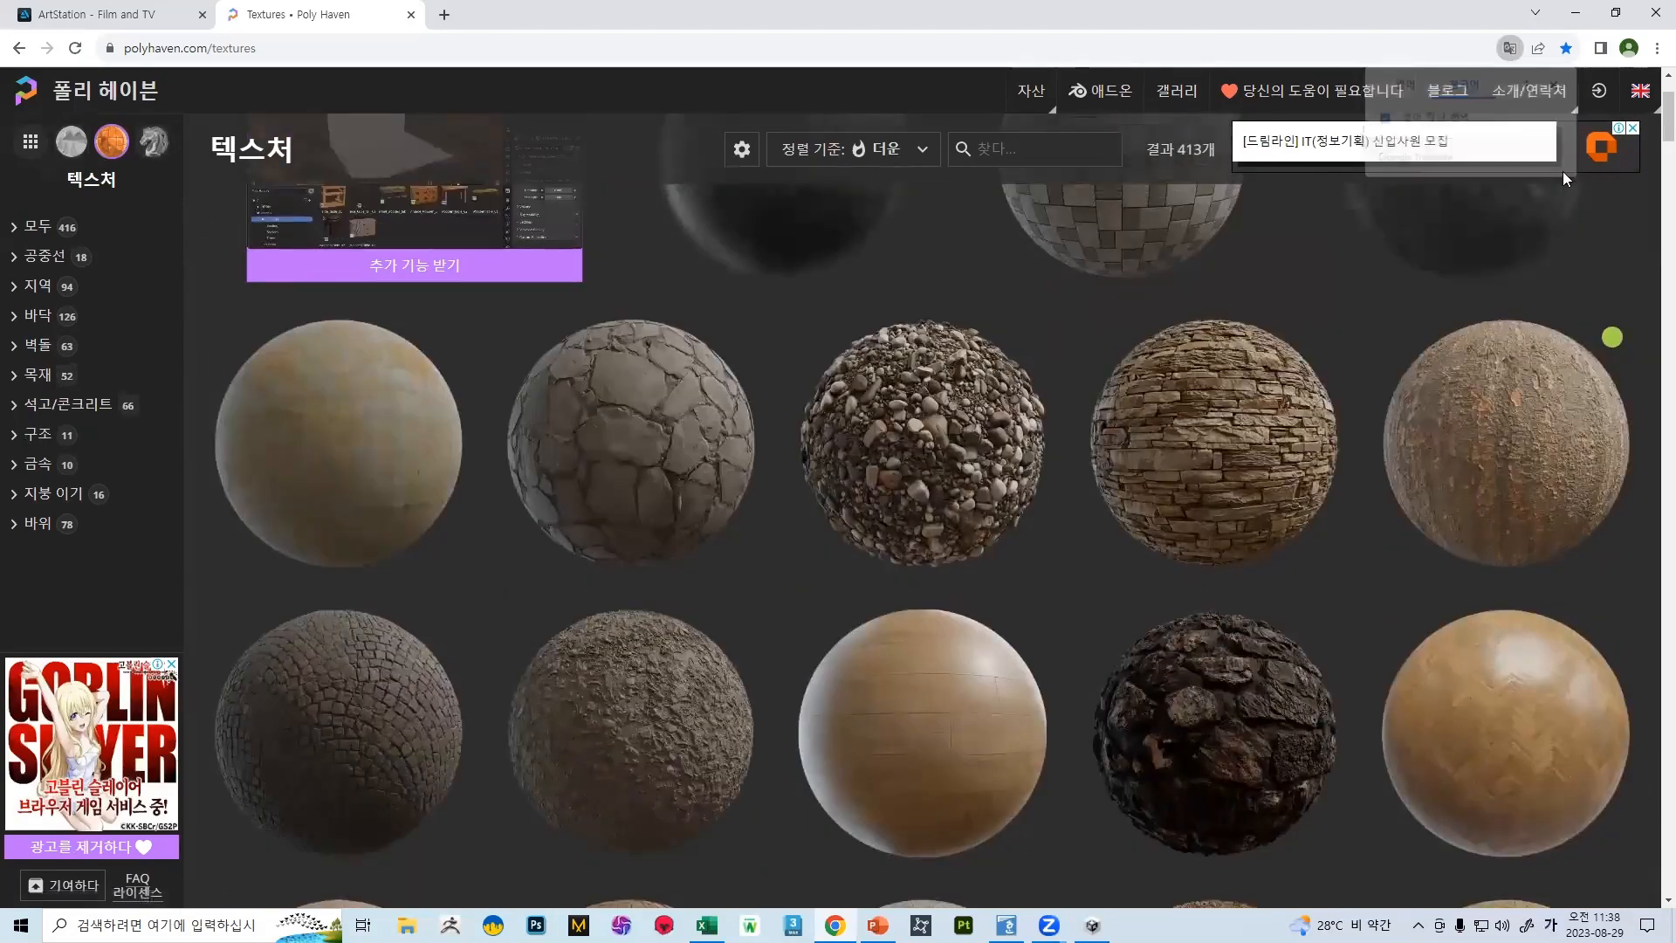
{"action": "scroll", "coordinate": [1017, 395], "scroll_direction": "down", "scroll_amount": 3}
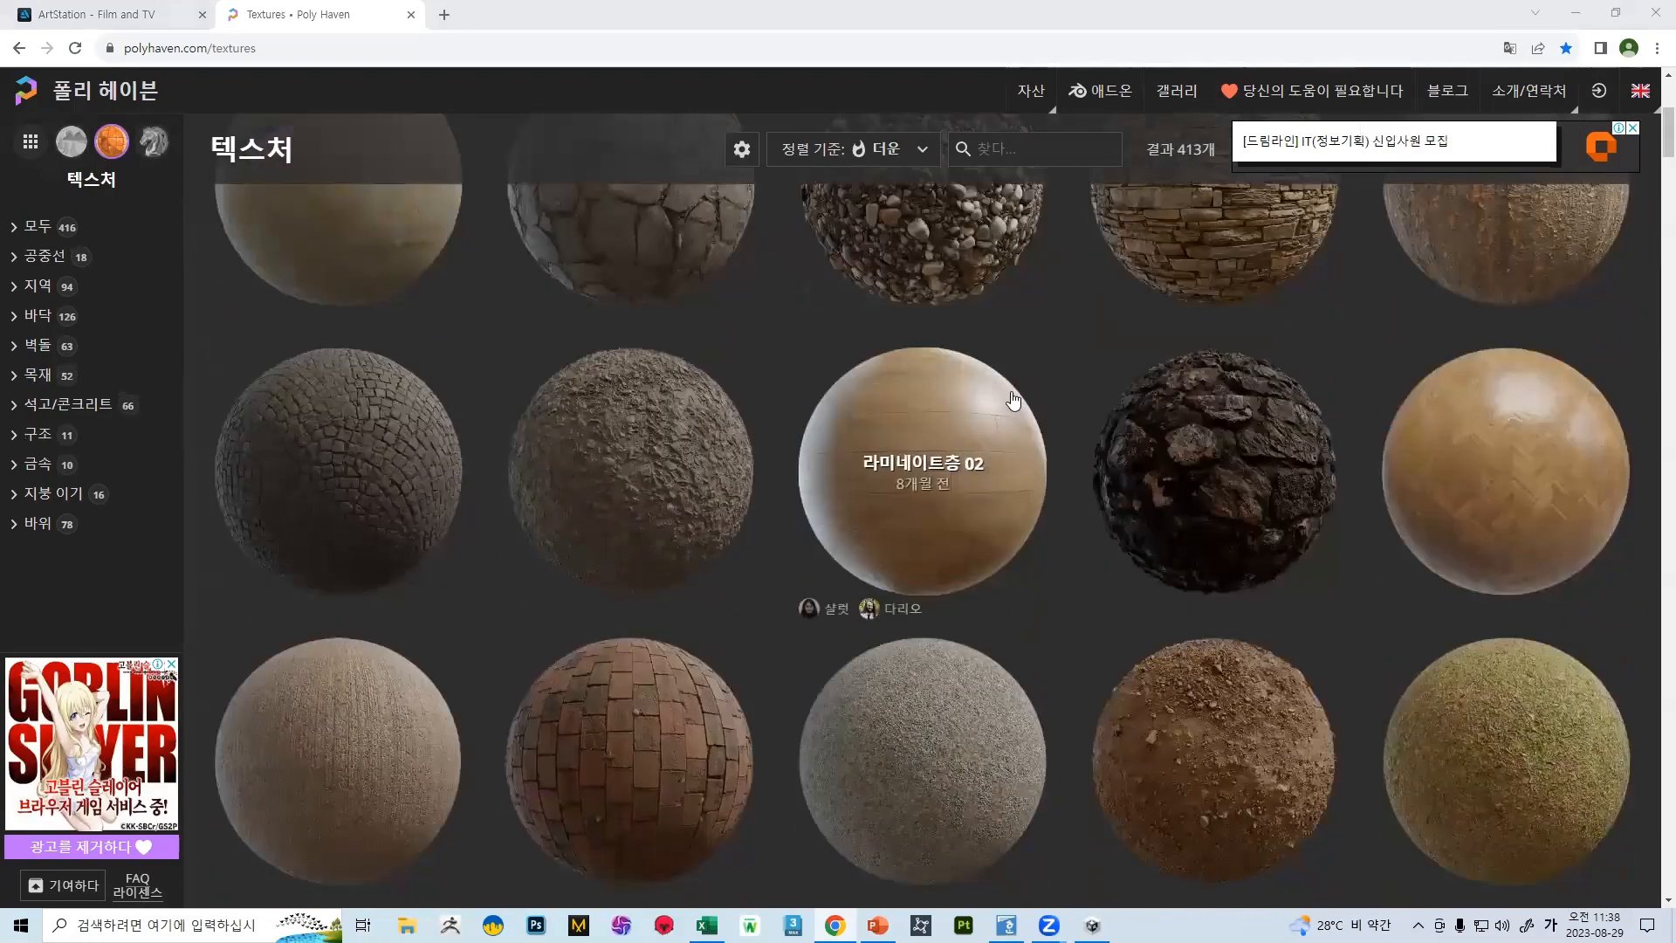
{"action": "scroll", "coordinate": [1091, 419], "scroll_direction": "up", "scroll_amount": 3}
Open the Rustic Stone Wall 02 texture page and download the texture at 4K
{"action": "left_click", "coordinate": [1158, 408]}
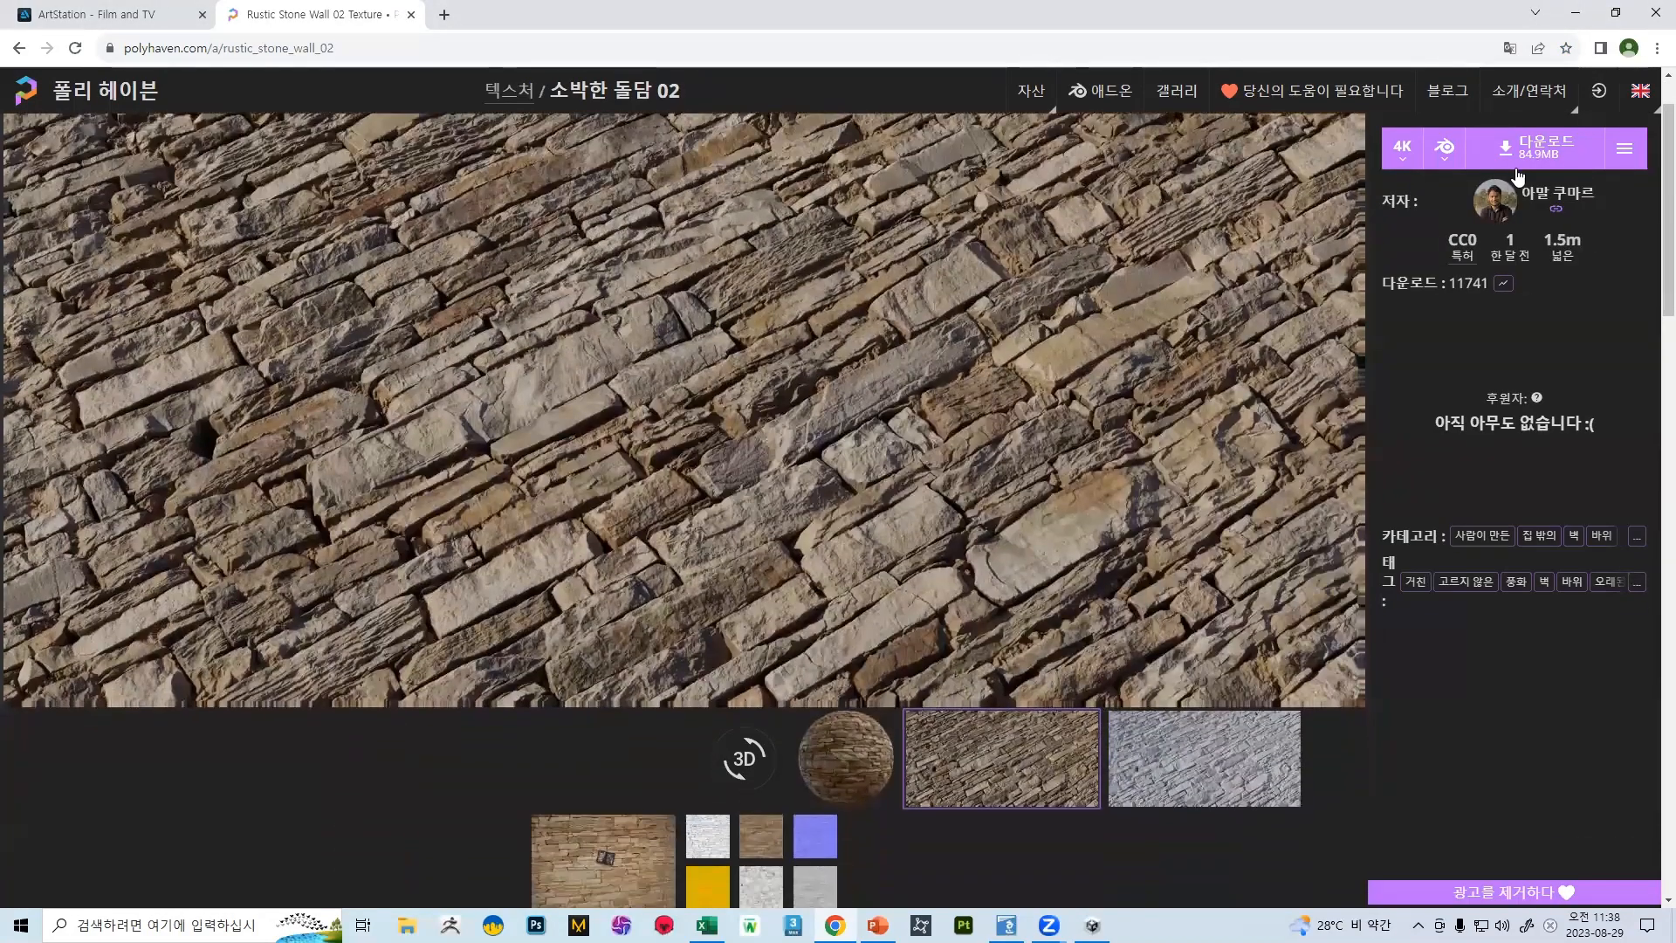
{"action": "left_click", "coordinate": [1517, 175]}
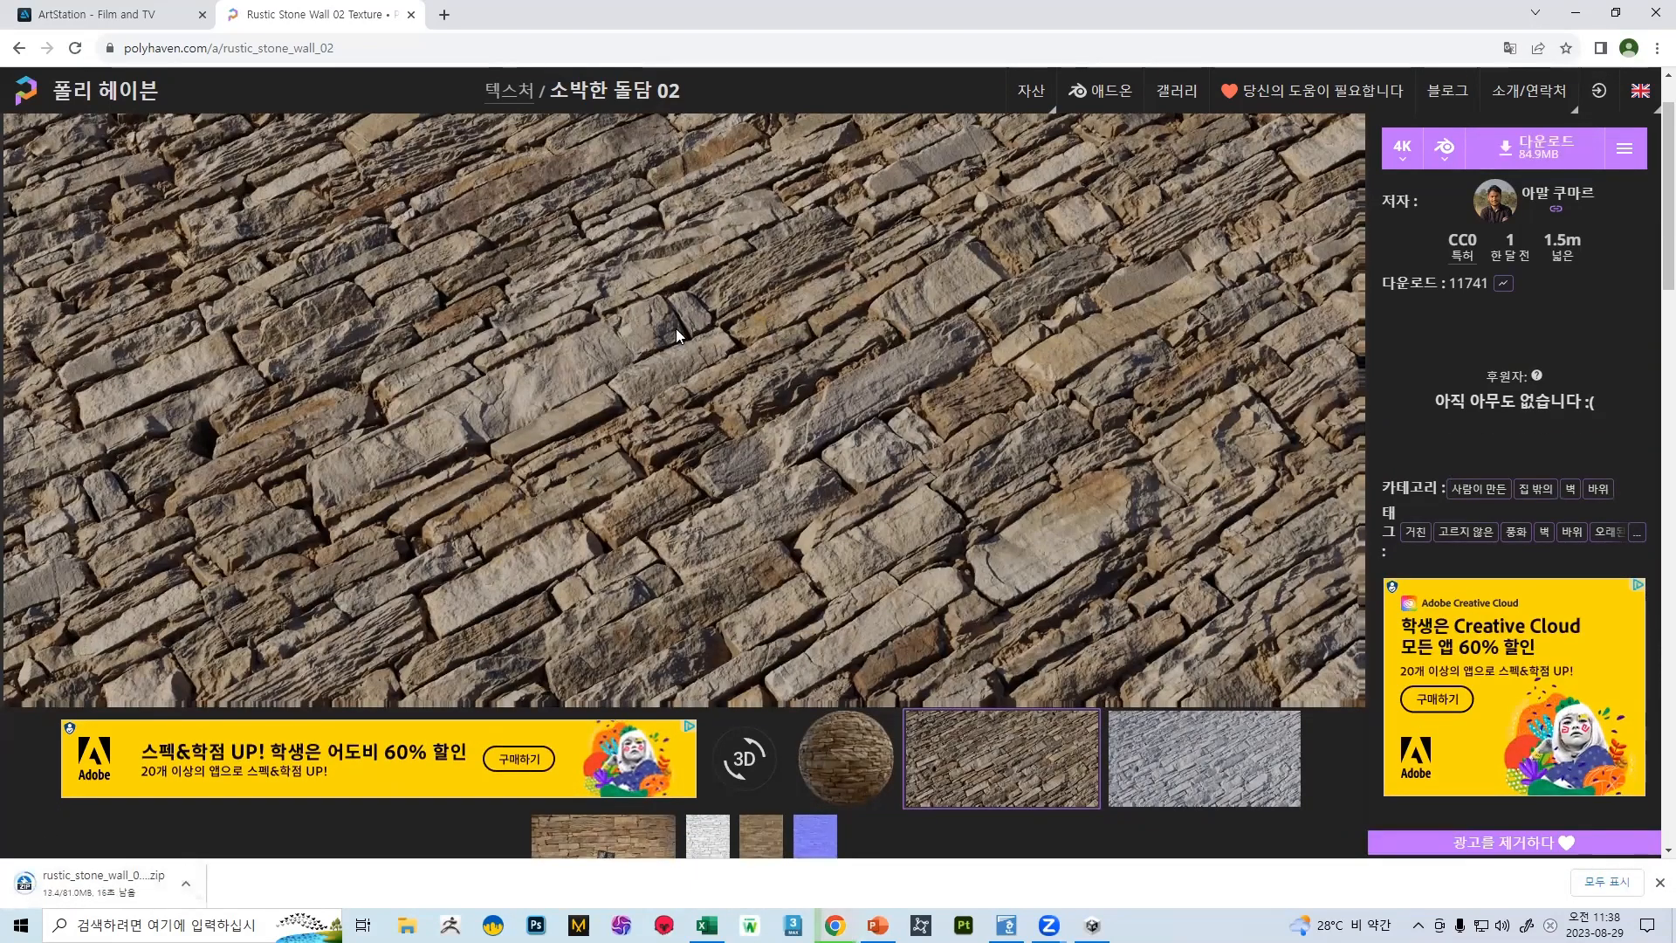
{"action": "scroll", "coordinate": [676, 342], "scroll_direction": "down", "scroll_amount": 2}
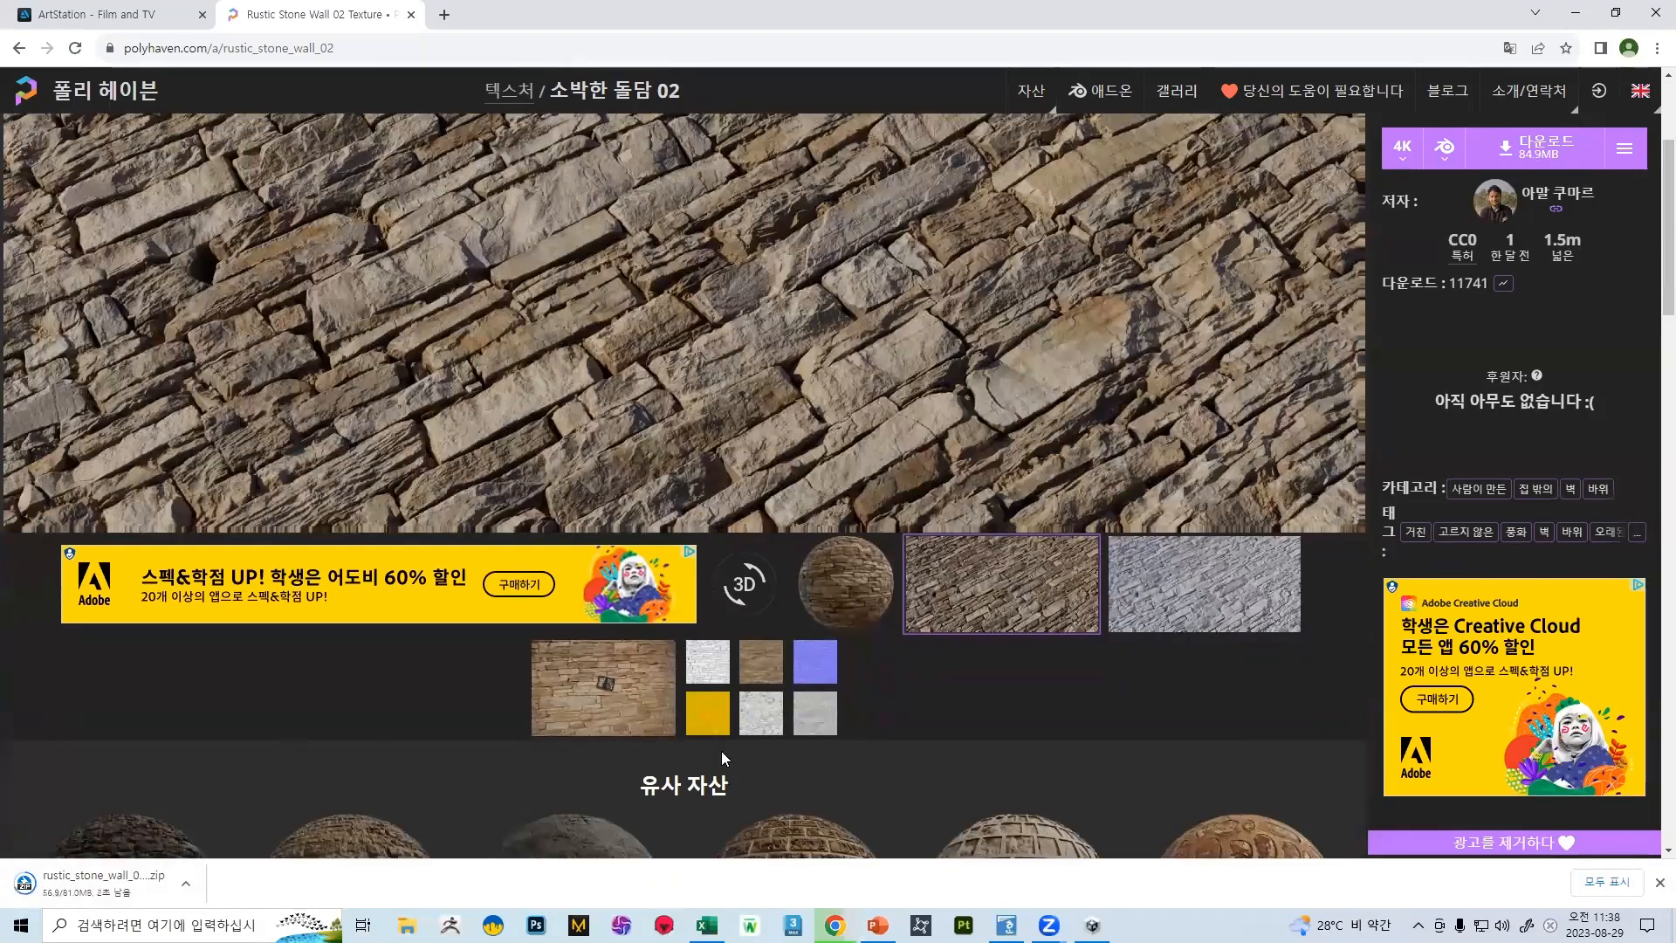
Switch to 3ds Max and draw a plane about 419 by 413 cm in the maximized Front view, shown with edged faces
{"action": "left_click", "coordinate": [793, 925]}
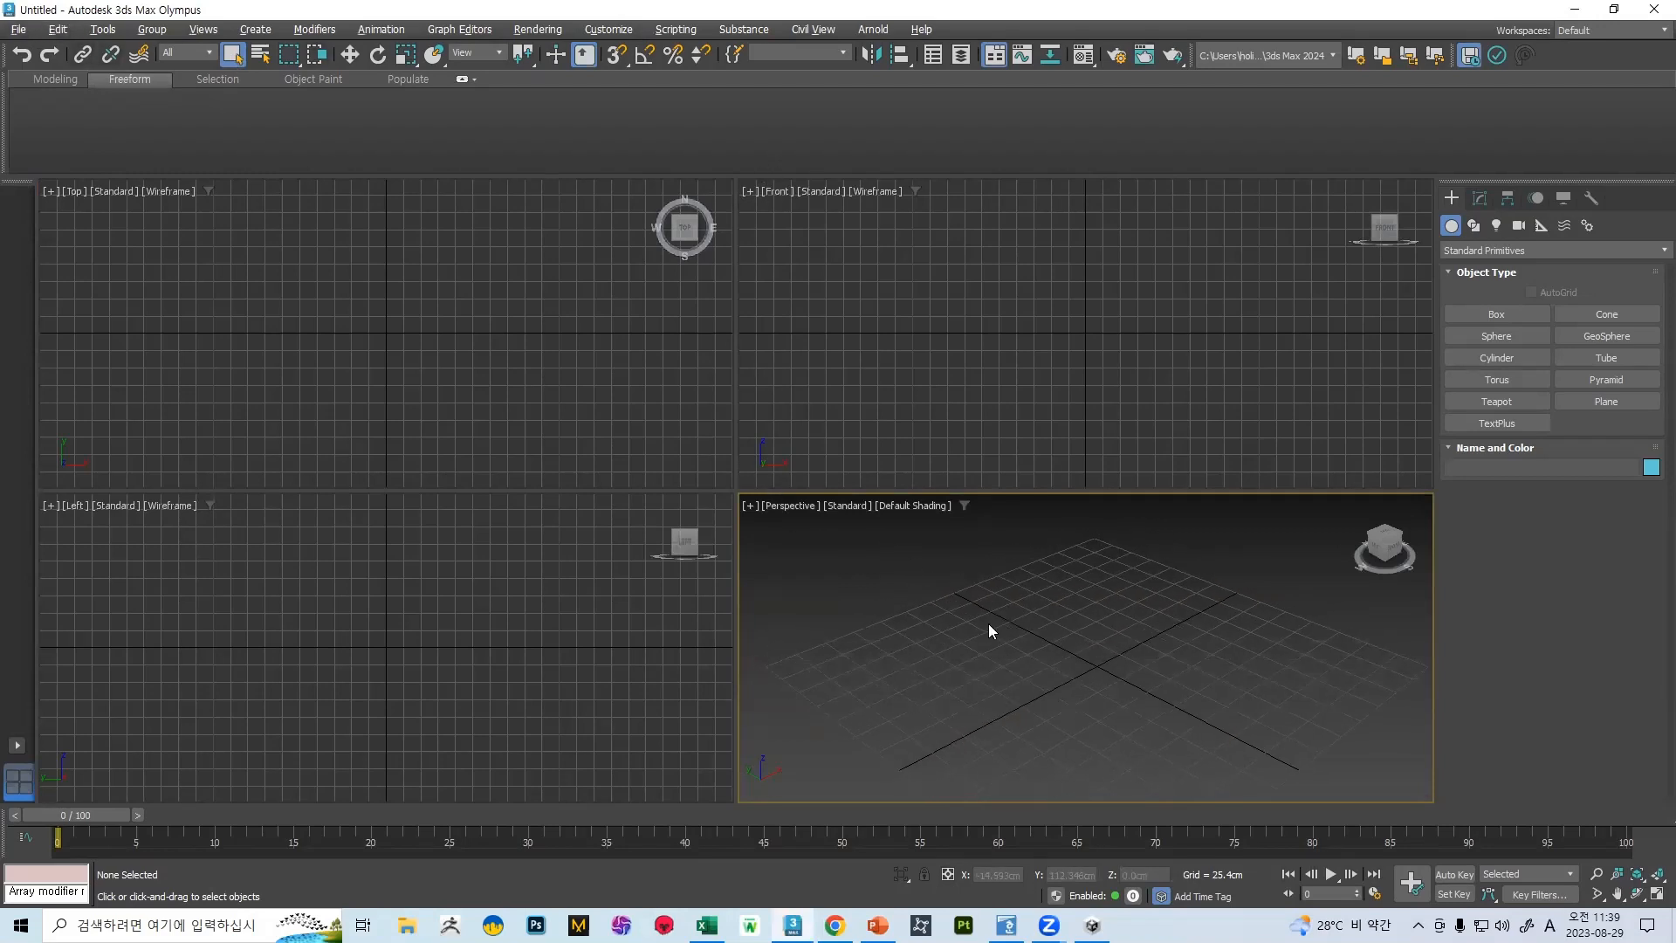
{"action": "key", "text": "alt+w"}
{"action": "key", "text": "f"}
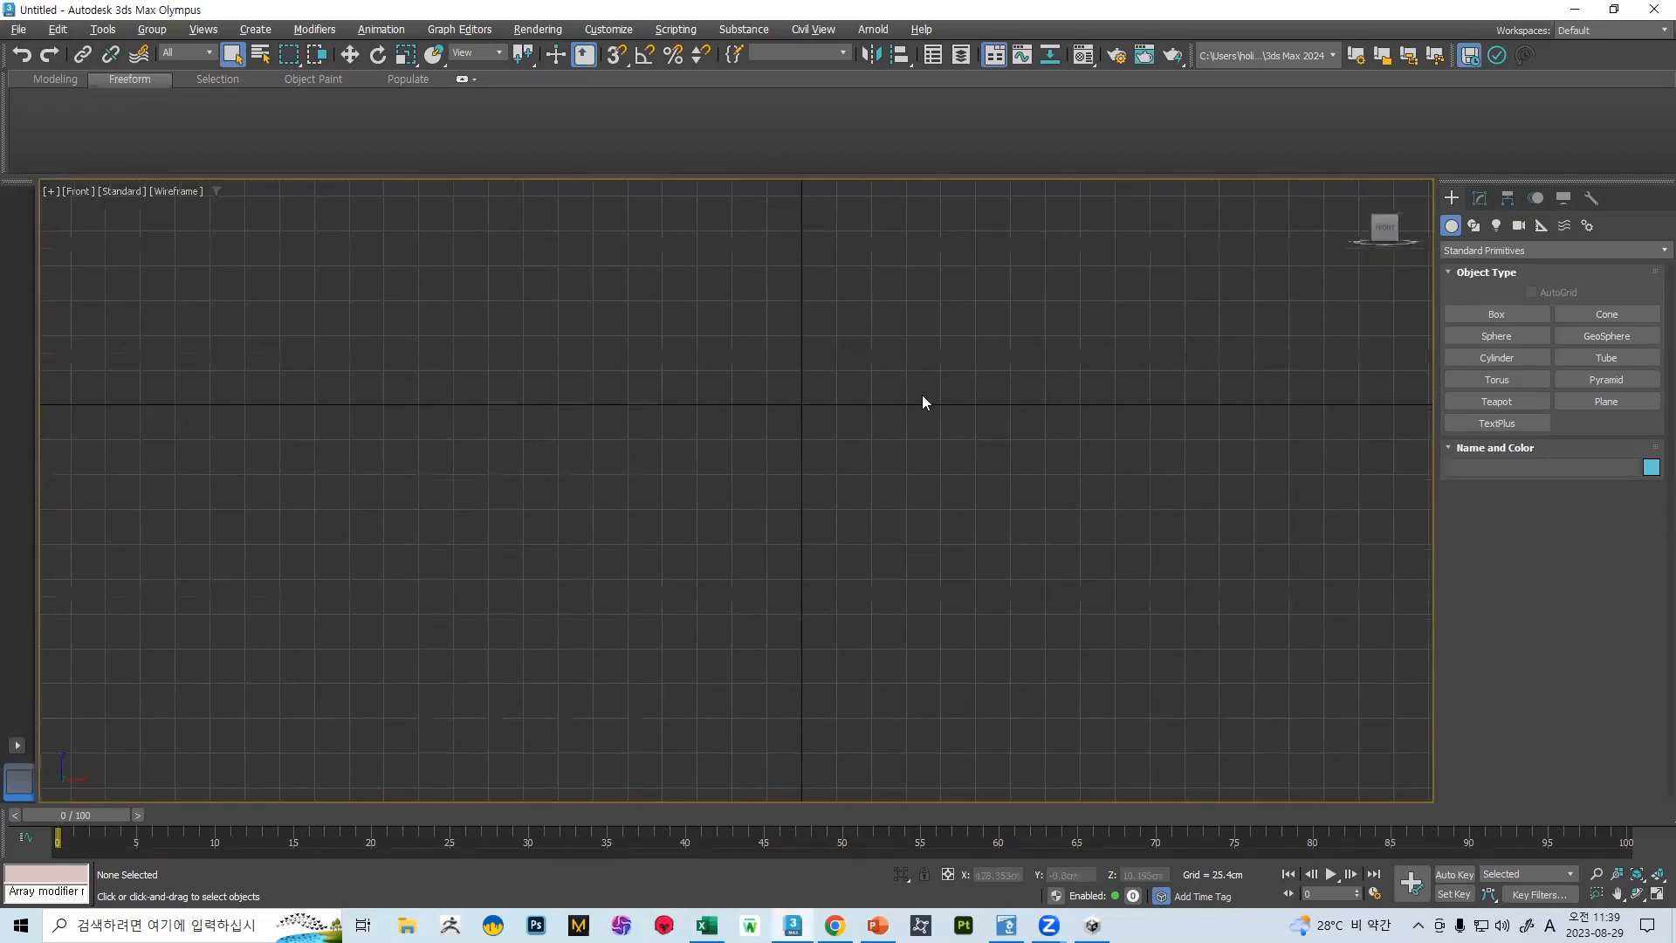
{"action": "left_click", "coordinate": [1606, 402]}
{"action": "left_click_drag", "start_coordinate": [562, 203], "coordinate": [1129, 777]}
{"action": "key", "text": "F4"}
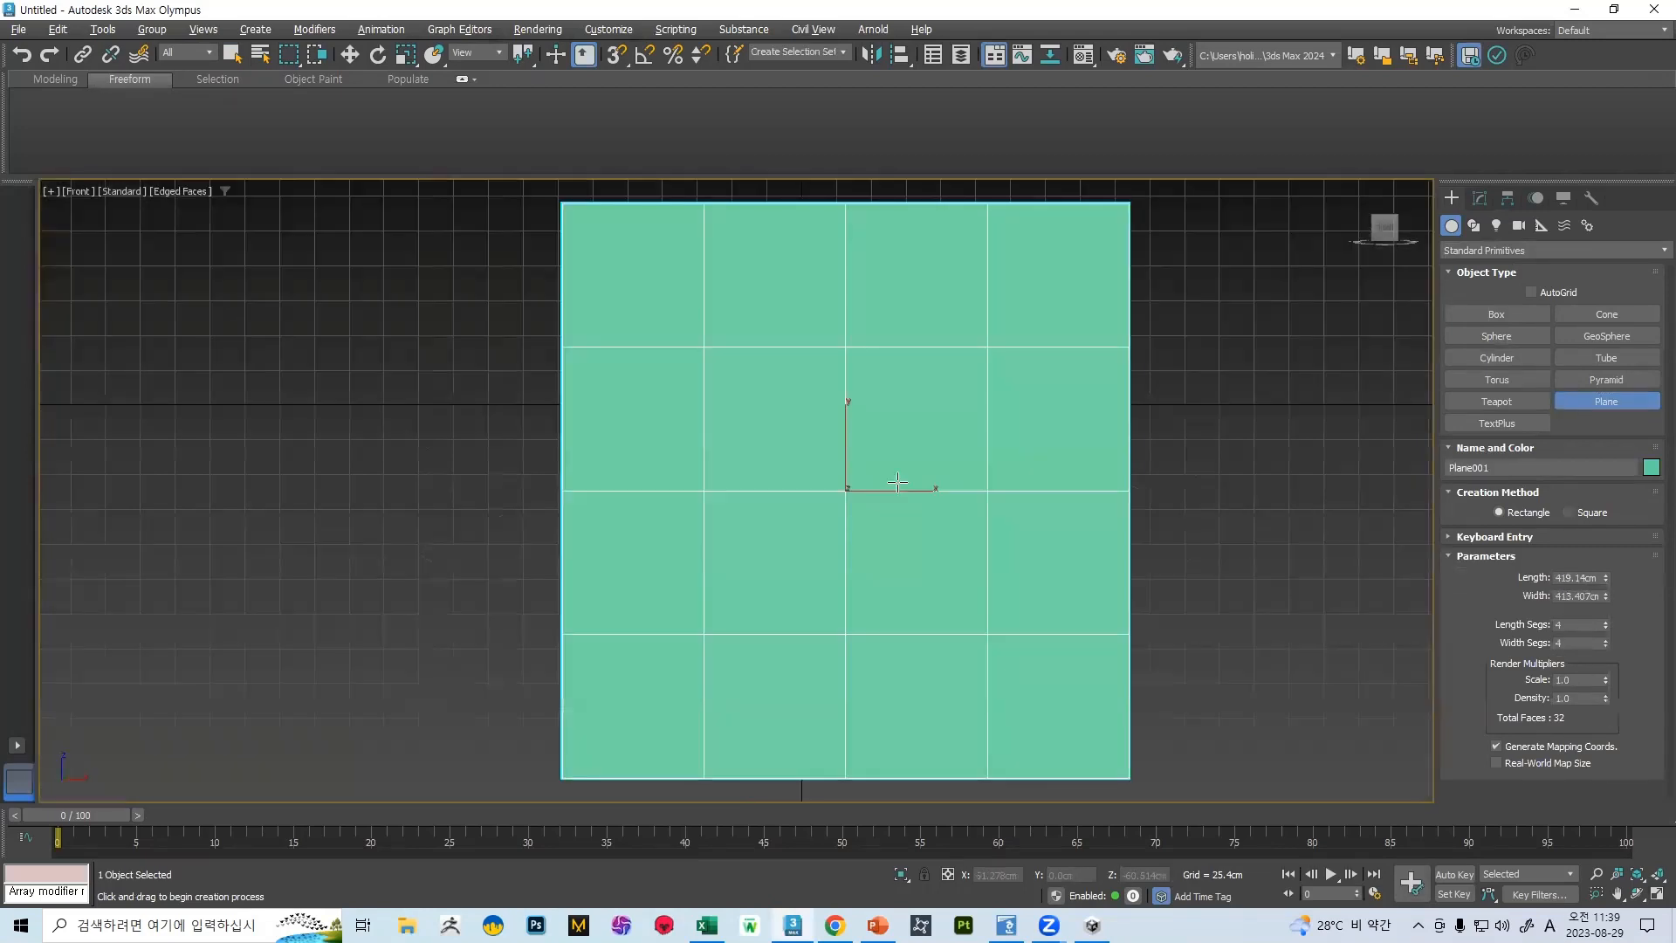
Reduce the plane's length and width segments to 1 and finish the Plane command
{"action": "right_click", "coordinate": [1605, 625]}
{"action": "right_click", "coordinate": [1605, 643]}
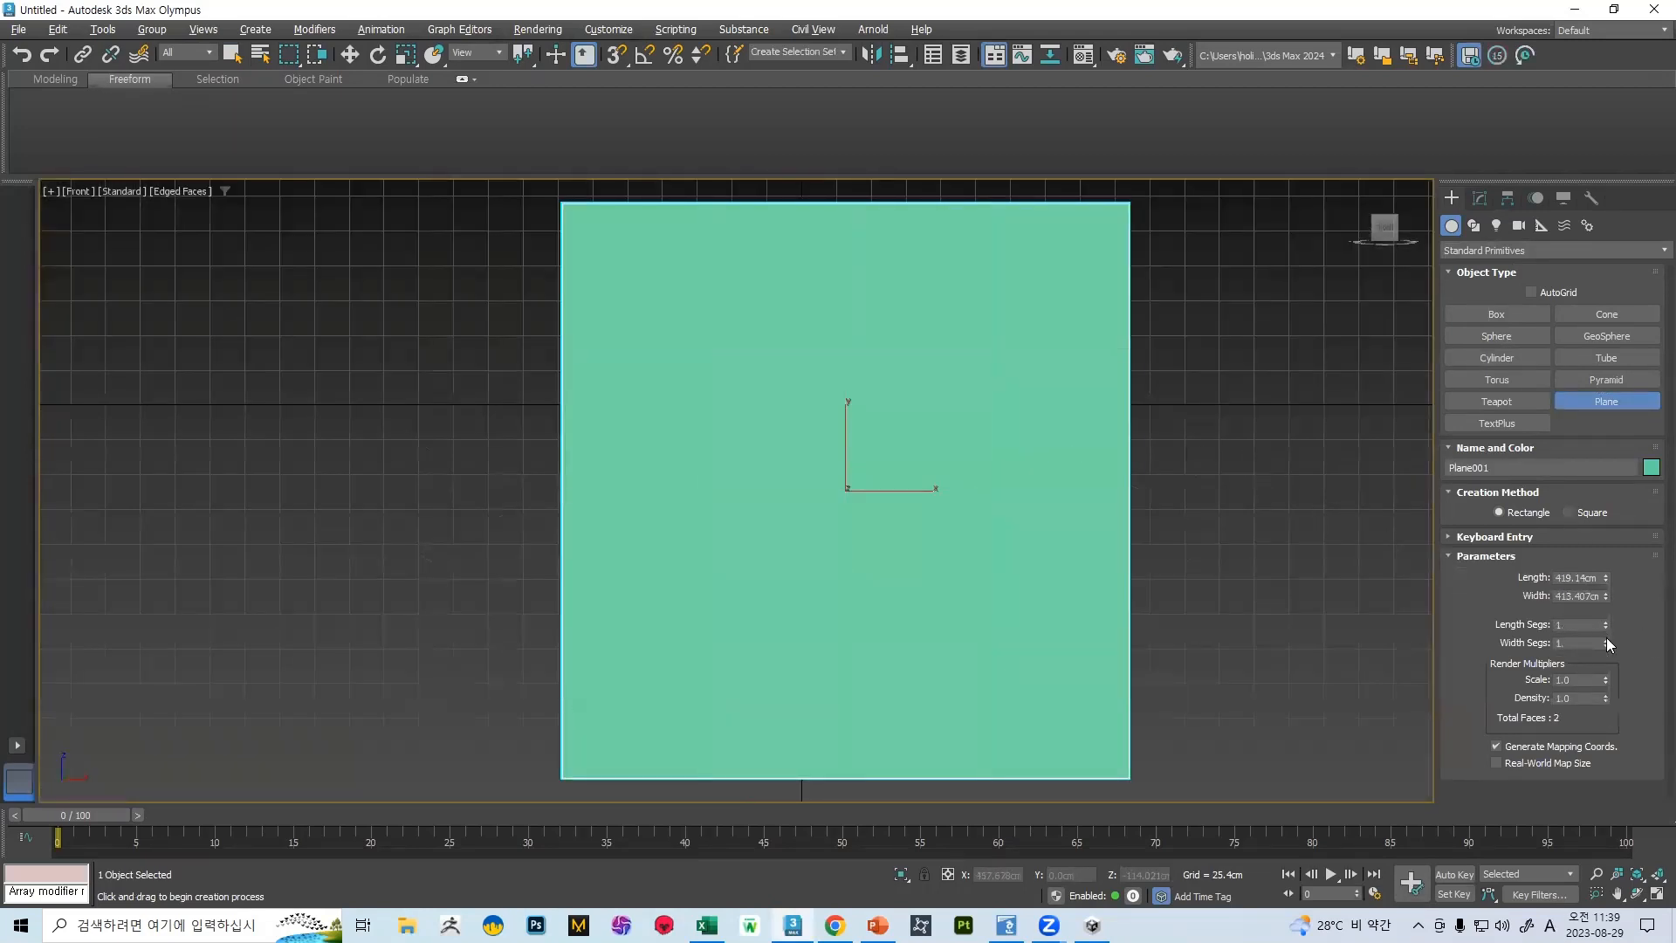
{"action": "right_click", "coordinate": [873, 486]}
{"action": "middle_click_drag", "start_coordinate": [1041, 480], "coordinate": [991, 466]}
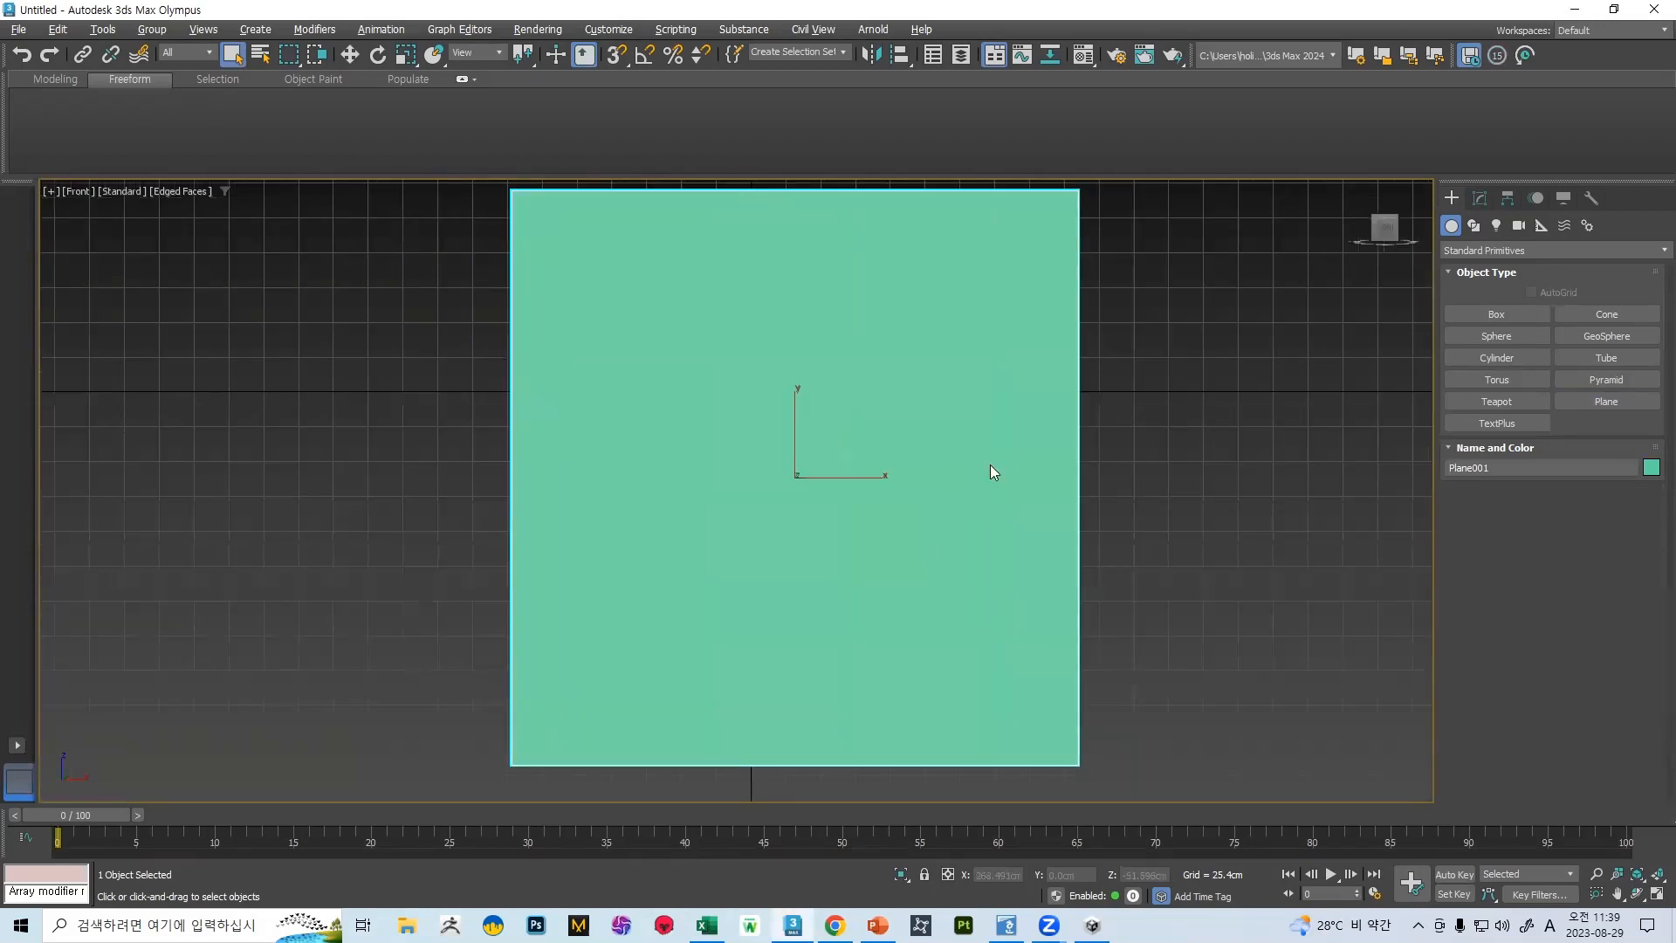
Set the plane's length and width to 500 cm each
{"action": "left_click", "coordinate": [1480, 199]}
{"action": "left_click", "coordinate": [1599, 505]}
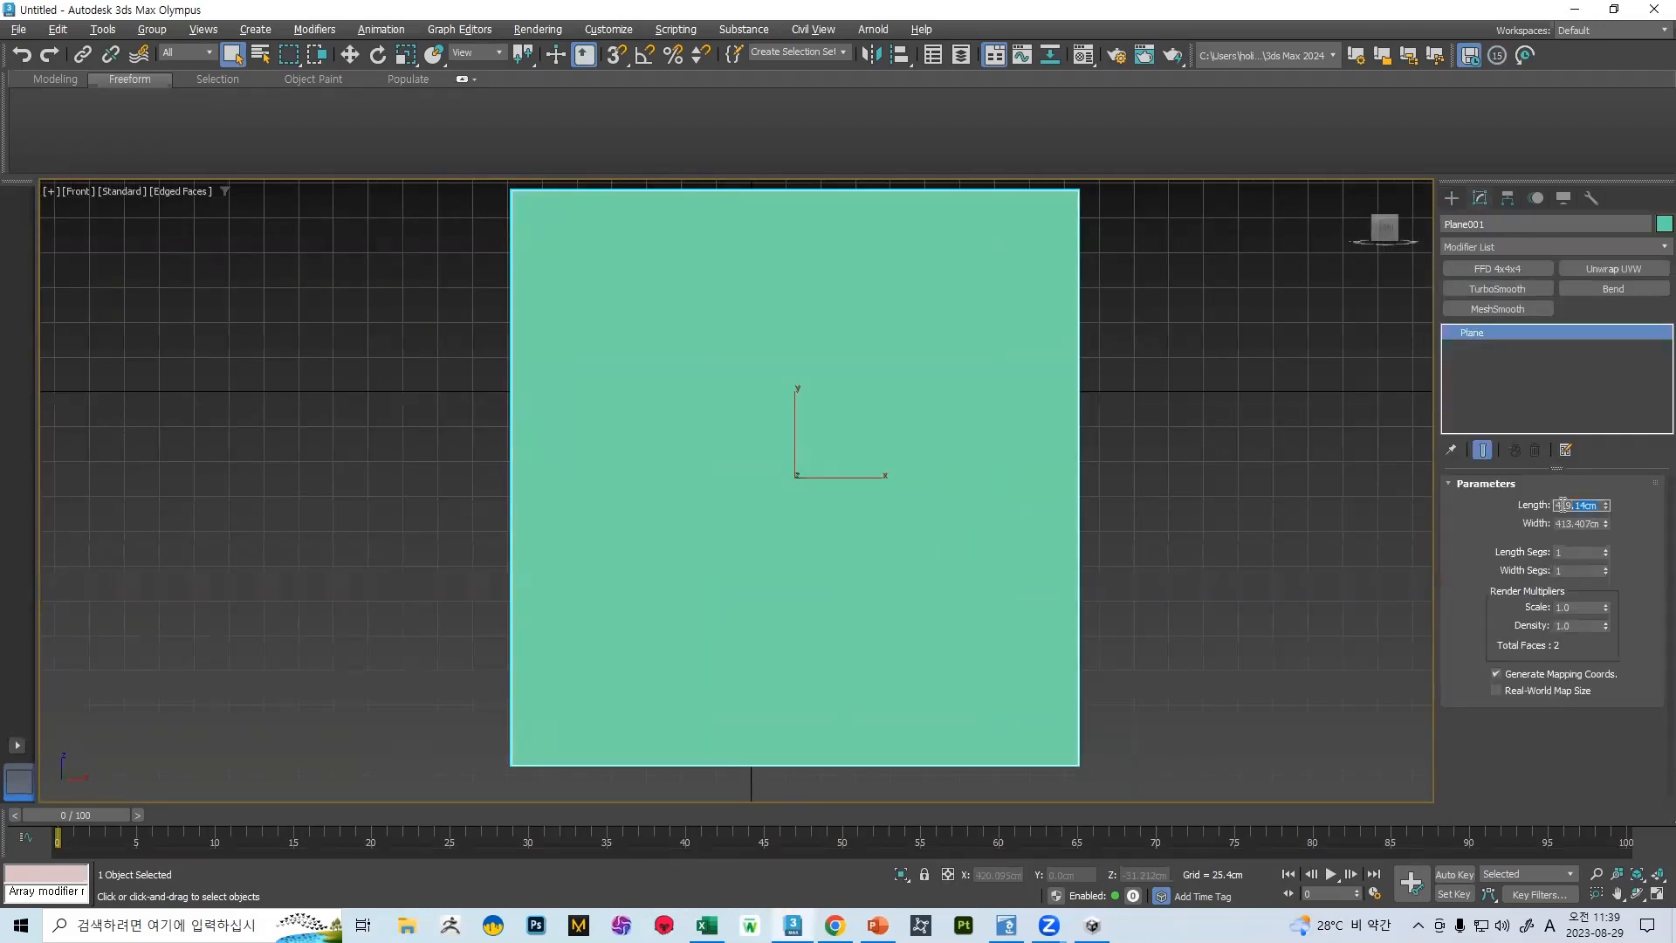
{"action": "left_click", "coordinate": [1595, 524]}
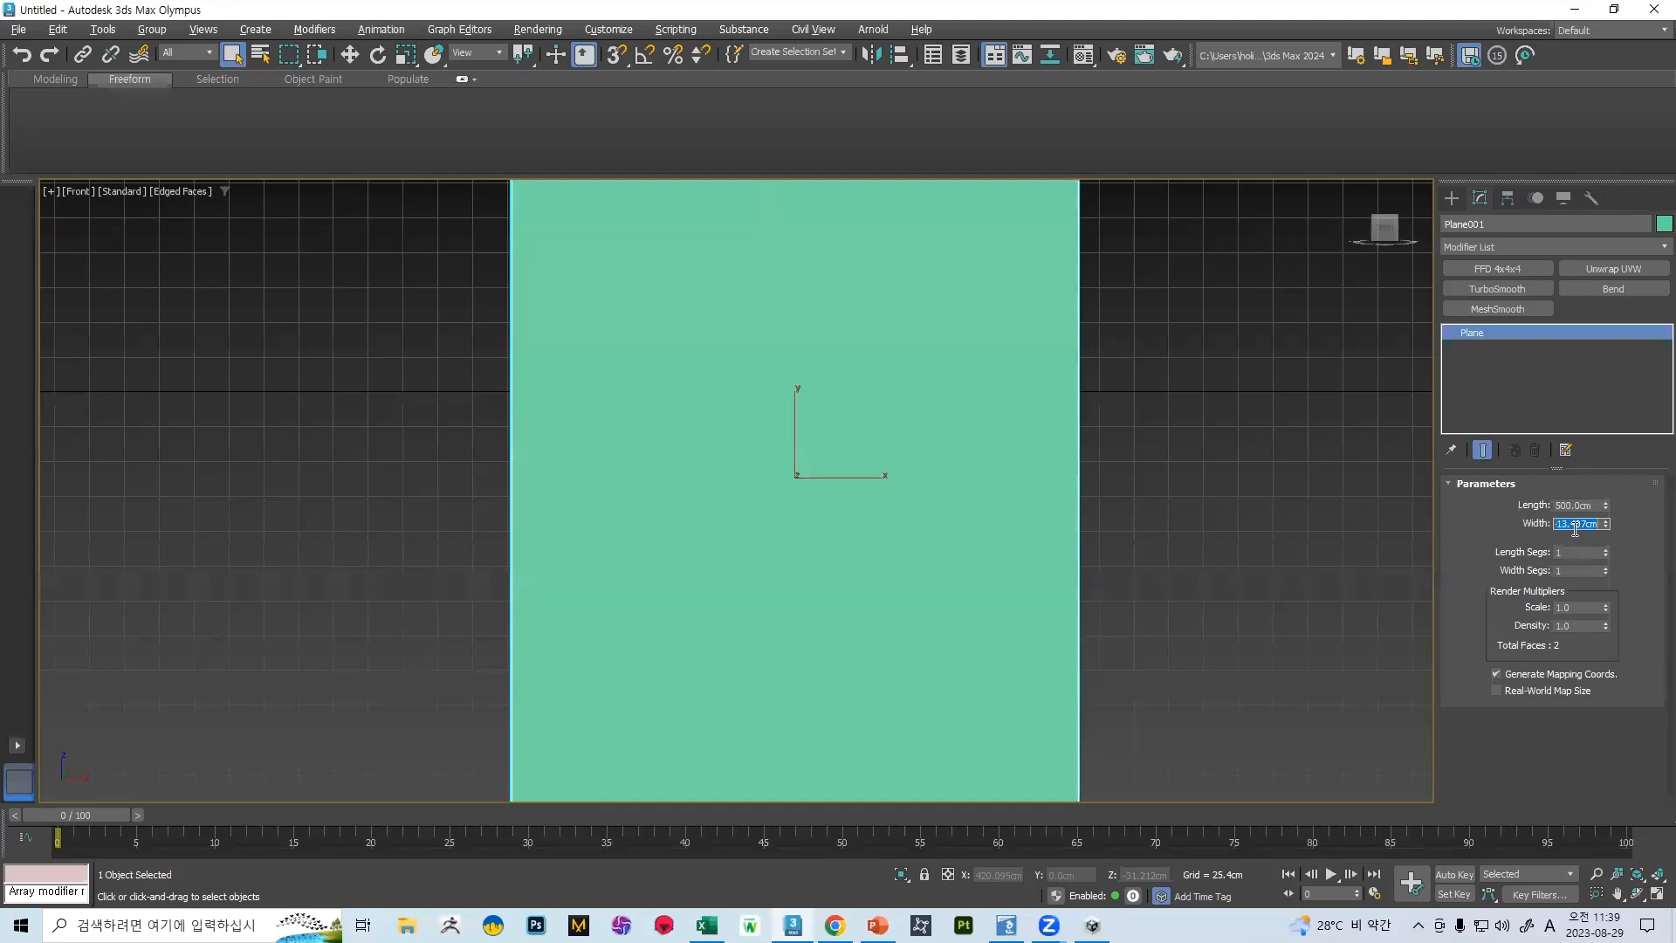
{"action": "type", "text": "500"}
{"action": "key", "text": "Return"}
{"action": "scroll", "coordinate": [825, 393], "scroll_direction": "down", "scroll_amount": 6}
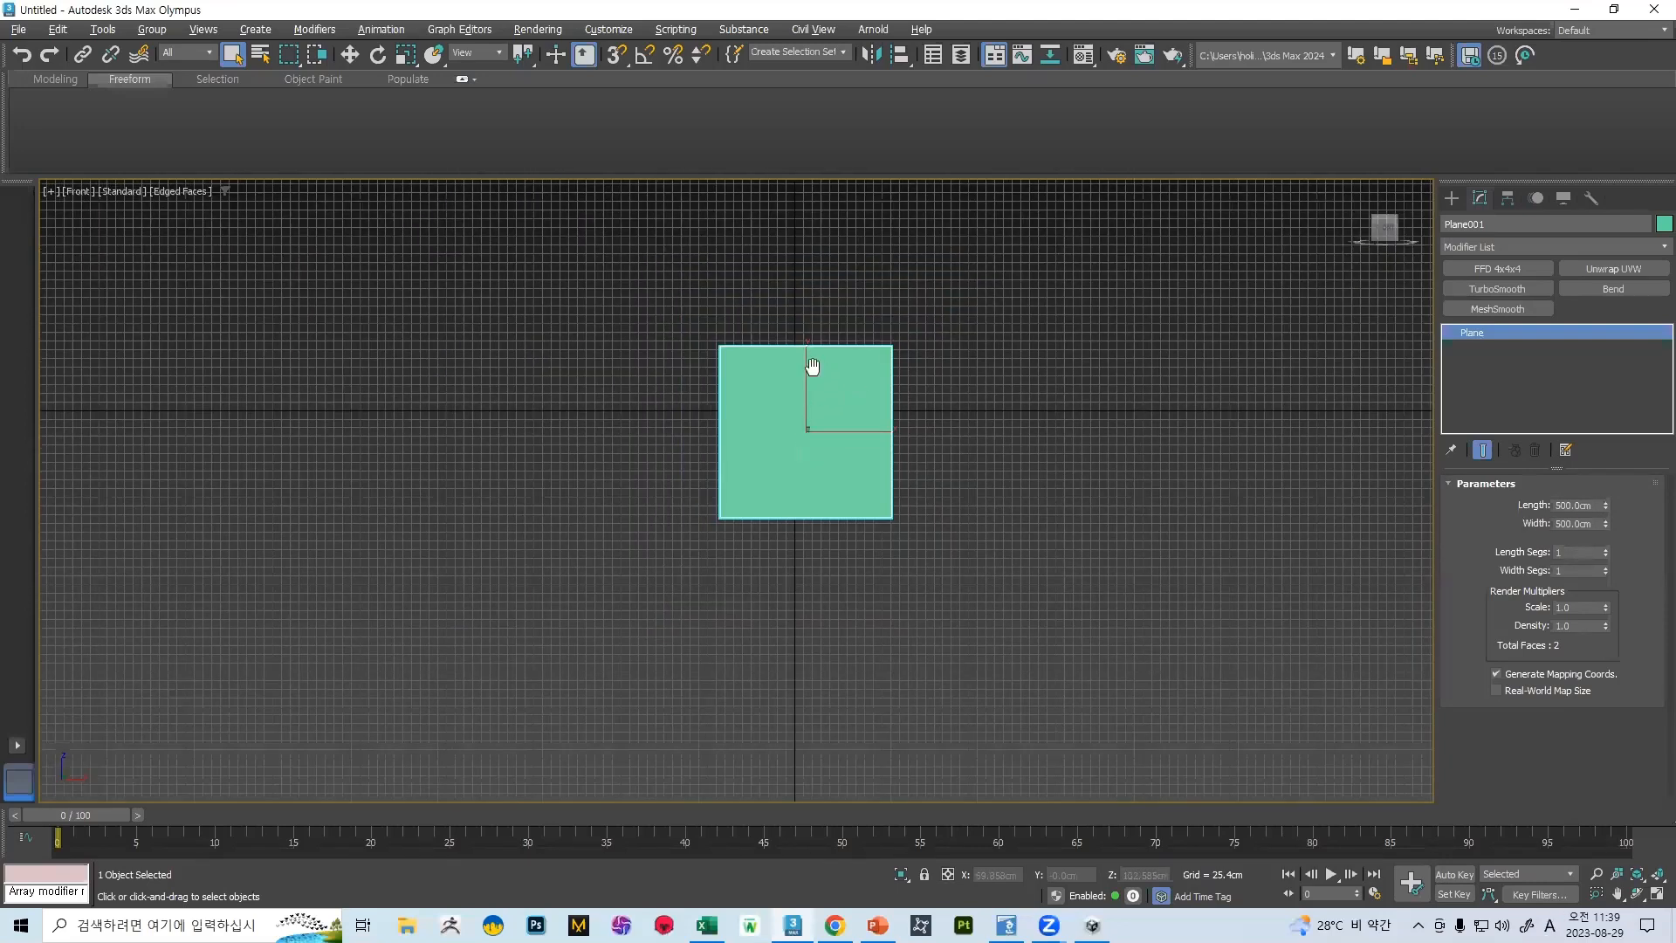
{"action": "left_click", "coordinate": [6, 35]}
{"action": "mouse_move", "coordinate": [80, 301]}
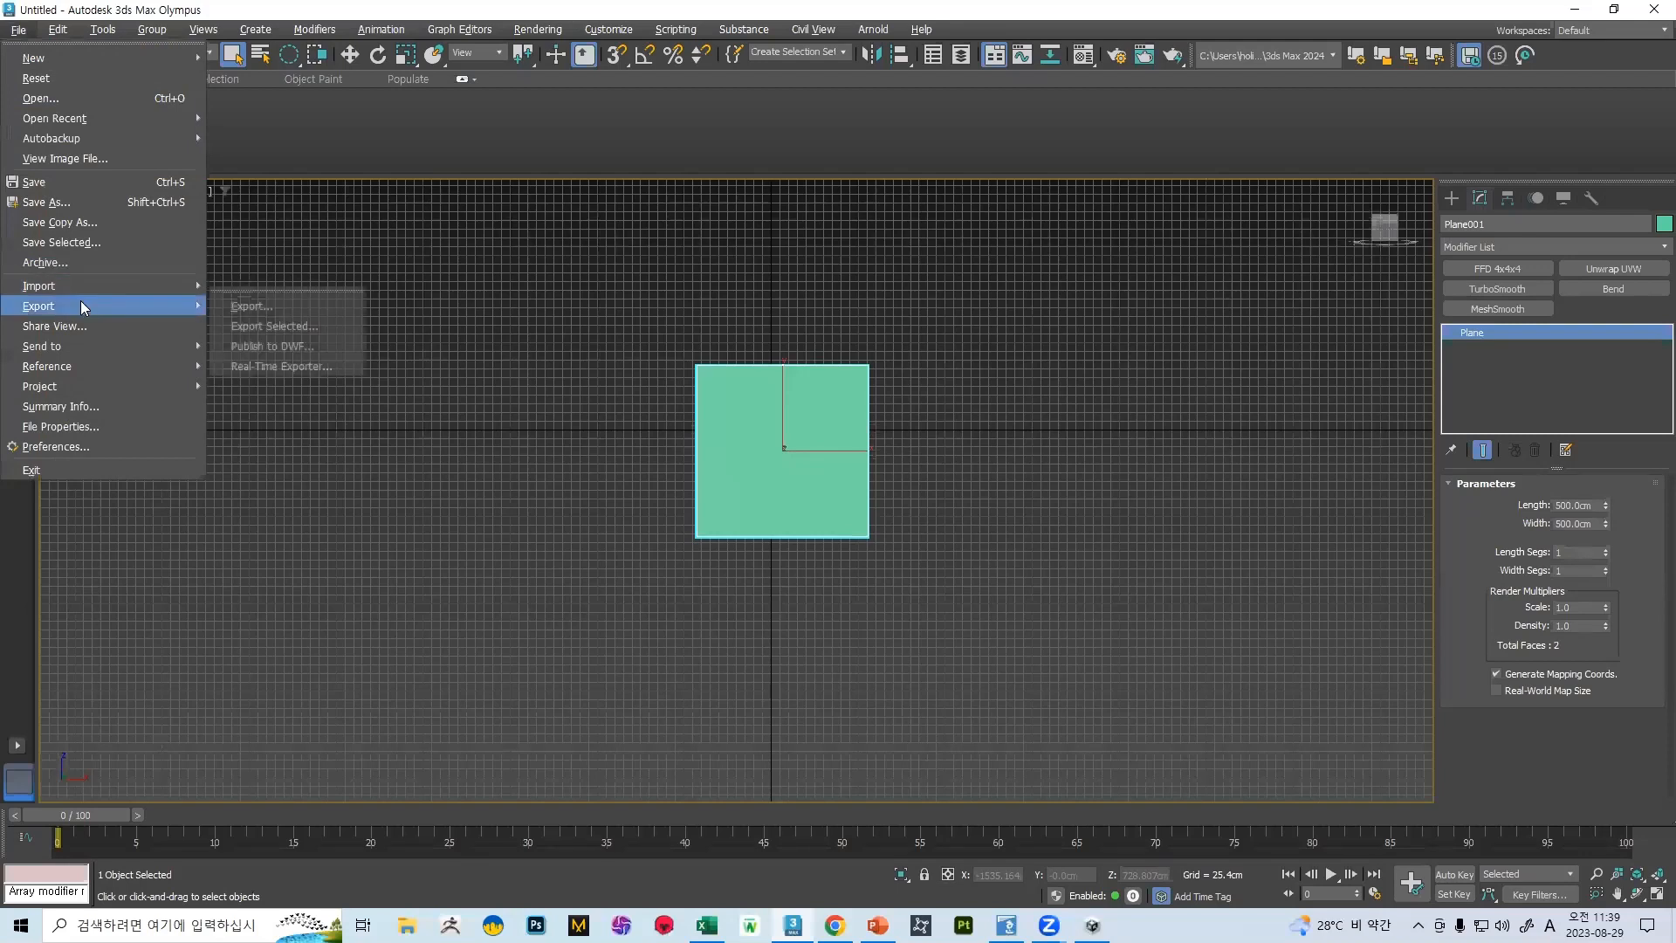
{"action": "left_click", "coordinate": [295, 321]}
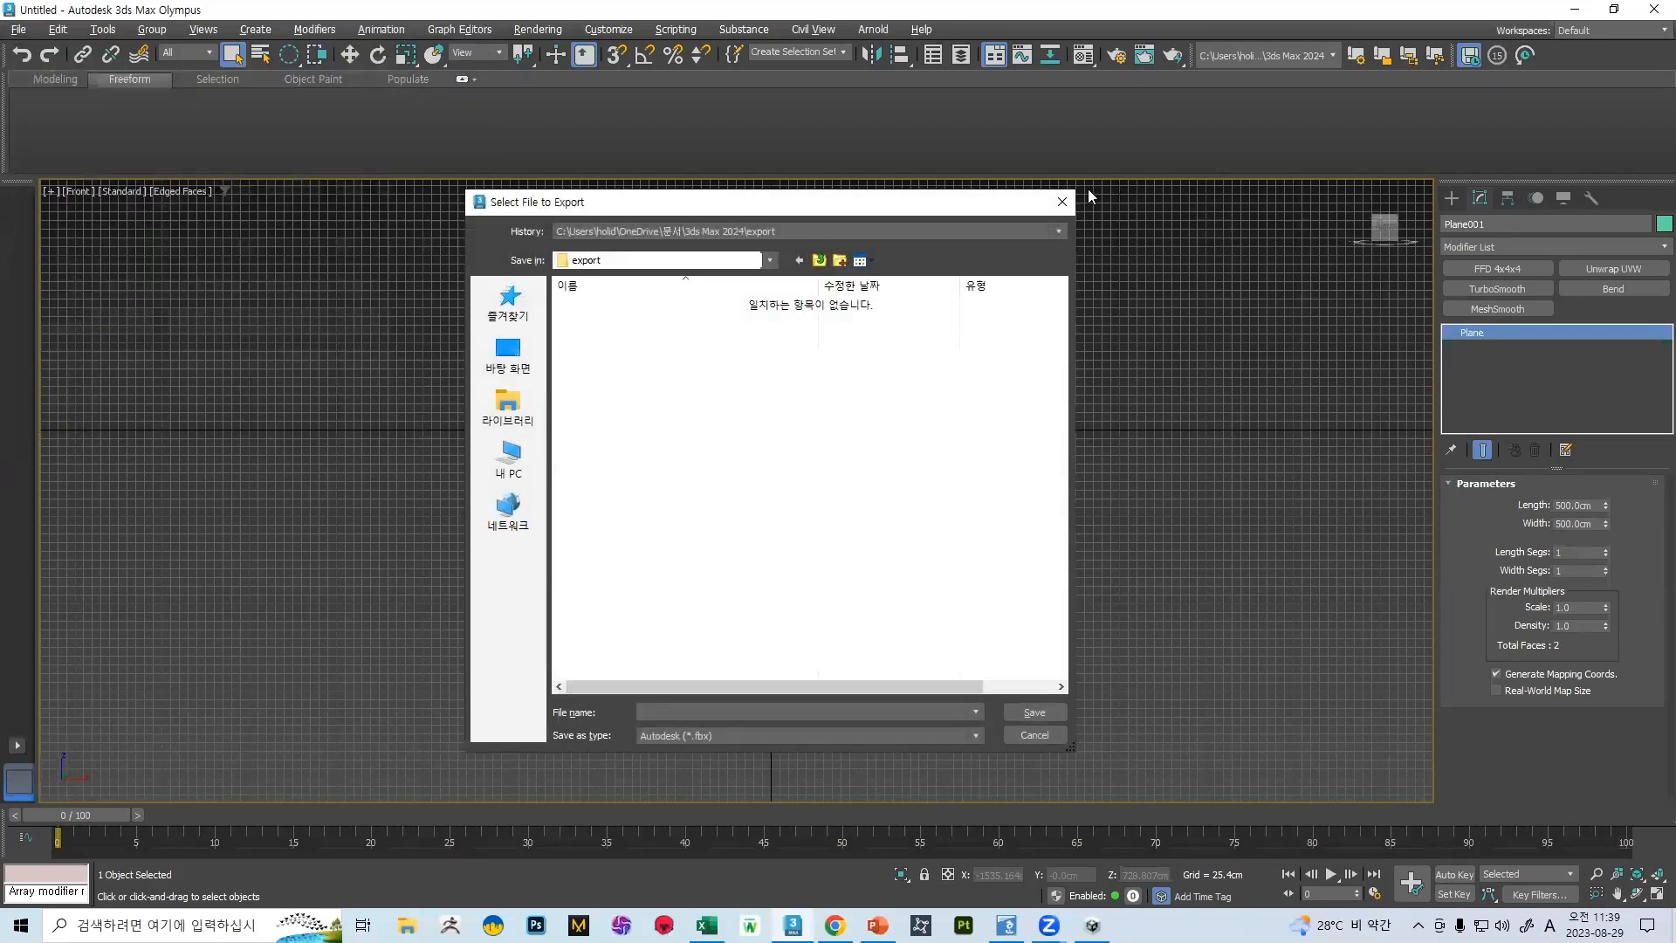
{"action": "left_click", "coordinate": [1063, 202]}
Convert the 500 cm plane to an Editable Poly
{"action": "right_click", "coordinate": [884, 410]}
{"action": "left_click", "coordinate": [749, 428]}
{"action": "right_click", "coordinate": [717, 443]}
{"action": "mouse_move", "coordinate": [812, 662]}
{"action": "left_click", "coordinate": [918, 667]}
{"action": "left_click", "coordinate": [18, 33]}
{"action": "middle_click_drag", "start_coordinate": [1320, 477], "coordinate": [1210, 459]}
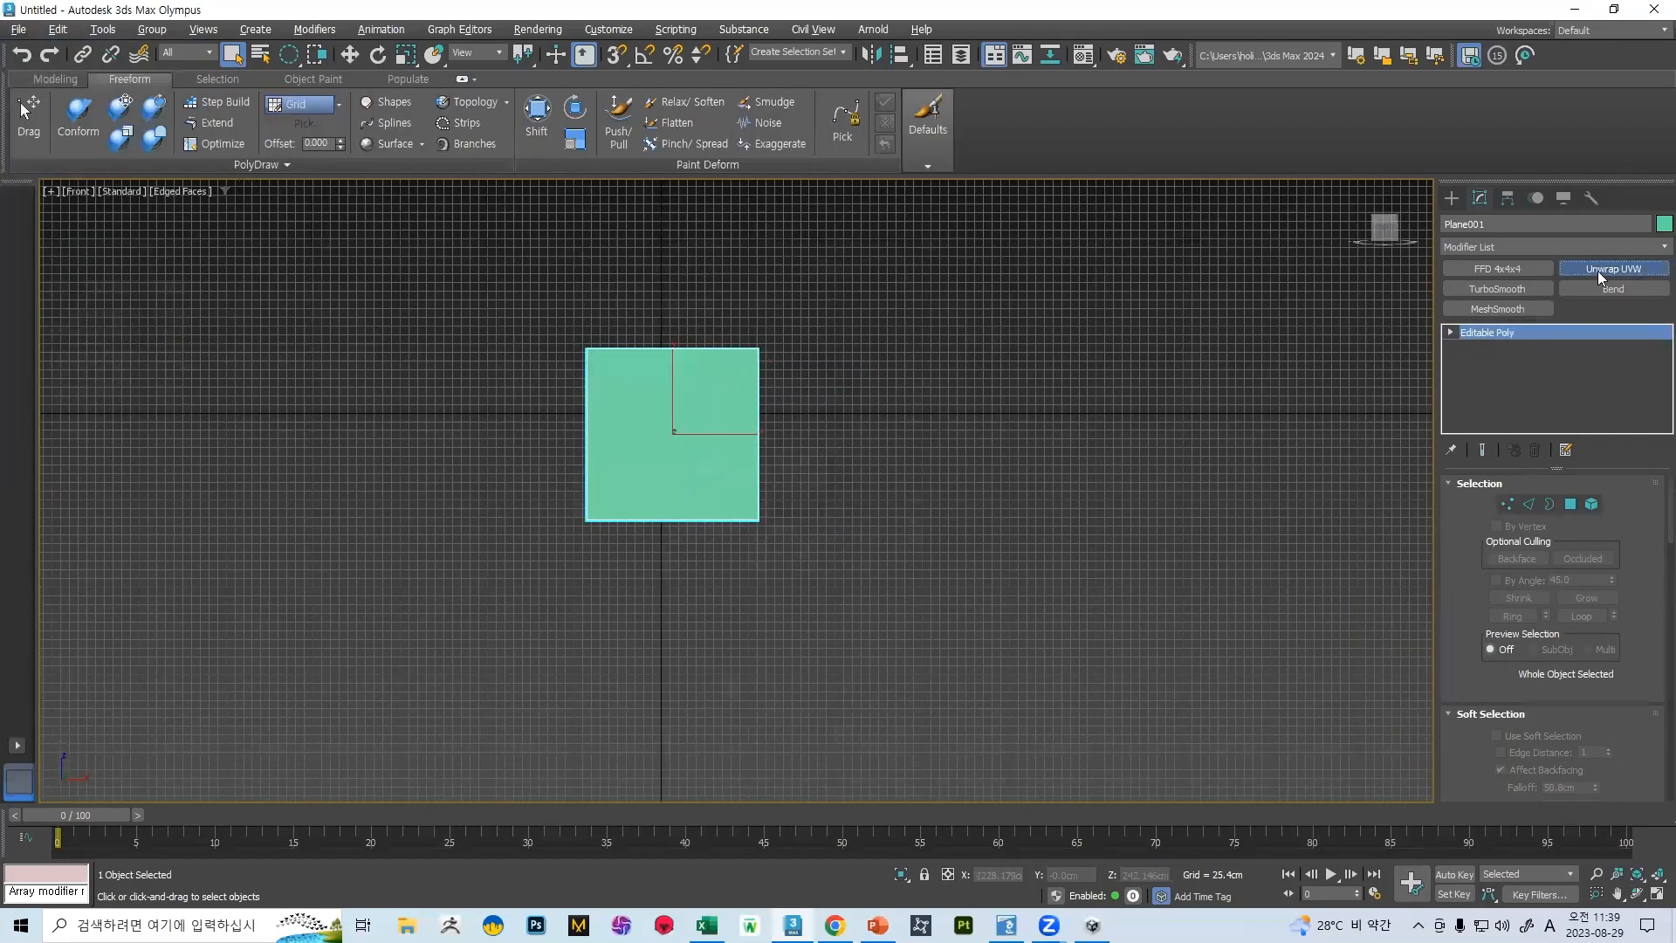
Add an Unwrap UVW modifier to the plane and check its UV layout in the UV editor
{"action": "left_click", "coordinate": [1597, 270]}
{"action": "scroll", "coordinate": [1609, 558], "scroll_direction": "down", "scroll_amount": 3}
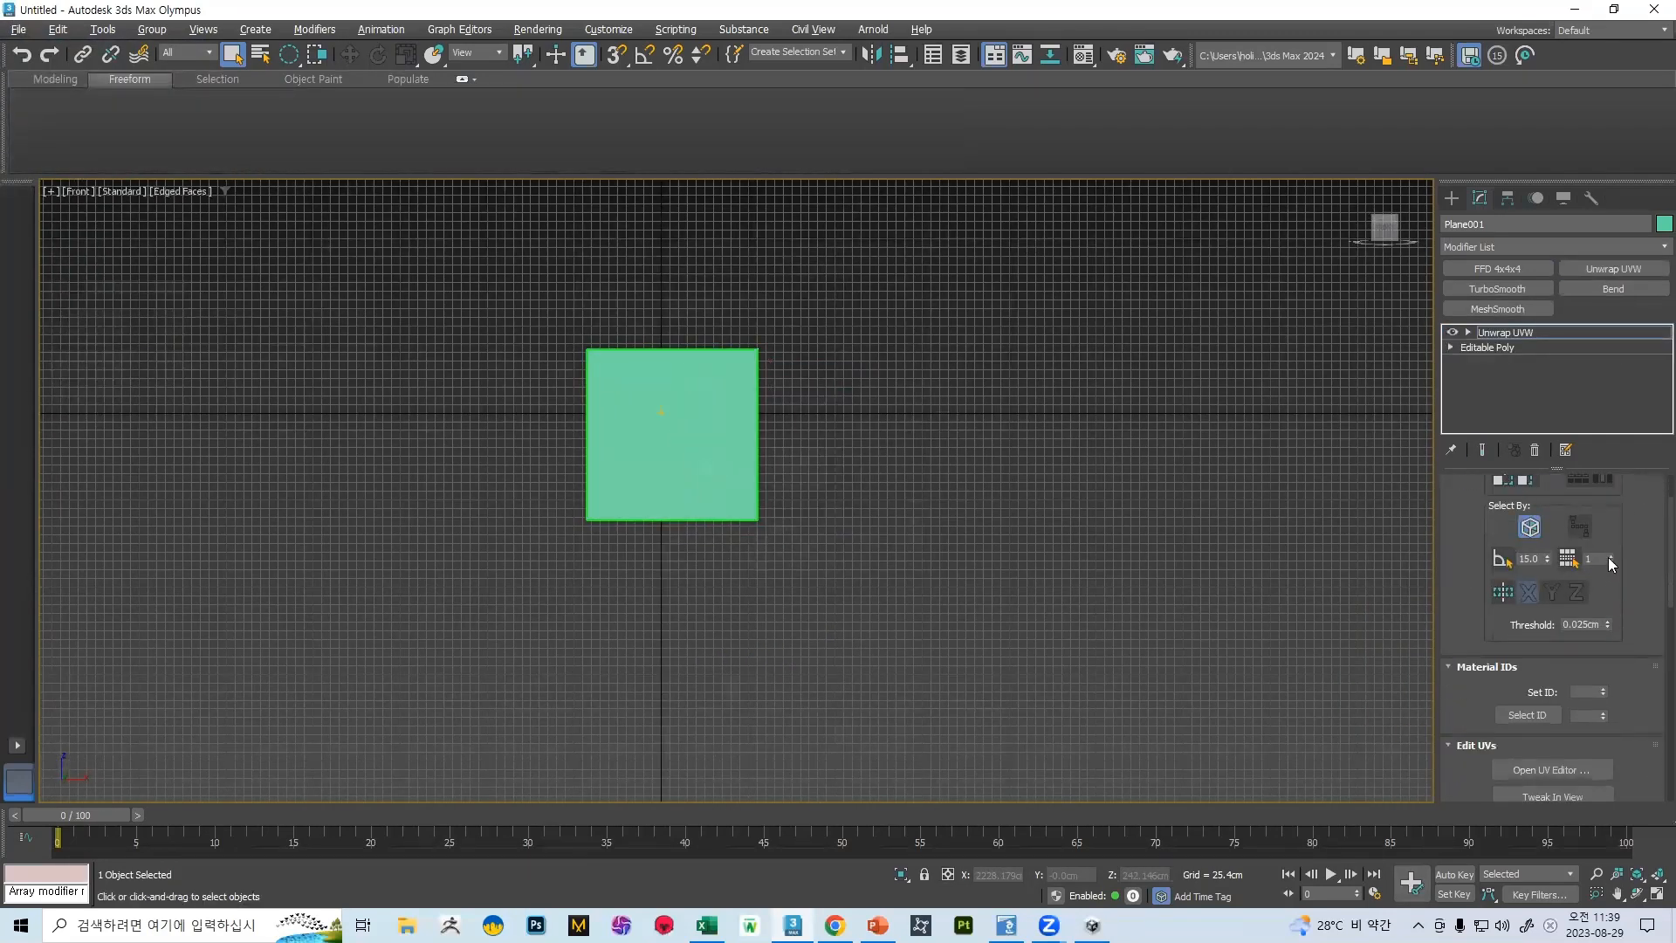
{"action": "left_click", "coordinate": [1554, 769]}
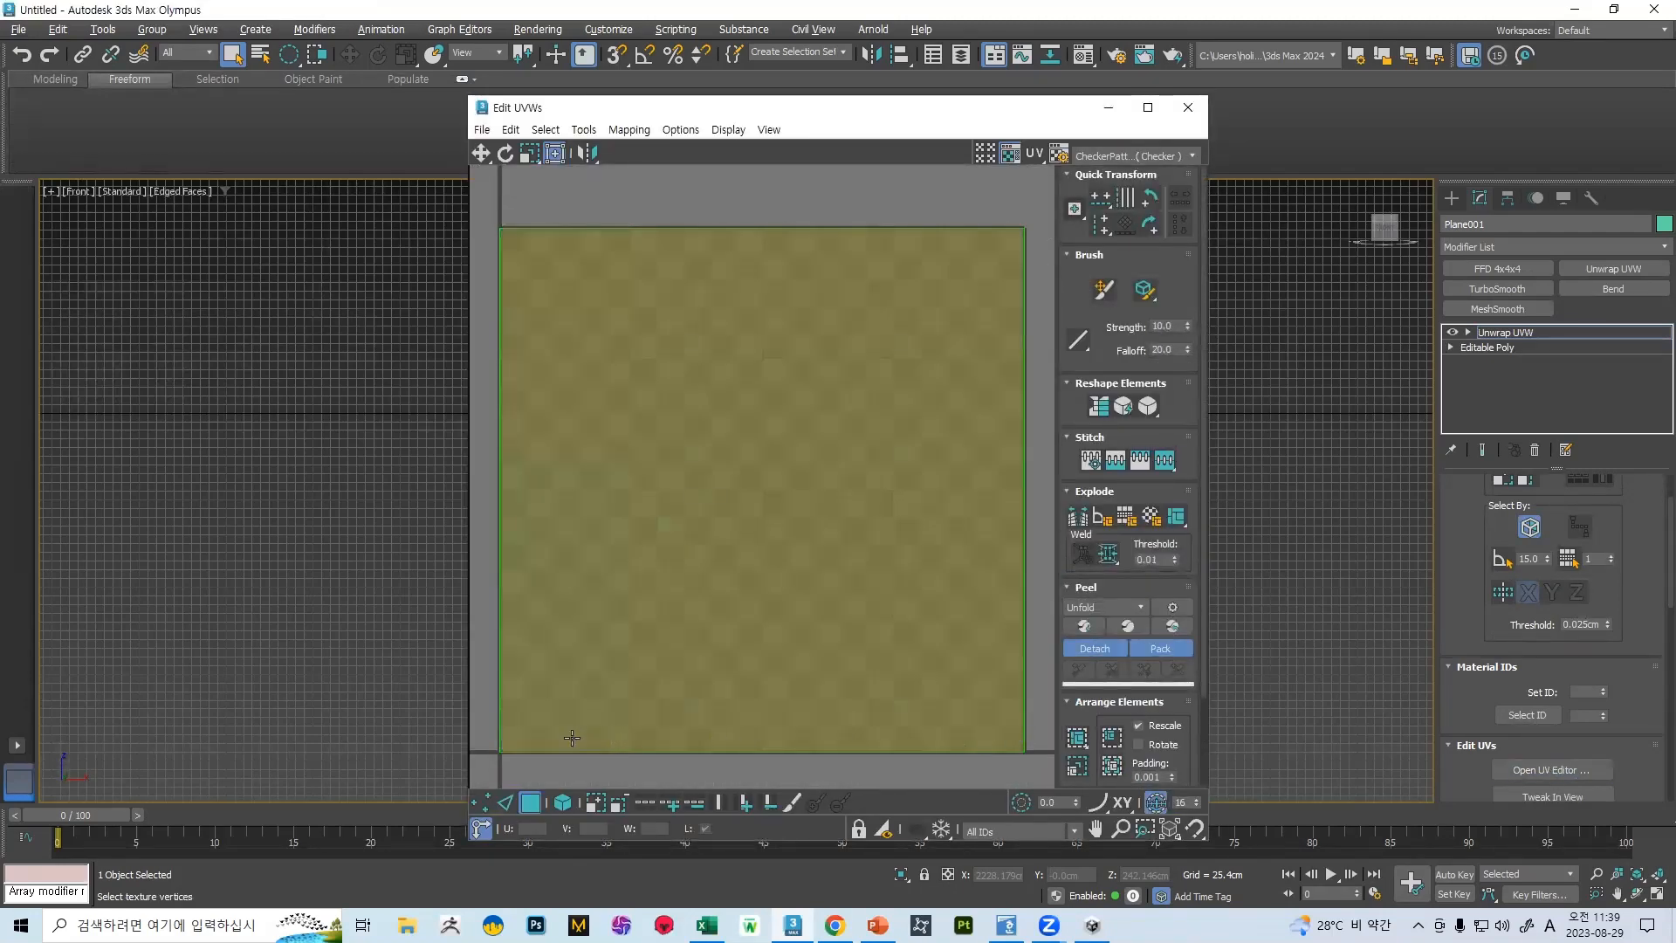
{"action": "left_click", "coordinate": [1187, 107]}
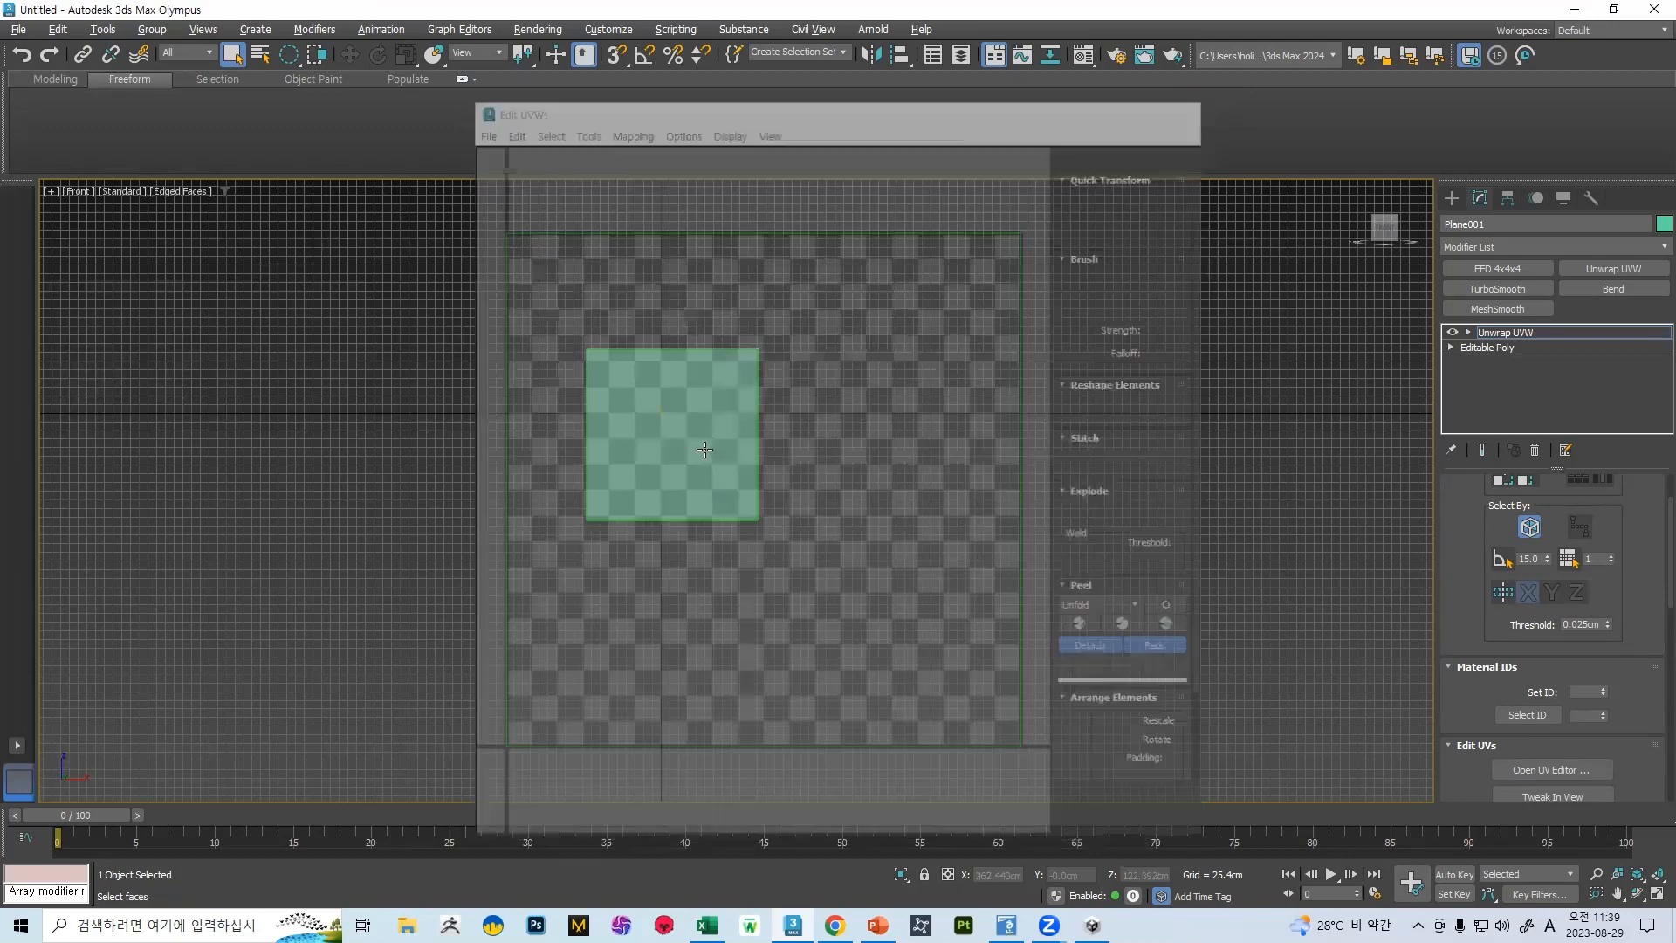
Export the selected plane to the desktop as an FBX file named 벽
{"action": "left_click", "coordinate": [17, 29]}
{"action": "mouse_move", "coordinate": [105, 307]}
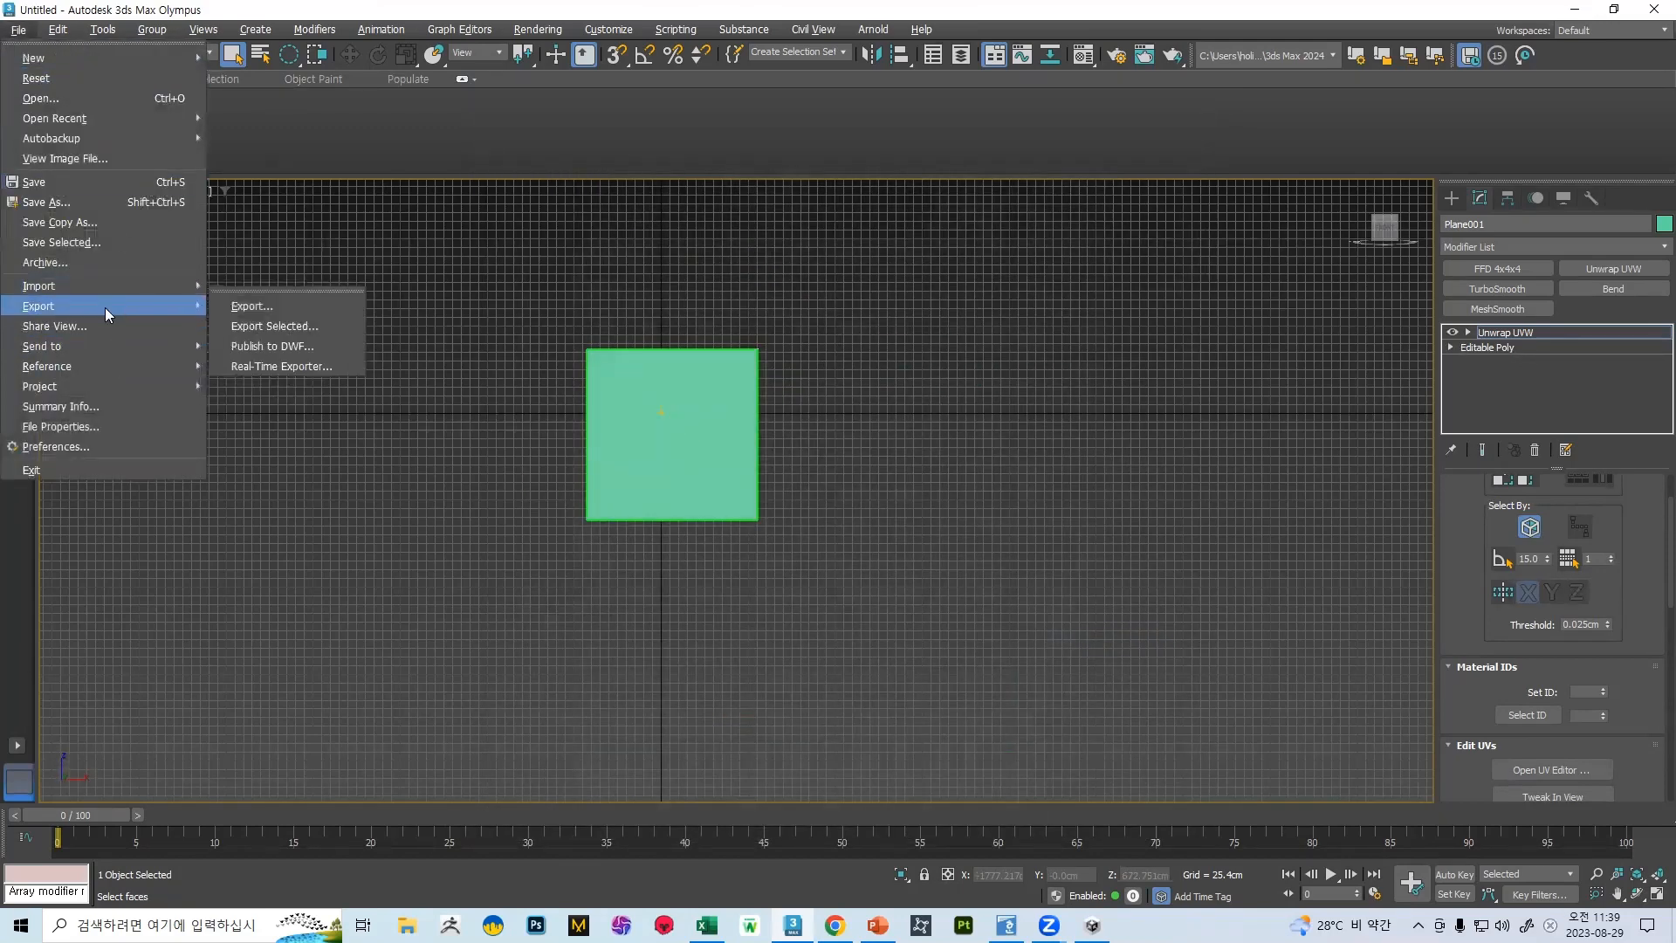
{"action": "left_click", "coordinate": [253, 325]}
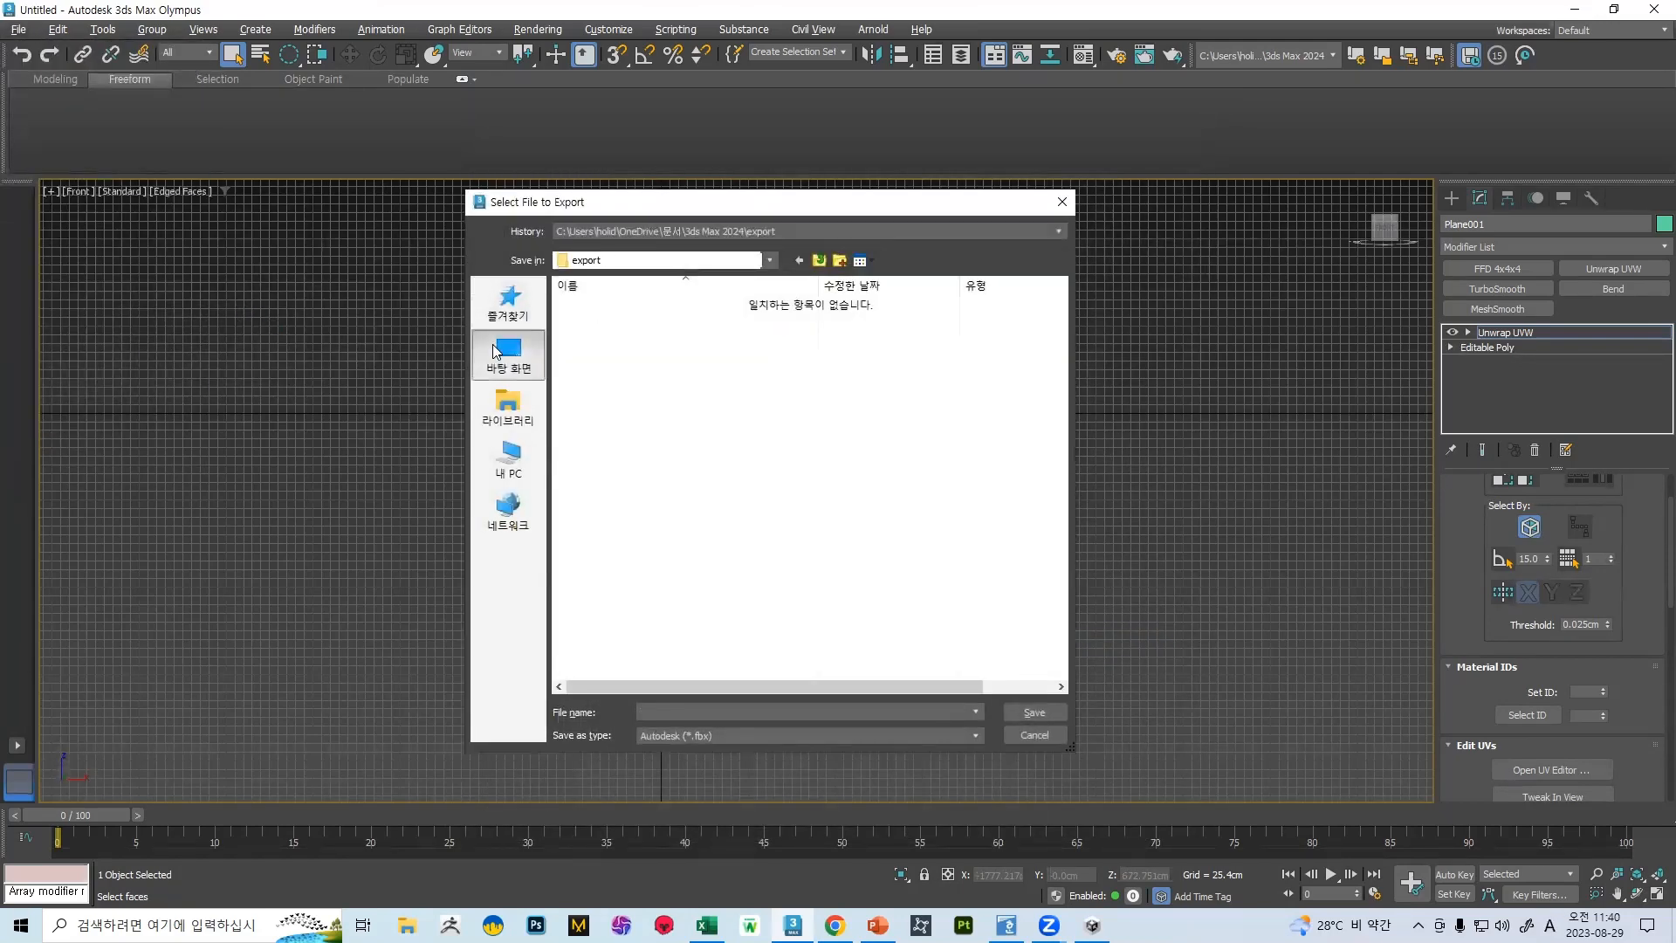
{"action": "left_click", "coordinate": [509, 354]}
{"action": "scroll", "coordinate": [865, 524], "scroll_direction": "down", "scroll_amount": 10}
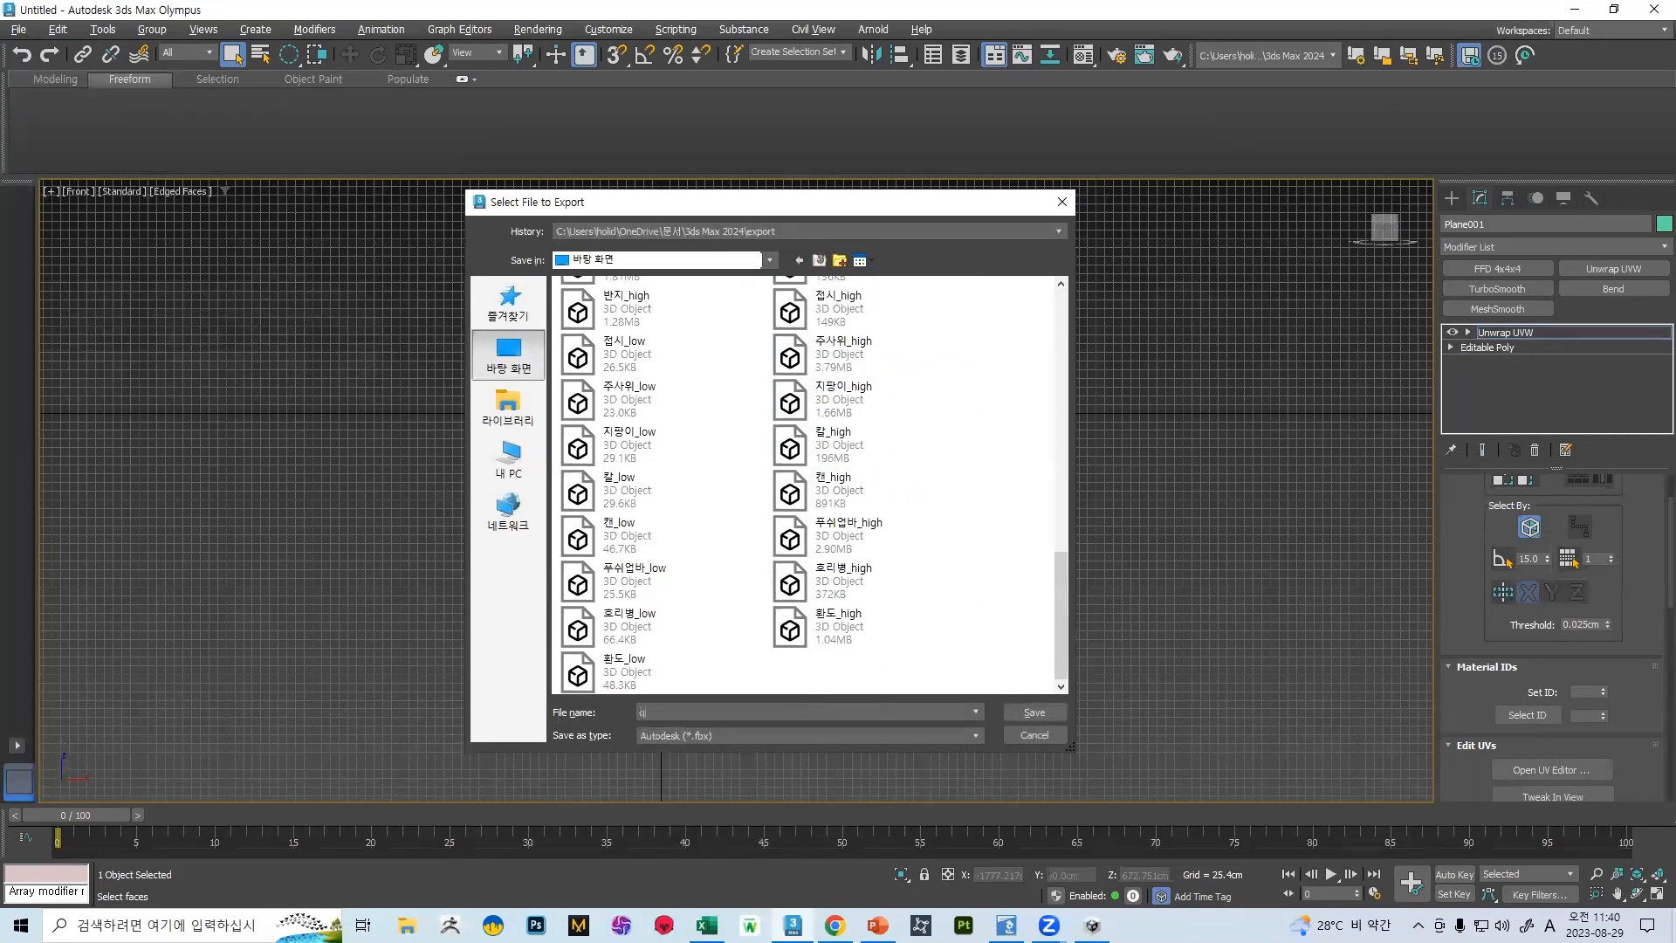
{"action": "key", "text": "Return"}
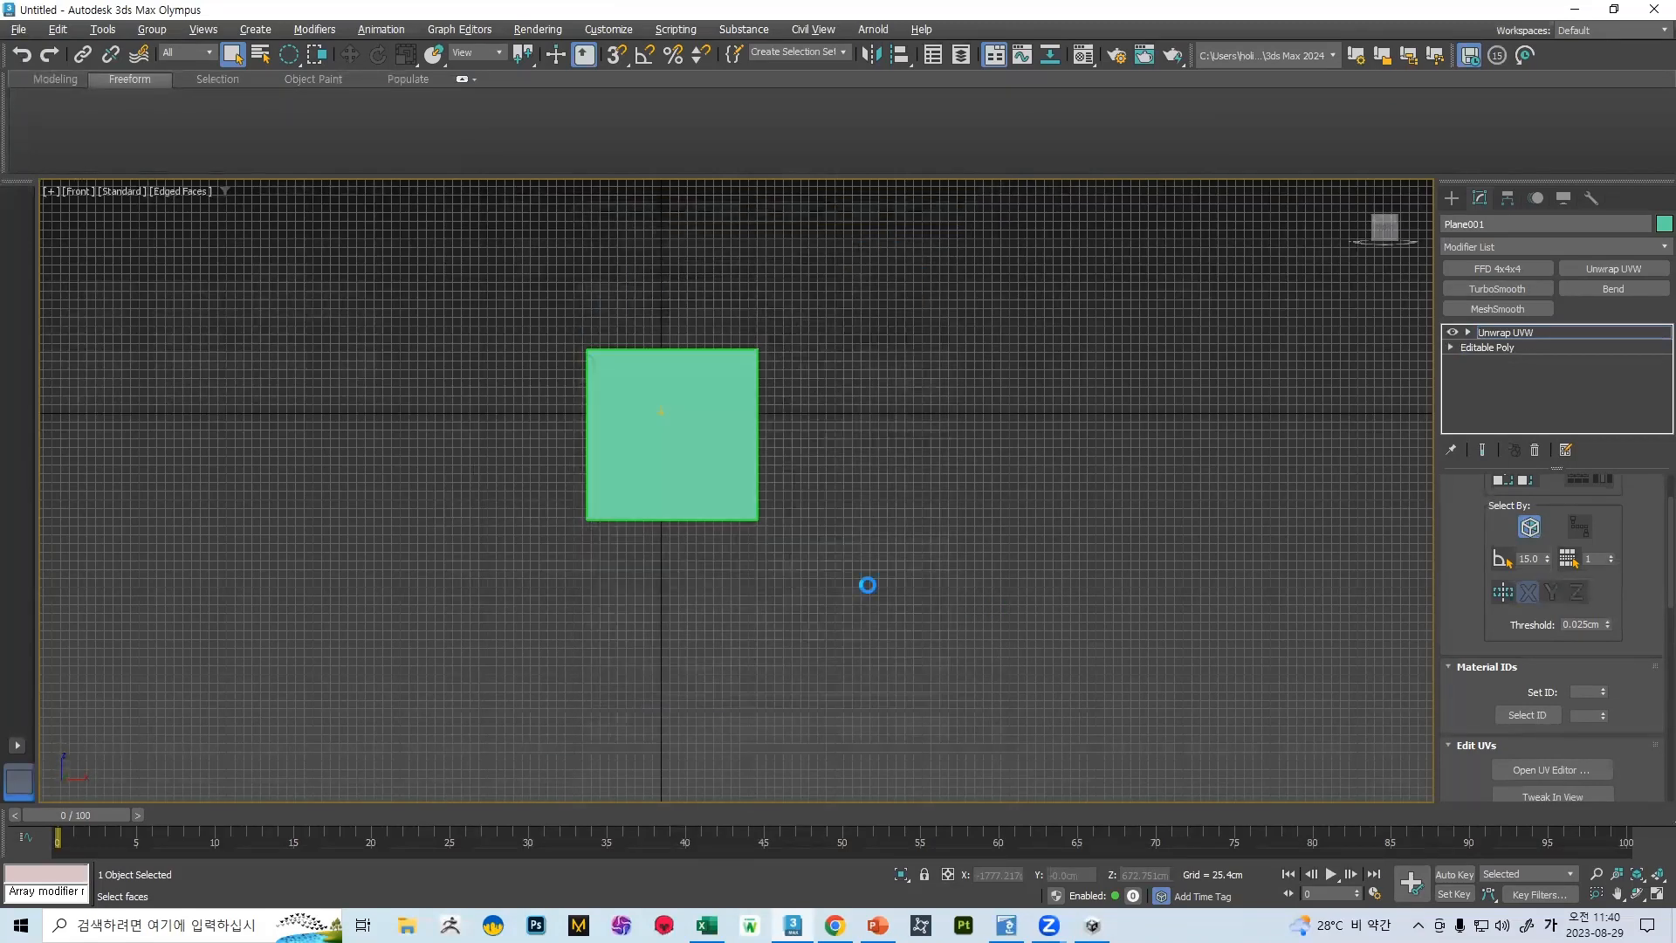
{"action": "left_click", "coordinate": [1034, 711]}
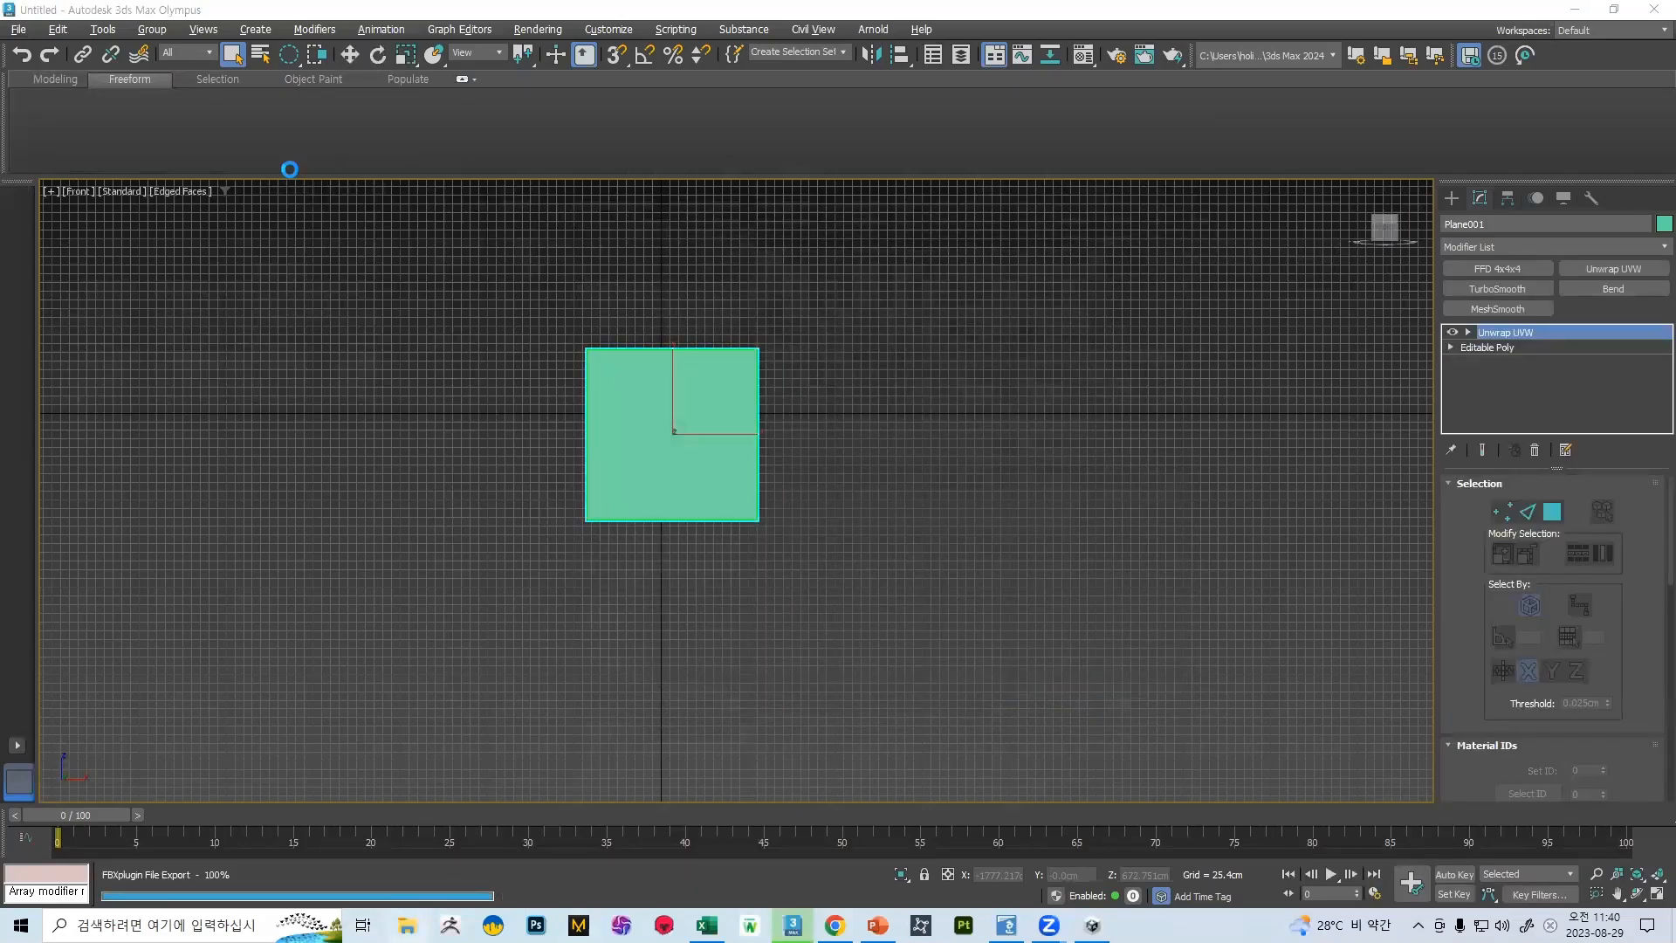
Open the Downloads folder in File Explorer and select the rustic_stone_wall_02_4k.blend archive
{"action": "key", "text": "super+e"}
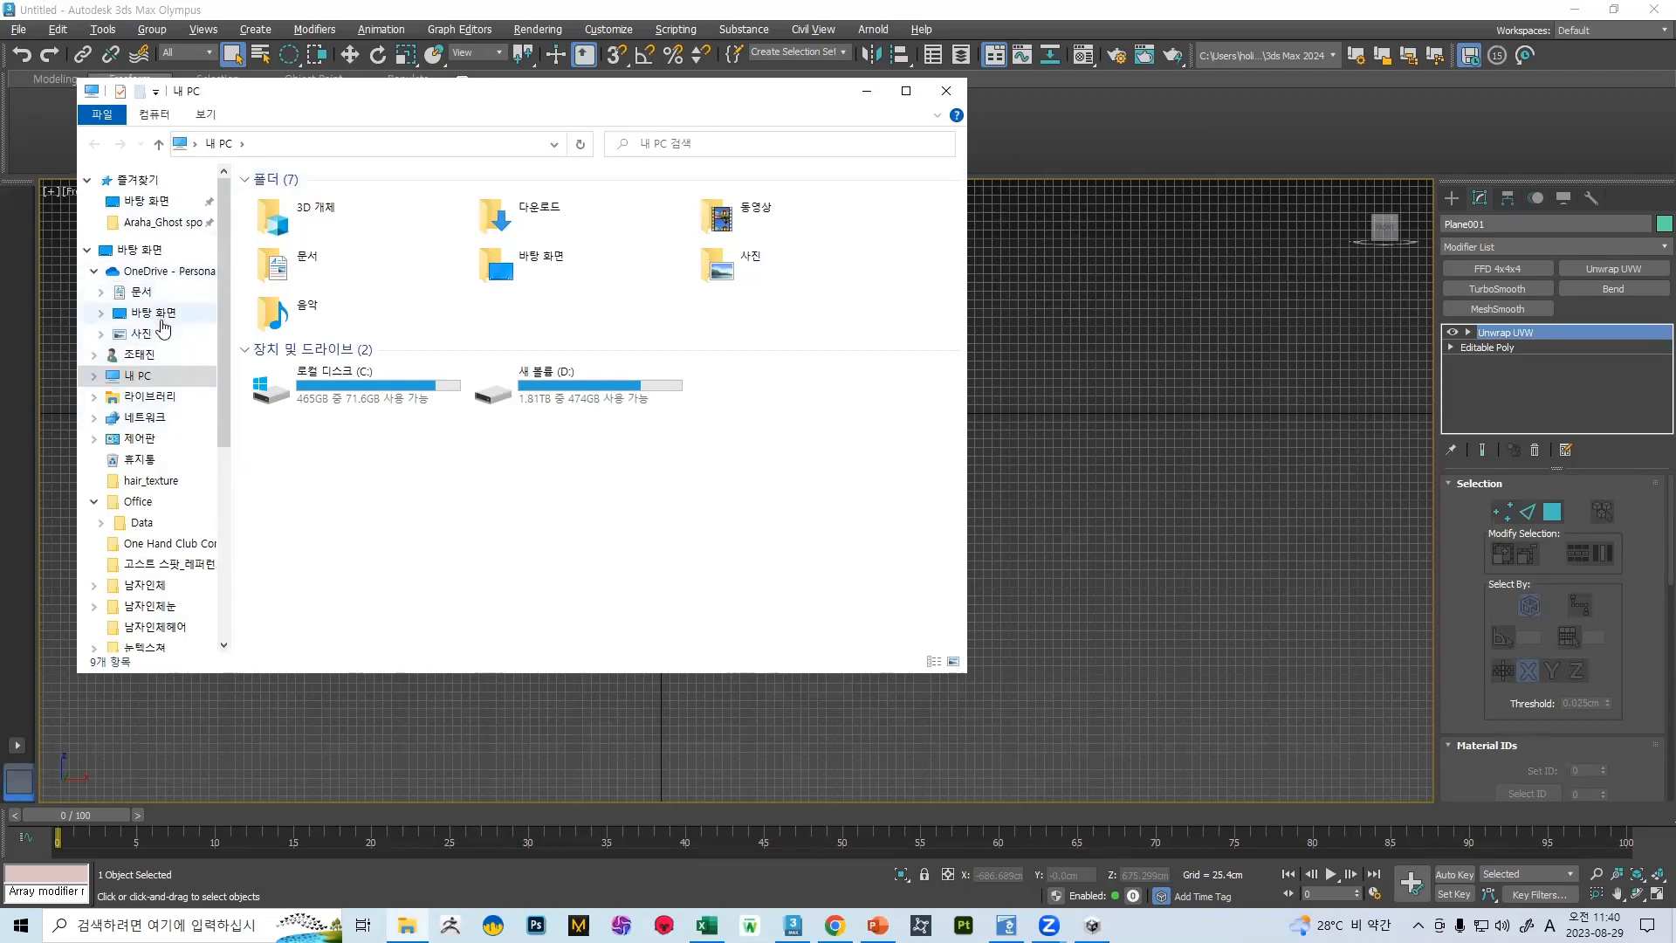
{"action": "double_click", "coordinate": [492, 219]}
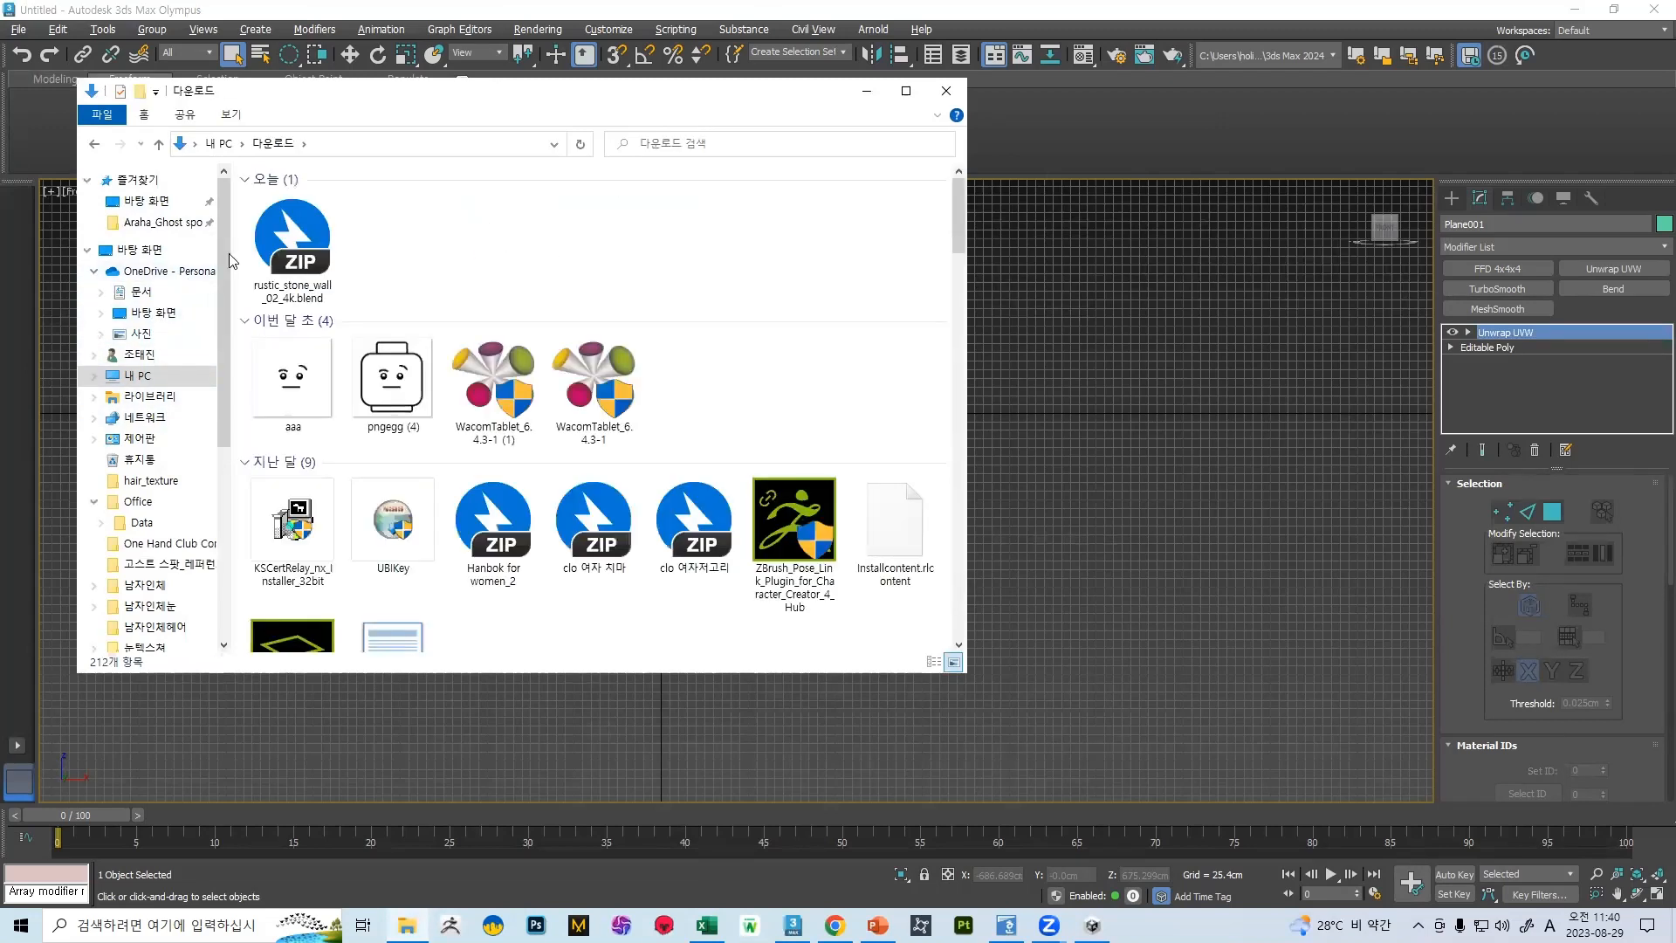
{"action": "left_click", "coordinate": [289, 245]}
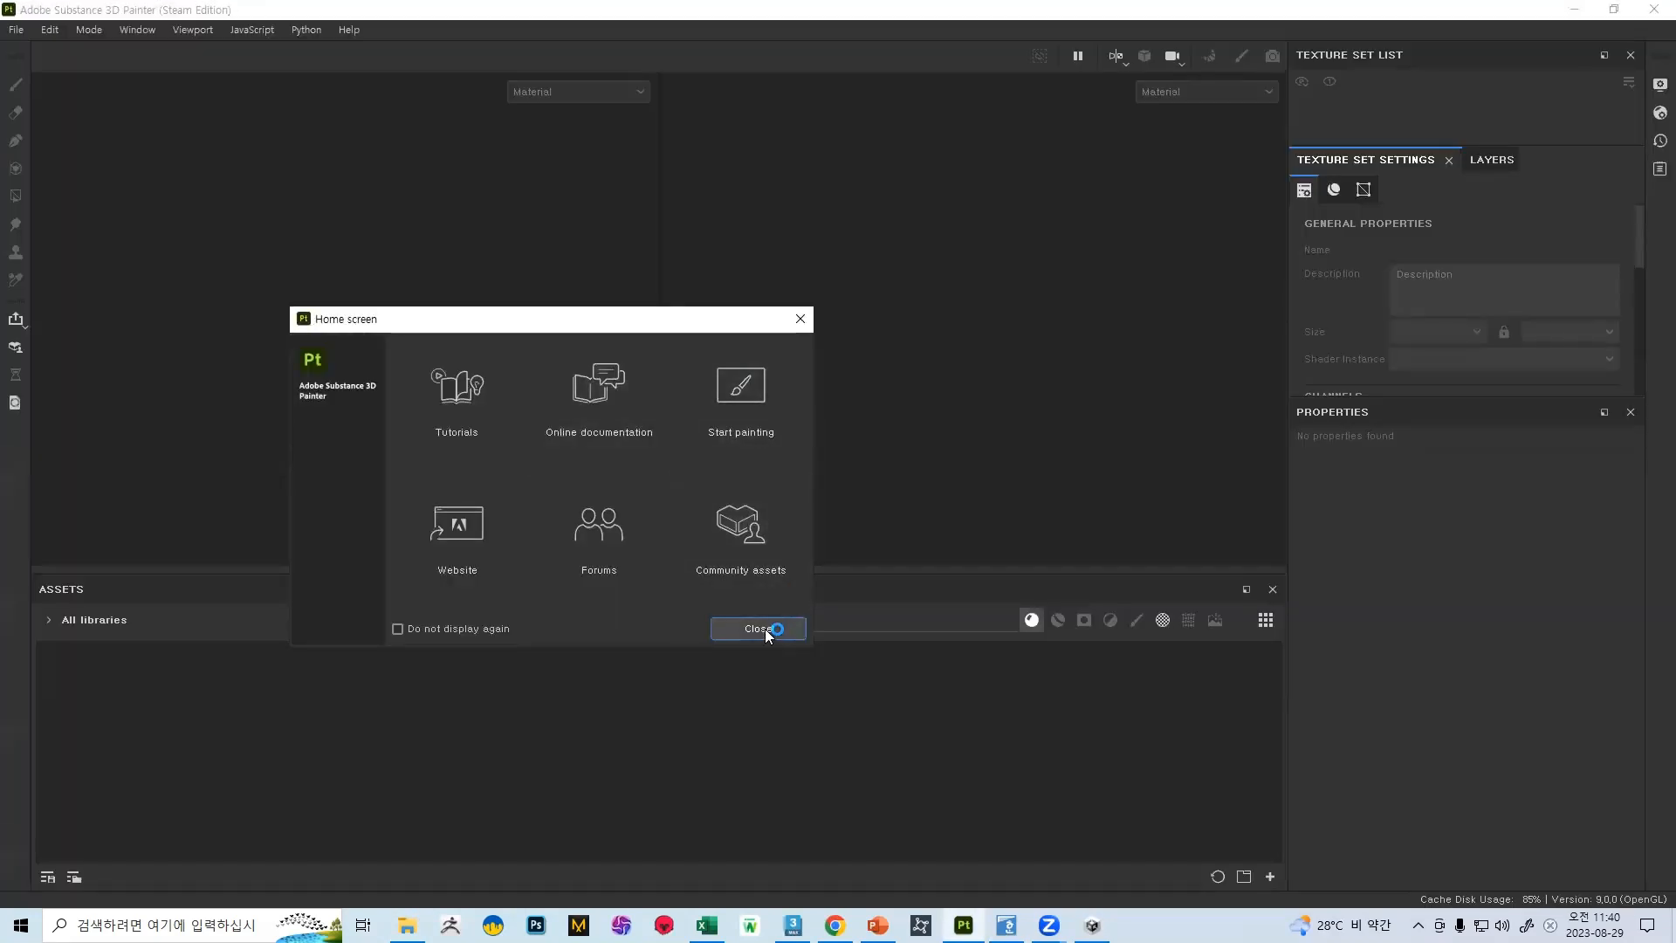
Switch to Substance 3D Painter and create a new project from the 벽 mesh on the desktop
{"action": "left_click", "coordinate": [760, 628]}
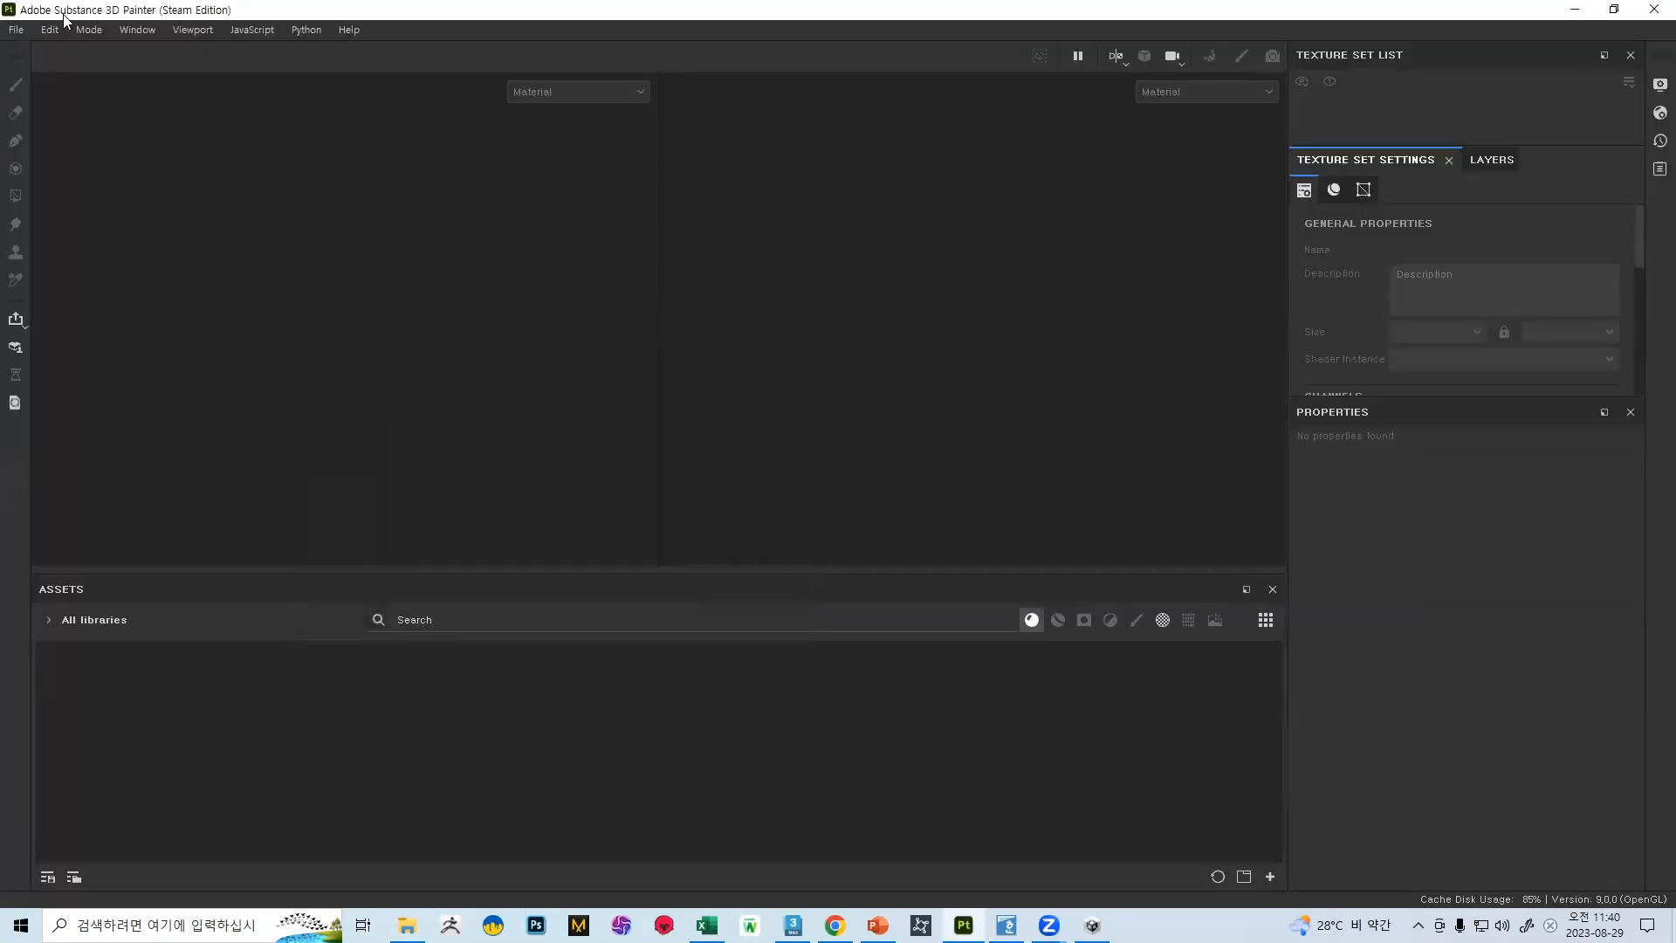
{"action": "left_click", "coordinate": [16, 30]}
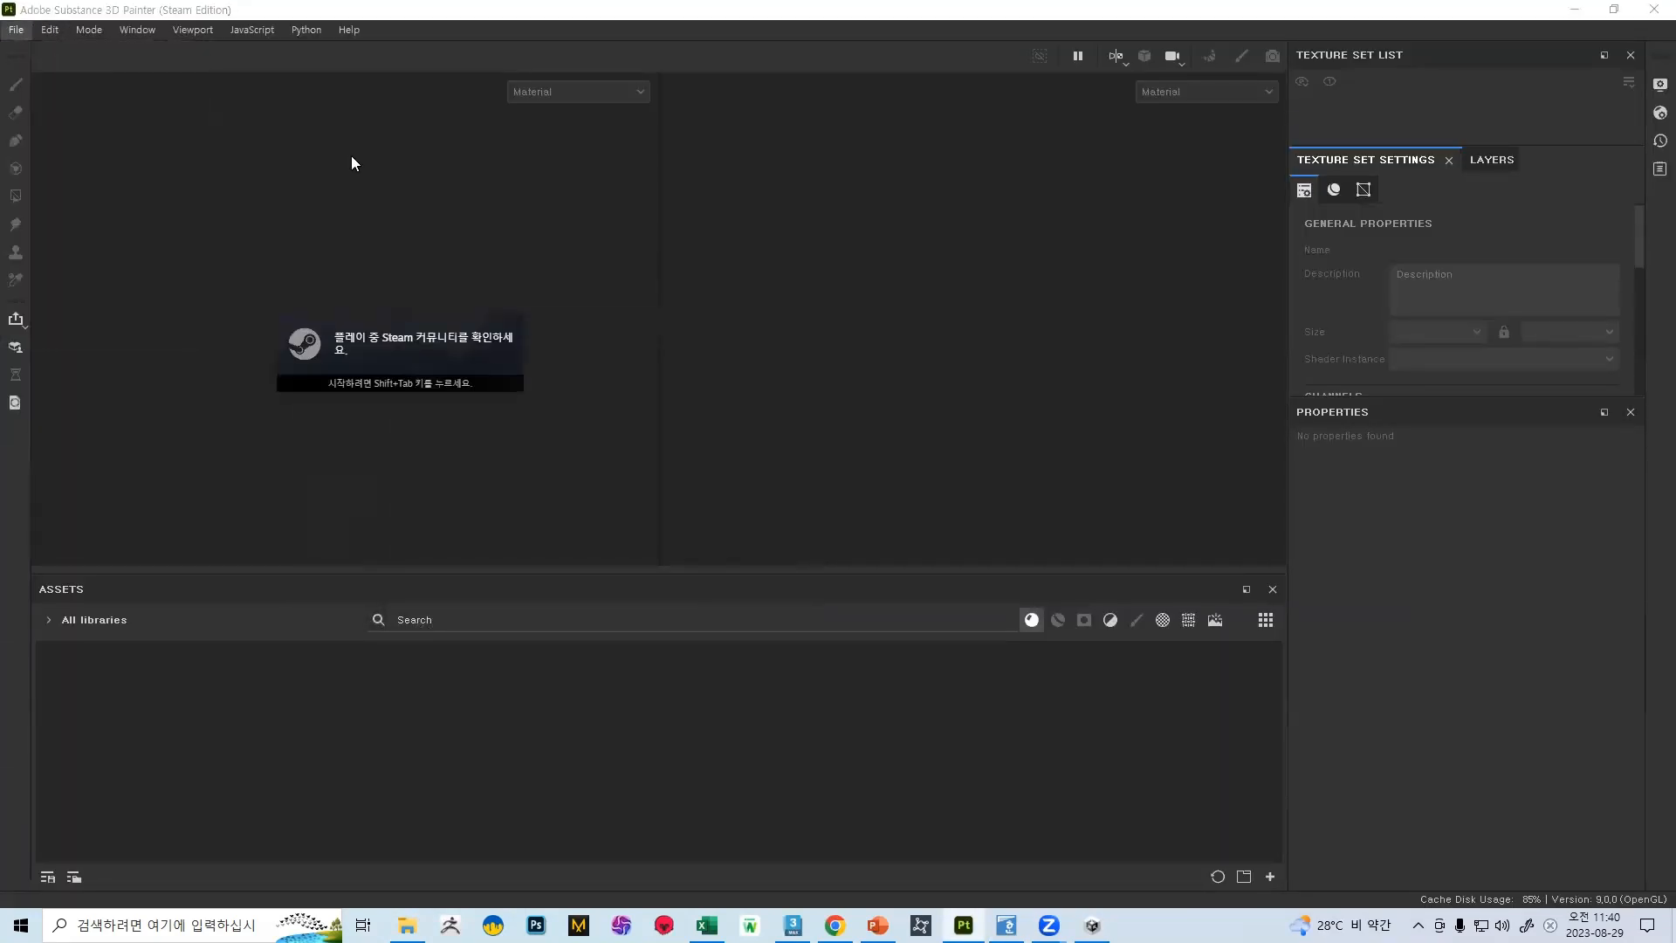
{"action": "left_click", "coordinate": [981, 274]}
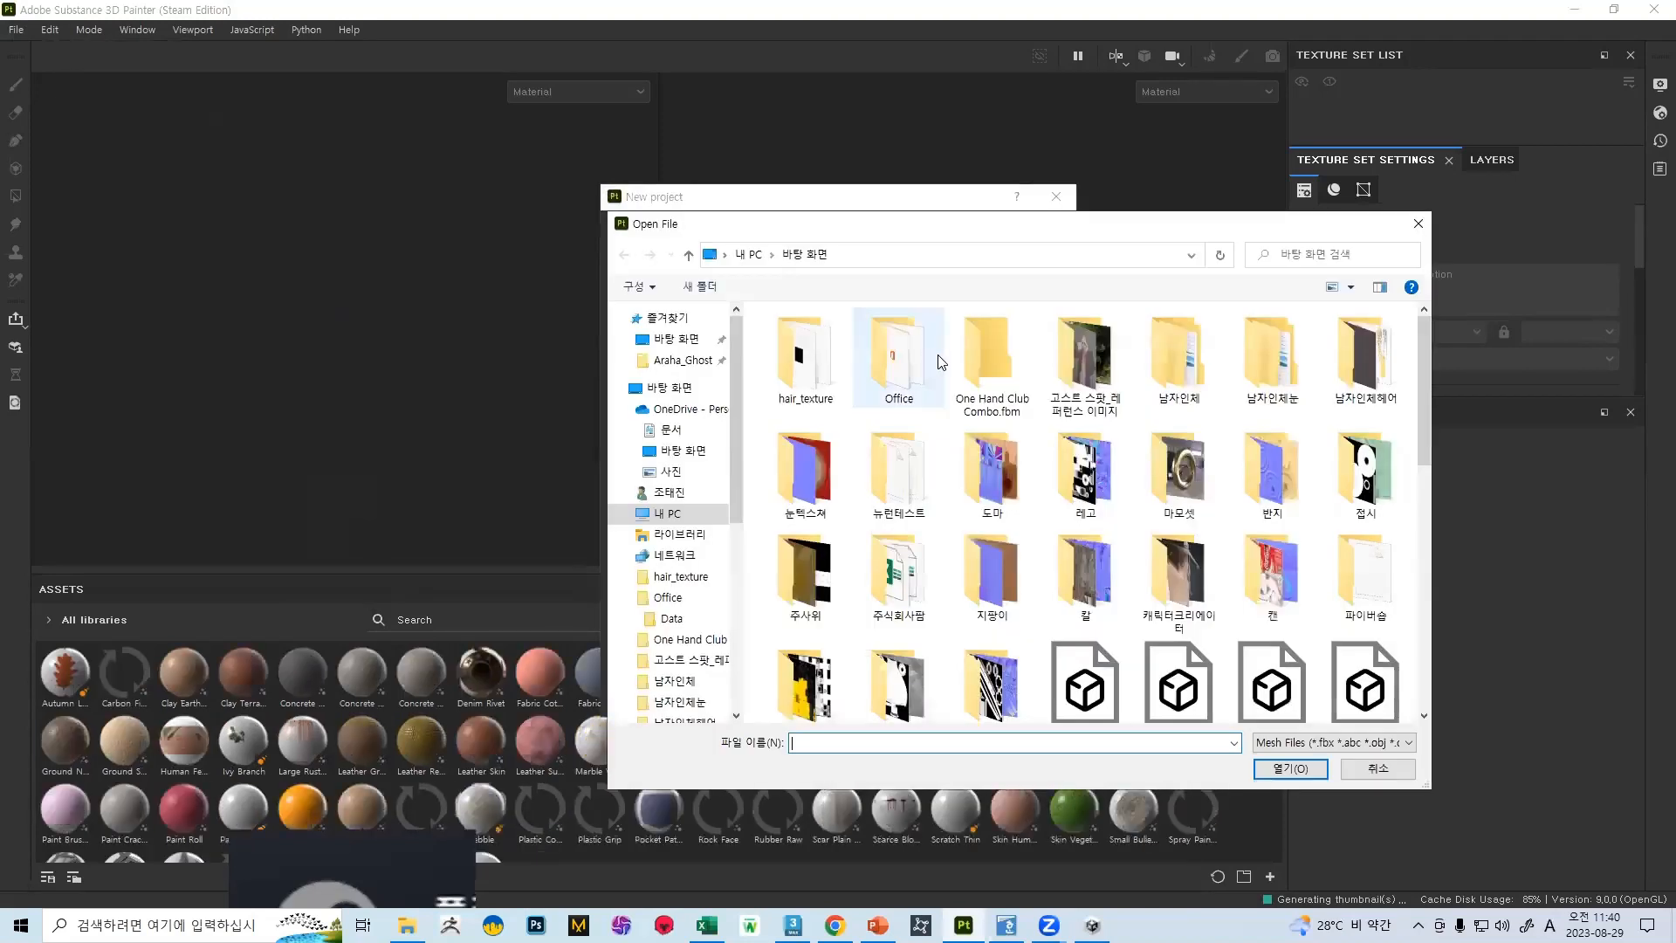
{"action": "scroll", "coordinate": [933, 358], "scroll_direction": "down", "scroll_amount": 10}
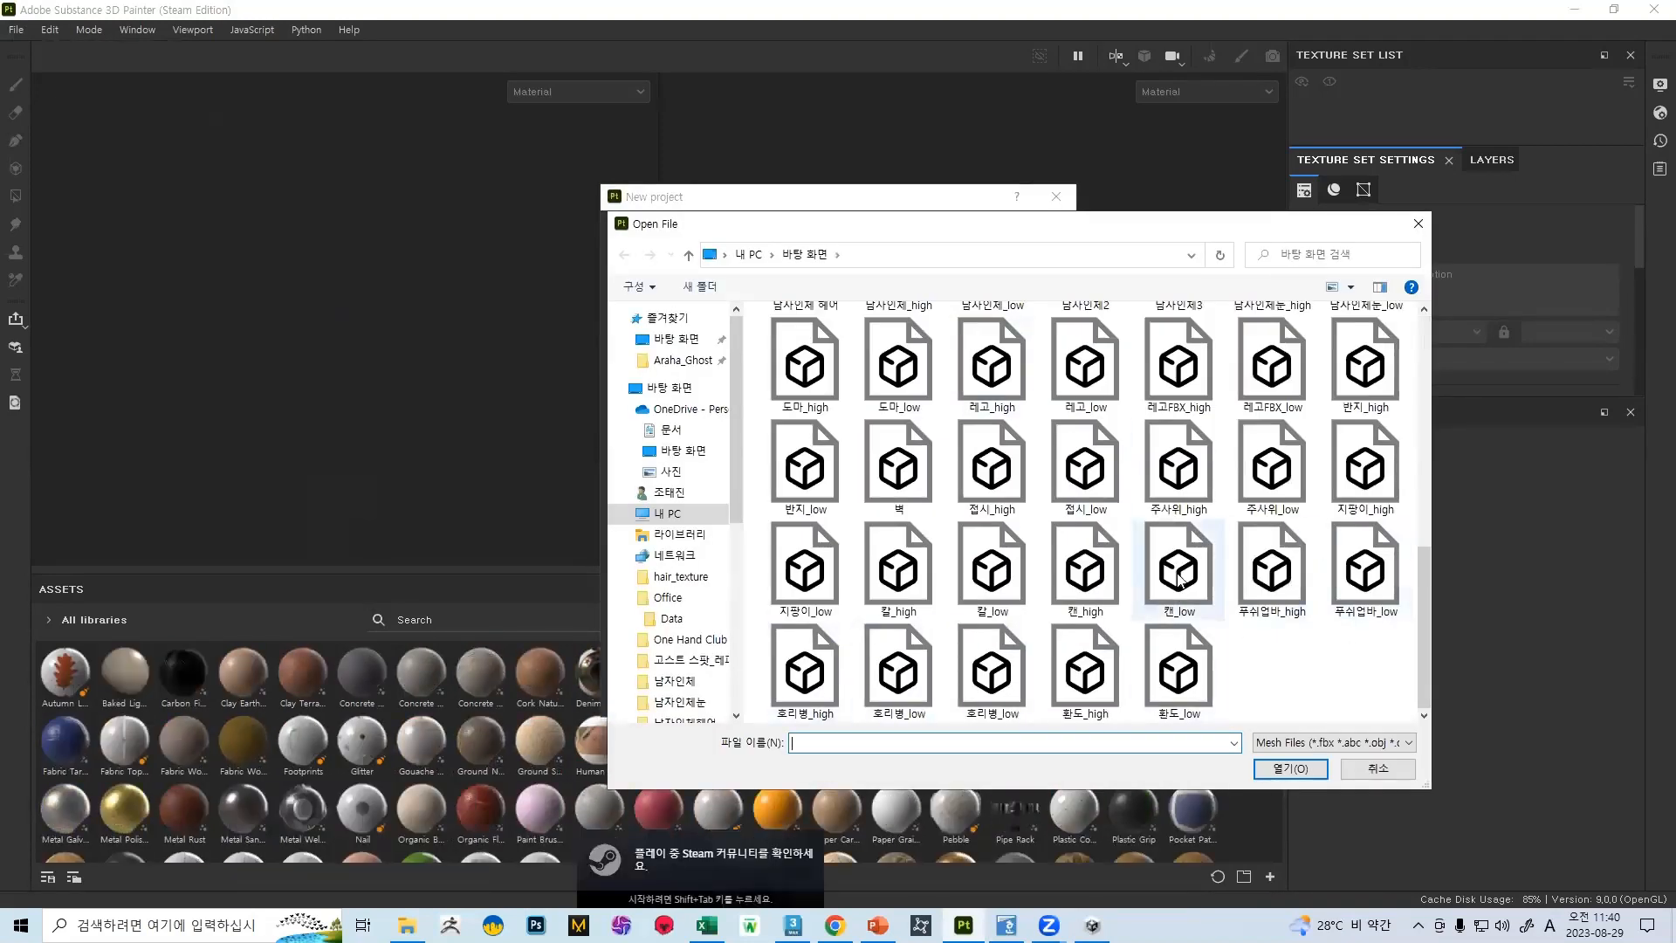
{"action": "scroll", "coordinate": [917, 567], "scroll_direction": "up", "scroll_amount": 5}
{"action": "scroll", "coordinate": [908, 542], "scroll_direction": "down", "scroll_amount": 5}
{"action": "double_click", "coordinate": [898, 469]}
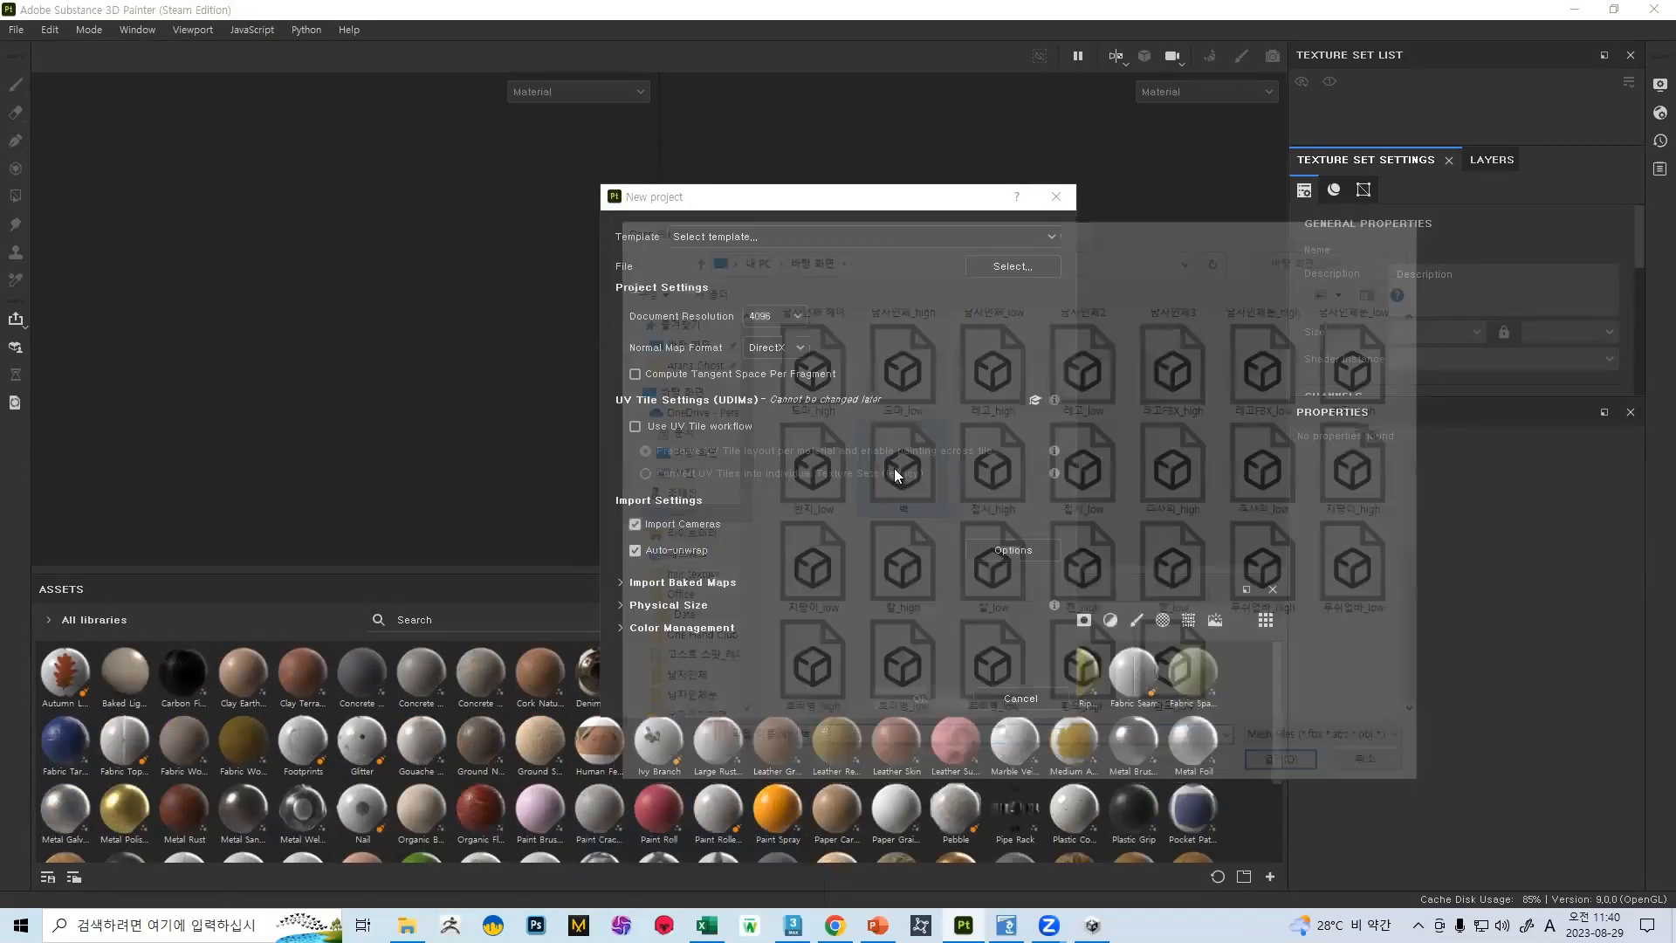
{"action": "left_click", "coordinate": [896, 703]}
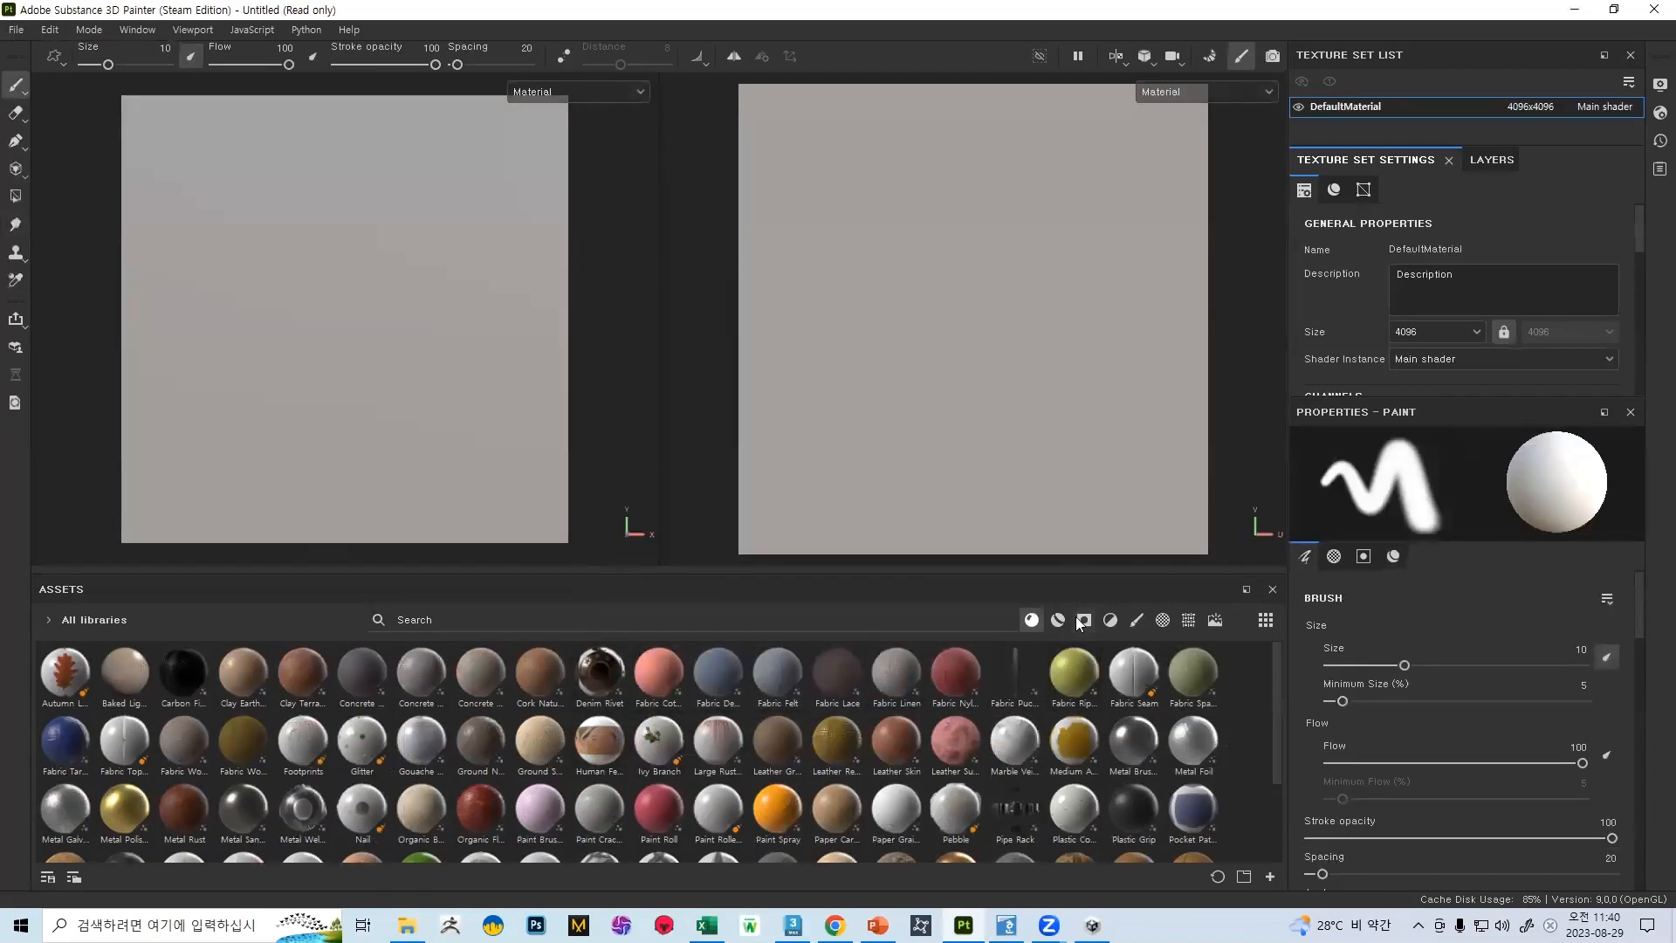
Switch to the Downloads folder and extract the rustic_stone_wall_02_4k.blend archive into its own folder
{"action": "key", "text": "alt+Tab"}
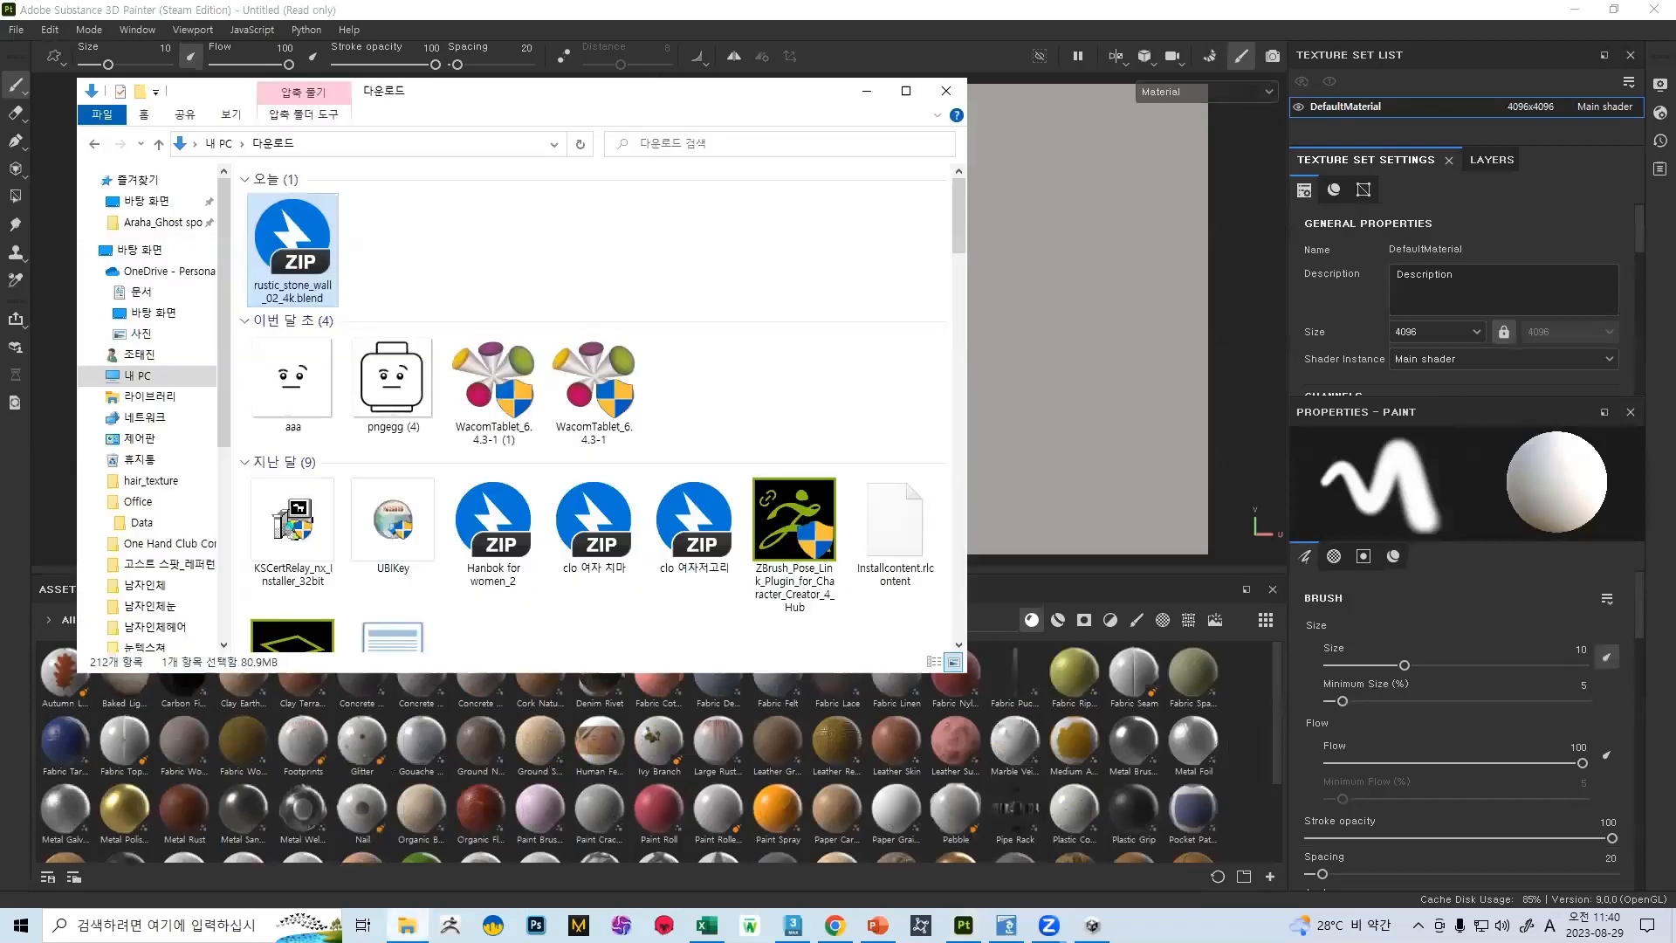
{"action": "double_click", "coordinate": [267, 253]}
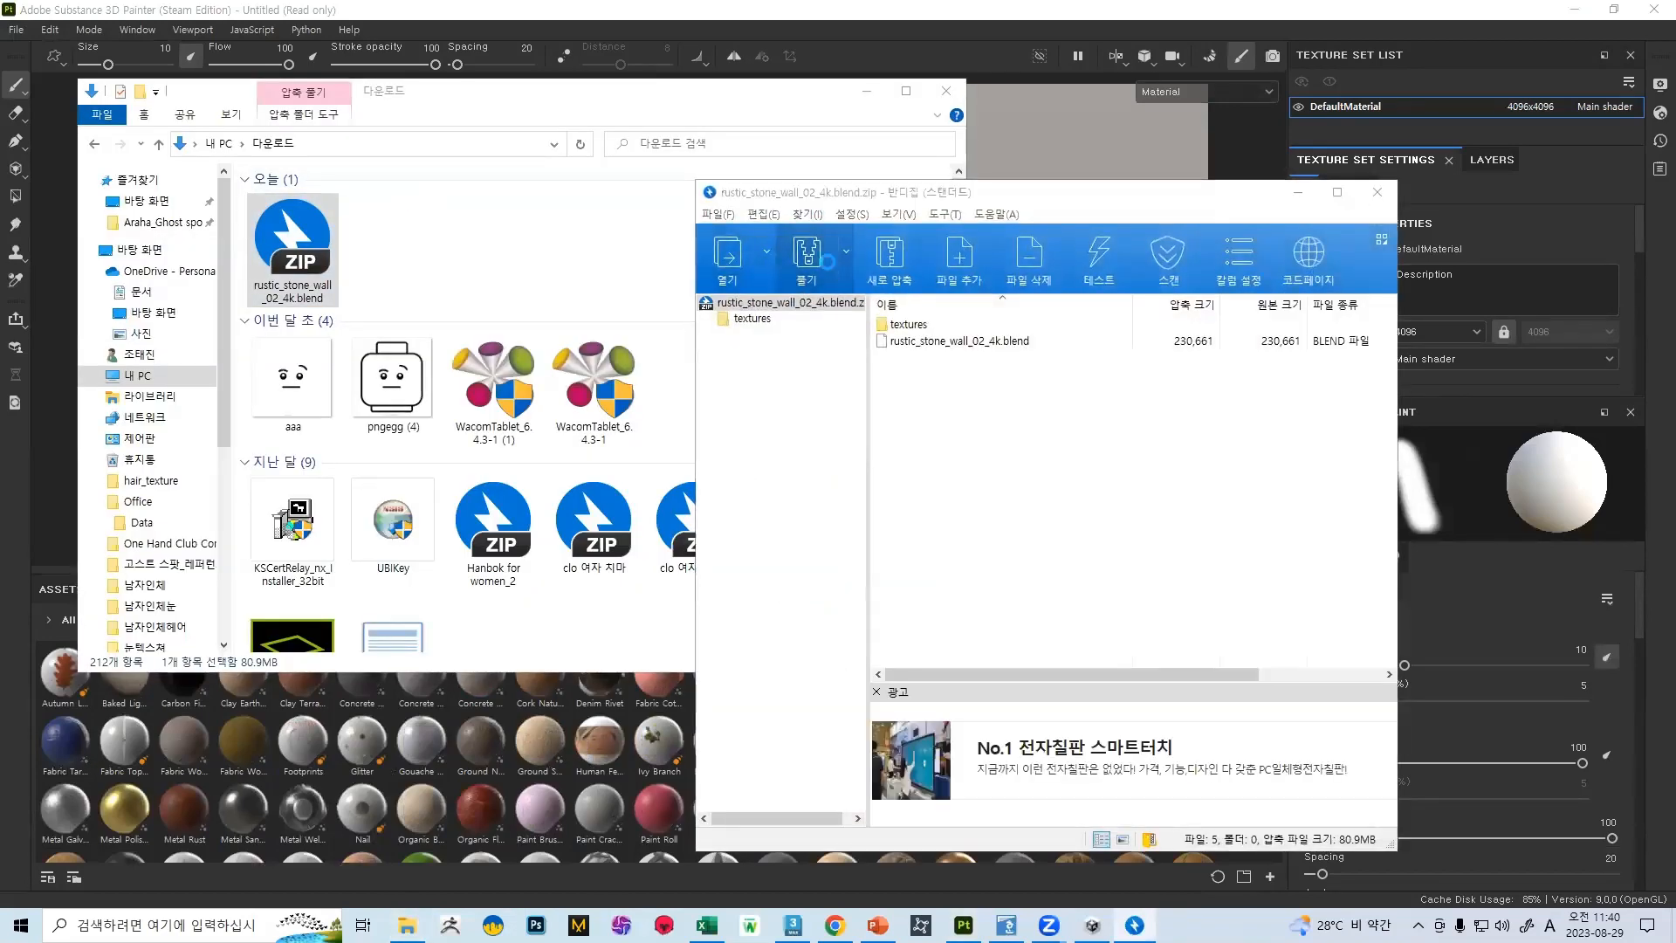
{"action": "left_click", "coordinate": [806, 258]}
{"action": "left_click", "coordinate": [1175, 736]}
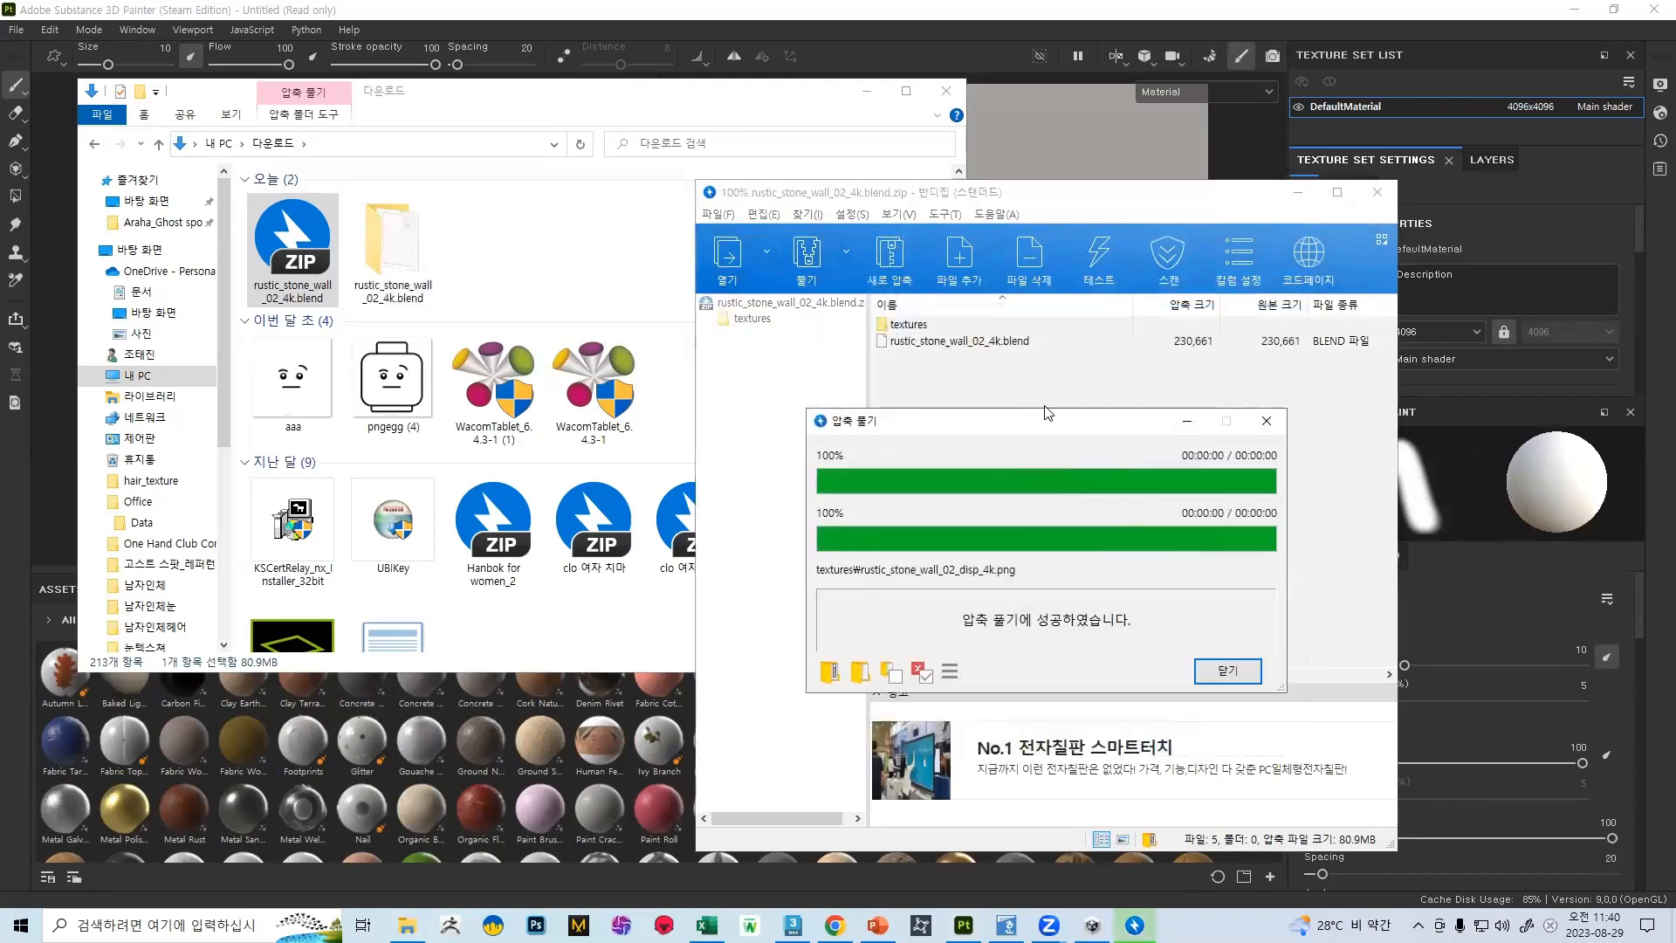
{"action": "left_click", "coordinate": [1228, 670]}
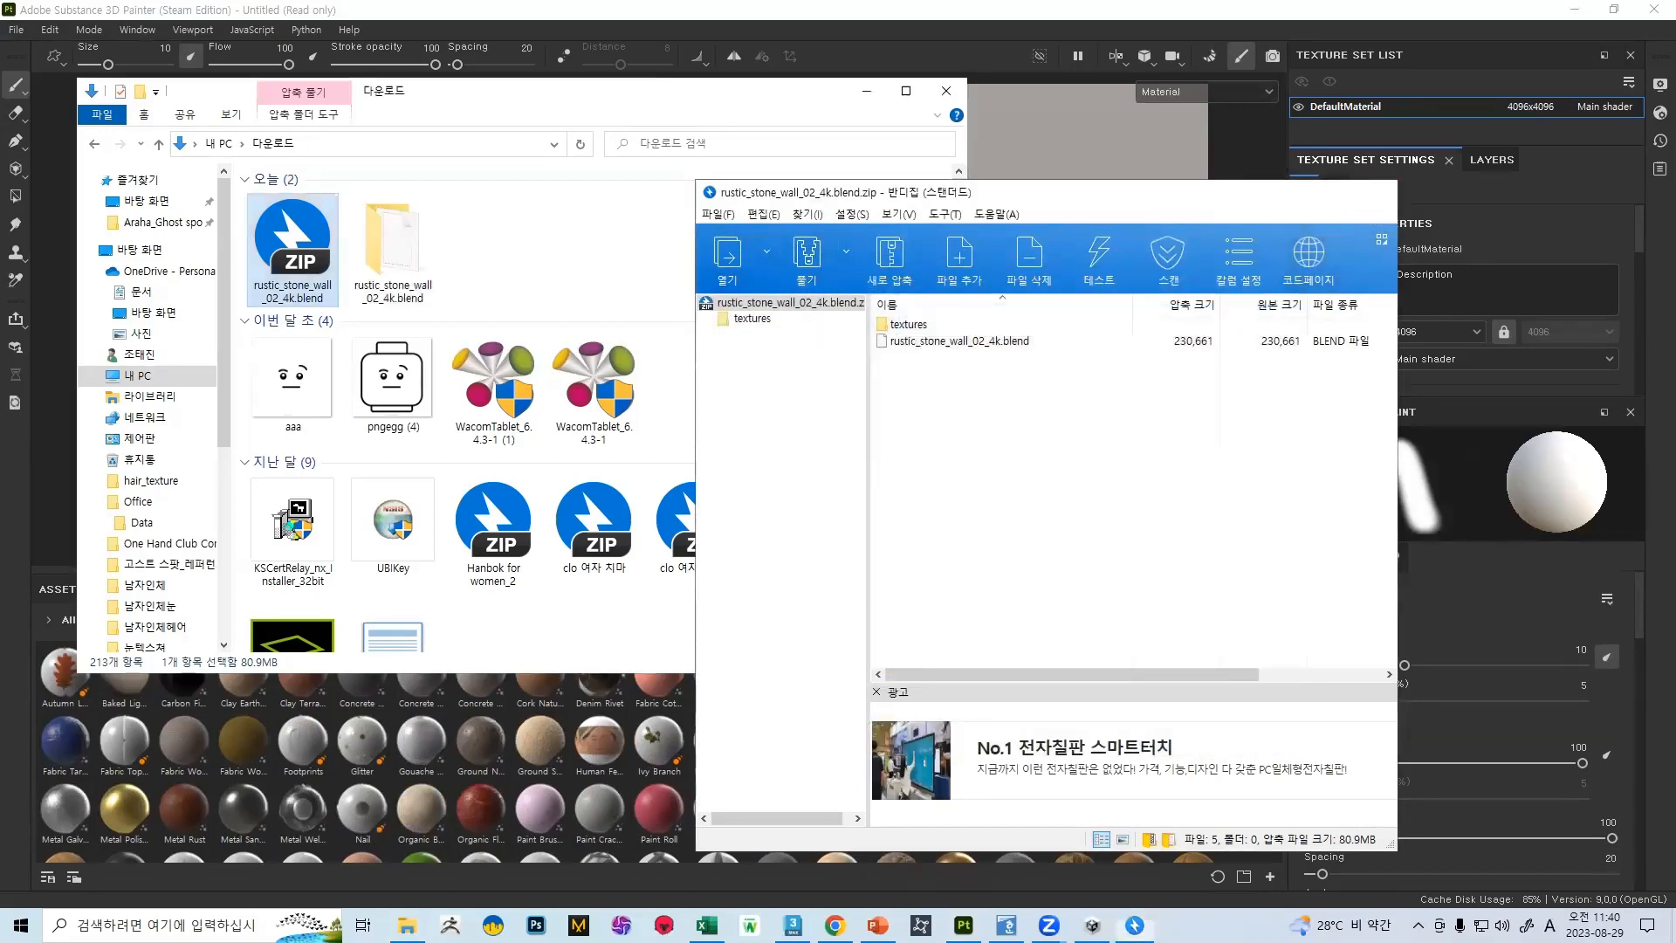
{"action": "left_click", "coordinate": [1378, 192]}
Bring all four maps from the extracted textures folder into Substance 3D Painter's resource import
{"action": "left_click", "coordinate": [417, 214]}
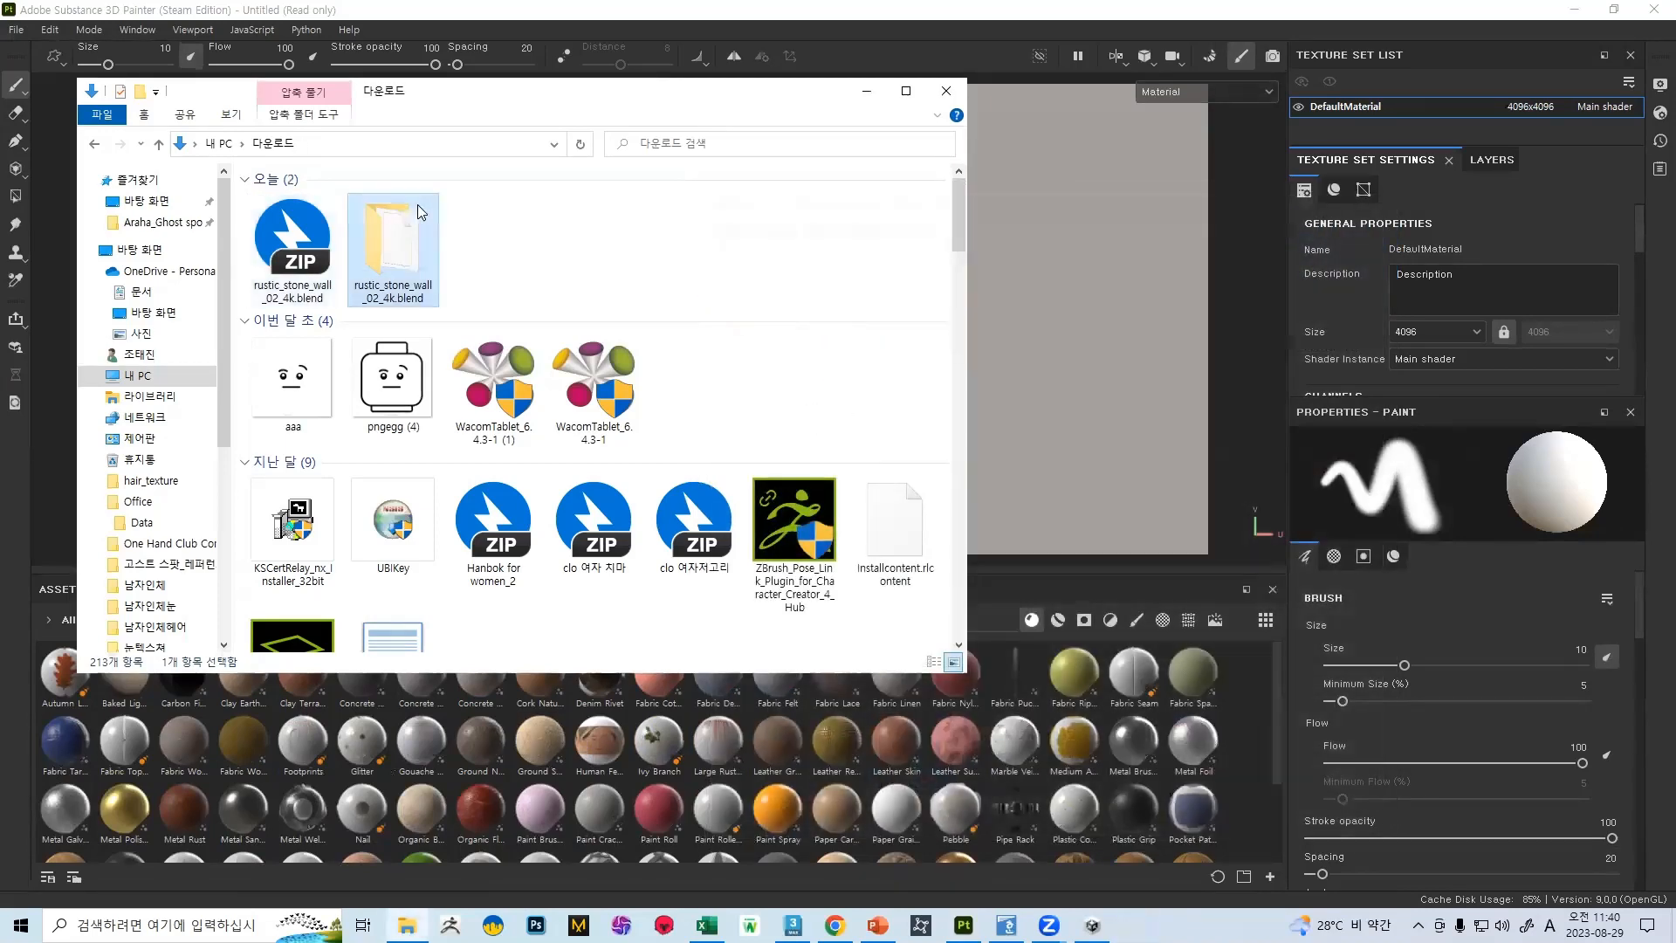
{"action": "double_click", "coordinate": [398, 252]}
{"action": "double_click", "coordinate": [318, 201]}
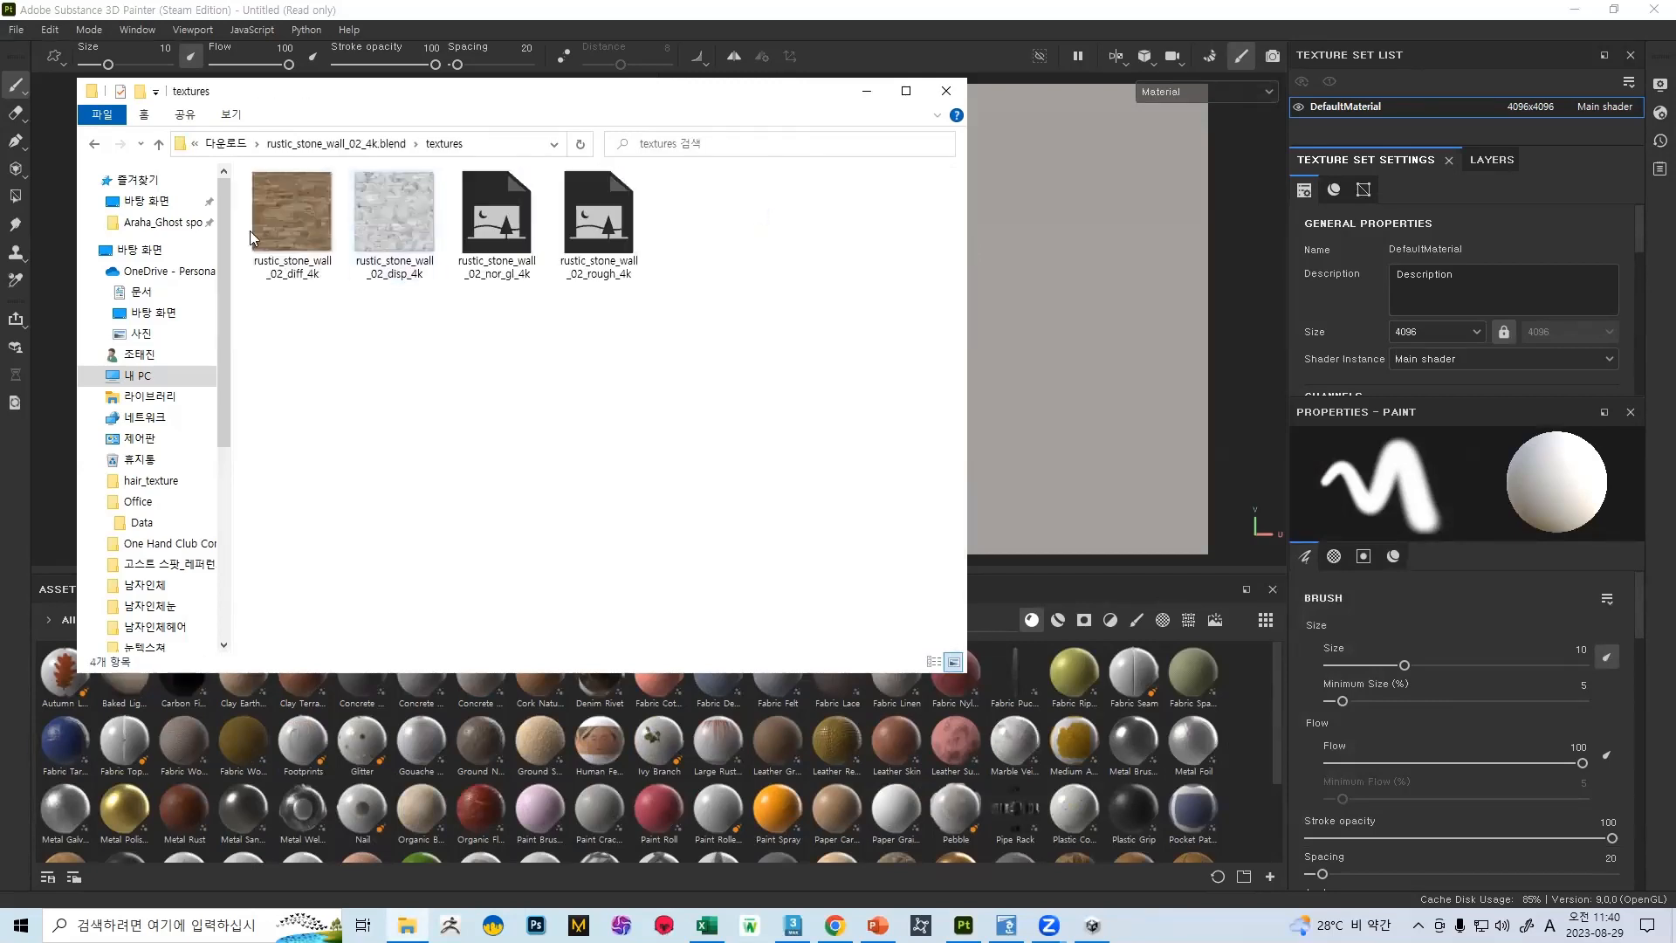
{"action": "left_click", "coordinate": [306, 226]}
{"action": "left_click", "coordinate": [592, 229], "text": "shift"}
{"action": "left_click_drag", "start_coordinate": [297, 217], "coordinate": [818, 705]}
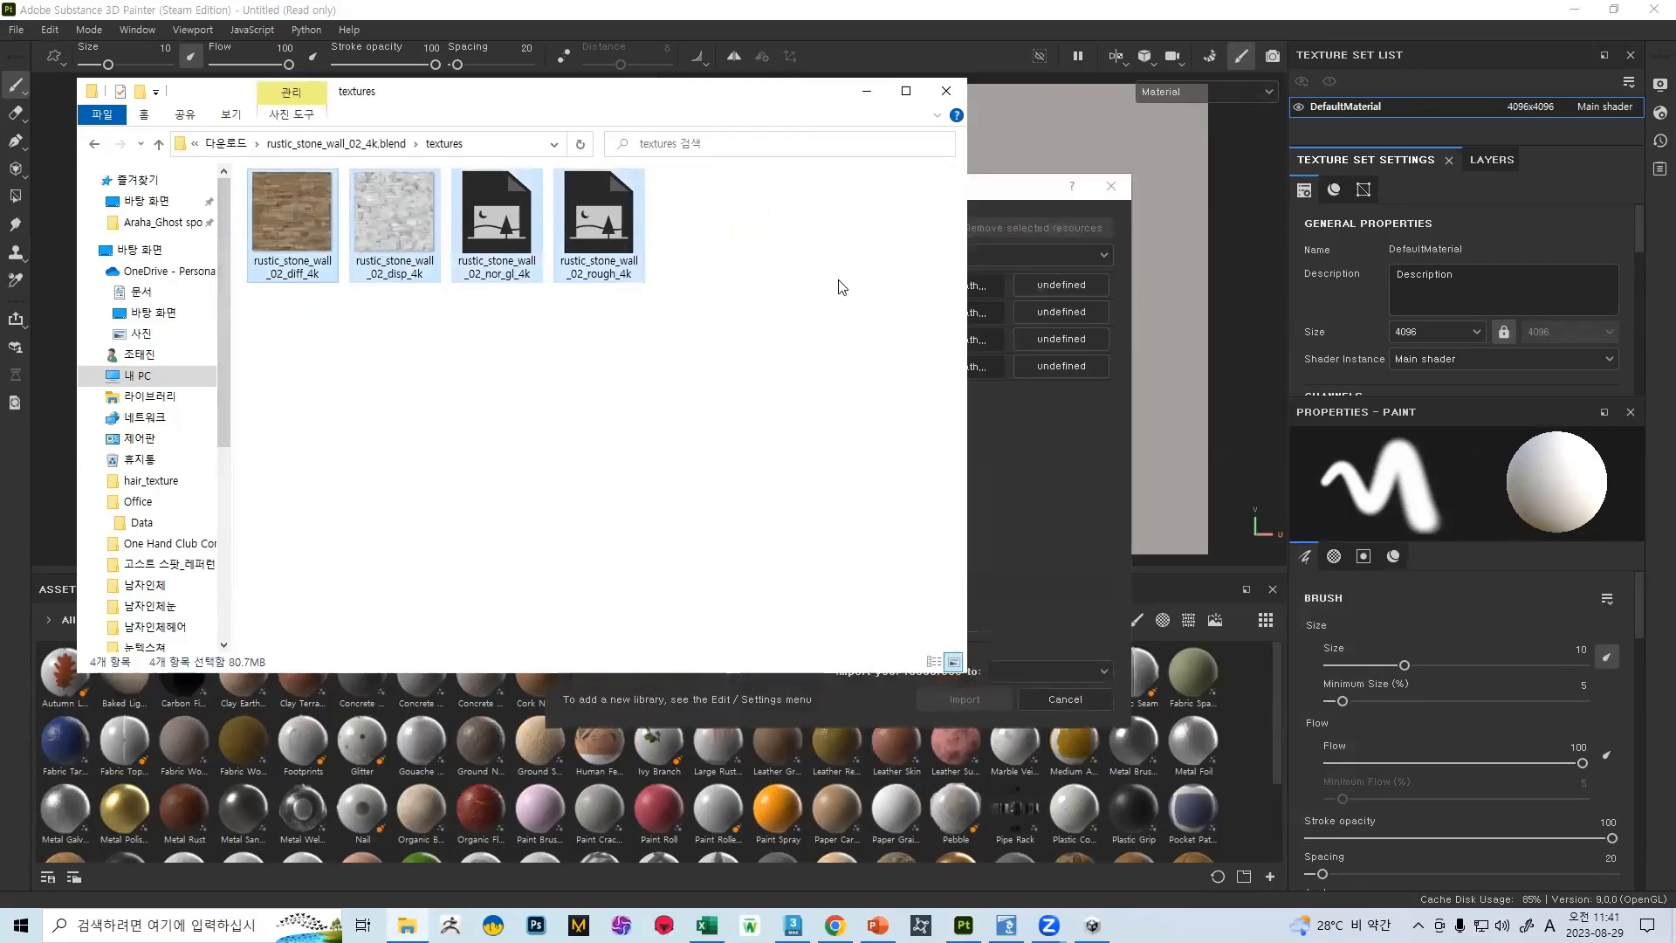
{"action": "left_click", "coordinate": [864, 99]}
Set the usage of all four stone wall maps to texture and import them into the current session
{"action": "left_click", "coordinate": [1027, 290]}
{"action": "left_click", "coordinate": [1063, 354]}
{"action": "left_click", "coordinate": [1053, 319]}
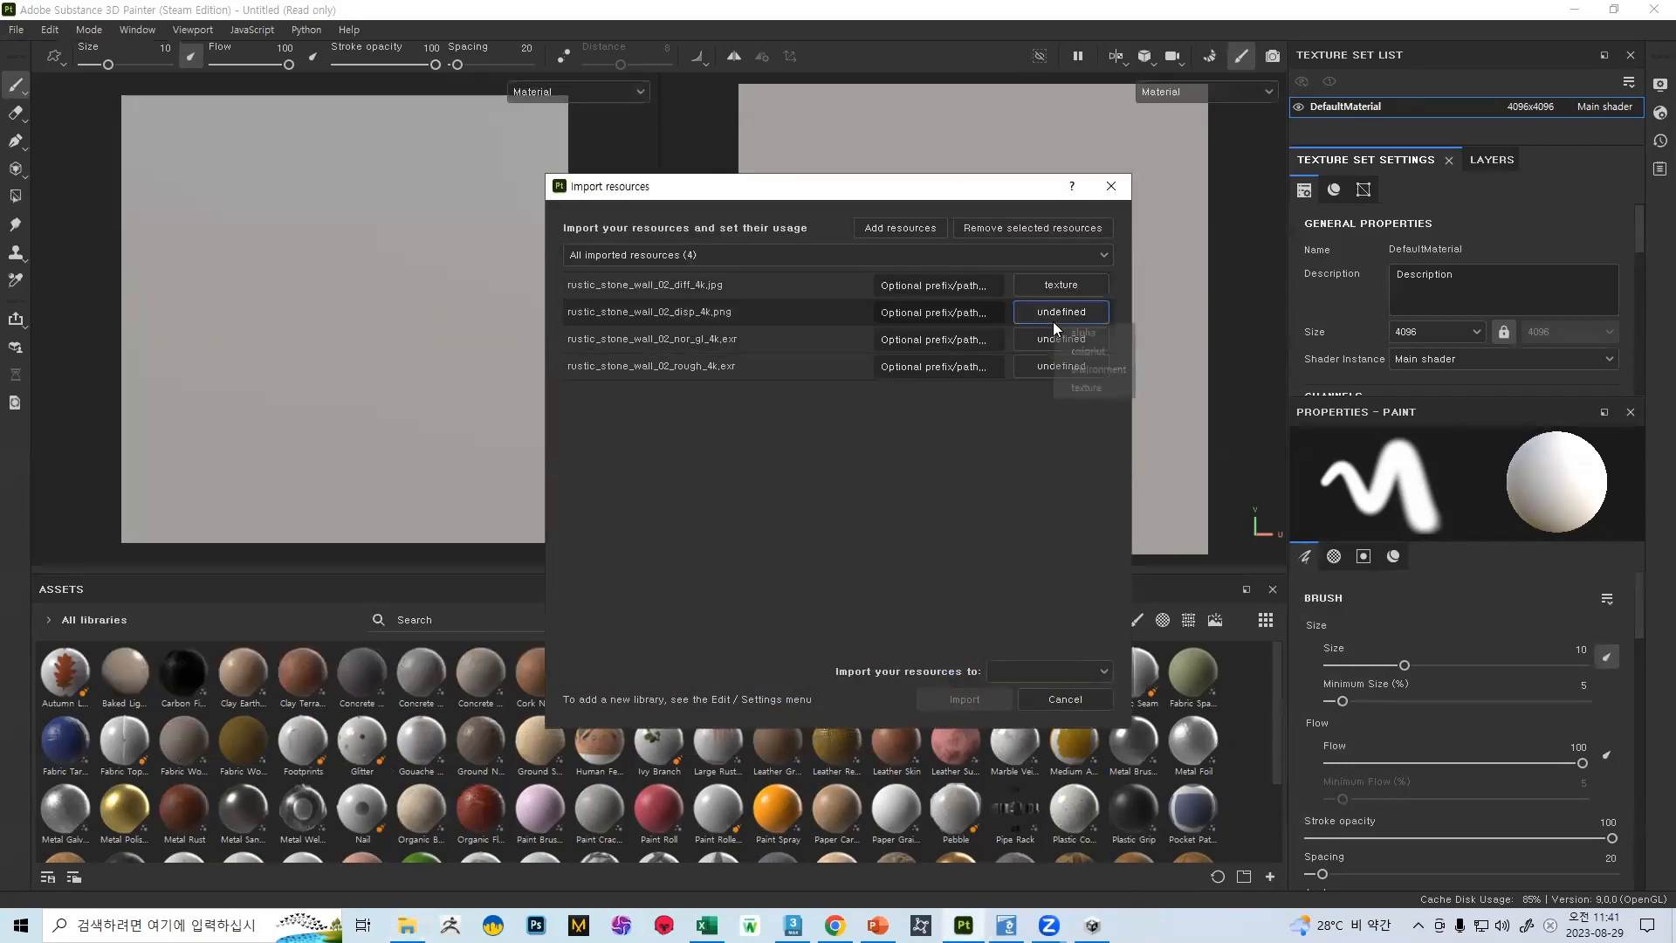
{"action": "left_click", "coordinate": [1072, 393]}
{"action": "left_click", "coordinate": [1059, 342]}
{"action": "left_click", "coordinate": [1080, 407]}
{"action": "left_click", "coordinate": [1061, 366]}
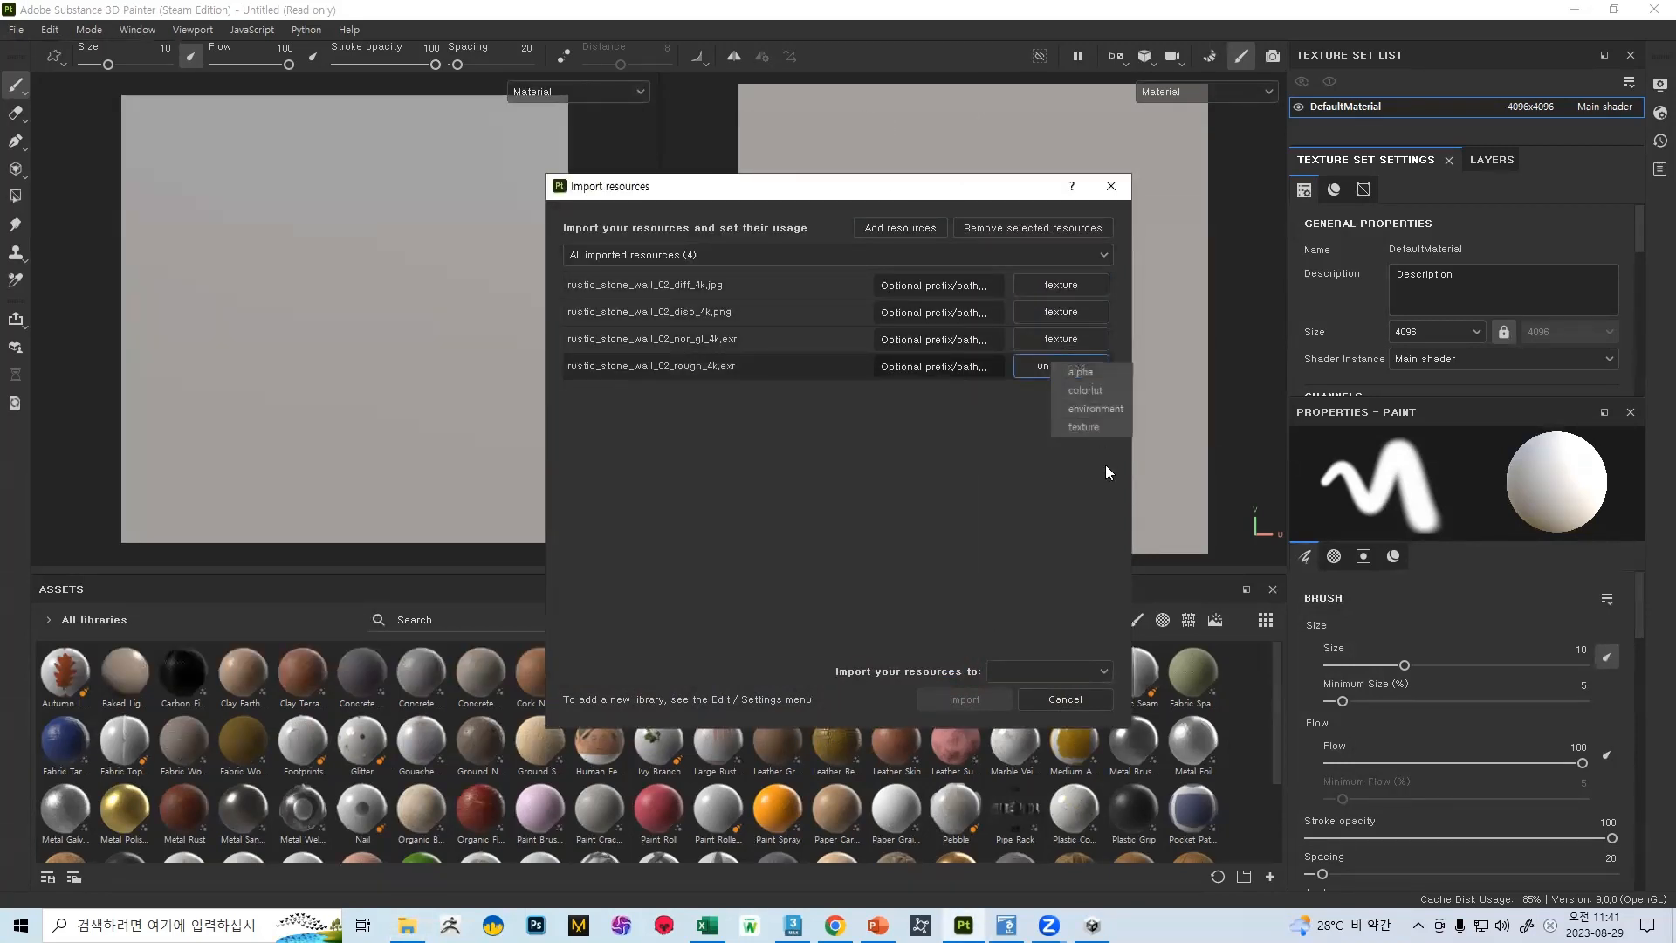
{"action": "left_click", "coordinate": [1096, 428]}
{"action": "left_click", "coordinate": [1044, 674]}
{"action": "left_click", "coordinate": [1020, 695]}
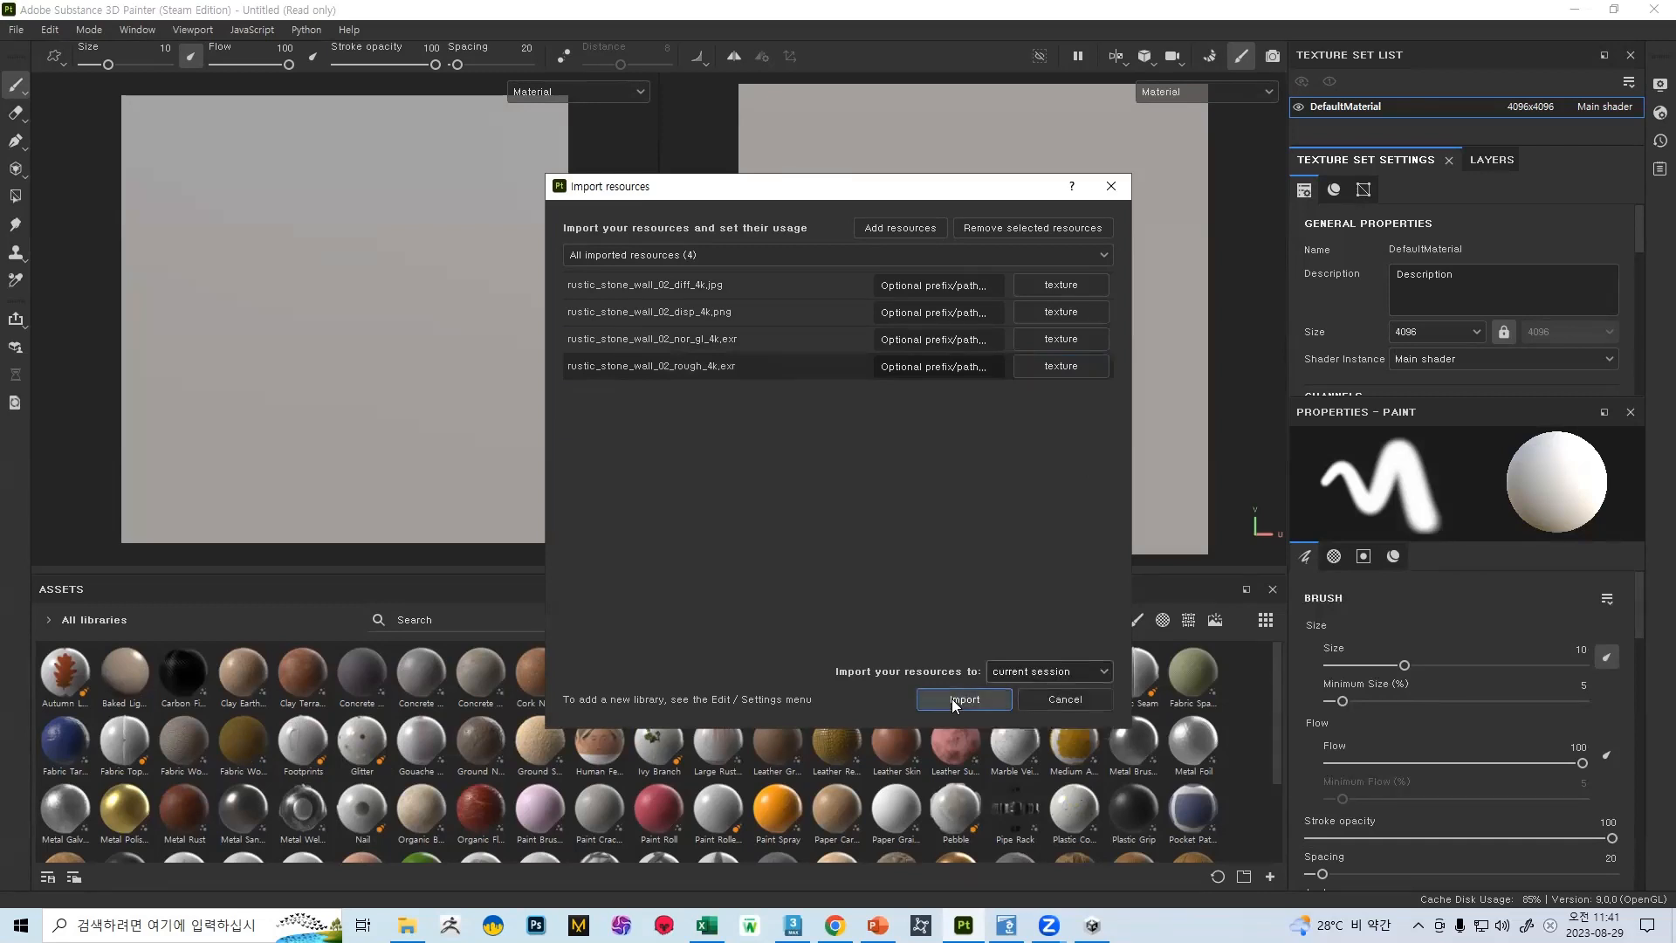
{"action": "left_click", "coordinate": [953, 698]}
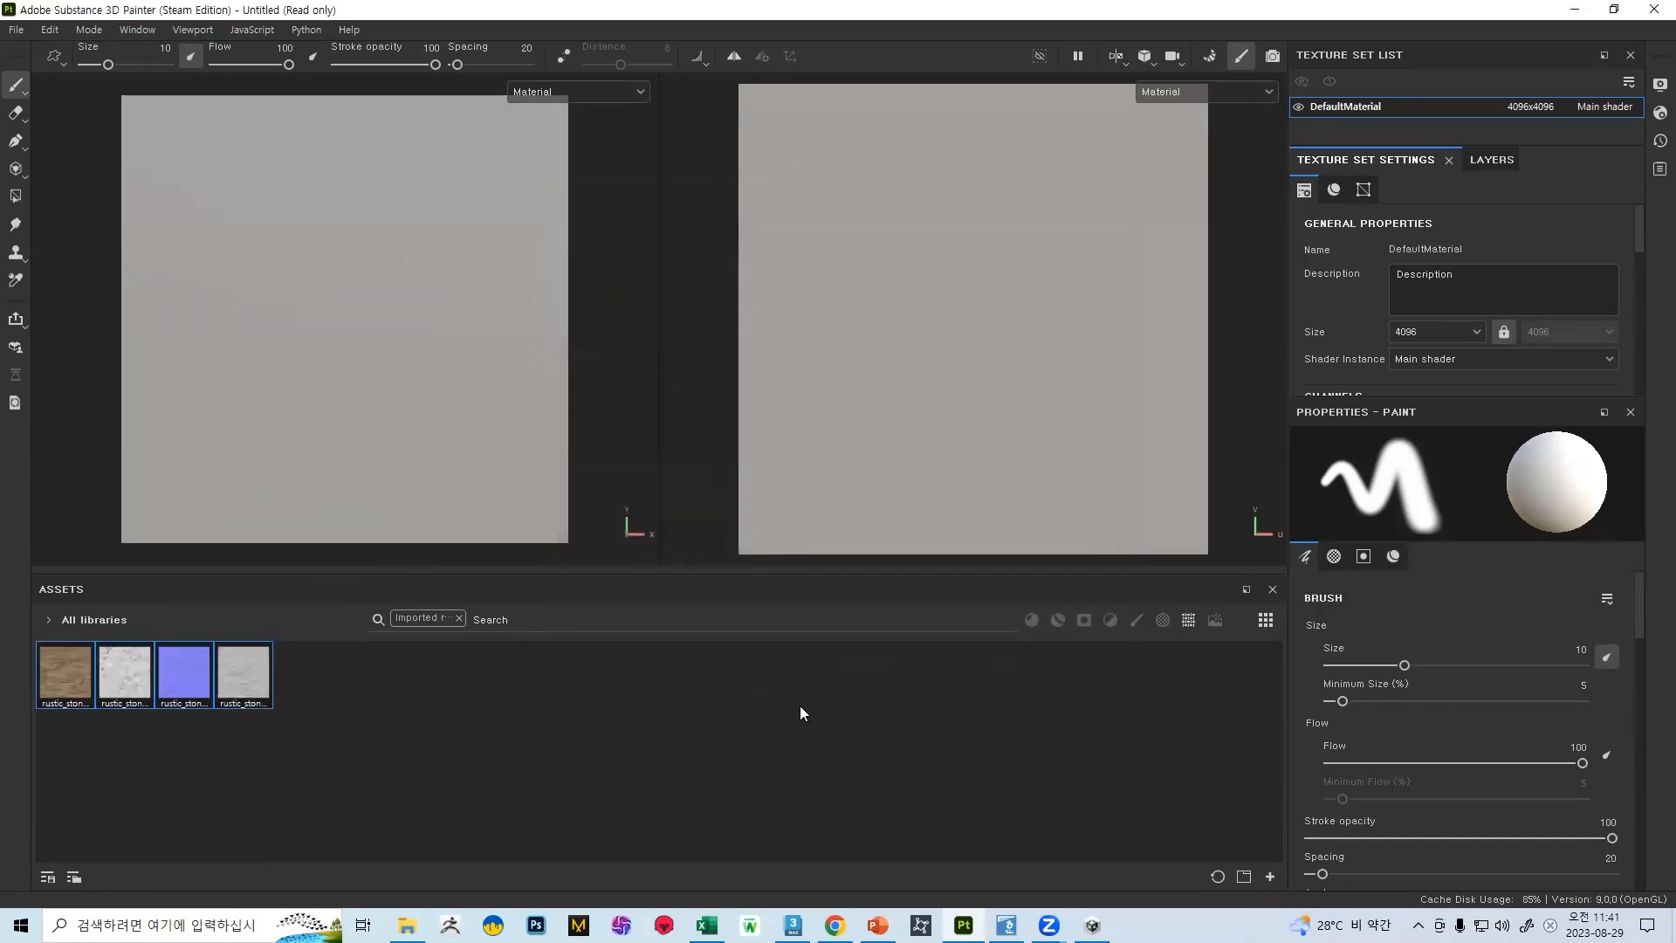
Add a fill layer and assign rustic_stone_wall_02_diff_4k to its base color
{"action": "left_click", "coordinate": [1482, 161]}
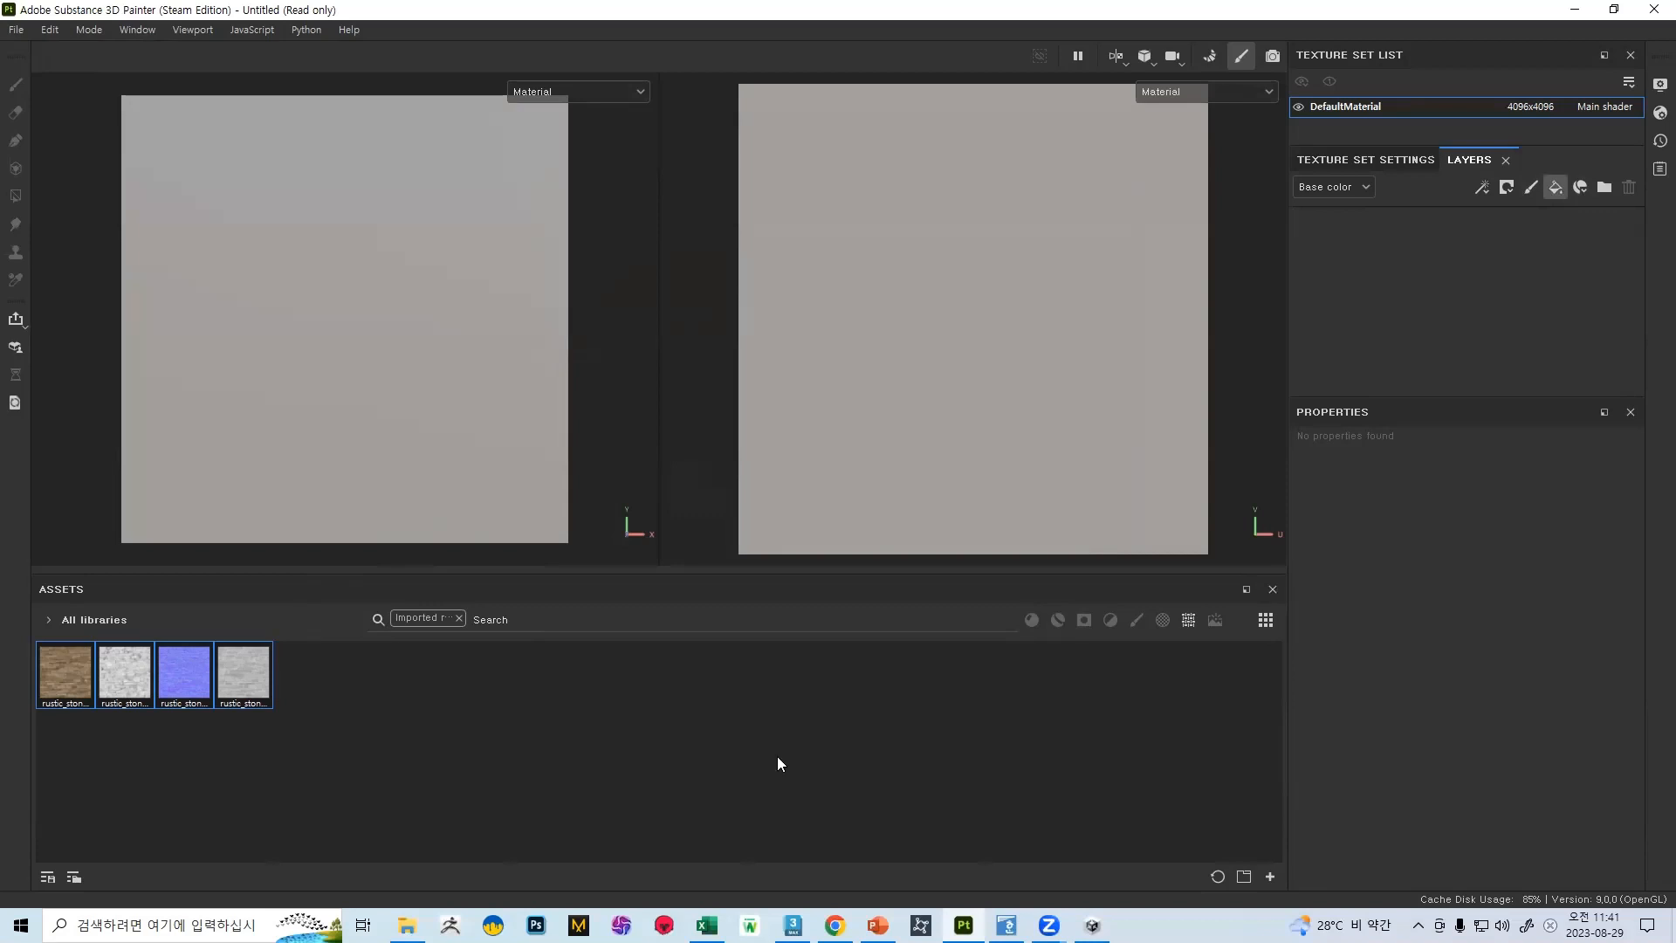
{"action": "left_click", "coordinate": [1556, 187]}
{"action": "left_click_drag", "start_coordinate": [65, 668], "coordinate": [1427, 616]}
Assign rustic_stone_wall_02_rough_4k to the fill layer's roughness and rustic_stone_wall_02_nor_gl_4k to its normal channel
{"action": "left_click", "coordinate": [119, 675]}
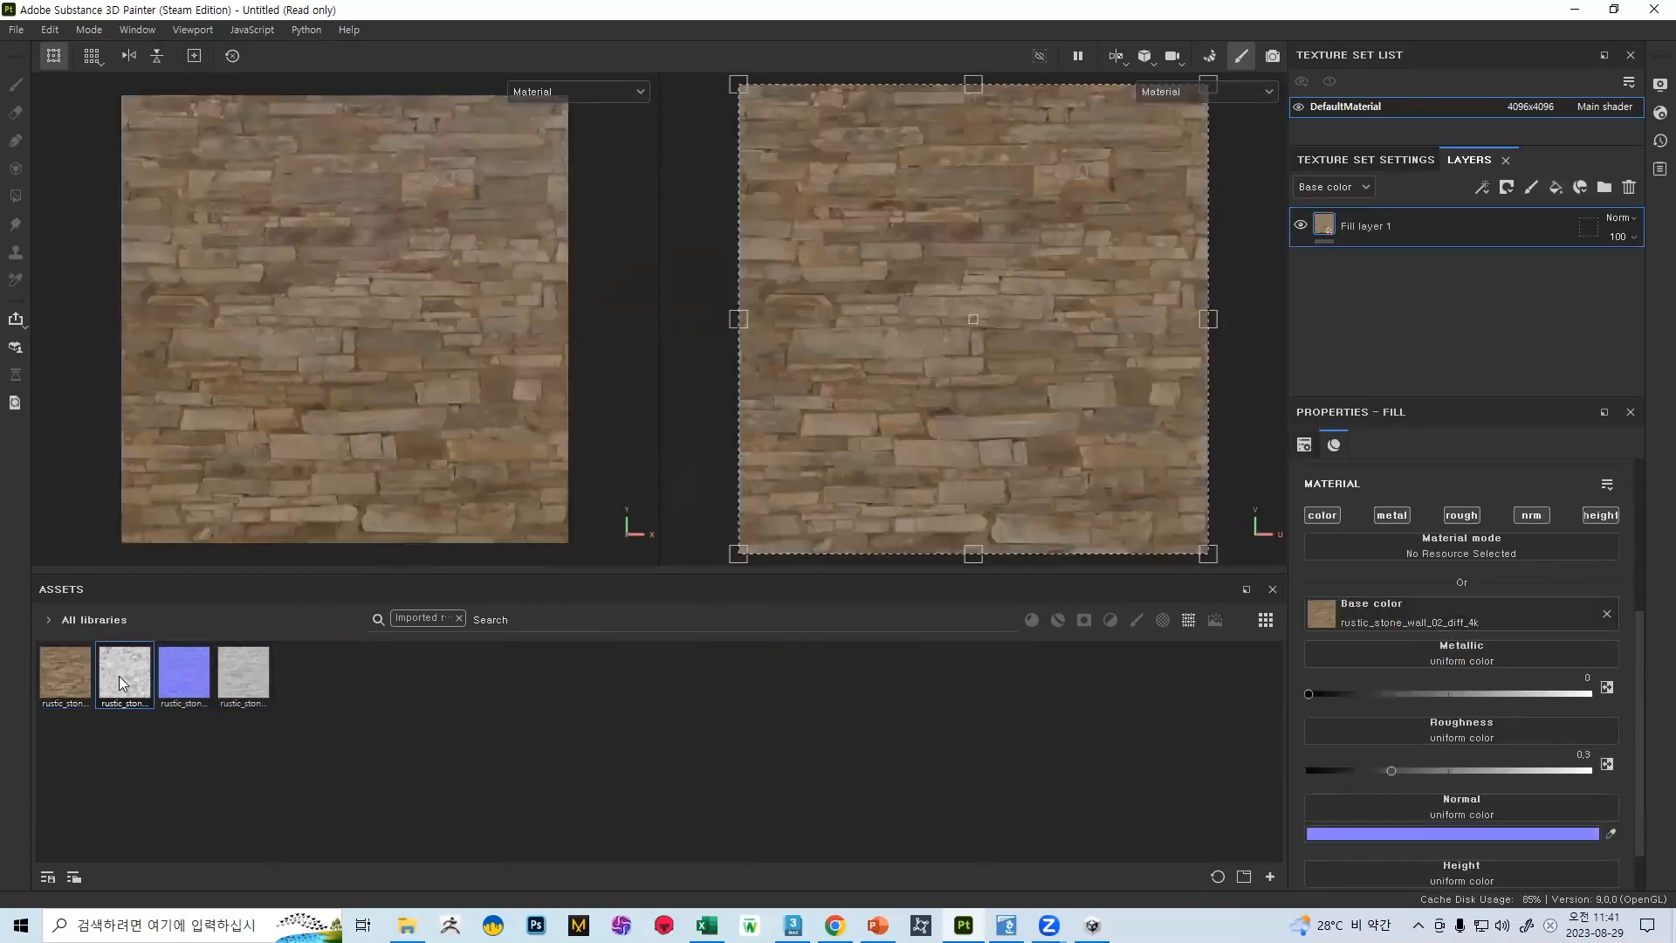
{"action": "mouse_move", "coordinate": [120, 675]}
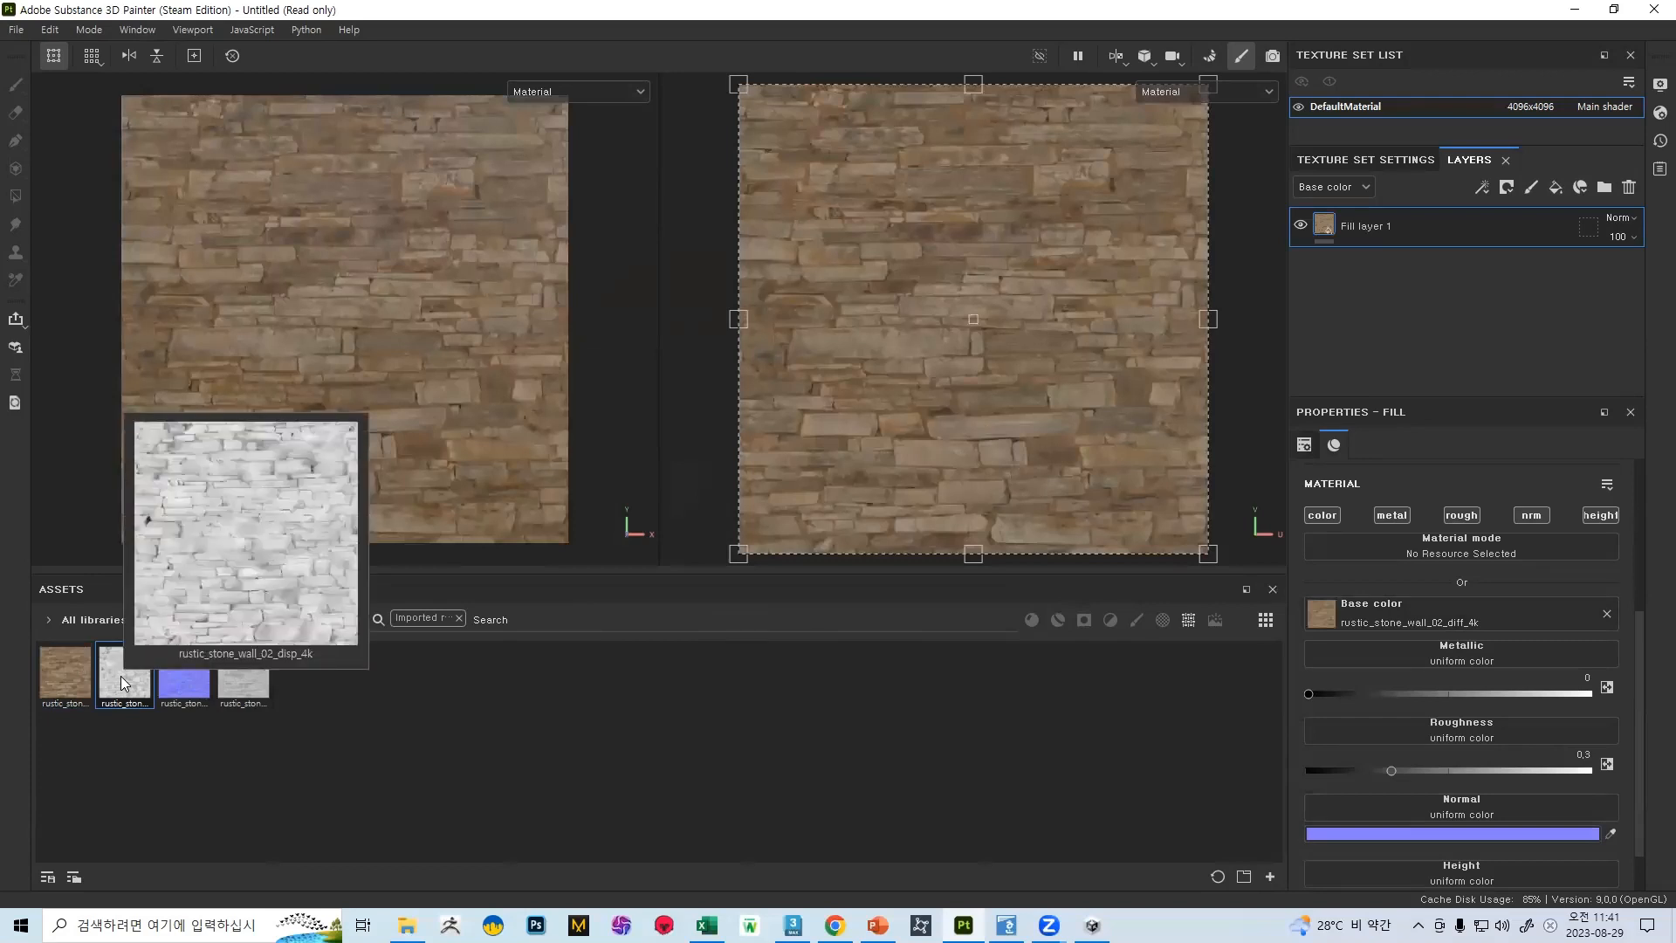
{"action": "mouse_move", "coordinate": [241, 688]}
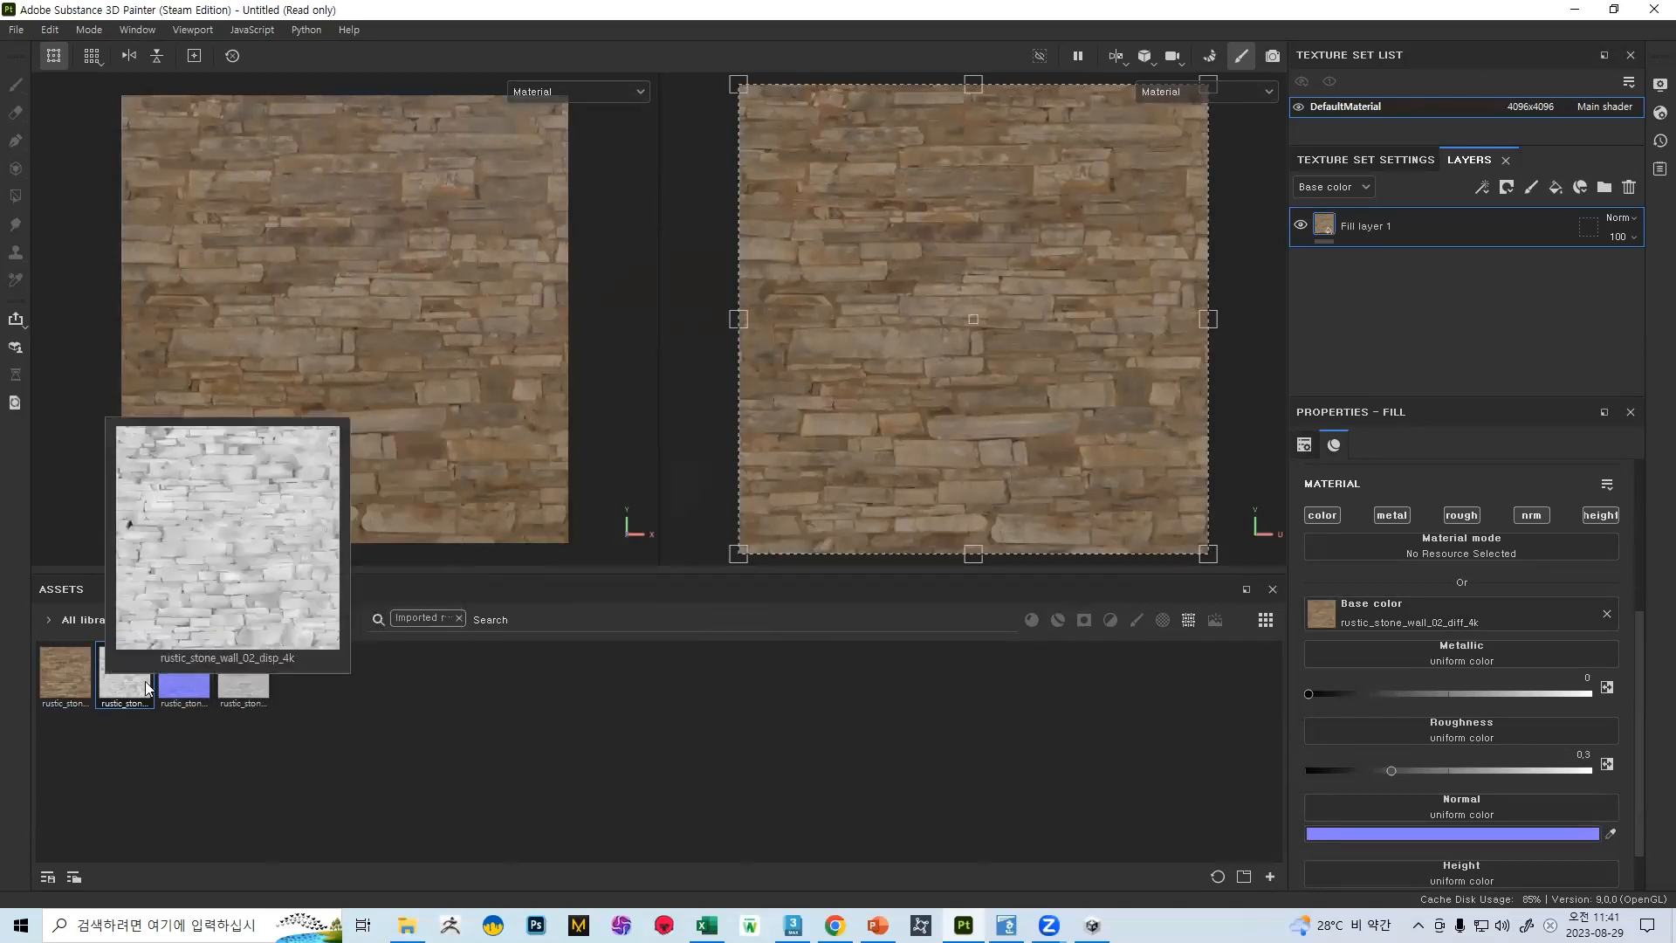
{"action": "left_click", "coordinate": [234, 683]}
{"action": "left_click_drag", "start_coordinate": [234, 682], "coordinate": [1444, 717]}
{"action": "left_click_drag", "start_coordinate": [196, 681], "coordinate": [1470, 776]}
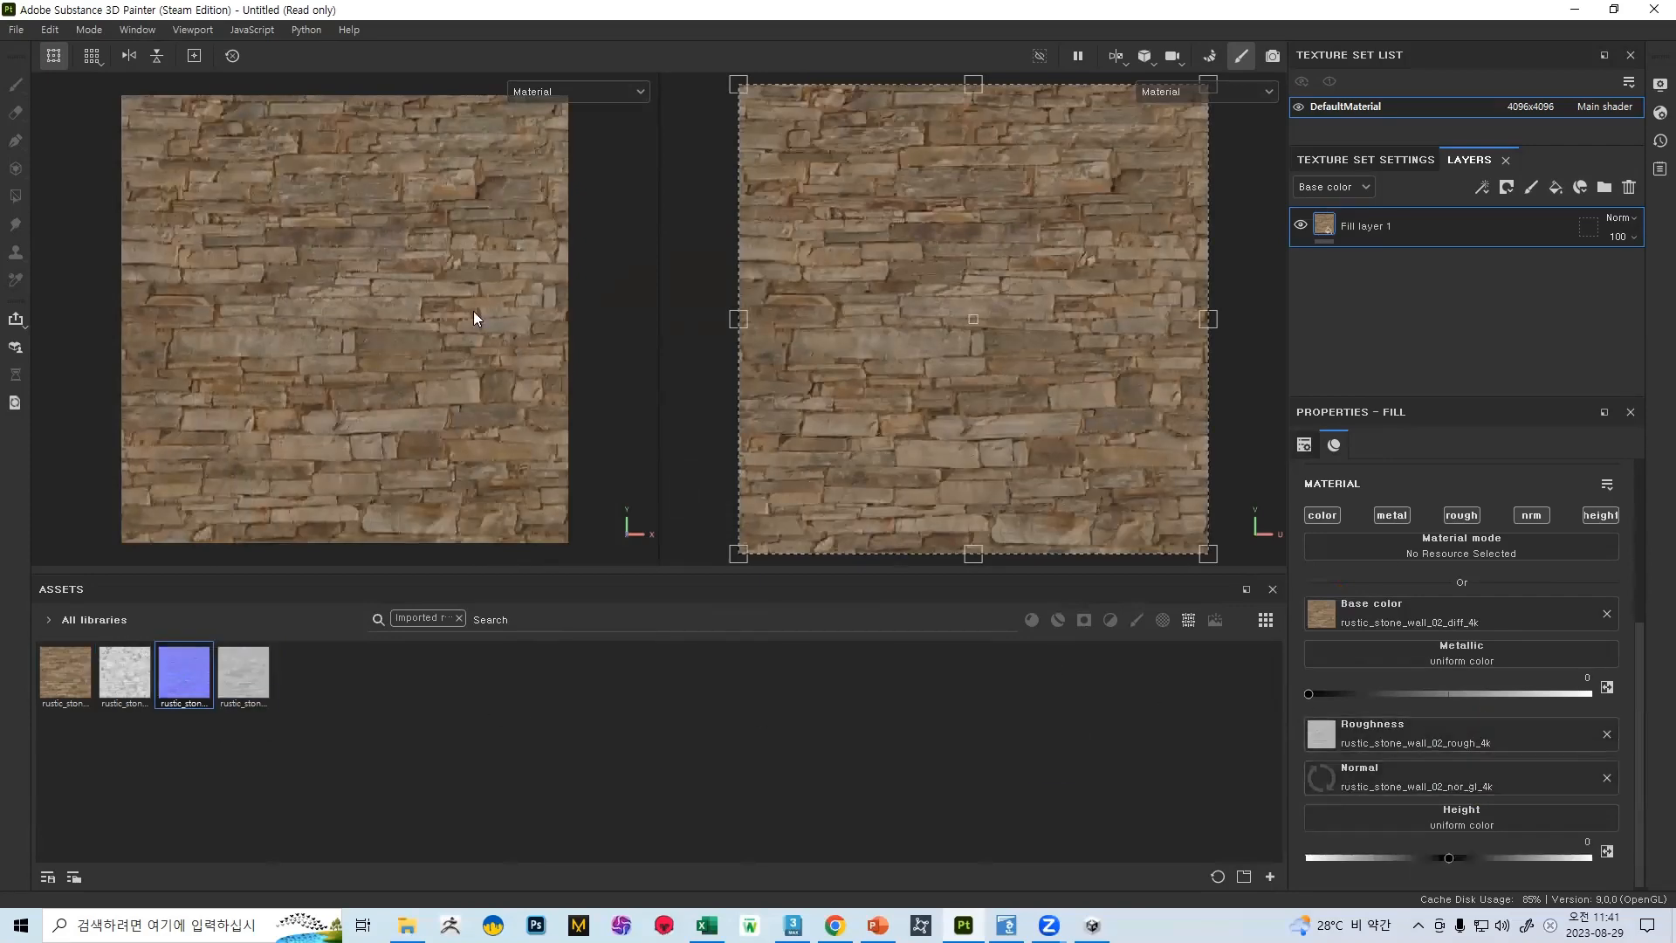
Assign rustic_stone_wall_02_disp_4k to the fill layer's height channel
{"action": "right_click_drag", "start_coordinate": [478, 324], "coordinate": [745, 707], "text": "alt"}
{"action": "mouse_move", "coordinate": [477, 454]}
{"action": "left_mouse_down", "text": "alt"}
{"action": "mouse_move", "coordinate": [265, 442]}
{"action": "mouse_move", "coordinate": [559, 393]}
{"action": "mouse_move", "coordinate": [463, 436]}
{"action": "left_mouse_up", "text": "alt"}
{"action": "right_click_drag", "start_coordinate": [463, 437], "coordinate": [583, 428], "text": "shift"}
{"action": "left_click_drag", "start_coordinate": [528, 426], "coordinate": [650, 446], "text": "alt"}
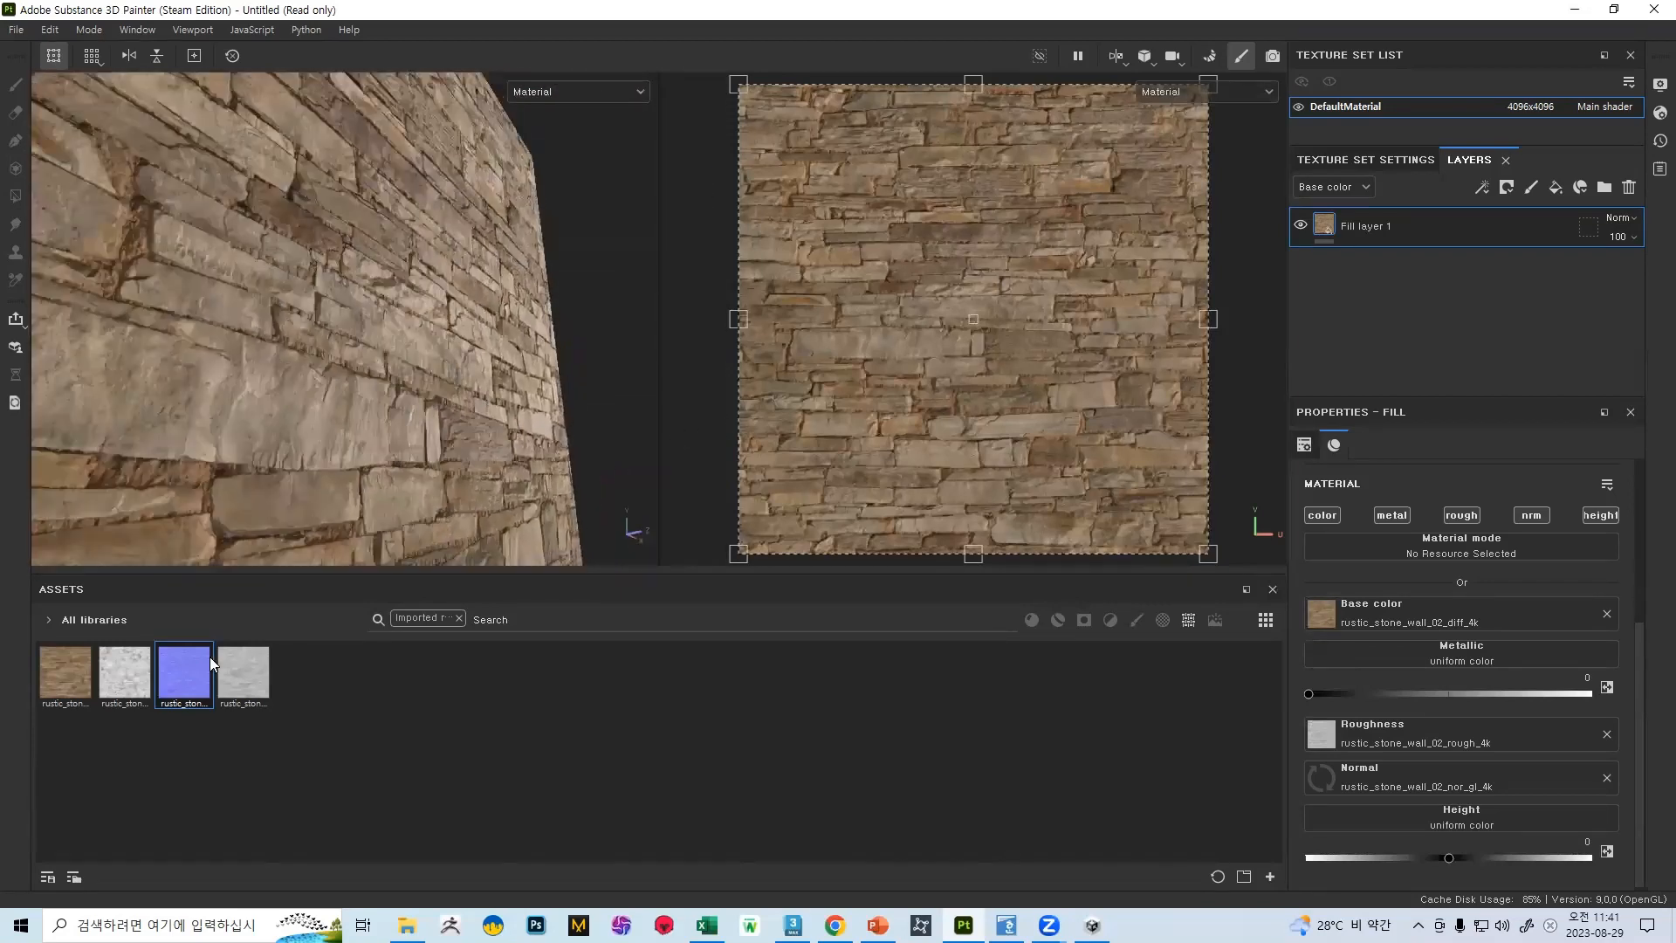
{"action": "left_click_drag", "start_coordinate": [131, 670], "coordinate": [1374, 810]}
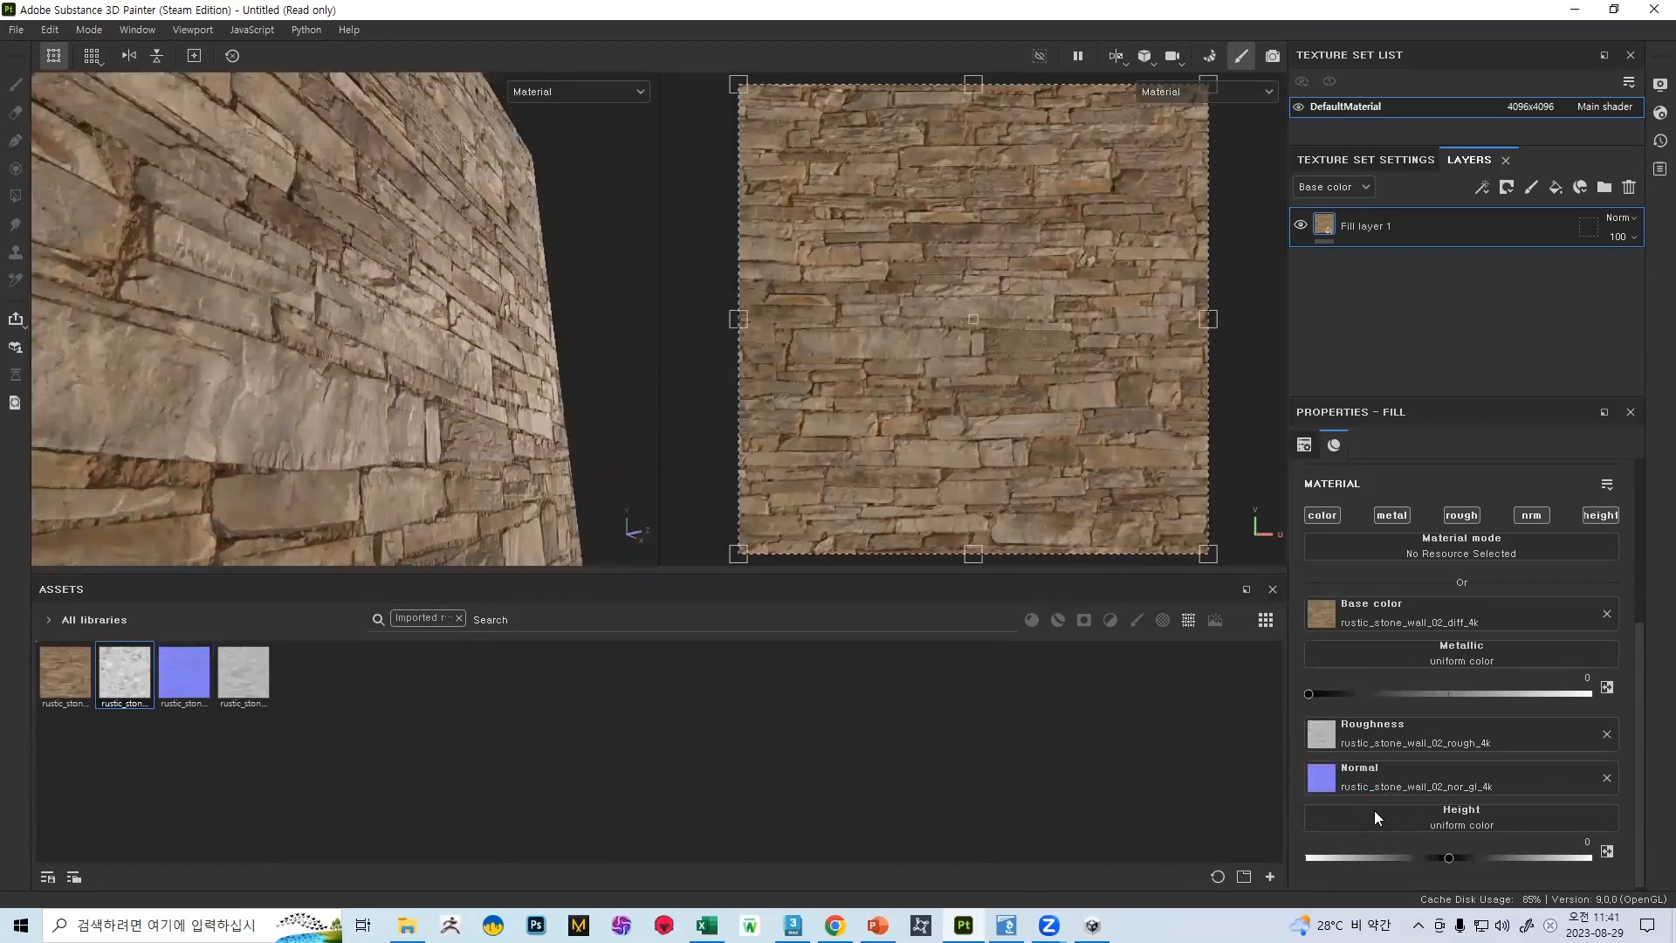
Remove the height map from the fill layer to compare the surface, and assign rustic_stone_wall_02_disp_4k to height again
{"action": "left_click_drag", "start_coordinate": [483, 464], "coordinate": [448, 408], "text": "alt"}
{"action": "right_click_drag", "start_coordinate": [493, 390], "coordinate": [535, 377], "text": "shift"}
{"action": "left_click_drag", "start_coordinate": [469, 355], "coordinate": [398, 357], "text": "alt"}
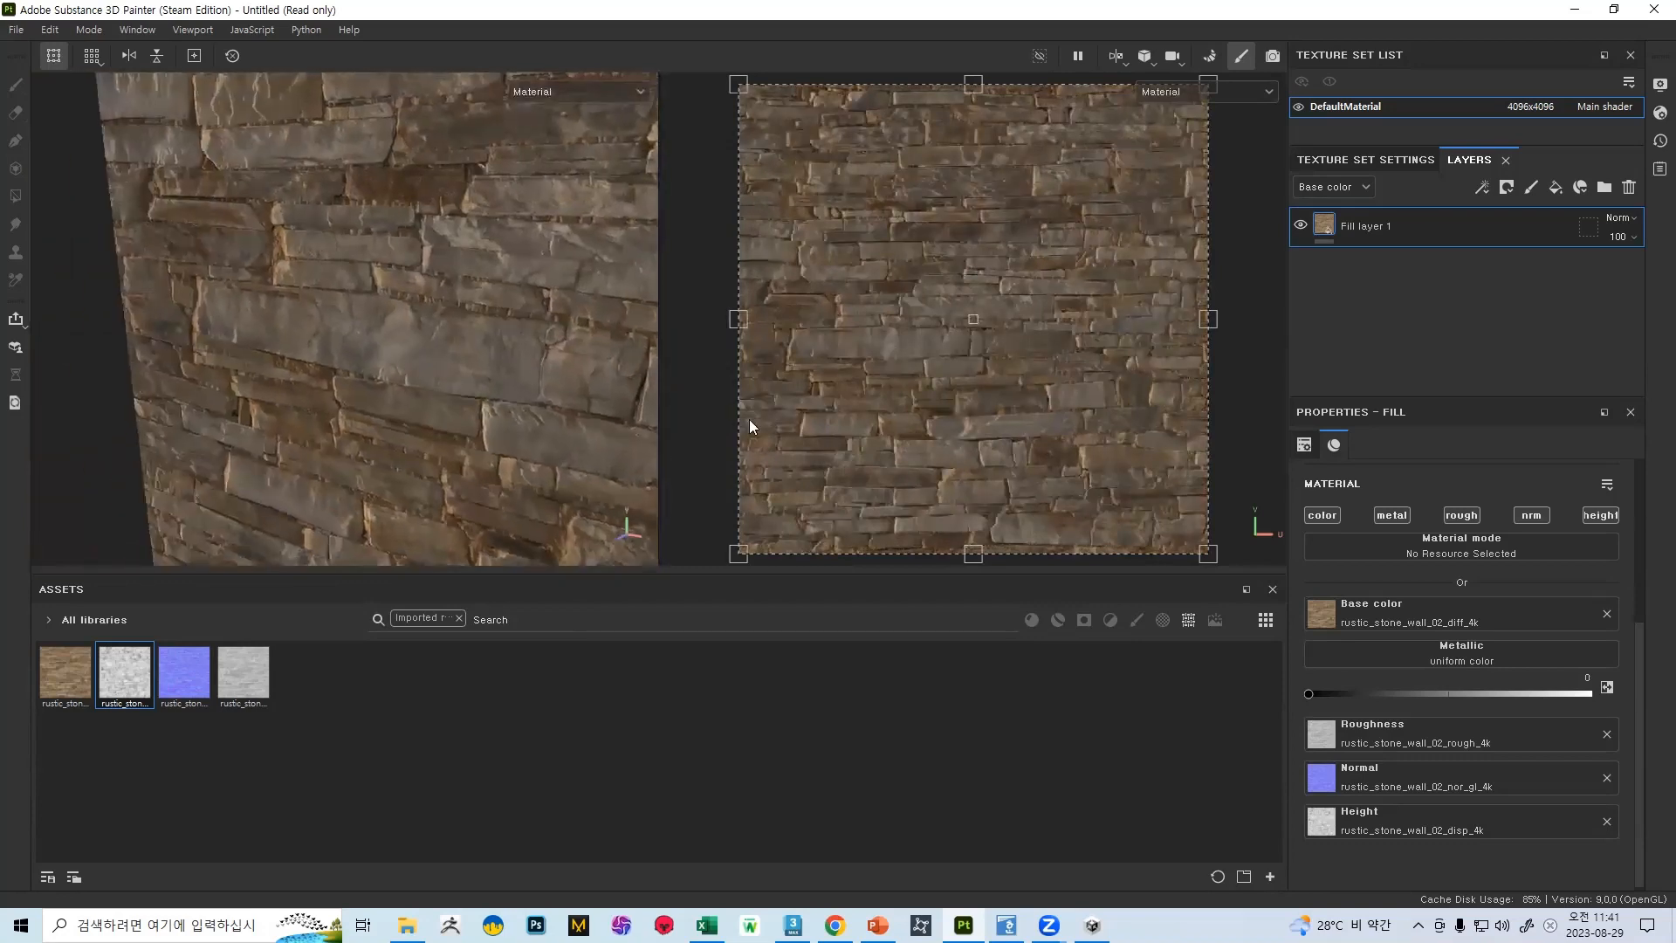
{"action": "left_click", "coordinate": [1607, 822]}
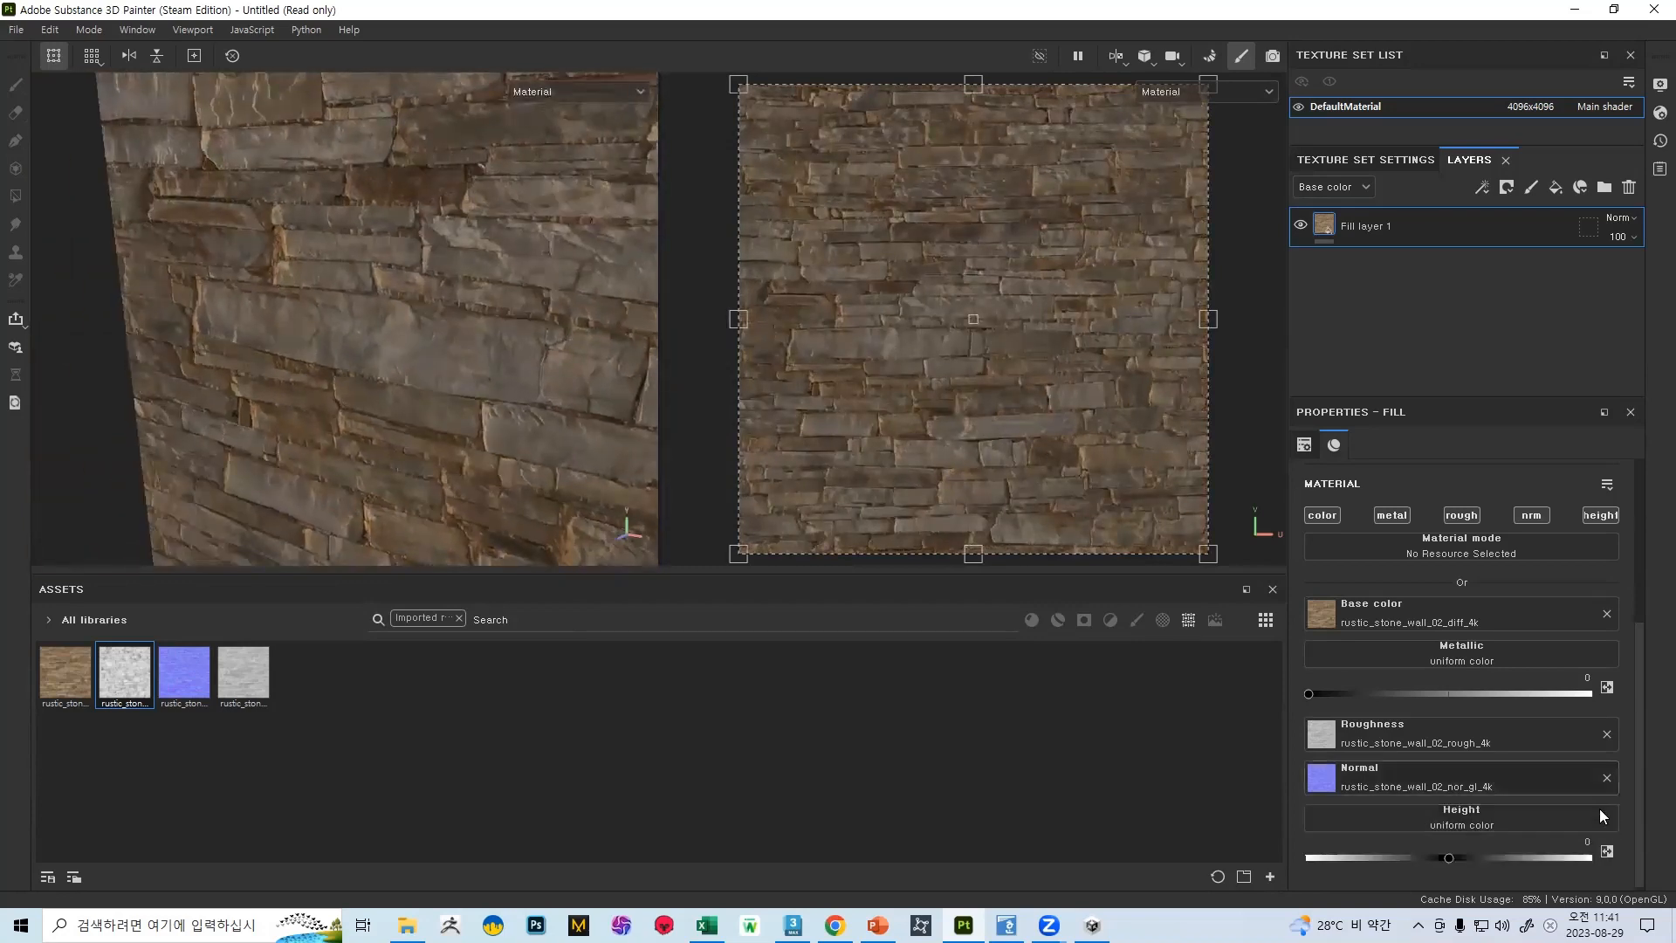
{"action": "right_click_drag", "start_coordinate": [315, 410], "coordinate": [426, 416], "text": "shift"}
{"action": "left_click_drag", "start_coordinate": [131, 672], "coordinate": [1458, 821]}
Examine the stone wall's relief and shading on the plane up close and from several angles
{"action": "left_click_drag", "start_coordinate": [399, 387], "coordinate": [603, 320], "text": "alt"}
{"action": "right_click_drag", "start_coordinate": [487, 329], "coordinate": [663, 373], "text": "shift"}
{"action": "left_click_drag", "start_coordinate": [491, 321], "coordinate": [486, 367], "text": "alt"}
{"action": "right_click_drag", "start_coordinate": [486, 367], "coordinate": [573, 584], "text": "alt"}
{"action": "right_click_drag", "start_coordinate": [437, 402], "coordinate": [288, 210], "text": "shift"}
{"action": "left_click_drag", "start_coordinate": [437, 262], "coordinate": [299, 300], "text": "alt"}
{"action": "middle_click_drag", "start_coordinate": [559, 275], "coordinate": [419, 273], "text": "alt"}
{"action": "left_click_drag", "start_coordinate": [419, 273], "coordinate": [367, 305], "text": "alt"}
{"action": "right_click_drag", "start_coordinate": [367, 305], "coordinate": [578, 651], "text": "alt"}
{"action": "right_click_drag", "start_coordinate": [541, 445], "coordinate": [460, 438], "text": "shift"}
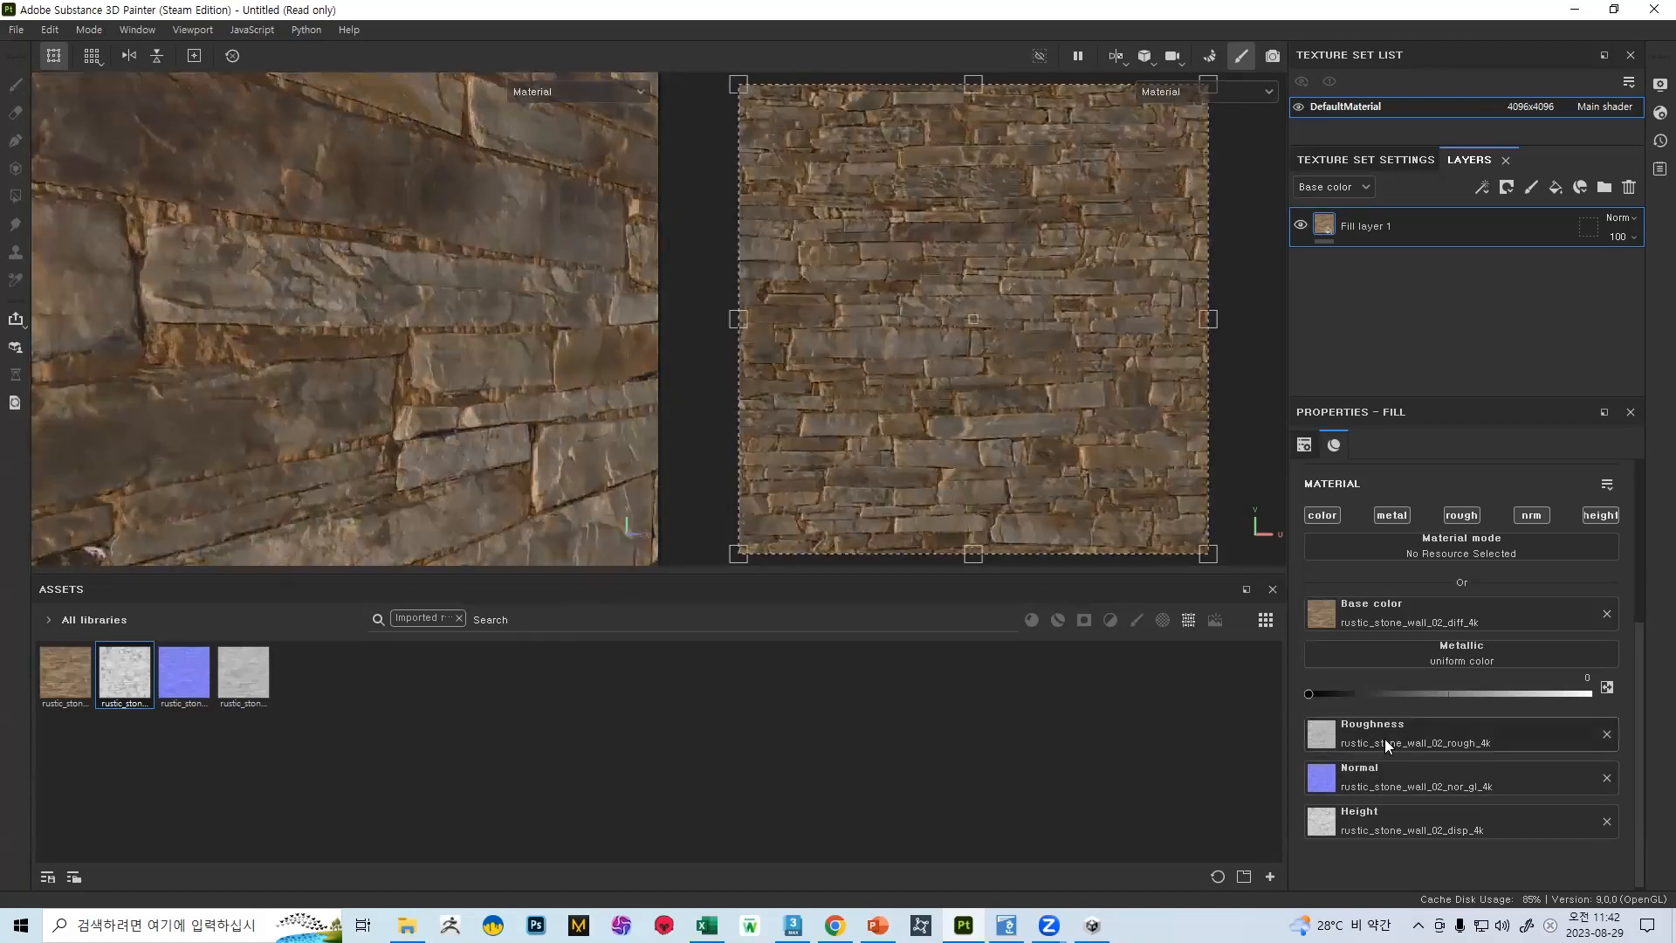
Add a Levels effect to the fill layer and set its affected channel to Height
{"action": "right_click", "coordinate": [1404, 229]}
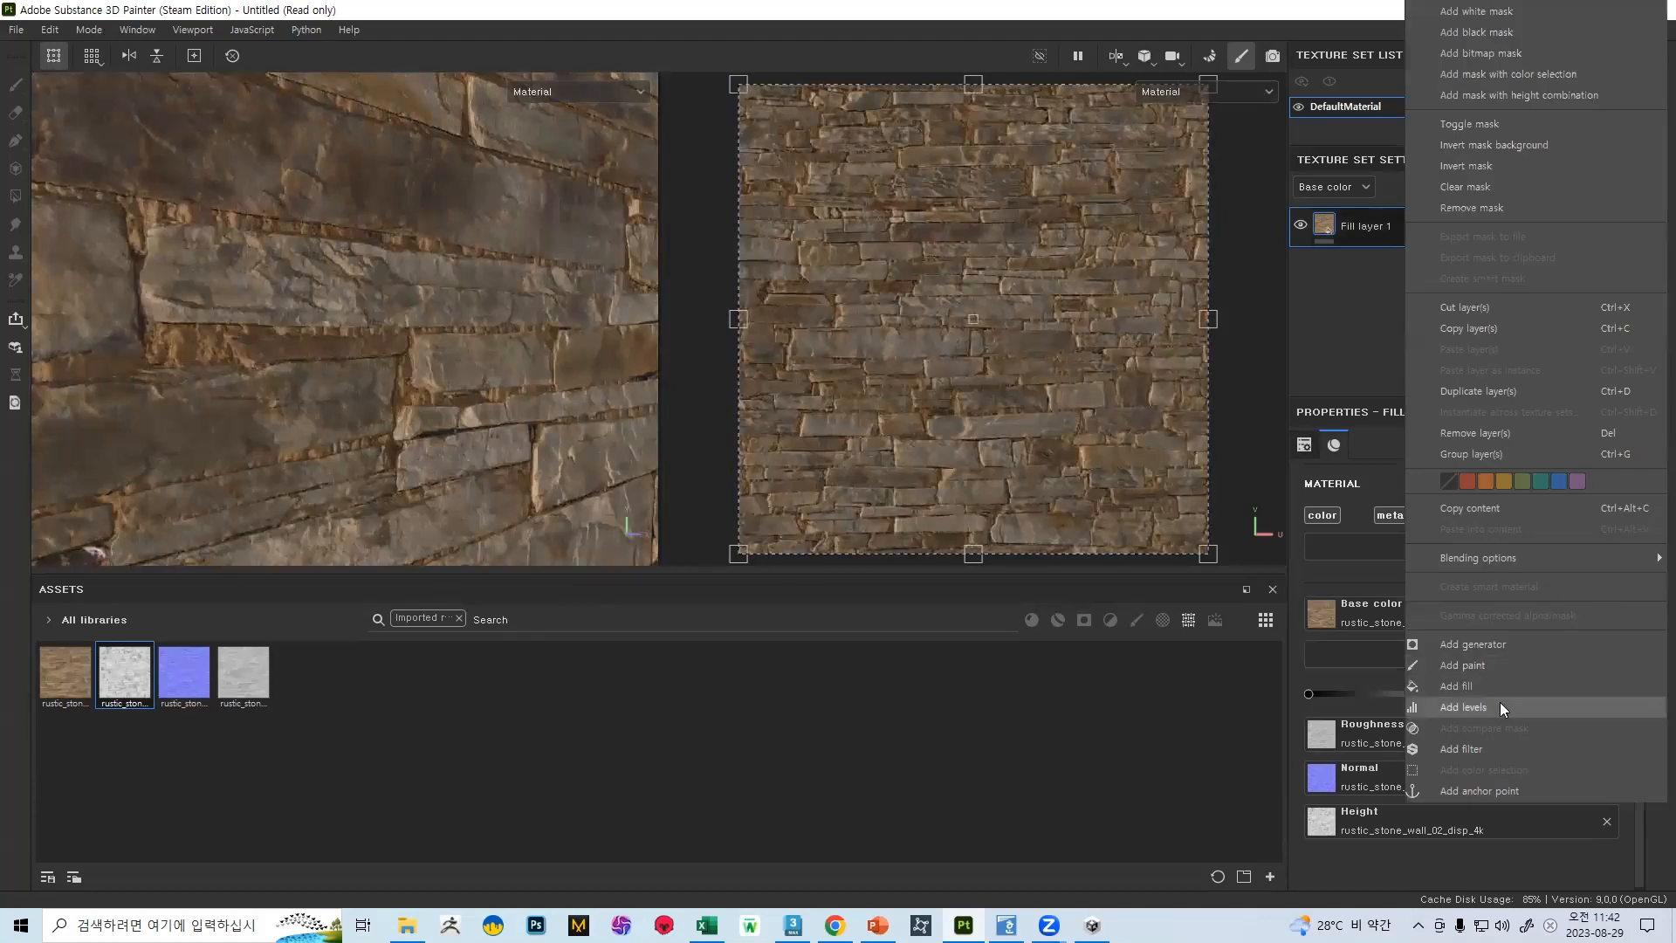
{"action": "left_click", "coordinate": [1499, 704]}
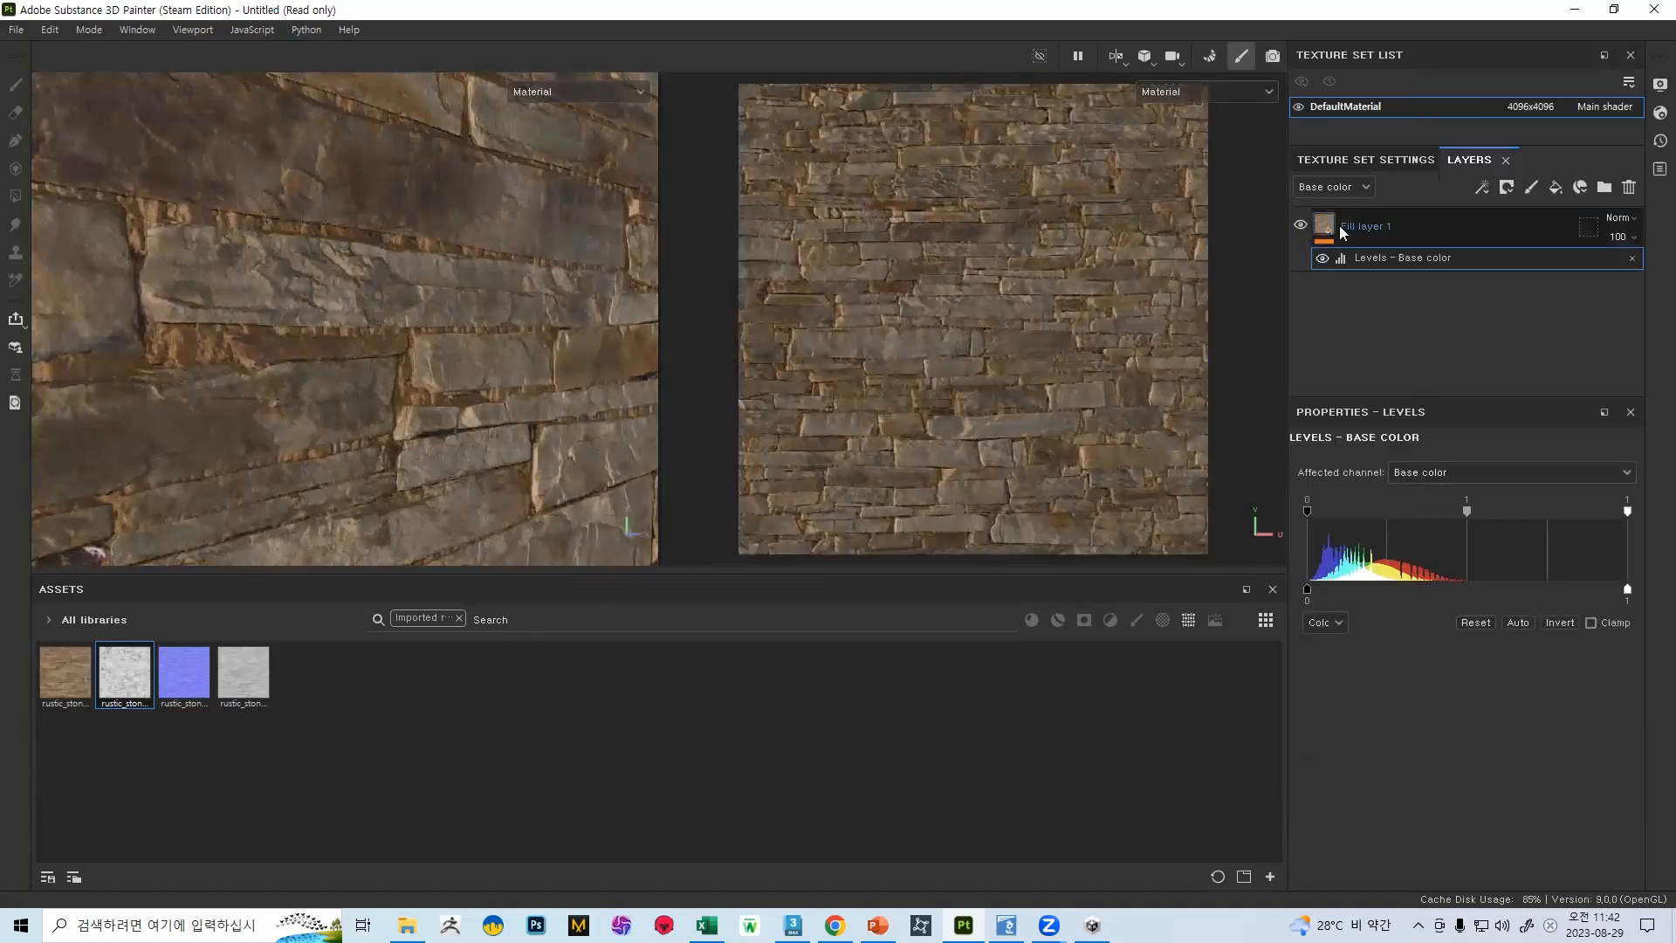
{"action": "left_click", "coordinate": [1439, 479]}
{"action": "left_click", "coordinate": [1423, 556]}
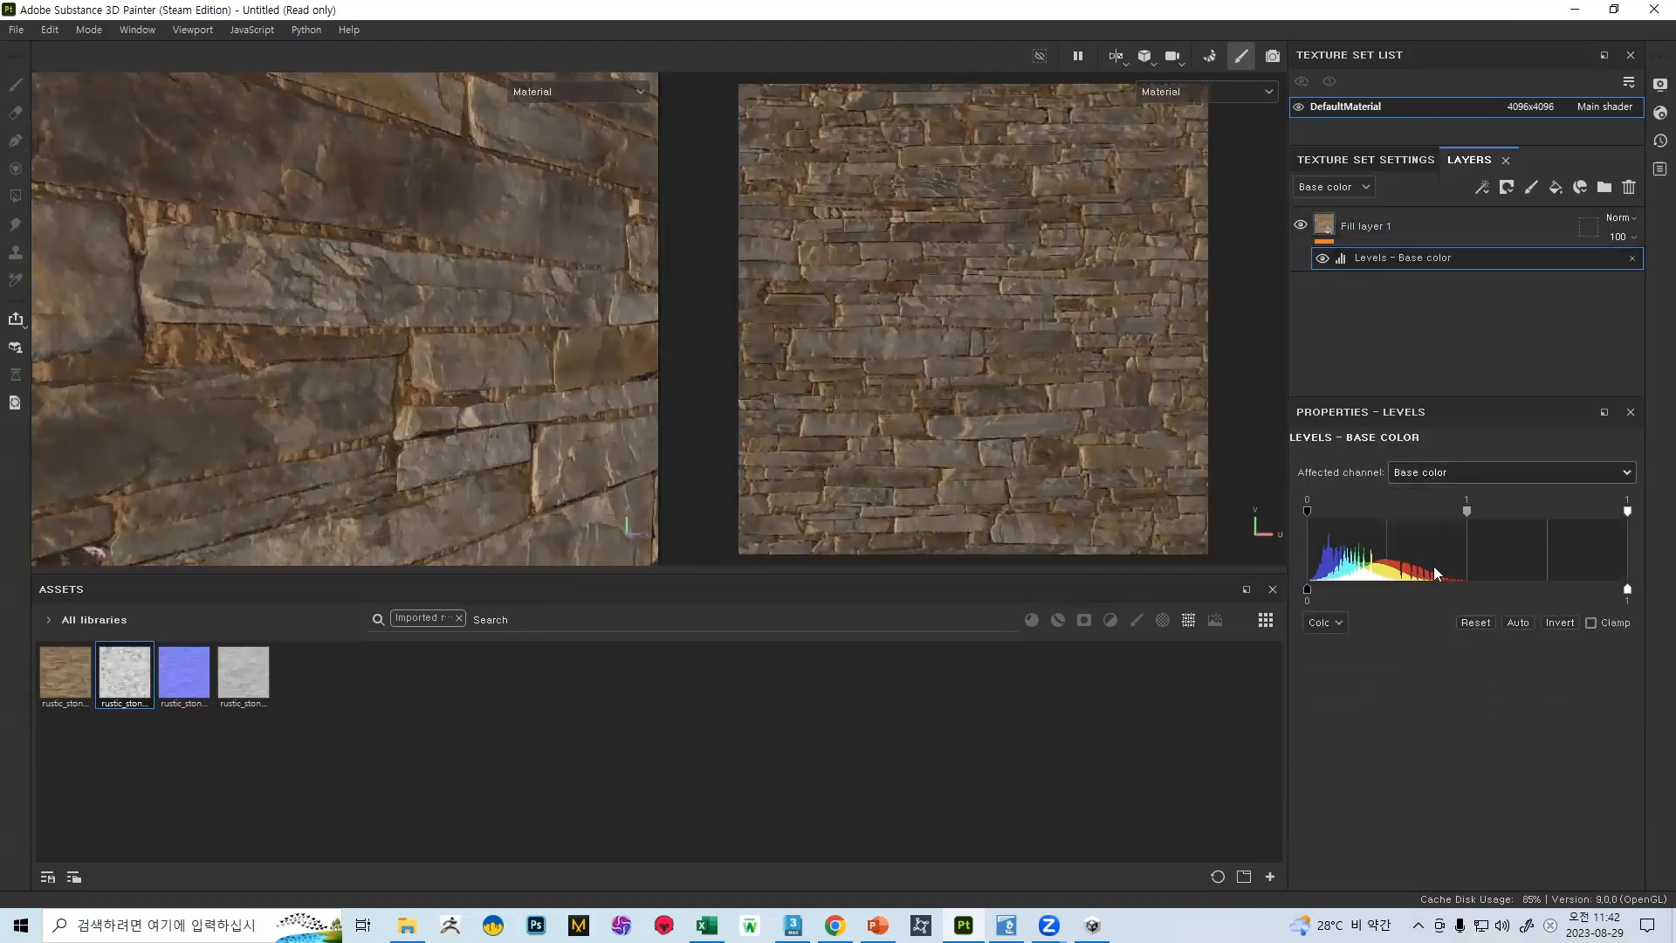
Try a midtone of 0.806 in the height levels and check the wall's relief from the front
{"action": "mouse_move", "coordinate": [1542, 513]}
{"action": "left_mouse_down"}
{"action": "mouse_move", "coordinate": [1602, 513]}
{"action": "mouse_move", "coordinate": [1526, 513]}
{"action": "mouse_move", "coordinate": [1594, 513]}
{"action": "mouse_move", "coordinate": [1540, 513]}
{"action": "left_mouse_up"}
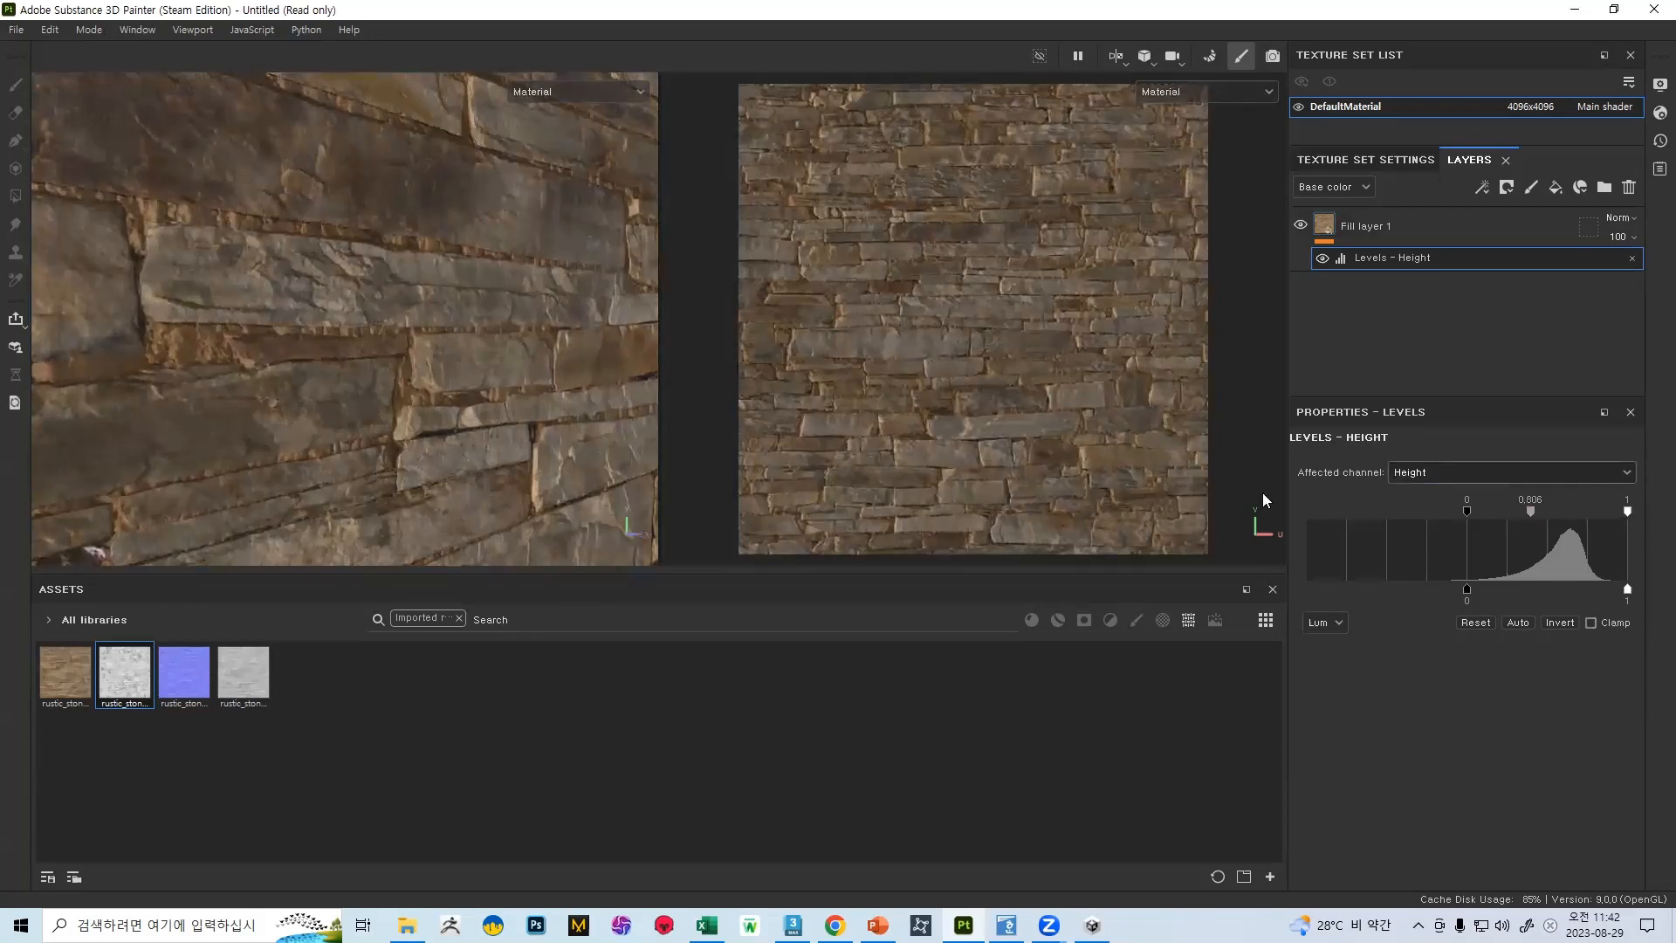
{"action": "left_click_drag", "start_coordinate": [323, 367], "coordinate": [393, 385], "text": "alt"}
{"action": "right_click_drag", "start_coordinate": [393, 385], "coordinate": [478, 403], "text": "shift"}
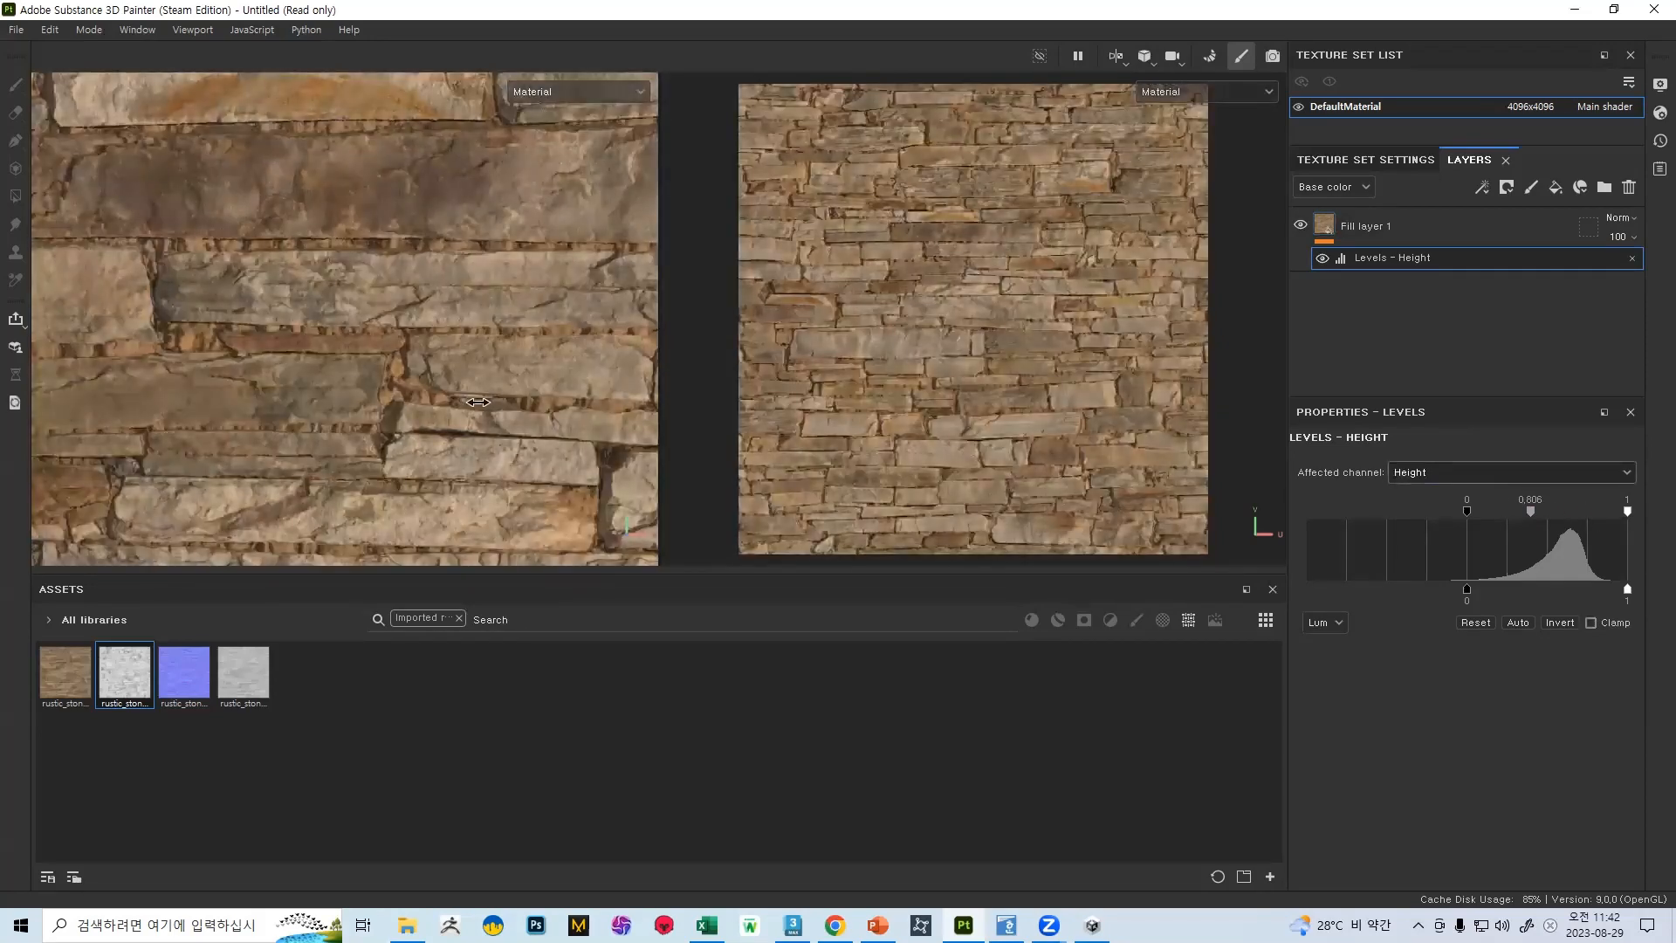
Try a midtone of 0.205 in the height levels and check the wall's relief from oblique angles
{"action": "left_click_drag", "start_coordinate": [1531, 515], "coordinate": [1444, 515]}
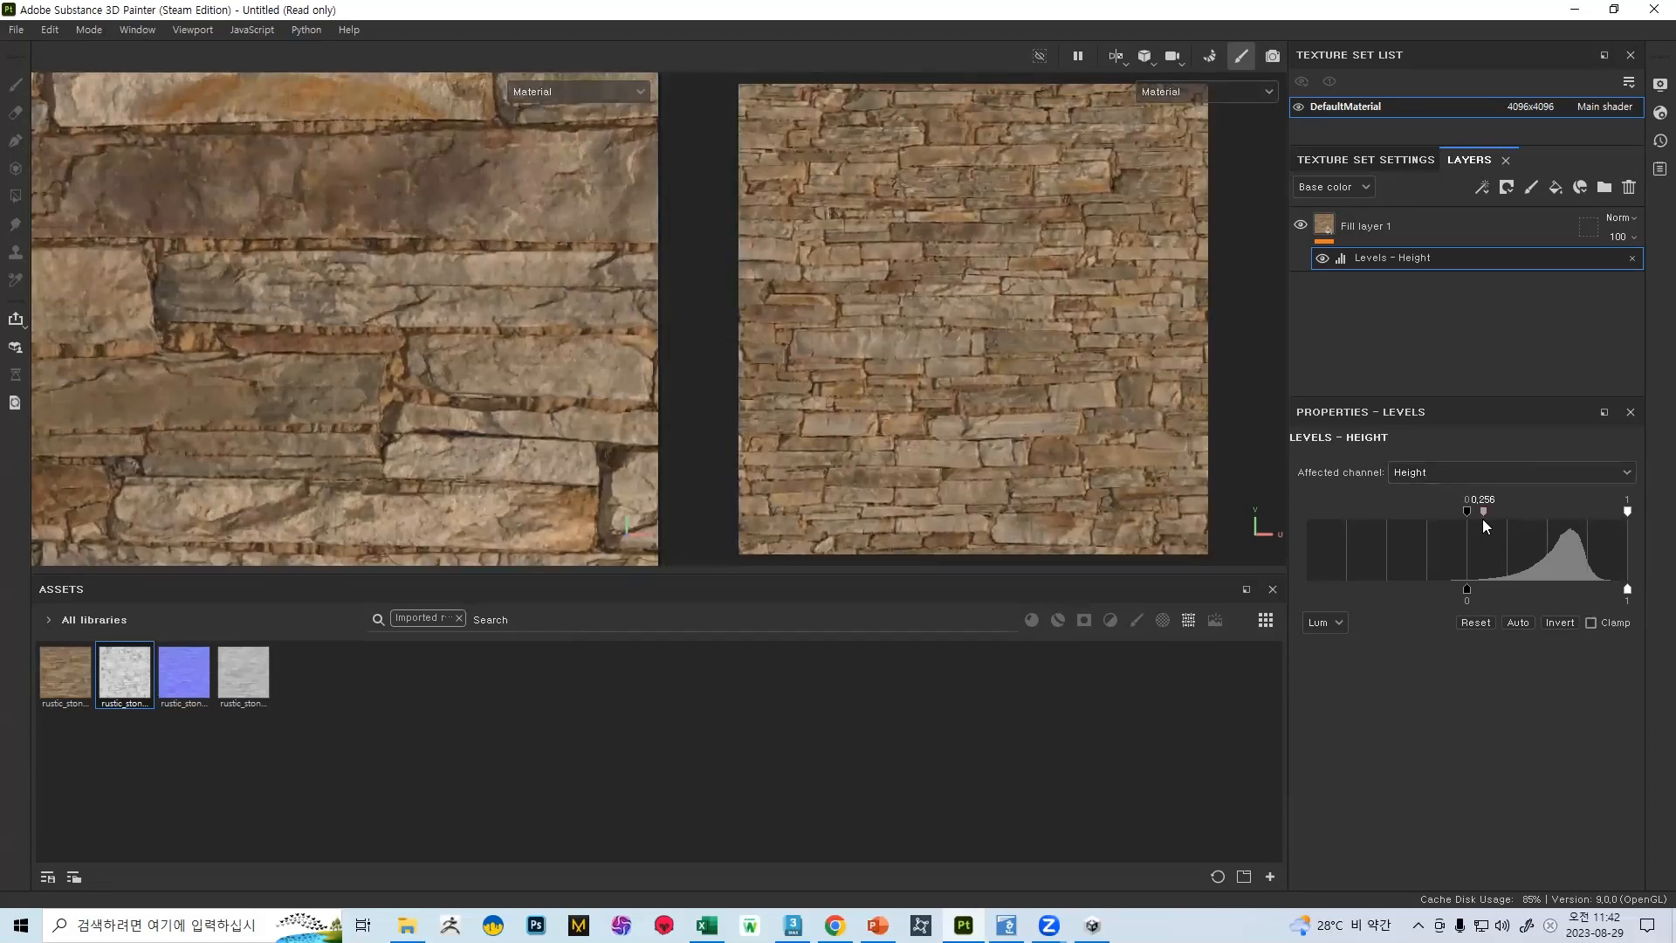
{"action": "mouse_move", "coordinate": [453, 383]}
{"action": "right_mouse_down", "text": "shift"}
{"action": "mouse_move", "coordinate": [494, 392]}
{"action": "mouse_move", "coordinate": [463, 390]}
{"action": "right_mouse_up", "text": "shift"}
{"action": "left_click_drag", "start_coordinate": [568, 425], "coordinate": [532, 366], "text": "alt"}
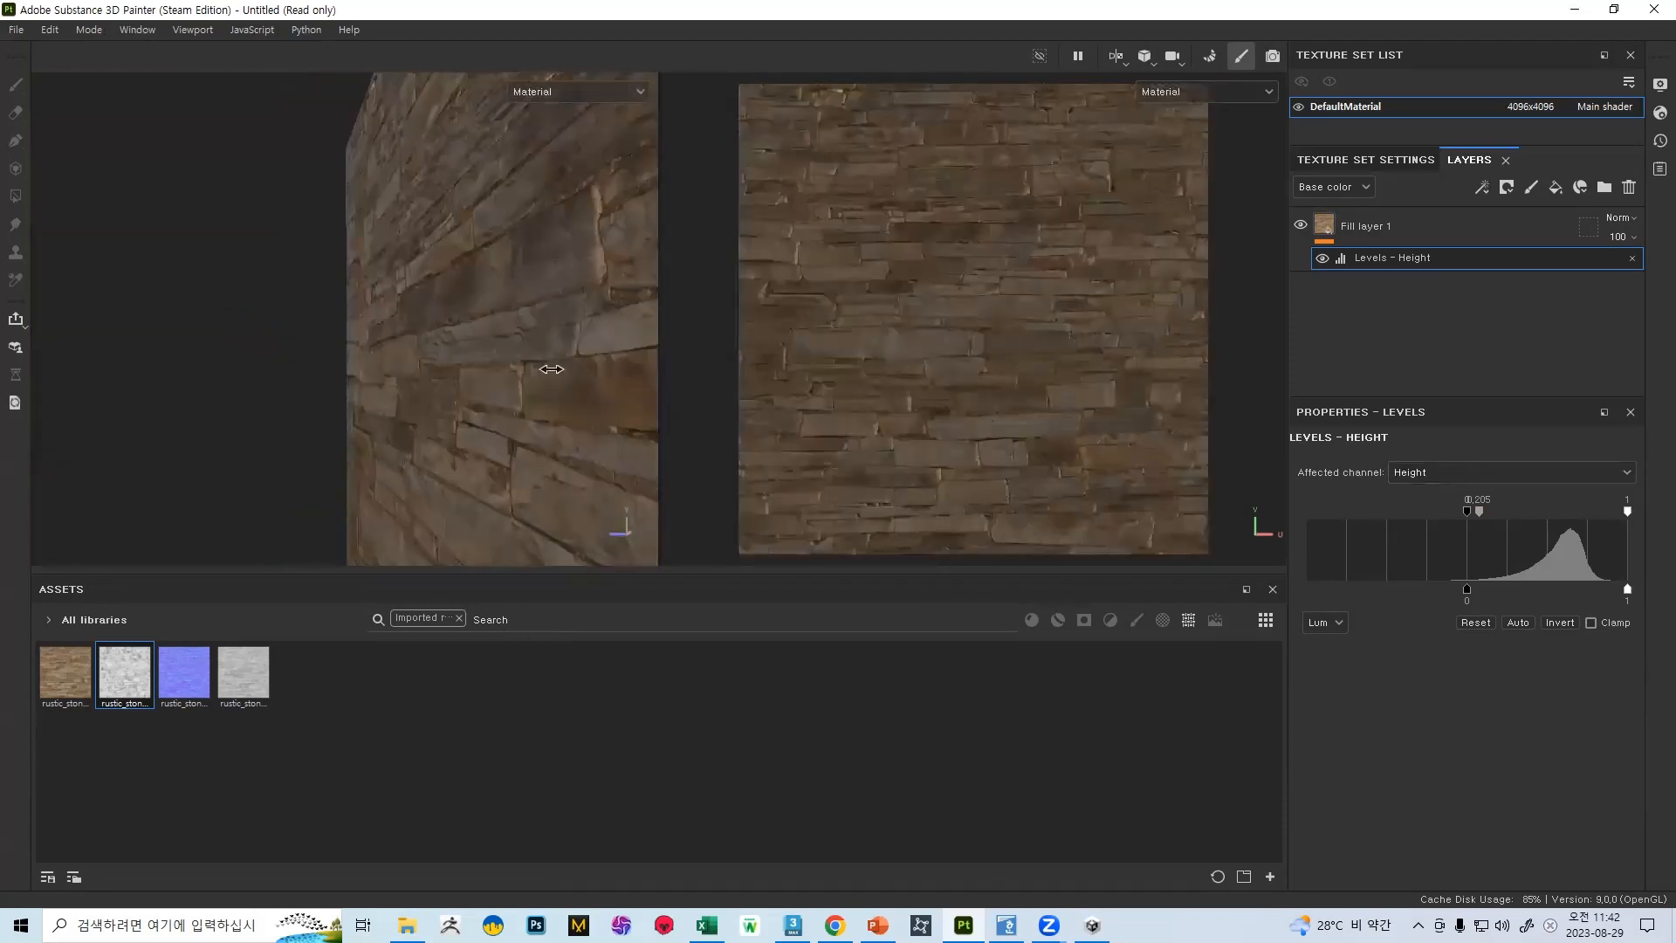
{"action": "right_click_drag", "start_coordinate": [555, 370], "coordinate": [457, 477], "text": "shift"}
{"action": "left_click_drag", "start_coordinate": [457, 476], "coordinate": [638, 302], "text": "alt"}
{"action": "right_click_drag", "start_coordinate": [638, 301], "coordinate": [638, 567], "text": "alt"}
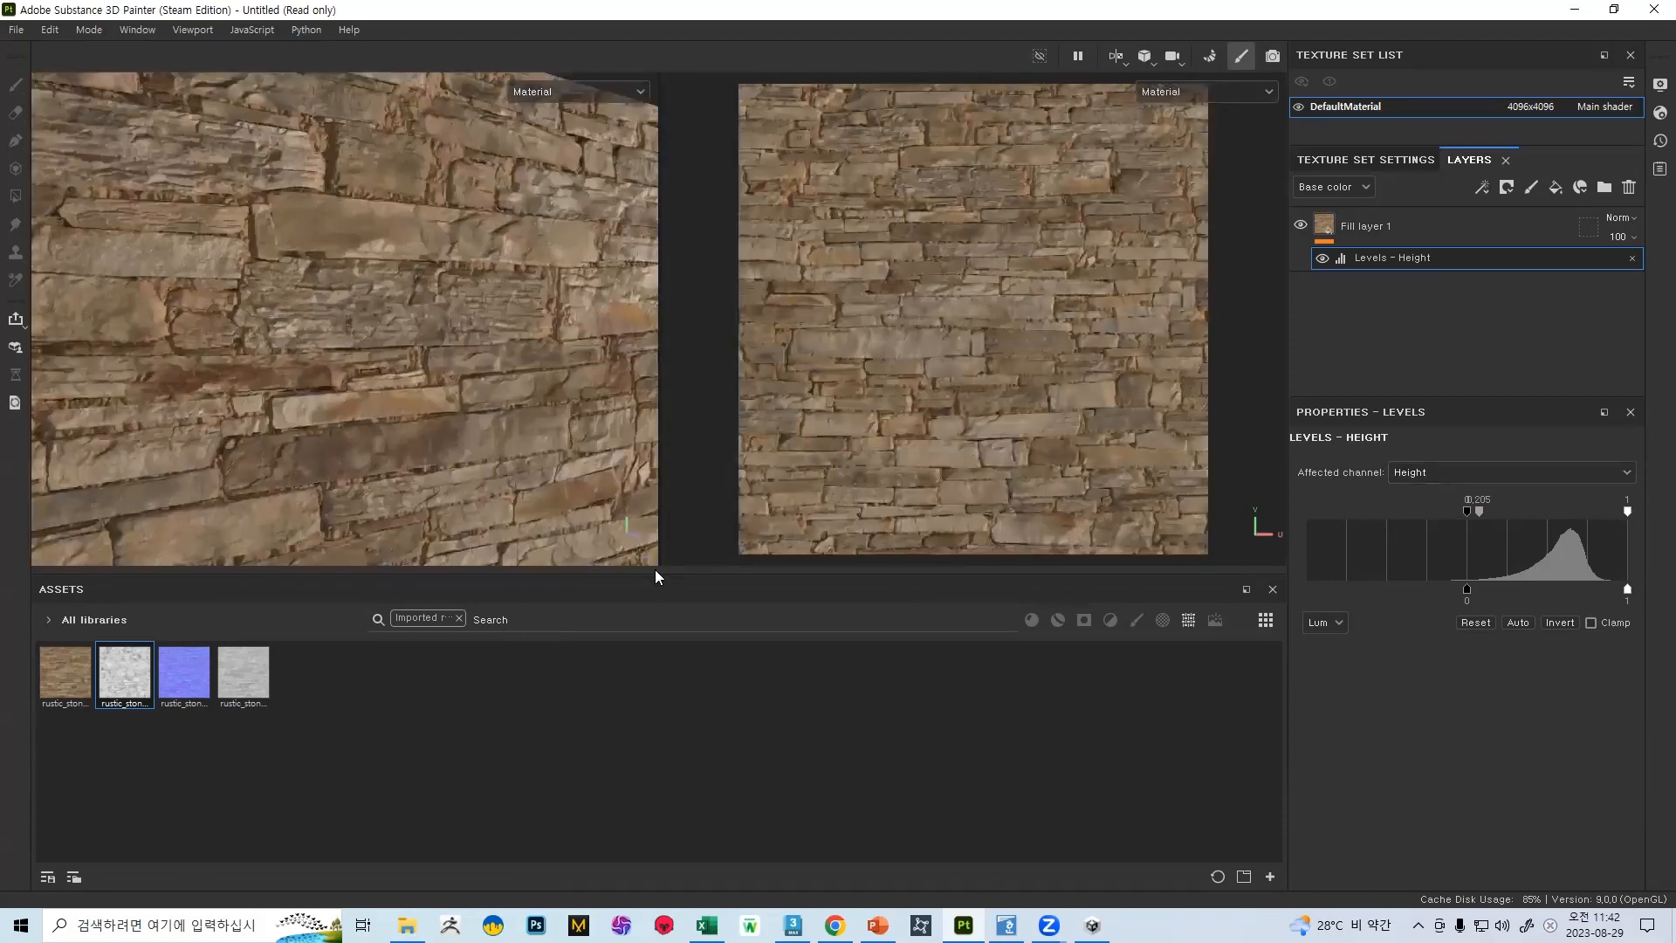
{"action": "left_click_drag", "start_coordinate": [638, 568], "coordinate": [502, 454], "text": "alt"}
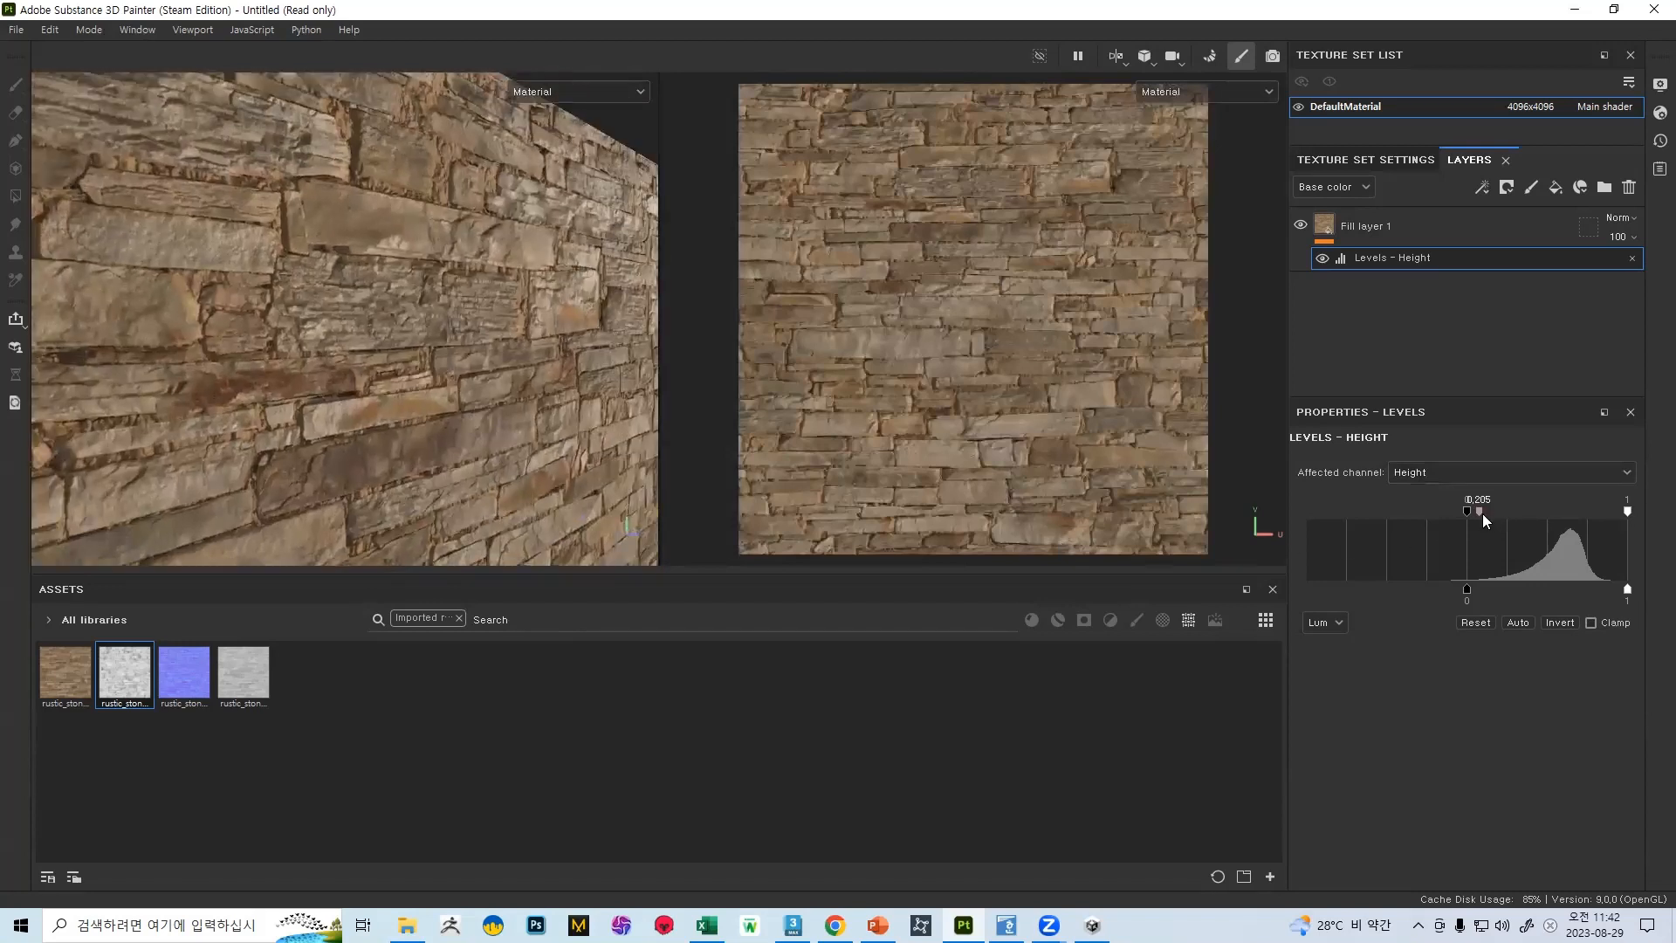
Set the height levels' midtone to 0.541 and check the whole wall
{"action": "mouse_move", "coordinate": [1543, 517]}
{"action": "left_mouse_down"}
{"action": "mouse_move", "coordinate": [1484, 521]}
{"action": "mouse_move", "coordinate": [1574, 520]}
{"action": "mouse_move", "coordinate": [1519, 530]}
{"action": "left_mouse_up"}
{"action": "left_click_drag", "start_coordinate": [273, 308], "coordinate": [454, 349], "text": "alt"}
{"action": "right_click_drag", "start_coordinate": [454, 349], "coordinate": [385, 148], "text": "shift"}
{"action": "middle_click_drag", "start_coordinate": [476, 375], "coordinate": [347, 167], "text": "alt"}
Start a texture export and create a new desktop folder named 벽 as its output directory
{"action": "left_click", "coordinate": [16, 31]}
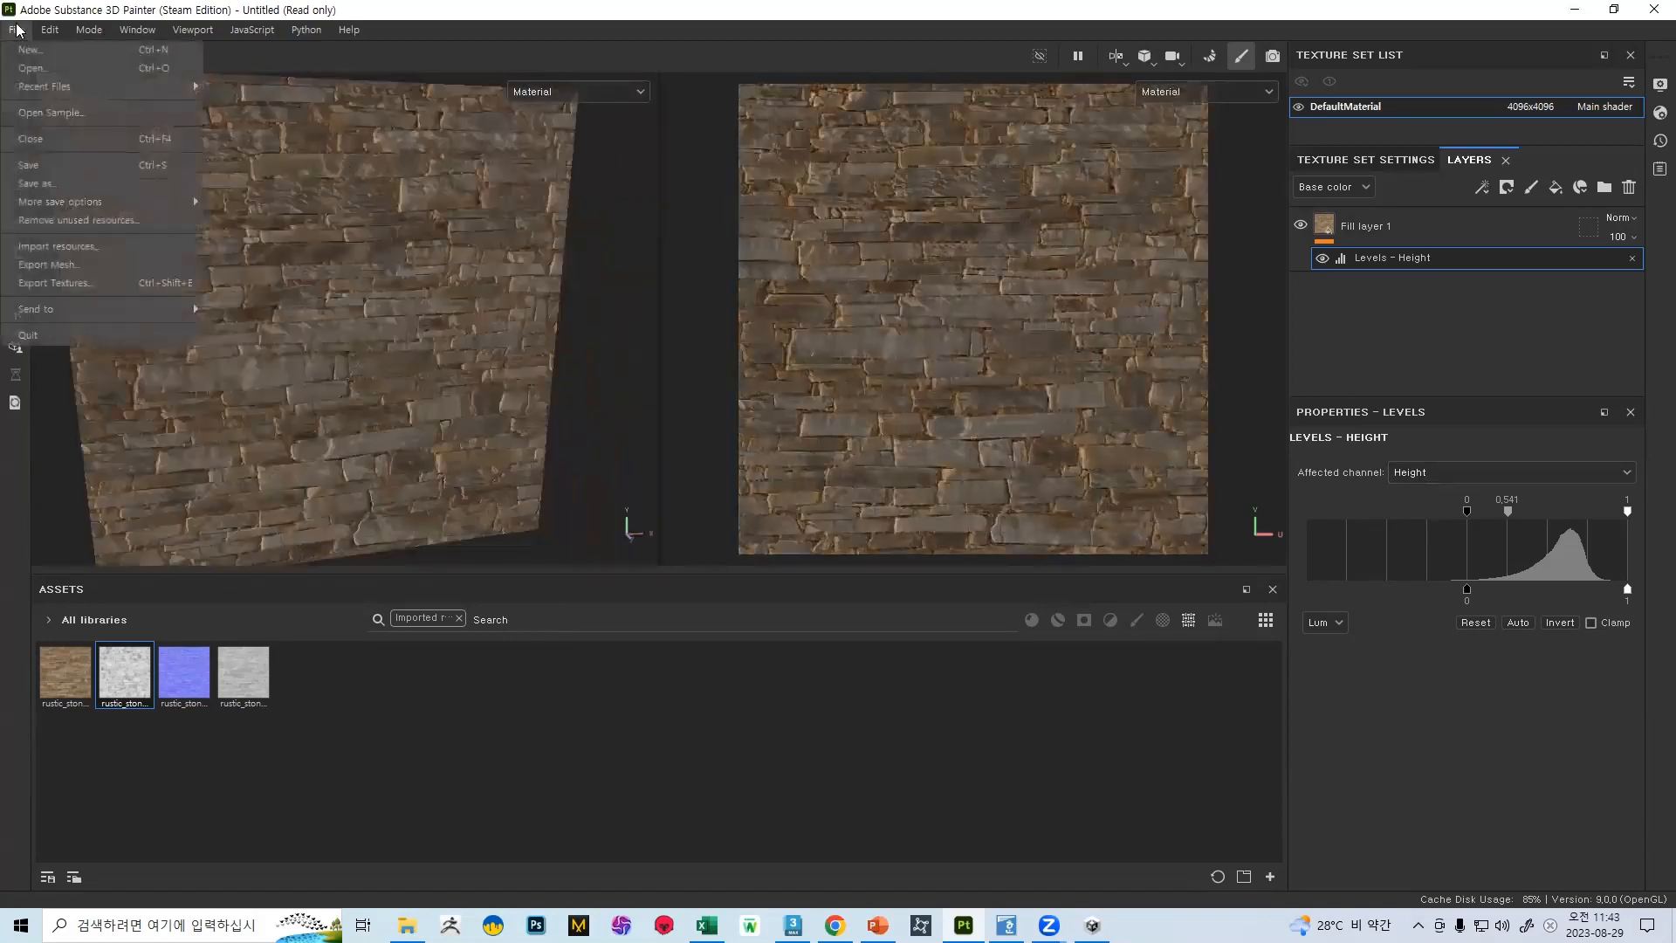
{"action": "left_click", "coordinate": [67, 282]}
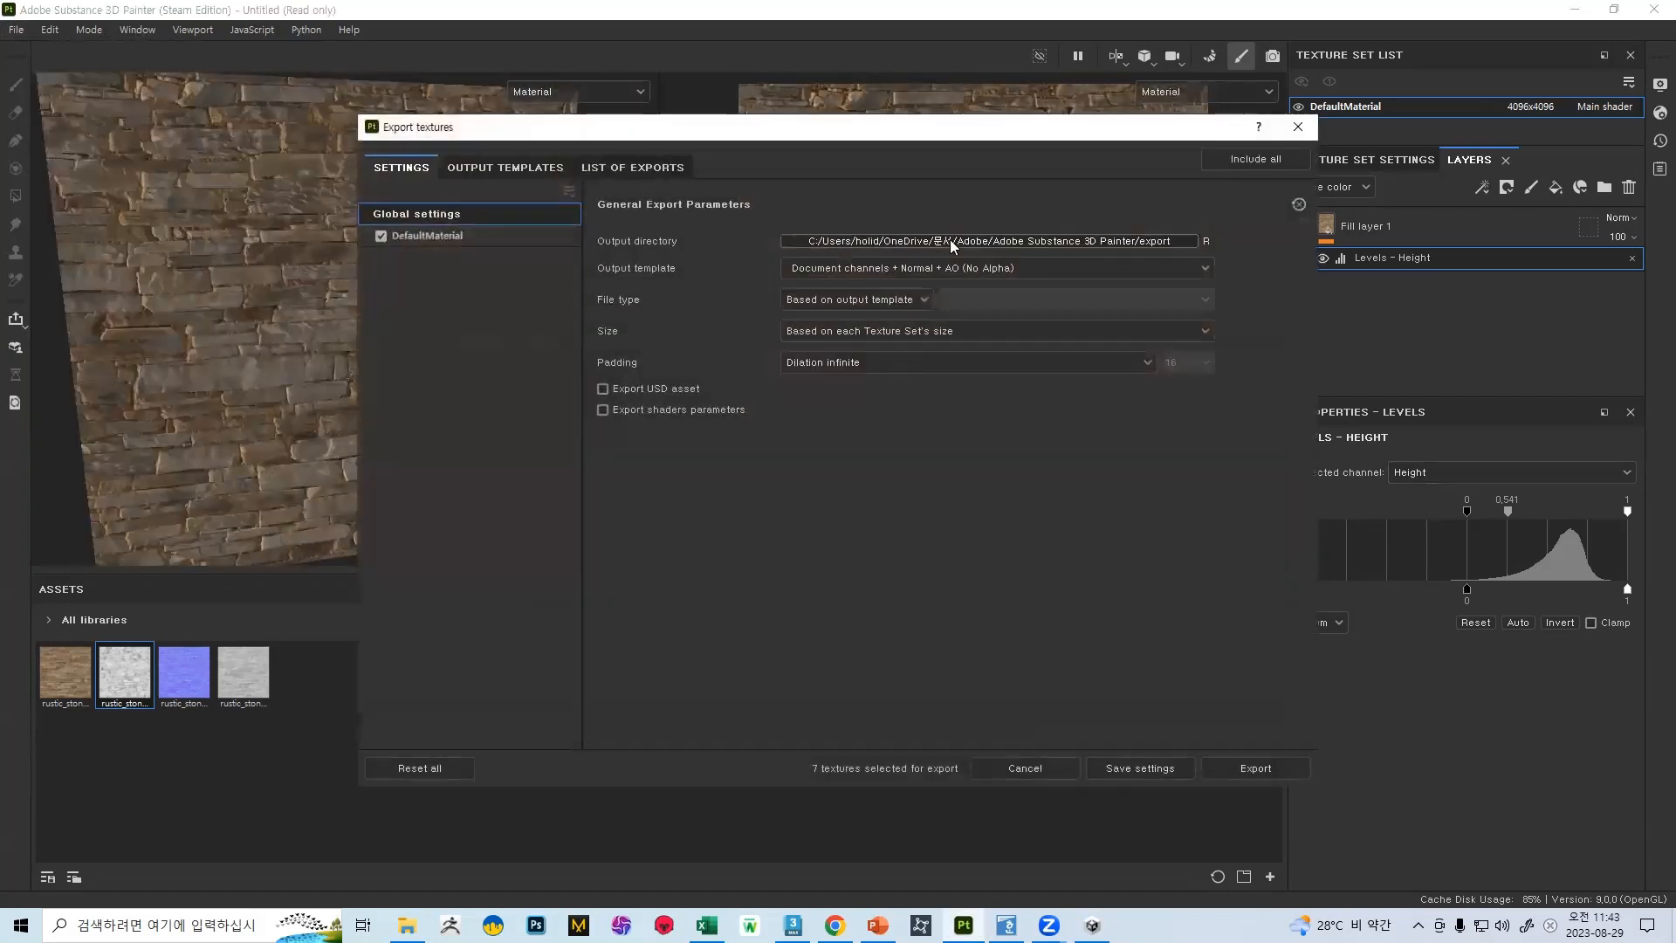
{"action": "left_click", "coordinate": [958, 238]}
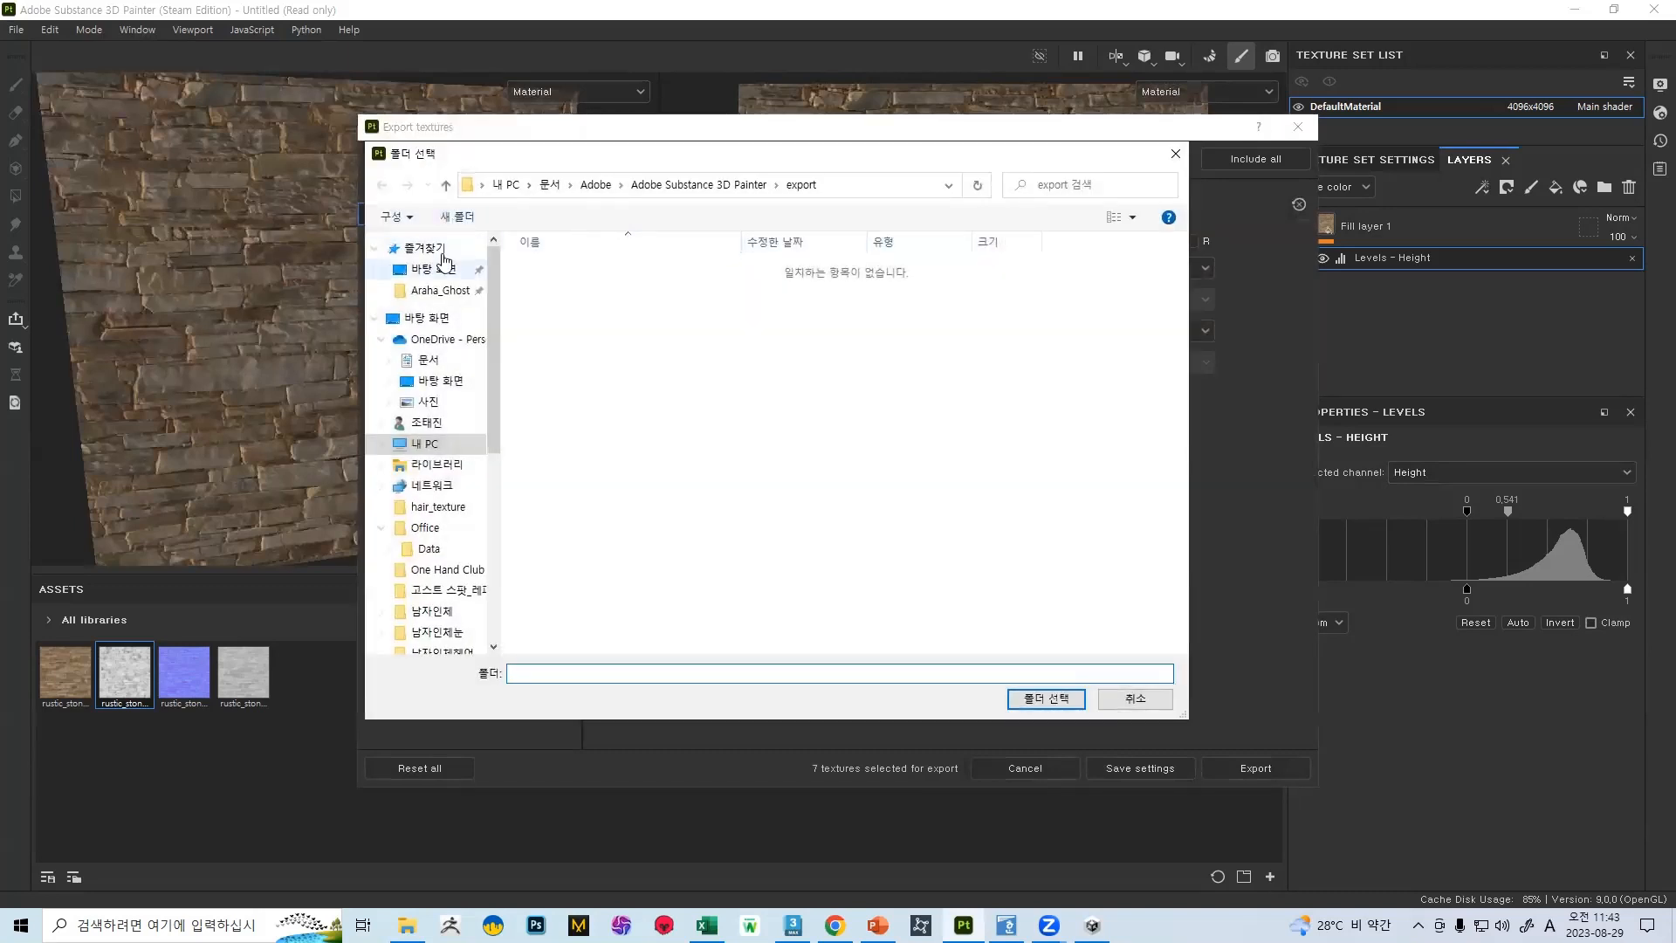
{"action": "left_click", "coordinate": [435, 271]}
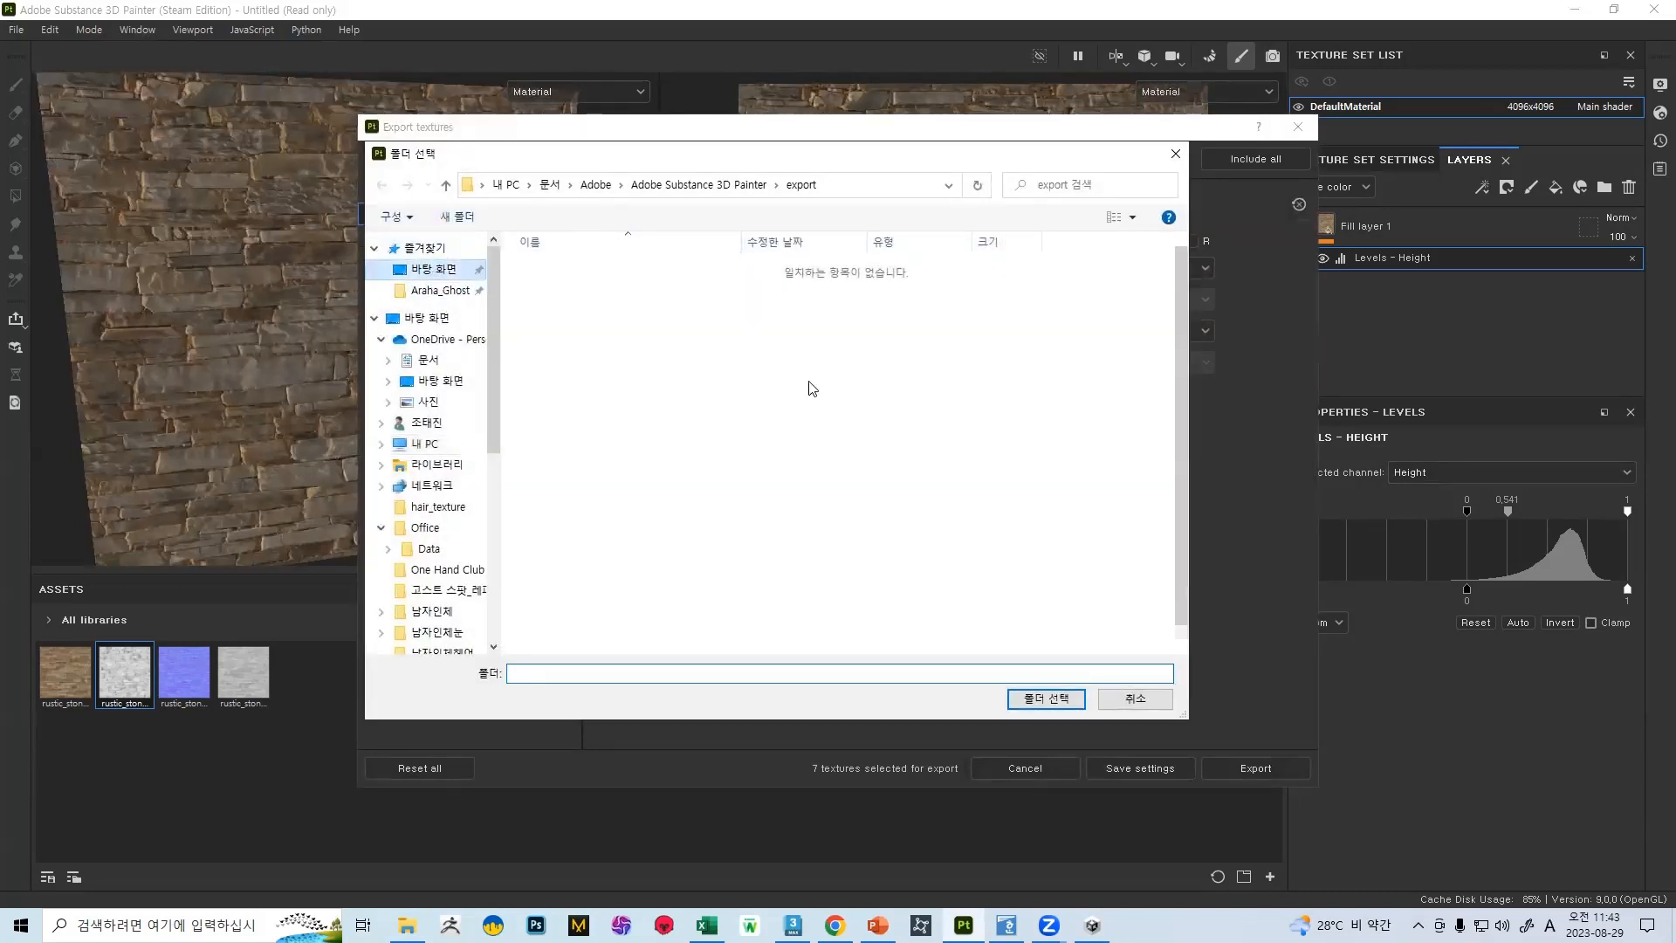
{"action": "scroll", "coordinate": [813, 389], "scroll_direction": "down", "scroll_amount": 2}
{"action": "right_click", "coordinate": [893, 612]}
{"action": "left_click", "coordinate": [941, 324]}
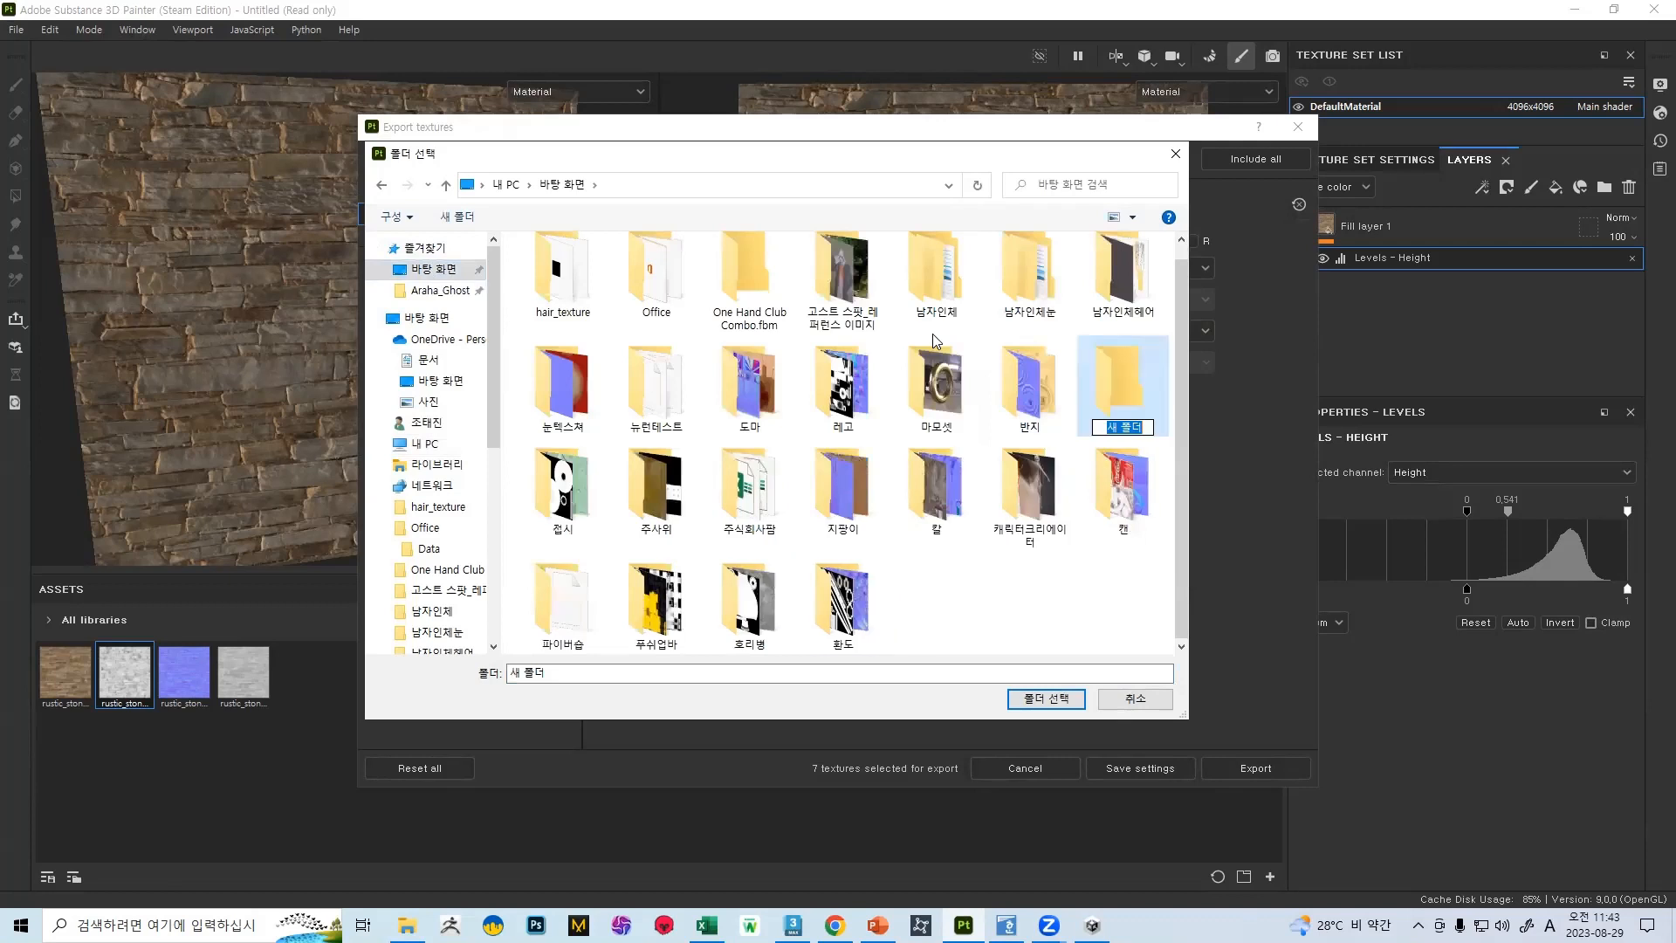
{"action": "type", "text": "qur"}
{"action": "key", "text": "Return"}
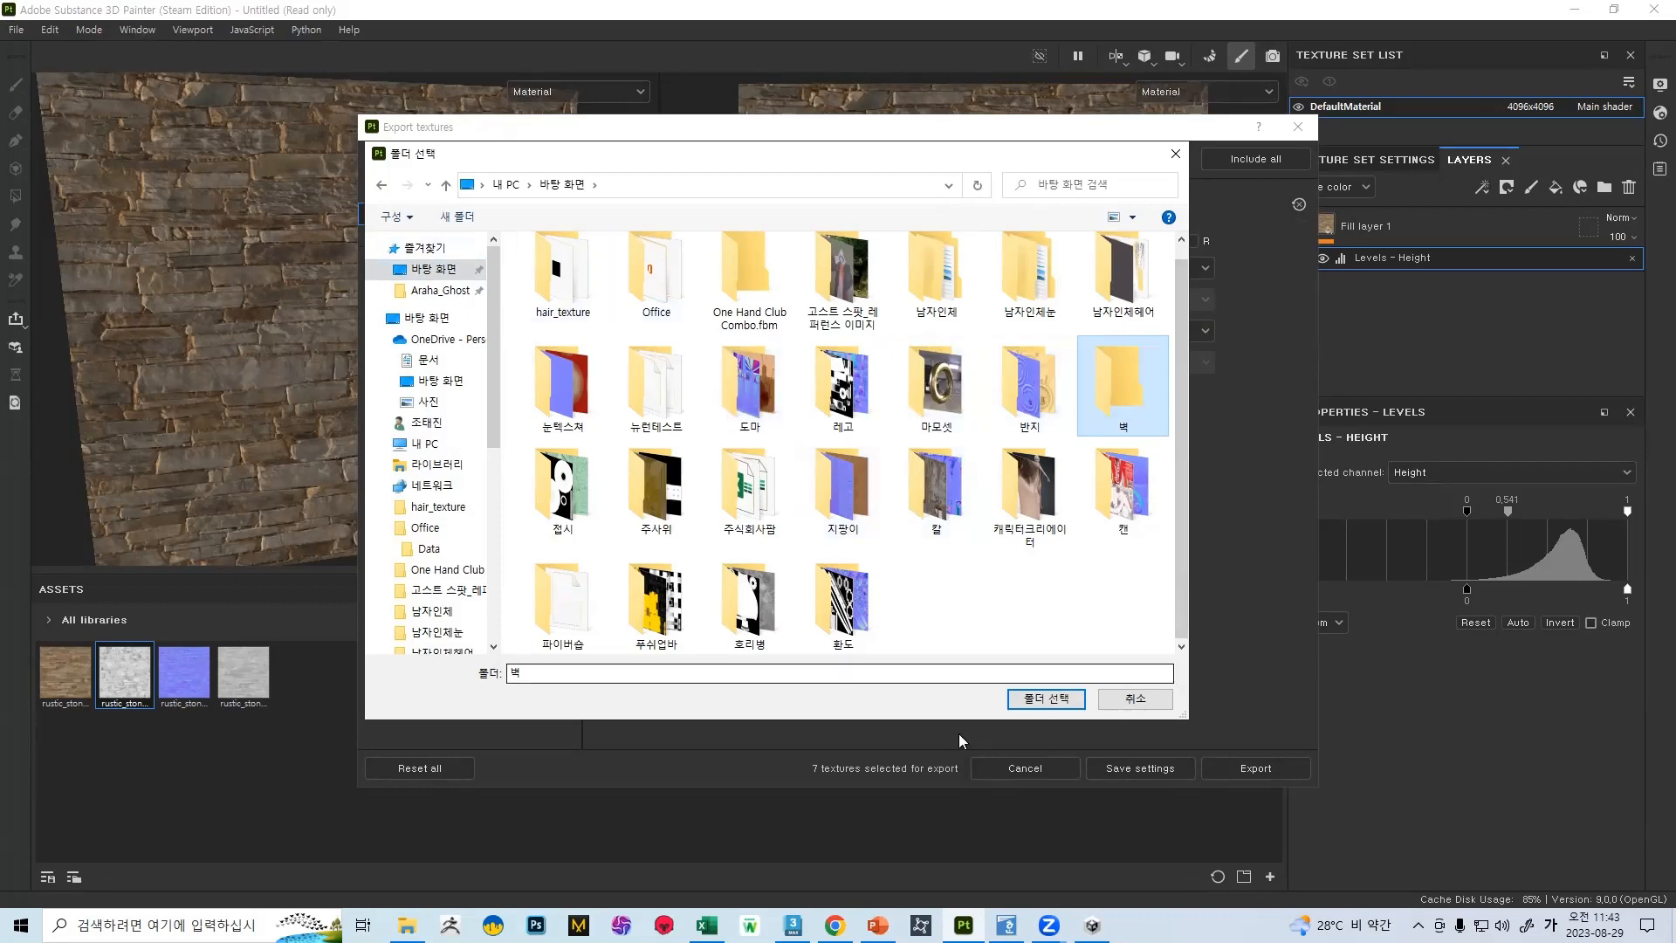
{"action": "left_click", "coordinate": [1046, 698]}
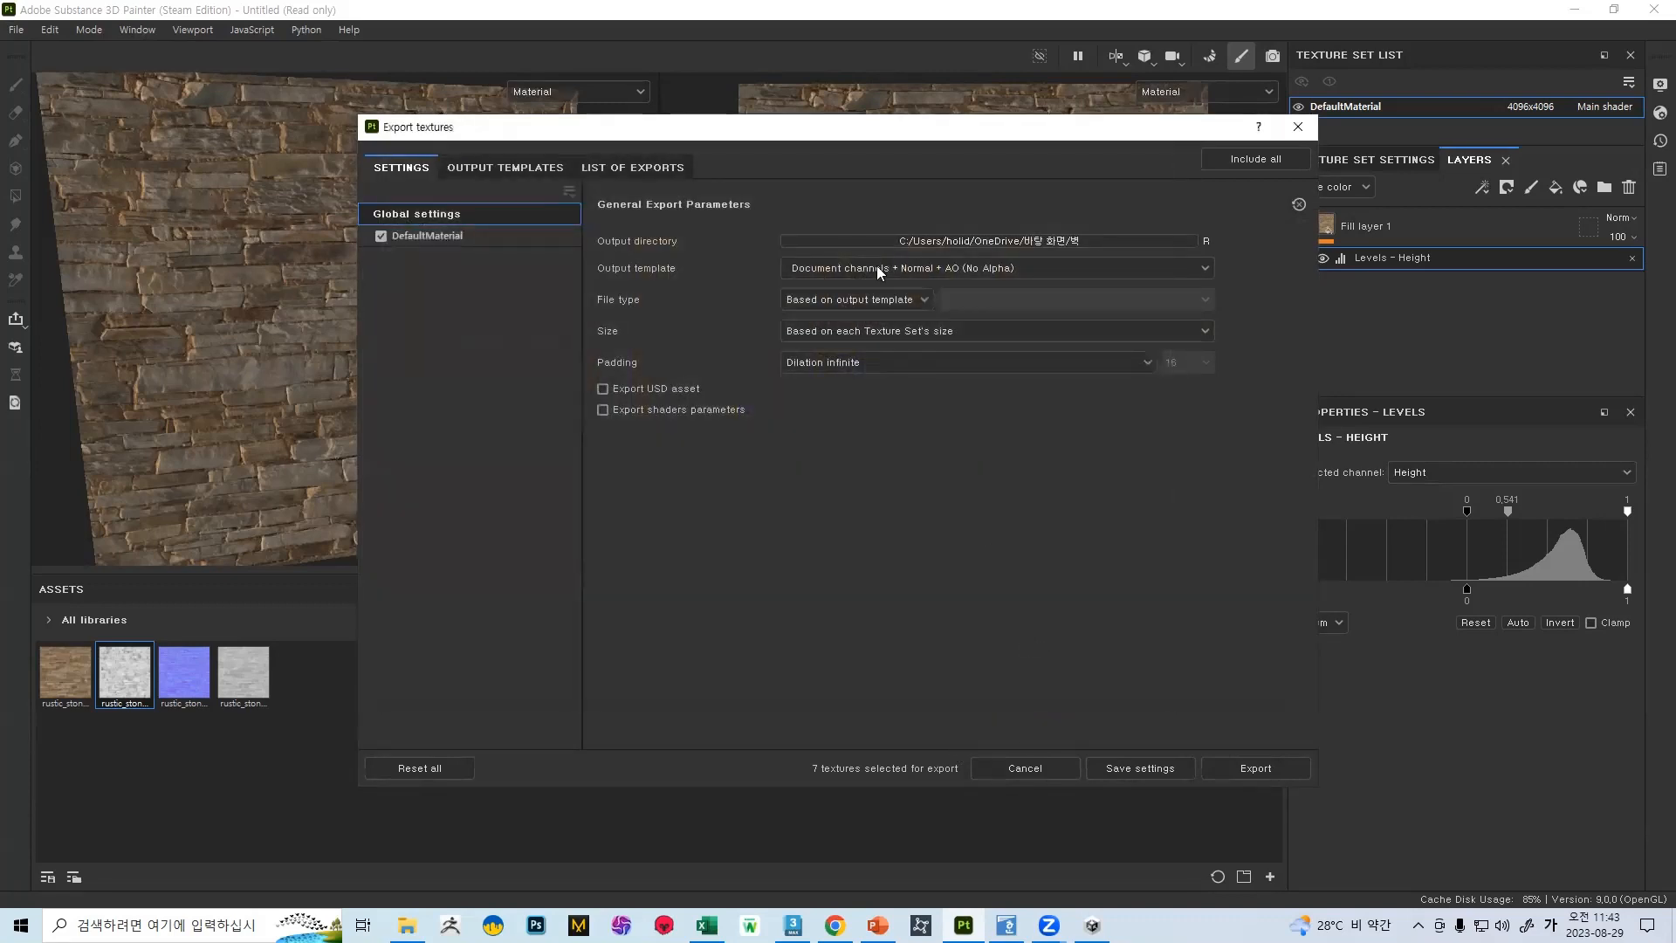
Export the textures with the TJ marmoset output template as png files at size 4096
{"action": "left_click", "coordinate": [931, 270]}
{"action": "scroll", "coordinate": [911, 353], "scroll_direction": "down", "scroll_amount": 10}
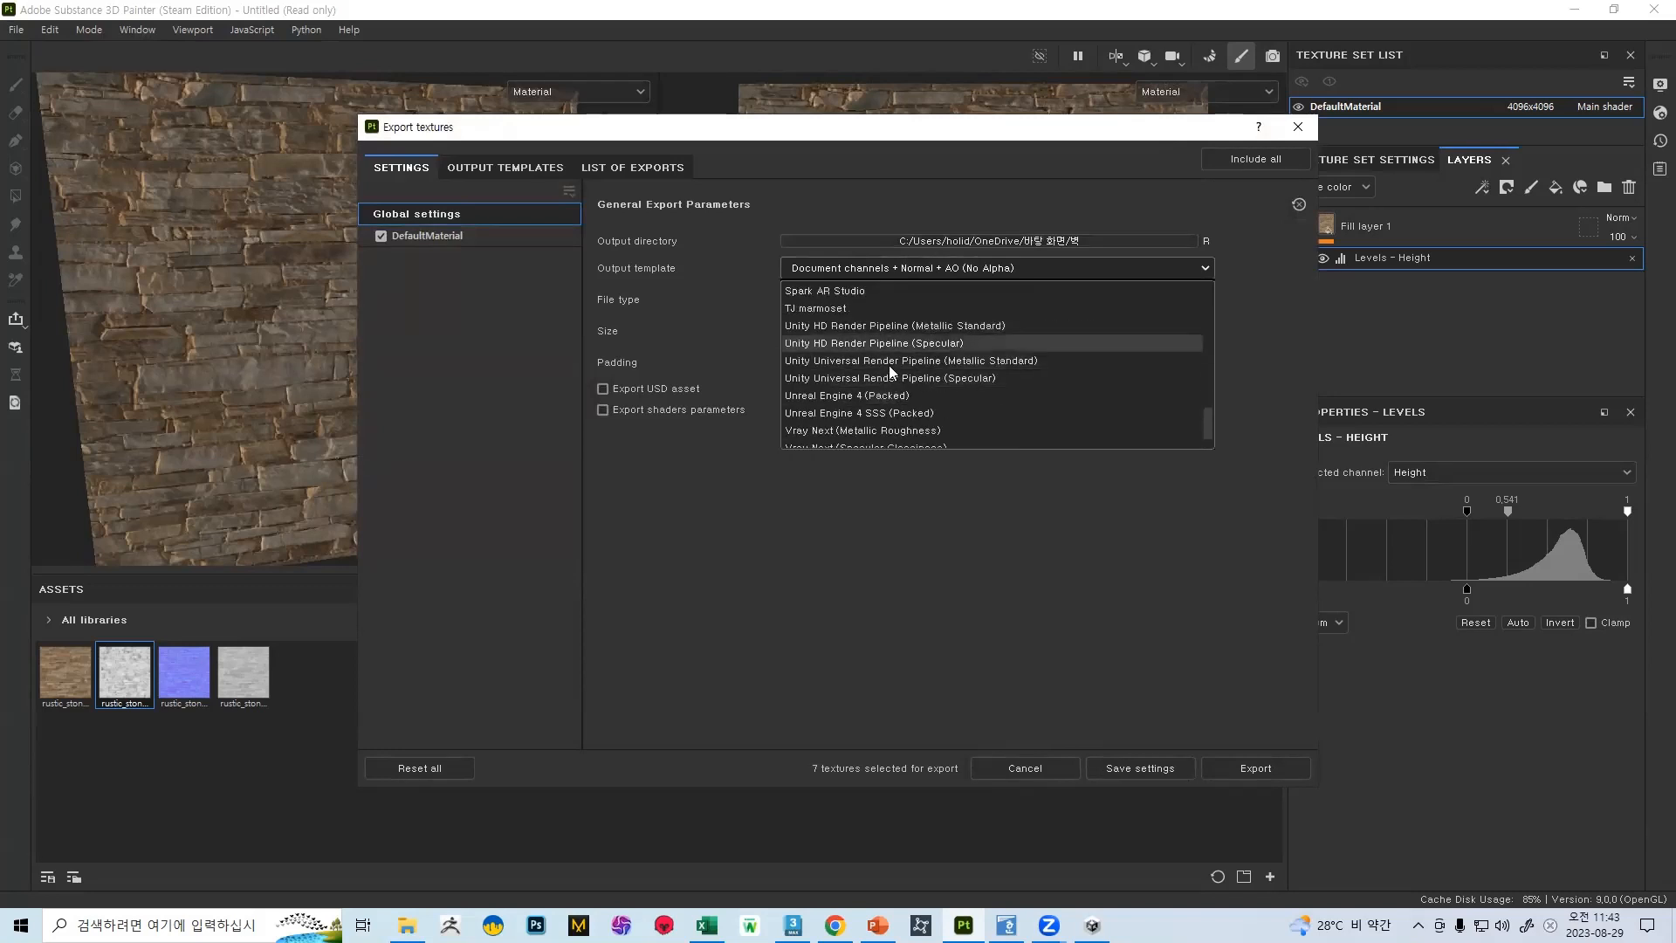
{"action": "left_click", "coordinate": [863, 309]}
{"action": "left_click", "coordinate": [856, 300]}
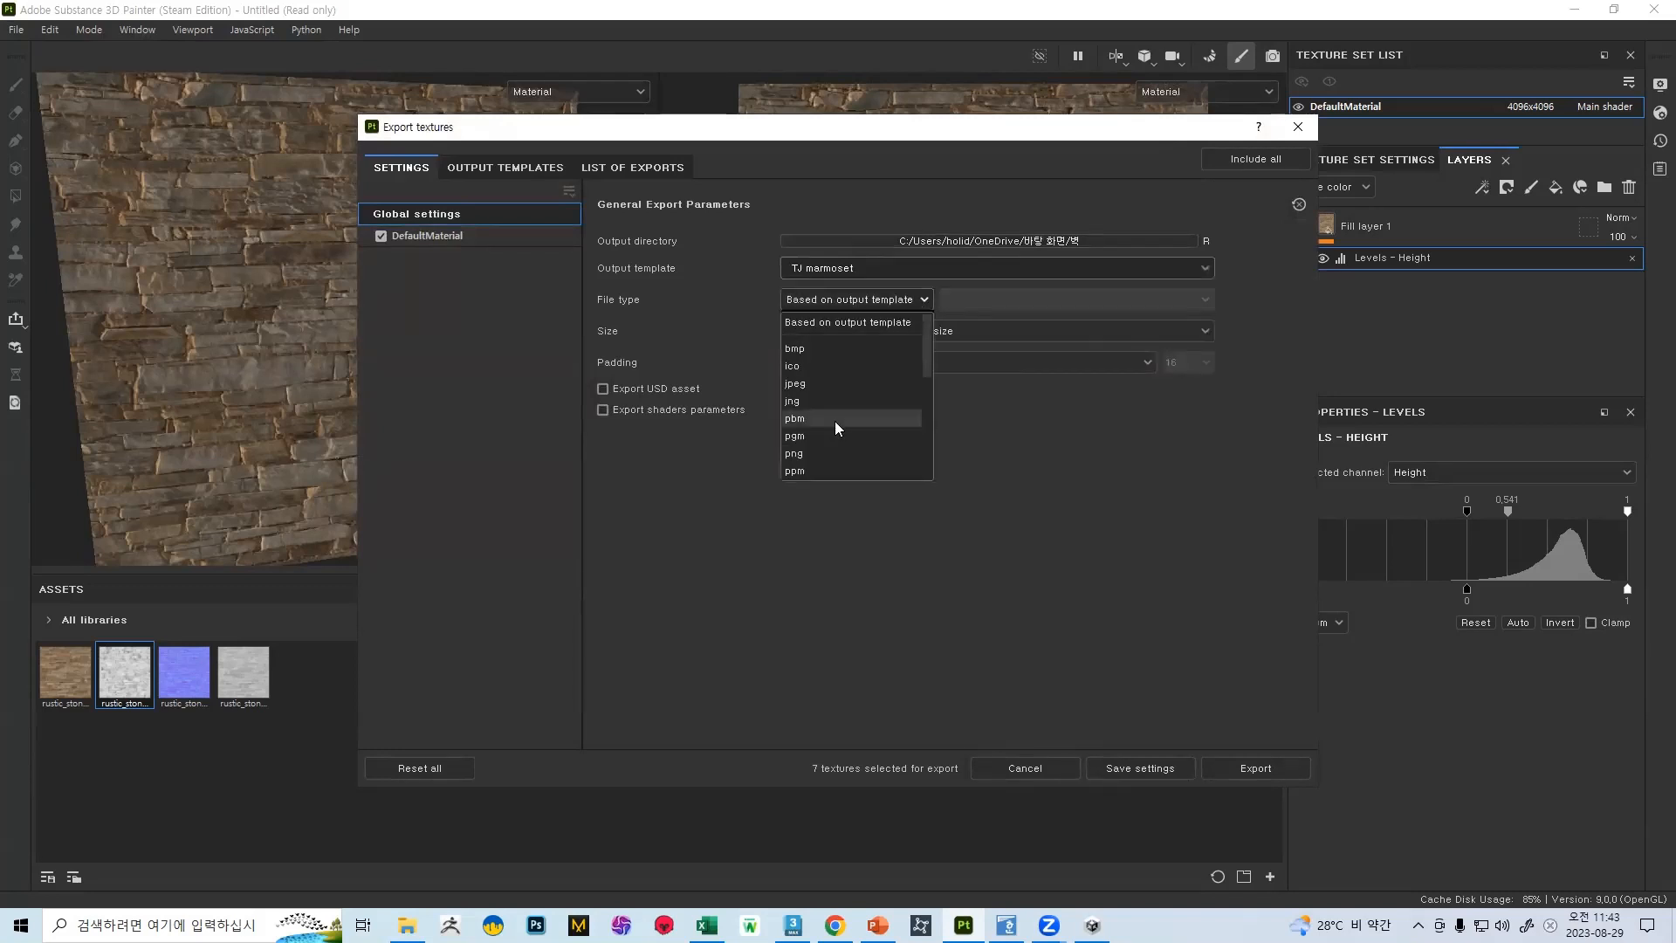
{"action": "left_click", "coordinate": [809, 453]}
{"action": "left_click", "coordinate": [938, 331]}
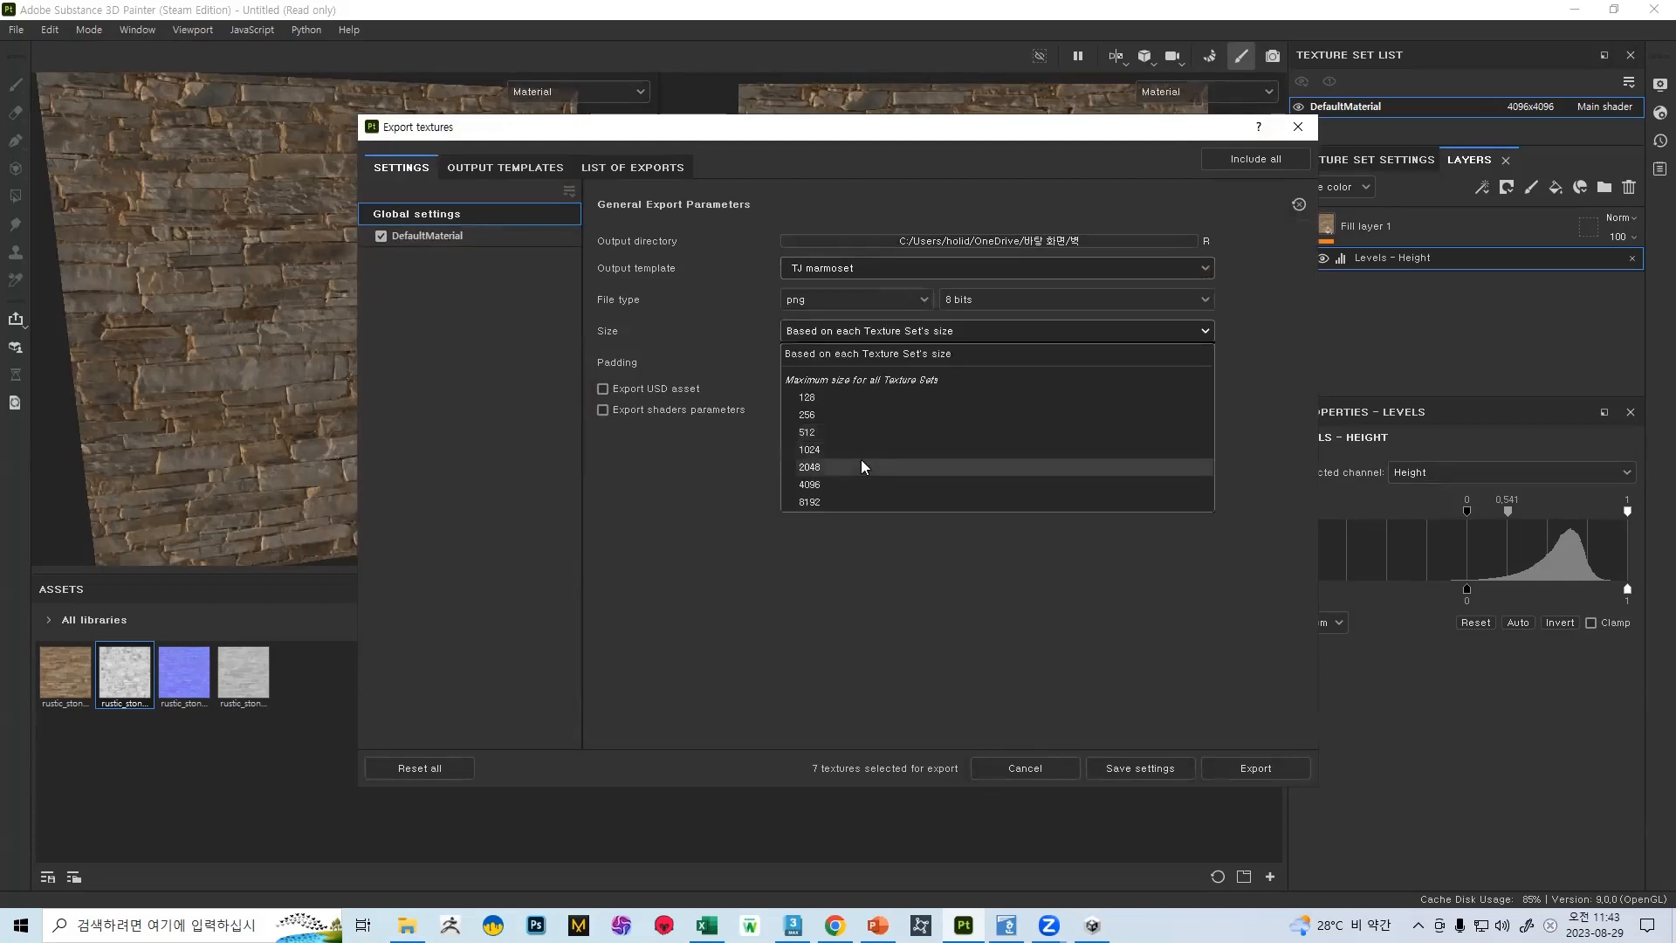
{"action": "left_click", "coordinate": [861, 483]}
{"action": "left_click", "coordinate": [1232, 767]}
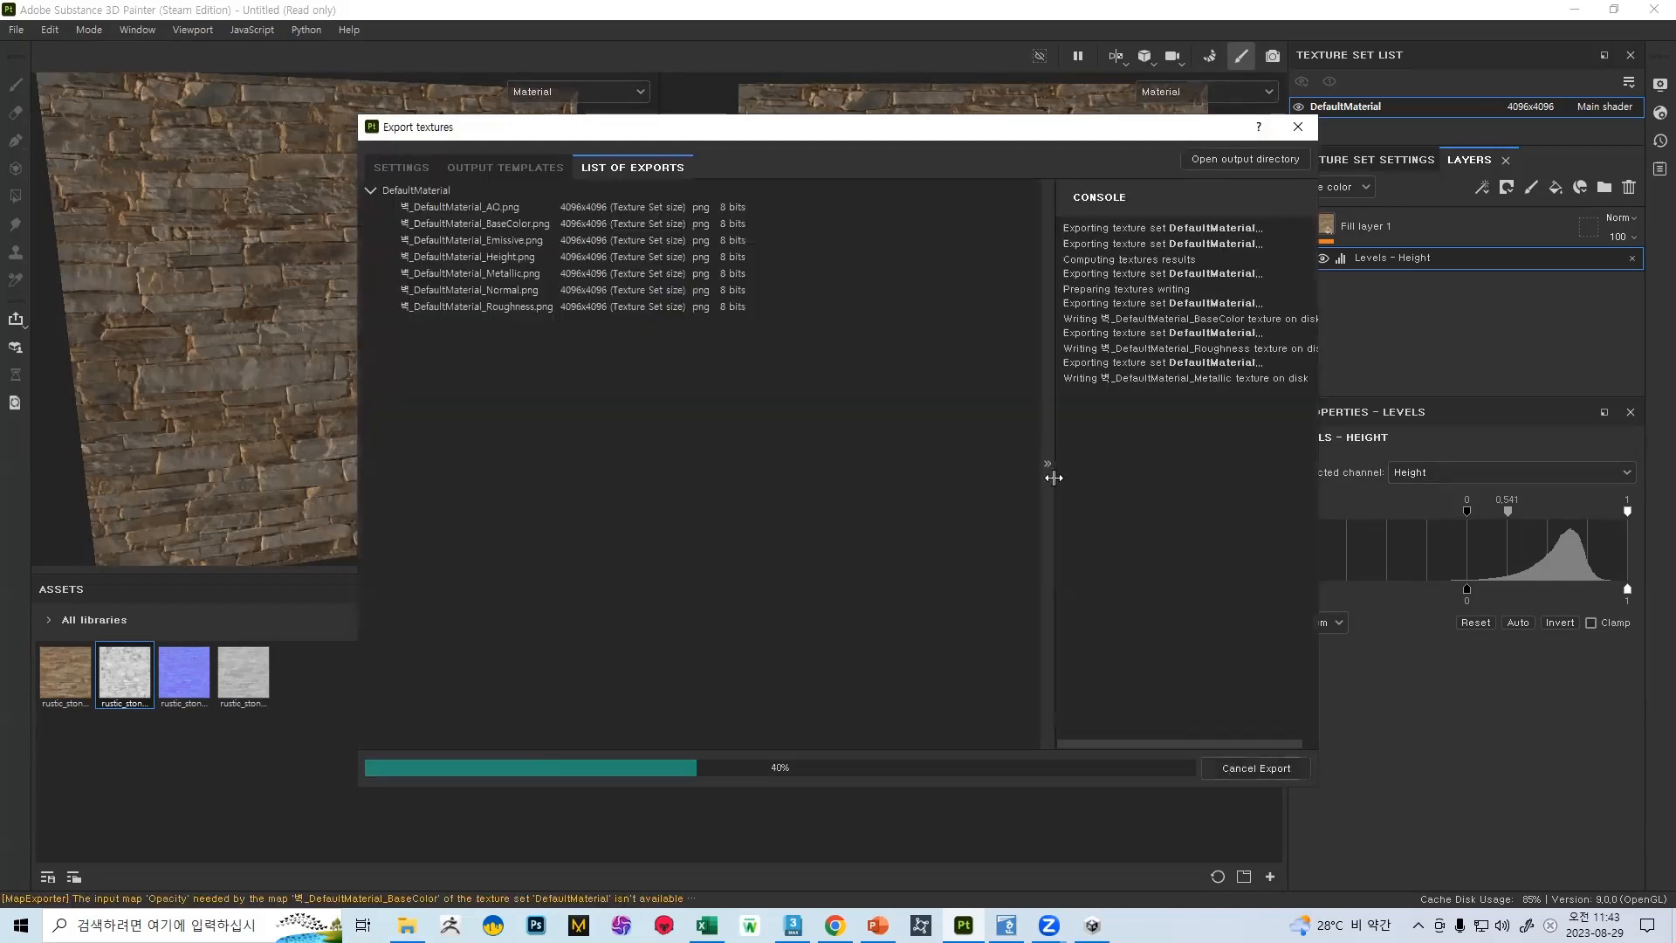
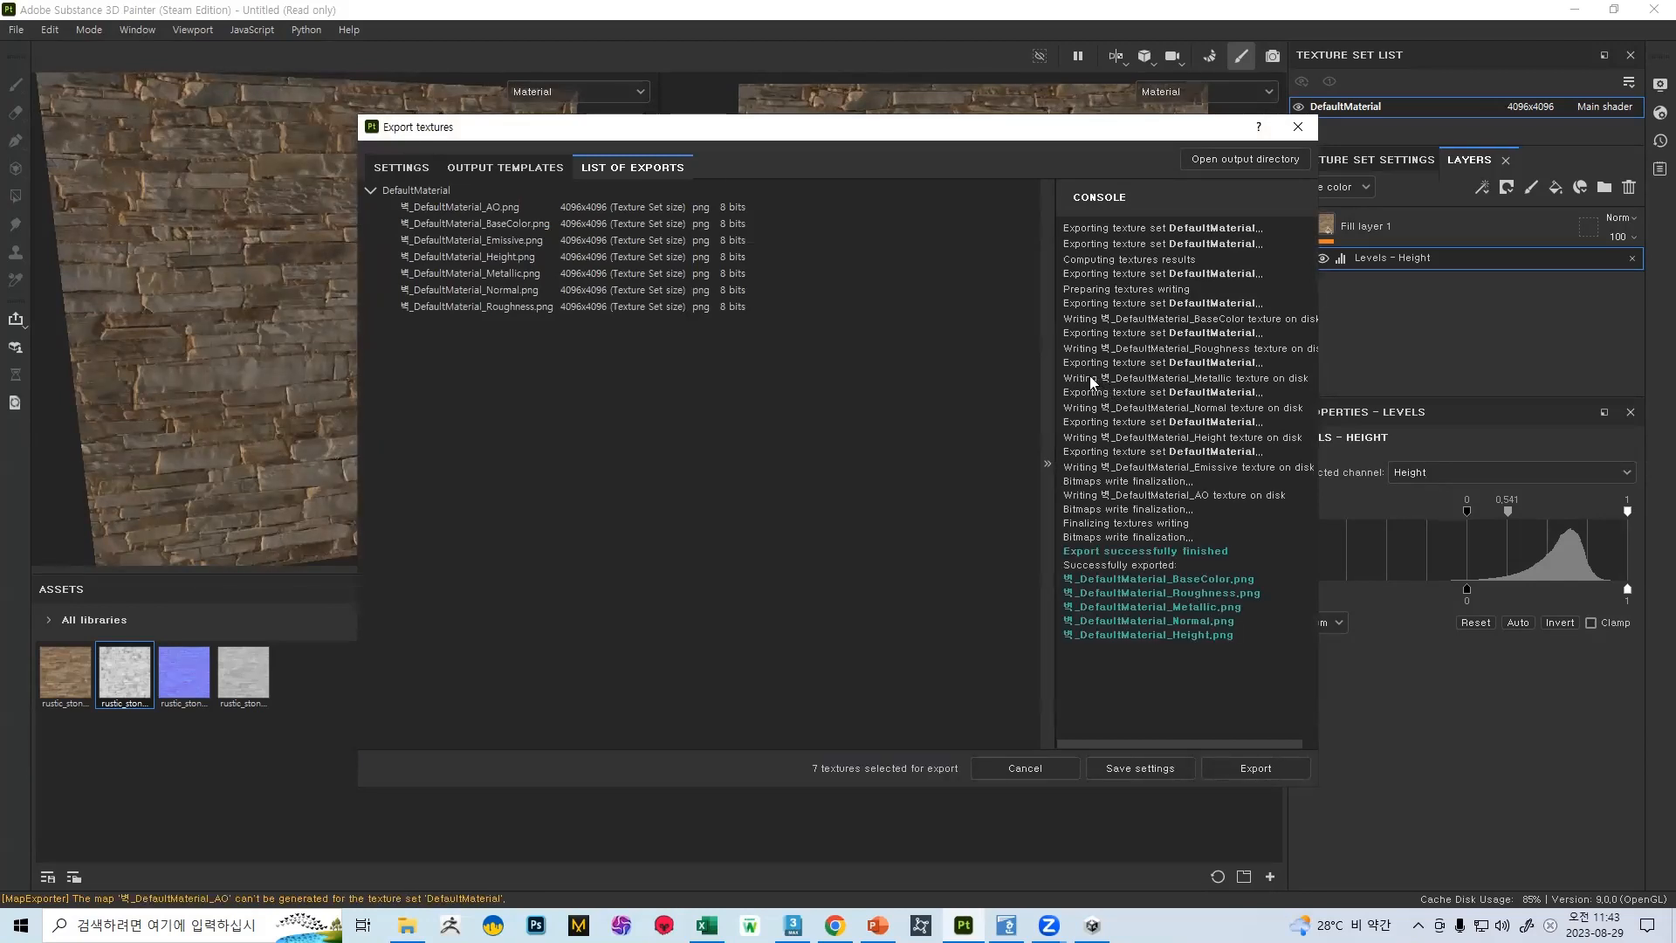
Close the texture export, list the desktop's files in File Explorer, and switch to Marmoset Toolbag
{"action": "left_click", "coordinate": [1298, 128]}
{"action": "left_click", "coordinate": [407, 926]}
{"action": "left_click", "coordinate": [407, 925]}
{"action": "left_click", "coordinate": [407, 926]}
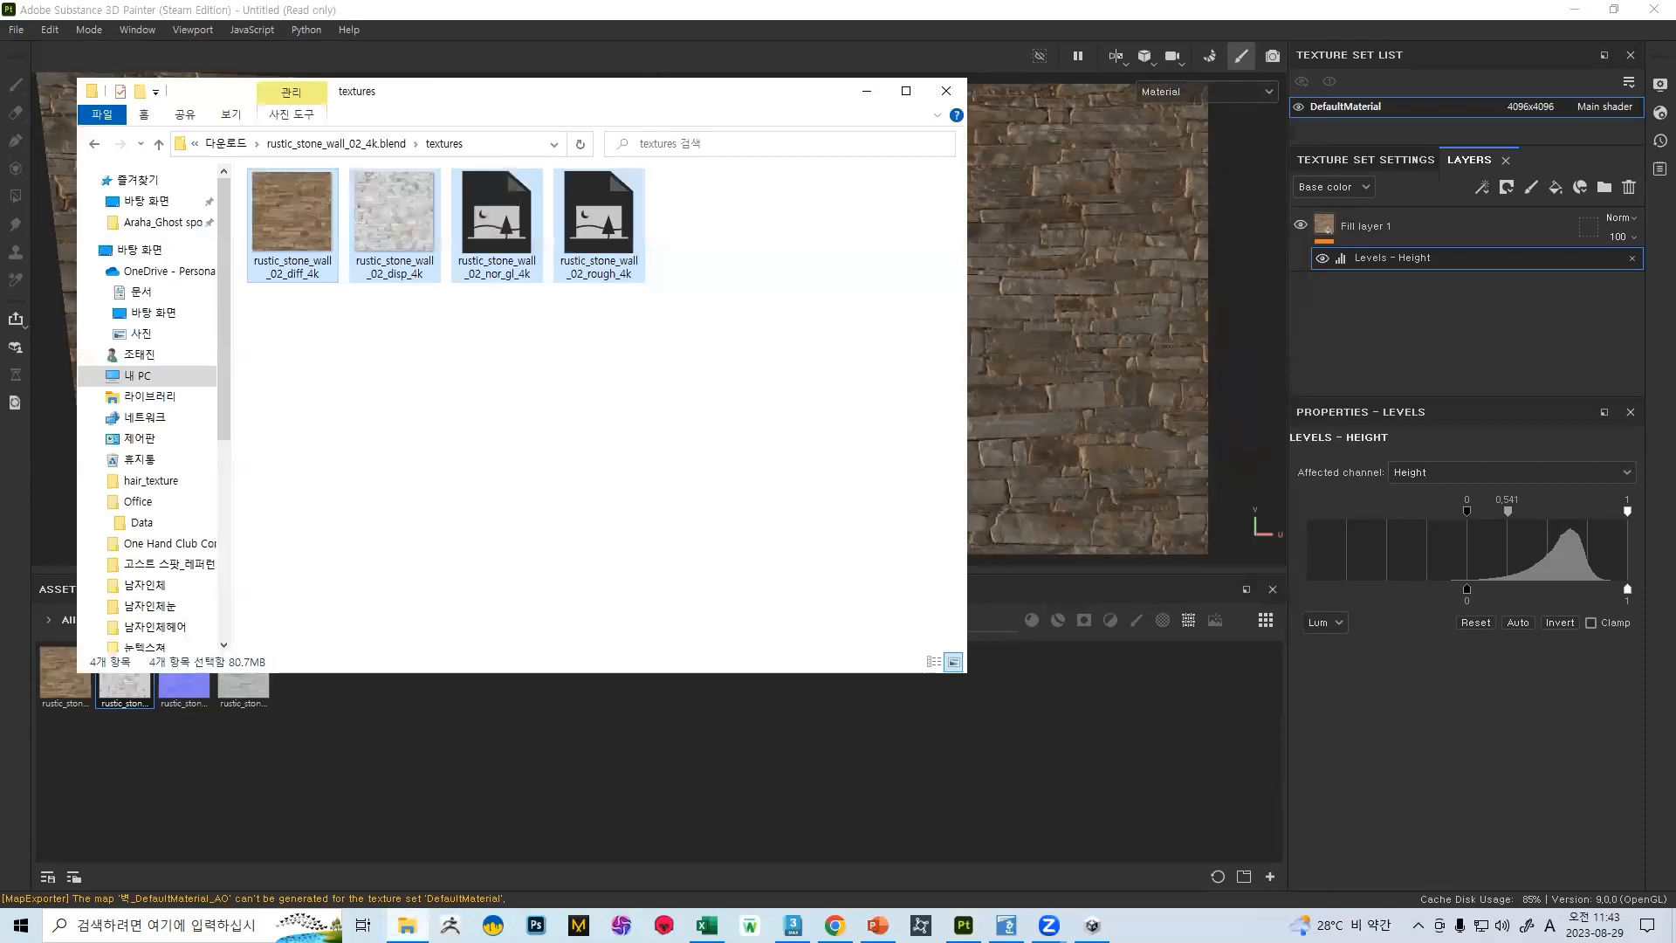
{"action": "left_click", "coordinate": [140, 250]}
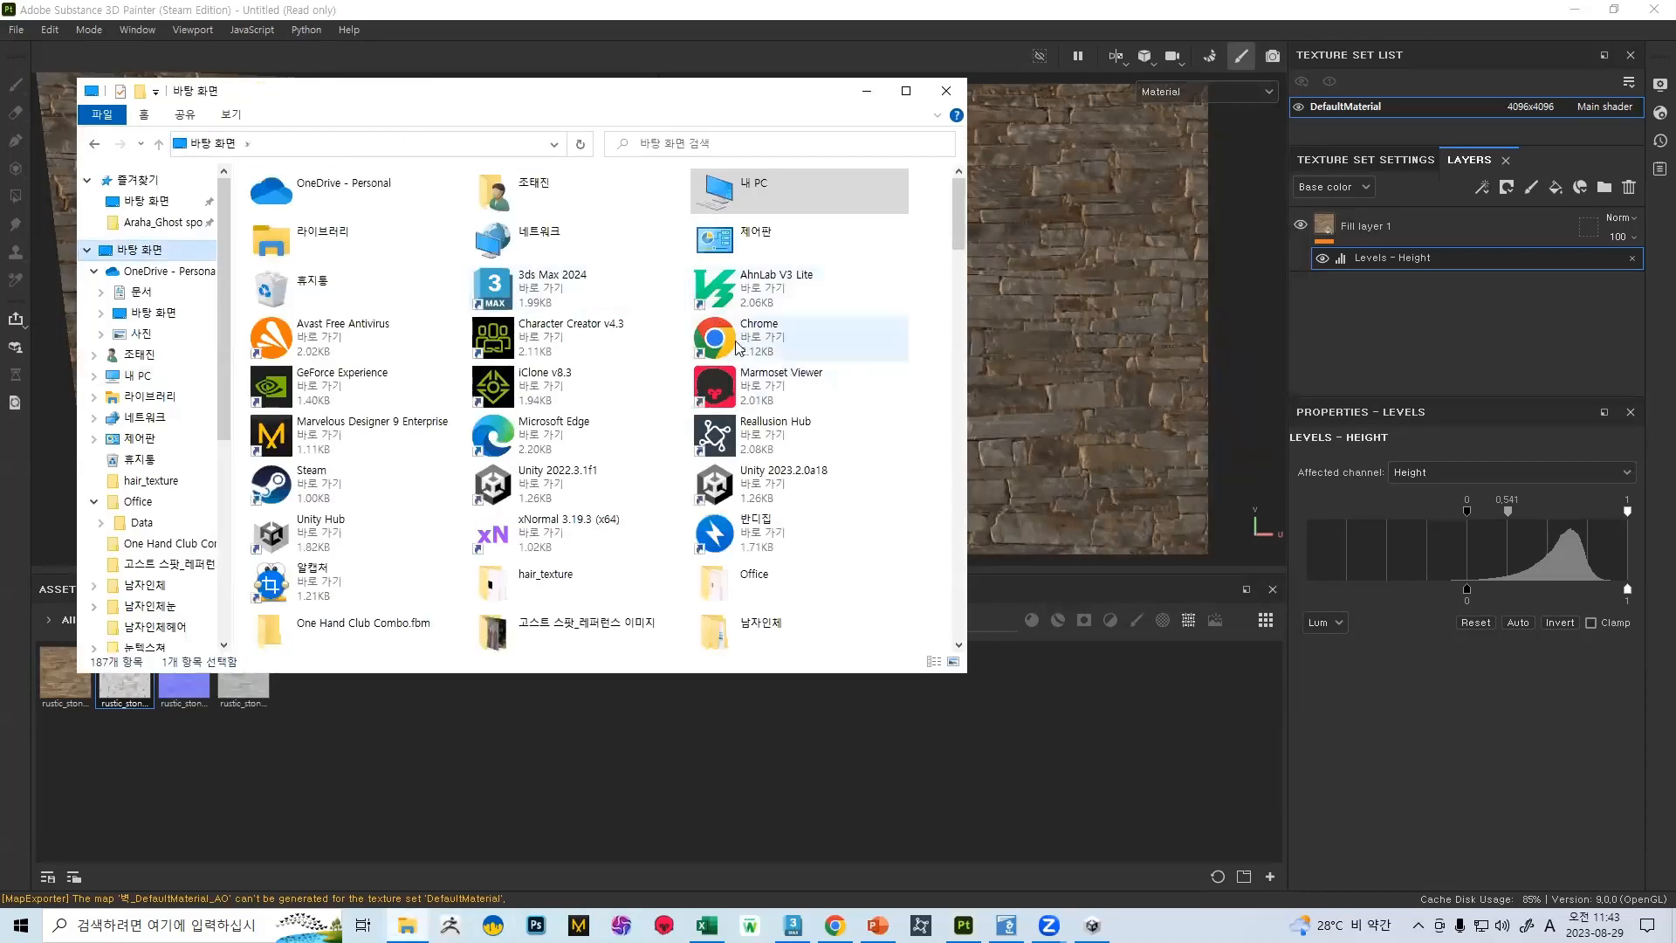
{"action": "scroll", "coordinate": [735, 348], "scroll_direction": "down", "scroll_amount": 5}
{"action": "left_click", "coordinate": [664, 926]}
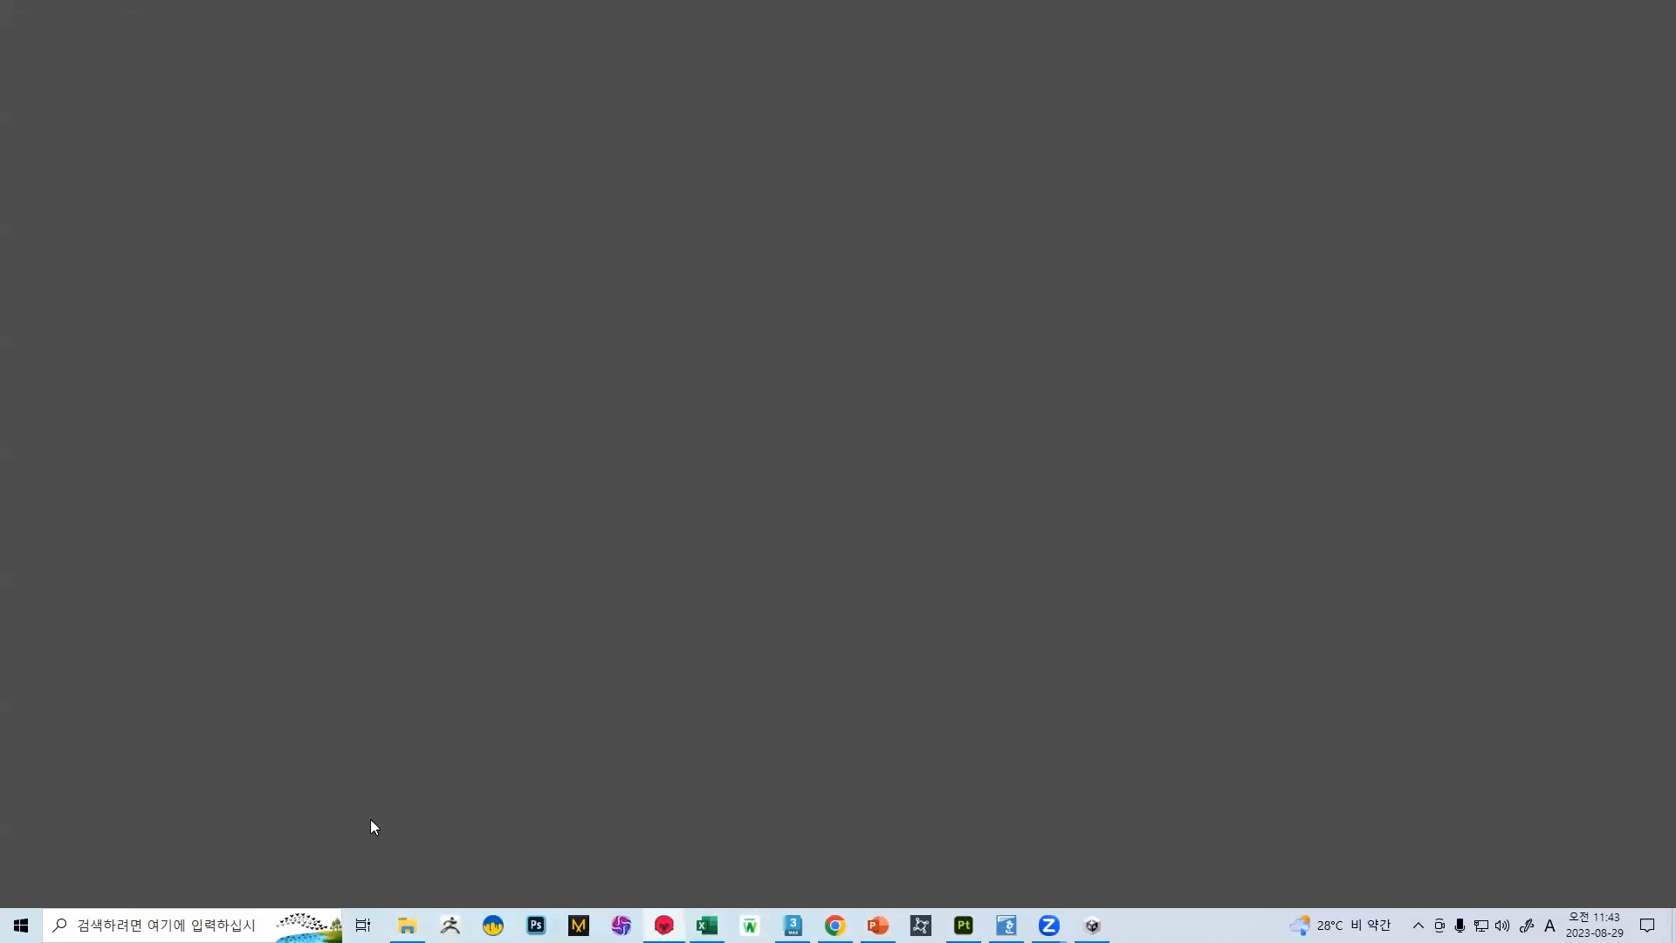
Import the 벽 3D Object file from the desktop into the Marmoset scene and dismiss the startup window
{"action": "scroll", "coordinate": [653, 331], "scroll_direction": "up", "scroll_amount": 5}
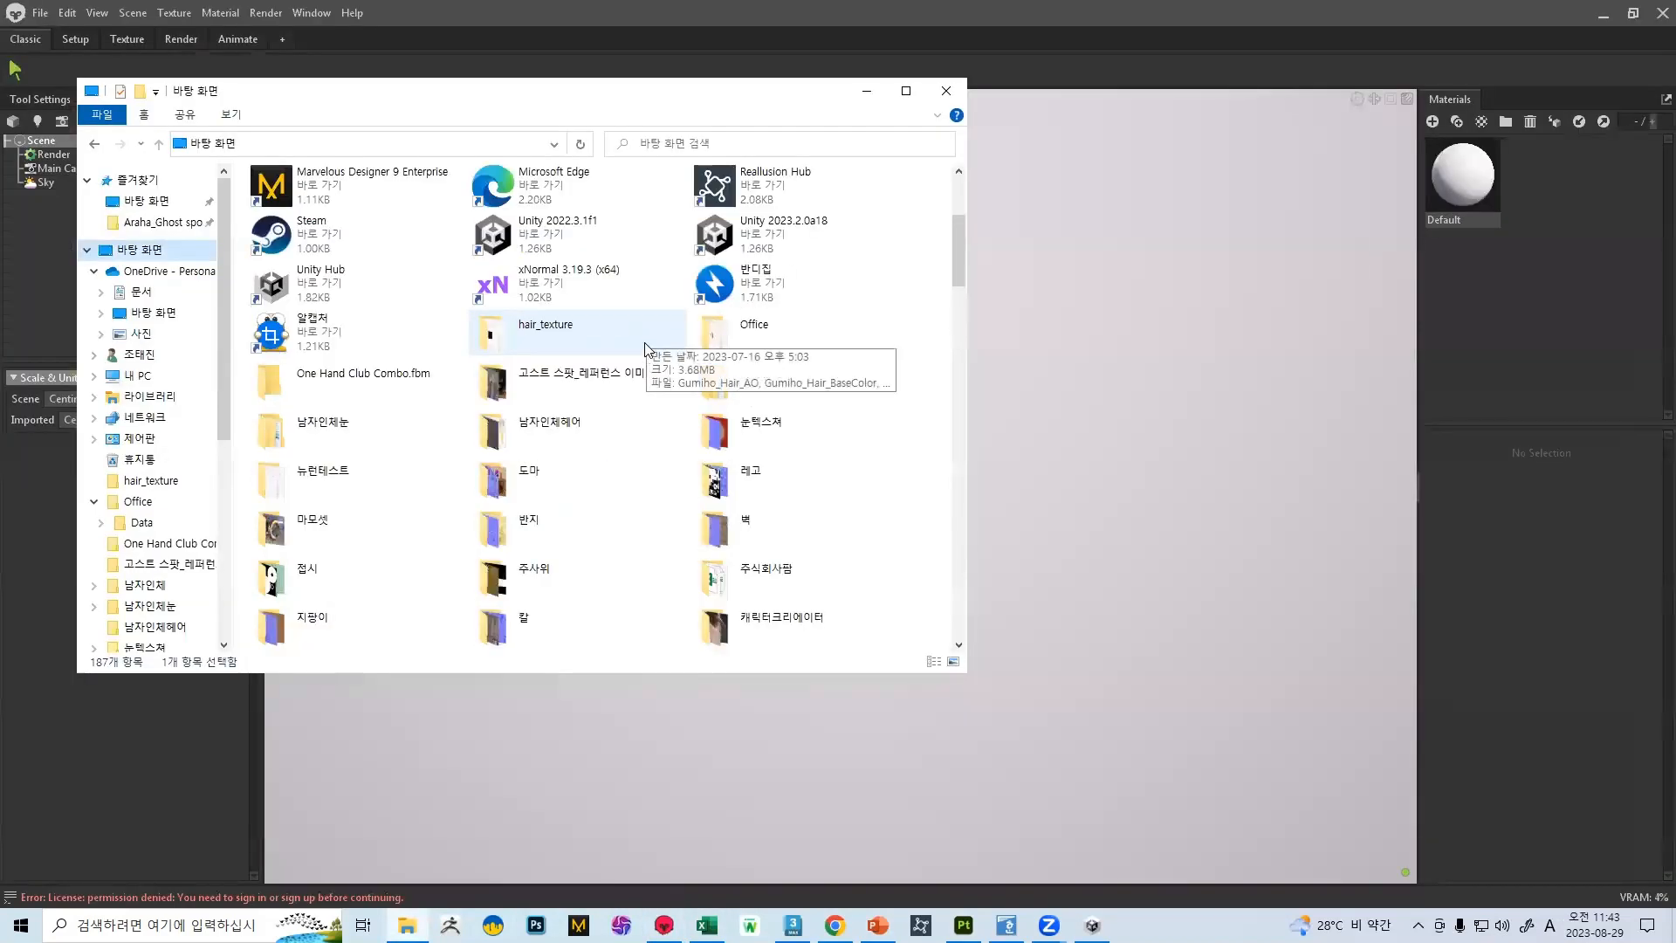
{"action": "scroll", "coordinate": [687, 429], "scroll_direction": "down", "scroll_amount": 15}
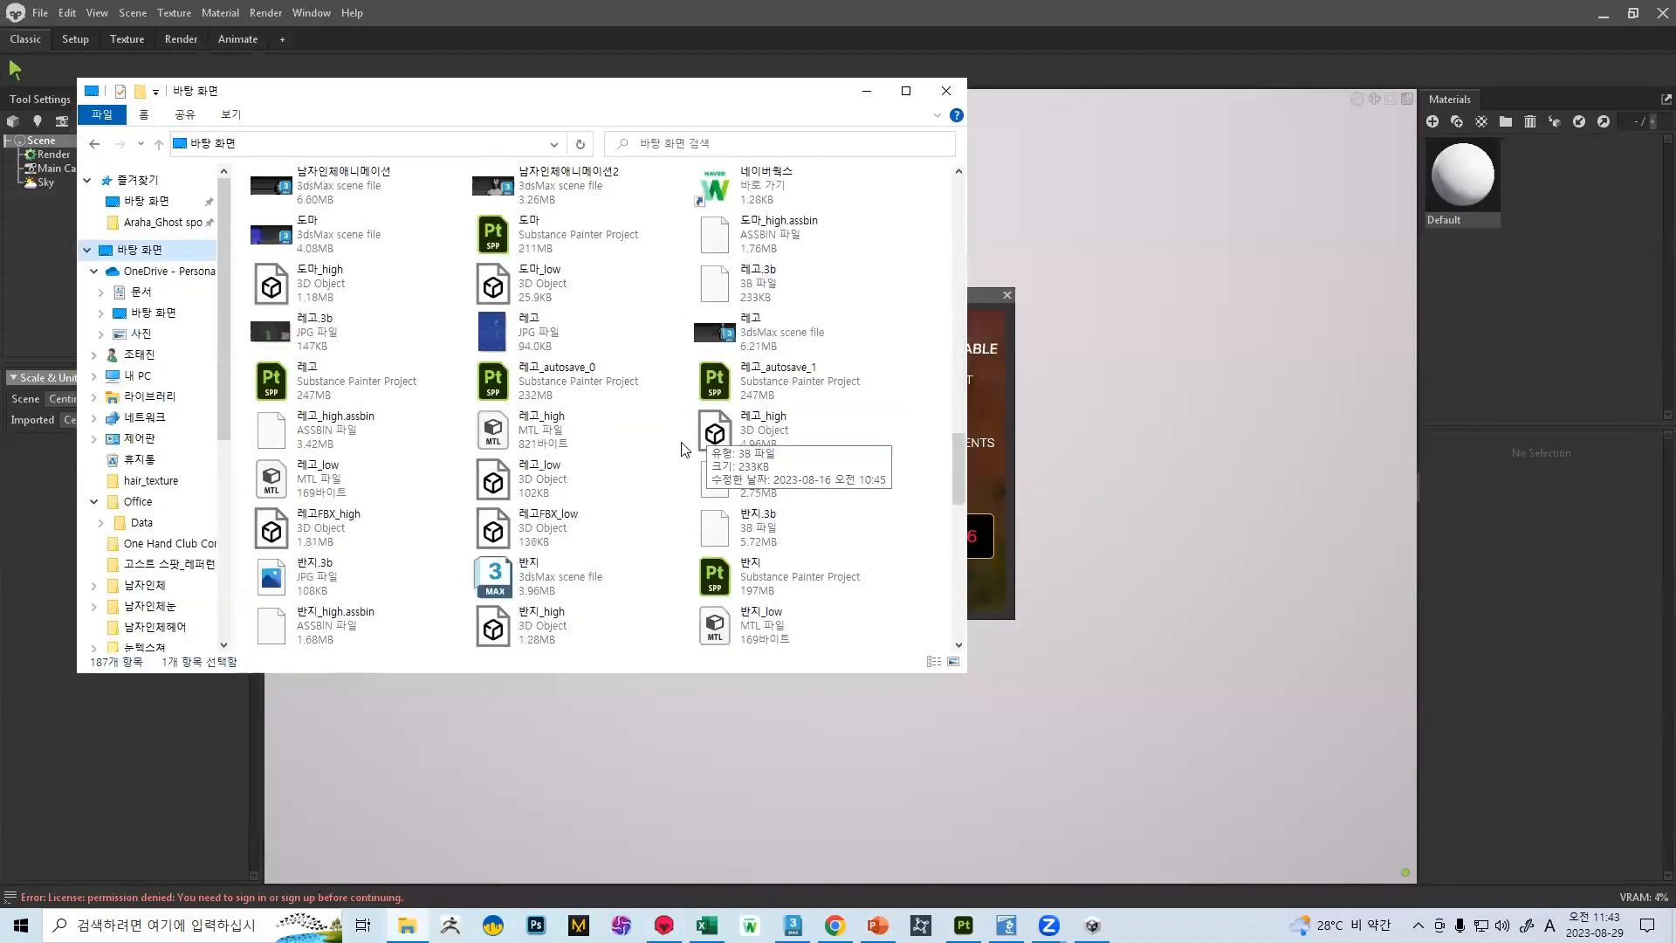
{"action": "scroll", "coordinate": [686, 419], "scroll_direction": "down", "scroll_amount": 5}
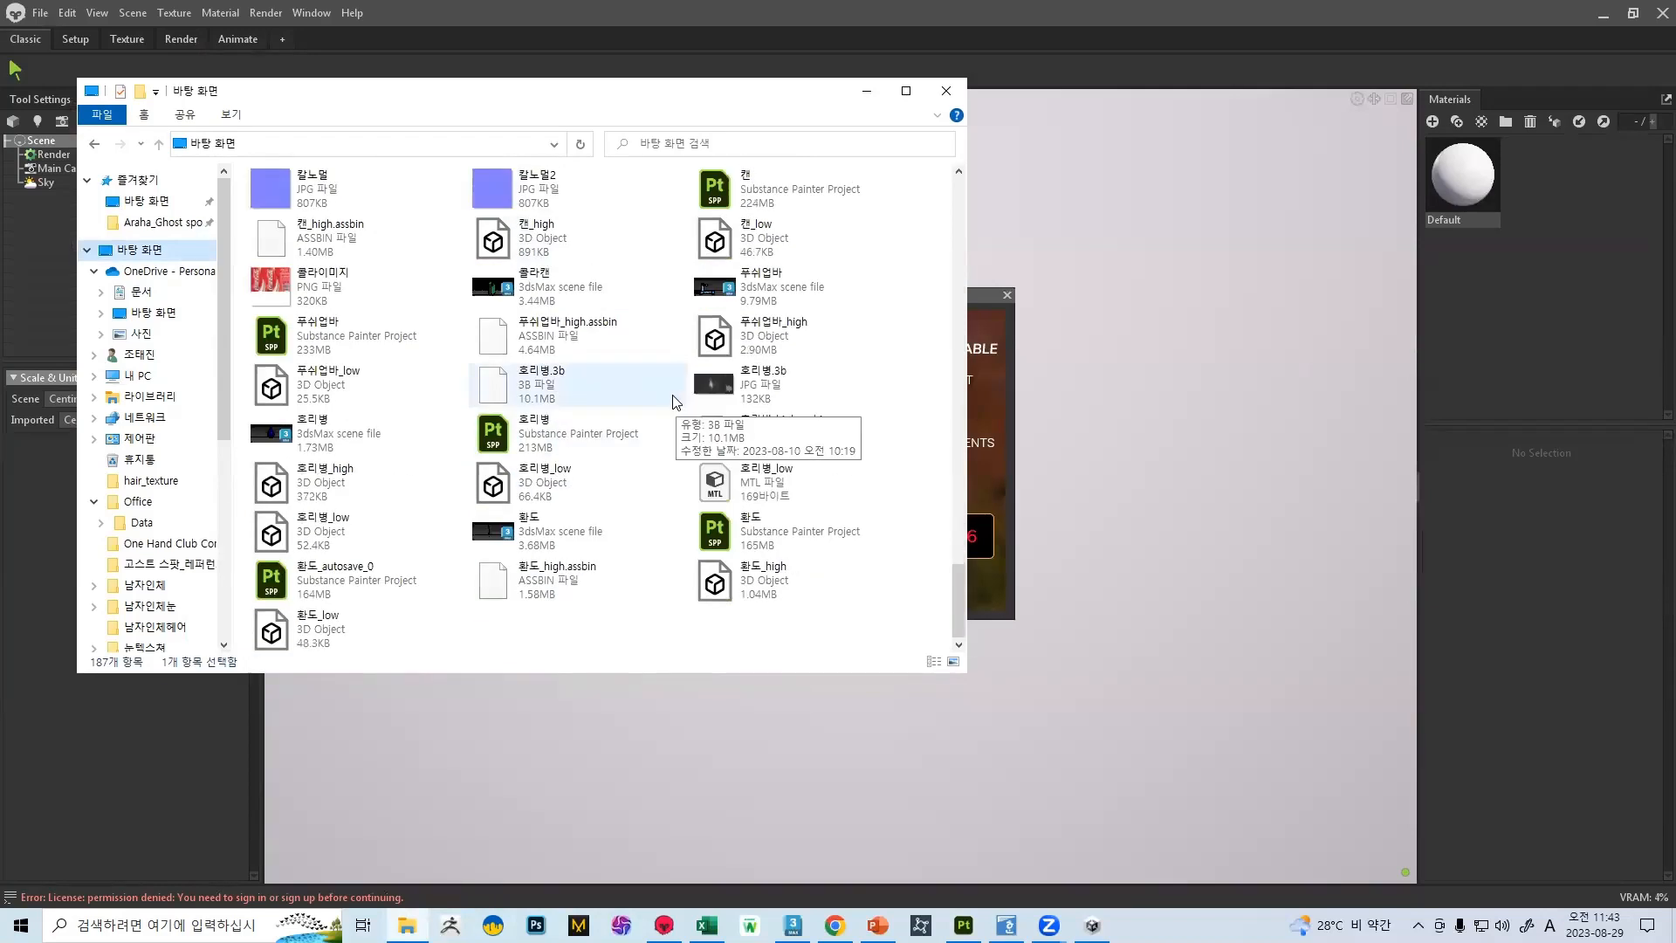
{"action": "scroll", "coordinate": [664, 398], "scroll_direction": "up", "scroll_amount": 3}
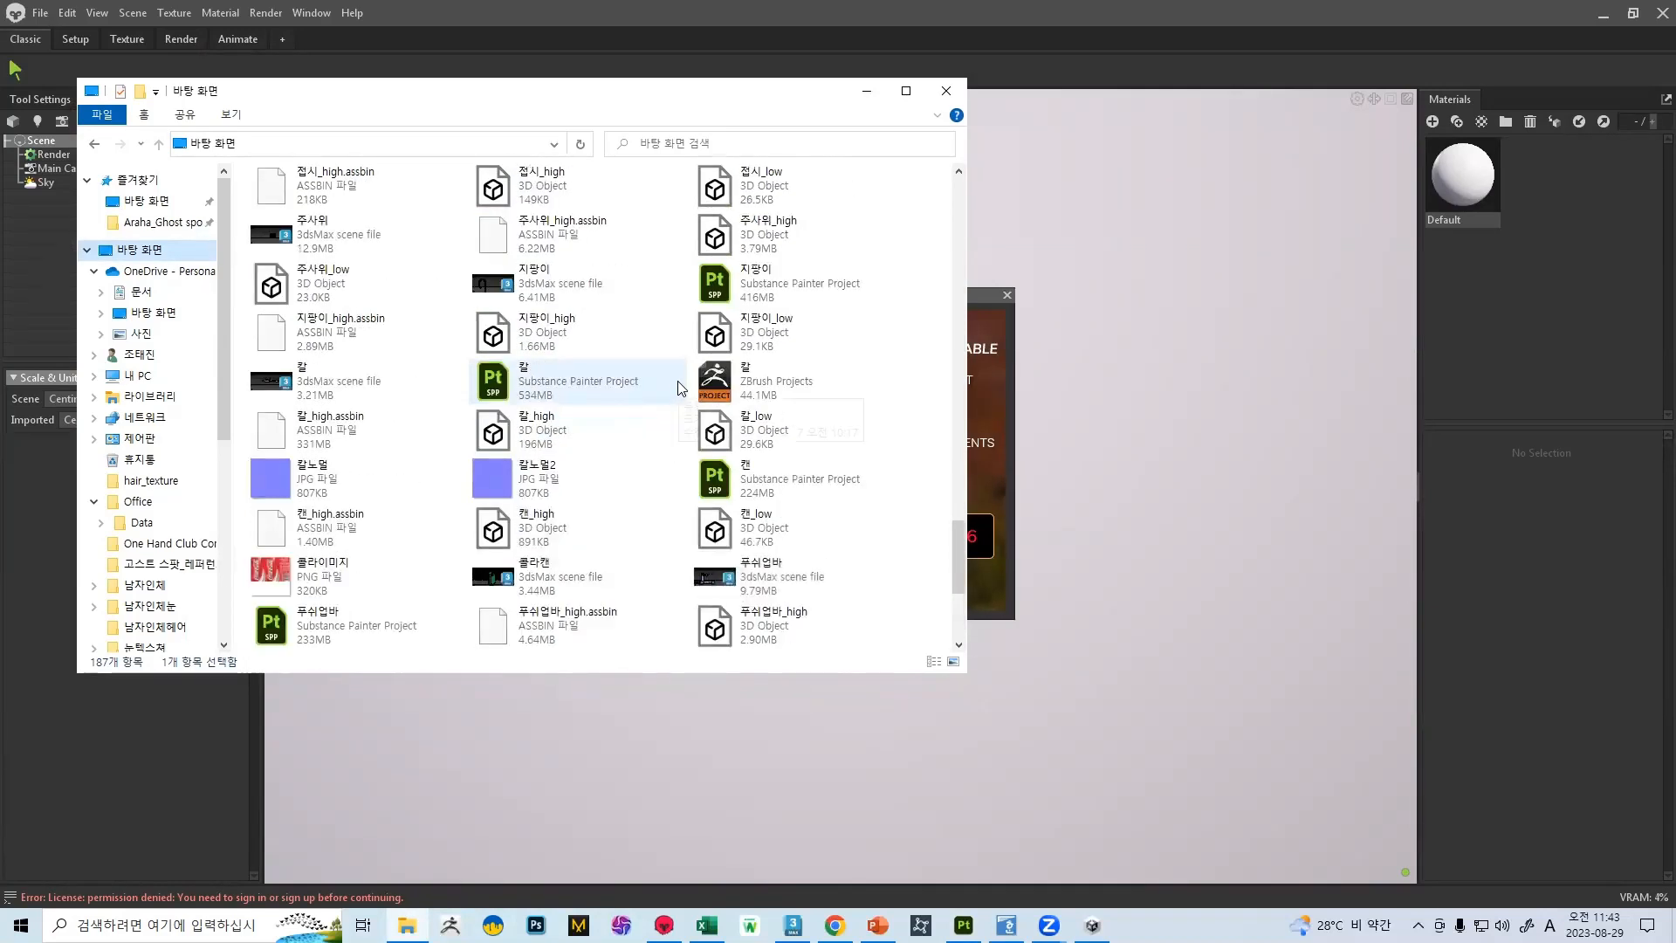
{"action": "scroll", "coordinate": [668, 402], "scroll_direction": "down", "scroll_amount": 3}
{"action": "scroll", "coordinate": [655, 398], "scroll_direction": "up", "scroll_amount": 3}
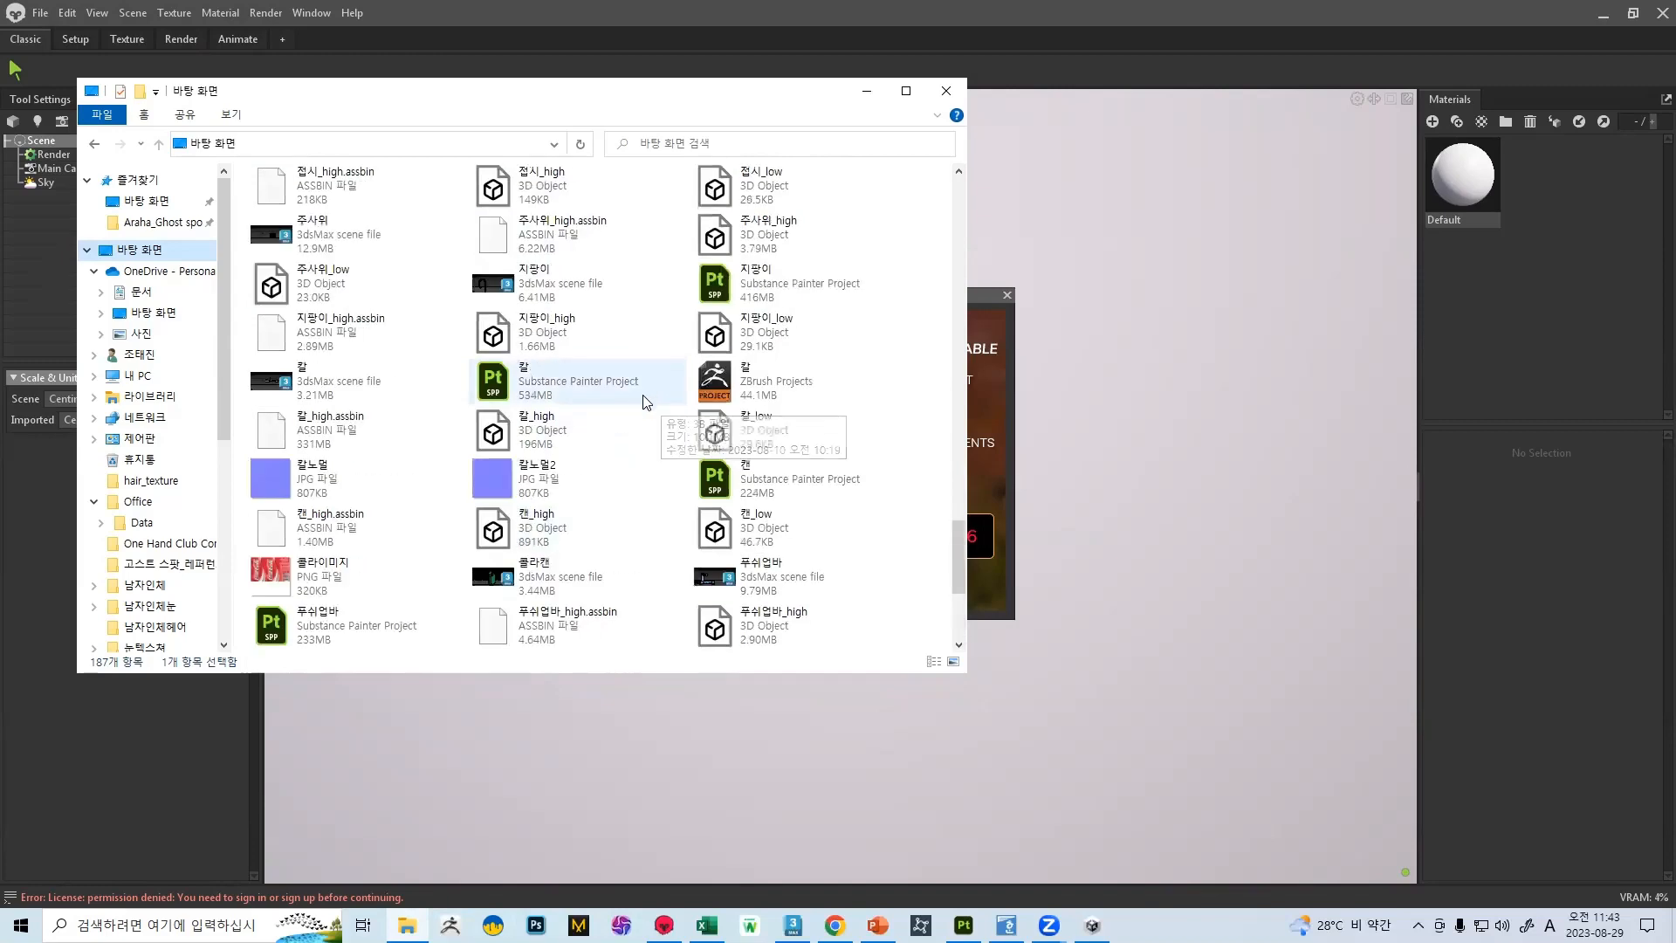
{"action": "scroll", "coordinate": [647, 399], "scroll_direction": "up", "scroll_amount": 2}
{"action": "left_click_drag", "start_coordinate": [302, 281], "coordinate": [1030, 299]}
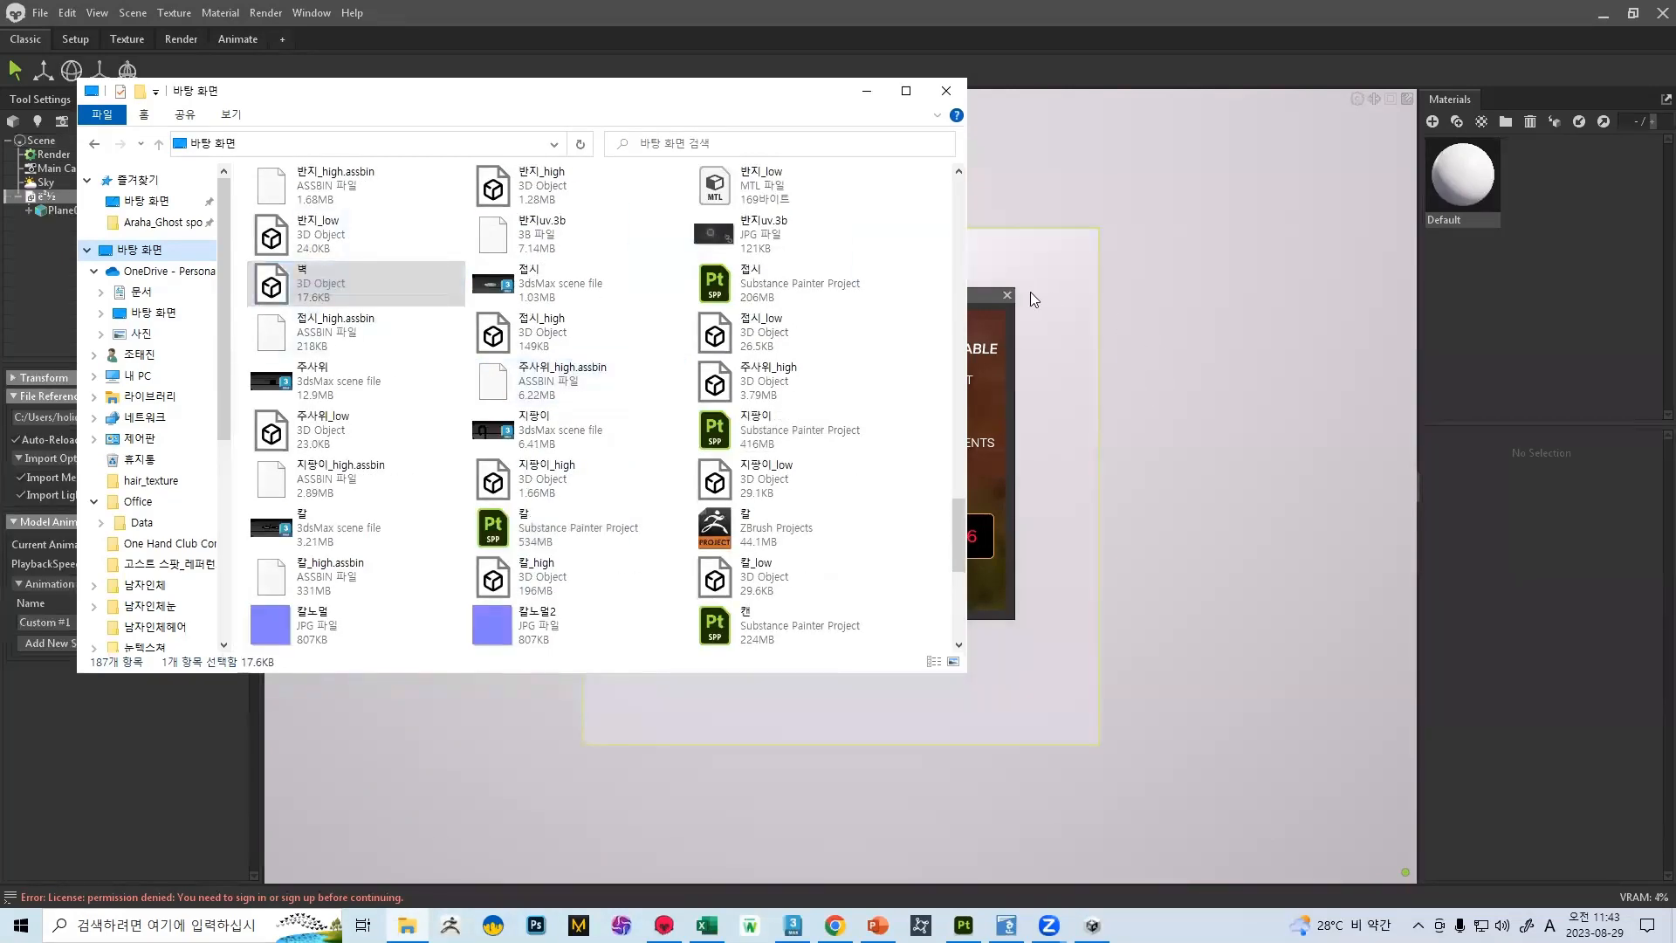
{"action": "left_click", "coordinate": [1030, 294]}
{"action": "left_click", "coordinate": [1008, 295]}
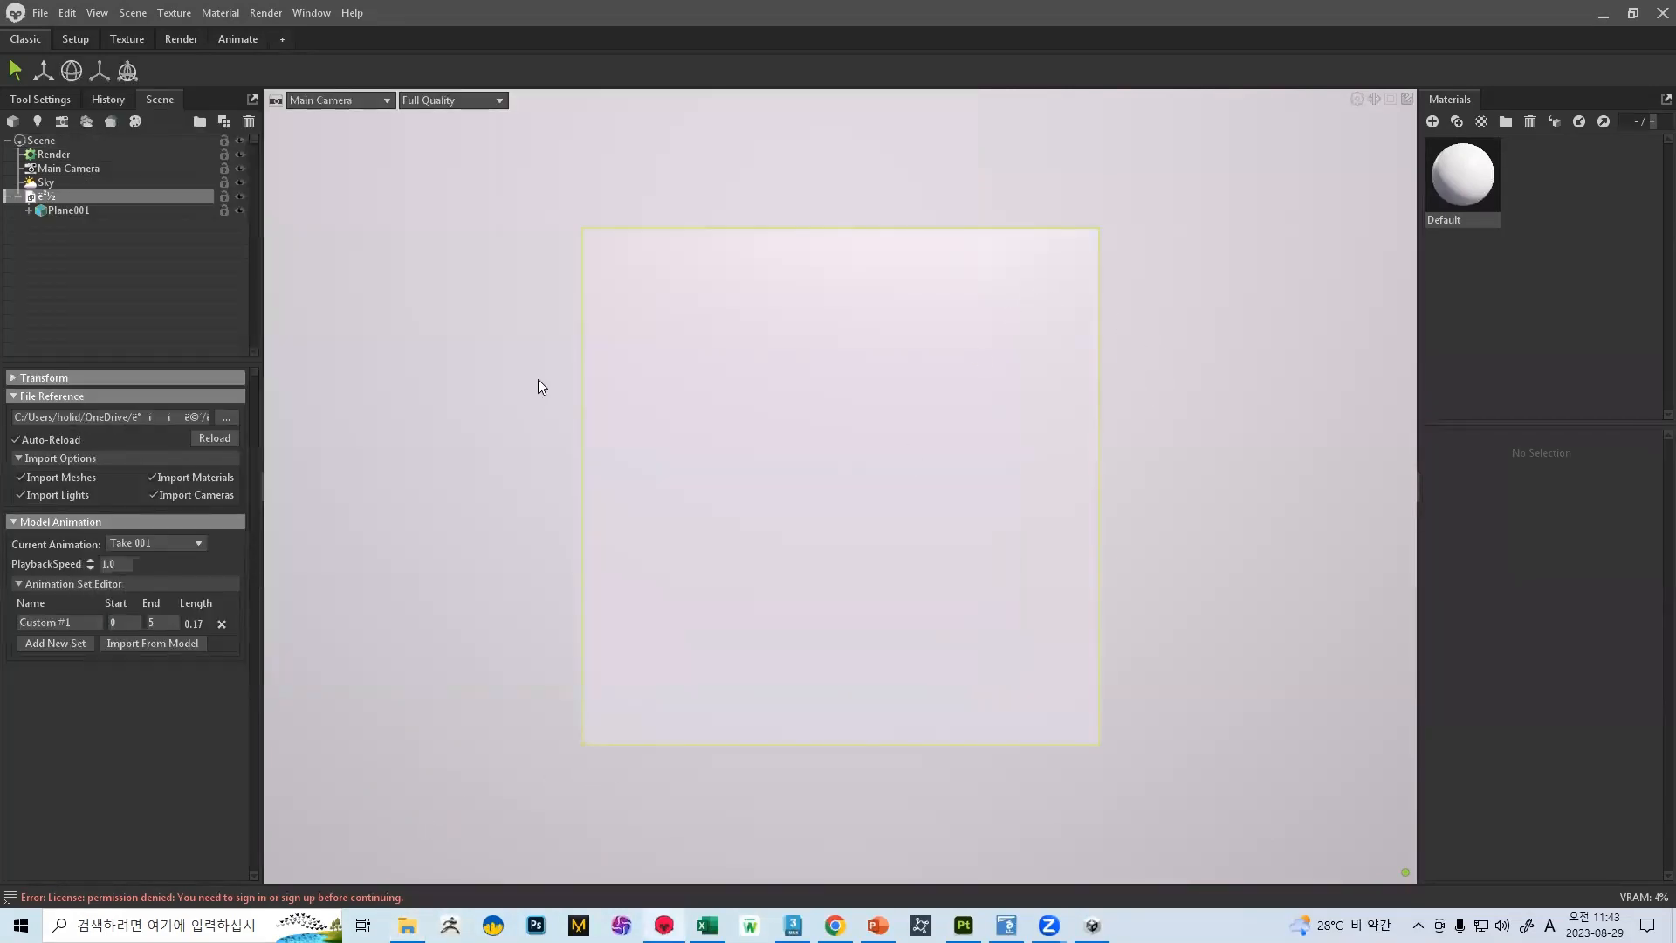
Load the BaseColor and Normal textures from the desktop's 벽 folder as the Default material's albedo and normal maps
{"action": "key", "text": "alt+Tab"}
{"action": "left_click", "coordinate": [736, 390]}
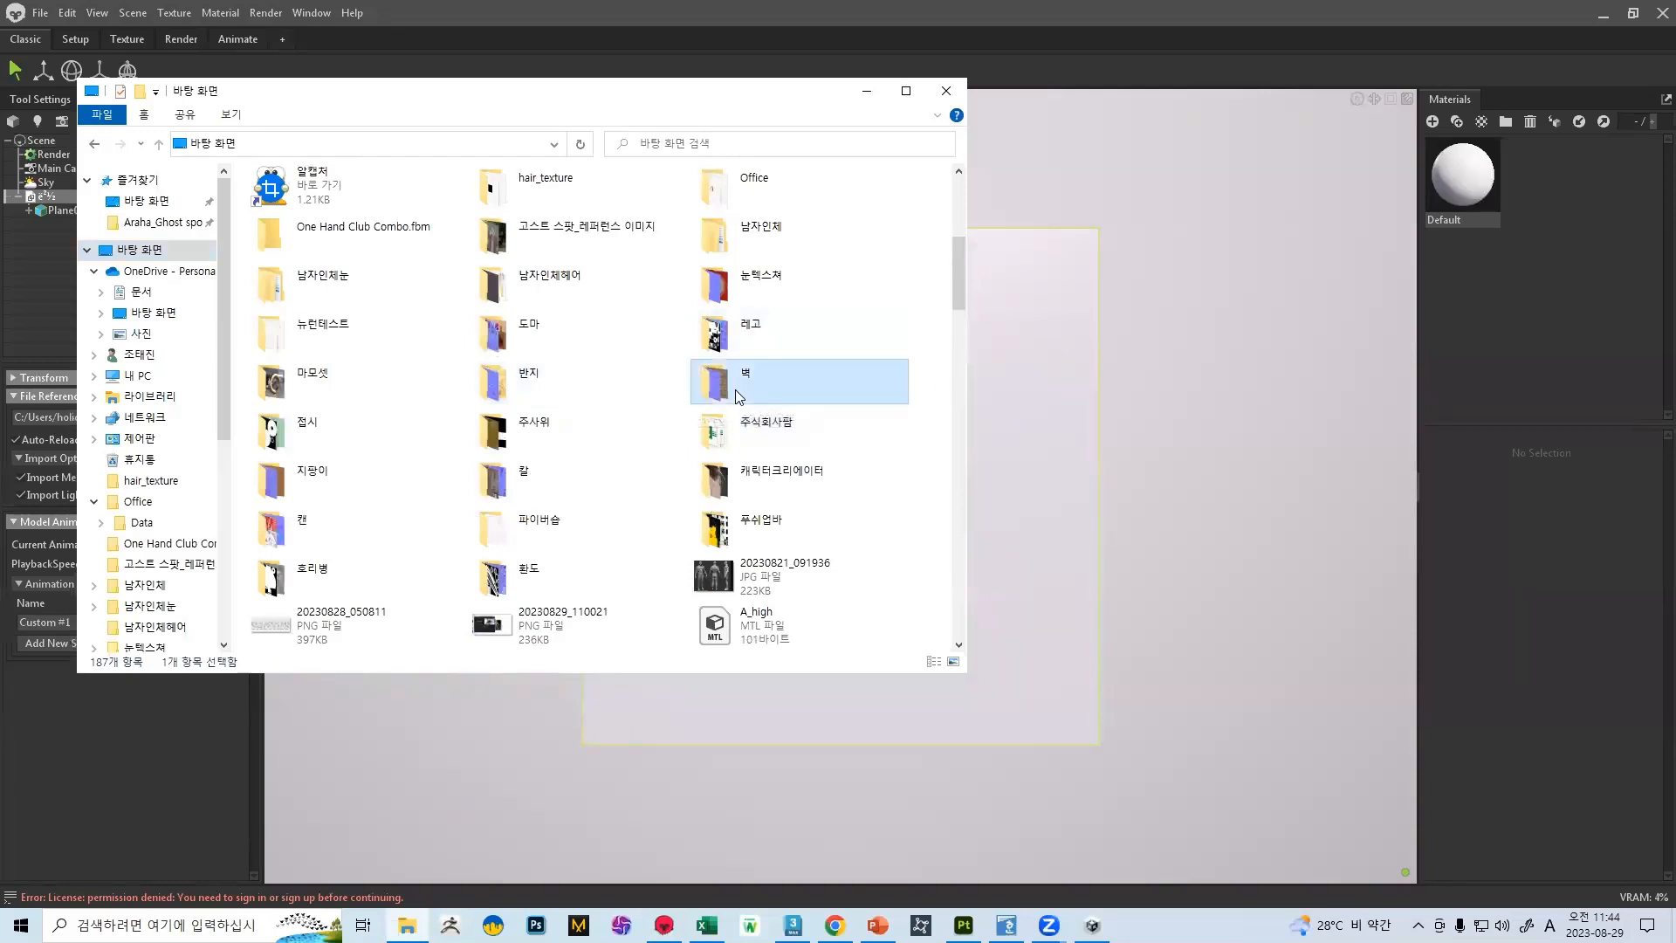
{"action": "double_click", "coordinate": [738, 391]}
{"action": "left_click", "coordinate": [1442, 181]}
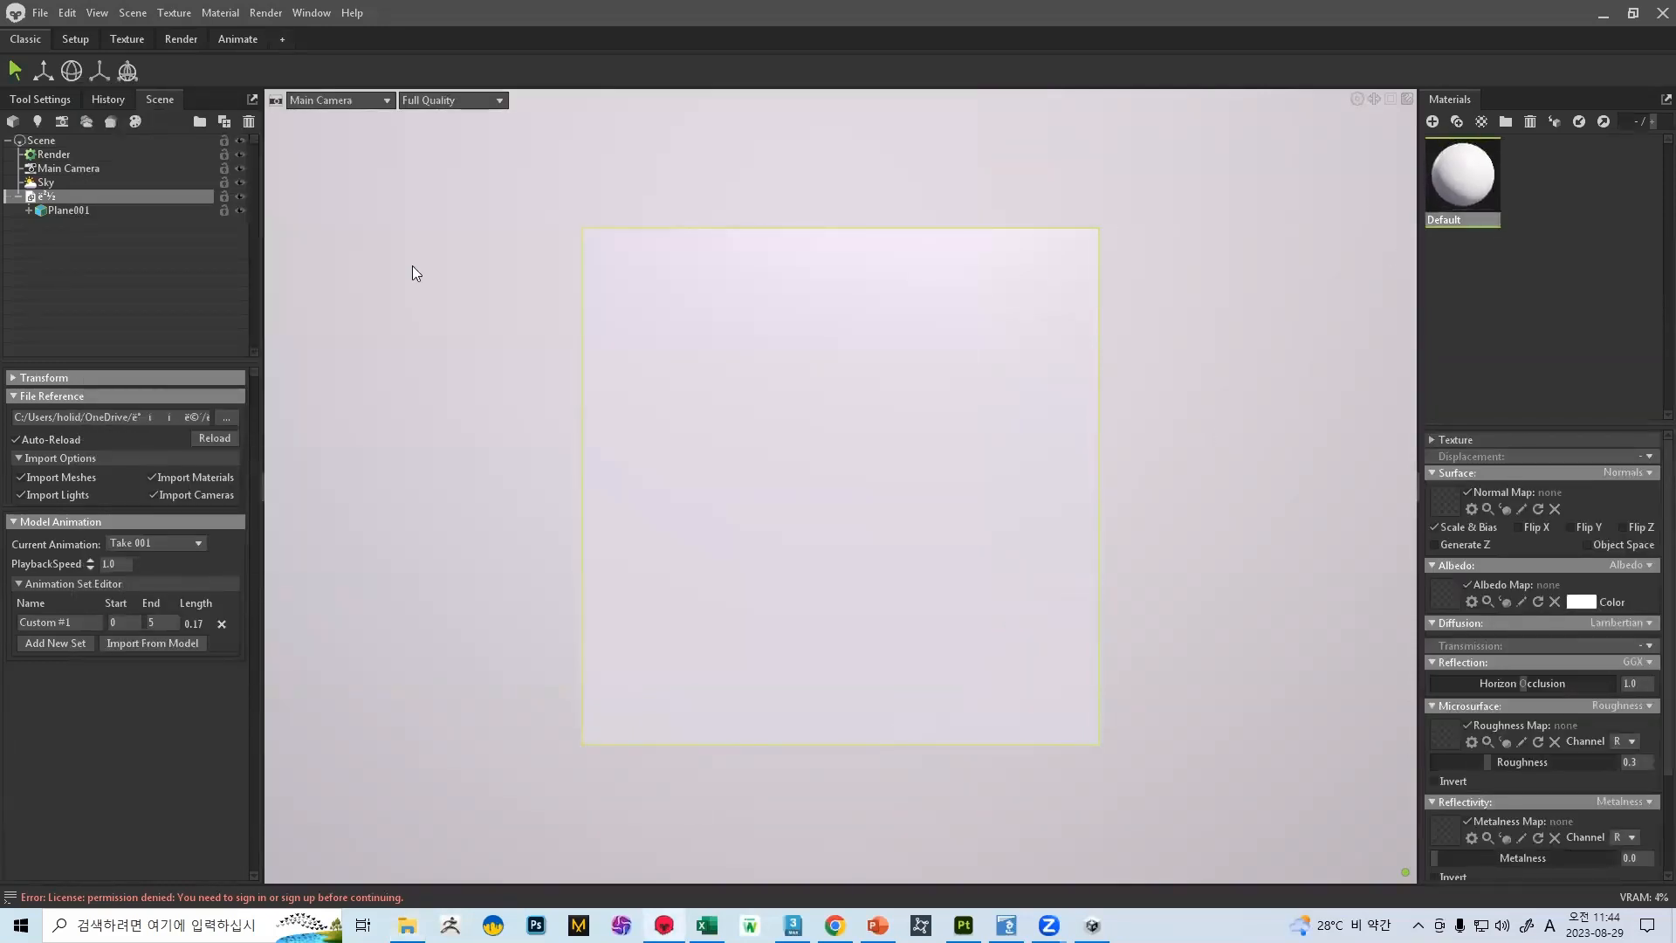
{"action": "key", "text": "alt+Tab"}
{"action": "left_click_drag", "start_coordinate": [293, 212], "coordinate": [1446, 594]}
{"action": "left_click_drag", "start_coordinate": [625, 250], "coordinate": [1497, 518]}
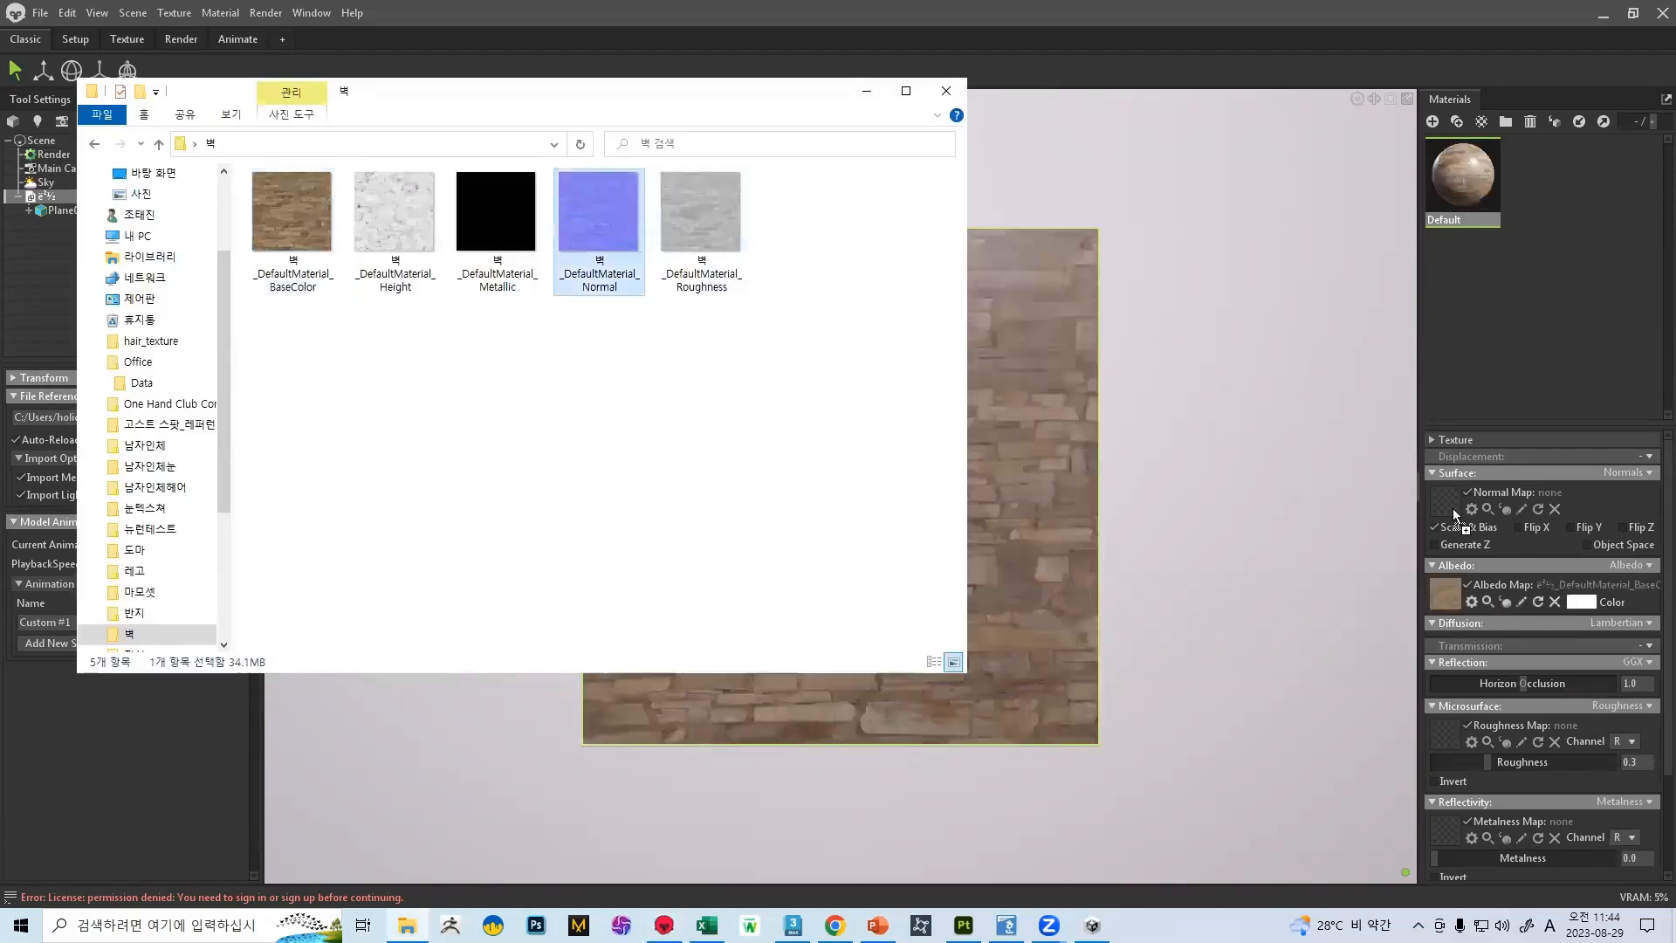
Load the 벽 Roughness and Metallic textures as the Default material's roughness and metalness maps
{"action": "left_click_drag", "start_coordinate": [684, 217], "coordinate": [1435, 749]}
{"action": "left_click_drag", "start_coordinate": [495, 214], "coordinate": [1030, 585]}
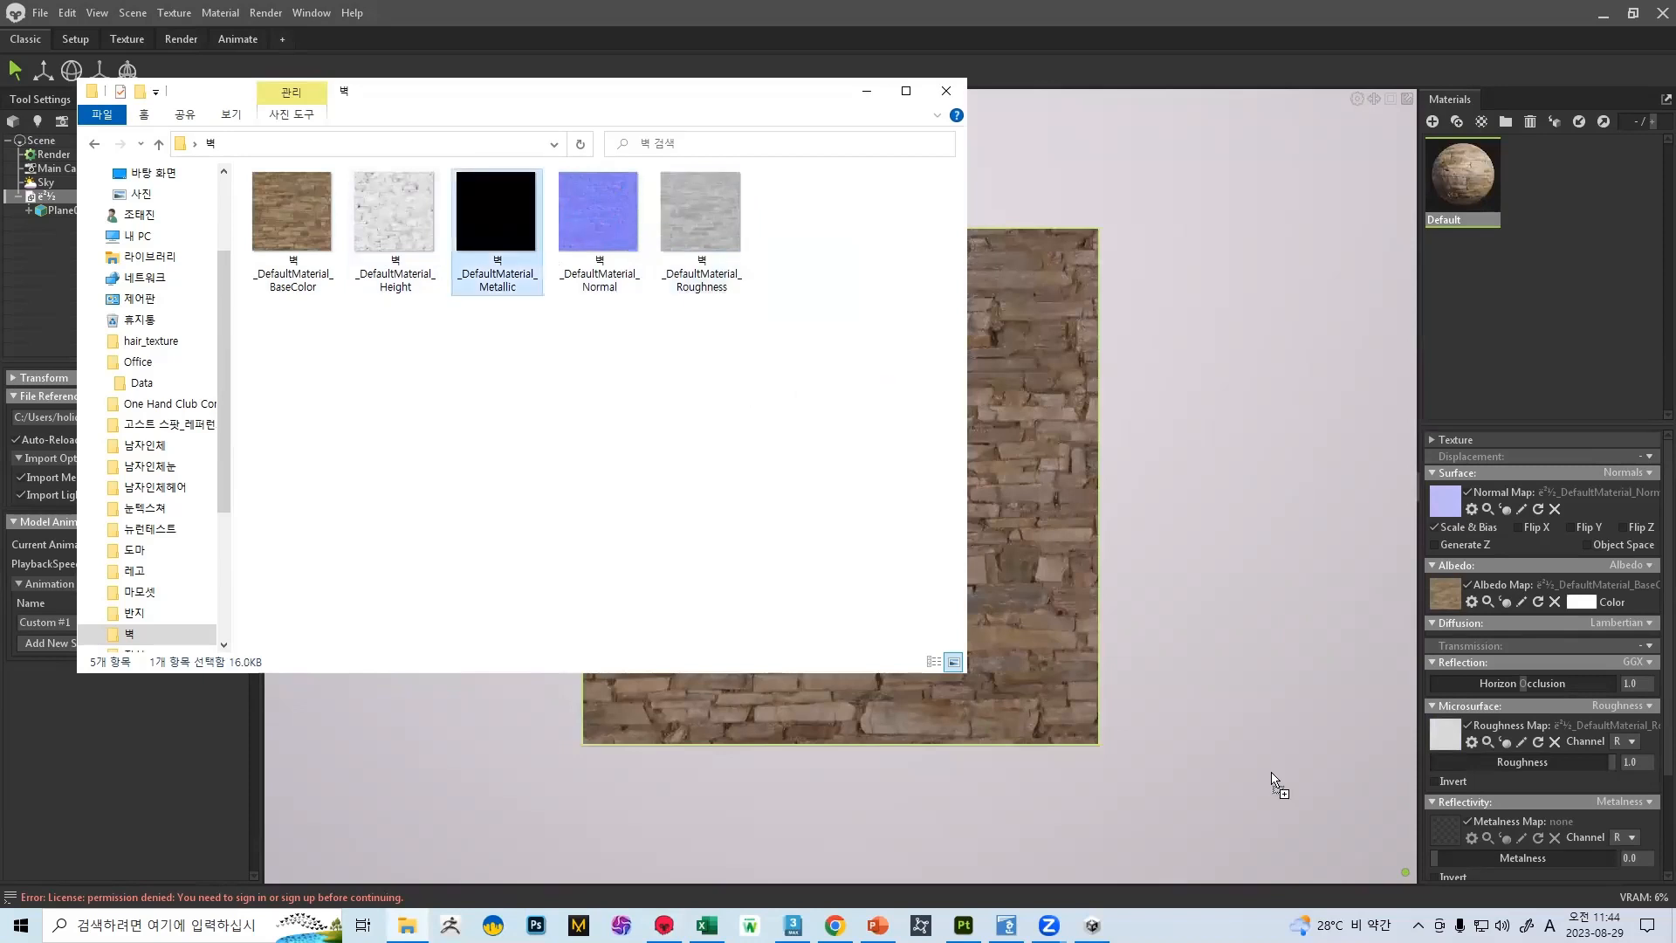
{"action": "left_click_drag", "start_coordinate": [1444, 836], "coordinate": [1444, 836]}
{"action": "left_click_drag", "start_coordinate": [1668, 568], "coordinate": [1666, 715]}
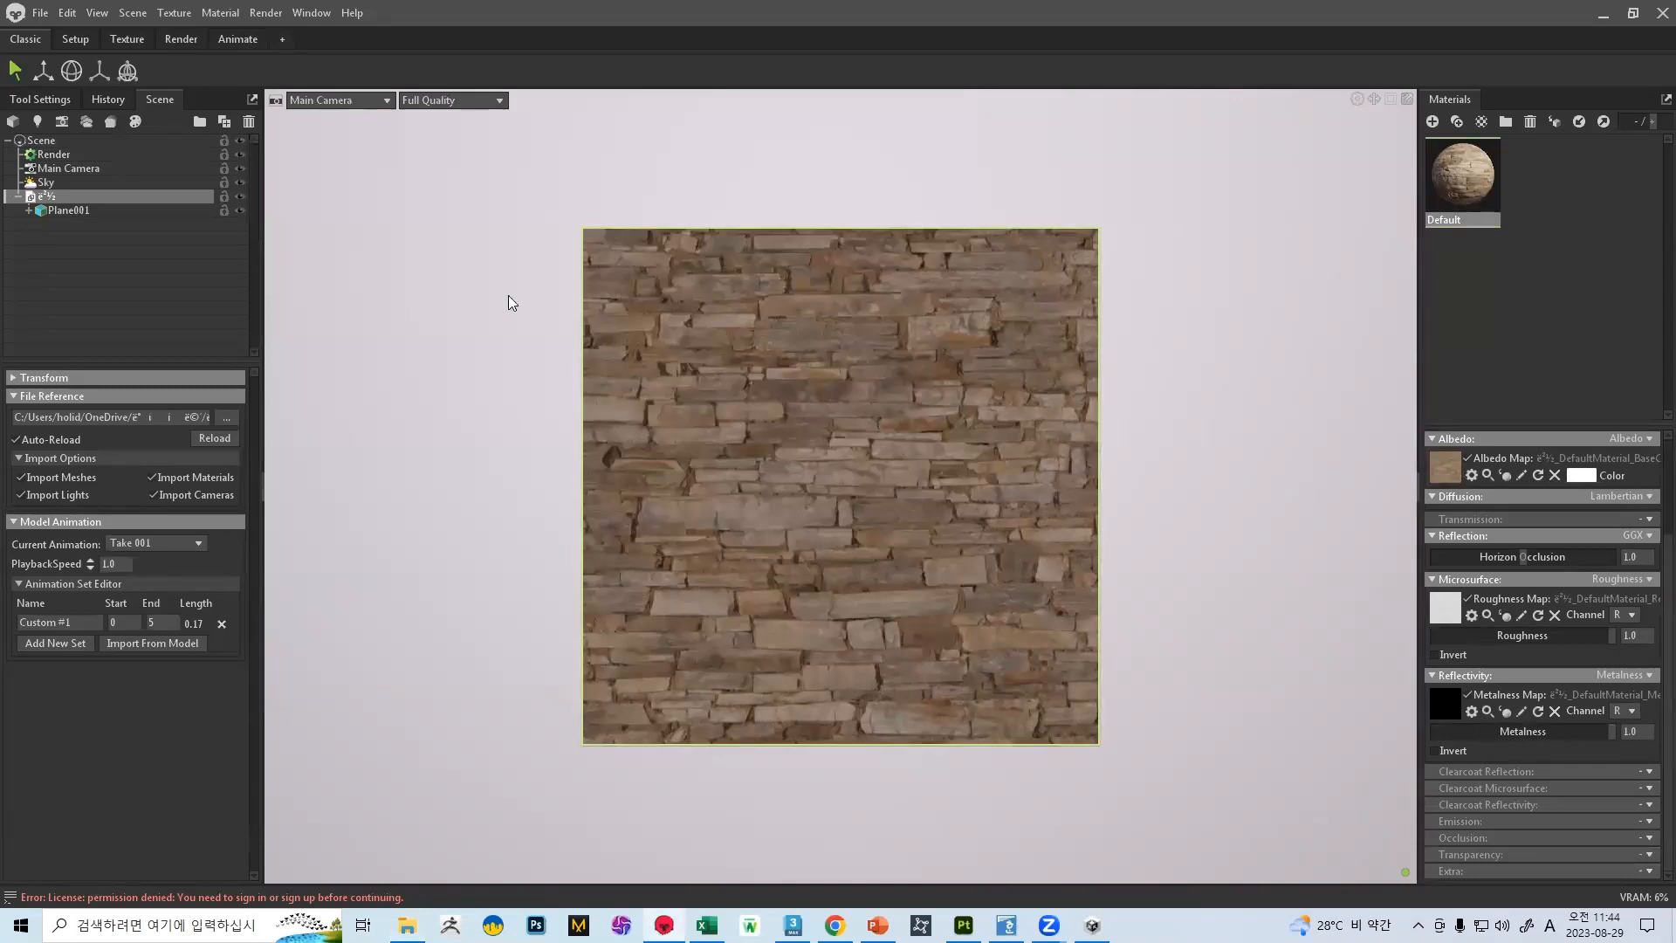
{"action": "key", "text": "alt+Tab"}
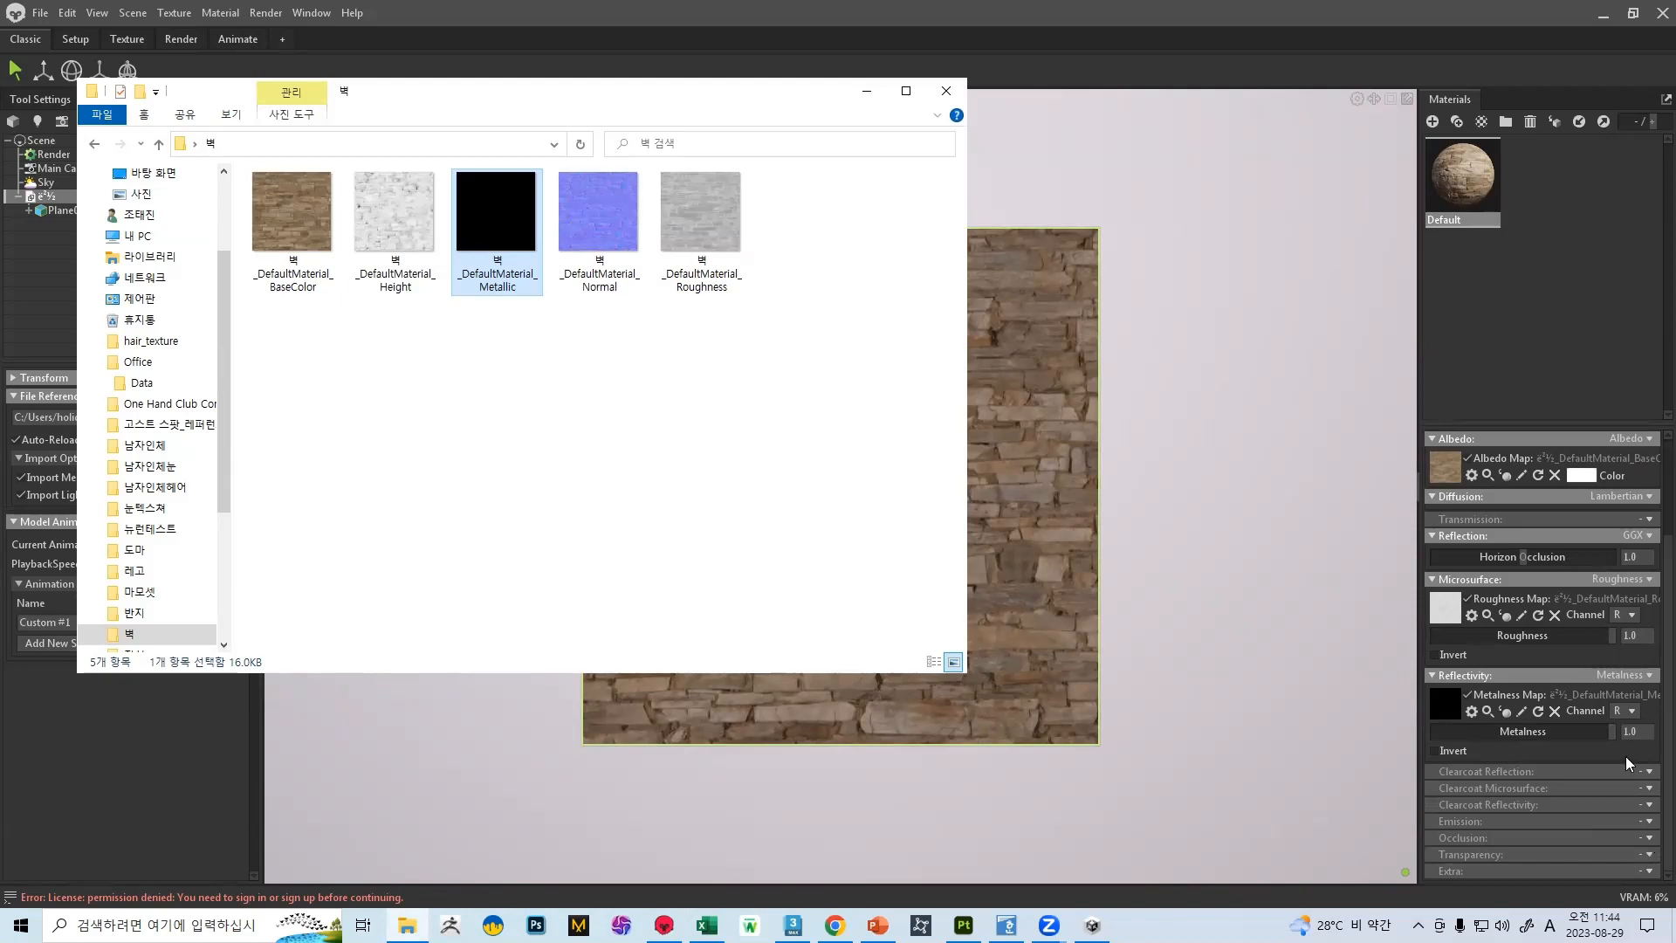
{"action": "left_click", "coordinate": [1650, 802]}
{"action": "scroll", "coordinate": [1650, 698], "scroll_direction": "up", "scroll_amount": 5}
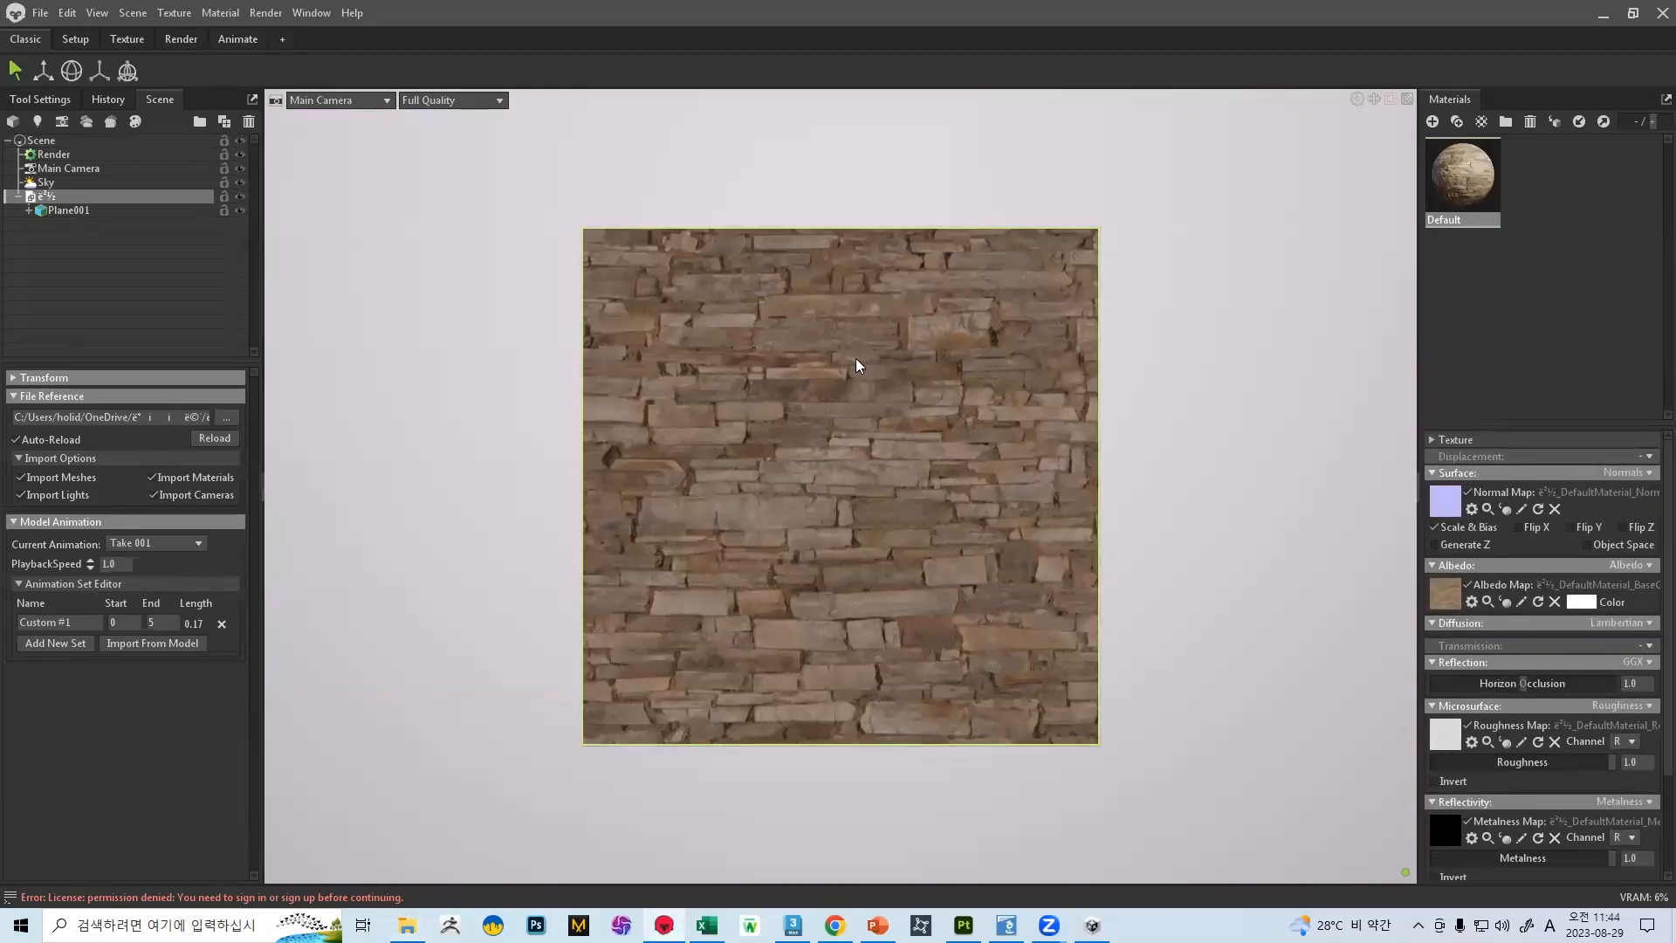
Add a child light to the Sky at the panorama's right-hand lamp and rotate the sky to 291
{"action": "left_click_drag", "start_coordinate": [807, 483], "coordinate": [887, 476]}
{"action": "right_click_drag", "start_coordinate": [887, 477], "coordinate": [882, 576]}
{"action": "left_click_drag", "start_coordinate": [882, 576], "coordinate": [1166, 545]}
{"action": "left_click", "coordinate": [87, 183]}
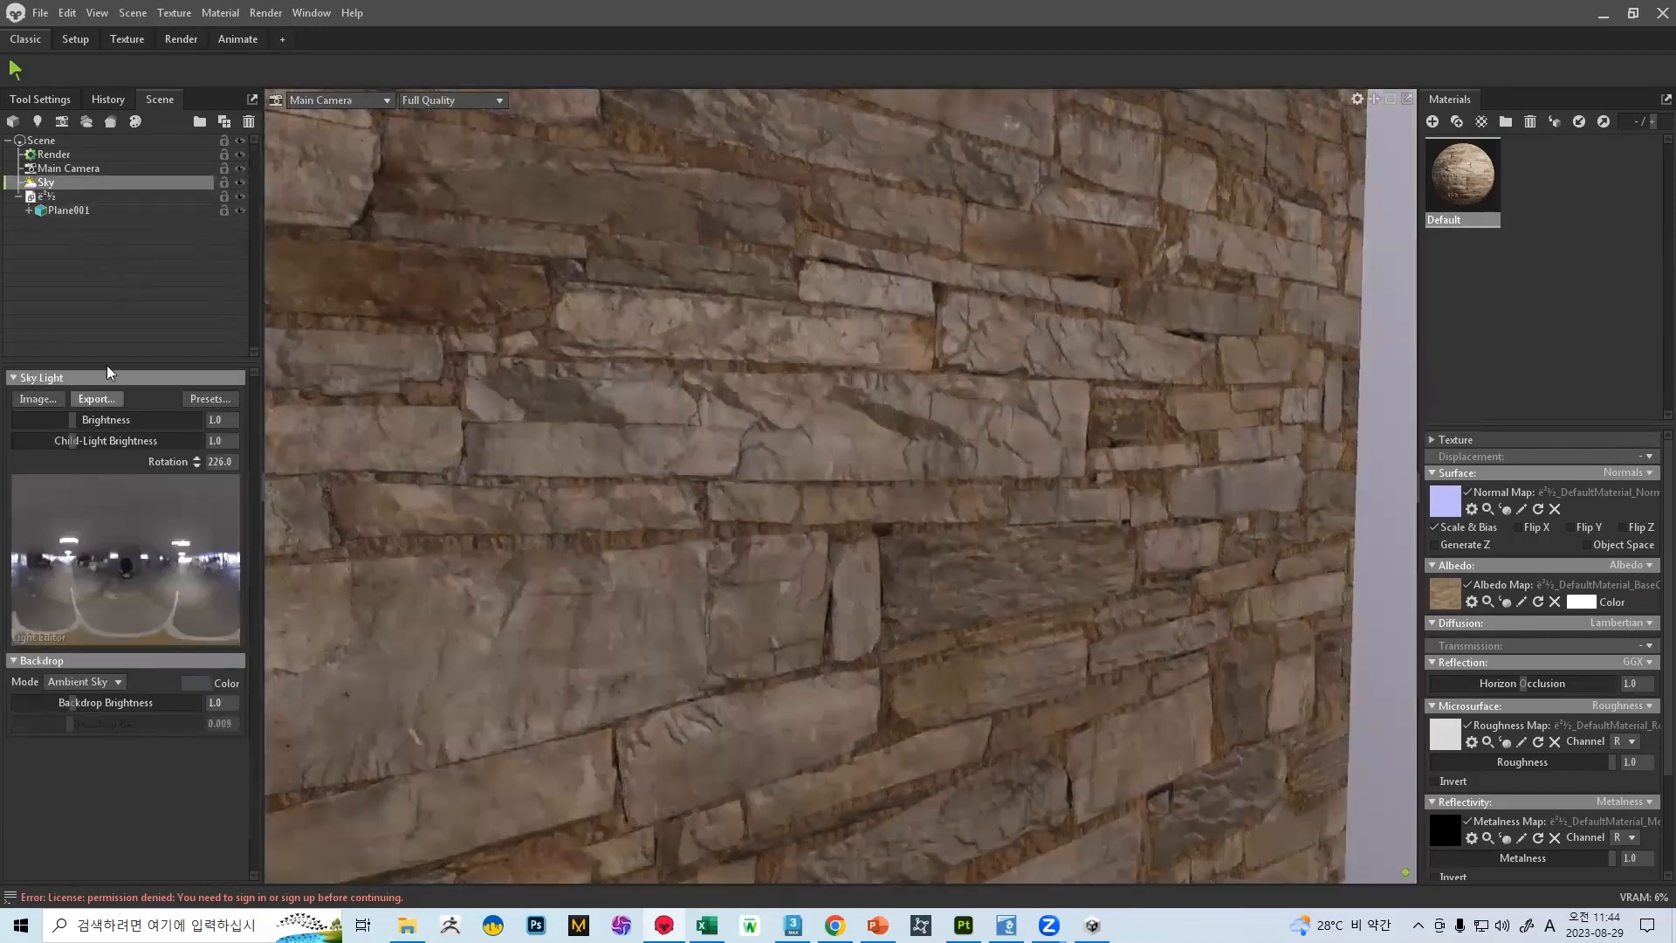
{"action": "left_click", "coordinate": [180, 543]}
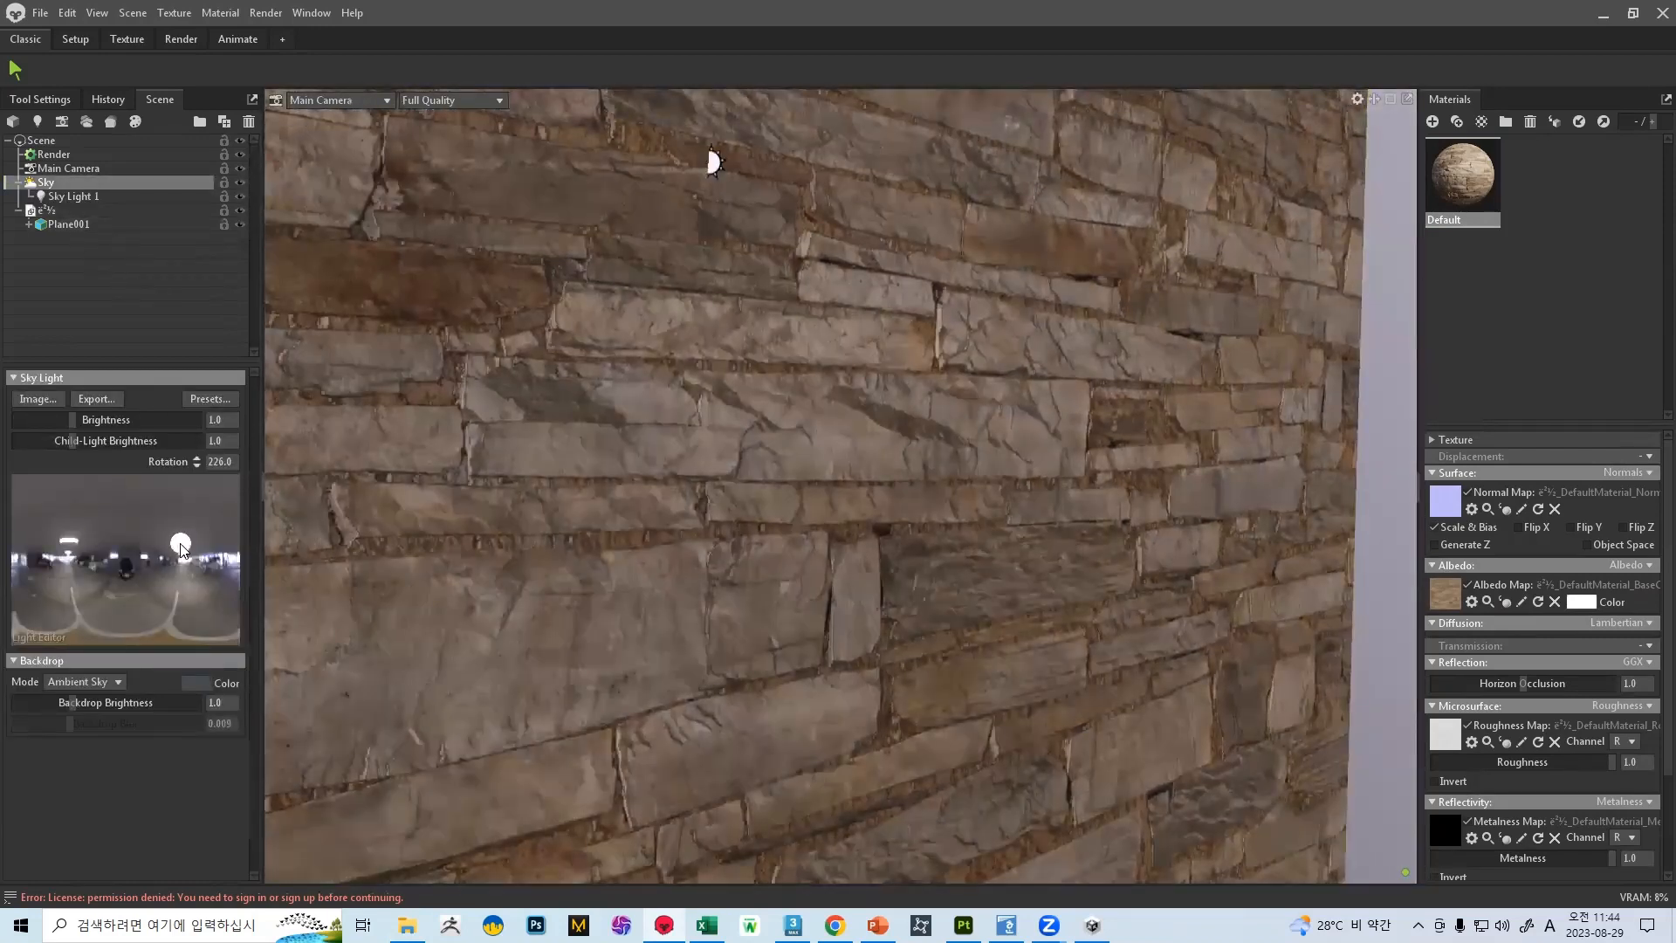
{"action": "mouse_move", "coordinate": [664, 515]}
{"action": "left_mouse_down", "text": "shift"}
{"action": "mouse_move", "coordinate": [836, 487]}
{"action": "mouse_move", "coordinate": [750, 496]}
{"action": "mouse_move", "coordinate": [946, 559]}
{"action": "mouse_move", "coordinate": [911, 423]}
{"action": "mouse_move", "coordinate": [990, 417]}
{"action": "mouse_move", "coordinate": [978, 538]}
{"action": "mouse_move", "coordinate": [754, 540]}
{"action": "mouse_move", "coordinate": [762, 391]}
{"action": "left_mouse_up", "text": "shift"}
{"action": "scroll", "coordinate": [761, 392], "scroll_direction": "down", "scroll_amount": 5}
{"action": "left_click_drag", "start_coordinate": [883, 365], "coordinate": [883, 449]}
Enable Height displacement on the Default material and load the 벽 Height texture as its displacement map
{"action": "left_click", "coordinate": [1646, 456]}
{"action": "left_click", "coordinate": [1629, 496]}
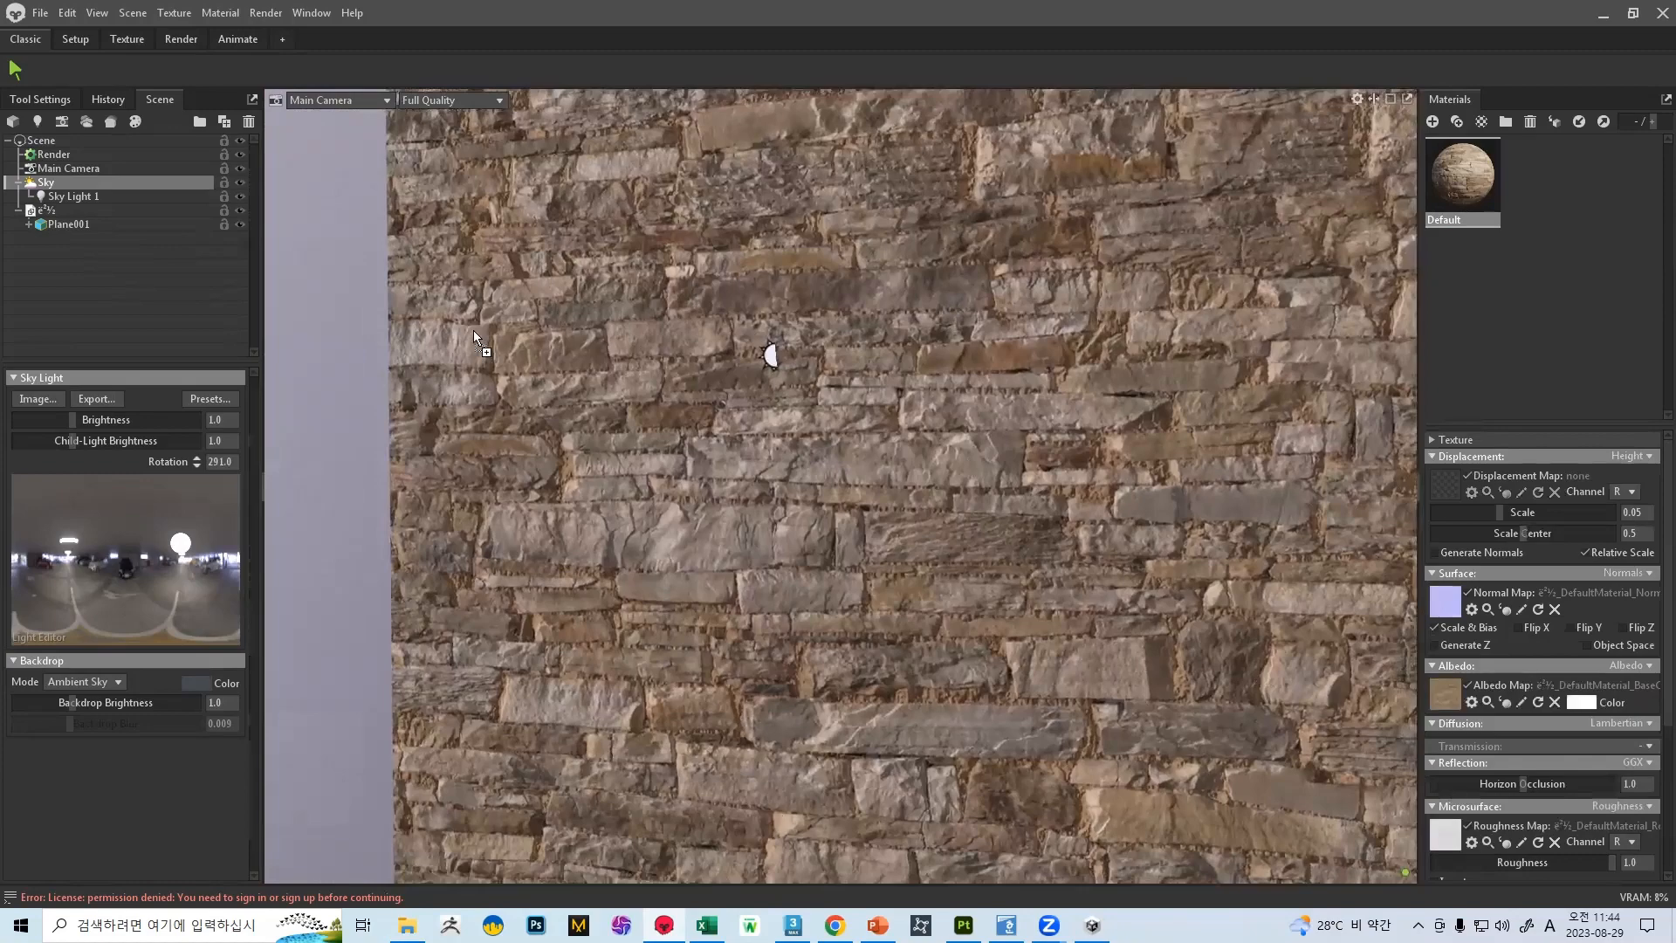
{"action": "key", "text": "alt+Tab"}
{"action": "left_click_drag", "start_coordinate": [395, 213], "coordinate": [1445, 484]}
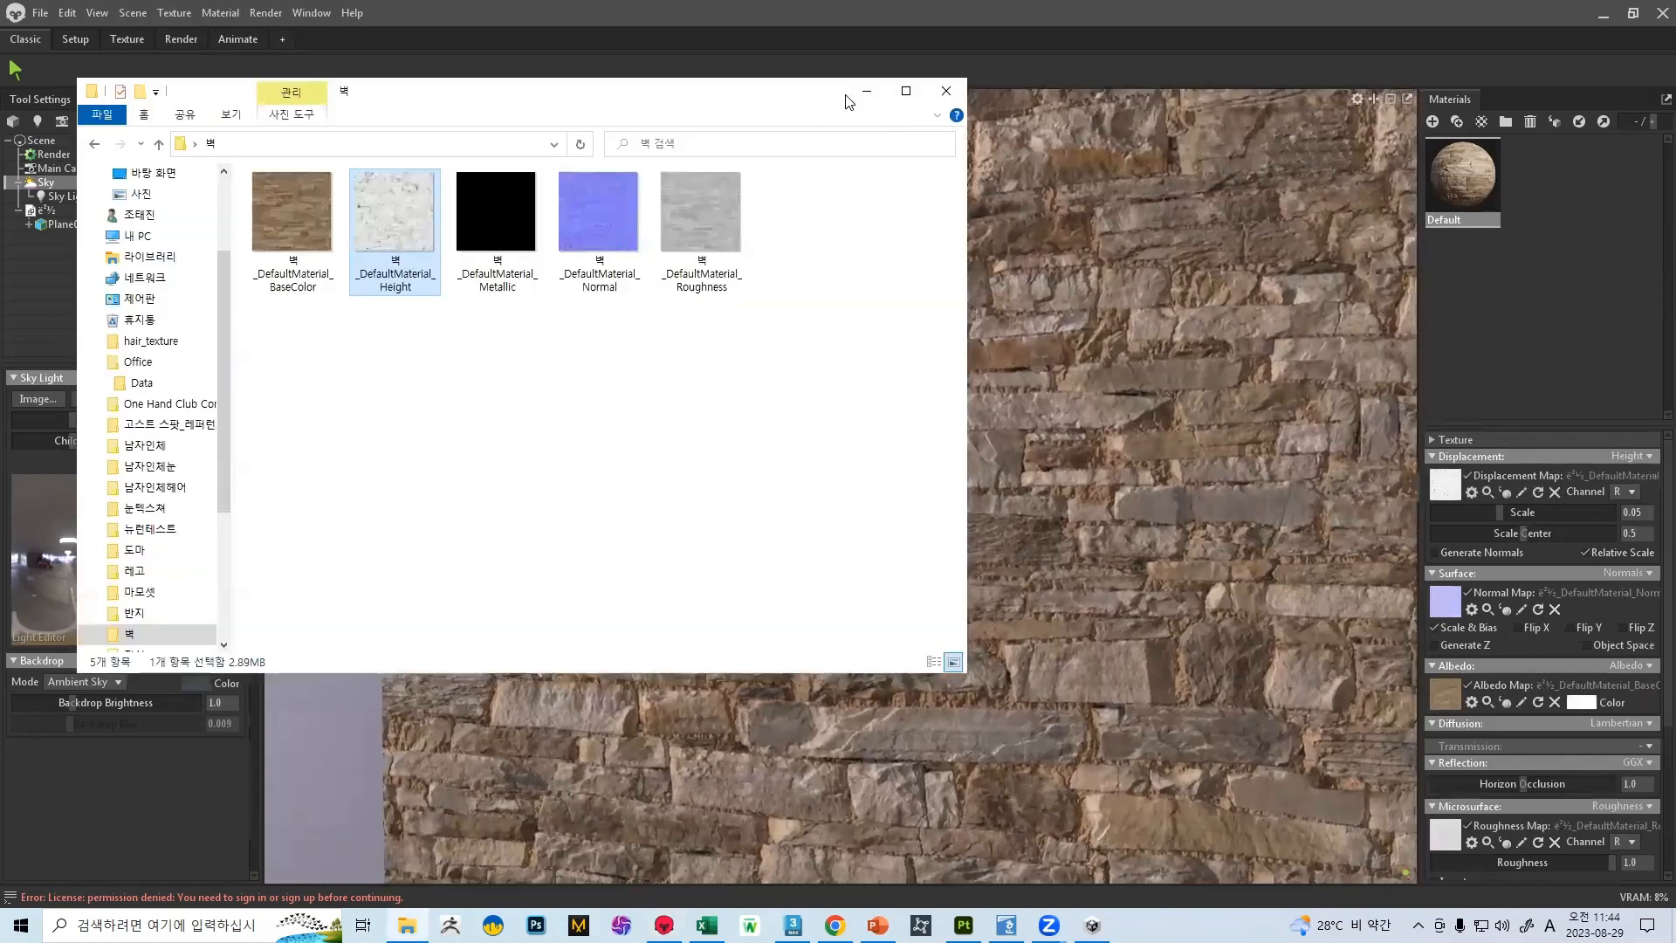
{"action": "left_click", "coordinate": [866, 93]}
Set the displacement scale to 0.125 and the scale center to 1.0, checking the wall's relief at an angle
{"action": "left_click_drag", "start_coordinate": [813, 381], "coordinate": [729, 363]}
{"action": "left_click_drag", "start_coordinate": [793, 496], "coordinate": [1222, 520]}
{"action": "left_click_drag", "start_coordinate": [1496, 515], "coordinate": [1617, 529]}
{"action": "right_click_drag", "start_coordinate": [940, 482], "coordinate": [1416, 550]}
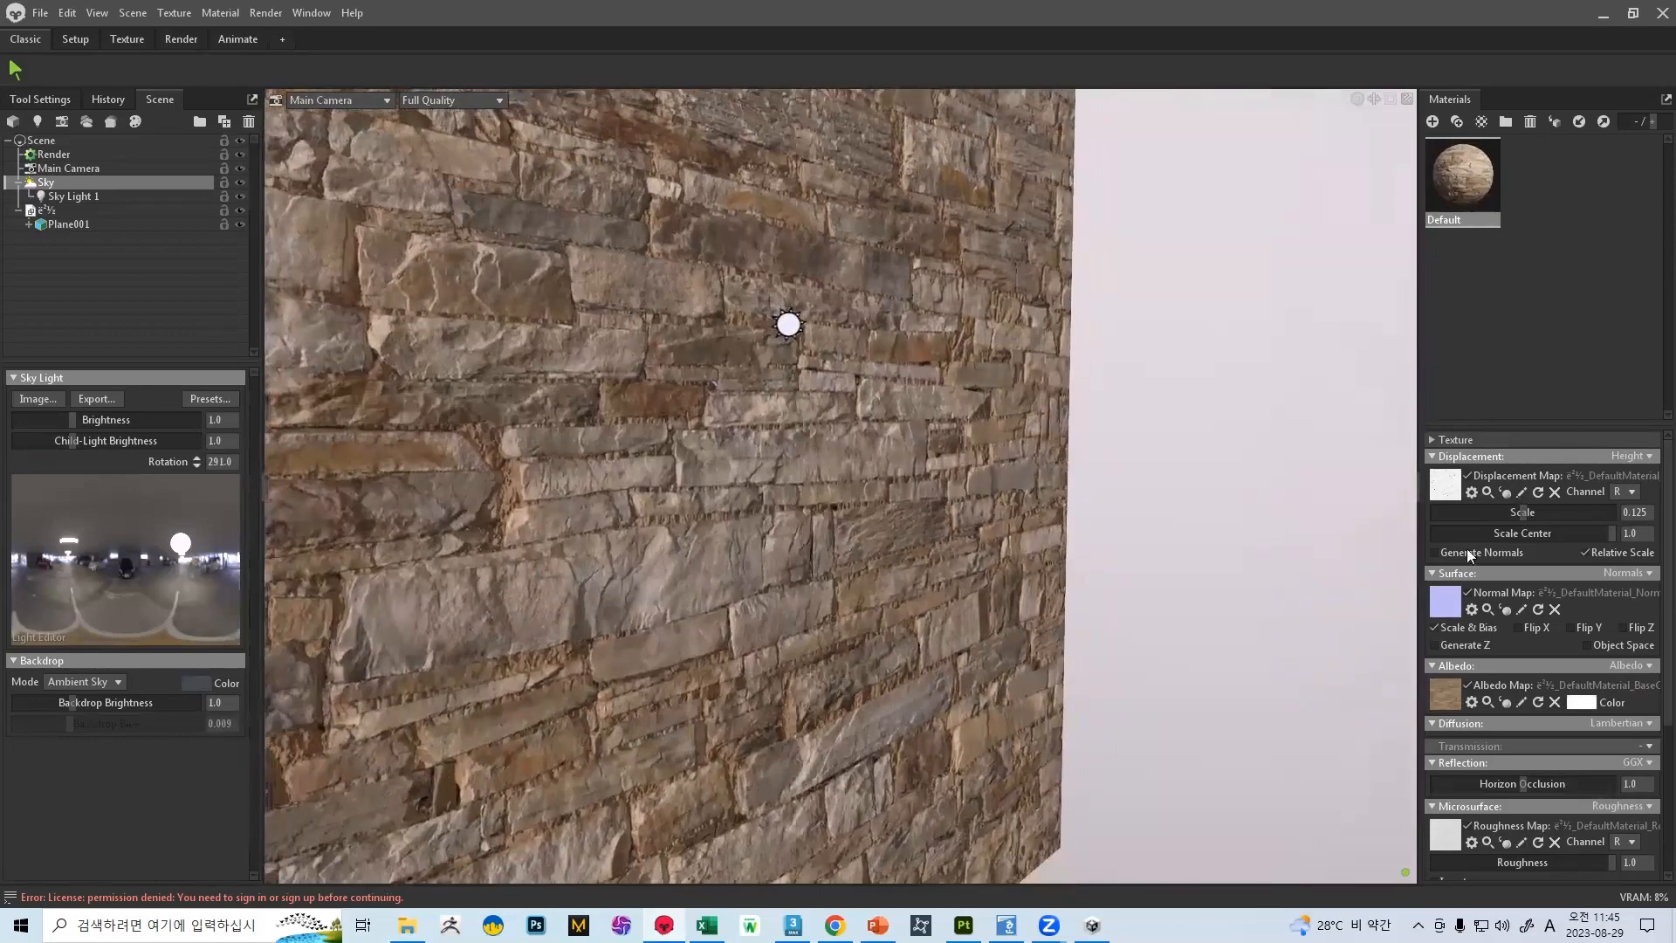
Try lower displacement scale and scale center values on the wall material, undoing each change
{"action": "mouse_move", "coordinate": [1521, 514]}
{"action": "left_mouse_down"}
{"action": "mouse_move", "coordinate": [1452, 513]}
{"action": "mouse_move", "coordinate": [1563, 513]}
{"action": "mouse_move", "coordinate": [1497, 513]}
{"action": "mouse_move", "coordinate": [1517, 513]}
{"action": "left_mouse_up"}
{"action": "key", "text": "ctrl+z"}
{"action": "left_click_drag", "start_coordinate": [1613, 535], "coordinate": [1539, 532]}
{"action": "key", "text": "ctrl+z"}
Try the other channels, including G and B, for the displacement map and return it to R
{"action": "left_click", "coordinate": [1631, 491]}
{"action": "left_click", "coordinate": [1629, 524]}
{"action": "left_click", "coordinate": [1632, 491]}
{"action": "left_click", "coordinate": [1629, 539]}
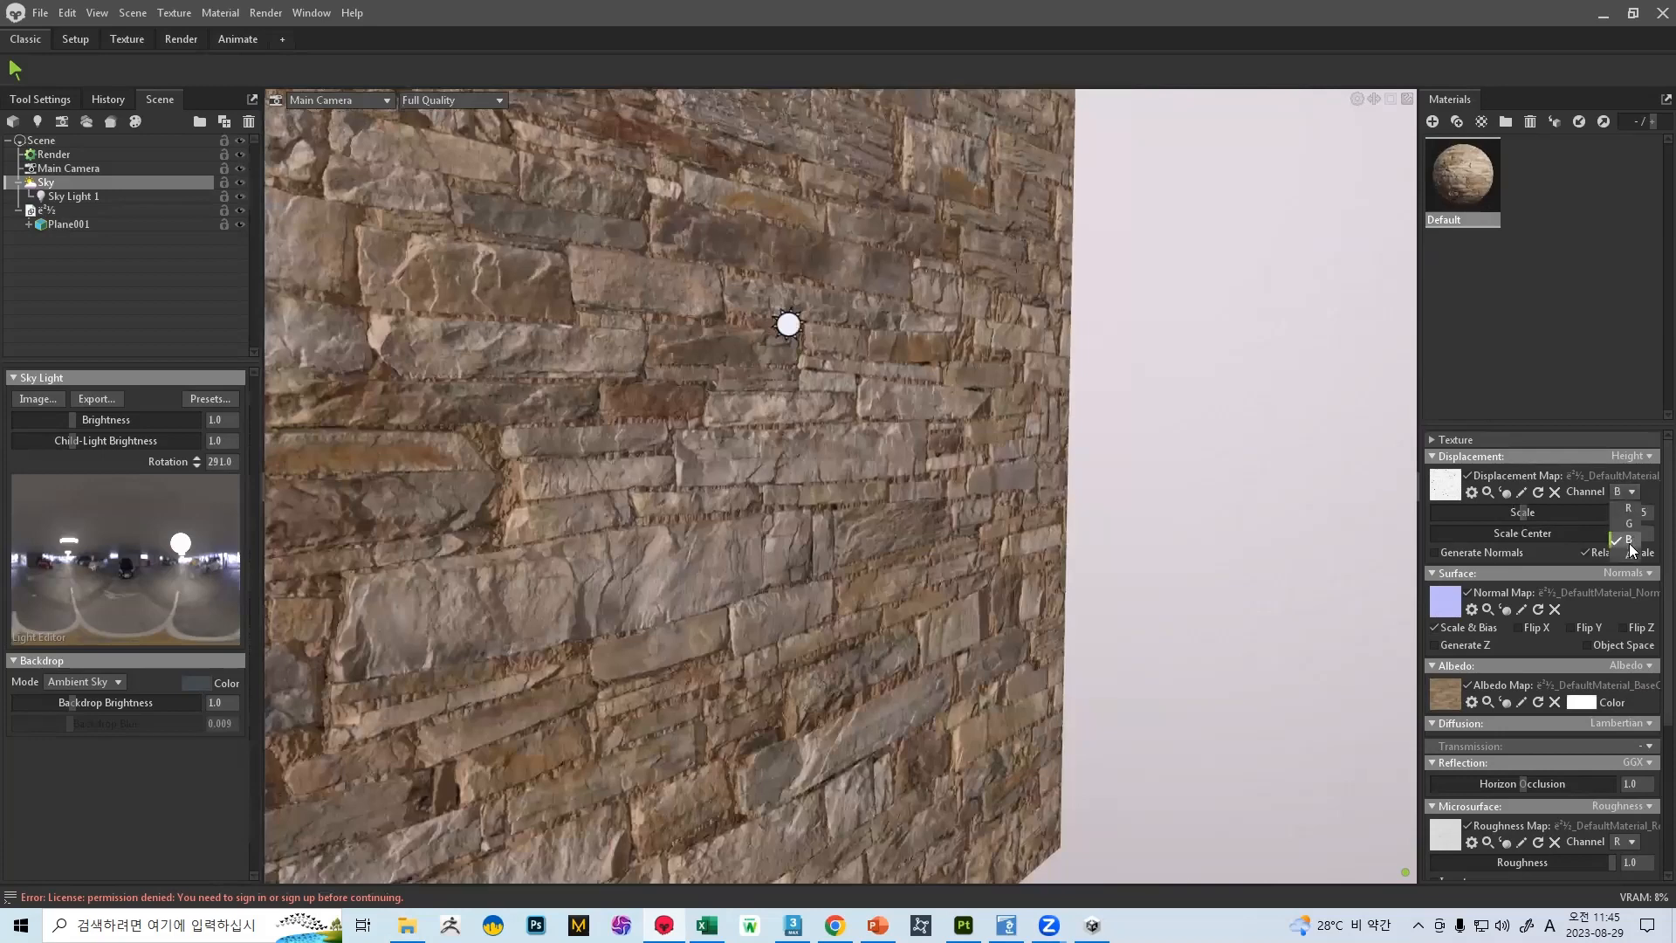
{"action": "left_click", "coordinate": [1631, 491]}
{"action": "left_click", "coordinate": [1629, 554]}
{"action": "left_click", "coordinate": [1630, 491]}
{"action": "left_click", "coordinate": [1629, 509]}
Reduce the displacement scale and check the wall's relief both up close and from farther away
{"action": "left_click_drag", "start_coordinate": [1523, 513], "coordinate": [1479, 517]}
{"action": "scroll", "coordinate": [861, 506], "scroll_direction": "down", "scroll_amount": 6}
{"action": "scroll", "coordinate": [861, 506], "scroll_direction": "up", "scroll_amount": 6}
{"action": "left_click_drag", "start_coordinate": [859, 506], "coordinate": [666, 509], "text": "alt"}
Set the displacement scale to 0.473 and the scale center to 0.843, checking the relief from several angles
{"action": "left_click_drag", "start_coordinate": [1489, 512], "coordinate": [1597, 509]}
{"action": "scroll", "coordinate": [917, 314], "scroll_direction": "down", "scroll_amount": 5}
{"action": "left_click_drag", "start_coordinate": [917, 315], "coordinate": [1164, 704], "text": "alt"}
{"action": "scroll", "coordinate": [1163, 704], "scroll_direction": "up", "scroll_amount": 5}
{"action": "middle_click_drag", "start_coordinate": [1161, 697], "coordinate": [1290, 669], "text": "alt"}
{"action": "scroll", "coordinate": [1290, 669], "scroll_direction": "up", "scroll_amount": 2}
{"action": "mouse_move", "coordinate": [1581, 536]}
{"action": "left_mouse_down"}
{"action": "mouse_move", "coordinate": [1552, 533]}
{"action": "mouse_move", "coordinate": [1585, 537]}
{"action": "mouse_move", "coordinate": [1546, 509]}
{"action": "mouse_move", "coordinate": [1572, 506]}
{"action": "left_mouse_up"}
{"action": "scroll", "coordinate": [627, 344], "scroll_direction": "down", "scroll_amount": 5}
{"action": "left_click_drag", "start_coordinate": [681, 408], "coordinate": [559, 419], "text": "alt"}
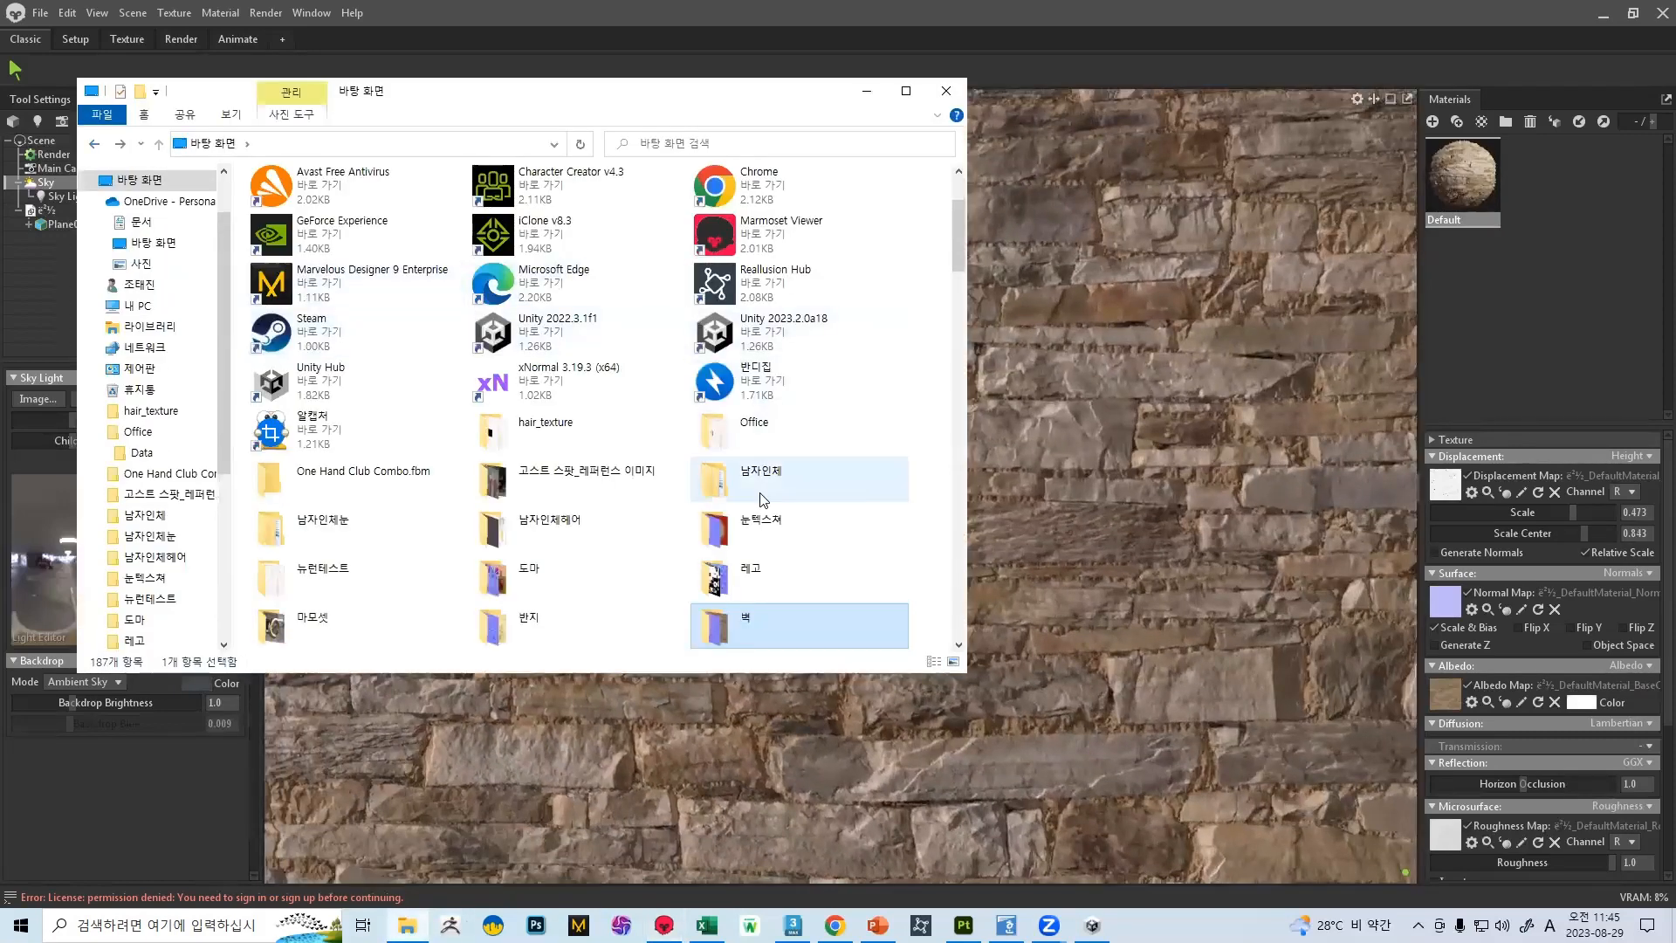
Browse from the desktop to the 다운로드 folder in File Explorer
{"action": "left_click", "coordinate": [774, 467]}
{"action": "scroll", "coordinate": [773, 464], "scroll_direction": "down", "scroll_amount": 3}
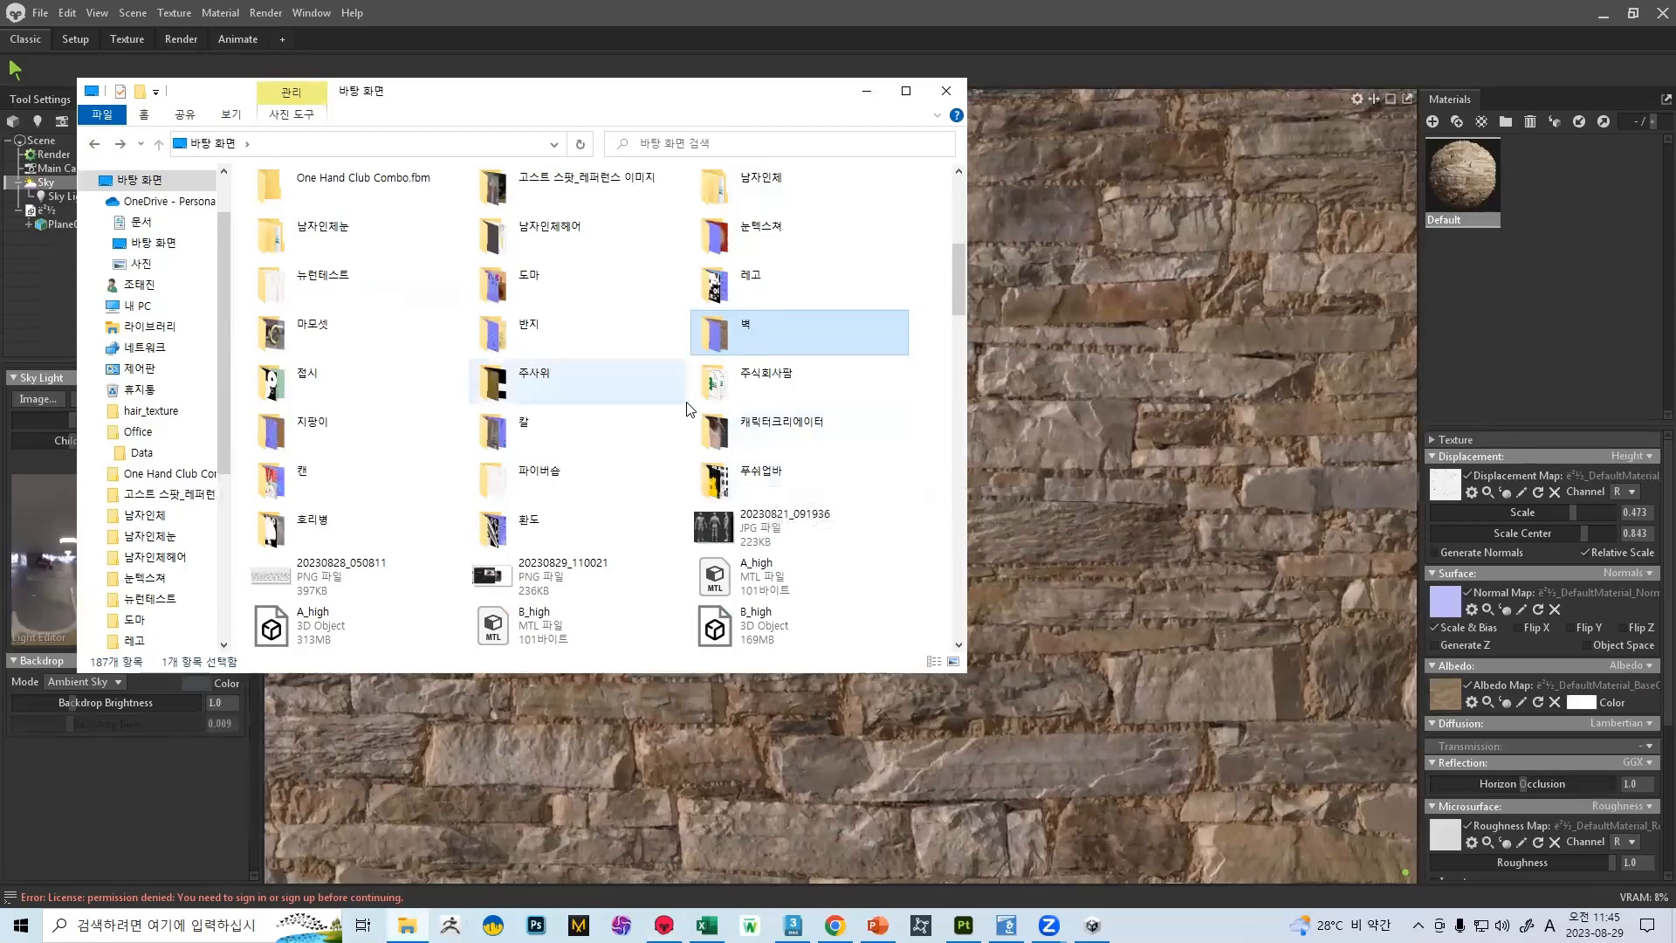
{"action": "scroll", "coordinate": [686, 410], "scroll_direction": "up", "scroll_amount": 6}
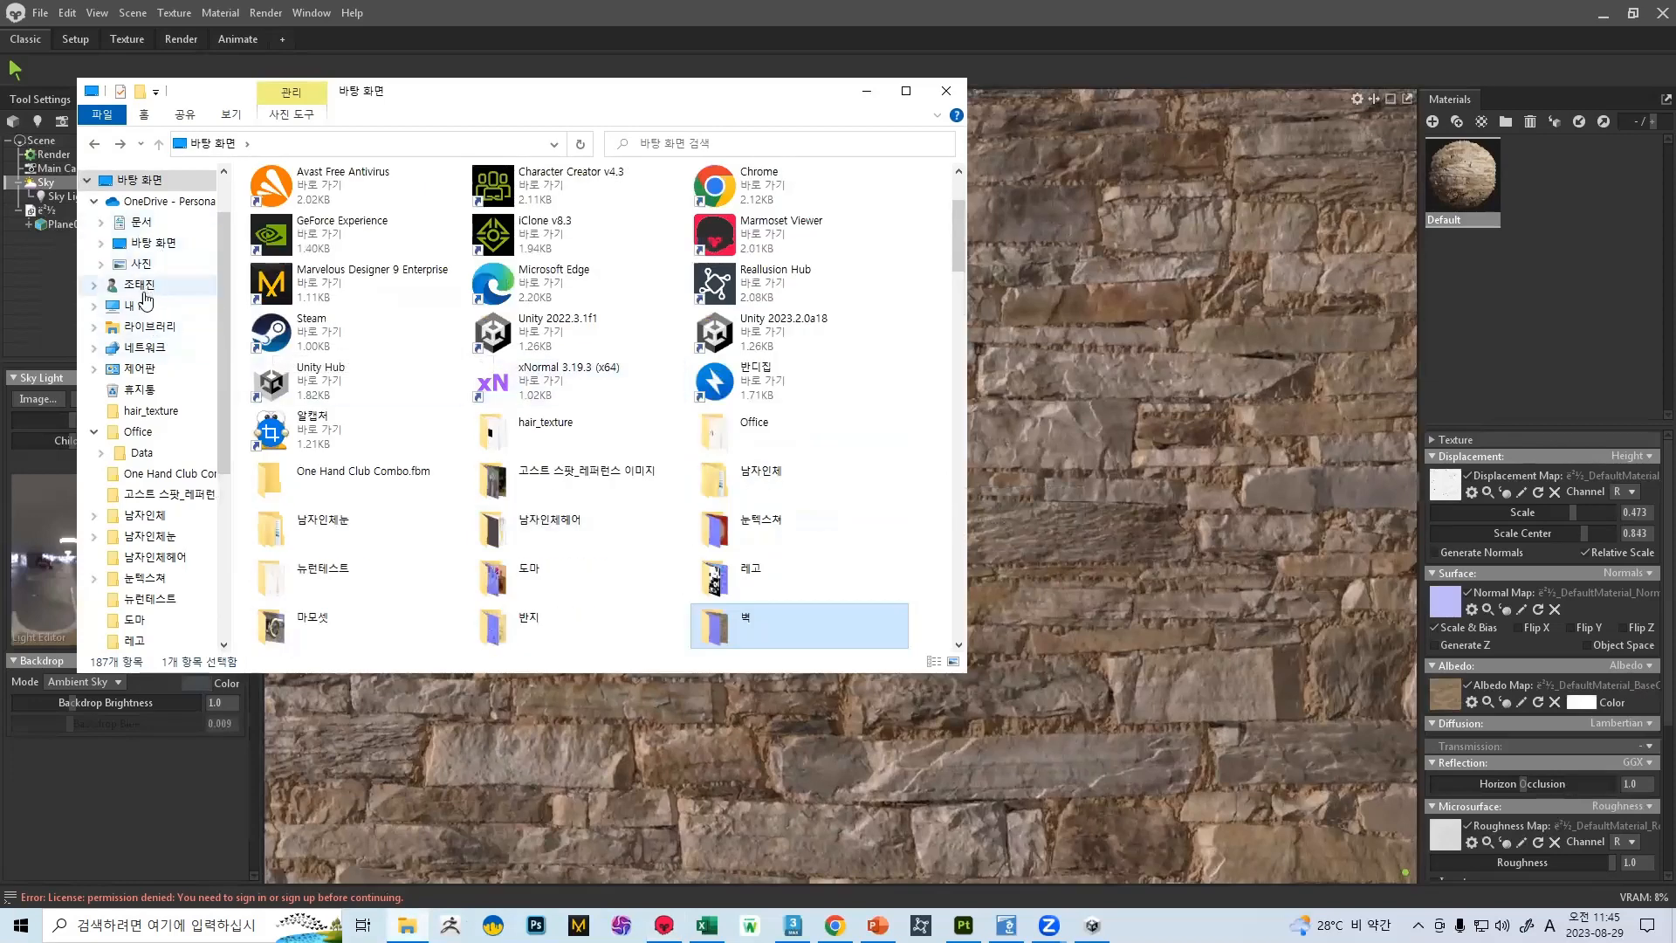
{"action": "scroll", "coordinate": [158, 247], "scroll_direction": "up", "scroll_amount": 1}
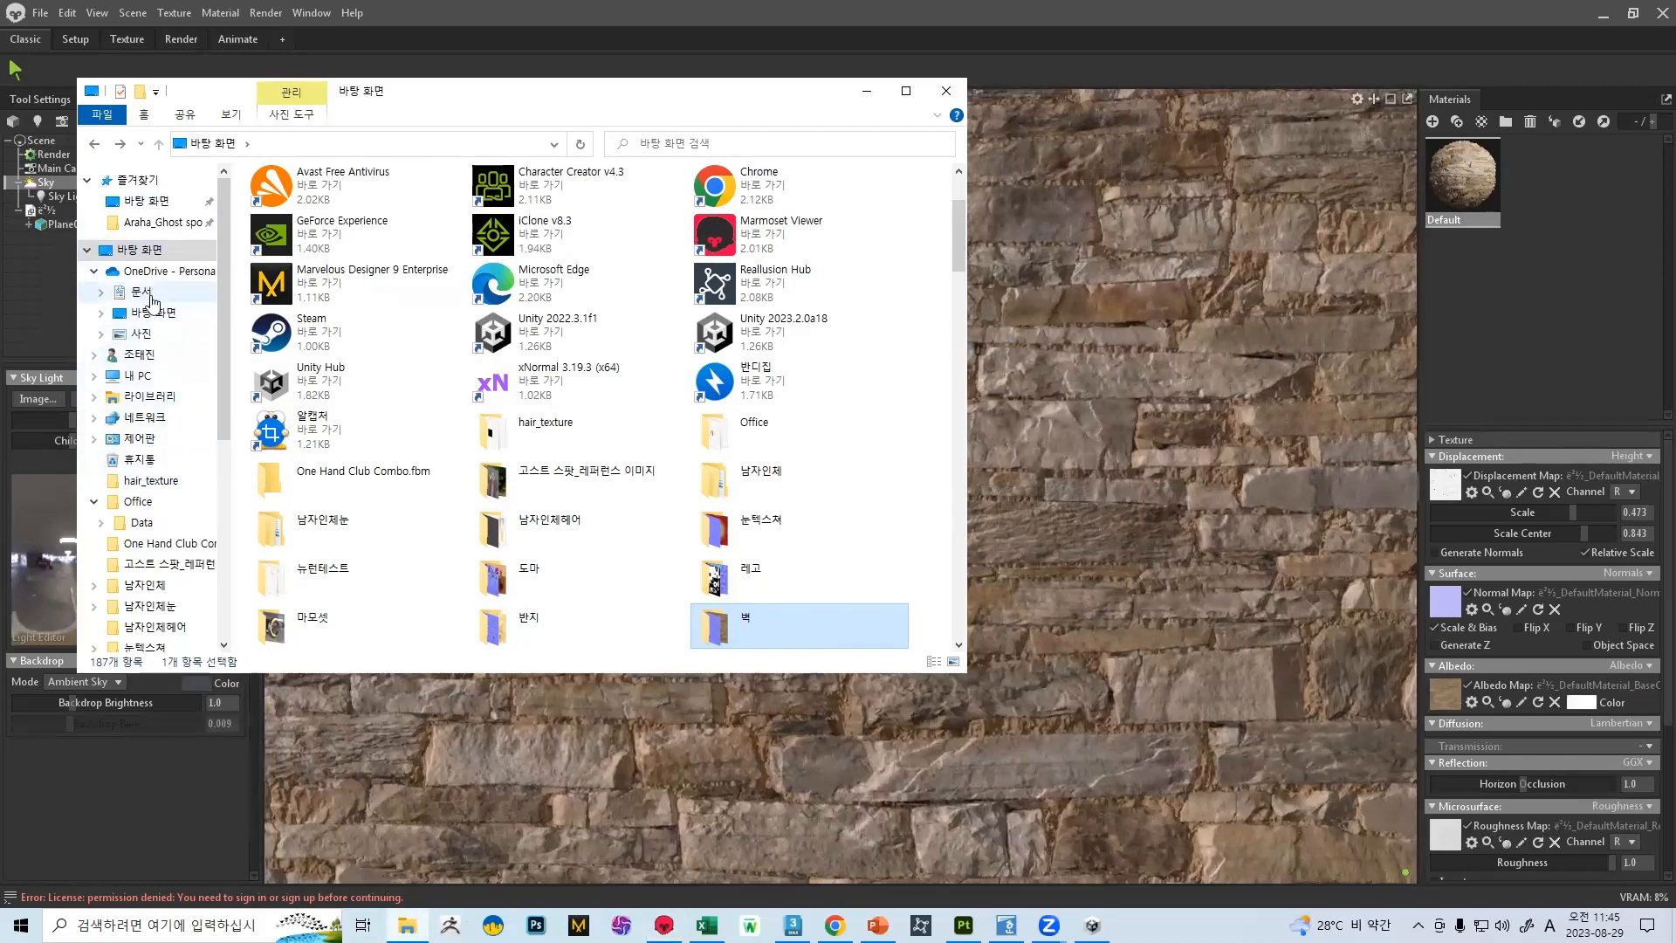
{"action": "left_click", "coordinate": [150, 298]}
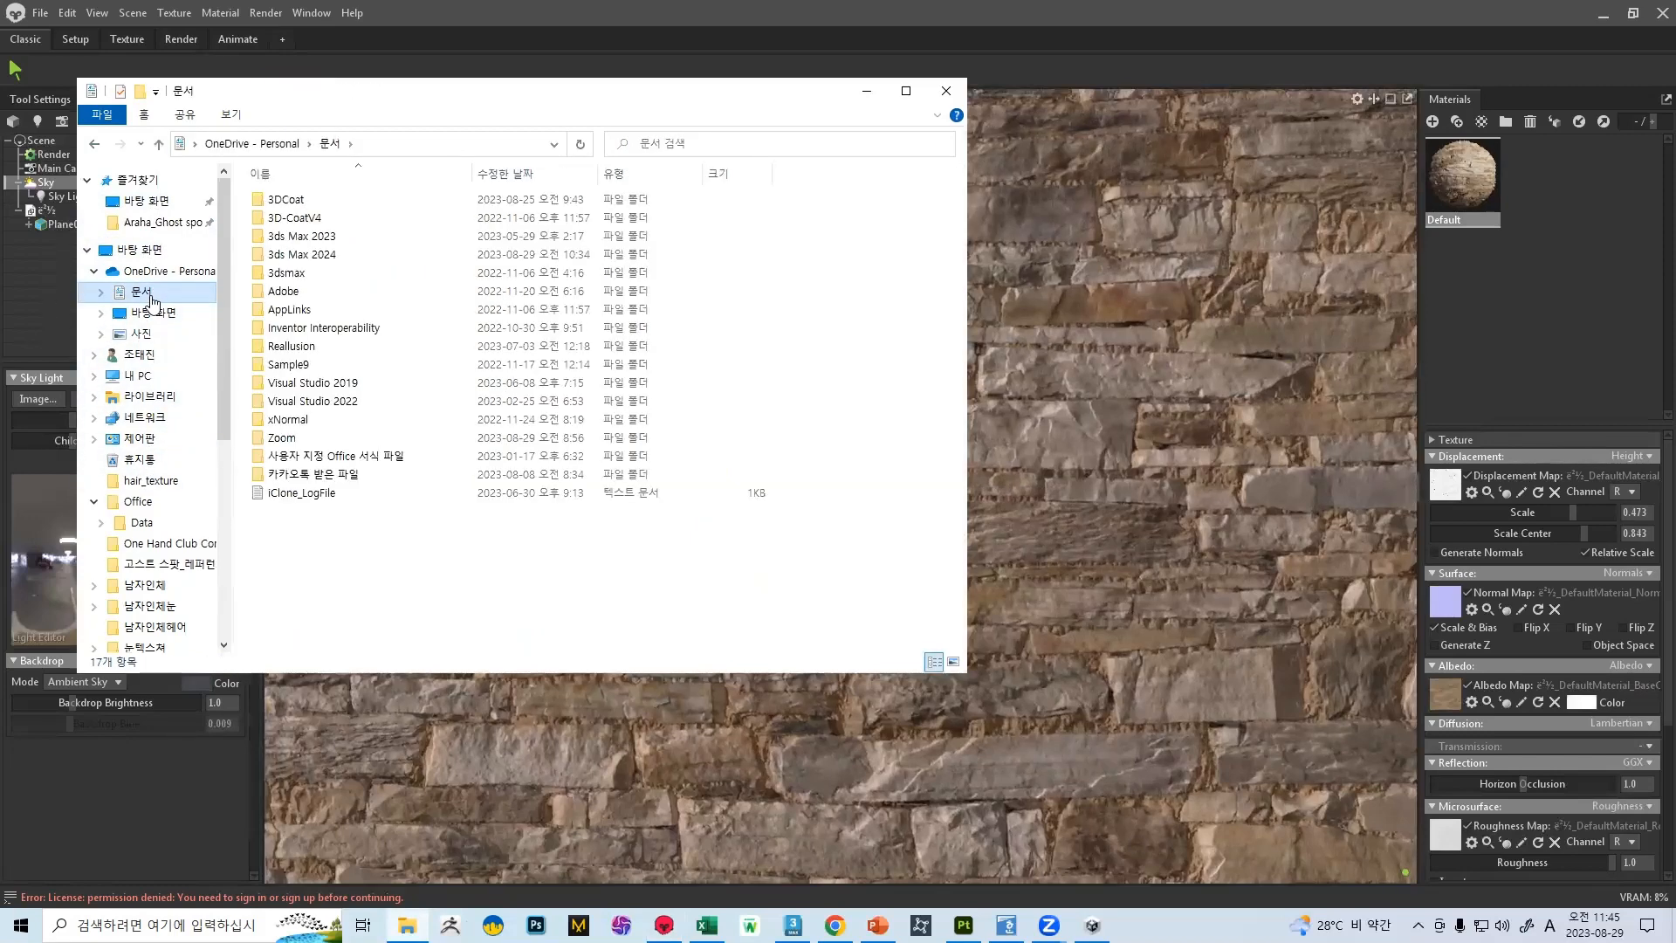
{"action": "left_click", "coordinate": [139, 357]}
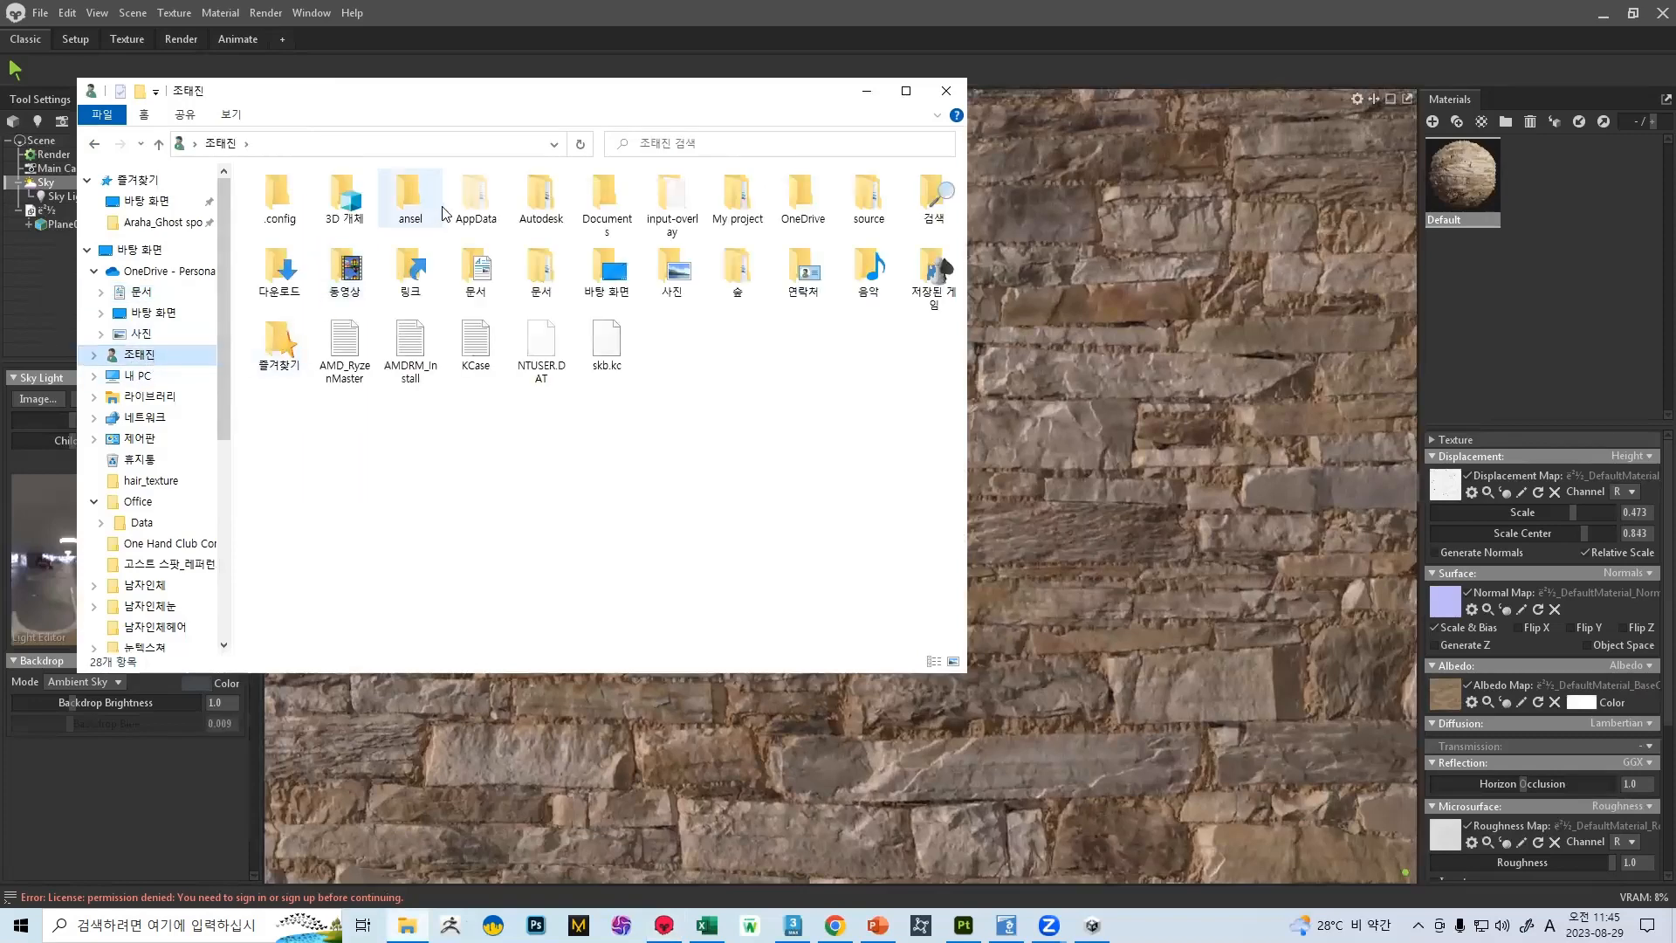
{"action": "double_click", "coordinate": [292, 278]}
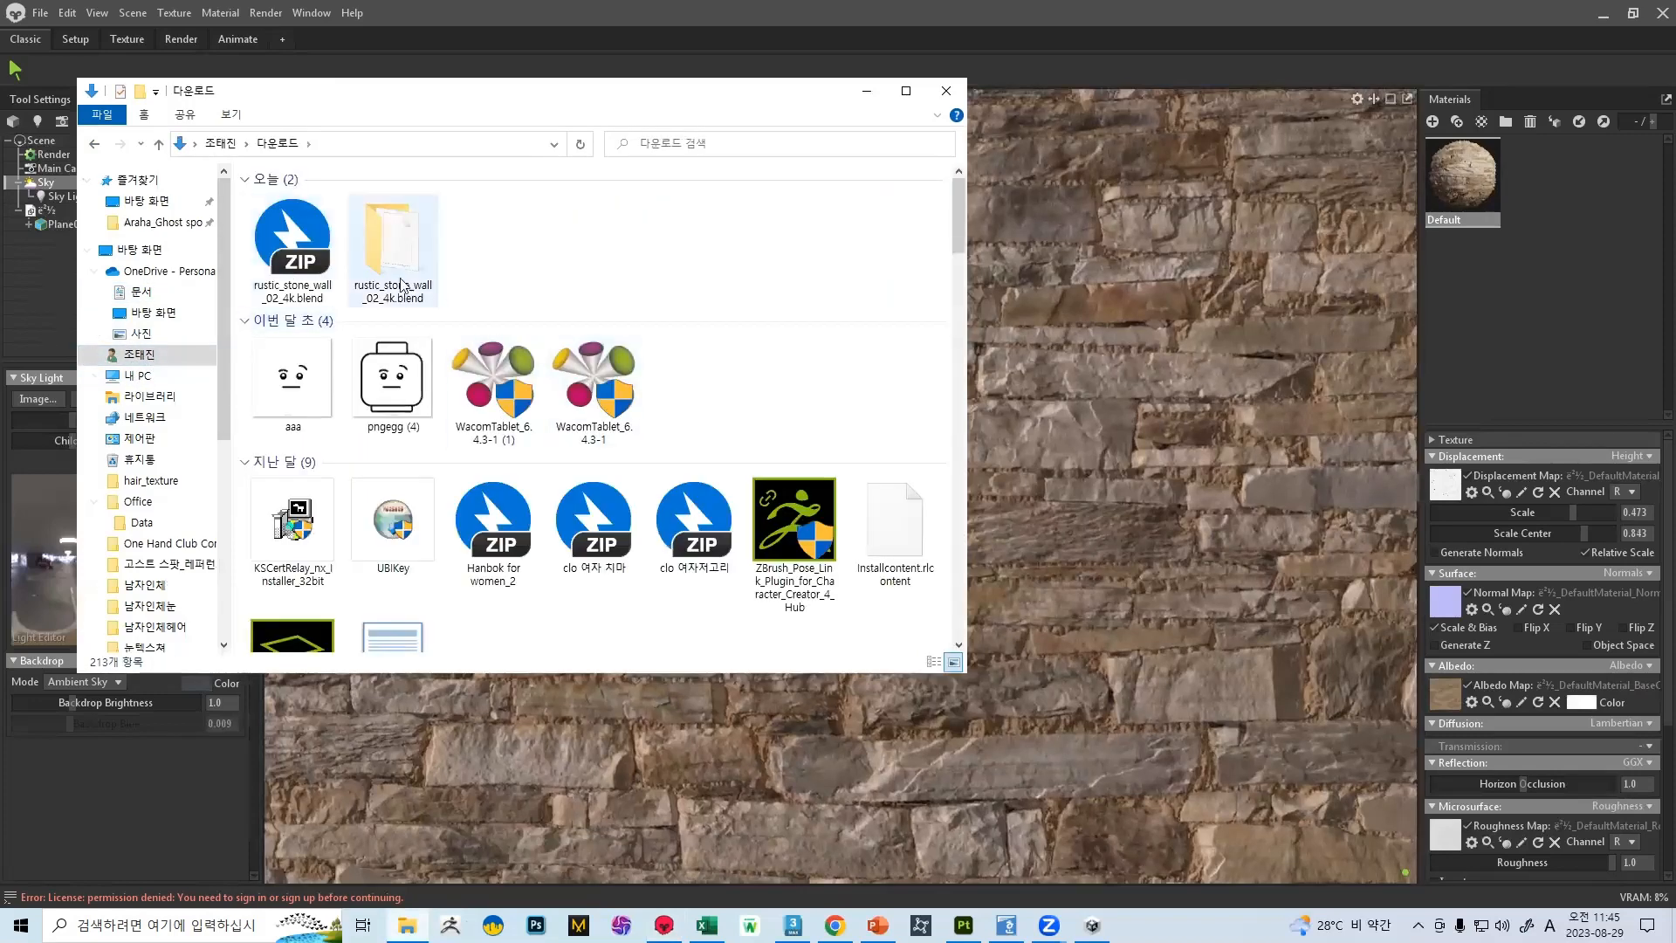
Load rustic_stone_wall_02_disp_4k from the rustic_stone_wall_02_4k.blend textures folder as the displacement map
{"action": "double_click", "coordinate": [369, 261]}
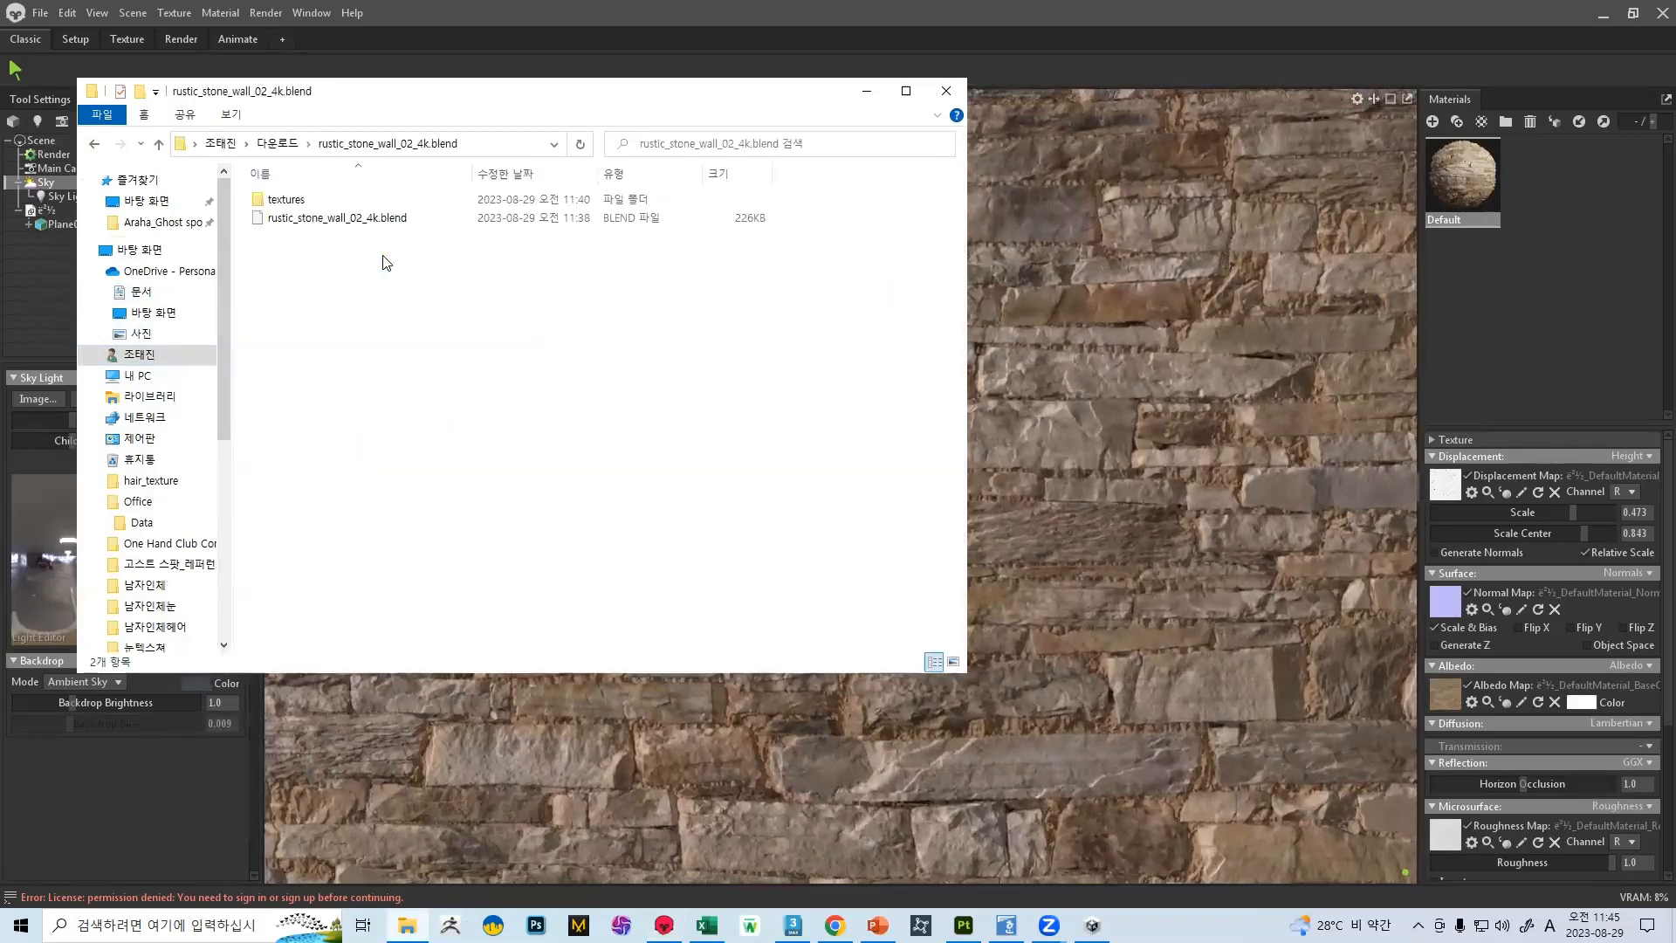
{"action": "double_click", "coordinate": [349, 197]}
{"action": "left_click_drag", "start_coordinate": [411, 227], "coordinate": [1432, 534]}
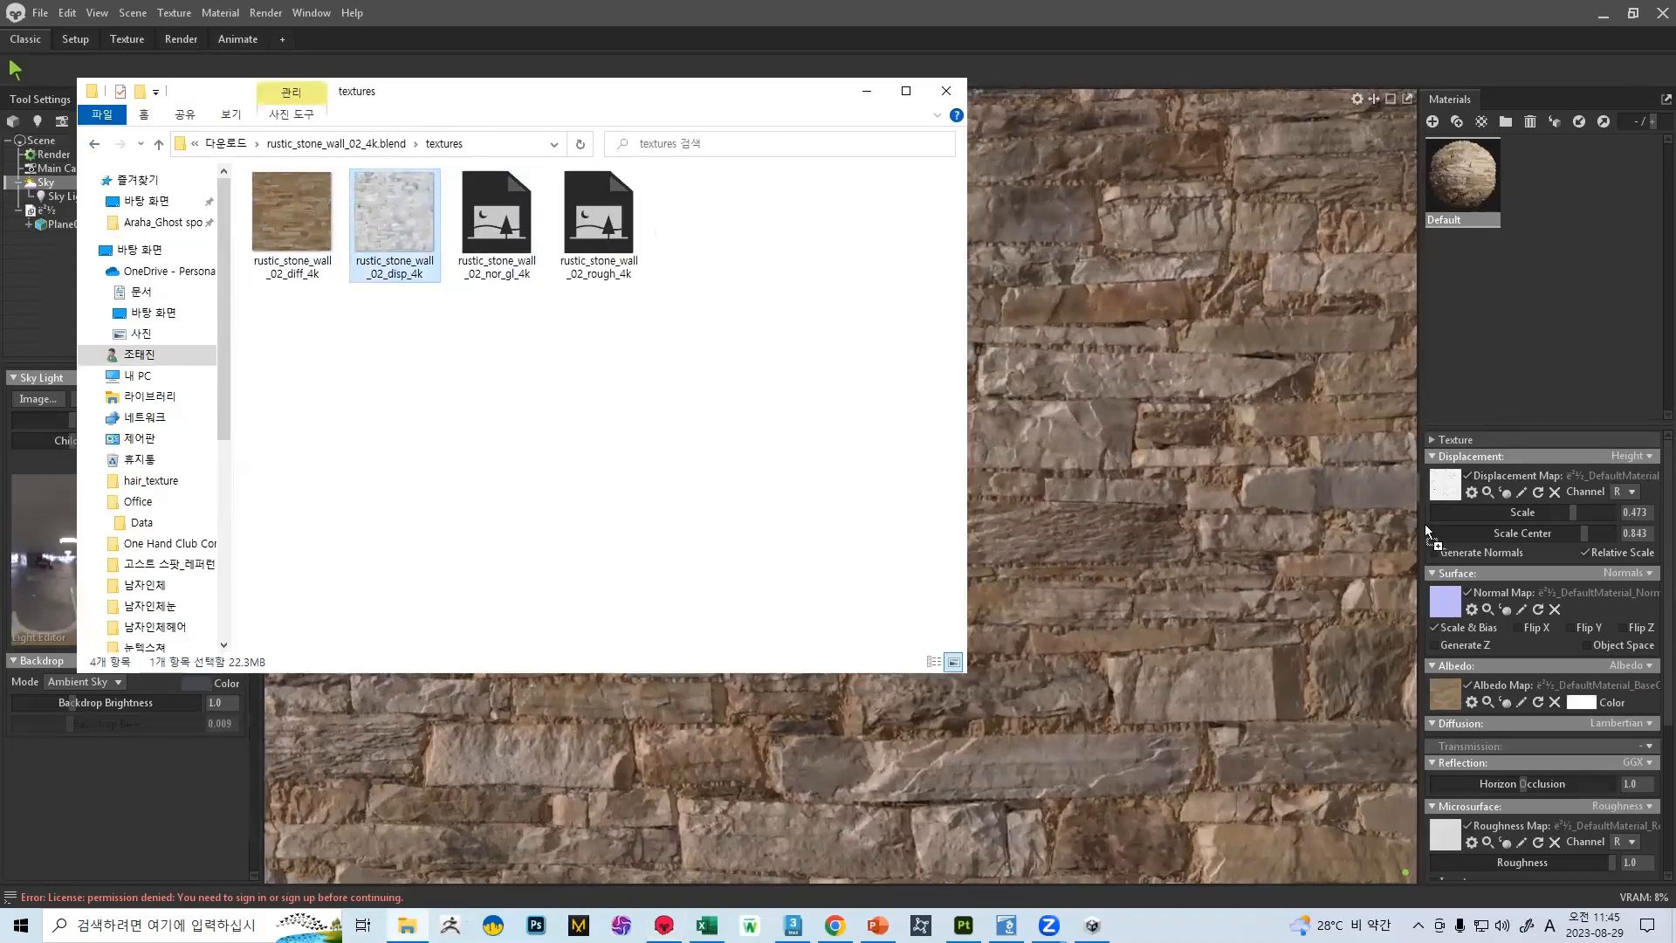
{"action": "left_click", "coordinate": [867, 91]}
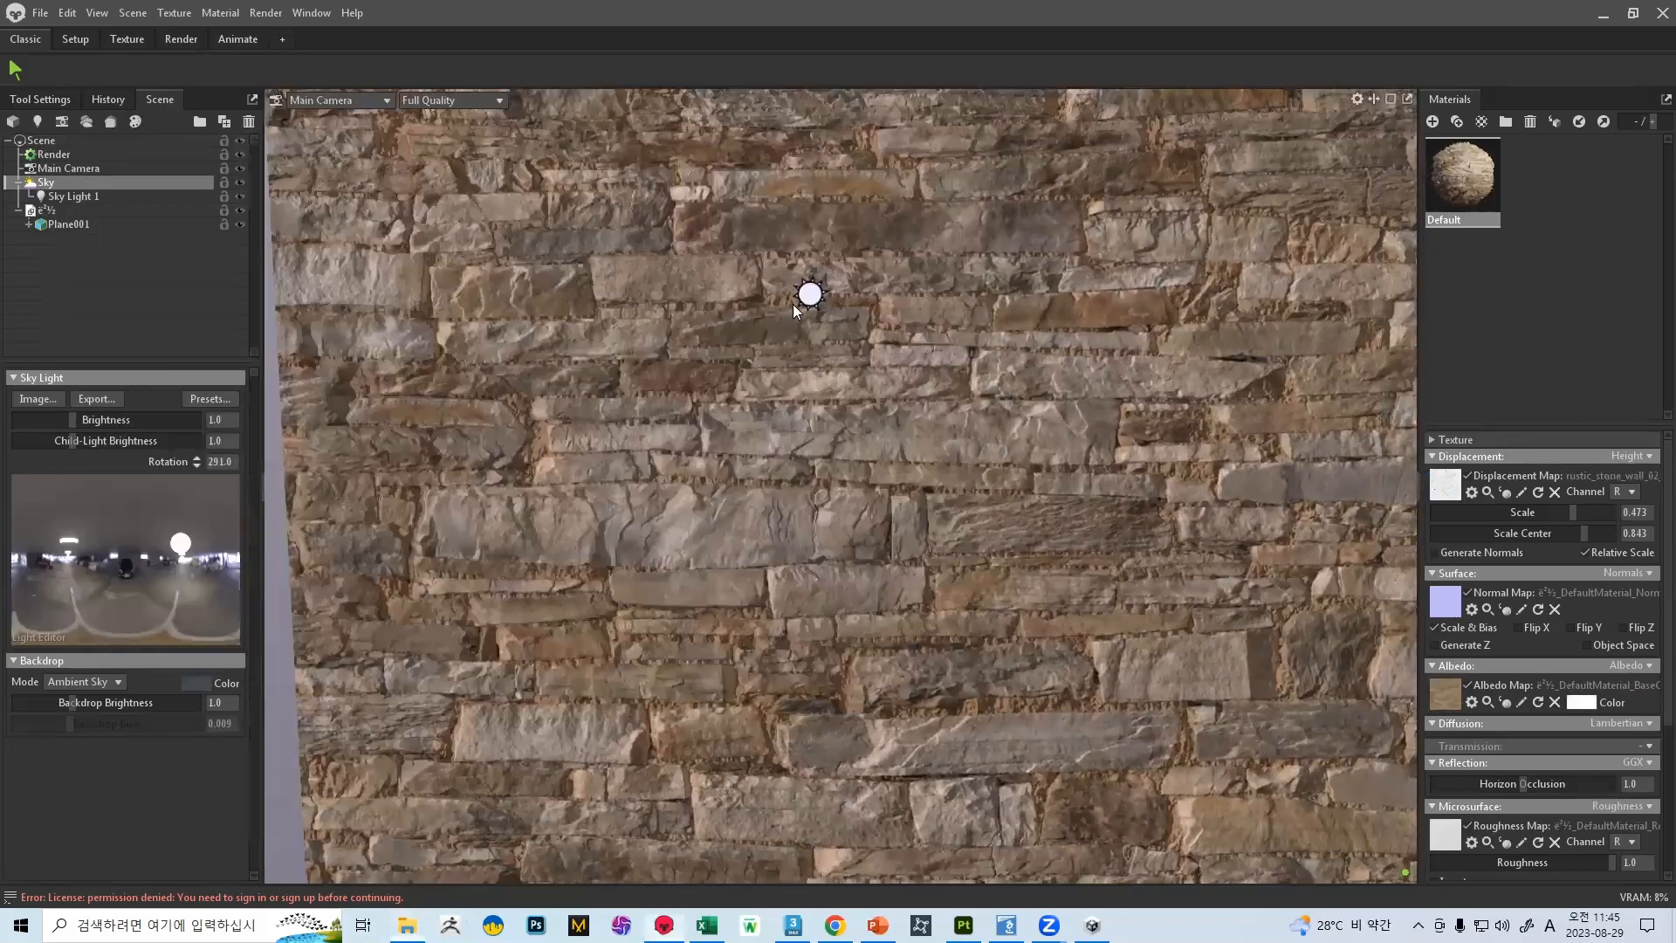
Set the displacement scale to 0.144 and the scale center to 1.0 for the wall material
{"action": "left_click_drag", "start_coordinate": [710, 381], "coordinate": [943, 371]}
{"action": "left_click_drag", "start_coordinate": [1581, 515], "coordinate": [1526, 503]}
{"action": "mouse_move", "coordinate": [1602, 502]}
{"action": "left_mouse_down"}
{"action": "mouse_move", "coordinate": [1579, 522]}
{"action": "mouse_move", "coordinate": [1468, 530]}
{"action": "mouse_move", "coordinate": [1607, 525]}
{"action": "mouse_move", "coordinate": [1473, 526]}
{"action": "mouse_move", "coordinate": [1617, 509]}
{"action": "left_mouse_up"}
{"action": "scroll", "coordinate": [768, 415], "scroll_direction": "down", "scroll_amount": 10}
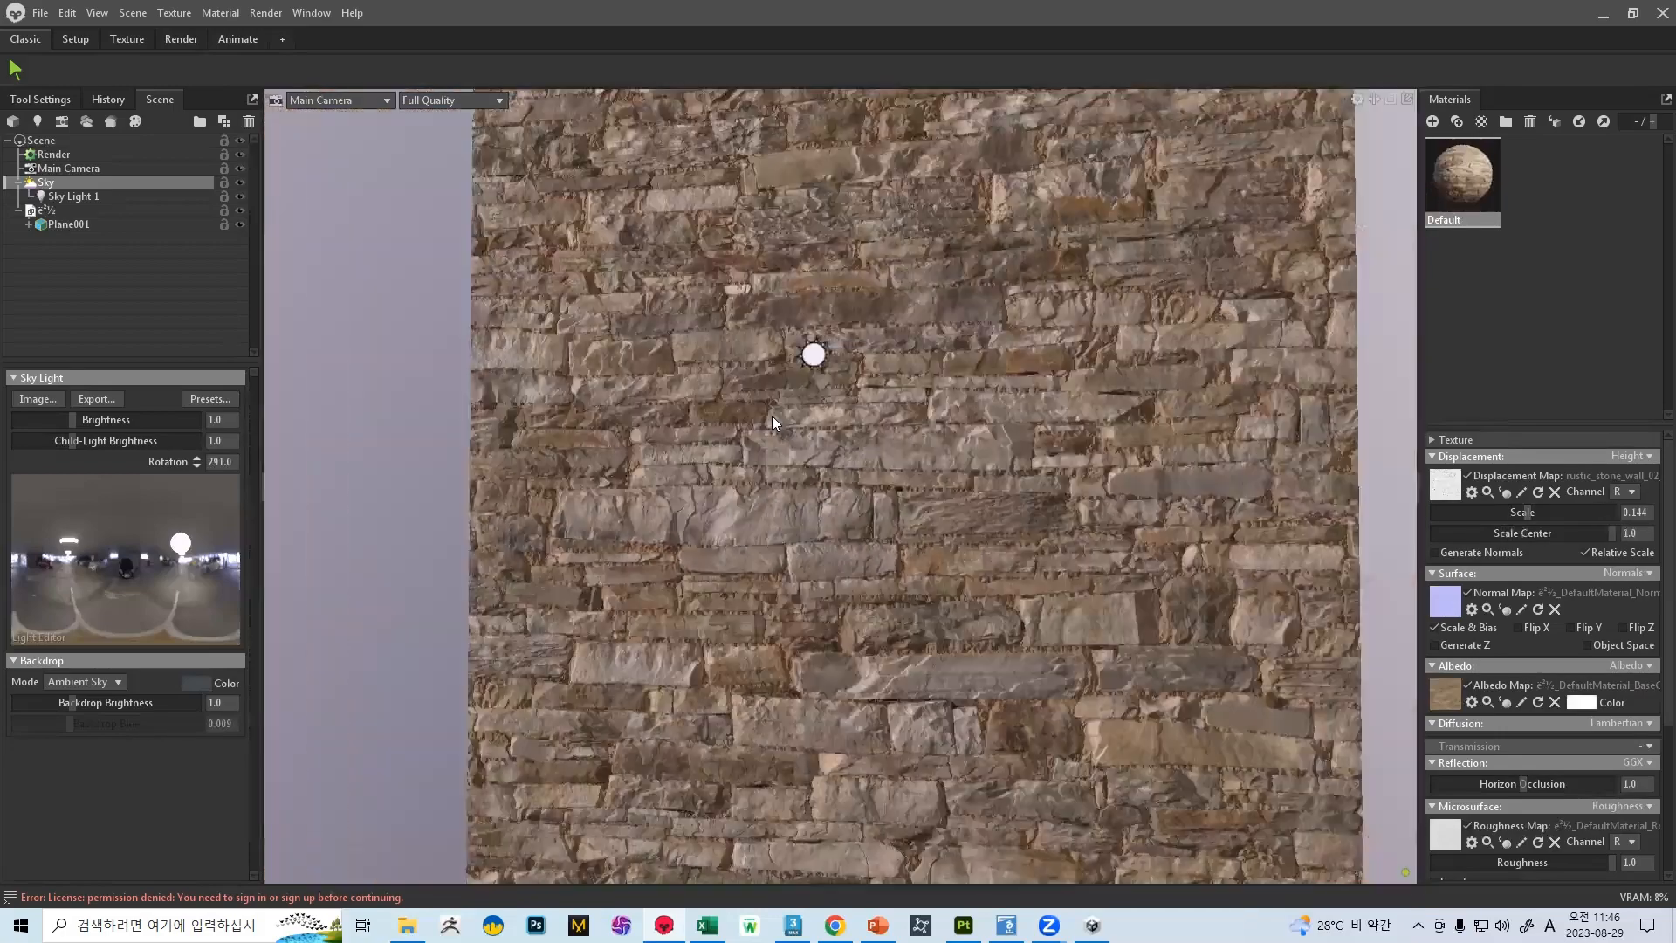
Toggle the wall material's displacement map off and on to compare the stone relief up close
{"action": "left_click_drag", "start_coordinate": [880, 514], "coordinate": [759, 494]}
{"action": "scroll", "coordinate": [852, 618], "scroll_direction": "up", "scroll_amount": 5}
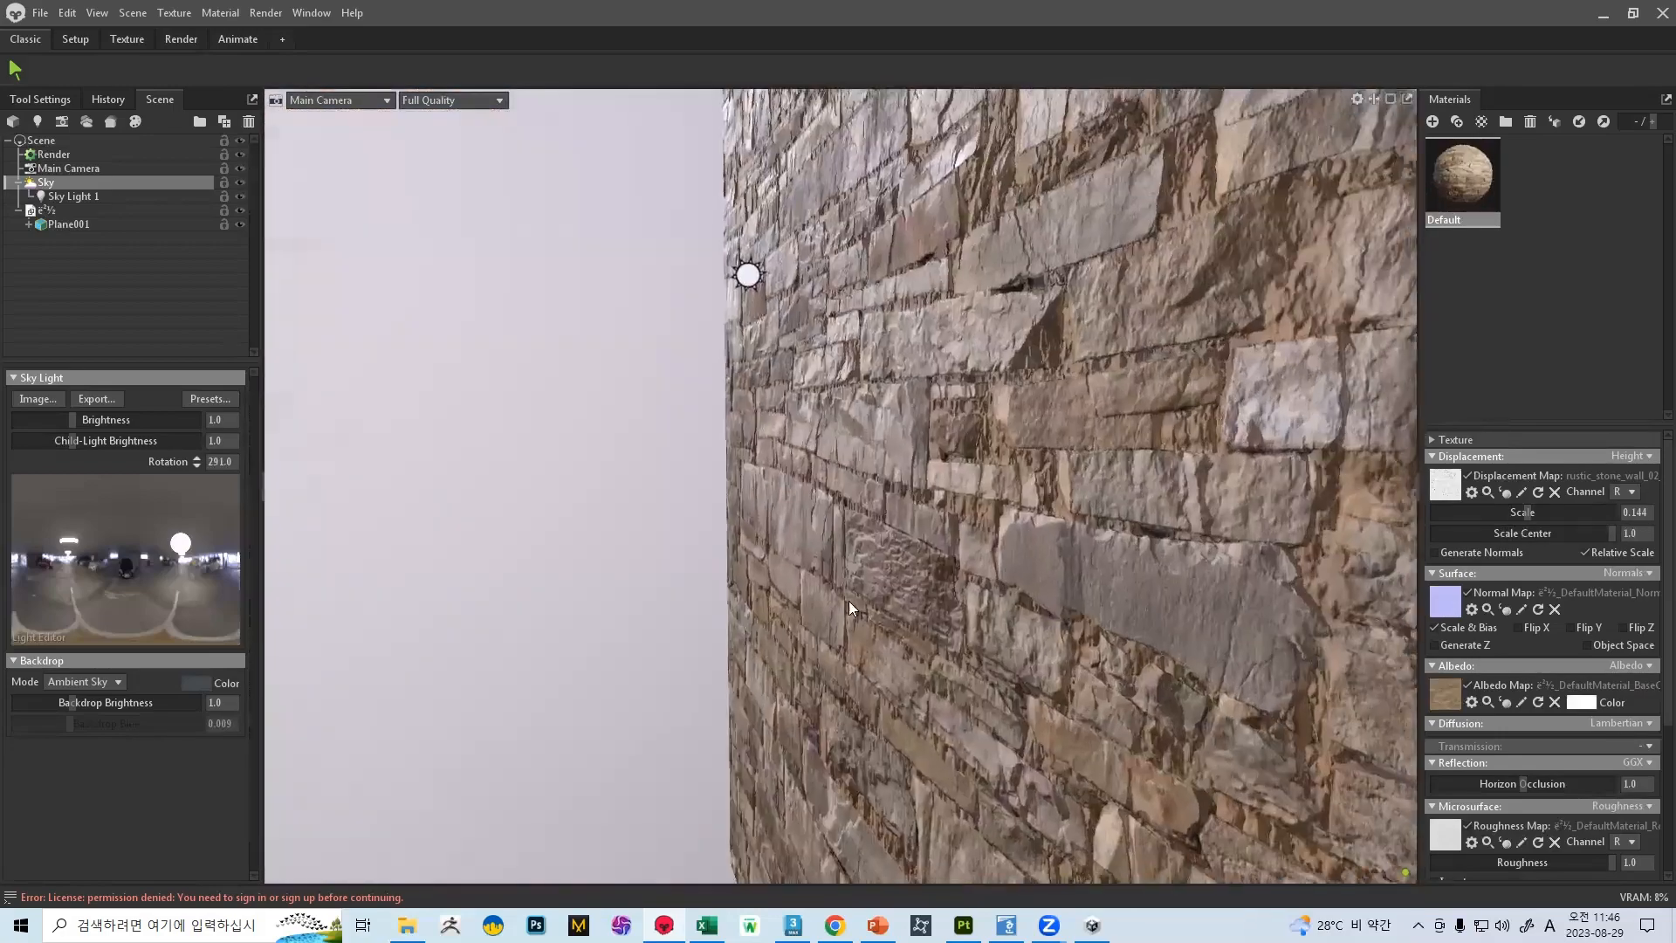
{"action": "left_click", "coordinate": [1467, 479]}
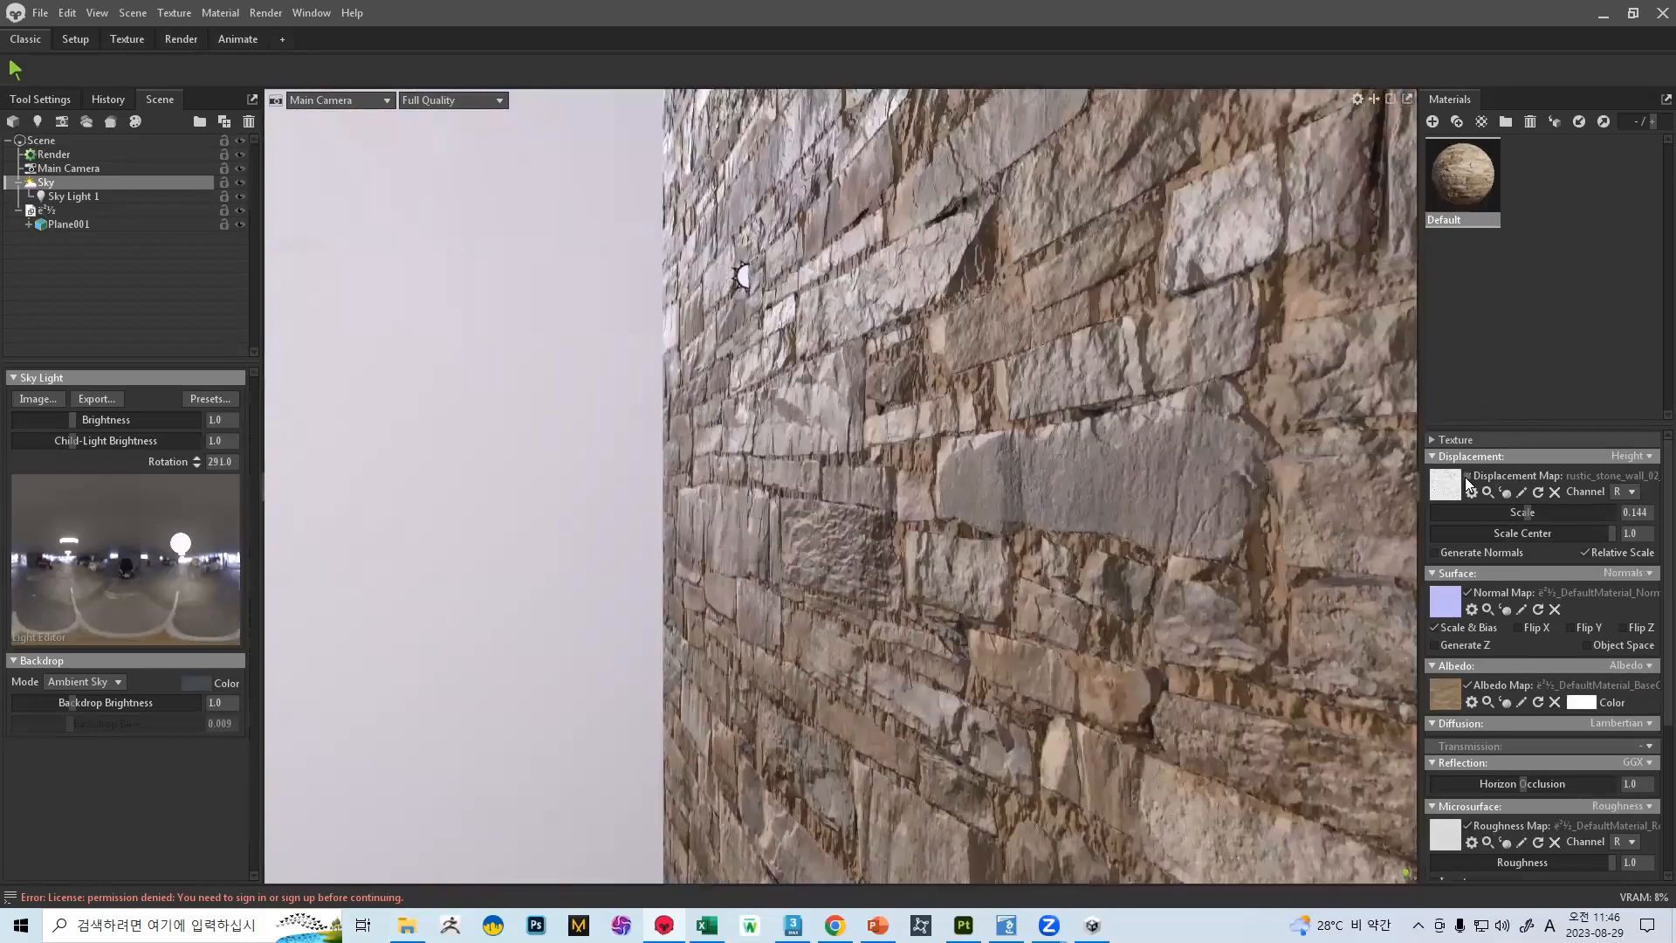
{"action": "left_click", "coordinate": [1466, 478]}
{"action": "left_click", "coordinate": [1467, 479]}
{"action": "left_click", "coordinate": [1467, 478]}
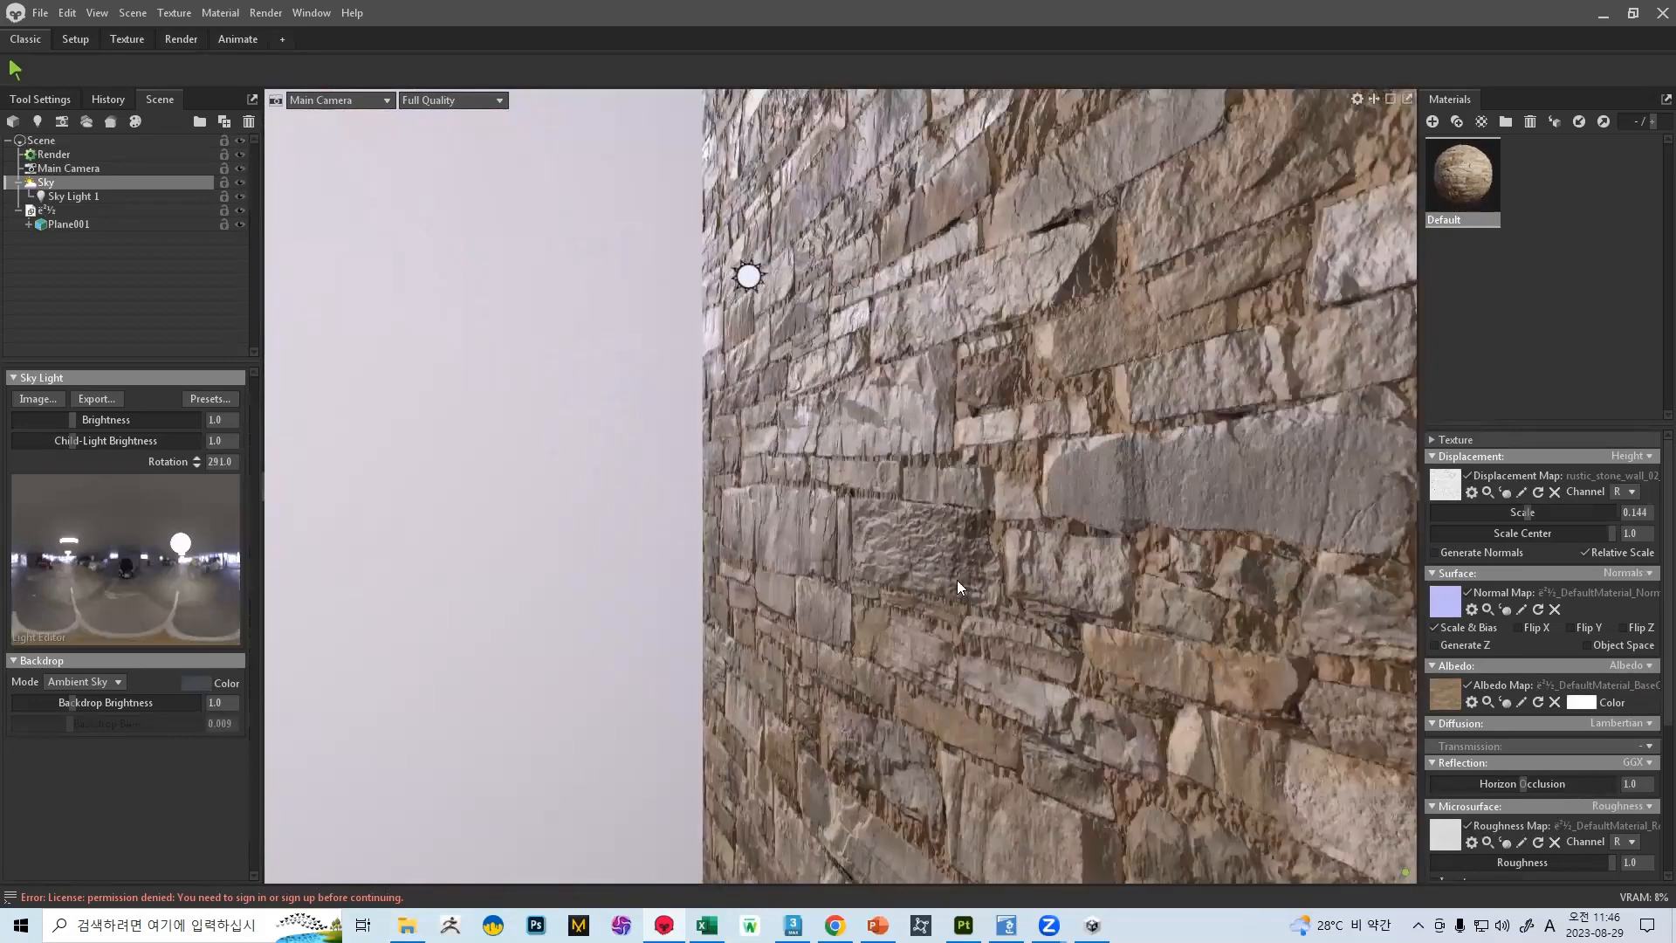
{"action": "scroll", "coordinate": [915, 578], "scroll_direction": "down", "scroll_amount": 5}
{"action": "left_click_drag", "start_coordinate": [959, 490], "coordinate": [1116, 496]}
Enable Flip Y on the wall's normal map, toggling the displacement map to compare the shading with and without relief
{"action": "left_click", "coordinate": [1494, 479]}
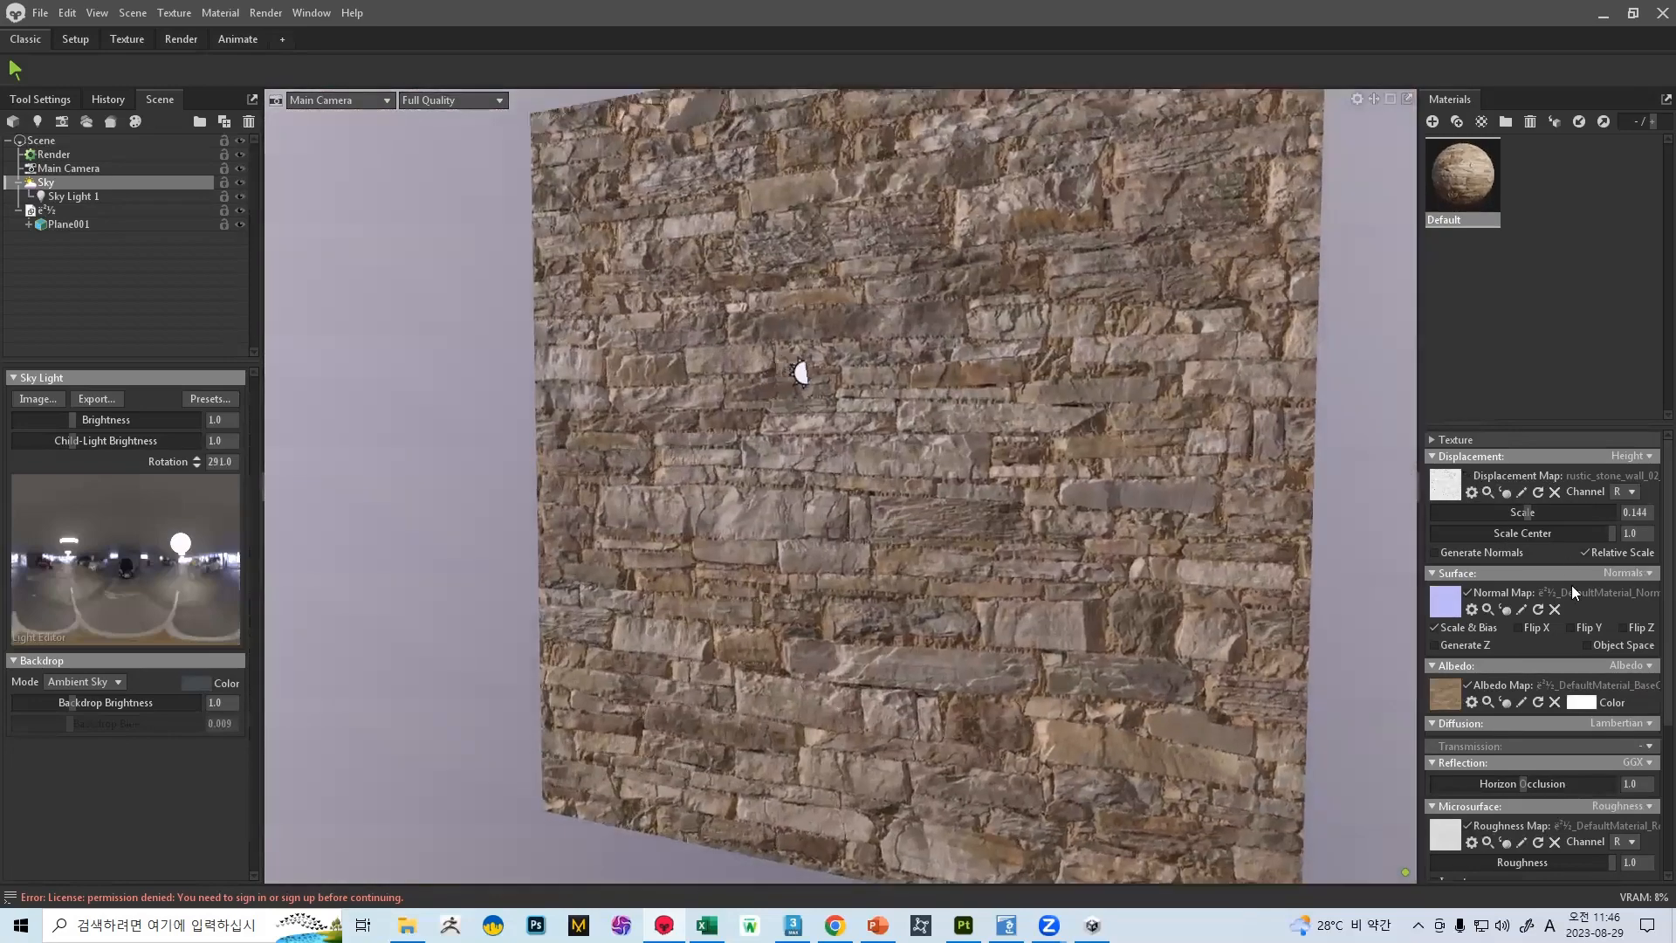
{"action": "scroll", "coordinate": [820, 524], "scroll_direction": "up", "scroll_amount": 8}
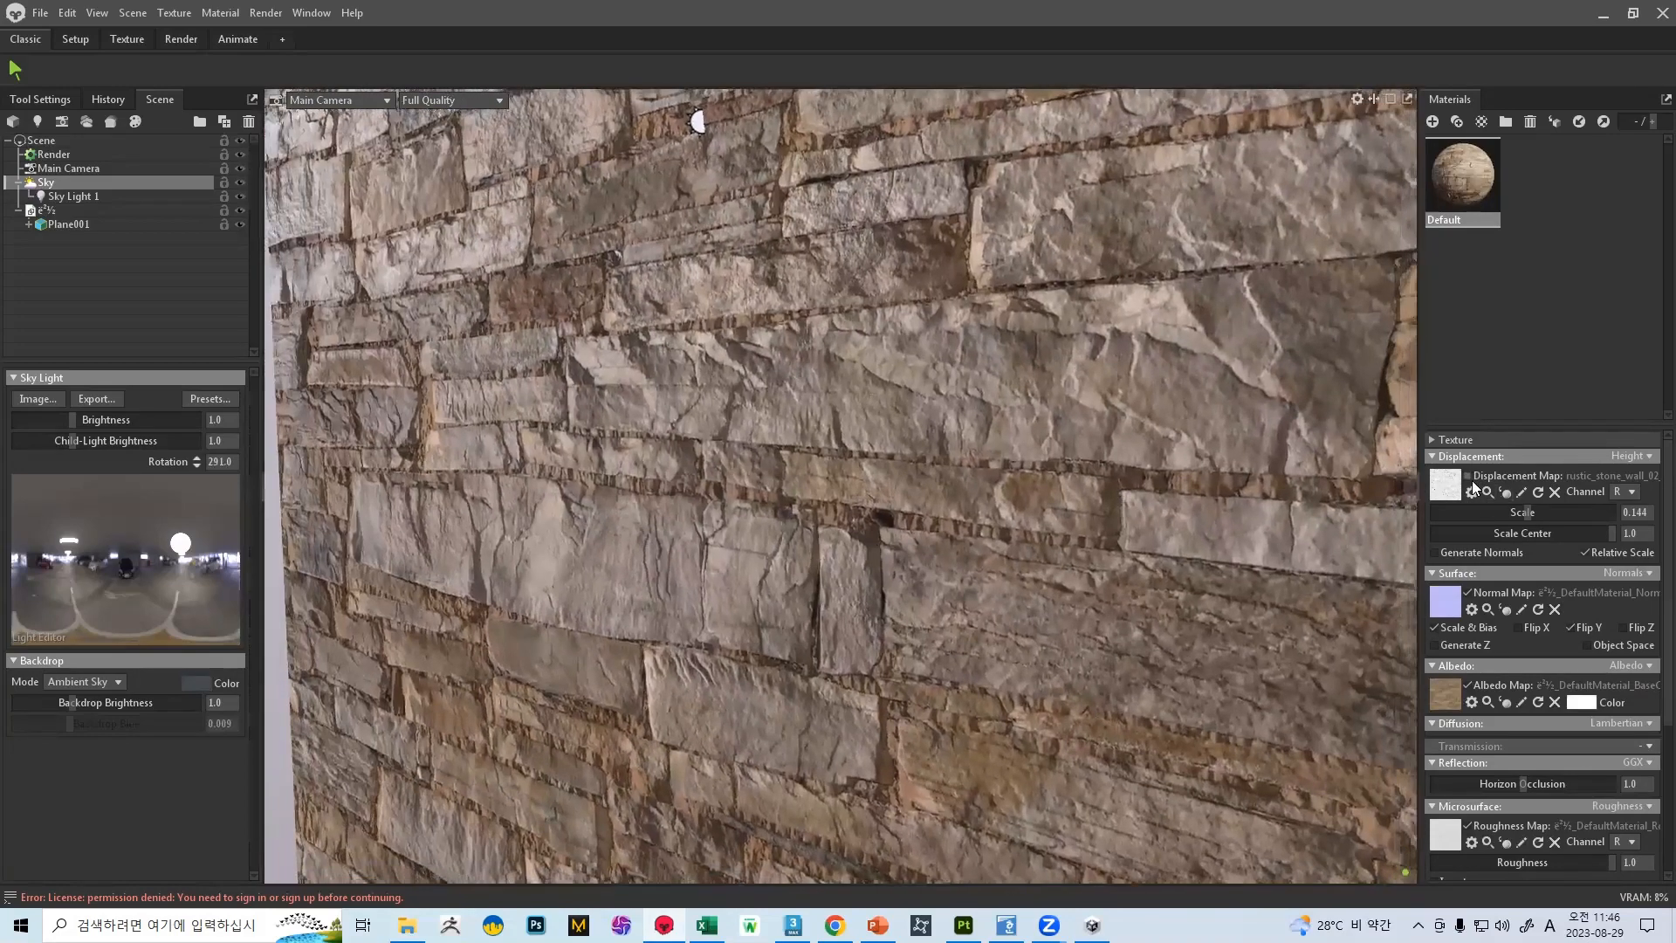
{"action": "left_click", "coordinate": [1473, 482]}
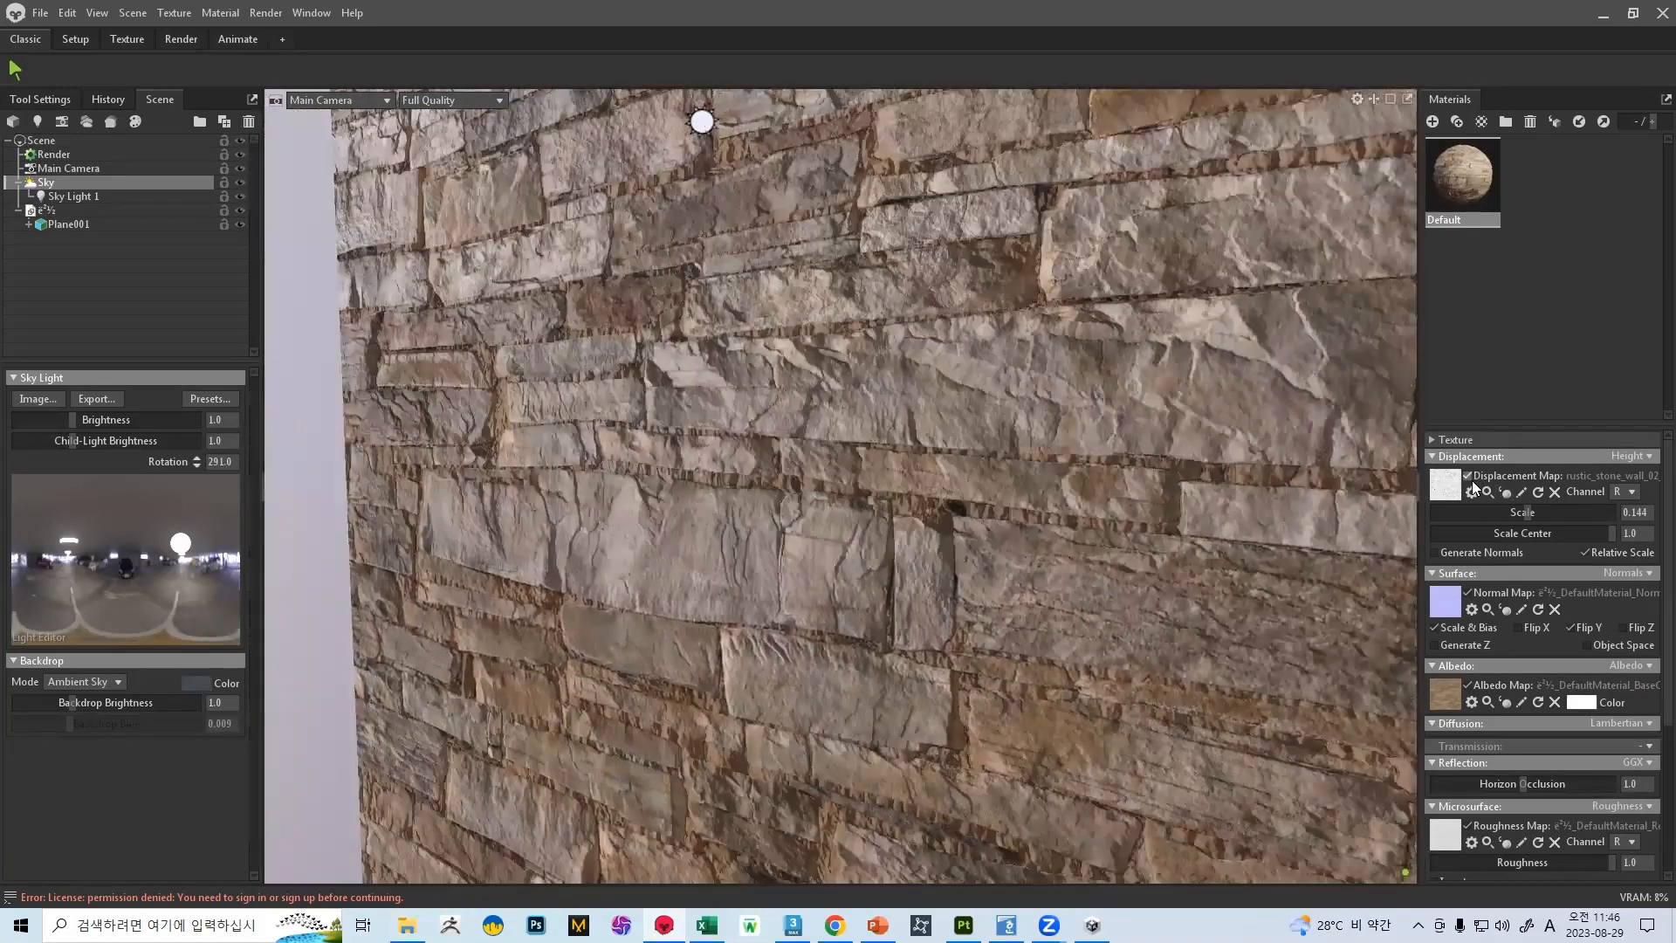
{"action": "left_click", "coordinate": [1472, 483]}
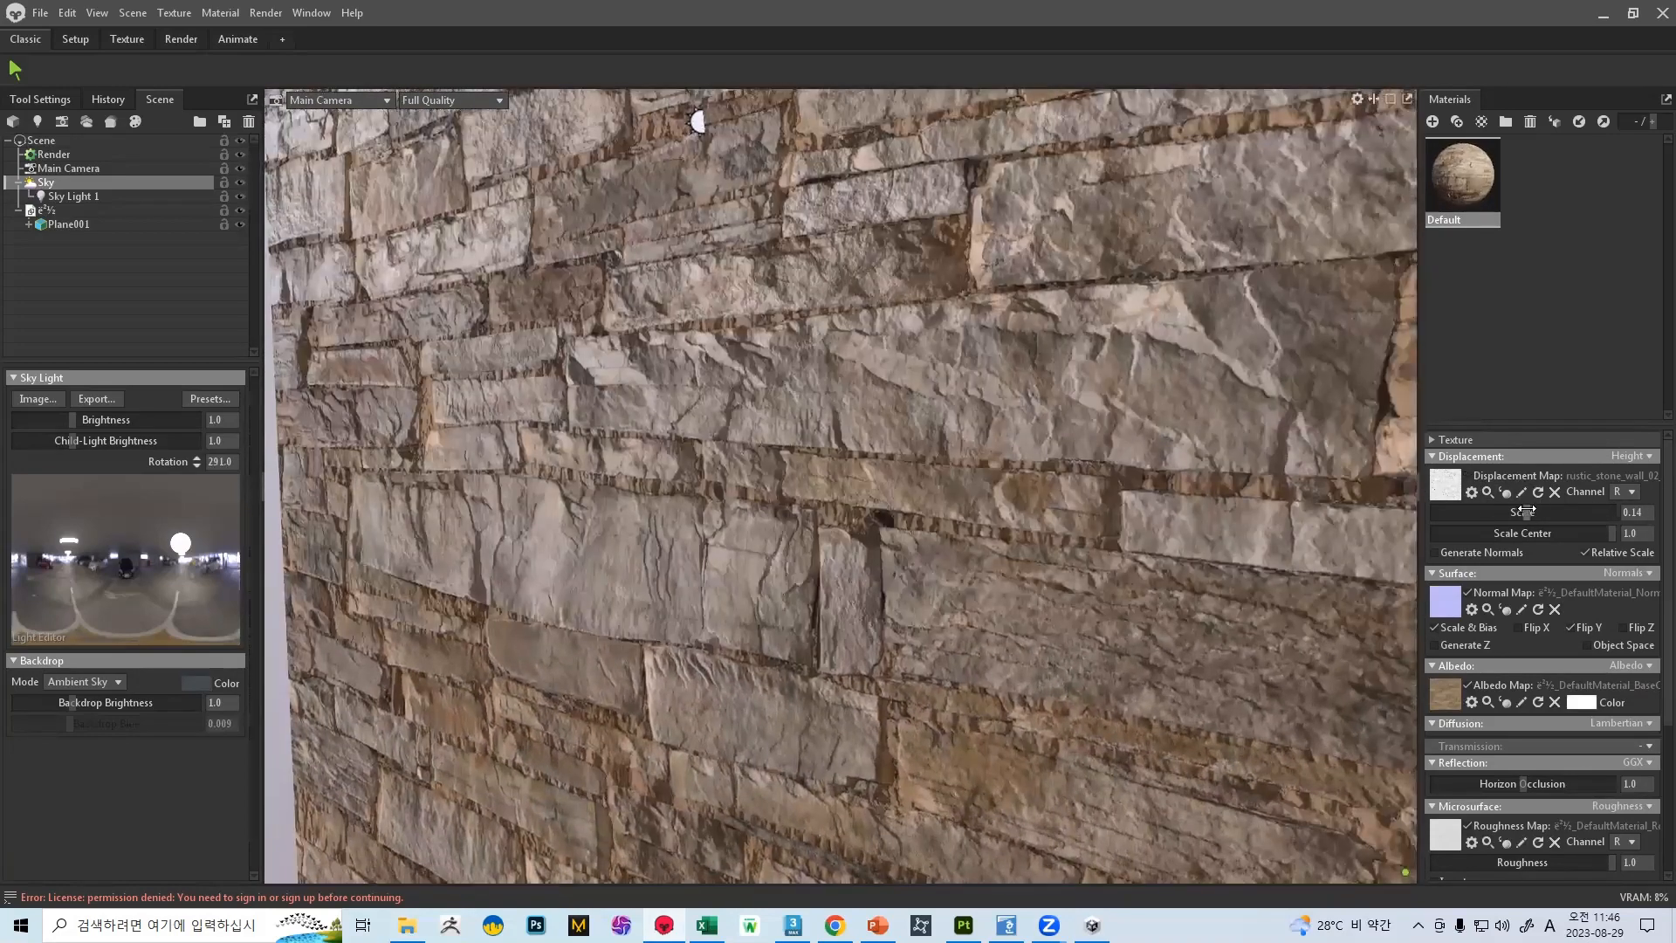
{"action": "left_click", "coordinate": [1470, 476]}
Set the displacement scale to 0.008 and the scale center to 0.574, checking the wall from several angles
{"action": "left_click_drag", "start_coordinate": [1533, 513], "coordinate": [1464, 533]}
{"action": "left_click_drag", "start_coordinate": [856, 489], "coordinate": [659, 274]}
{"action": "scroll", "coordinate": [663, 289], "scroll_direction": "down", "scroll_amount": 5}
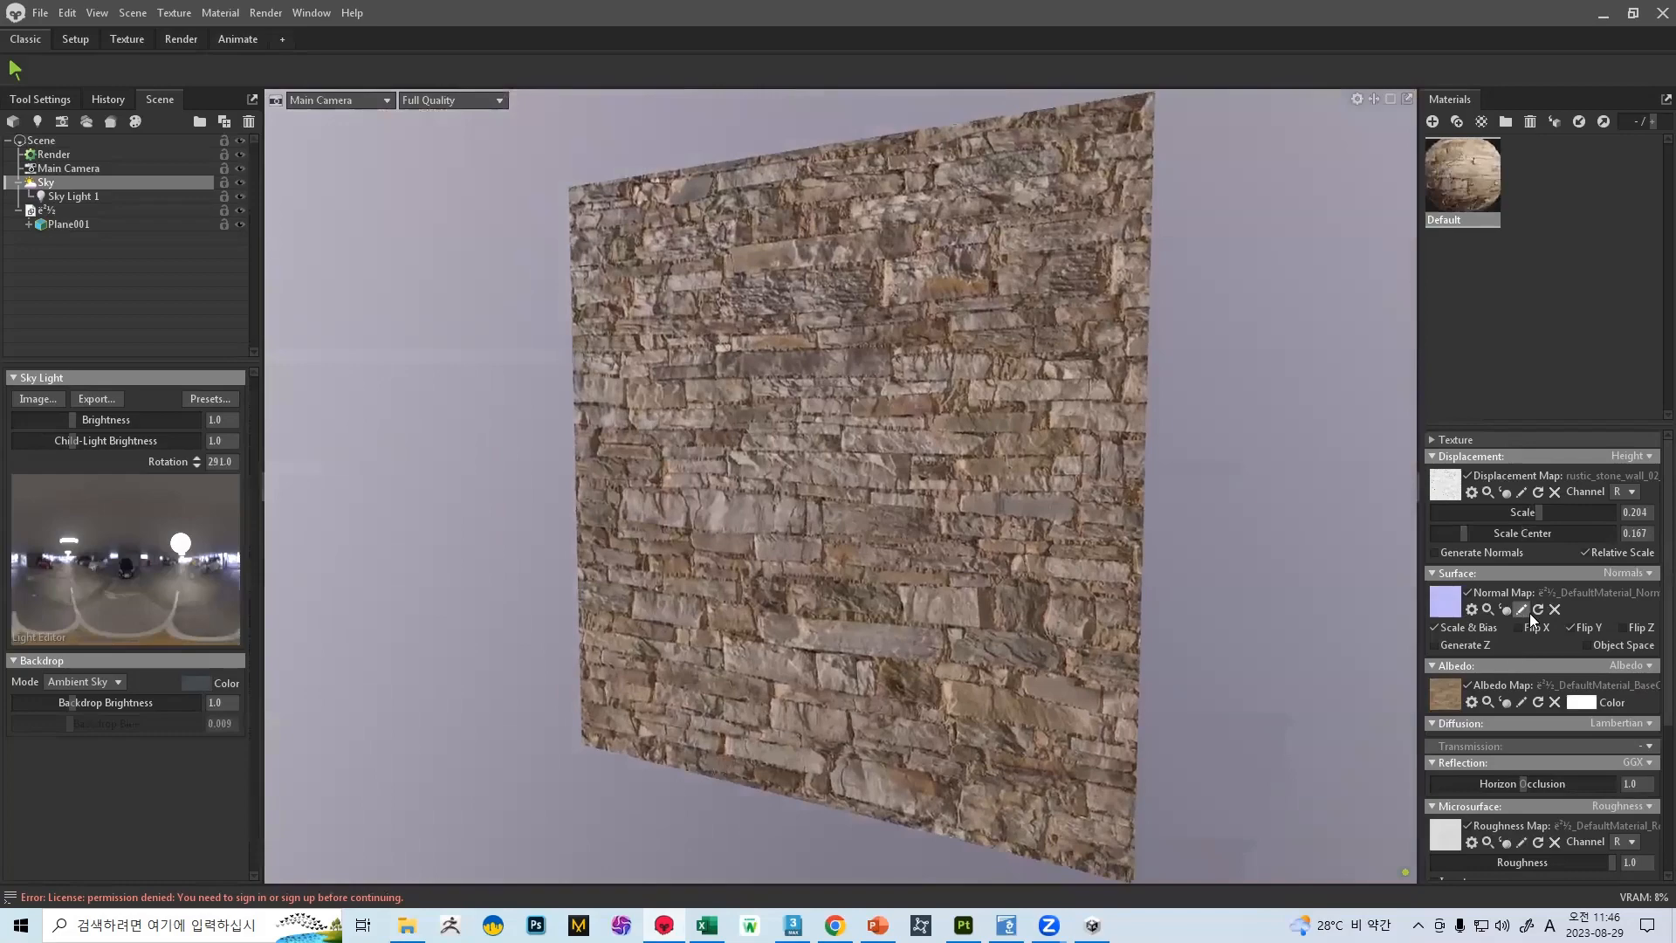
{"action": "mouse_move", "coordinate": [1536, 511]}
{"action": "left_mouse_down"}
{"action": "mouse_move", "coordinate": [1470, 511]}
{"action": "mouse_move", "coordinate": [1535, 533]}
{"action": "left_mouse_up"}
{"action": "scroll", "coordinate": [1047, 634], "scroll_direction": "up", "scroll_amount": 6}
{"action": "left_click_drag", "start_coordinate": [793, 512], "coordinate": [911, 482]}
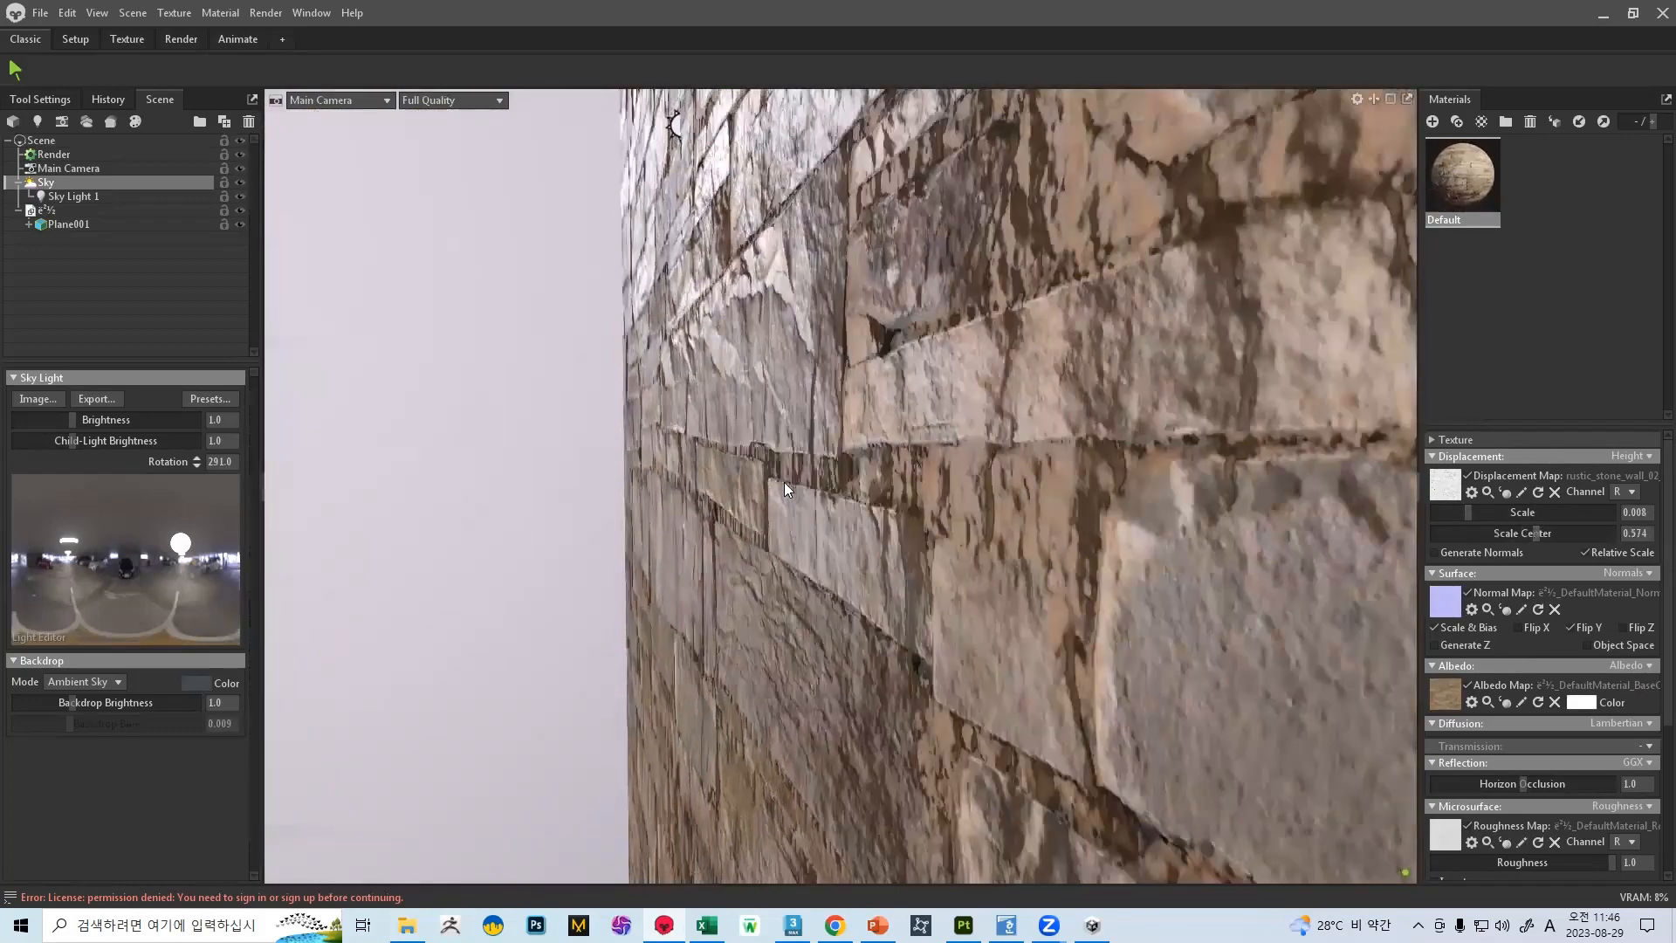
{"action": "right_click_drag", "start_coordinate": [911, 480], "coordinate": [753, 331]}
{"action": "left_click_drag", "start_coordinate": [752, 332], "coordinate": [878, 398]}
{"action": "right_click_drag", "start_coordinate": [878, 398], "coordinate": [972, 510]}
{"action": "left_click_drag", "start_coordinate": [972, 510], "coordinate": [905, 414]}
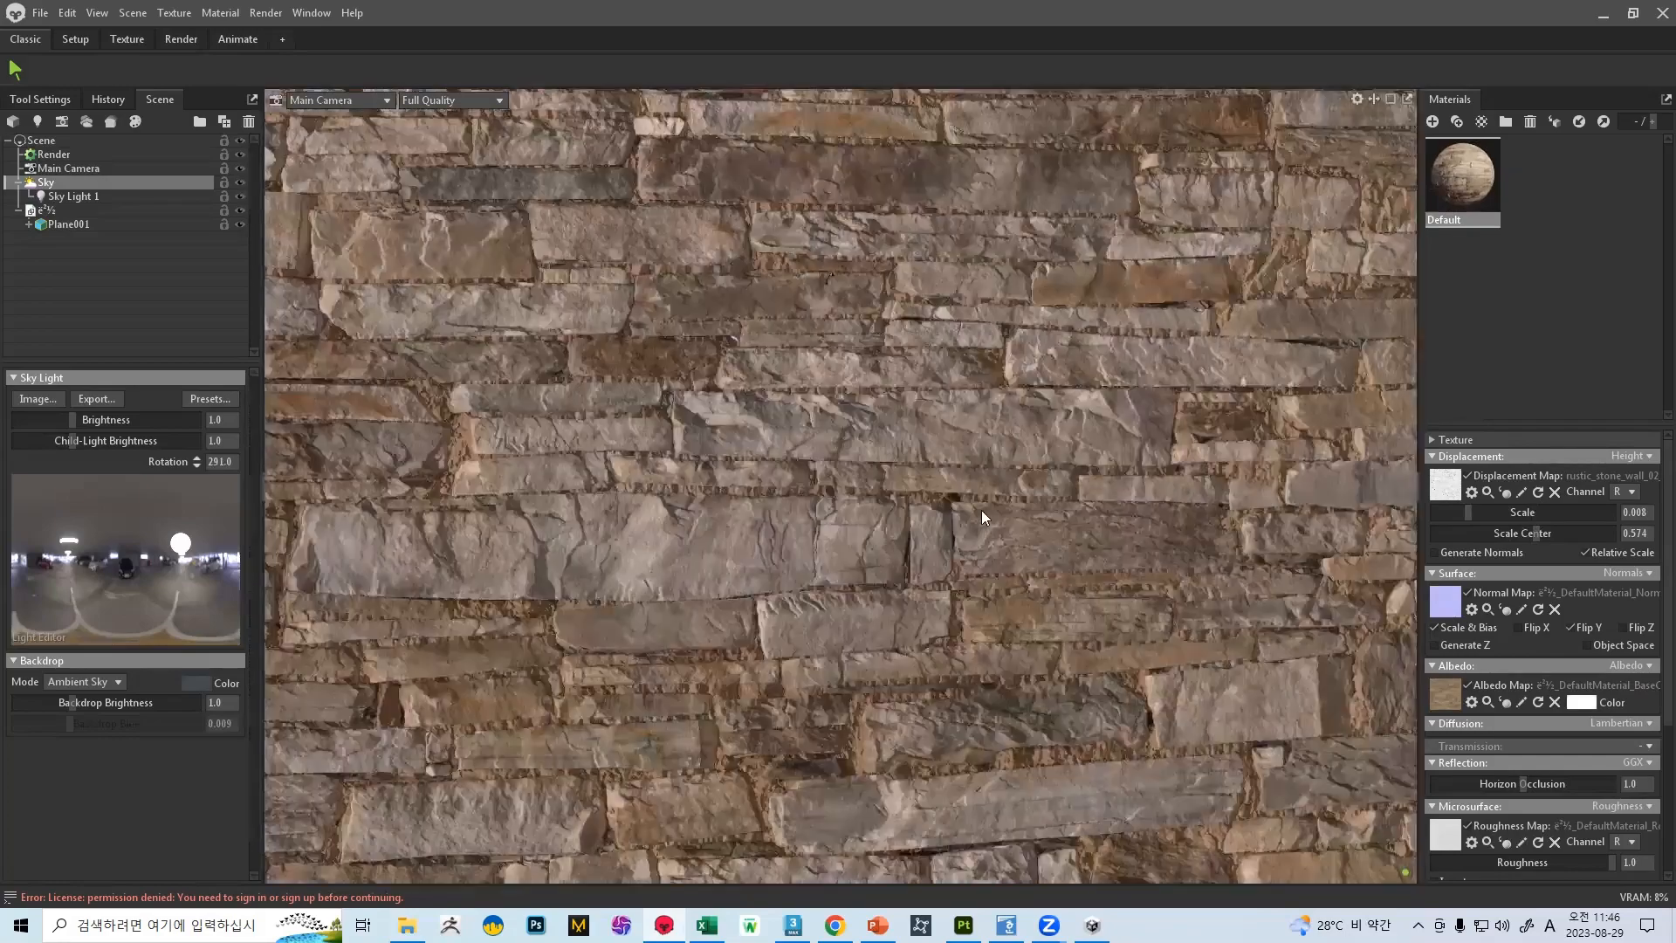
{"action": "right_click_drag", "start_coordinate": [904, 414], "coordinate": [802, 753]}
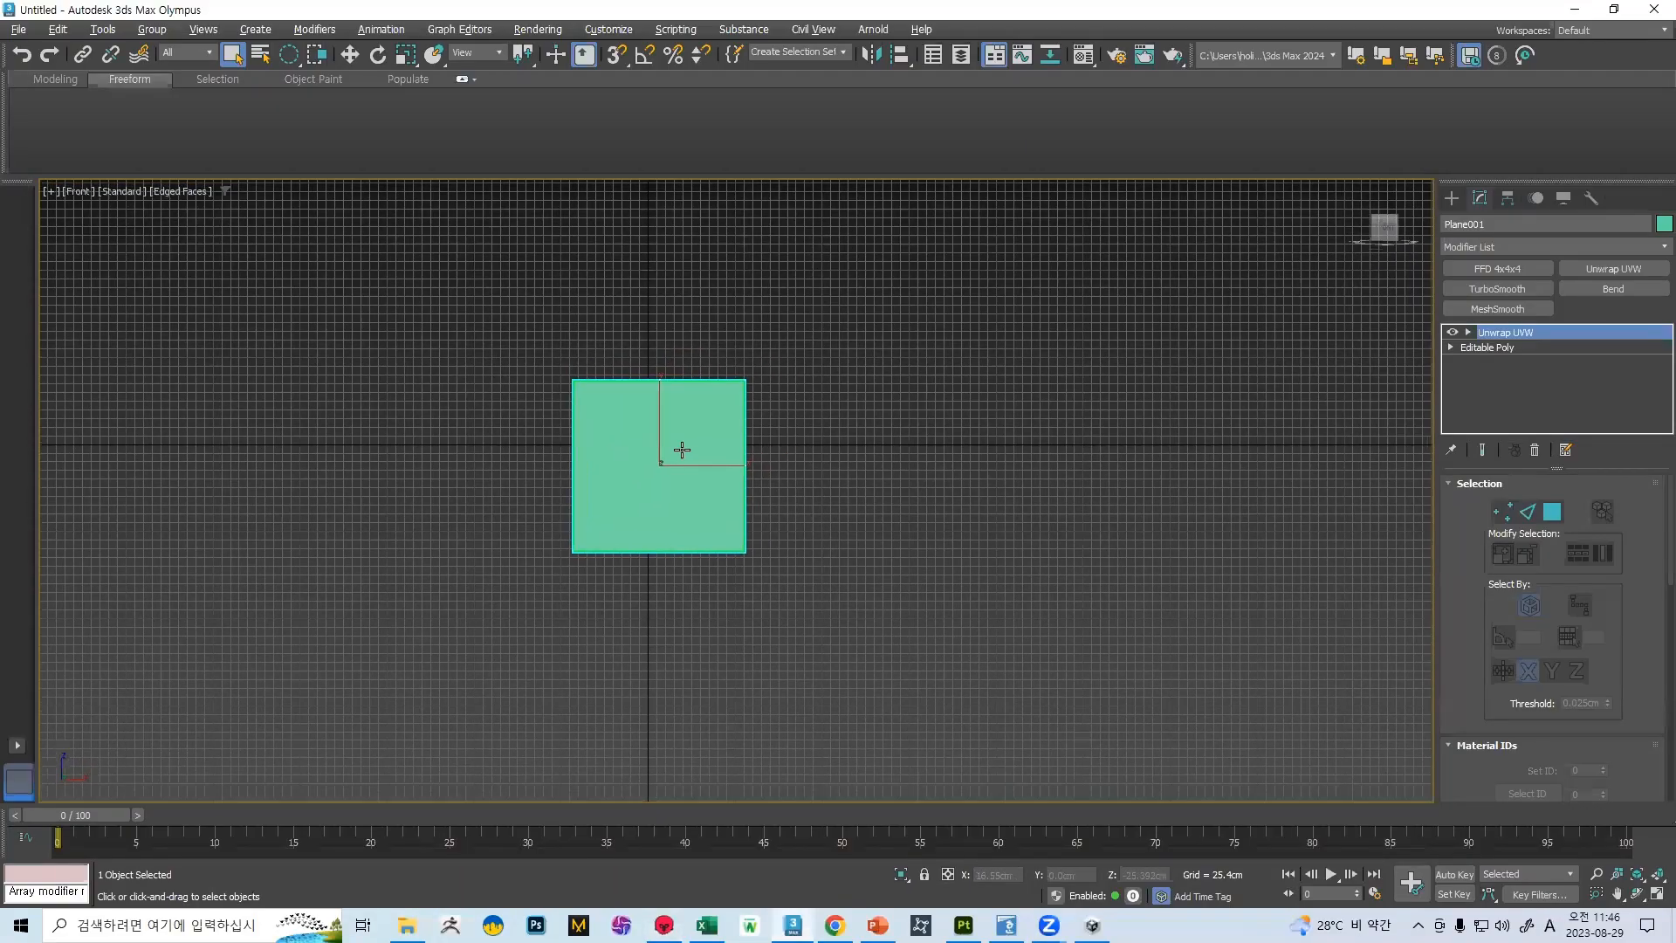
{"action": "scroll", "coordinate": [681, 445], "scroll_direction": "up", "scroll_amount": 3}
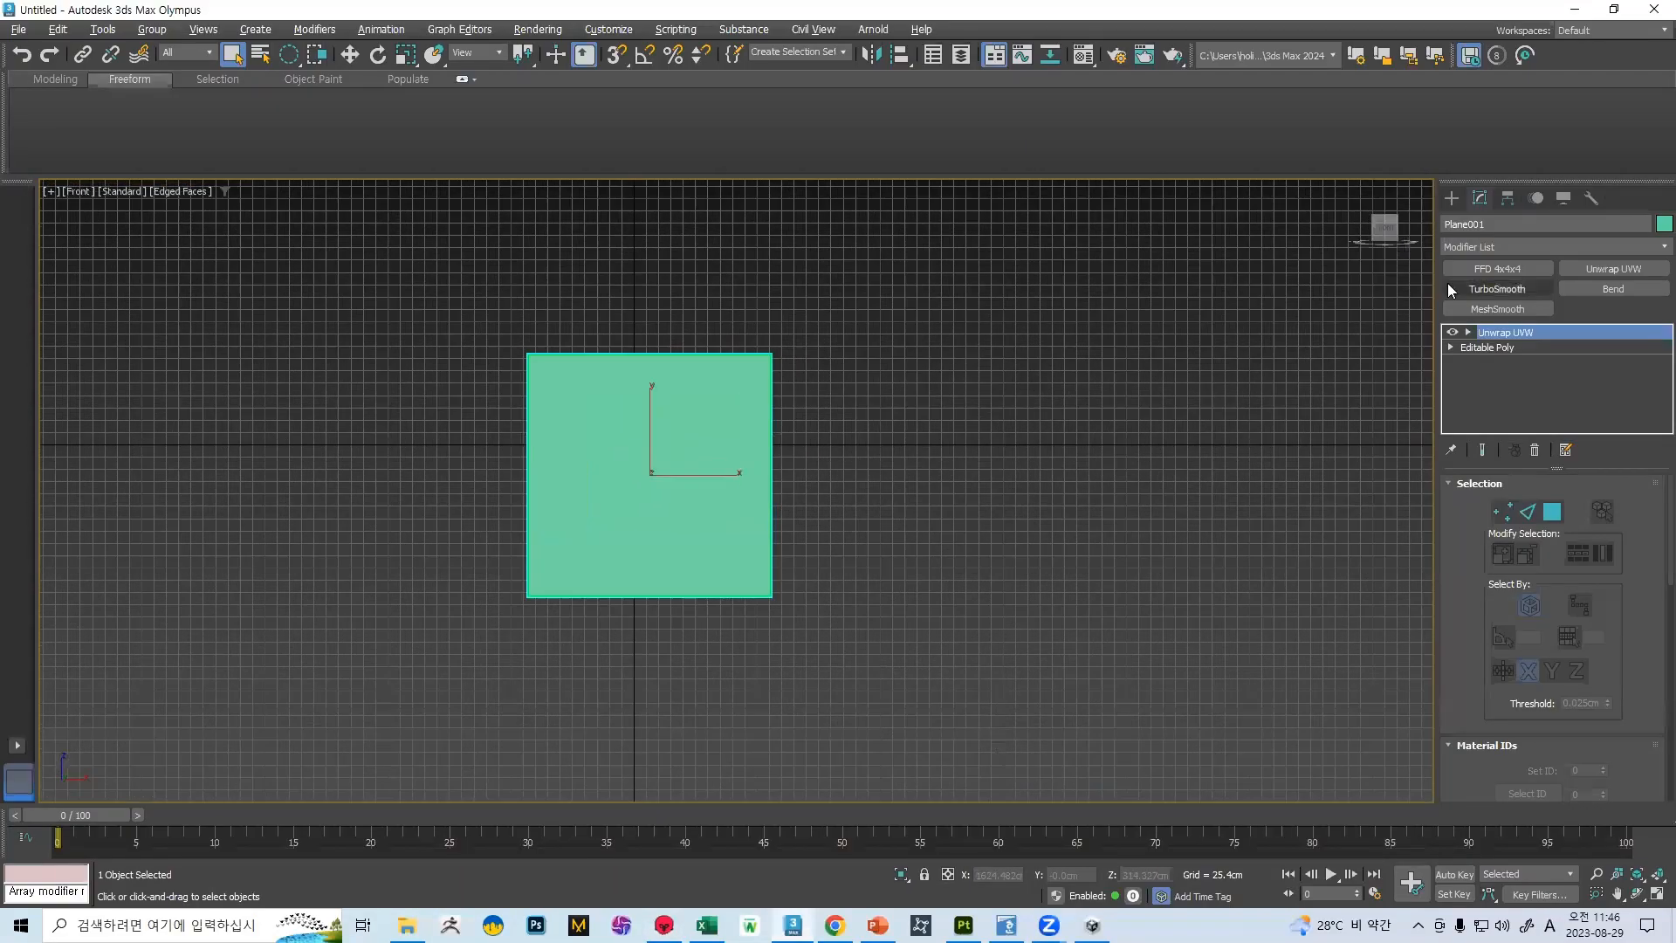
Switch to 3ds Max and replace the plane with a cylinder about 119 cm in radius and 244 cm high
{"action": "middle_click_drag", "start_coordinate": [974, 477], "coordinate": [652, 457]}
{"action": "key", "text": "Delete"}
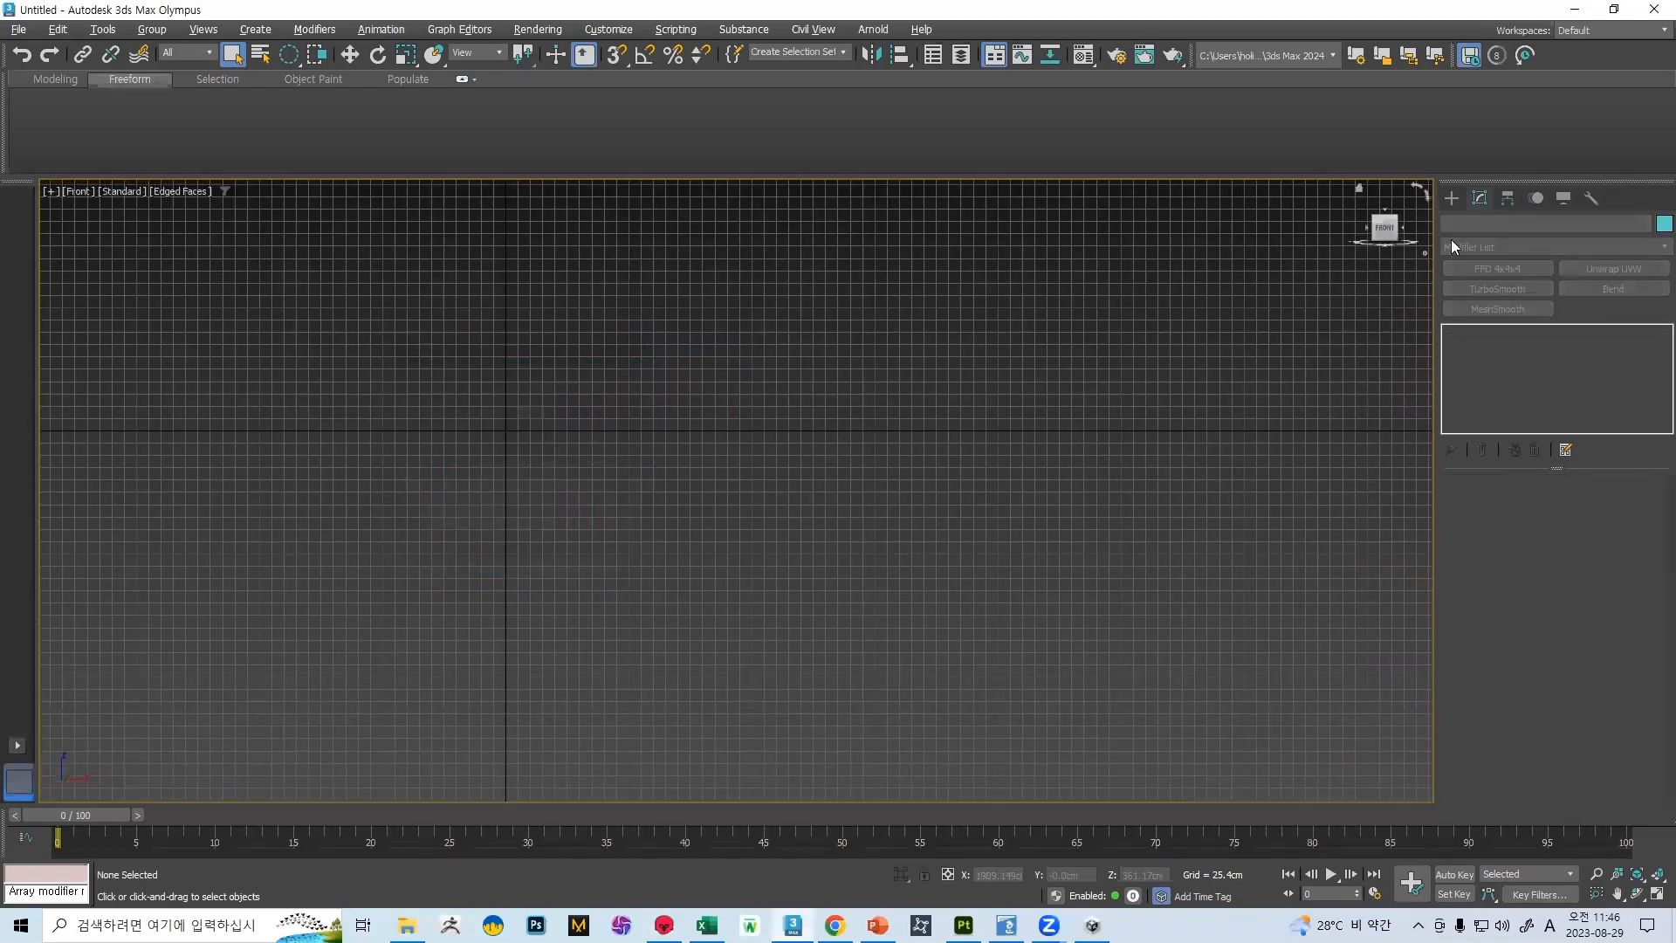
{"action": "left_click", "coordinate": [1455, 199]}
{"action": "left_click", "coordinate": [1497, 358]}
{"action": "left_click_drag", "start_coordinate": [440, 391], "coordinate": [609, 509]}
{"action": "right_click", "coordinate": [595, 471]}
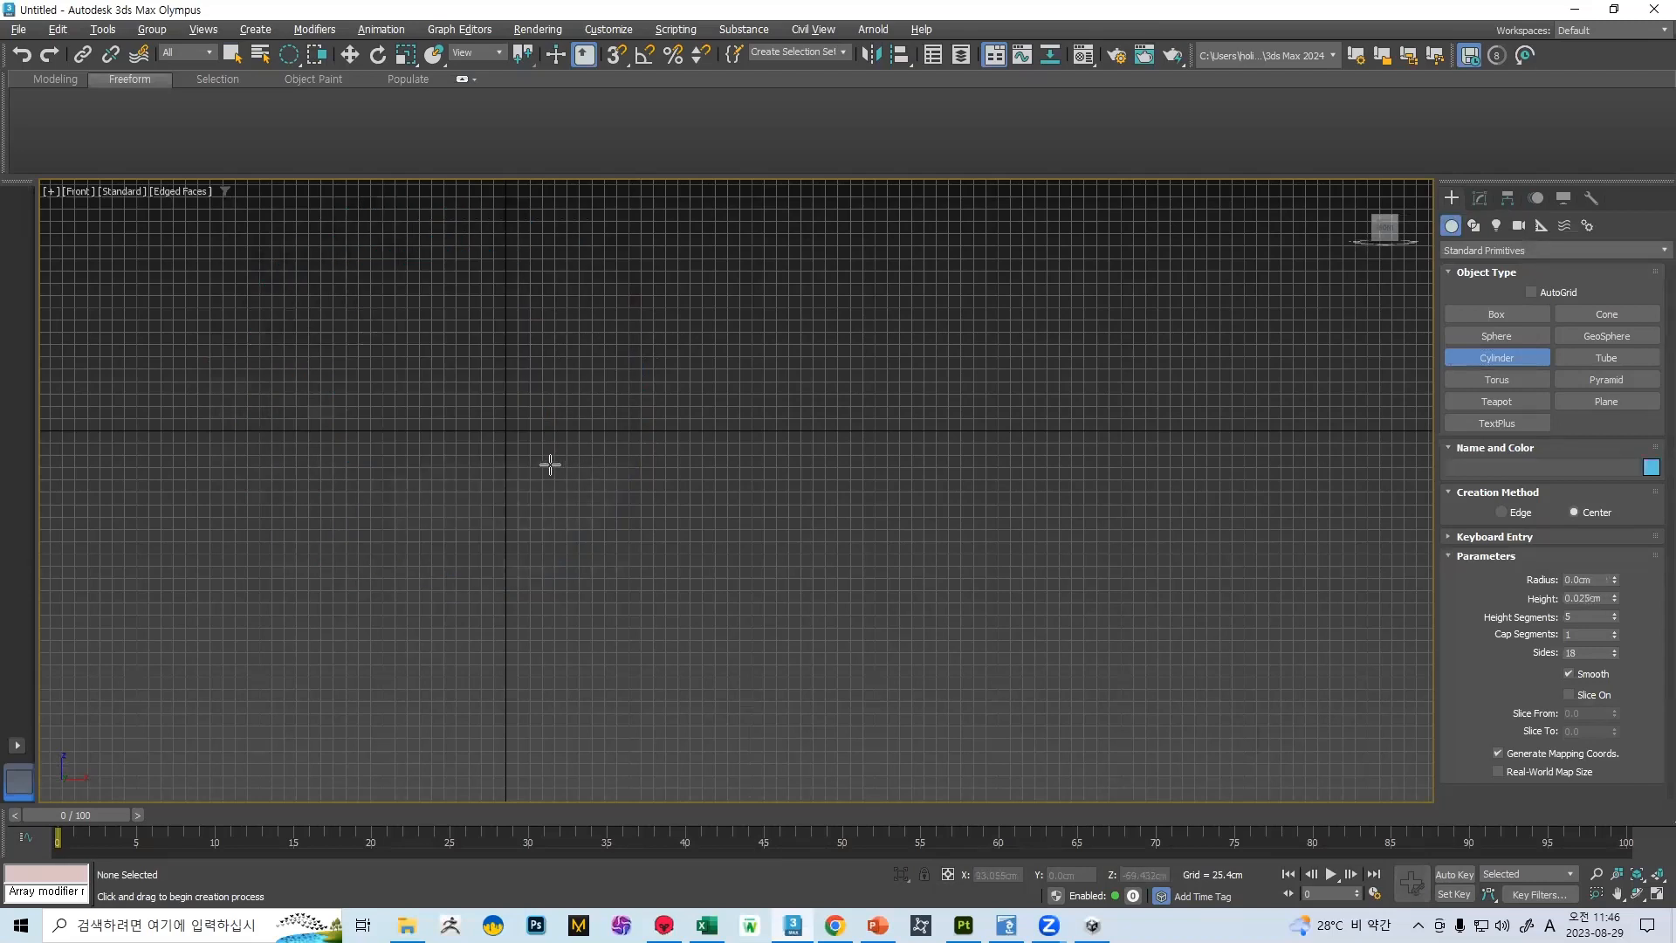
{"action": "key", "text": "t"}
{"action": "left_click_drag", "start_coordinate": [706, 474], "coordinate": [826, 587]}
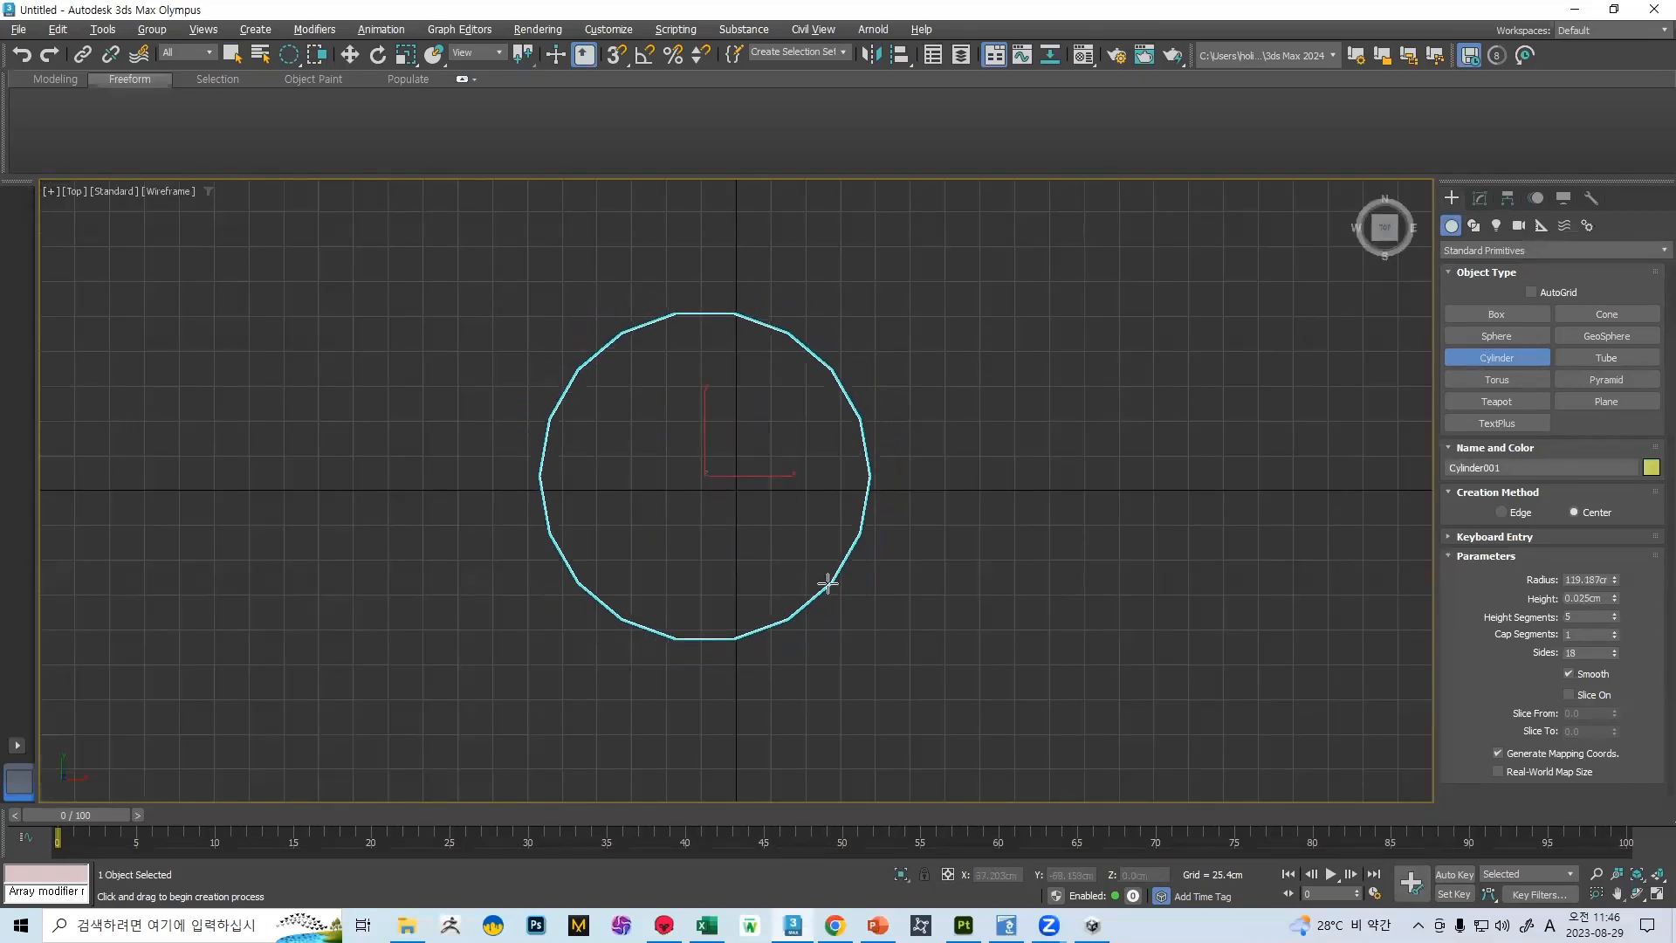
{"action": "key", "text": "f"}
{"action": "scroll", "coordinate": [471, 377], "scroll_direction": "up", "scroll_amount": 3}
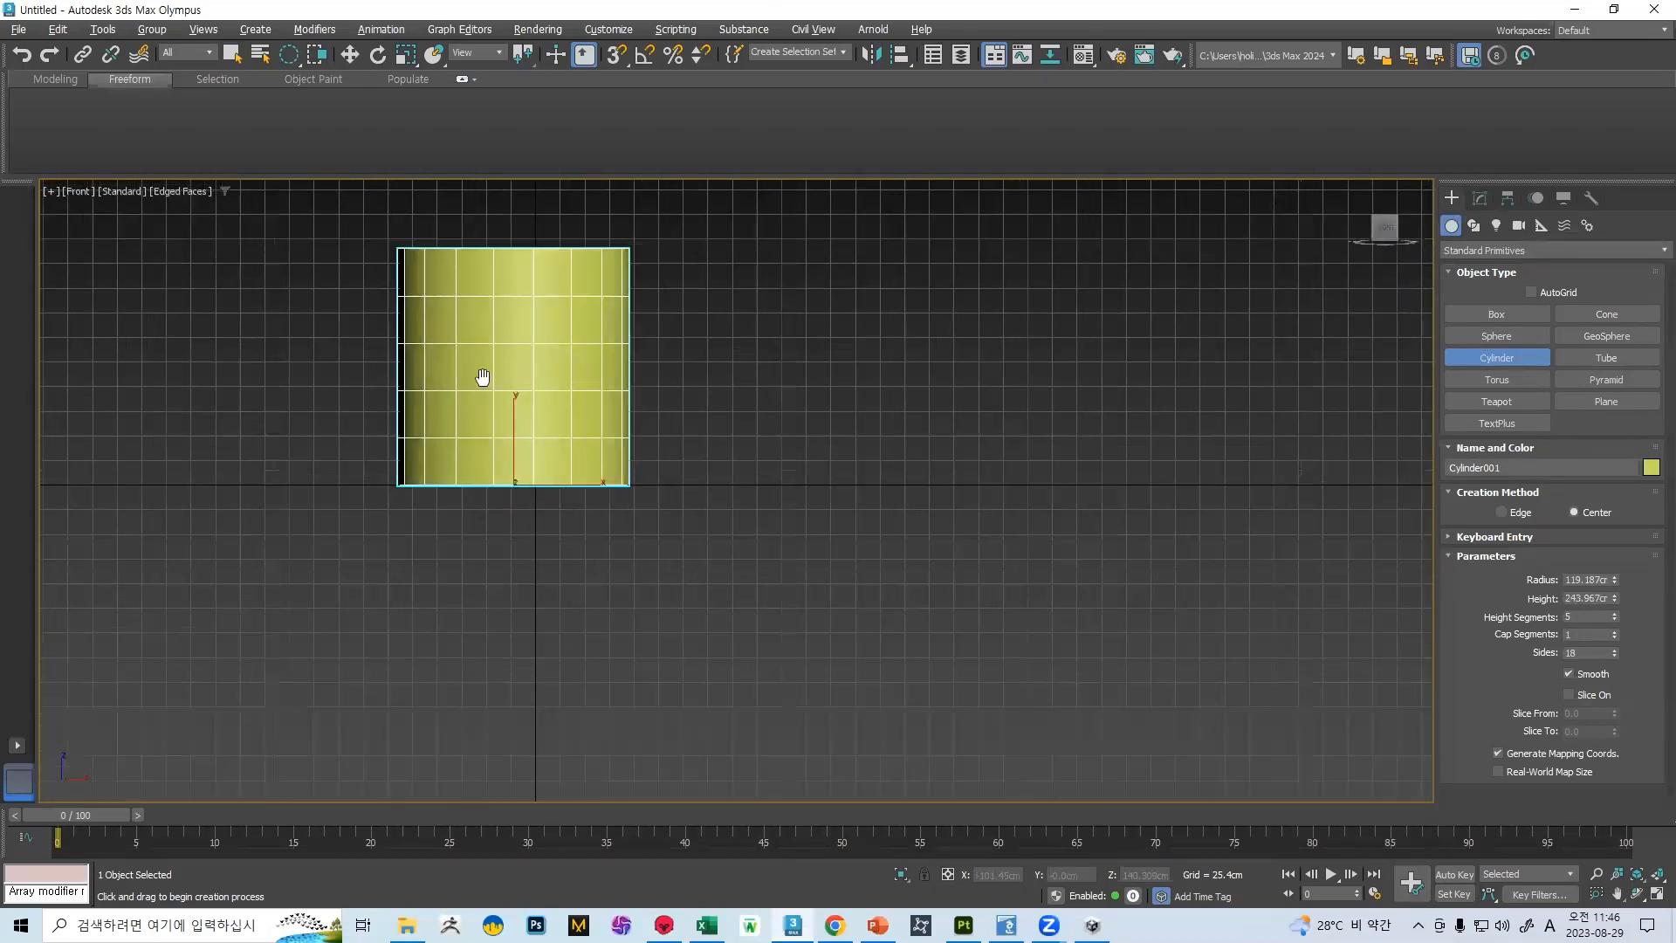
{"action": "middle_click_drag", "start_coordinate": [430, 344], "coordinate": [569, 435]}
Stretch the cylinder vertically to about 177% of its height
{"action": "key", "text": "r"}
{"action": "left_click_drag", "start_coordinate": [665, 505], "coordinate": [647, 452]}
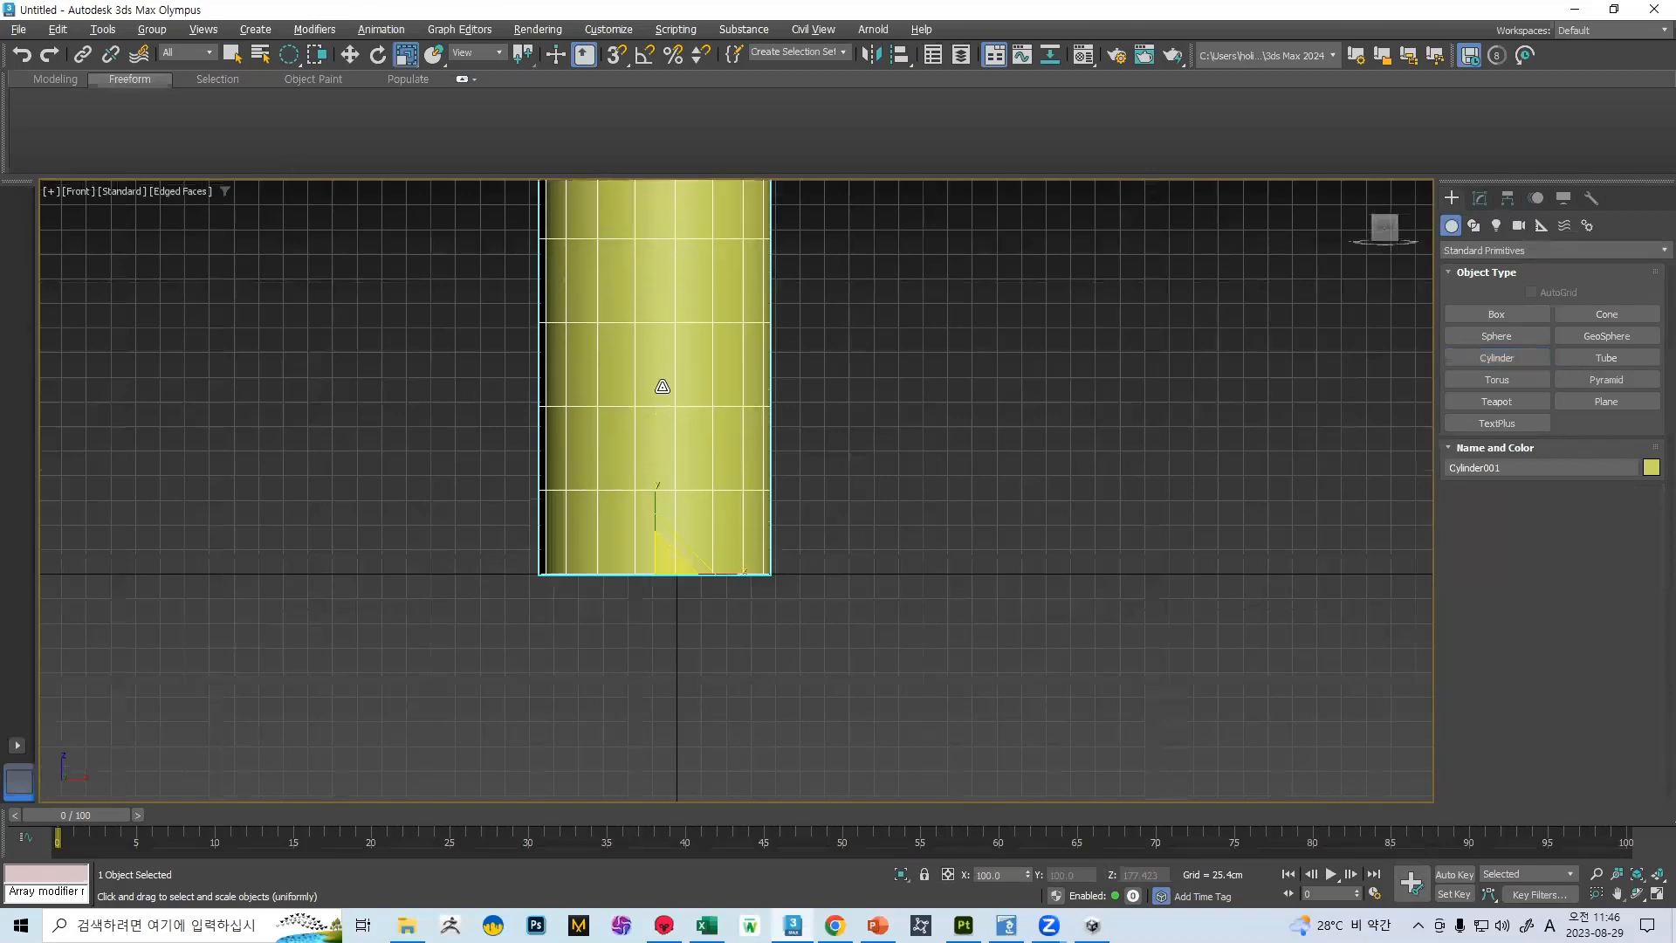
{"action": "middle_click_drag", "start_coordinate": [646, 452], "coordinate": [685, 575]}
Convert the cylinder to Editable Poly and delete its top and bottom cap polygons
{"action": "right_click", "coordinate": [811, 689]}
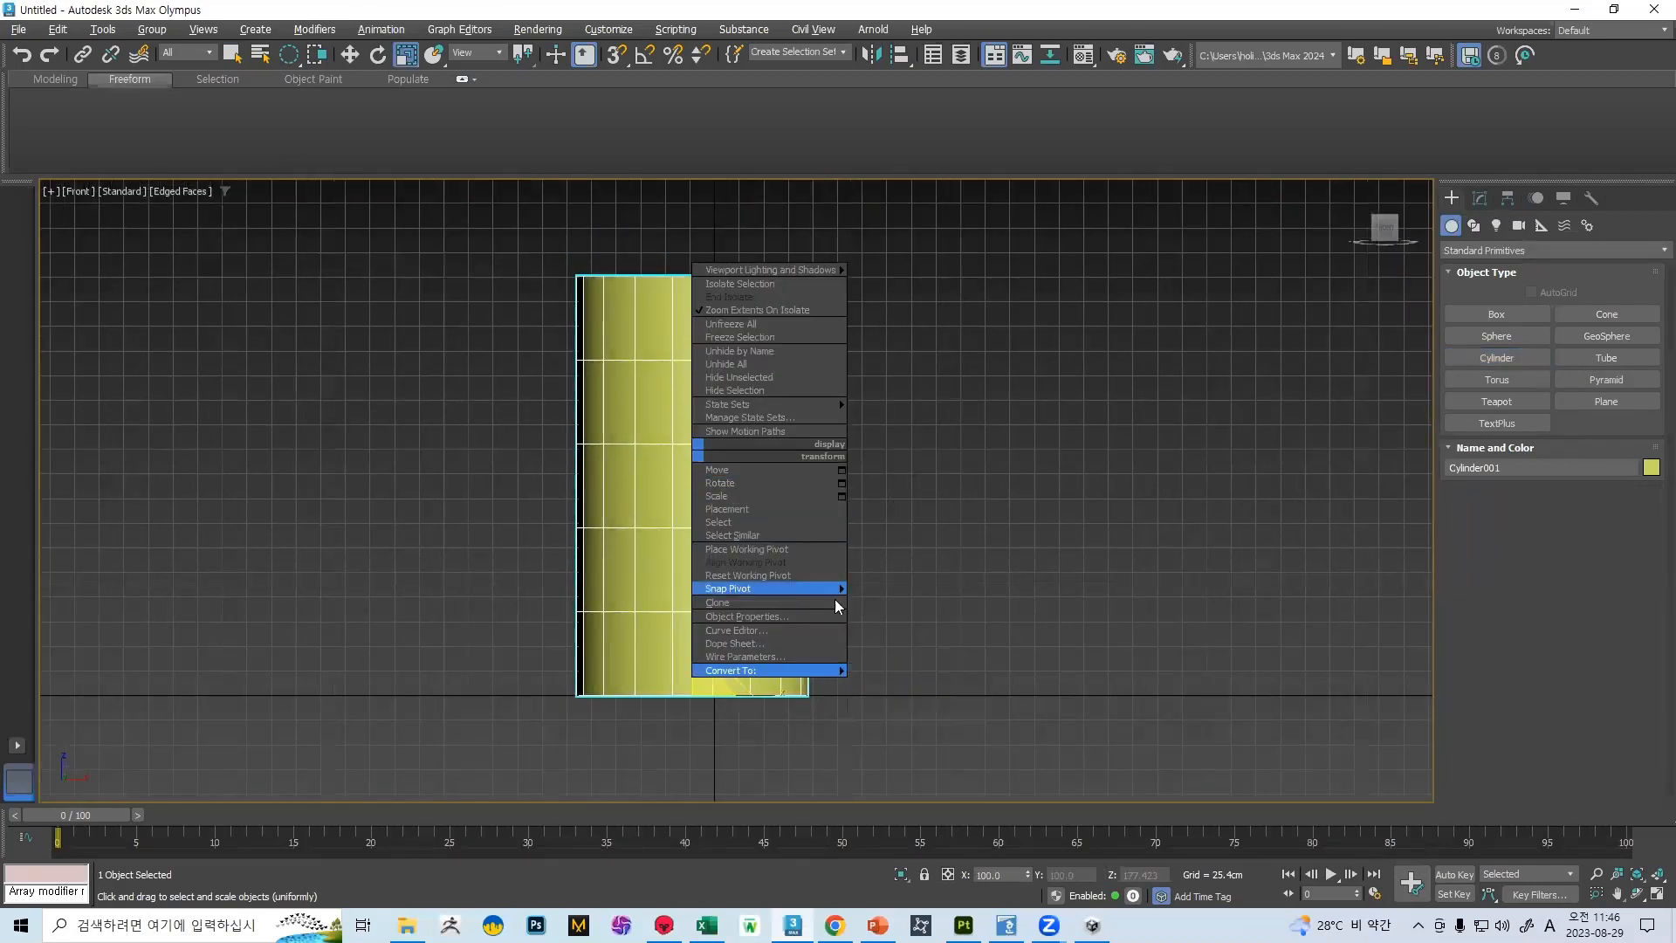
{"action": "mouse_move", "coordinate": [825, 671]}
{"action": "left_click", "coordinate": [908, 685]}
{"action": "scroll", "coordinate": [1332, 511], "scroll_direction": "down", "scroll_amount": 2}
{"action": "left_click", "coordinate": [1569, 505]}
{"action": "middle_click_drag", "start_coordinate": [1002, 482], "coordinate": [1240, 489], "text": "alt"}
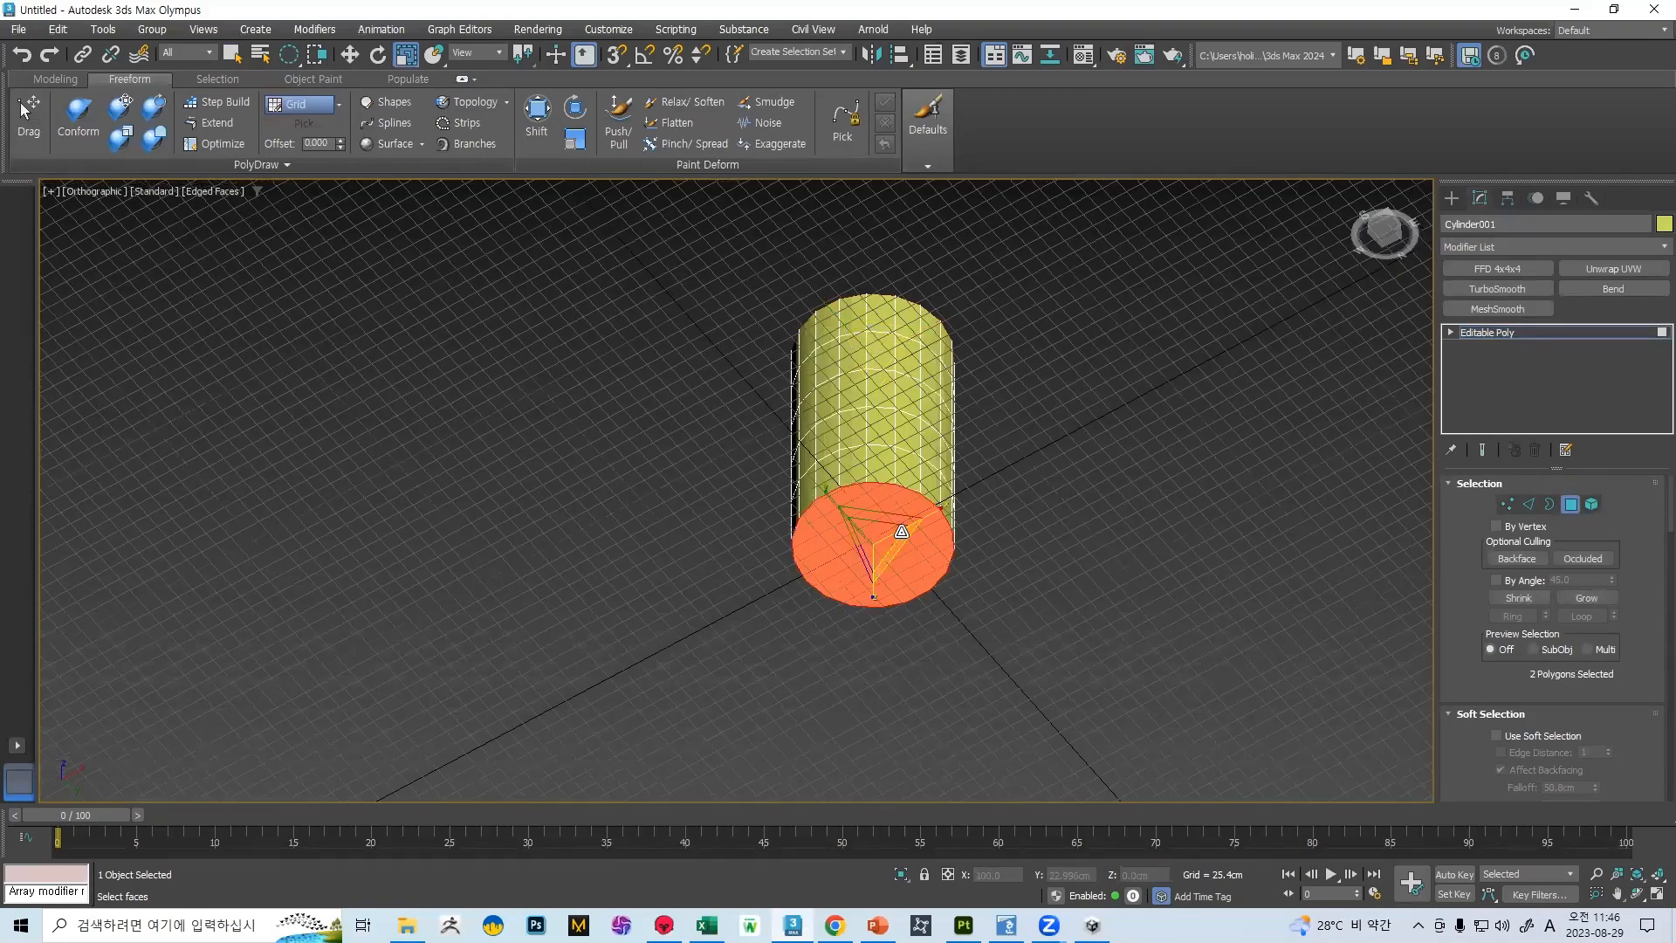
{"action": "key", "text": "Delete"}
{"action": "left_click", "coordinate": [1569, 505]}
Add an Unwrap UVW modifier to the cylinder and select all of its UV faces in the UV editor
{"action": "key", "text": "f"}
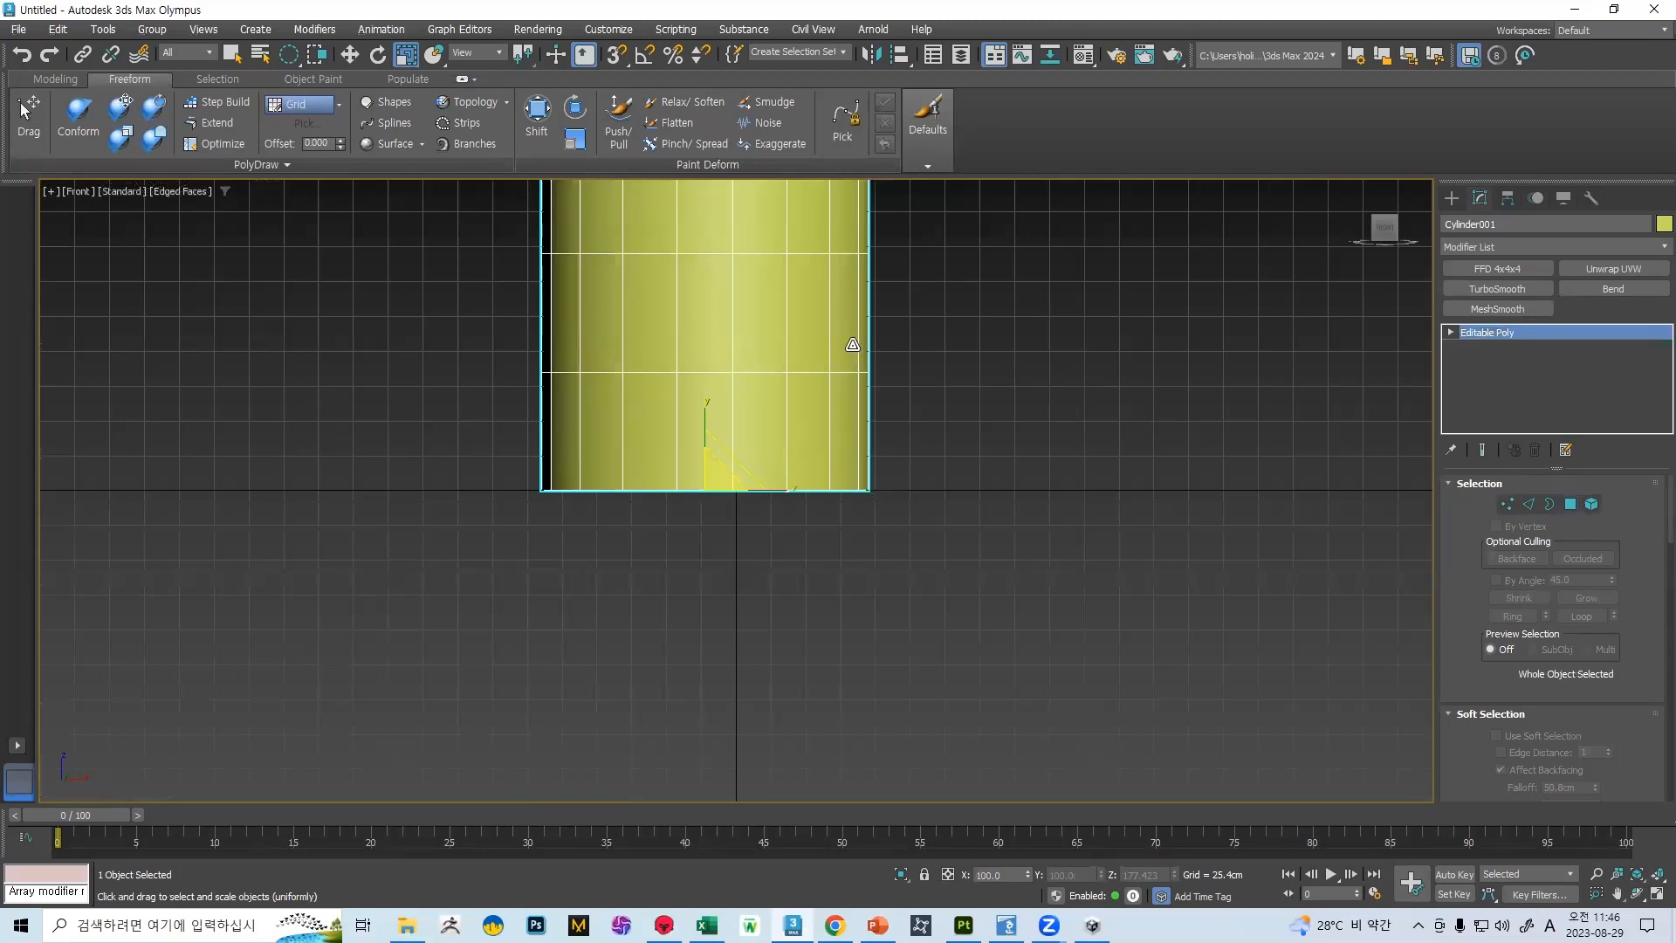
{"action": "left_click", "coordinate": [1585, 269]}
{"action": "scroll", "coordinate": [1552, 611], "scroll_direction": "down", "scroll_amount": 5}
{"action": "left_click", "coordinate": [1551, 612]}
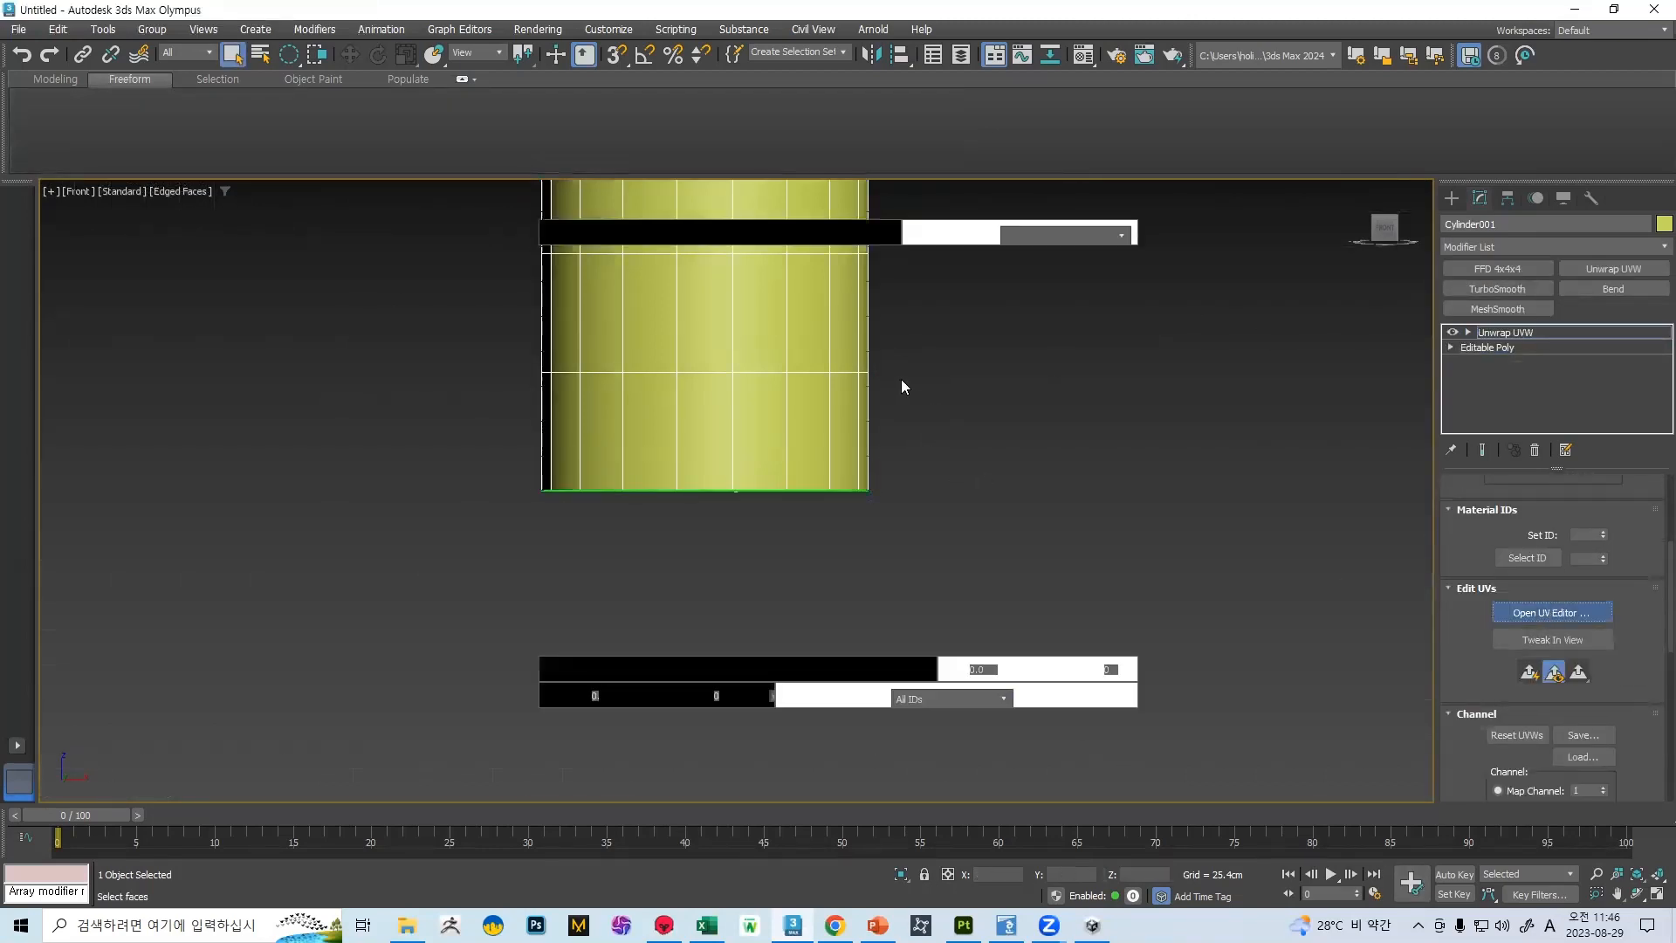
{"action": "middle_click_drag", "start_coordinate": [709, 349], "coordinate": [649, 279]}
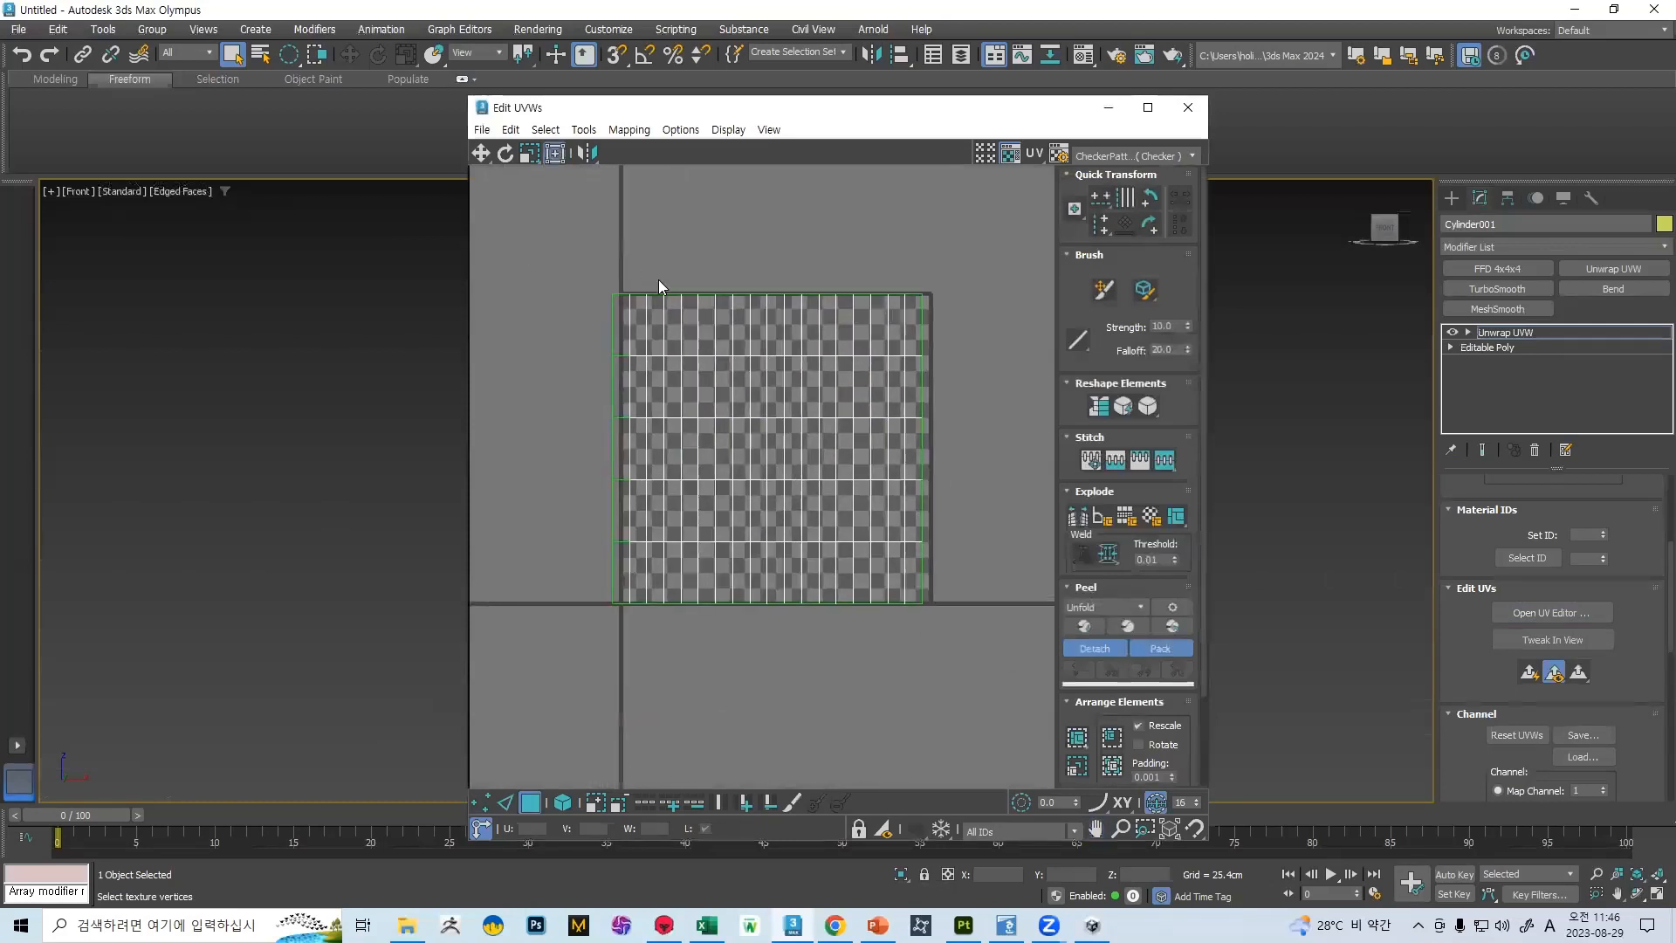
{"action": "key", "text": "ctrl+a"}
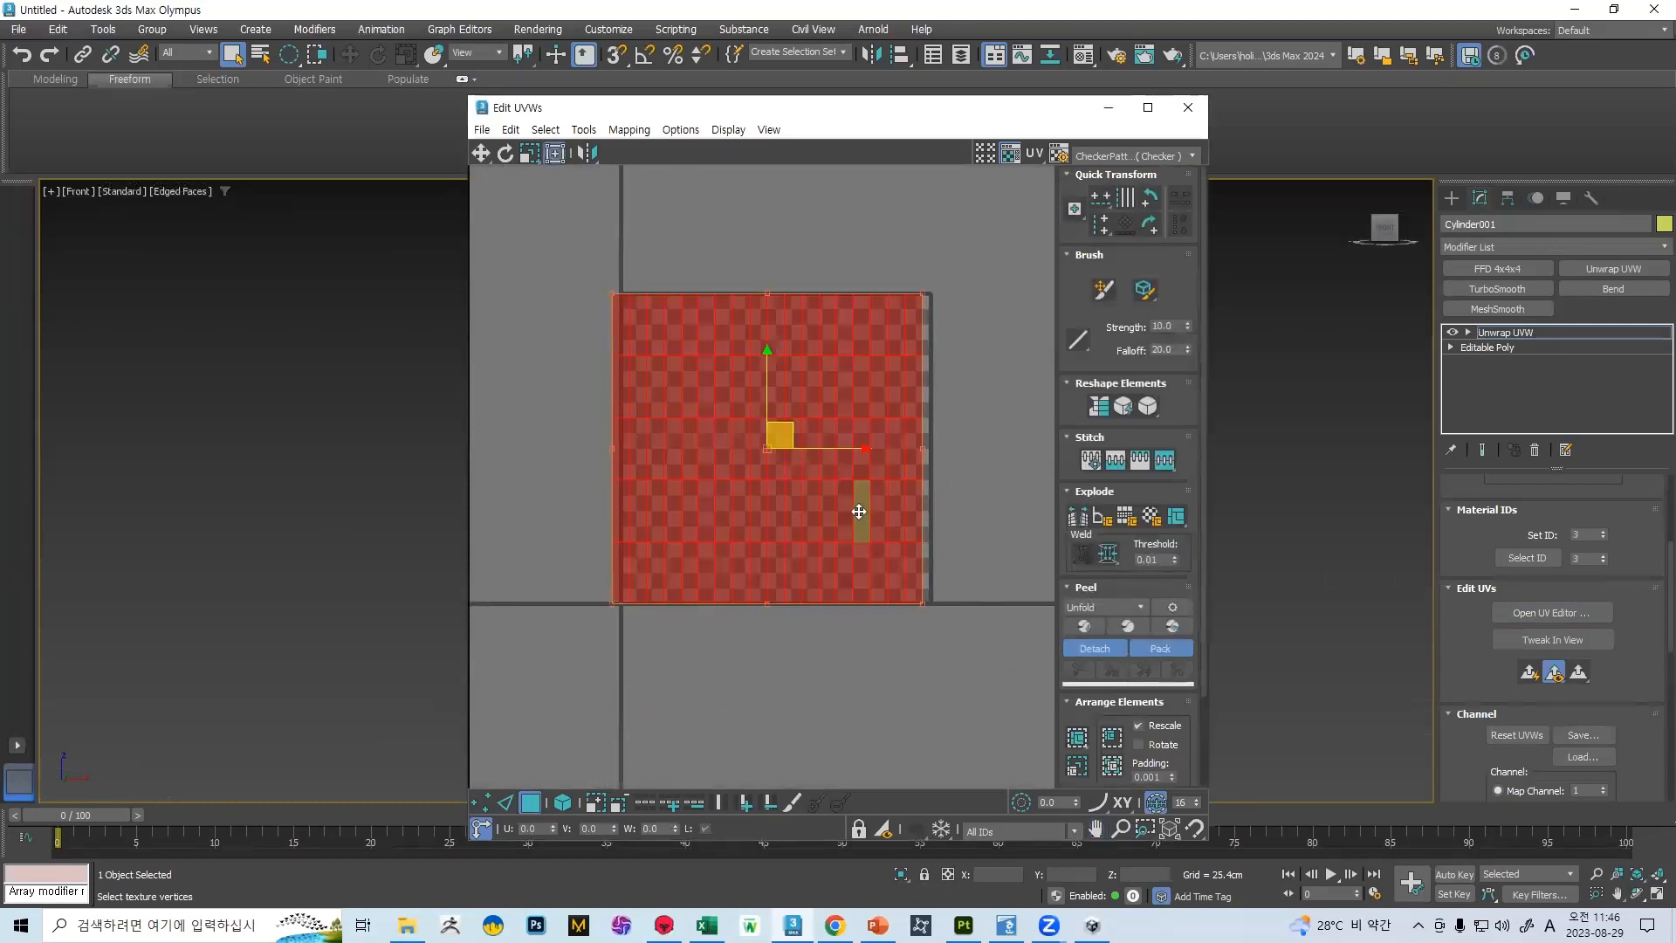
Minimize the UV editor and examine the open cylinder's existing UV seam edges from several angles
{"action": "left_click", "coordinate": [1093, 107]}
{"action": "middle_click_drag", "start_coordinate": [876, 319], "coordinate": [839, 551]}
{"action": "scroll", "coordinate": [904, 524], "scroll_direction": "down", "scroll_amount": 4}
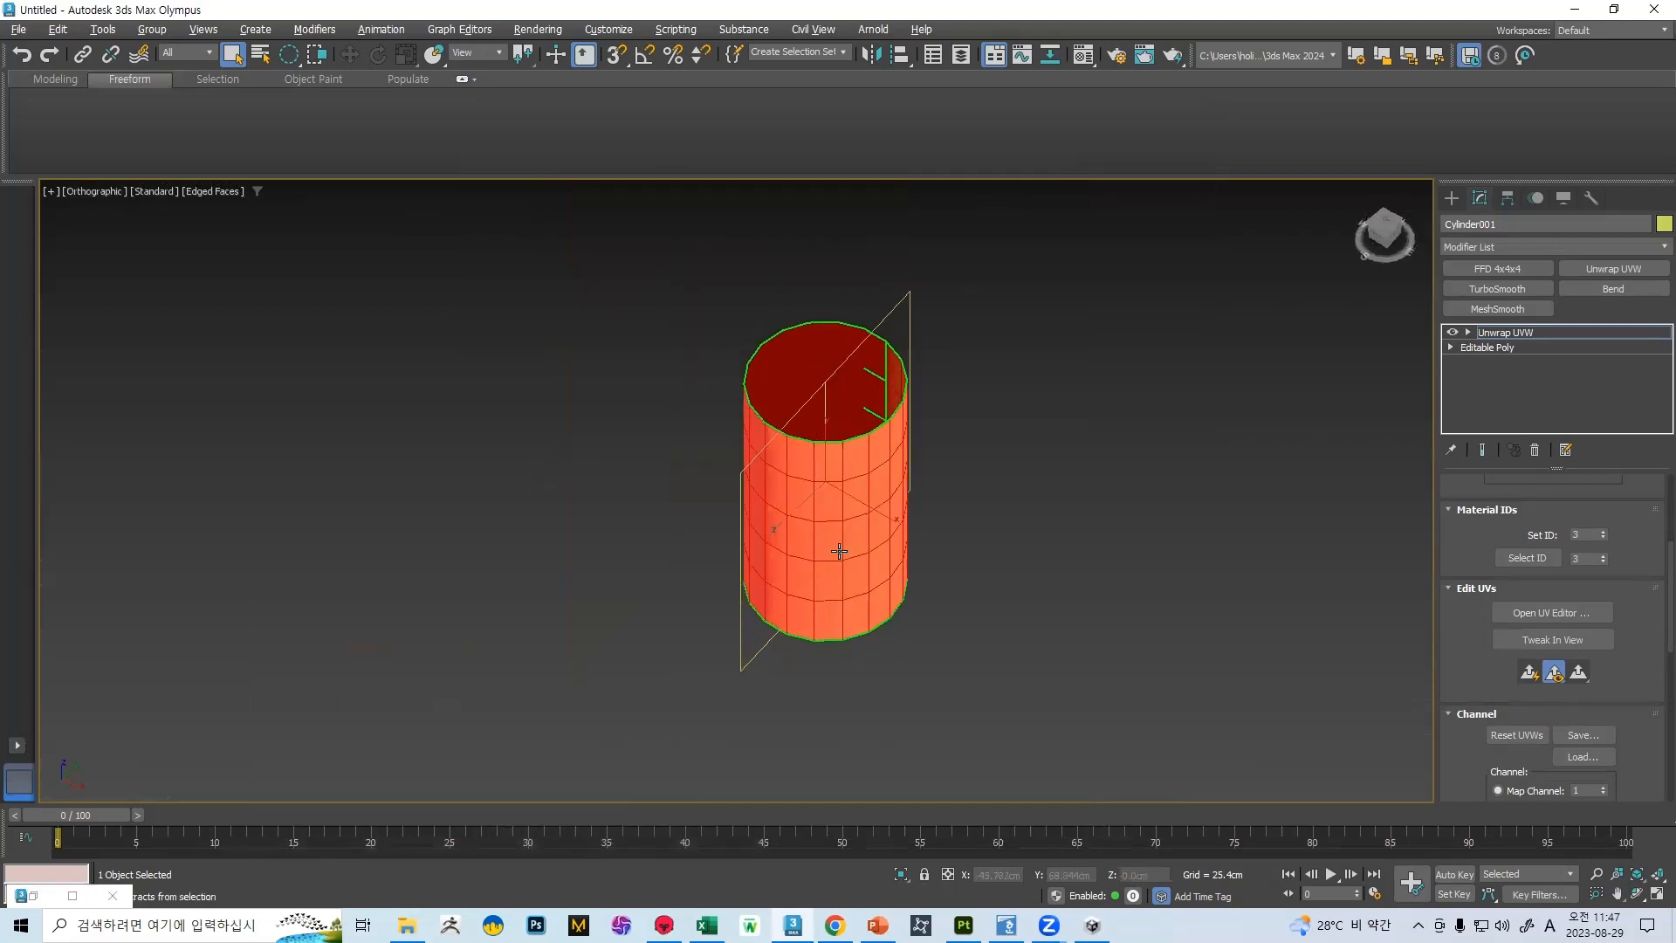
{"action": "scroll", "coordinate": [825, 490], "scroll_direction": "up", "scroll_amount": 3}
{"action": "left_click", "coordinate": [1539, 611]}
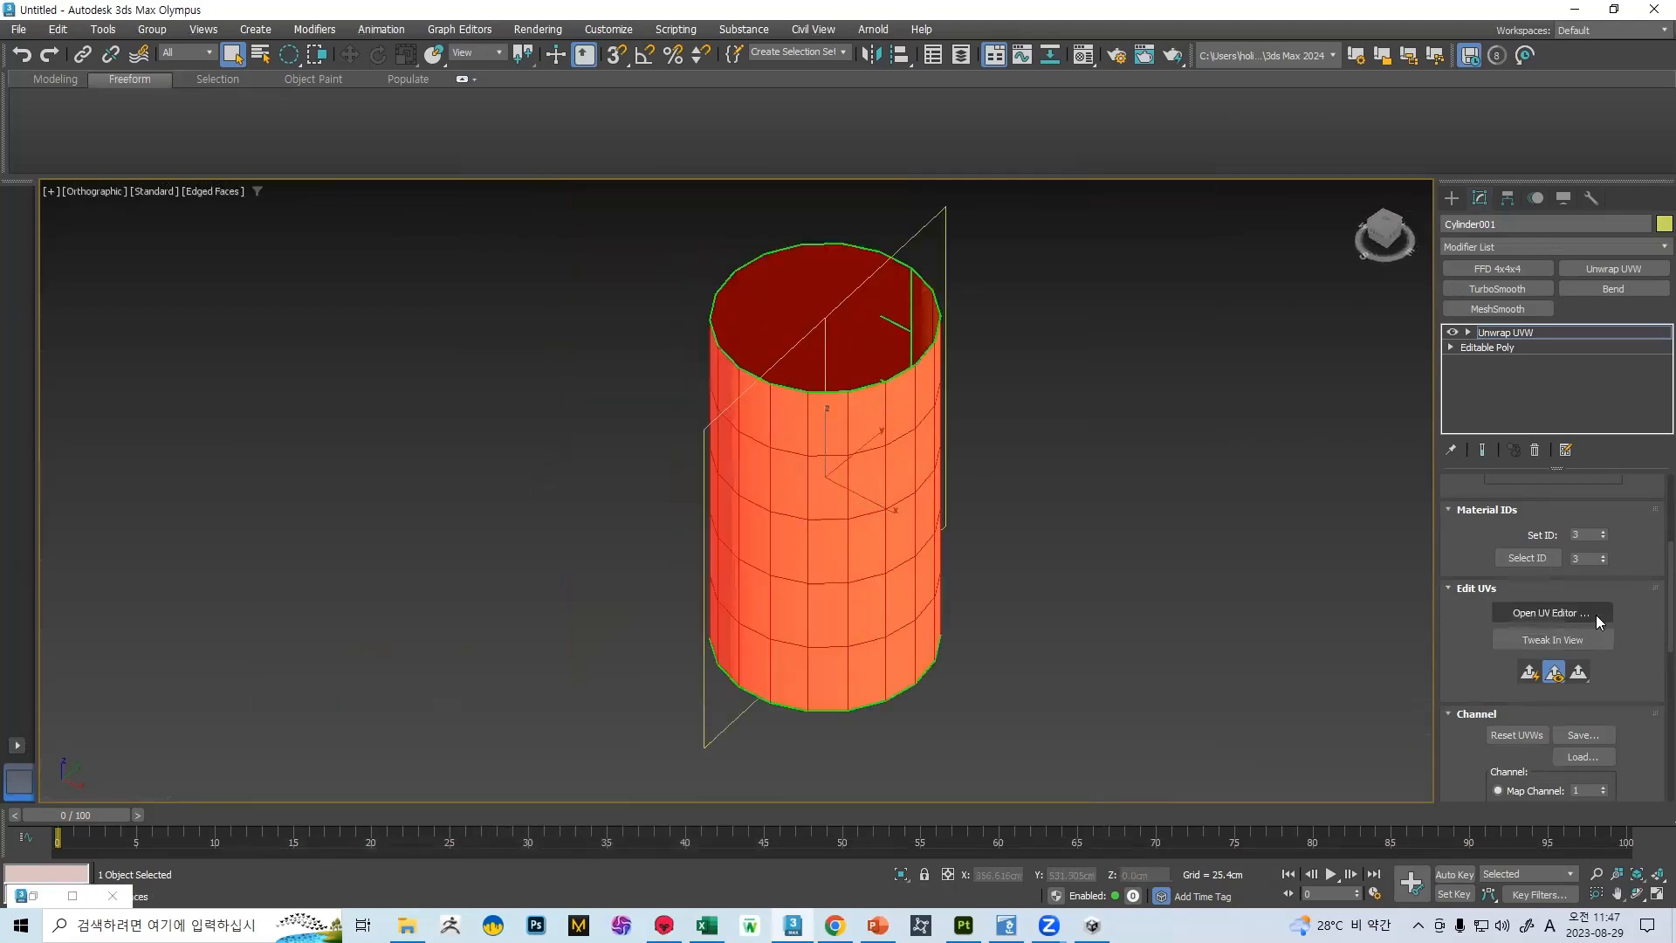
{"action": "scroll", "coordinate": [1586, 569], "scroll_direction": "up", "scroll_amount": 3}
{"action": "left_click", "coordinate": [1528, 514]}
{"action": "middle_click_drag", "start_coordinate": [908, 403], "coordinate": [768, 395], "text": "alt"}
{"action": "left_click", "coordinate": [1517, 337]}
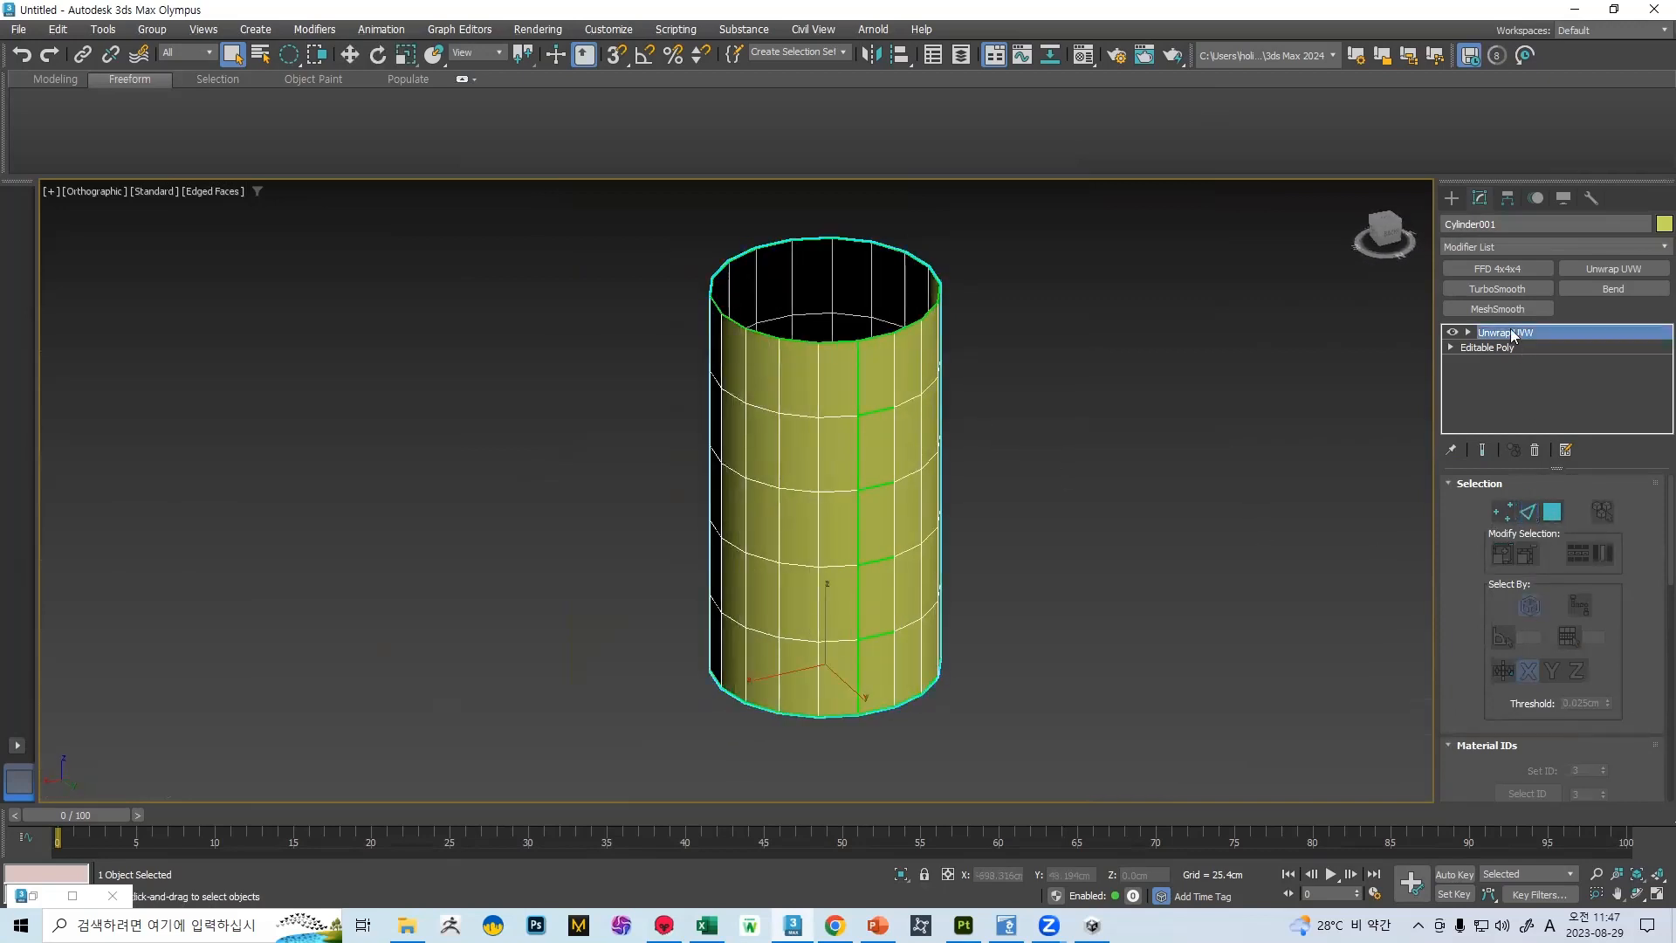
Collapse the cylinder to Editable Poly and apply a UVW Mapping Clear modifier to it
{"action": "right_click", "coordinate": [876, 402]}
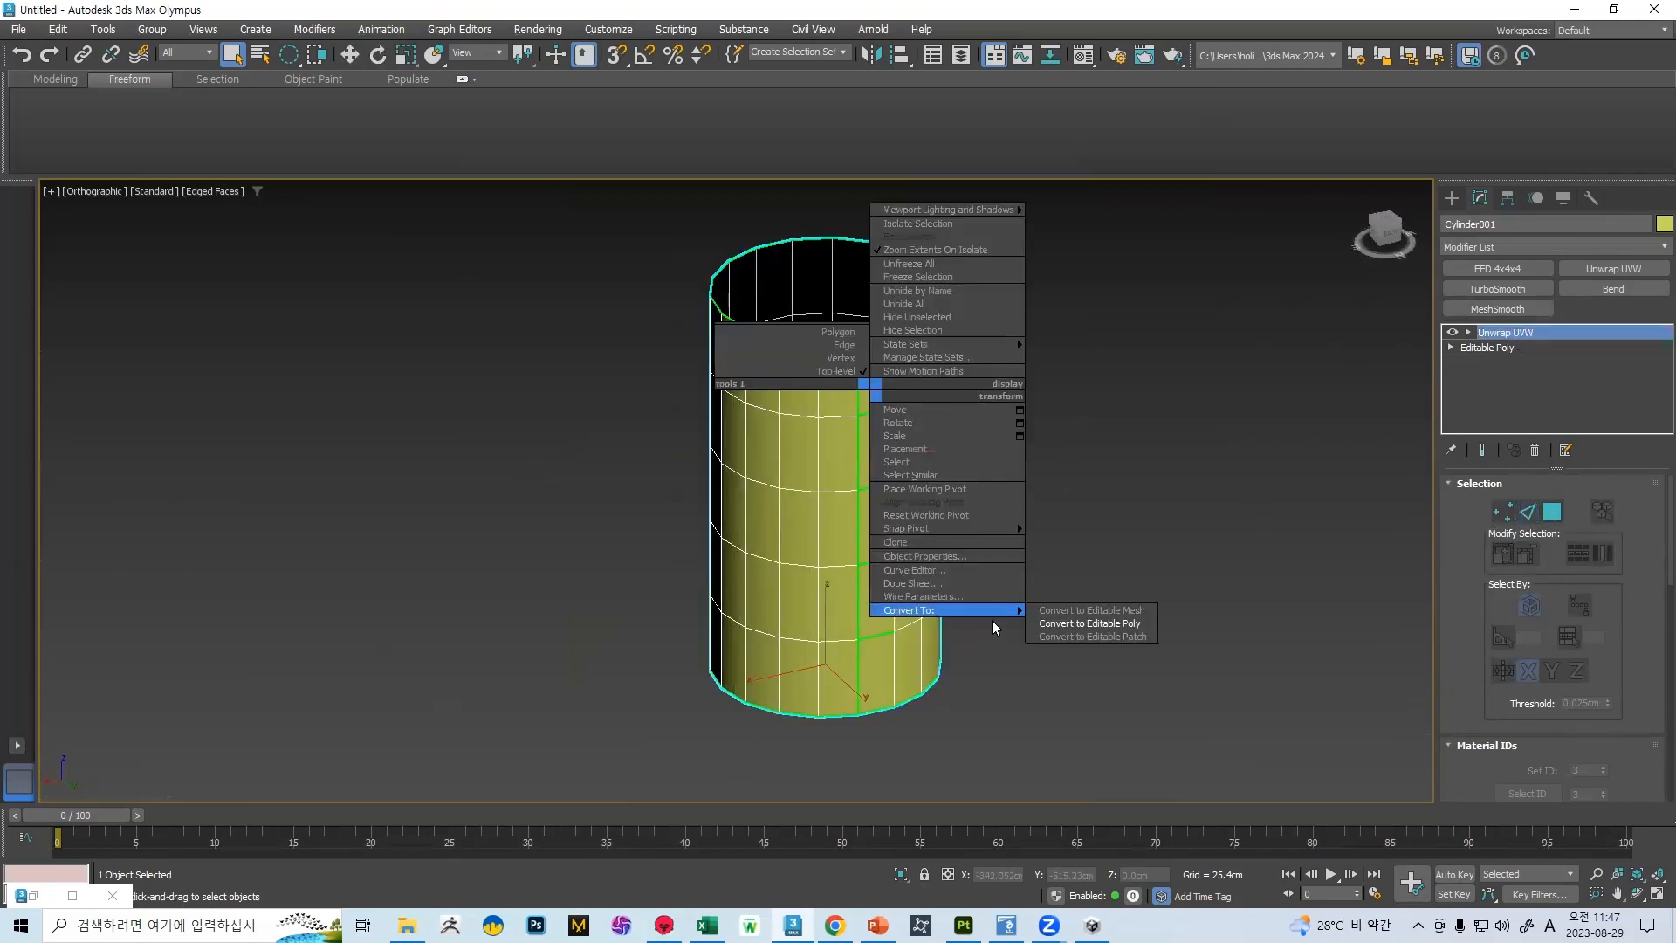
{"action": "left_click", "coordinate": [1082, 620]}
{"action": "left_click", "coordinate": [1651, 253]}
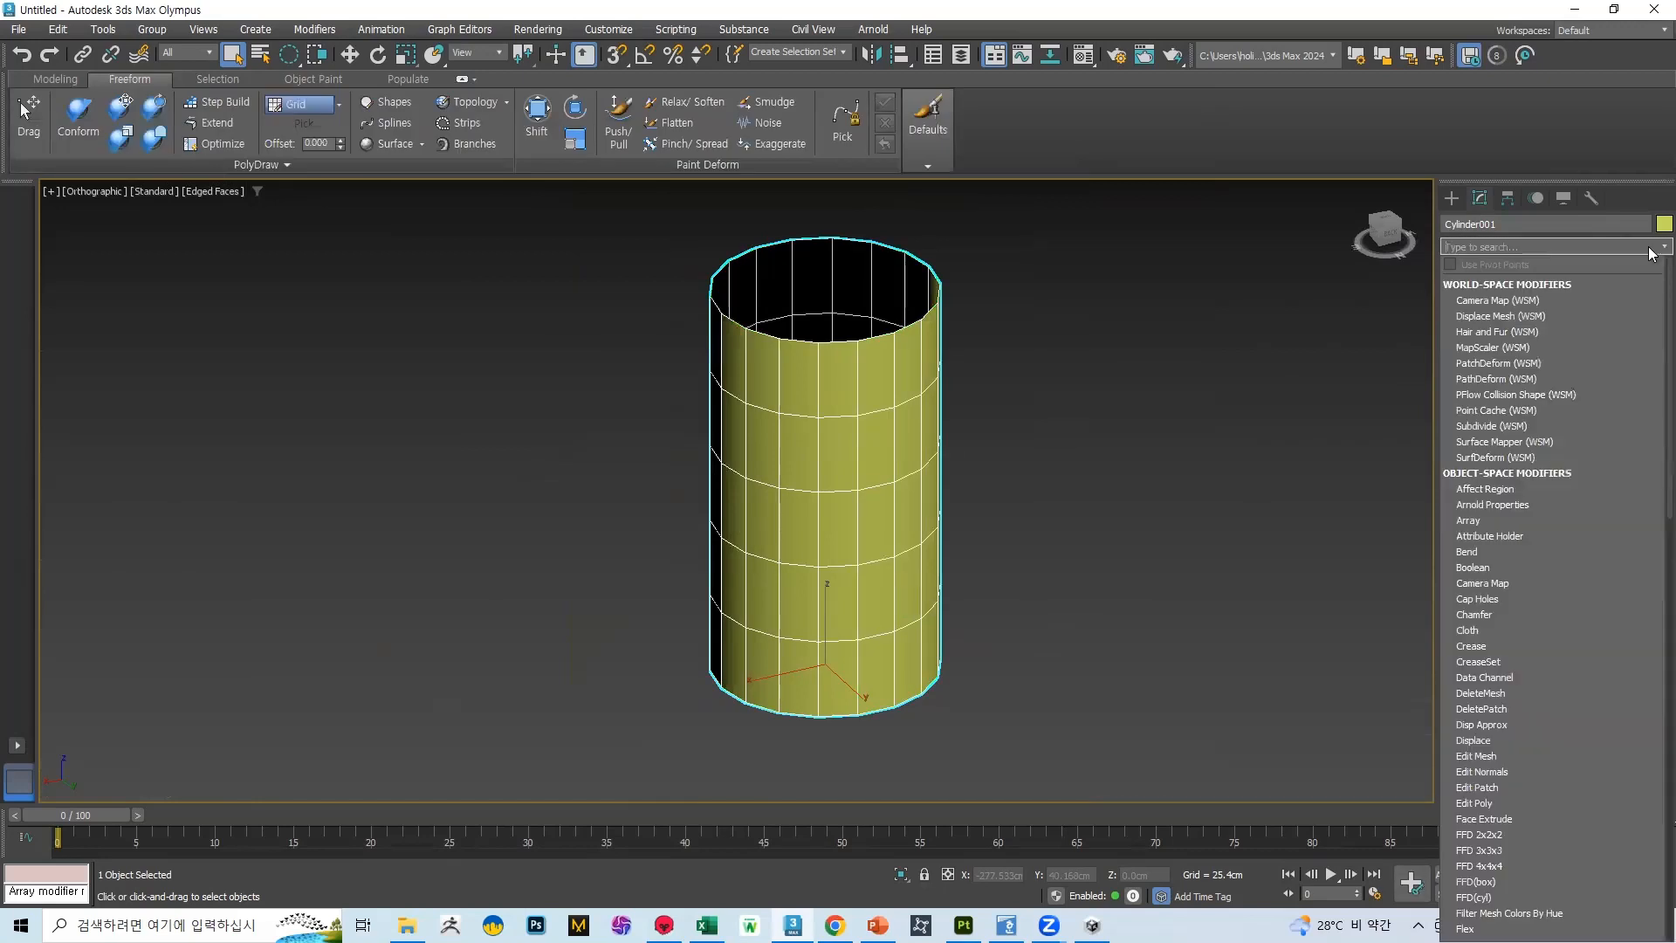
{"action": "type", "text": "u"}
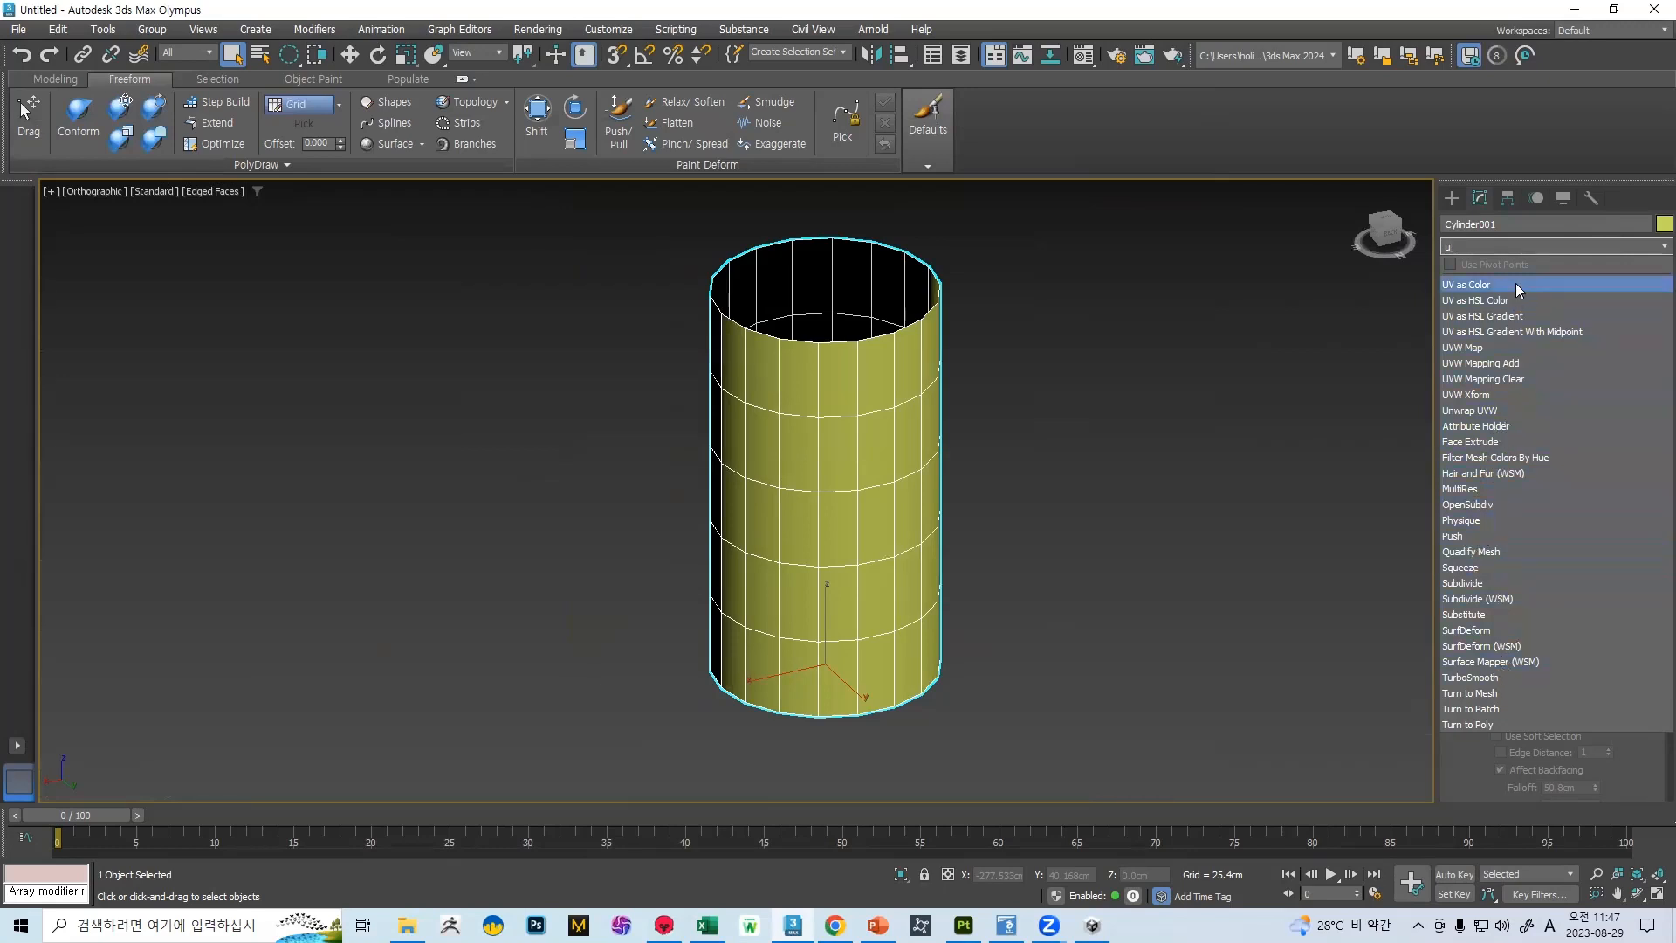
{"action": "left_click", "coordinate": [1488, 246]}
{"action": "left_click", "coordinate": [1536, 246]}
{"action": "type", "text": "uu"}
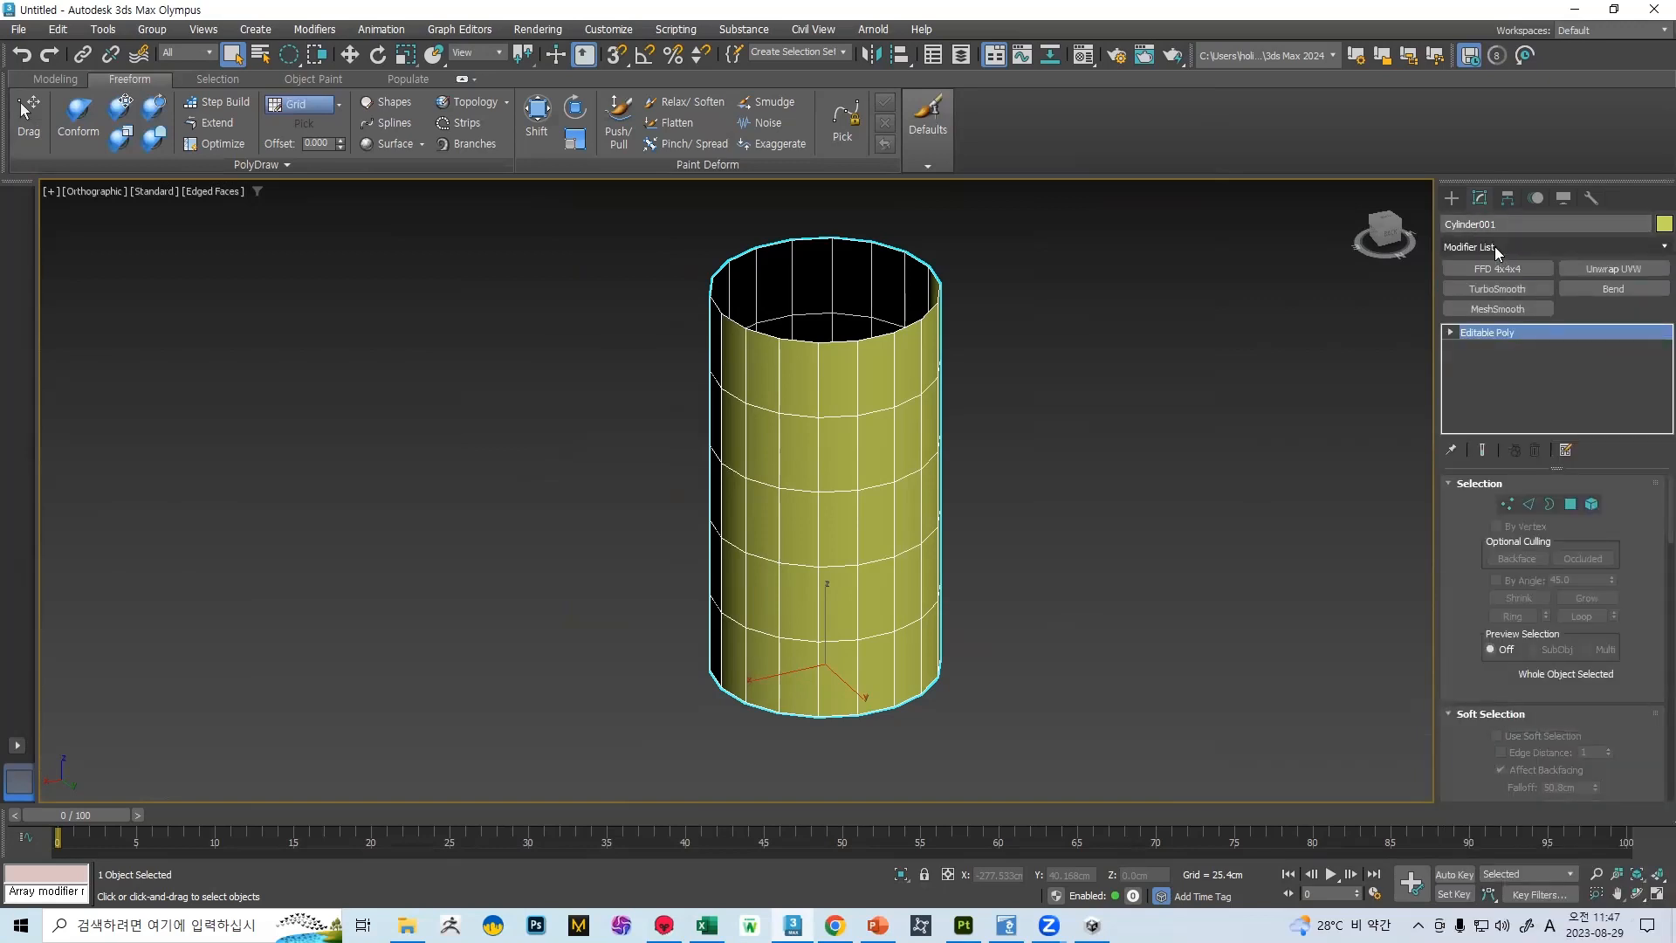
{"action": "left_click", "coordinate": [1543, 246]}
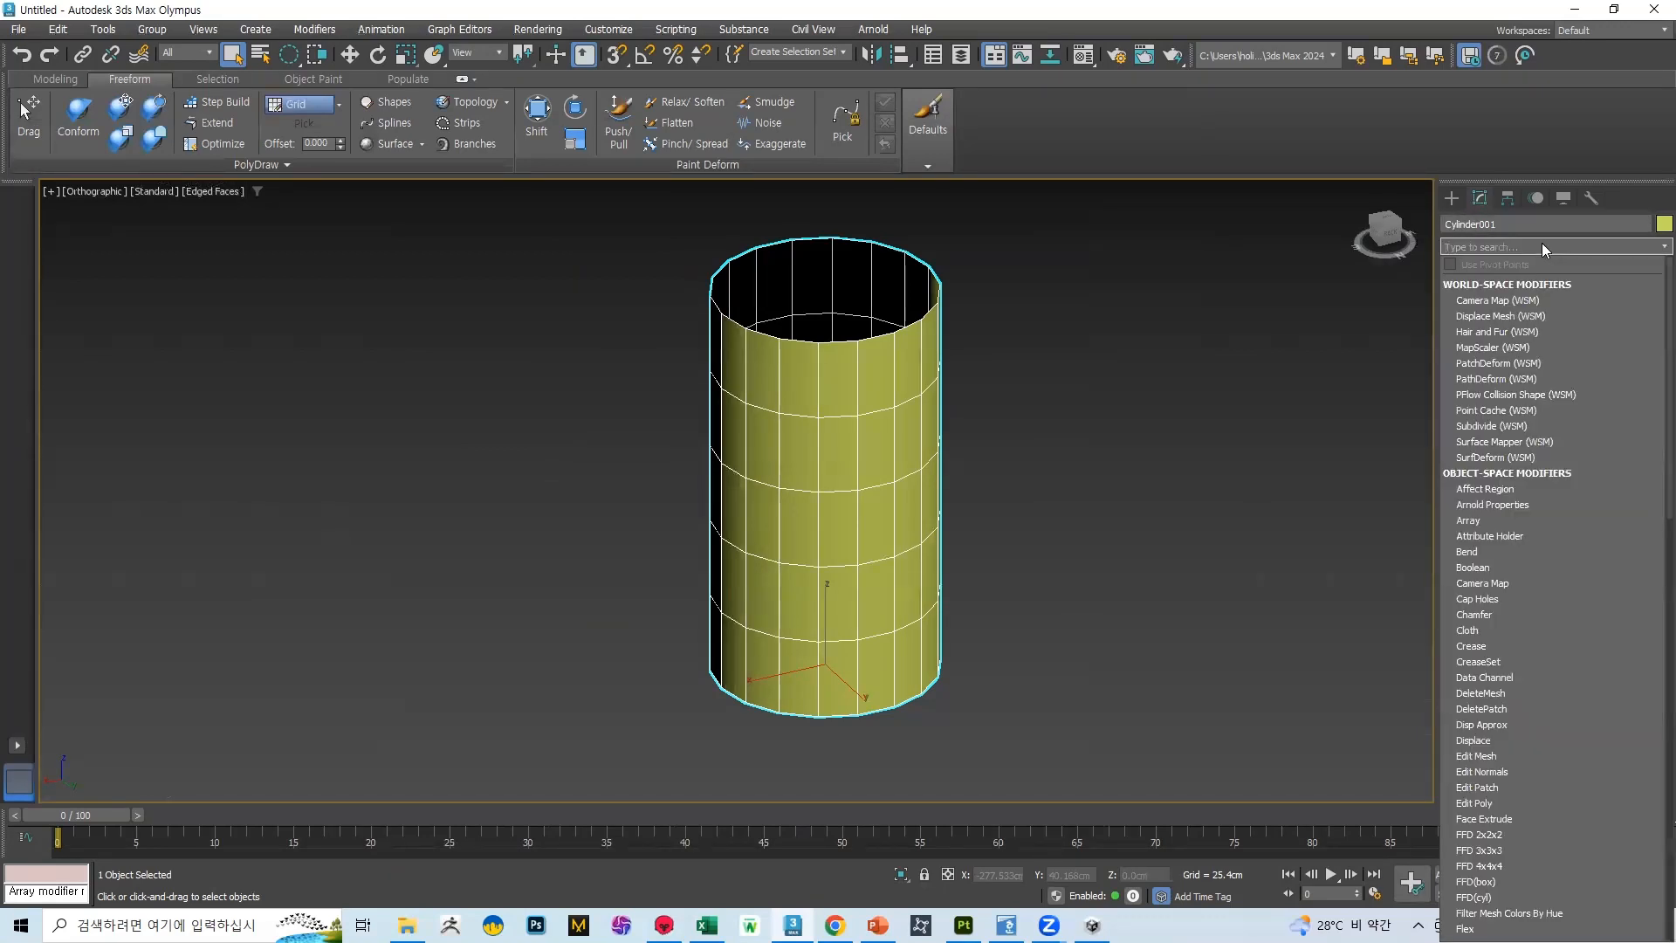
{"action": "type", "text": "u"}
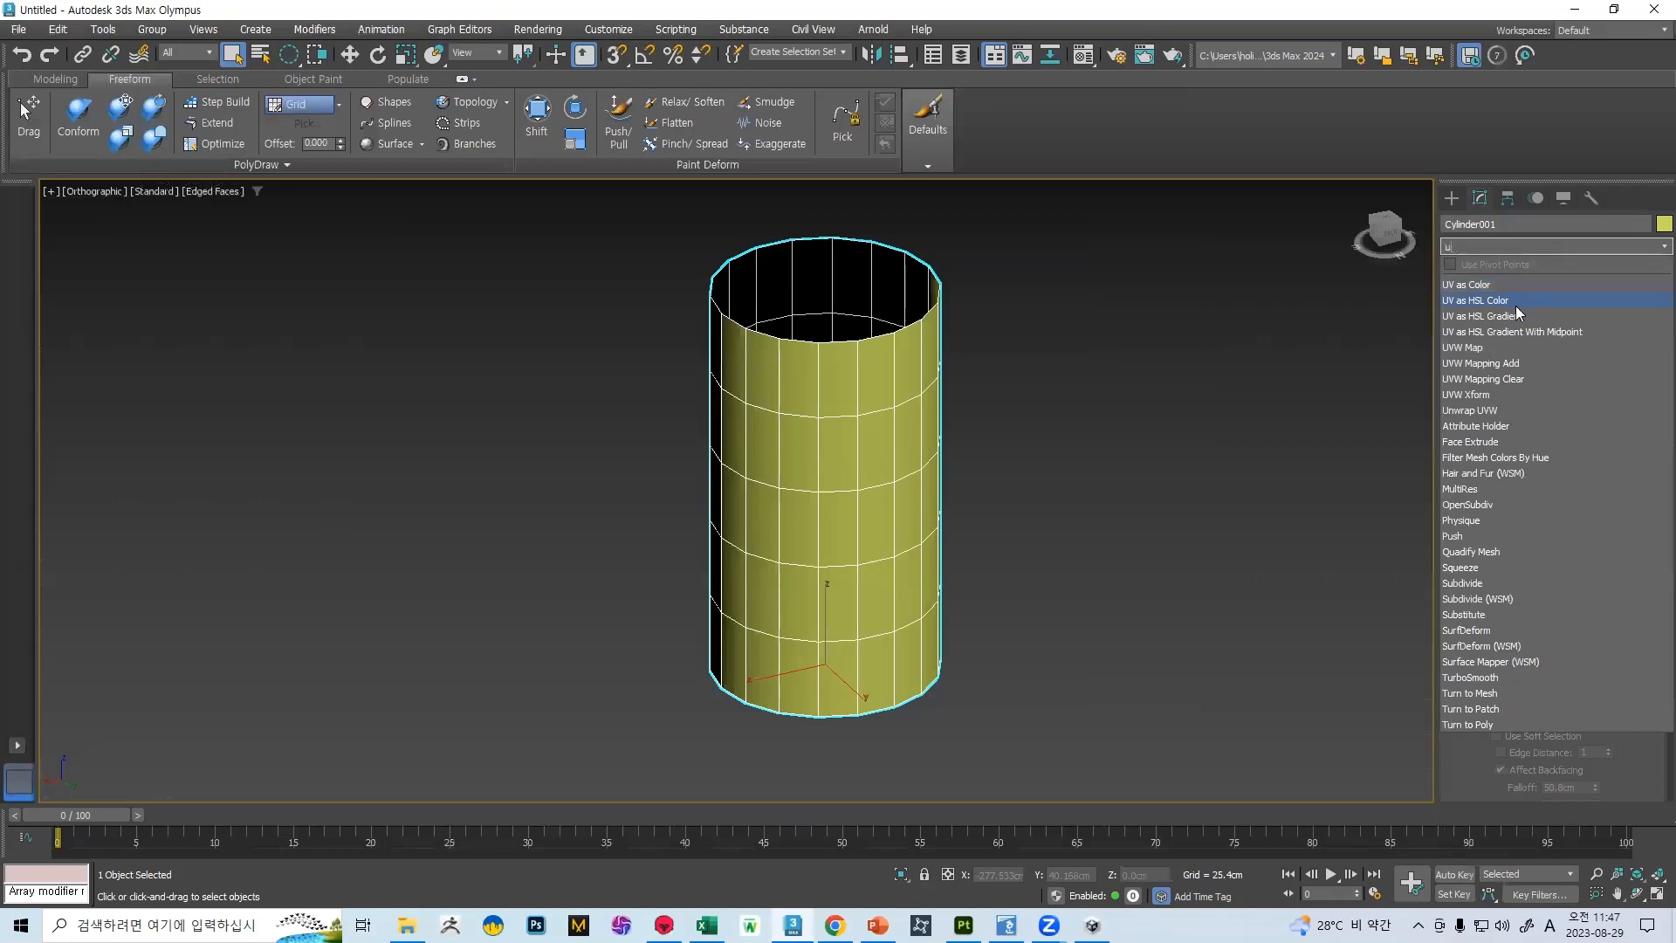
{"action": "left_click", "coordinate": [1492, 379]}
Convert the cleared cylinder to Editable Poly and add a new Unwrap UVW modifier
{"action": "right_click", "coordinate": [868, 436]}
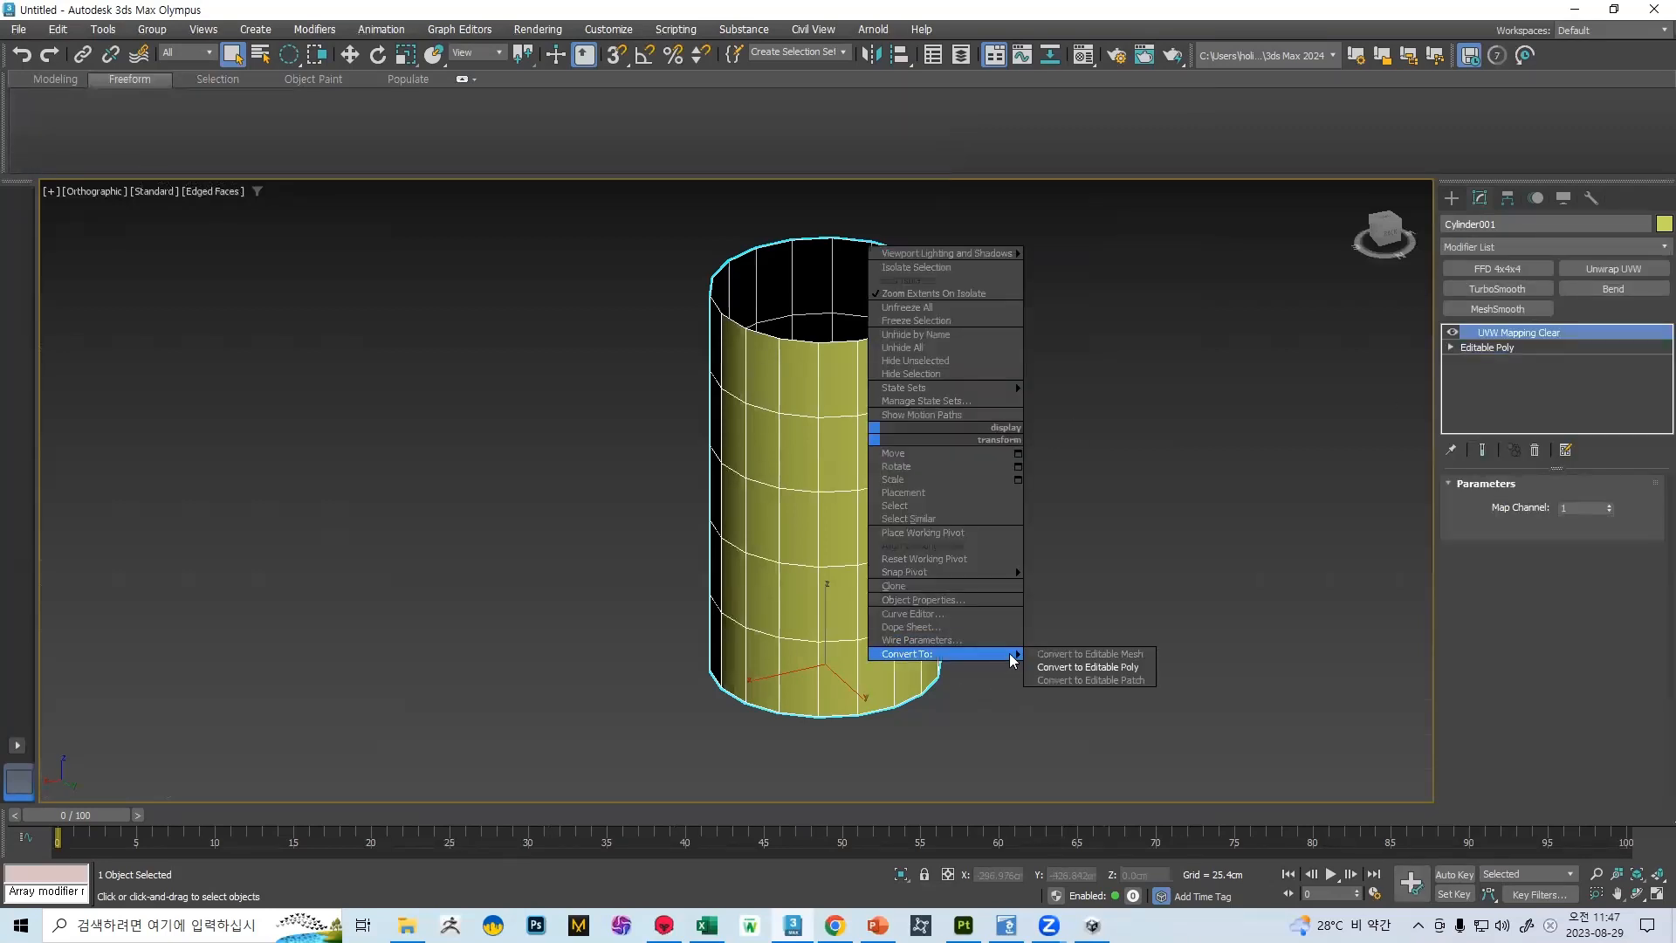
{"action": "left_click", "coordinate": [1074, 668]}
{"action": "left_click", "coordinate": [1613, 269]}
Select one full vertical line of edges on the cylinder and convert it to a UV seam
{"action": "left_click", "coordinate": [1528, 512]}
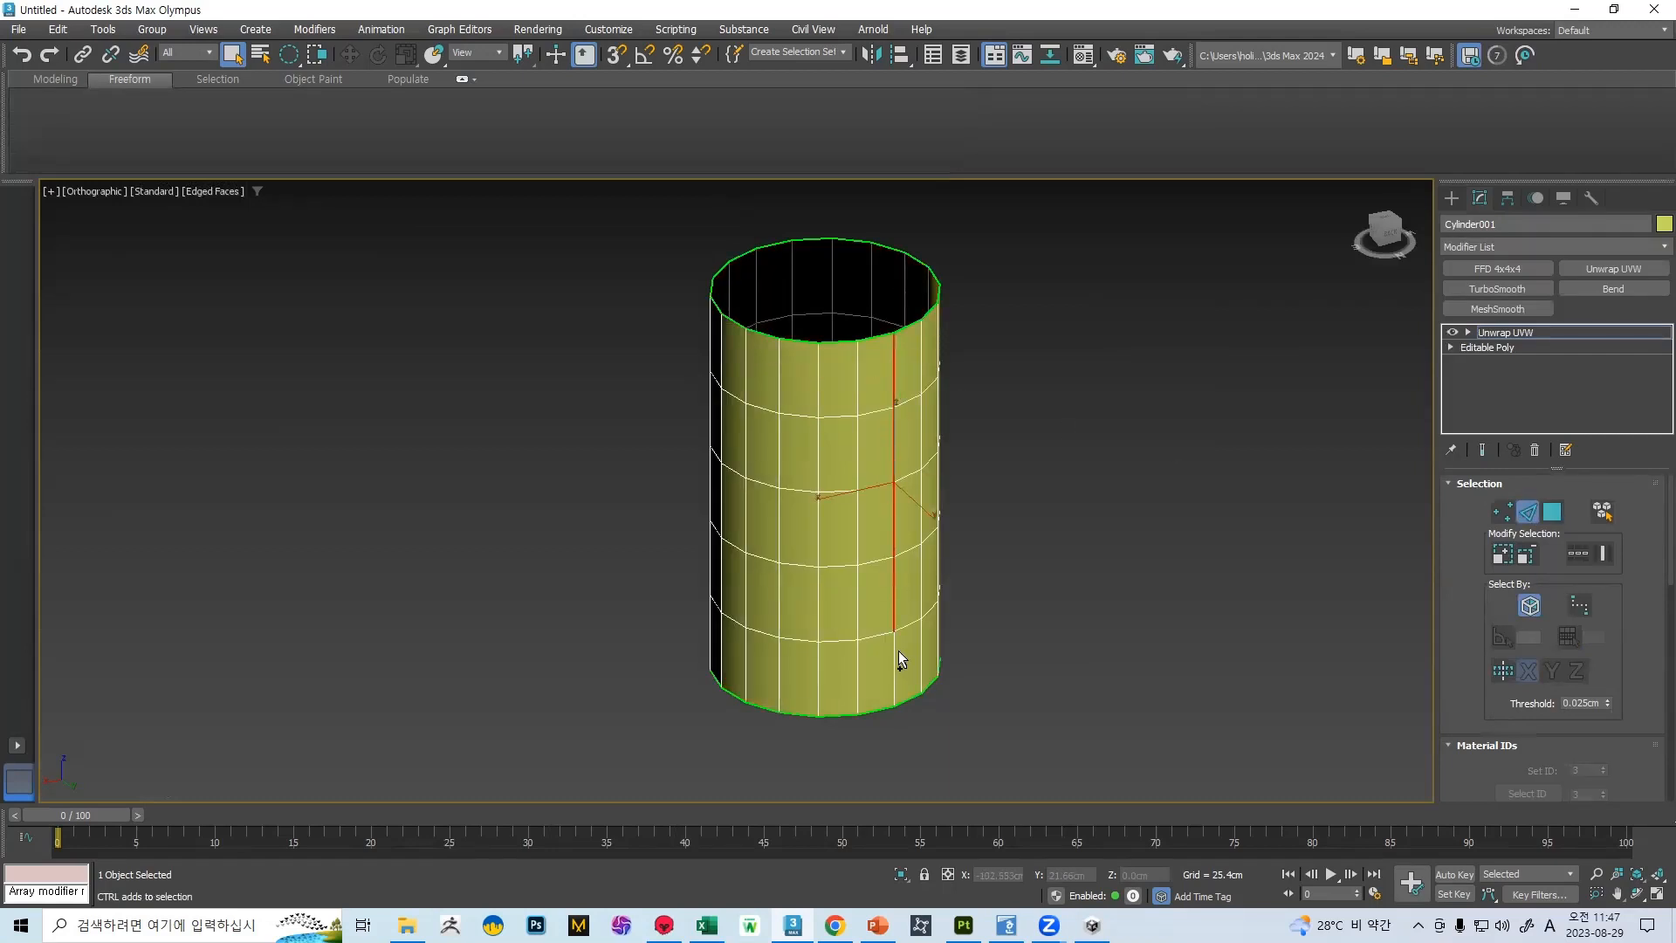
{"action": "scroll", "coordinate": [1578, 564], "scroll_direction": "down", "scroll_amount": 10}
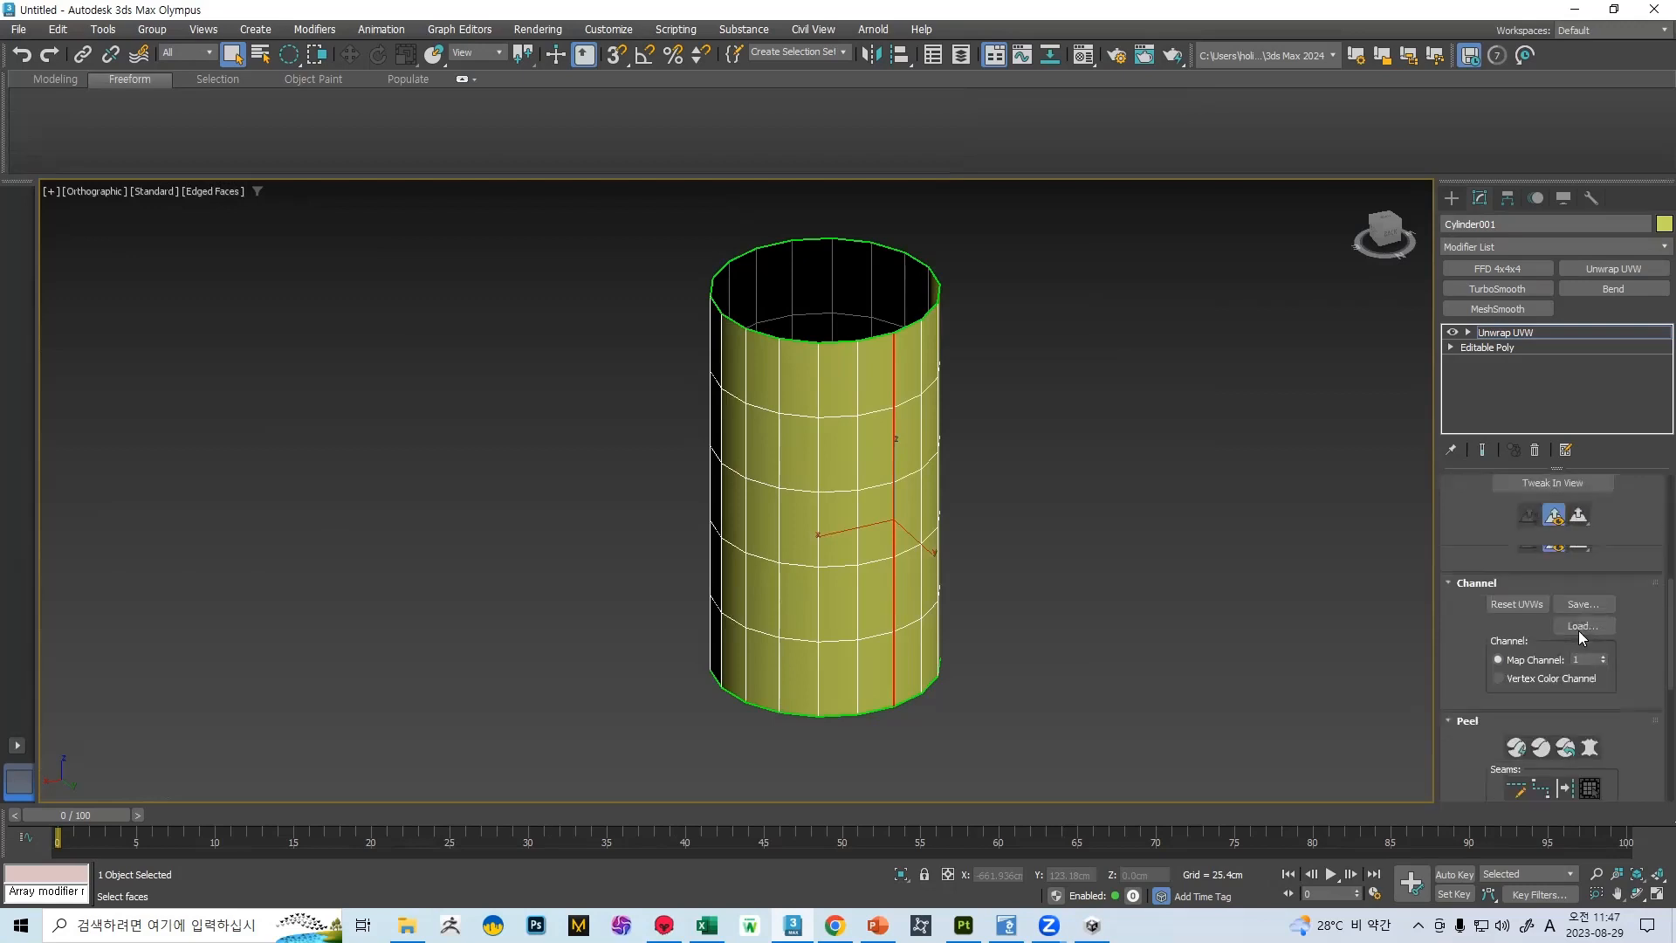
{"action": "left_click", "coordinate": [1566, 631]}
Bring up the UV editor, select all the cylinder's faces and peel them into one flat shell along the seam
{"action": "scroll", "coordinate": [1610, 575], "scroll_direction": "up", "scroll_amount": 10}
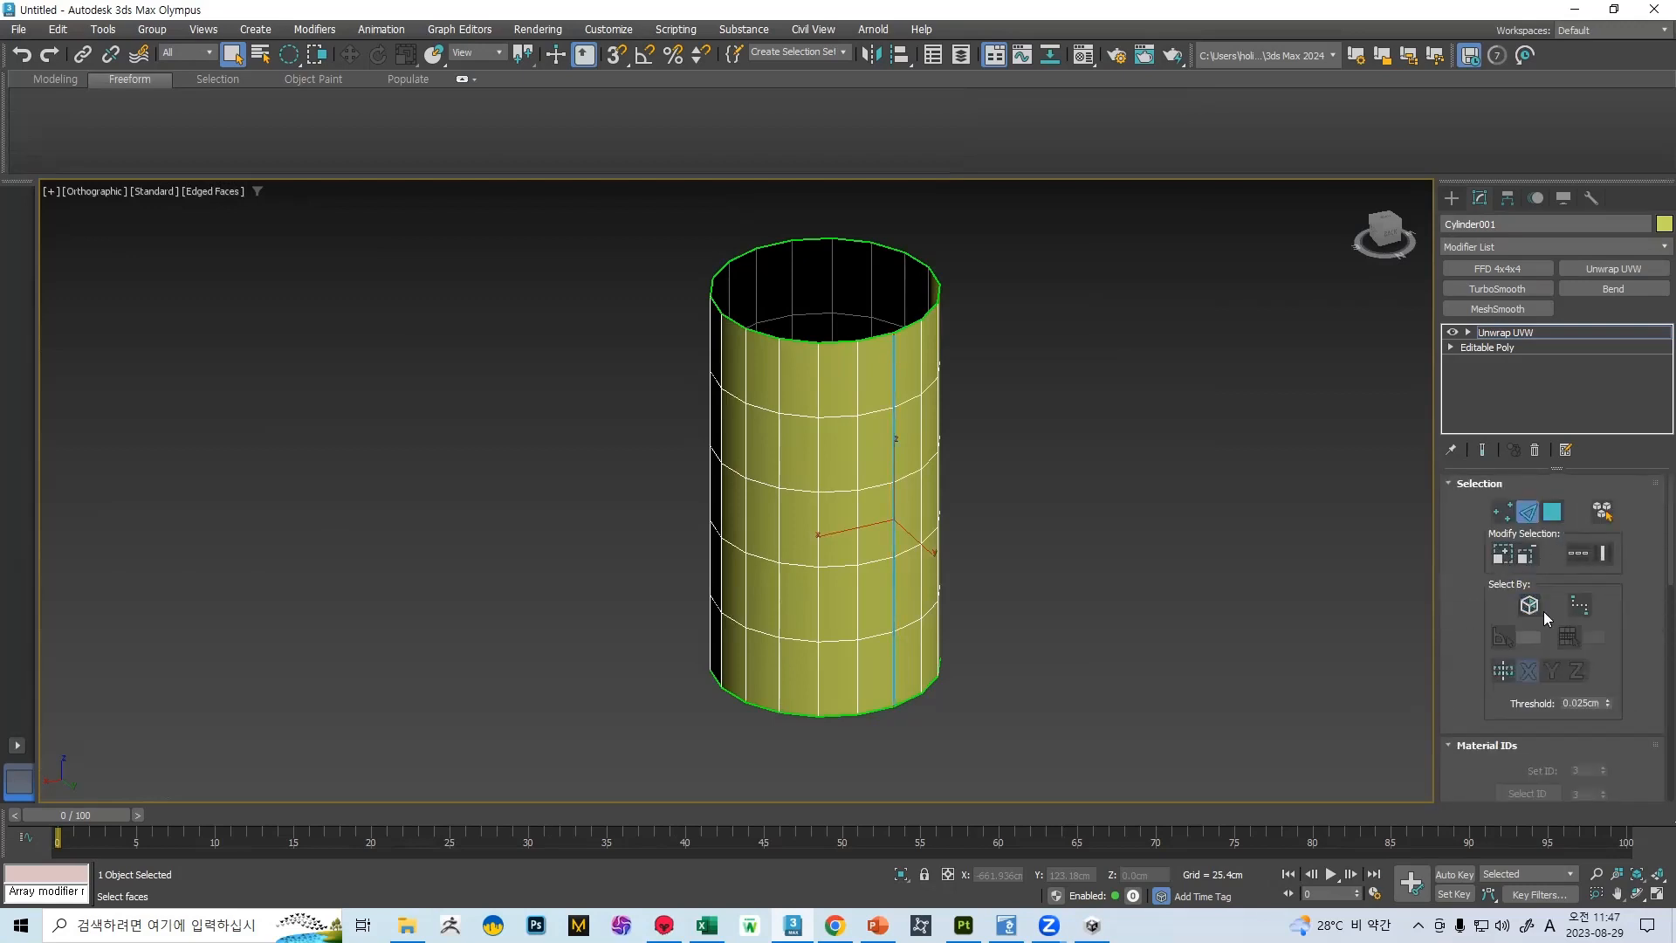
{"action": "scroll", "coordinate": [1559, 564], "scroll_direction": "down", "scroll_amount": 5}
{"action": "left_click", "coordinate": [1553, 561]}
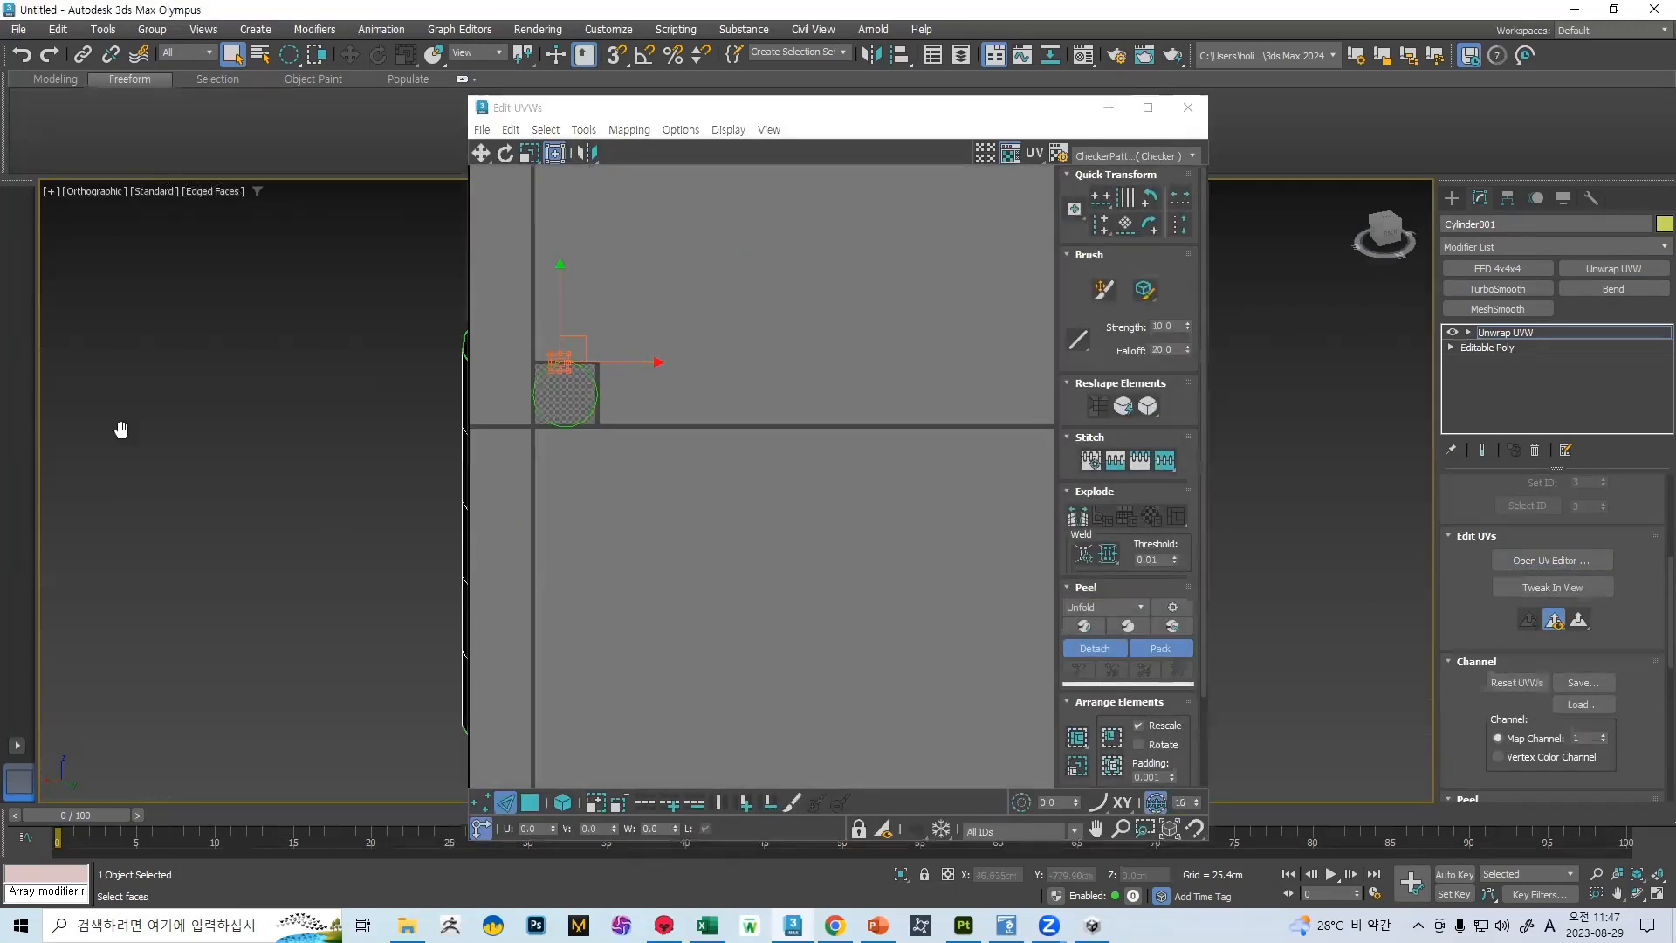
{"action": "left_click_drag", "start_coordinate": [109, 327], "coordinate": [245, 578]}
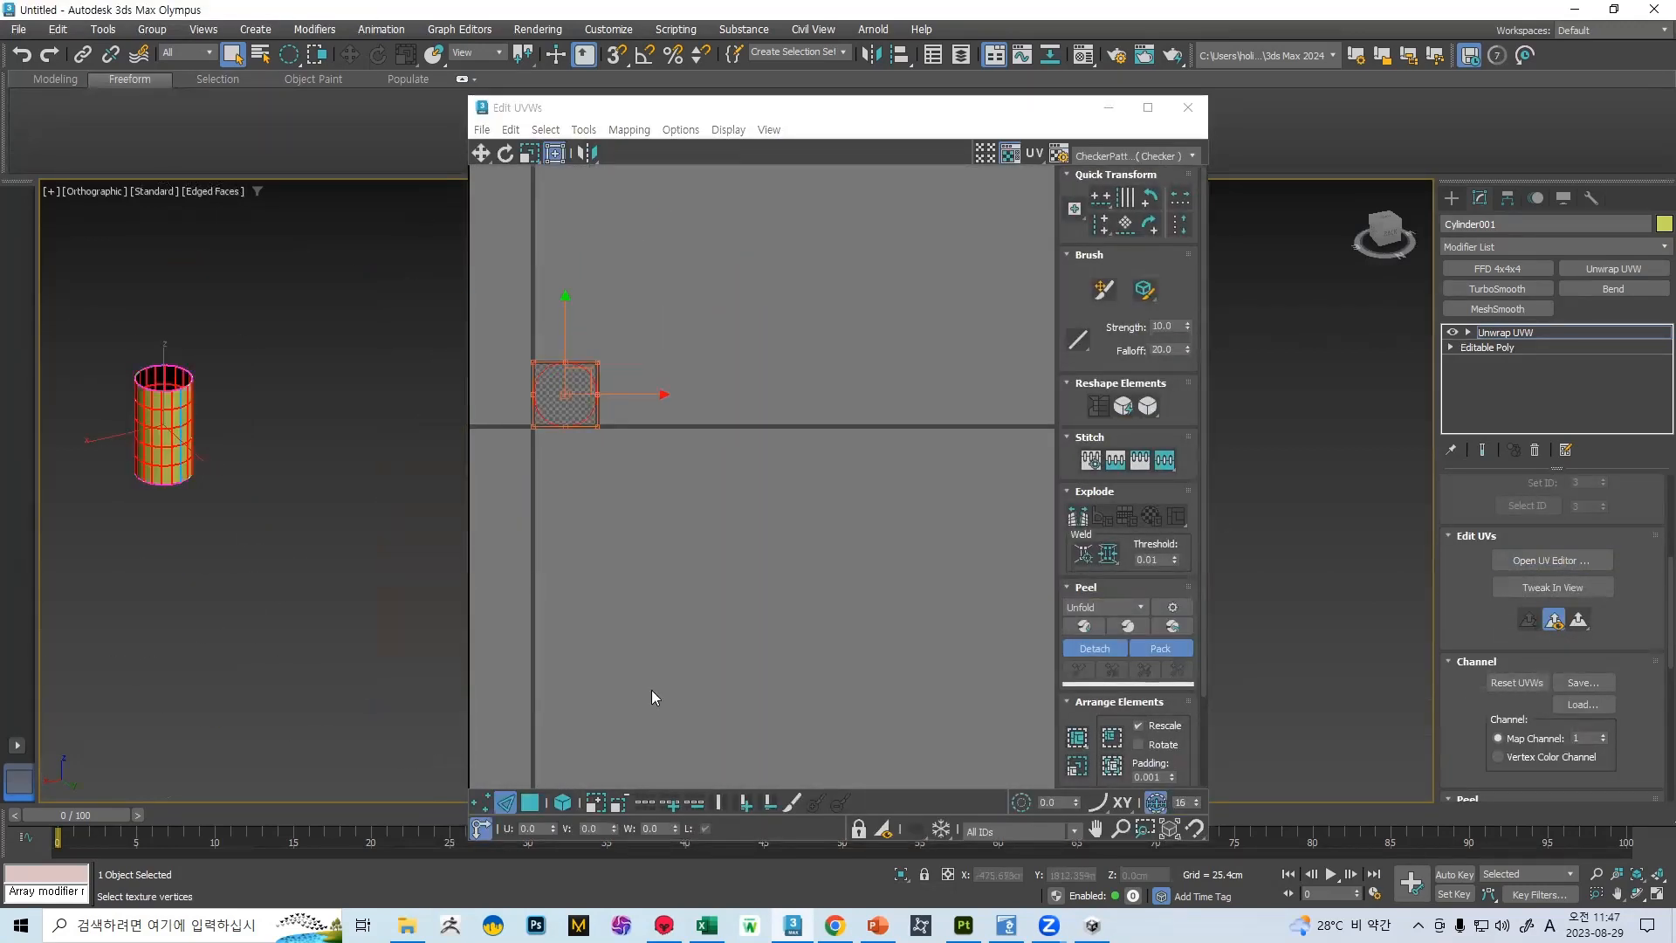
{"action": "left_click", "coordinate": [532, 804]}
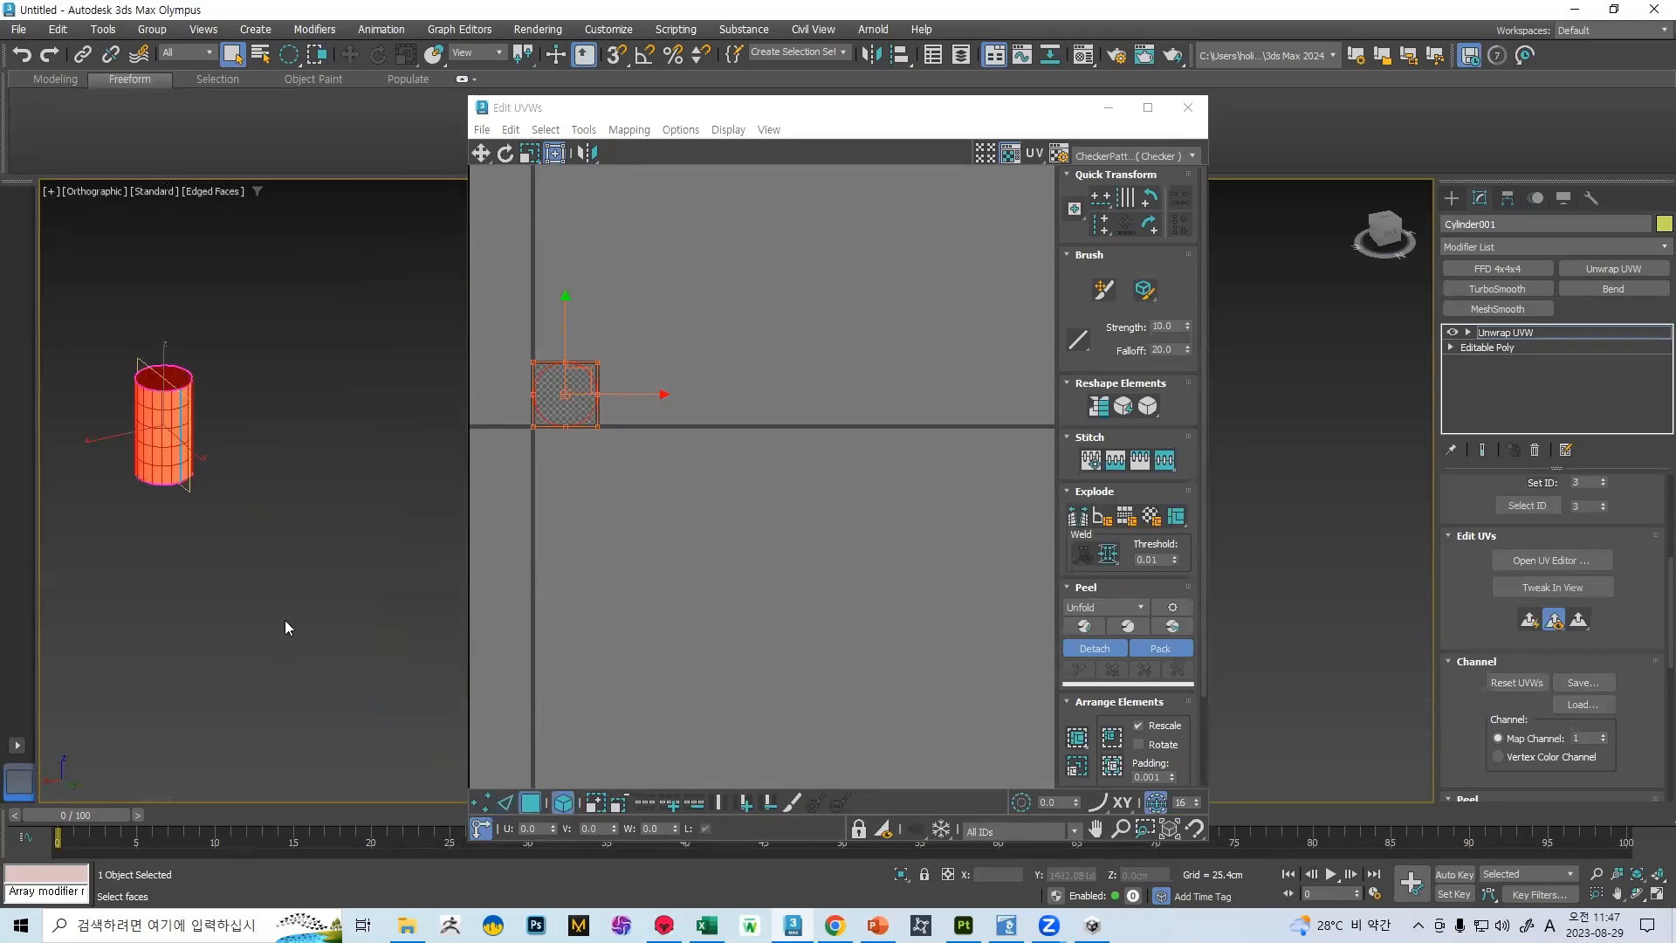
{"action": "scroll", "coordinate": [1100, 524], "scroll_direction": "down", "scroll_amount": 2}
{"action": "left_click", "coordinate": [1083, 522]}
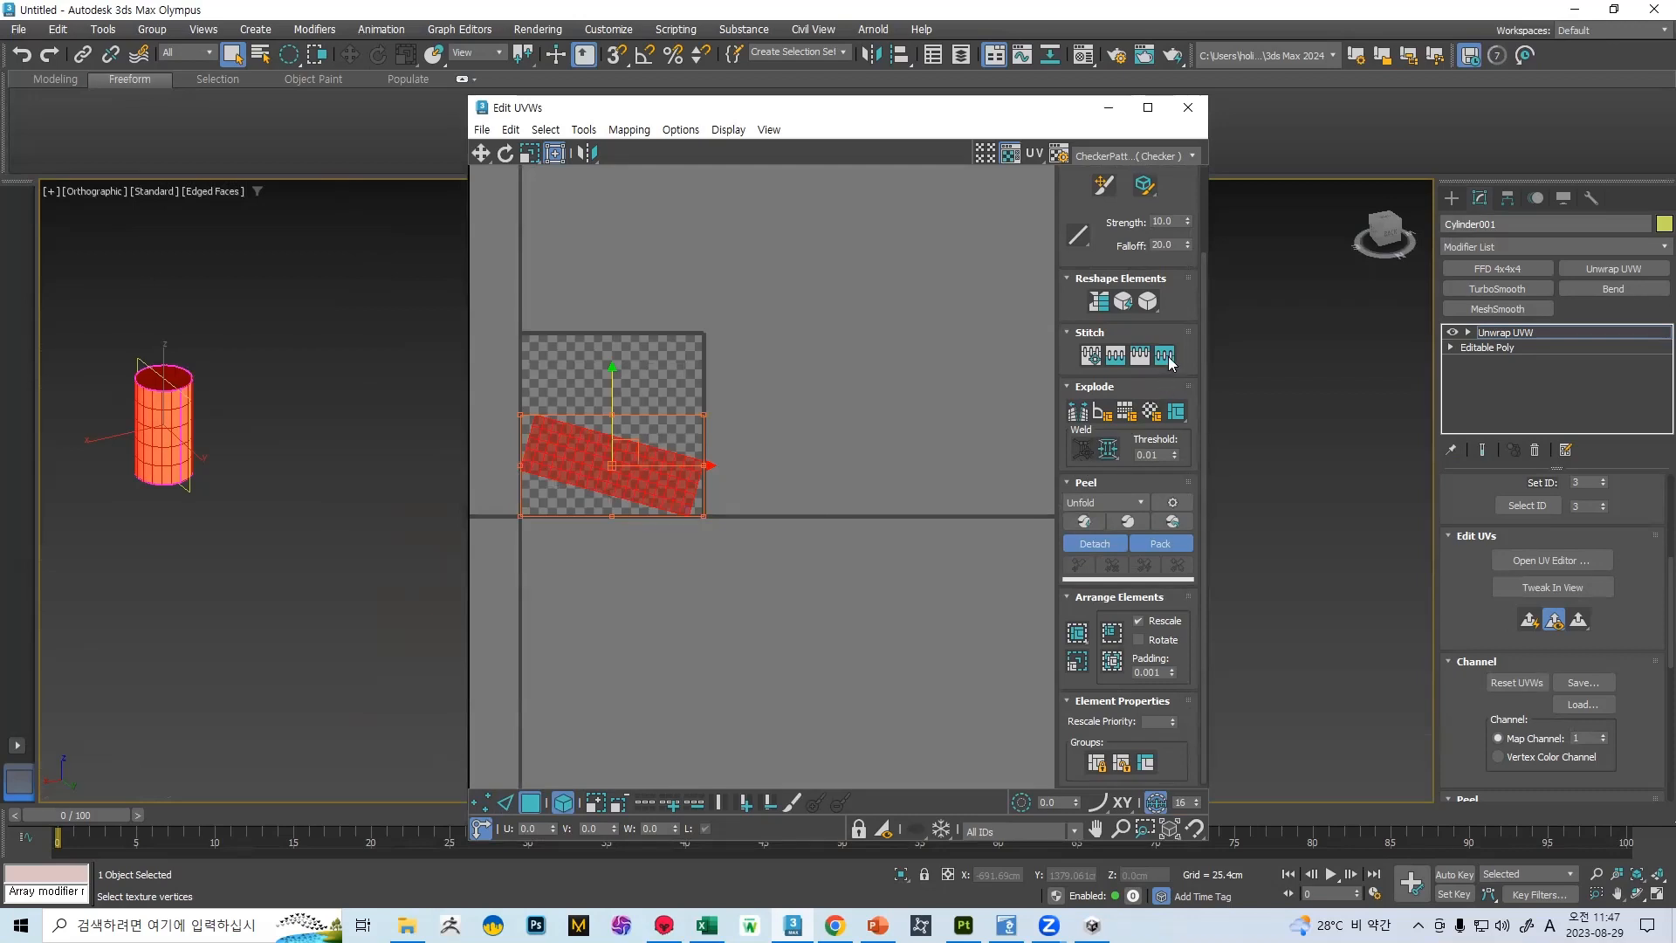
{"action": "left_click", "coordinate": [1177, 412]}
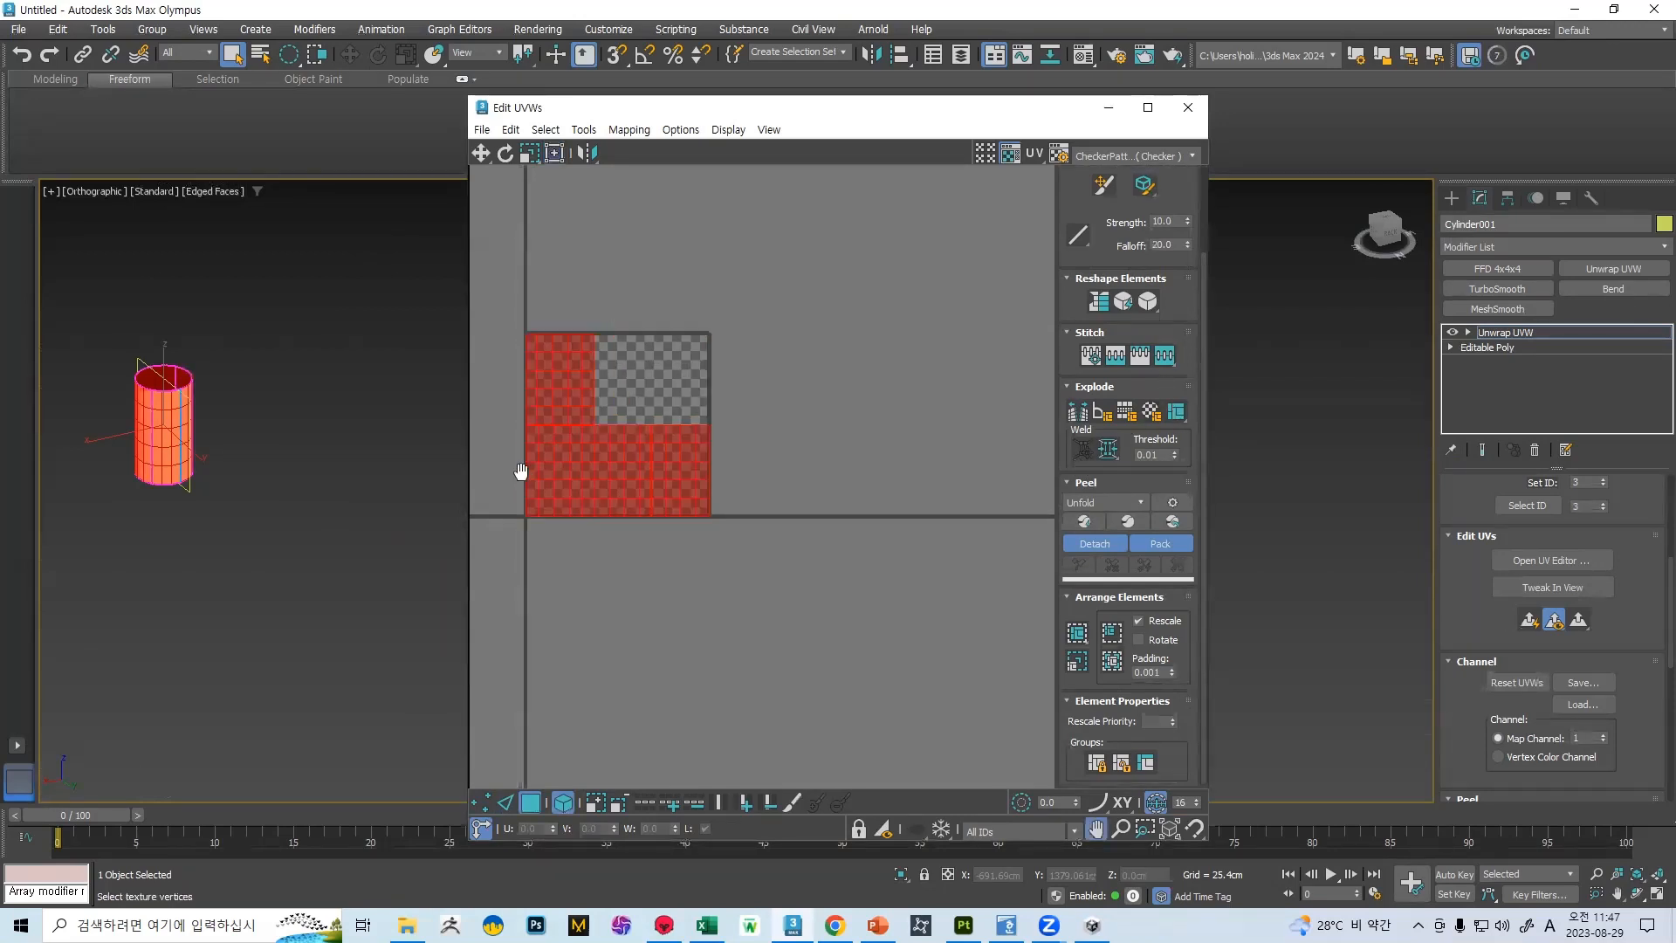
{"action": "scroll", "coordinate": [517, 478], "scroll_direction": "up", "scroll_amount": 4}
{"action": "key", "text": "ctrl+z"}
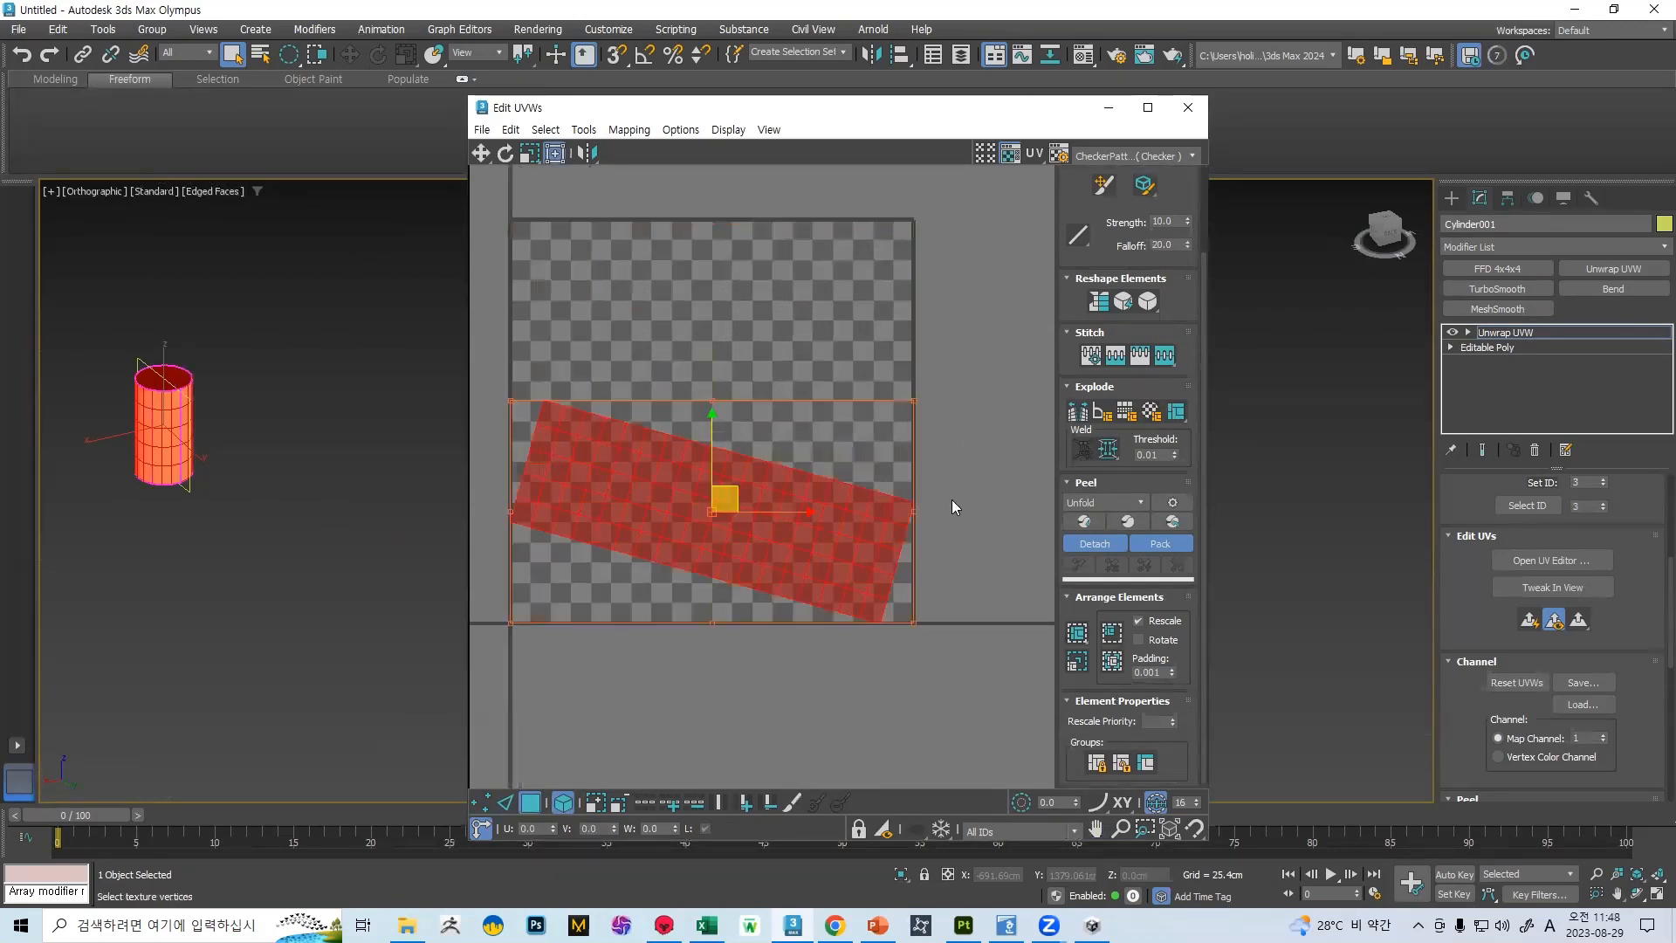
Rotate the peeled UV shell by about 15.26 degrees so its long edges run horizontally
{"action": "left_click", "coordinate": [1137, 620]}
{"action": "key", "text": "e"}
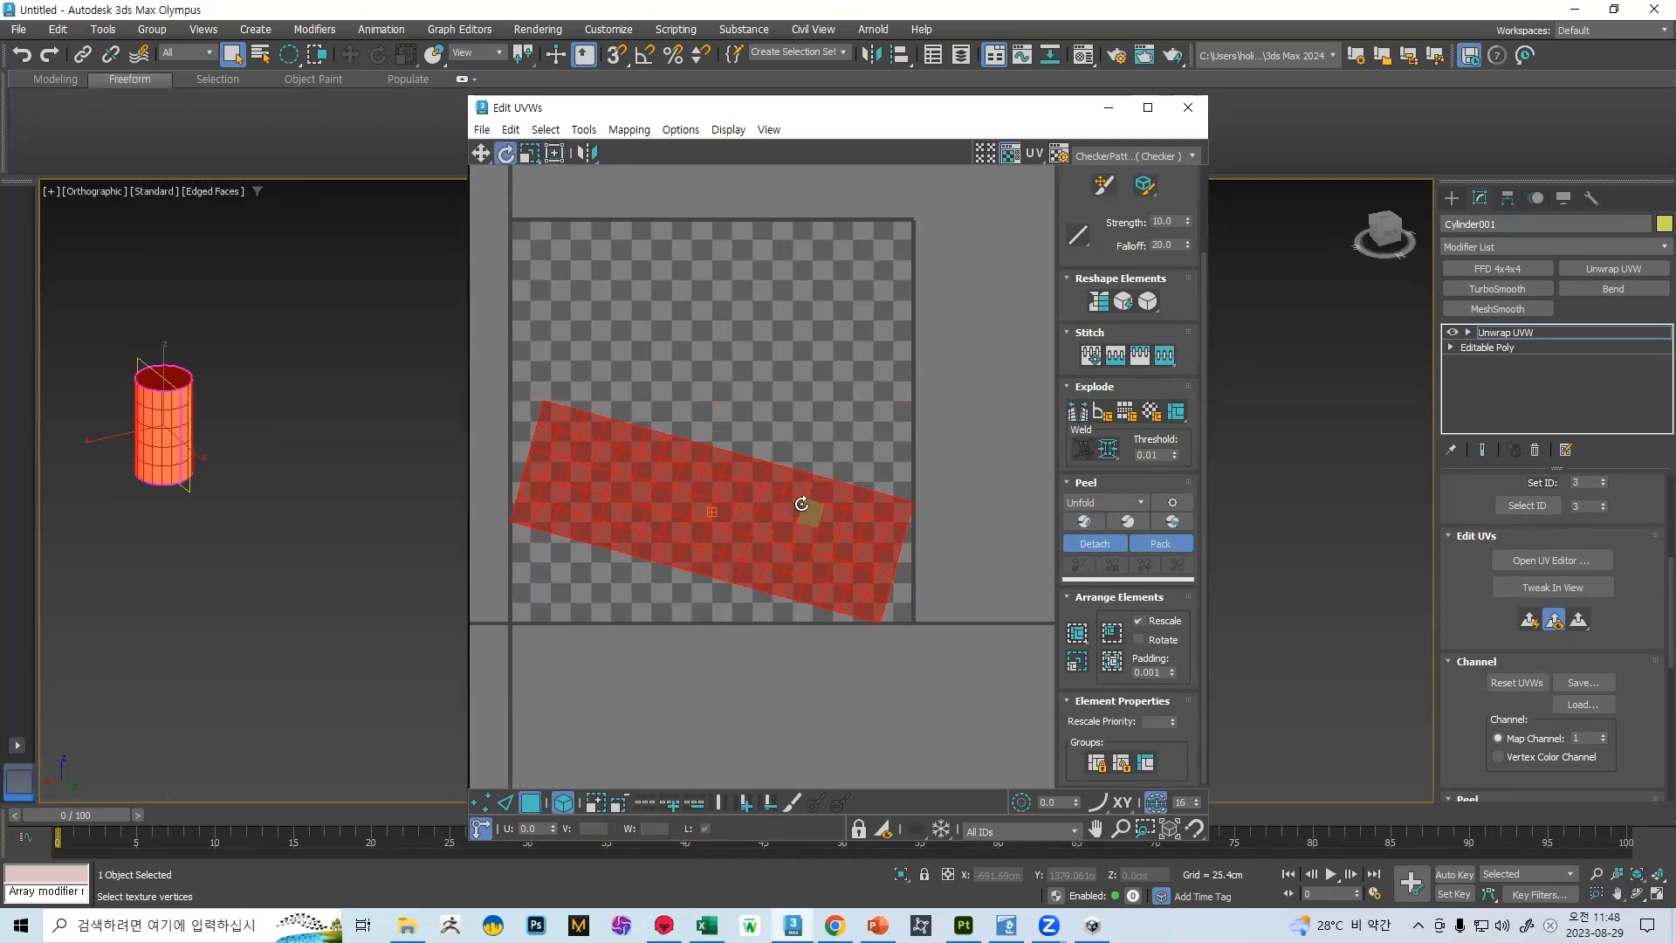
{"action": "left_click_drag", "start_coordinate": [810, 489], "coordinate": [803, 466]}
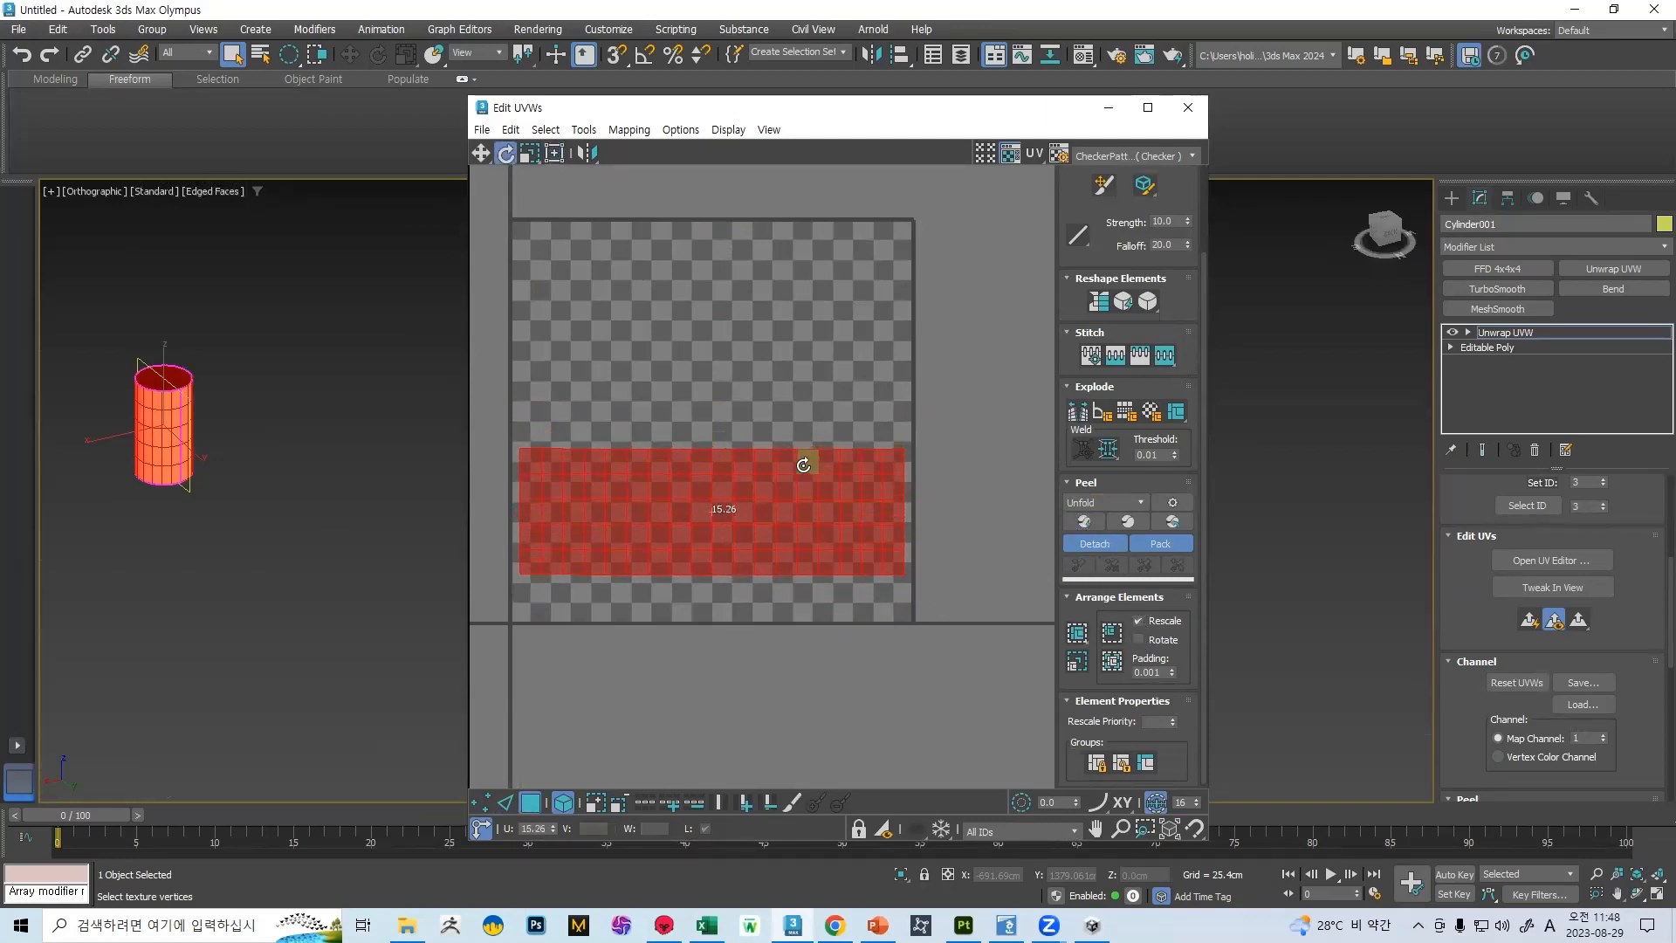
{"action": "left_click", "coordinate": [1176, 410]}
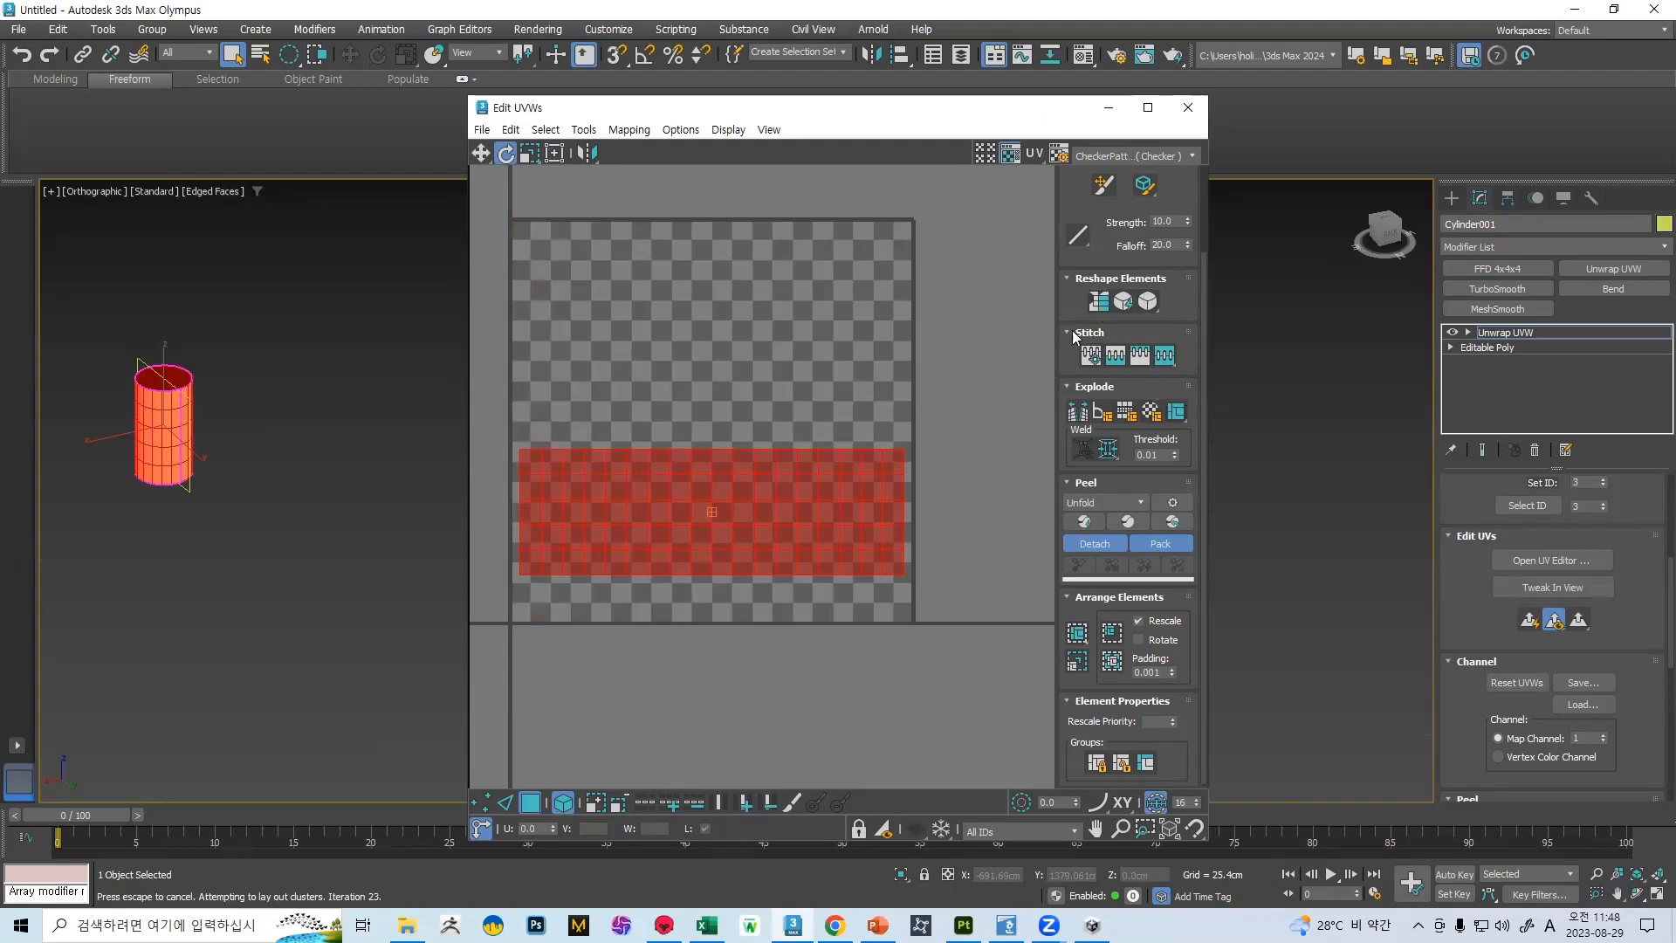
Scale the UV shell up to about four times the checker tile's width and centre it over the tile
{"action": "scroll", "coordinate": [834, 495], "scroll_direction": "down", "scroll_amount": 3}
{"action": "key", "text": "r"}
{"action": "left_click_drag", "start_coordinate": [793, 498], "coordinate": [798, 383]}
{"action": "key", "text": "w"}
{"action": "key", "text": "r"}
{"action": "scroll", "coordinate": [799, 383], "scroll_direction": "down", "scroll_amount": 4}
{"action": "middle_click_drag", "start_coordinate": [822, 385], "coordinate": [767, 401]}
{"action": "left_click_drag", "start_coordinate": [744, 397], "coordinate": [746, 435]}
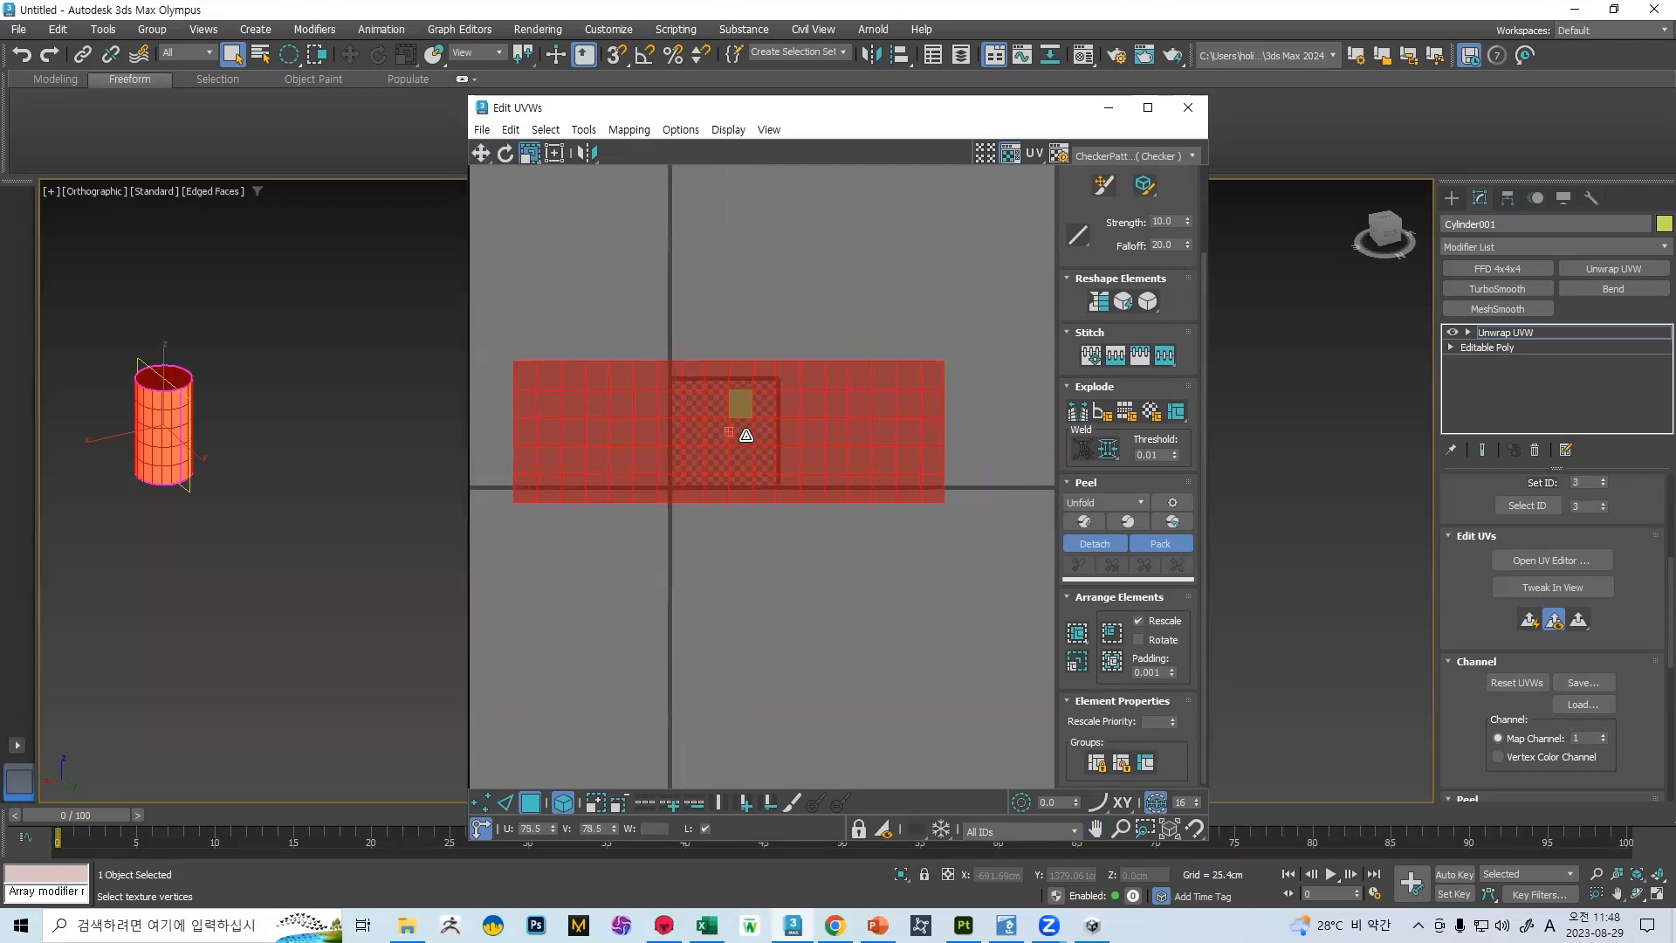
Close the UV editor and convert the unwrapped cylinder to Editable Poly
{"action": "left_click", "coordinate": [1188, 107]}
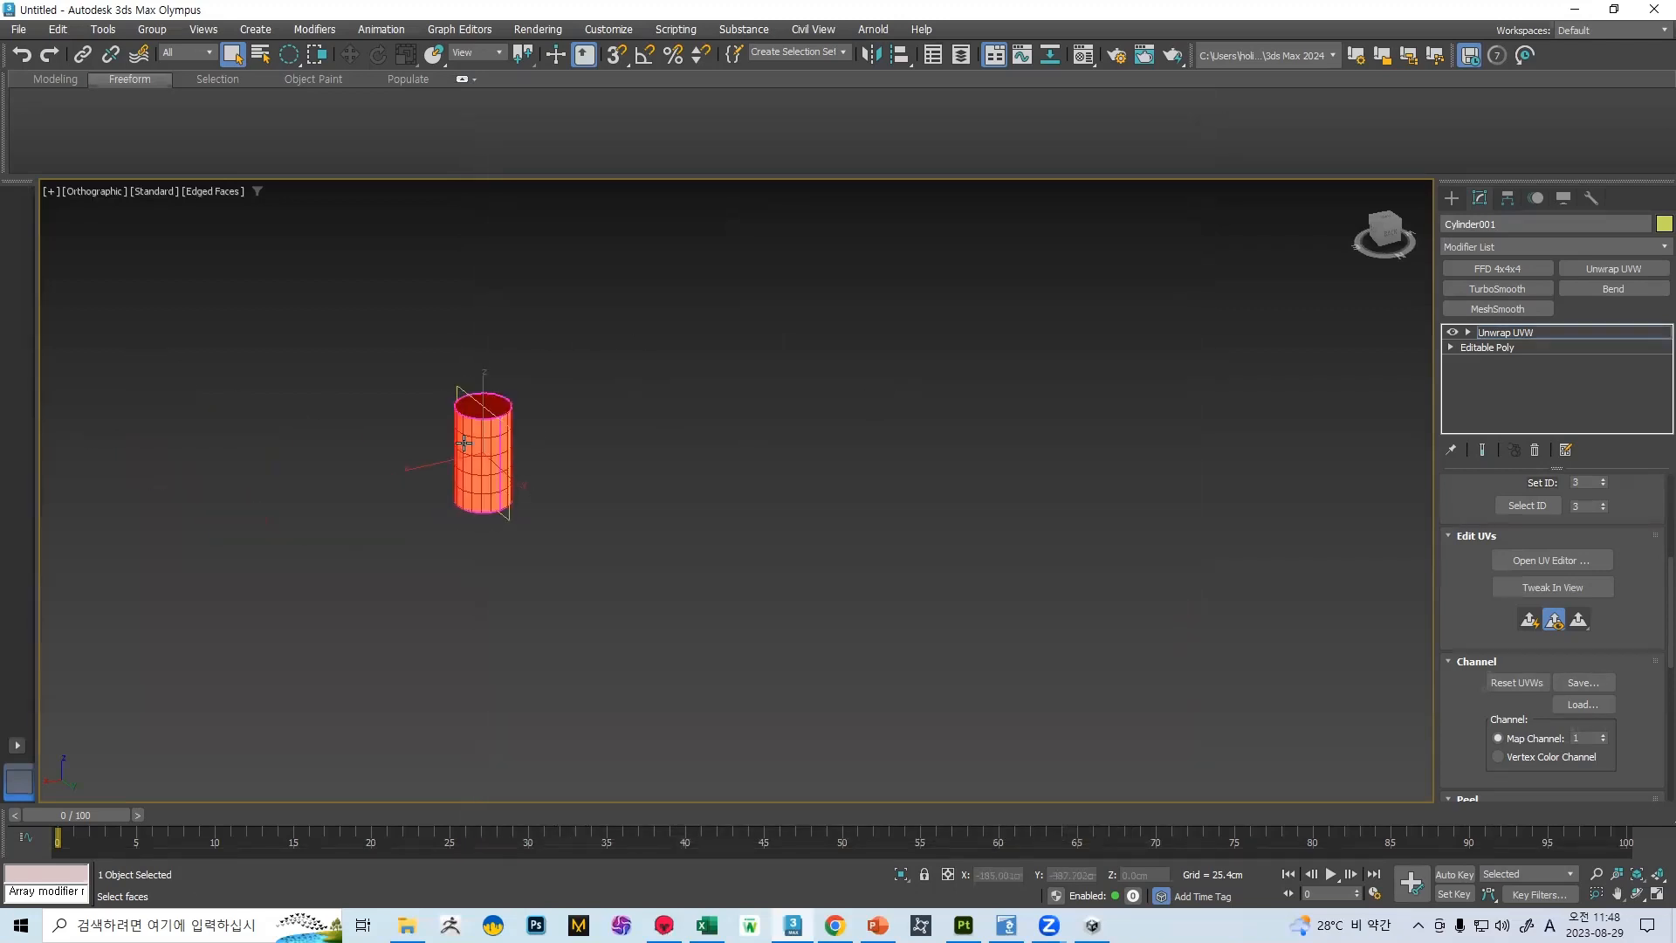
{"action": "right_click", "coordinate": [463, 444]}
{"action": "mouse_move", "coordinate": [576, 666]}
{"action": "left_click", "coordinate": [698, 677]}
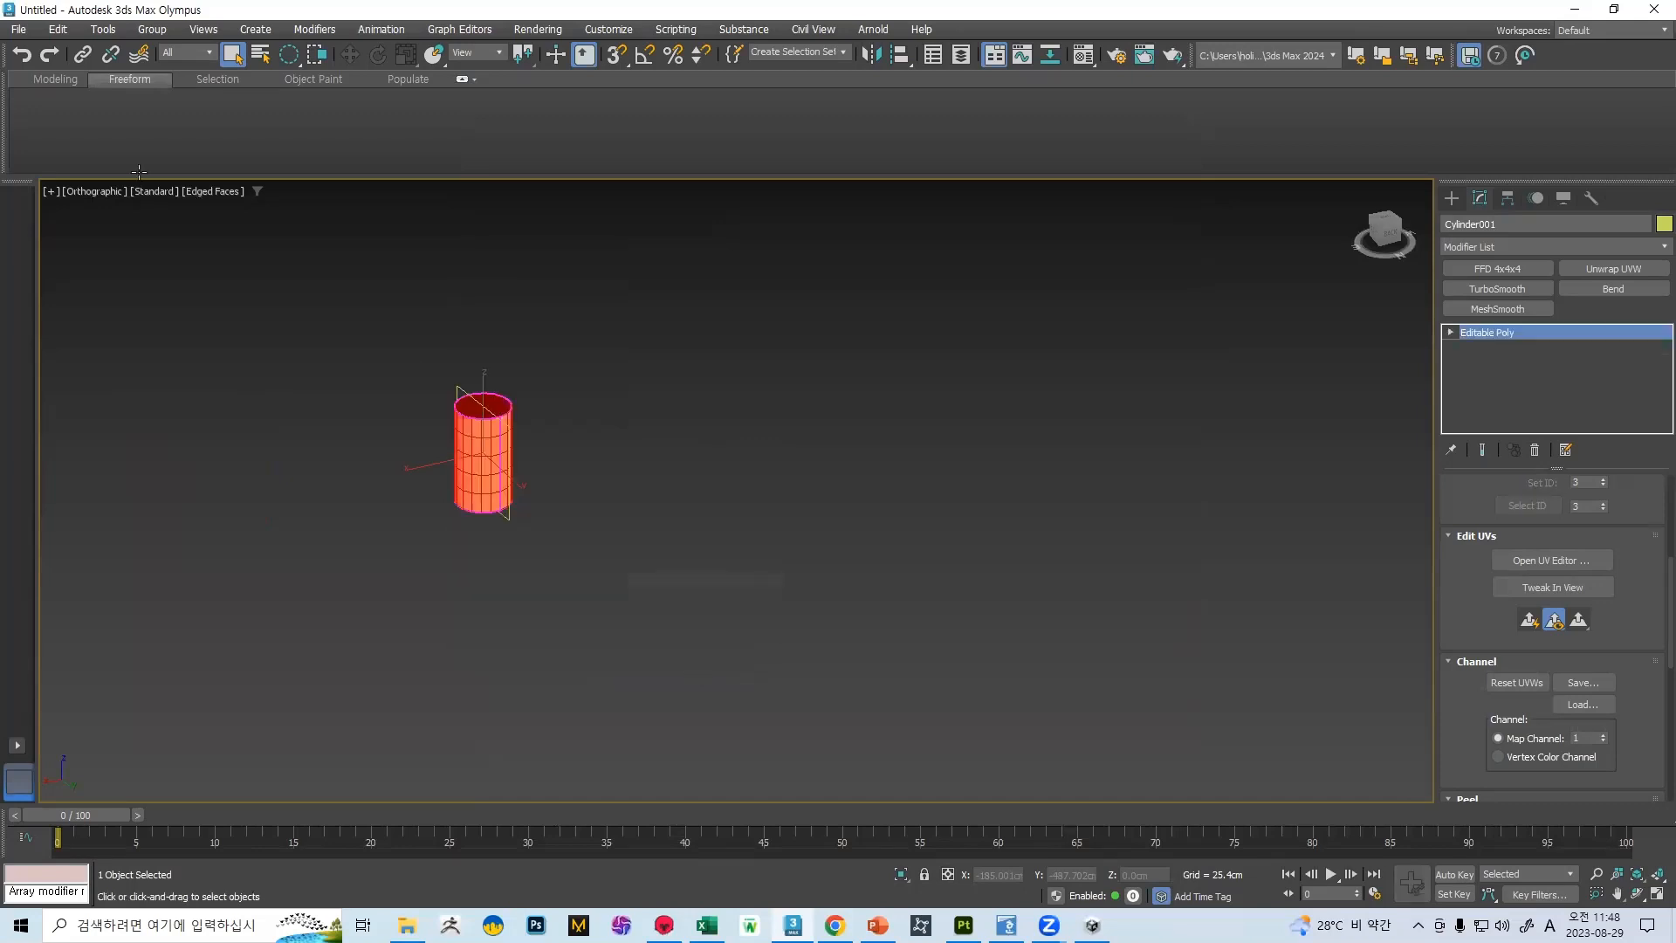
Export the cylinder to the desktop as an FBX file named 벽2 with the current export options
{"action": "left_click", "coordinate": [18, 29]}
{"action": "mouse_move", "coordinate": [89, 302]}
{"action": "left_click", "coordinate": [314, 325]}
{"action": "scroll", "coordinate": [751, 515], "scroll_direction": "down", "scroll_amount": 8}
{"action": "scroll", "coordinate": [903, 488], "scroll_direction": "up", "scroll_amount": 3}
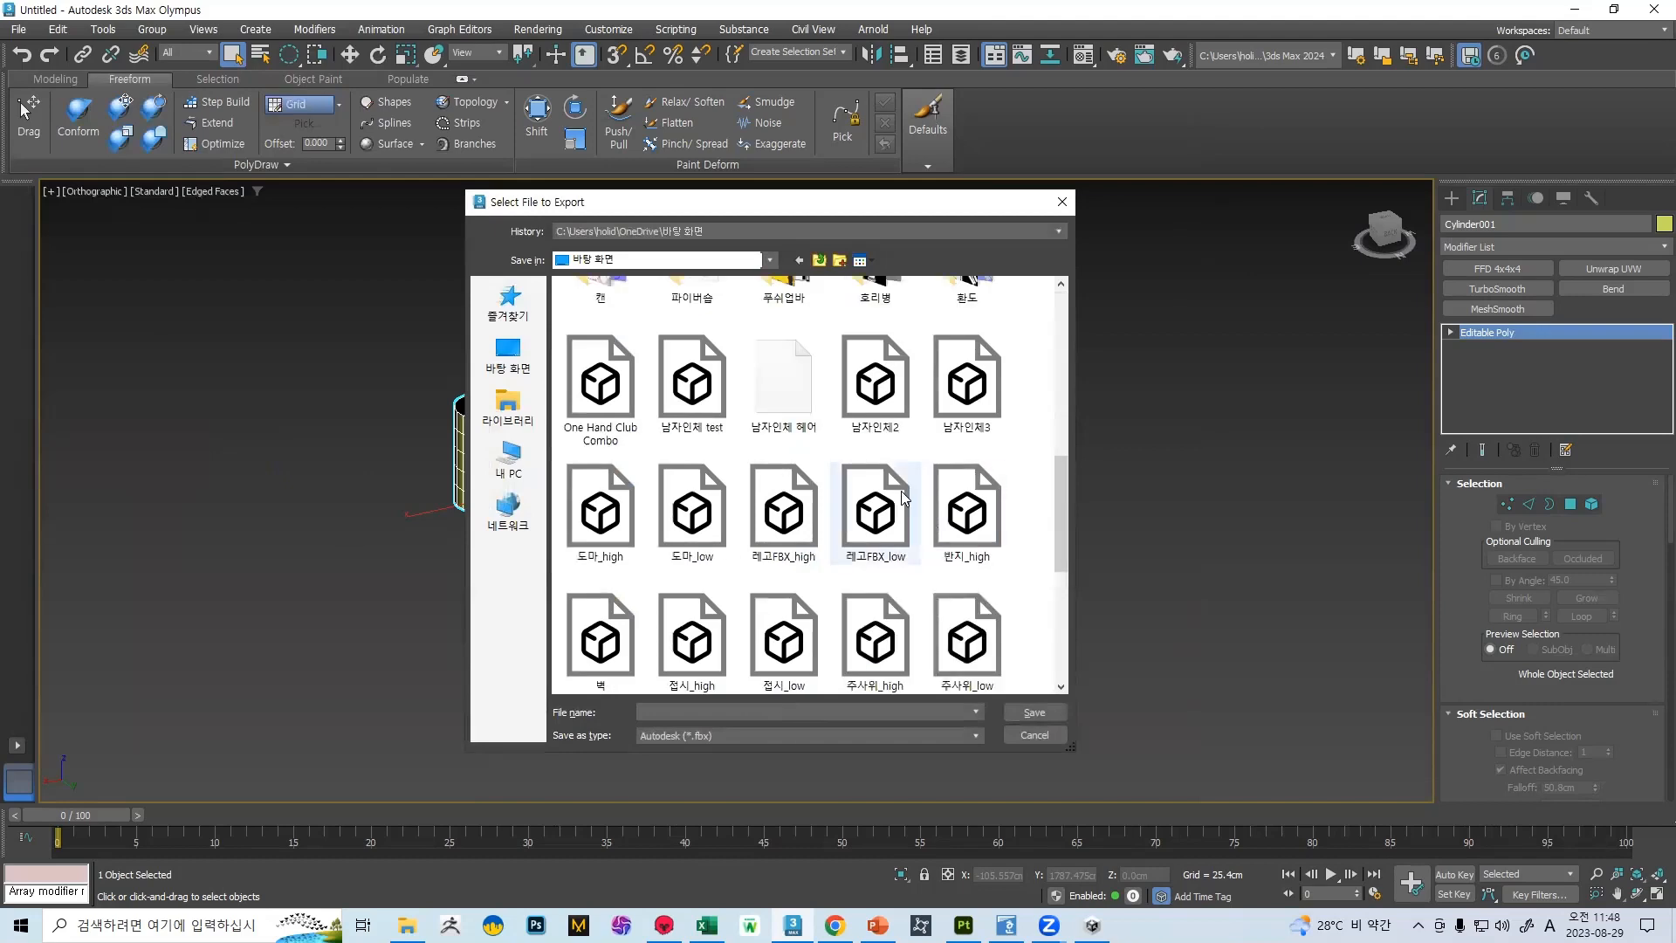
{"action": "scroll", "coordinate": [672, 507], "scroll_direction": "down", "scroll_amount": 3}
{"action": "left_click", "coordinate": [601, 559]}
{"action": "left_click", "coordinate": [612, 492]}
{"action": "left_click", "coordinate": [1028, 709]}
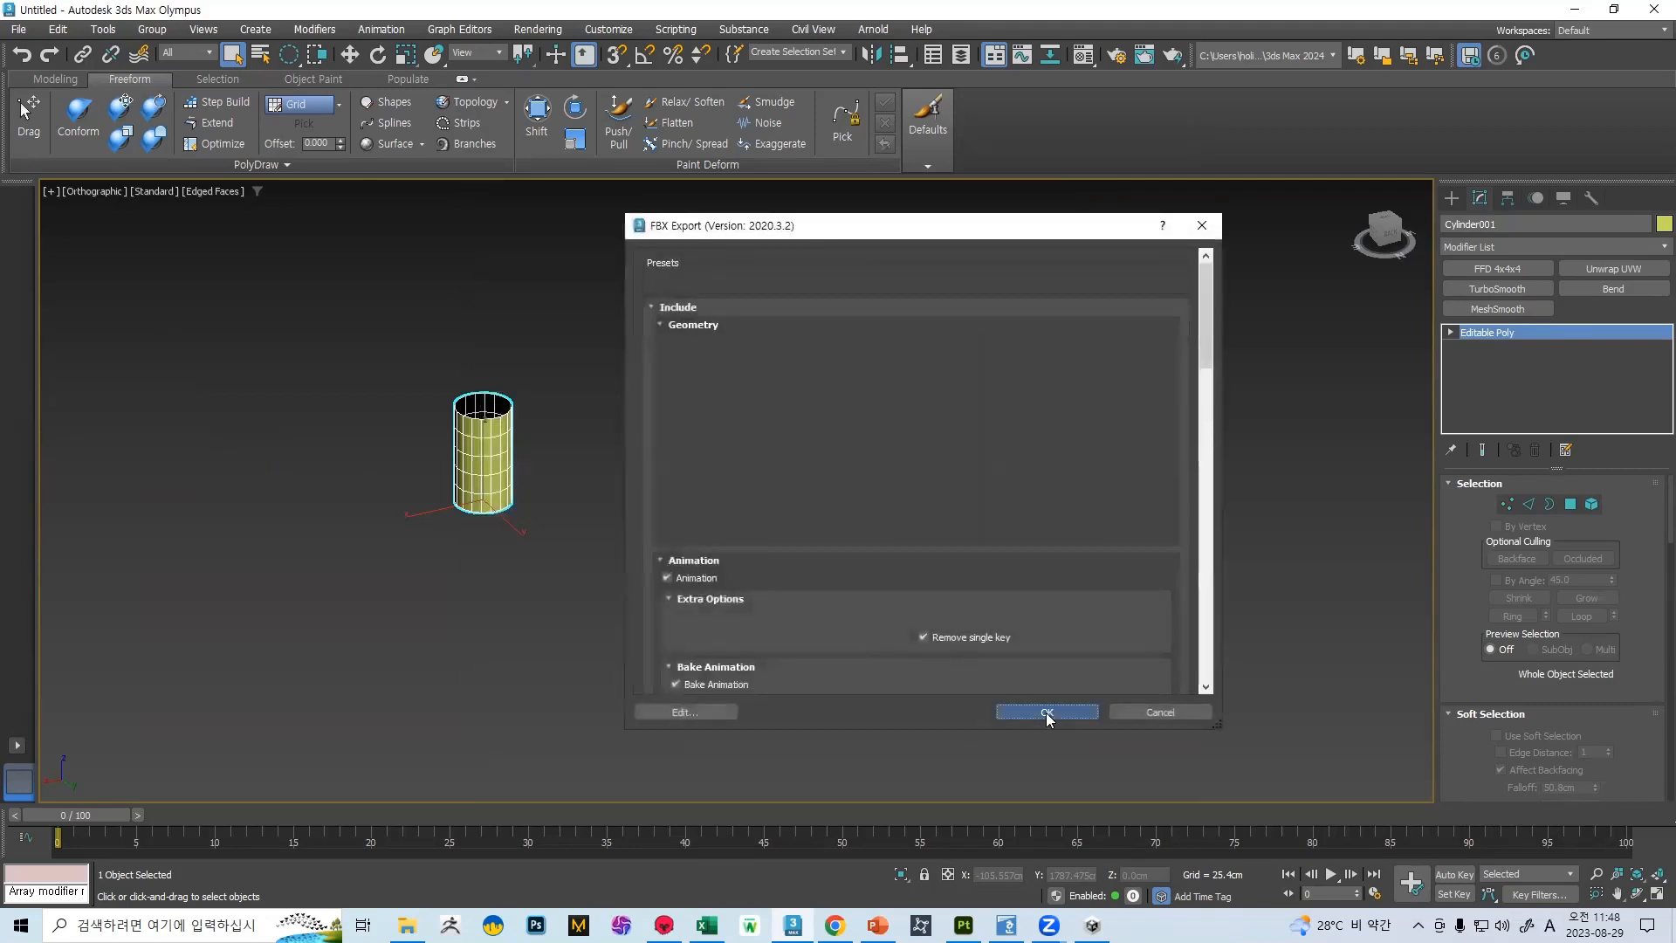
{"action": "left_click", "coordinate": [1048, 713]}
Apply Reset XForm to the selected cylinder and collapse it back to Editable Poly
{"action": "scroll", "coordinate": [655, 447], "scroll_direction": "up", "scroll_amount": 5}
{"action": "key", "text": "F4"}
{"action": "mouse_move", "coordinate": [549, 426]}
{"action": "middle_mouse_down"}
{"action": "mouse_move", "coordinate": [681, 443]}
{"action": "mouse_move", "coordinate": [537, 436]}
{"action": "mouse_move", "coordinate": [662, 434]}
{"action": "middle_mouse_up"}
{"action": "key", "text": "F4"}
{"action": "left_click", "coordinate": [1592, 198]}
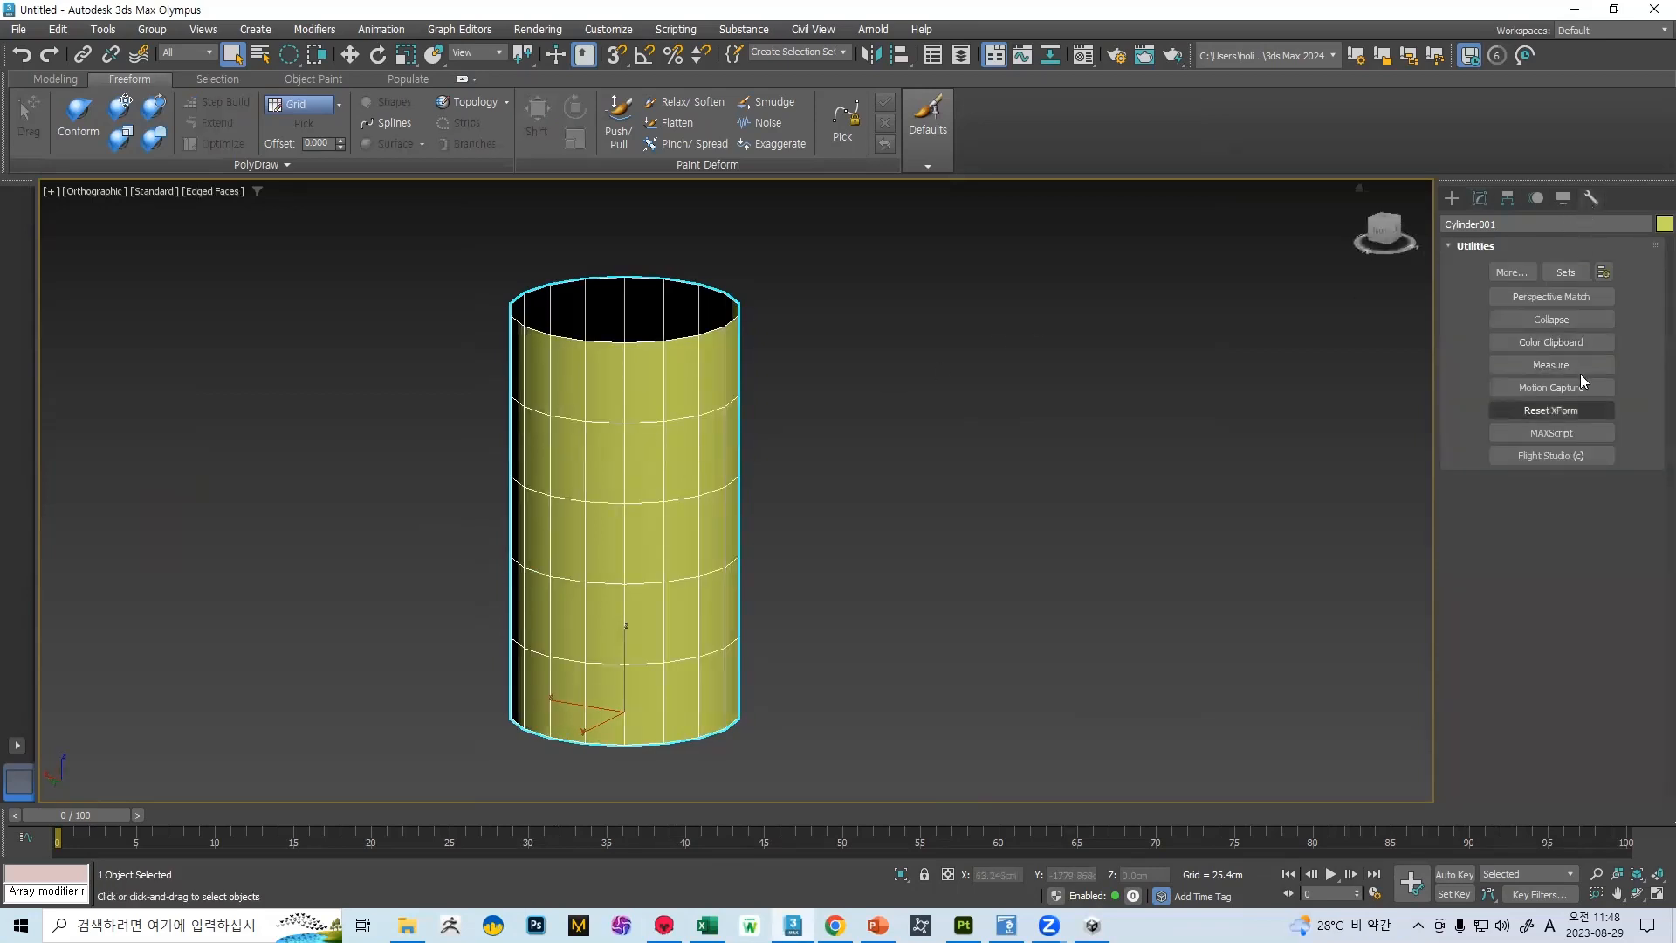
{"action": "left_click", "coordinate": [1567, 417]}
{"action": "left_click", "coordinate": [1551, 515]}
{"action": "left_click", "coordinate": [1557, 413]}
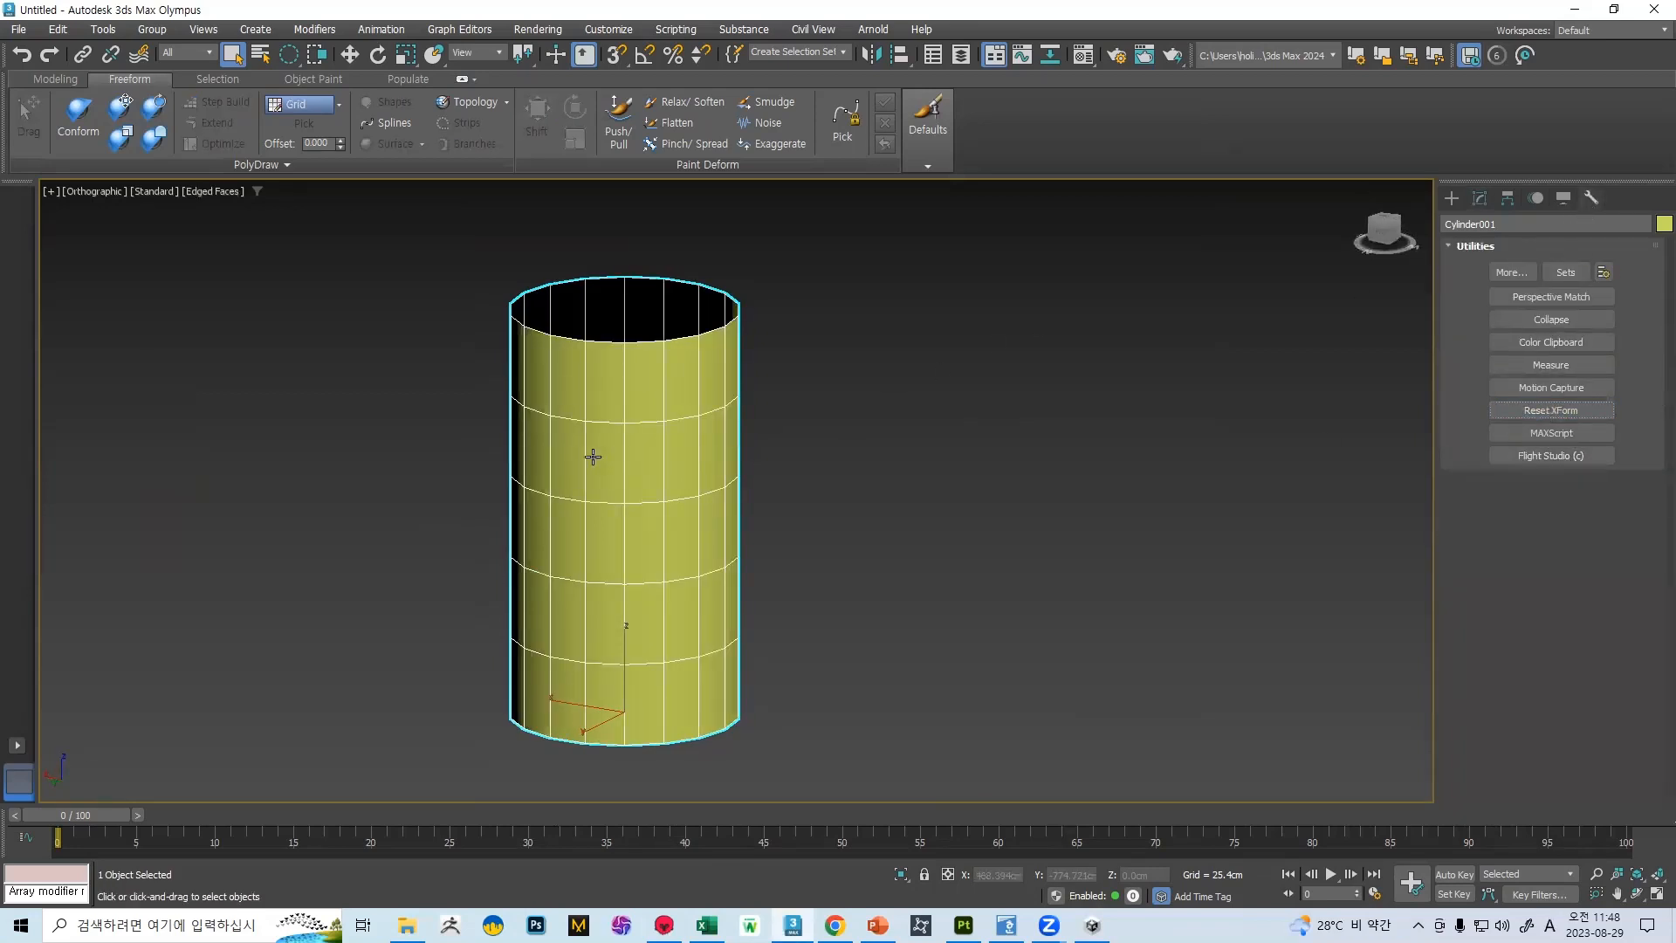
{"action": "right_click", "coordinate": [590, 452]}
{"action": "mouse_move", "coordinate": [663, 674]}
{"action": "left_click", "coordinate": [804, 686]}
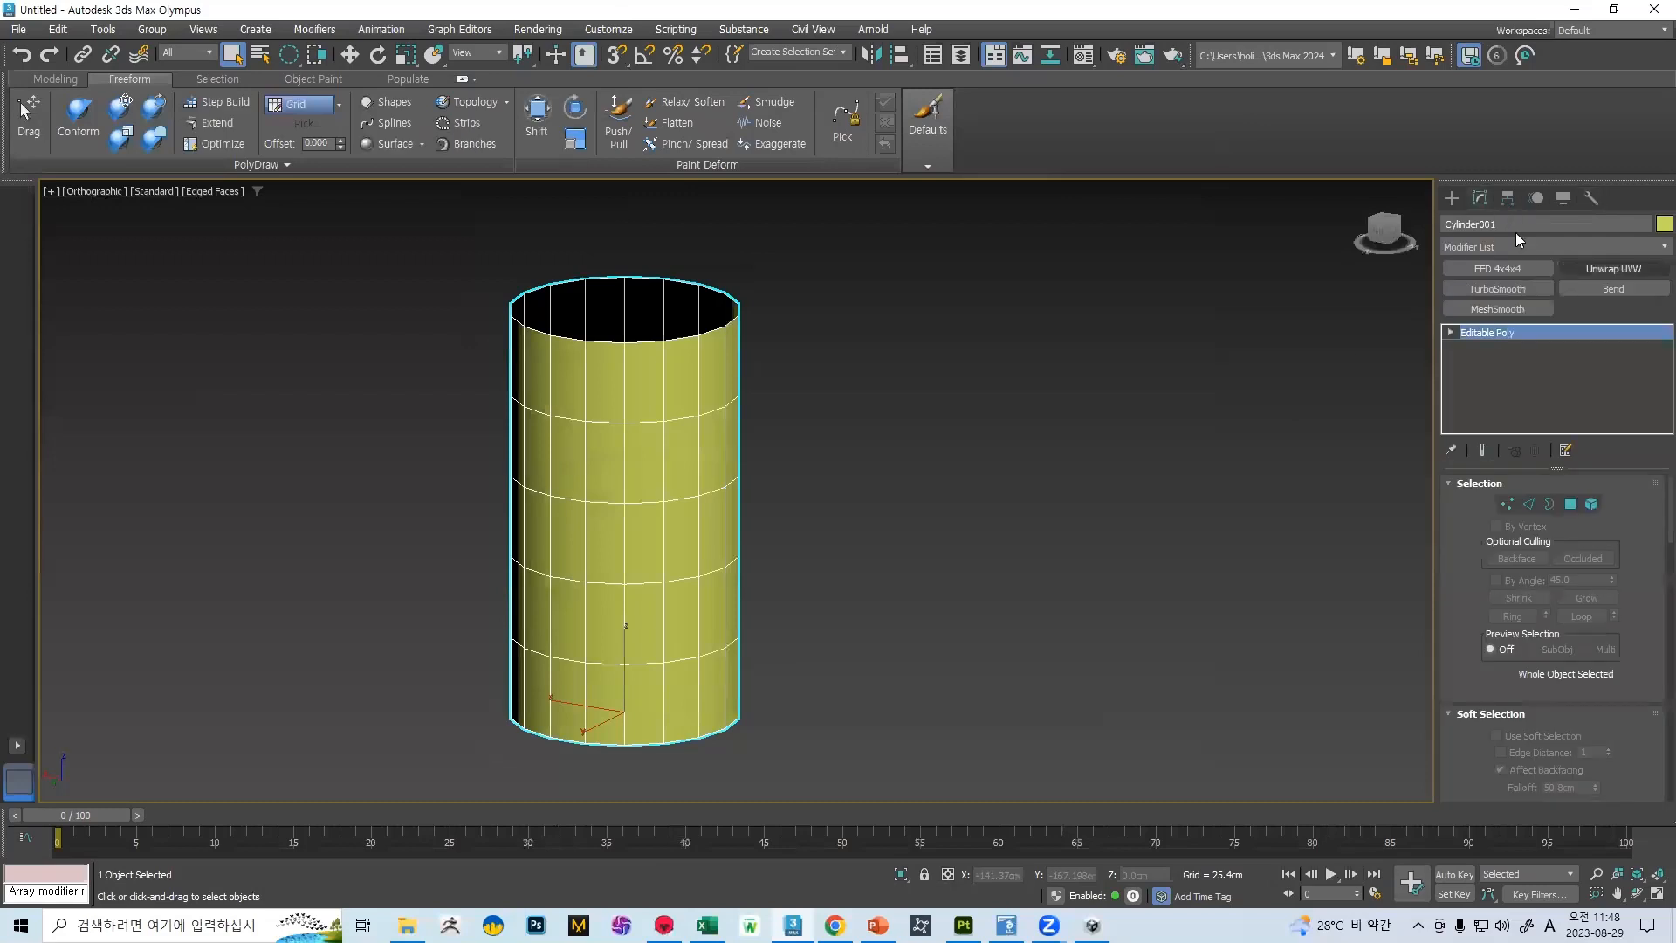
Clear all smoothing groups on the whole cylinder element and assign smoothing group 1 to it
{"action": "left_click", "coordinate": [1591, 504]}
{"action": "scroll", "coordinate": [899, 393], "scroll_direction": "down", "scroll_amount": 5}
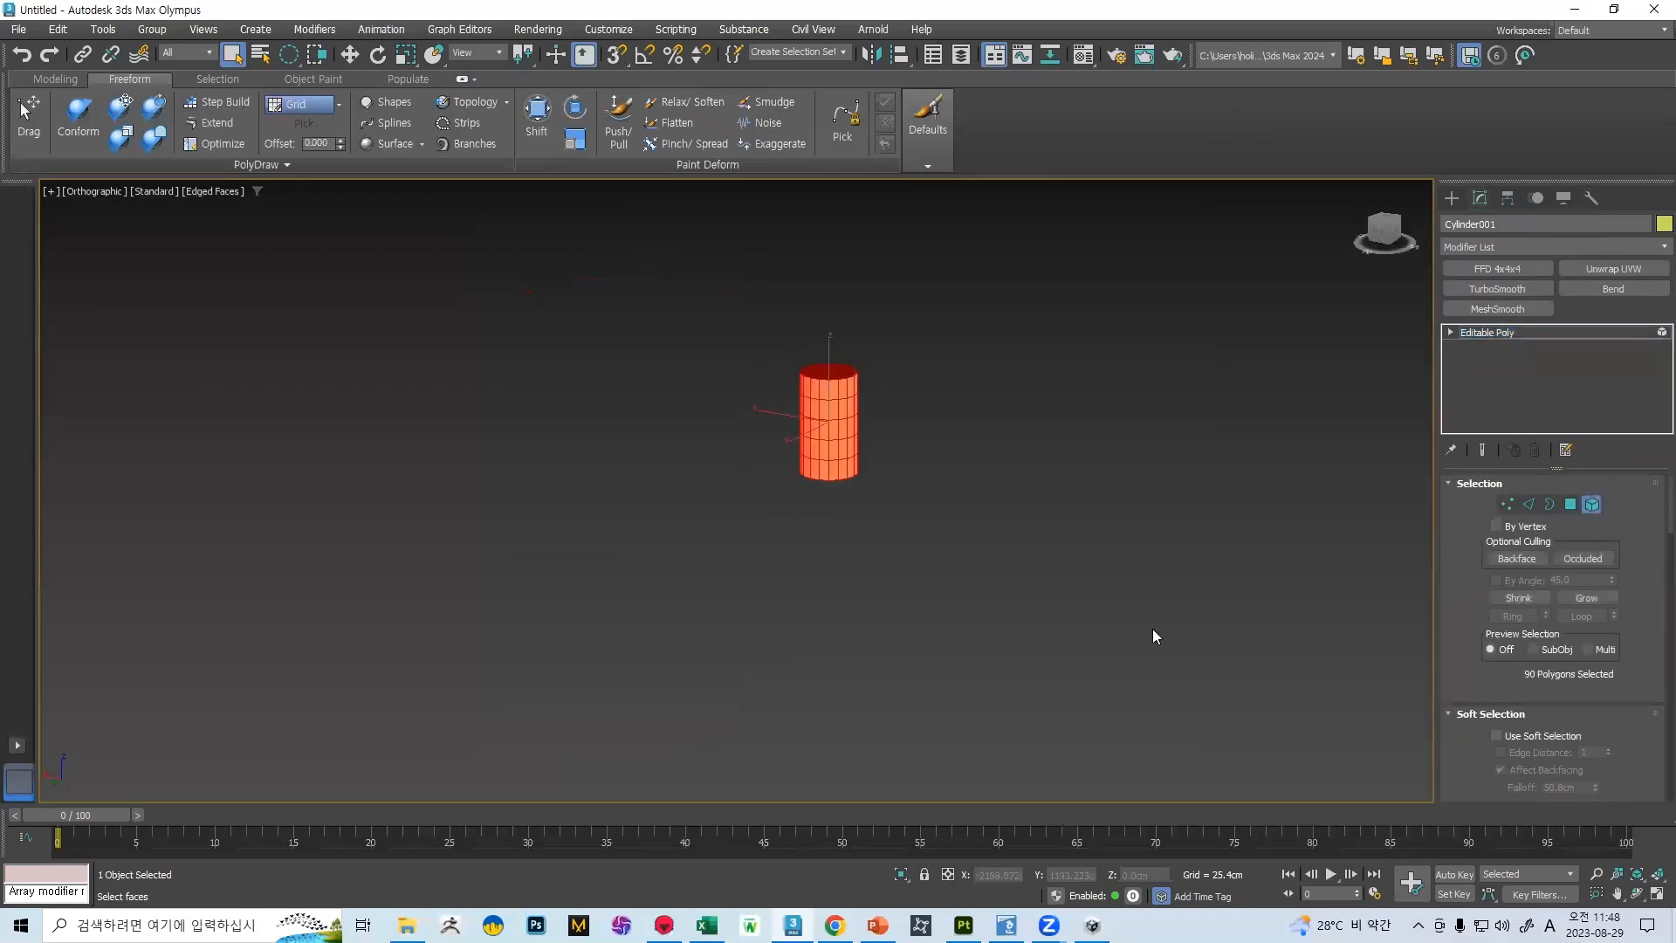
{"action": "scroll", "coordinate": [1653, 563], "scroll_direction": "down", "scroll_amount": 10}
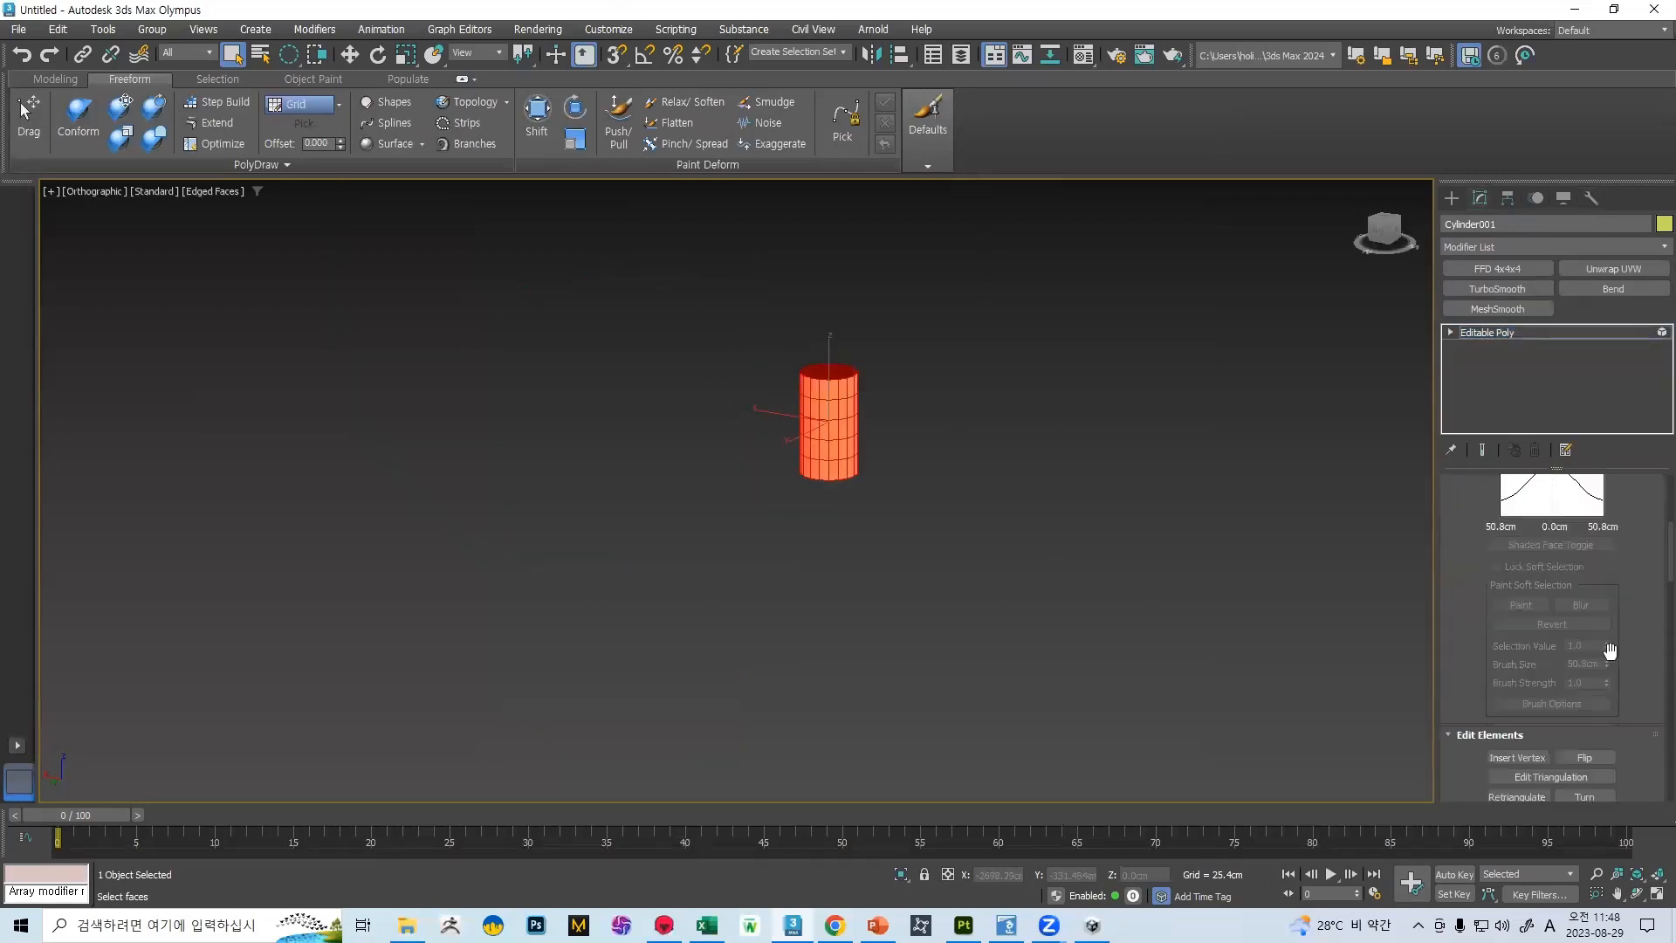
{"action": "left_click", "coordinate": [1583, 709]}
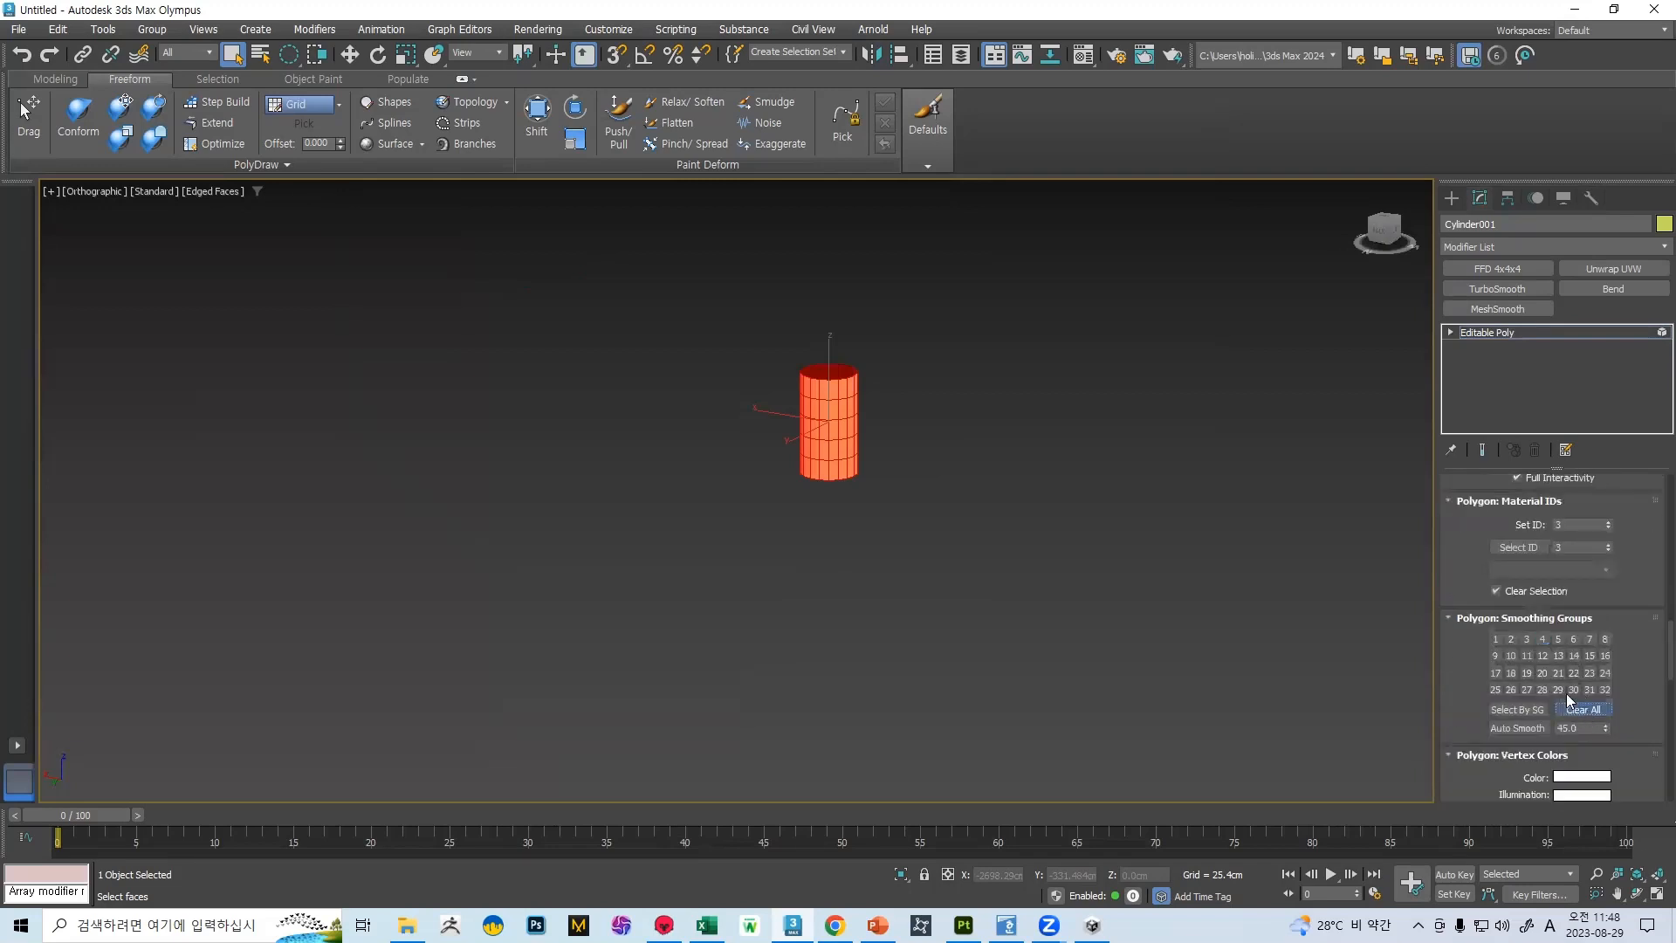
{"action": "left_click", "coordinate": [1495, 638]}
{"action": "scroll", "coordinate": [1653, 611], "scroll_direction": "up", "scroll_amount": 5}
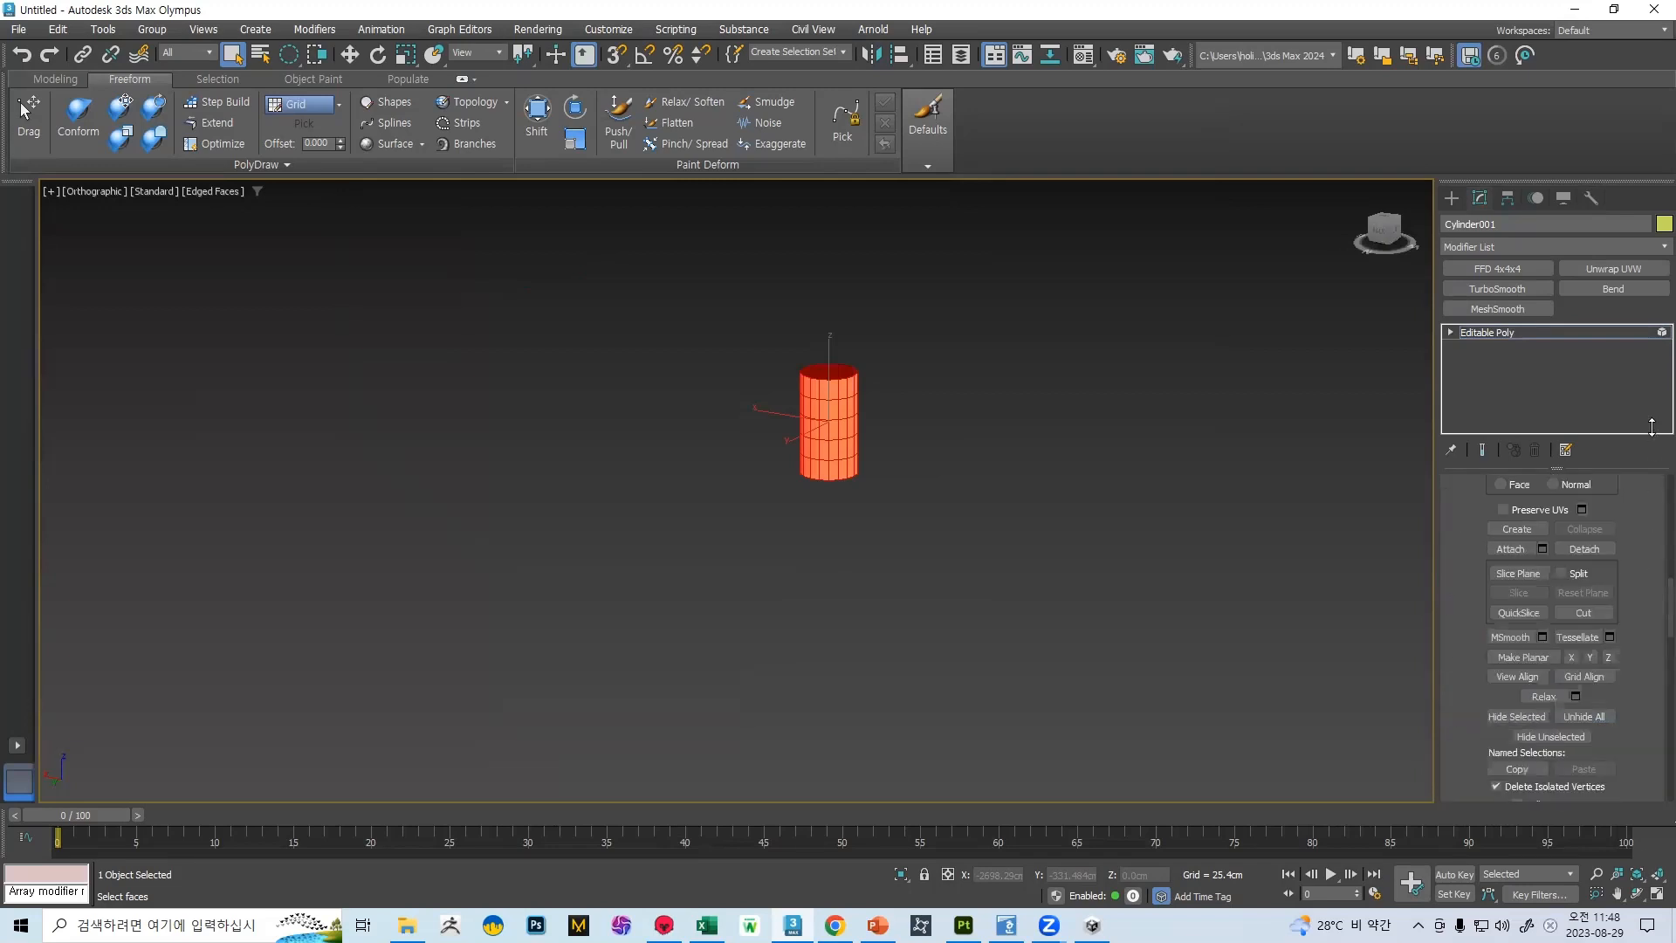
{"action": "scroll", "coordinate": [1653, 596], "scroll_direction": "up", "scroll_amount": 5}
{"action": "left_click", "coordinate": [1573, 504]}
Export the smoothed cylinder as FBX, overwriting the 벽2 file on the desktop
{"action": "left_click", "coordinate": [17, 29]}
{"action": "mouse_move", "coordinate": [113, 300]}
{"action": "left_click", "coordinate": [274, 334]}
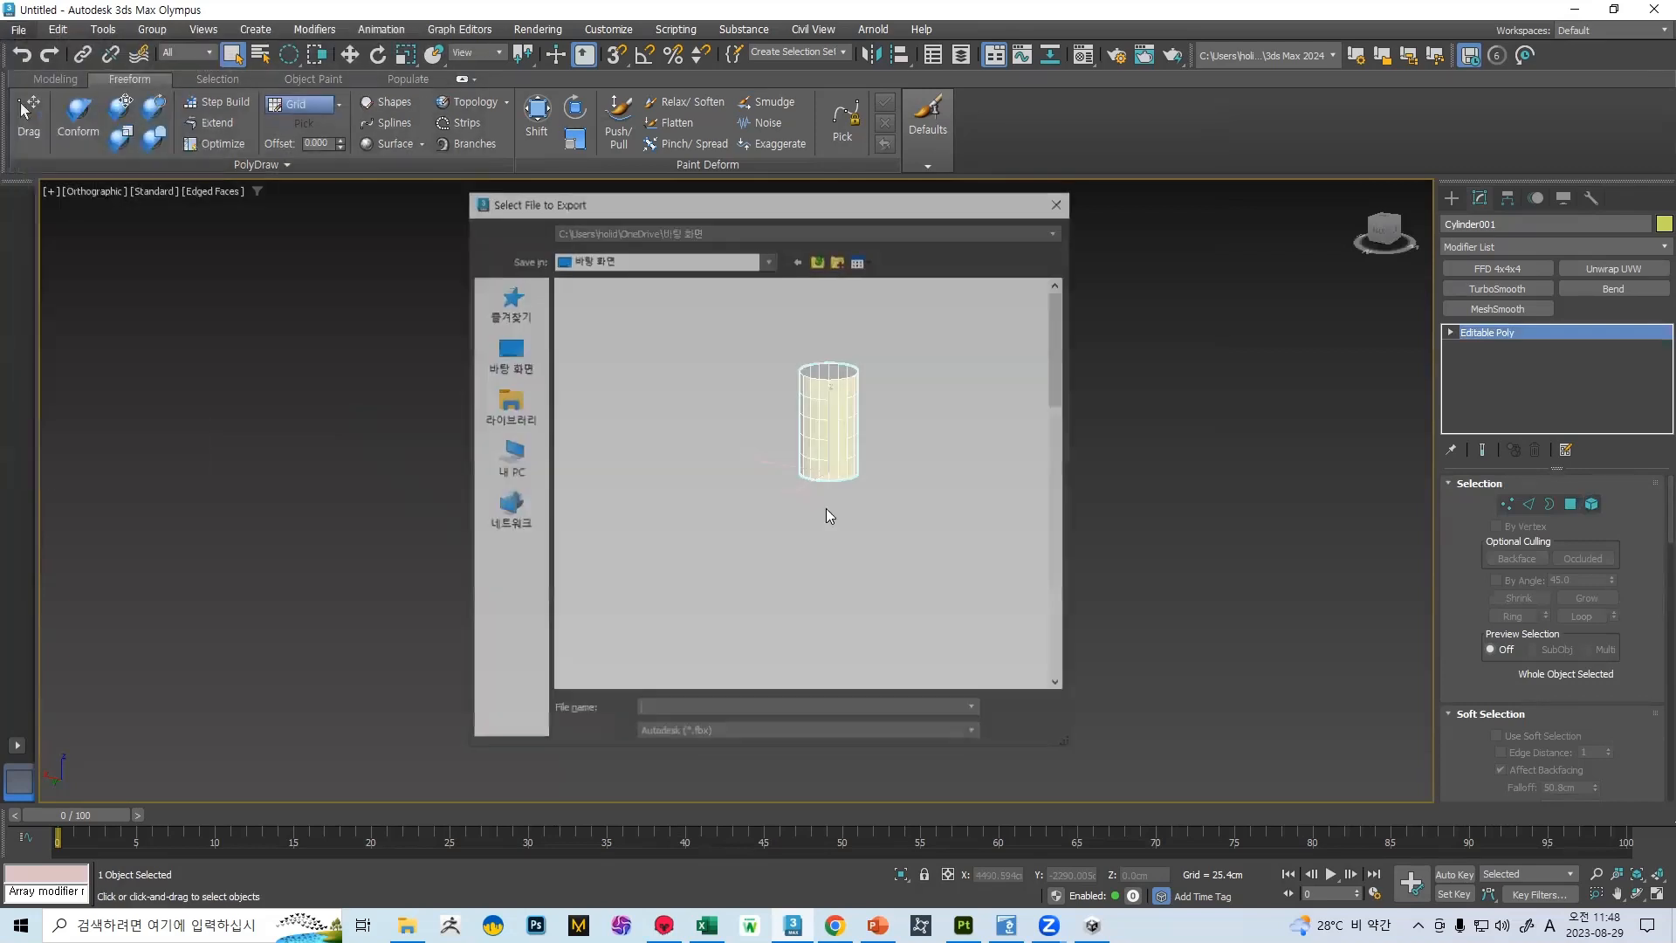
{"action": "scroll", "coordinate": [654, 457], "scroll_direction": "down", "scroll_amount": 3}
{"action": "left_click", "coordinate": [690, 293]}
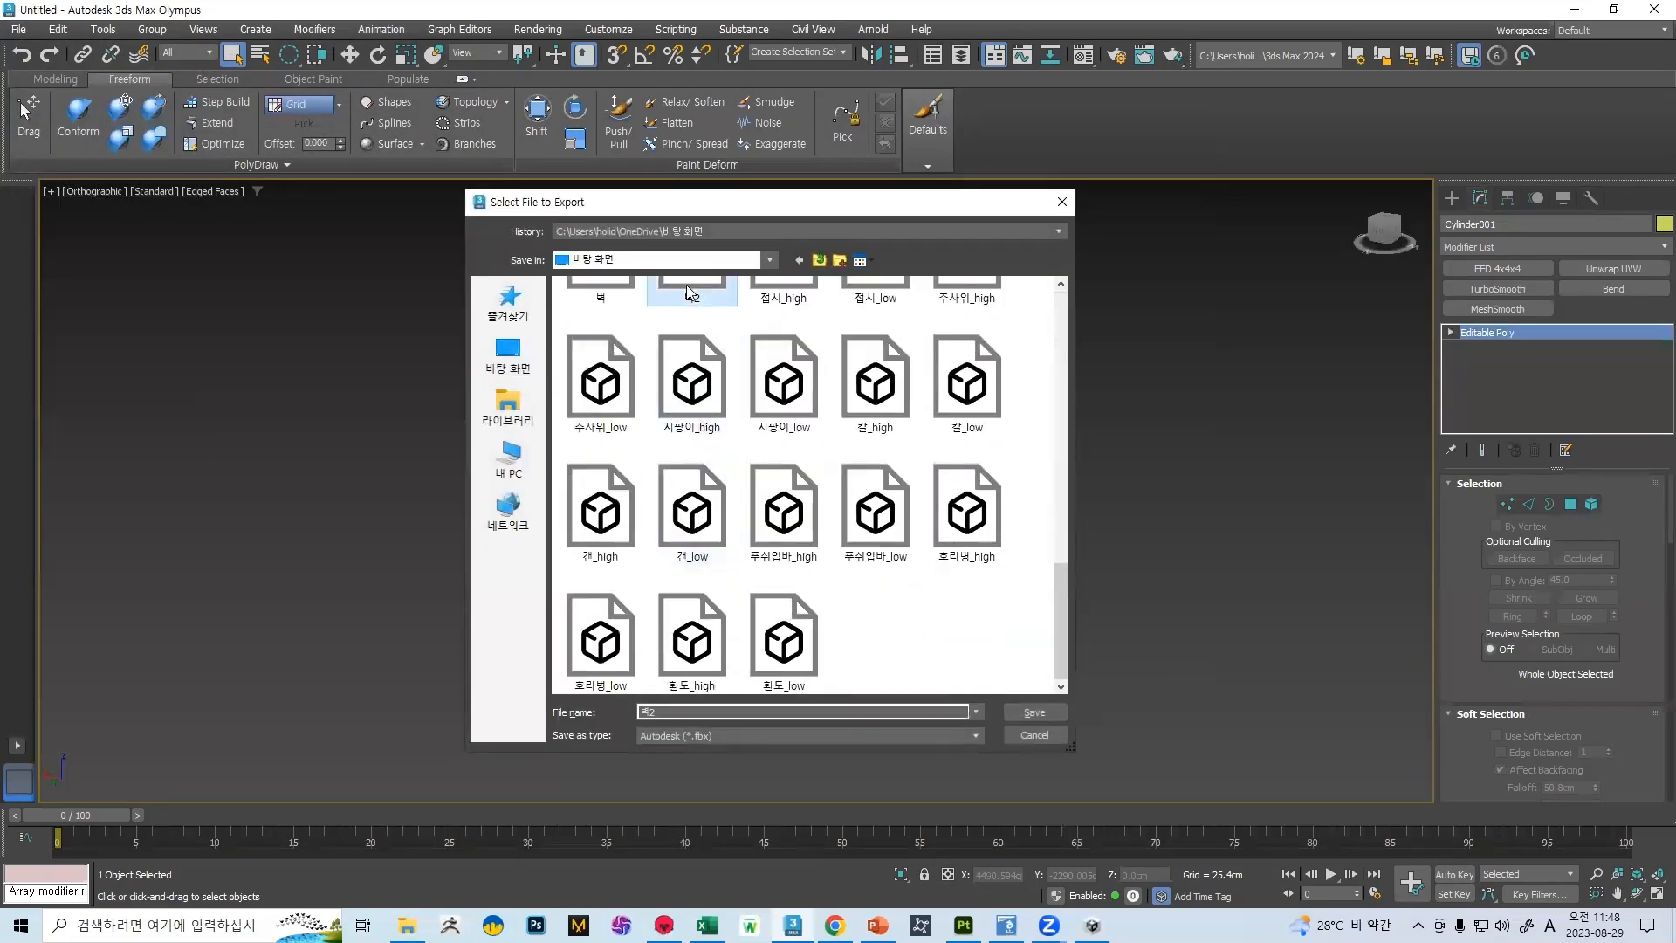
{"action": "double_click", "coordinate": [690, 292]}
{"action": "left_click", "coordinate": [901, 479]}
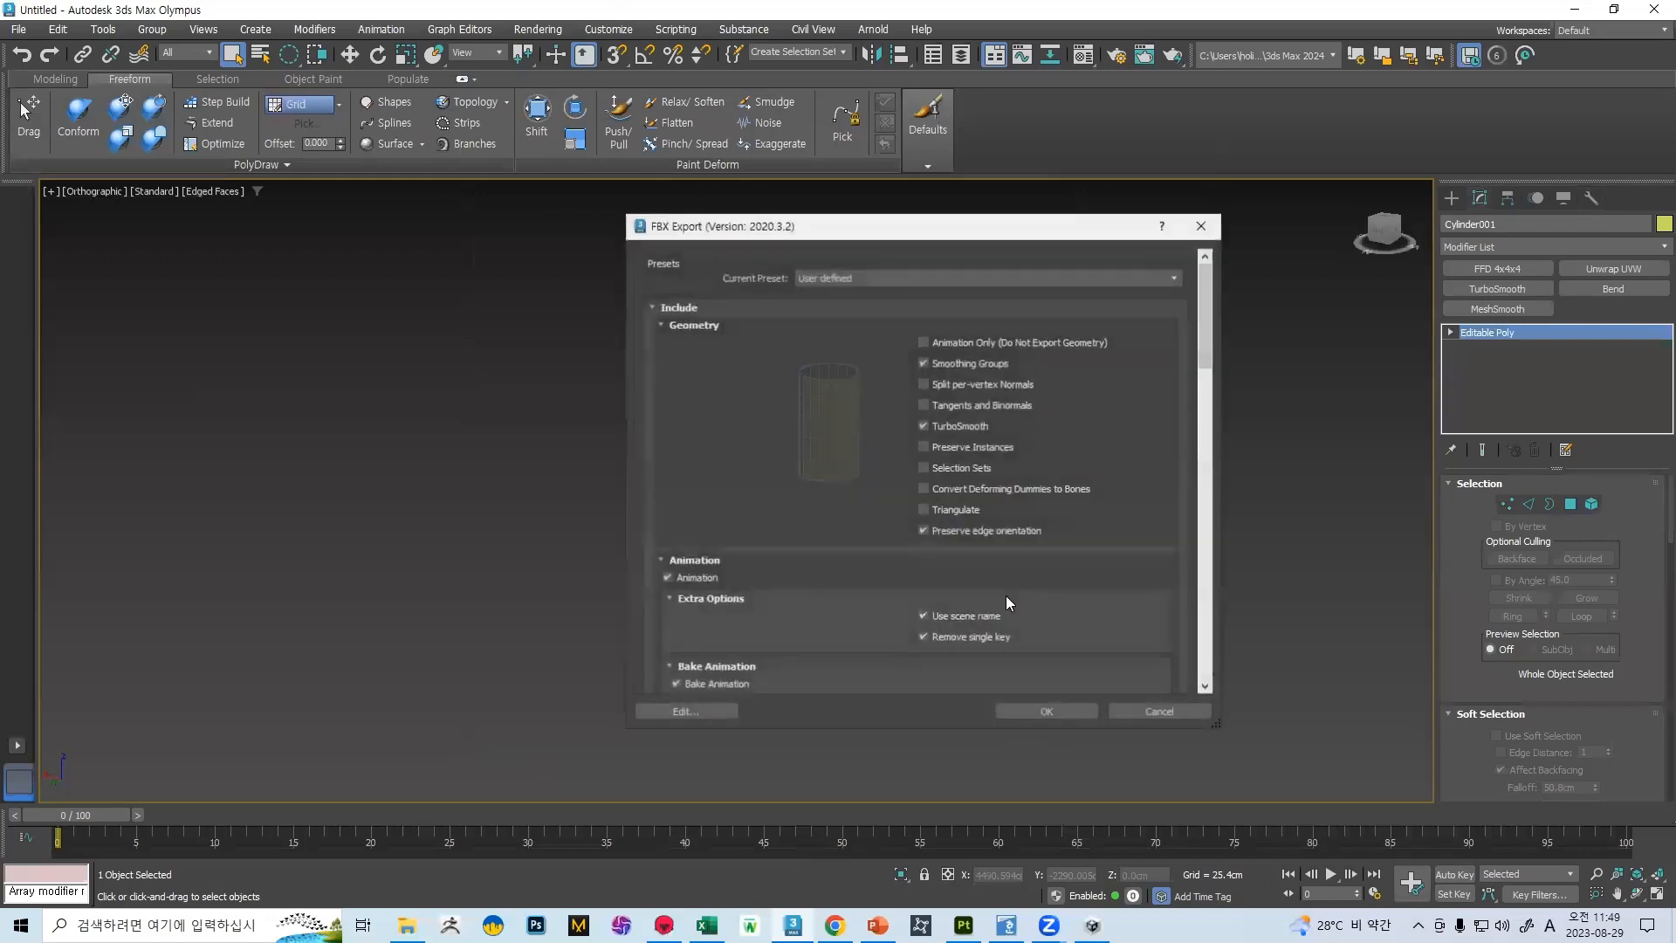
{"action": "left_click", "coordinate": [1050, 710]}
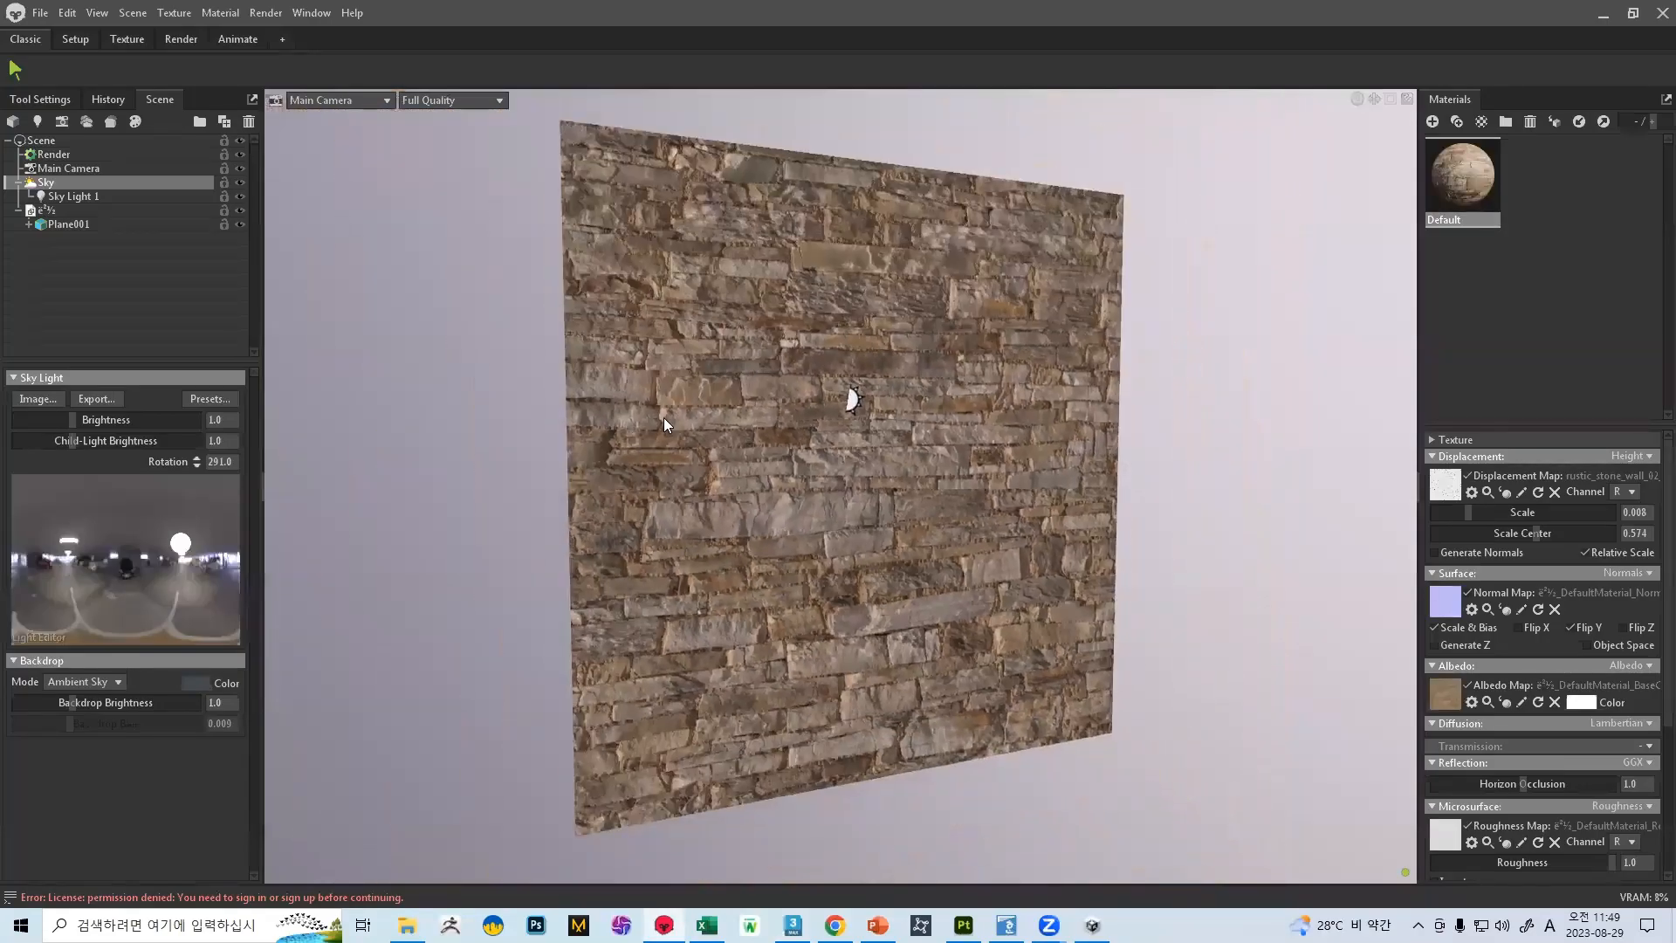
Switch to Marmoset Toolbag and delete the stone wall plane from the scene
{"action": "left_click", "coordinate": [679, 409]}
{"action": "key", "text": "Delete"}
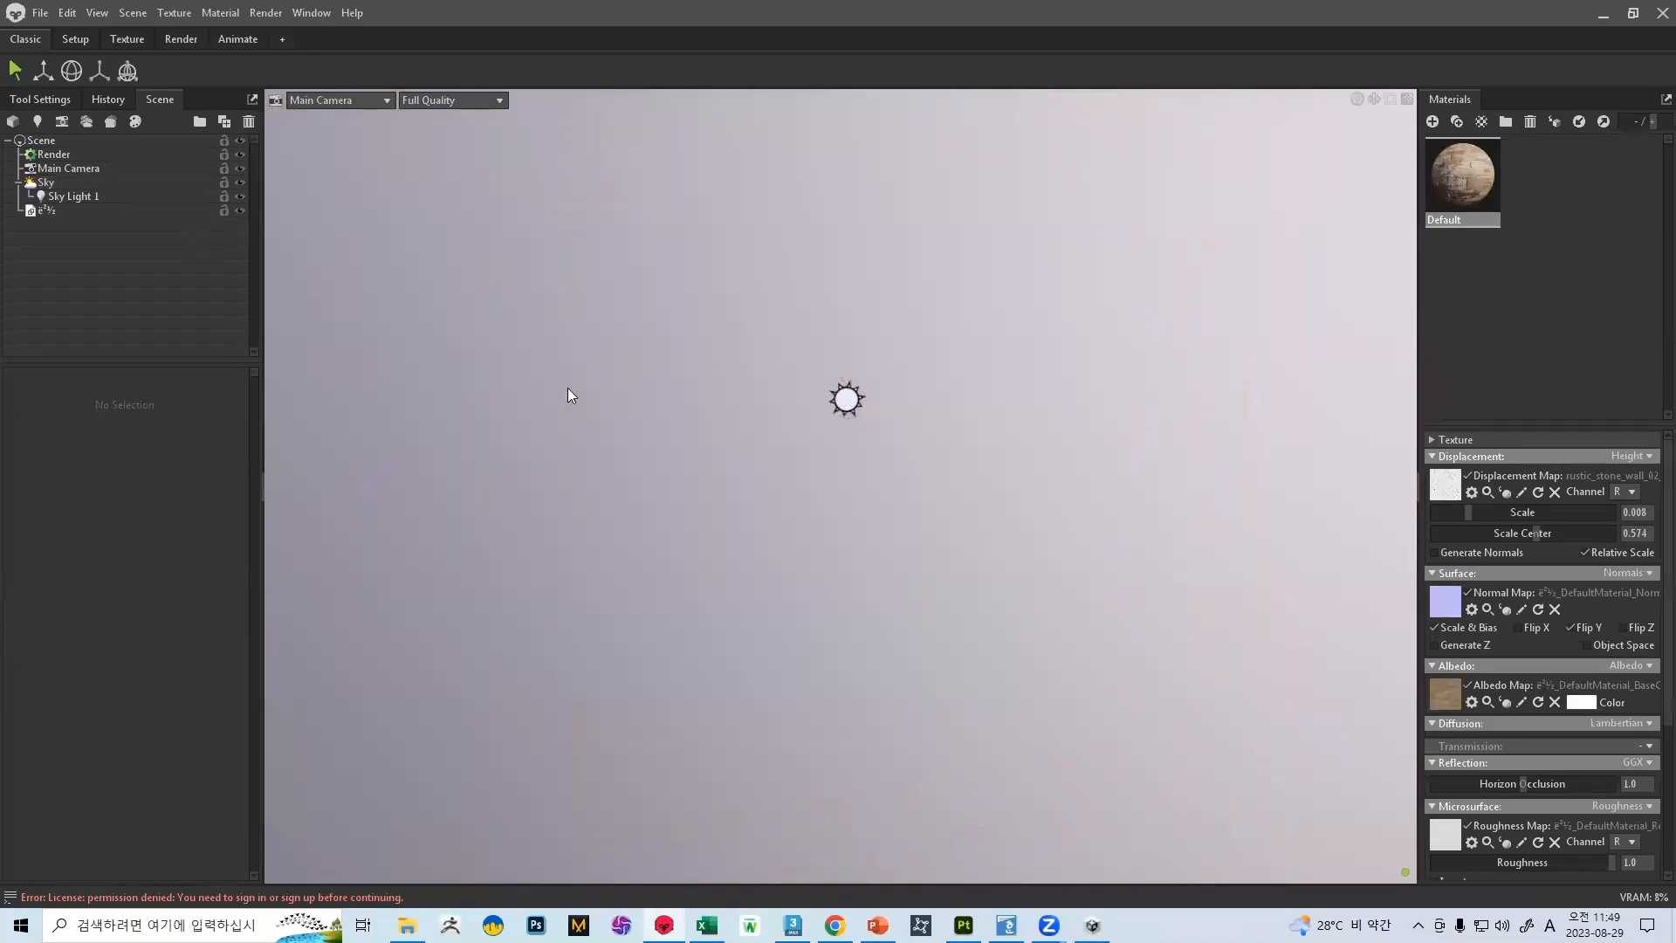
Import the 벽2 cylinder model from the desktop folder into the Marmoset Toolbag scene
{"action": "key", "text": "alt+Tab"}
{"action": "scroll", "coordinate": [632, 429], "scroll_direction": "down", "scroll_amount": 1}
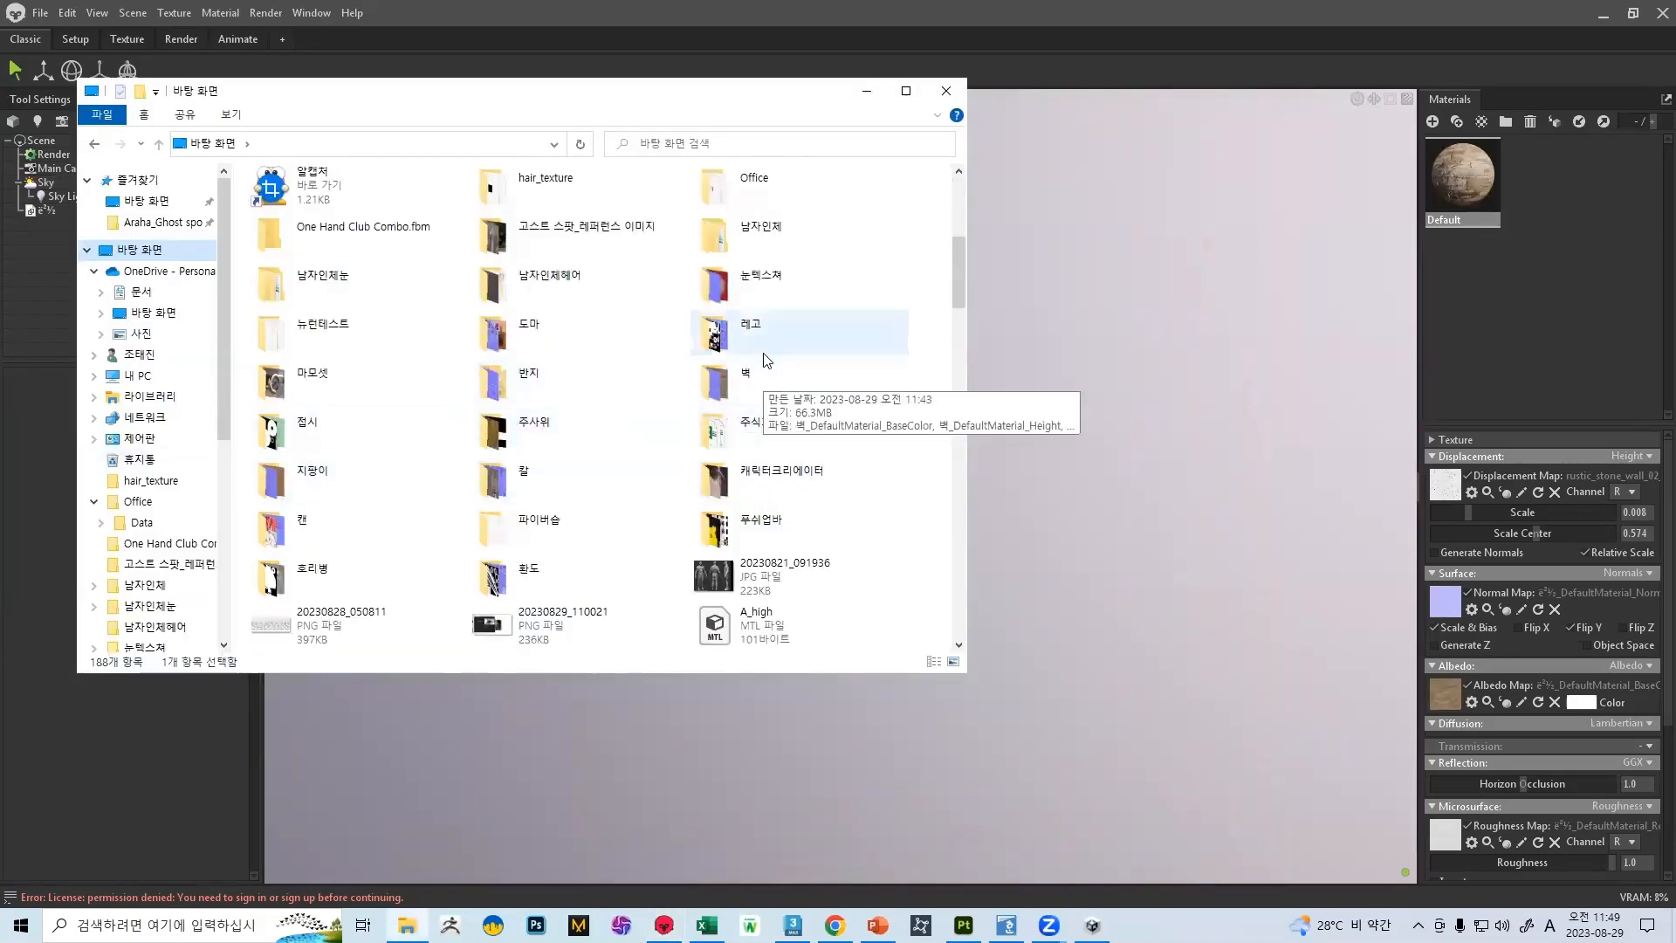
{"action": "double_click", "coordinate": [721, 375]}
{"action": "left_click", "coordinate": [94, 143]}
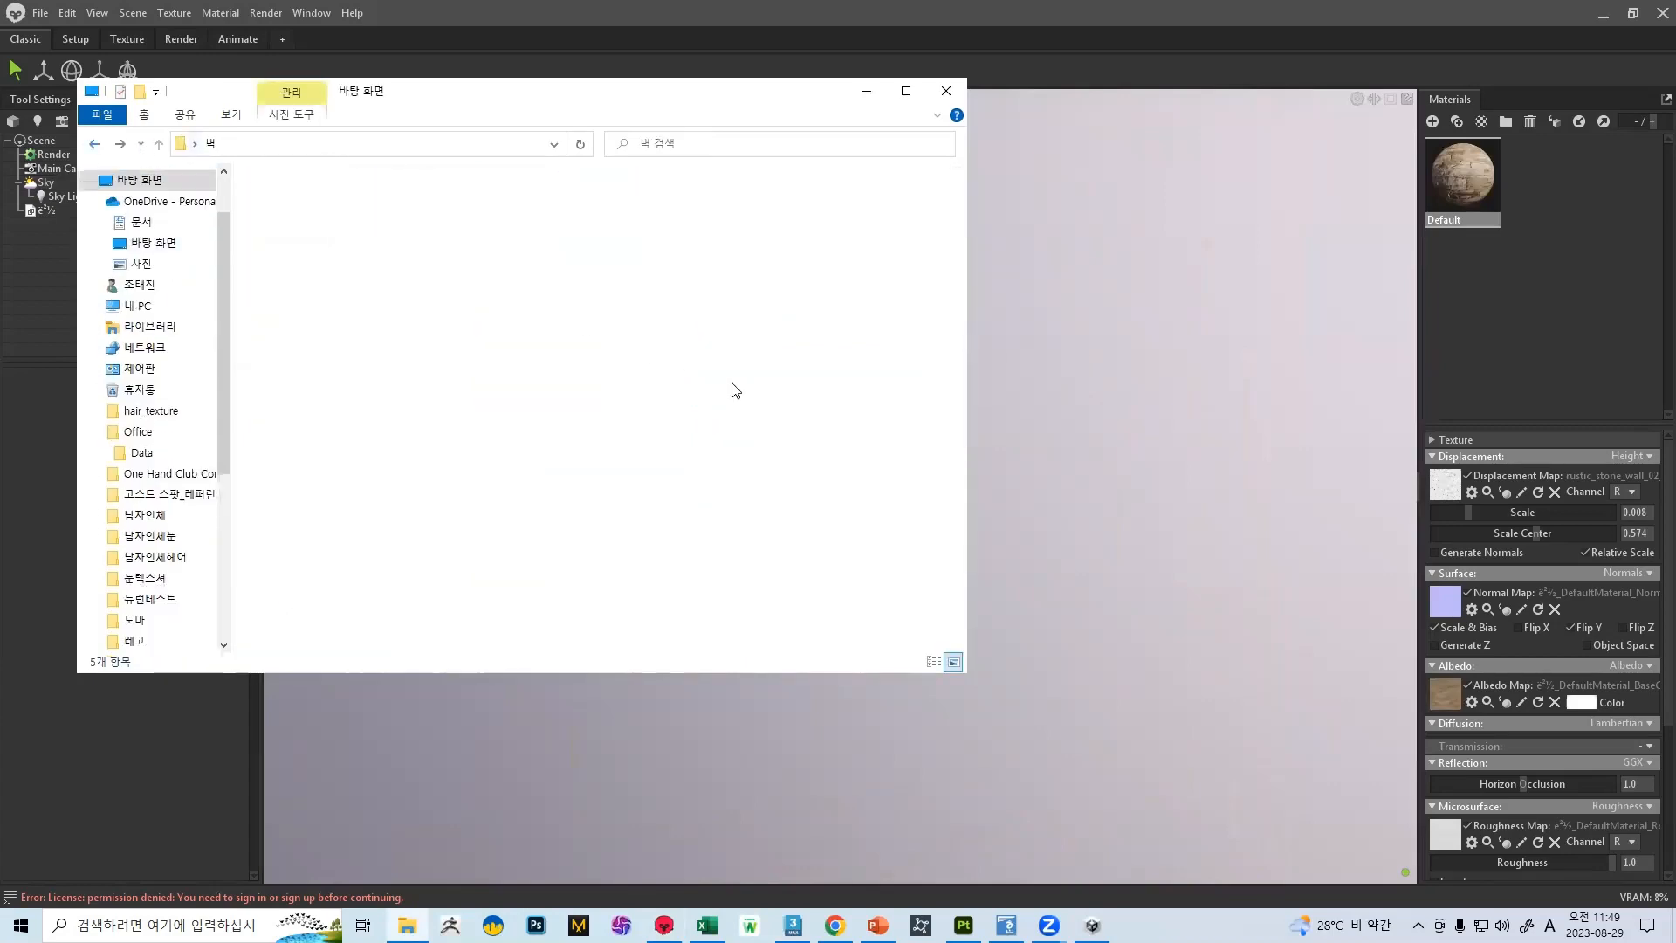
{"action": "scroll", "coordinate": [648, 349], "scroll_direction": "down", "scroll_amount": 5}
{"action": "scroll", "coordinate": [307, 303], "scroll_direction": "up", "scroll_amount": 1}
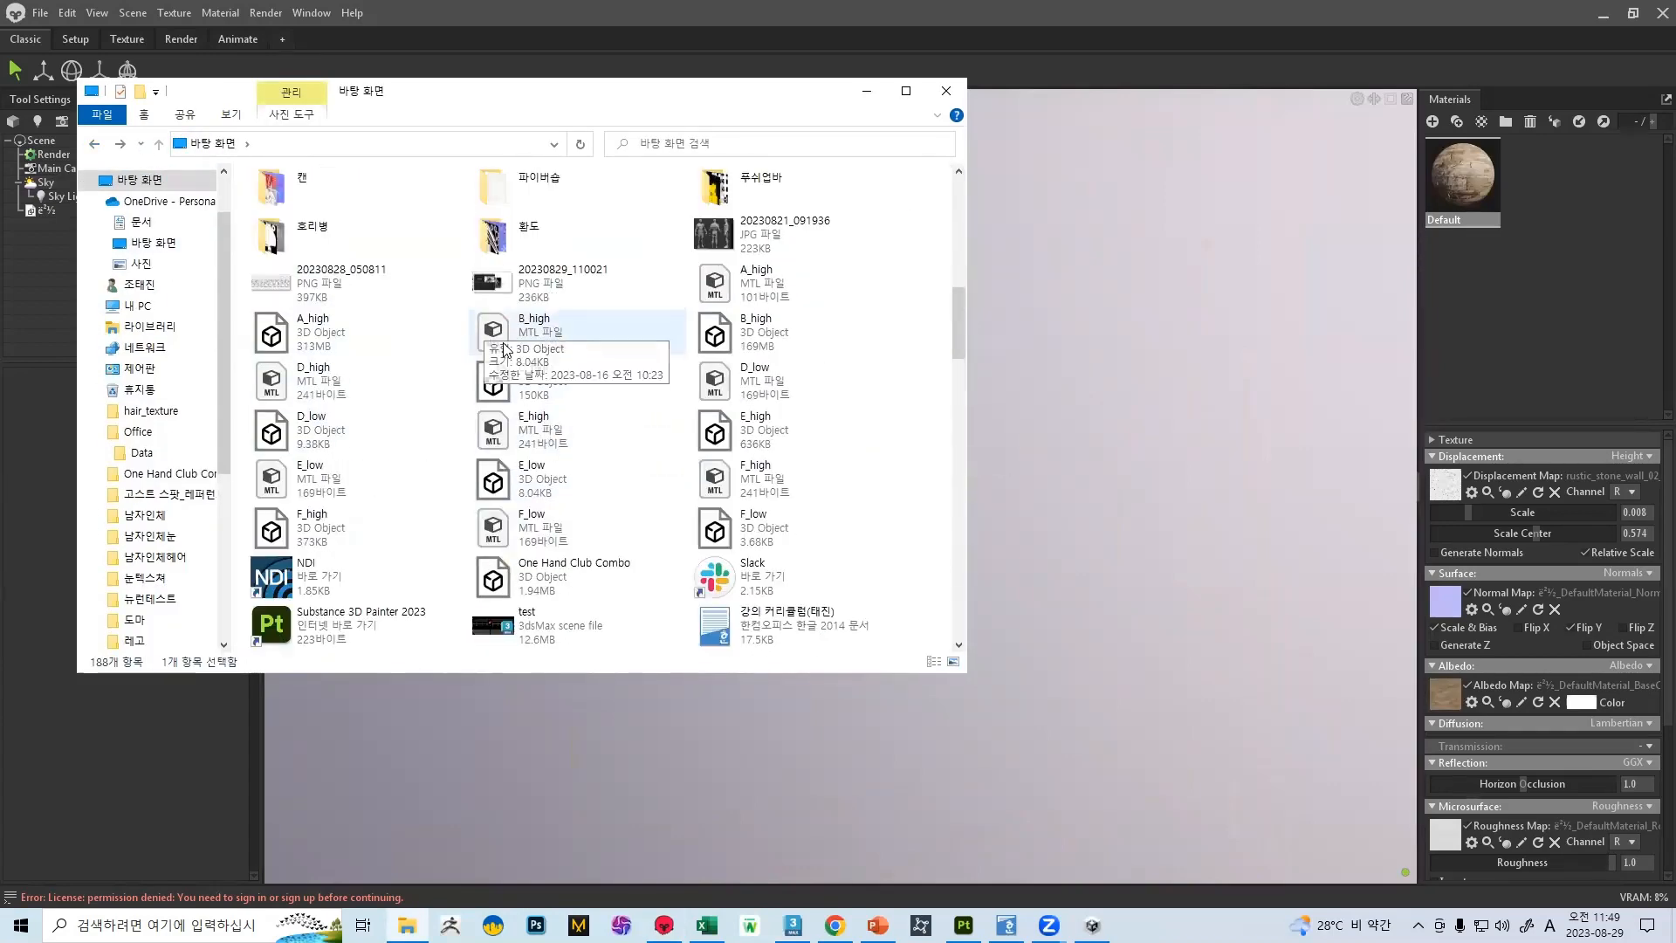
{"action": "scroll", "coordinate": [644, 343], "scroll_direction": "down", "scroll_amount": 10}
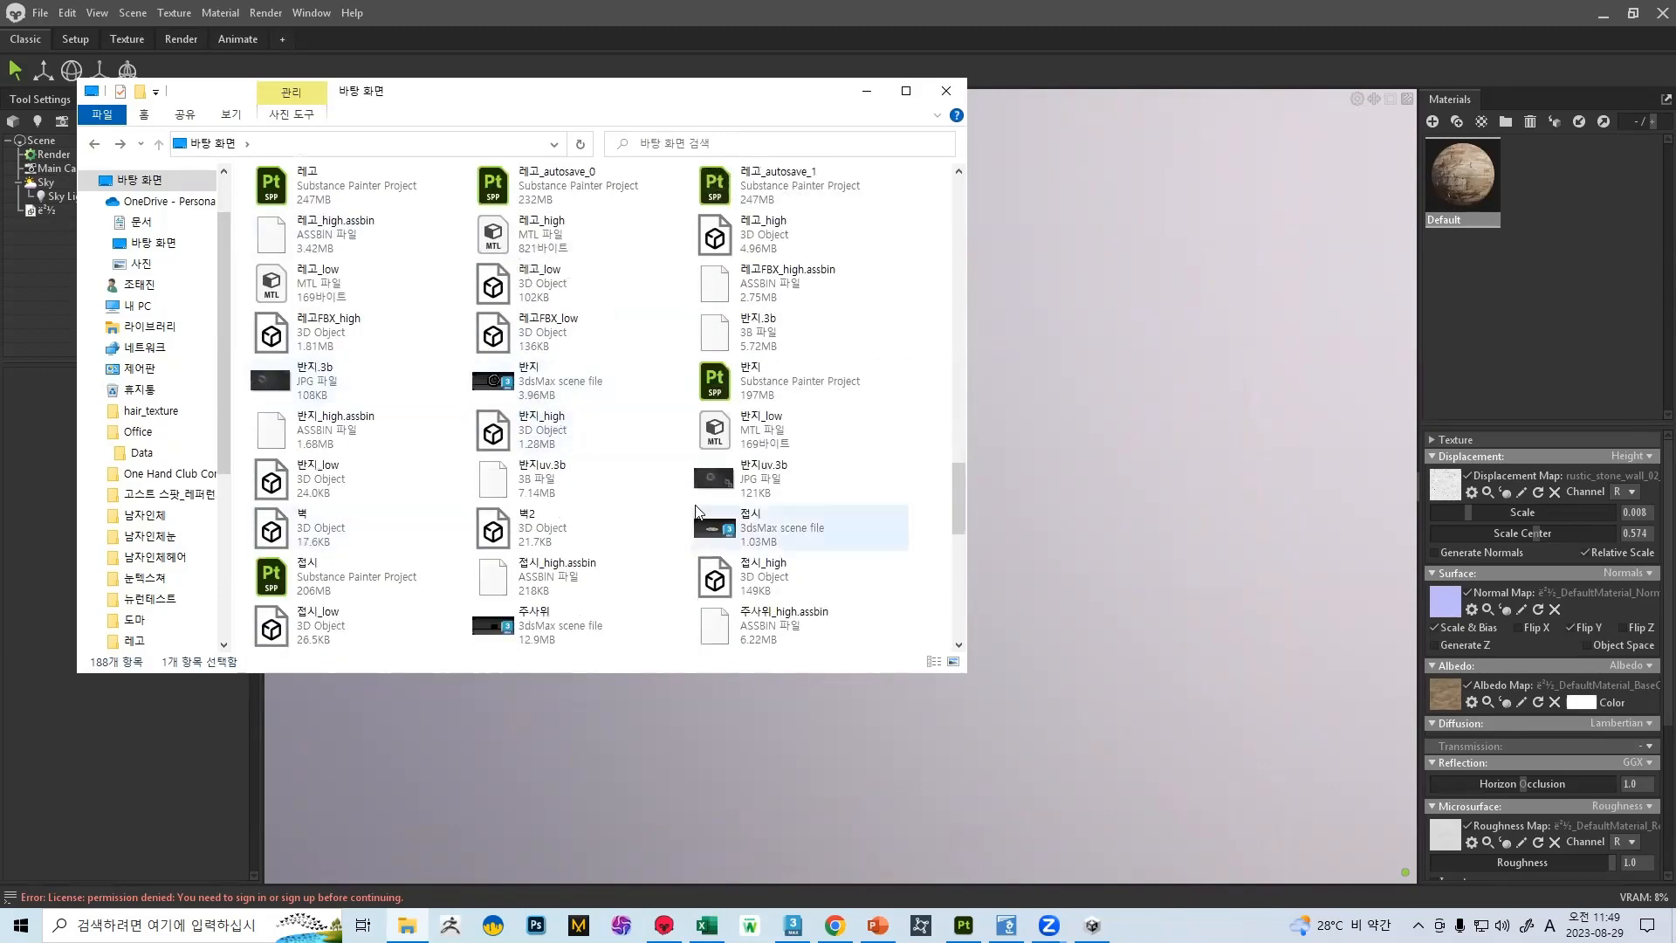
{"action": "left_click", "coordinate": [567, 528]}
{"action": "left_click", "coordinate": [867, 91]}
{"action": "left_click_drag", "start_coordinate": [1109, 340], "coordinate": [648, 450]}
{"action": "scroll", "coordinate": [779, 533], "scroll_direction": "up", "scroll_amount": 5}
{"action": "left_click_drag", "start_coordinate": [779, 532], "coordinate": [974, 374]}
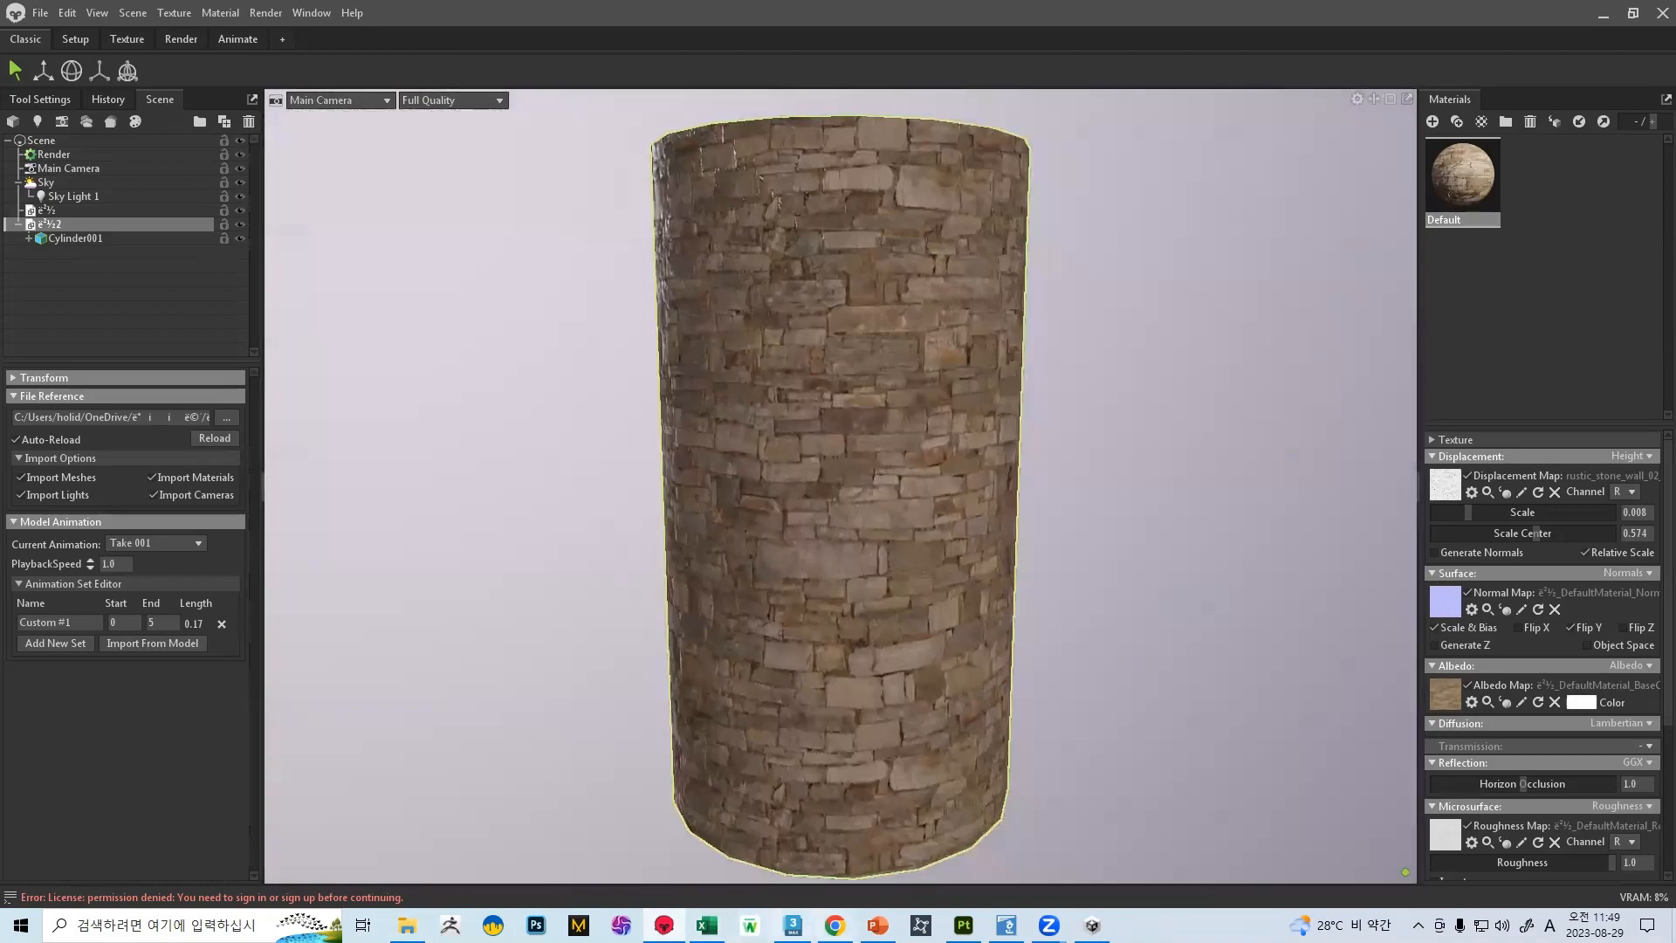
Open the BaseColor texture from the 벽 folder on the desktop and examine its stone pattern
{"action": "key", "text": "alt+Tab"}
{"action": "scroll", "coordinate": [964, 648], "scroll_direction": "down", "scroll_amount": 4}
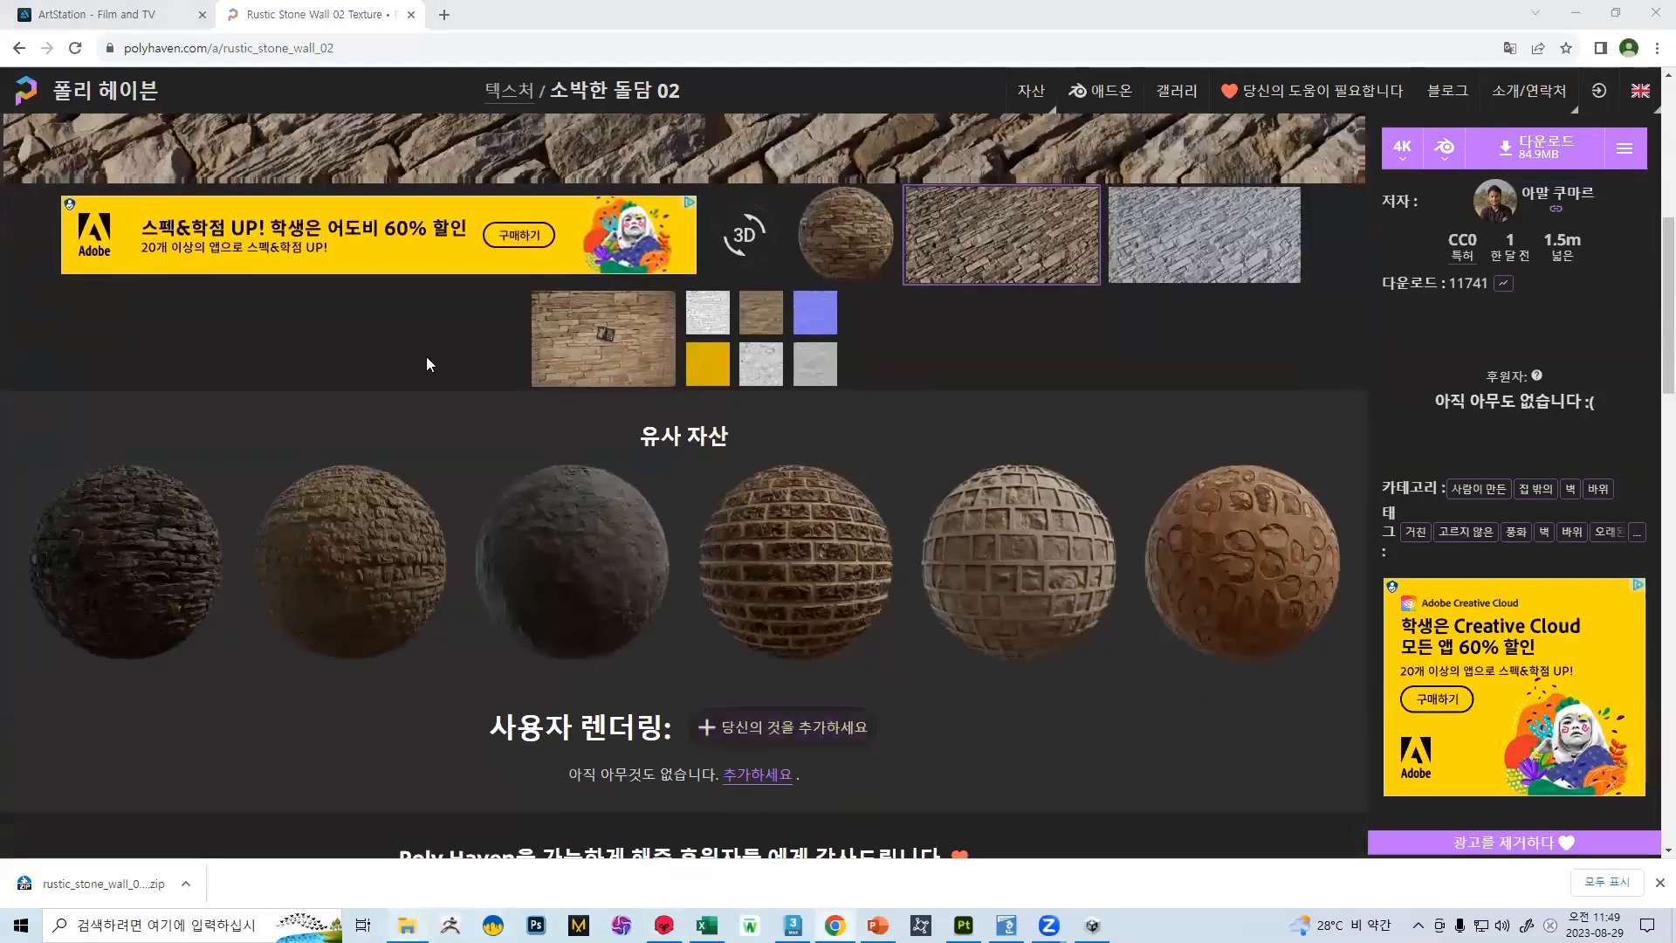
{"action": "key", "text": "super+e"}
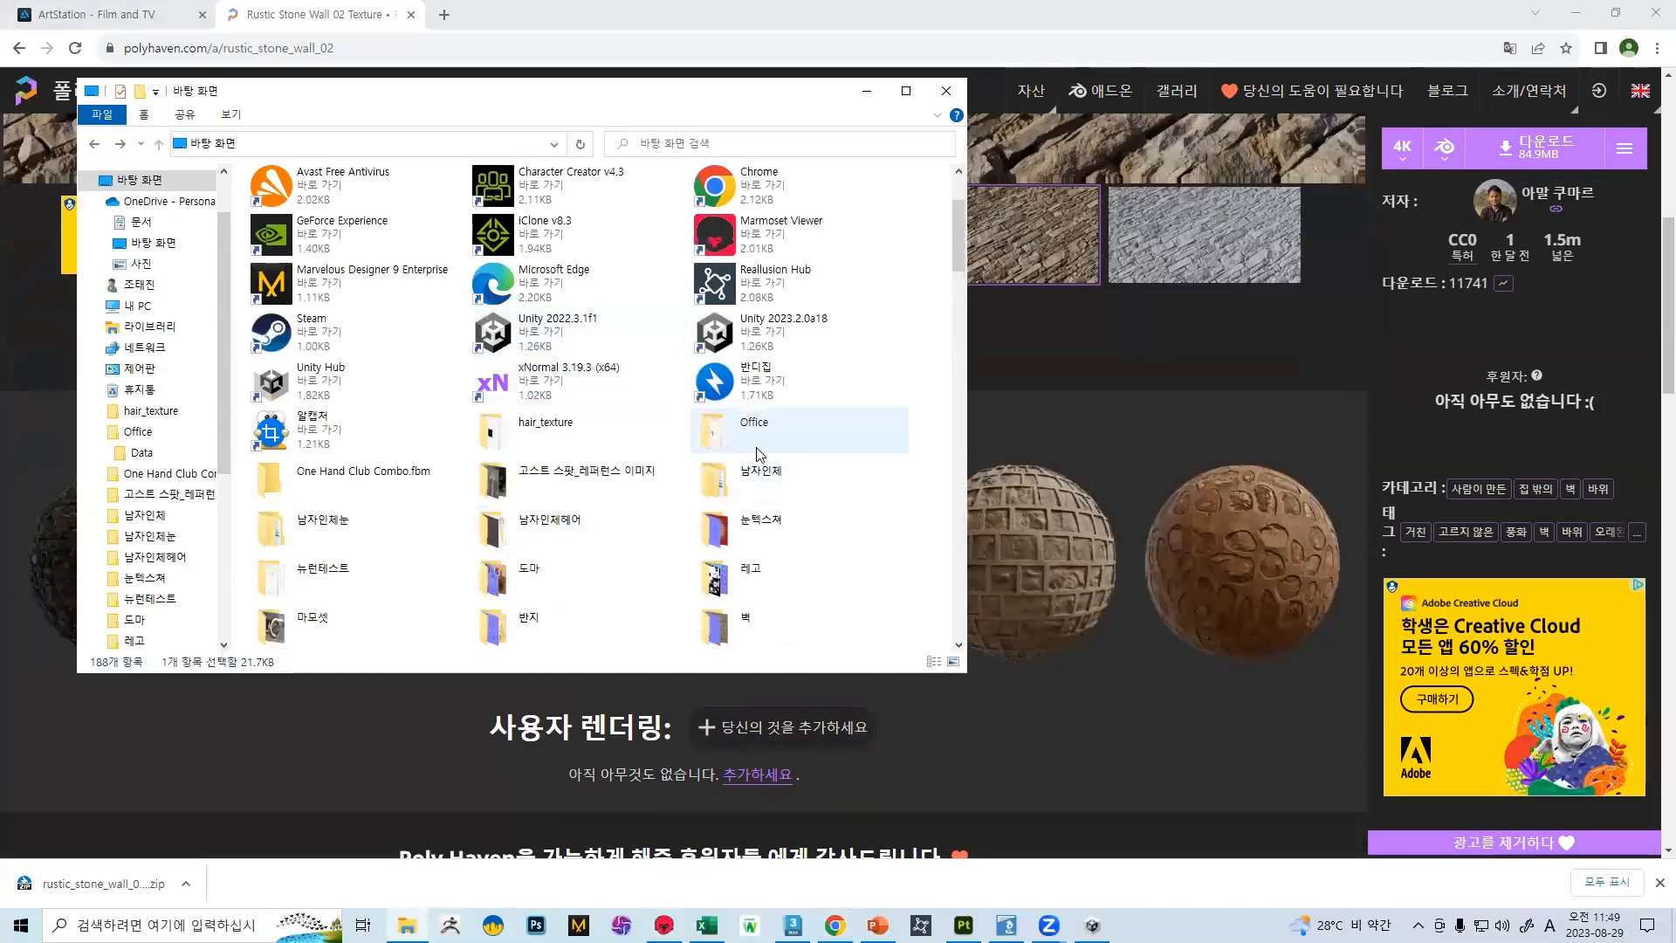
{"action": "scroll", "coordinate": [748, 455], "scroll_direction": "down", "scroll_amount": 3}
{"action": "double_click", "coordinate": [714, 321]}
{"action": "left_click", "coordinate": [273, 218]}
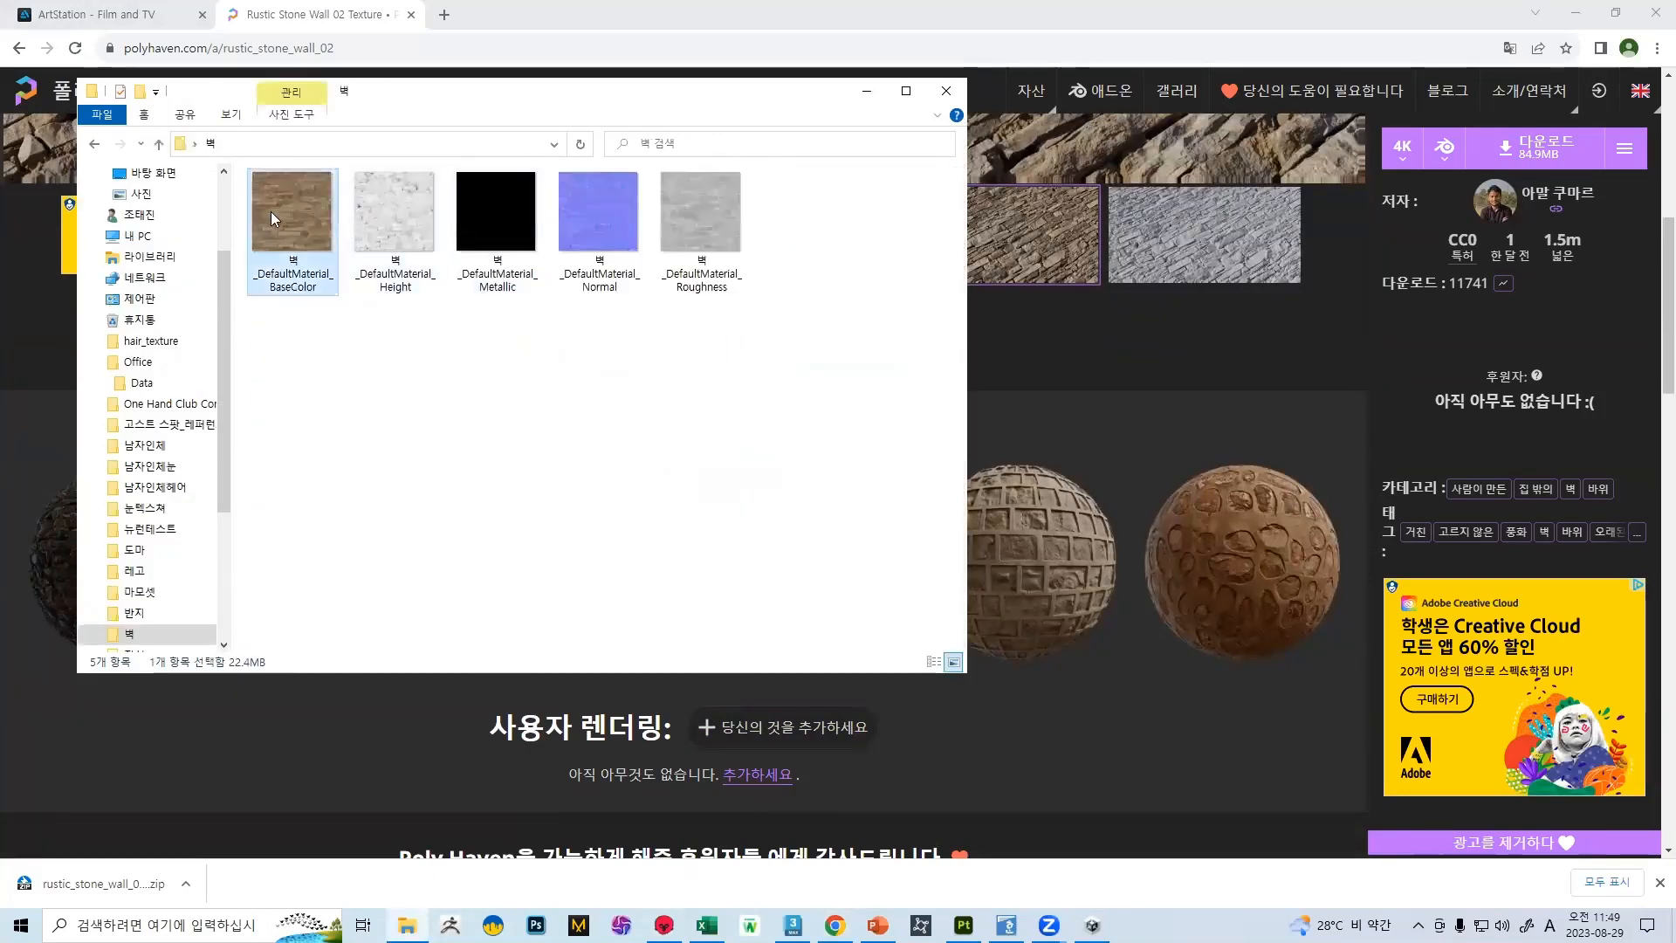
{"action": "double_click", "coordinate": [274, 219]}
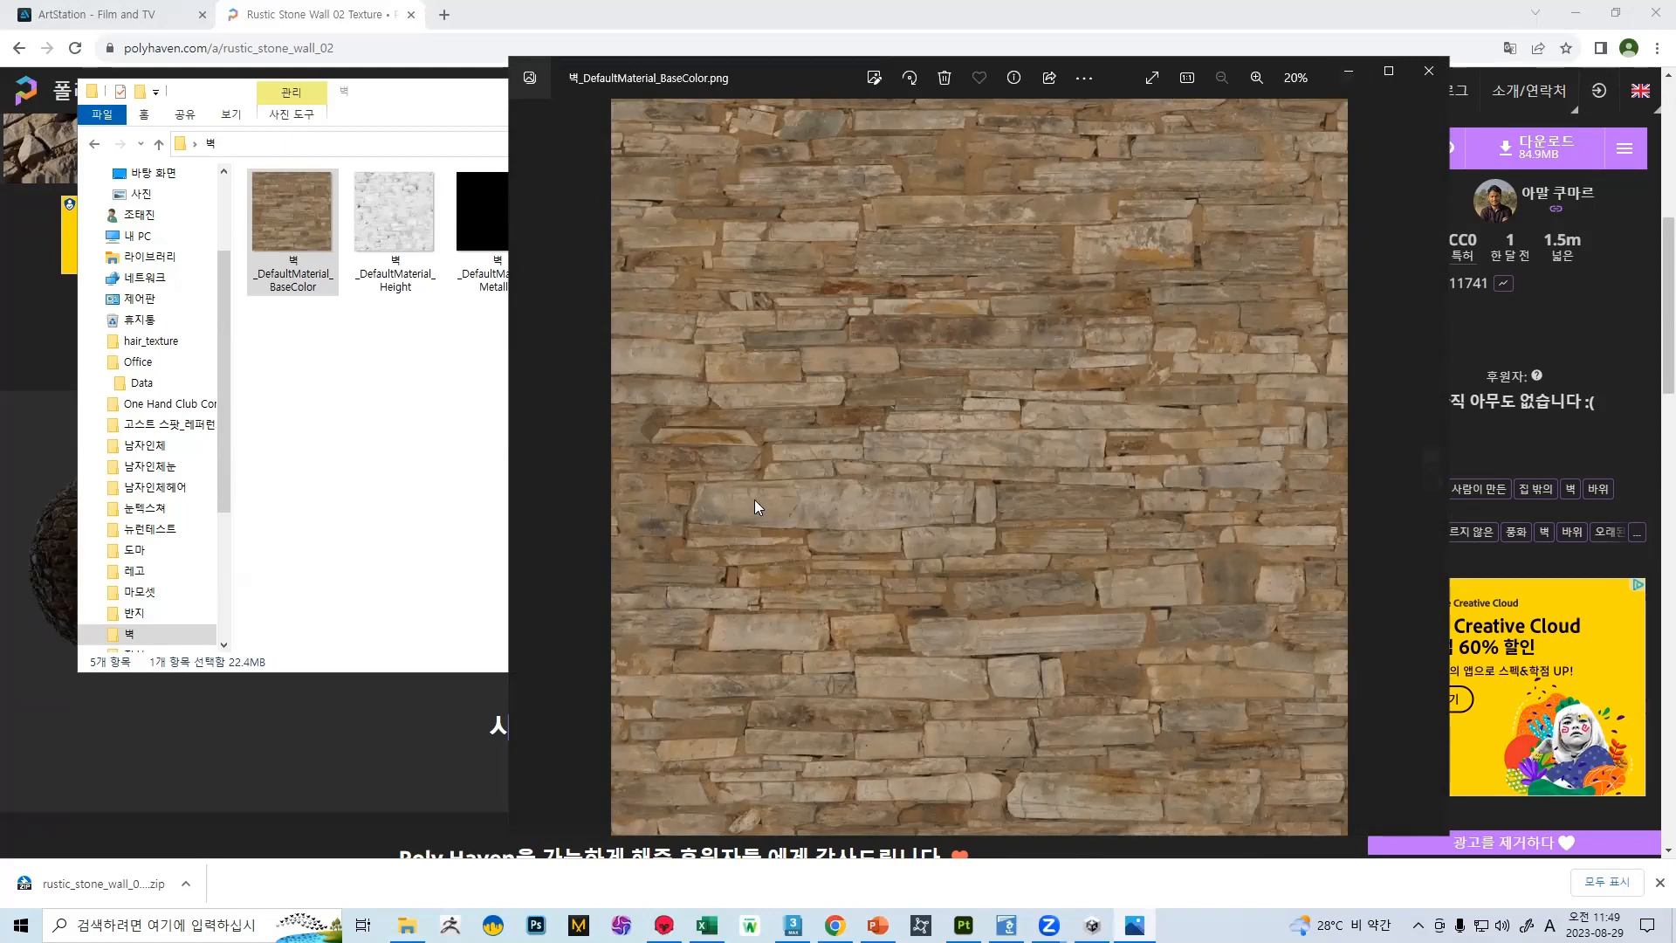
{"action": "left_click", "coordinate": [706, 7]}
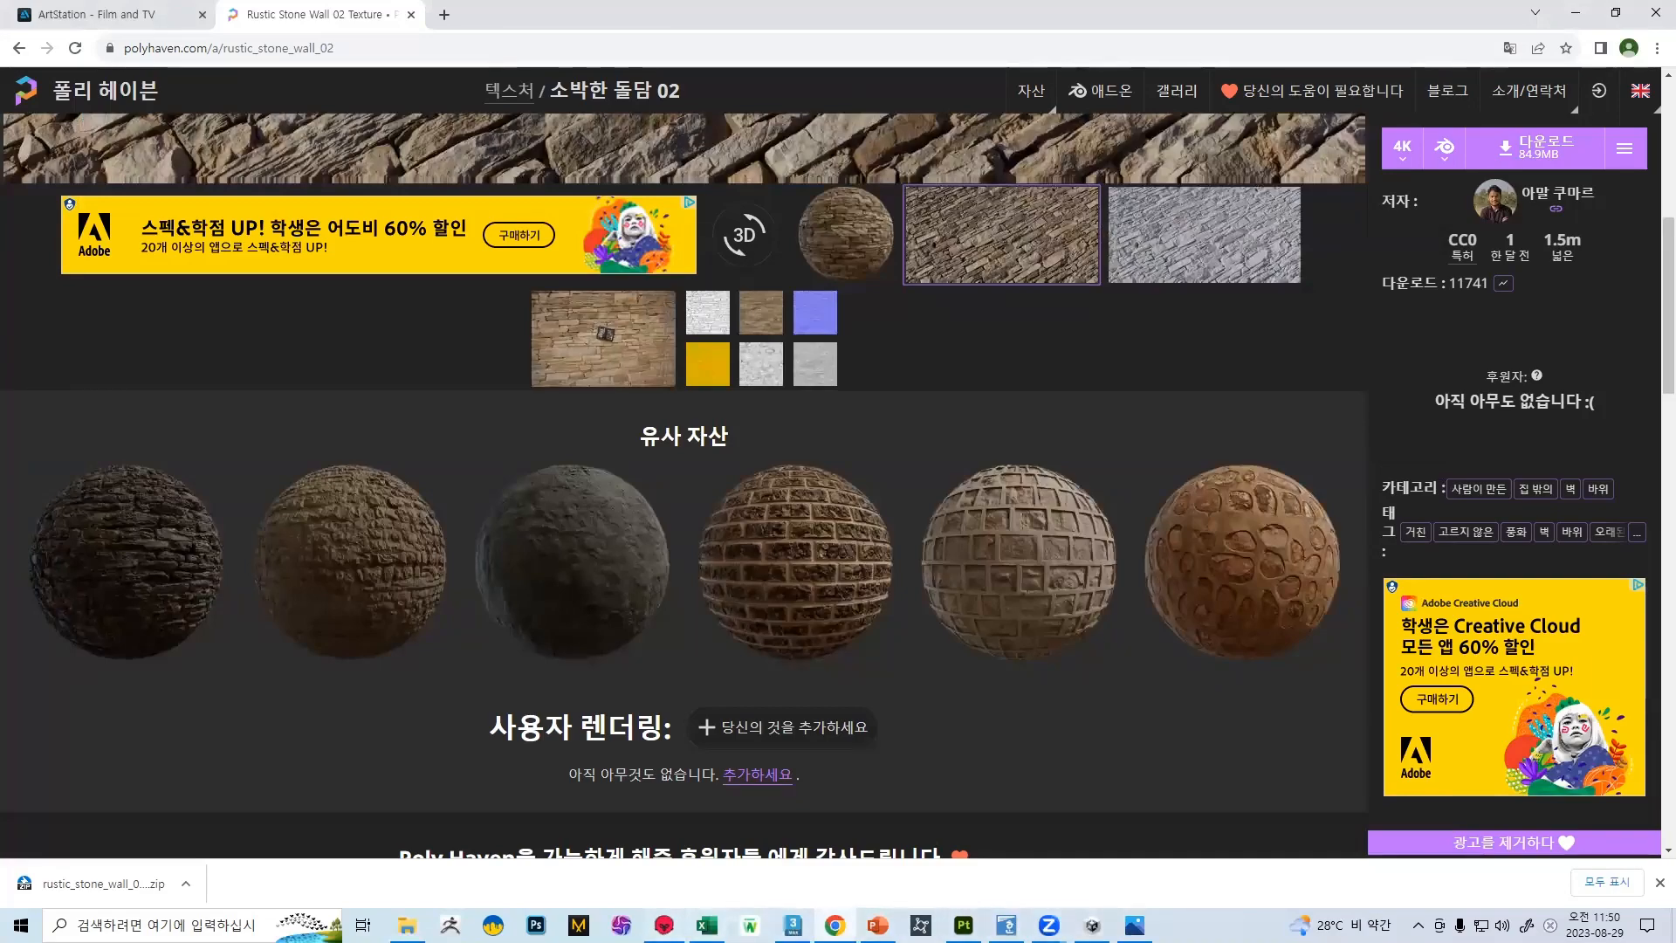
Return to Marmoset Toolbag and examine the displaced stone surface around the cylinder from several angles
{"action": "left_click", "coordinate": [663, 925]}
{"action": "left_click_drag", "start_coordinate": [721, 484], "coordinate": [725, 277]}
{"action": "scroll", "coordinate": [847, 292], "scroll_direction": "down", "scroll_amount": 3}
{"action": "scroll", "coordinate": [814, 681], "scroll_direction": "down", "scroll_amount": 1}
{"action": "scroll", "coordinate": [819, 689], "scroll_direction": "up", "scroll_amount": 7}
{"action": "left_click_drag", "start_coordinate": [826, 729], "coordinate": [902, 617]}
{"action": "scroll", "coordinate": [902, 617], "scroll_direction": "down", "scroll_amount": 1}
{"action": "scroll", "coordinate": [897, 609], "scroll_direction": "up", "scroll_amount": 5}
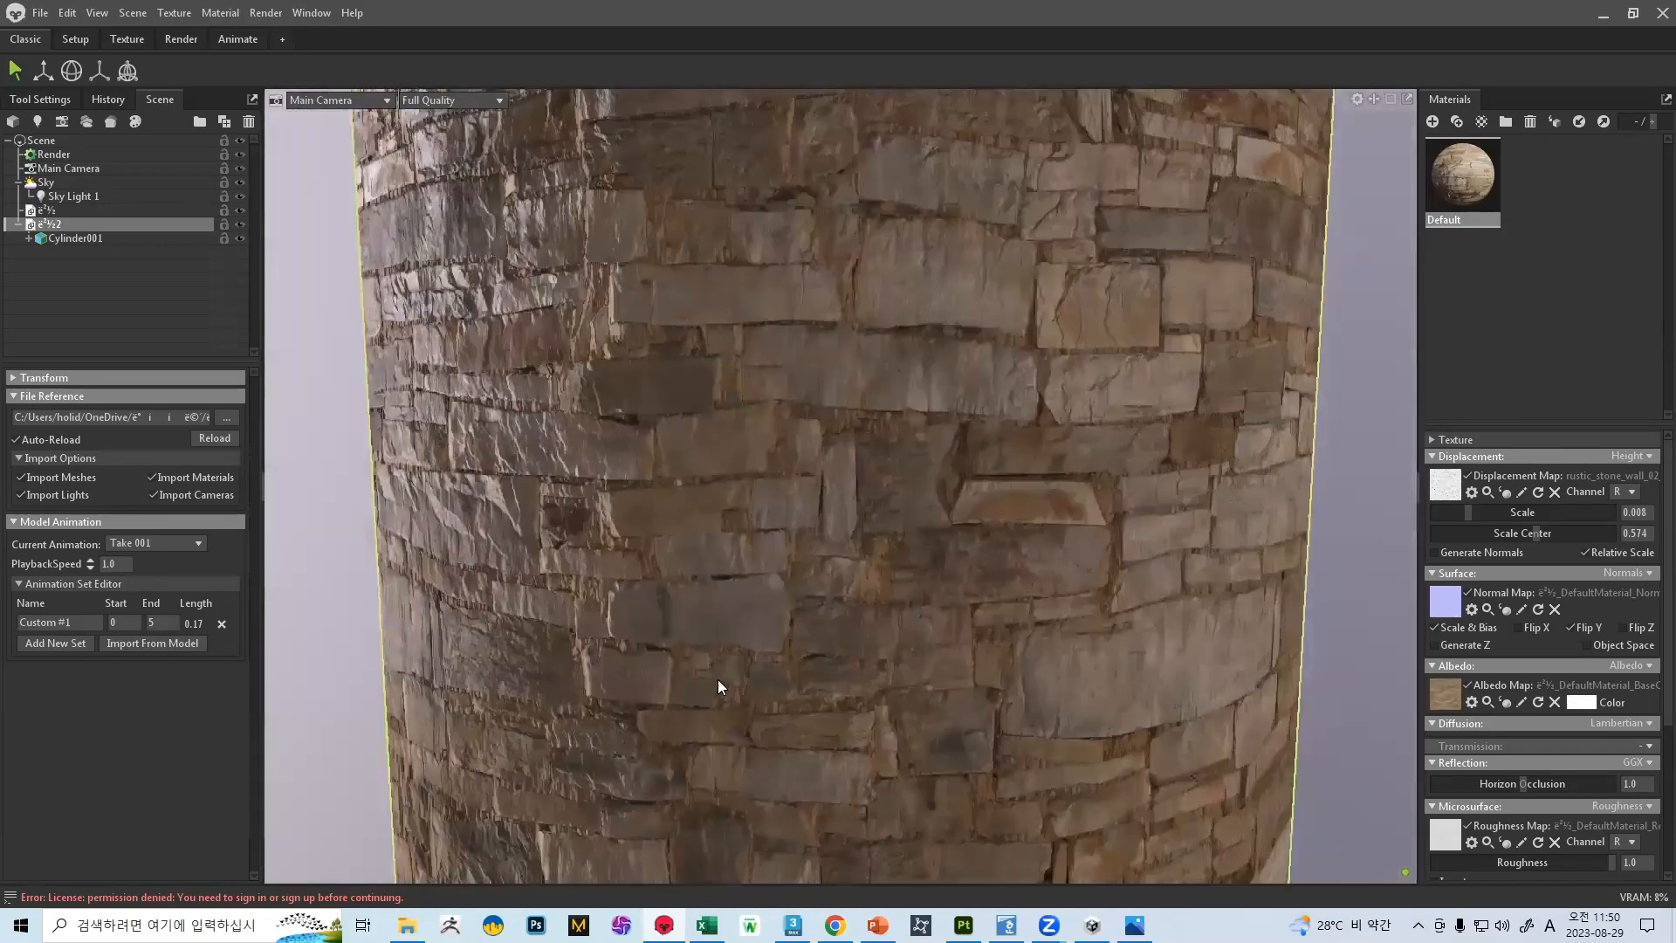
{"action": "left_click_drag", "start_coordinate": [717, 679], "coordinate": [946, 602]}
{"action": "scroll", "coordinate": [878, 480], "scroll_direction": "down", "scroll_amount": 6}
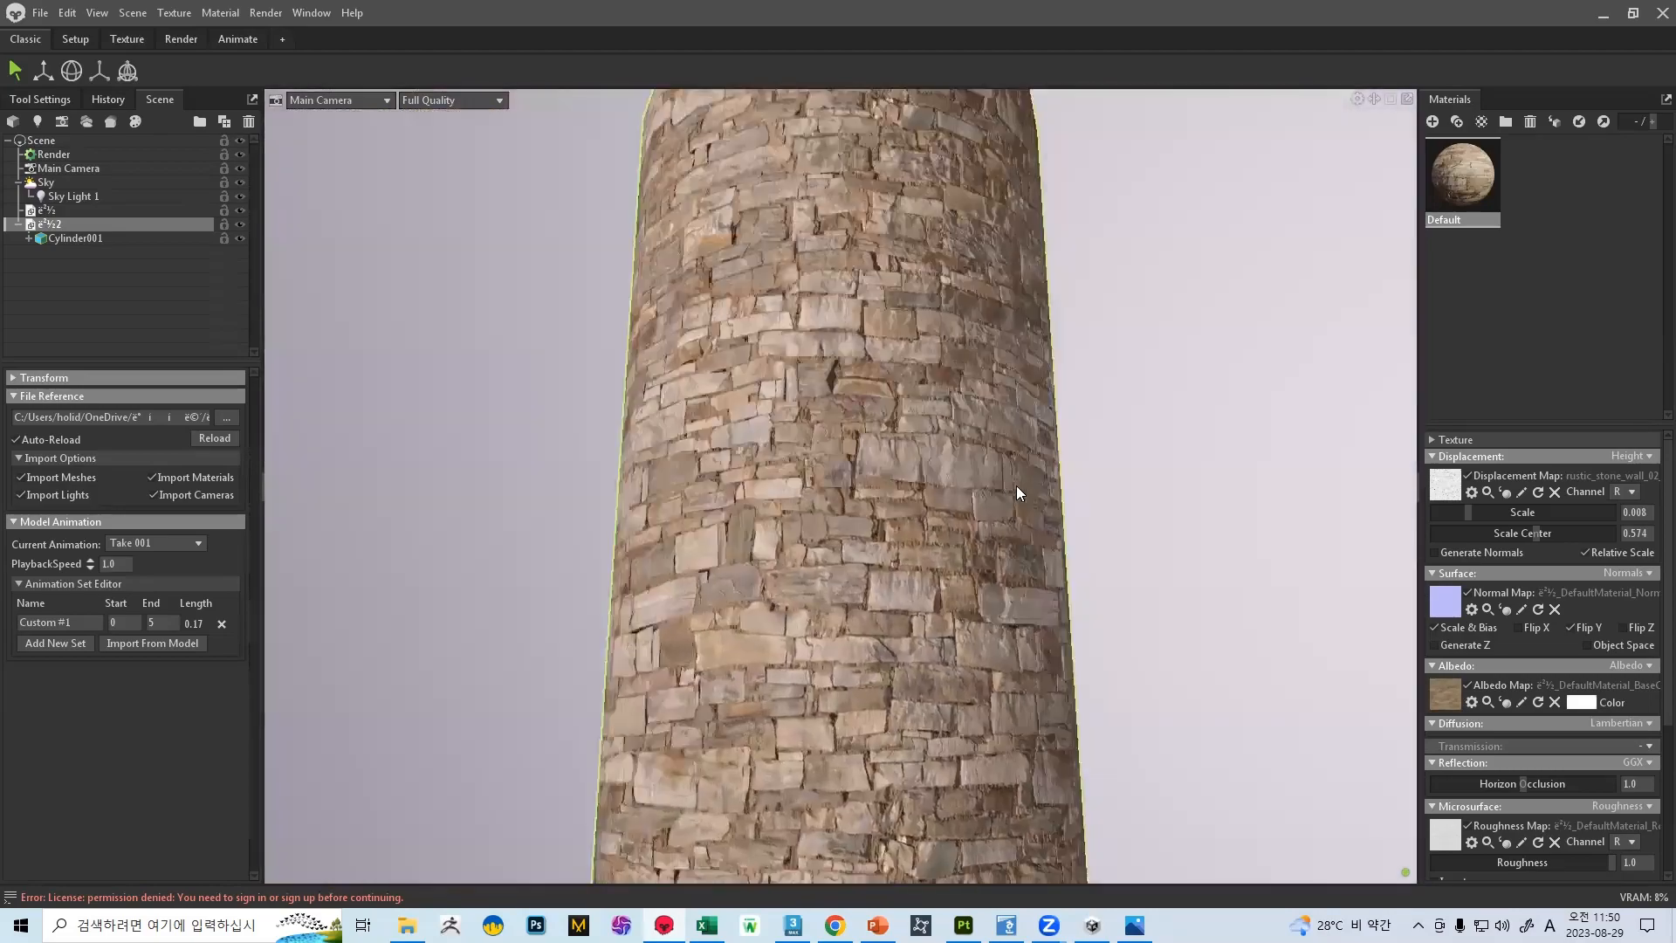
{"action": "scroll", "coordinate": [838, 520], "scroll_direction": "up", "scroll_amount": 4}
{"action": "left_click_drag", "start_coordinate": [1032, 562], "coordinate": [1278, 550]}
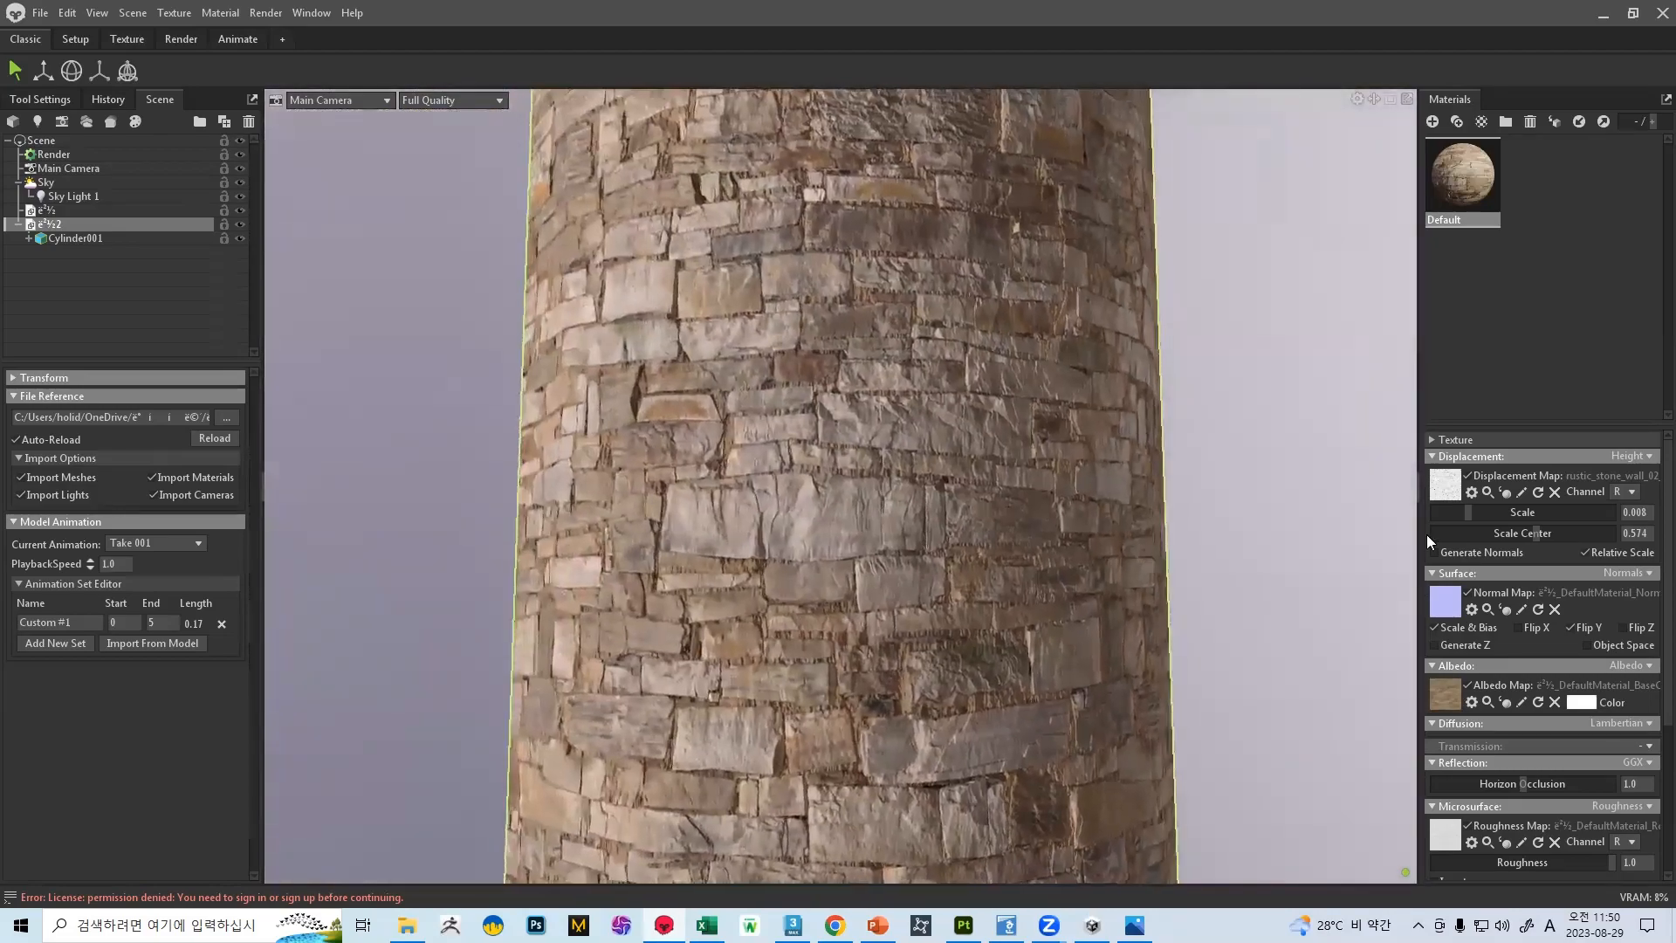
Set the material's displacement scale to 0.144 and its scale center to 0.642
{"action": "left_click_drag", "start_coordinate": [1556, 515], "coordinate": [1482, 512]}
{"action": "left_click_drag", "start_coordinate": [1599, 532], "coordinate": [790, 477]}
{"action": "scroll", "coordinate": [1065, 490], "scroll_direction": "down", "scroll_amount": 2}
{"action": "scroll", "coordinate": [789, 476], "scroll_direction": "down", "scroll_amount": 1}
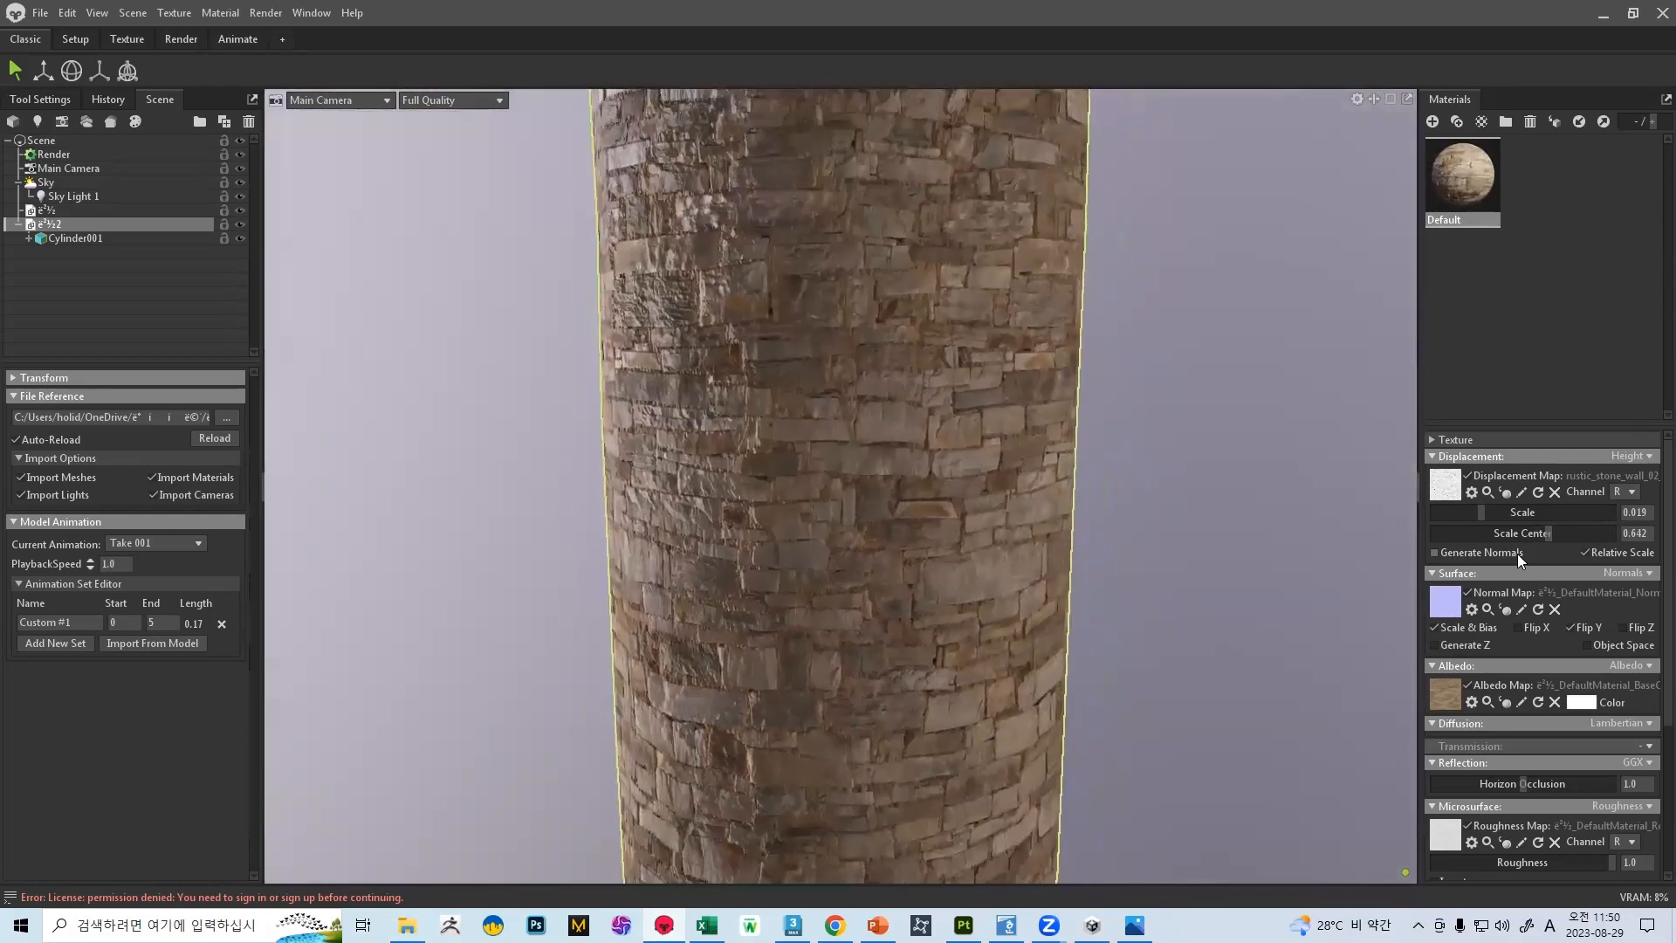
{"action": "left_click_drag", "start_coordinate": [1500, 512], "coordinate": [1526, 509]}
Try the A, G and B channels for the displacement map and return it to channel R
{"action": "left_click", "coordinate": [1627, 492]}
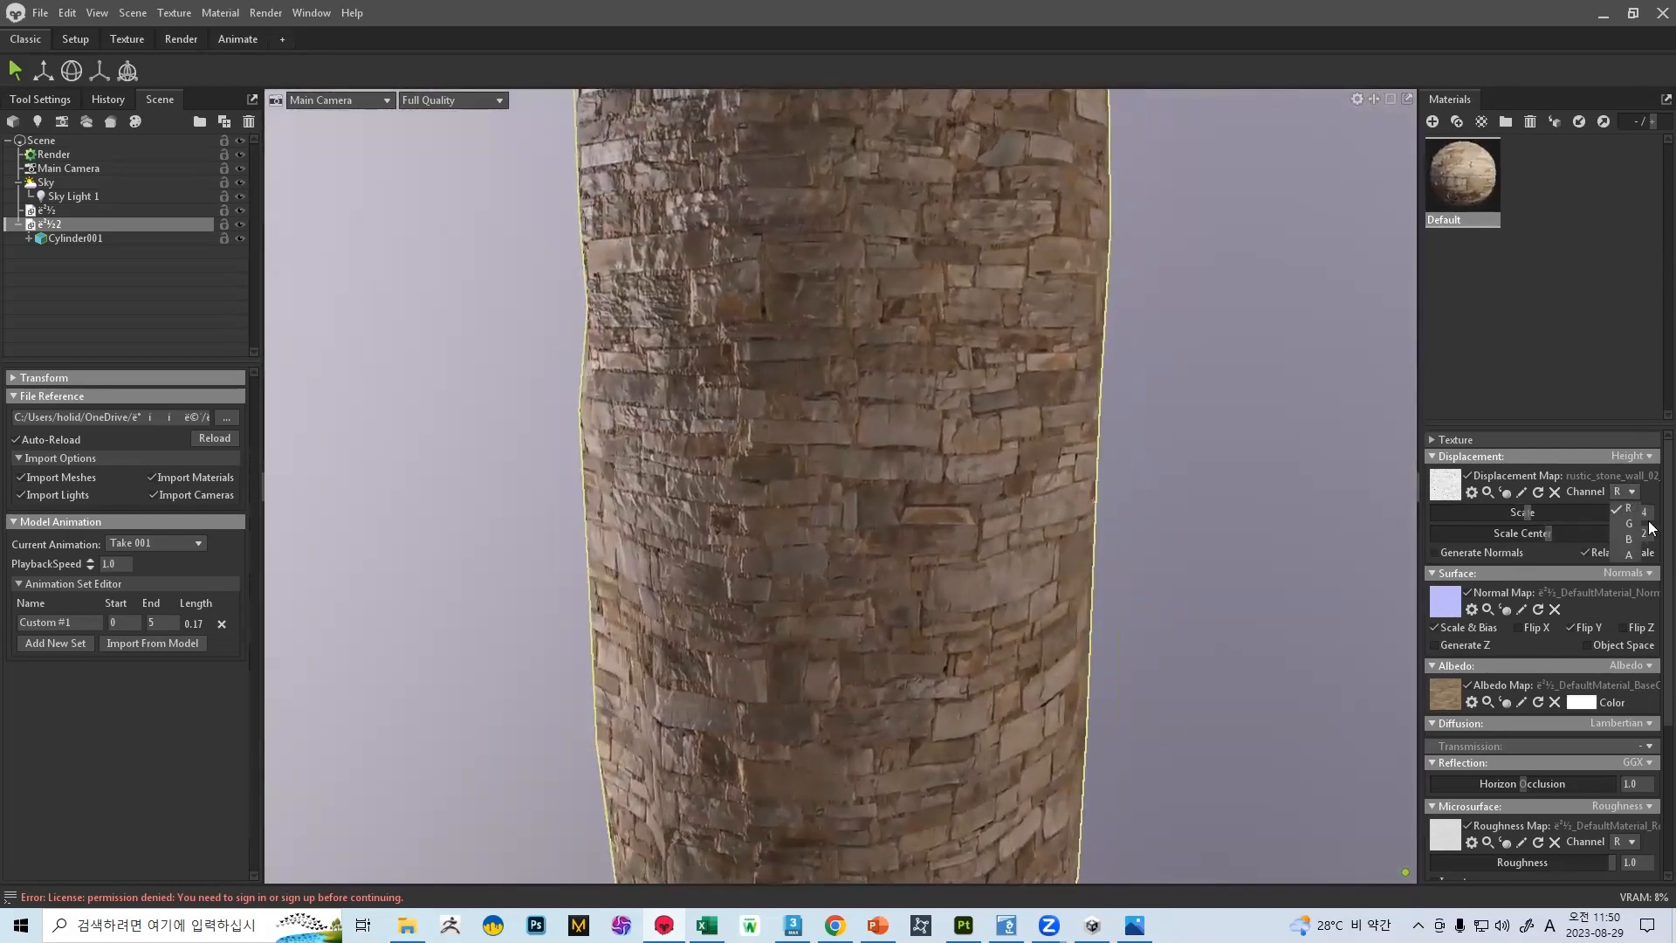
{"action": "left_click", "coordinate": [1629, 556]}
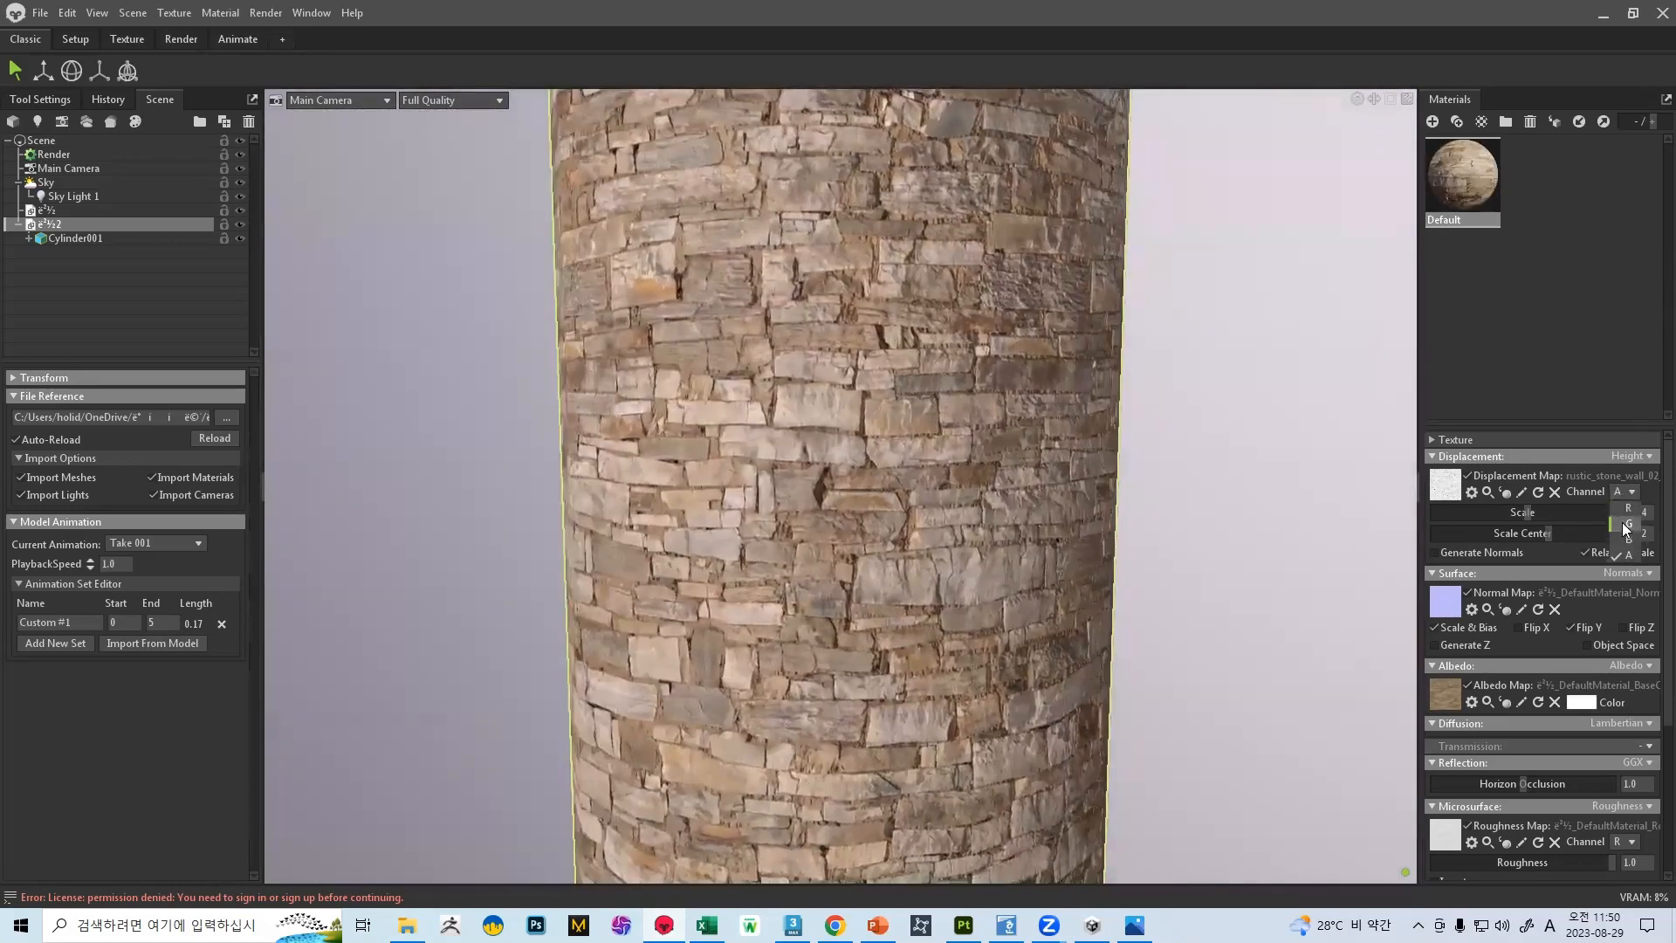
{"action": "left_click", "coordinate": [1625, 528]}
{"action": "left_click", "coordinate": [1625, 493]}
{"action": "left_click", "coordinate": [1629, 539]}
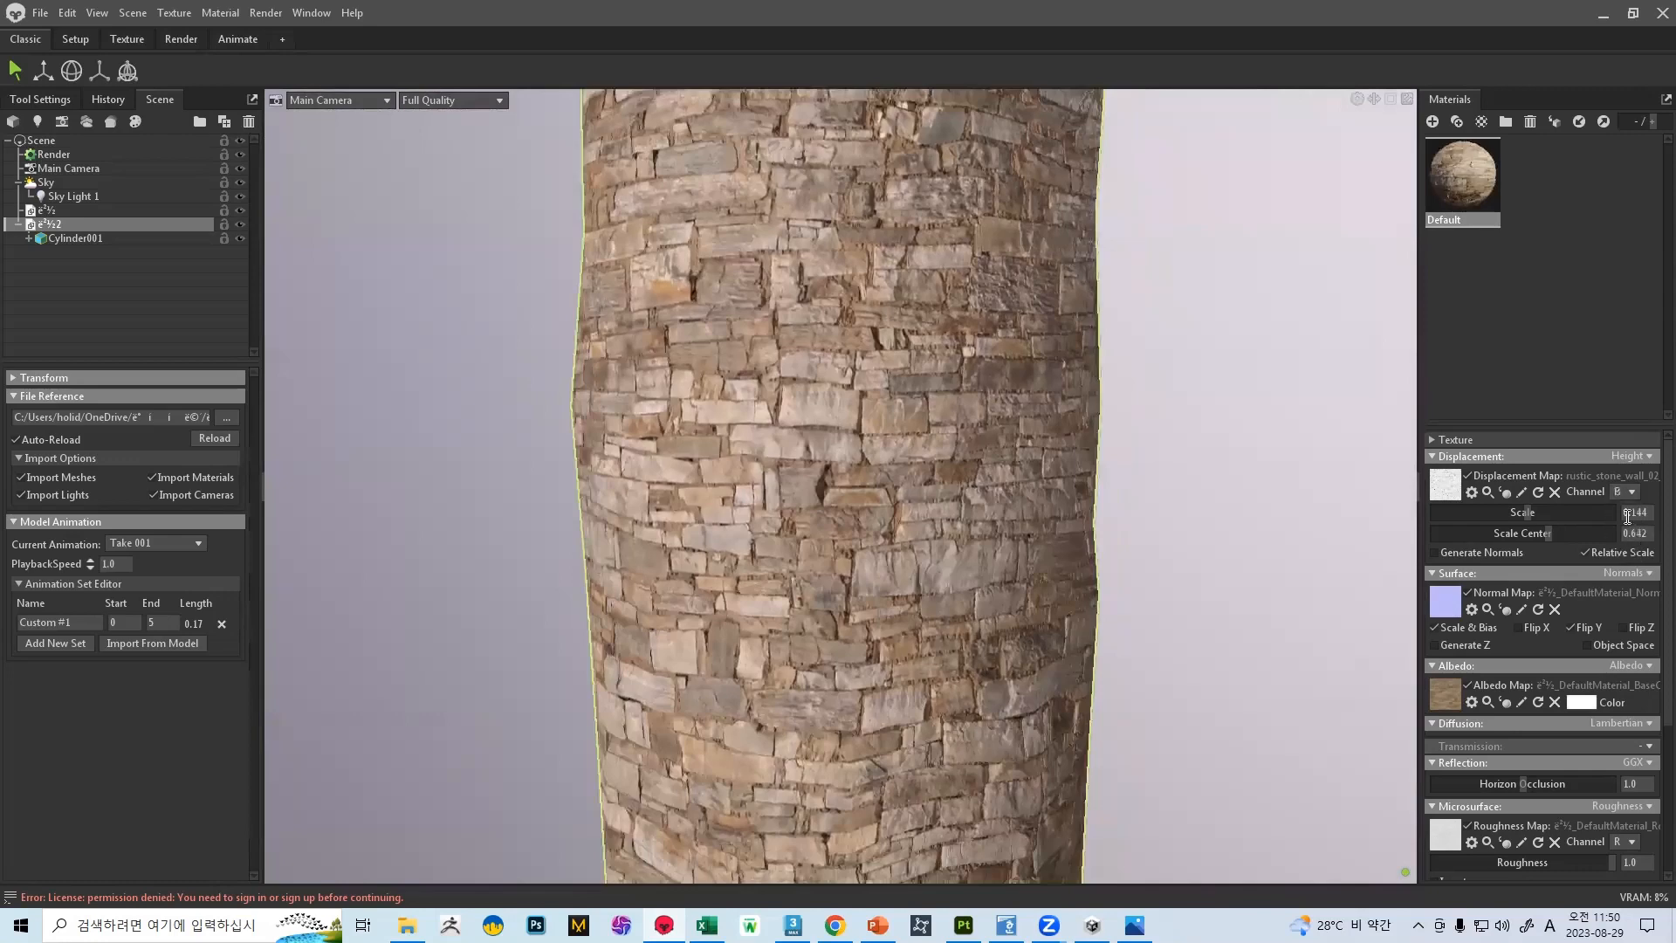
{"action": "left_click", "coordinate": [1626, 492]}
{"action": "left_click_drag", "start_coordinate": [1615, 510], "coordinate": [1505, 506]}
{"action": "left_click", "coordinate": [1633, 508]}
Set the displacement scale center to 0.309 and the scale to 0.065, keeping the Height displacement type
{"action": "left_click_drag", "start_coordinate": [1551, 531], "coordinate": [1488, 550]}
{"action": "left_click", "coordinate": [1620, 457]}
{"action": "left_click", "coordinate": [1624, 476]}
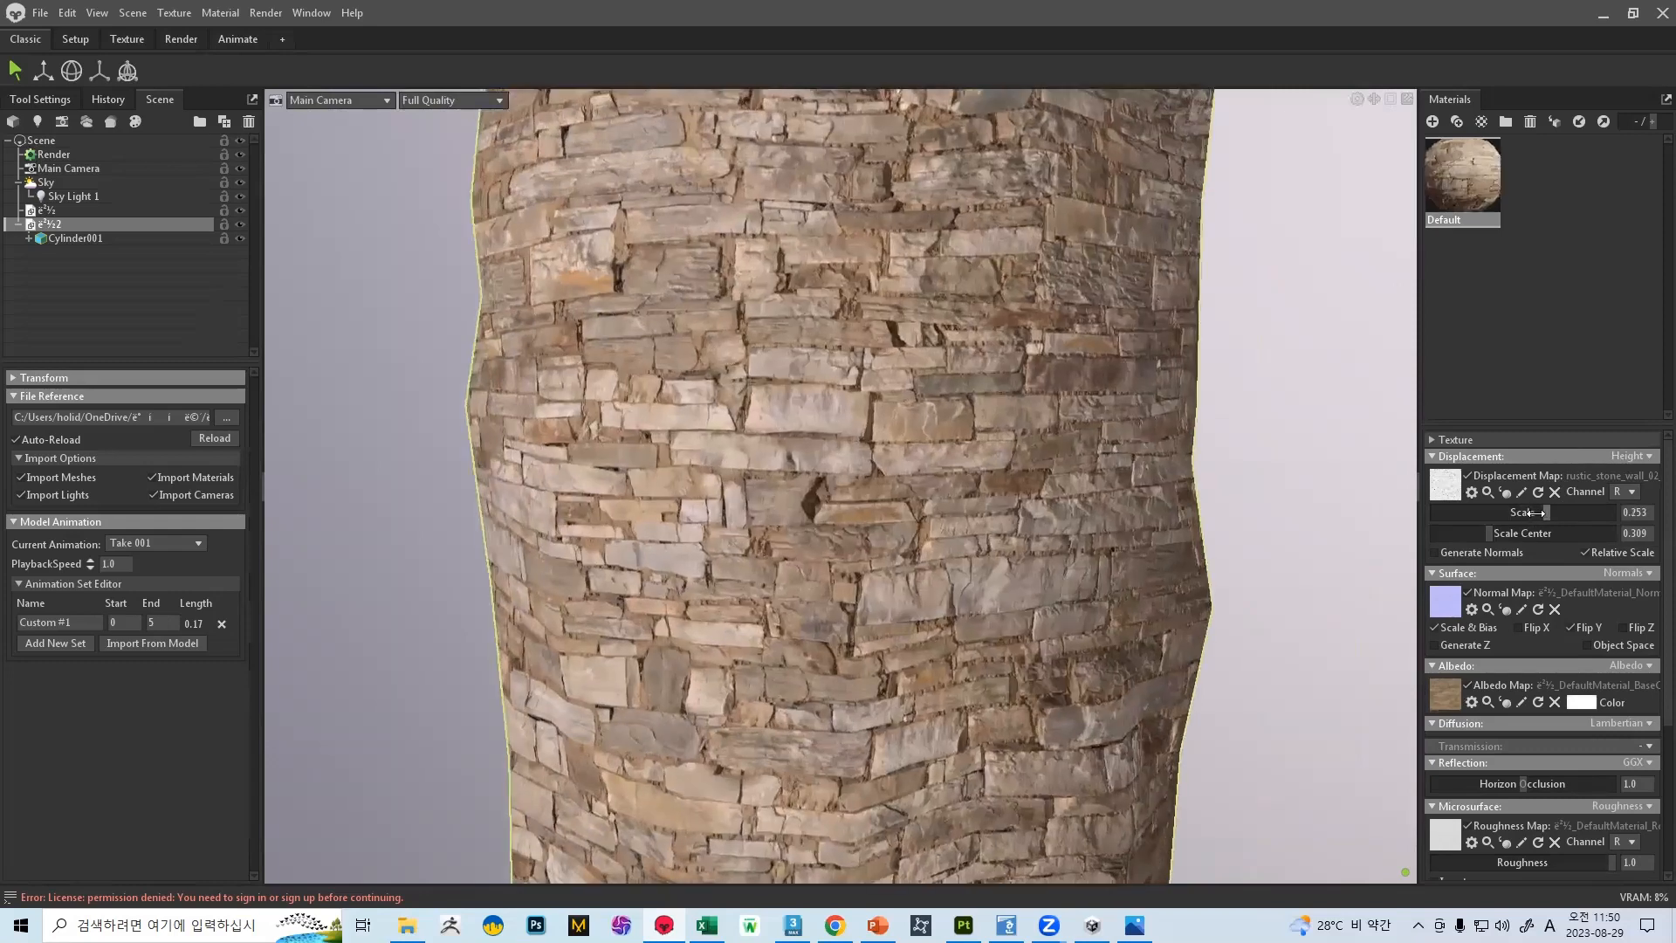
{"action": "scroll", "coordinate": [1571, 611], "scroll_direction": "down", "scroll_amount": 4}
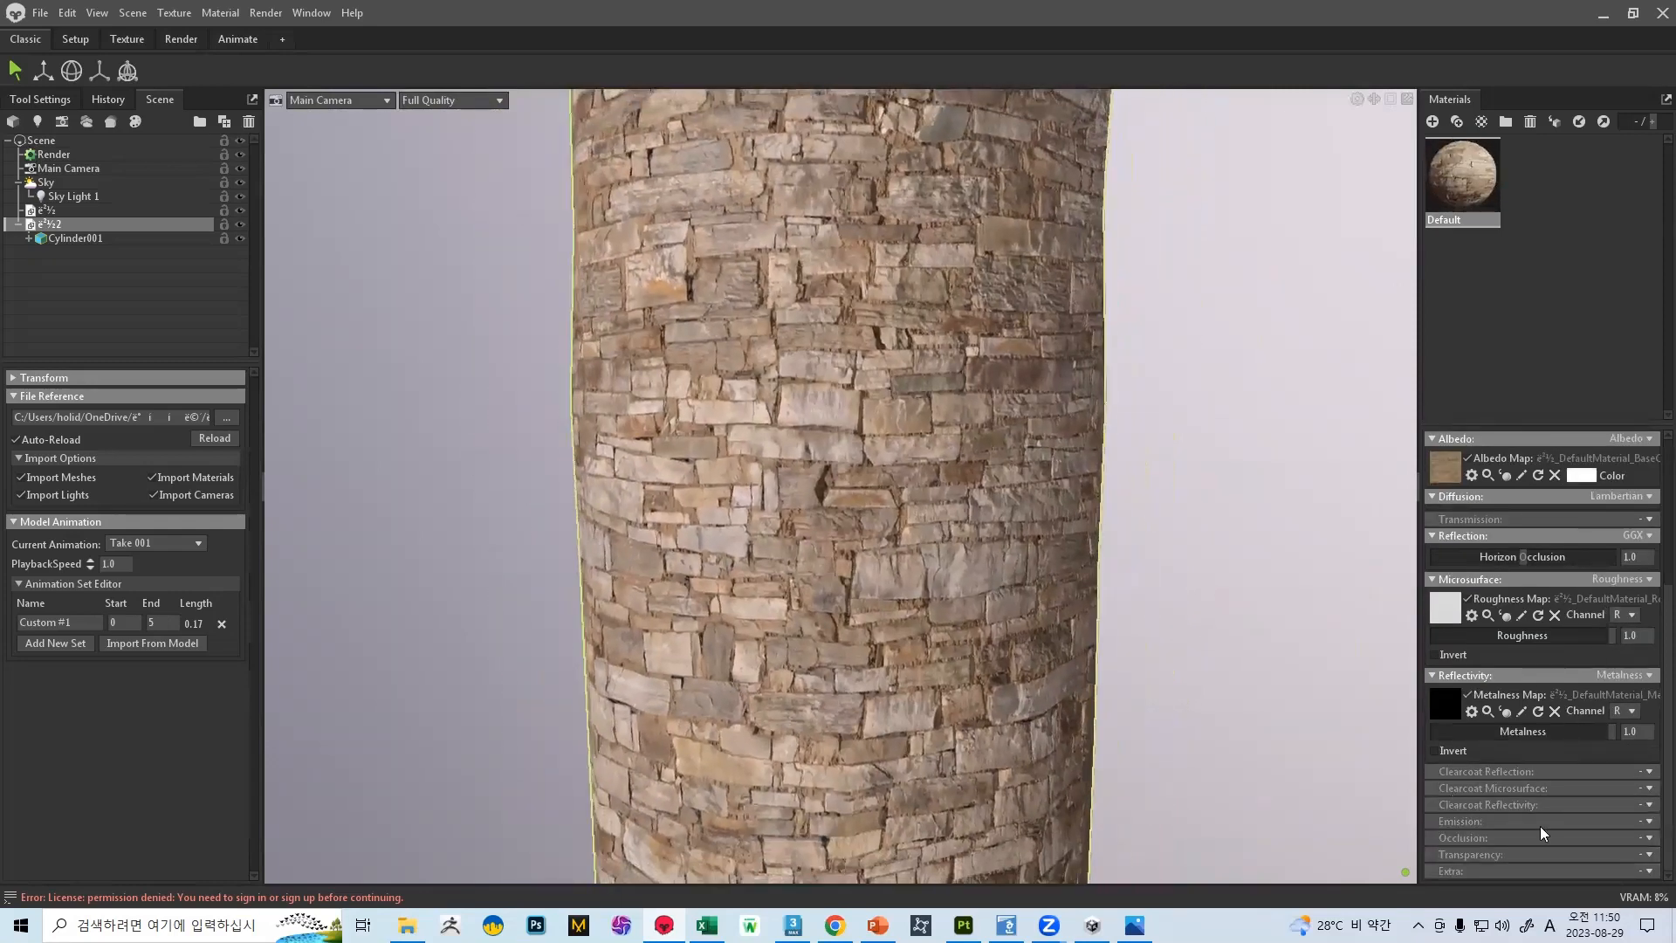
{"action": "left_click", "coordinate": [1651, 876]}
{"action": "scroll", "coordinate": [1615, 637], "scroll_direction": "up", "scroll_amount": 3}
{"action": "scroll", "coordinate": [1030, 405], "scroll_direction": "up", "scroll_amount": 1}
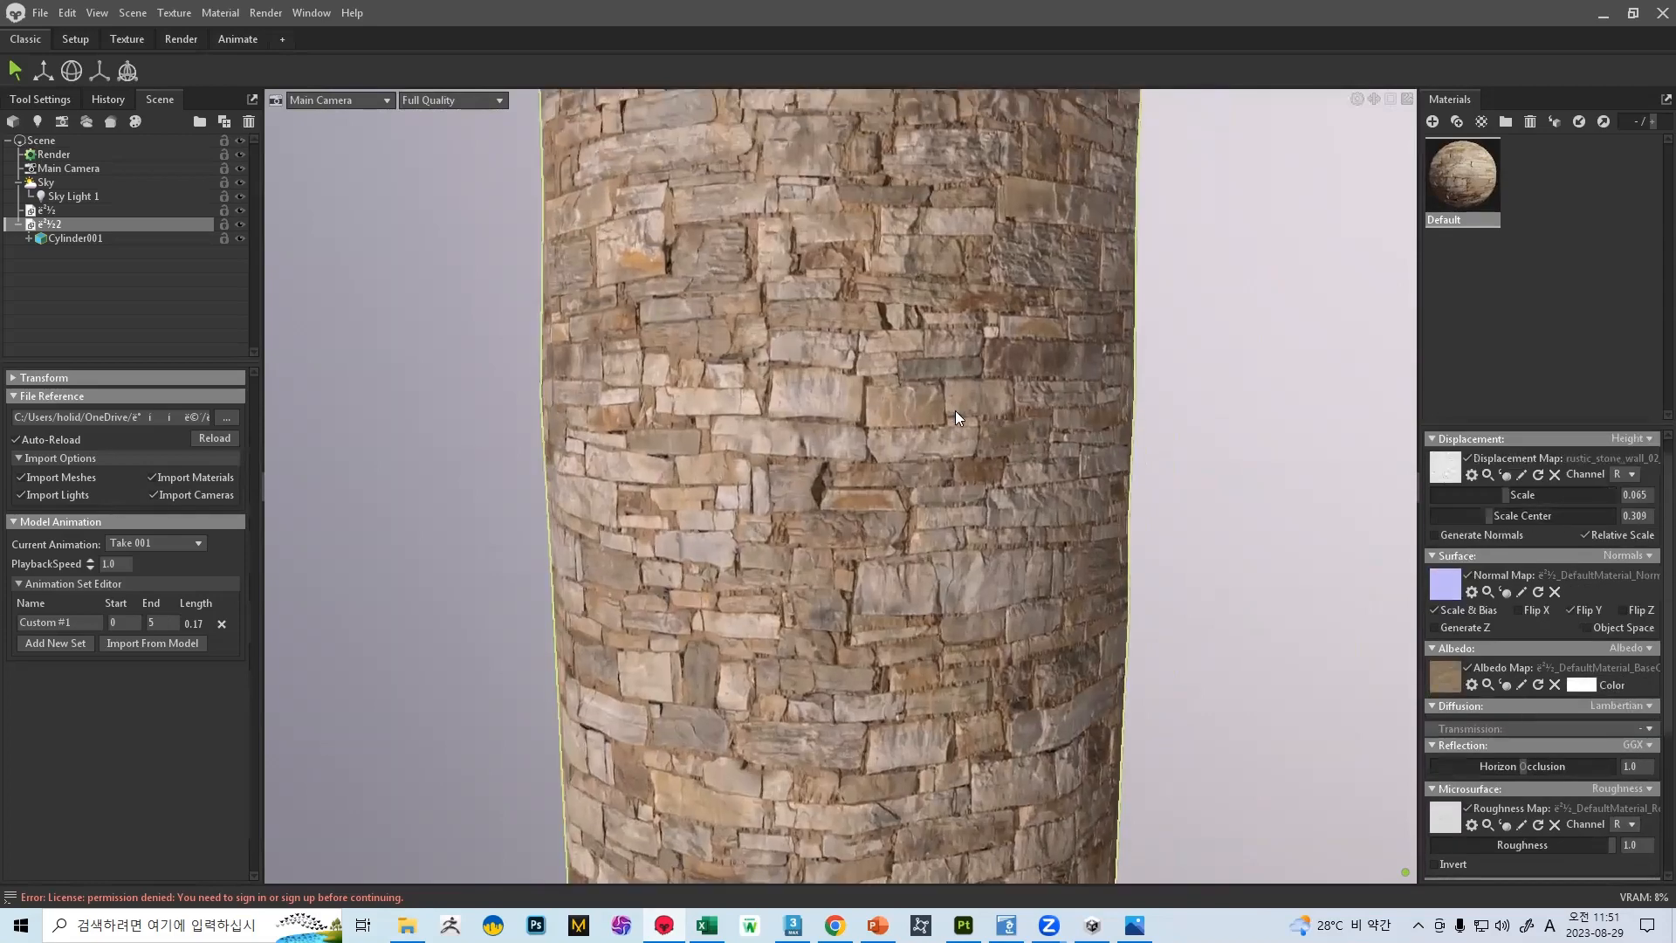
{"action": "scroll", "coordinate": [955, 411], "scroll_direction": "up", "scroll_amount": 1}
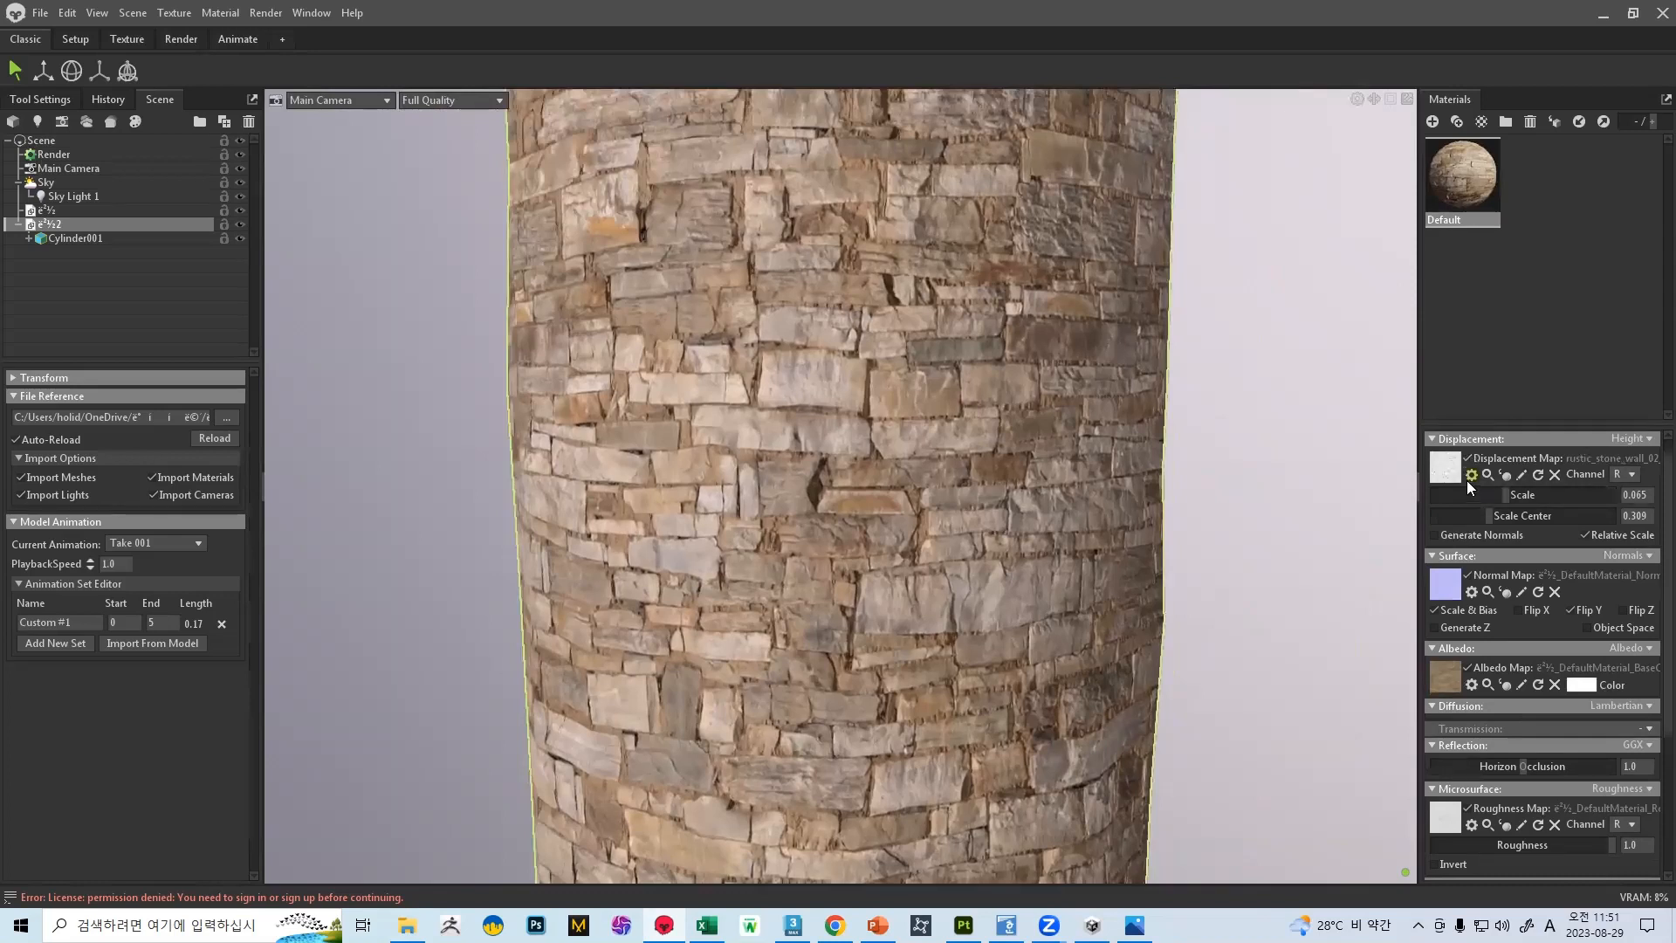
Disable the displacement map and set the displacement scale to 0.042 and the scale center to 0.554
{"action": "left_click", "coordinate": [1469, 478]}
{"action": "left_click", "coordinate": [1471, 461]}
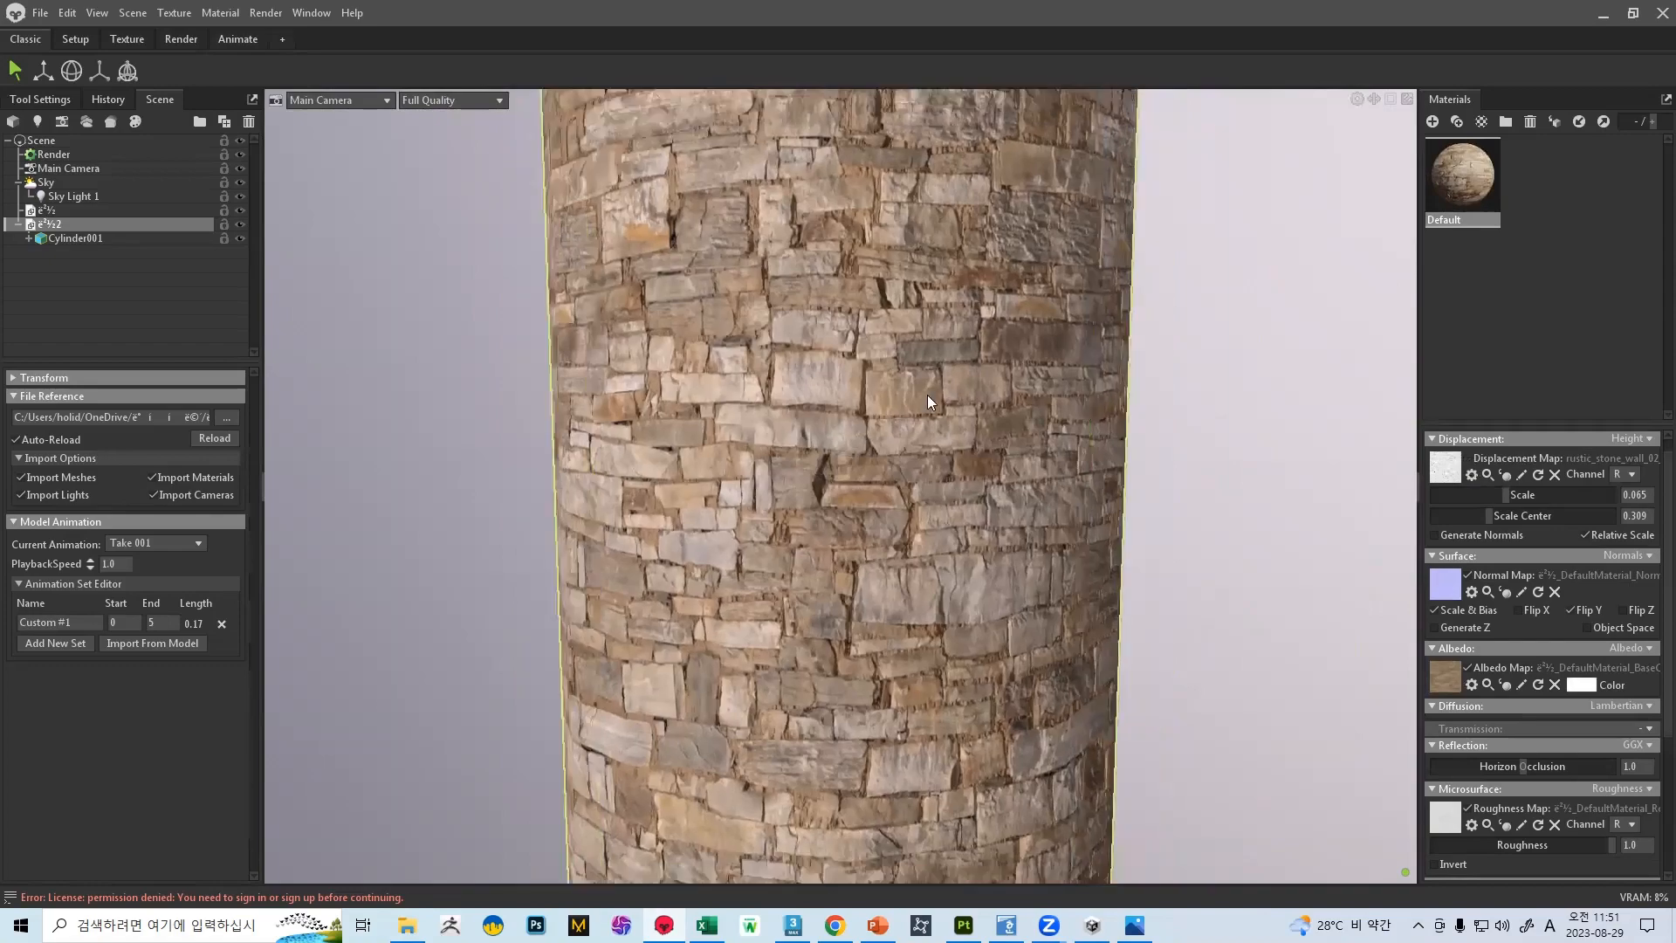
{"action": "scroll", "coordinate": [928, 395], "scroll_direction": "down", "scroll_amount": 4}
{"action": "left_click_drag", "start_coordinate": [901, 325], "coordinate": [842, 435]}
{"action": "scroll", "coordinate": [842, 435], "scroll_direction": "up", "scroll_amount": 3}
{"action": "scroll", "coordinate": [842, 434], "scroll_direction": "down", "scroll_amount": 1}
{"action": "left_click_drag", "start_coordinate": [1512, 495], "coordinate": [1523, 495]}
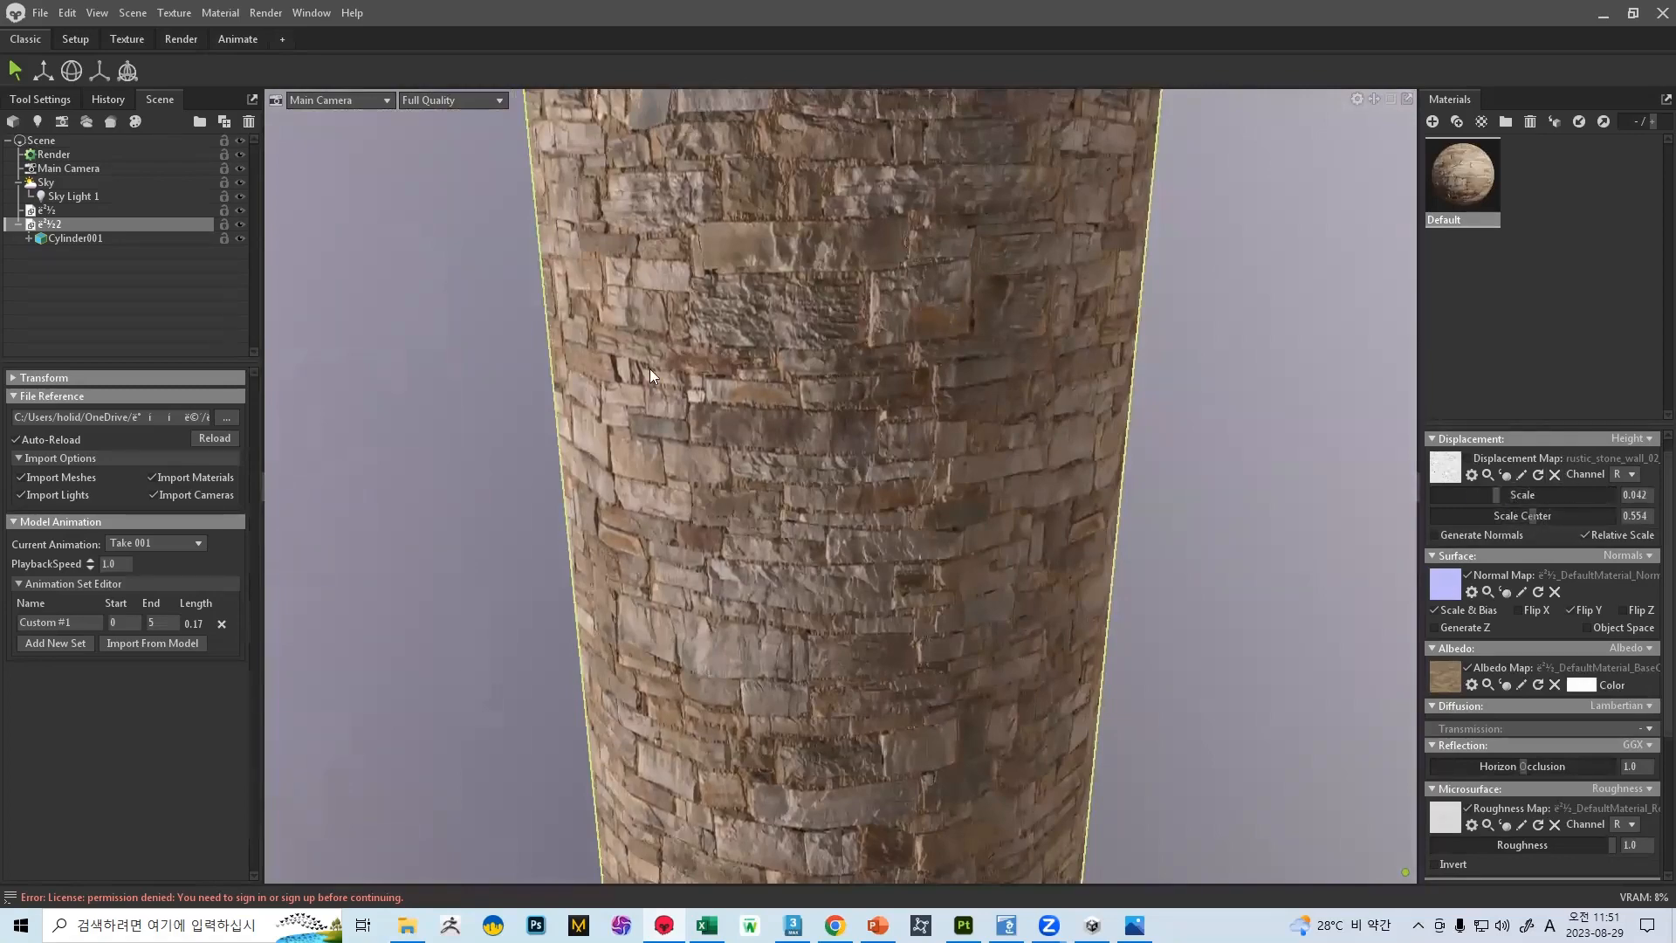
Examine the stone cylinder without its displacement map, both close up and as a whole
{"action": "scroll", "coordinate": [873, 421], "scroll_direction": "down", "scroll_amount": 4}
{"action": "left_click_drag", "start_coordinate": [820, 405], "coordinate": [847, 375]}
{"action": "scroll", "coordinate": [813, 463], "scroll_direction": "up", "scroll_amount": 6}
{"action": "left_click_drag", "start_coordinate": [813, 462], "coordinate": [929, 496]}
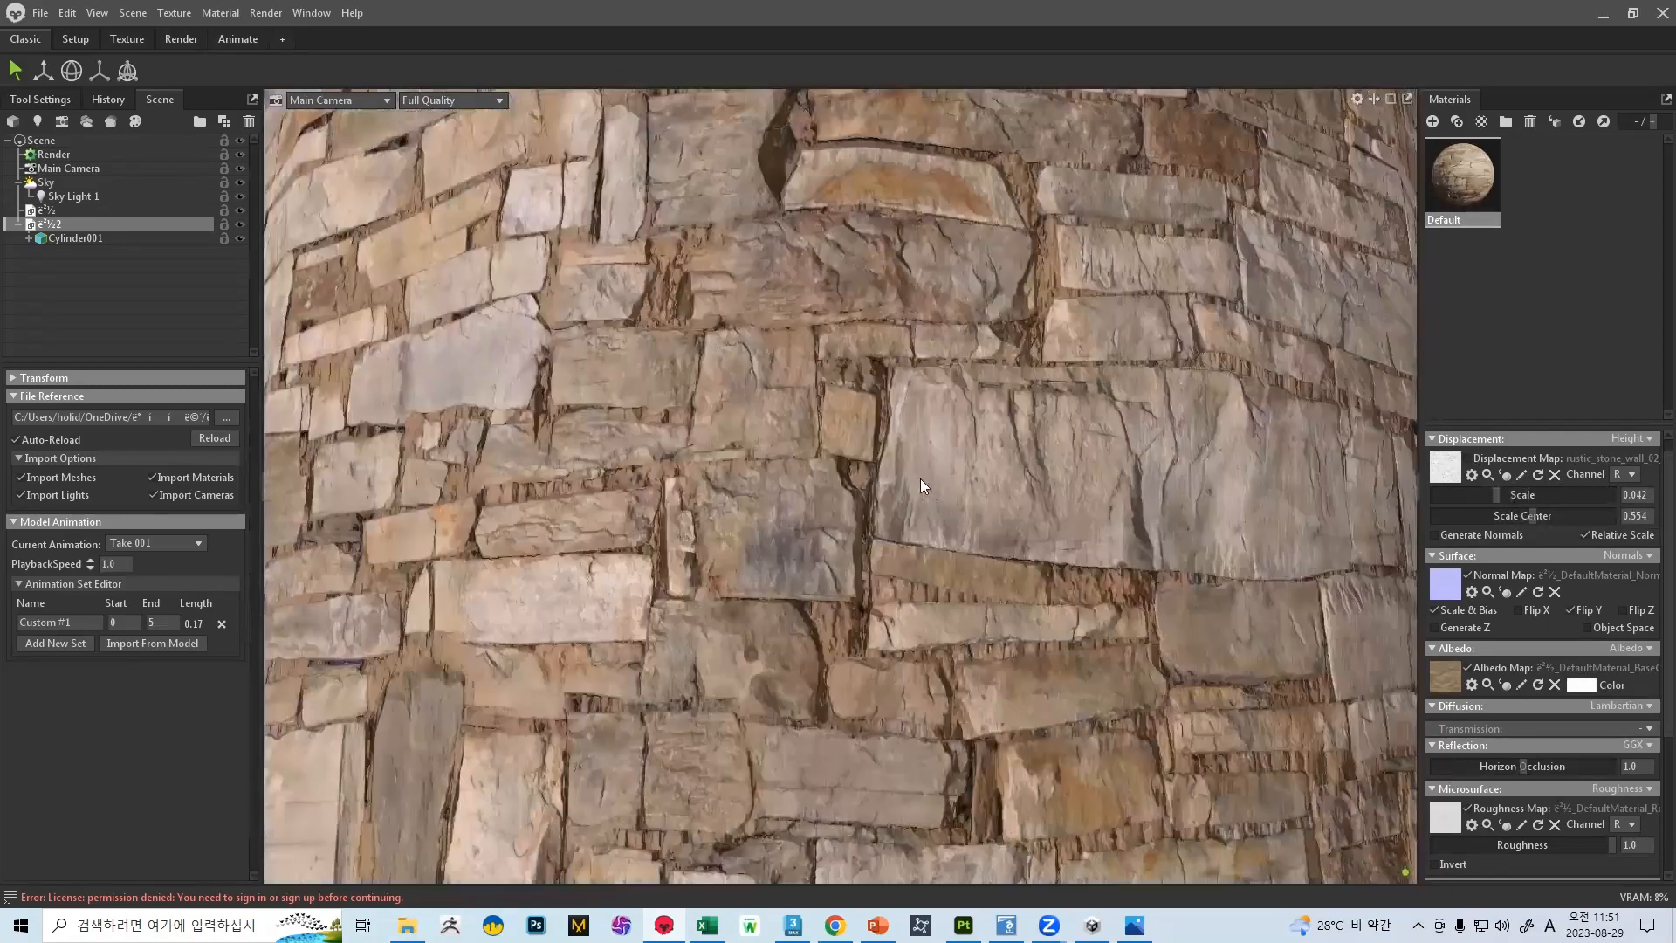
{"action": "scroll", "coordinate": [934, 454], "scroll_direction": "down", "scroll_amount": 5}
{"action": "left_click_drag", "start_coordinate": [937, 421], "coordinate": [640, 447]}
{"action": "scroll", "coordinate": [988, 431], "scroll_direction": "down", "scroll_amount": 5}
{"action": "scroll", "coordinate": [641, 447], "scroll_direction": "down", "scroll_amount": 3}
{"action": "scroll", "coordinate": [865, 597], "scroll_direction": "up", "scroll_amount": 4}
{"action": "left_click_drag", "start_coordinate": [796, 388], "coordinate": [838, 349], "text": "alt"}
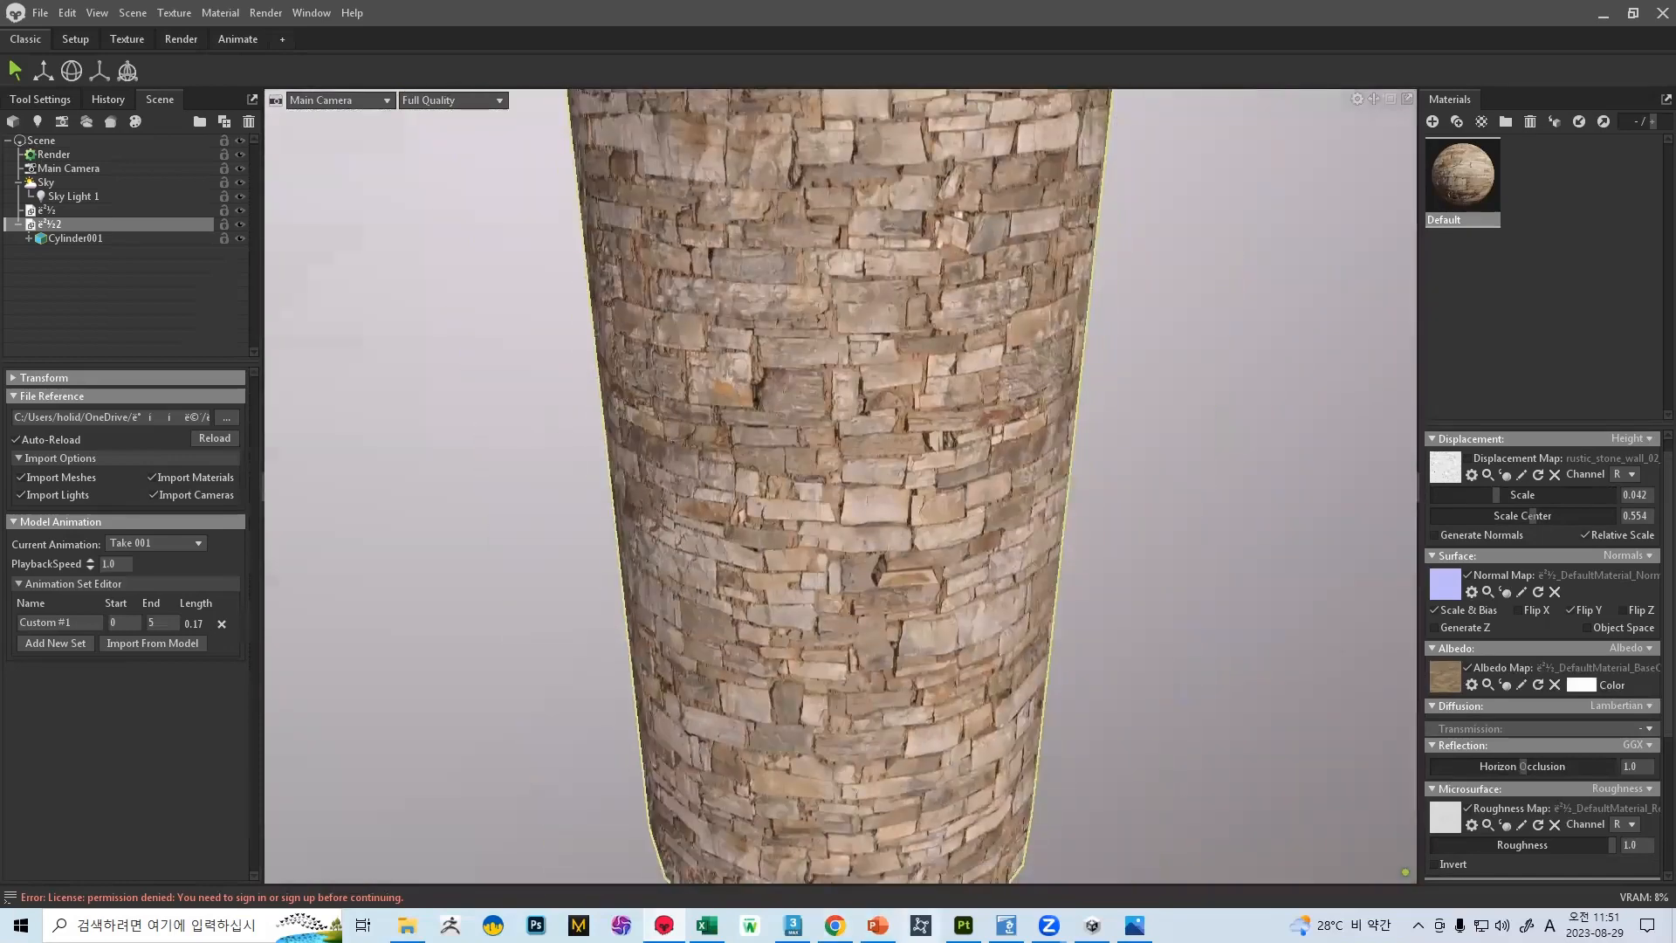
{"action": "scroll", "coordinate": [775, 403], "scroll_direction": "down", "scroll_amount": 5}
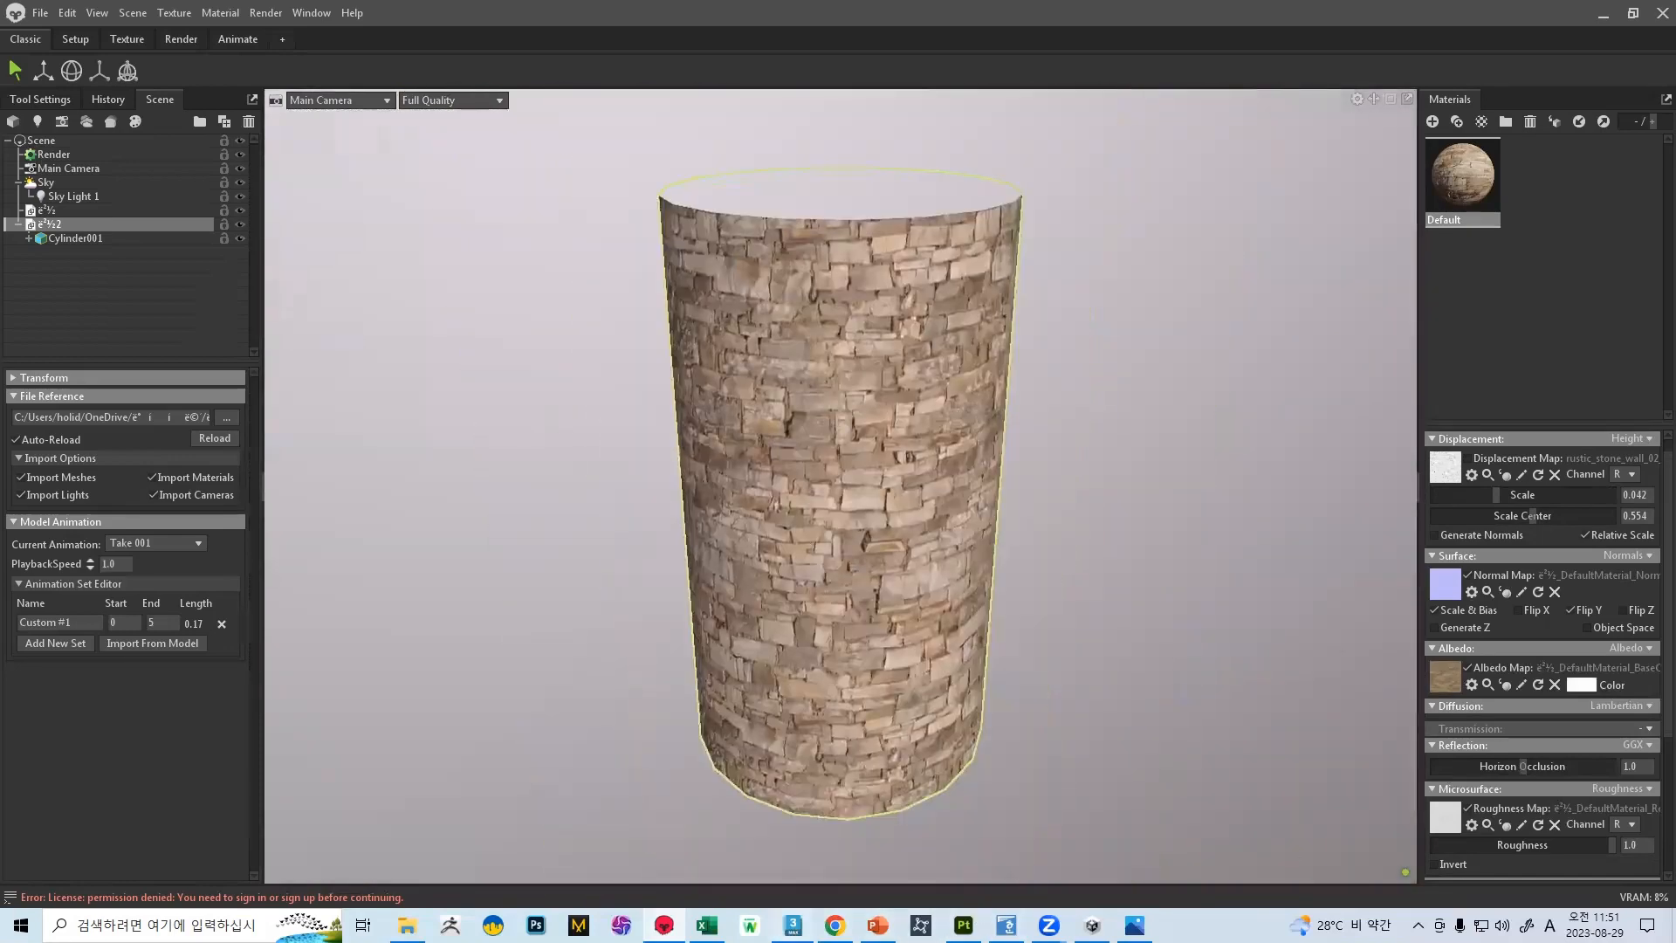
Switch to 3ds Max and select both open border loops of the cylinder
{"action": "key", "text": "alt+Tab"}
{"action": "middle_click_drag", "start_coordinate": [831, 376], "coordinate": [834, 420]}
{"action": "scroll", "coordinate": [833, 419], "scroll_direction": "up", "scroll_amount": 5}
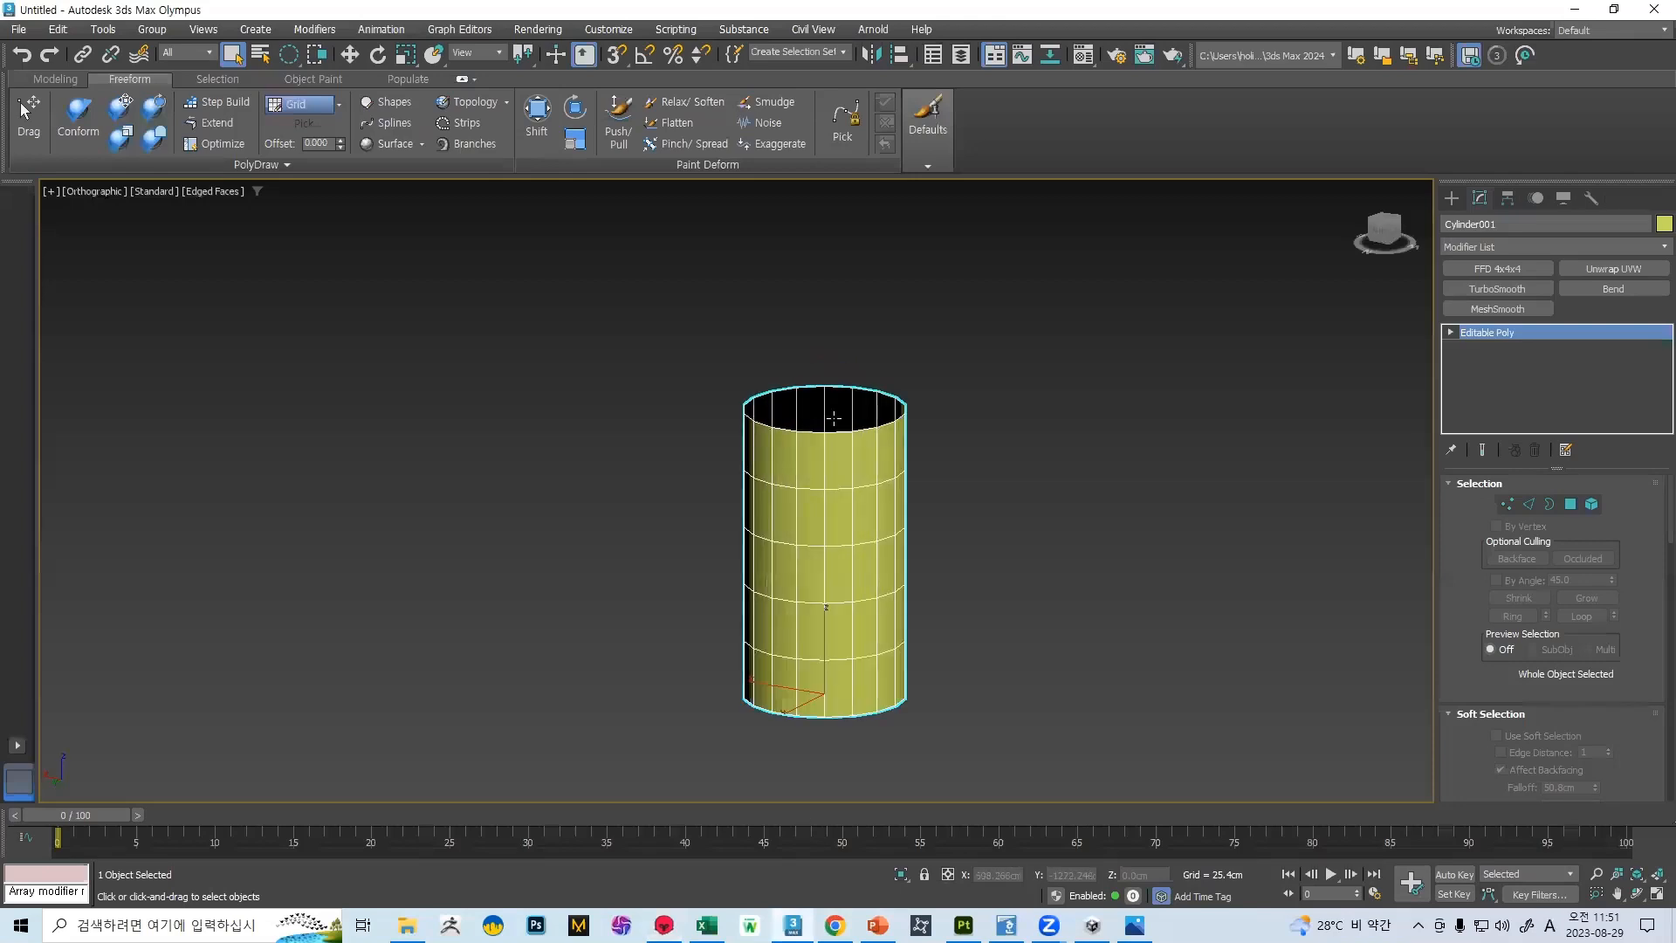
{"action": "left_click", "coordinate": [1547, 503]}
{"action": "left_click", "coordinate": [827, 436]}
{"action": "left_click", "coordinate": [831, 721], "text": "ctrl"}
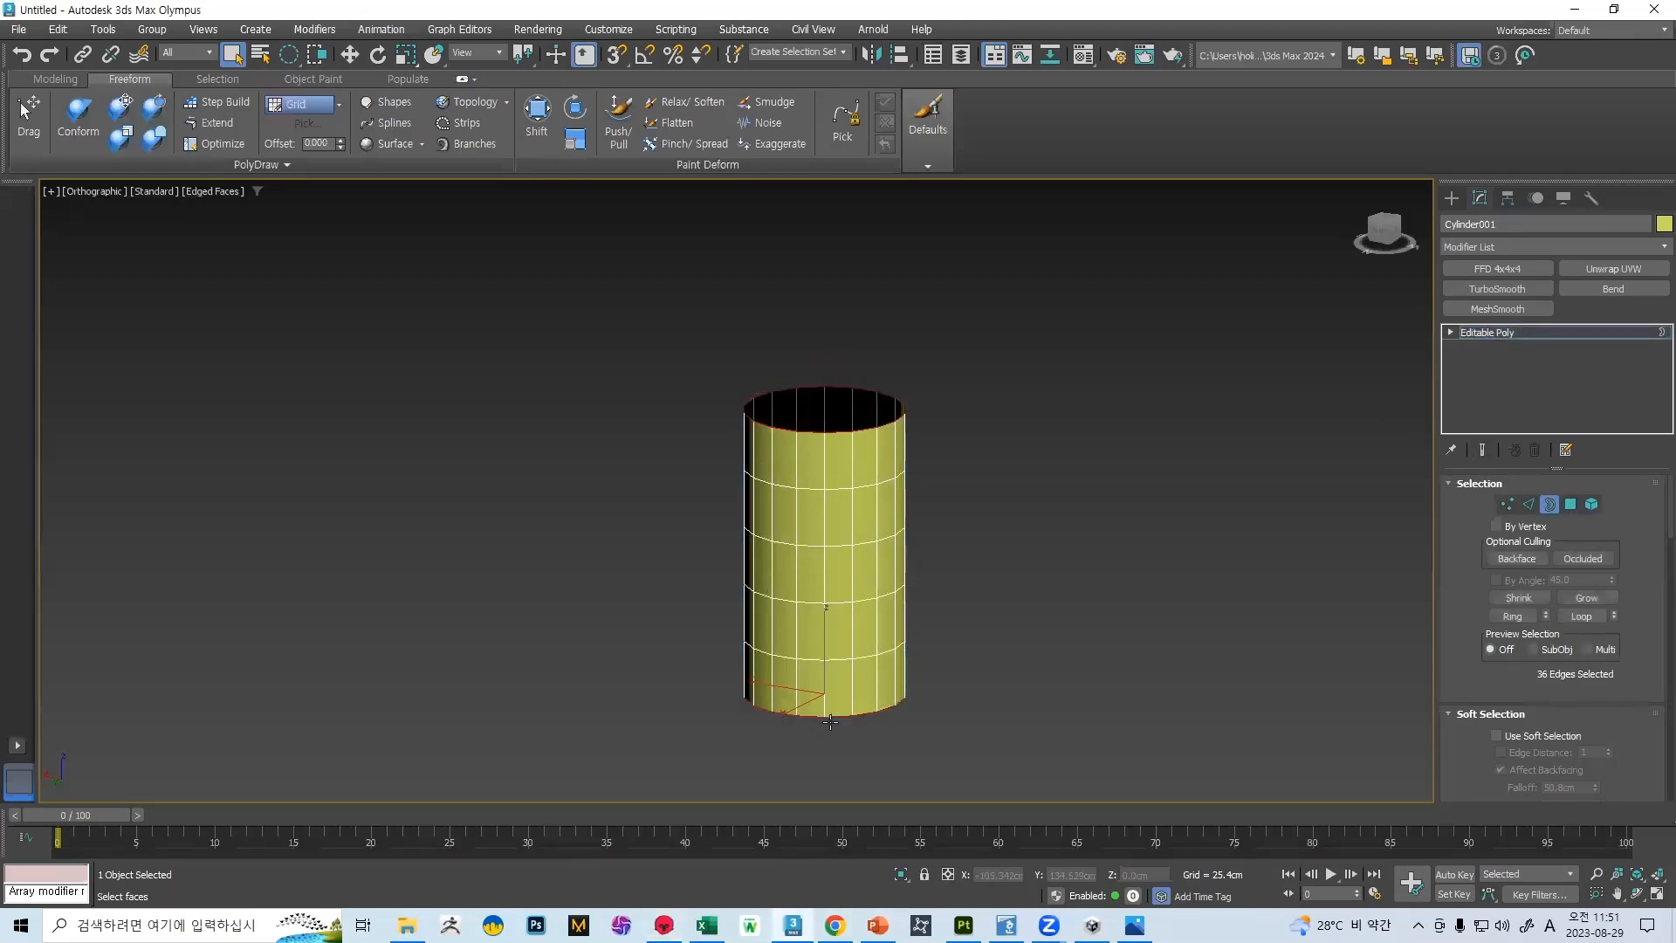
{"action": "left_click", "coordinate": [1547, 506]}
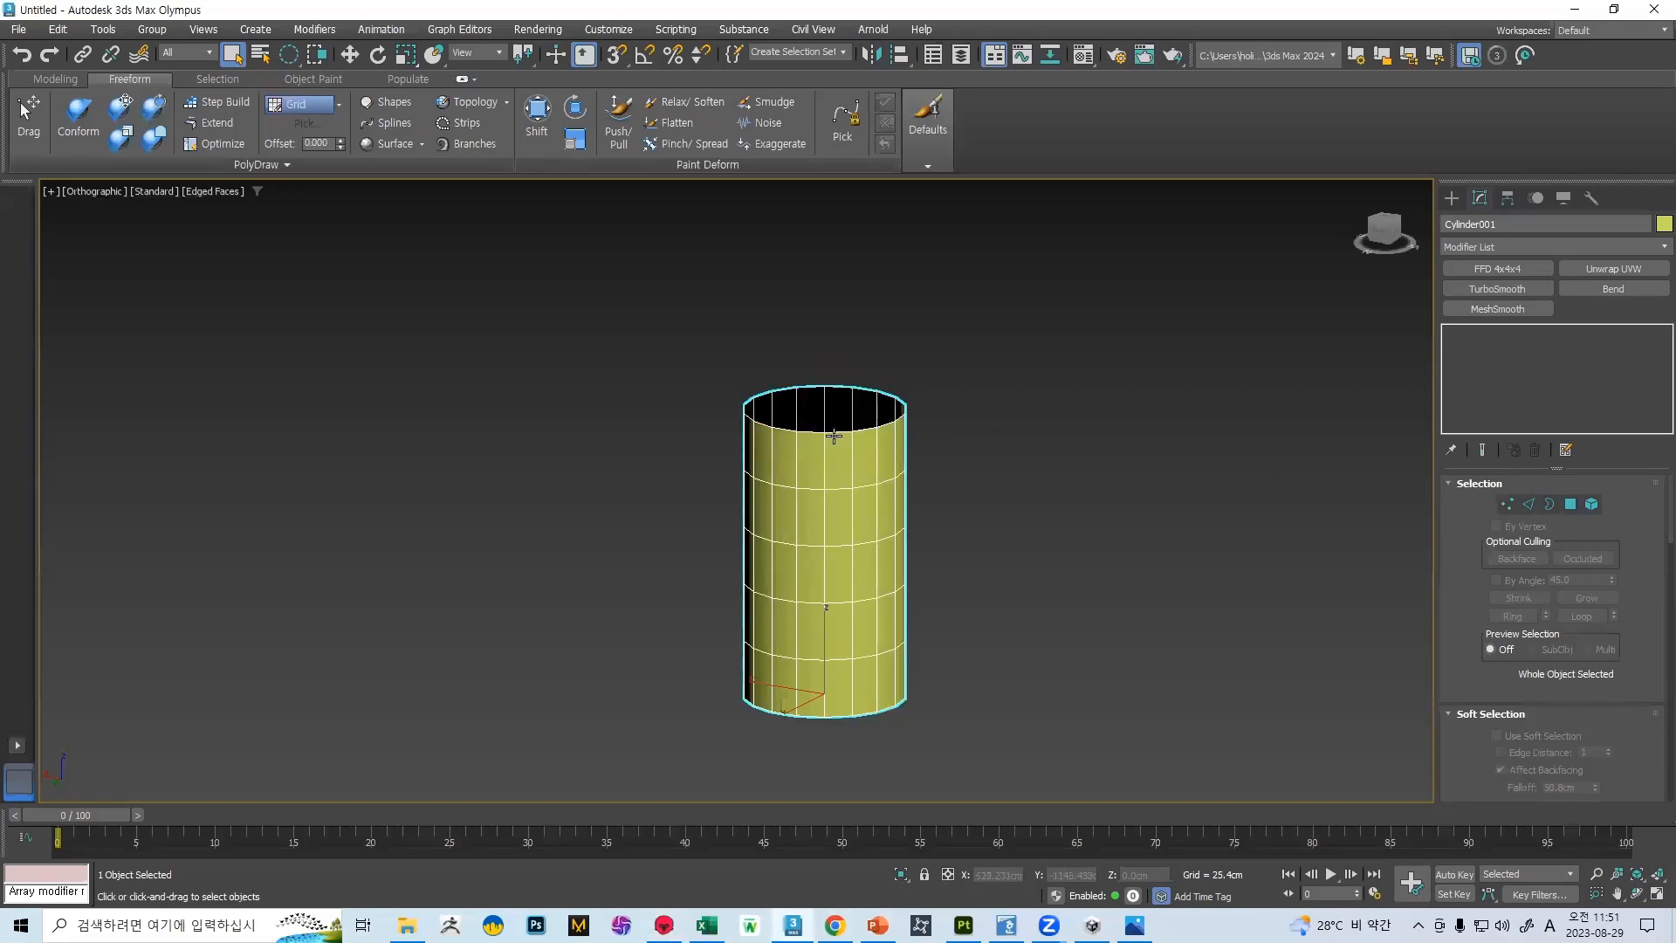
{"action": "key", "text": "3"}
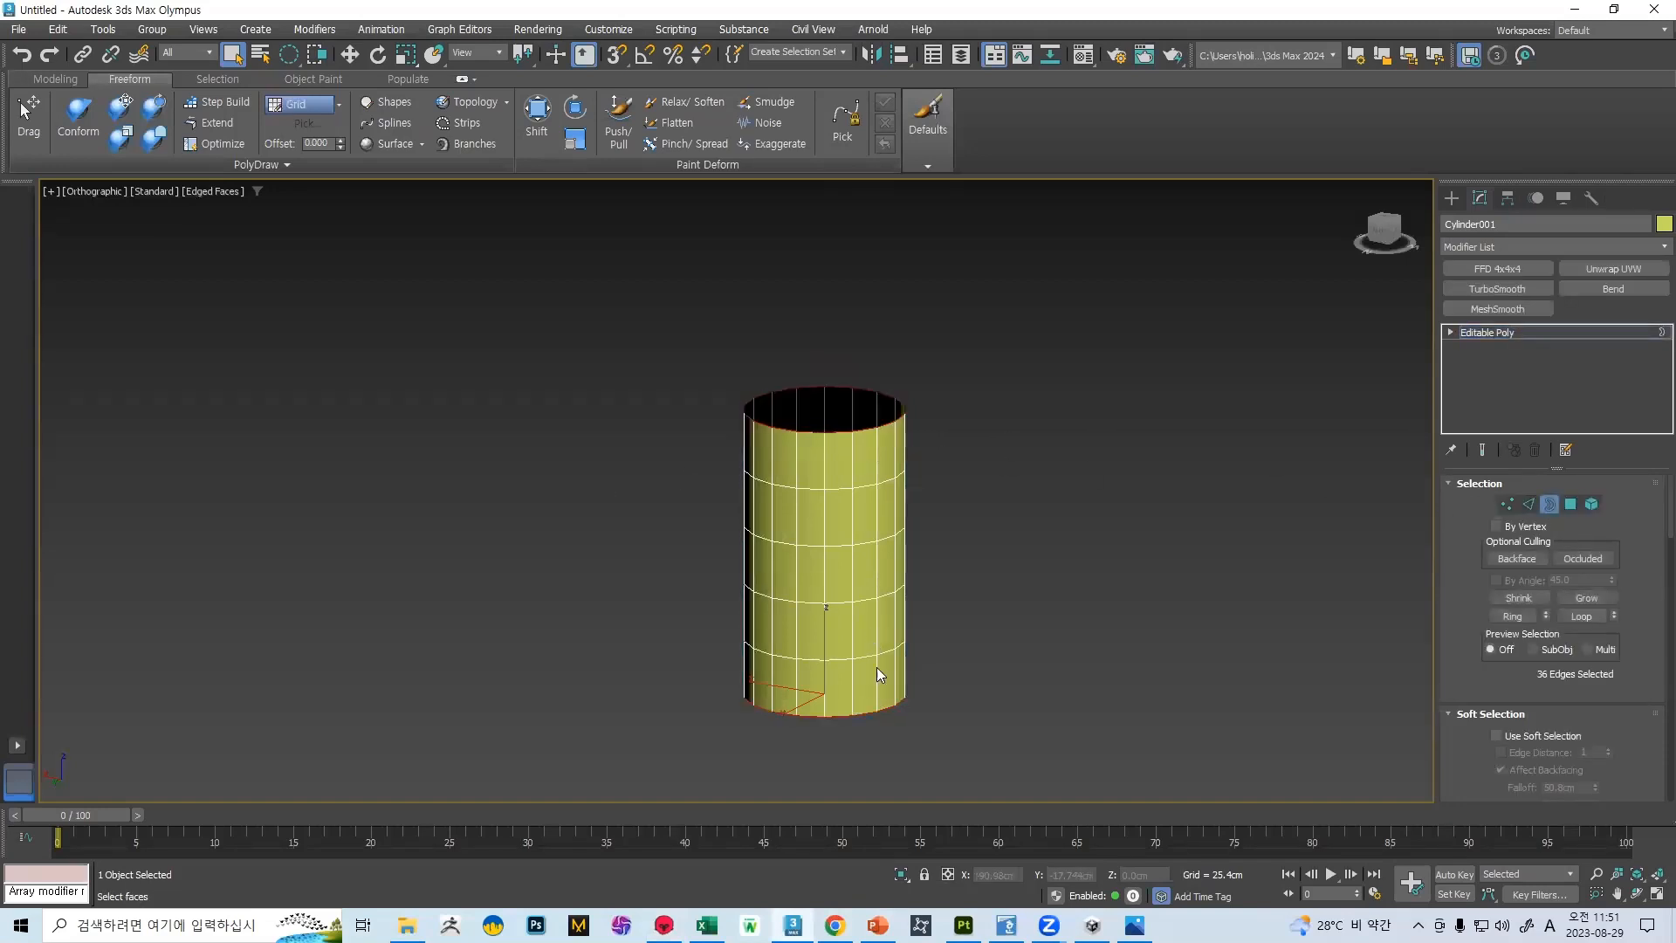
Try to extend both border loops inward at 44 percent scale and move them along the cylinder's axis
{"action": "key", "text": "r"}
{"action": "left_click_drag", "start_coordinate": [826, 691], "coordinate": [838, 793], "text": "shift"}
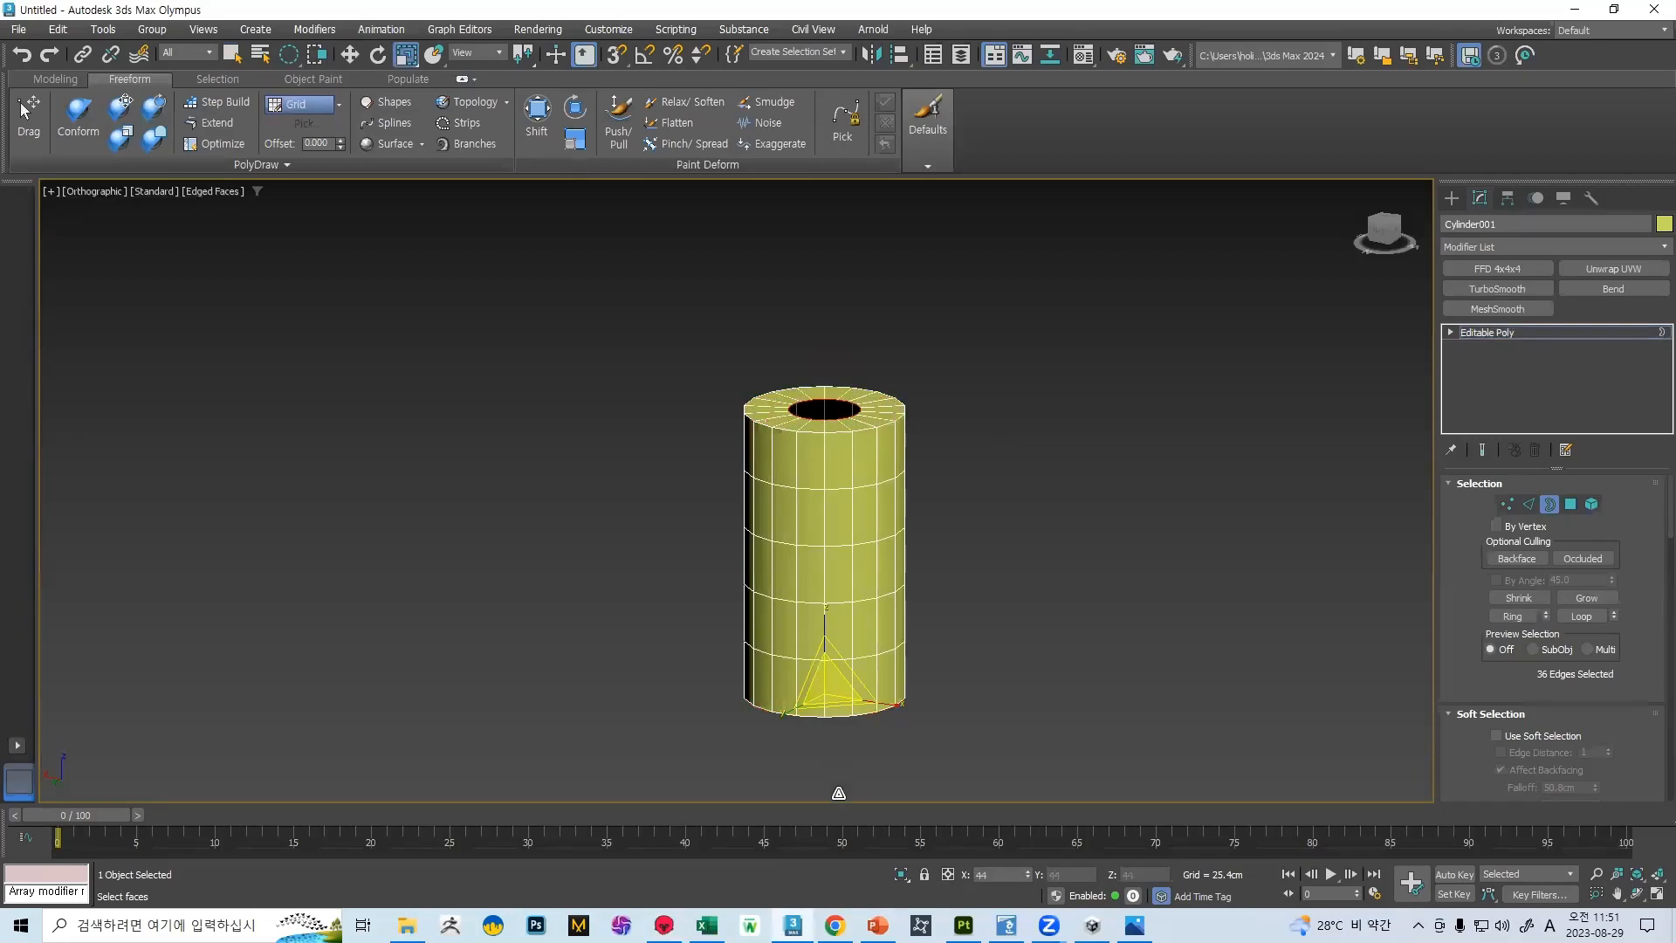
{"action": "scroll", "coordinate": [821, 440], "scroll_direction": "up", "scroll_amount": 3}
{"action": "middle_click_drag", "start_coordinate": [834, 422], "coordinate": [782, 440], "text": "alt"}
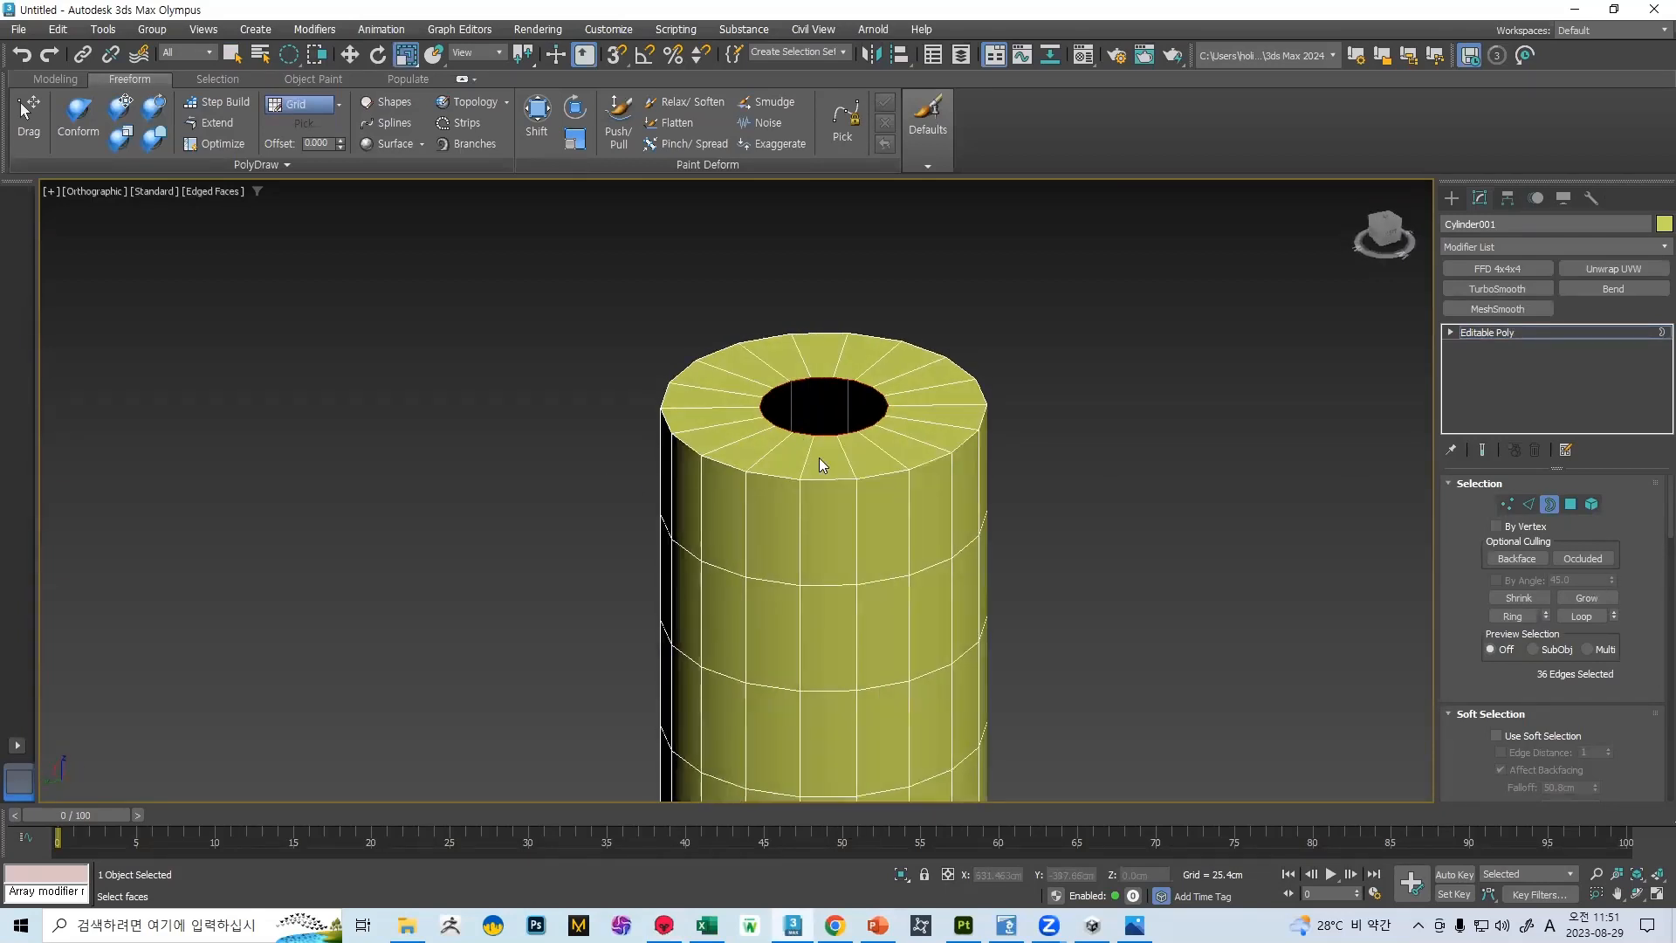
{"action": "scroll", "coordinate": [819, 457], "scroll_direction": "down", "scroll_amount": 2}
{"action": "scroll", "coordinate": [857, 592], "scroll_direction": "up", "scroll_amount": 2}
{"action": "key", "text": "w"}
{"action": "middle_click_drag", "start_coordinate": [858, 594], "coordinate": [866, 506]}
{"action": "left_click_drag", "start_coordinate": [811, 658], "coordinate": [810, 697]}
{"action": "key", "text": "ctrl+z"}
{"action": "key", "text": "ctrl+z"}
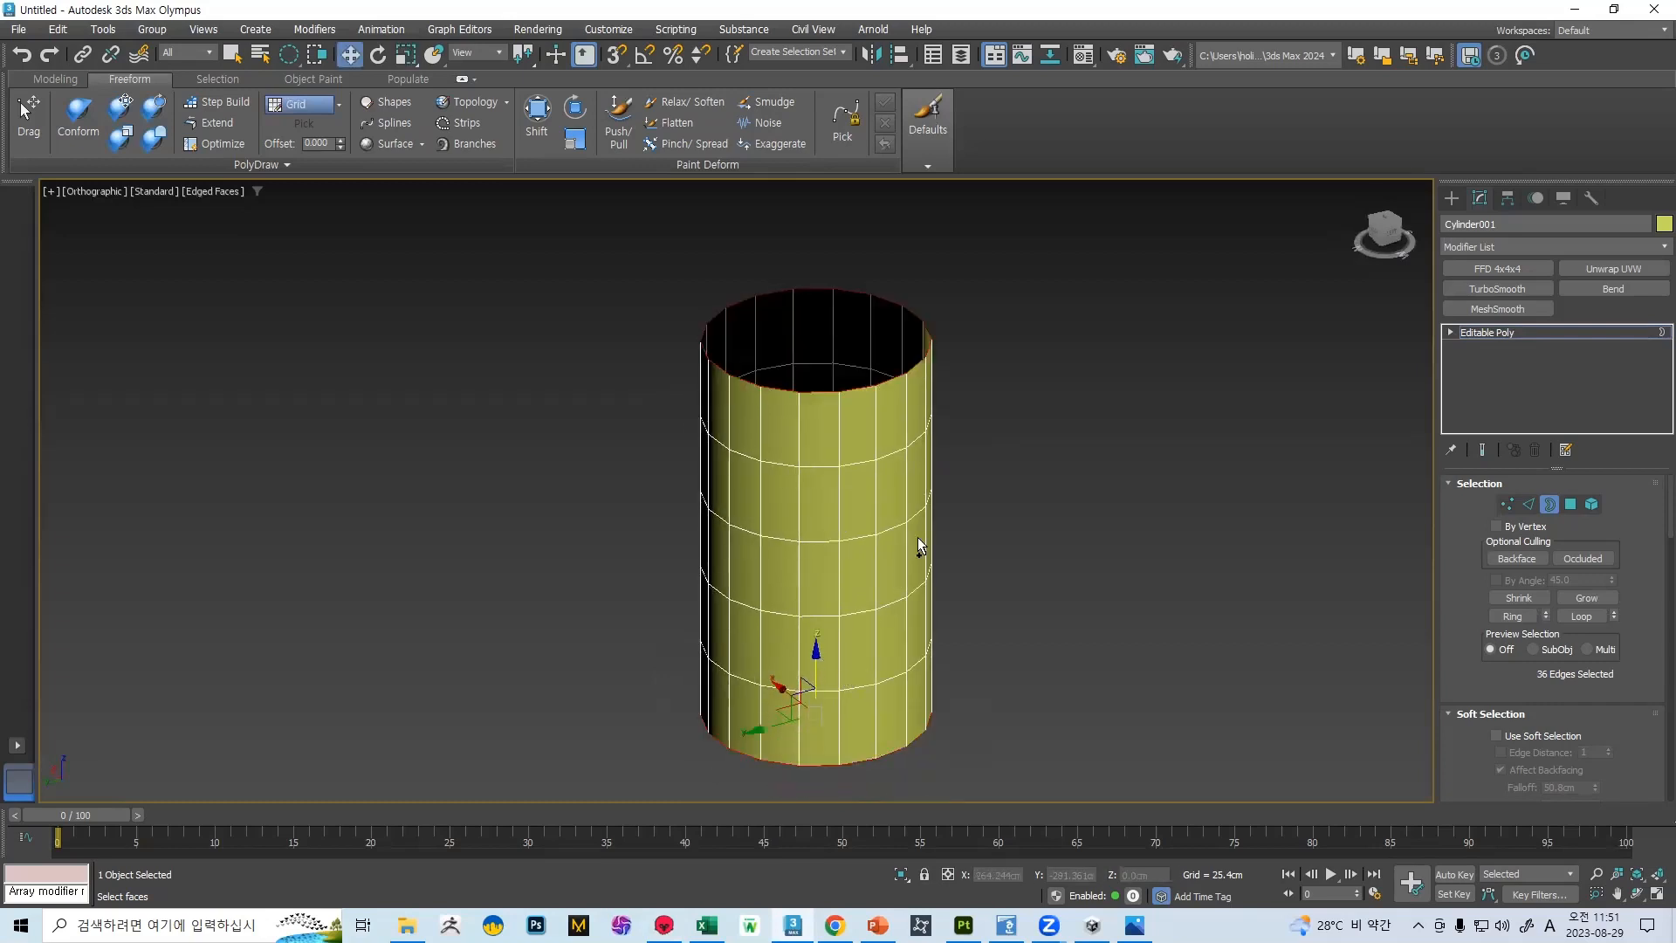
Extend the cylinder's top border inward into a flat rim and downward into an inner wall
{"action": "left_click", "coordinate": [854, 384]}
{"action": "key", "text": "r"}
{"action": "left_click_drag", "start_coordinate": [819, 347], "coordinate": [823, 419], "text": "shift"}
{"action": "key", "text": "w"}
{"action": "left_click_drag", "start_coordinate": [822, 304], "coordinate": [821, 369], "text": "shift"}
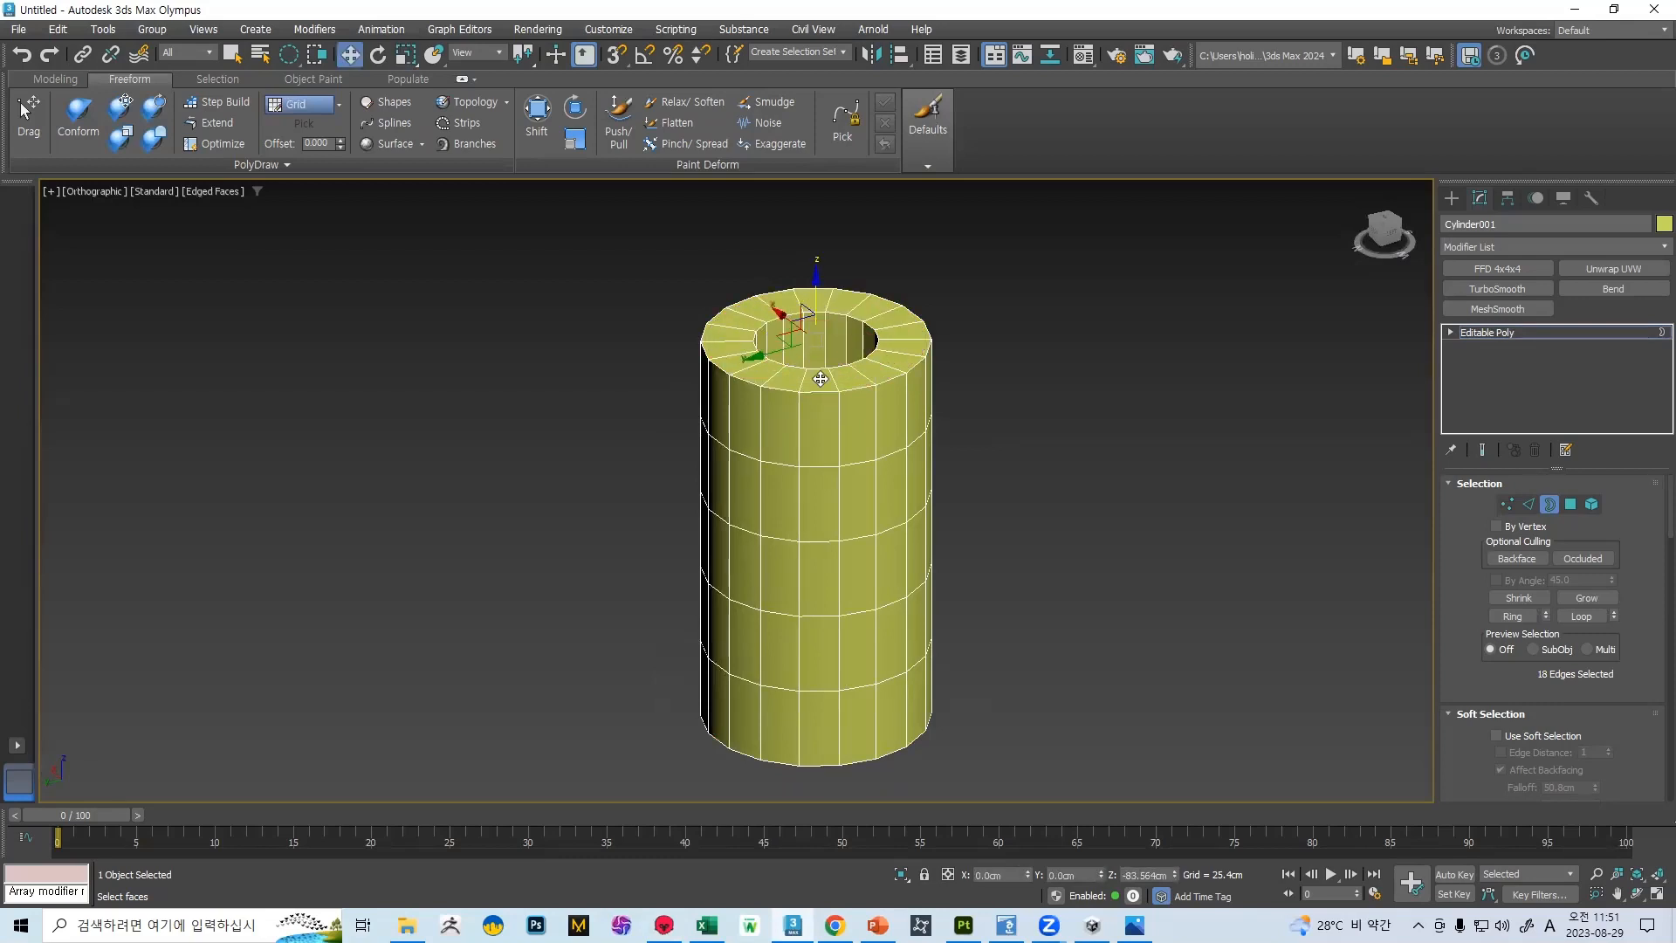
{"action": "middle_click_drag", "start_coordinate": [821, 429], "coordinate": [844, 472], "text": "alt"}
{"action": "left_click", "coordinate": [1488, 333]}
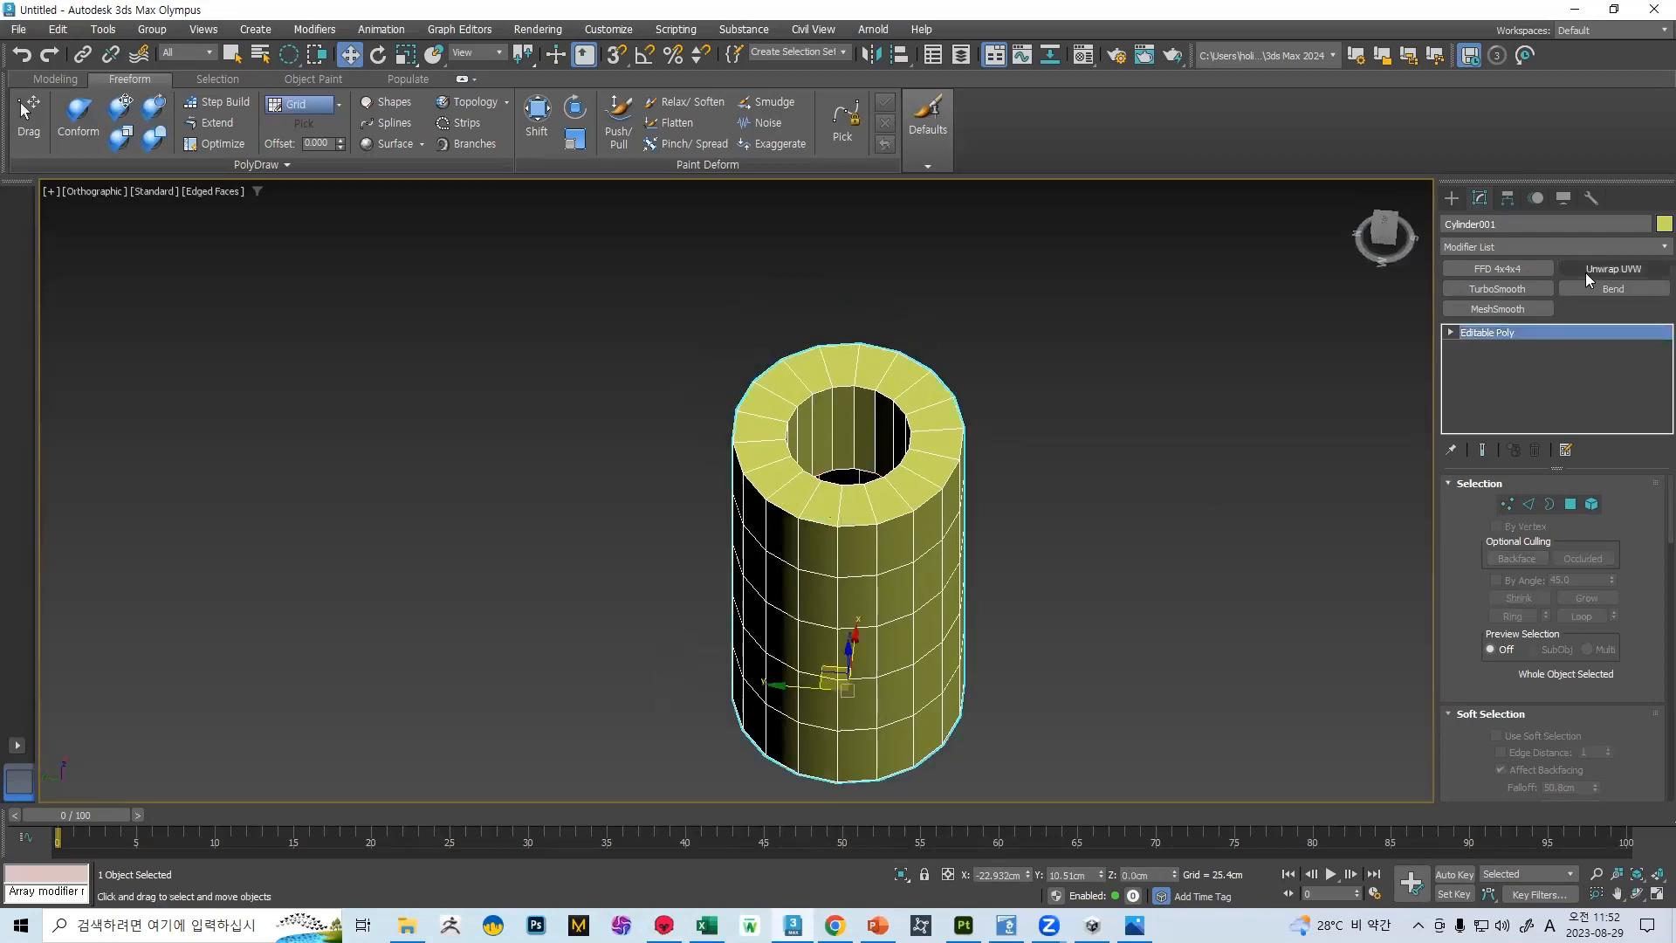
Apply an Unwrap UVW modifier to the thick-walled cylinder and select all of its faces
{"action": "left_click", "coordinate": [1585, 271]}
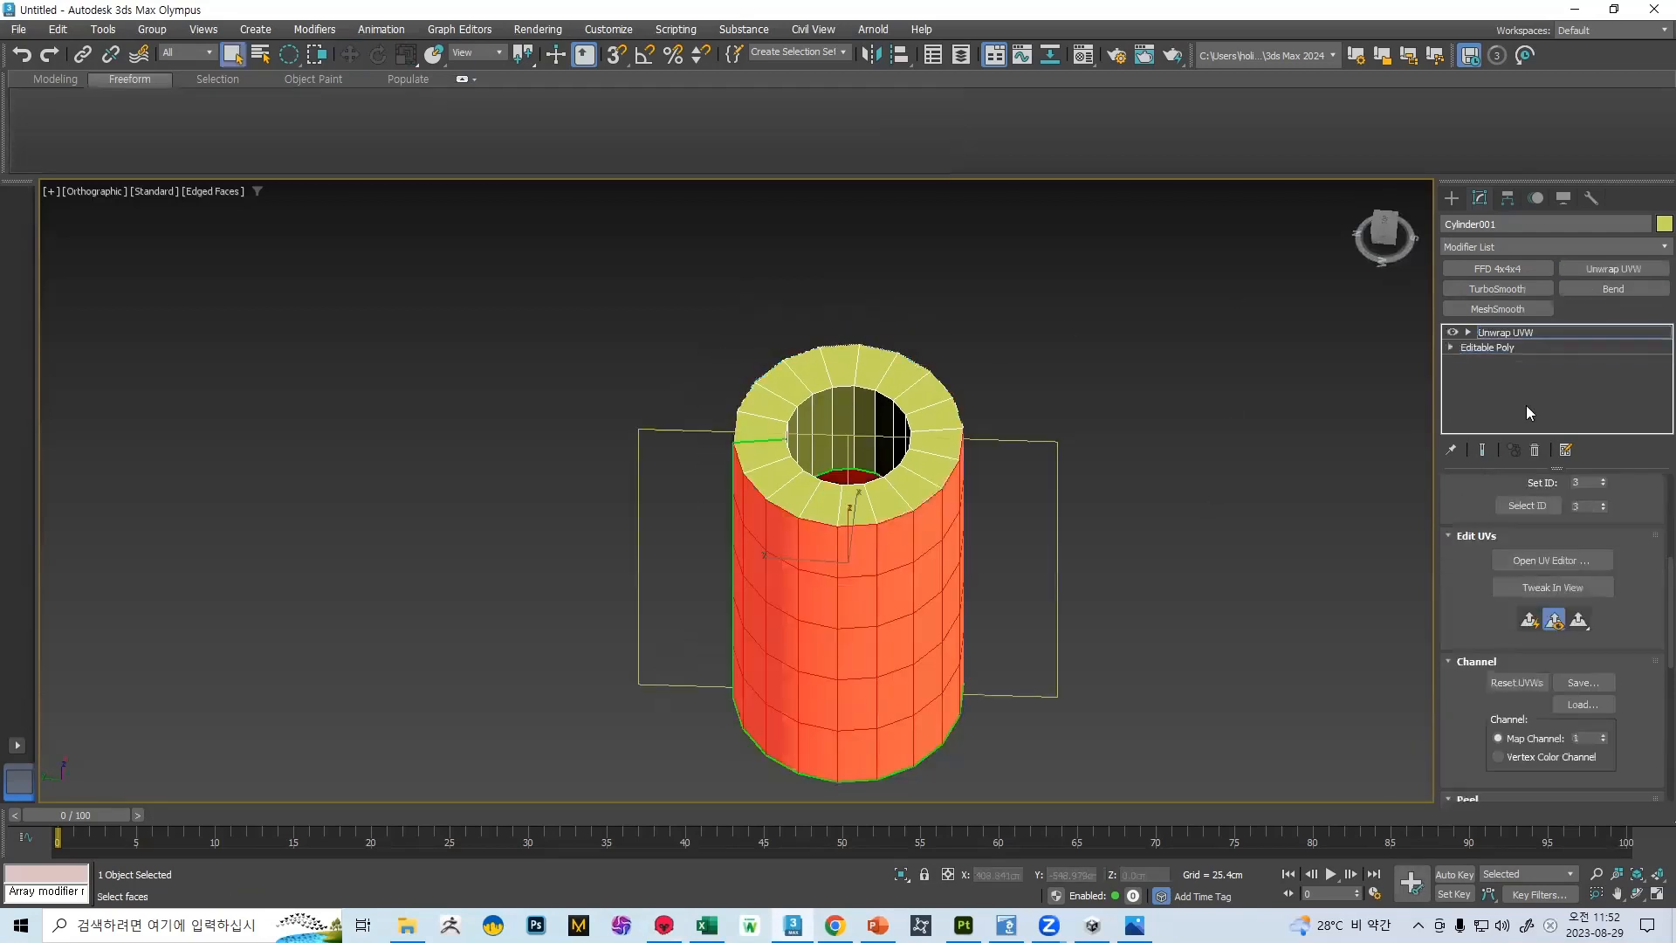
{"action": "scroll", "coordinate": [1137, 401], "scroll_direction": "down", "scroll_amount": 5}
{"action": "key", "text": "ctrl+a"}
{"action": "middle_click_drag", "start_coordinate": [1218, 426], "coordinate": [946, 442]}
{"action": "scroll", "coordinate": [1604, 592], "scroll_direction": "up", "scroll_amount": 2}
{"action": "scroll", "coordinate": [1610, 587], "scroll_direction": "up", "scroll_amount": 5}
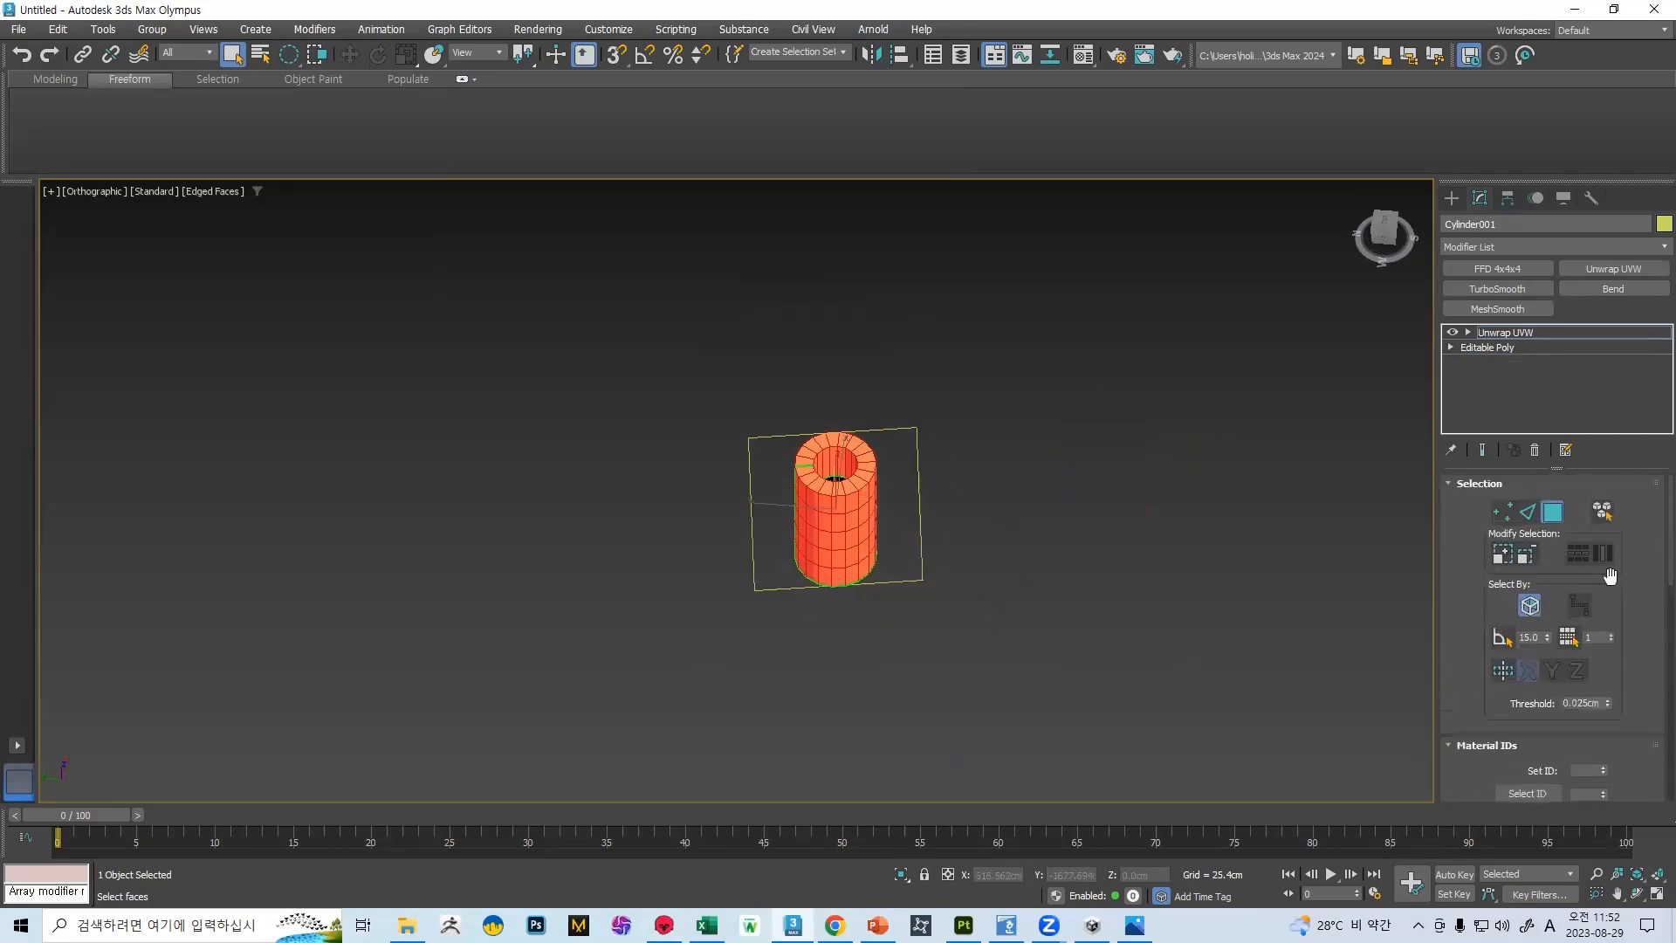
Open the UV editor to show the UV layout of the cylinder's selected faces
{"action": "scroll", "coordinate": [1556, 581], "scroll_direction": "down", "scroll_amount": 5}
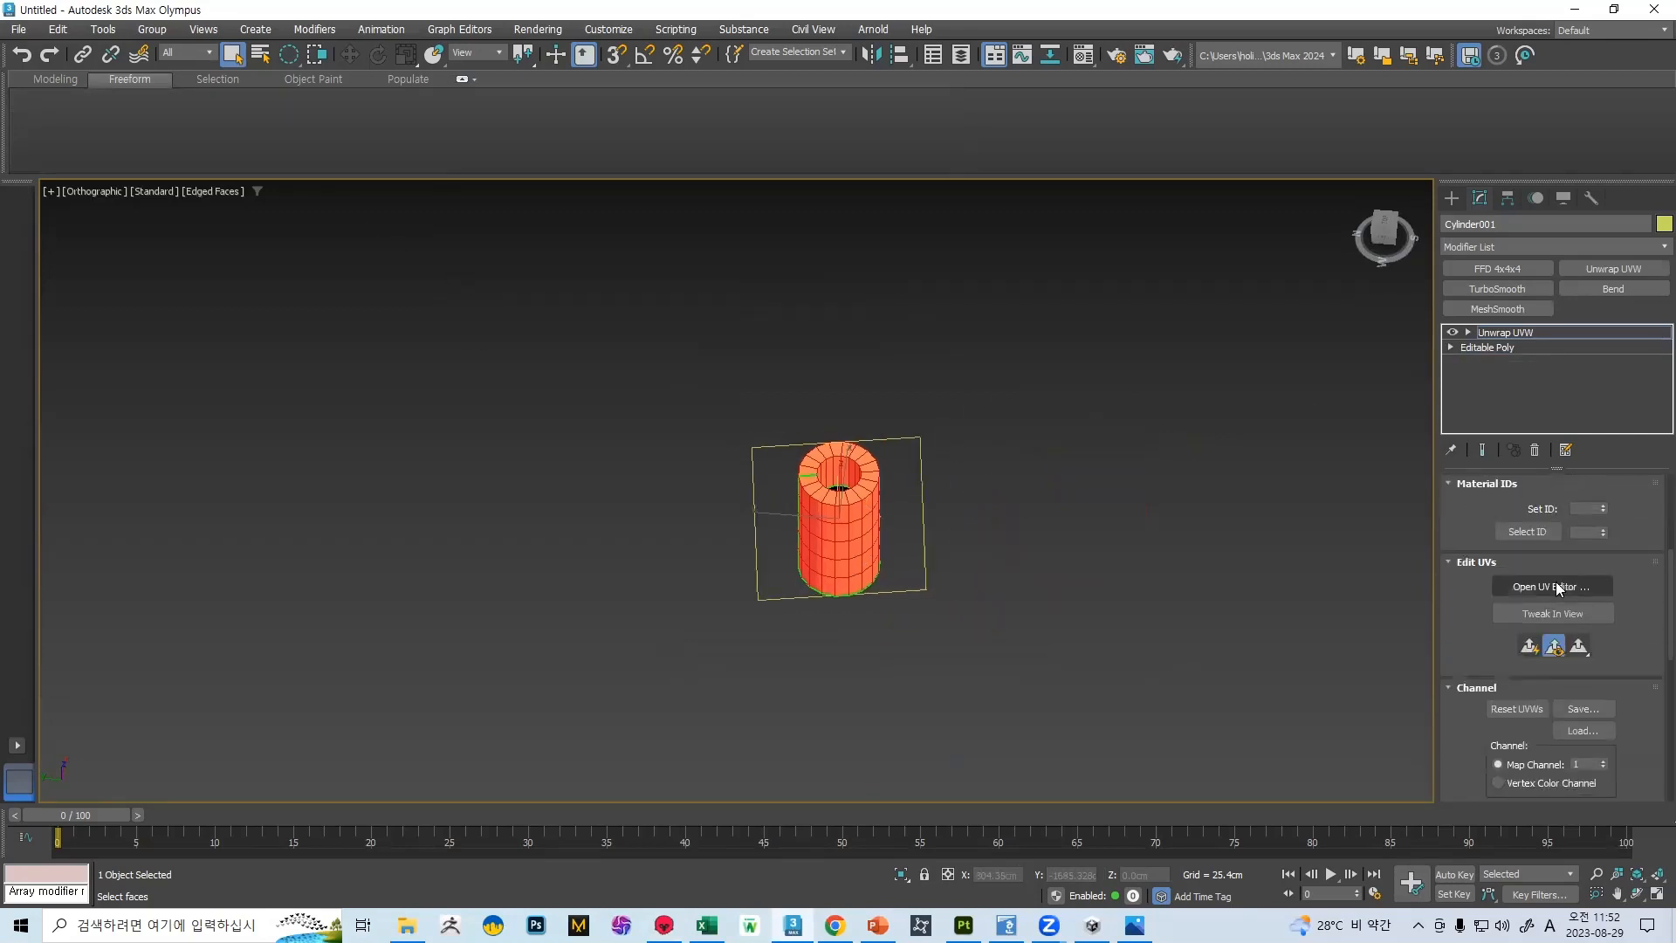
{"action": "left_click", "coordinate": [1552, 586]}
{"action": "scroll", "coordinate": [1629, 577], "scroll_direction": "up", "scroll_amount": 5}
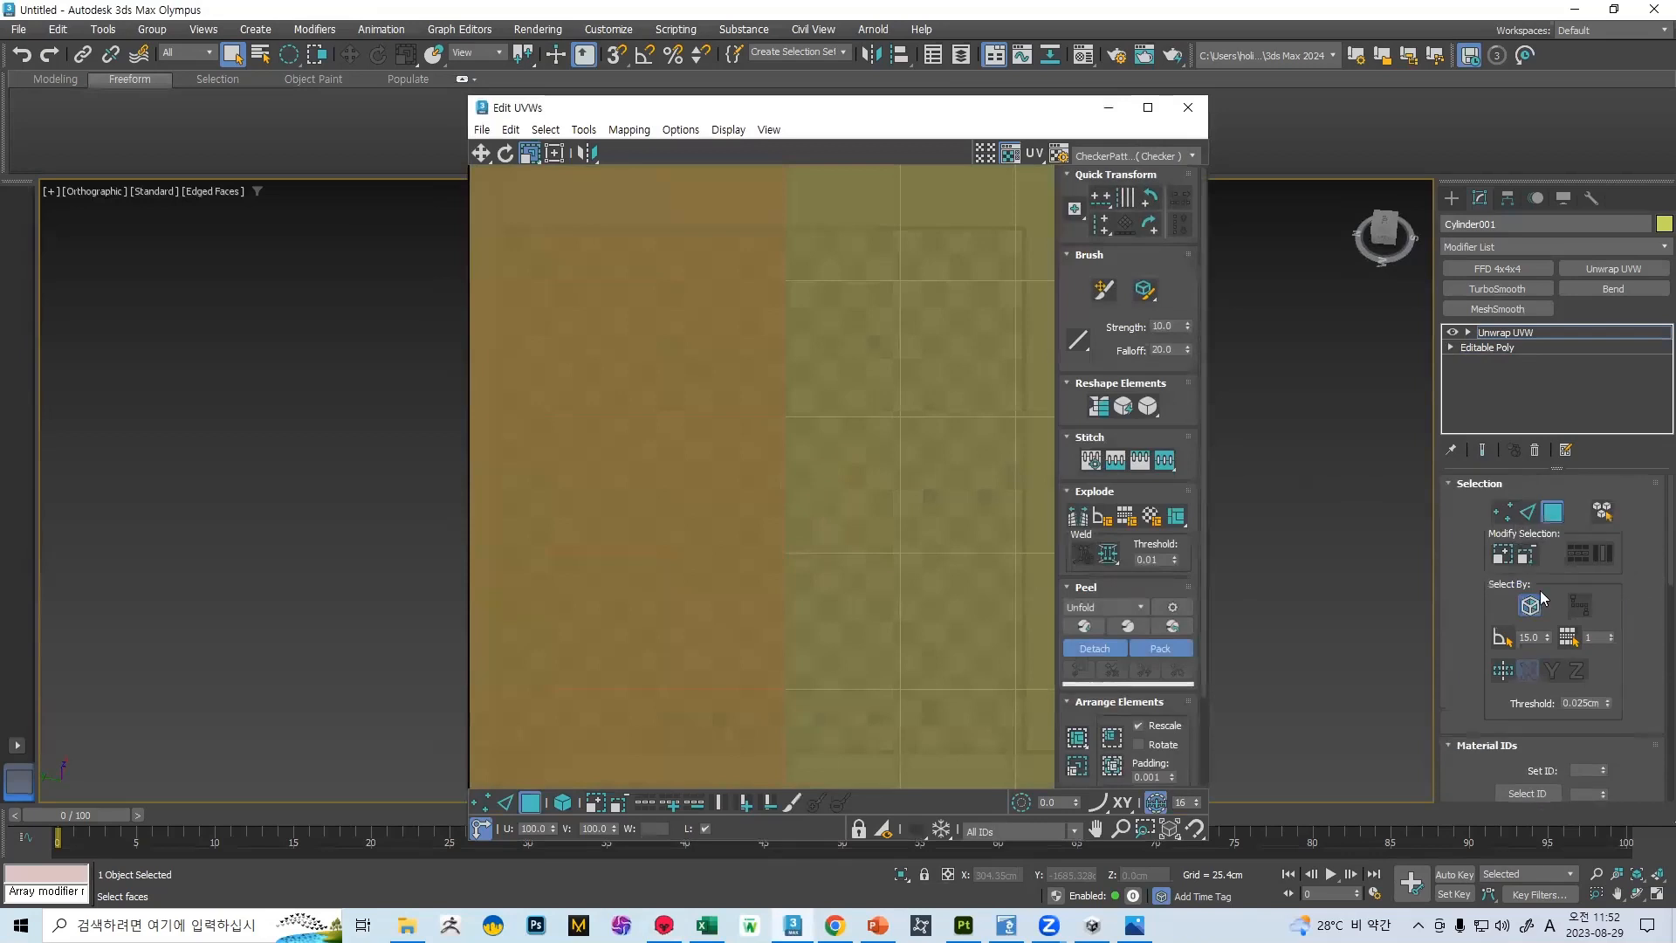
{"action": "scroll", "coordinate": [853, 401], "scroll_direction": "down", "scroll_amount": 10}
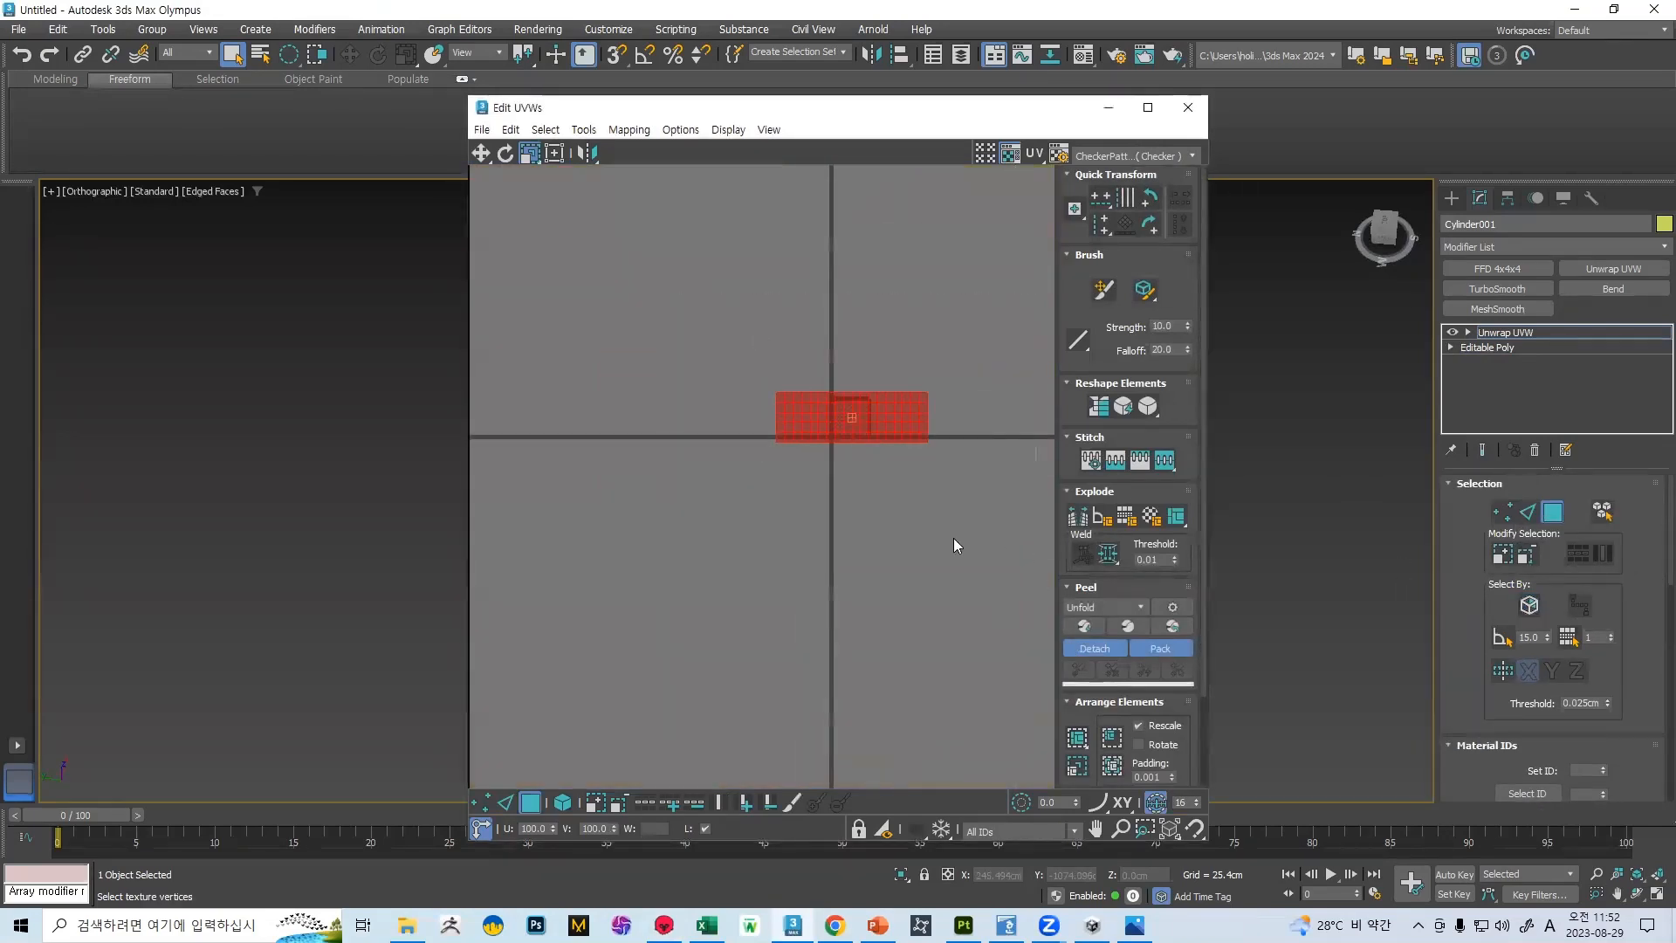
Peel the cylinder's selected faces into a single UV shell
{"action": "left_click", "coordinate": [1091, 625]}
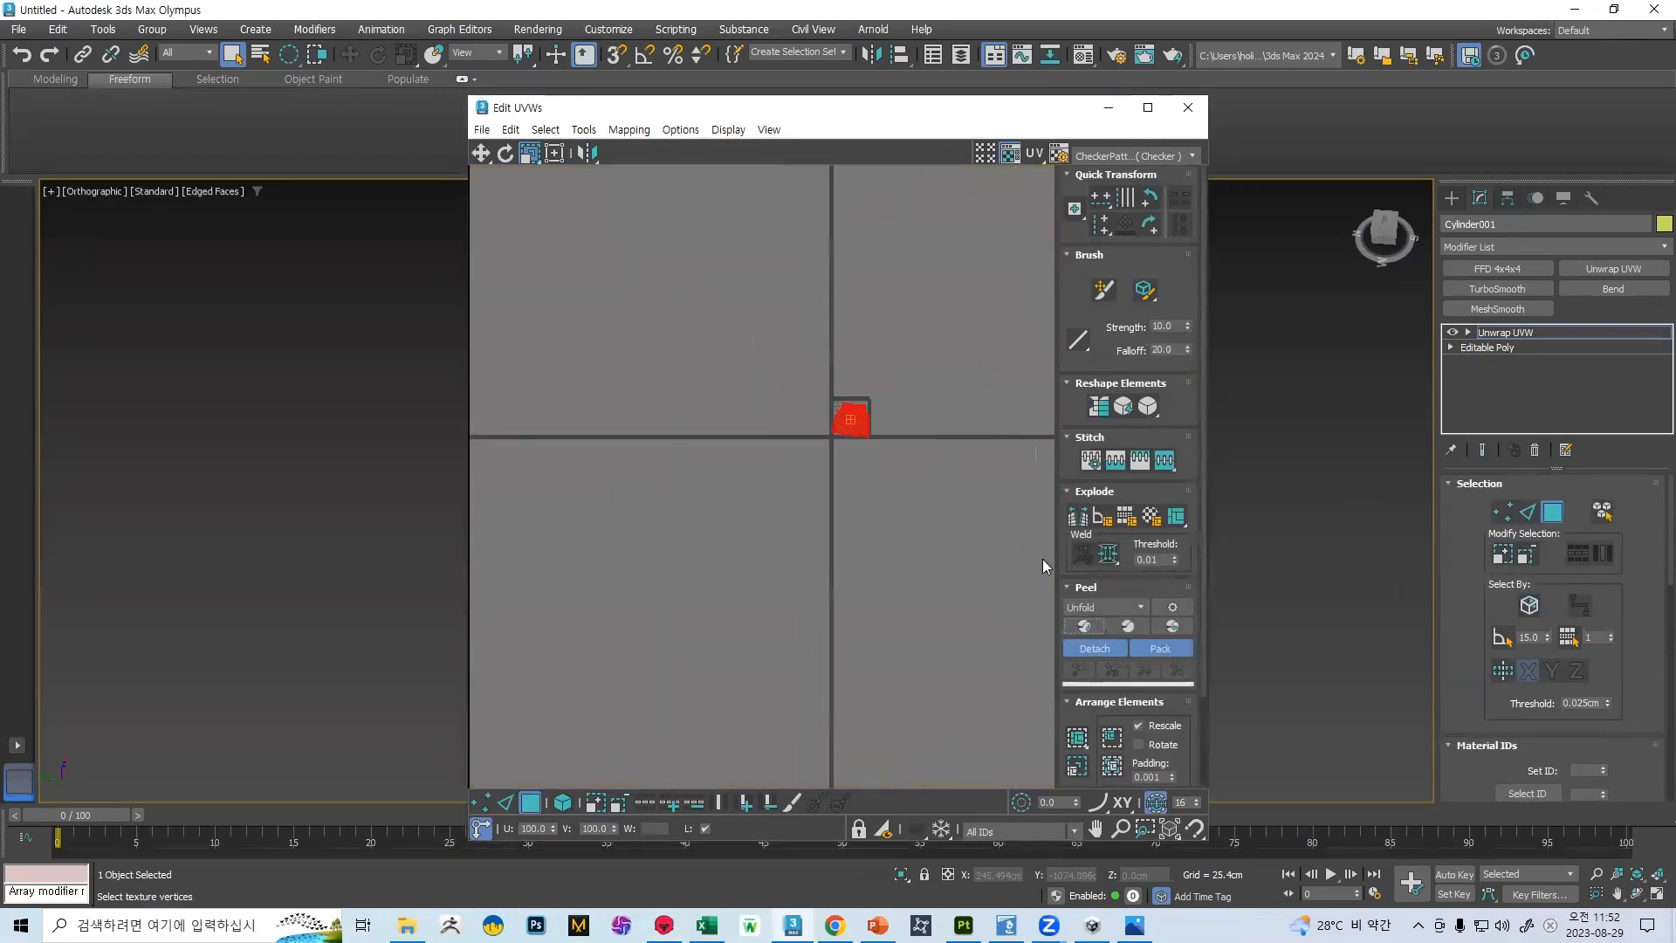
{"action": "scroll", "coordinate": [855, 405], "scroll_direction": "up", "scroll_amount": 5}
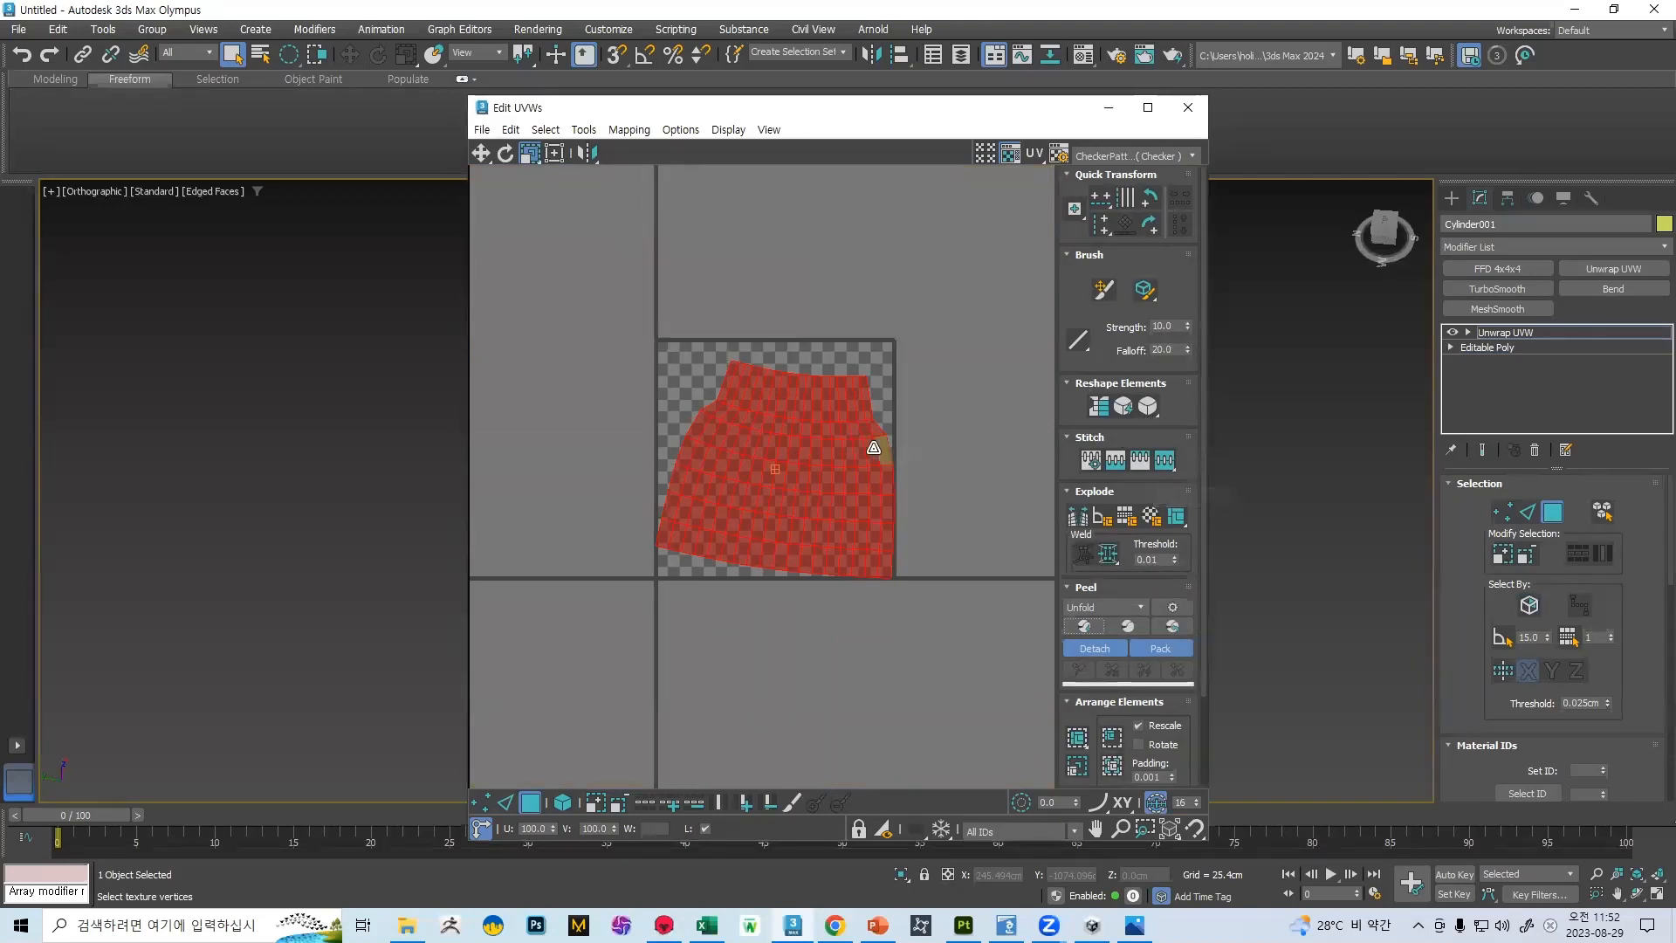
{"action": "scroll", "coordinate": [891, 442], "scroll_direction": "up", "scroll_amount": 2}
Try to straighten the peeled UV shell into a rectangular grid and scale it up past the UV tile
{"action": "left_click", "coordinate": [1097, 408]}
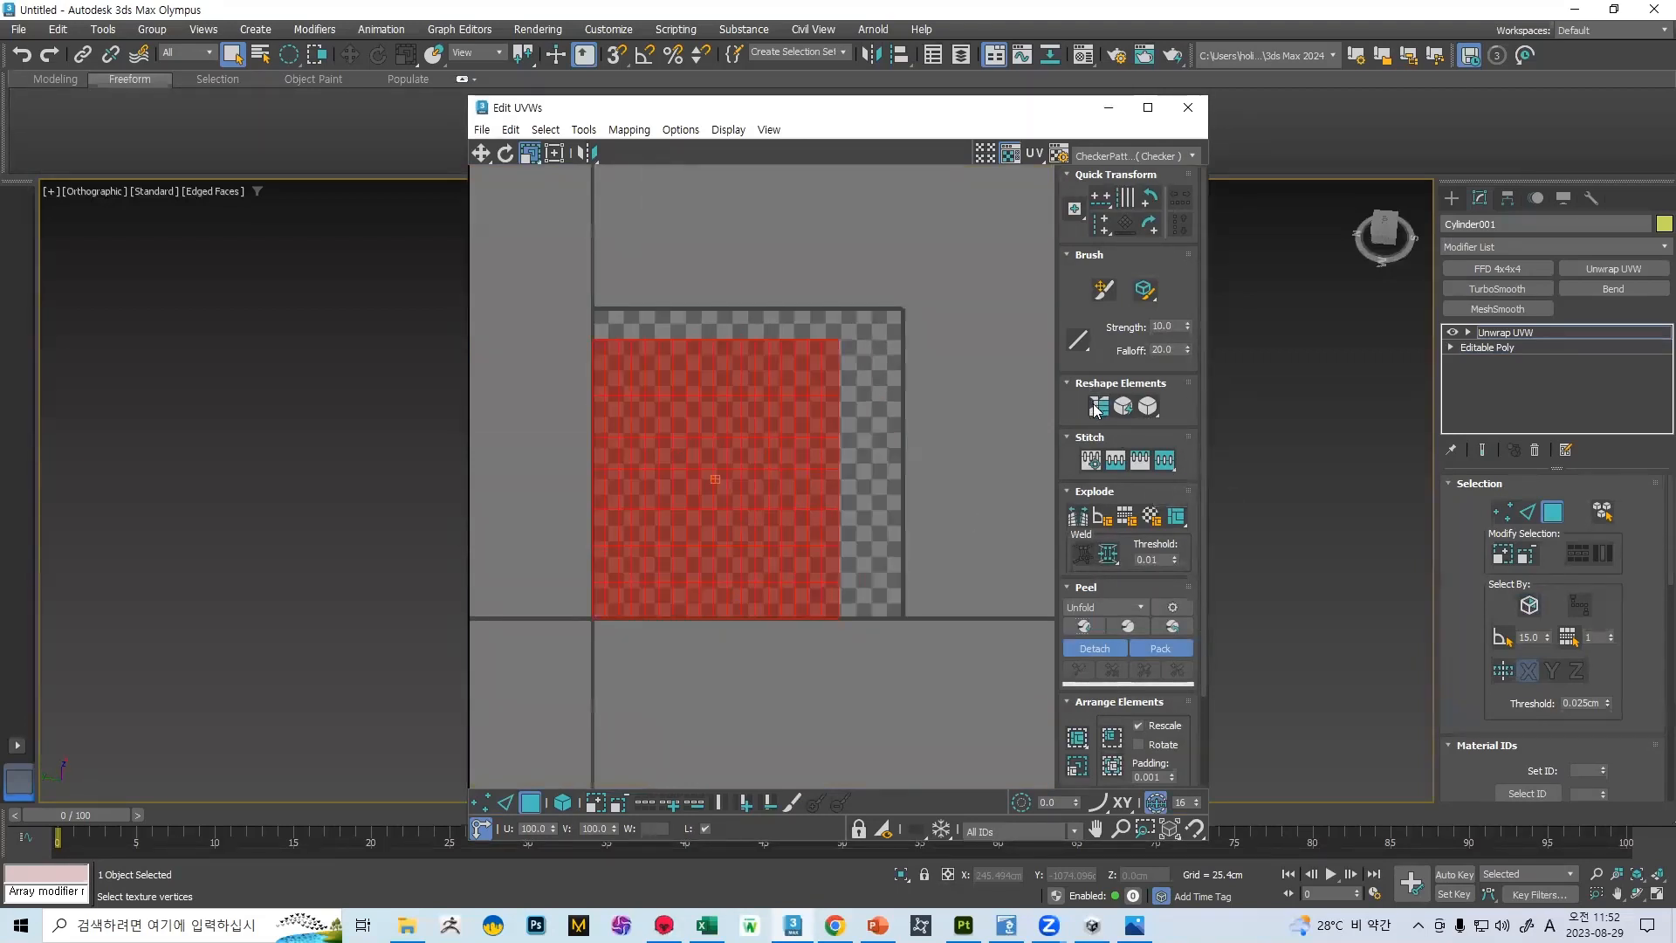
{"action": "middle_click_drag", "start_coordinate": [839, 425], "coordinate": [852, 429]}
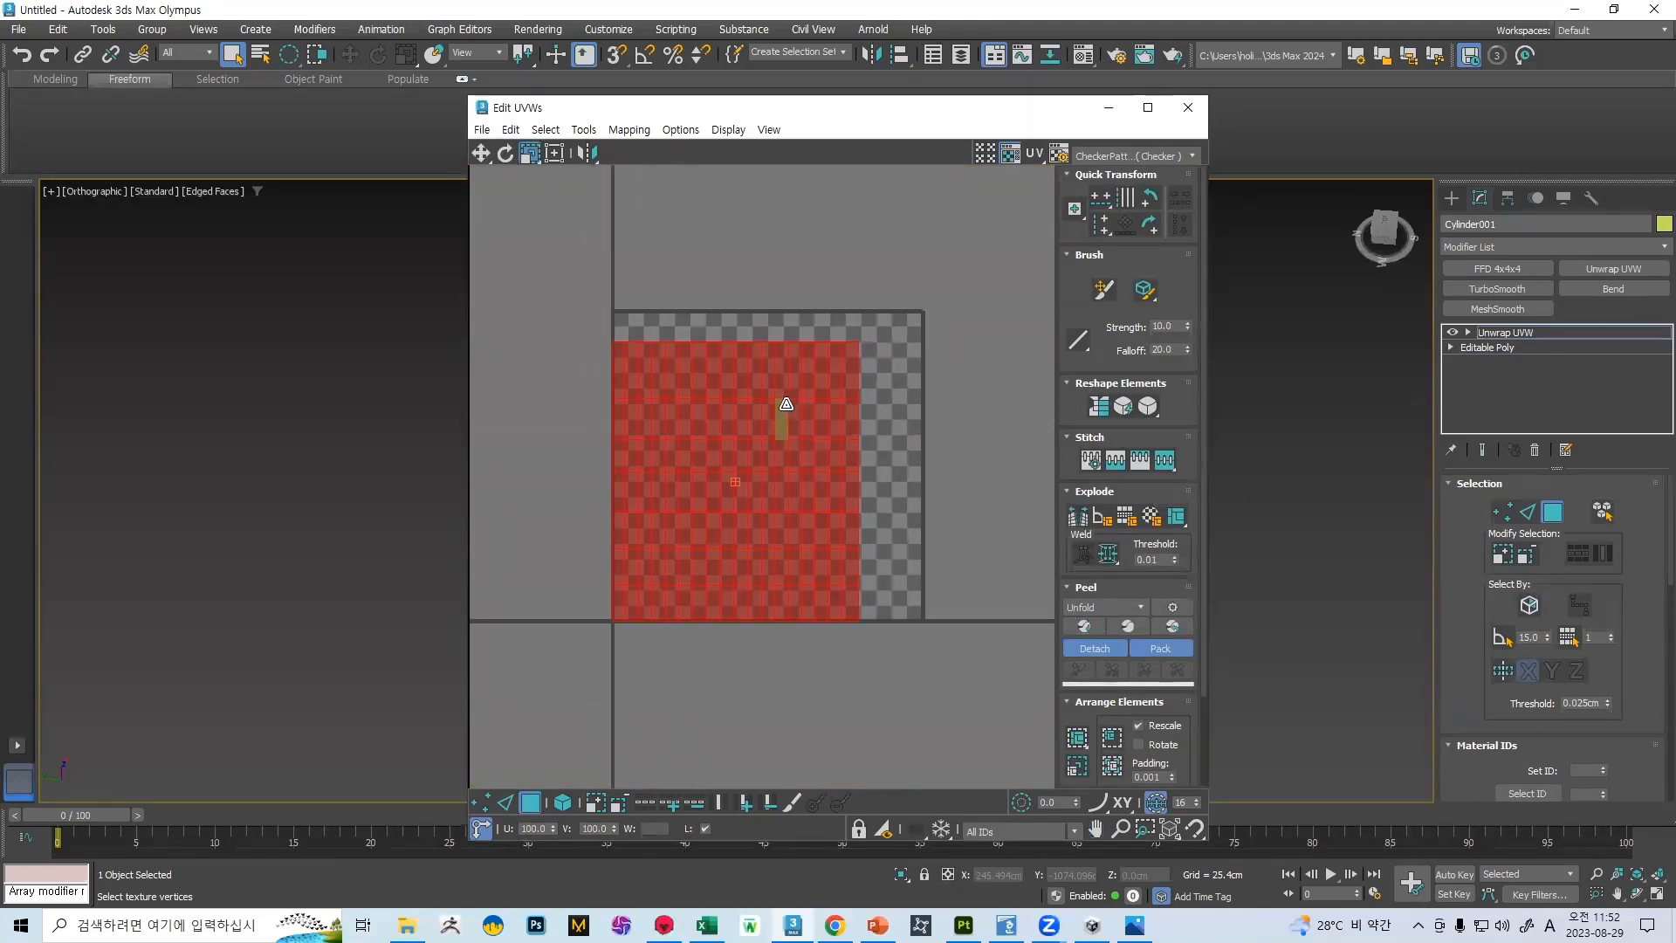
{"action": "left_click_drag", "start_coordinate": [745, 411], "coordinate": [749, 380]}
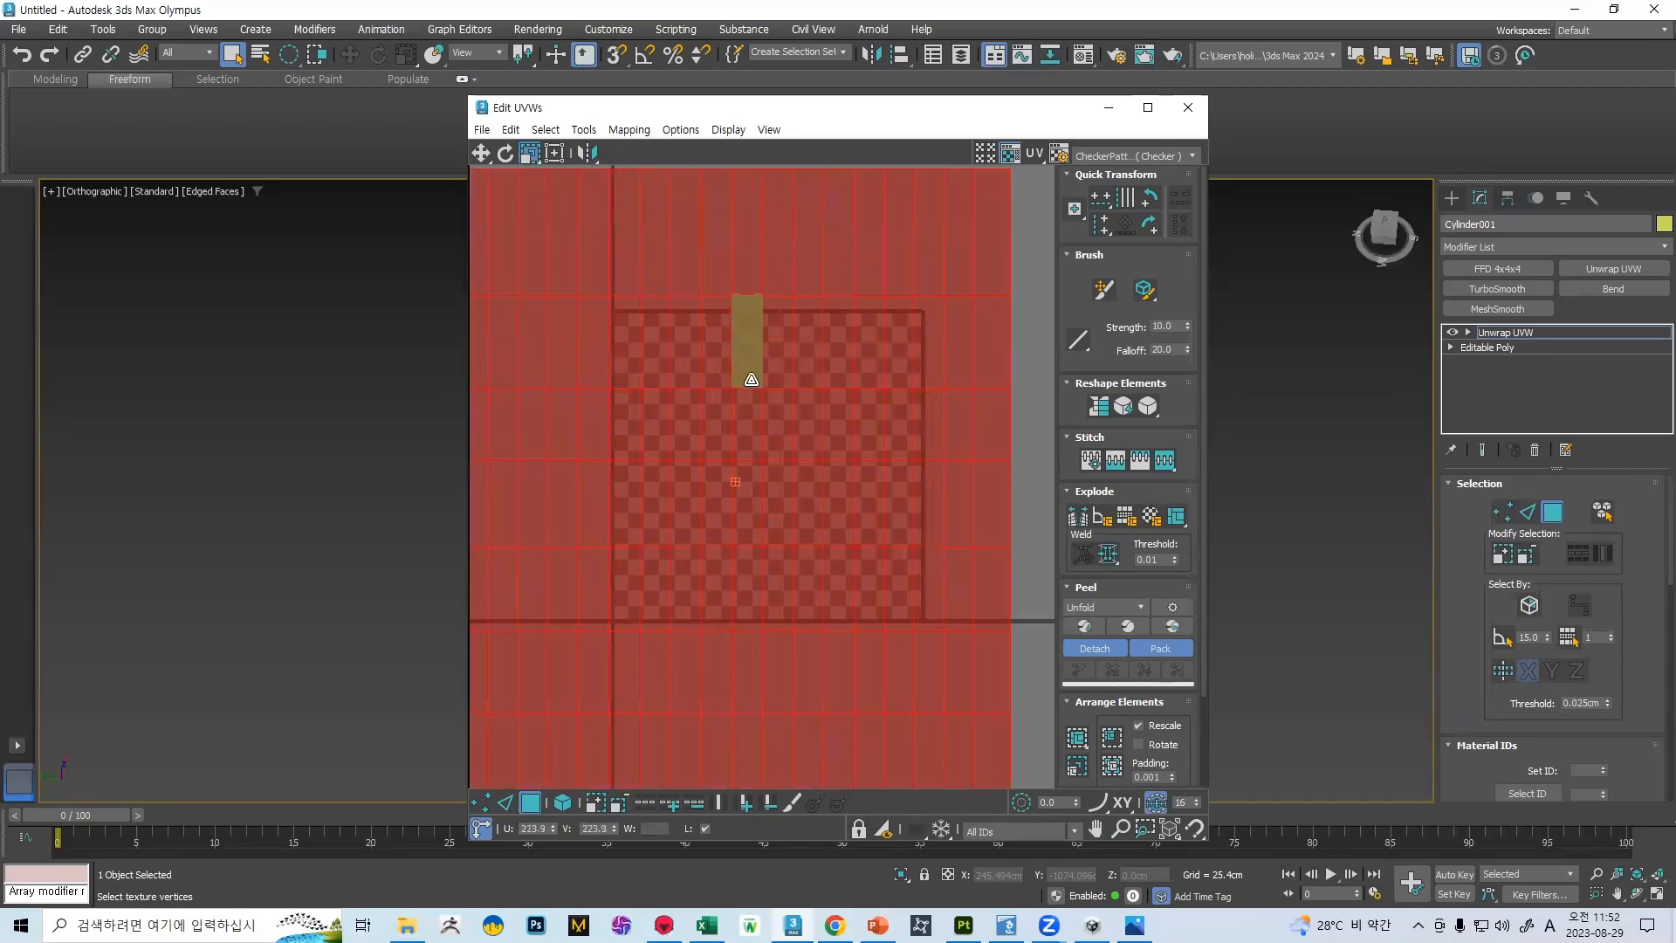
{"action": "scroll", "coordinate": [817, 410], "scroll_direction": "down", "scroll_amount": 4}
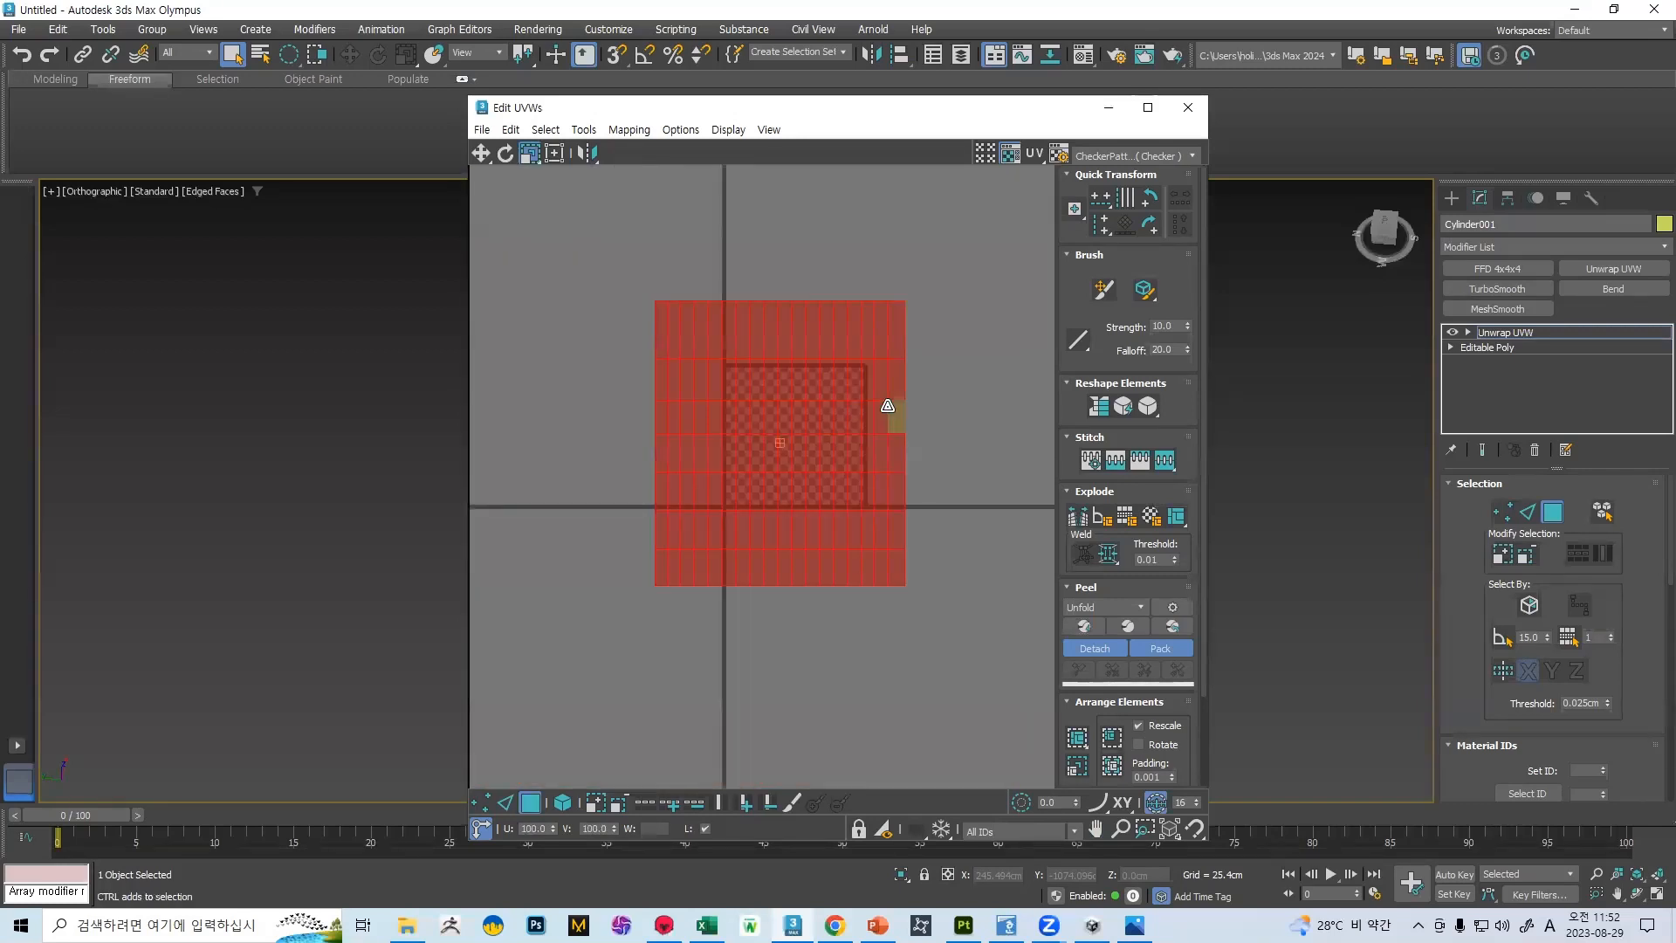
{"action": "key", "text": "ctrl+z"}
{"action": "key", "text": "ctrl+z"}
Straighten the peeled shell into a rectangular grid, scale it up to about twice its size, and close the UV editor
{"action": "middle_click_drag", "start_coordinate": [875, 401], "coordinate": [852, 399]}
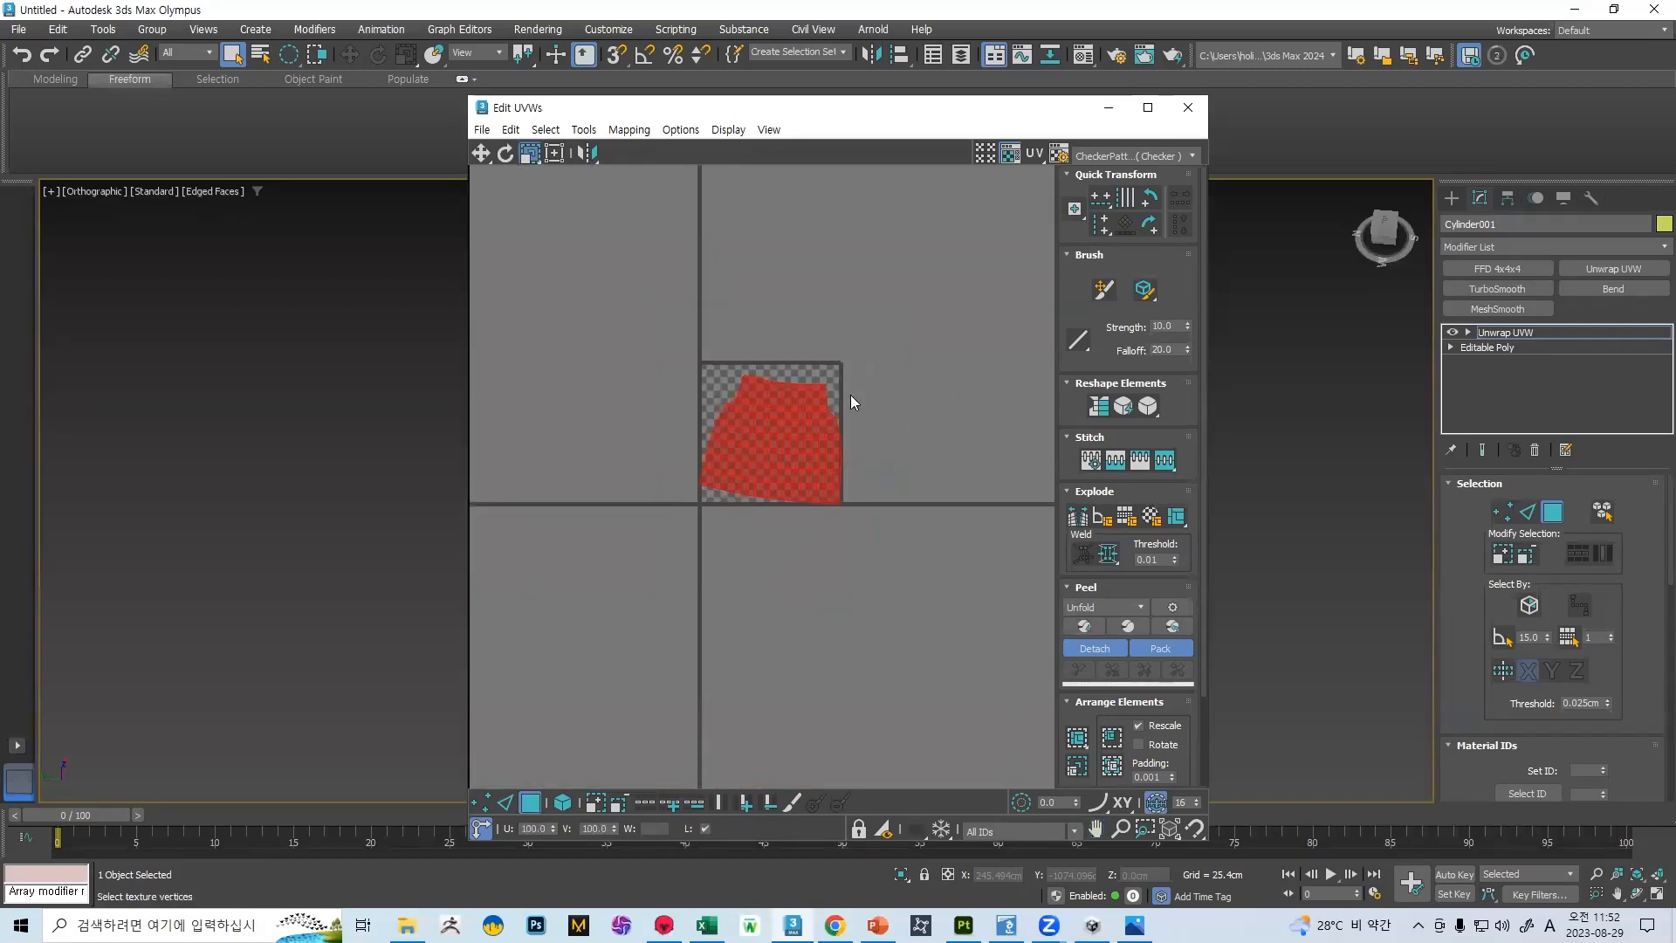
{"action": "left_click", "coordinate": [1093, 410]}
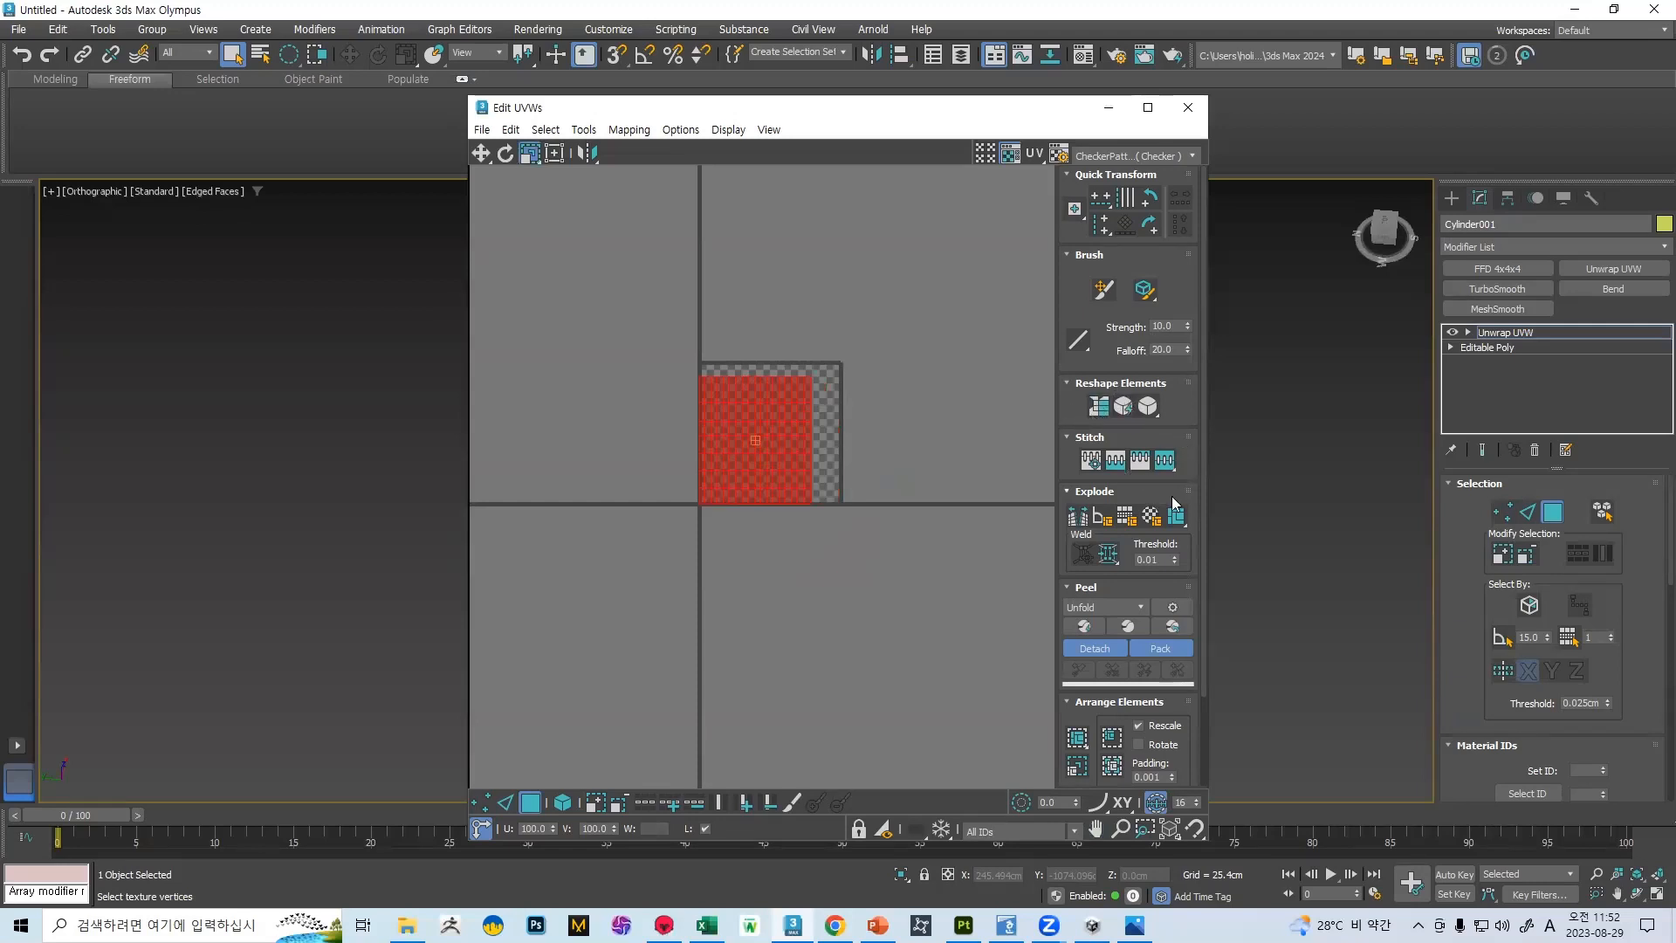
{"action": "left_click", "coordinate": [1150, 409]}
{"action": "key", "text": "w"}
{"action": "left_click_drag", "start_coordinate": [784, 411], "coordinate": [759, 372]}
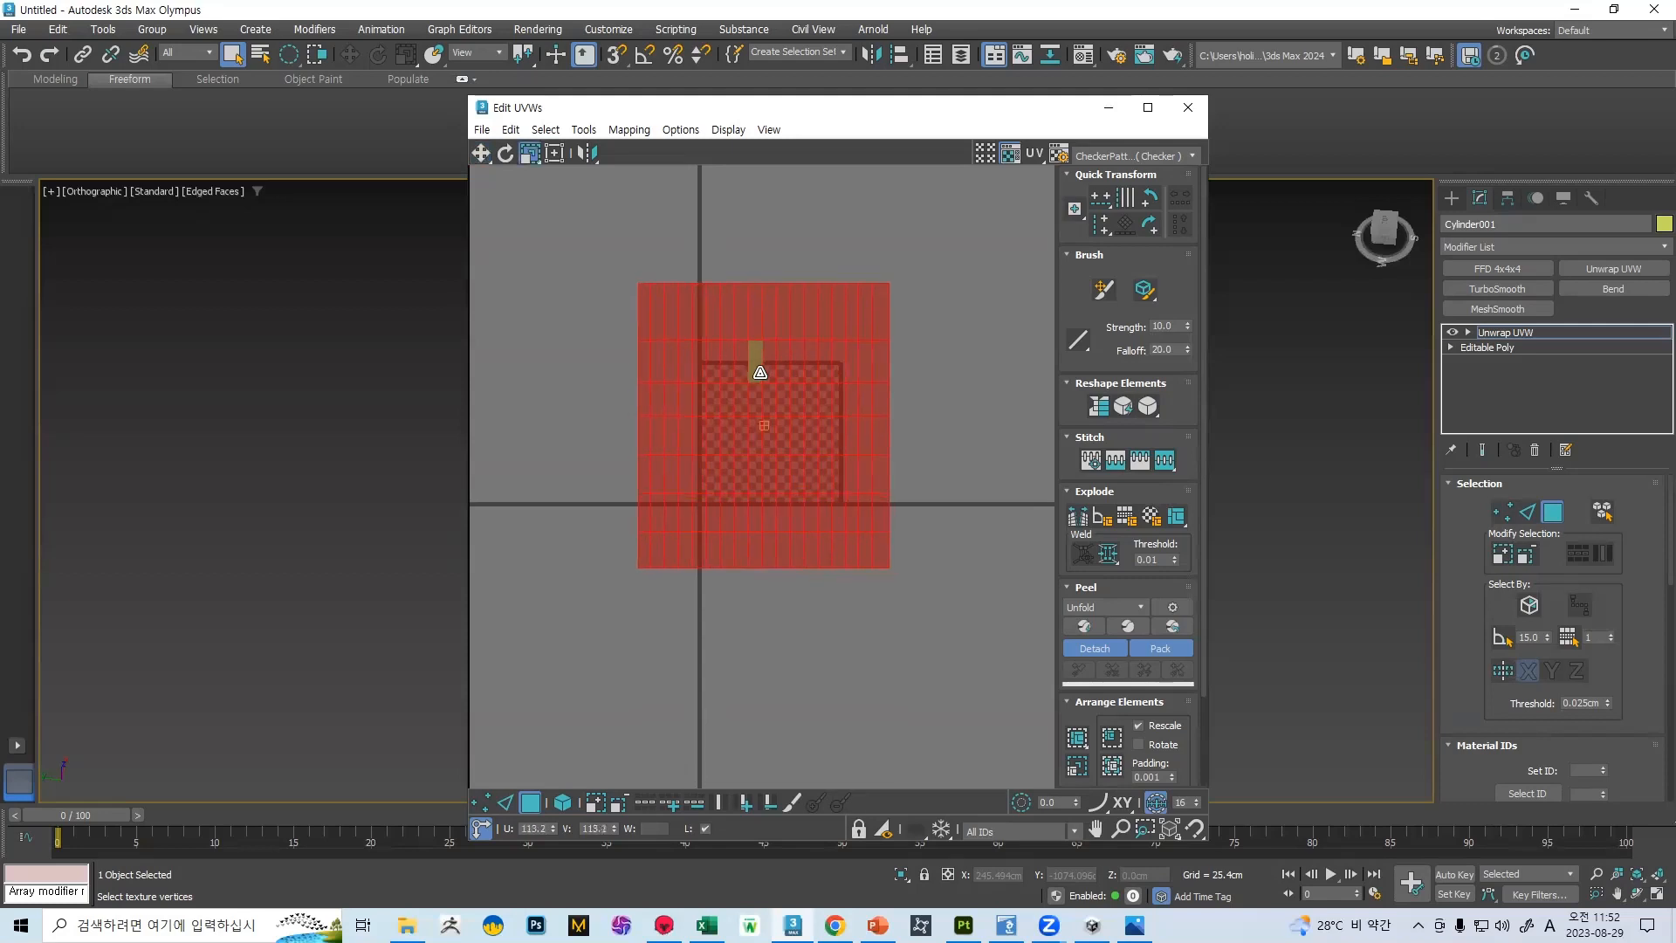
{"action": "middle_click_drag", "start_coordinate": [774, 357], "coordinate": [767, 371]}
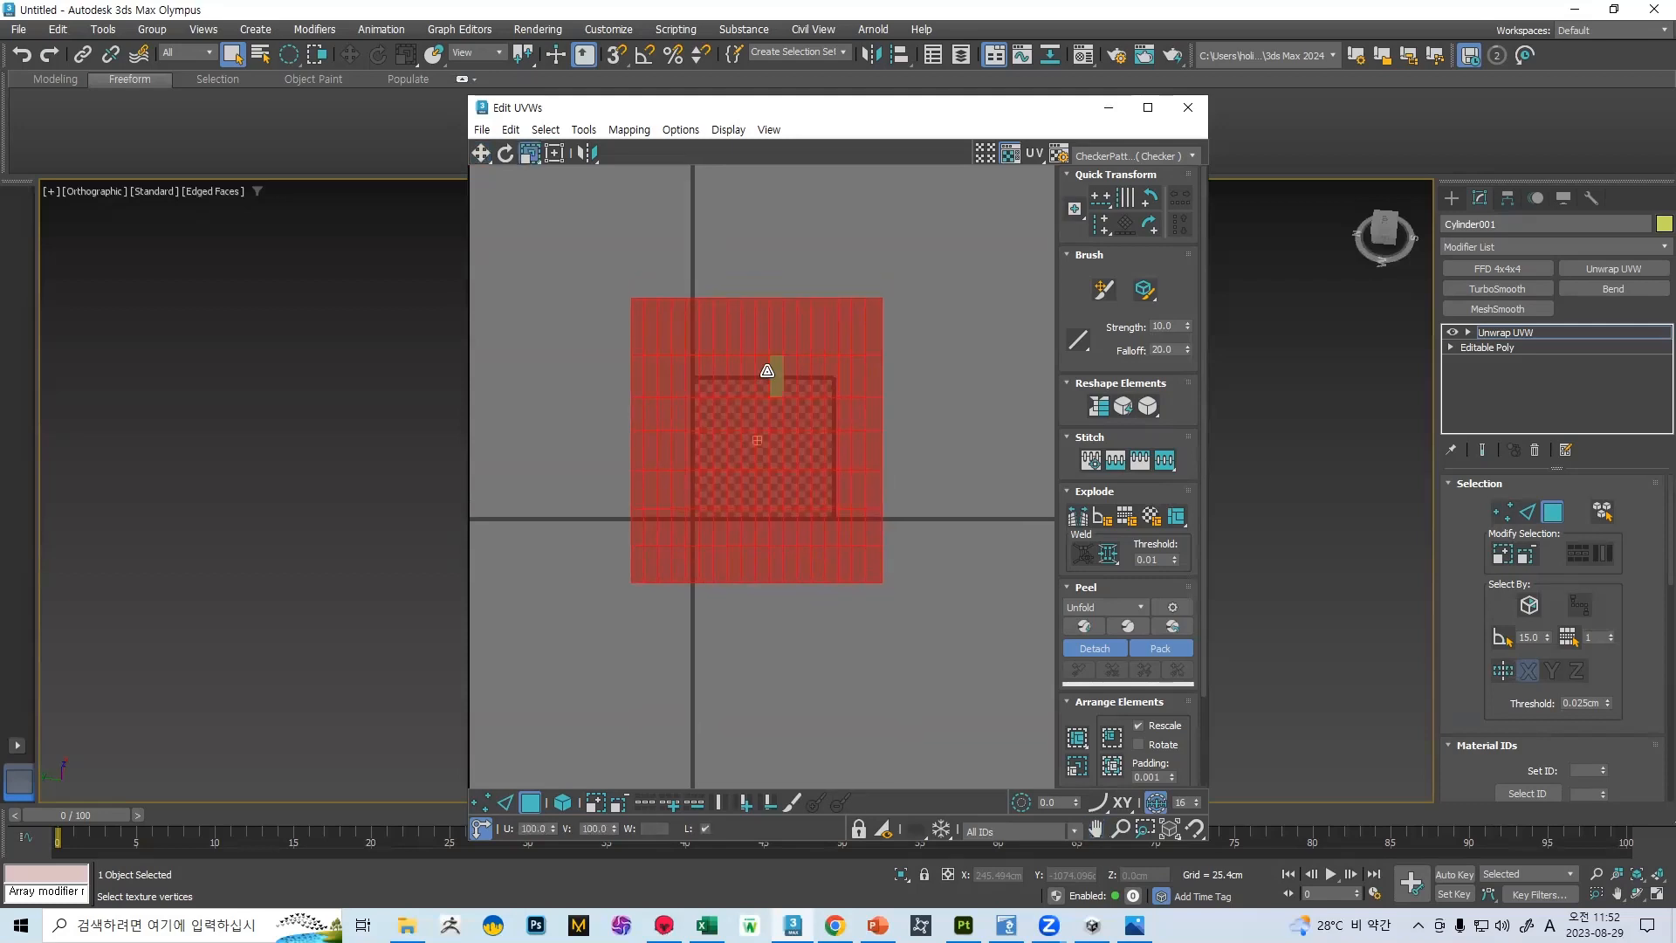
{"action": "left_click", "coordinate": [1188, 106]}
Export the selected unwrapped cylinder as 벽2 in FBX format, replacing the existing file
{"action": "left_click", "coordinate": [17, 29]}
{"action": "mouse_move", "coordinate": [150, 311]}
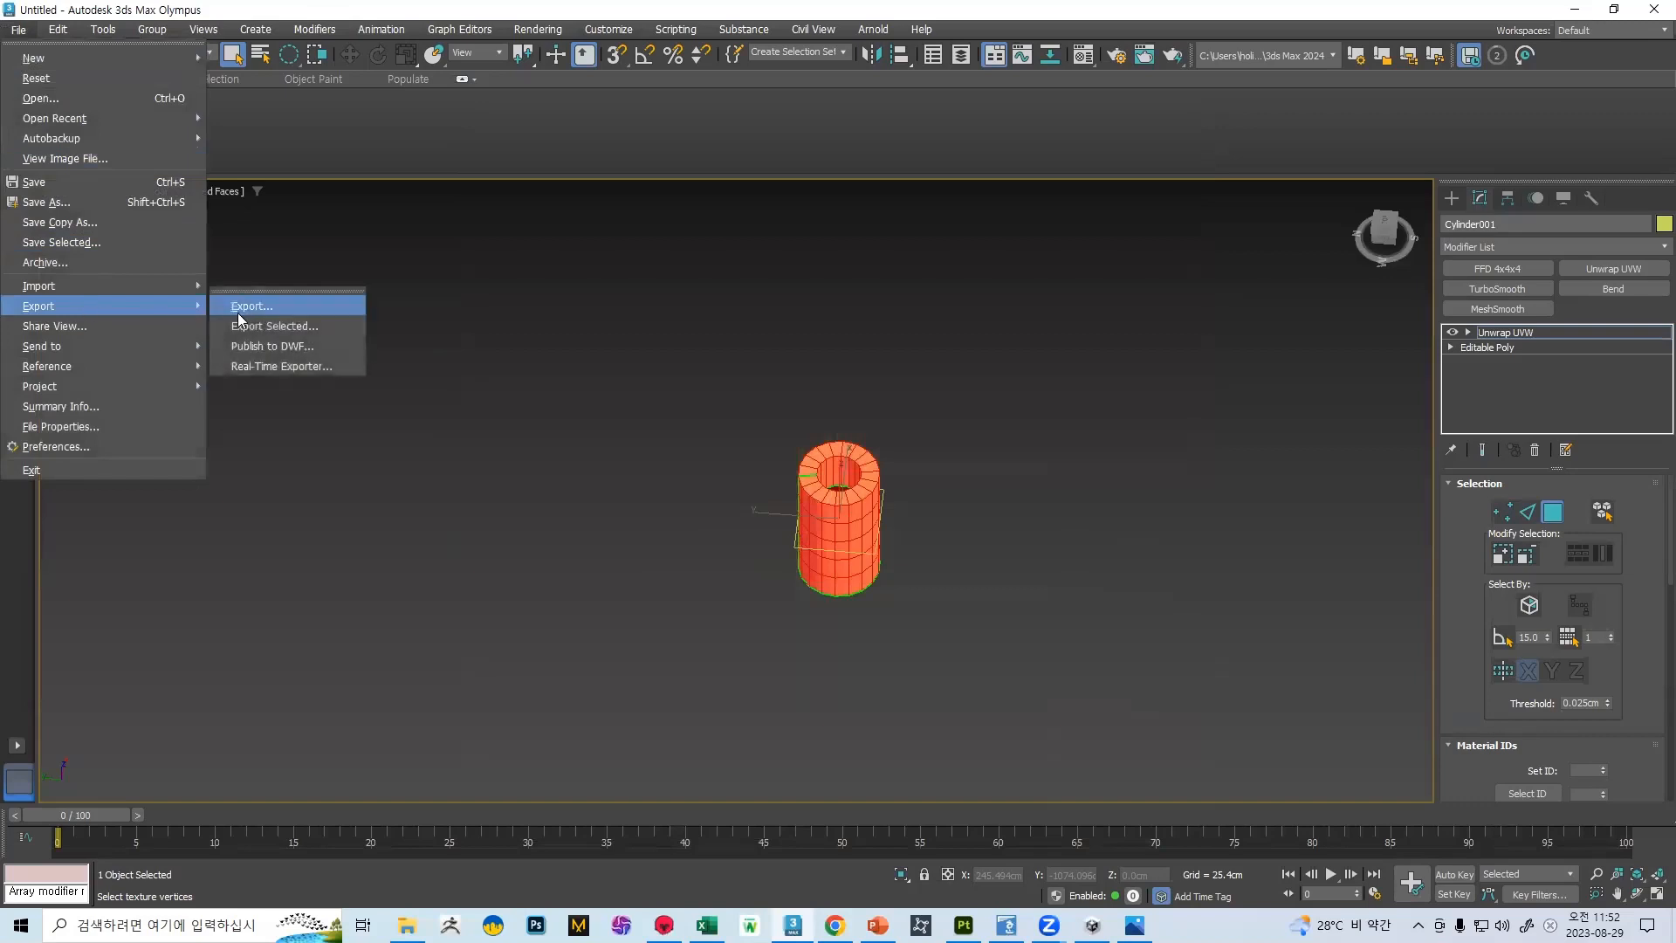
{"action": "left_click", "coordinate": [253, 326]}
{"action": "scroll", "coordinate": [727, 393], "scroll_direction": "down", "scroll_amount": 1}
{"action": "scroll", "coordinate": [698, 419], "scroll_direction": "up", "scroll_amount": 3}
{"action": "left_click", "coordinate": [678, 428]}
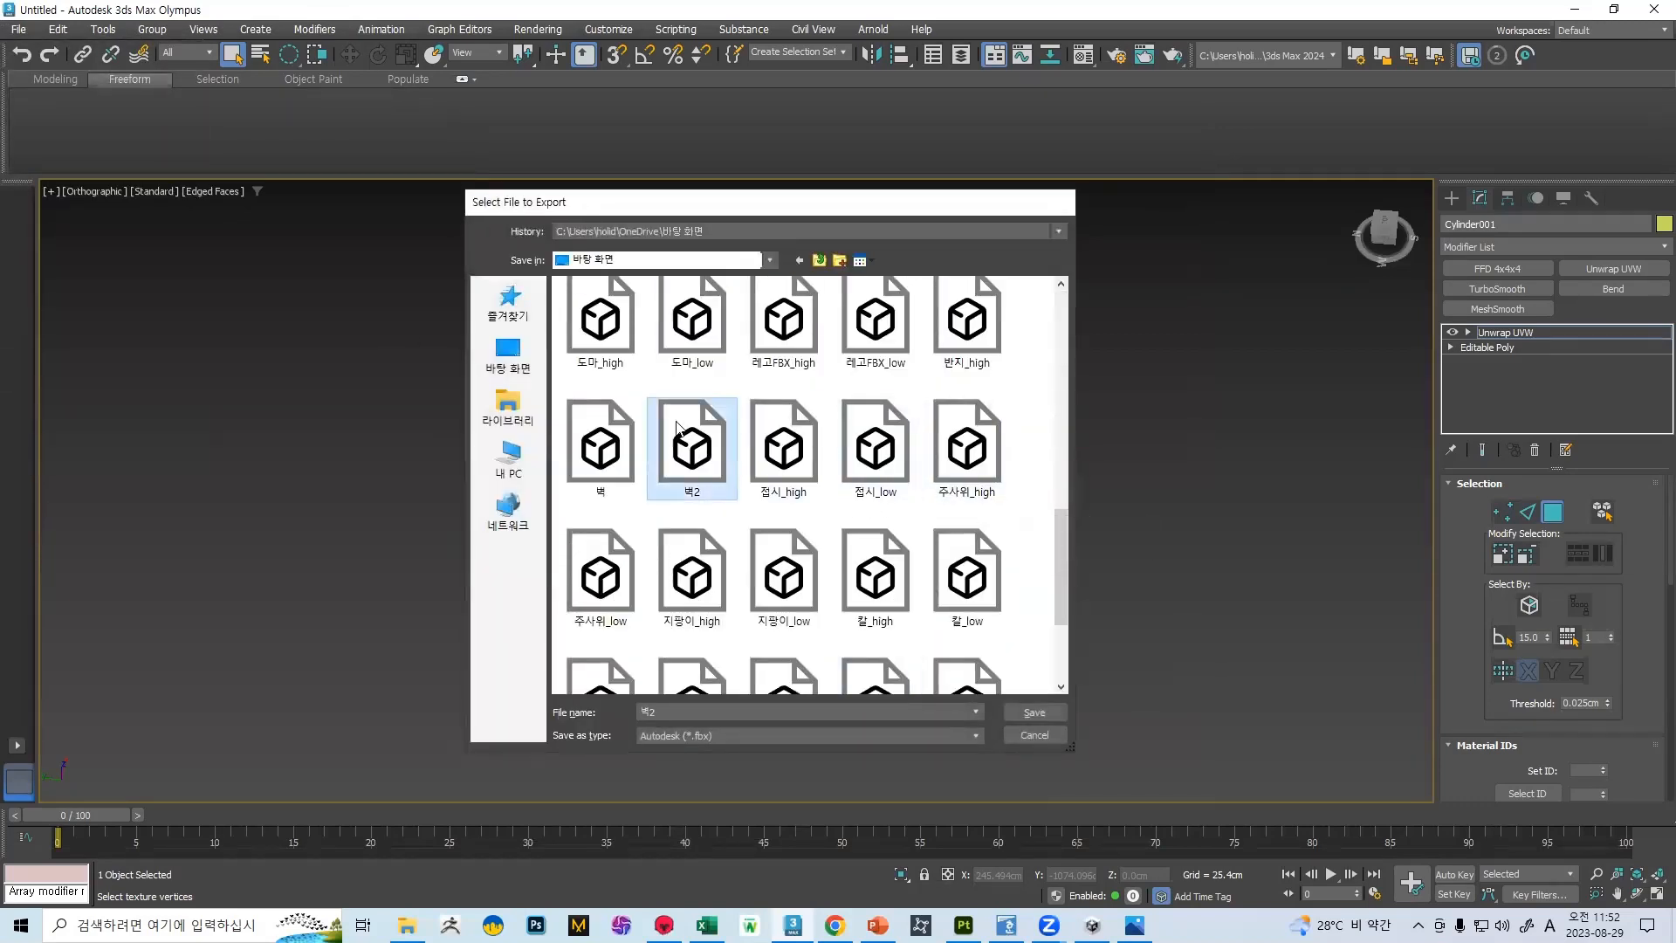
{"action": "double_click", "coordinate": [678, 428]}
{"action": "left_click", "coordinate": [907, 483]}
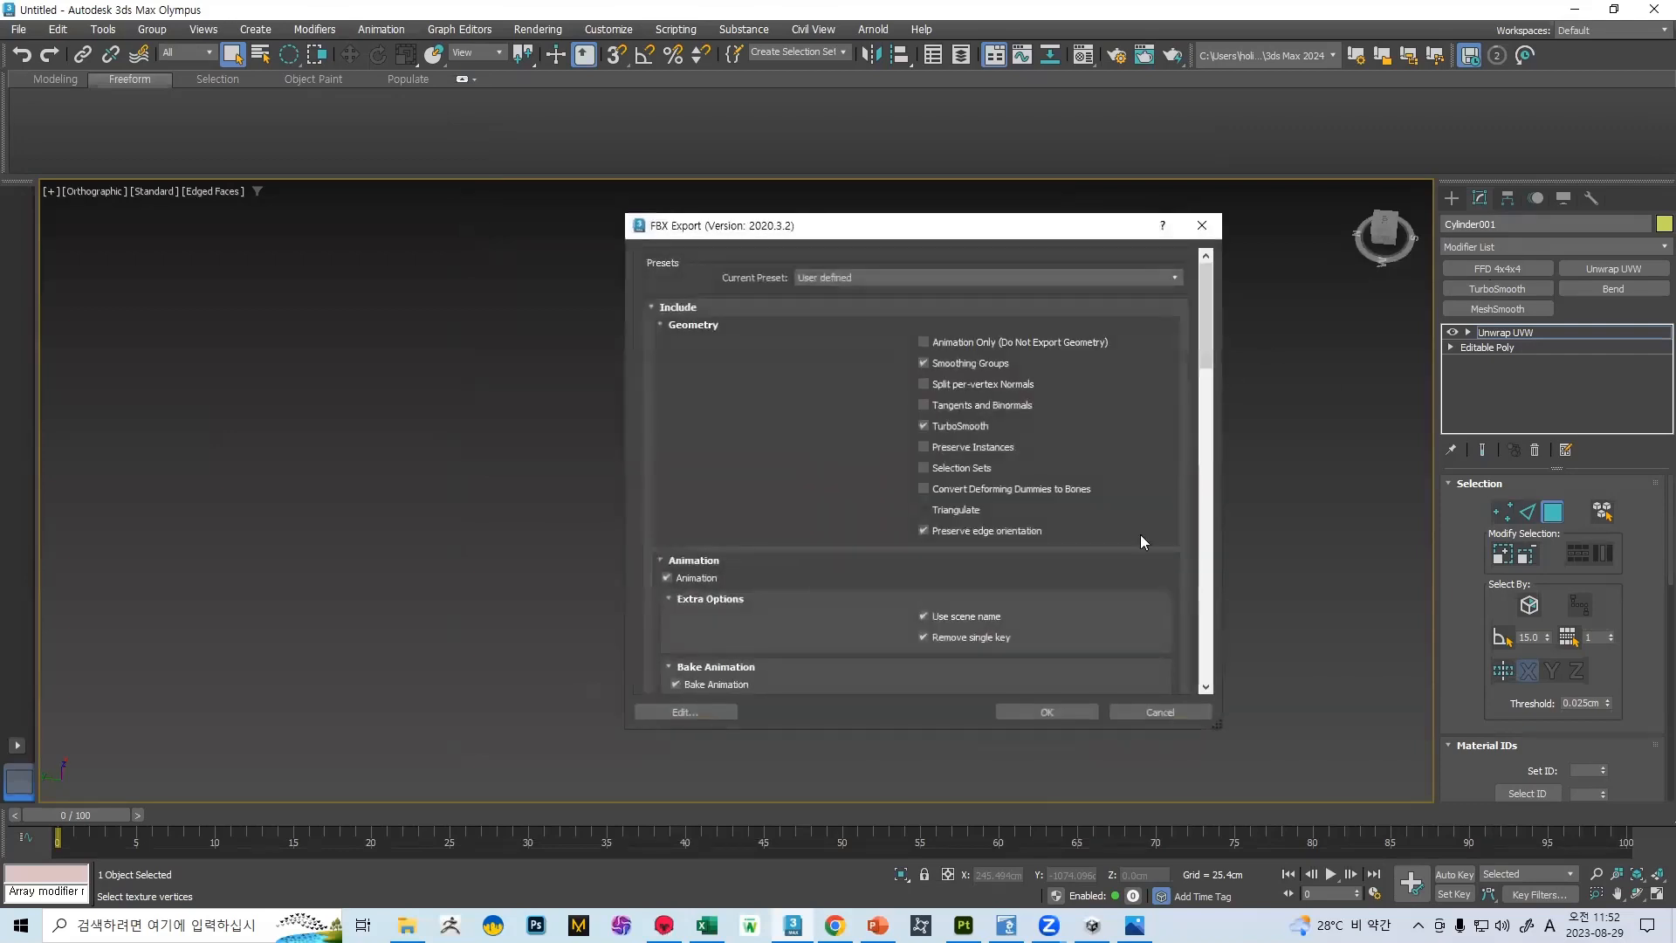
{"action": "left_click", "coordinate": [1047, 712]}
Convert the cylinder to an Editable Poly, reset its XForm, and collapse it to an Editable Poly again
{"action": "right_click", "coordinate": [859, 471]}
{"action": "mouse_move", "coordinate": [925, 692]}
{"action": "left_click", "coordinate": [1104, 710]}
{"action": "left_click", "coordinate": [1590, 199]}
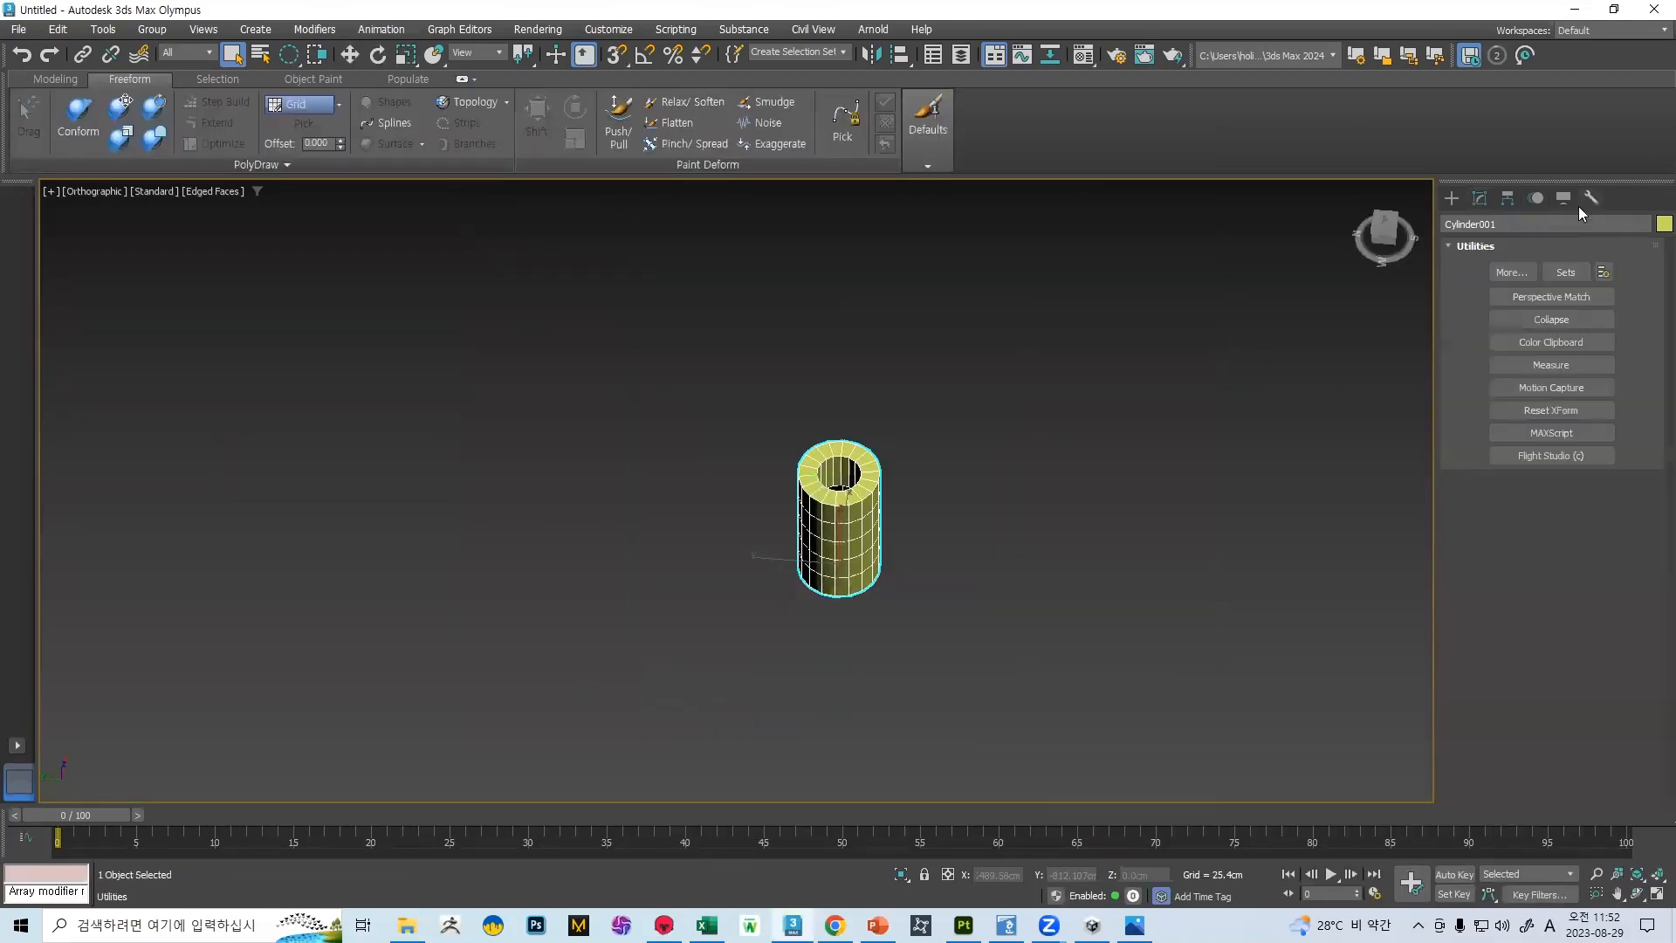
{"action": "left_click", "coordinate": [1563, 411]}
{"action": "left_click", "coordinate": [1552, 512]}
{"action": "right_click", "coordinate": [860, 476]}
{"action": "mouse_move", "coordinate": [927, 691]}
{"action": "left_click", "coordinate": [1083, 726]}
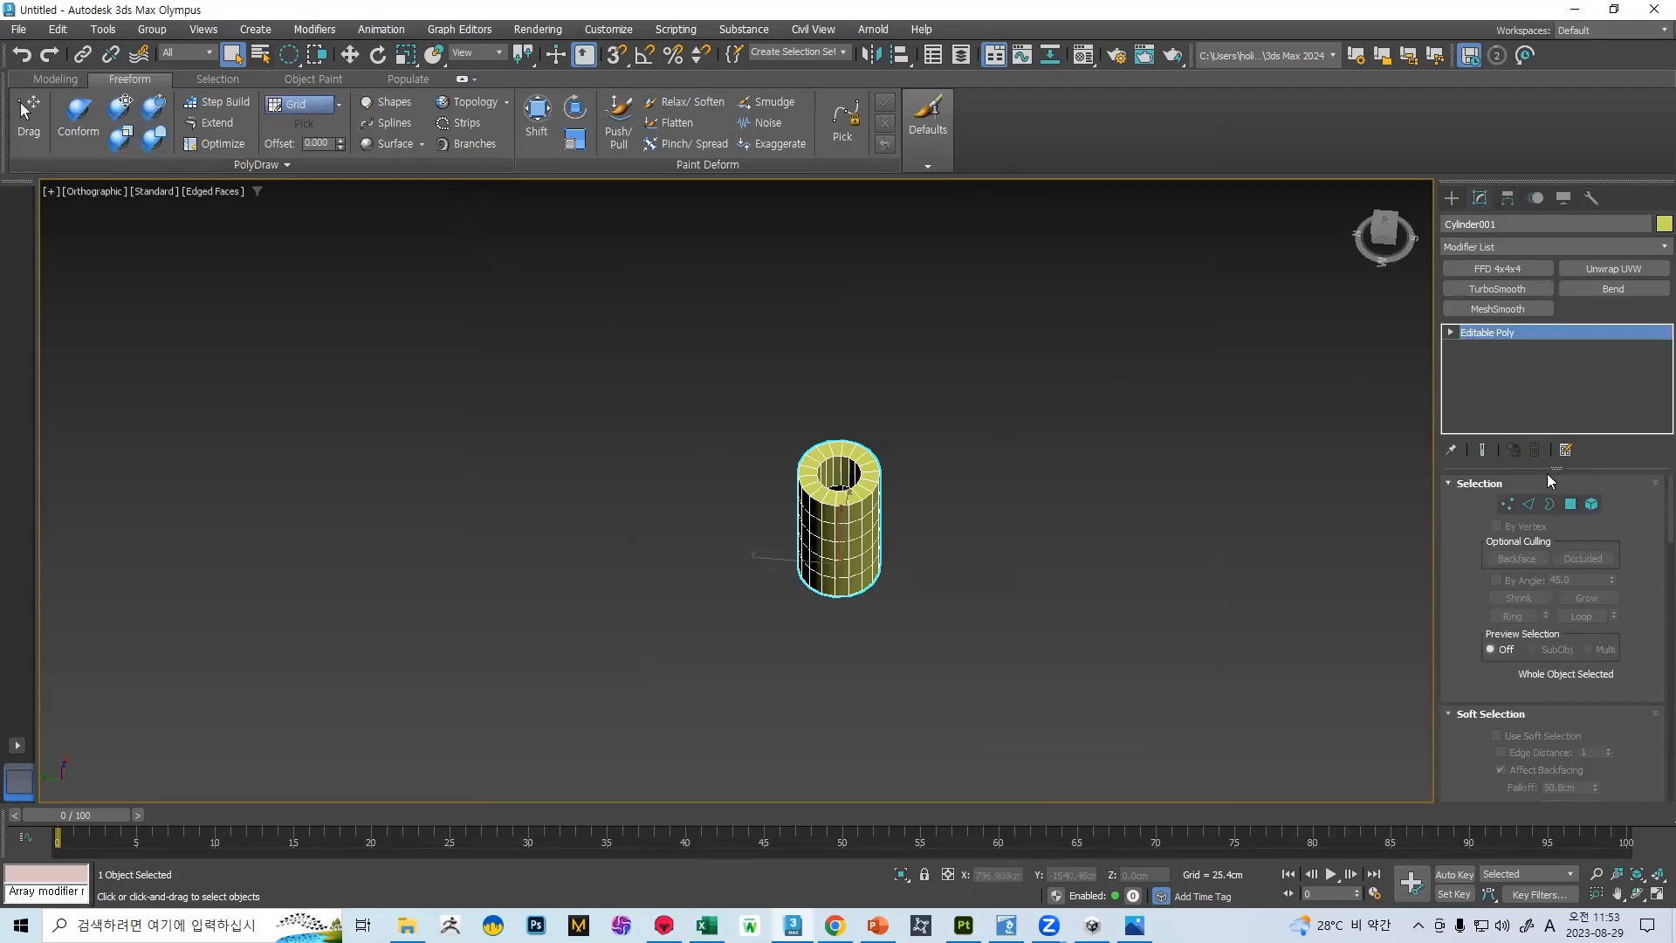
Assign smoothing group 1 to the cylinder's whole element, hide the edge display, and convert it to an Editable Poly
{"action": "left_click", "coordinate": [1591, 504]}
{"action": "key", "text": "F4"}
{"action": "scroll", "coordinate": [807, 467], "scroll_direction": "up", "scroll_amount": 6}
{"action": "scroll", "coordinate": [974, 412], "scroll_direction": "down", "scroll_amount": 4}
{"action": "scroll", "coordinate": [1540, 488], "scroll_direction": "down", "scroll_amount": 3}
{"action": "scroll", "coordinate": [1540, 488], "scroll_direction": "down", "scroll_amount": 10}
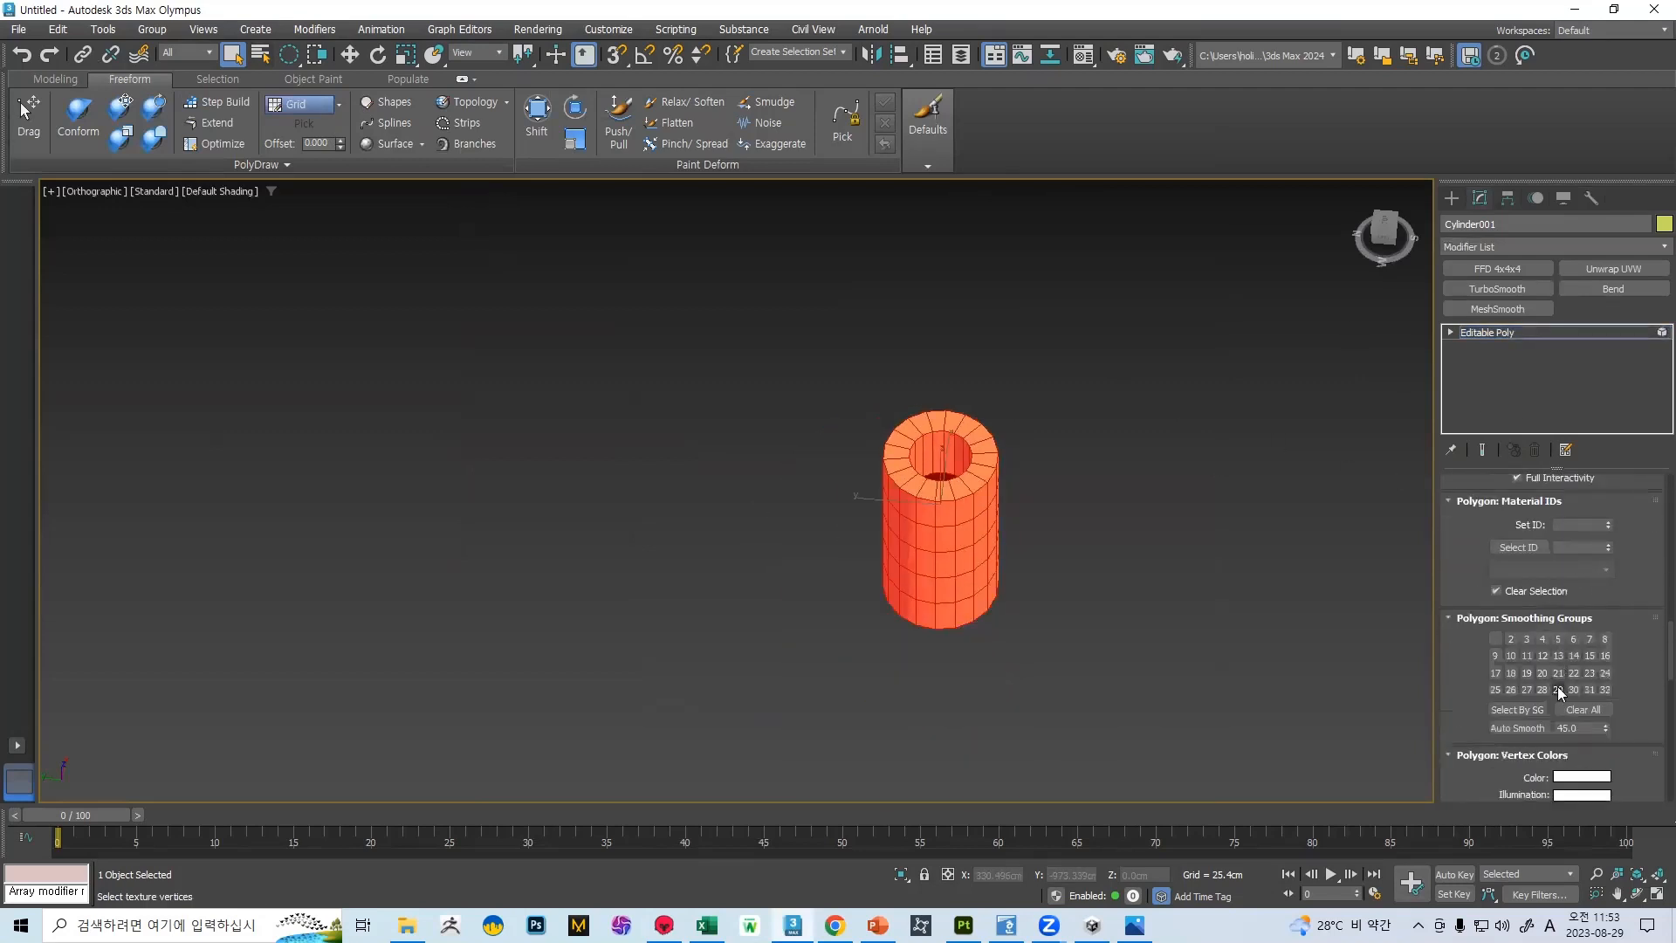
{"action": "left_click", "coordinate": [1495, 638]}
{"action": "scroll", "coordinate": [1650, 611], "scroll_direction": "up", "scroll_amount": 10}
{"action": "left_click", "coordinate": [1589, 506]}
{"action": "right_click", "coordinate": [957, 488]}
{"action": "mouse_move", "coordinate": [1045, 715]}
{"action": "left_click", "coordinate": [1169, 724]}
Export the smoothed cylinder over the existing 벽2 FBX file with the current export settings
{"action": "left_click", "coordinate": [18, 29]}
{"action": "mouse_move", "coordinate": [85, 304]}
{"action": "left_click", "coordinate": [346, 334]}
{"action": "scroll", "coordinate": [706, 447], "scroll_direction": "down", "scroll_amount": 10}
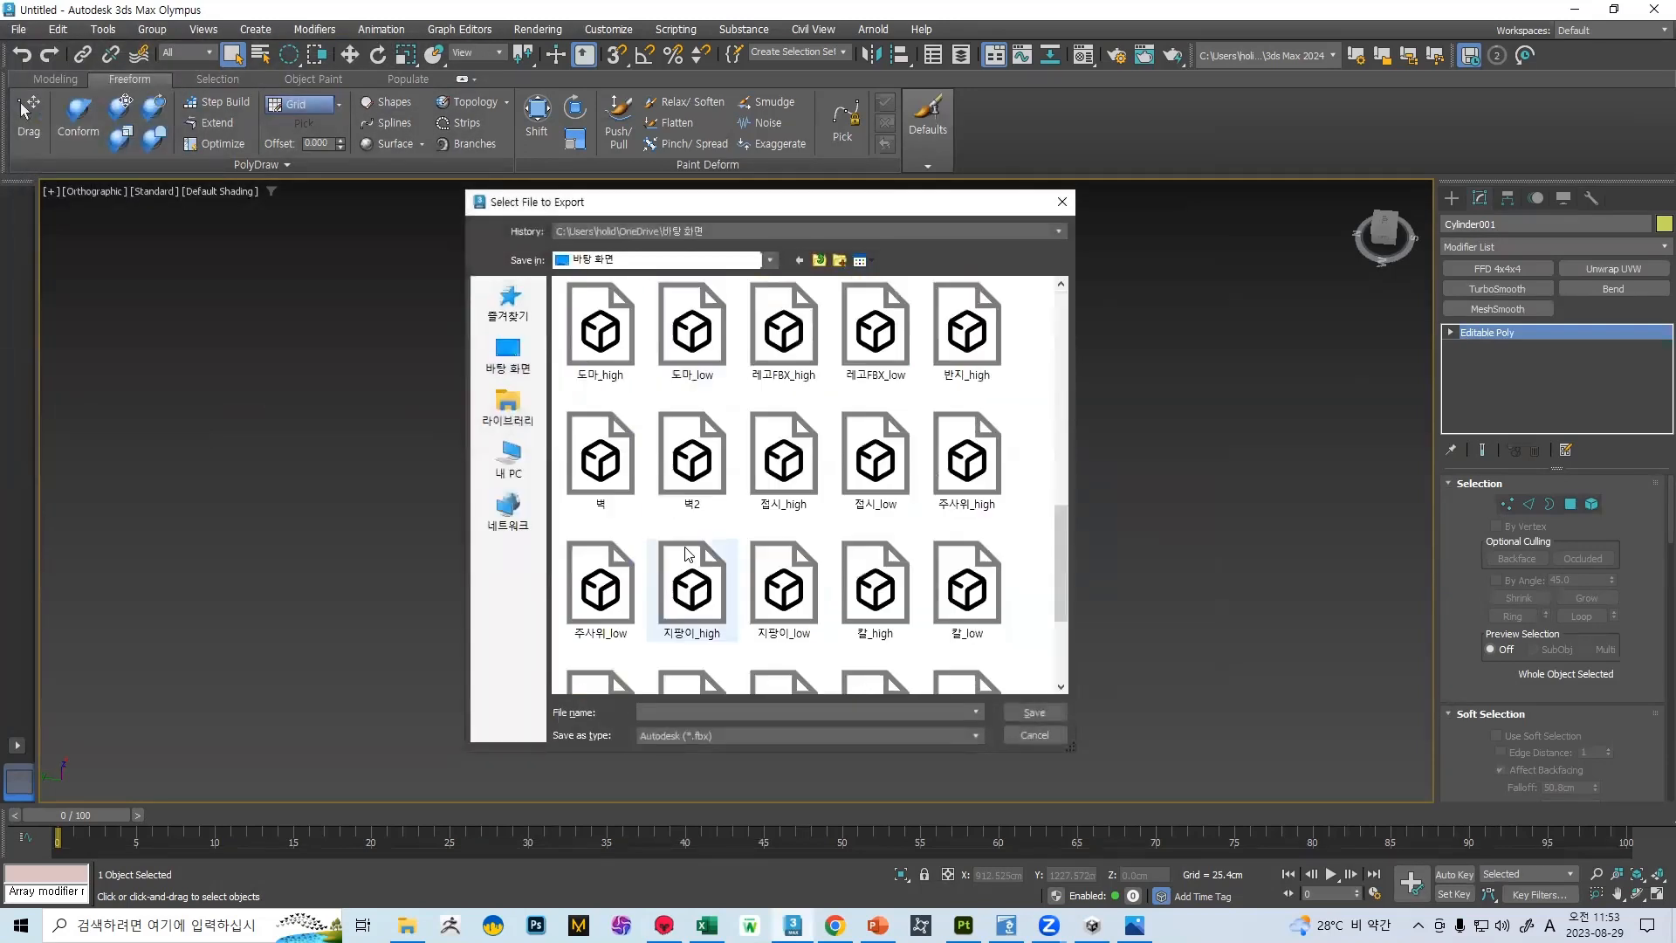
{"action": "double_click", "coordinate": [706, 447]}
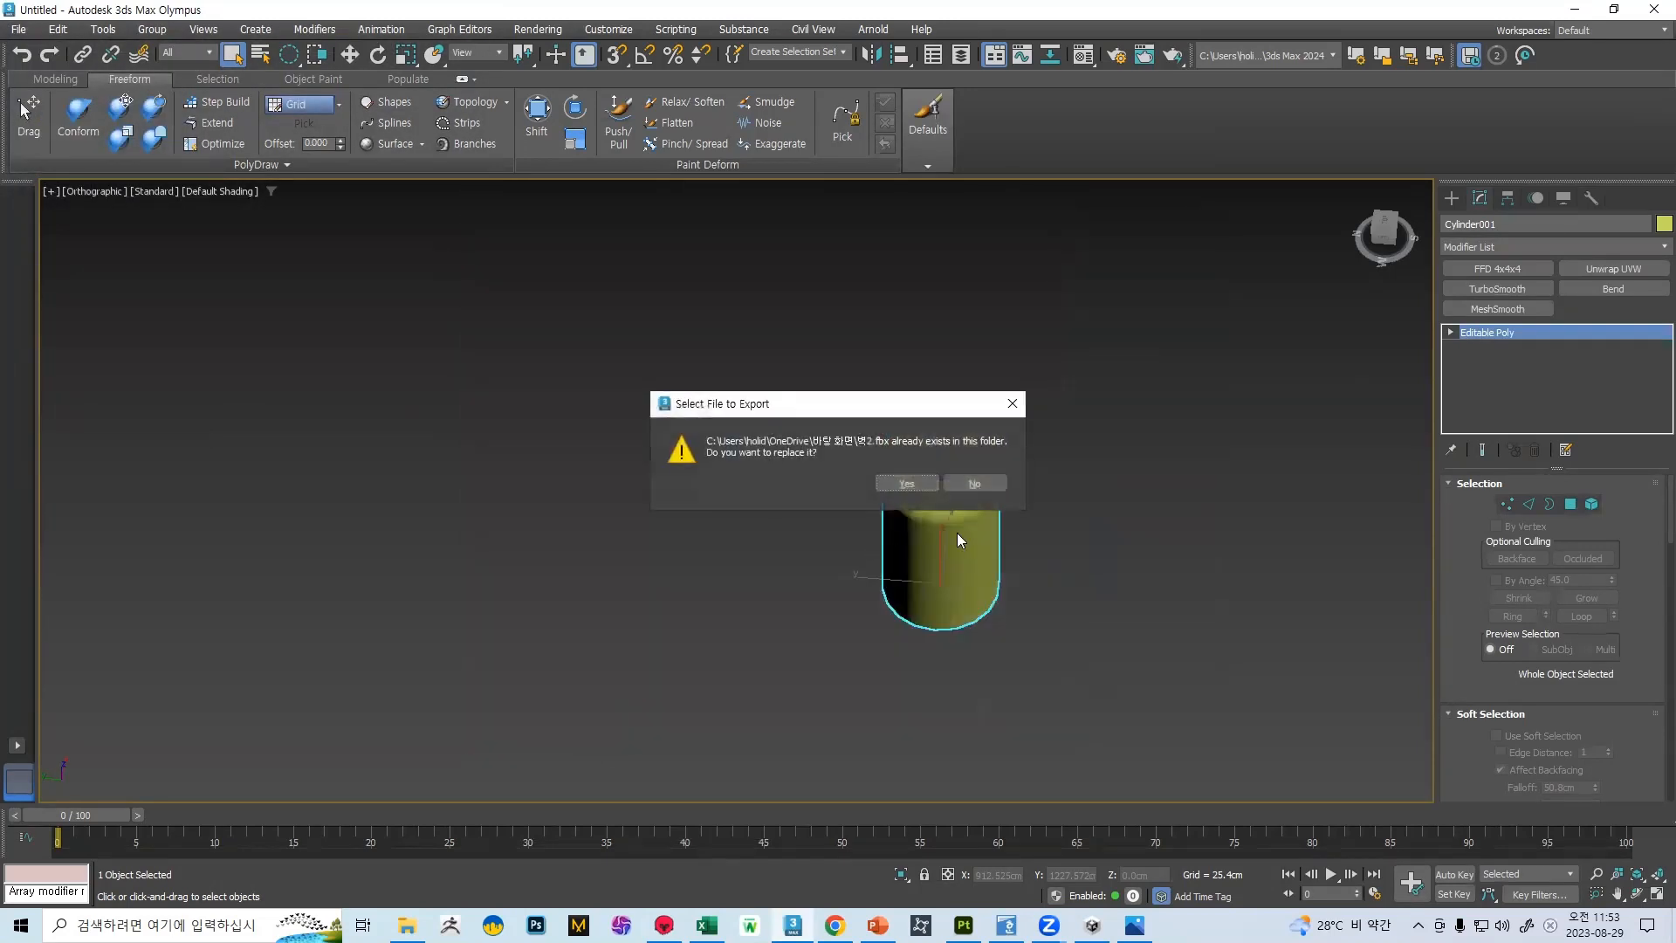
{"action": "left_click", "coordinate": [908, 483]}
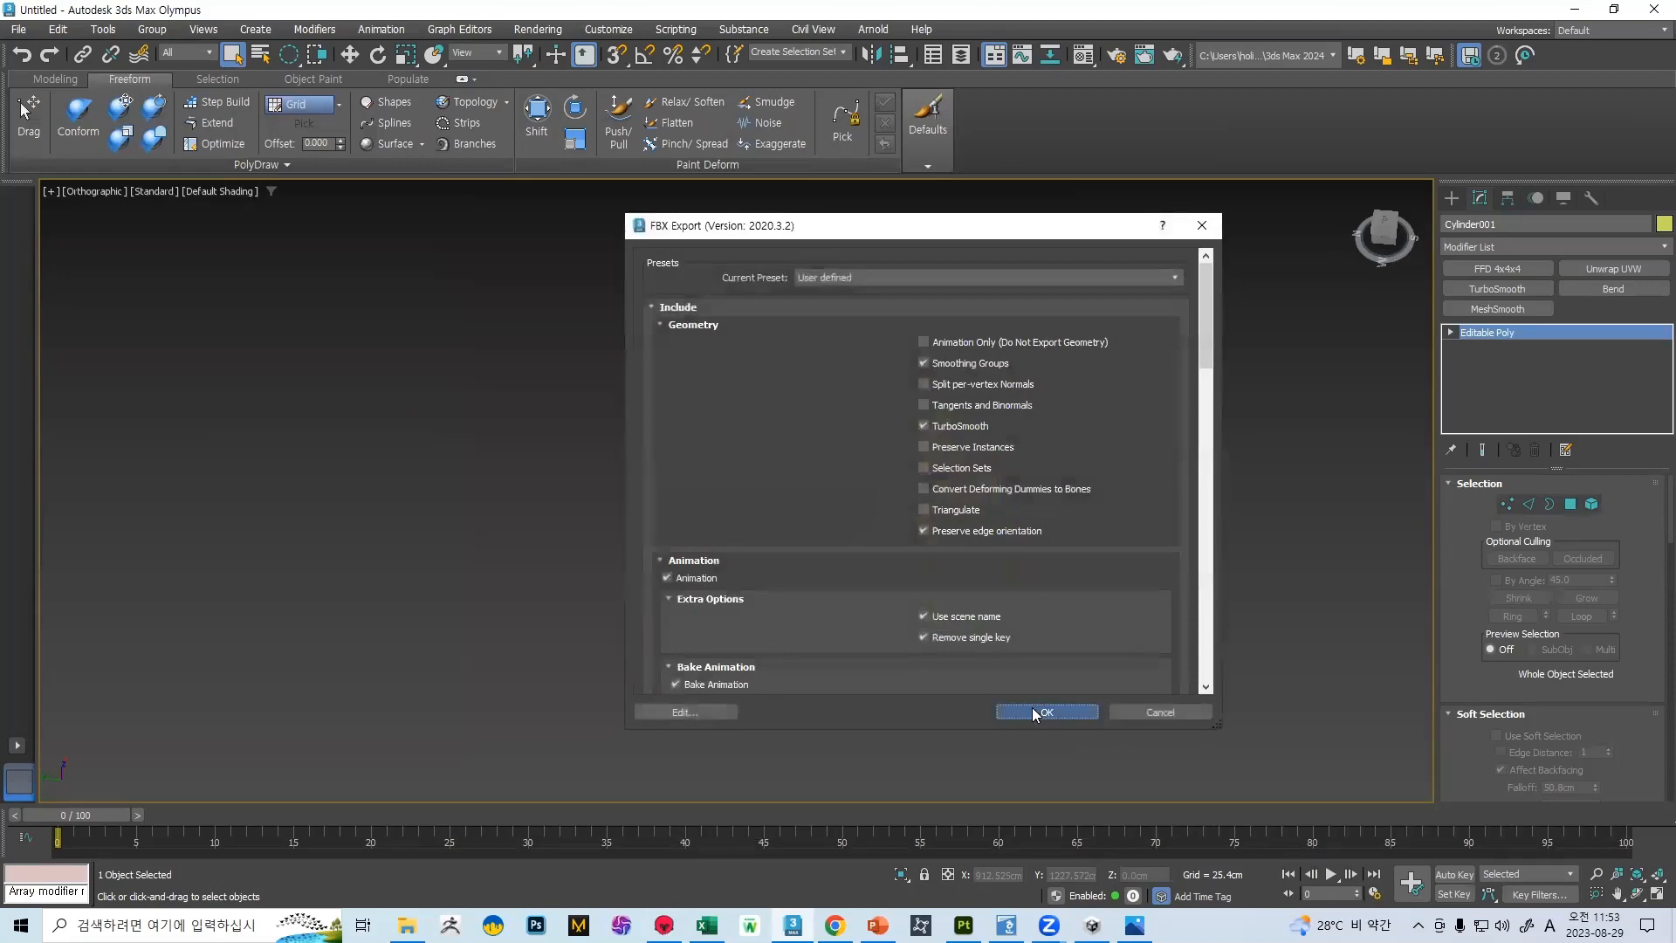
{"action": "left_click", "coordinate": [1034, 707]}
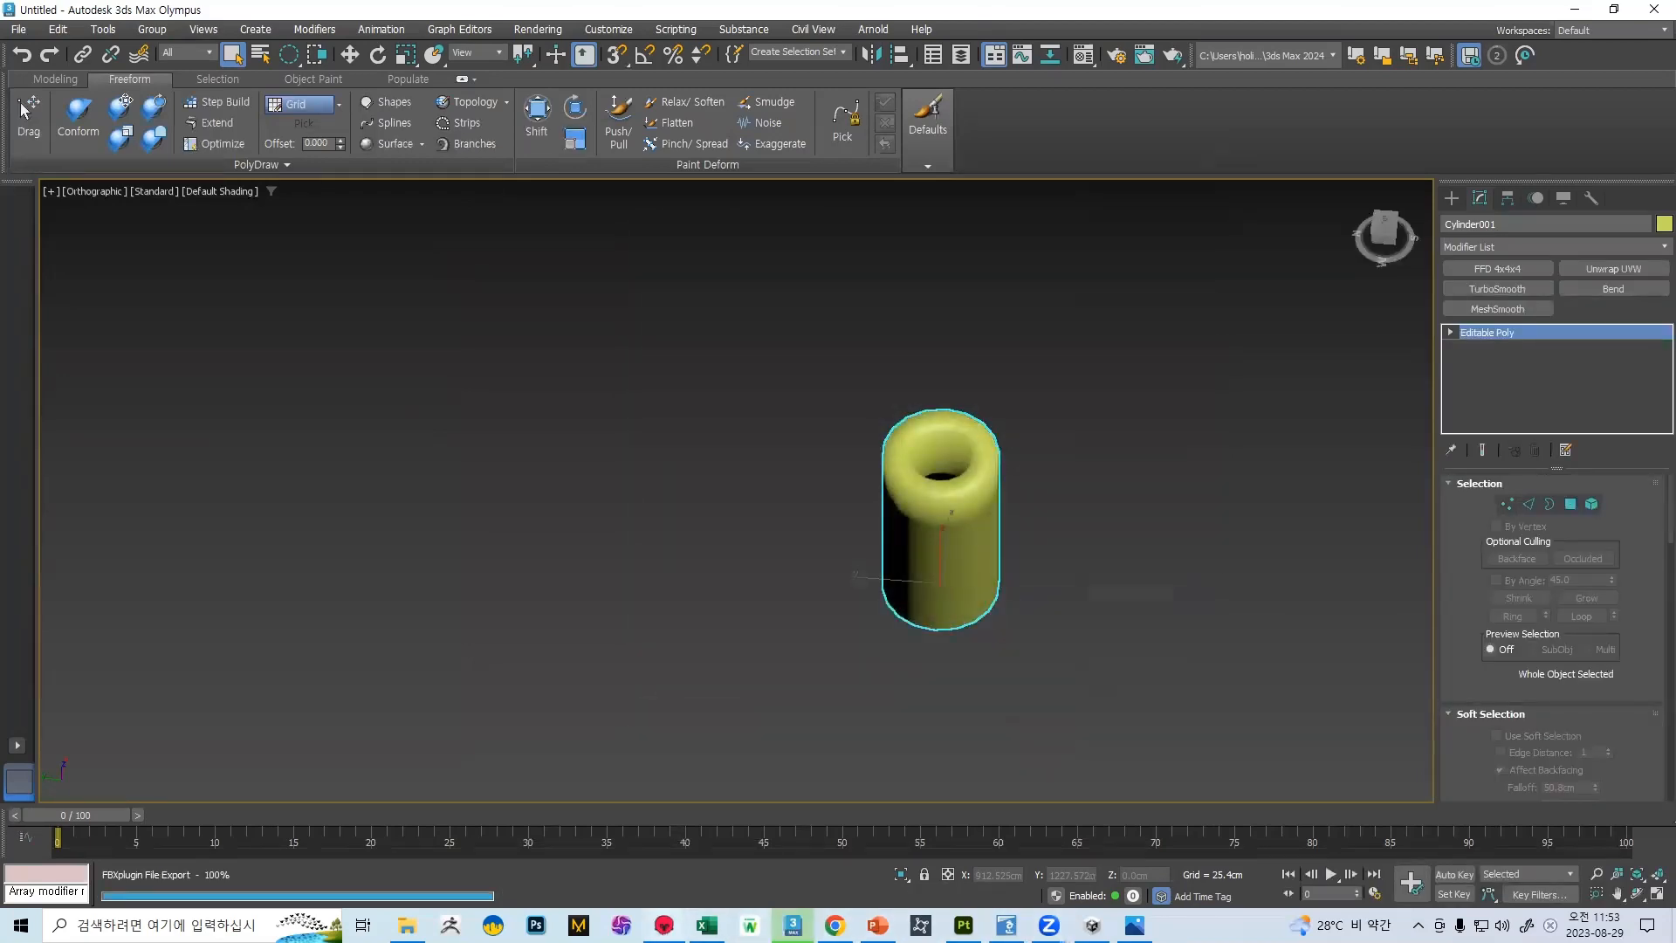
Switch to Marmoset Toolbag and examine the stone displacement on the reloaded cylinder's rim, inner wall and outer side
{"action": "key", "text": "alt+Tab"}
{"action": "left_click_drag", "start_coordinate": [840, 297], "coordinate": [699, 385]}
{"action": "scroll", "coordinate": [711, 410], "scroll_direction": "up", "scroll_amount": 6}
{"action": "middle_click_drag", "start_coordinate": [724, 358], "coordinate": [734, 441]}
{"action": "left_click_drag", "start_coordinate": [734, 441], "coordinate": [635, 557]}
{"action": "left_click_drag", "start_coordinate": [630, 393], "coordinate": [487, 479]}
{"action": "scroll", "coordinate": [655, 566], "scroll_direction": "up", "scroll_amount": 3}
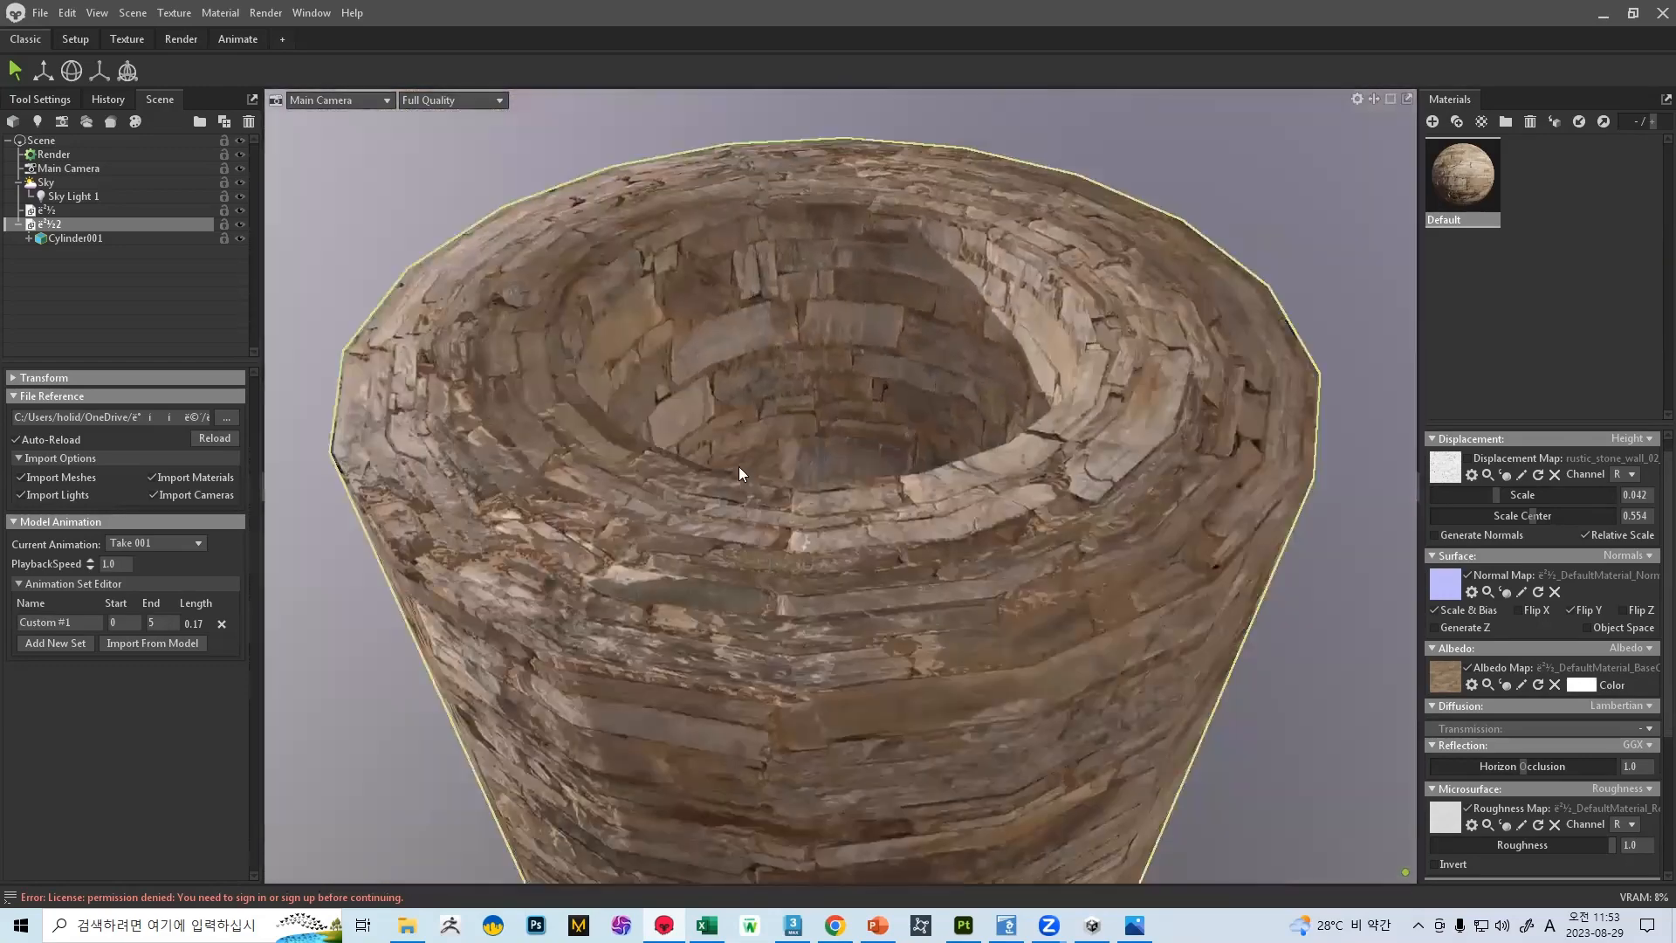
{"action": "left_click_drag", "start_coordinate": [614, 465], "coordinate": [812, 687]}
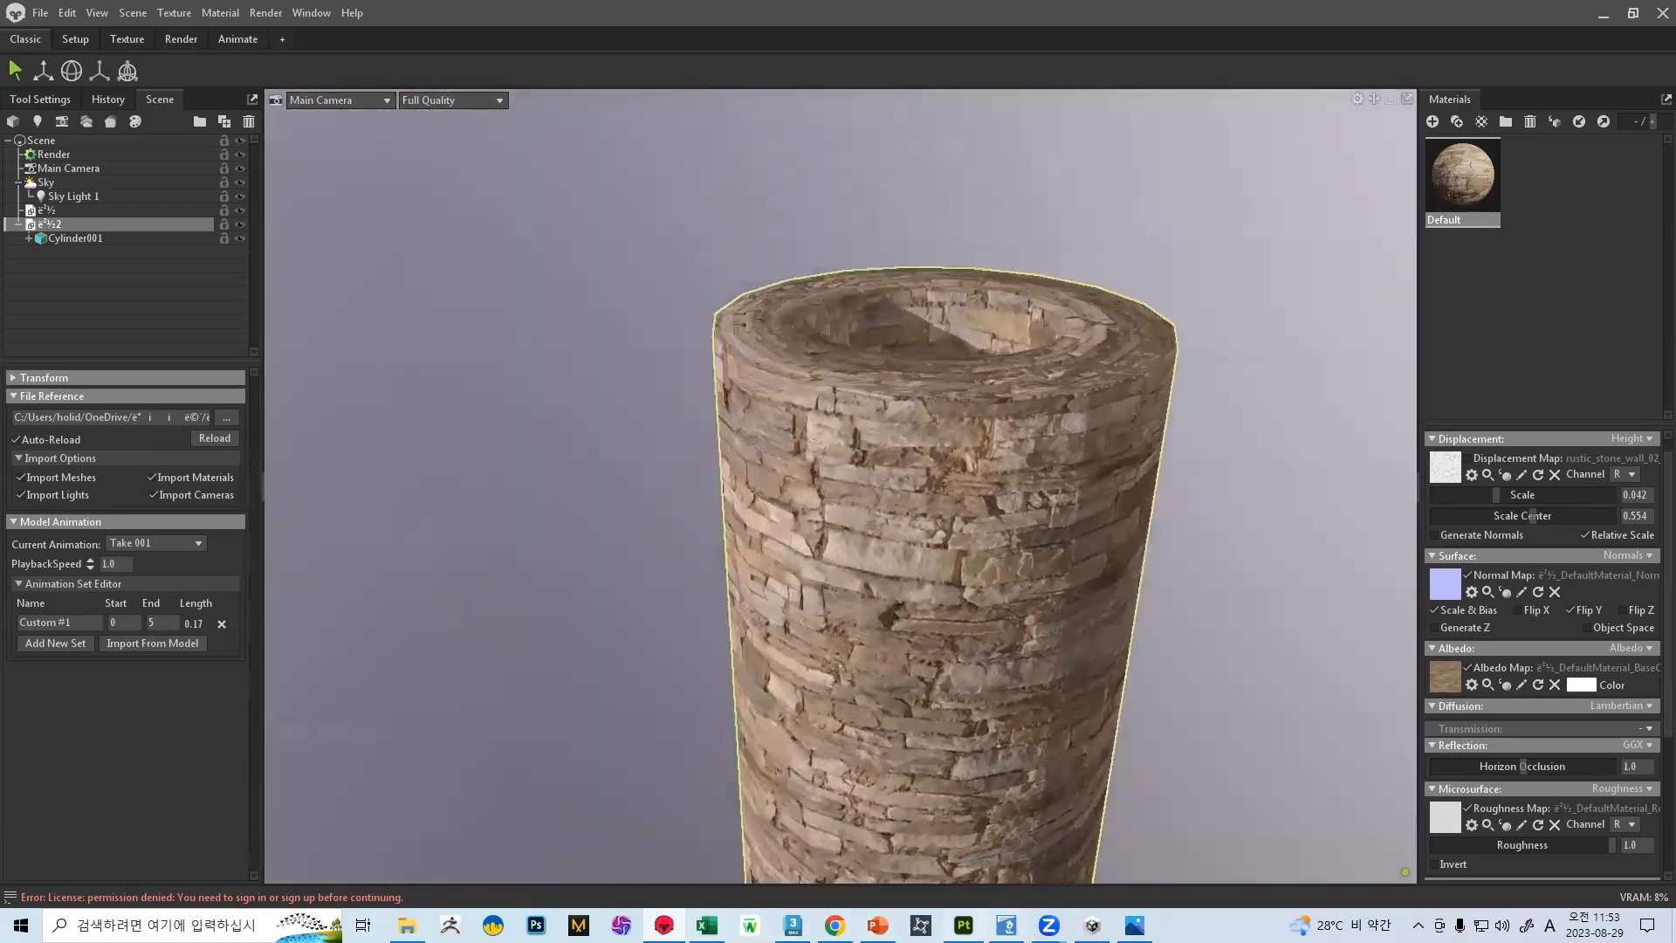
Return to 3ds Max and apply an Unwrap UVW modifier to the cylinder
{"action": "key", "text": "alt+Tab"}
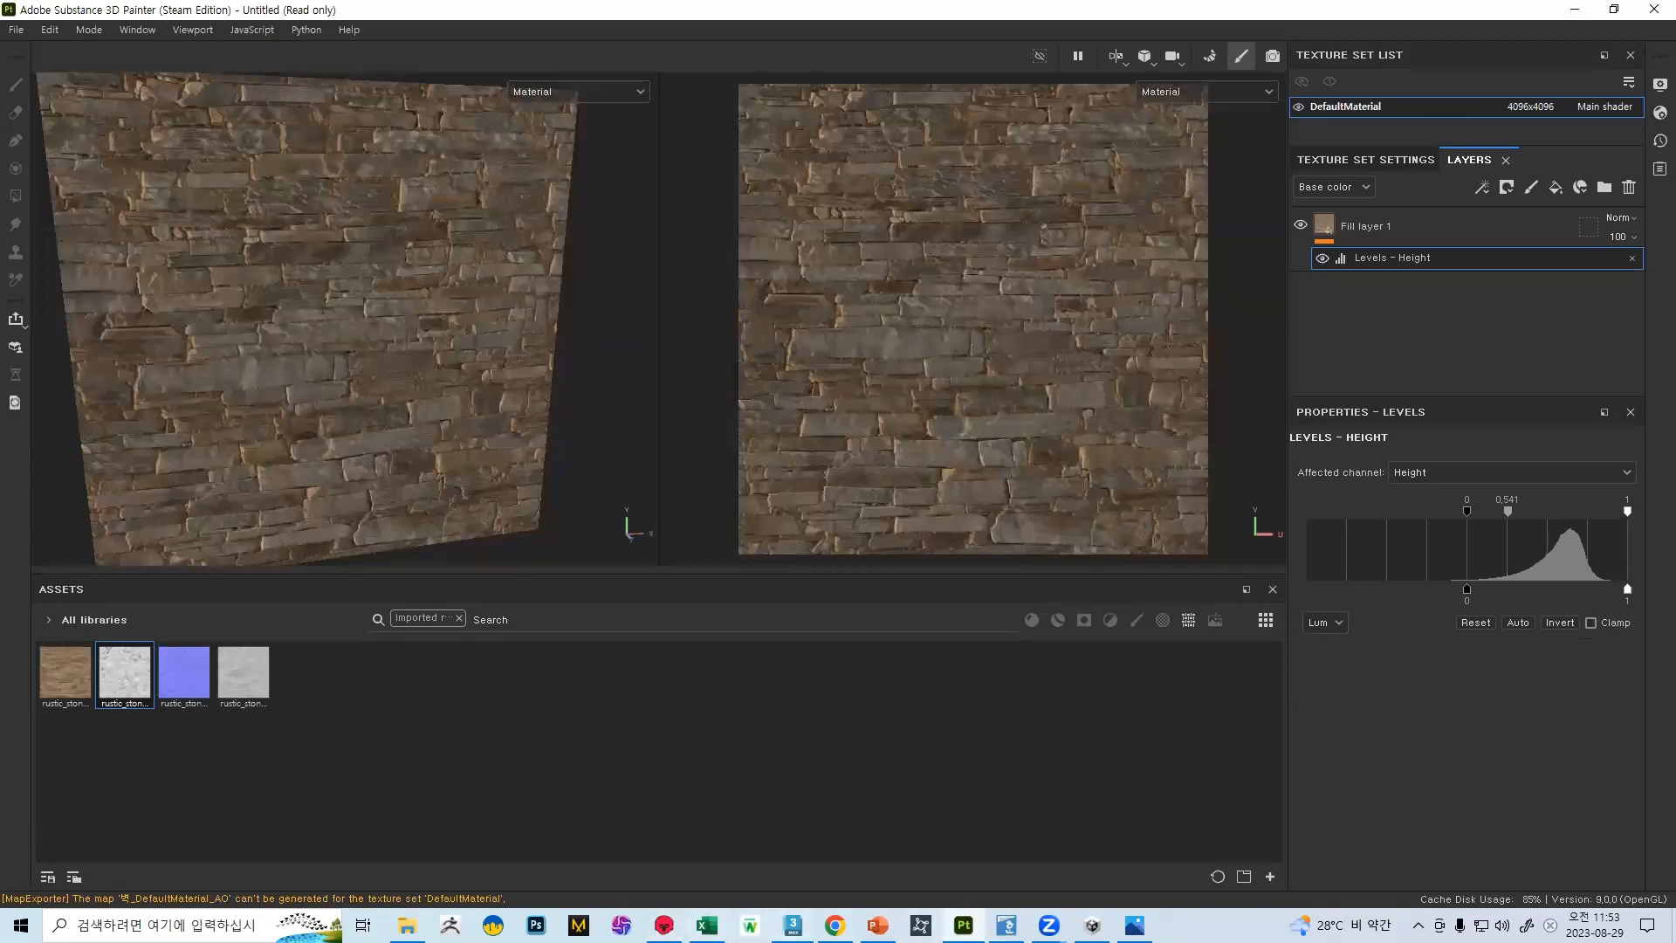
{"action": "key", "text": "alt+Tab"}
{"action": "left_click", "coordinate": [1601, 269]}
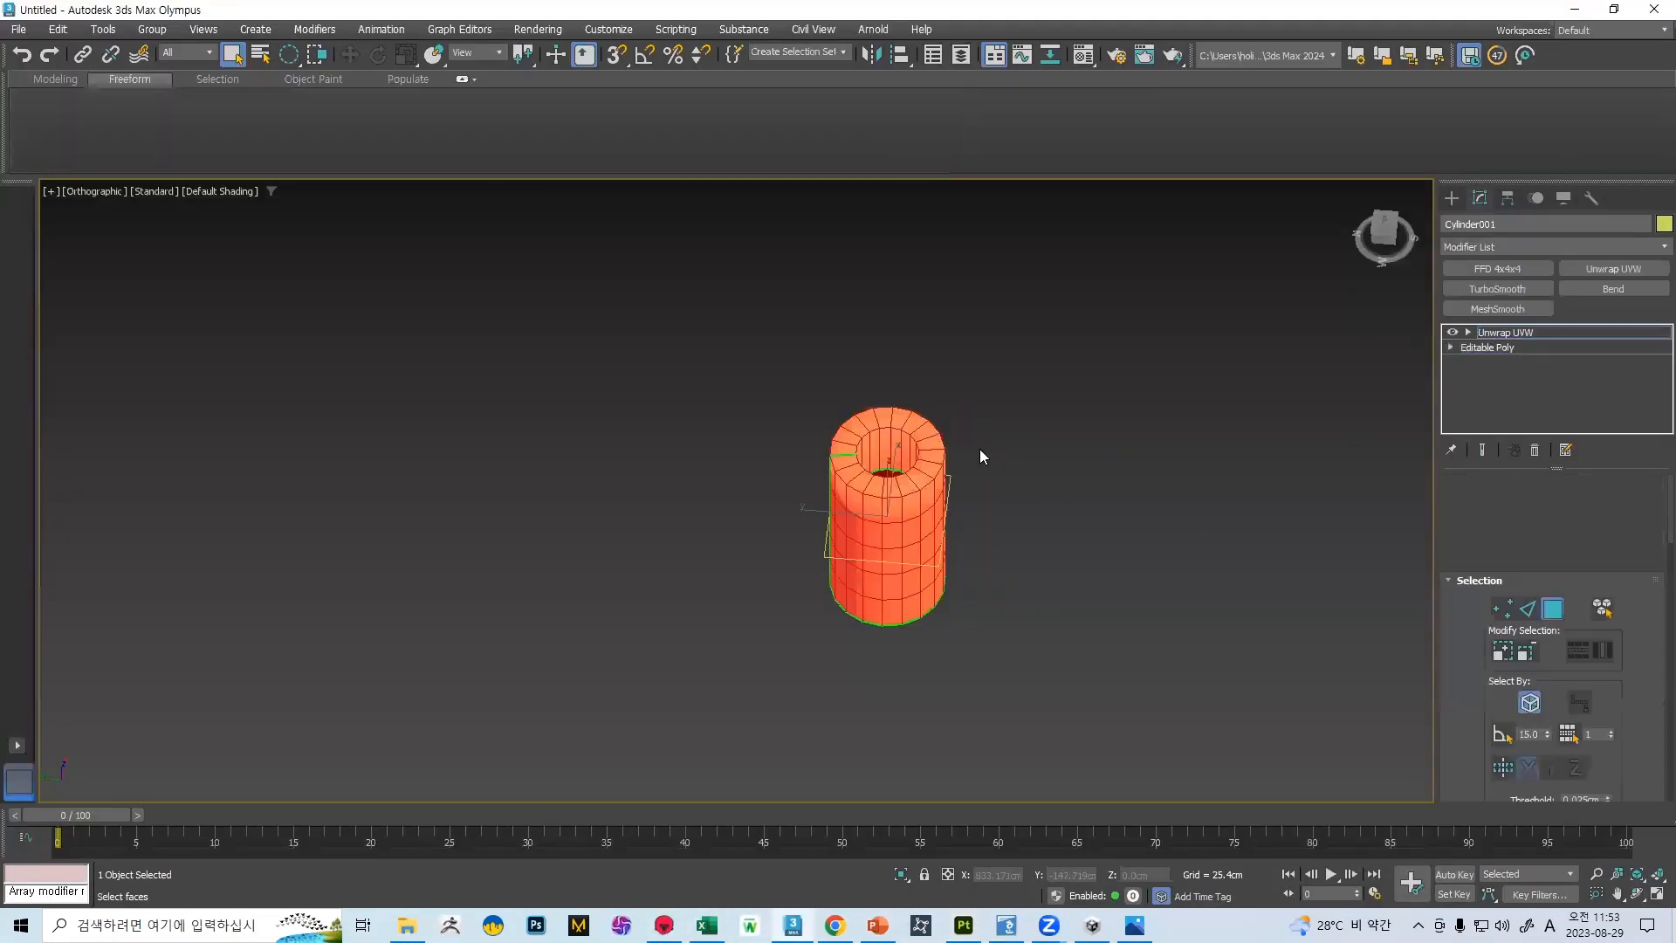
{"action": "scroll", "coordinate": [981, 449], "scroll_direction": "up", "scroll_amount": 3}
Try to select the cylinder's top rim faces one after another
{"action": "left_click", "coordinate": [900, 507]}
{"action": "left_click", "coordinate": [860, 521], "text": "ctrl"}
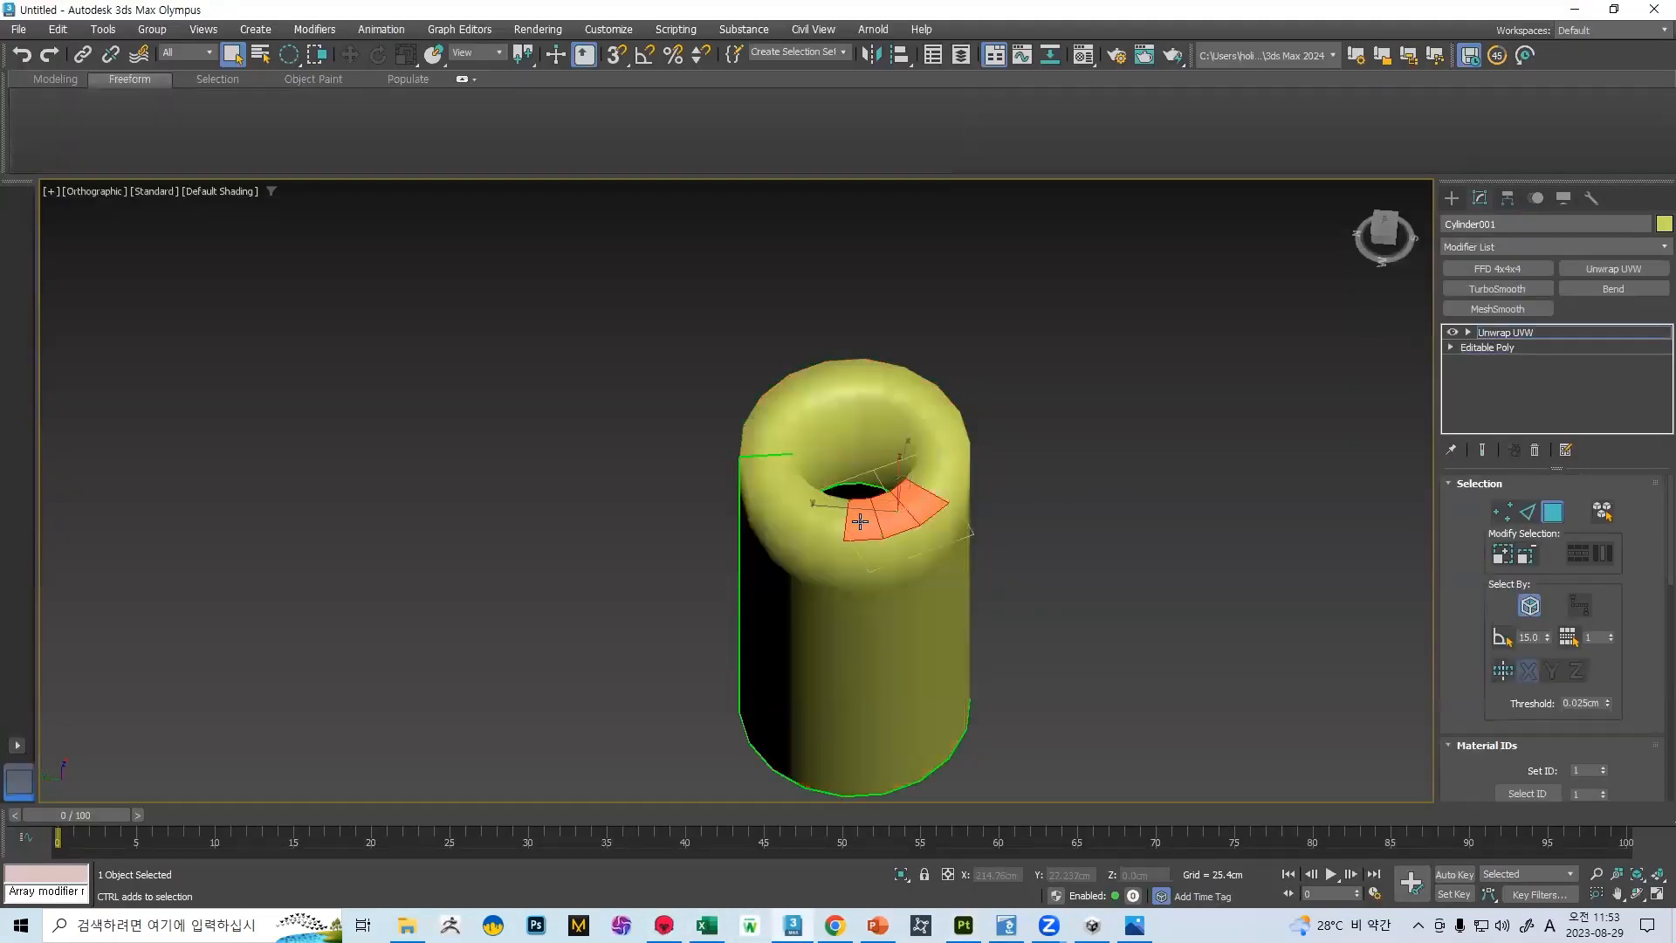
{"action": "left_click", "coordinate": [833, 522], "text": "ctrl"}
{"action": "left_click", "coordinate": [811, 513], "text": "ctrl"}
{"action": "left_click", "coordinate": [795, 494], "text": "ctrl"}
{"action": "double_click", "coordinate": [777, 458], "text": "ctrl"}
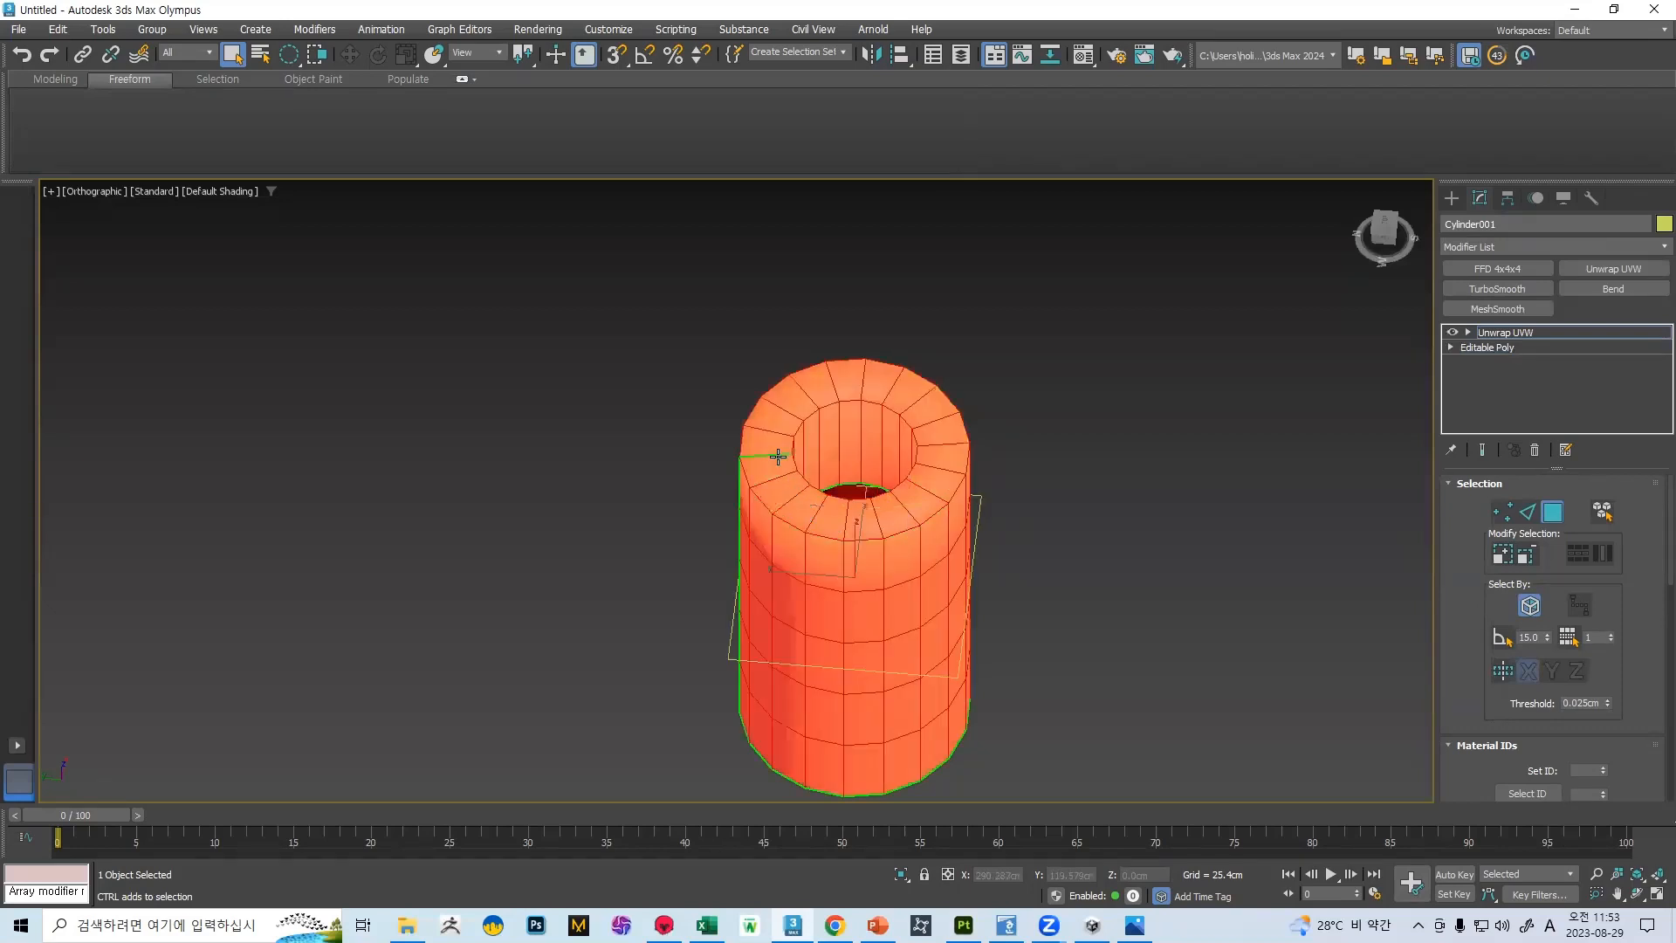
Switch to the front view and try to isolate the cylinder's rim faces with the circular selection region
{"action": "key", "text": "f"}
{"action": "middle_click_drag", "start_coordinate": [793, 379], "coordinate": [807, 489]}
{"action": "scroll", "coordinate": [807, 485], "scroll_direction": "down", "scroll_amount": 5}
{"action": "left_click_drag", "start_coordinate": [947, 640], "coordinate": [747, 532], "text": "alt"}
{"action": "left_click_drag", "start_coordinate": [838, 676], "coordinate": [699, 611], "text": "alt"}
{"action": "left_click", "coordinate": [1551, 513]}
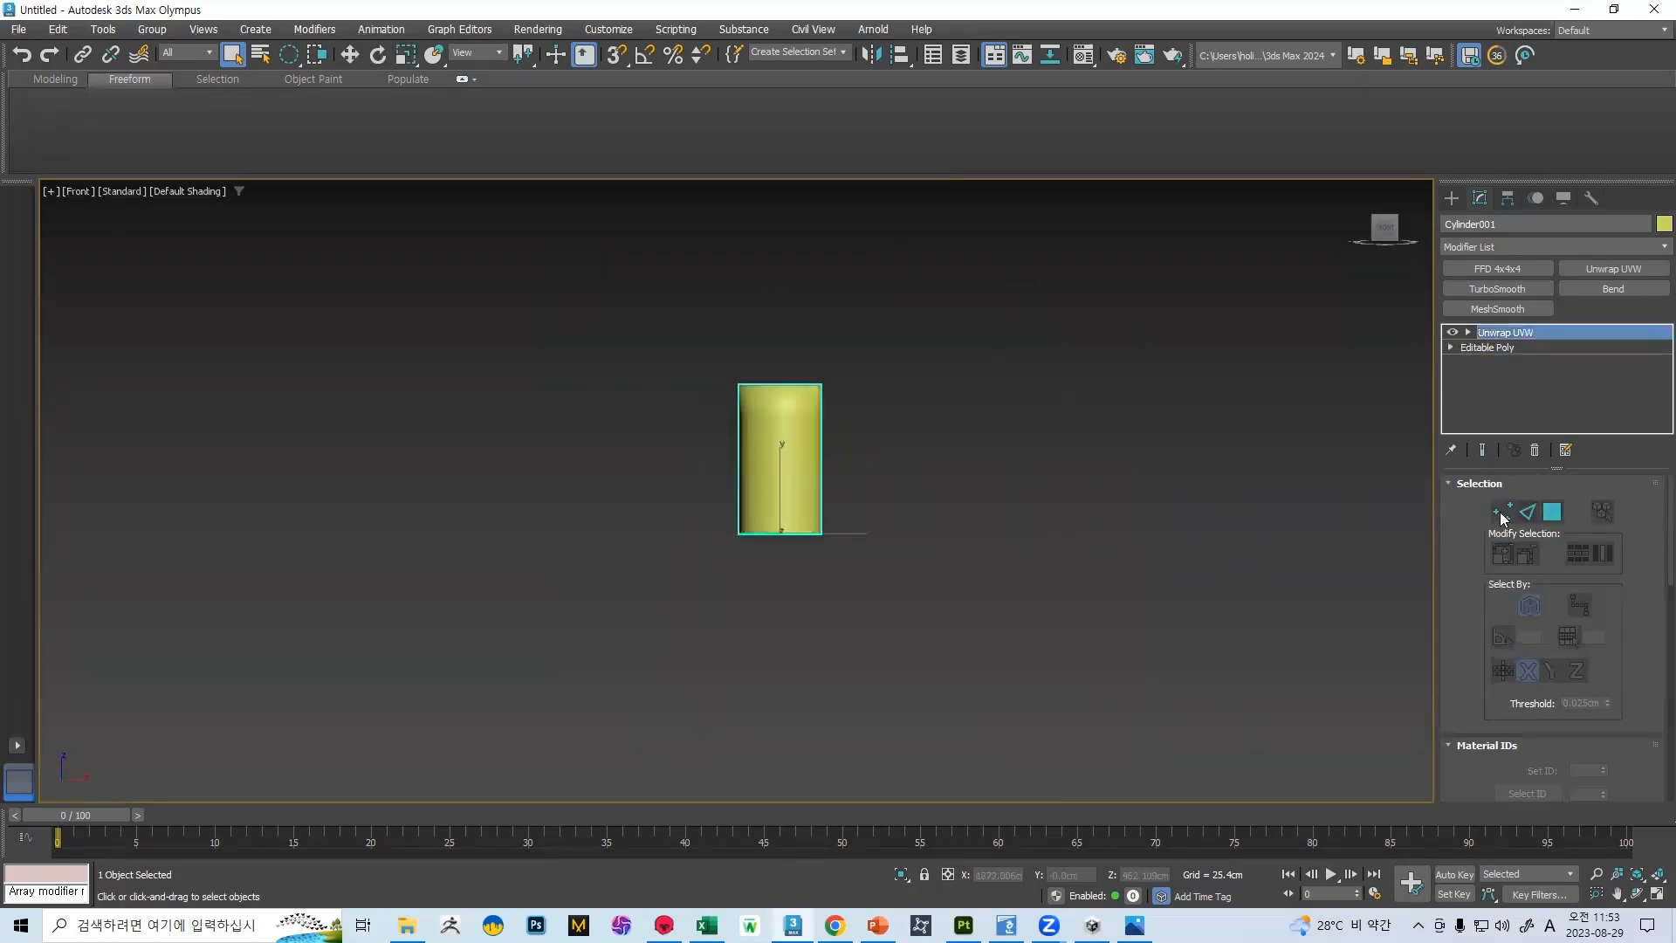
{"action": "left_click", "coordinate": [833, 403]}
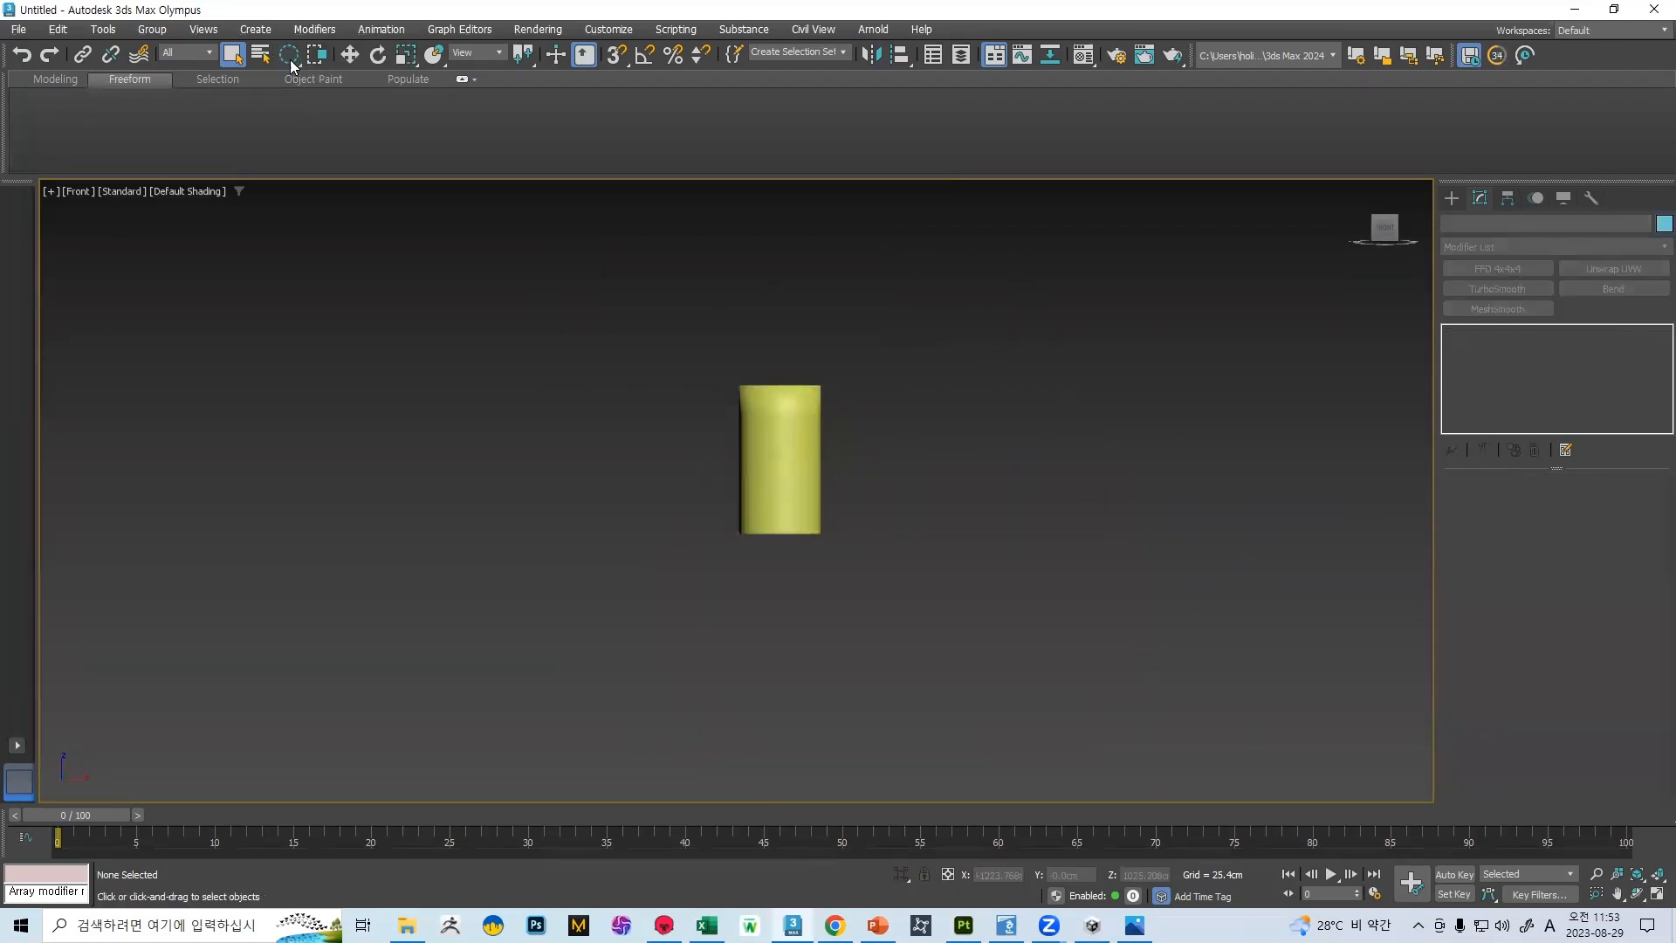
Show the cylinder's edges and select only its top rim faces using a rectangular selection region
{"action": "left_click", "coordinate": [777, 458]}
{"action": "key", "text": "F4"}
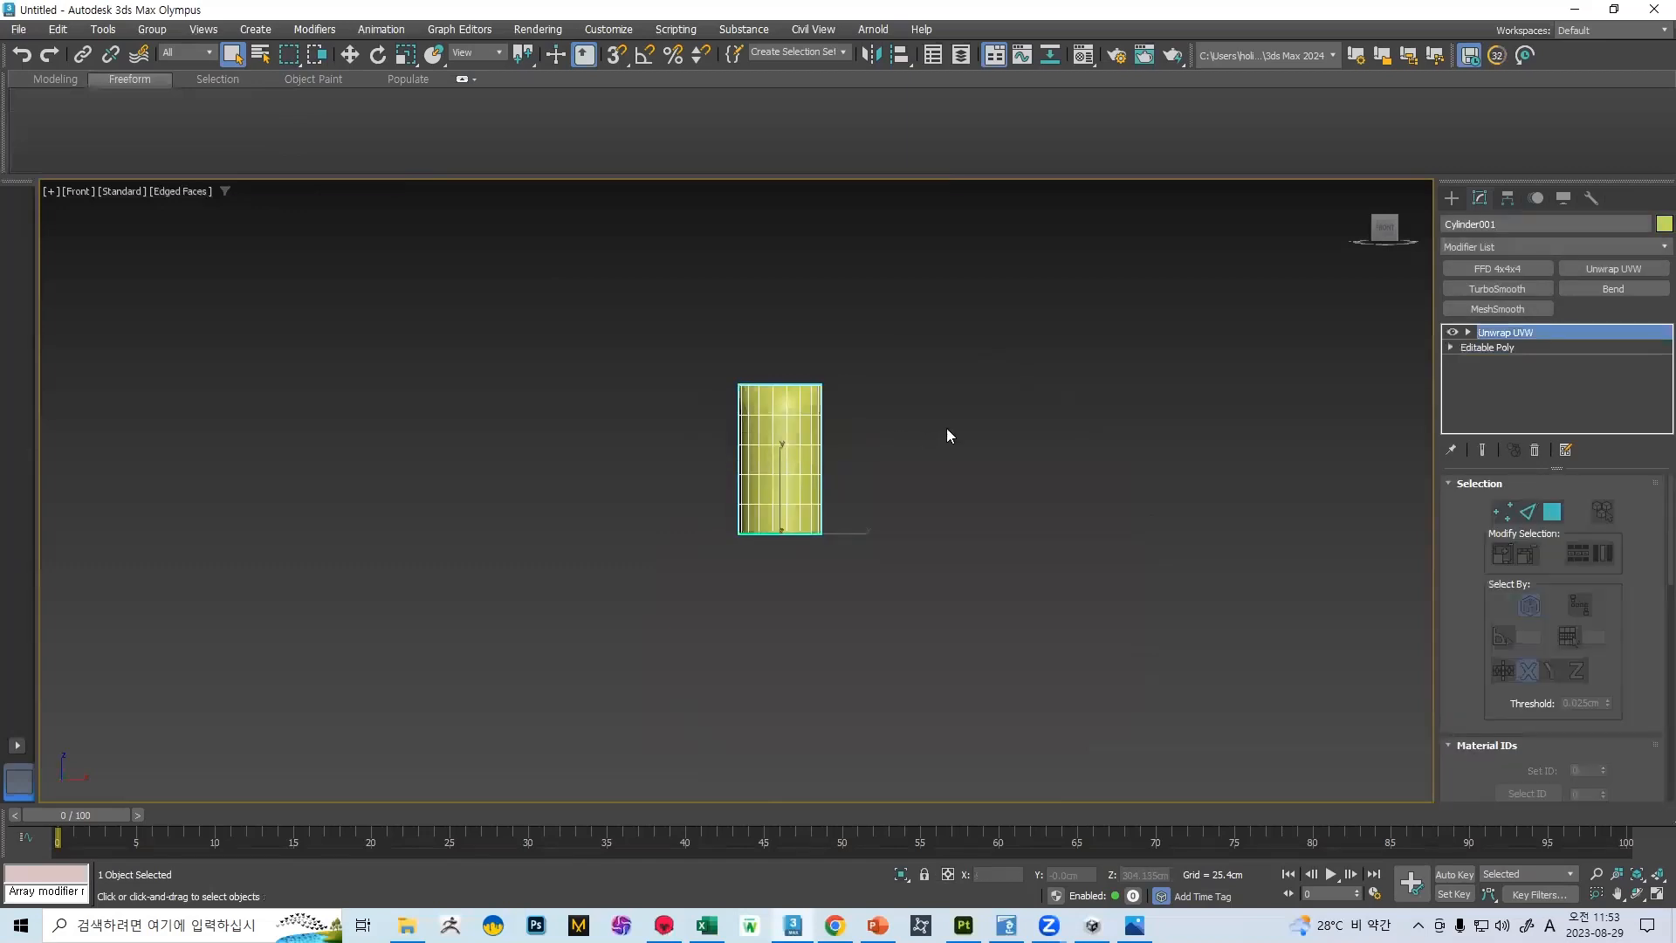
{"action": "left_click", "coordinate": [1551, 513]}
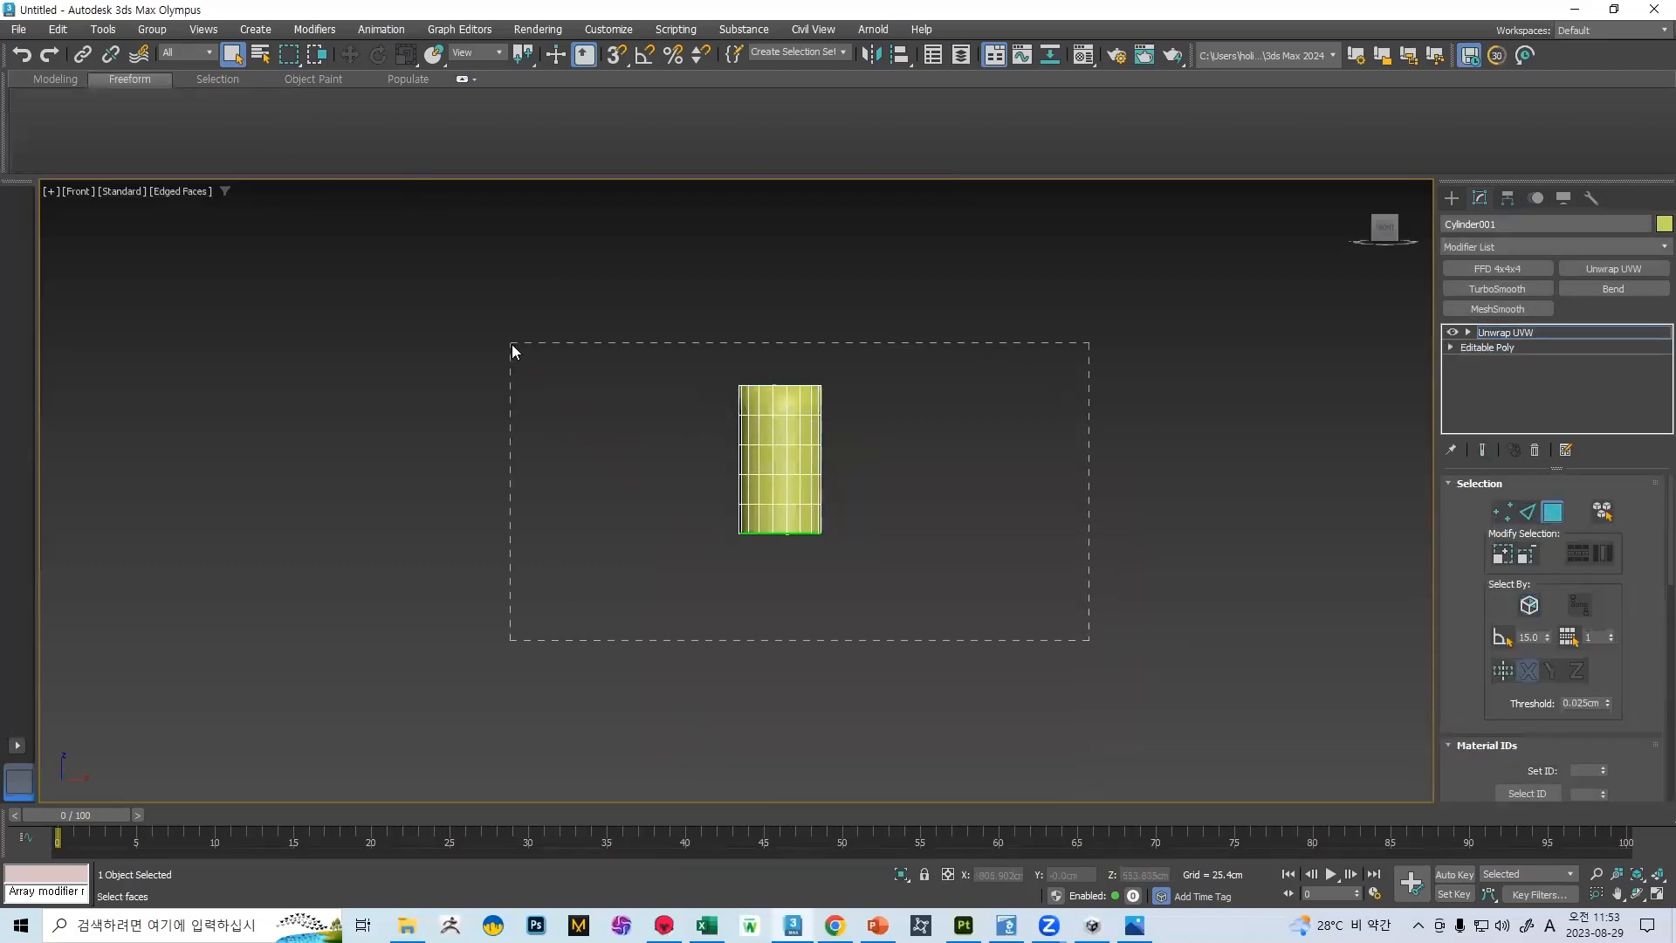
{"action": "left_click_drag", "start_coordinate": [524, 359], "coordinate": [1020, 621]}
{"action": "left_click_drag", "start_coordinate": [661, 422], "coordinate": [604, 406], "text": "alt"}
{"action": "middle_click_drag", "start_coordinate": [604, 407], "coordinate": [685, 468], "text": "alt"}
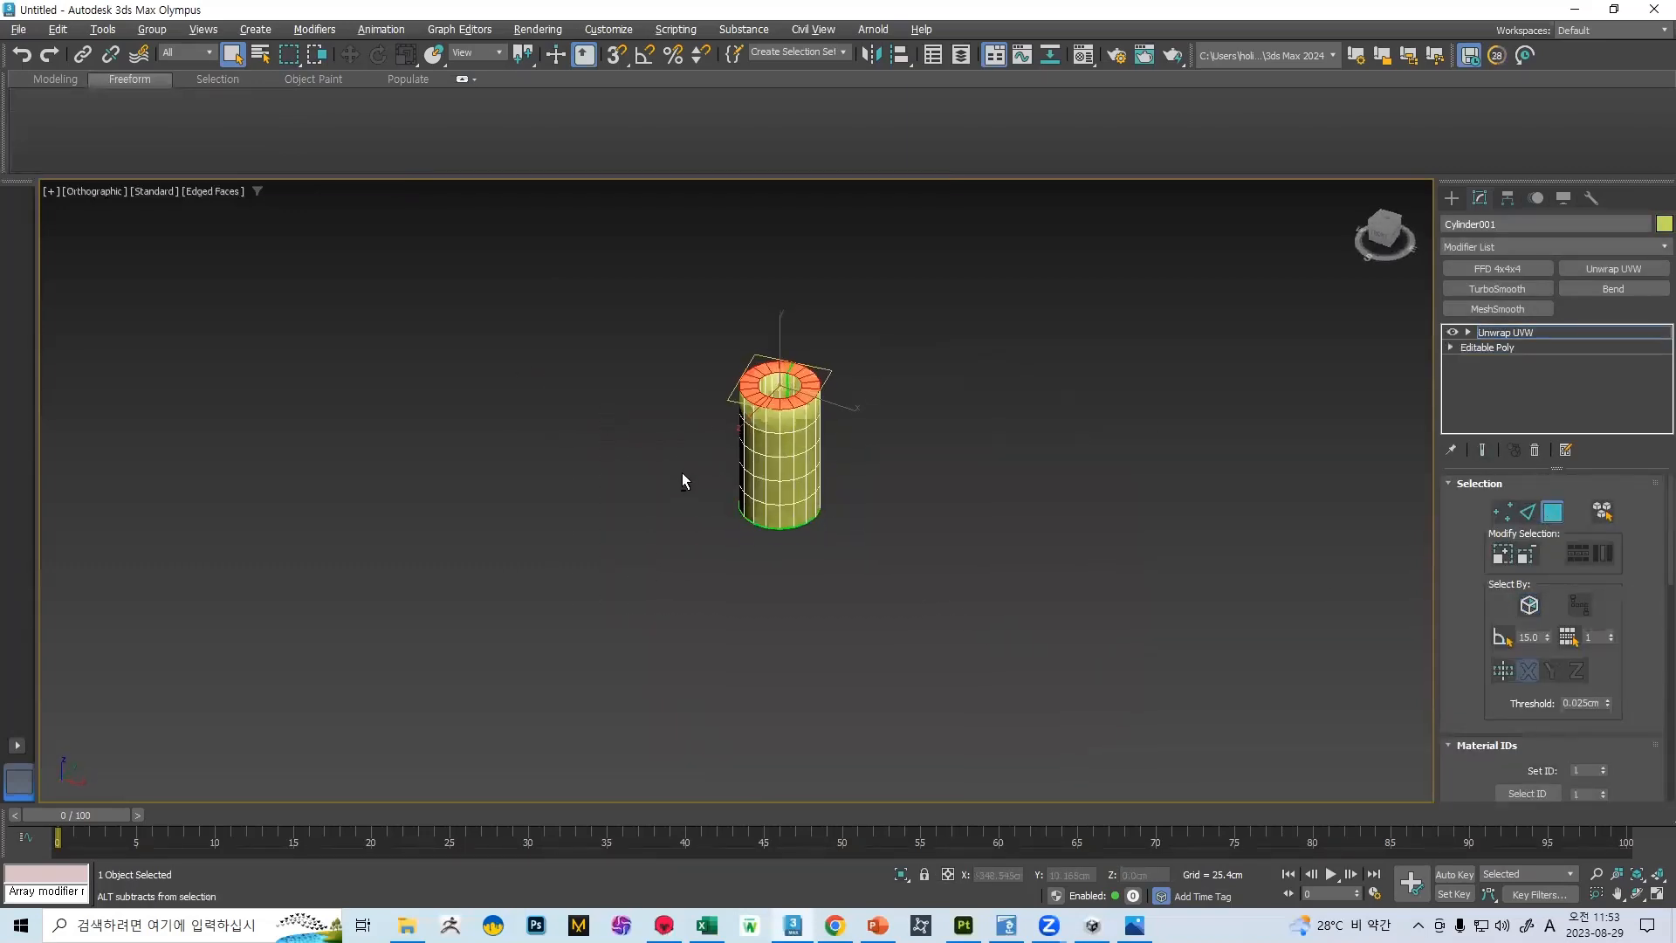
Open the UV editor for the selected rim faces
{"action": "scroll", "coordinate": [779, 387], "scroll_direction": "up", "scroll_amount": 6}
{"action": "scroll", "coordinate": [1590, 562], "scroll_direction": "down", "scroll_amount": 2}
{"action": "scroll", "coordinate": [1591, 562], "scroll_direction": "down", "scroll_amount": 1}
{"action": "left_click", "coordinate": [1544, 691]}
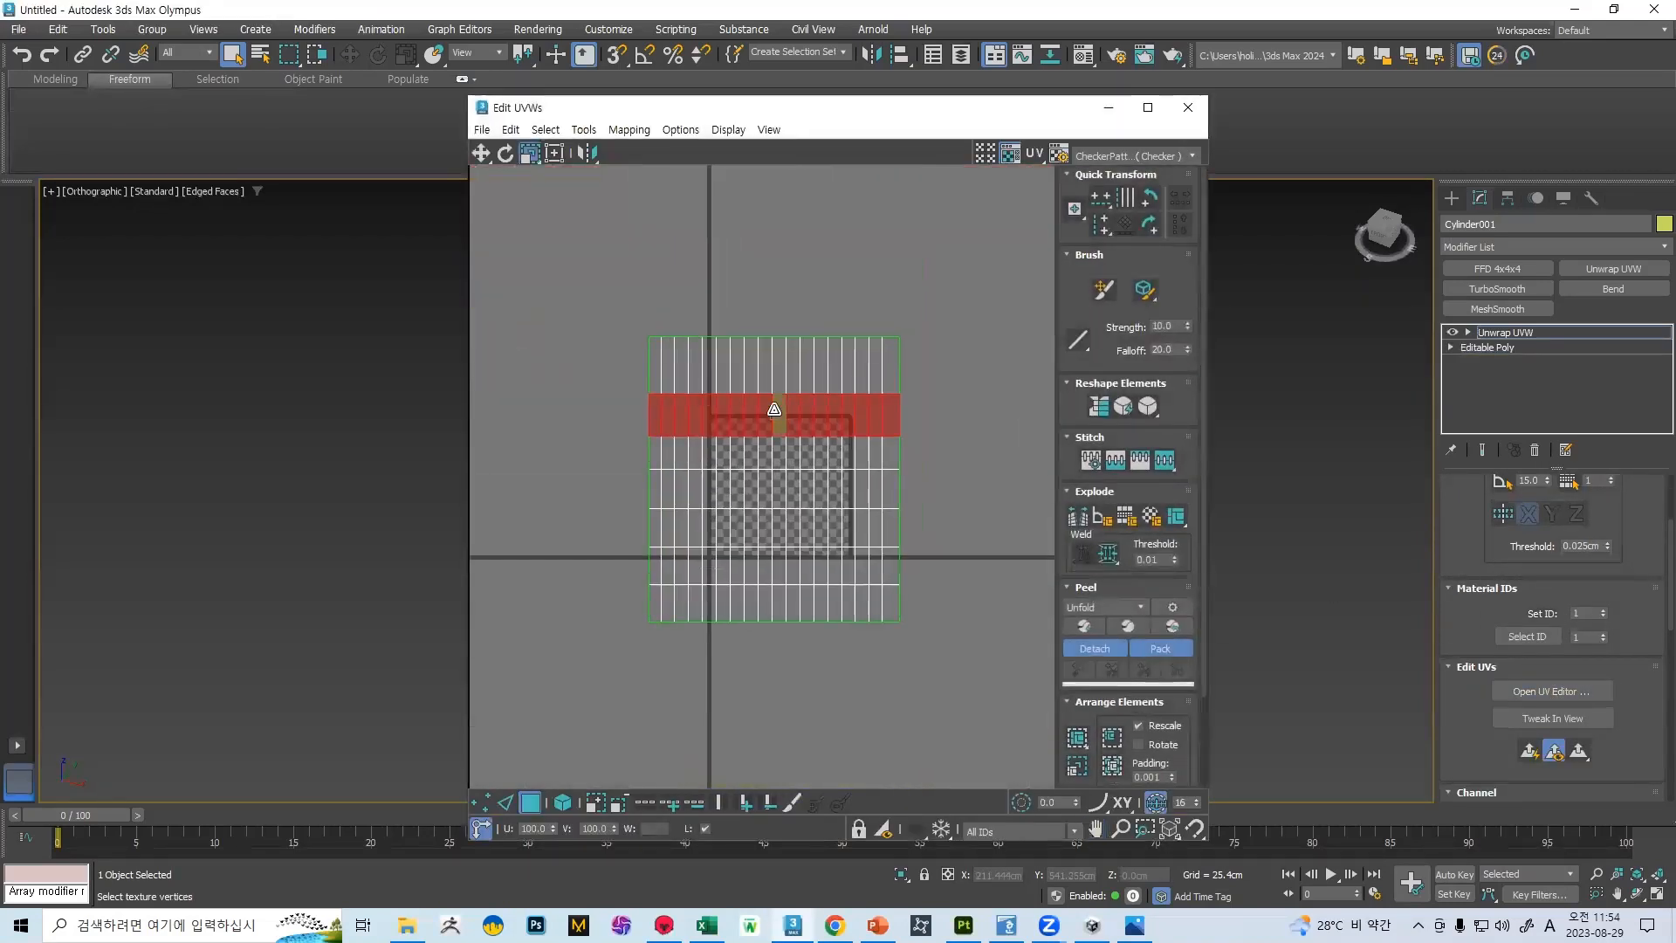
{"action": "scroll", "coordinate": [758, 414], "scroll_direction": "up", "scroll_amount": 1}
{"action": "scroll", "coordinate": [755, 384], "scroll_direction": "down", "scroll_amount": 1}
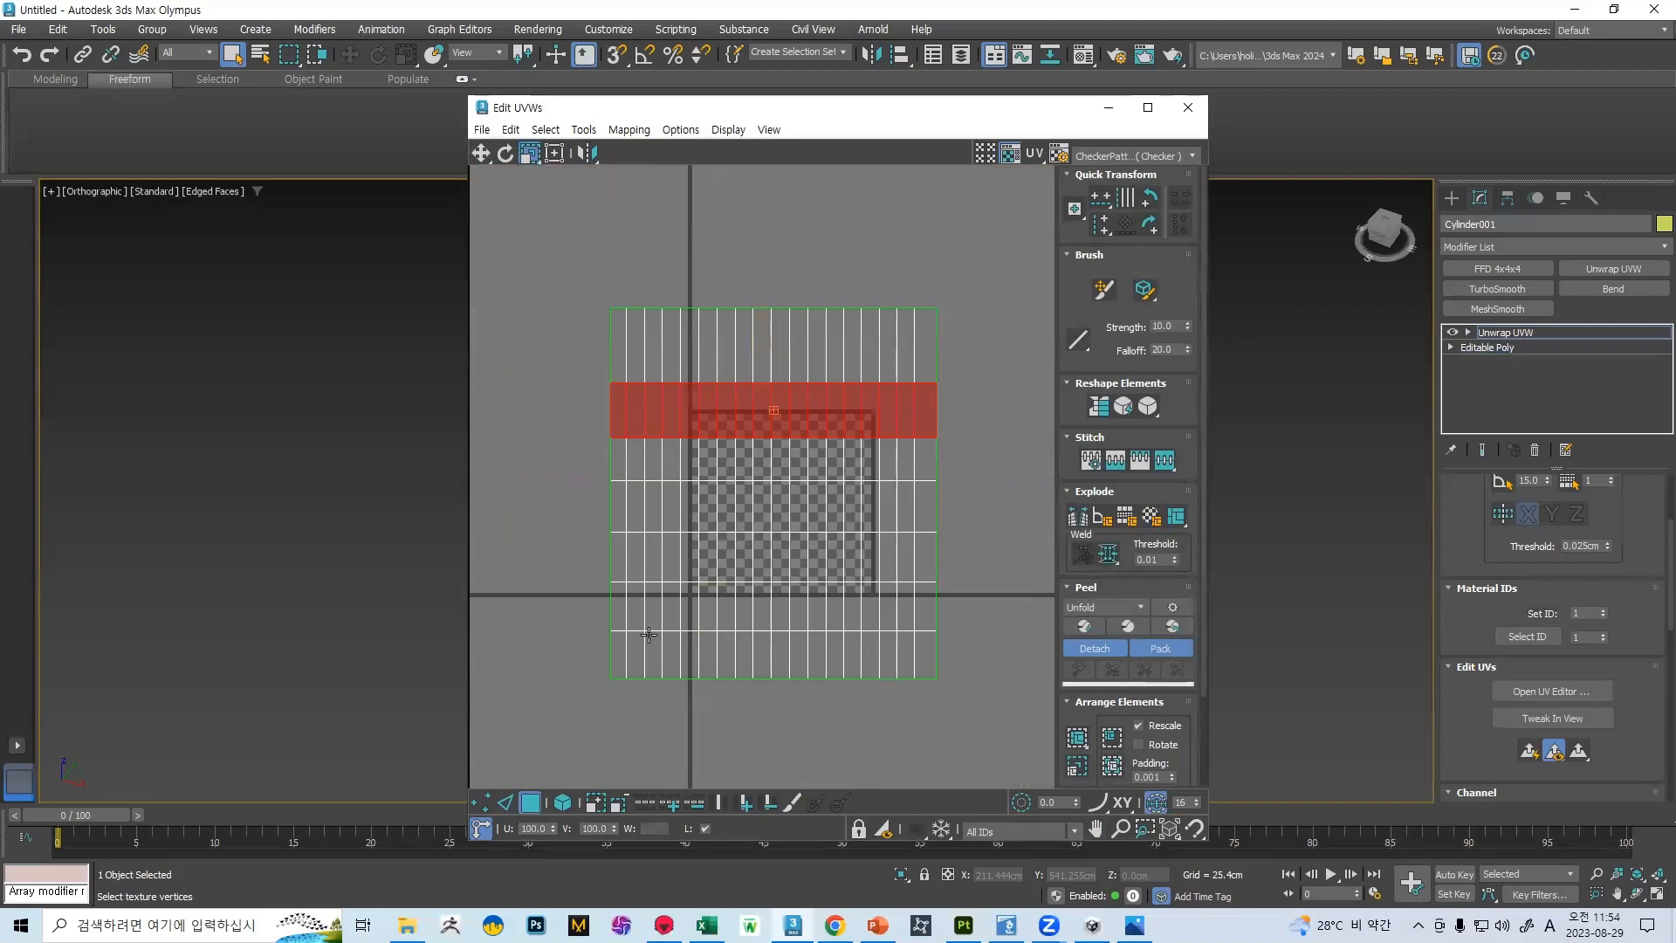
Stretch the rim's UV row taller and shift the inner-wall row above it upward in the cylinder's UV layout
{"action": "left_click_drag", "start_coordinate": [533, 160], "coordinate": [533, 210]}
{"action": "left_click", "coordinate": [690, 277]}
{"action": "left_click", "coordinate": [686, 401]}
{"action": "left_click_drag", "start_coordinate": [1093, 426], "coordinate": [1091, 424]}
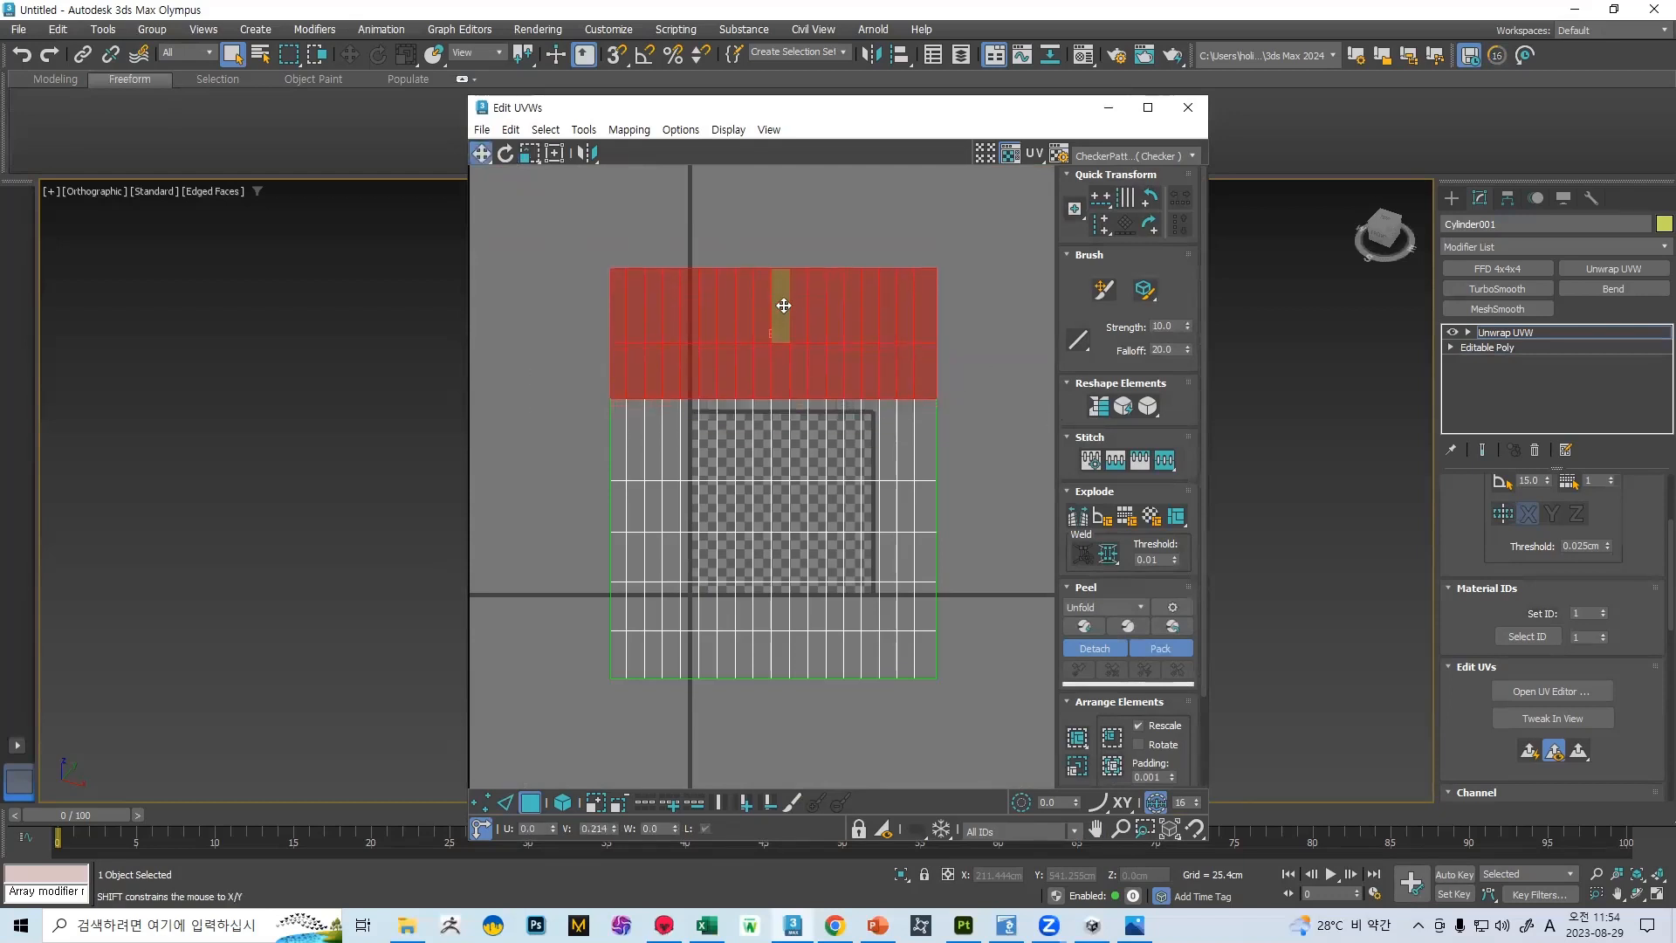
{"action": "left_click_drag", "start_coordinate": [1000, 392], "coordinate": [1000, 393]}
{"action": "left_click_drag", "start_coordinate": [505, 261], "coordinate": [1055, 385]}
{"action": "left_click_drag", "start_coordinate": [817, 323], "coordinate": [821, 274]}
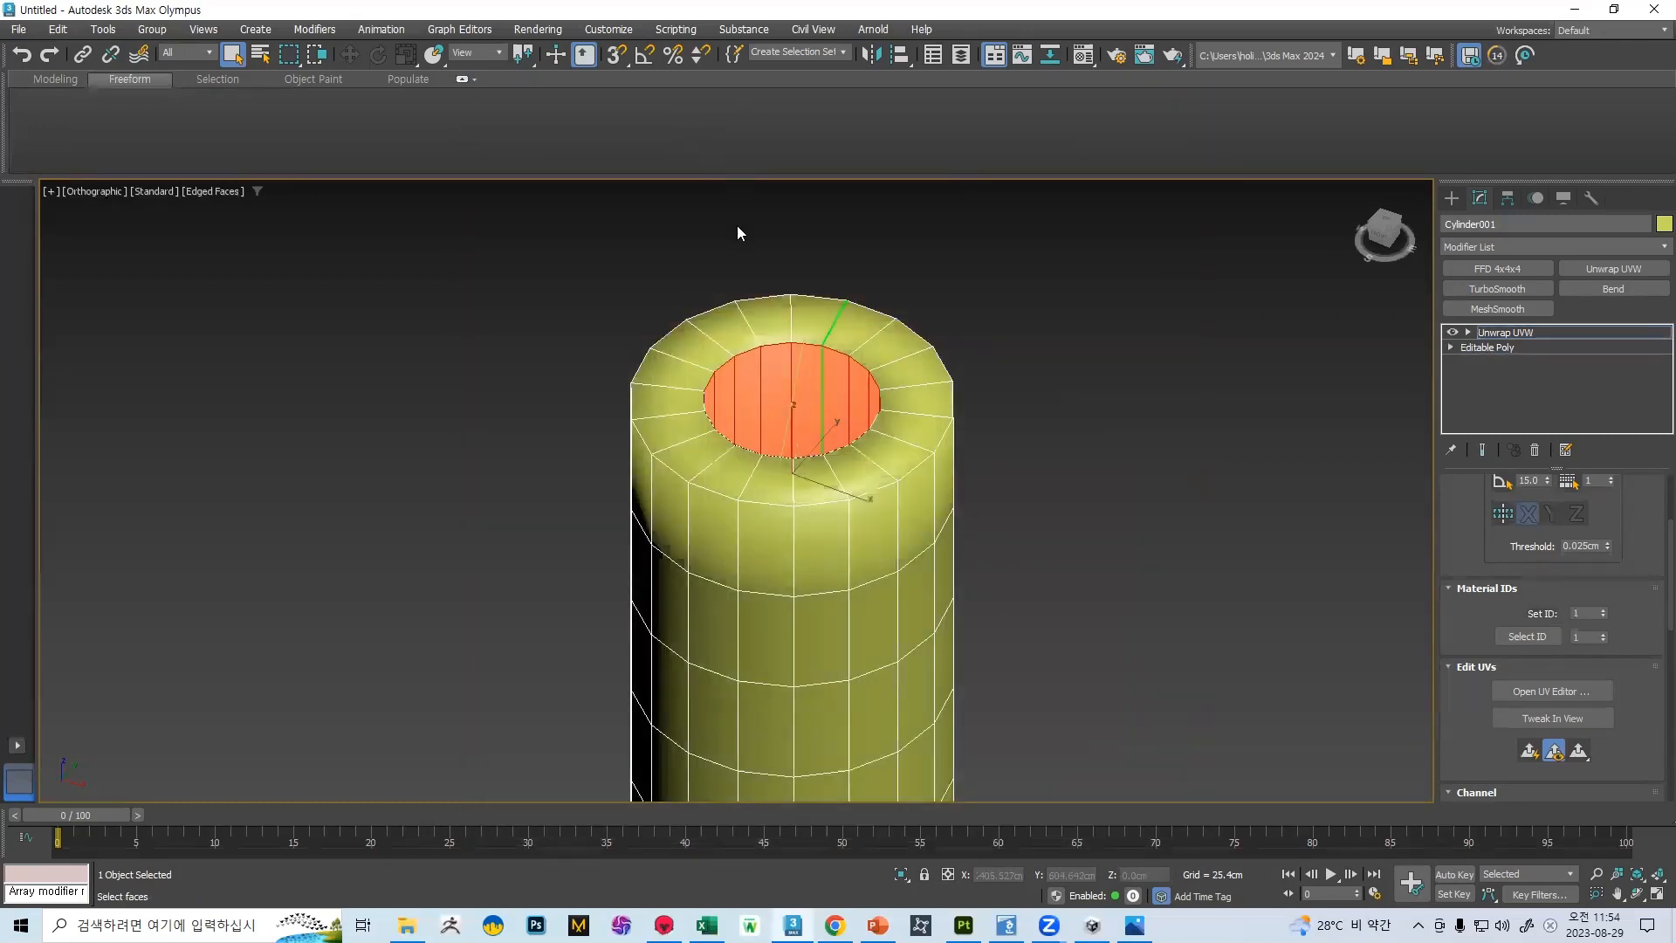
Leave face selection and export the selected cylinder as FBX, overwriting the file 벽2
{"action": "scroll", "coordinate": [737, 224], "scroll_direction": "down", "scroll_amount": 3}
{"action": "scroll", "coordinate": [1622, 517], "scroll_direction": "up", "scroll_amount": 3}
{"action": "left_click", "coordinate": [1549, 516]}
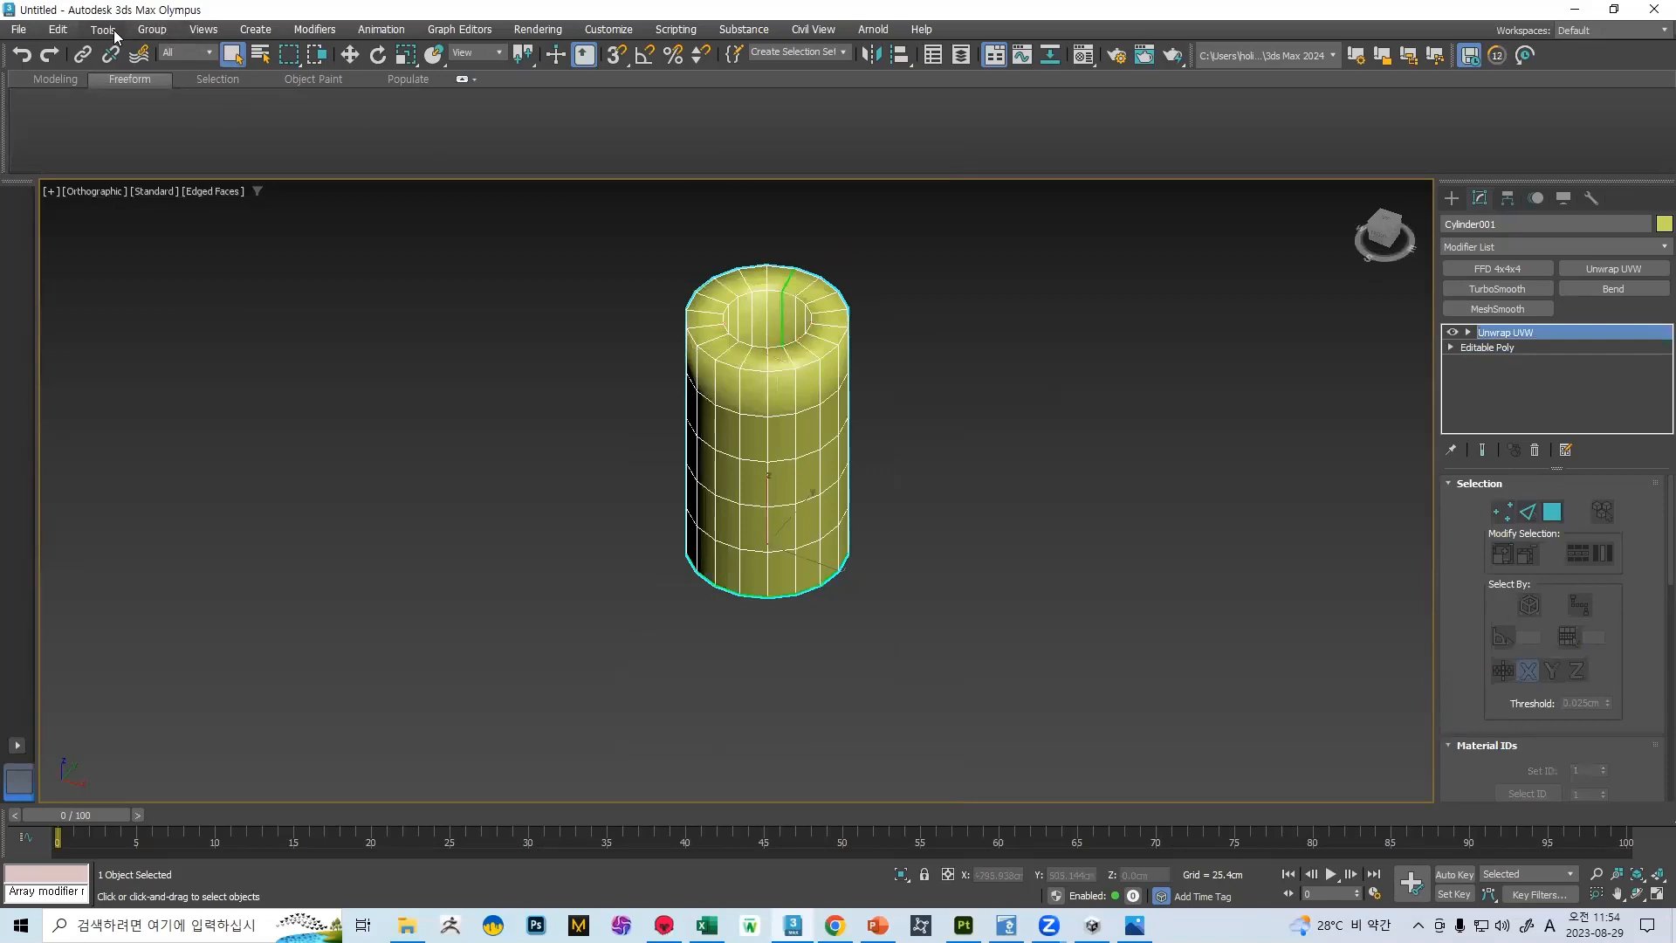
{"action": "left_click", "coordinate": [19, 29]}
{"action": "mouse_move", "coordinate": [110, 304]}
{"action": "left_click", "coordinate": [280, 325]}
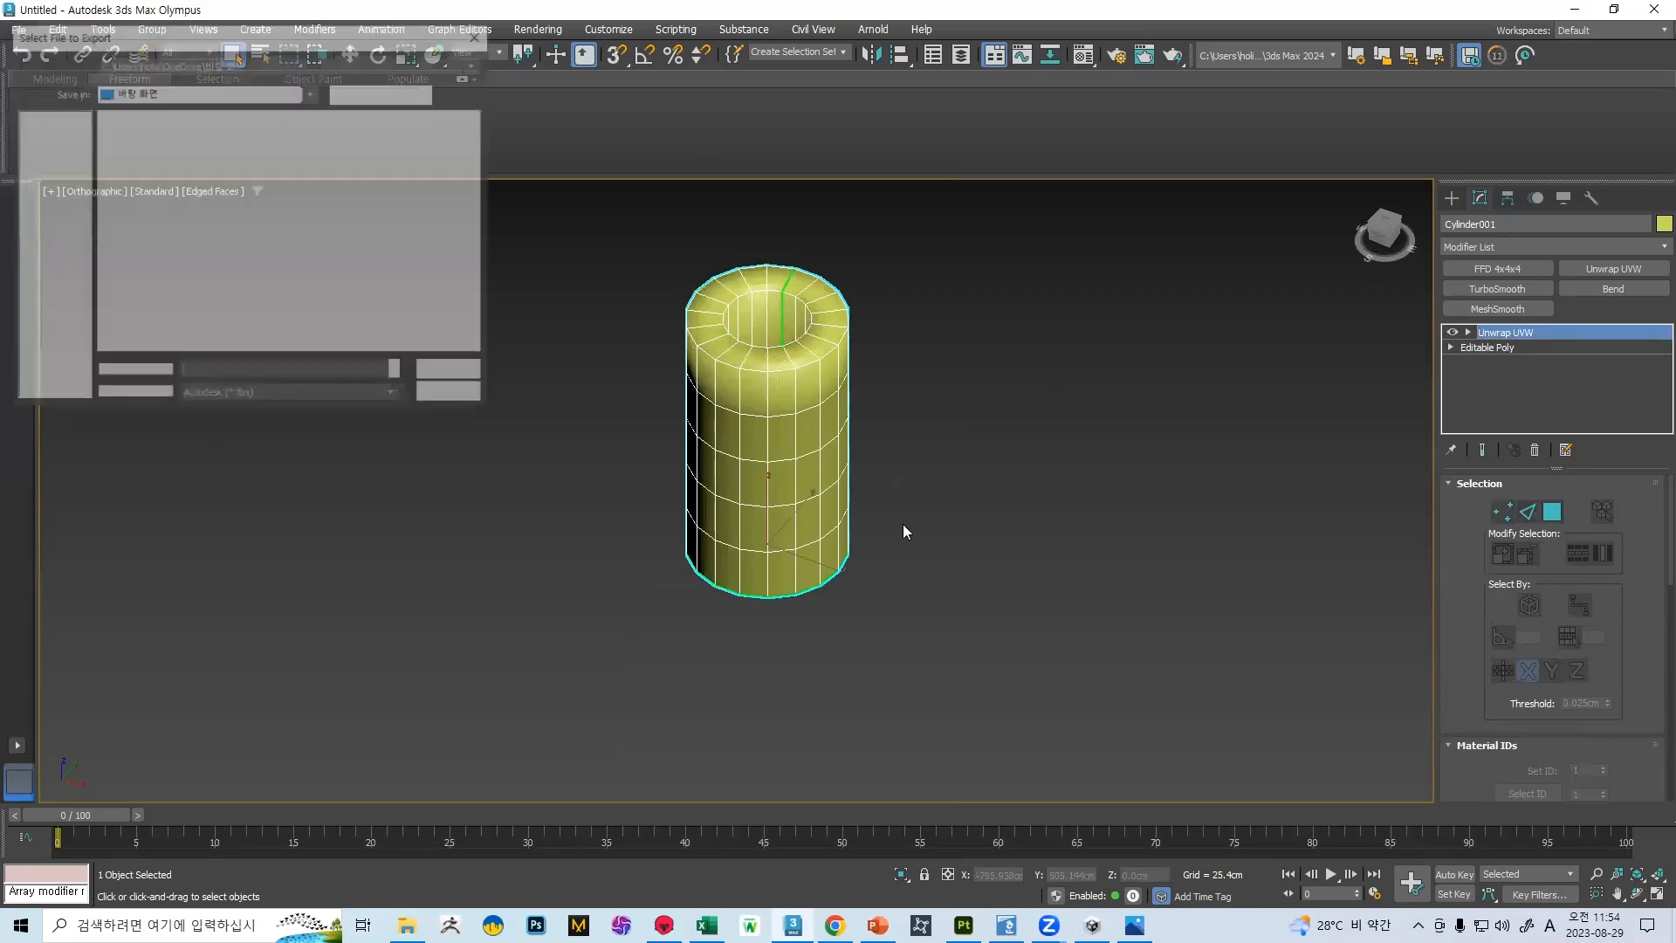
{"action": "scroll", "coordinate": [872, 637], "scroll_direction": "down", "scroll_amount": 5}
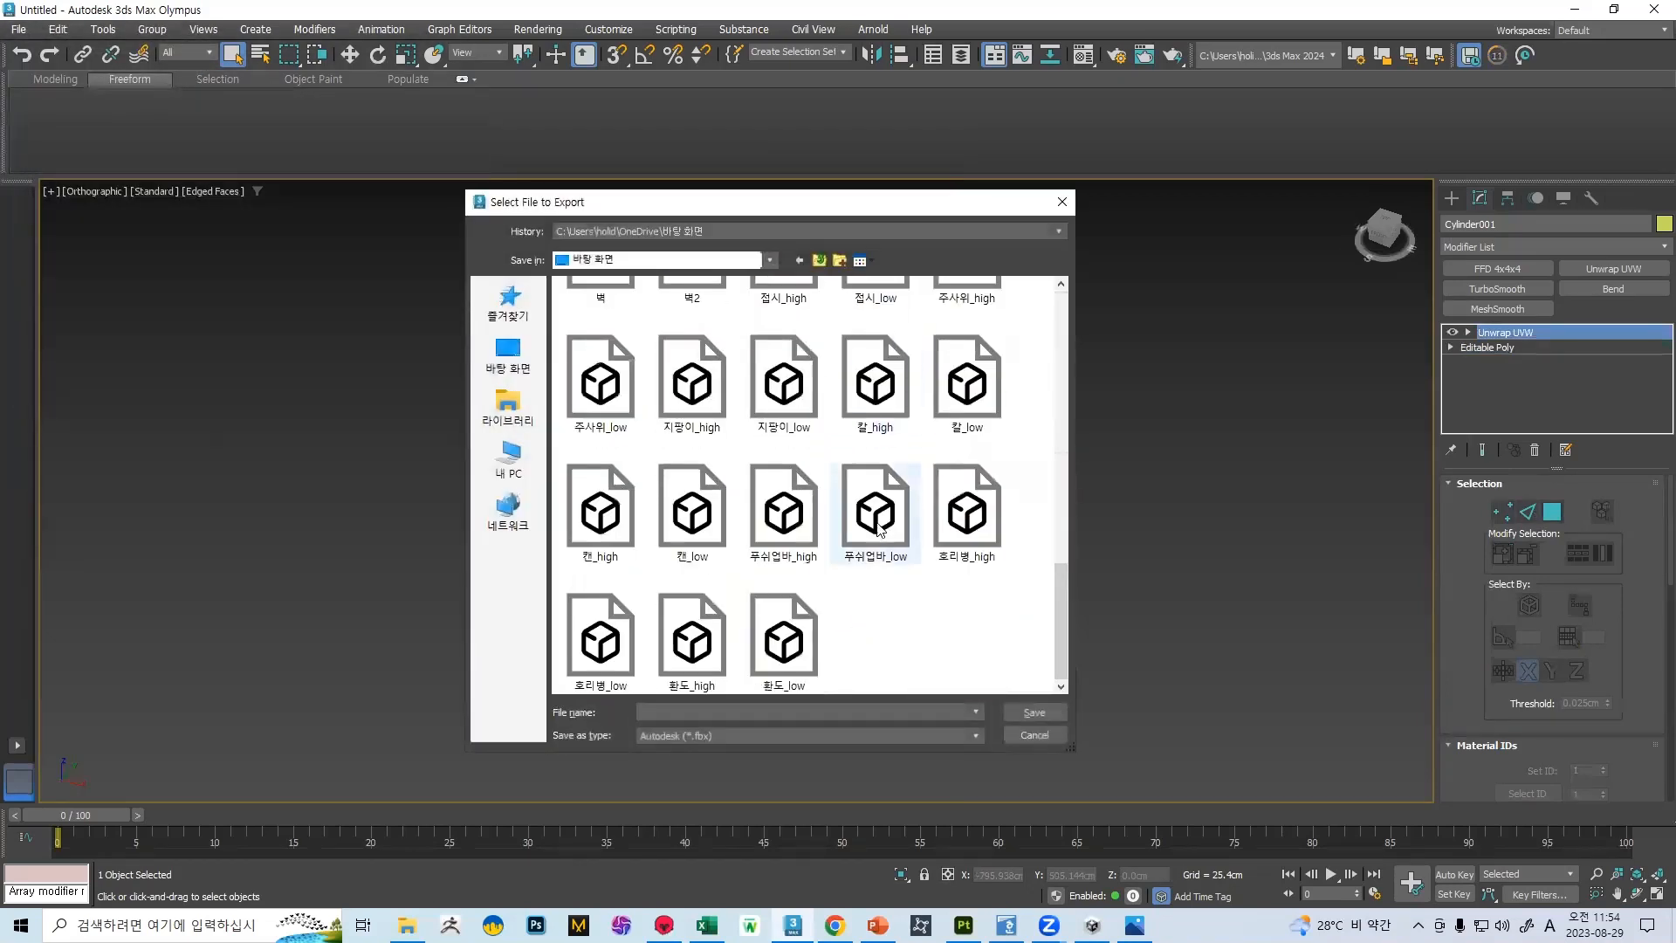
{"action": "double_click", "coordinate": [699, 308]}
{"action": "left_click", "coordinate": [911, 501]}
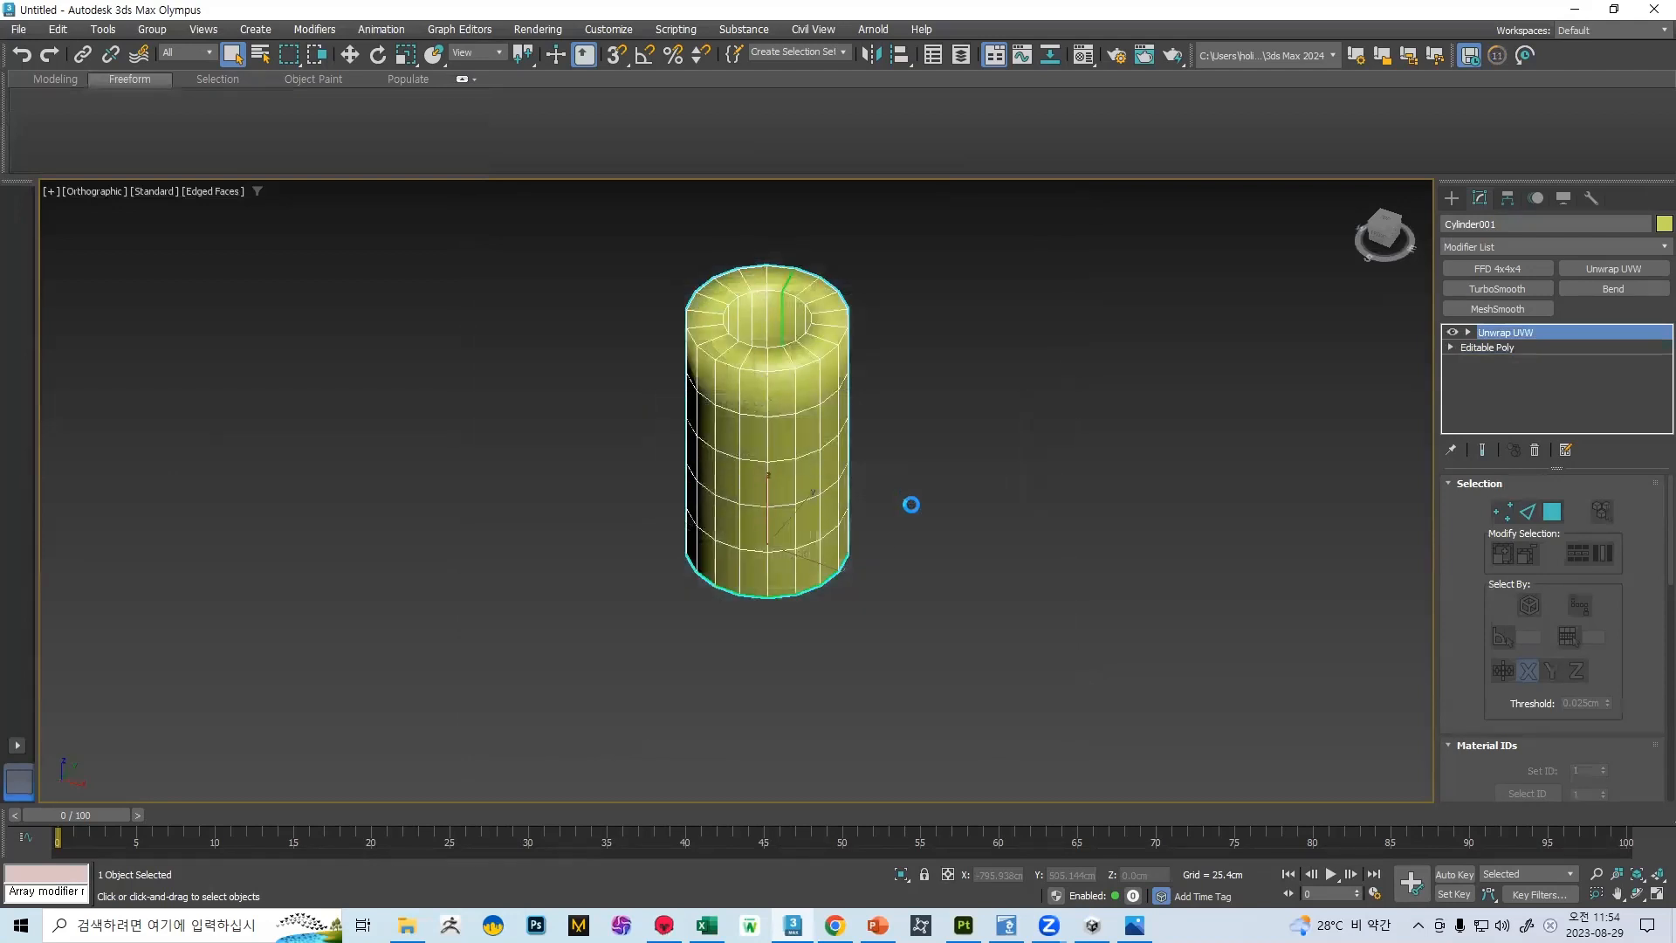
{"action": "left_click", "coordinate": [1049, 711]}
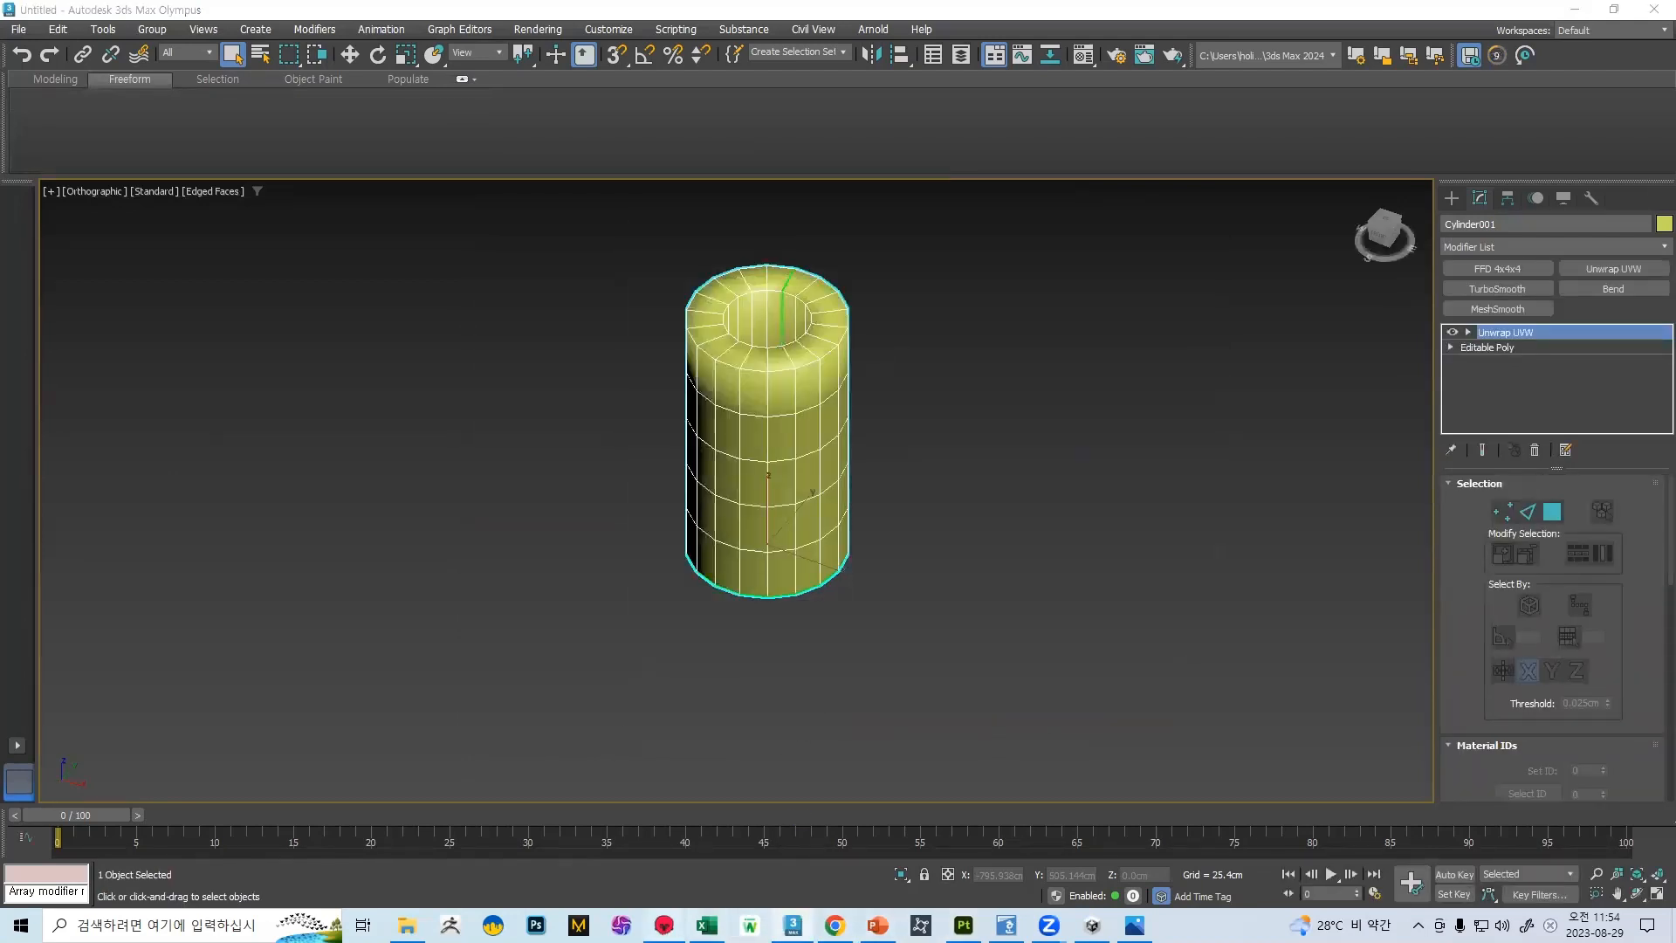
Switch to Marmoset Toolbag and inspect the stone texture on the cylinder's rim, inner wall and outer side
{"action": "key", "text": "alt+Tab"}
{"action": "left_click_drag", "start_coordinate": [948, 442], "coordinate": [821, 634]}
{"action": "left_click_drag", "start_coordinate": [1011, 620], "coordinate": [1074, 613]}
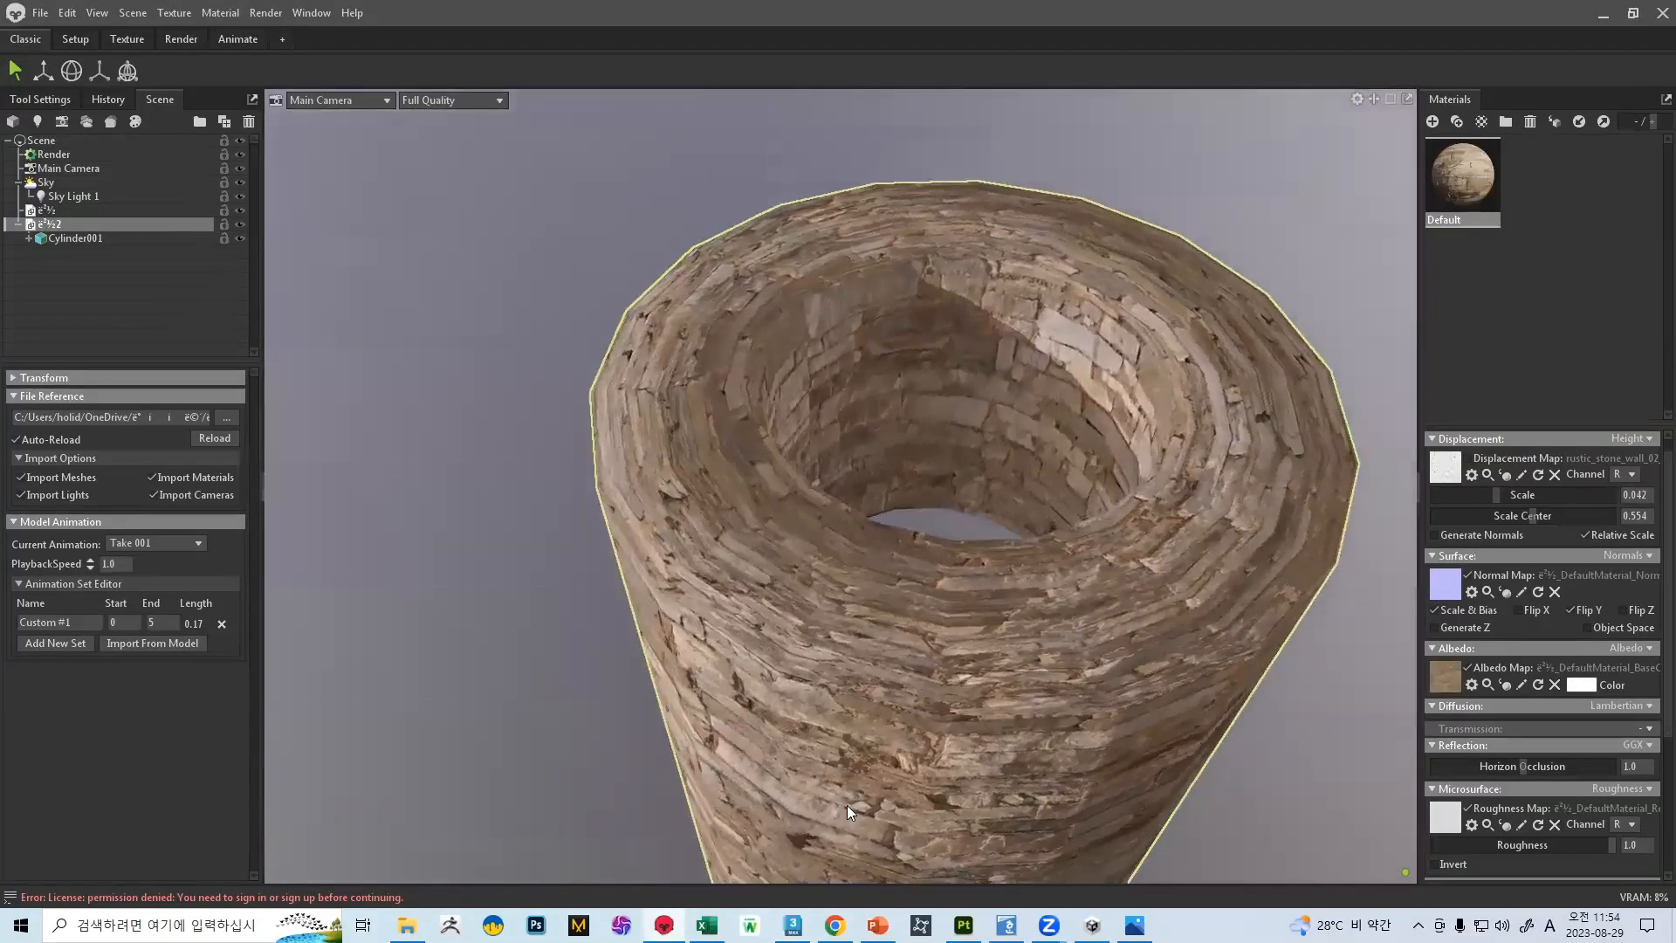
{"action": "left_click_drag", "start_coordinate": [817, 592], "coordinate": [853, 791]}
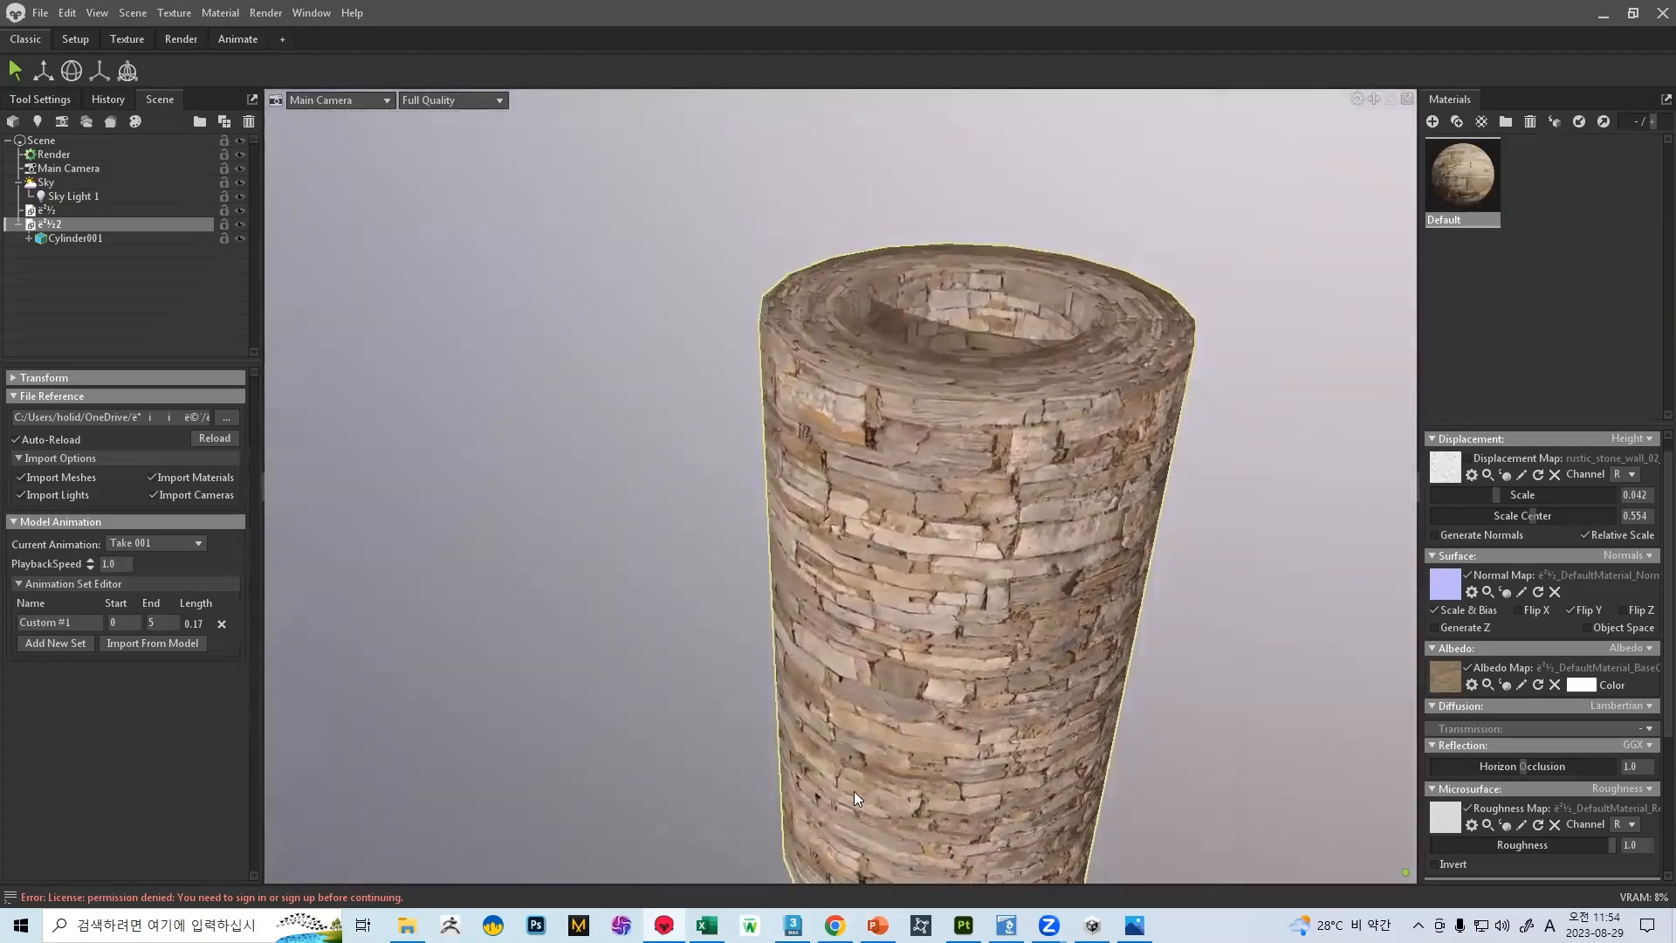
Switch back to 3ds Max and reopen the UV editor for the cylinder's faces
{"action": "left_click", "coordinate": [793, 925]}
{"action": "middle_click_drag", "start_coordinate": [831, 411], "coordinate": [841, 500]}
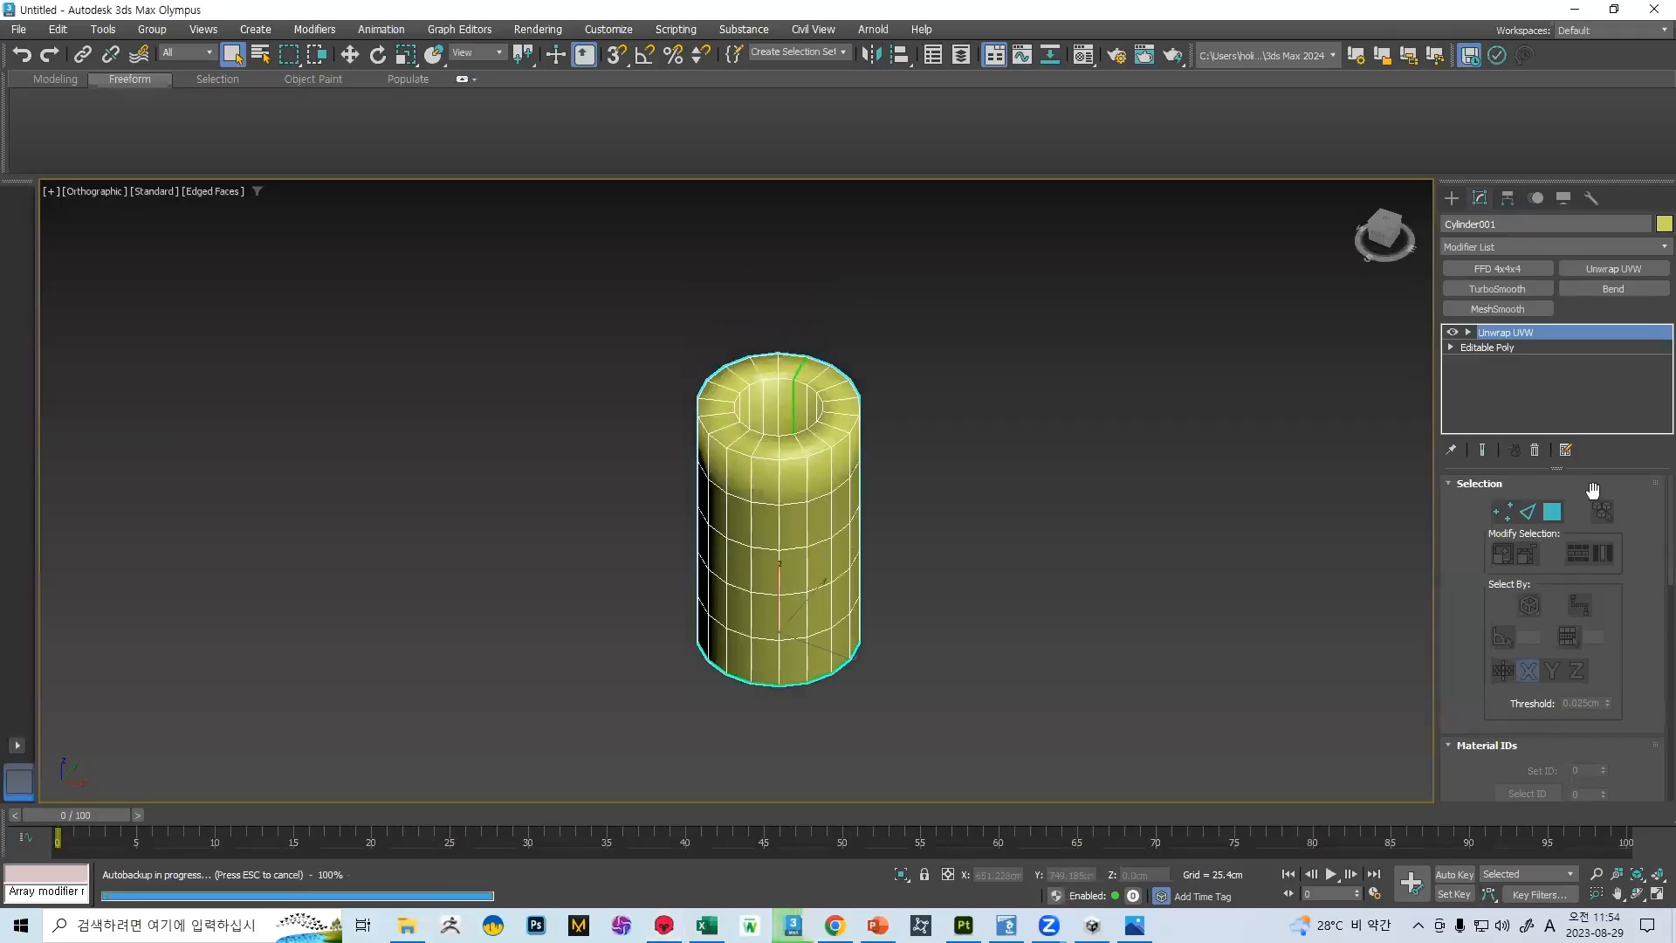
{"action": "left_click", "coordinate": [1551, 511]}
{"action": "scroll", "coordinate": [1545, 672], "scroll_direction": "down", "scroll_amount": 3}
{"action": "left_click", "coordinate": [1549, 717]}
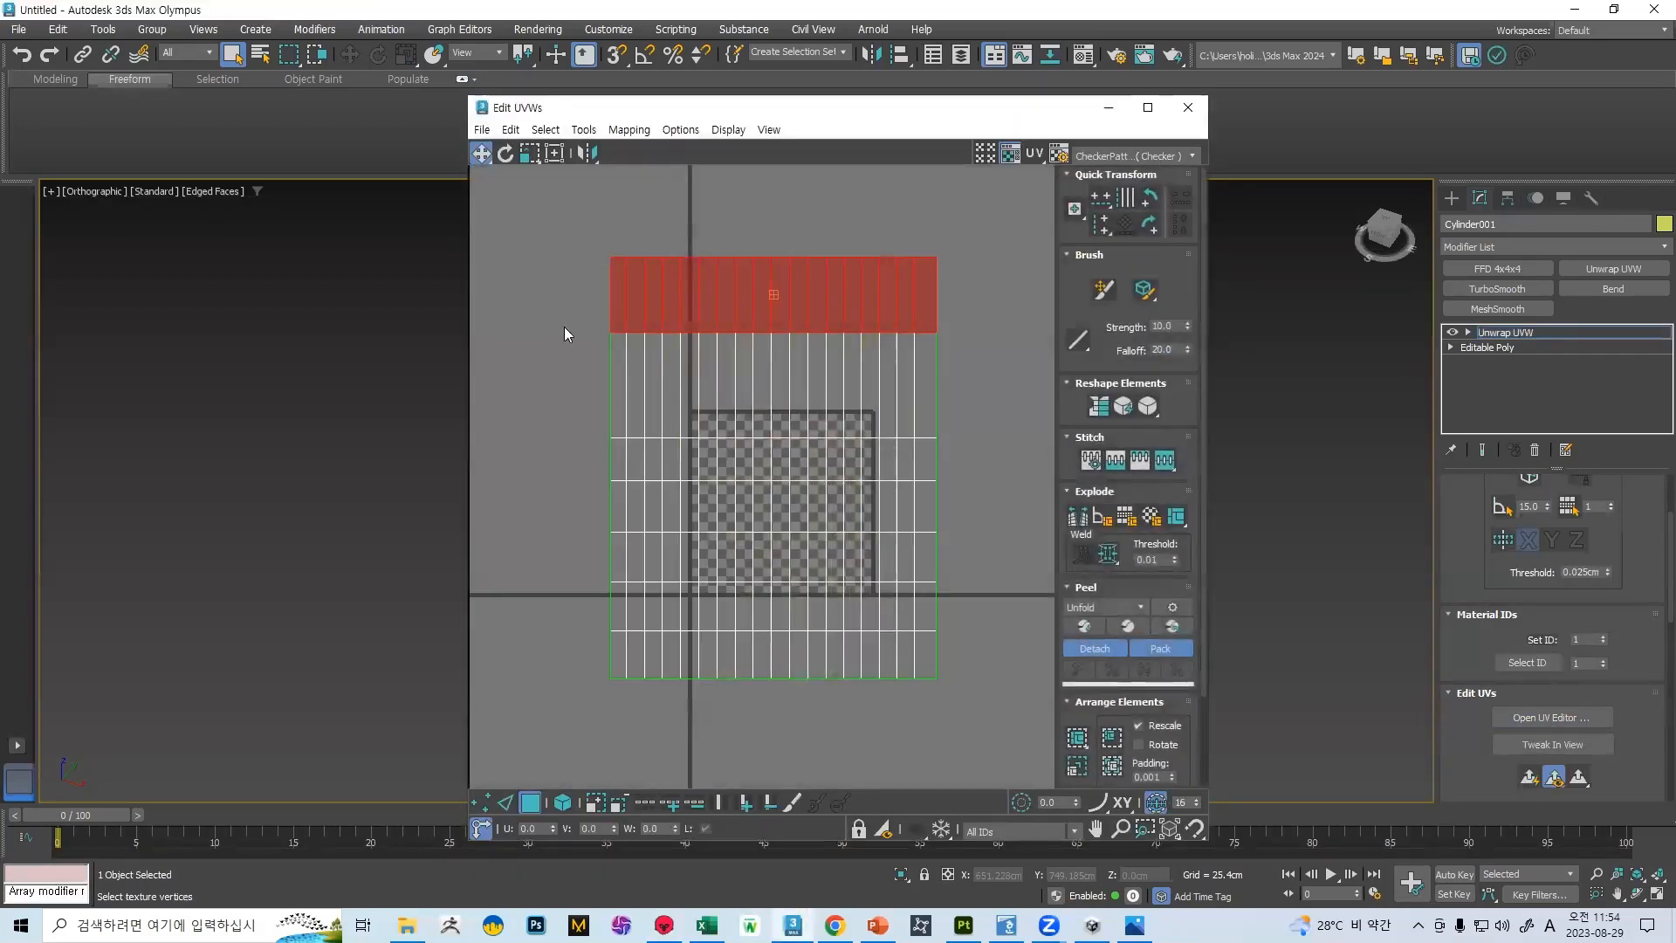
Place the UV editor beside the viewport and select the top two rows of the cylinder's UV layout
{"action": "left_click", "coordinate": [638, 387]}
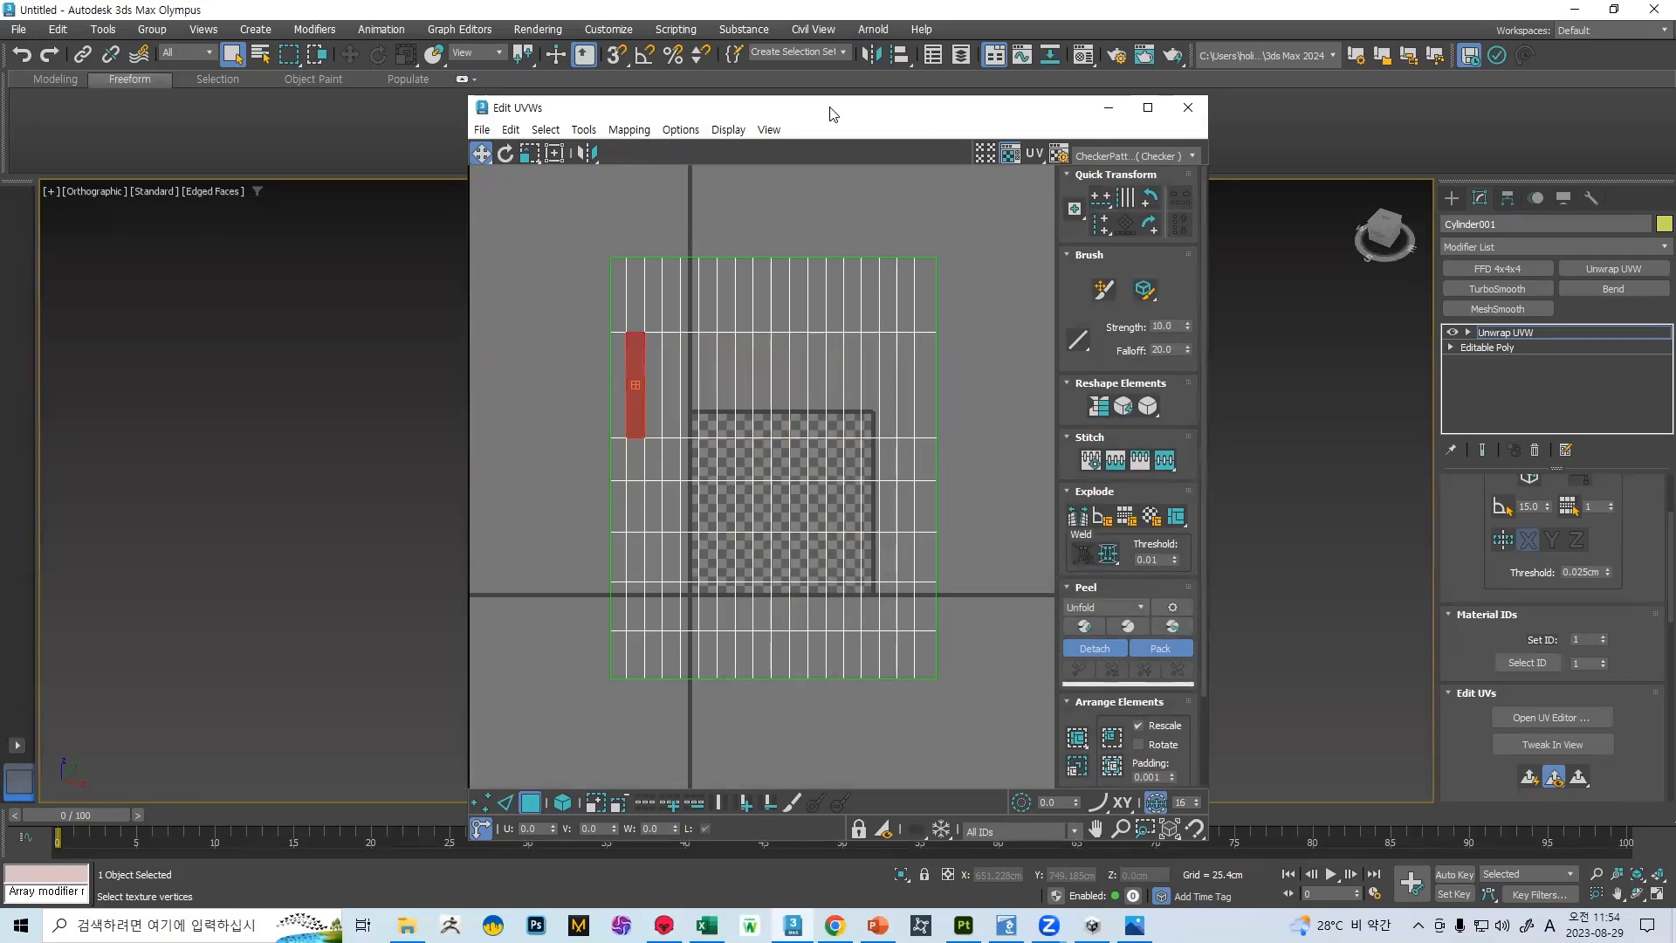
{"action": "left_click_drag", "start_coordinate": [832, 114], "coordinate": [278, 149]}
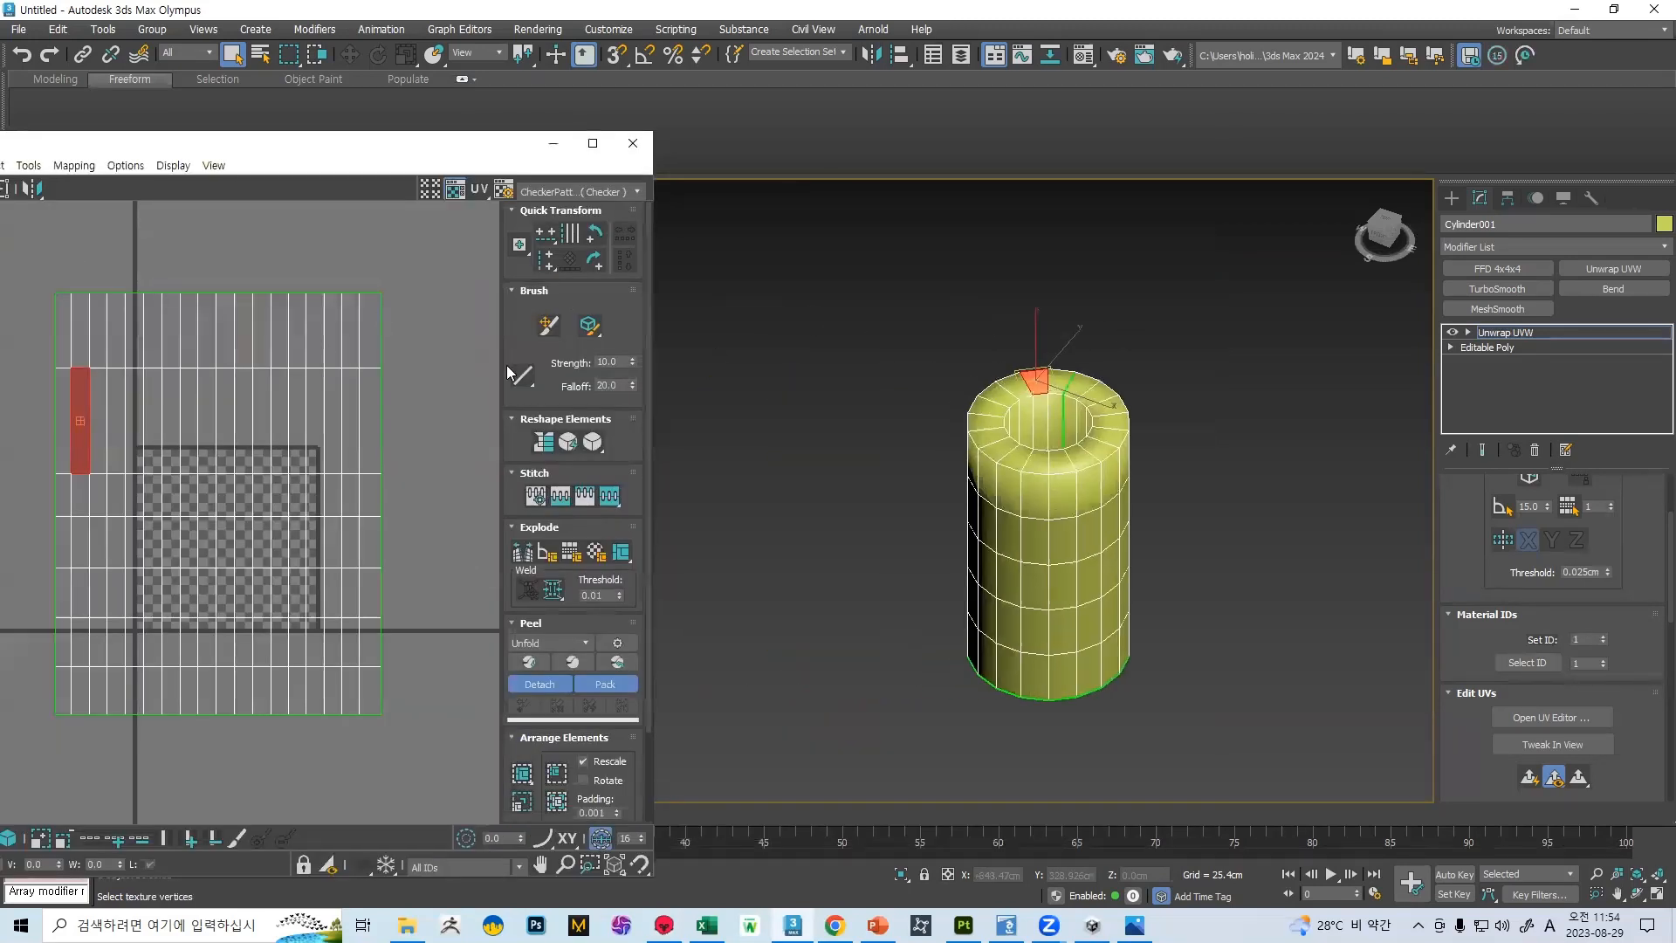
{"action": "key", "text": "ctrl+z"}
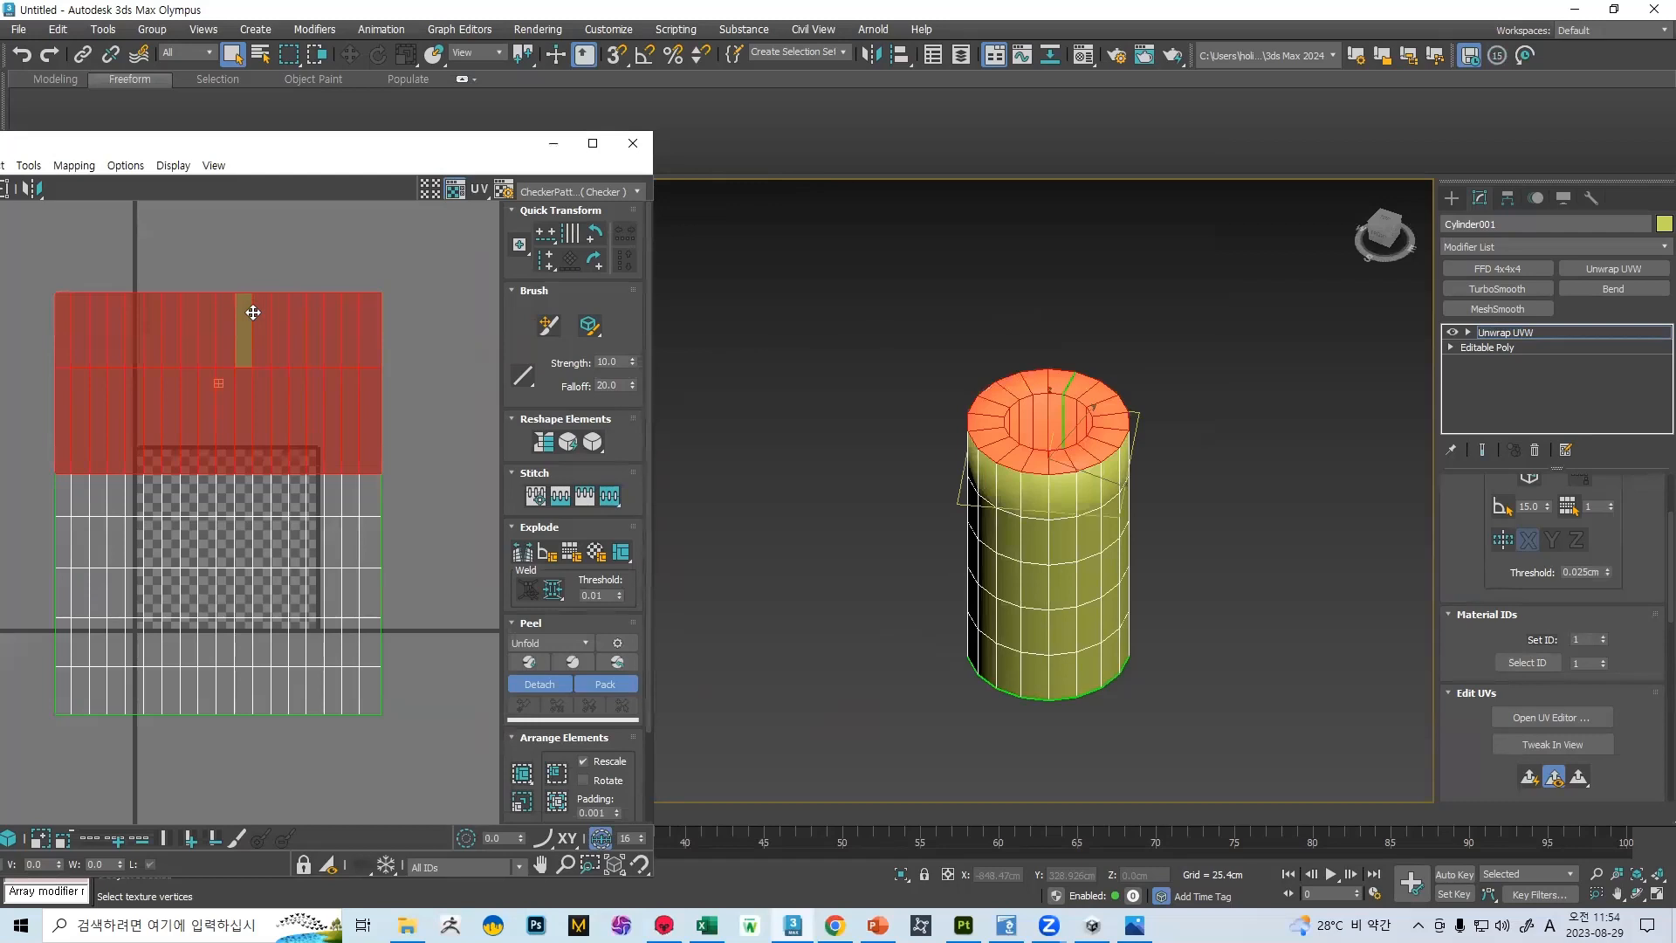
{"action": "left_click_drag", "start_coordinate": [253, 311], "coordinate": [141, 243]}
{"action": "left_click_drag", "start_coordinate": [268, 146], "coordinate": [479, 133]}
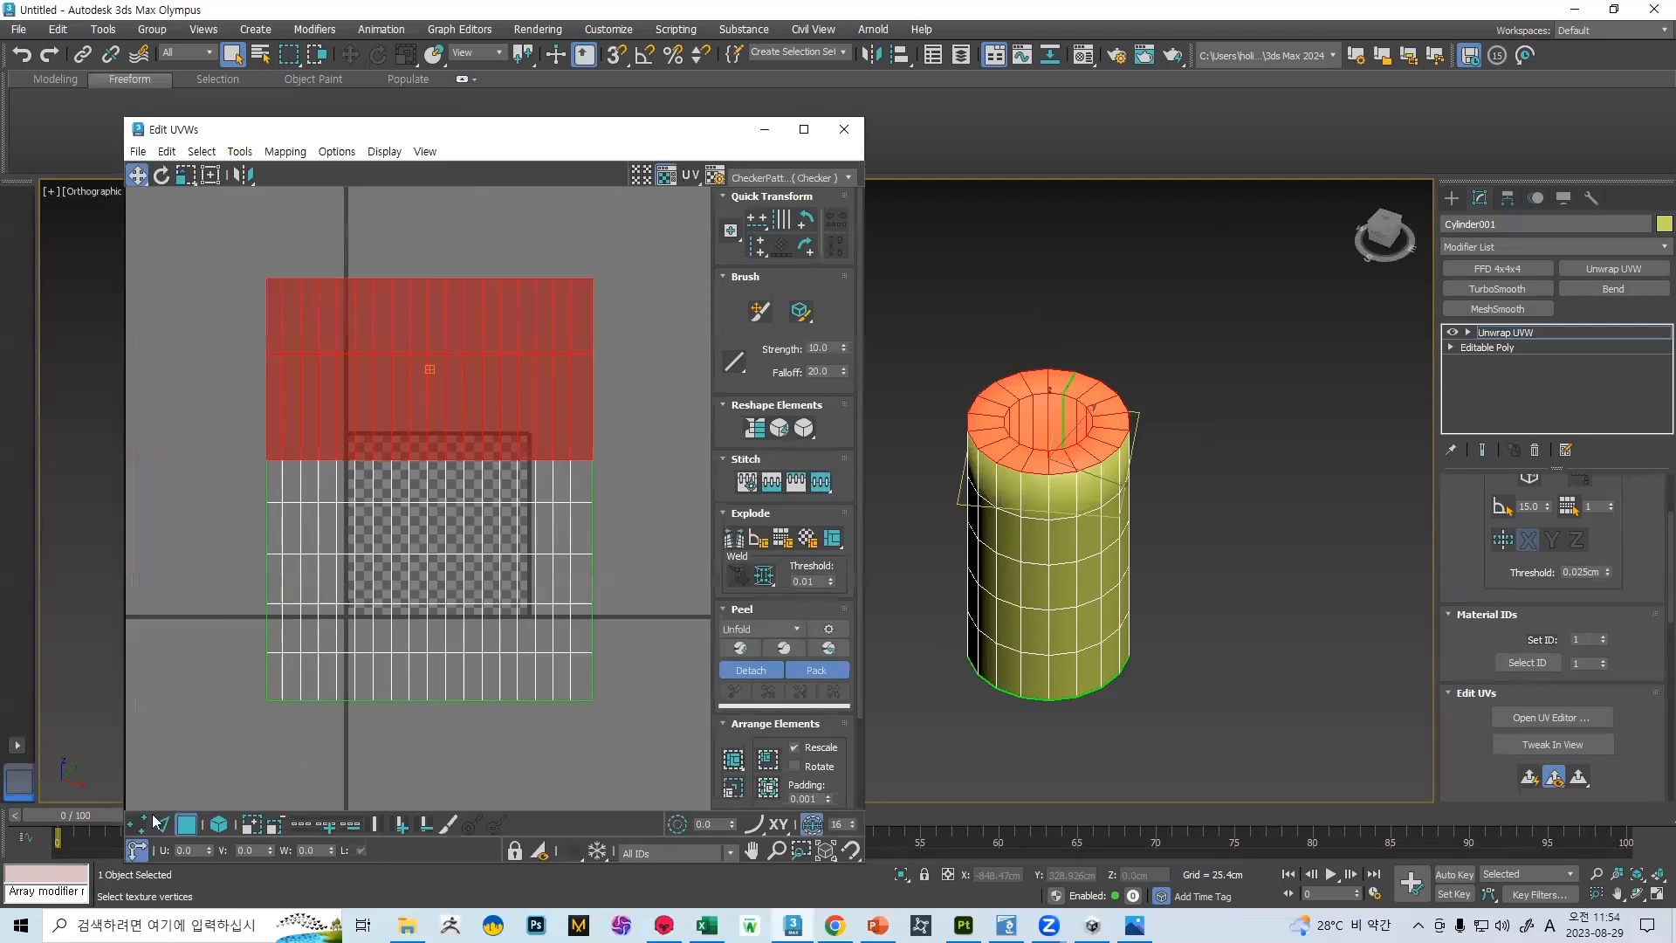
Move only the topmost UV face row down so it overlaps the rim's row, and close the UV editor
{"action": "left_click", "coordinate": [163, 823]}
{"action": "left_click_drag", "start_coordinate": [181, 260], "coordinate": [709, 411]}
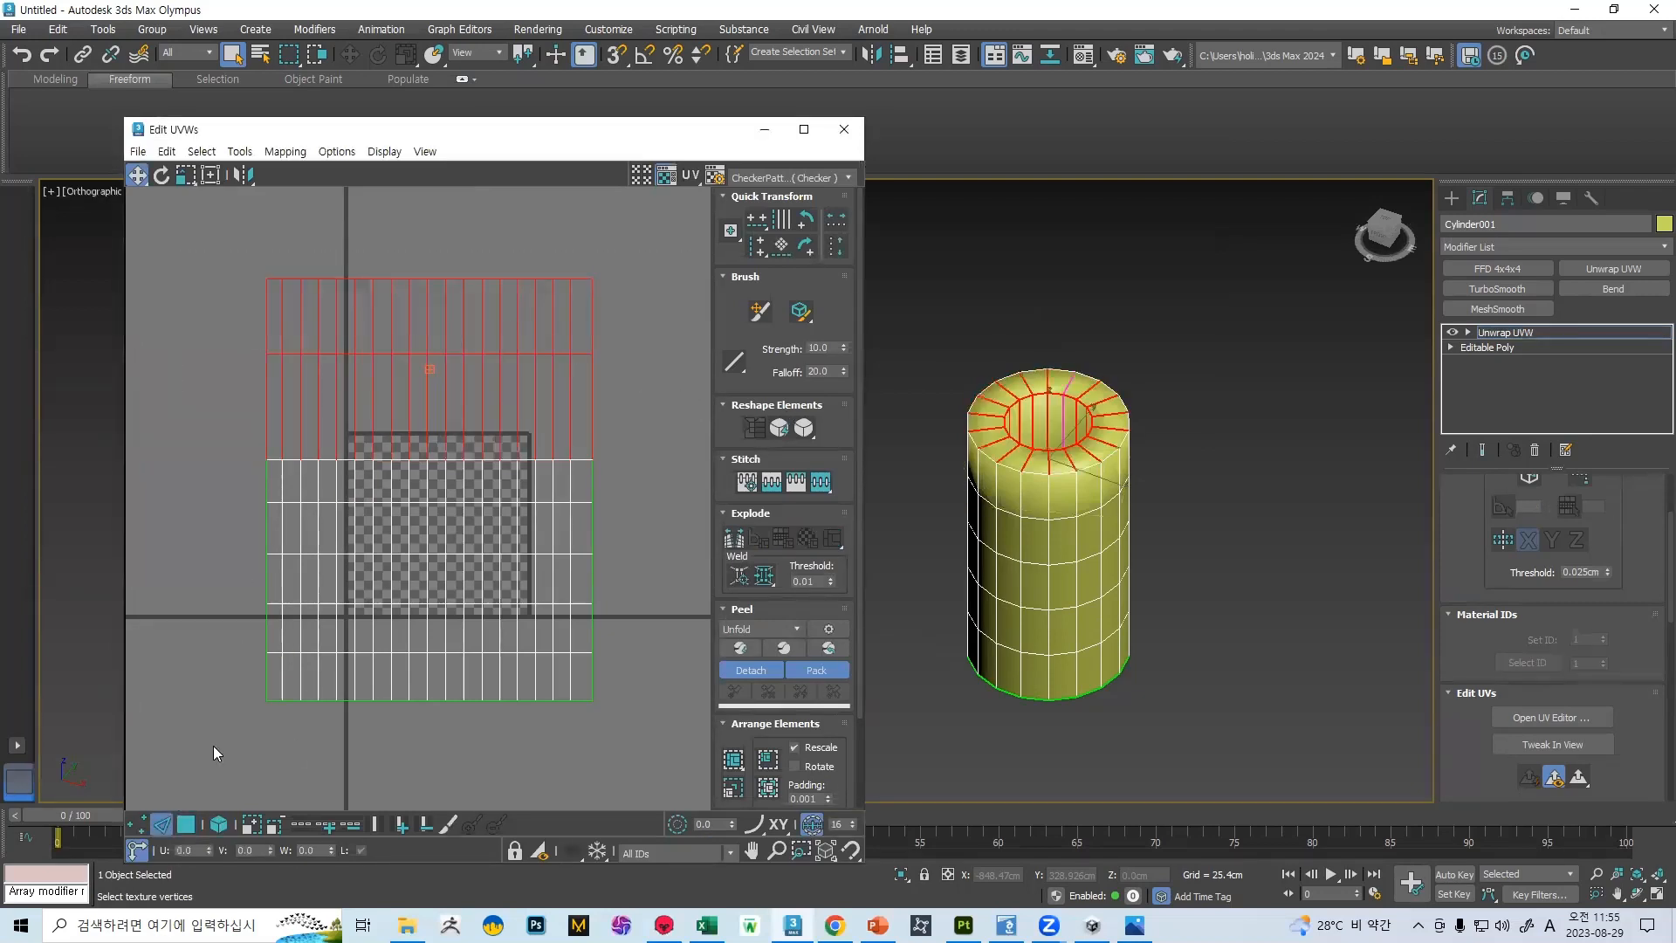
{"action": "left_click", "coordinate": [186, 824]}
{"action": "left_click_drag", "start_coordinate": [210, 251], "coordinate": [650, 316]}
{"action": "left_click_drag", "start_coordinate": [492, 300], "coordinate": [494, 374]}
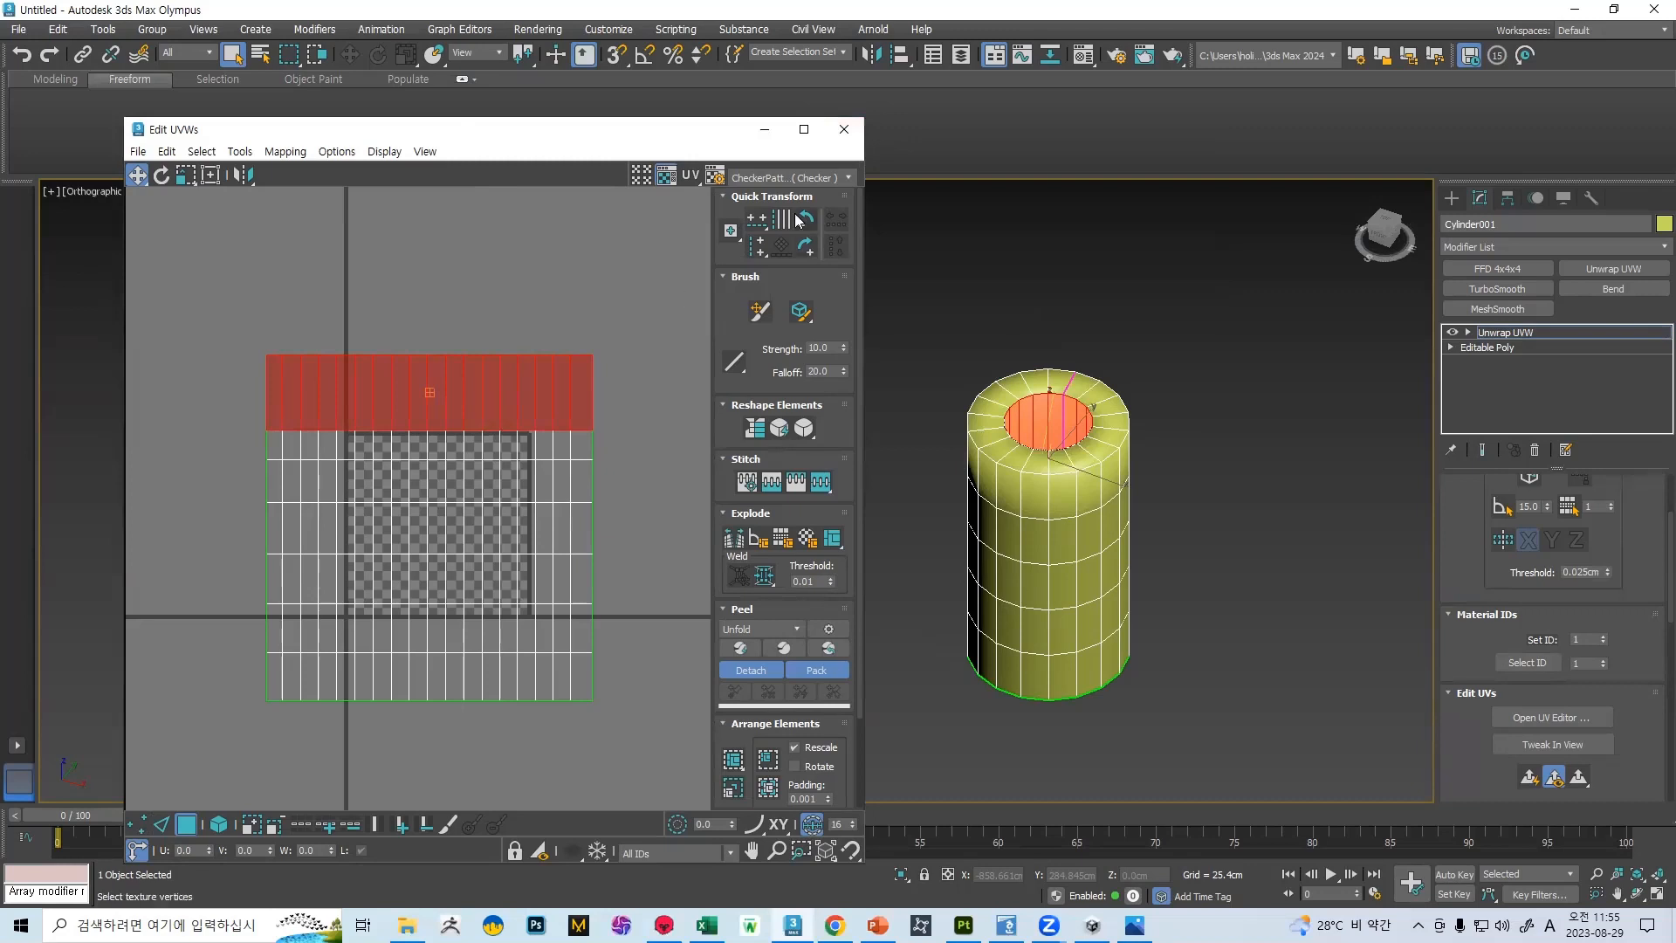
{"action": "left_click", "coordinate": [845, 133]}
{"action": "left_click", "coordinate": [18, 28]}
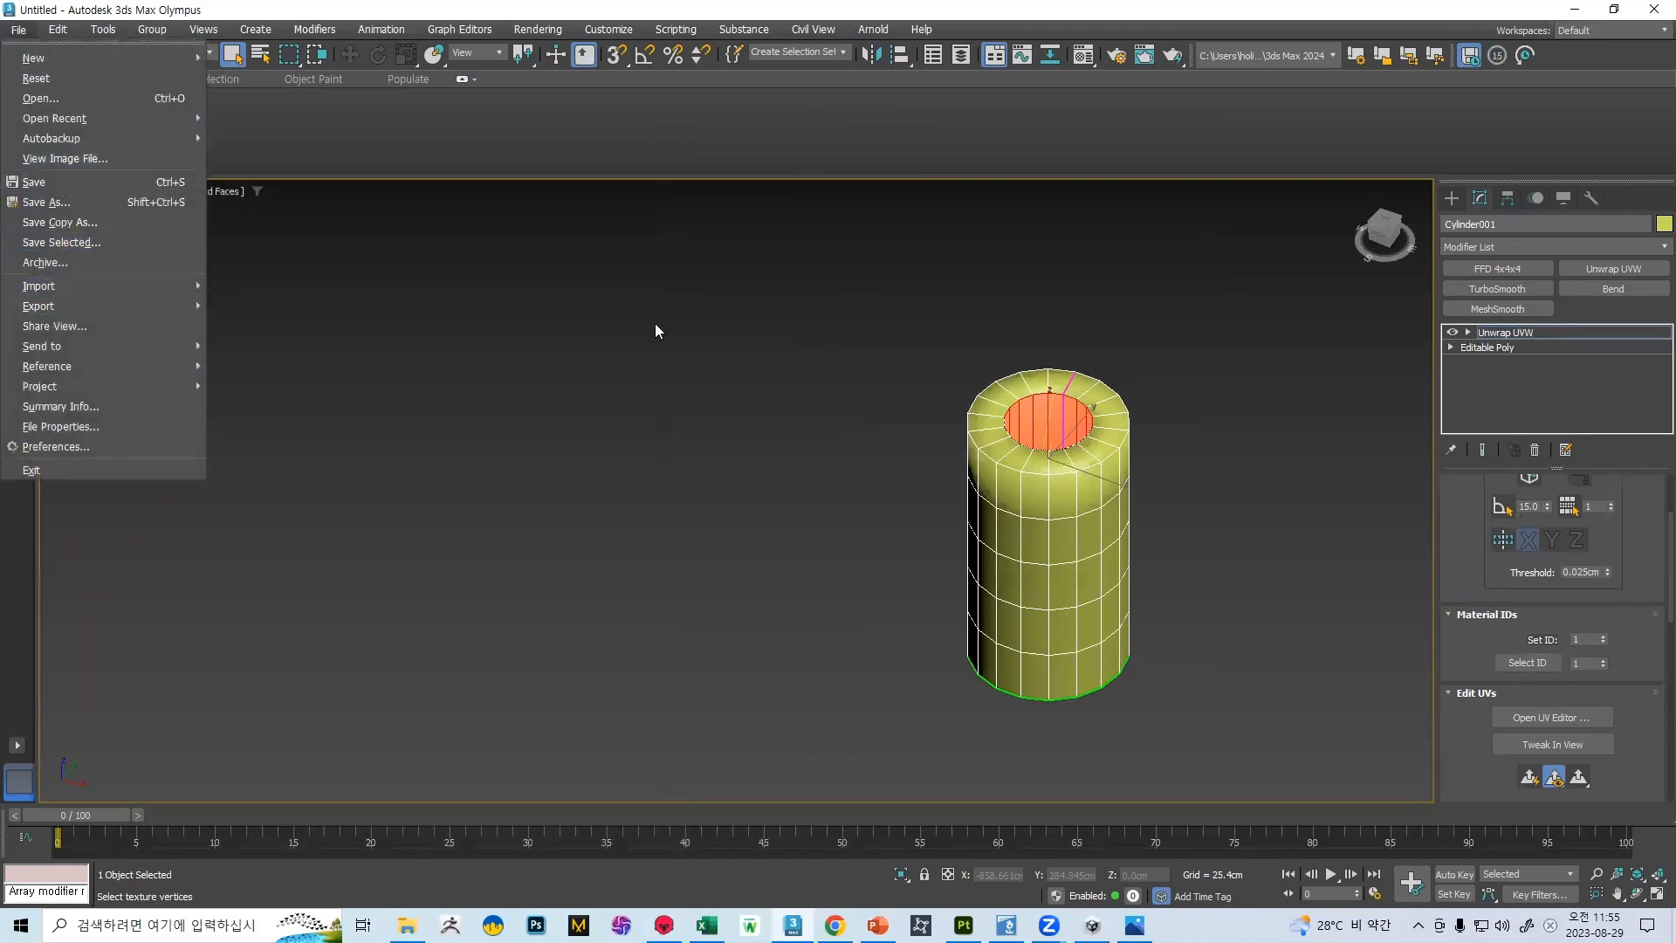
{"action": "mouse_move", "coordinate": [134, 307]}
{"action": "left_click", "coordinate": [834, 423]}
Leave face selection and convert the unwrapped cylinder to an Editable Poly
{"action": "scroll", "coordinate": [1554, 513], "scroll_direction": "up", "scroll_amount": 3}
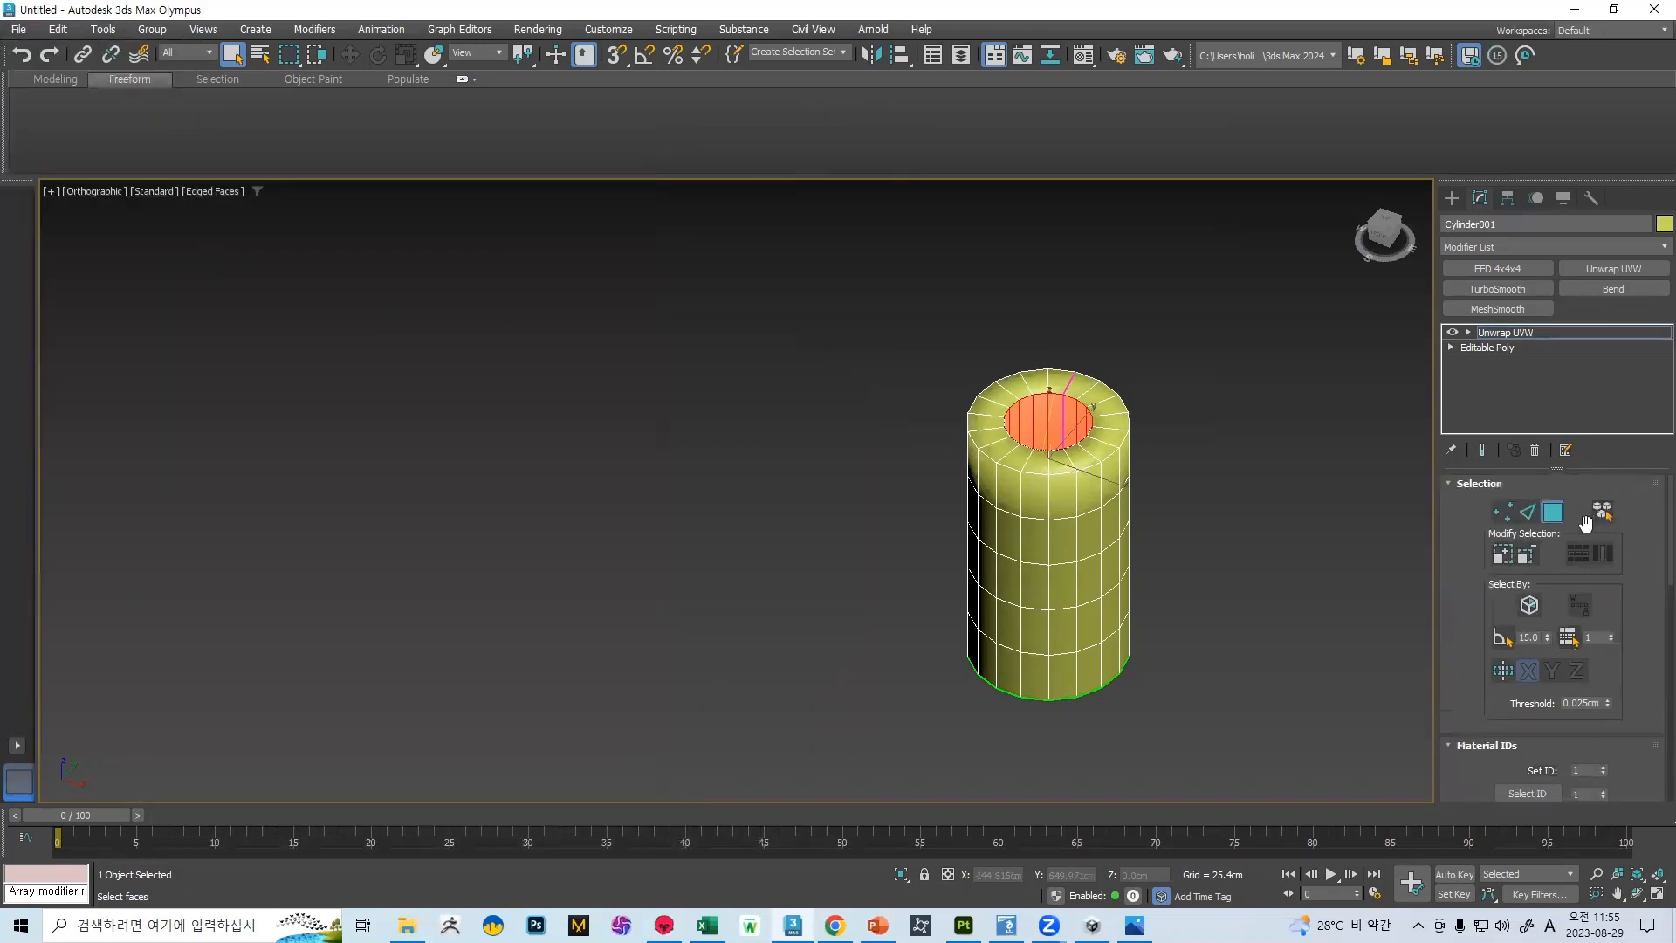
{"action": "left_click", "coordinate": [1552, 517]}
{"action": "right_click", "coordinate": [1085, 484]}
{"action": "mouse_move", "coordinate": [1166, 696]}
{"action": "left_click", "coordinate": [1310, 725]}
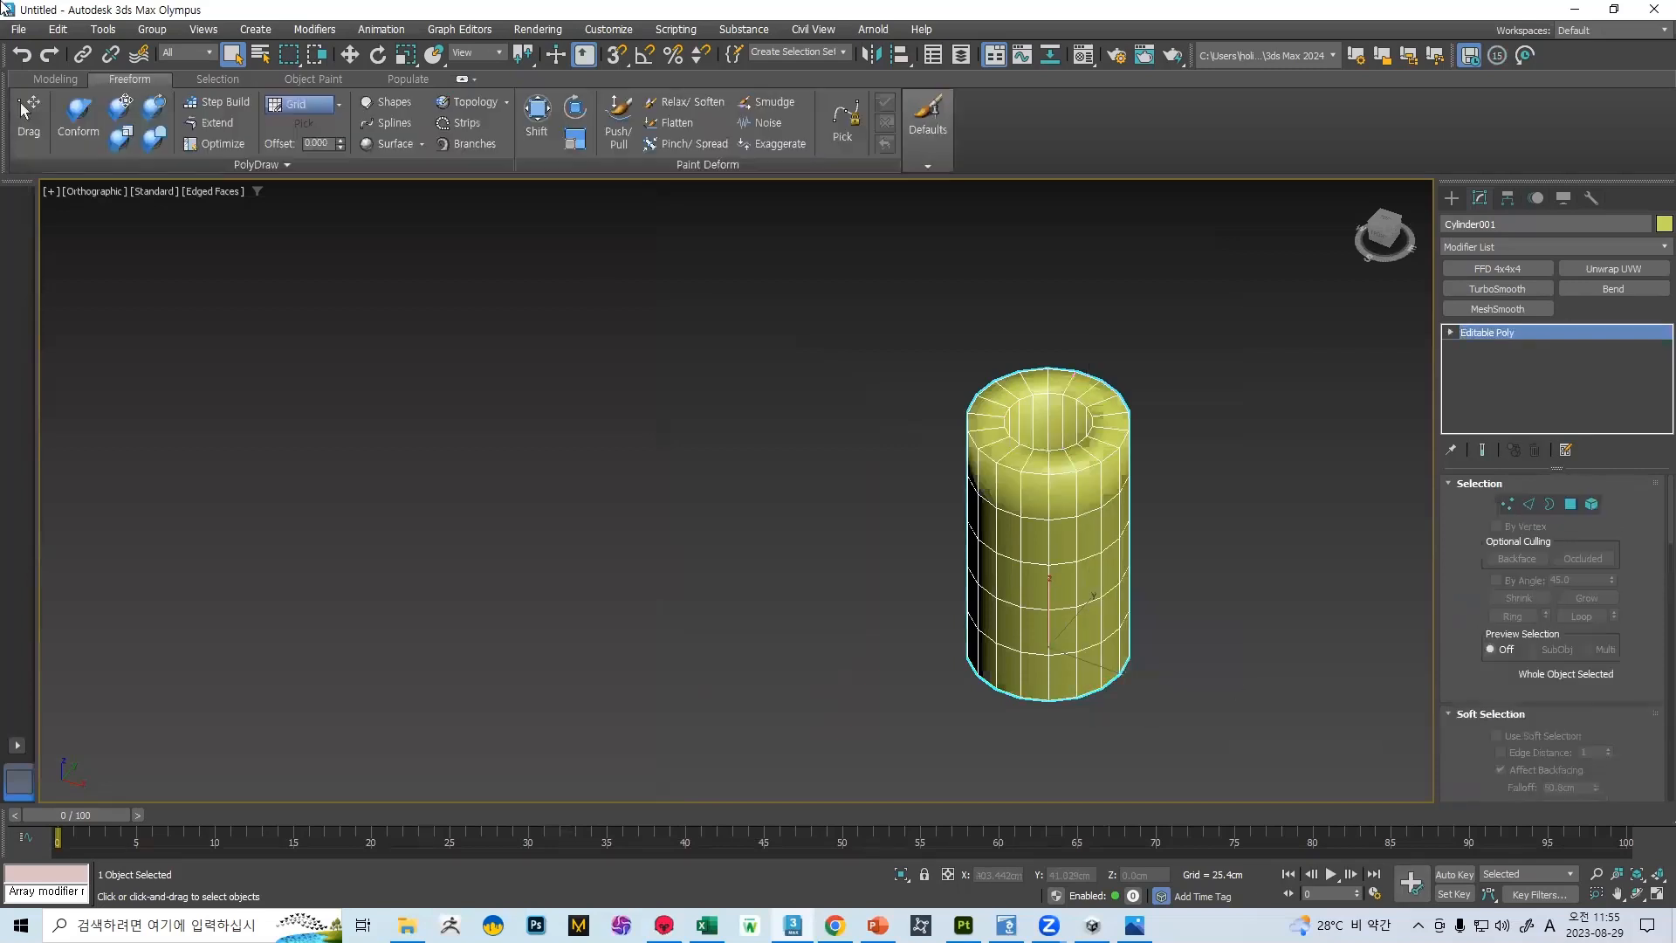
Export the selected Editable Poly cylinder as FBX, overwriting the file 벽2 again
{"action": "left_click", "coordinate": [17, 29]}
{"action": "mouse_move", "coordinate": [139, 306]}
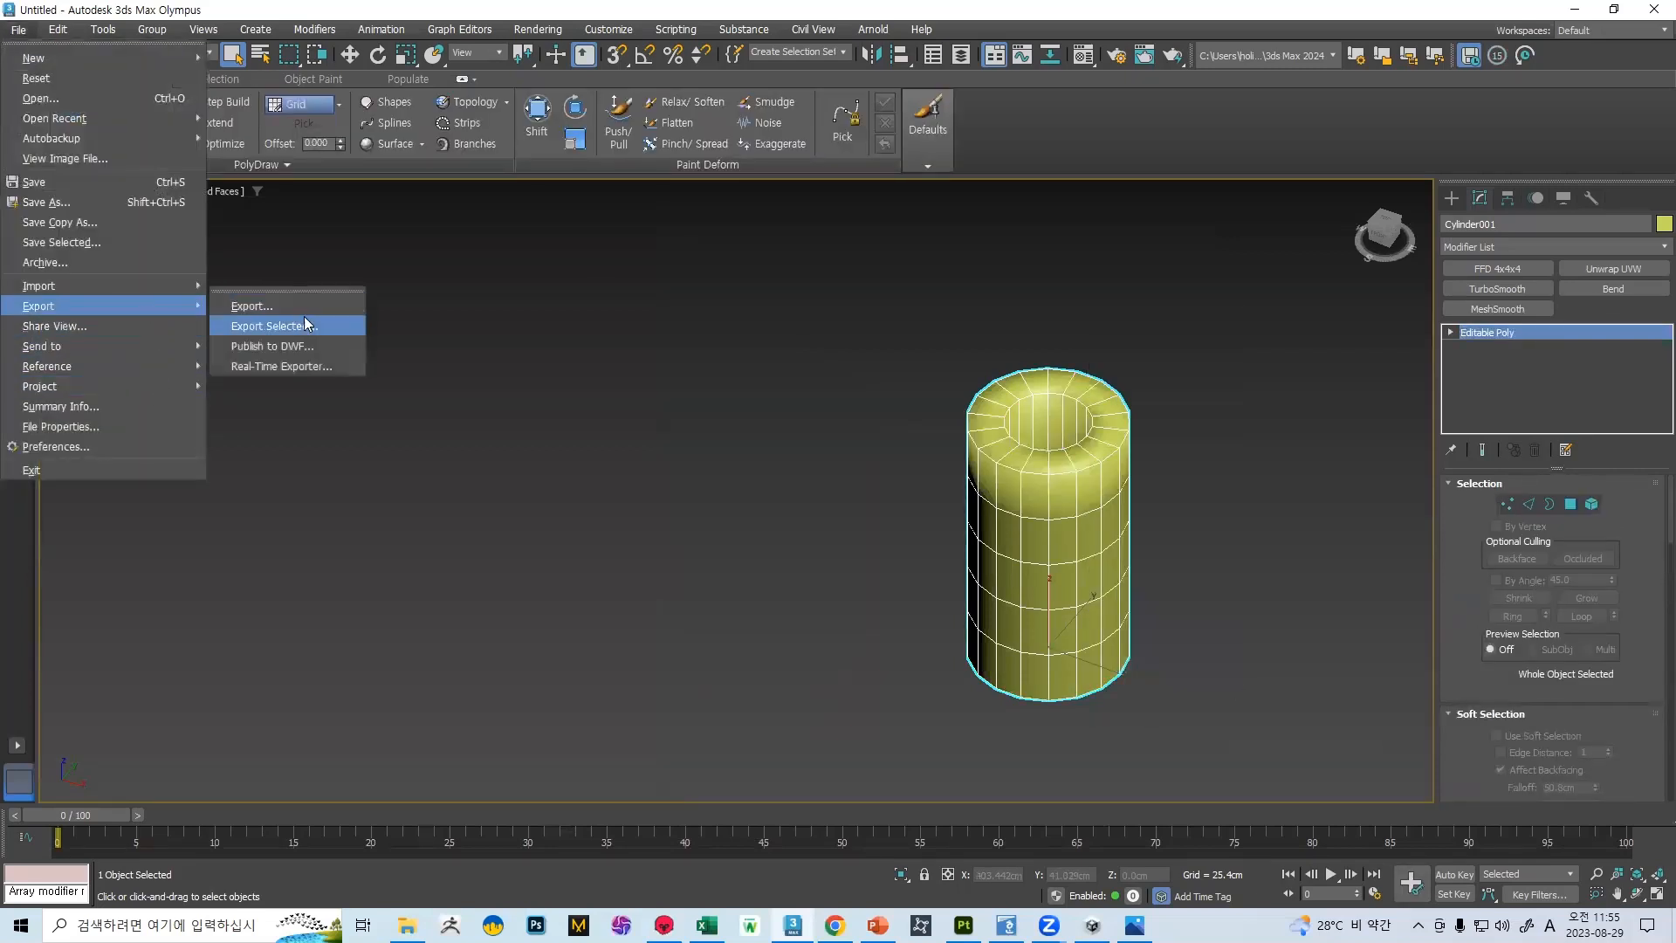
{"action": "left_click", "coordinate": [304, 323]}
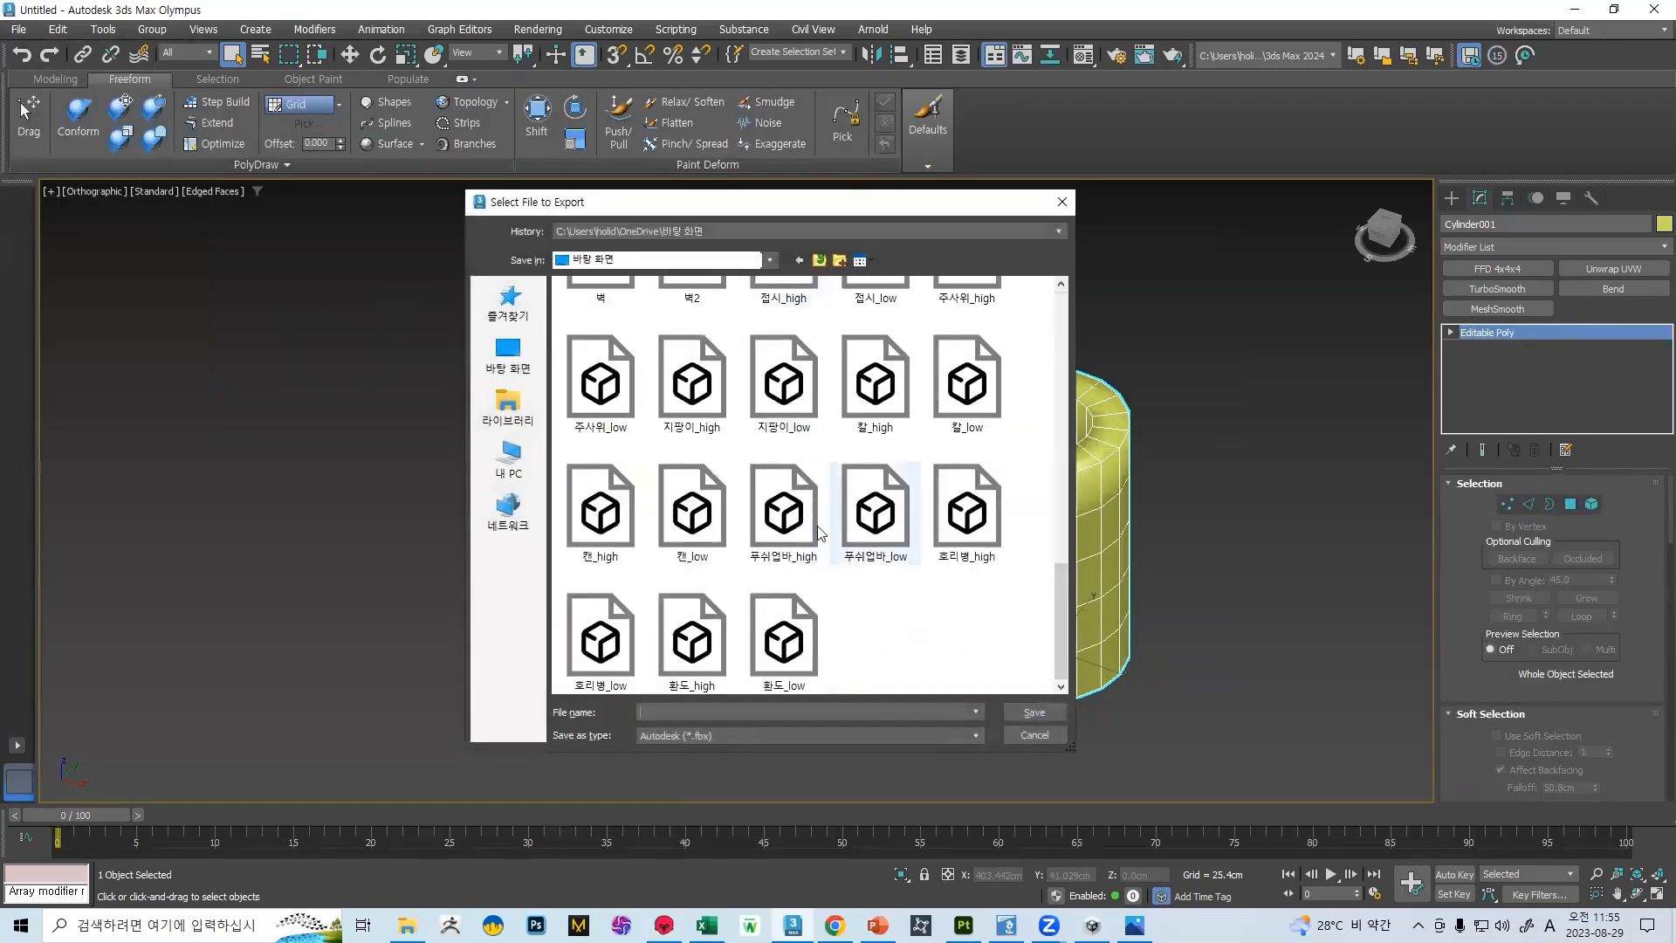
{"action": "scroll", "coordinate": [976, 393], "scroll_direction": "up", "scroll_amount": 3}
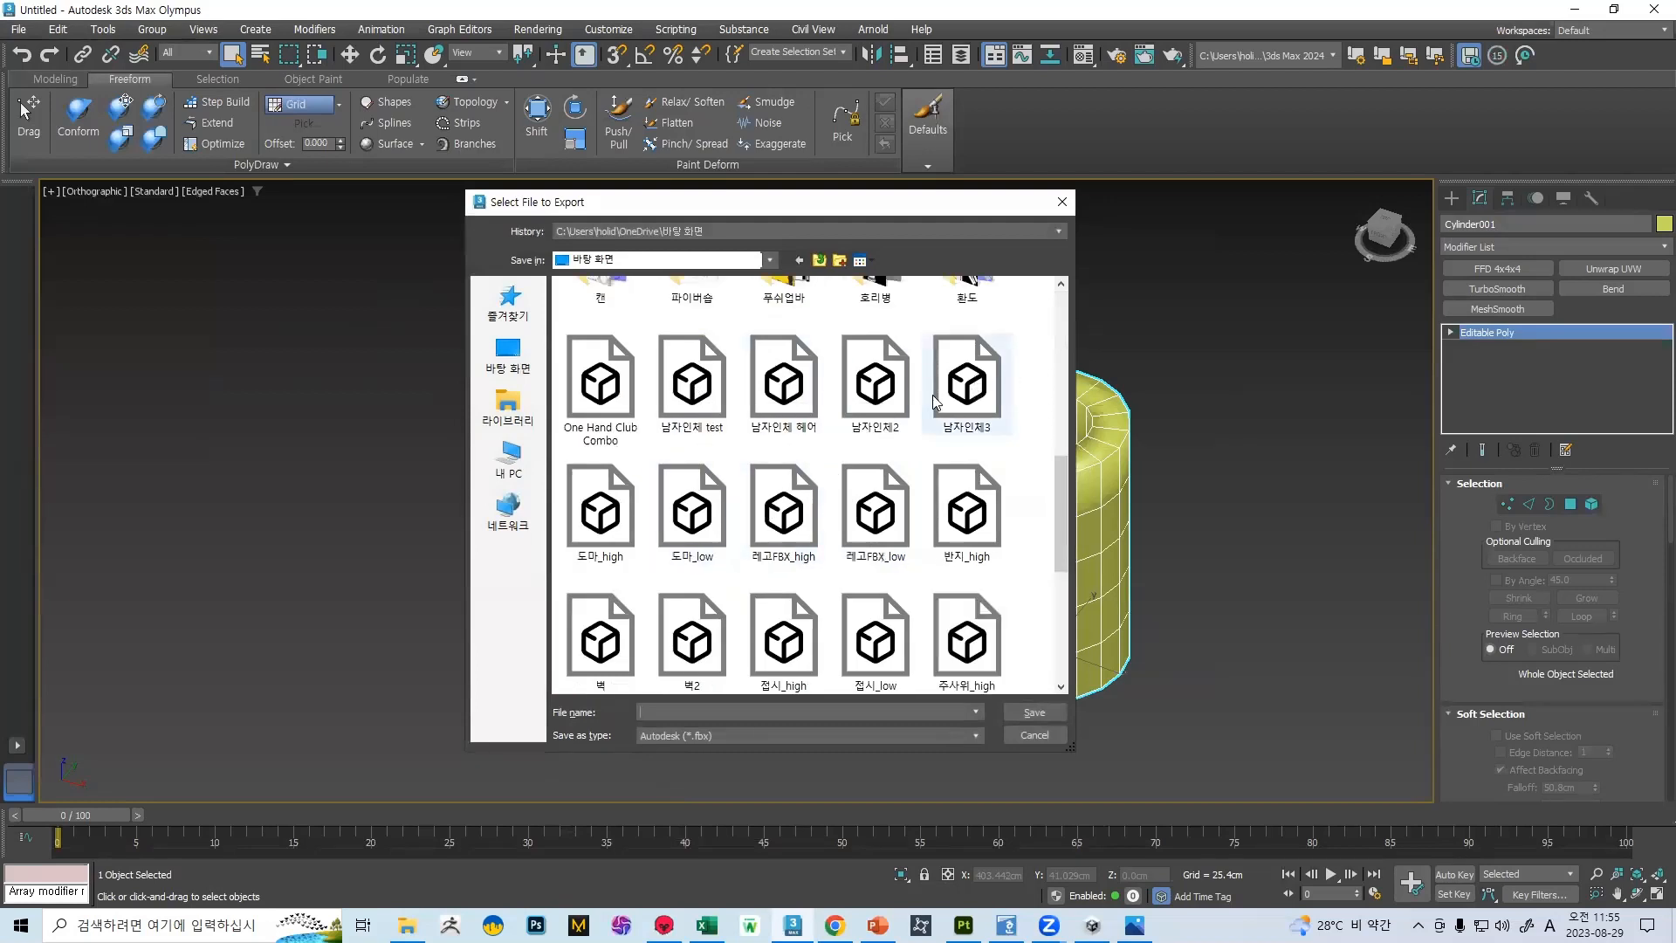
{"action": "double_click", "coordinate": [692, 641]}
{"action": "left_click", "coordinate": [899, 483]}
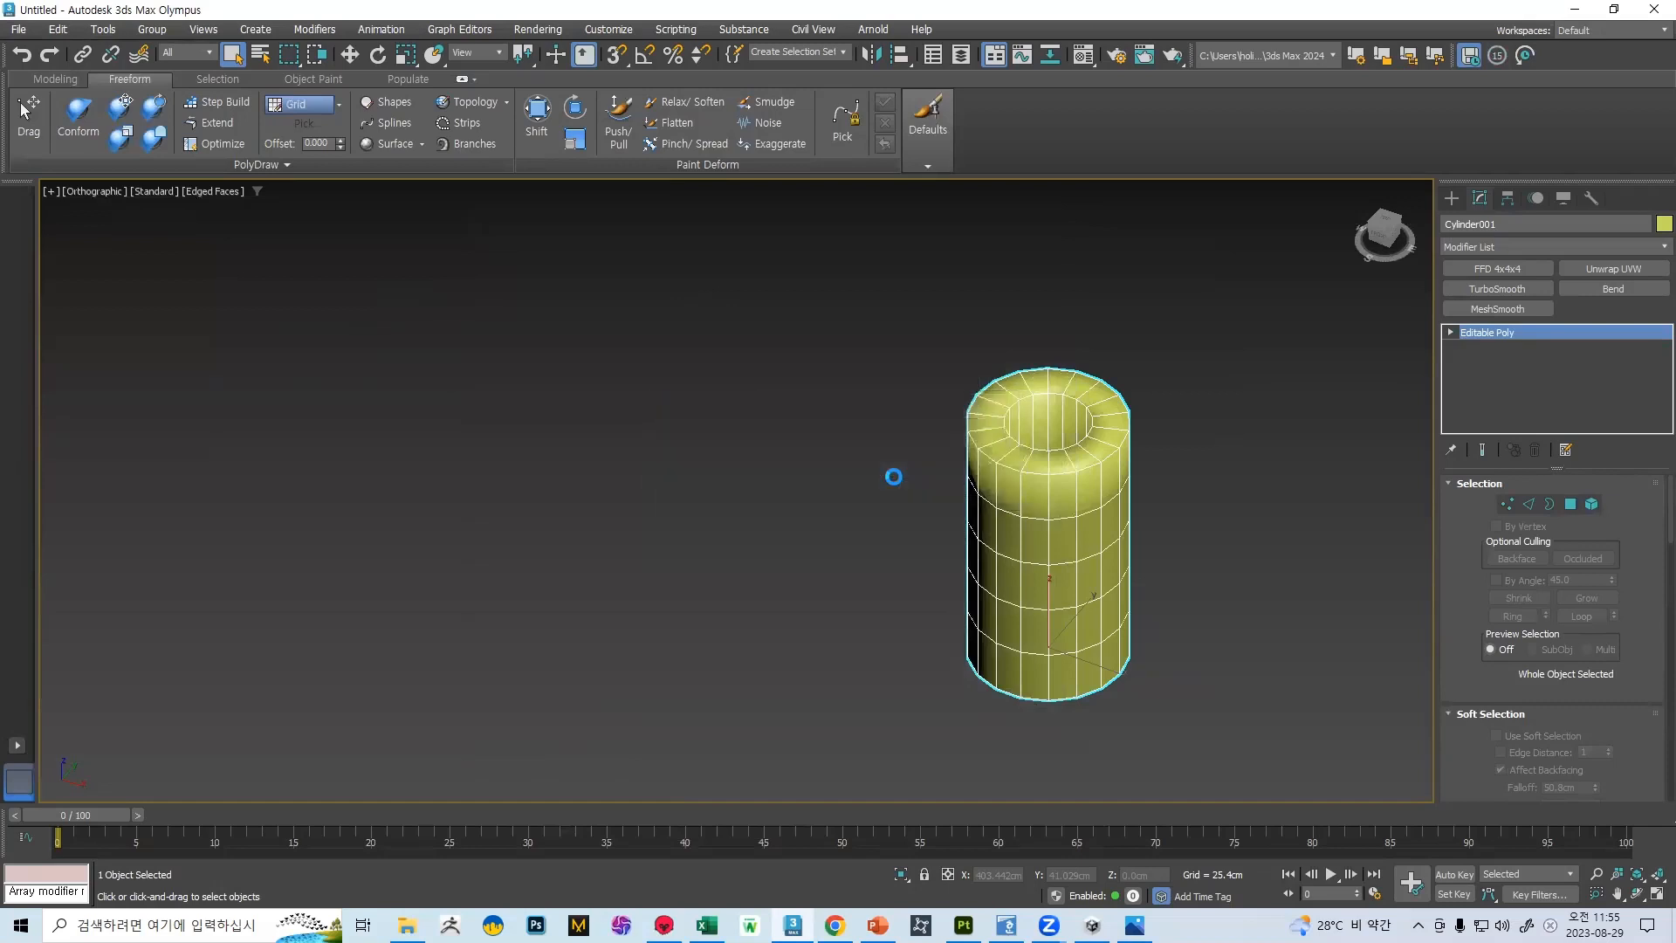
{"action": "left_click", "coordinate": [1028, 705]}
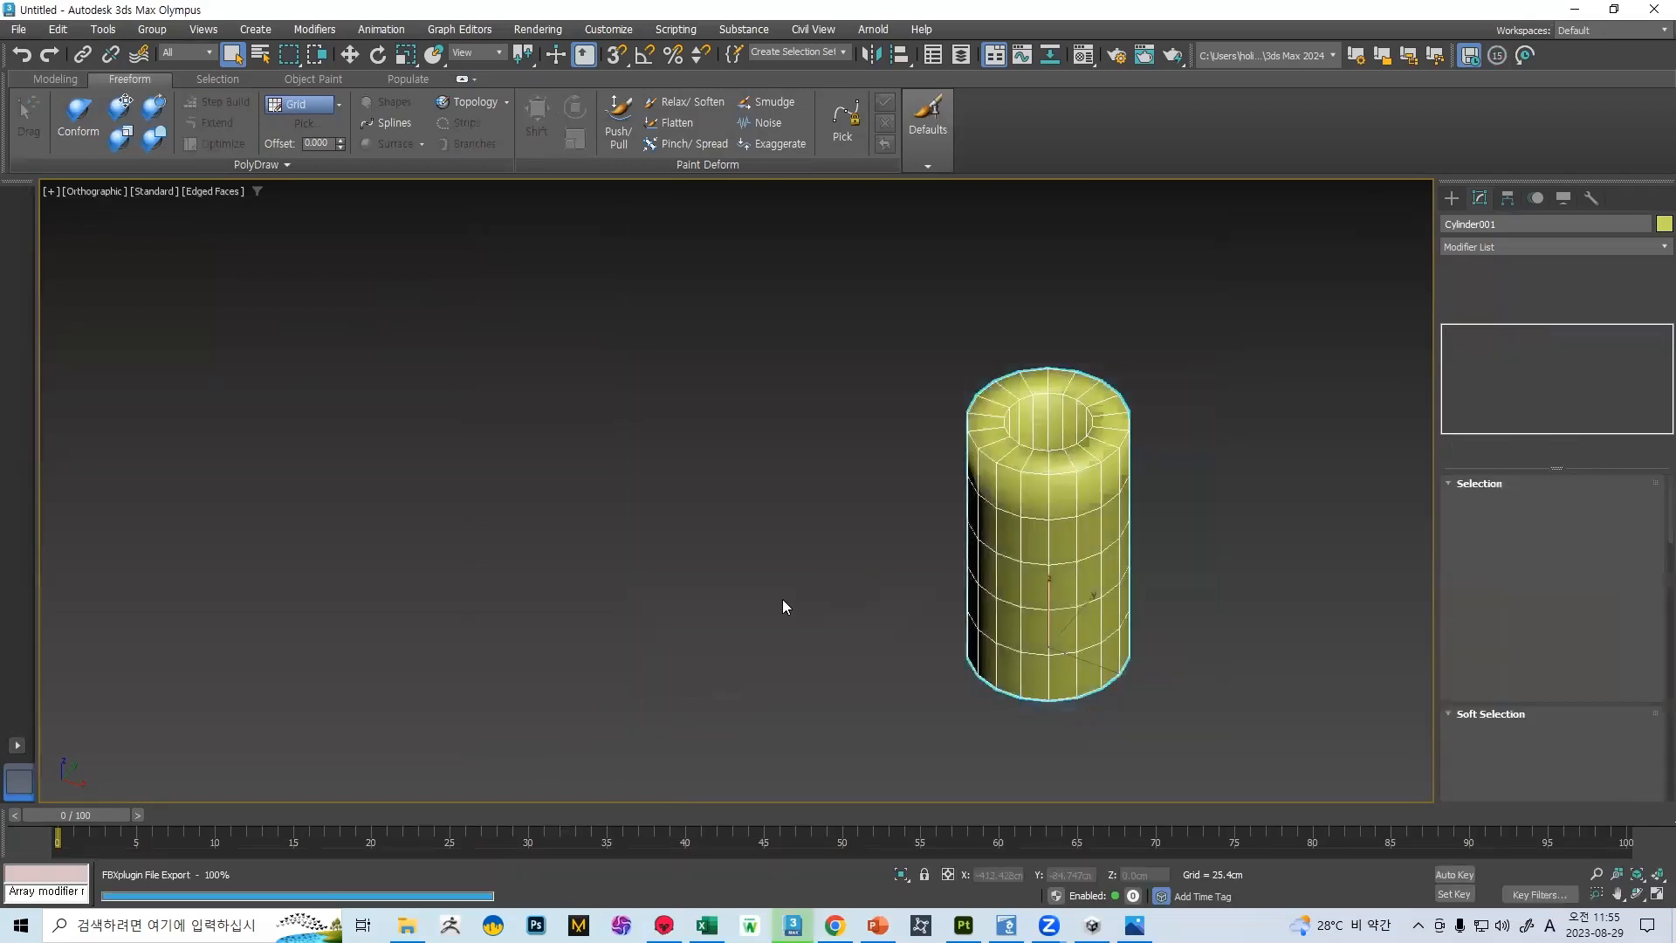
Switch to Marmoset Toolbag and examine the stone pattern around the updated cylinder's rim and opening
{"action": "key", "text": "alt+Tab"}
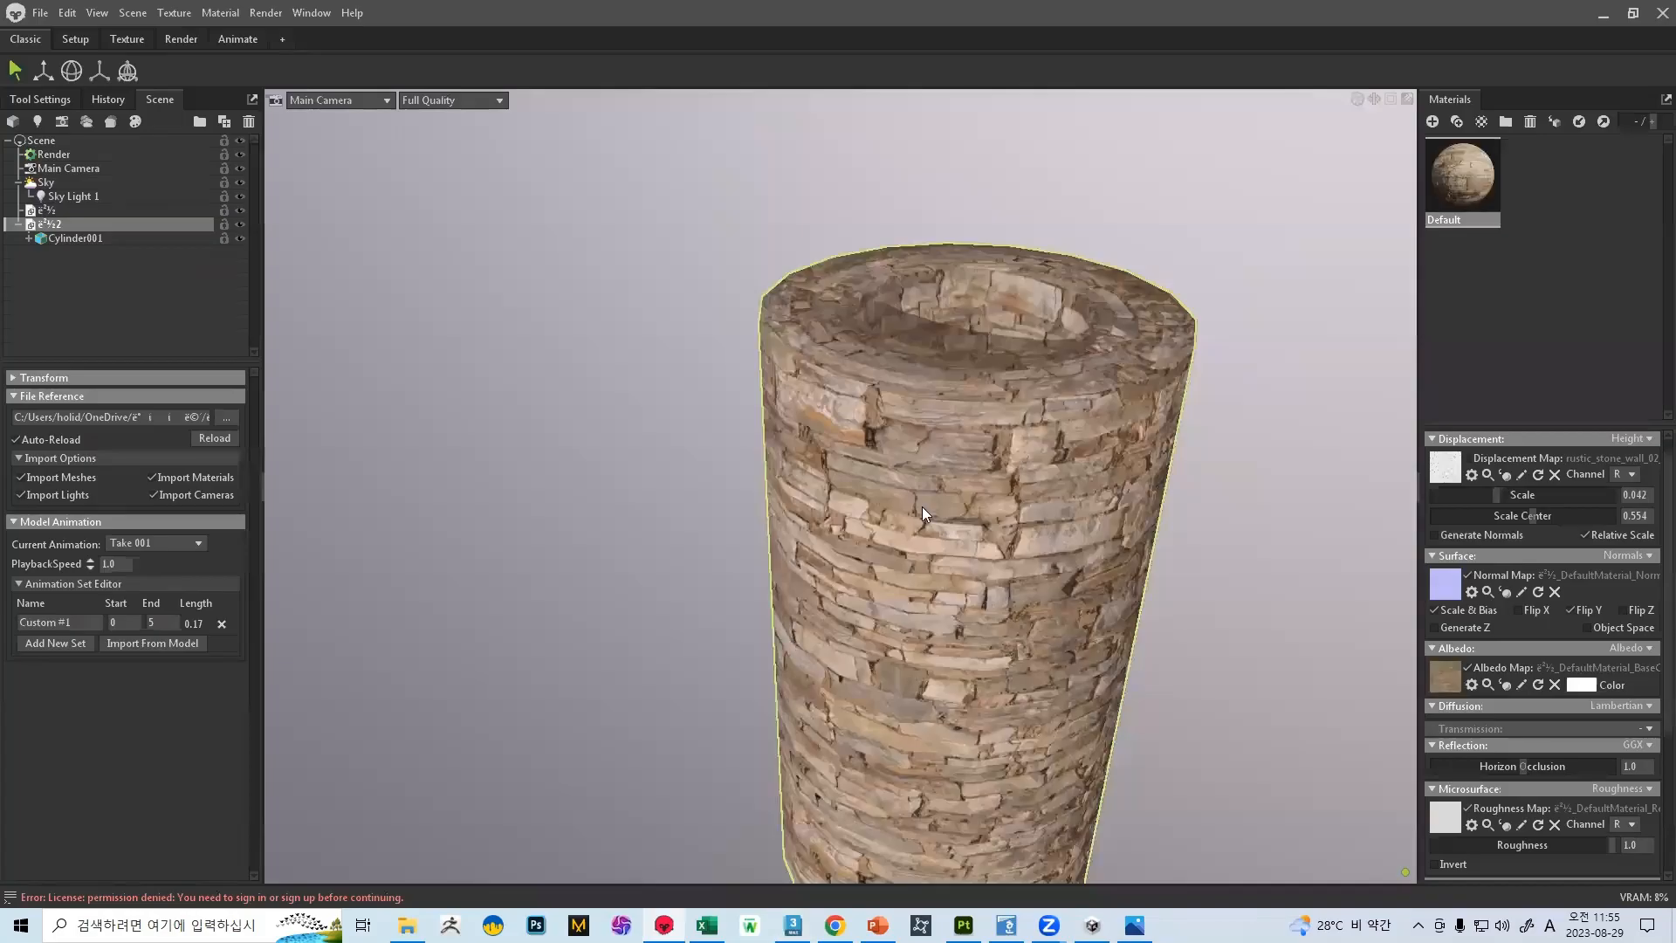
{"action": "left_click_drag", "start_coordinate": [918, 413], "coordinate": [817, 471]}
{"action": "scroll", "coordinate": [817, 471], "scroll_direction": "up", "scroll_amount": 5}
{"action": "middle_click_drag", "start_coordinate": [817, 471], "coordinate": [856, 588]}
{"action": "scroll", "coordinate": [774, 442], "scroll_direction": "down", "scroll_amount": 5}
{"action": "left_click_drag", "start_coordinate": [904, 394], "coordinate": [816, 561]}
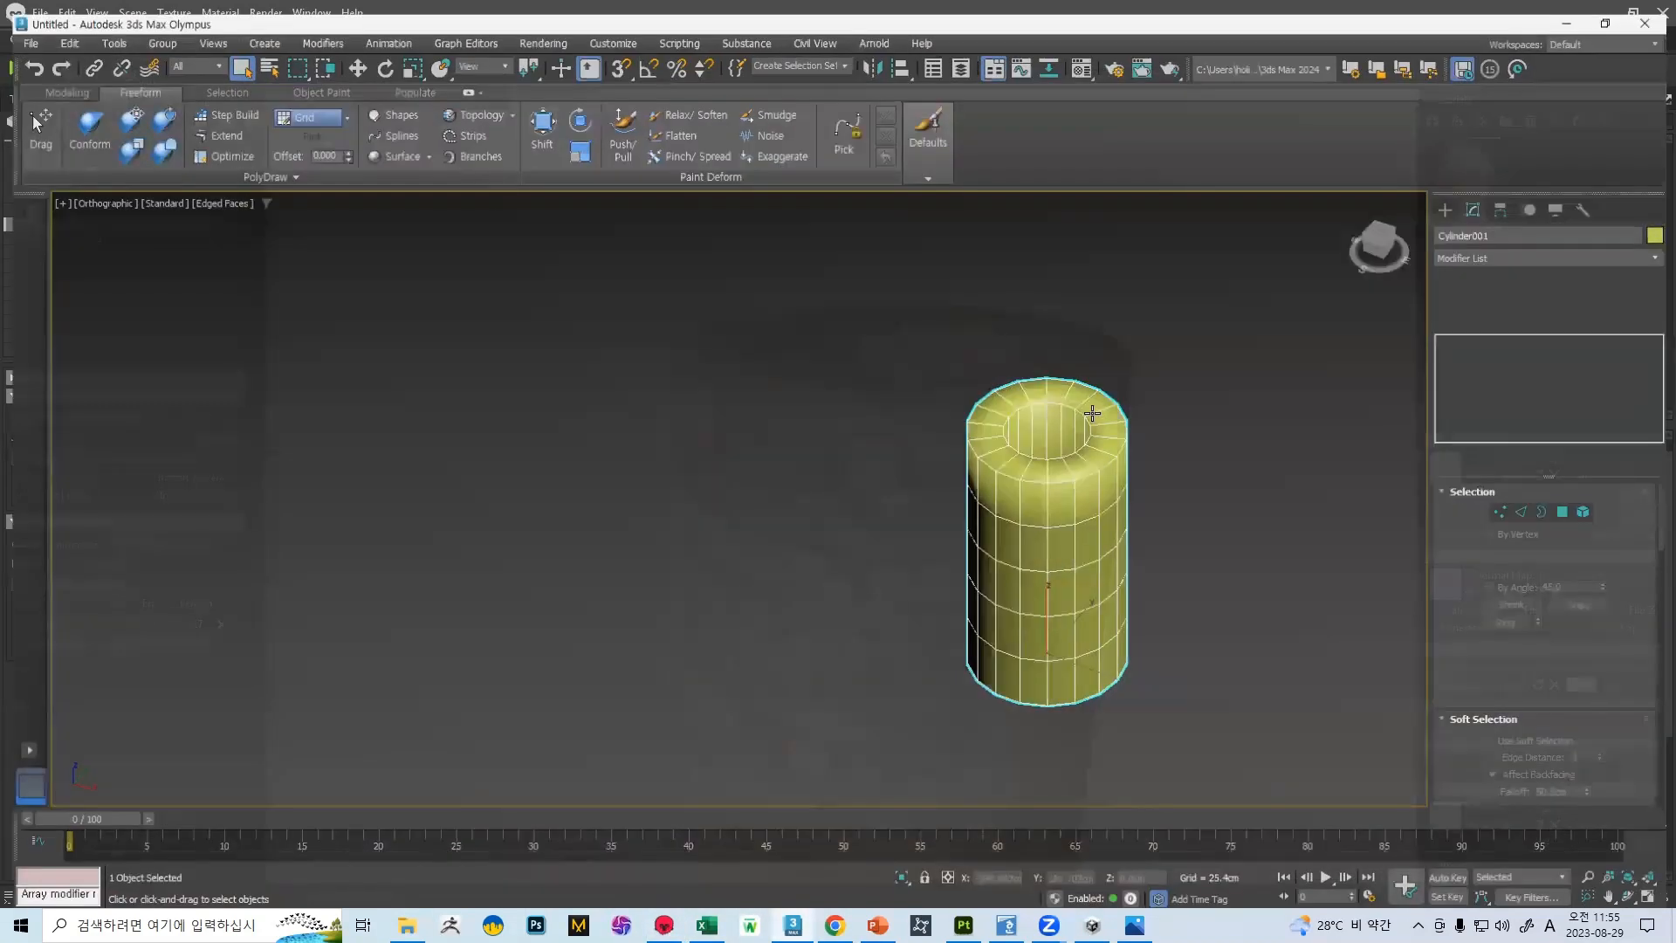
Return to 3ds Max and chamfer the cylinder's outer top edge loop by 13.084 cm with 2 segments
{"action": "scroll", "coordinate": [984, 479], "scroll_direction": "up", "scroll_amount": 5}
{"action": "double_click", "coordinate": [873, 483]}
{"action": "scroll", "coordinate": [1585, 583], "scroll_direction": "down", "scroll_amount": 10}
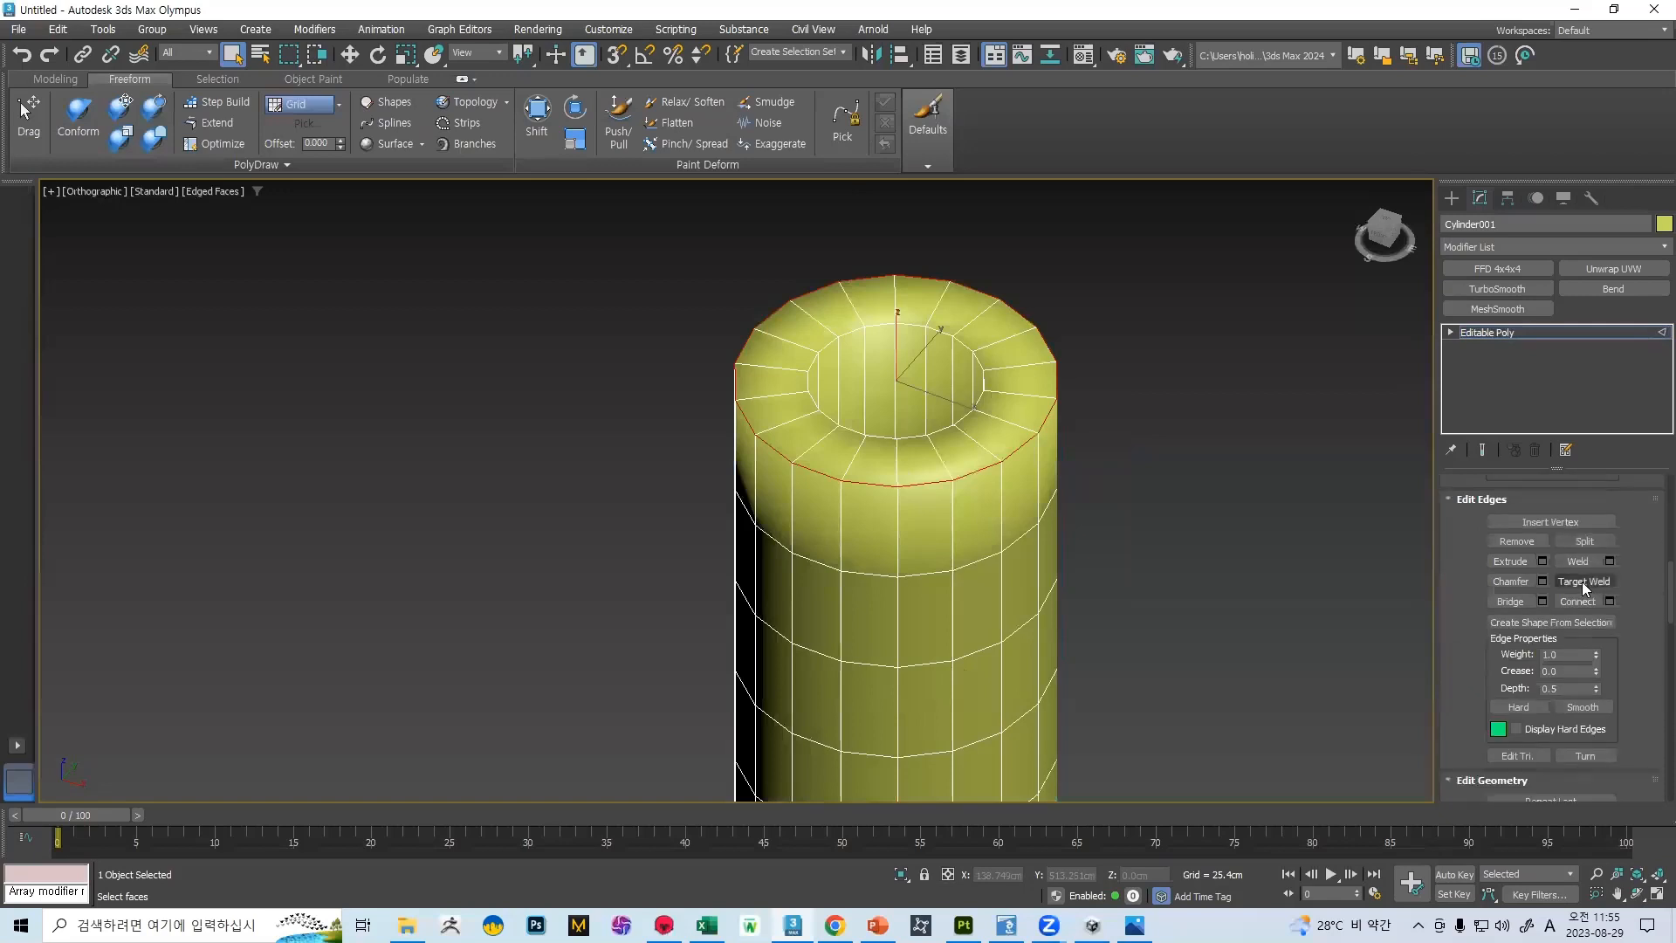
{"action": "left_click", "coordinate": [1541, 581]}
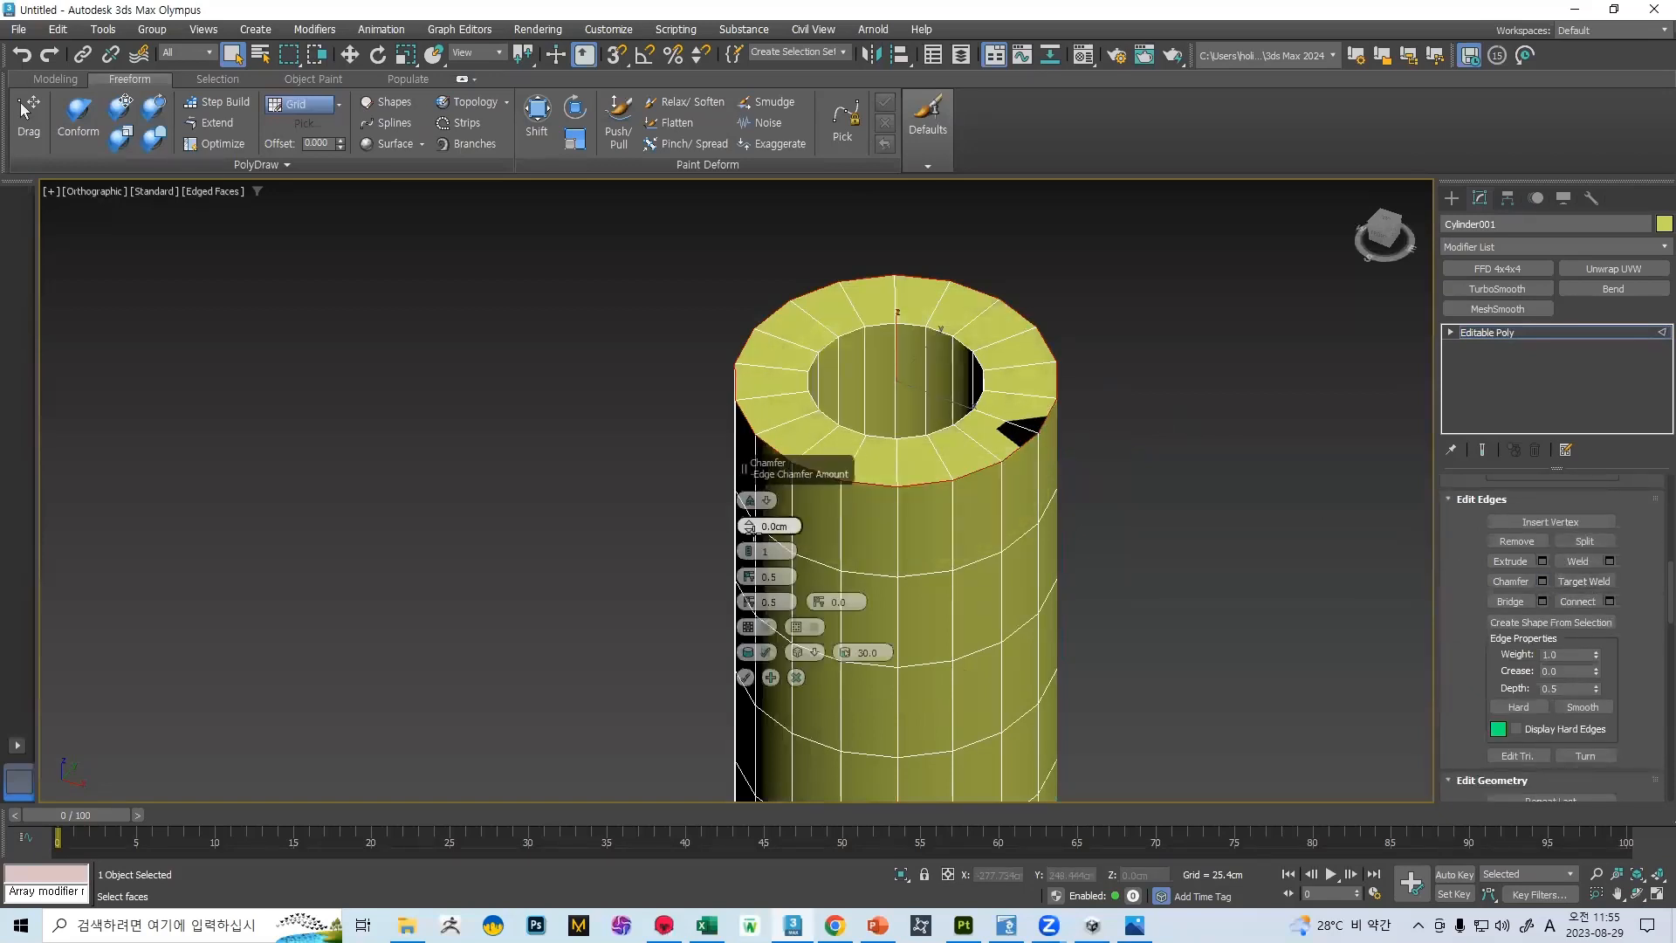
{"action": "mouse_move", "coordinate": [753, 530]}
{"action": "left_mouse_down"}
{"action": "mouse_move", "coordinate": [736, 484]}
{"action": "mouse_move", "coordinate": [742, 551]}
{"action": "left_mouse_up"}
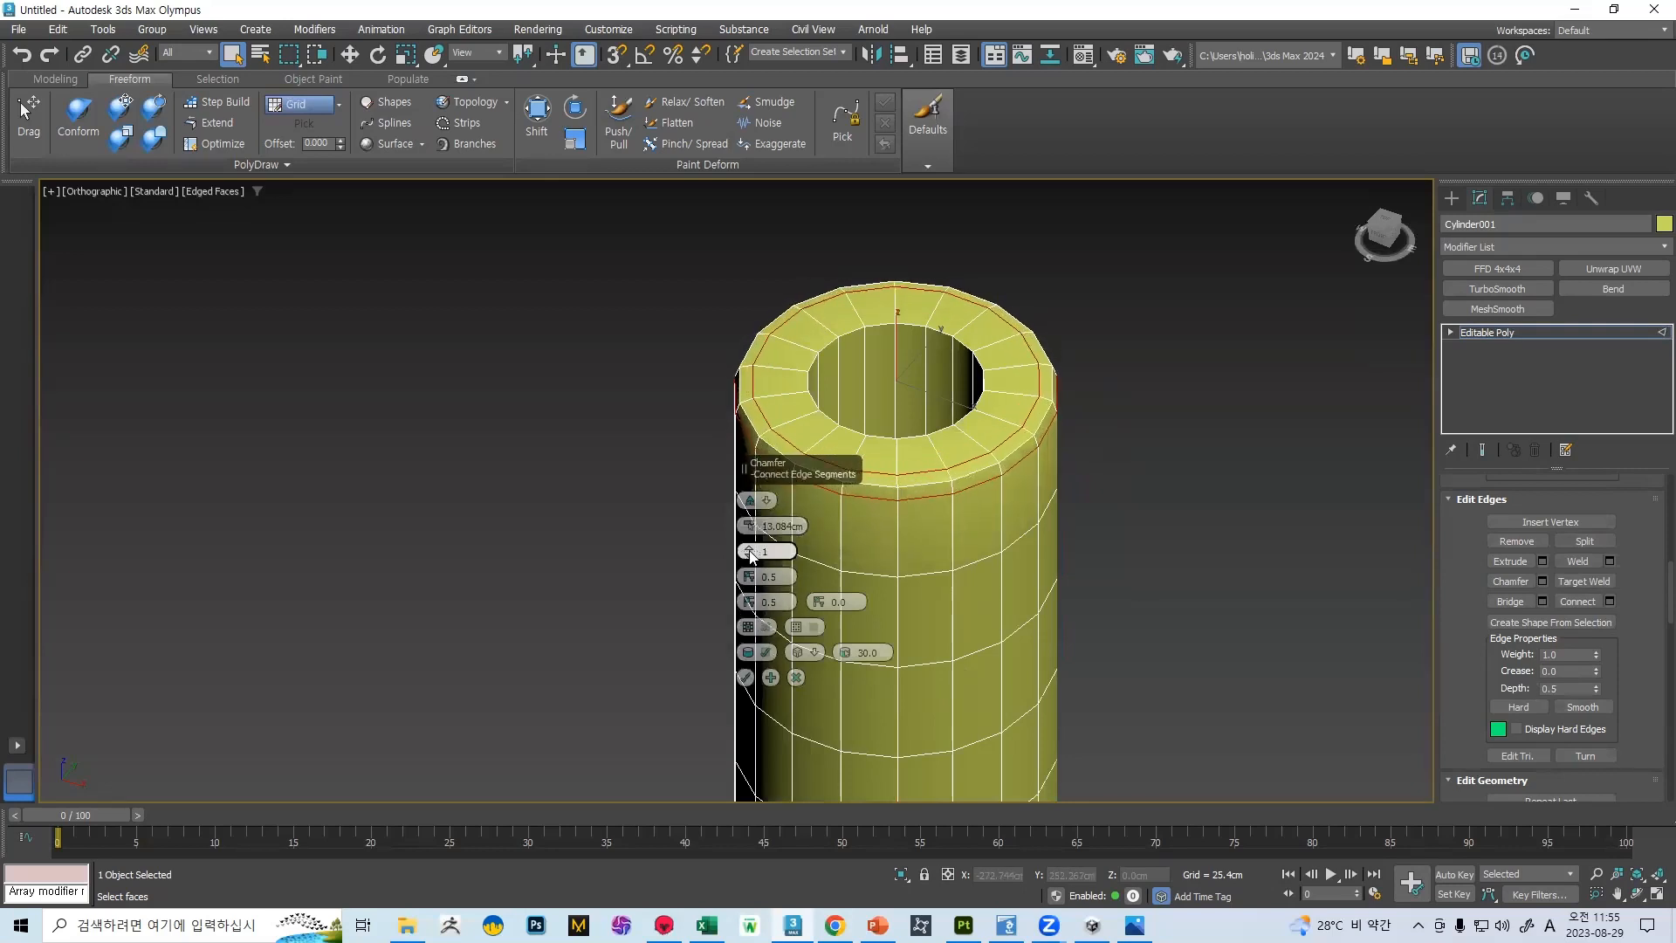
{"action": "left_click", "coordinate": [750, 554]}
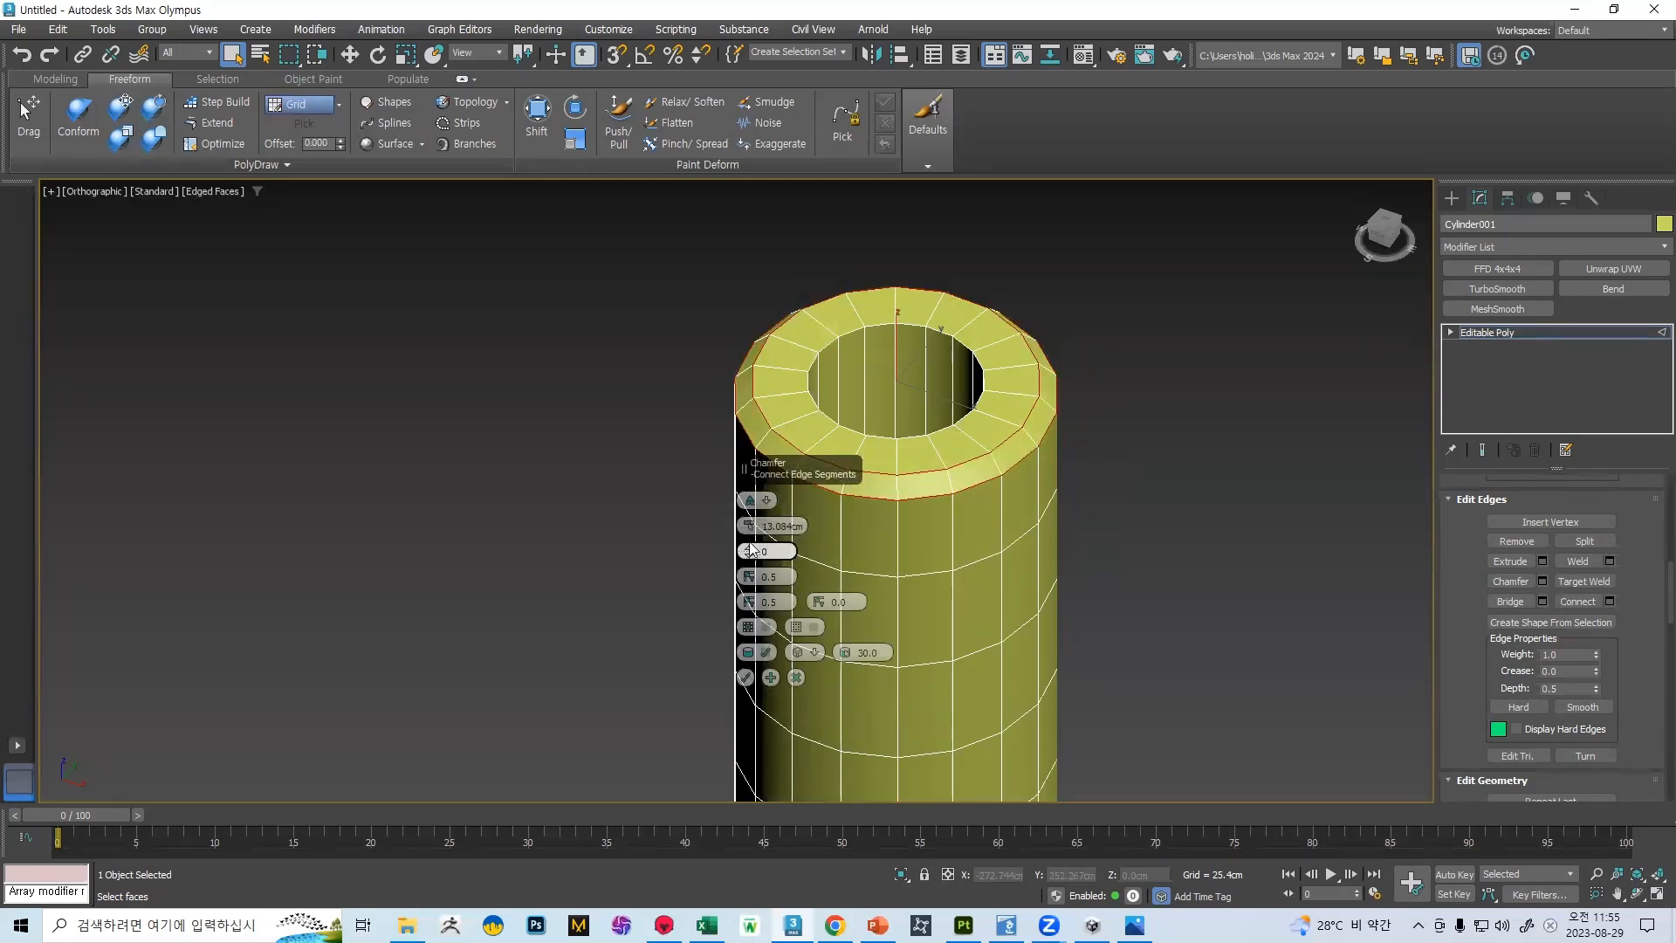
{"action": "left_click", "coordinate": [748, 549]}
{"action": "left_click", "coordinate": [748, 550]}
{"action": "left_click", "coordinate": [748, 549]}
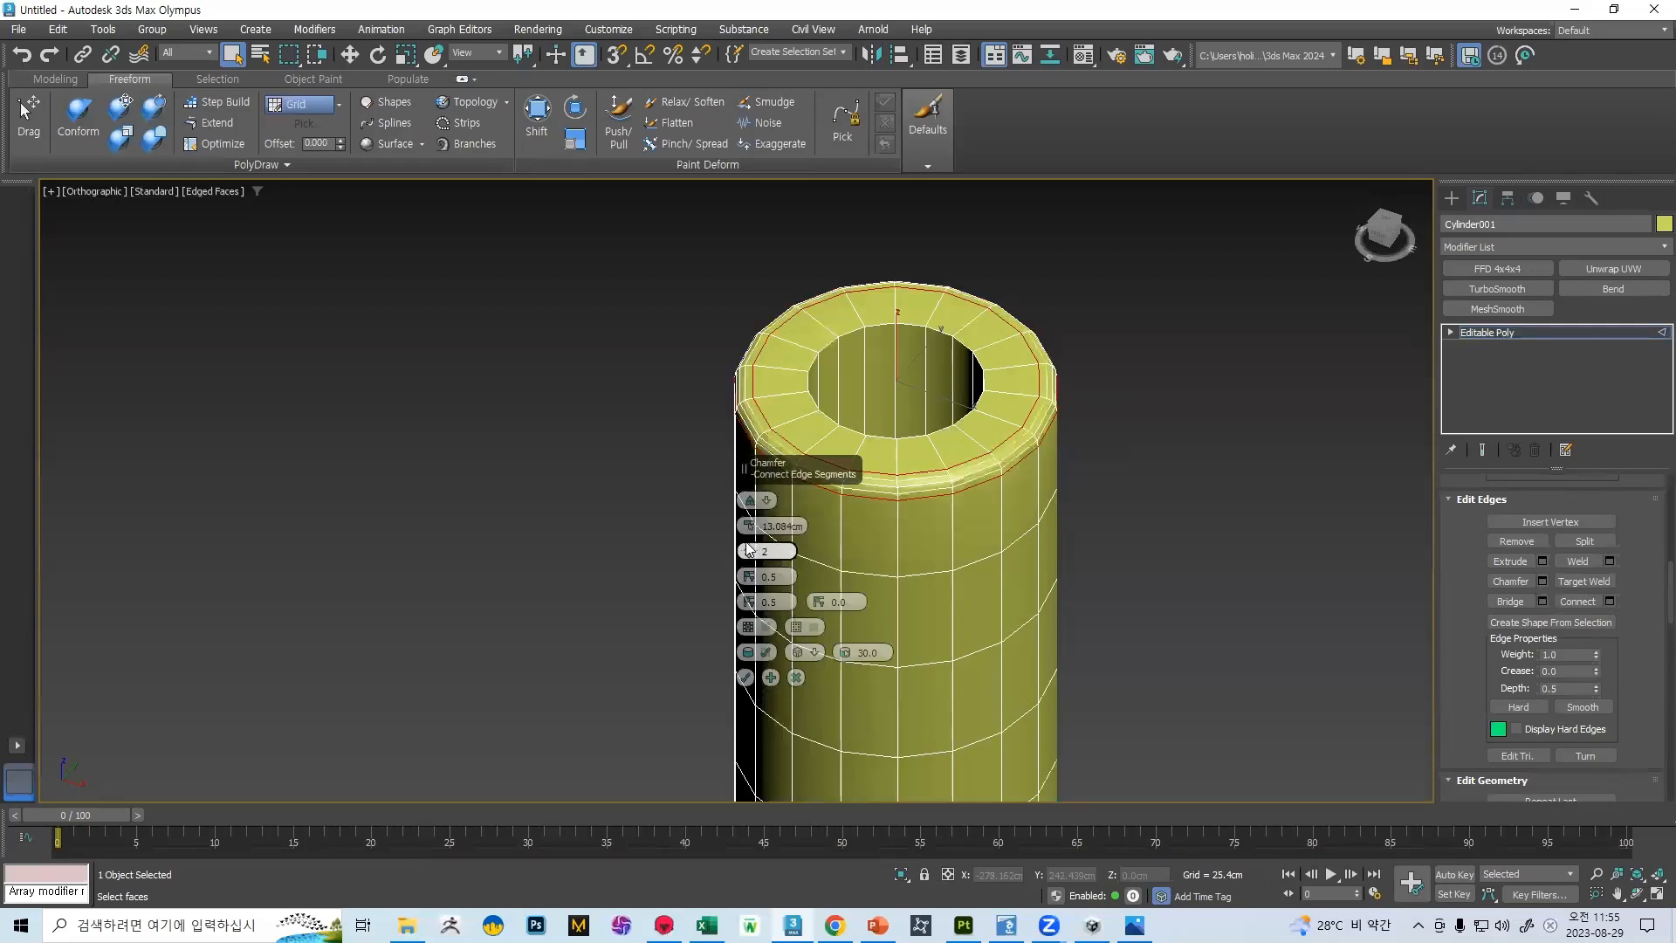
{"action": "left_click", "coordinate": [746, 677]}
Apply an Unwrap UVW modifier to the chamfered cylinder, view its layout in the UV editor and close the editor
{"action": "scroll", "coordinate": [1562, 604], "scroll_direction": "up", "scroll_amount": 5}
{"action": "left_click", "coordinate": [1534, 504]}
{"action": "left_click", "coordinate": [1591, 266]}
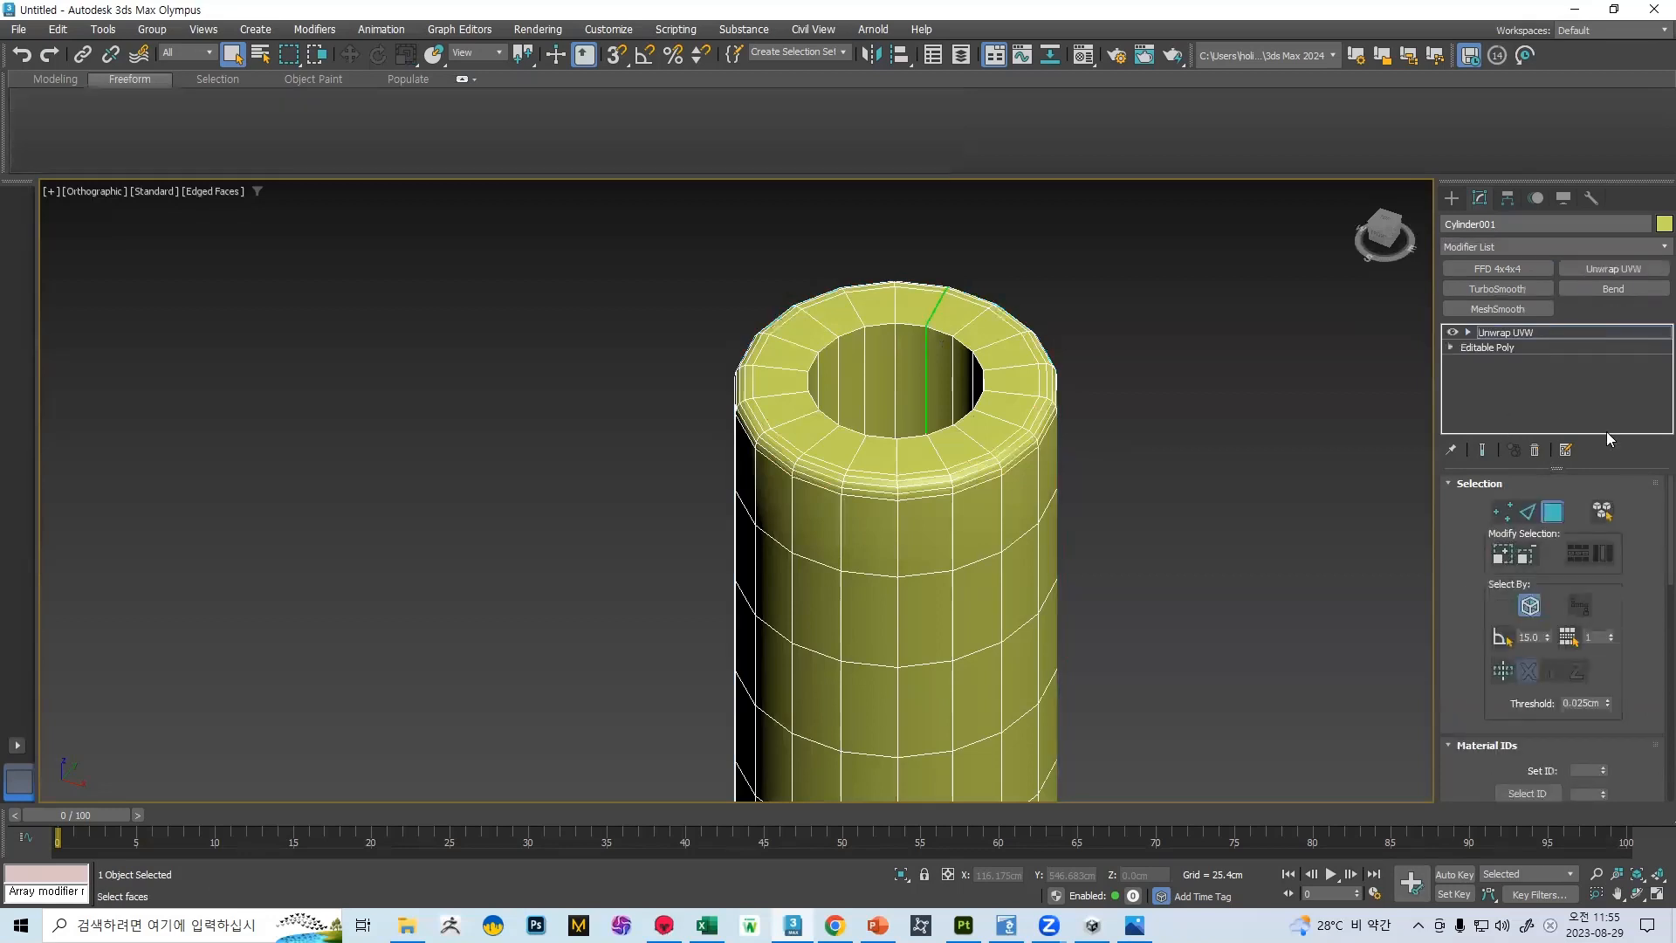
{"action": "scroll", "coordinate": [1558, 655], "scroll_direction": "down", "scroll_amount": 3}
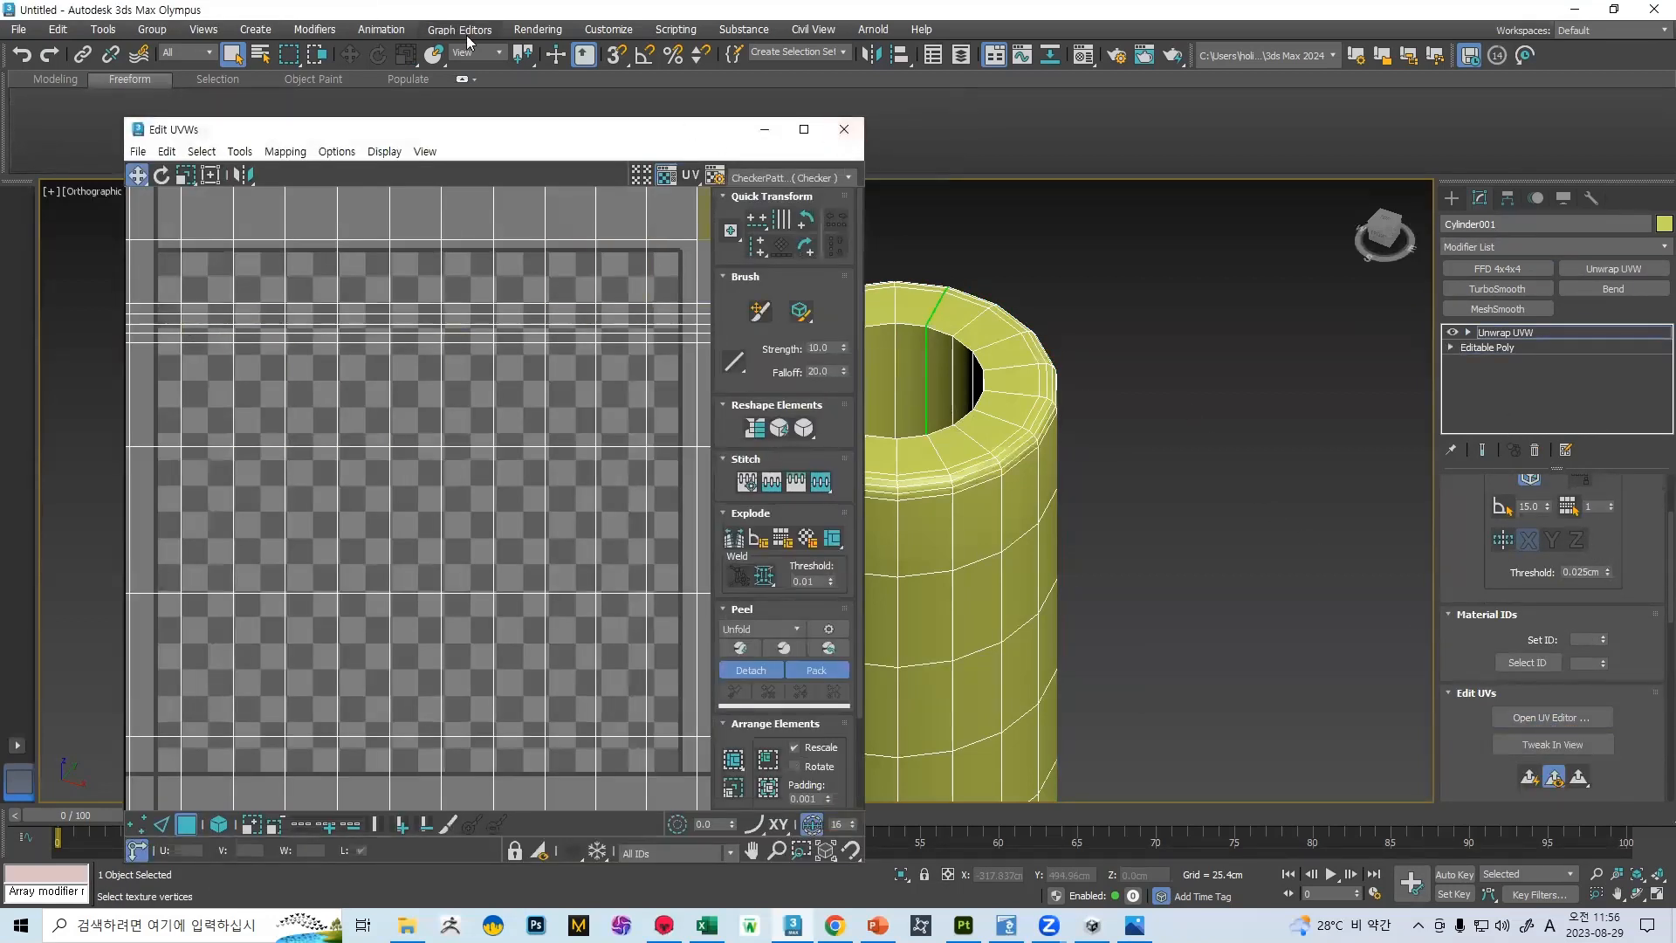
{"action": "left_click", "coordinate": [841, 132]}
Export the selected chamfered cylinder as FBX, overwriting the file 벽2 with the current export options
{"action": "left_click", "coordinate": [17, 29]}
{"action": "mouse_move", "coordinate": [93, 297]}
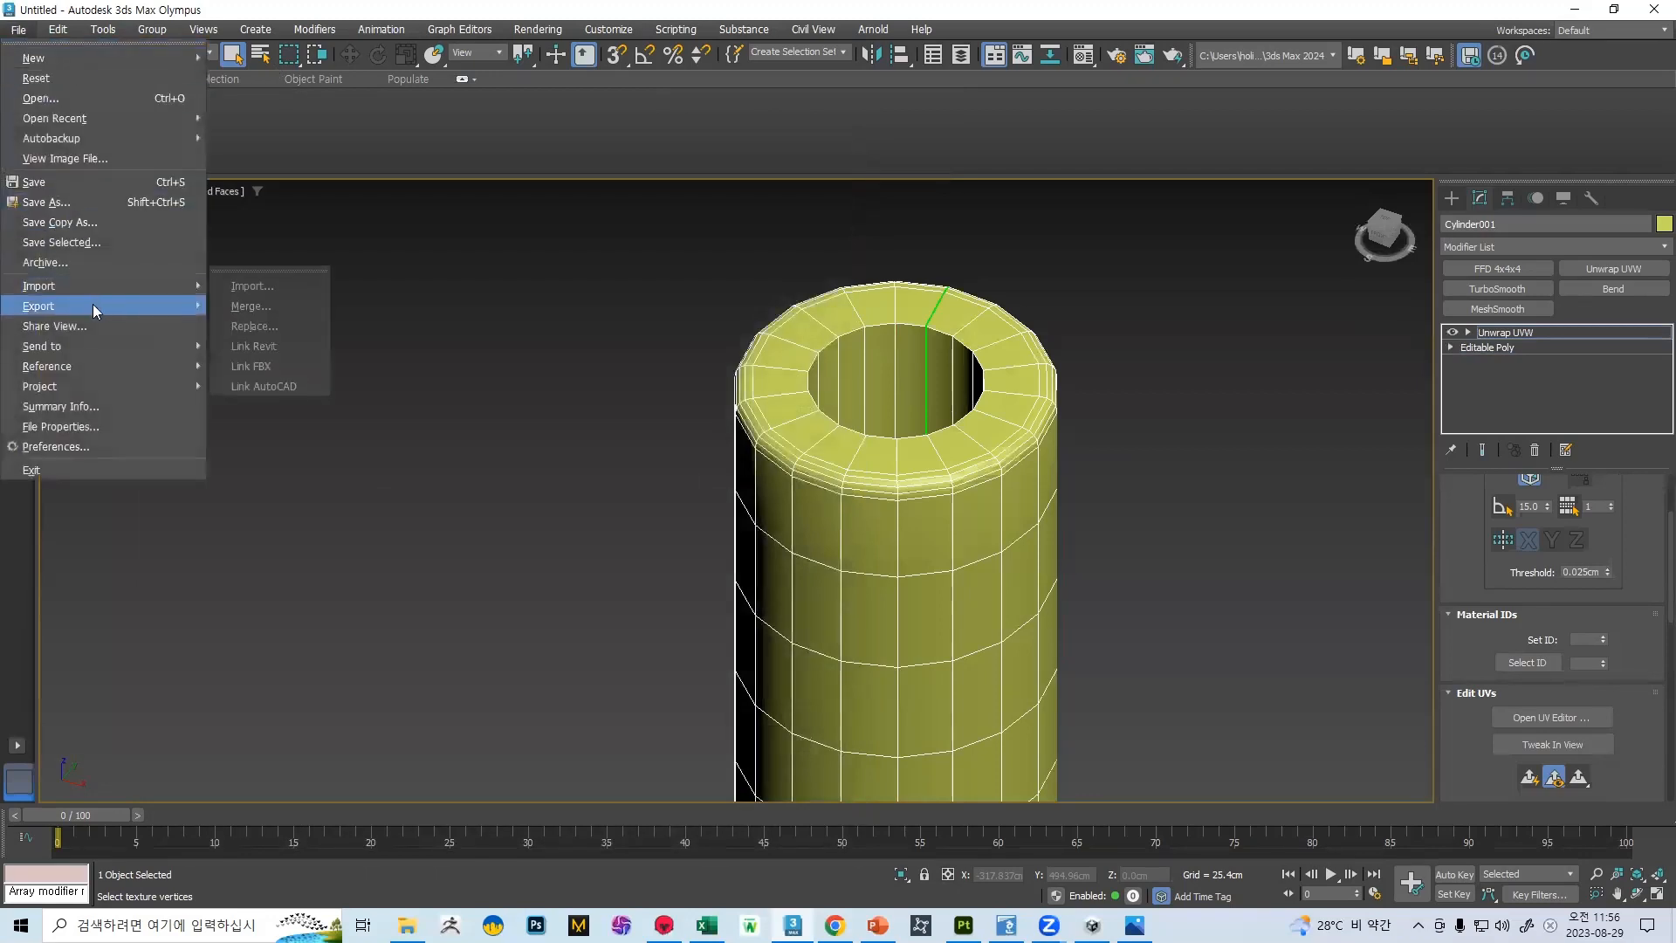
{"action": "left_click", "coordinate": [282, 313]}
{"action": "scroll", "coordinate": [716, 478], "scroll_direction": "down", "scroll_amount": 10}
{"action": "double_click", "coordinate": [692, 290]}
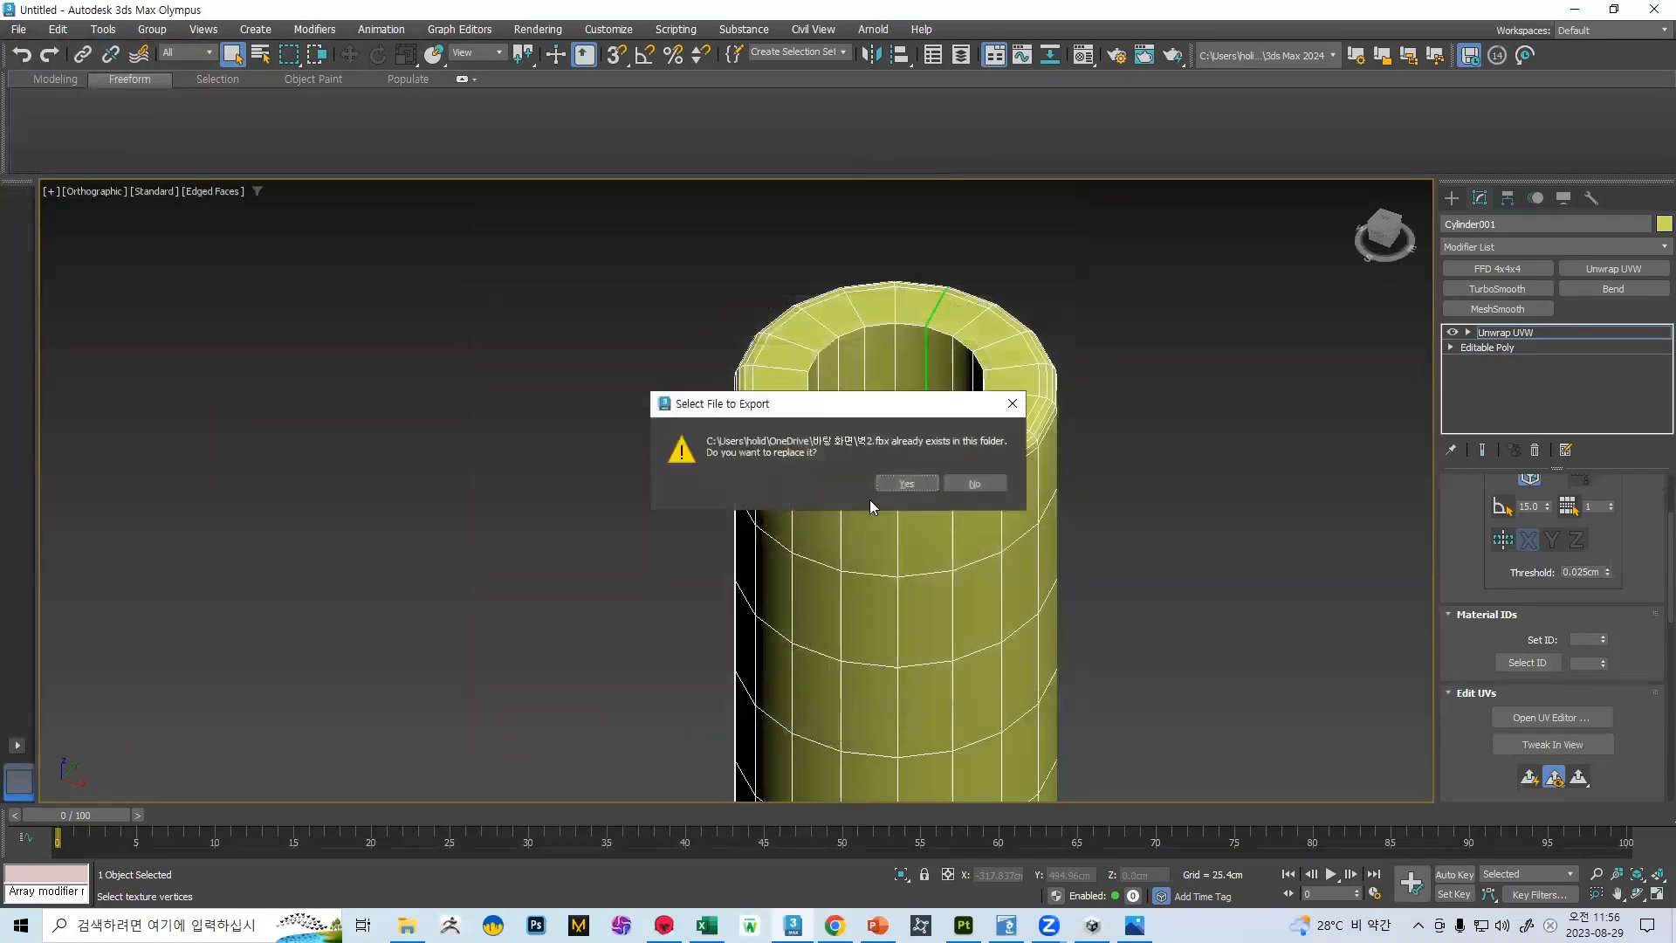
{"action": "left_click", "coordinate": [900, 486]}
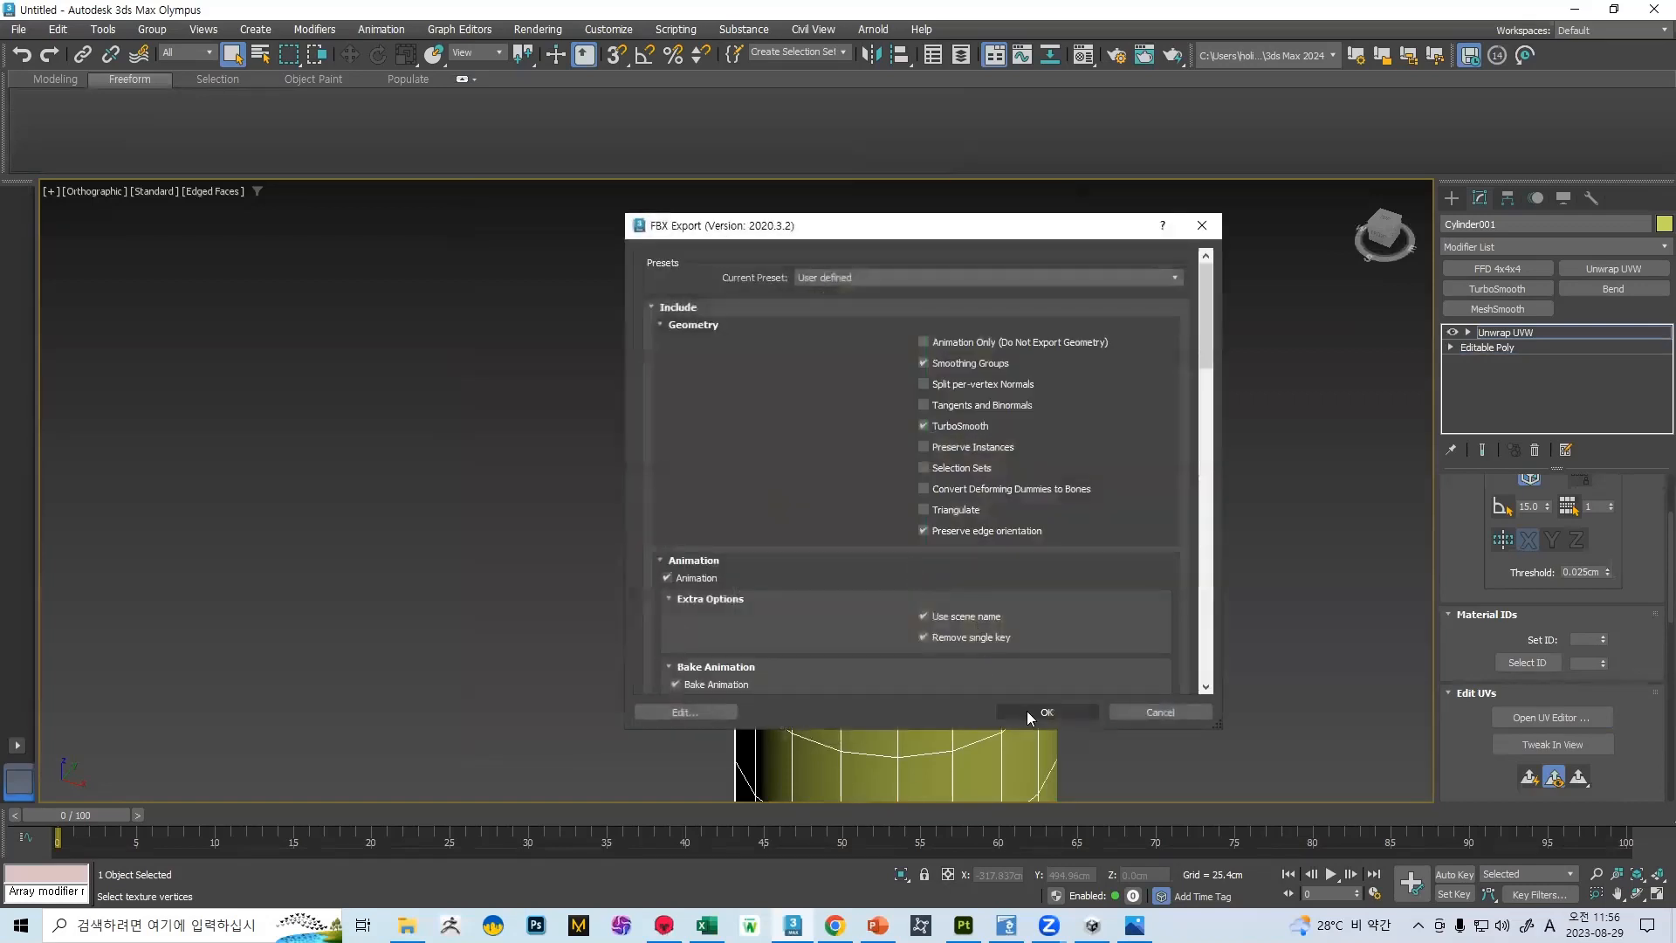
{"action": "left_click", "coordinate": [1054, 603]}
Switch to Marmoset Toolbag and examine the re-exported cylinder's rim, wall stones and vertical texture seam up close
{"action": "key", "text": "alt+Tab"}
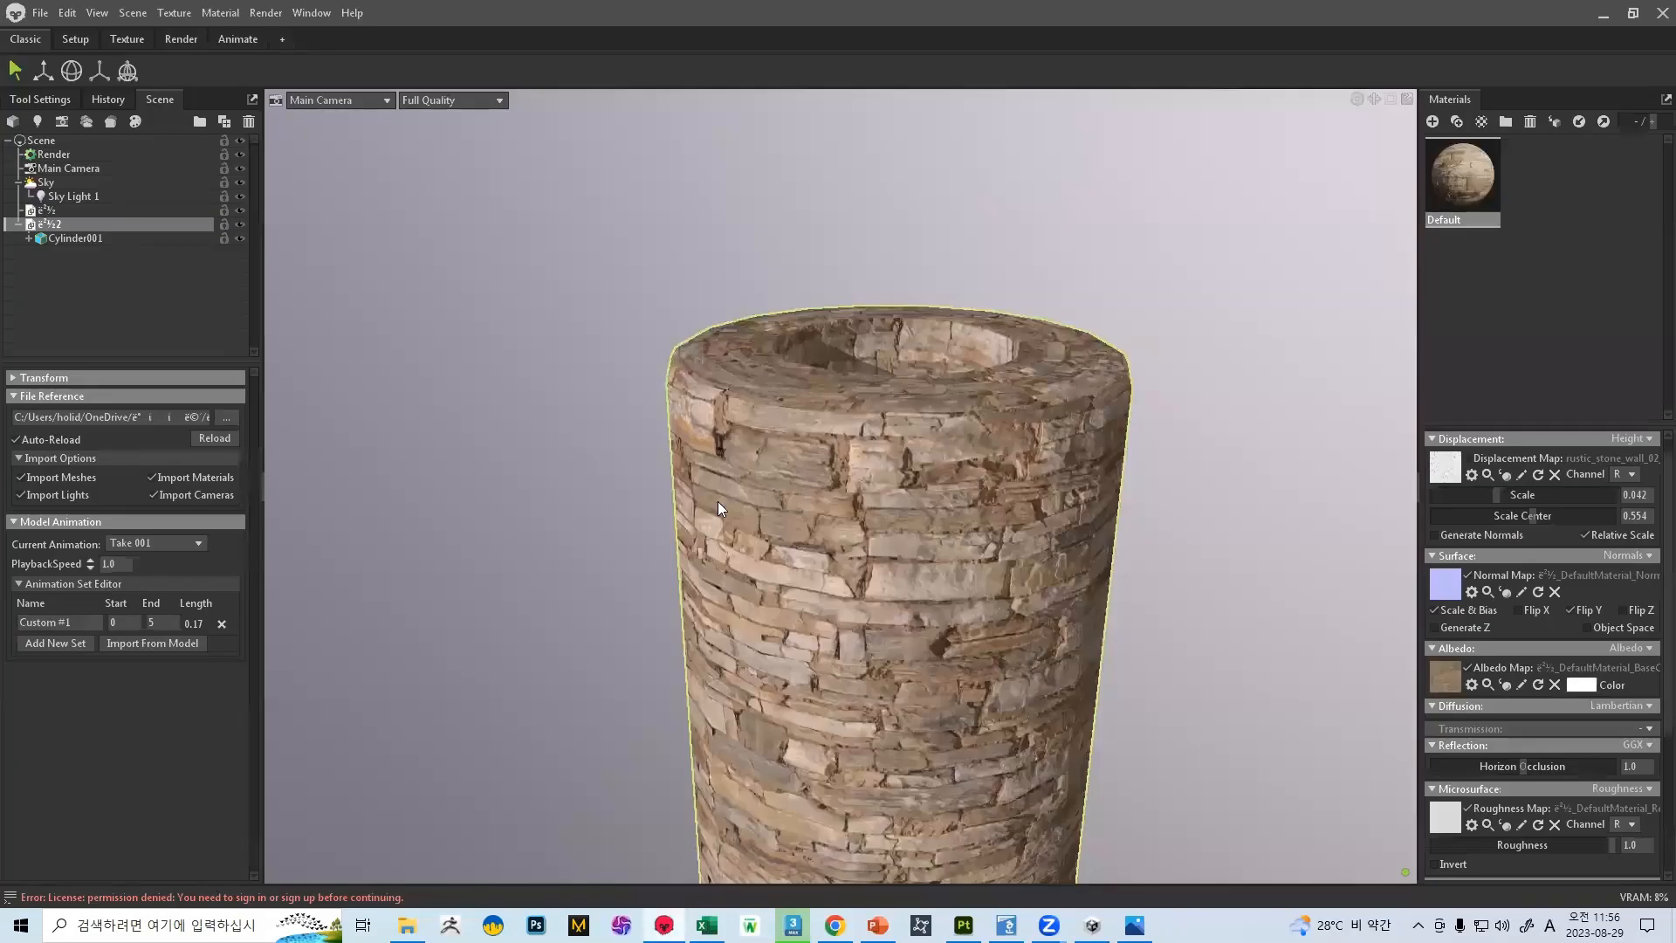
{"action": "left_click_drag", "start_coordinate": [727, 485], "coordinate": [868, 386]}
{"action": "scroll", "coordinate": [646, 532], "scroll_direction": "up", "scroll_amount": 5}
{"action": "scroll", "coordinate": [794, 390], "scroll_direction": "down", "scroll_amount": 5}
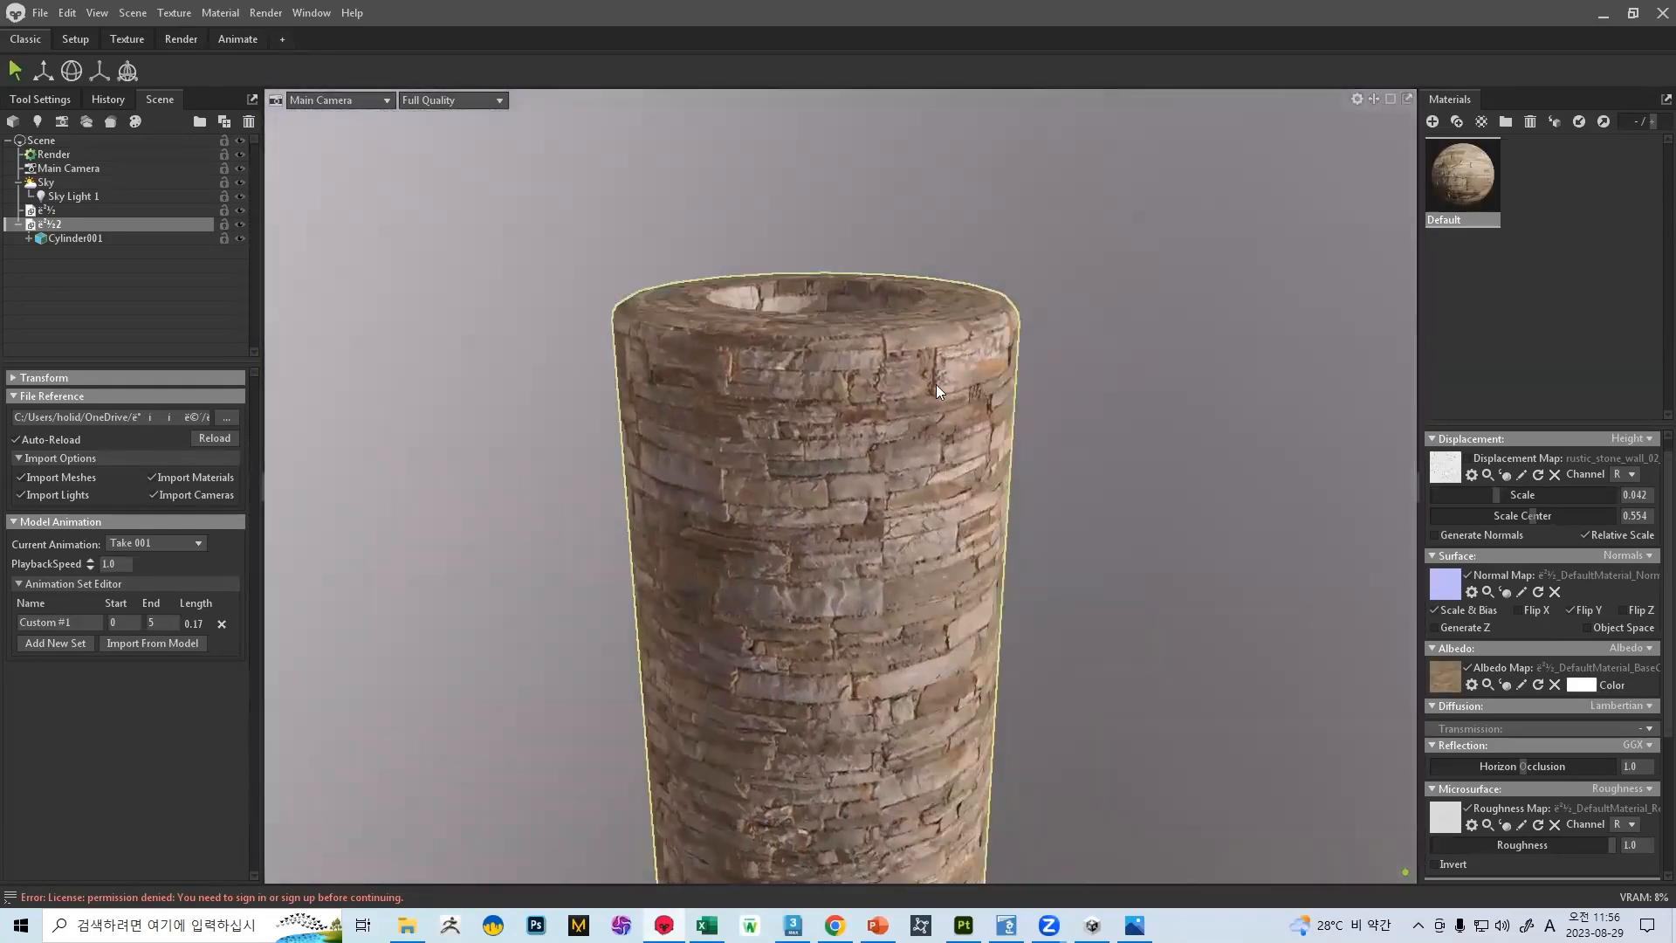
{"action": "scroll", "coordinate": [923, 466], "scroll_direction": "up", "scroll_amount": 10}
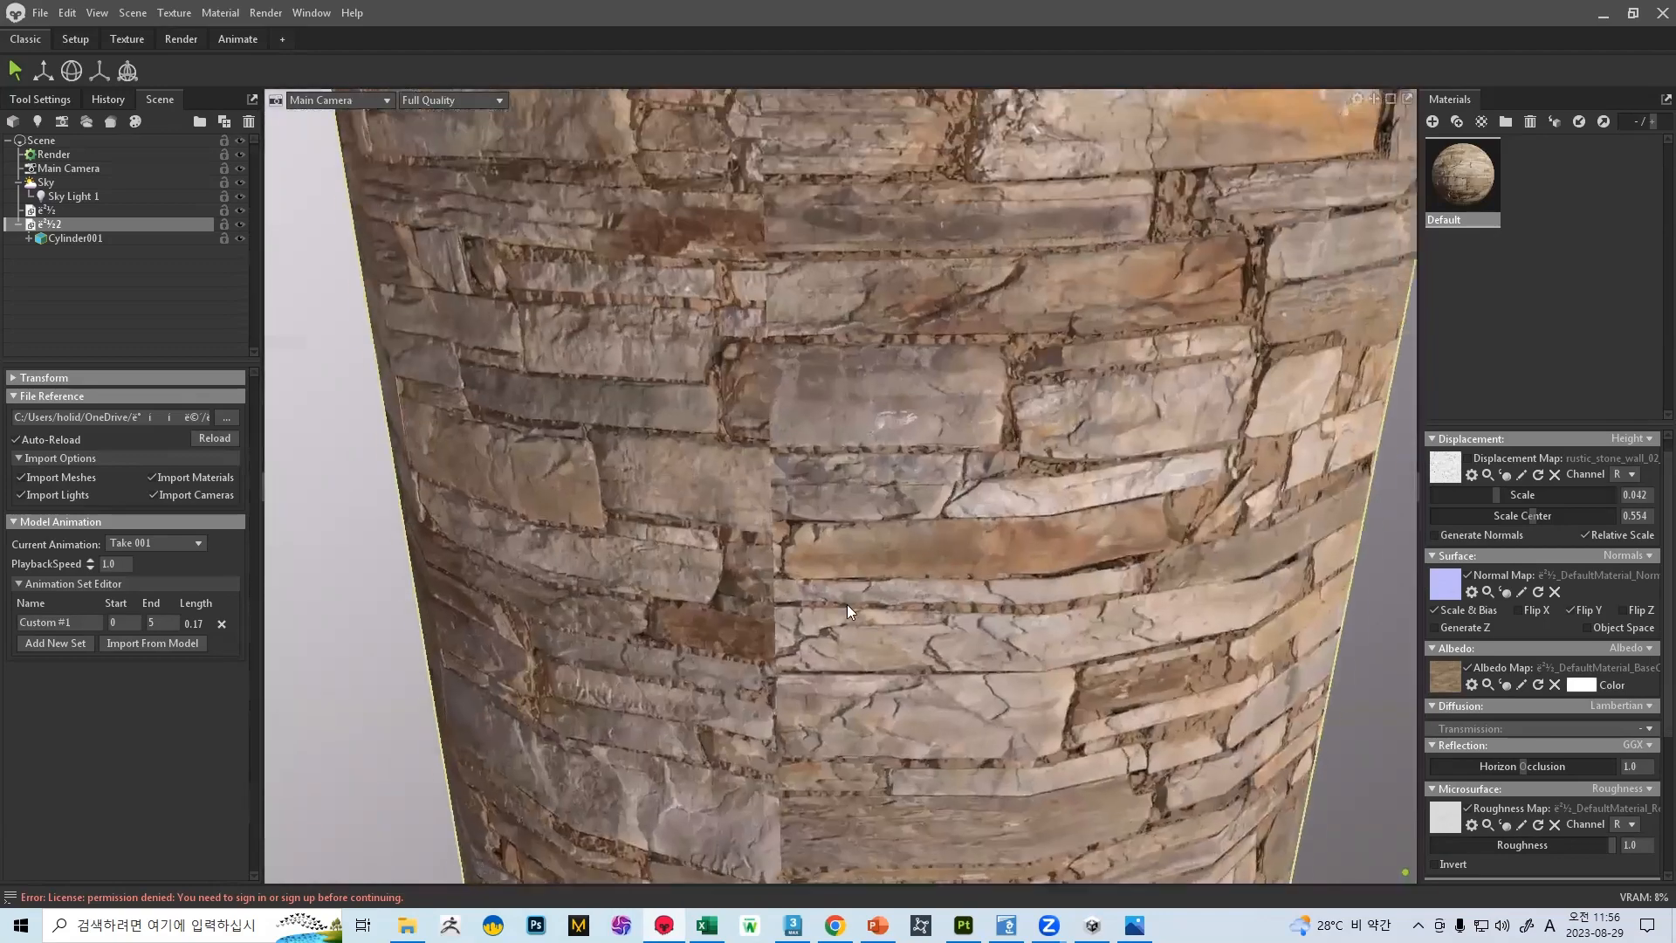
{"action": "scroll", "coordinate": [727, 468], "scroll_direction": "up", "scroll_amount": 5}
{"action": "scroll", "coordinate": [707, 392], "scroll_direction": "down", "scroll_amount": 4}
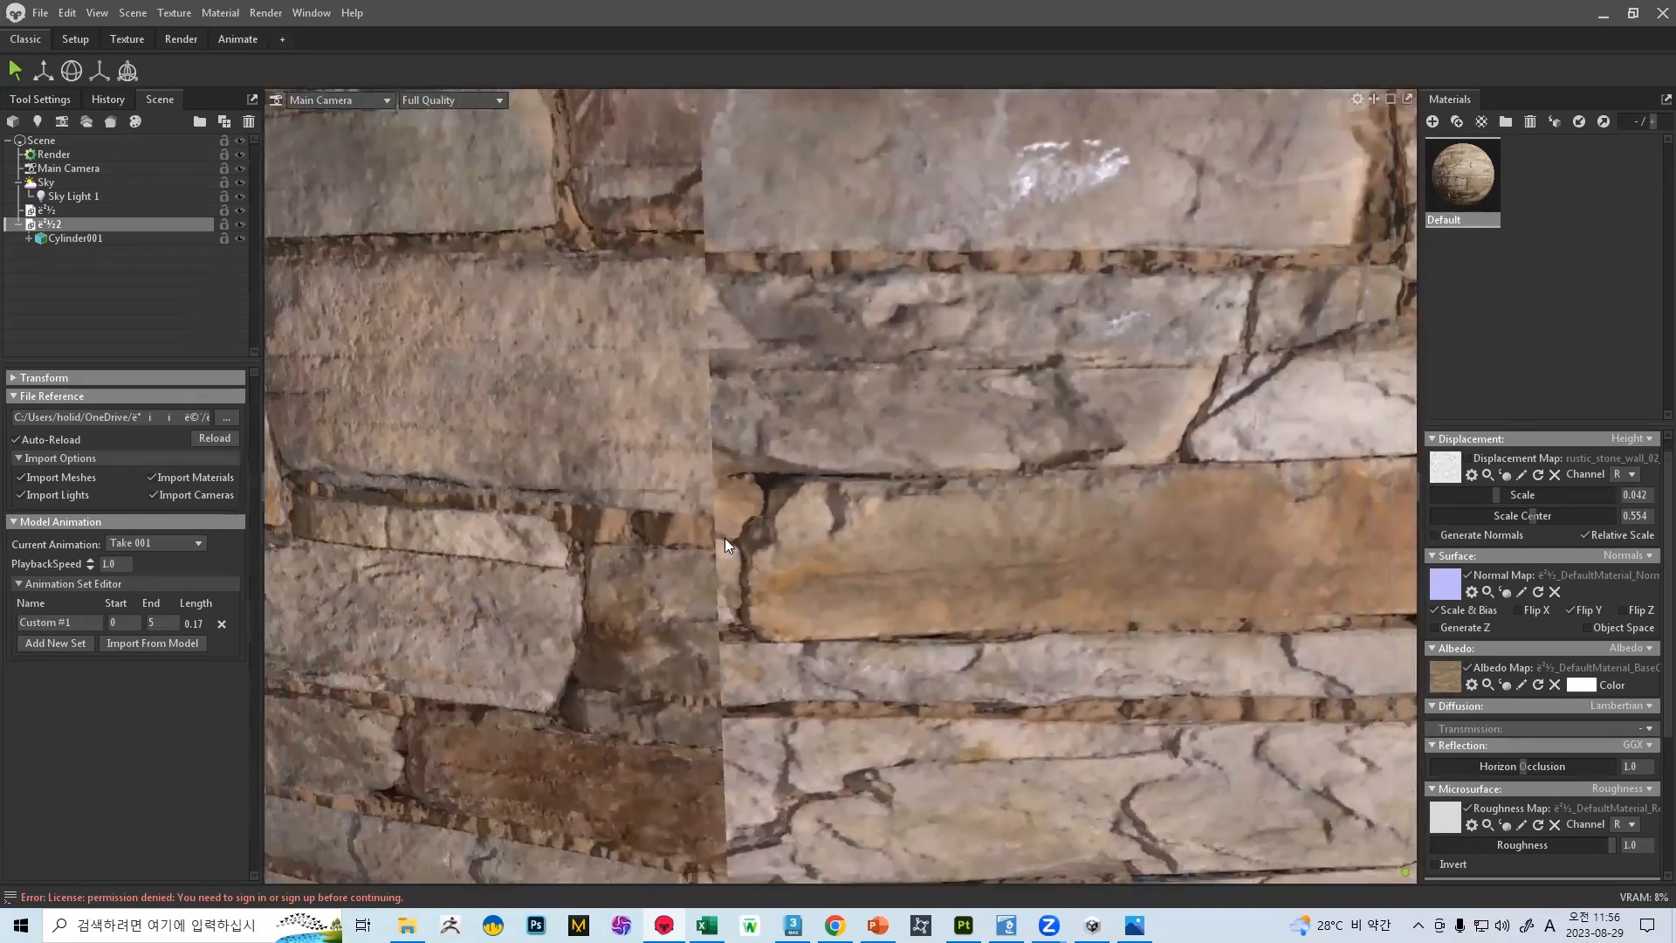
{"action": "scroll", "coordinate": [720, 532], "scroll_direction": "down", "scroll_amount": 8}
{"action": "scroll", "coordinate": [950, 391], "scroll_direction": "up", "scroll_amount": 3}
{"action": "mouse_move", "coordinate": [1065, 389]}
{"action": "left_mouse_down", "text": "shift"}
{"action": "mouse_move", "coordinate": [947, 393]}
{"action": "mouse_move", "coordinate": [1018, 381]}
{"action": "mouse_move", "coordinate": [984, 383]}
{"action": "mouse_move", "coordinate": [930, 459]}
{"action": "mouse_move", "coordinate": [829, 416]}
{"action": "mouse_move", "coordinate": [883, 403]}
{"action": "mouse_move", "coordinate": [814, 456]}
{"action": "mouse_move", "coordinate": [845, 459]}
{"action": "mouse_move", "coordinate": [890, 662]}
{"action": "mouse_move", "coordinate": [735, 576]}
{"action": "mouse_move", "coordinate": [716, 624]}
{"action": "mouse_move", "coordinate": [817, 360]}
{"action": "mouse_move", "coordinate": [868, 412]}
{"action": "left_mouse_up", "text": "shift"}
{"action": "scroll", "coordinate": [842, 660], "scroll_direction": "up", "scroll_amount": 8}
{"action": "scroll", "coordinate": [735, 576], "scroll_direction": "down", "scroll_amount": 5}
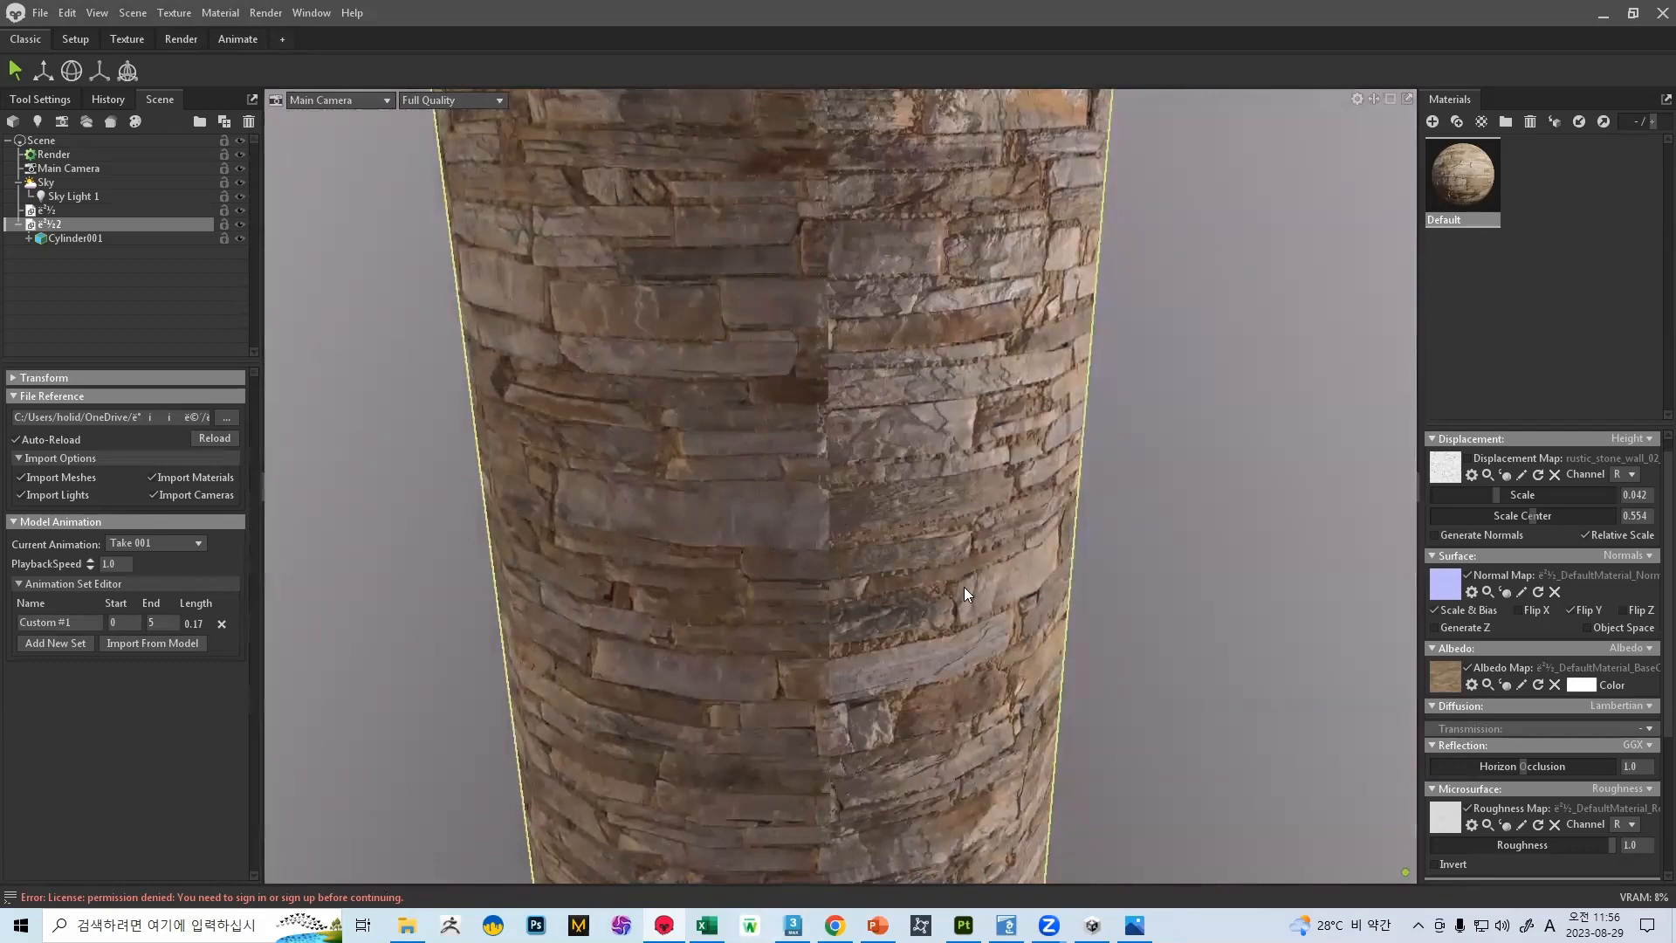
{"action": "scroll", "coordinate": [964, 597], "scroll_direction": "down", "scroll_amount": 5}
{"action": "left_click_drag", "start_coordinate": [984, 458], "coordinate": [904, 599], "text": "shift"}
{"action": "scroll", "coordinate": [905, 599], "scroll_direction": "up", "scroll_amount": 5}
Return to 3ds Max and inspect the cylinder's UV layout and seam in the UV editor, closing the editor when done
{"action": "left_click", "coordinate": [789, 920]}
{"action": "middle_click_drag", "start_coordinate": [1082, 534], "coordinate": [1040, 457]}
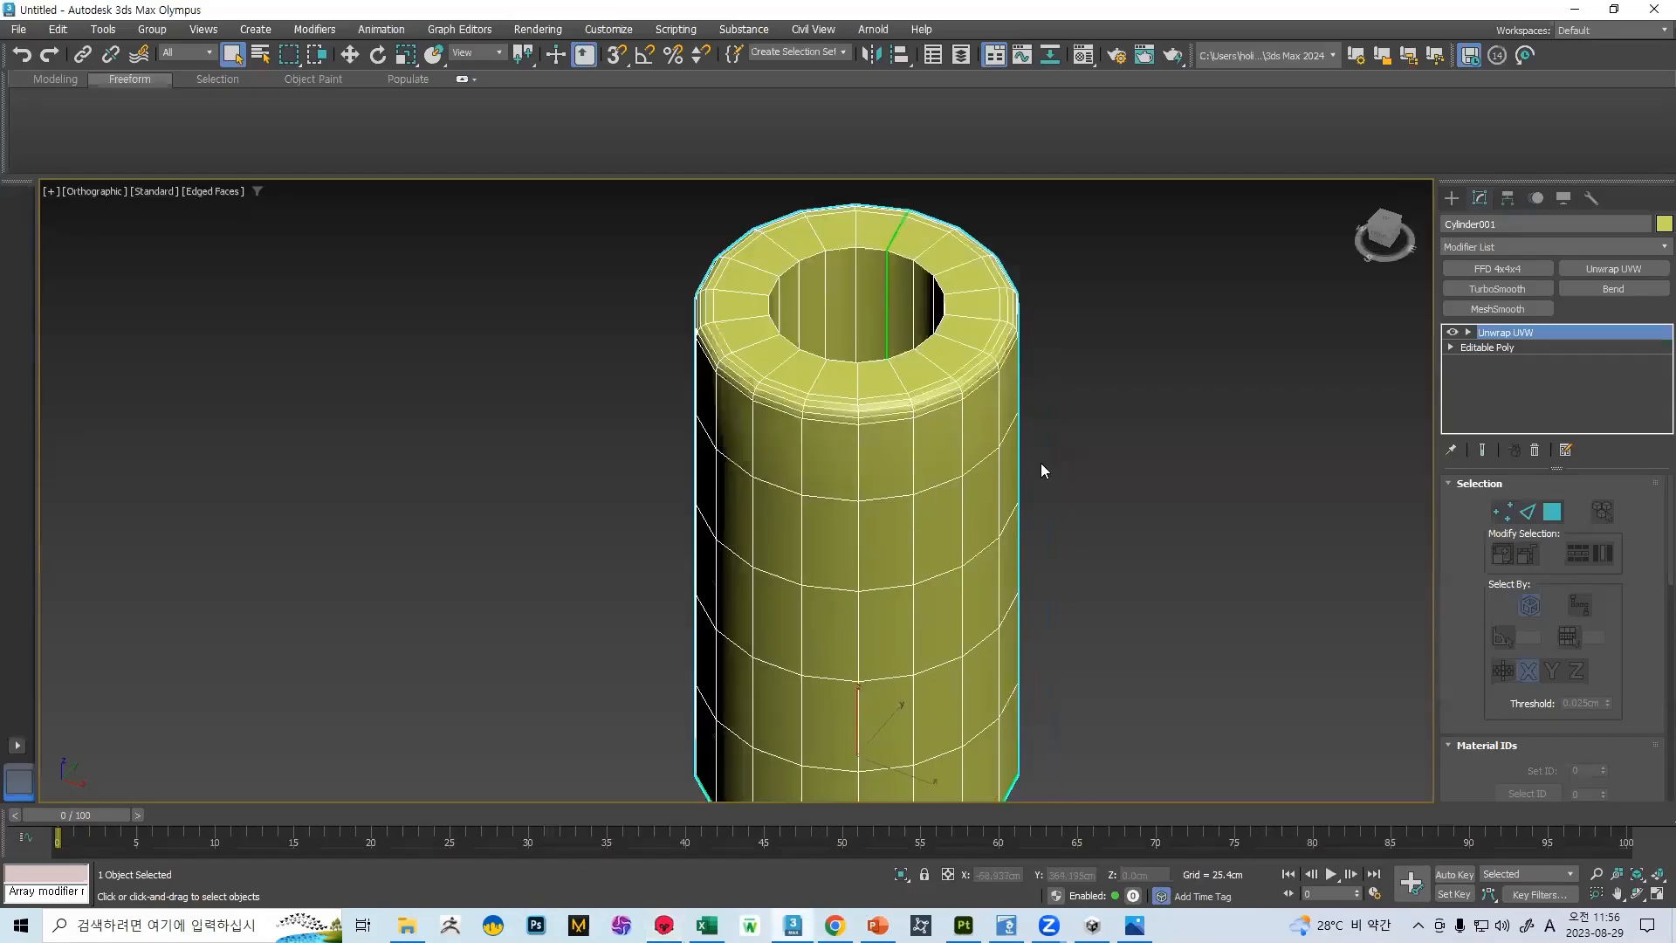
{"action": "scroll", "coordinate": [1040, 458], "scroll_direction": "down", "scroll_amount": 5}
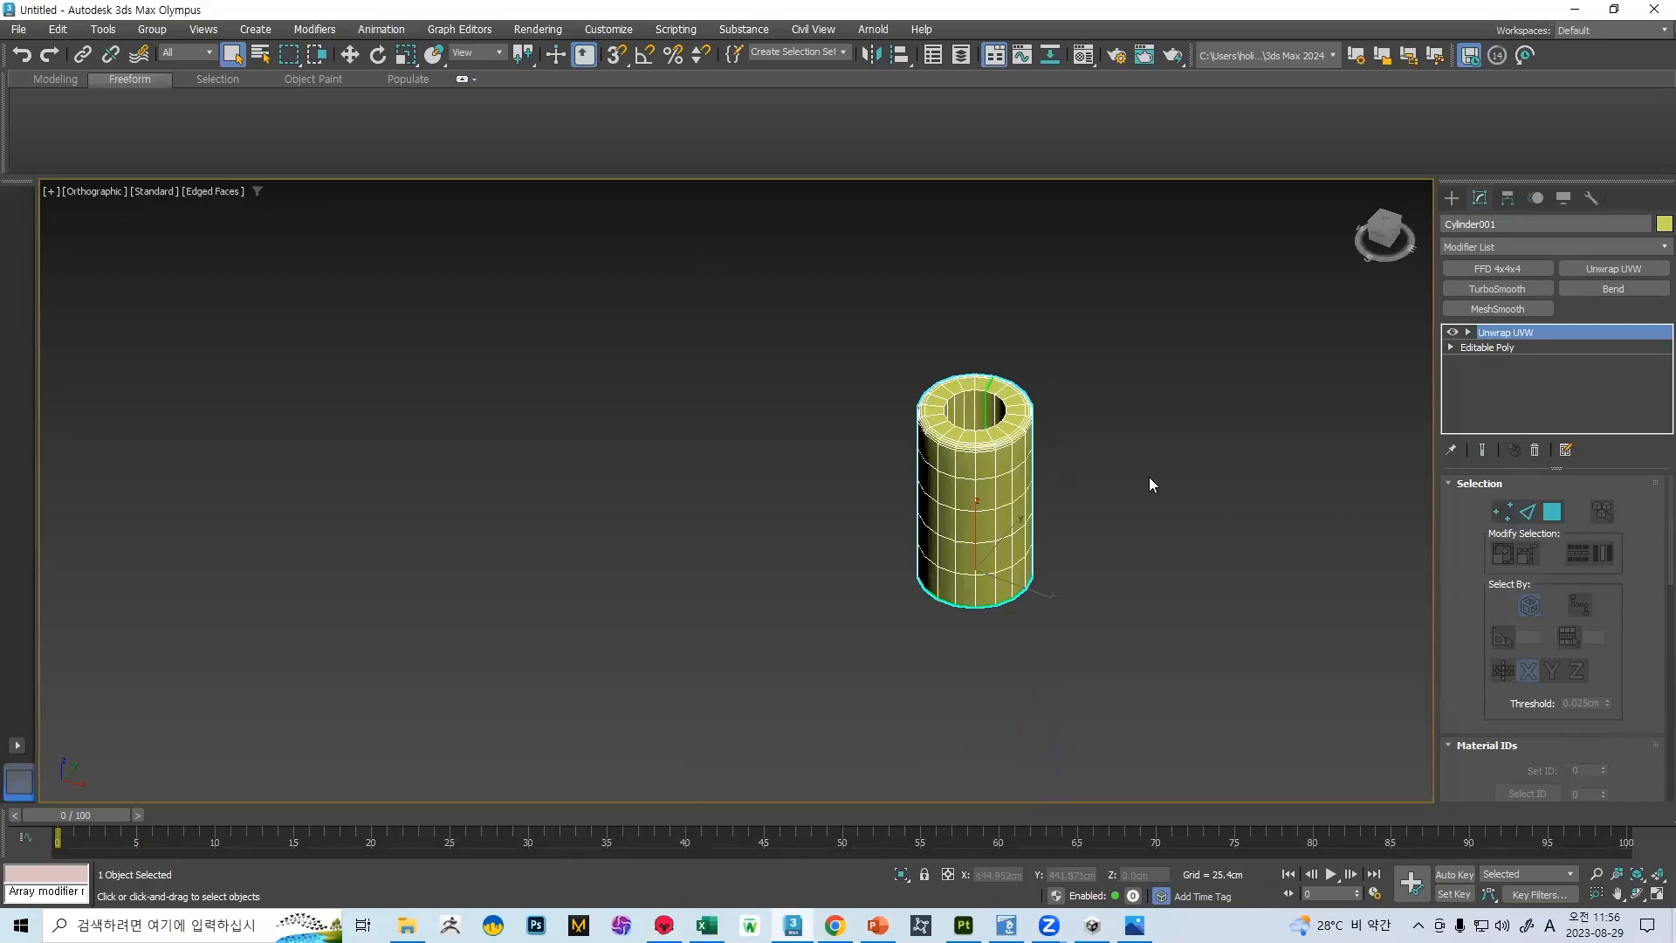
{"action": "middle_click_drag", "start_coordinate": [1149, 484], "coordinate": [1123, 486], "text": "alt"}
{"action": "scroll", "coordinate": [1585, 548], "scroll_direction": "down", "scroll_amount": 5}
{"action": "left_click", "coordinate": [1557, 508]}
{"action": "middle_click_drag", "start_coordinate": [592, 411], "coordinate": [492, 414]}
{"action": "scroll", "coordinate": [1000, 445], "scroll_direction": "up", "scroll_amount": 4}
{"action": "middle_click_drag", "start_coordinate": [1020, 416], "coordinate": [860, 441], "text": "alt"}
{"action": "left_click", "coordinate": [844, 130]}
Convert the unwrapped cylinder to Editable Poly, reset its XForm and collapse the result to Editable Poly again
{"action": "right_click", "coordinate": [960, 480]}
{"action": "mouse_move", "coordinate": [1039, 701]}
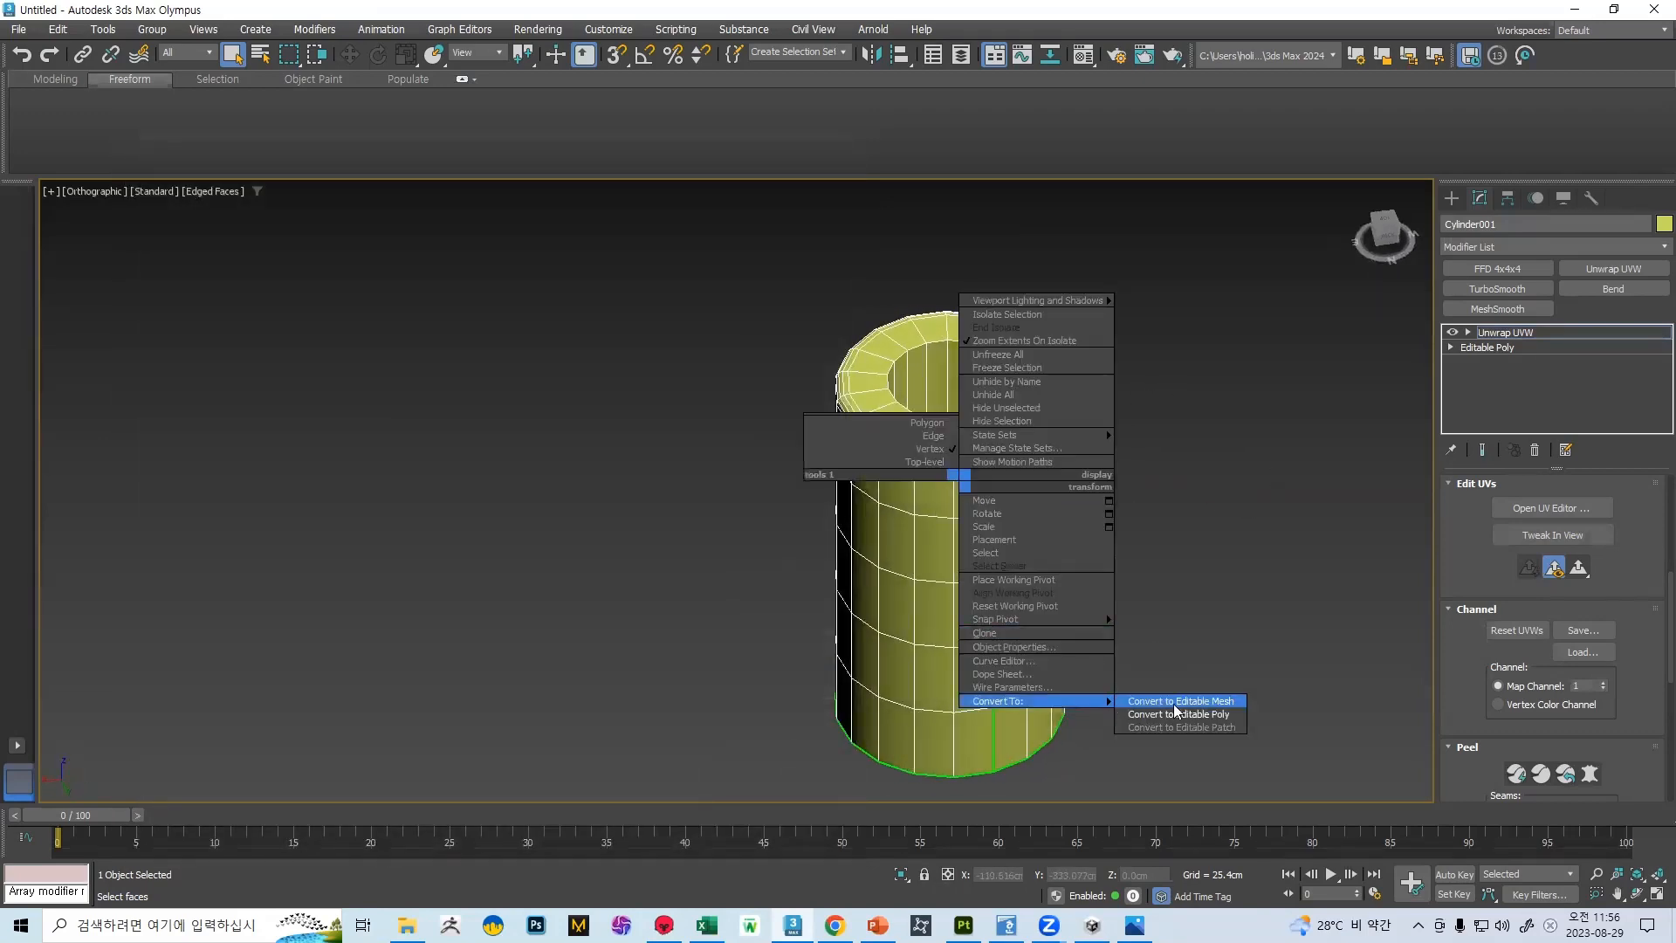
{"action": "left_click", "coordinate": [1172, 714]}
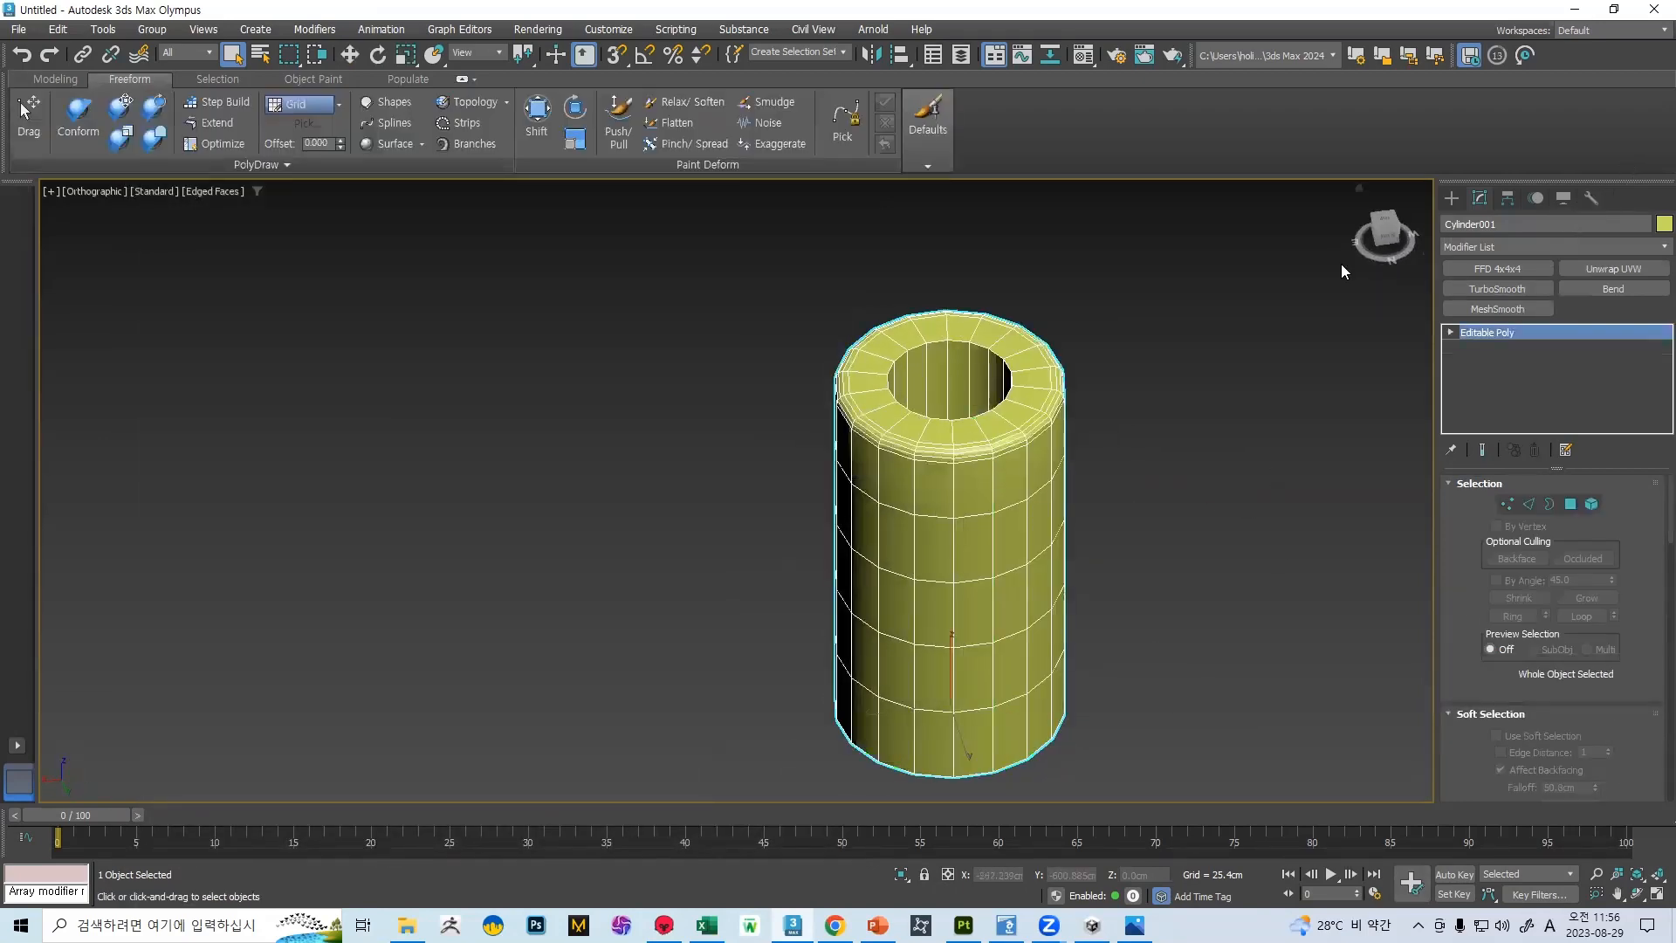
{"action": "left_click", "coordinate": [1590, 198]}
{"action": "left_click", "coordinate": [1567, 411]}
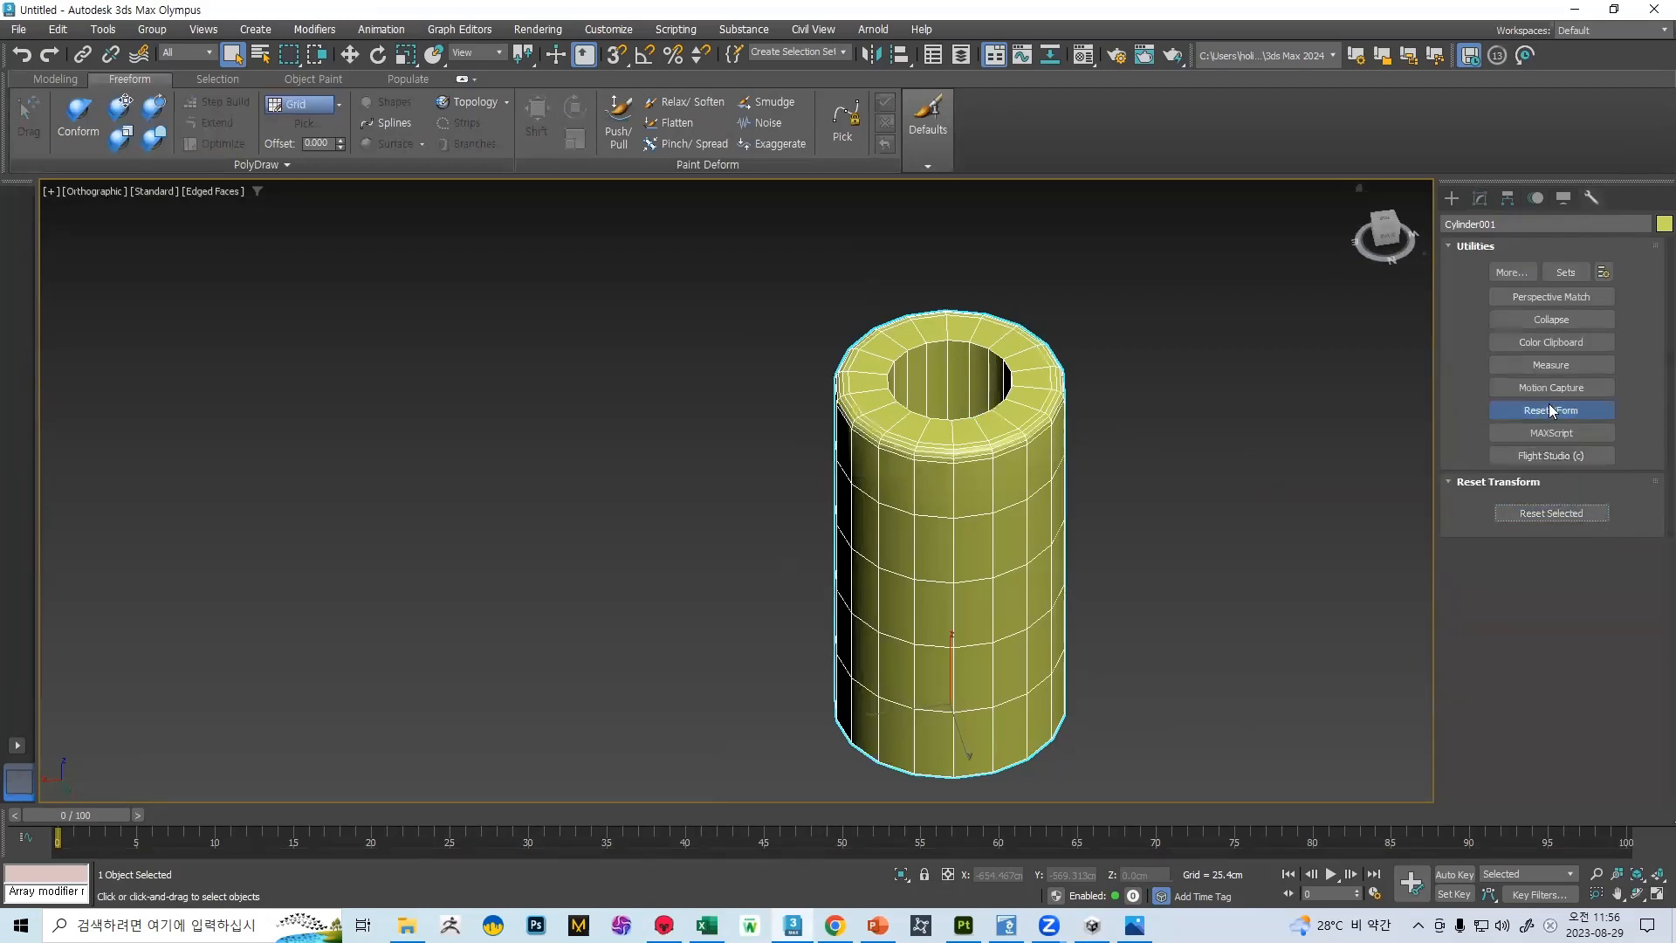
{"action": "left_click", "coordinate": [1551, 513]}
{"action": "right_click", "coordinate": [951, 459]}
{"action": "left_click", "coordinate": [1109, 694]}
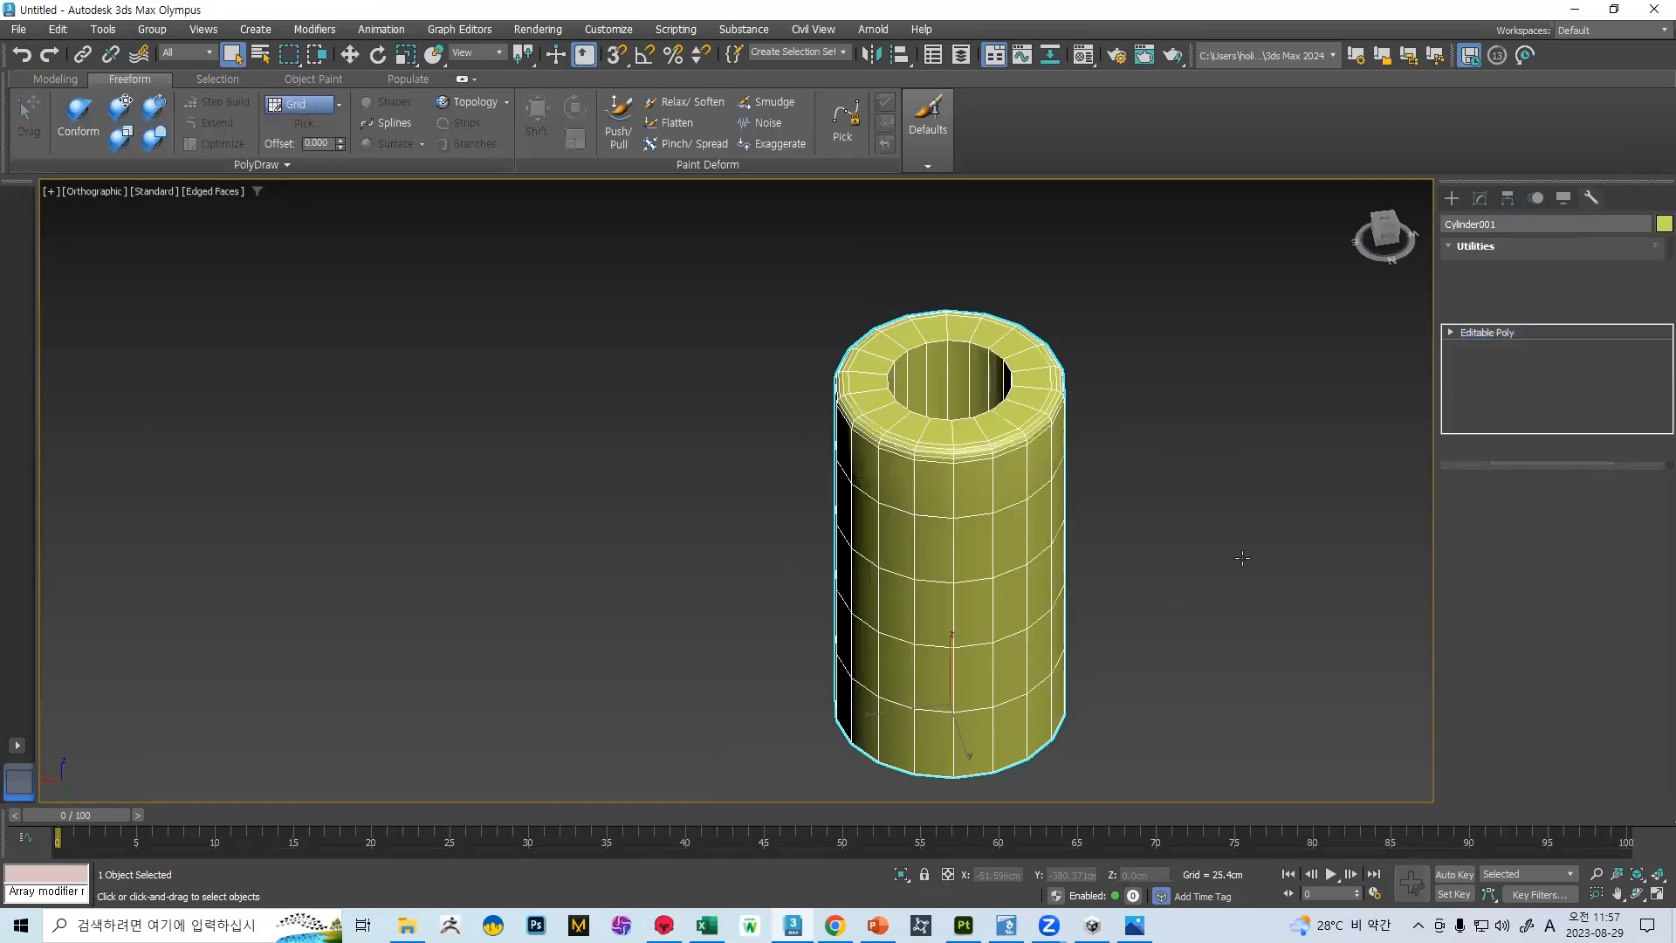
Select all of the cylinder's polygons at element level and assign them to smoothing group 1
{"action": "left_click", "coordinate": [1480, 198]}
{"action": "left_click", "coordinate": [1591, 503]}
{"action": "key", "text": "ctrl+a"}
{"action": "scroll", "coordinate": [1571, 595], "scroll_direction": "down", "scroll_amount": 10}
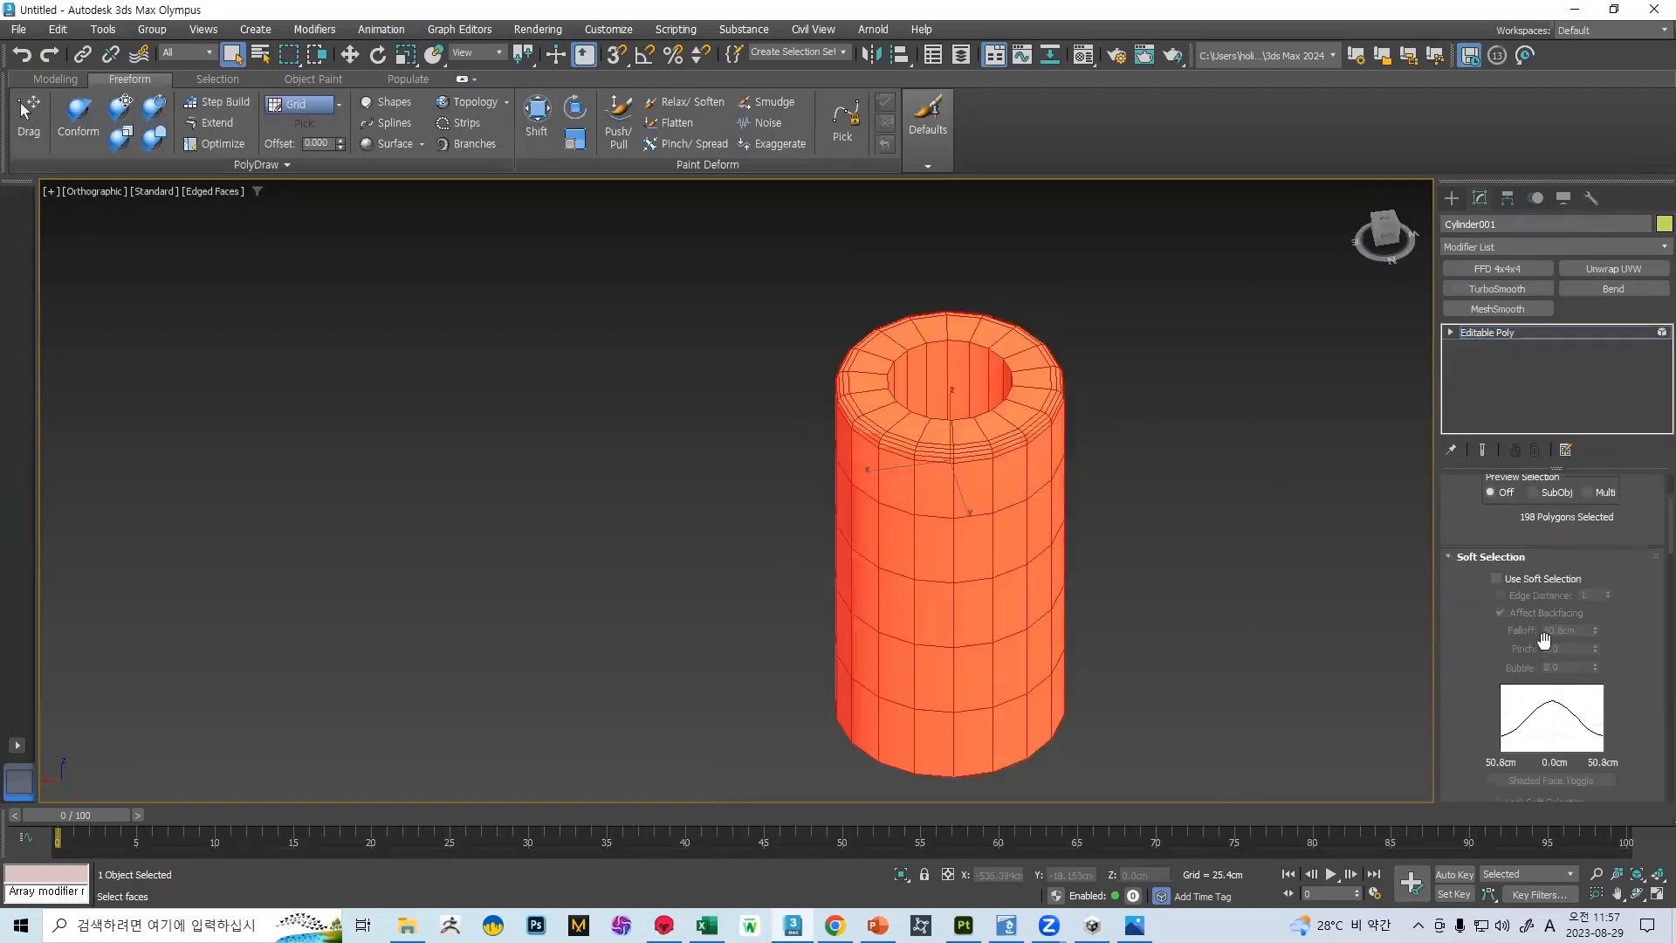
{"action": "scroll", "coordinate": [1596, 596], "scroll_direction": "down", "scroll_amount": 5}
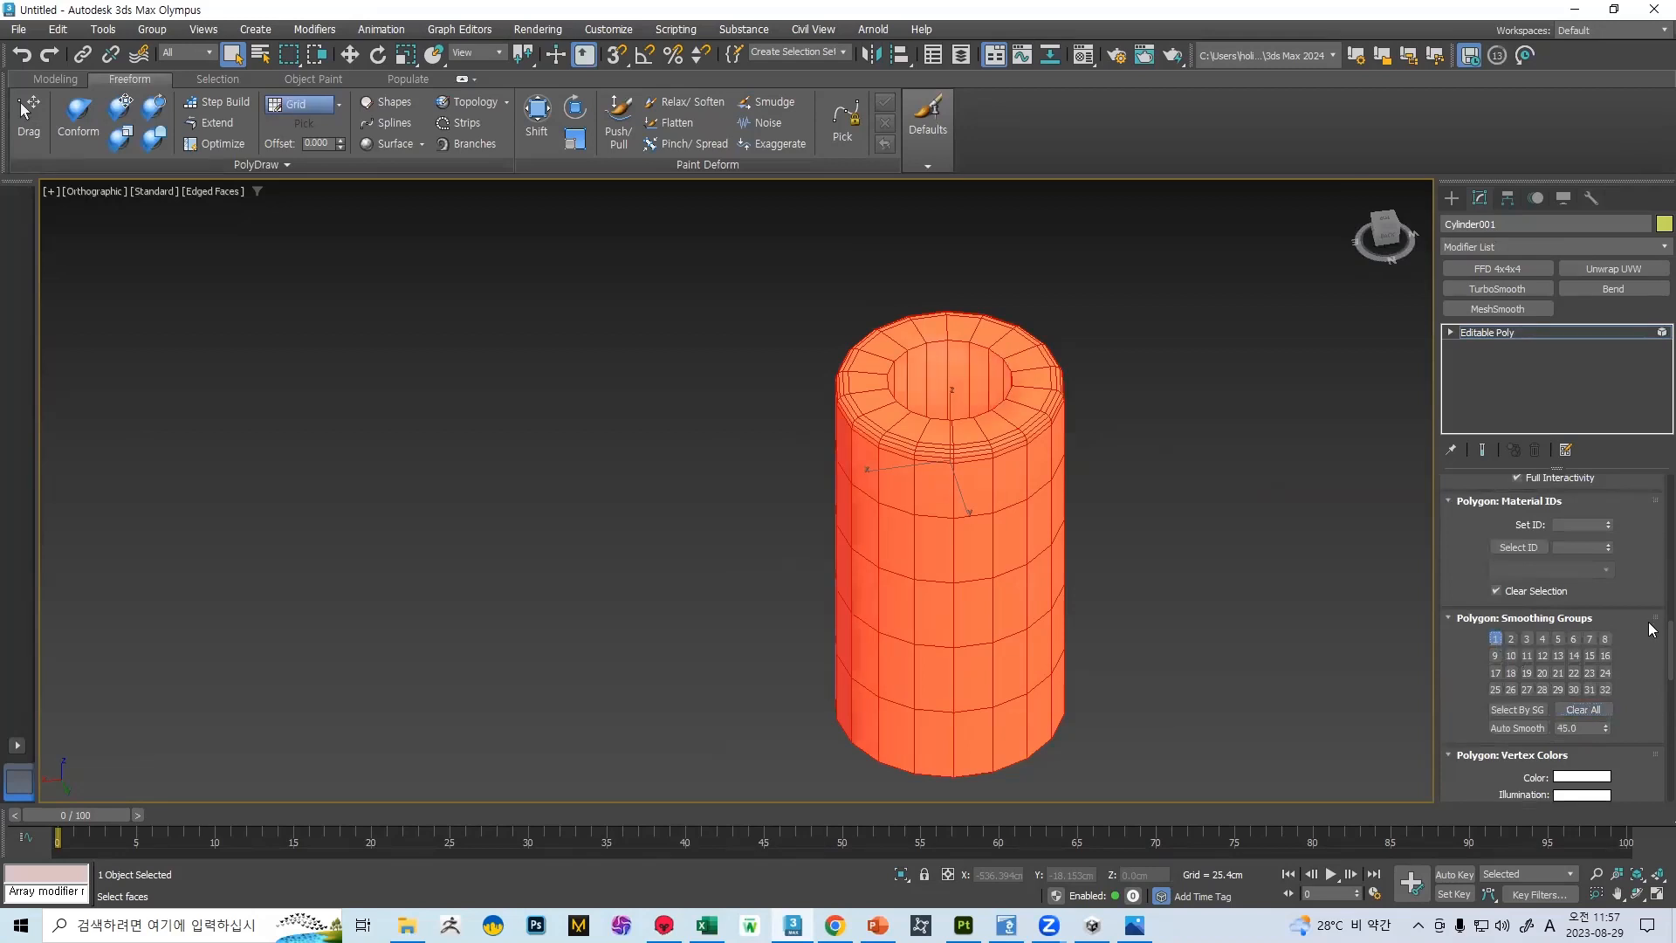
{"action": "scroll", "coordinate": [1571, 577], "scroll_direction": "up", "scroll_amount": 5}
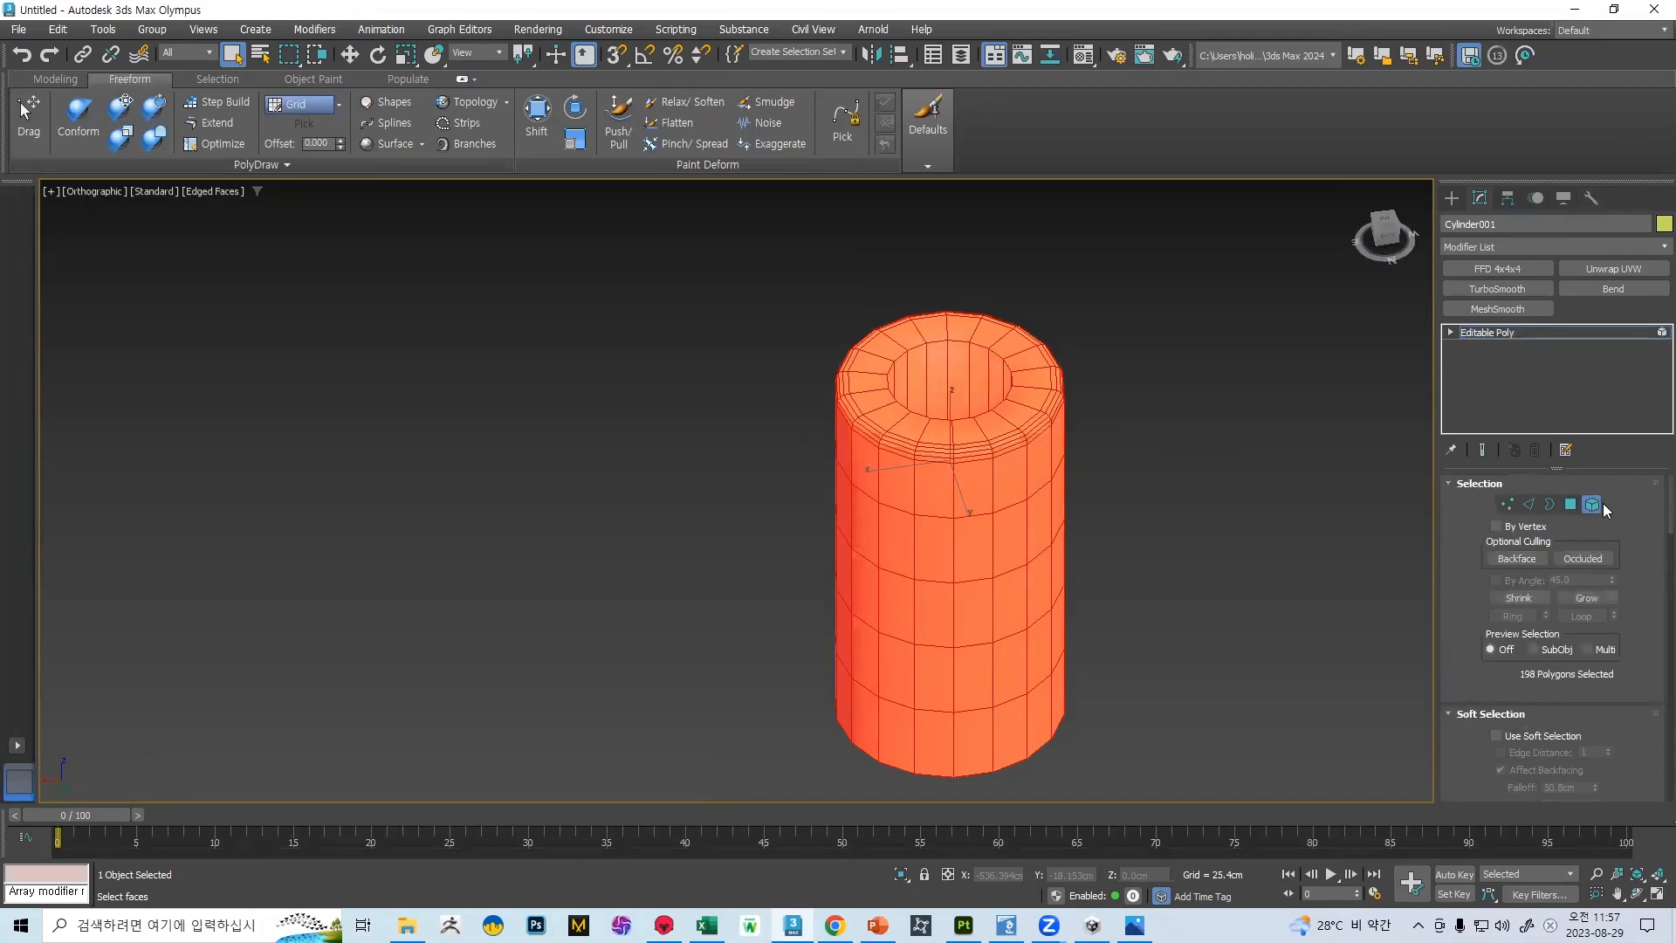
{"action": "left_click", "coordinate": [1599, 498]}
Export the smoothed Editable Poly cylinder as FBX, replacing the existing file 벽2
{"action": "left_click", "coordinate": [4, 34]}
{"action": "mouse_move", "coordinate": [118, 302]}
{"action": "left_click", "coordinate": [267, 333]}
{"action": "scroll", "coordinate": [705, 448], "scroll_direction": "down", "scroll_amount": 5}
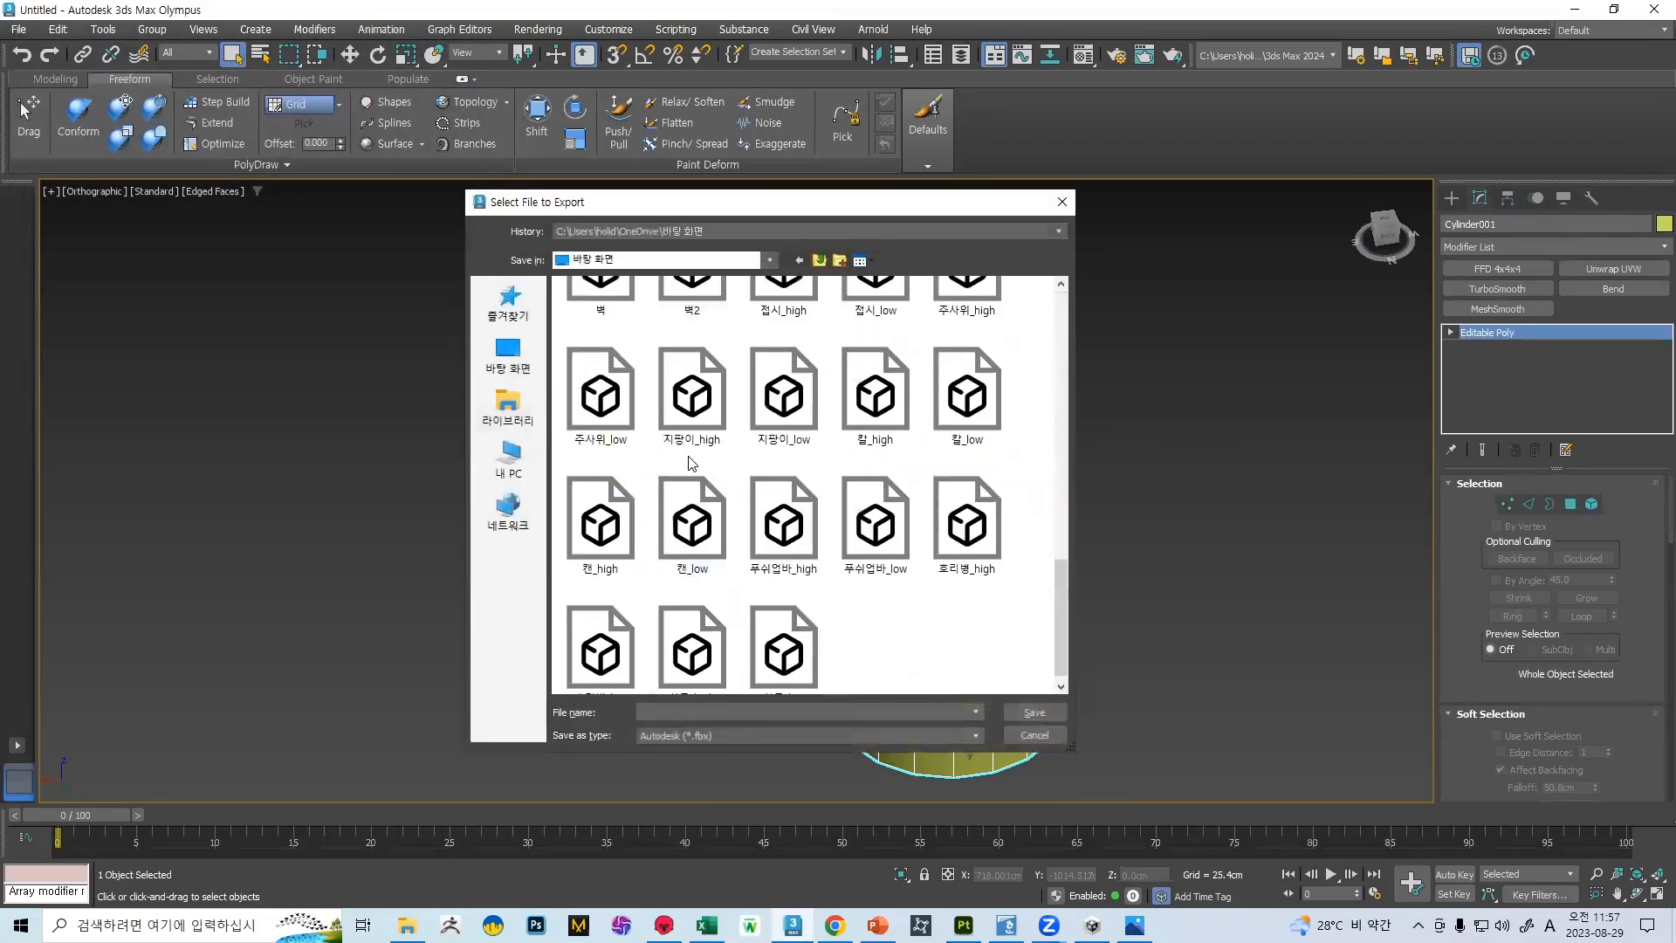
{"action": "double_click", "coordinate": [713, 310]}
{"action": "left_click", "coordinate": [909, 481]}
{"action": "left_click", "coordinate": [1047, 704]}
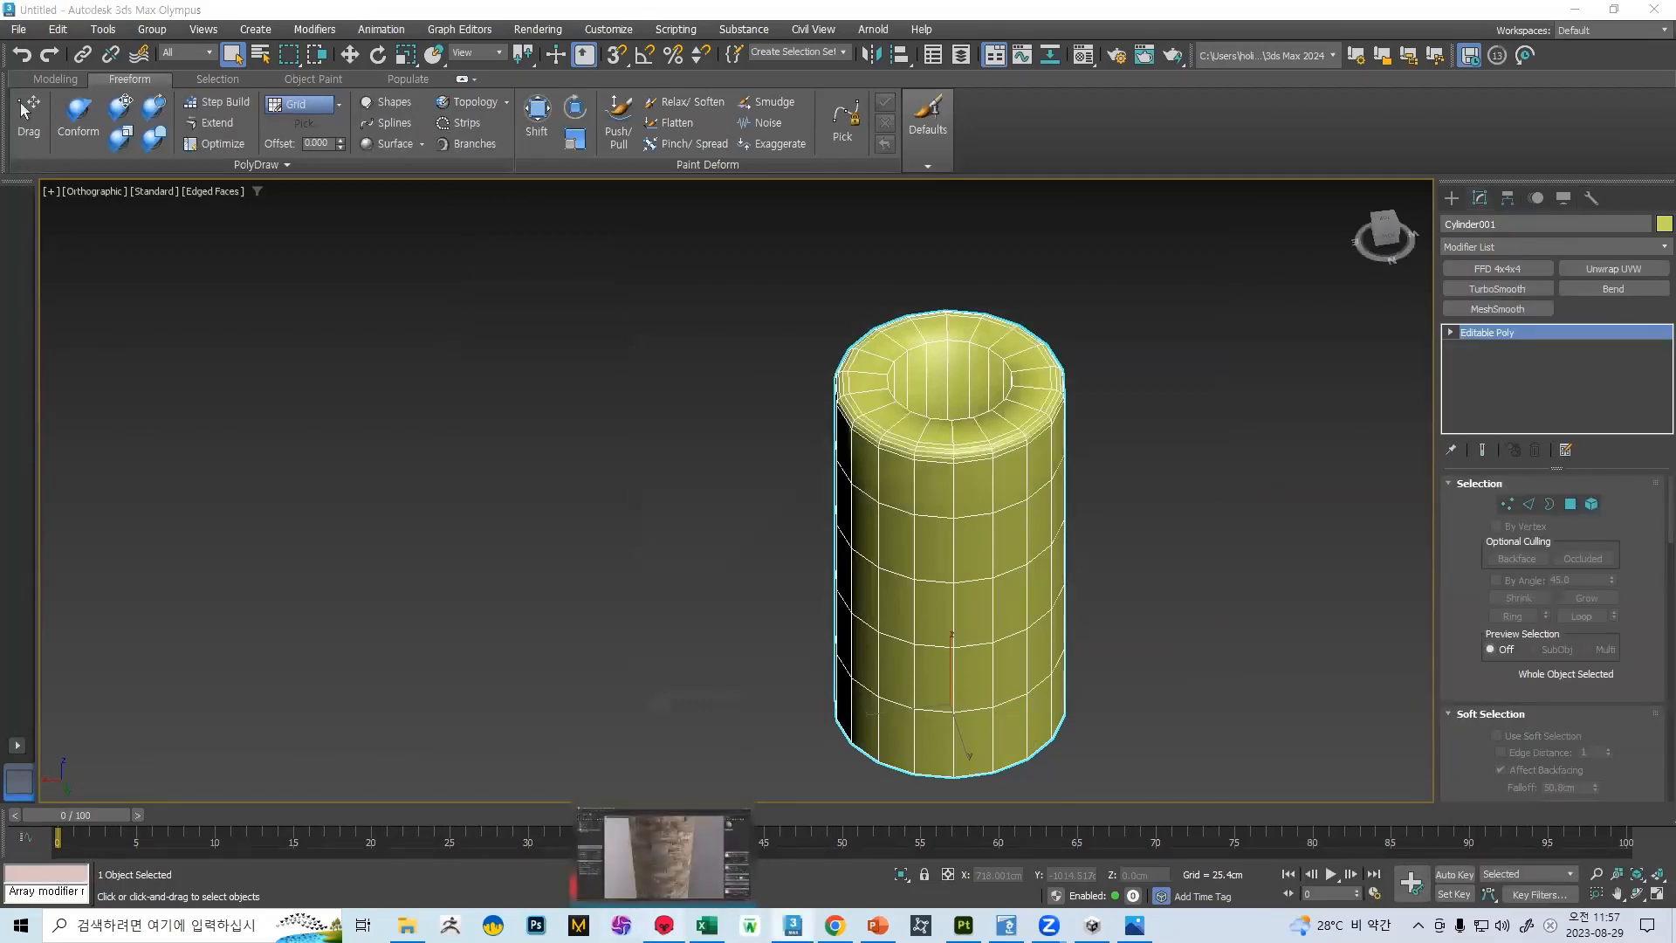
Switch to Marmoset Toolbag and check the smoothed cylinder's seam, rim and inner opening
{"action": "left_click", "coordinate": [663, 925]}
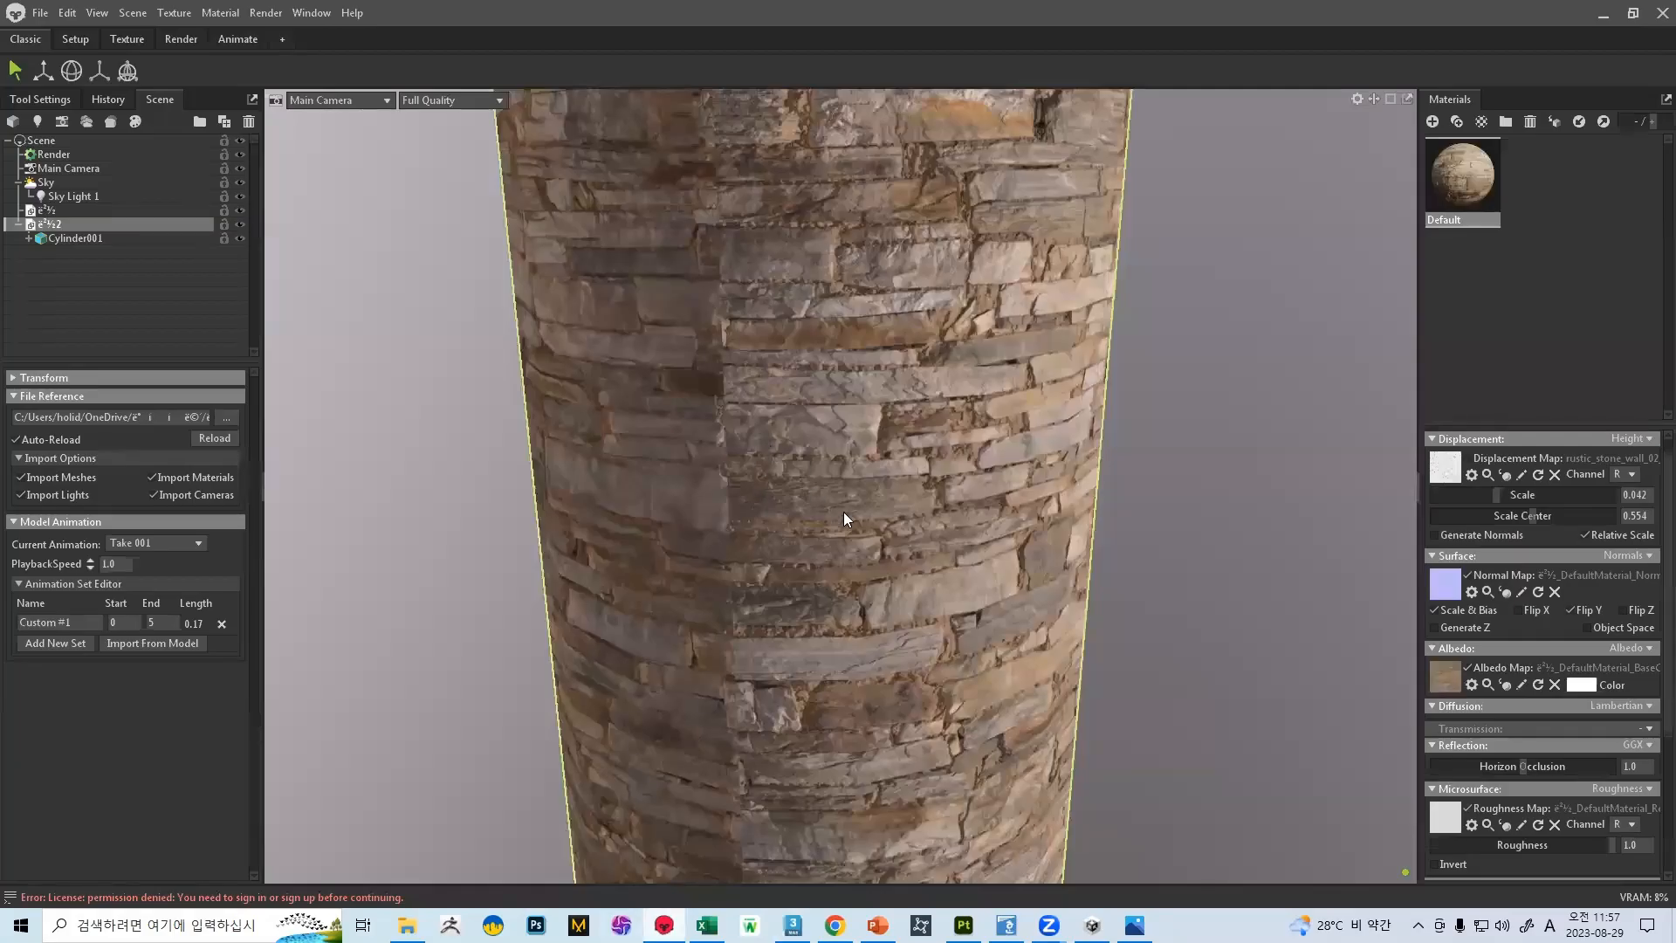
{"action": "scroll", "coordinate": [842, 515], "scroll_direction": "down", "scroll_amount": 5}
{"action": "scroll", "coordinate": [844, 524], "scroll_direction": "up", "scroll_amount": 6}
{"action": "left_click_drag", "start_coordinate": [828, 462], "coordinate": [825, 556]}
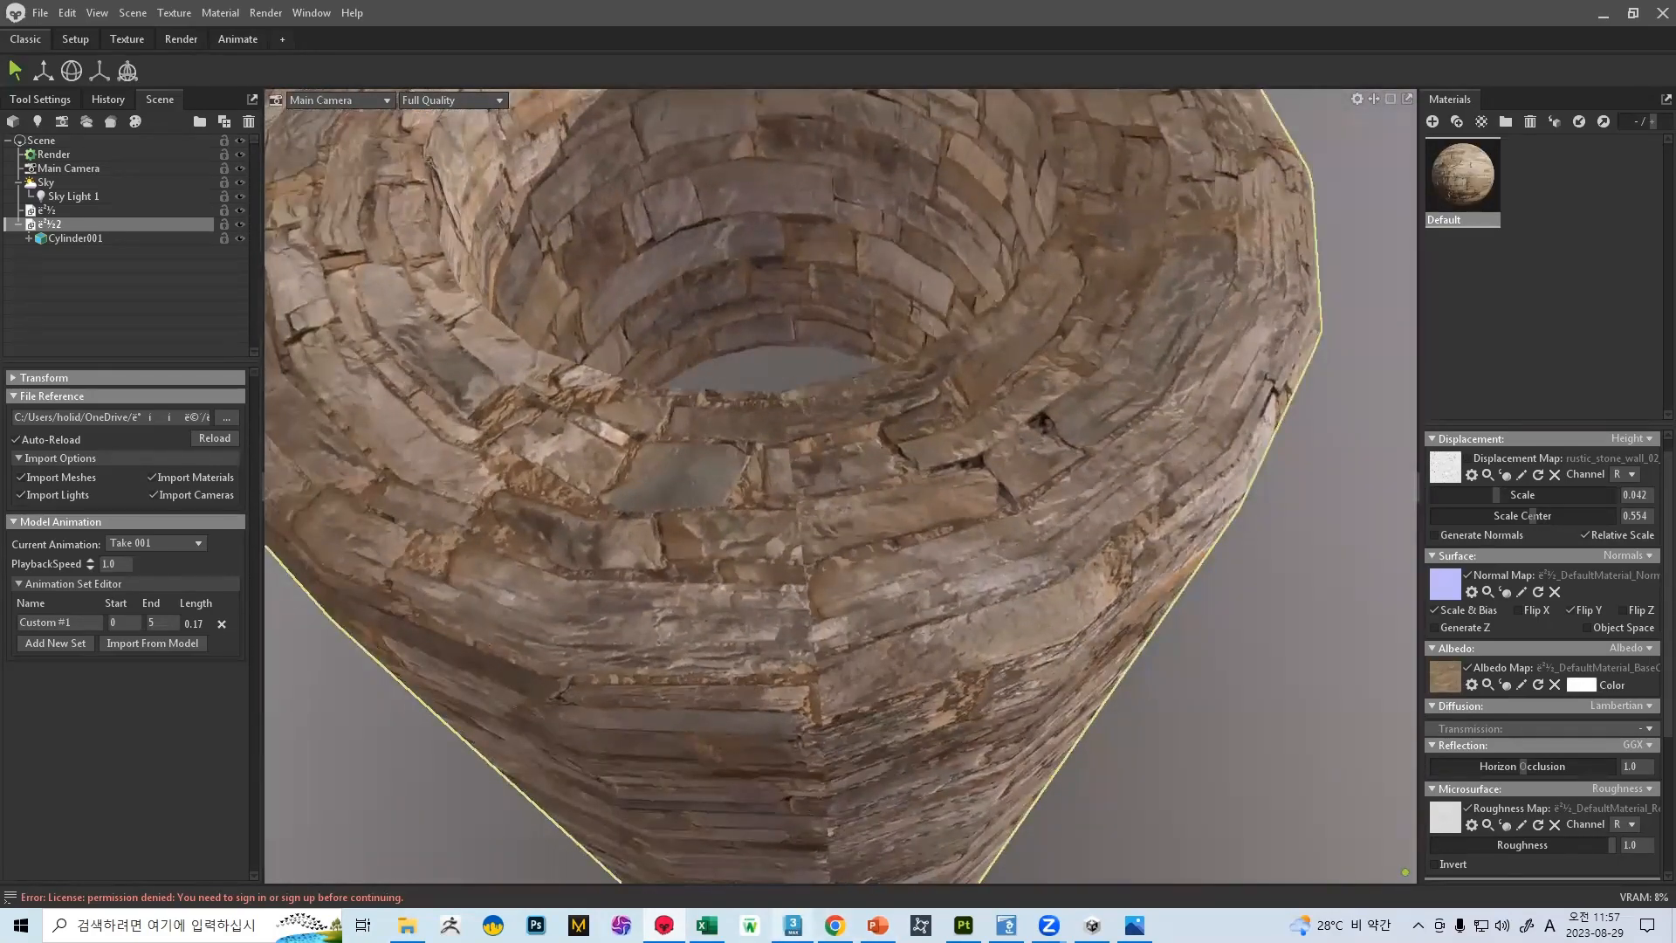
Return to 3ds Max, apply an Unwrap UVW modifier to the cylinder and open its full layout in the UV editor
{"action": "key", "text": "alt+Tab"}
{"action": "middle_click_drag", "start_coordinate": [1010, 390], "coordinate": [980, 399]}
{"action": "scroll", "coordinate": [1534, 513], "scroll_direction": "down", "scroll_amount": 10}
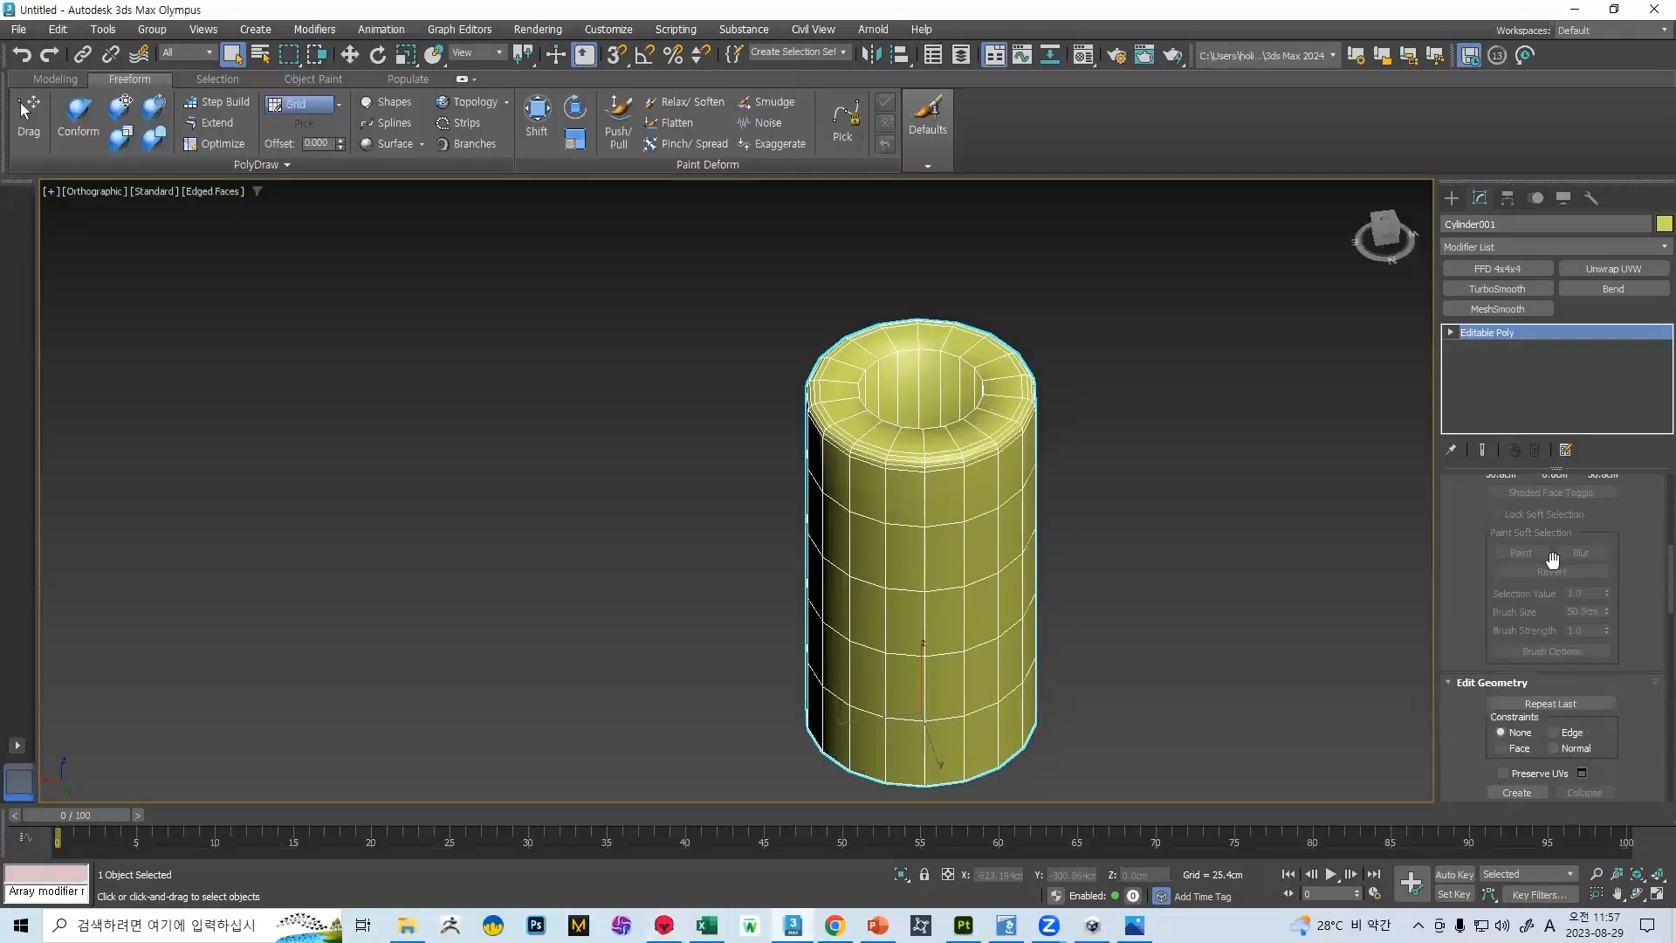
{"action": "scroll", "coordinate": [1559, 585], "scroll_direction": "down", "scroll_amount": 5}
{"action": "left_click", "coordinate": [1594, 267]}
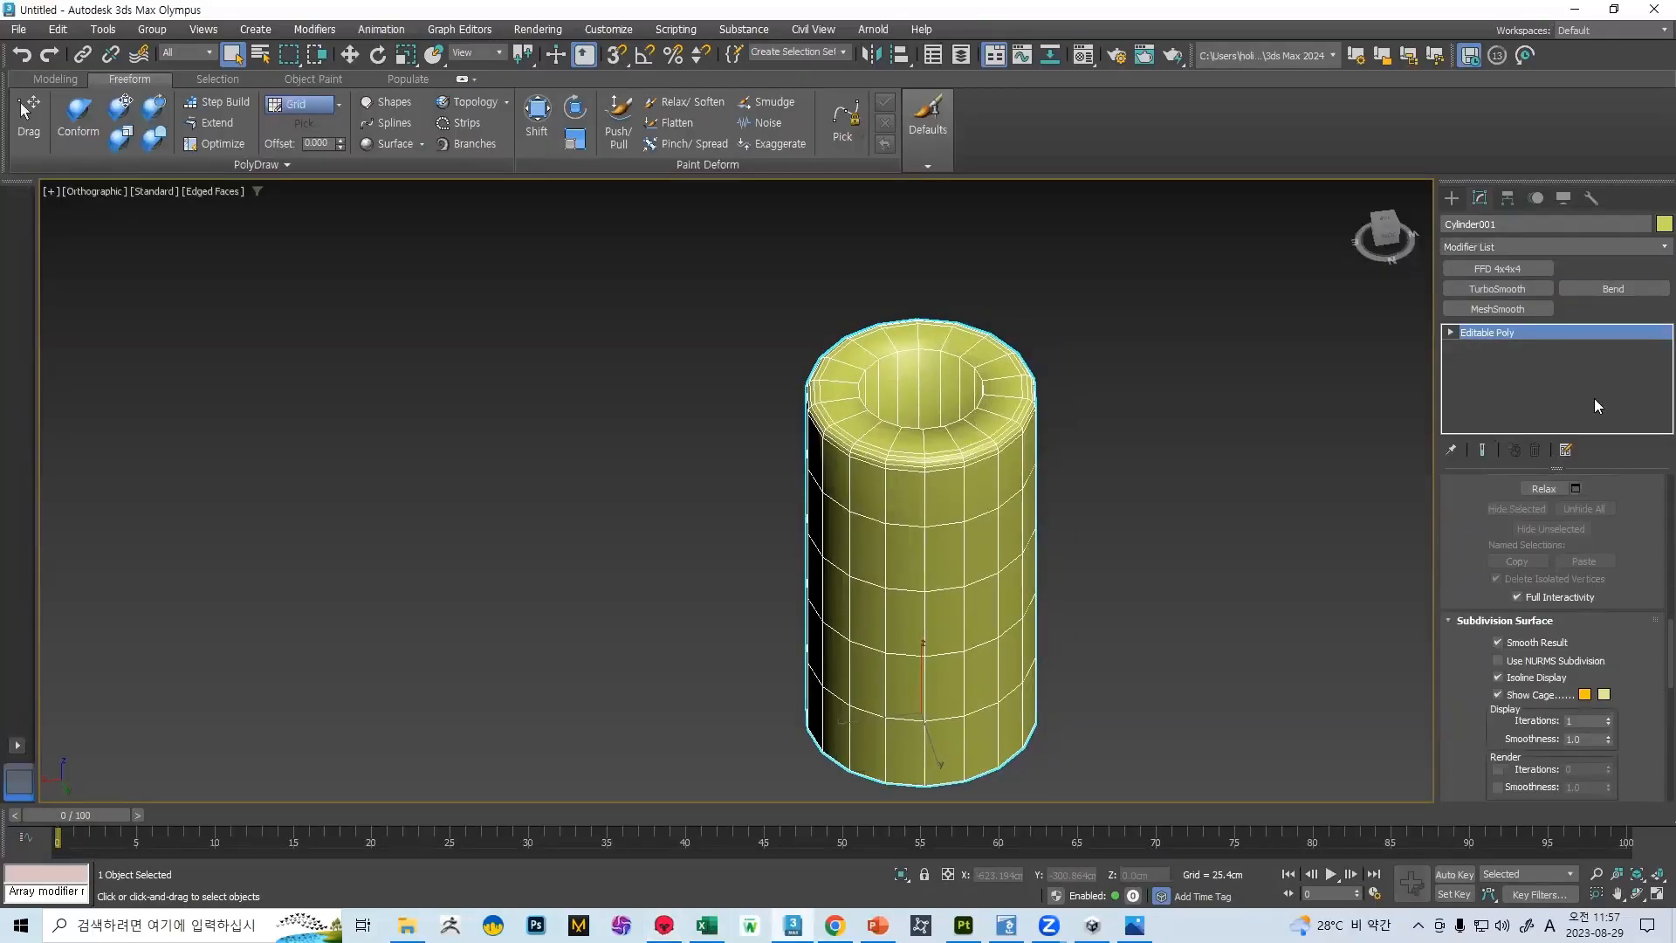
{"action": "scroll", "coordinate": [1582, 578], "scroll_direction": "down", "scroll_amount": 3}
{"action": "scroll", "coordinate": [1591, 558], "scroll_direction": "up", "scroll_amount": 3}
{"action": "left_click", "coordinate": [1554, 533]}
{"action": "scroll", "coordinate": [612, 426], "scroll_direction": "down", "scroll_amount": 3}
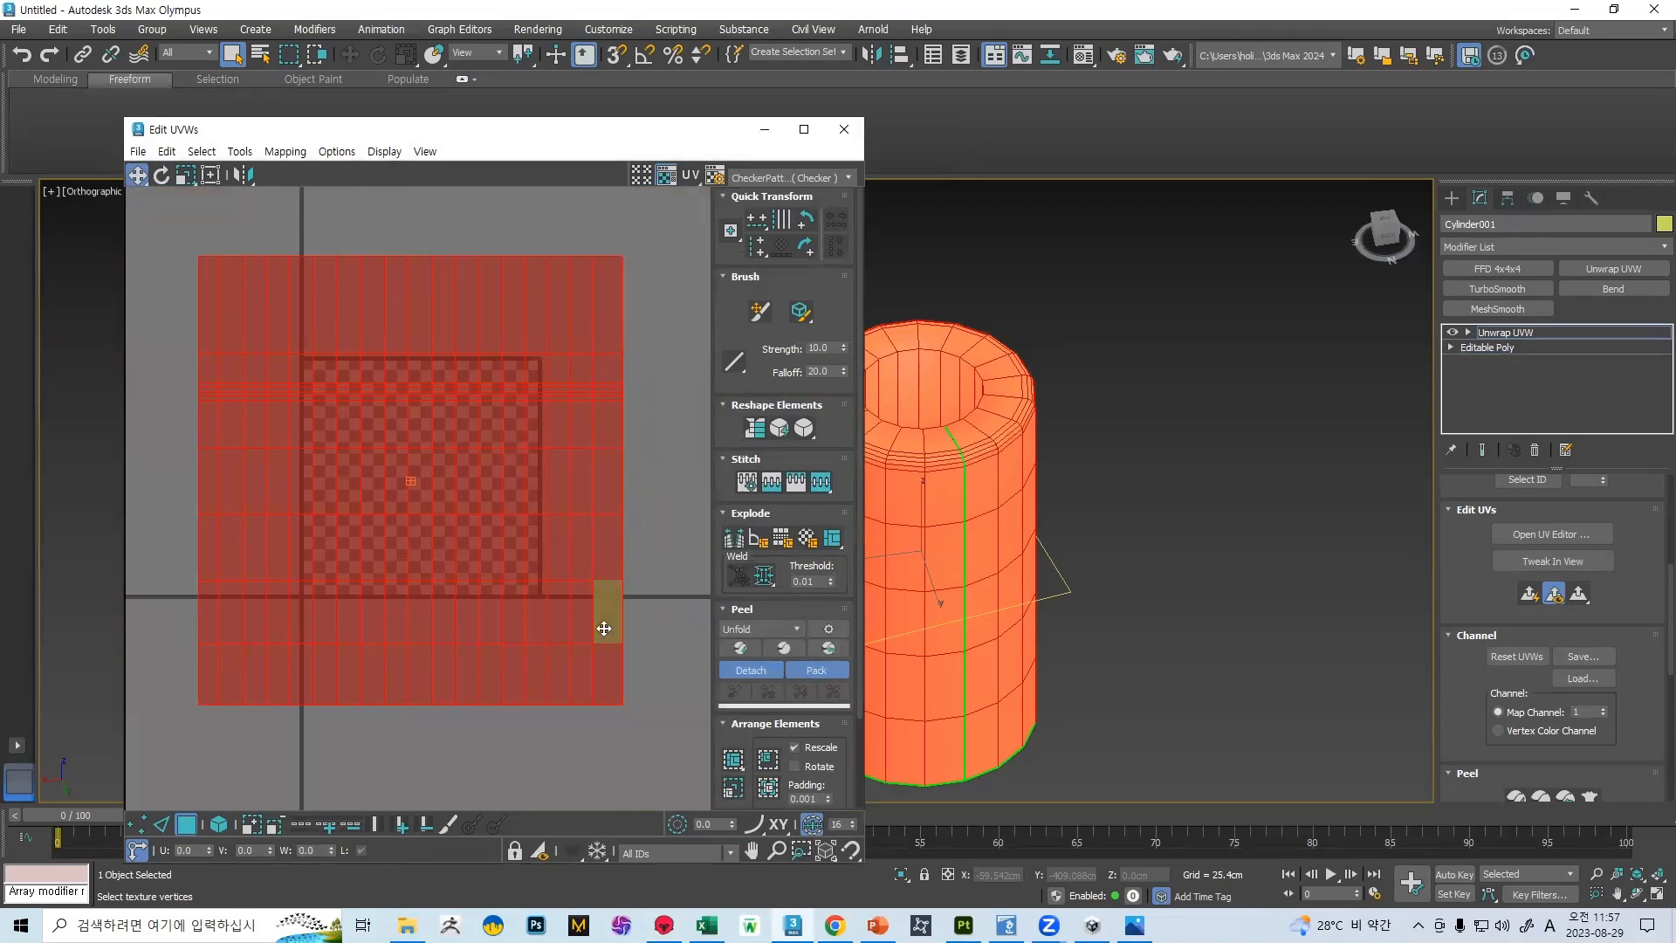
Open the image 벽_DefaultMaterial_BaseColor from the 벽 folder to check the stone pattern, and close the image and folder
{"action": "middle_click_drag", "start_coordinate": [1057, 480], "coordinate": [1163, 473]}
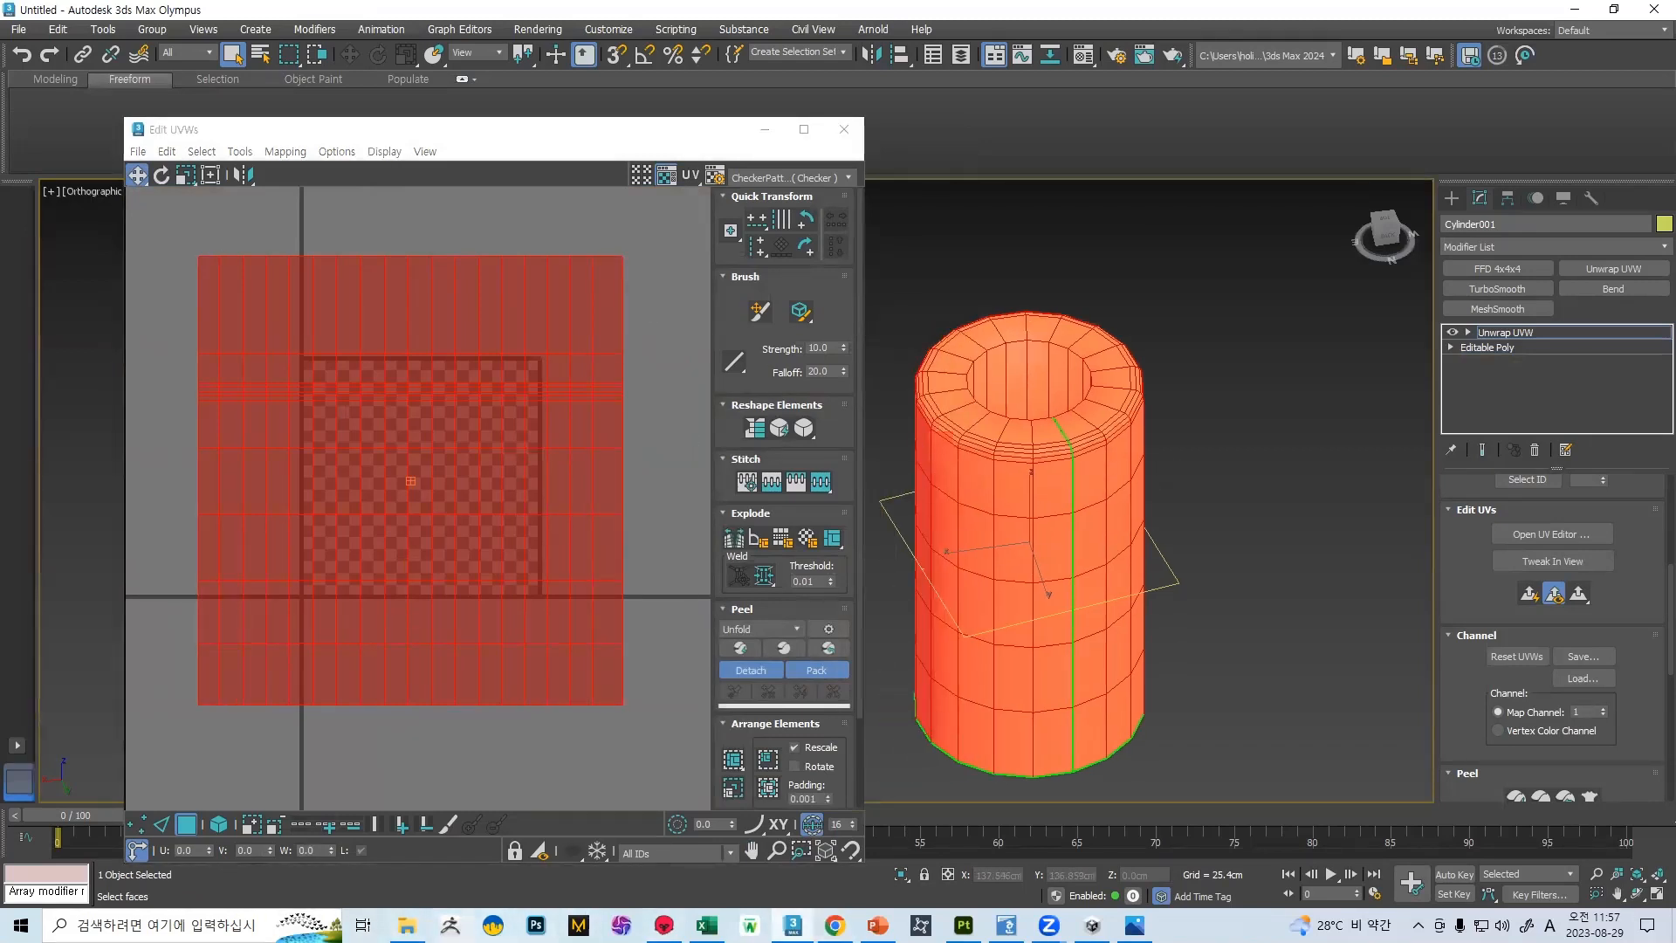
{"action": "key", "text": "alt+Tab"}
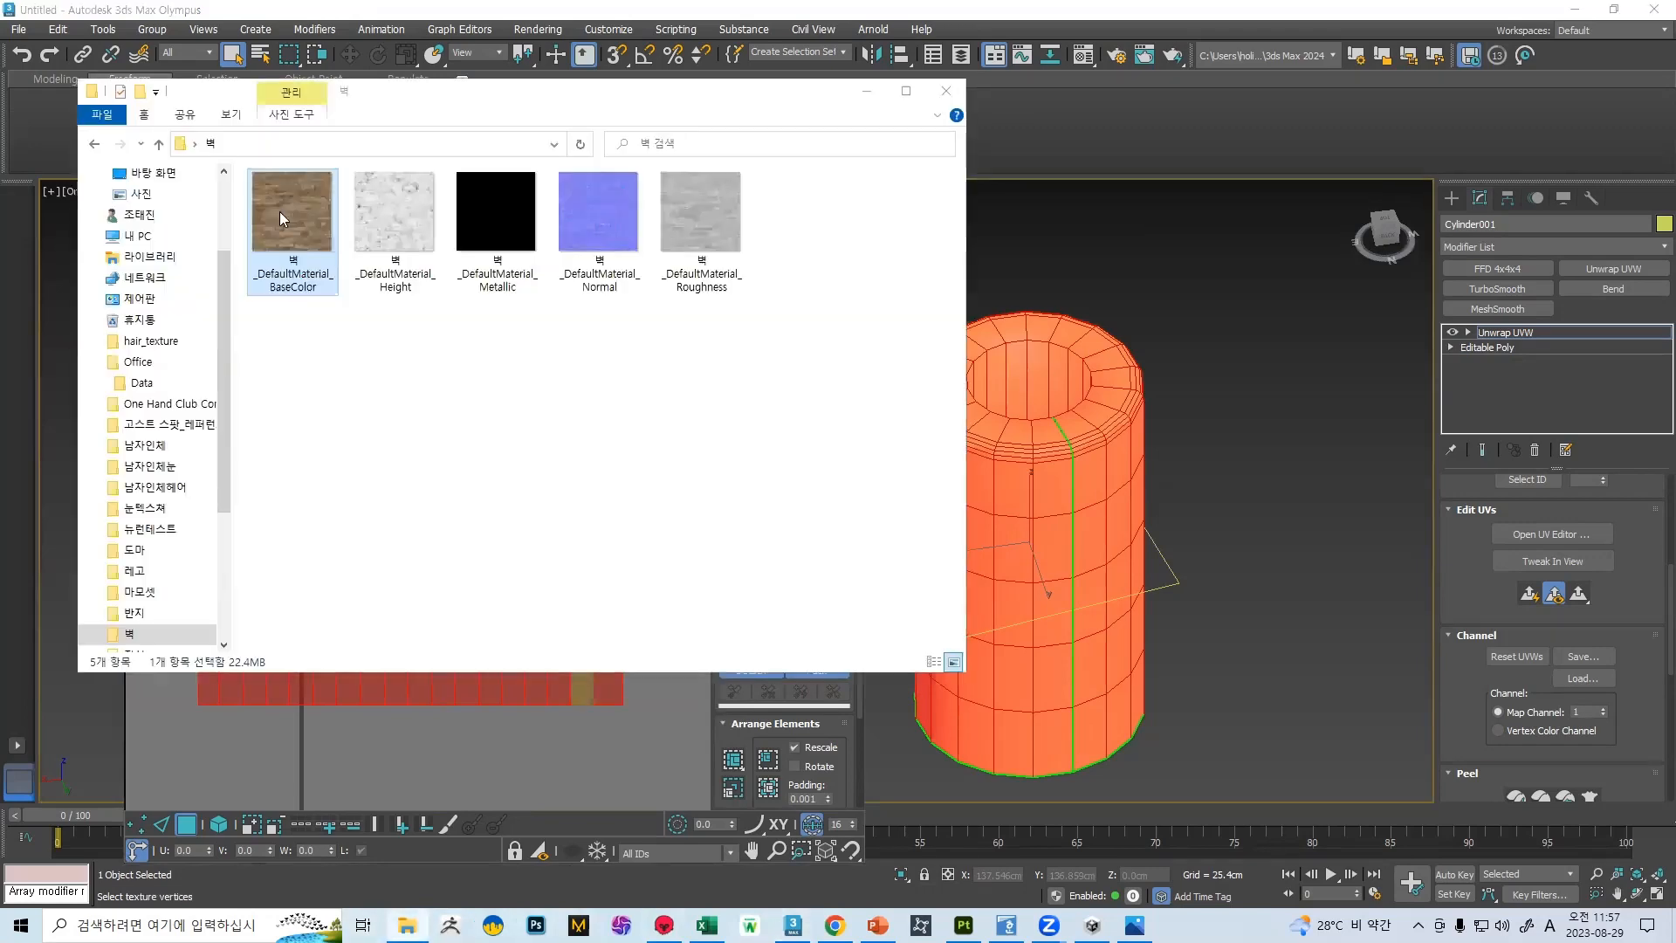
{"action": "double_click", "coordinate": [279, 211]}
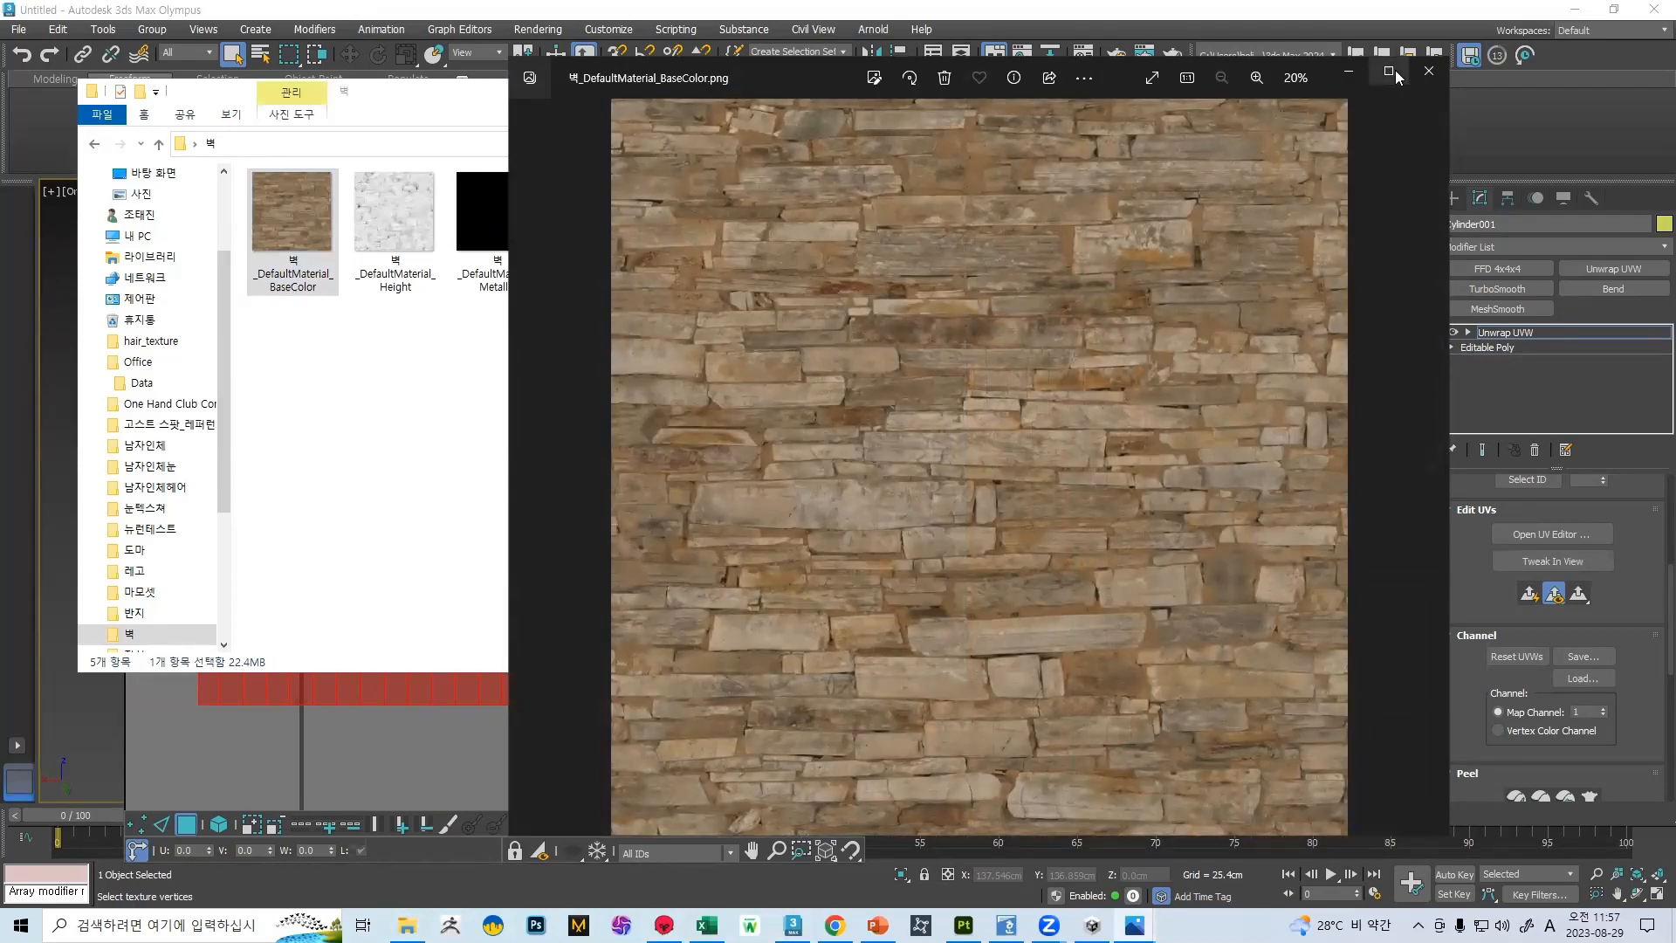
{"action": "left_click", "coordinate": [1428, 71]}
{"action": "left_click", "coordinate": [947, 90]}
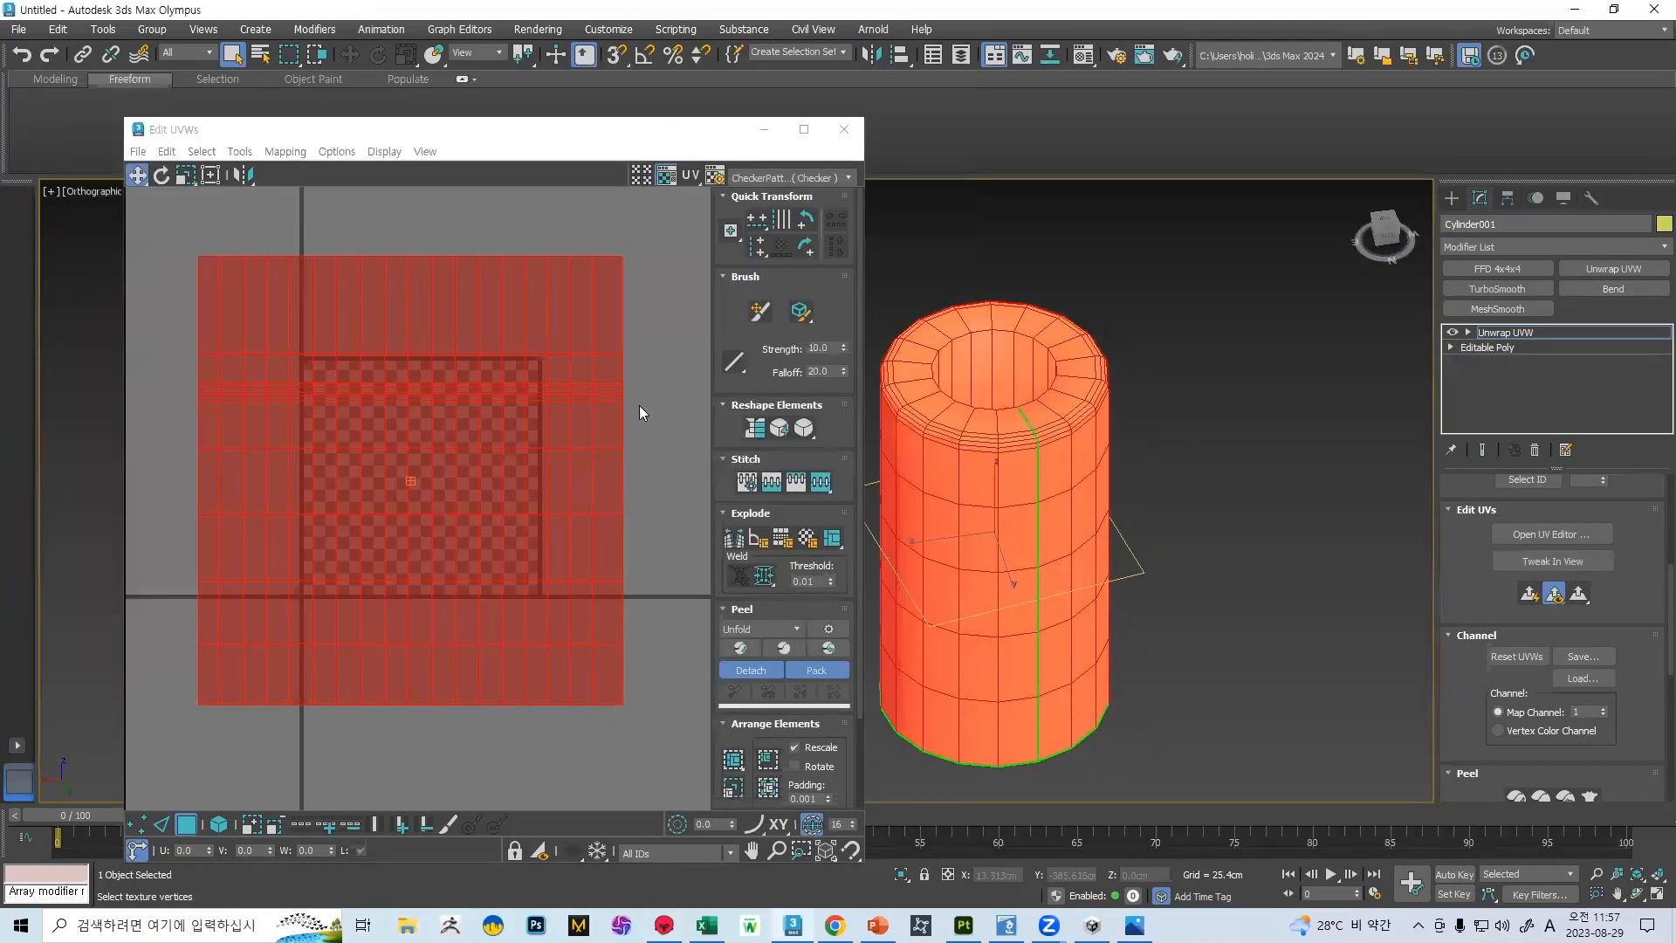
Peel and straighten the cylinder's UVs into a rectangular shell, scaled and positioned to extend past the UV tile on all sides
{"action": "left_click", "coordinate": [738, 648]}
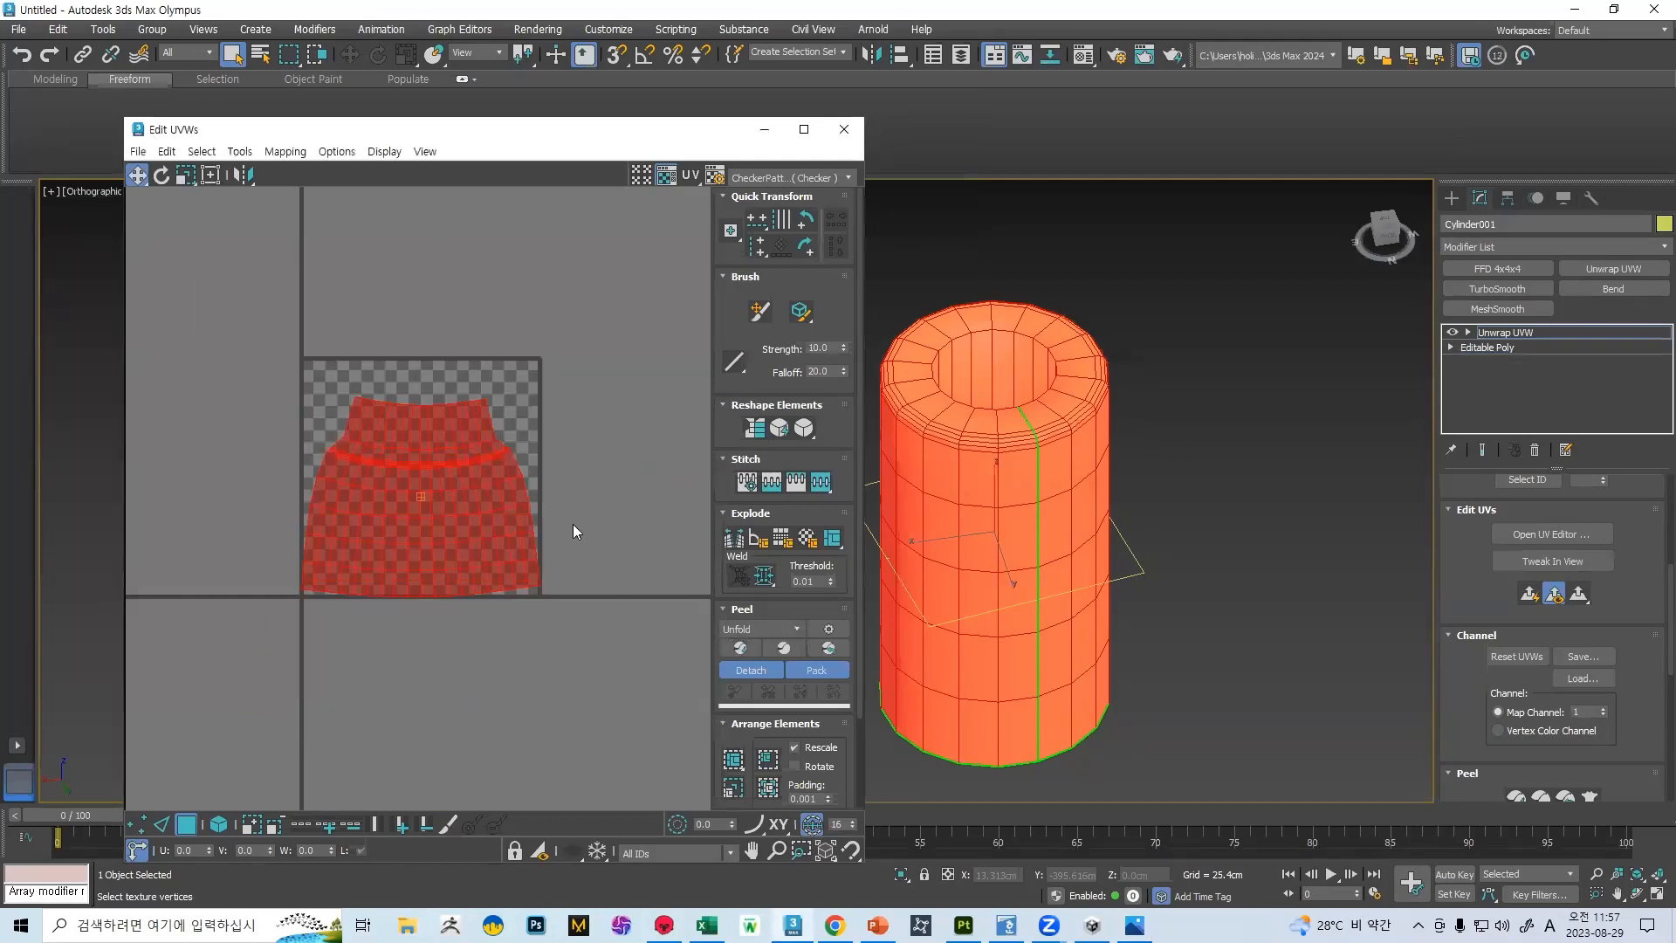
{"action": "left_click", "coordinate": [755, 429]}
{"action": "key", "text": "r"}
{"action": "left_click_drag", "start_coordinate": [465, 423], "coordinate": [511, 336]}
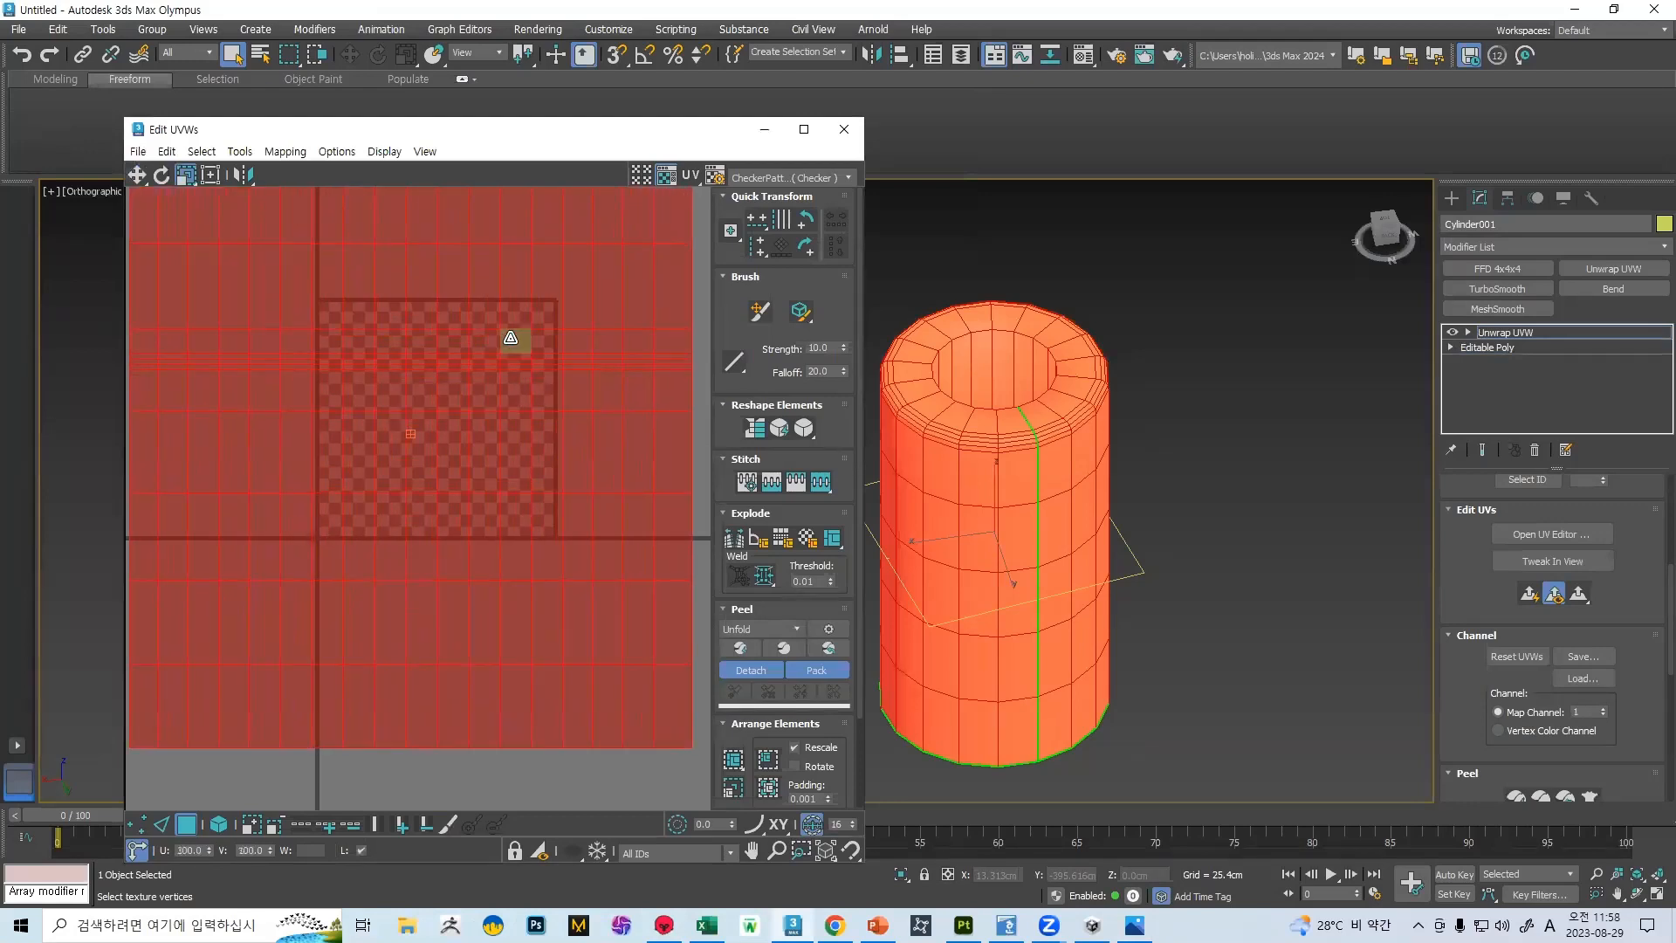
{"action": "scroll", "coordinate": [504, 367], "scroll_direction": "down", "scroll_amount": 2}
{"action": "middle_click_drag", "start_coordinate": [487, 360], "coordinate": [495, 404]}
{"action": "key", "text": "w"}
{"action": "left_click_drag", "start_coordinate": [497, 411], "coordinate": [508, 358]}
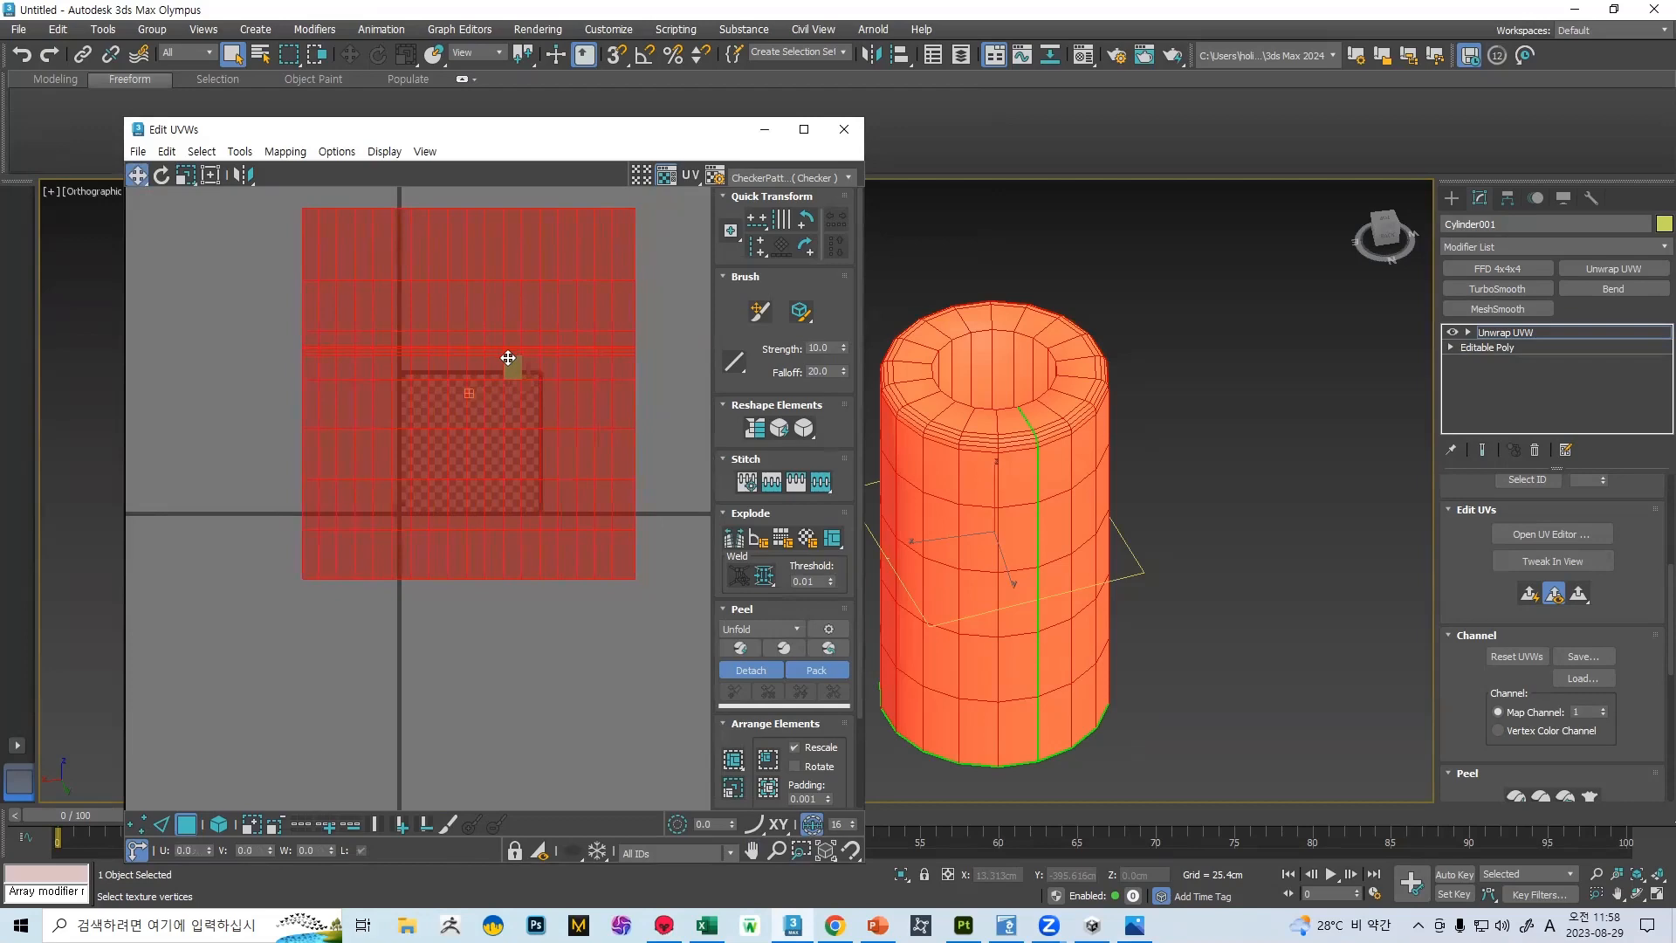
{"action": "left_click", "coordinate": [843, 128]}
Export the selected cylinder with its new UVs as the FBX file 벽2 on the desktop, replacing the existing file
{"action": "left_click", "coordinate": [17, 31]}
{"action": "mouse_move", "coordinate": [122, 306]}
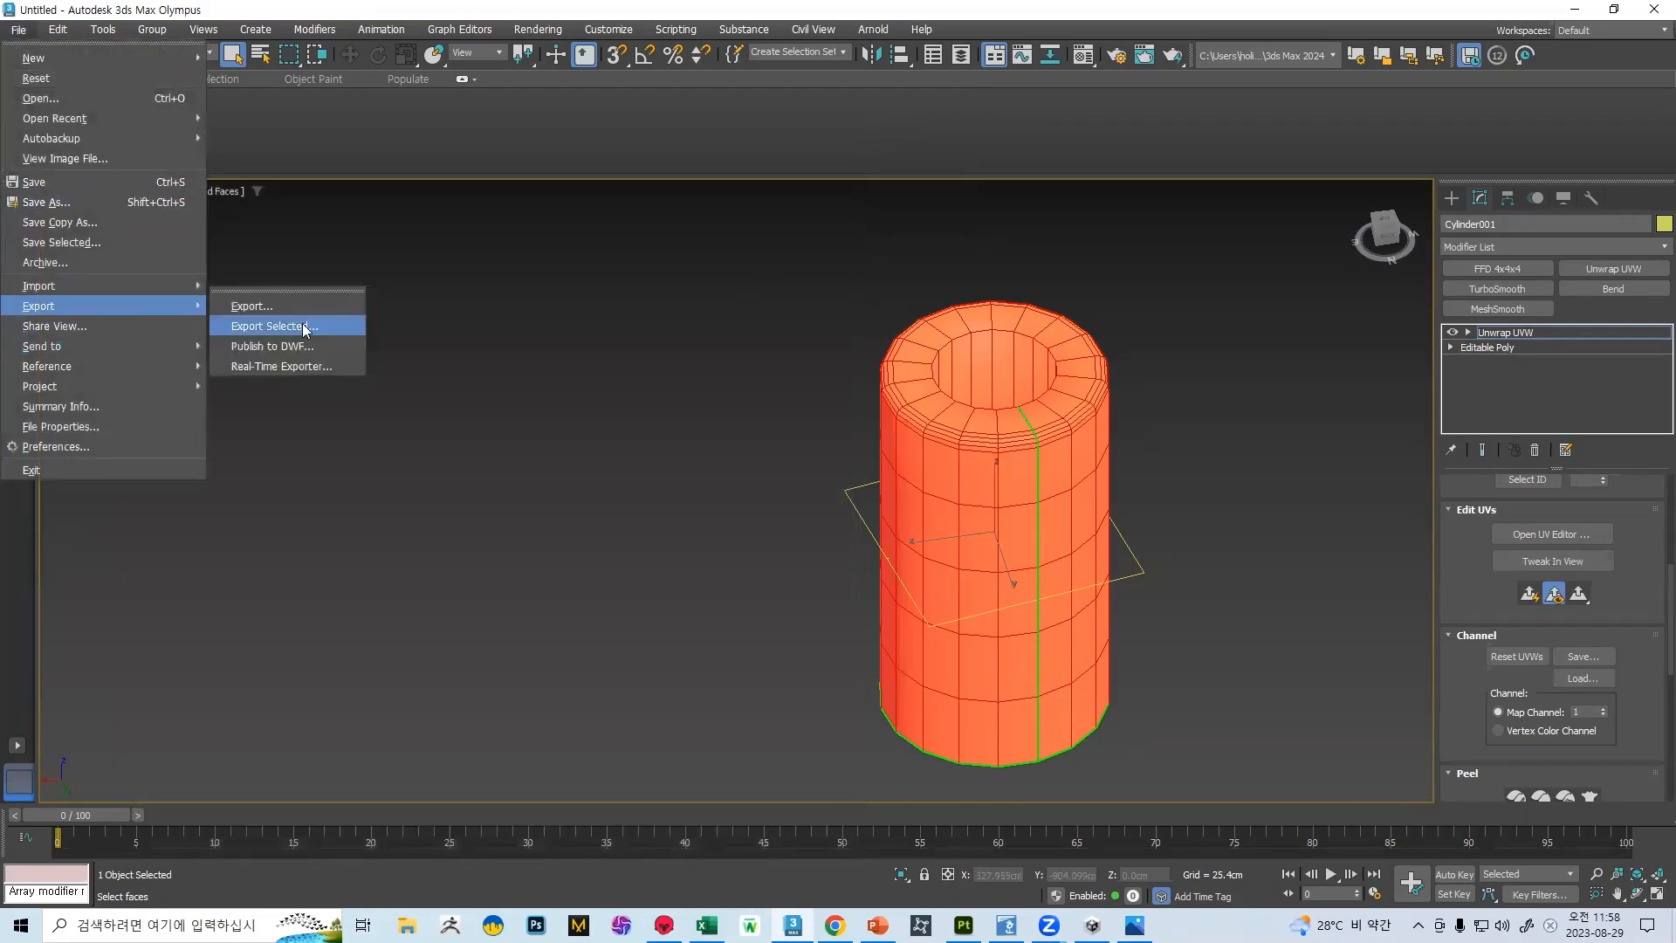
{"action": "left_click", "coordinate": [307, 326]}
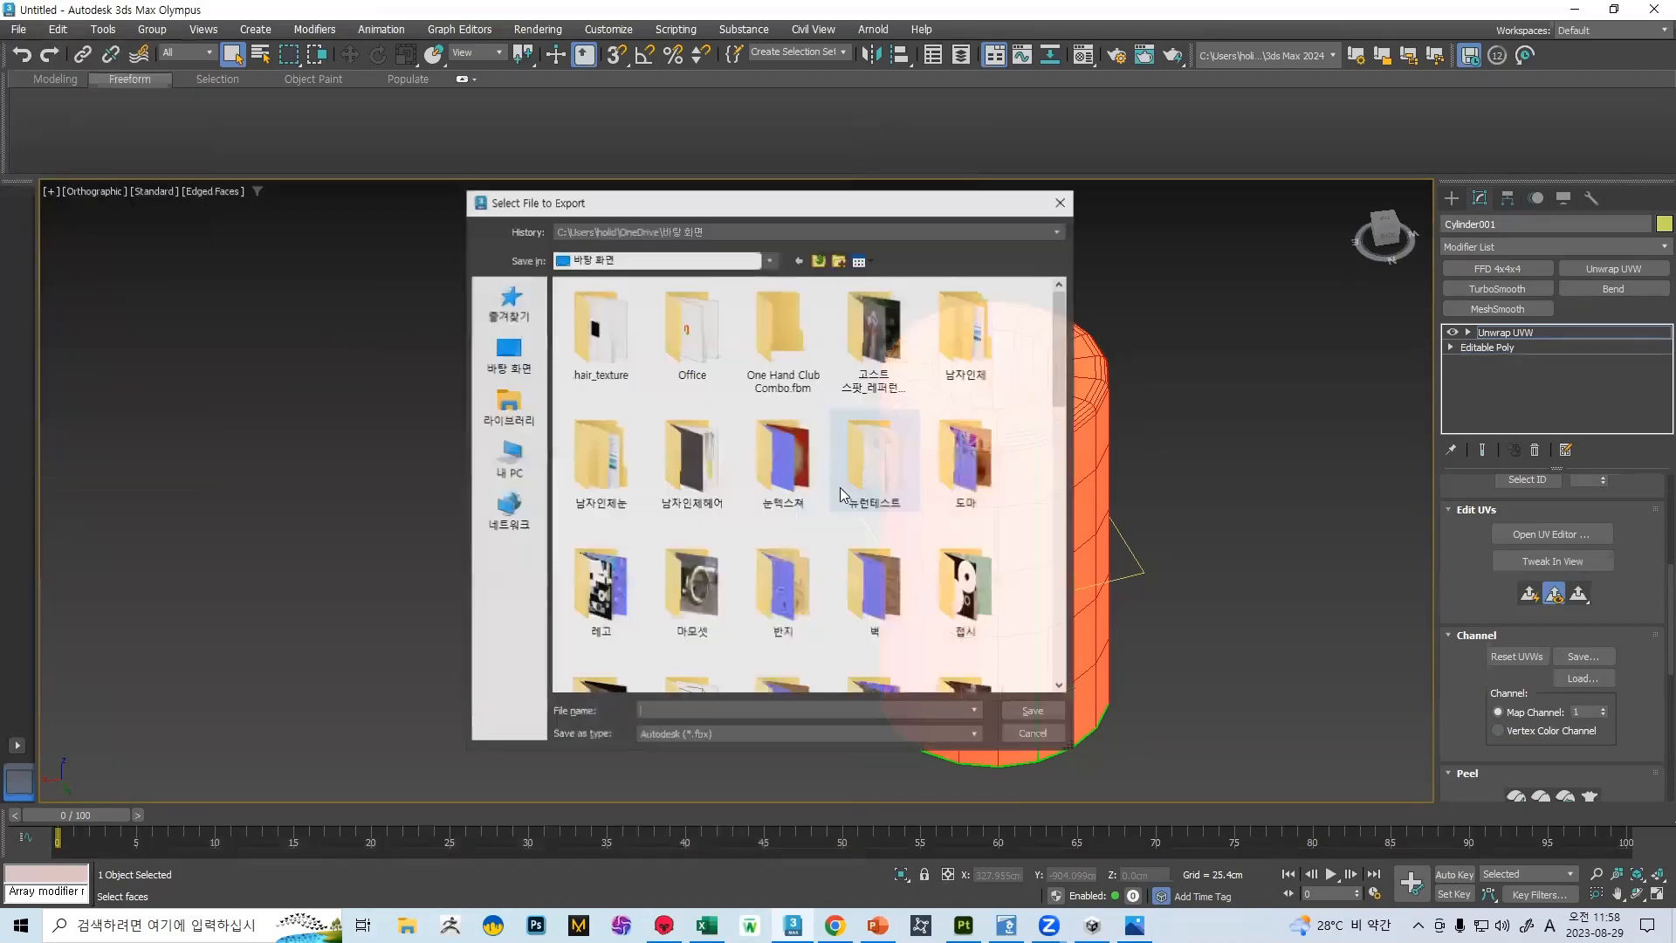
{"action": "double_click", "coordinate": [689, 292]}
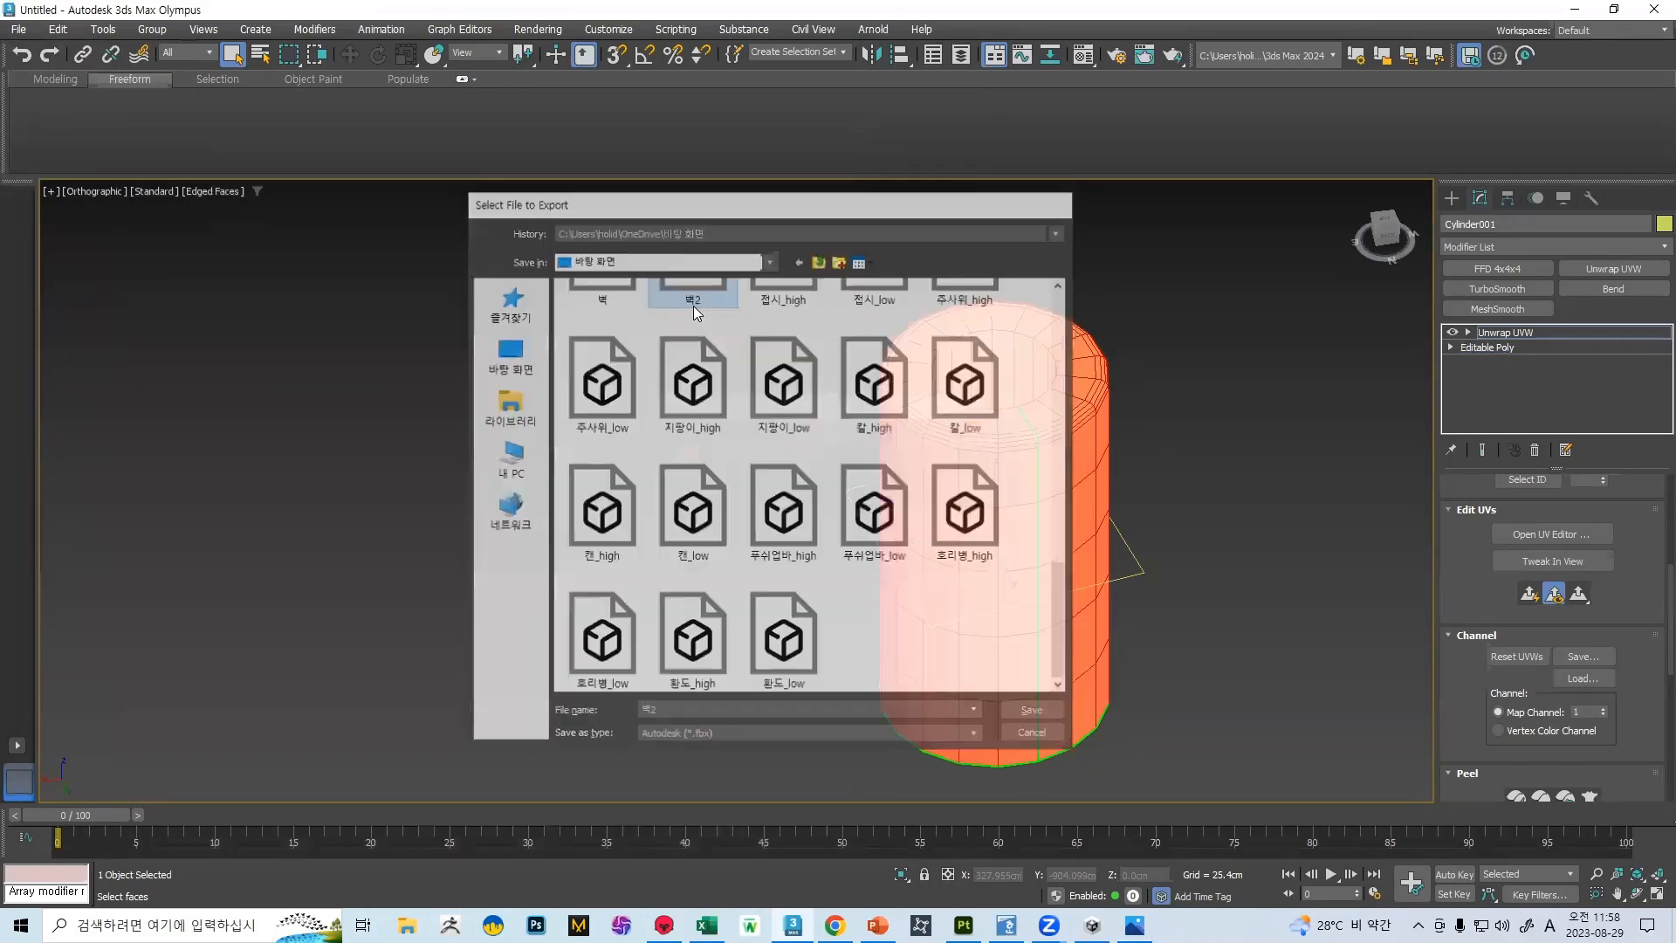
{"action": "left_click", "coordinate": [906, 483]}
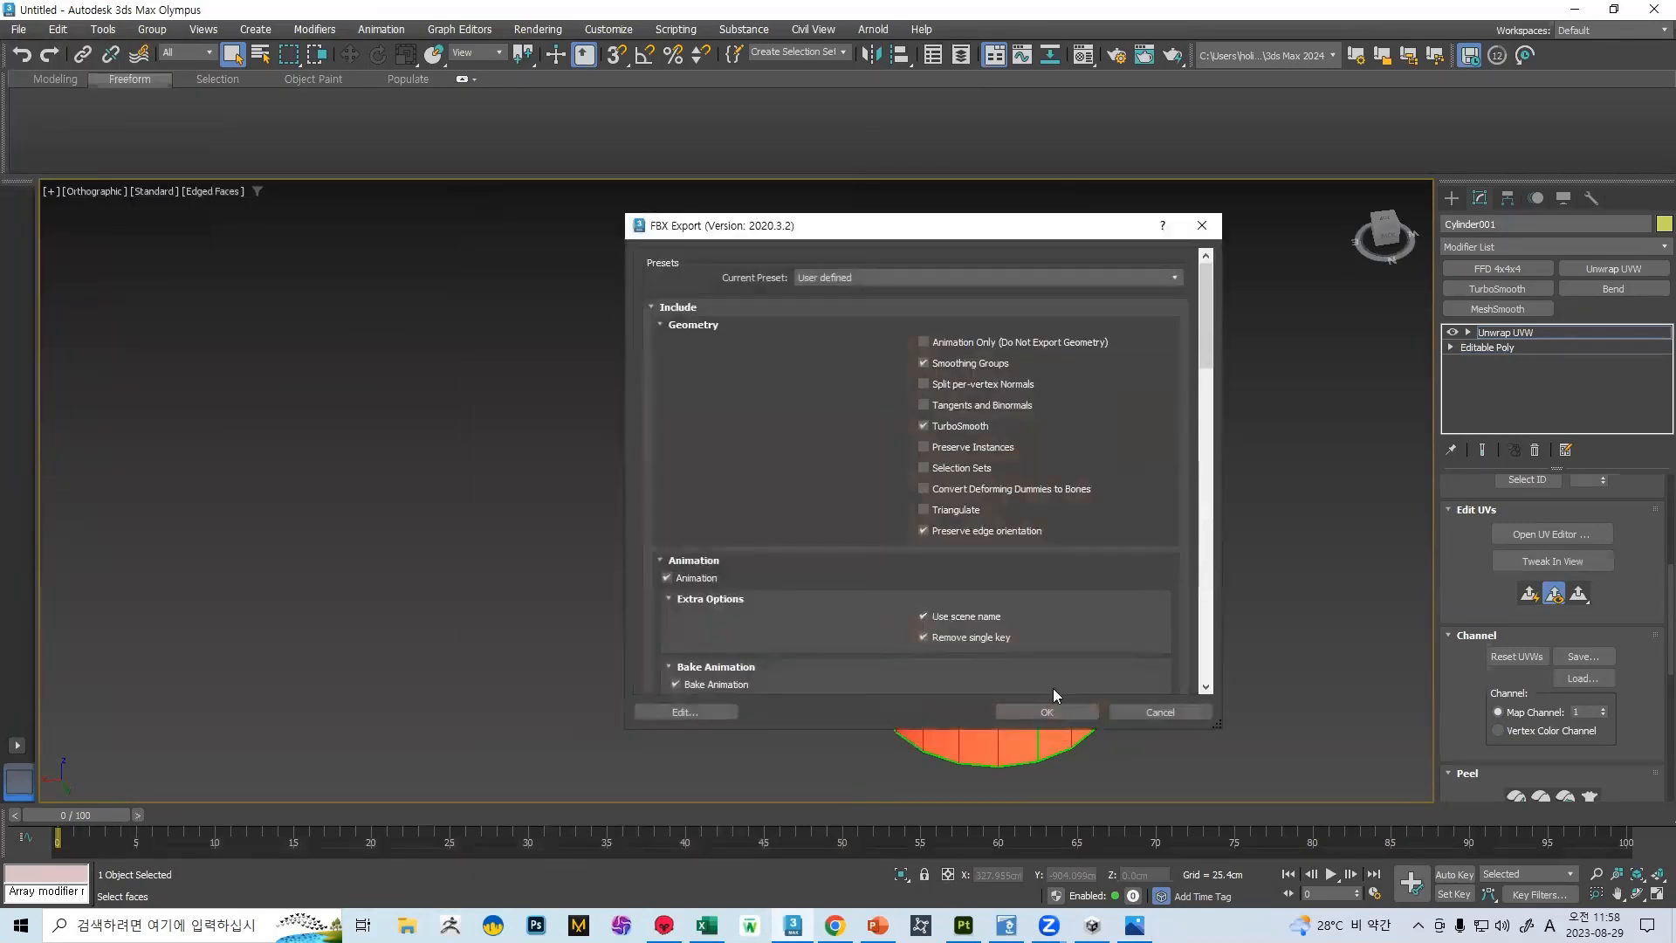
{"action": "left_click", "coordinate": [1028, 714]}
Switch to Marmoset Toolbag and delete both imported wall models from the scene
{"action": "left_click", "coordinate": [665, 925]}
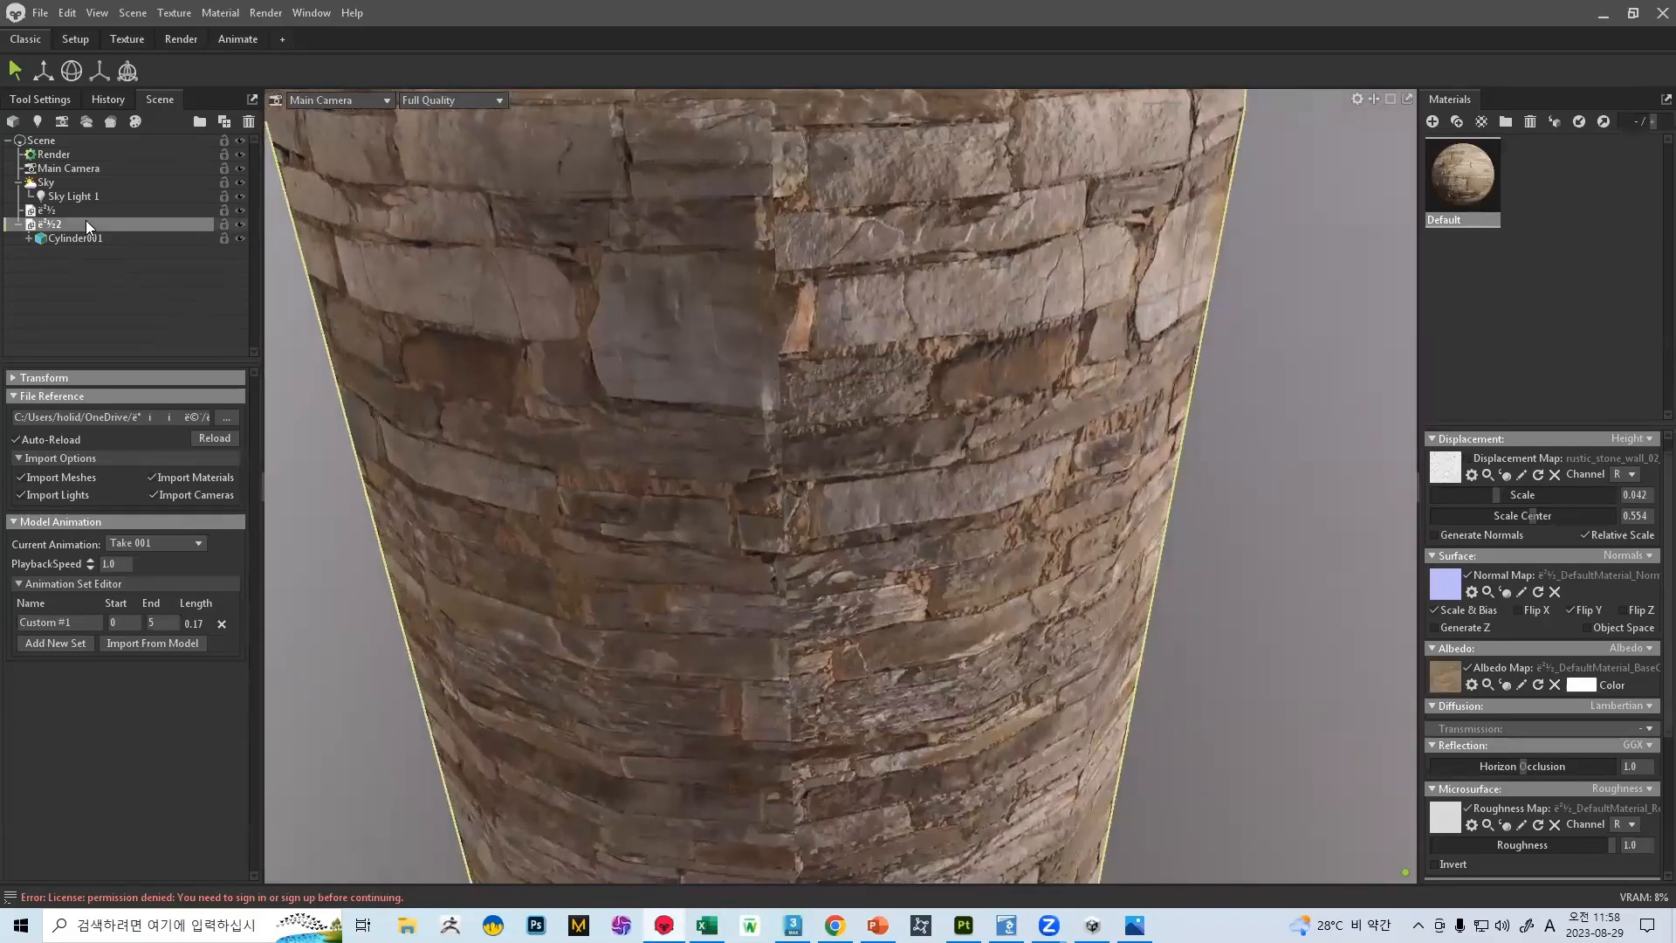
{"action": "left_click", "coordinate": [74, 237]}
{"action": "left_click", "coordinate": [67, 222]}
{"action": "key", "text": "Delete"}
{"action": "left_click", "coordinate": [65, 212]}
{"action": "key", "text": "Delete"}
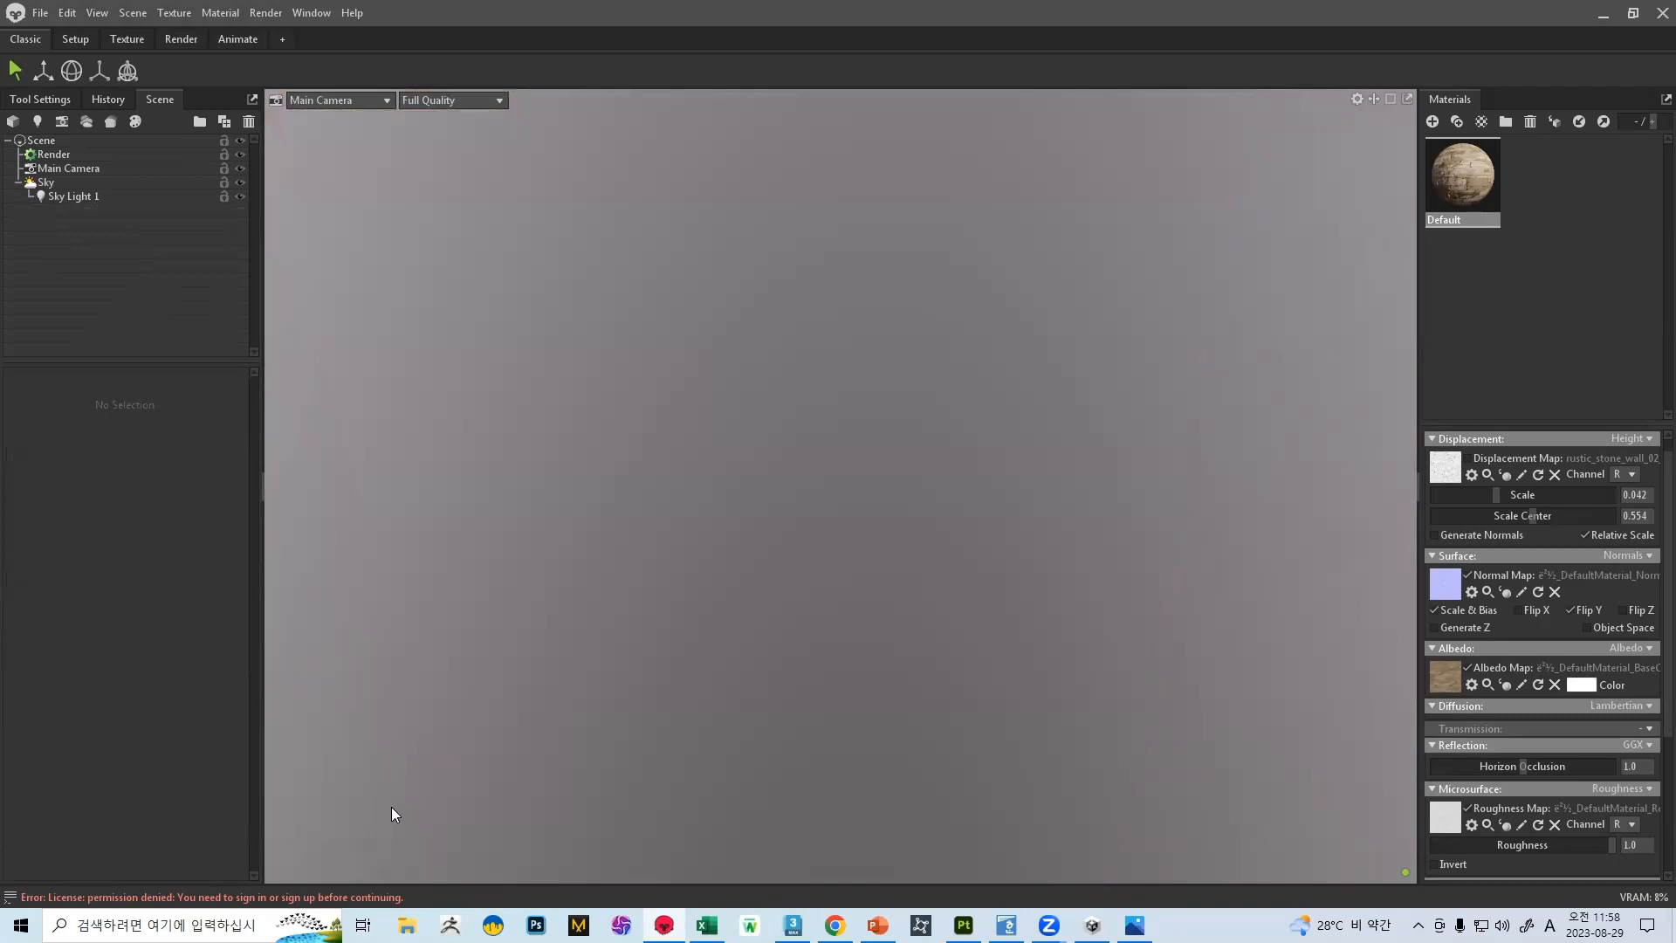
Import the re-exported 벽2 model from the desktop folder into the Marmoset scene, and minimize the folder window
{"action": "key", "text": "super+e"}
{"action": "left_click", "coordinate": [154, 316]}
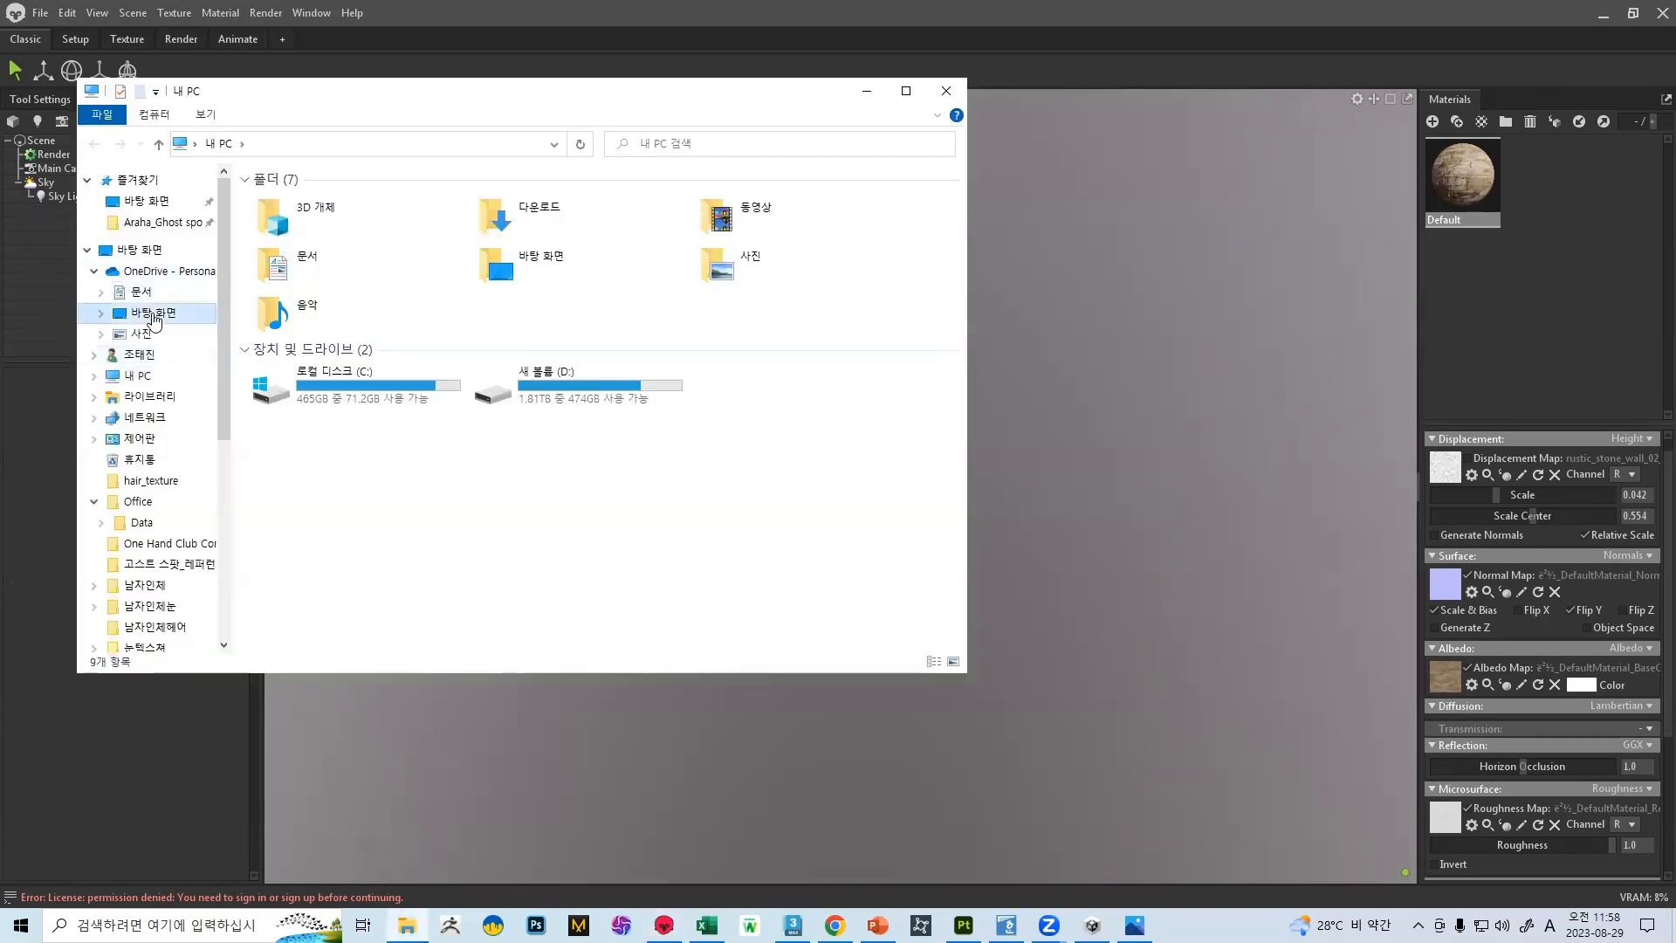
{"action": "scroll", "coordinate": [685, 348], "scroll_direction": "down", "scroll_amount": 9}
{"action": "scroll", "coordinate": [537, 387], "scroll_direction": "down", "scroll_amount": 12}
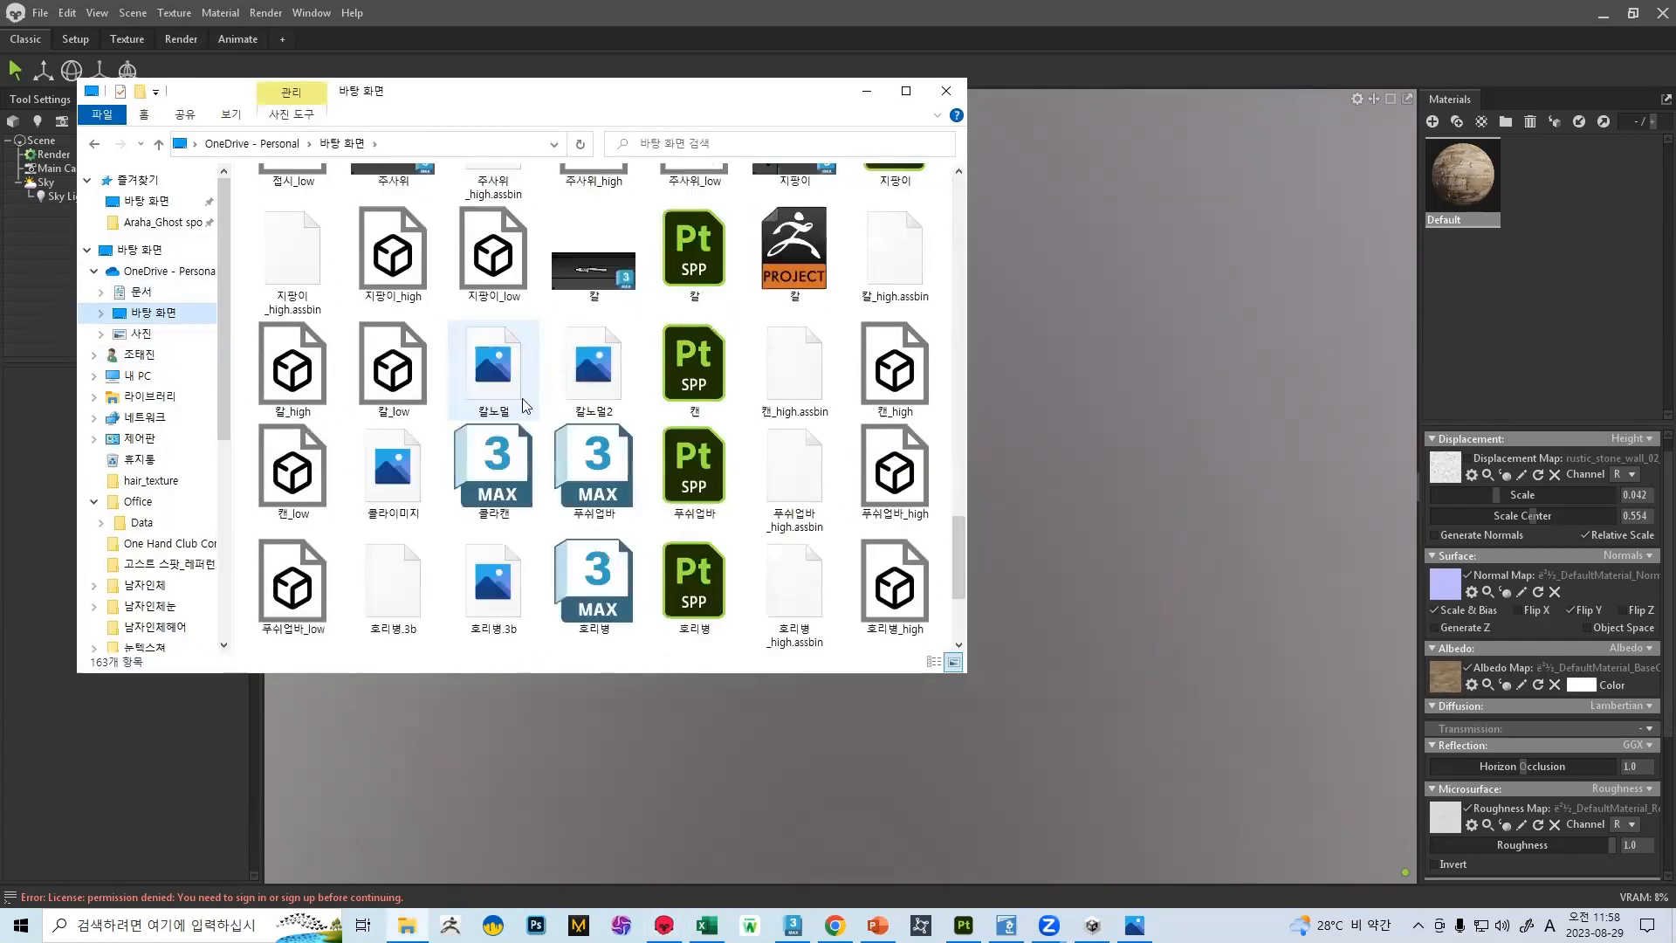
{"action": "scroll", "coordinate": [519, 375], "scroll_direction": "up", "scroll_amount": 6}
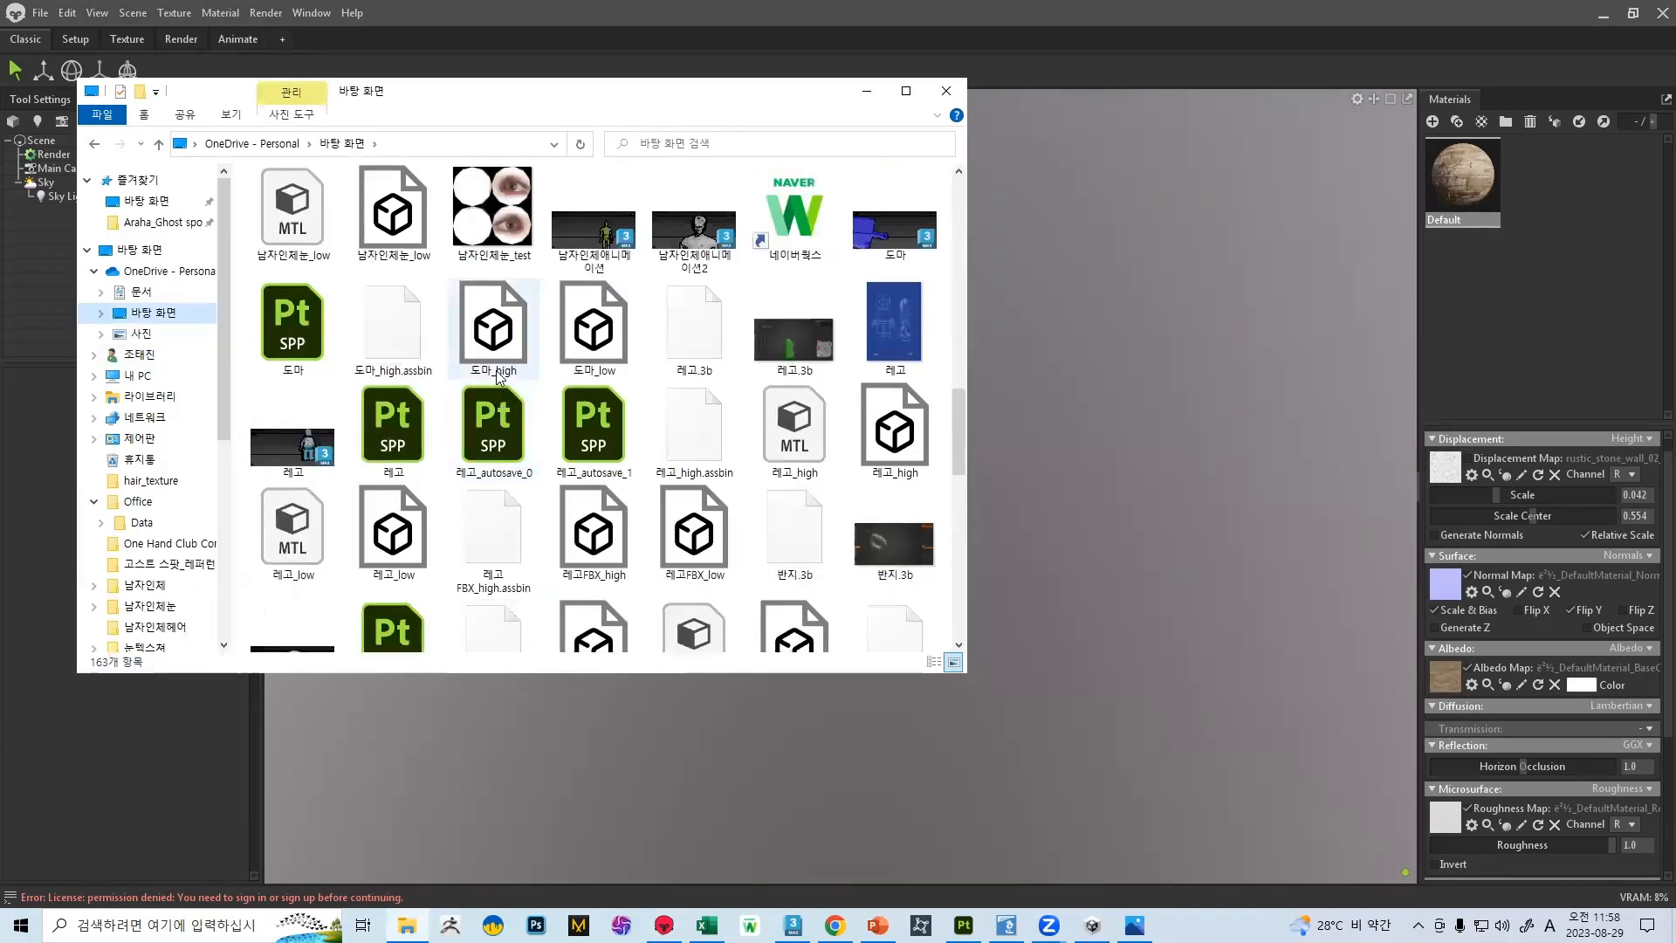
{"action": "scroll", "coordinate": [503, 382], "scroll_direction": "down", "scroll_amount": 9}
{"action": "scroll", "coordinate": [515, 391], "scroll_direction": "up", "scroll_amount": 15}
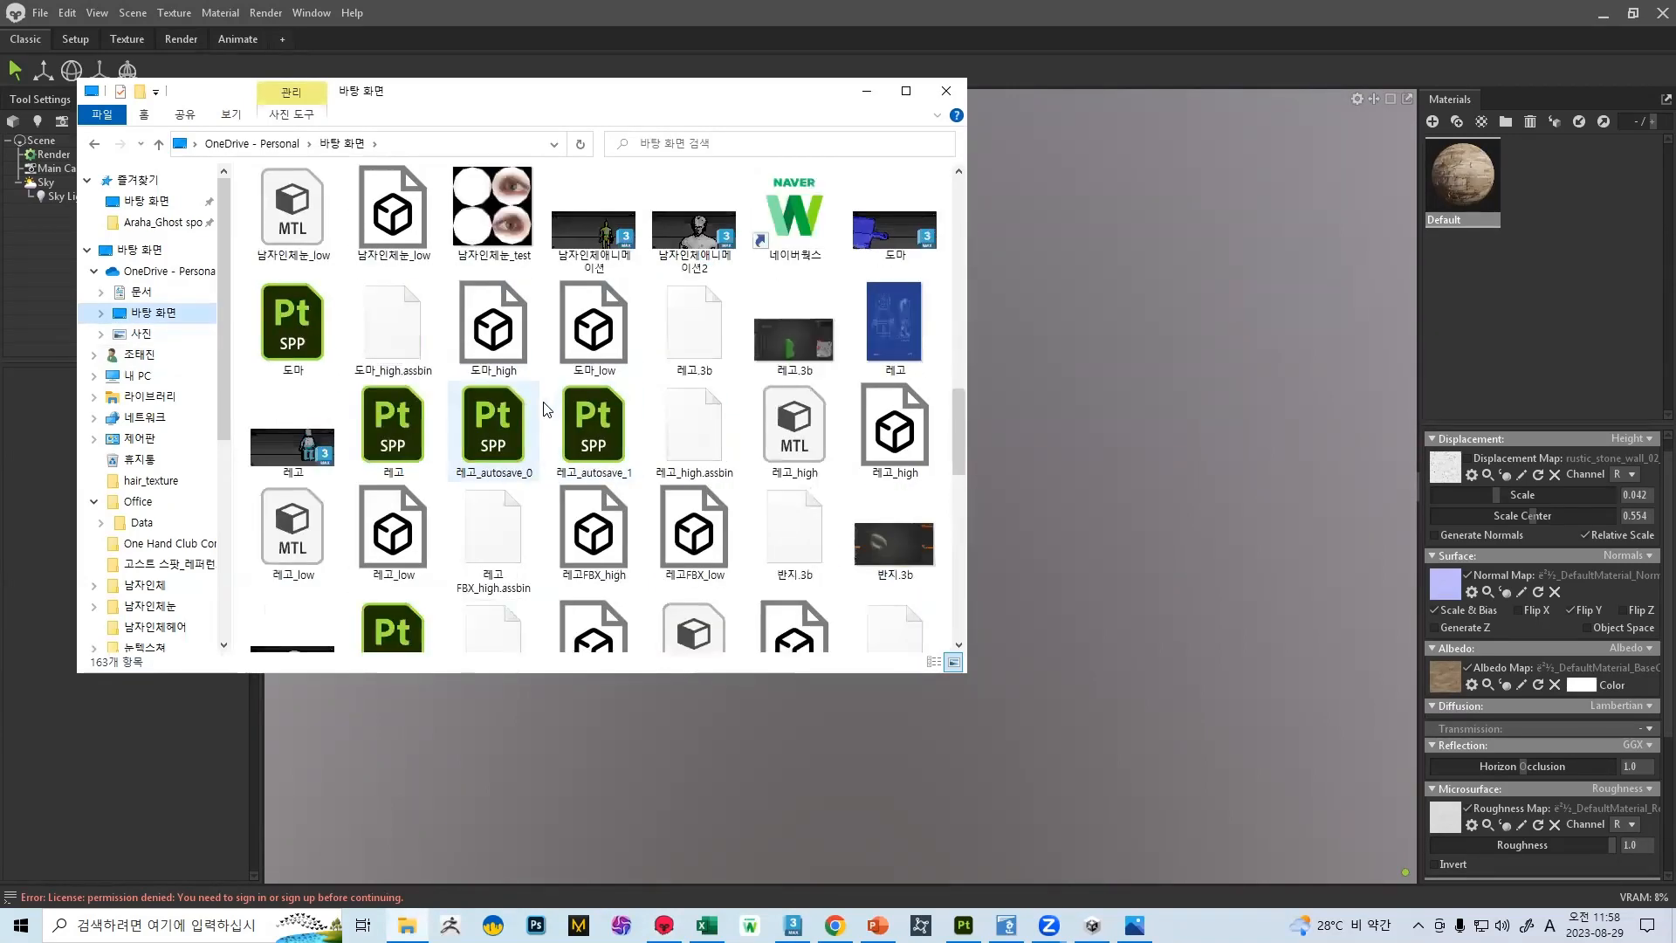
{"action": "scroll", "coordinate": [517, 381], "scroll_direction": "up", "scroll_amount": 5}
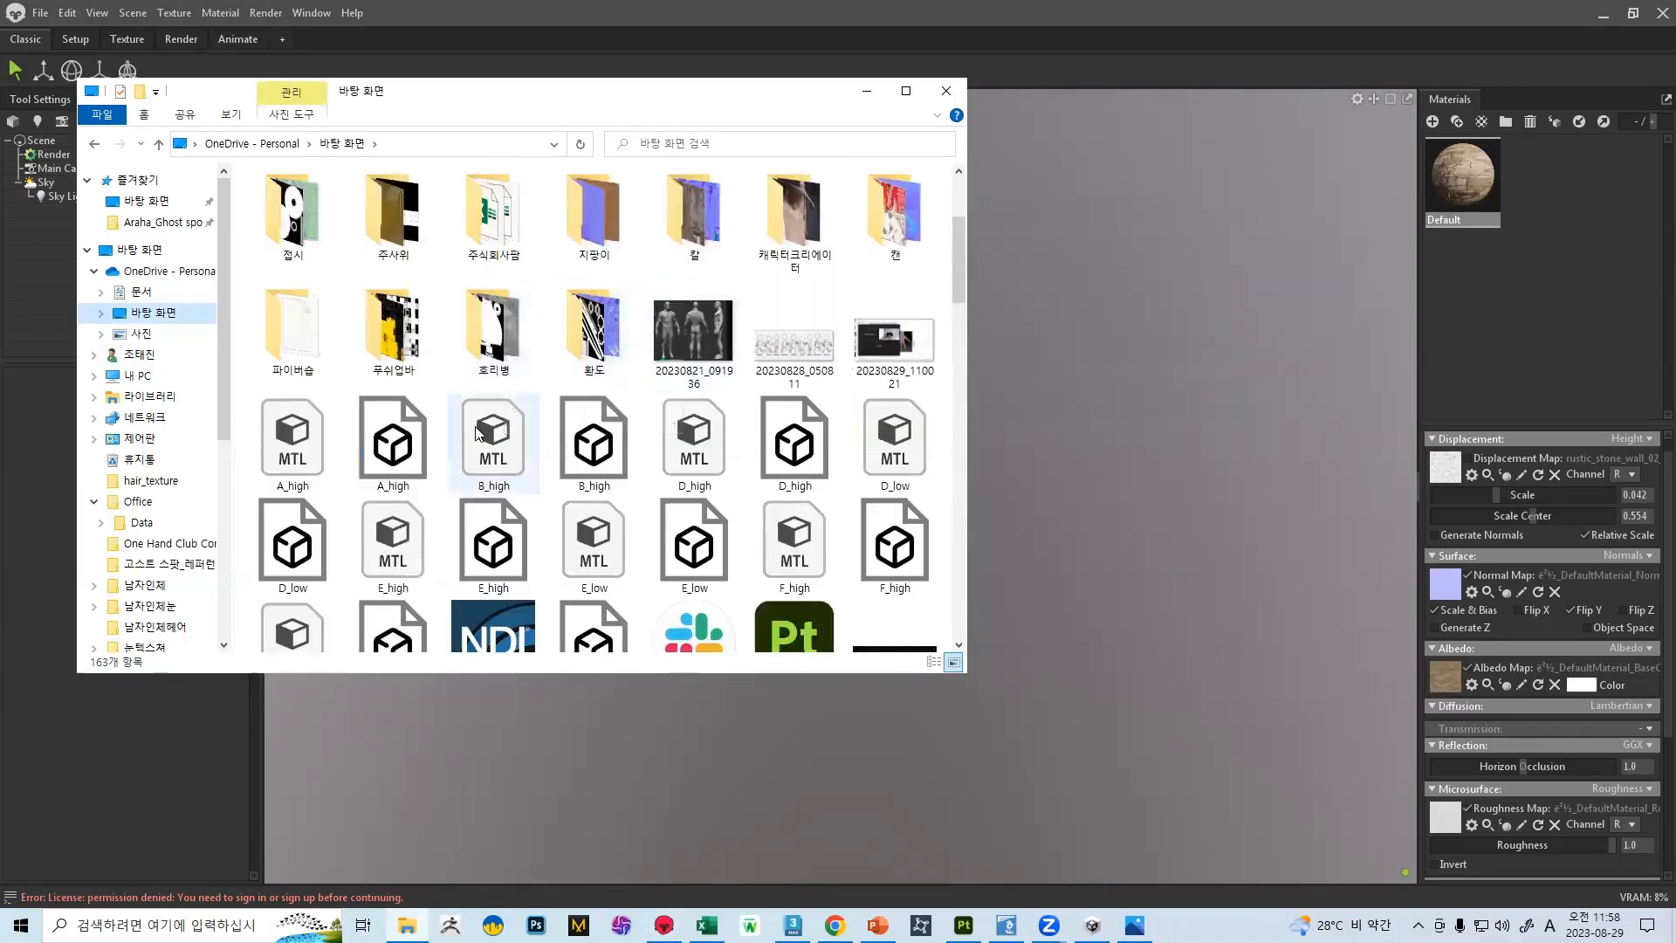
{"action": "scroll", "coordinate": [523, 392], "scroll_direction": "up", "scroll_amount": 2}
{"action": "scroll", "coordinate": [537, 412], "scroll_direction": "down", "scroll_amount": 5}
{"action": "scroll", "coordinate": [532, 417], "scroll_direction": "down", "scroll_amount": 15}
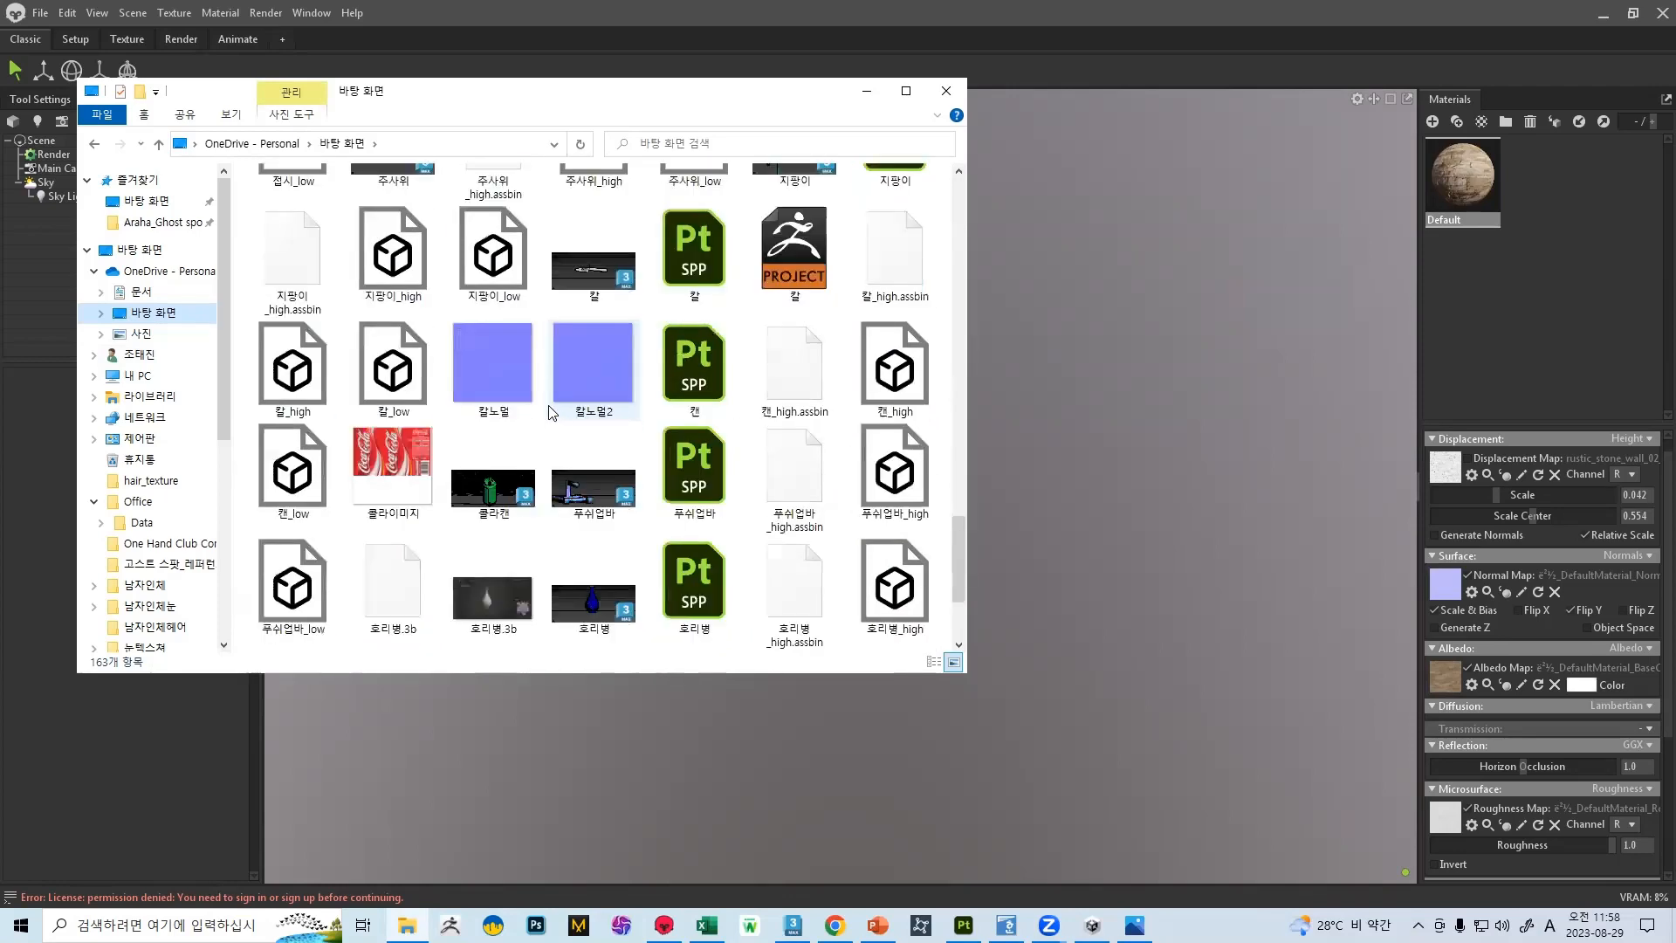
{"action": "scroll", "coordinate": [528, 437], "scroll_direction": "up", "scroll_amount": 5}
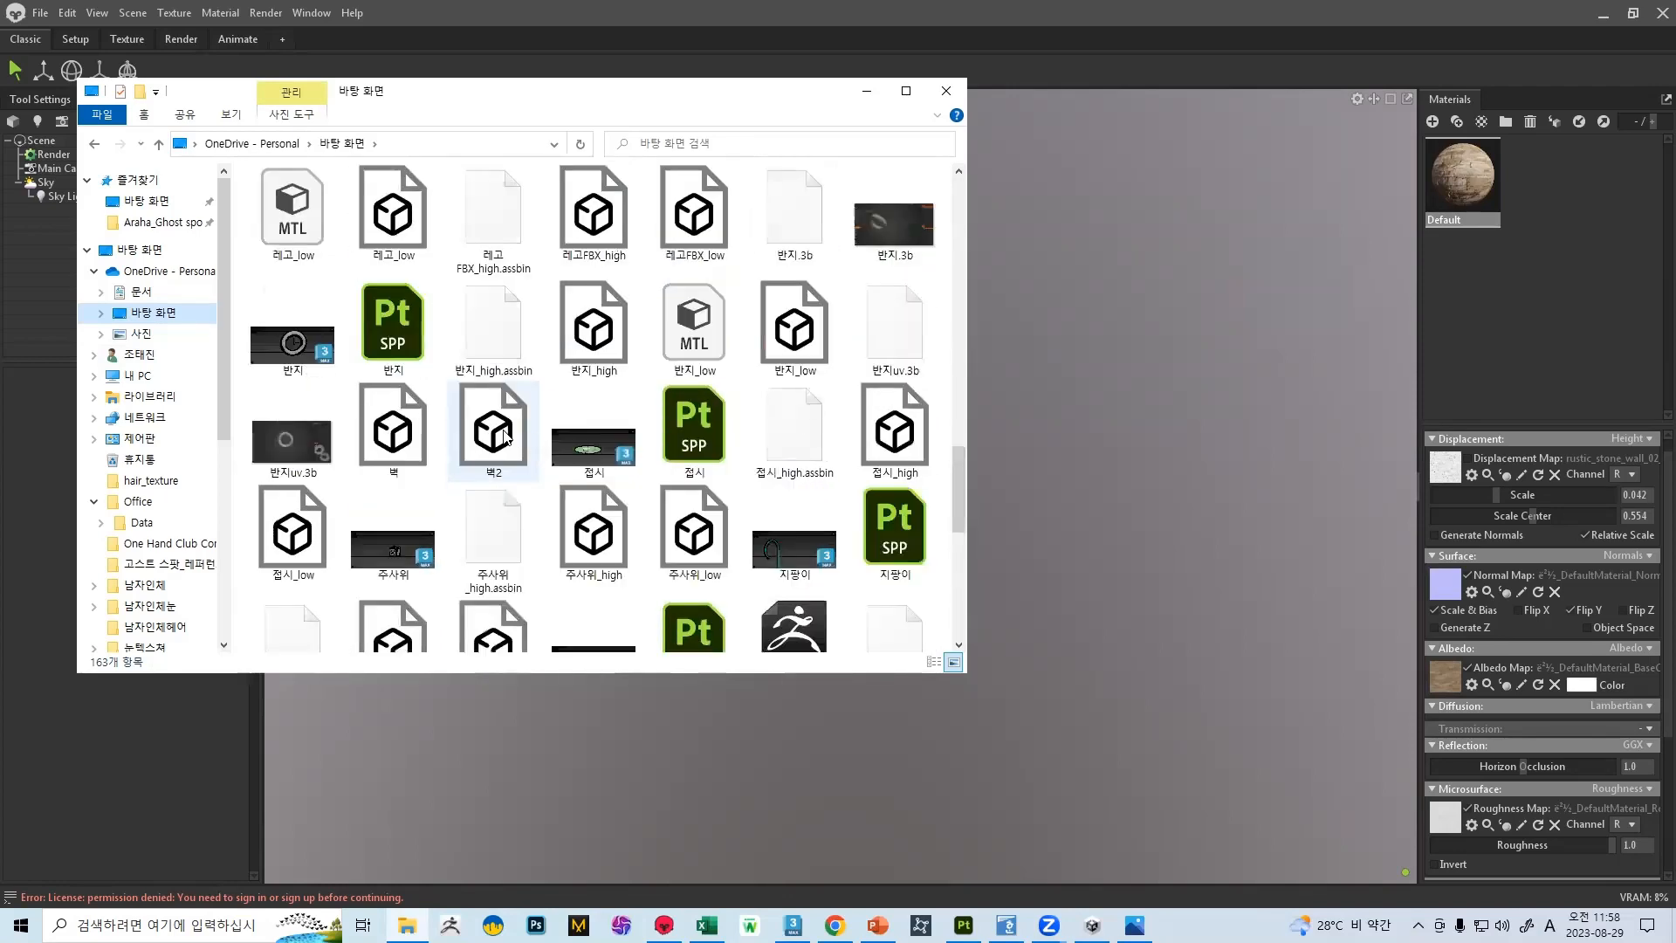
{"action": "left_click_drag", "start_coordinate": [466, 428], "coordinate": [1013, 473]}
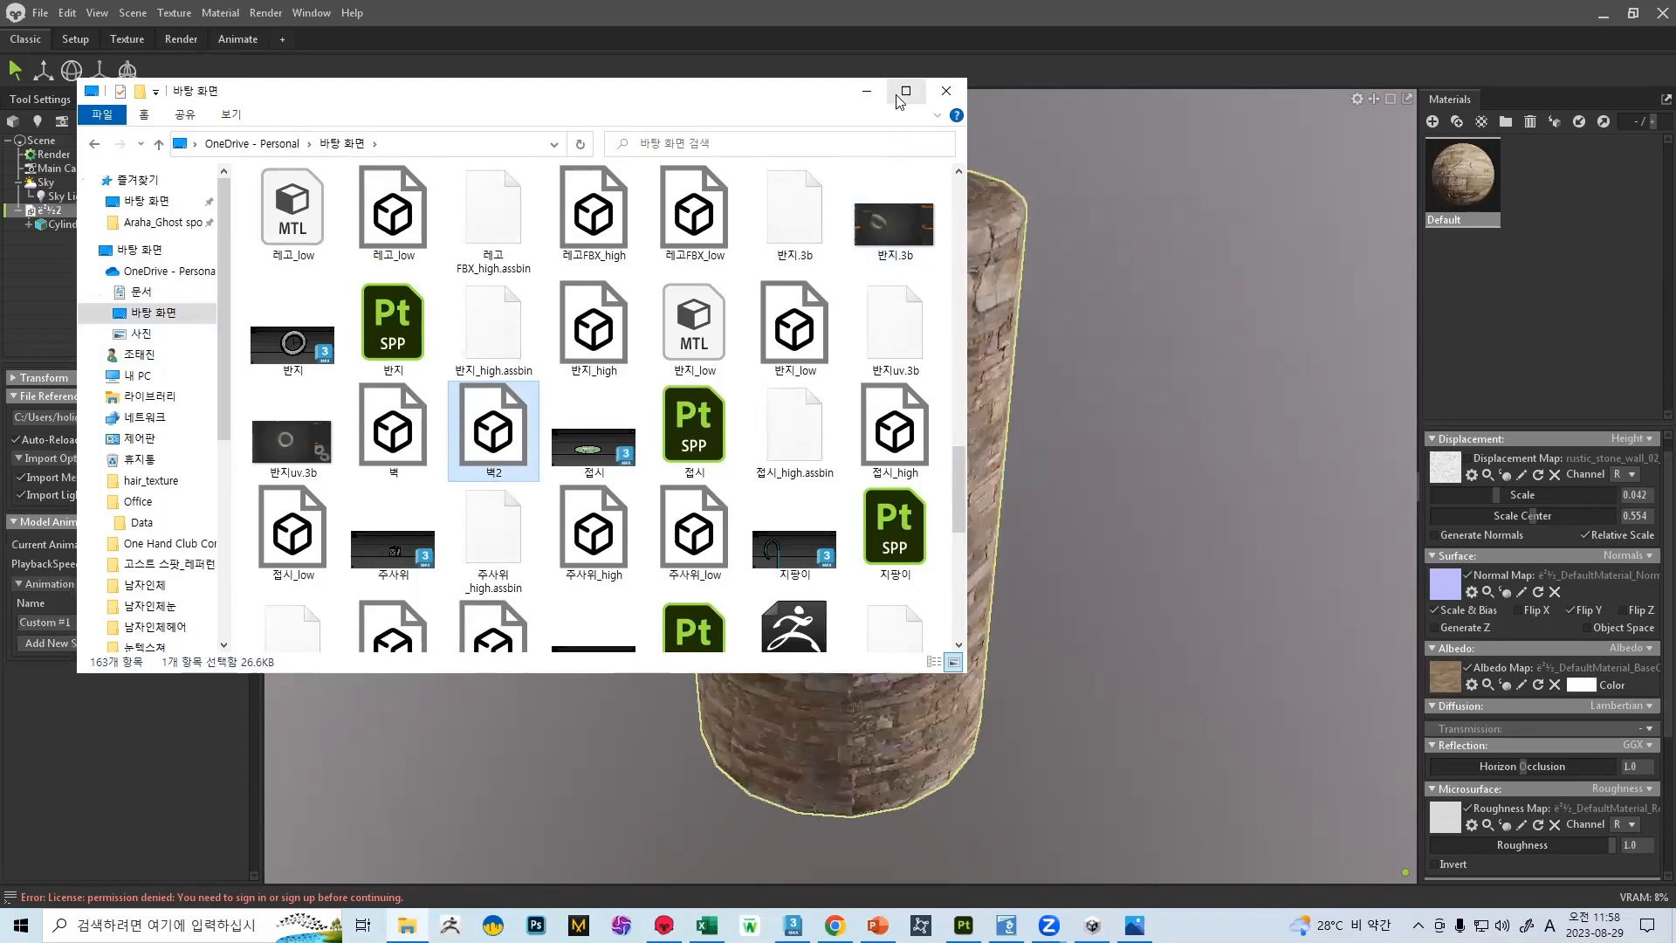
{"action": "left_click", "coordinate": [867, 91]}
Examine the stone texture and the vertical seam on the re-imported cylinder from close up and from a distance
{"action": "scroll", "coordinate": [887, 480], "scroll_direction": "up", "scroll_amount": 10}
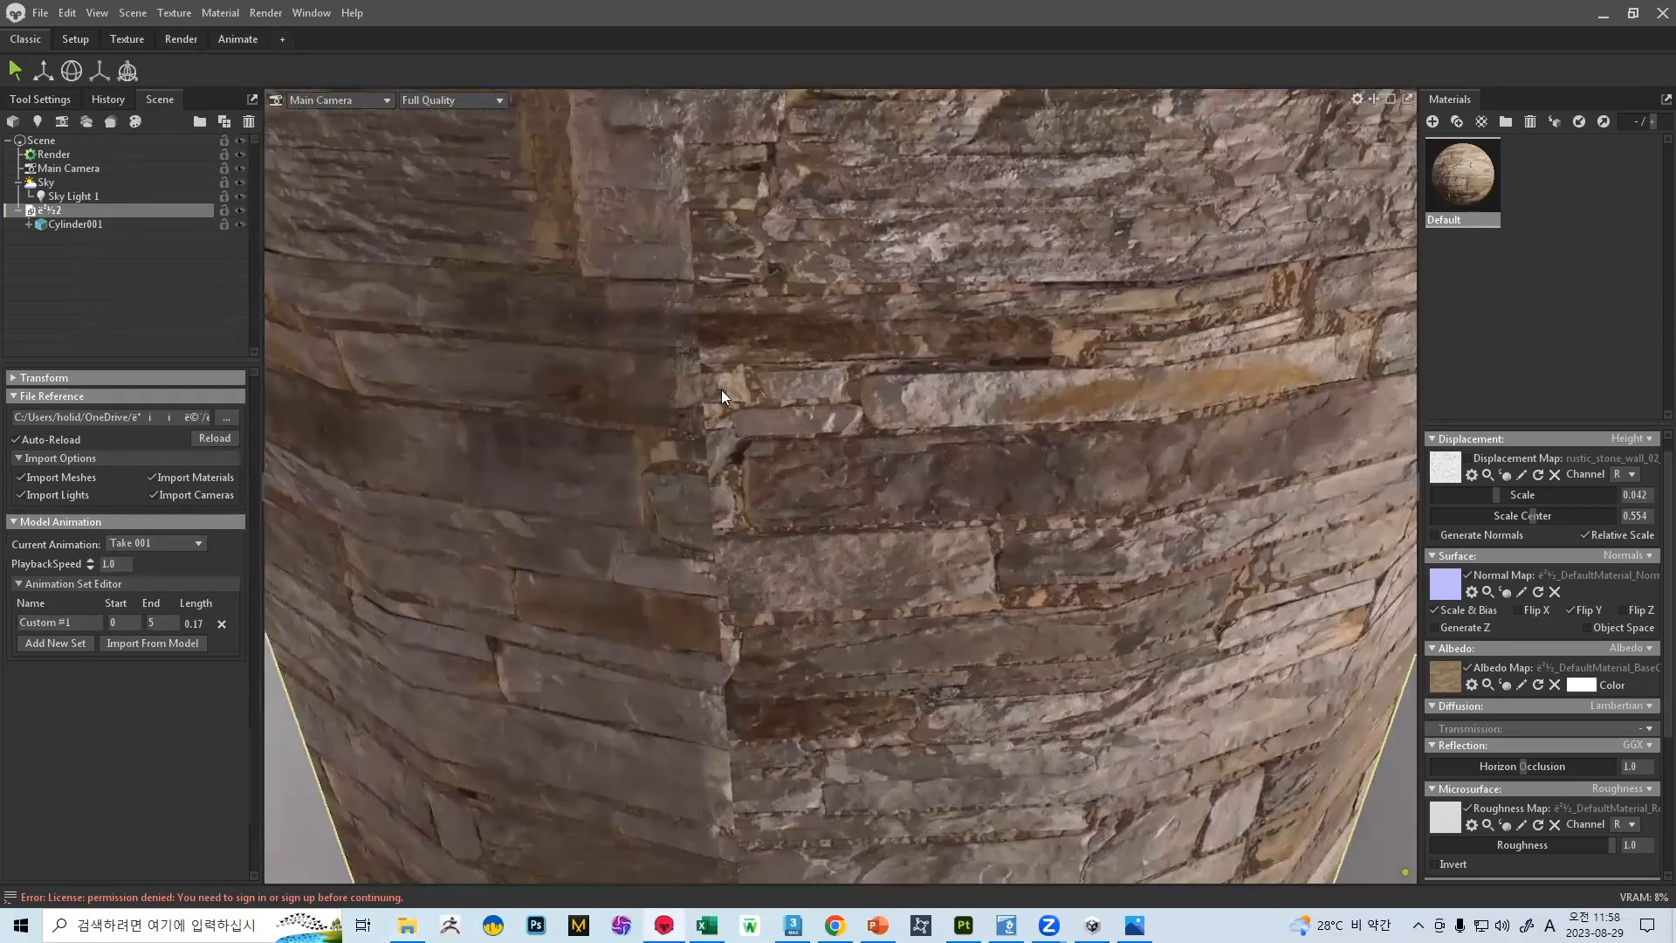
{"action": "scroll", "coordinate": [793, 378], "scroll_direction": "down", "scroll_amount": 10}
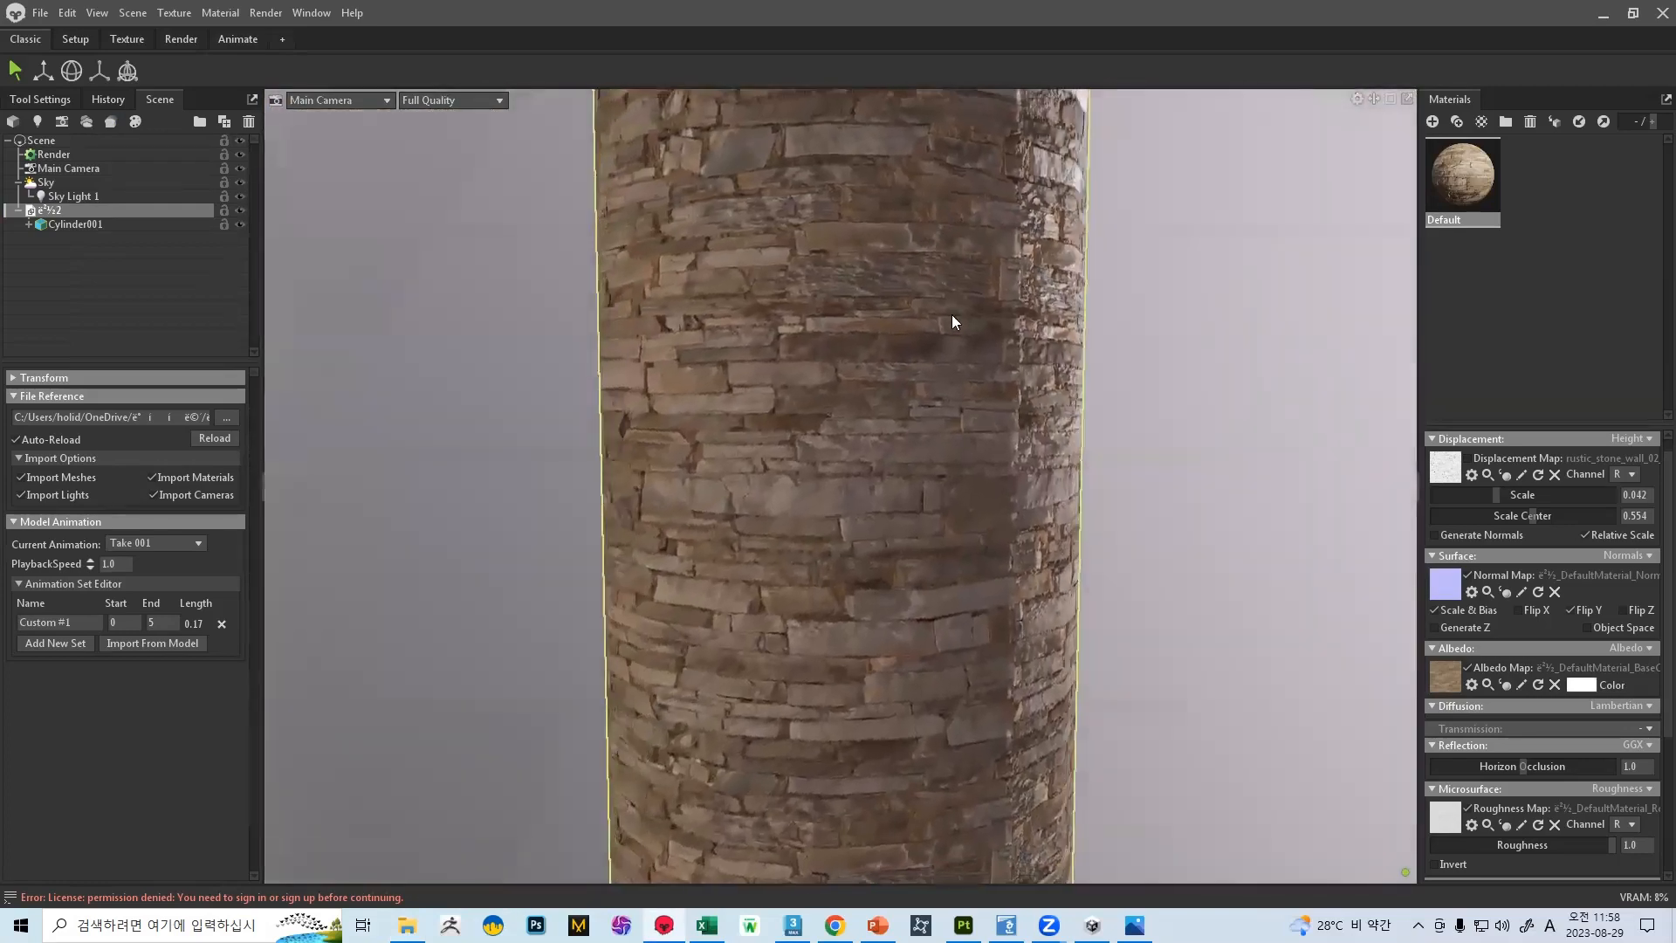
{"action": "left_click_drag", "start_coordinate": [927, 283], "coordinate": [836, 358]}
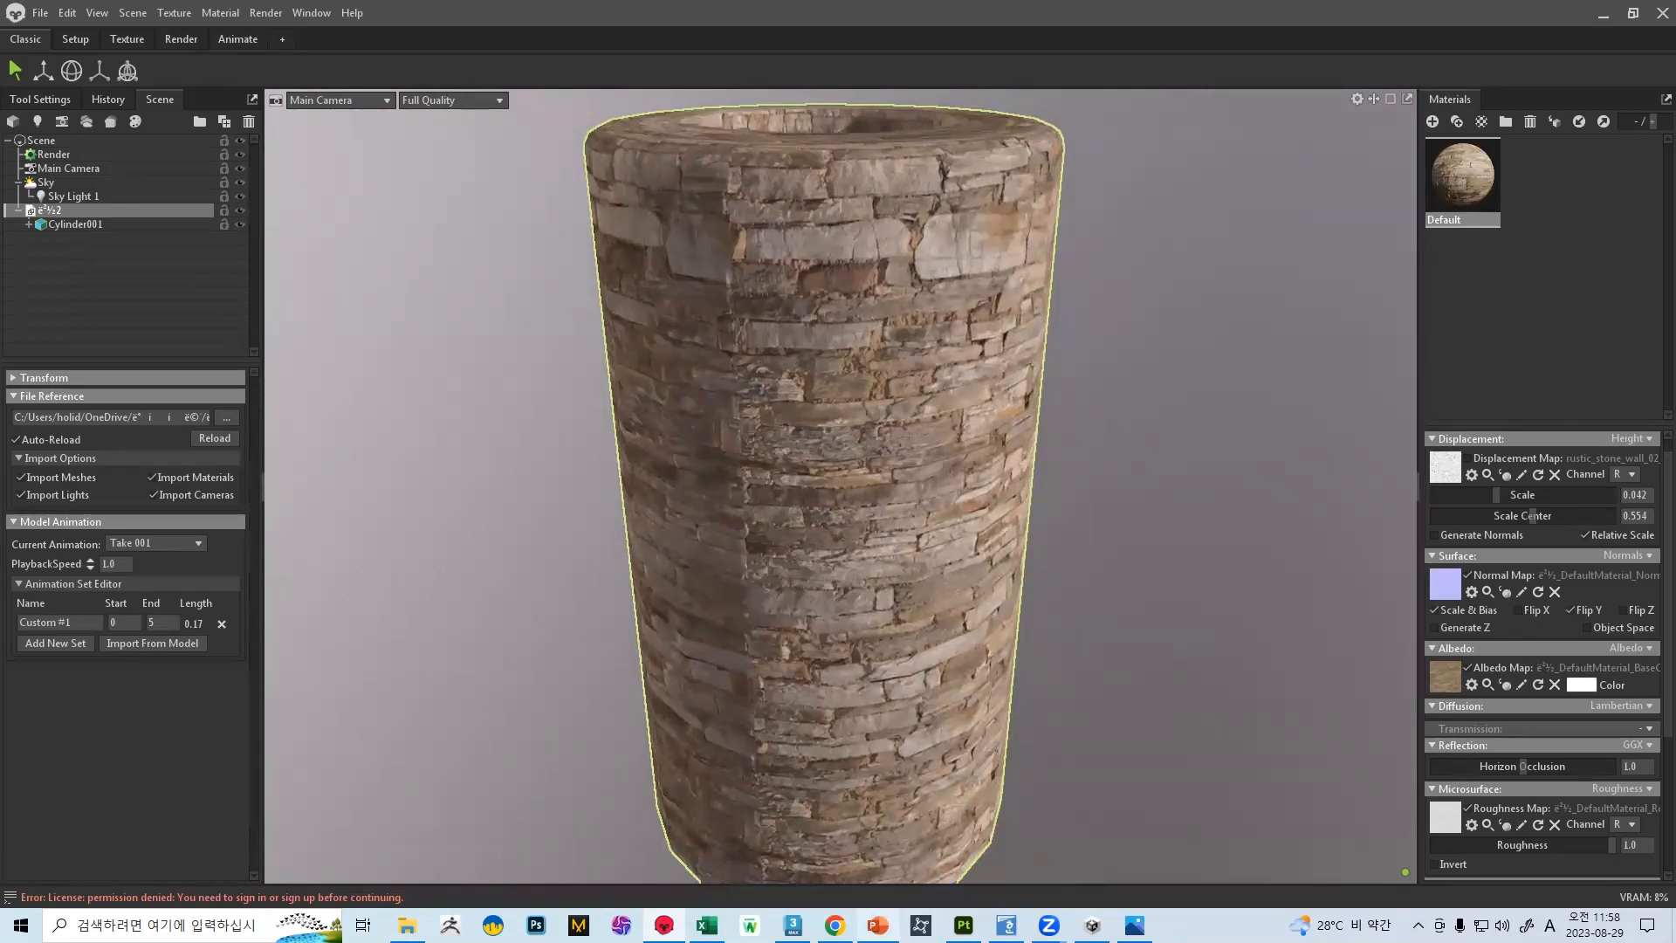
Switch to PowerPoint to view the modelling self-study tips slide, and to Excel to review the full attendance sheet 3D그래픽 출석부_20230828
{"action": "mouse_move", "coordinate": [877, 925]}
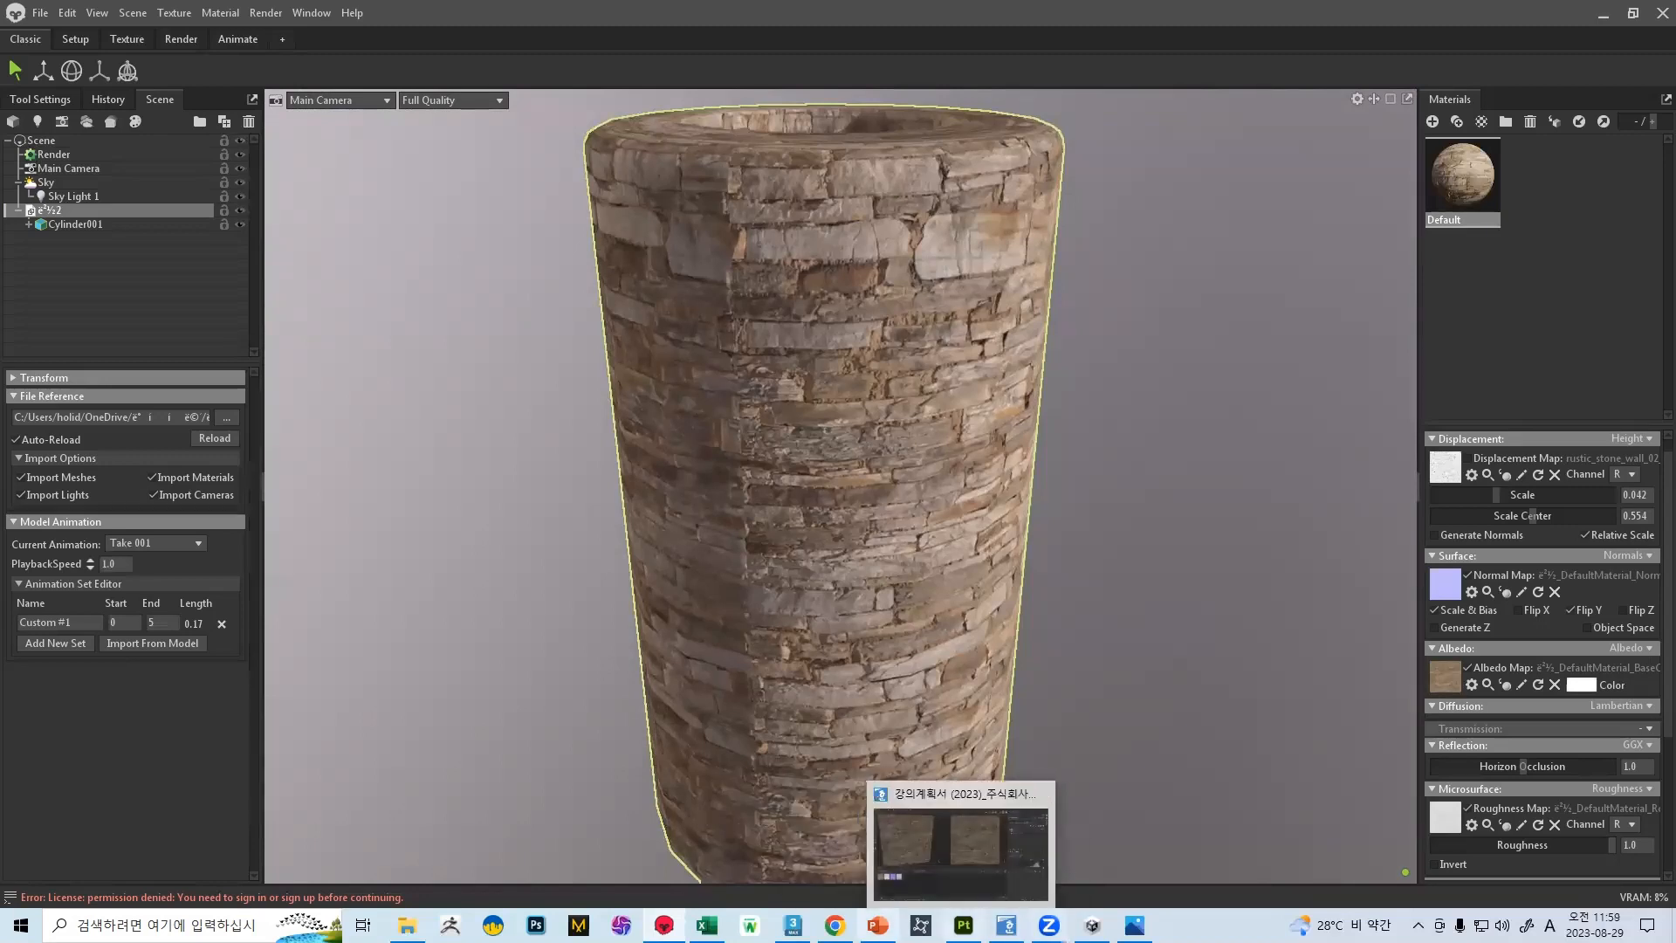
{"action": "left_click", "coordinate": [827, 830]}
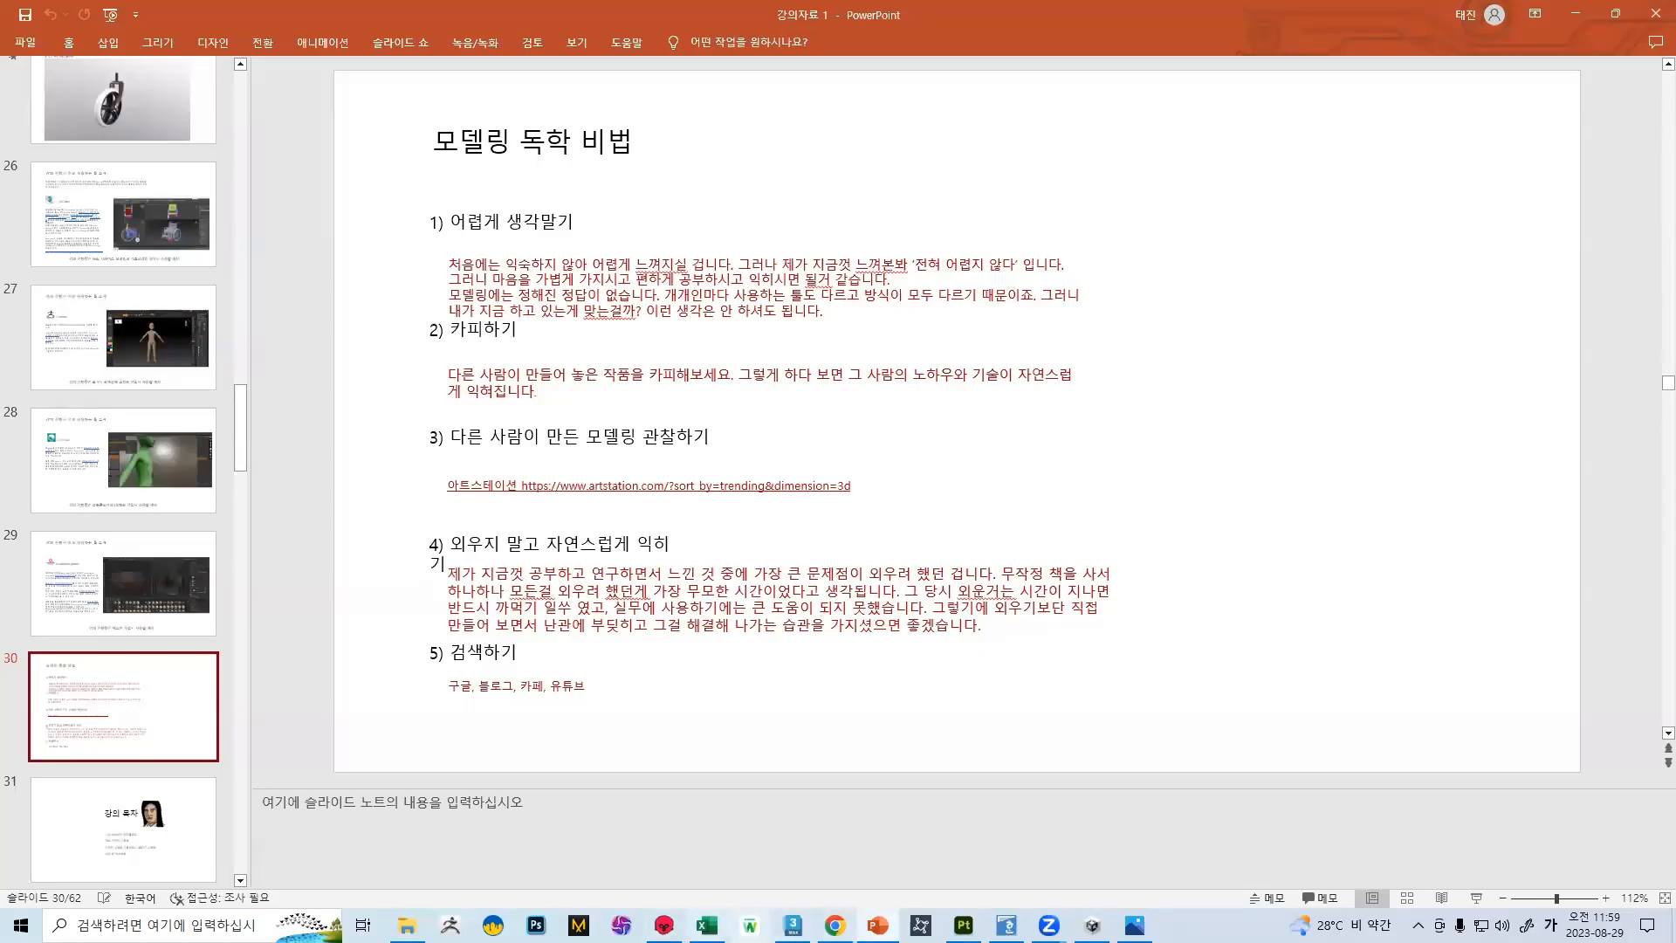
{"action": "key", "text": "alt+Tab"}
{"action": "scroll", "coordinate": [681, 390], "scroll_direction": "up", "scroll_amount": 3}
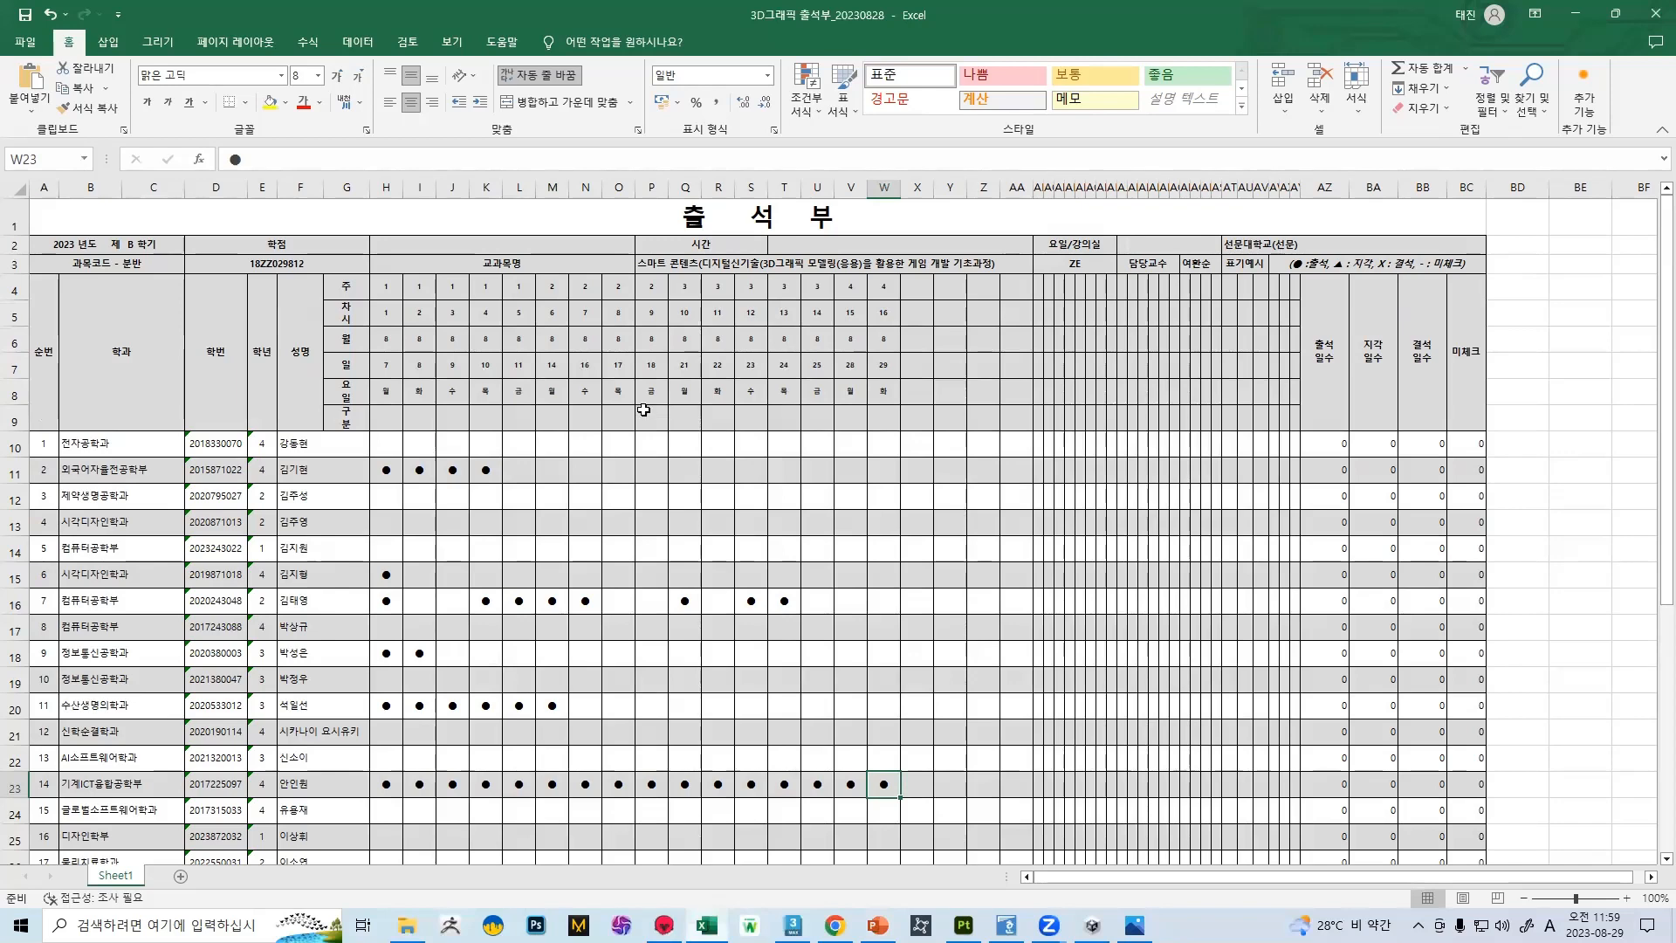
{"action": "scroll", "coordinate": [633, 387], "scroll_direction": "down", "scroll_amount": 3}
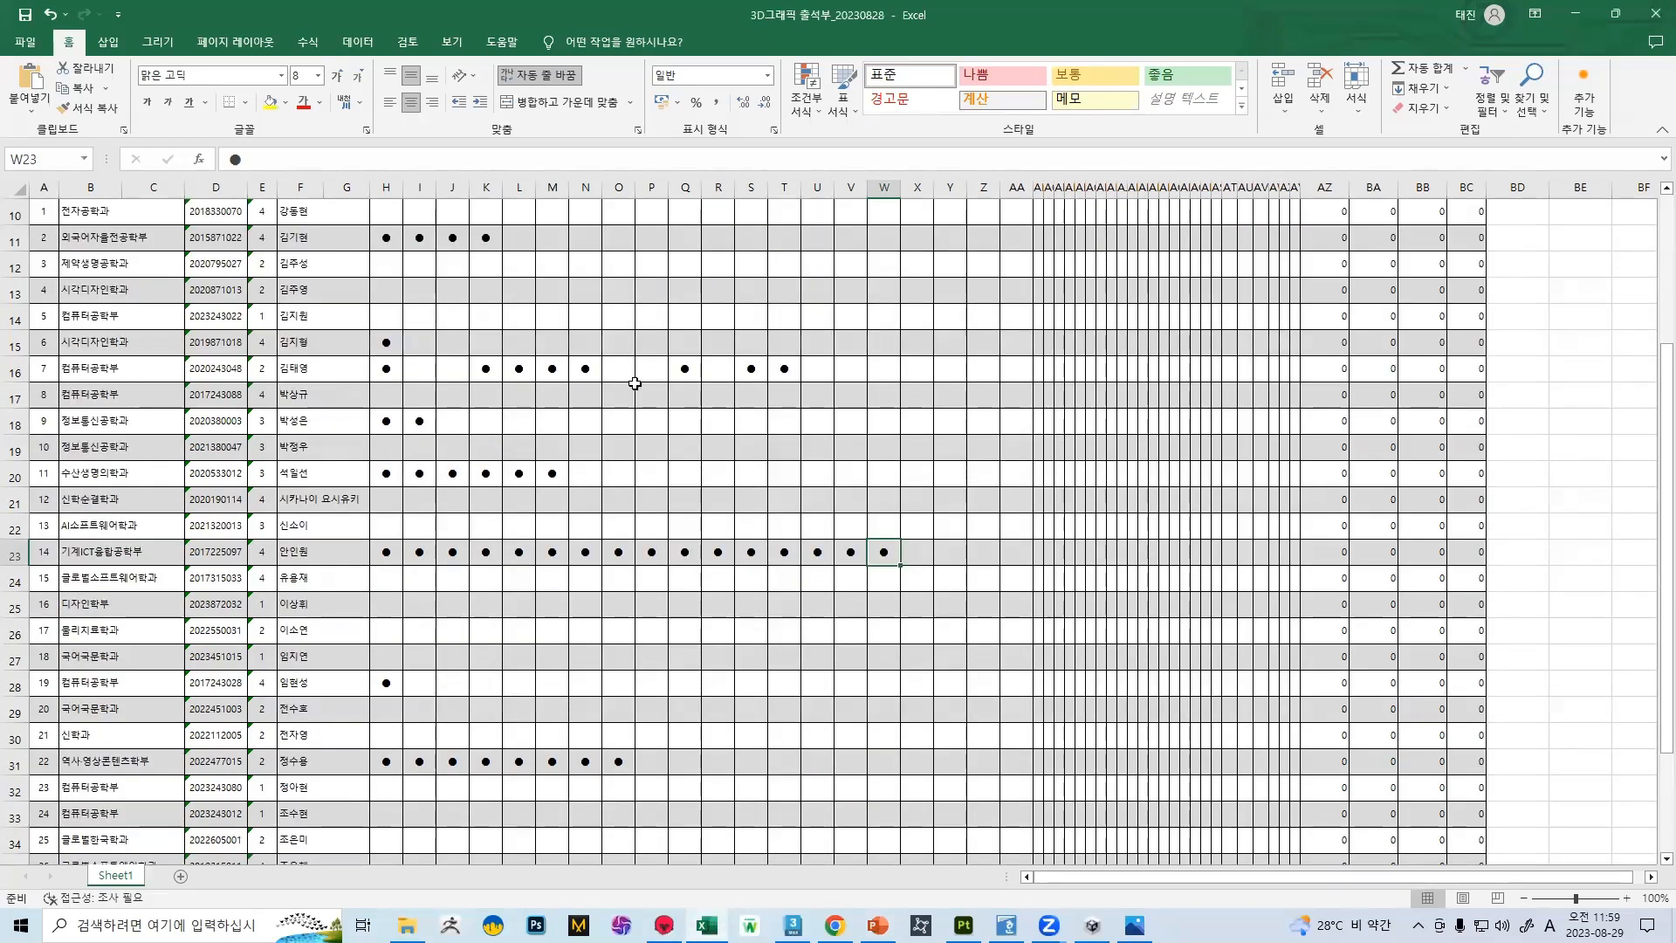
{"action": "scroll", "coordinate": [631, 383], "scroll_direction": "up", "scroll_amount": 3}
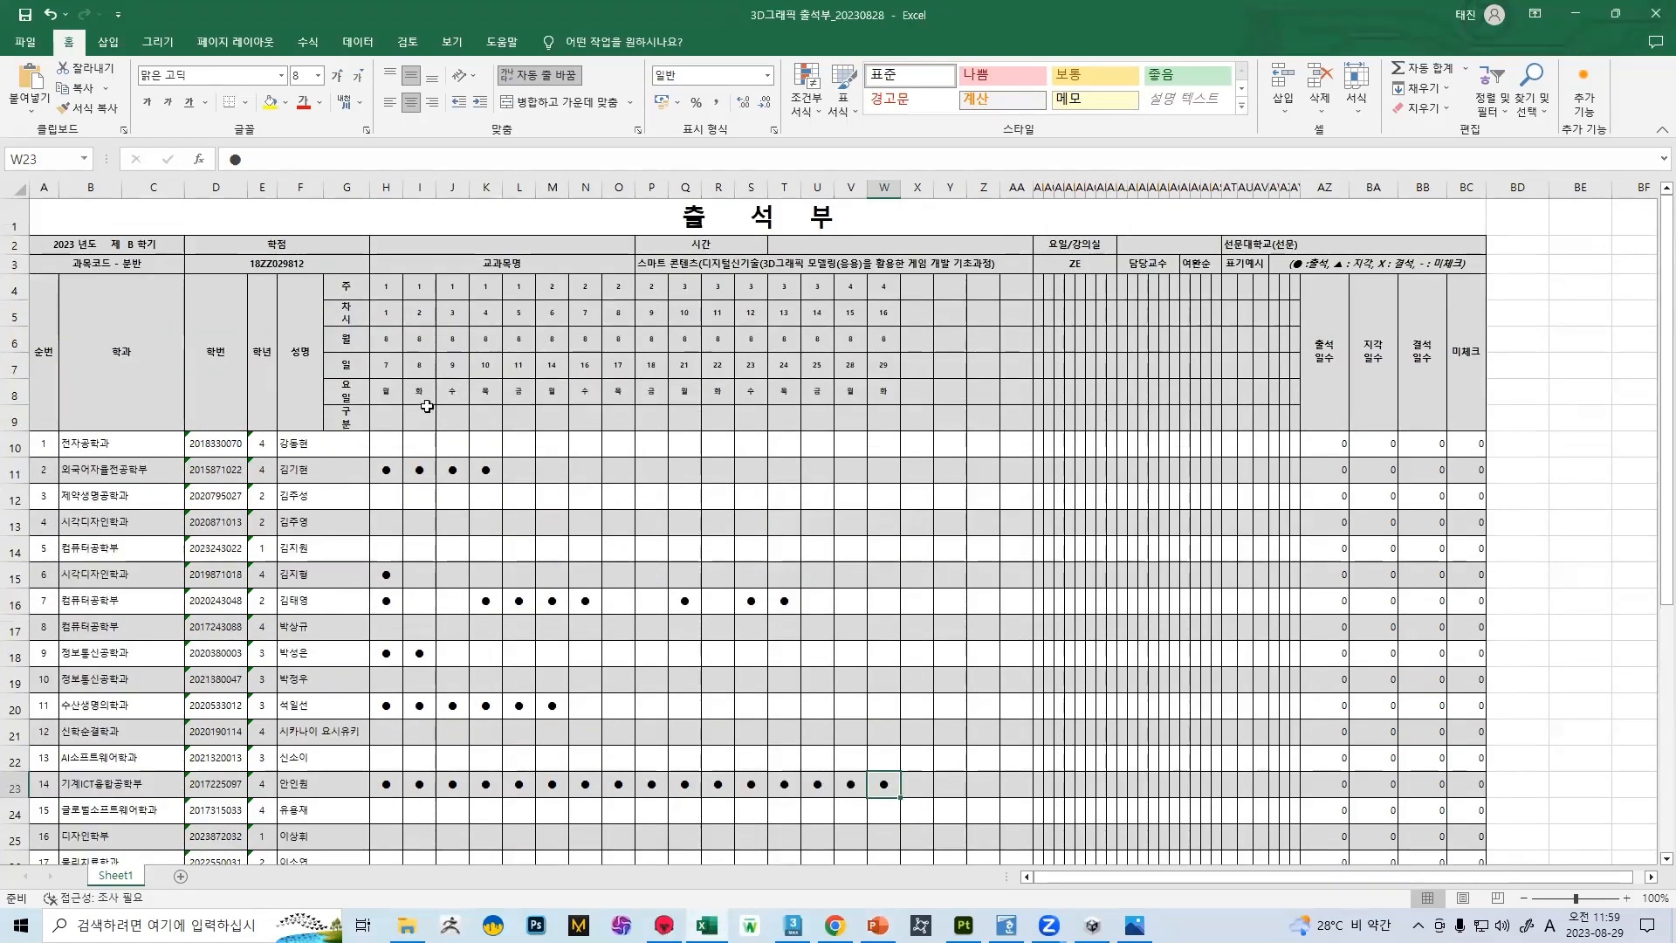
{"action": "scroll", "coordinate": [854, 401], "scroll_direction": "down", "scroll_amount": 3}
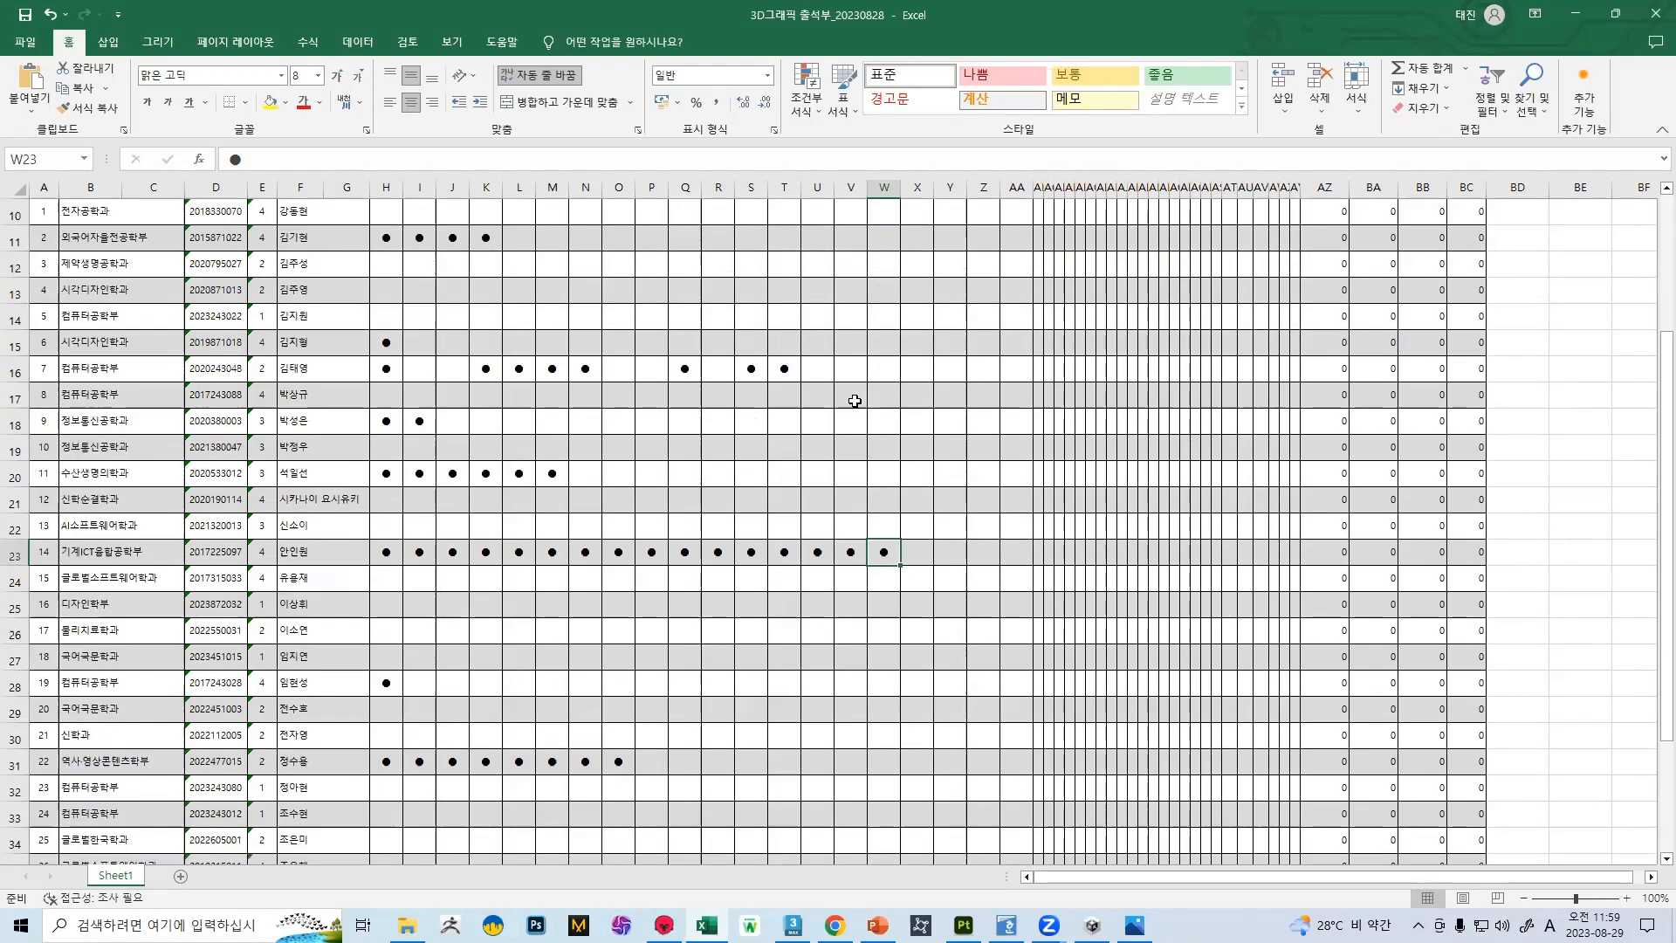
{"action": "scroll", "coordinate": [854, 401], "scroll_direction": "down", "scroll_amount": 3}
{"action": "scroll", "coordinate": [851, 389], "scroll_direction": "up", "scroll_amount": 3}
{"action": "scroll", "coordinate": [852, 386], "scroll_direction": "up", "scroll_amount": 3}
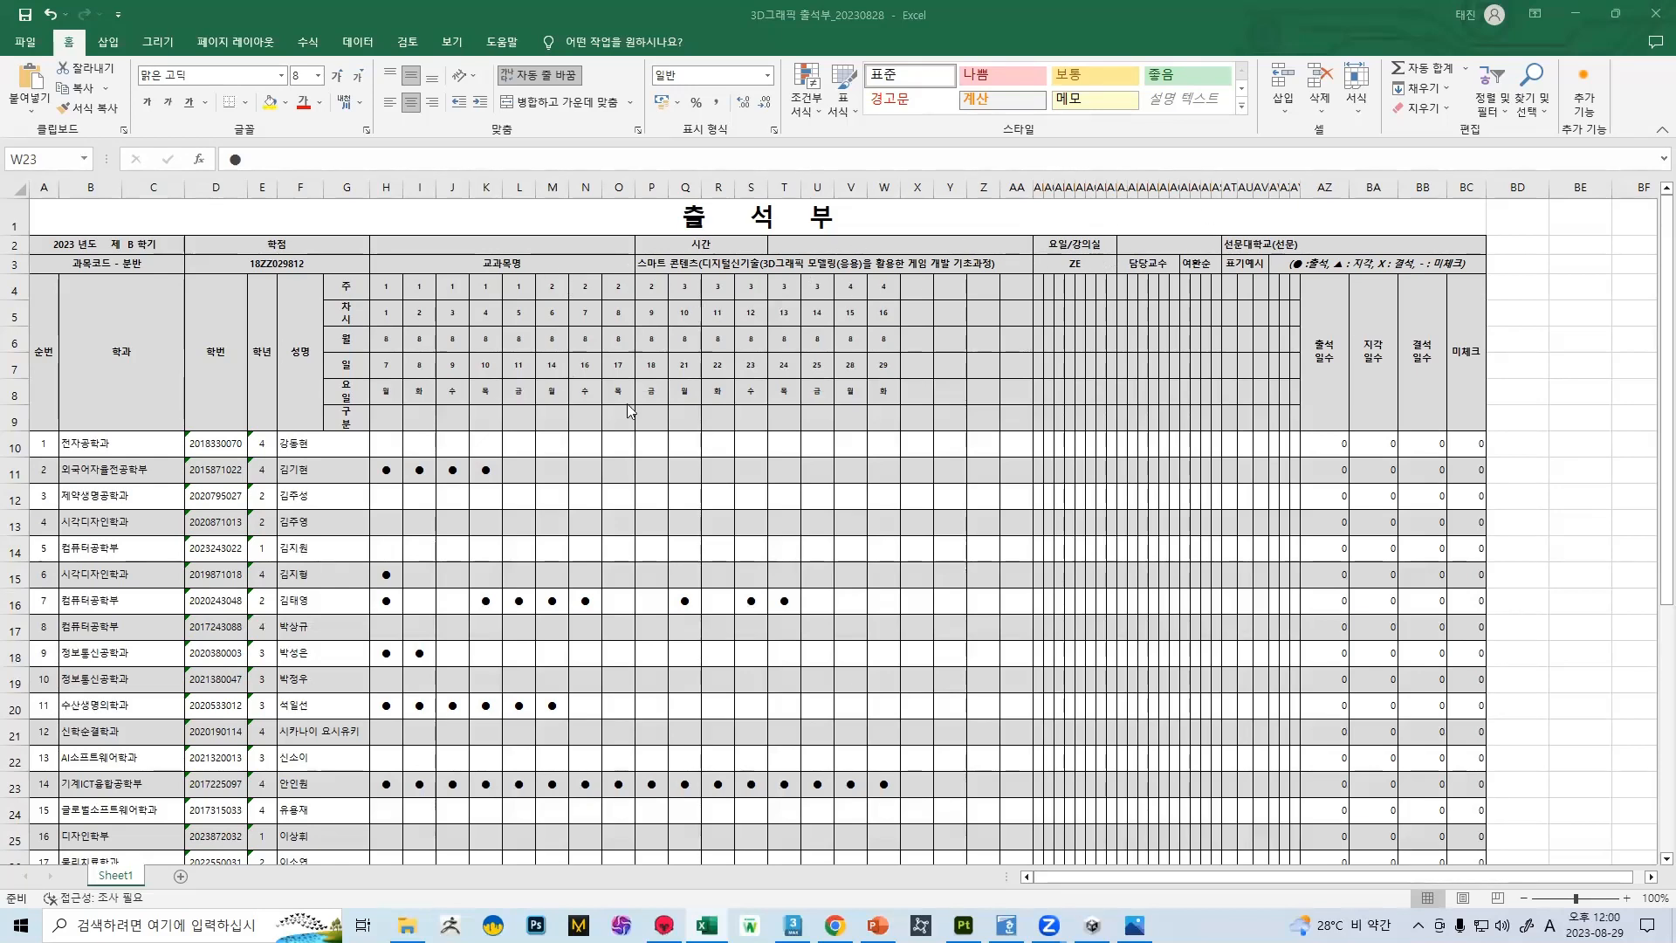
{"action": "scroll", "coordinate": [600, 437], "scroll_direction": "down", "scroll_amount": 2}
{"action": "scroll", "coordinate": [600, 409], "scroll_direction": "down", "scroll_amount": 4}
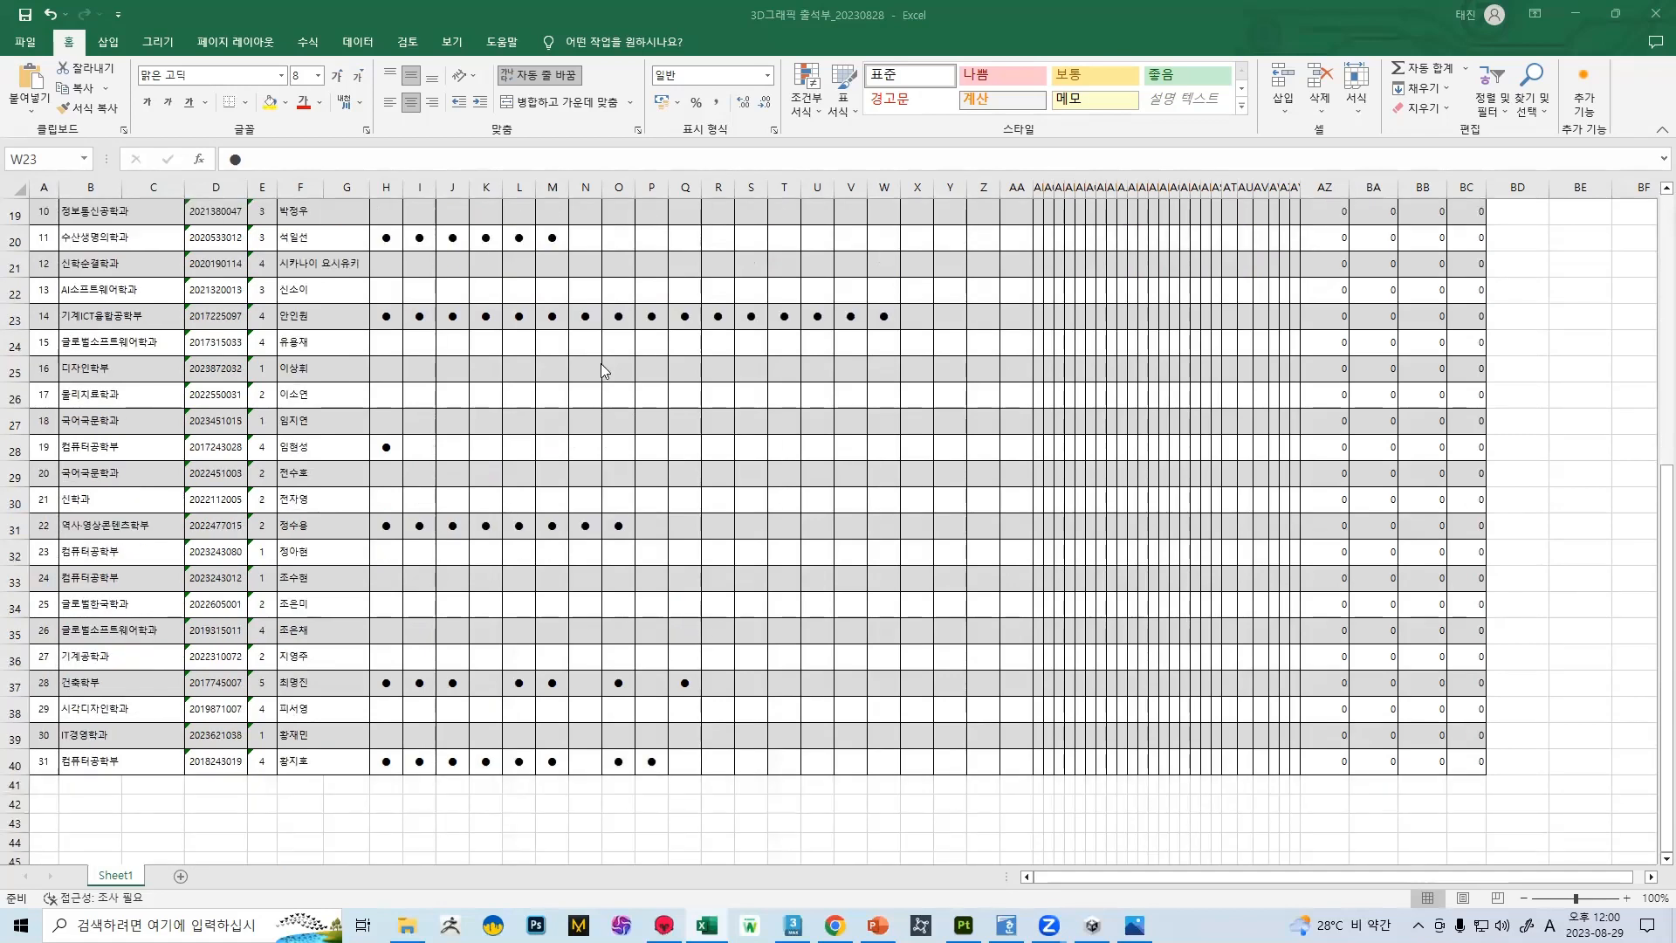
{"action": "scroll", "coordinate": [598, 367], "scroll_direction": "up", "scroll_amount": 3}
{"action": "scroll", "coordinate": [587, 400], "scroll_direction": "up", "scroll_amount": 3}
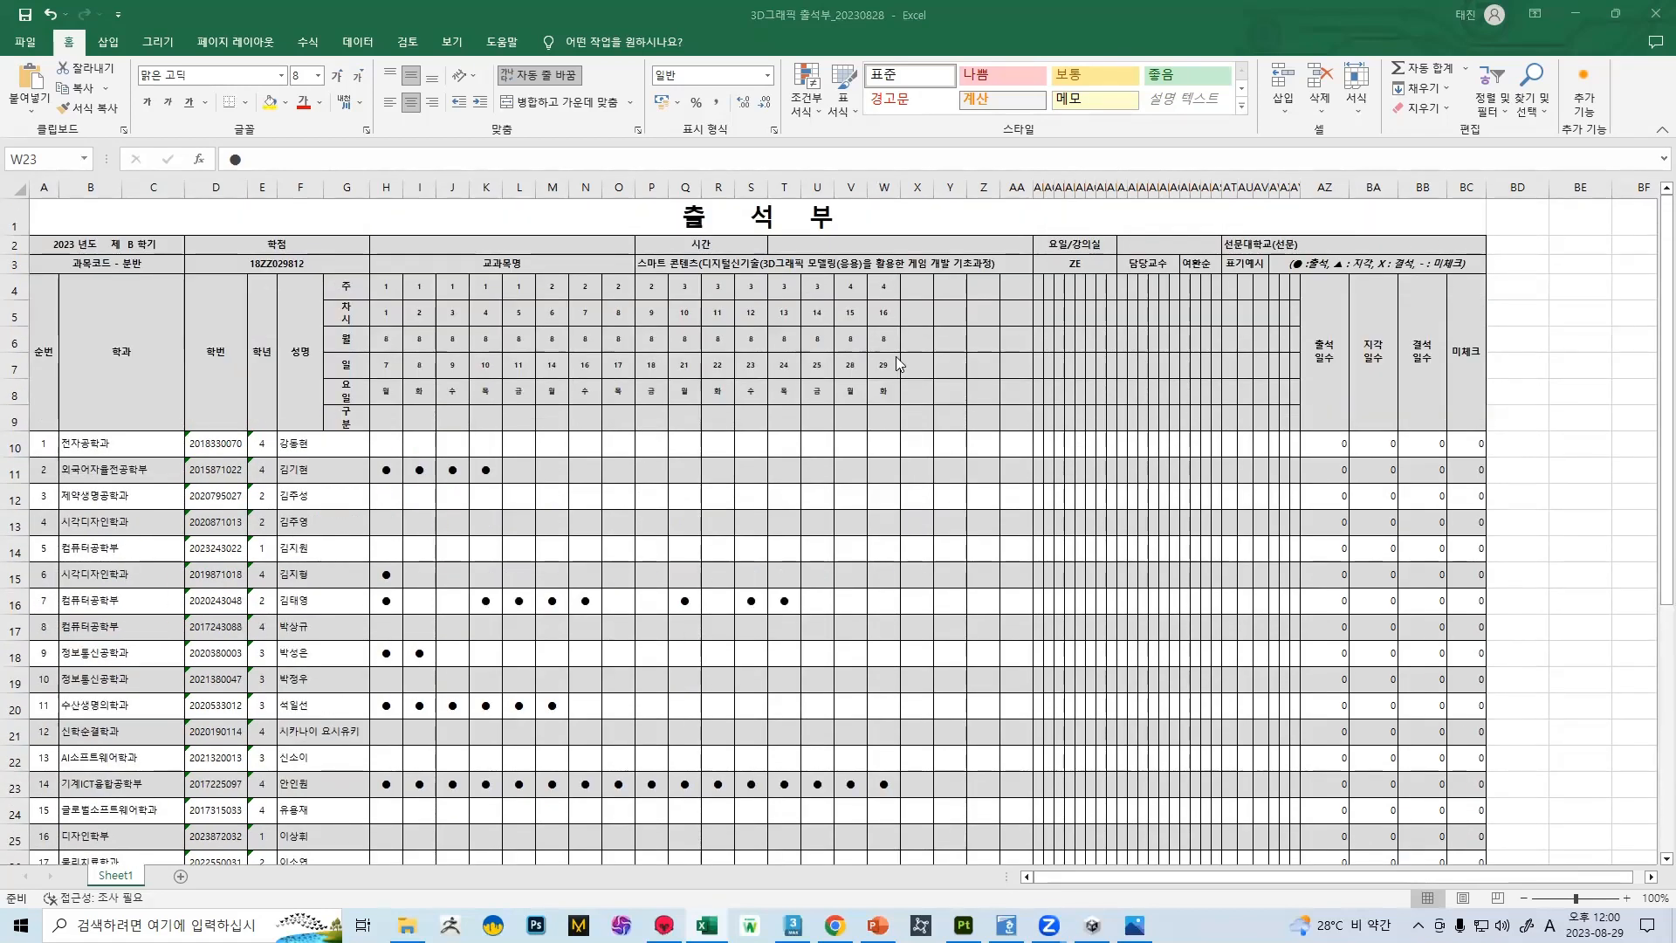